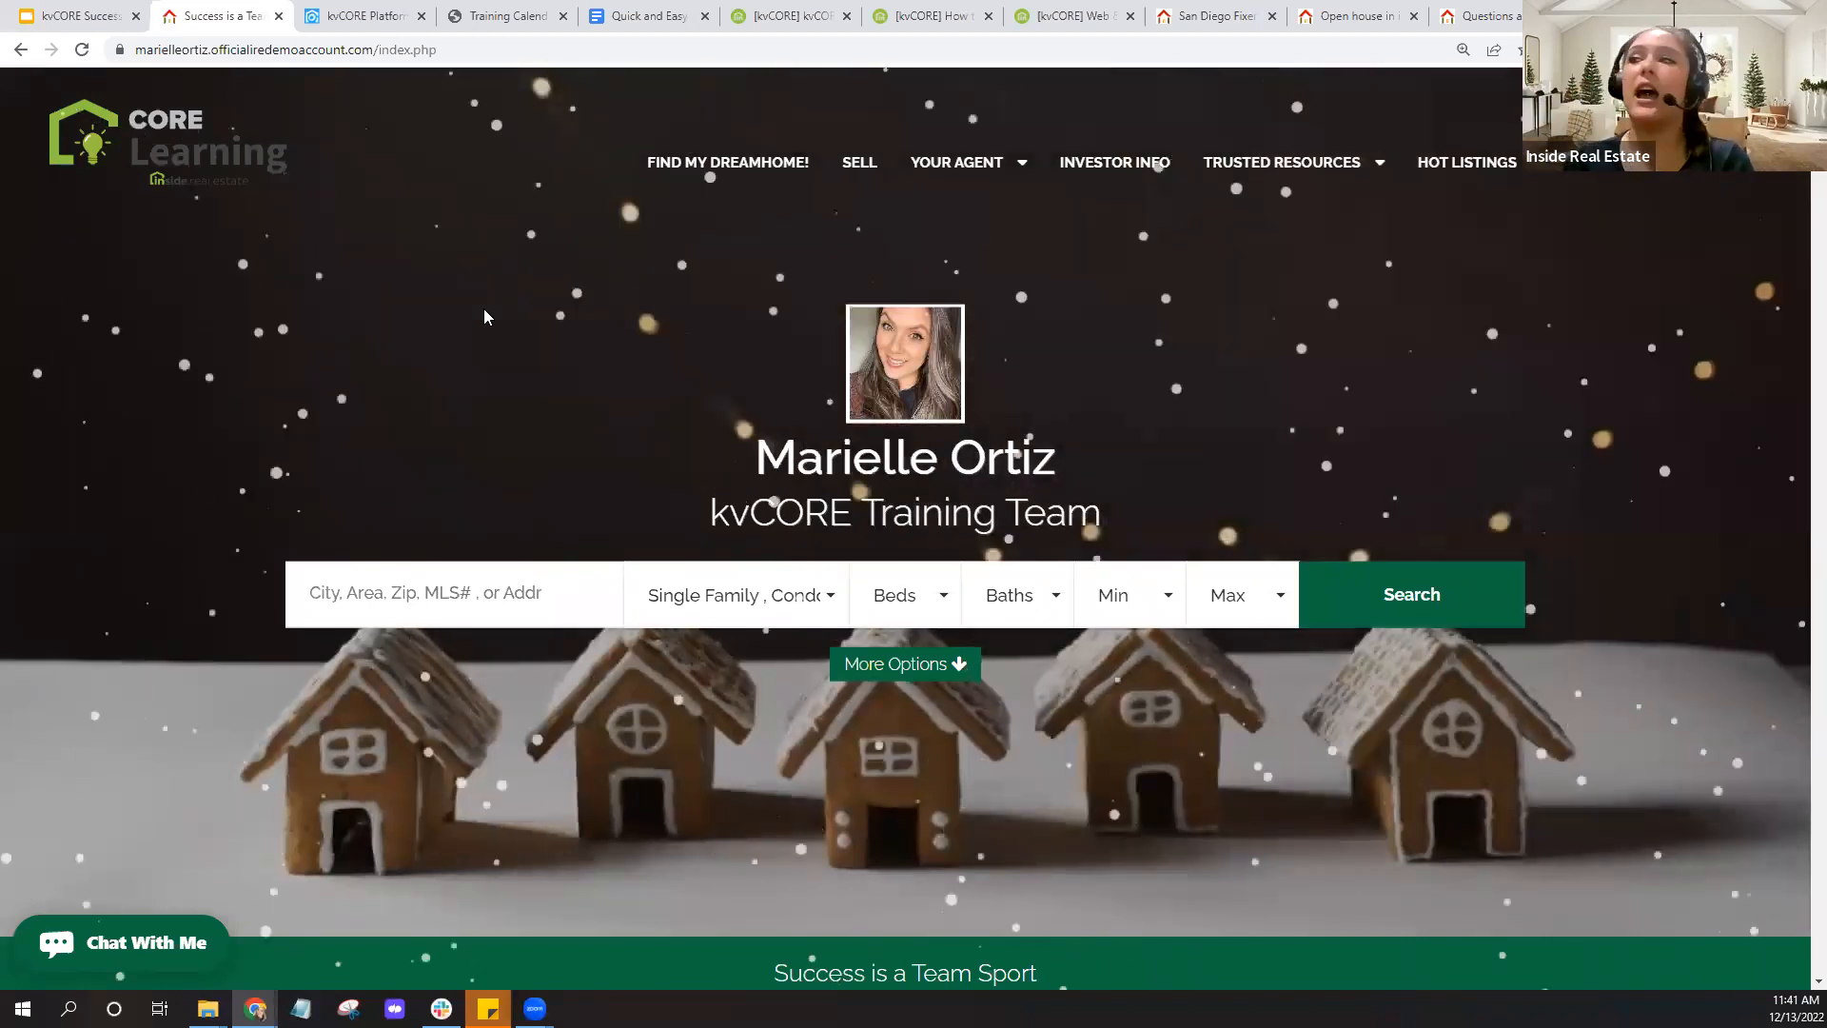
# Search Google for "pixel" in a new browser tab
pyautogui.click(1024, 160)
pyautogui.hotkey('ctrl', 't')
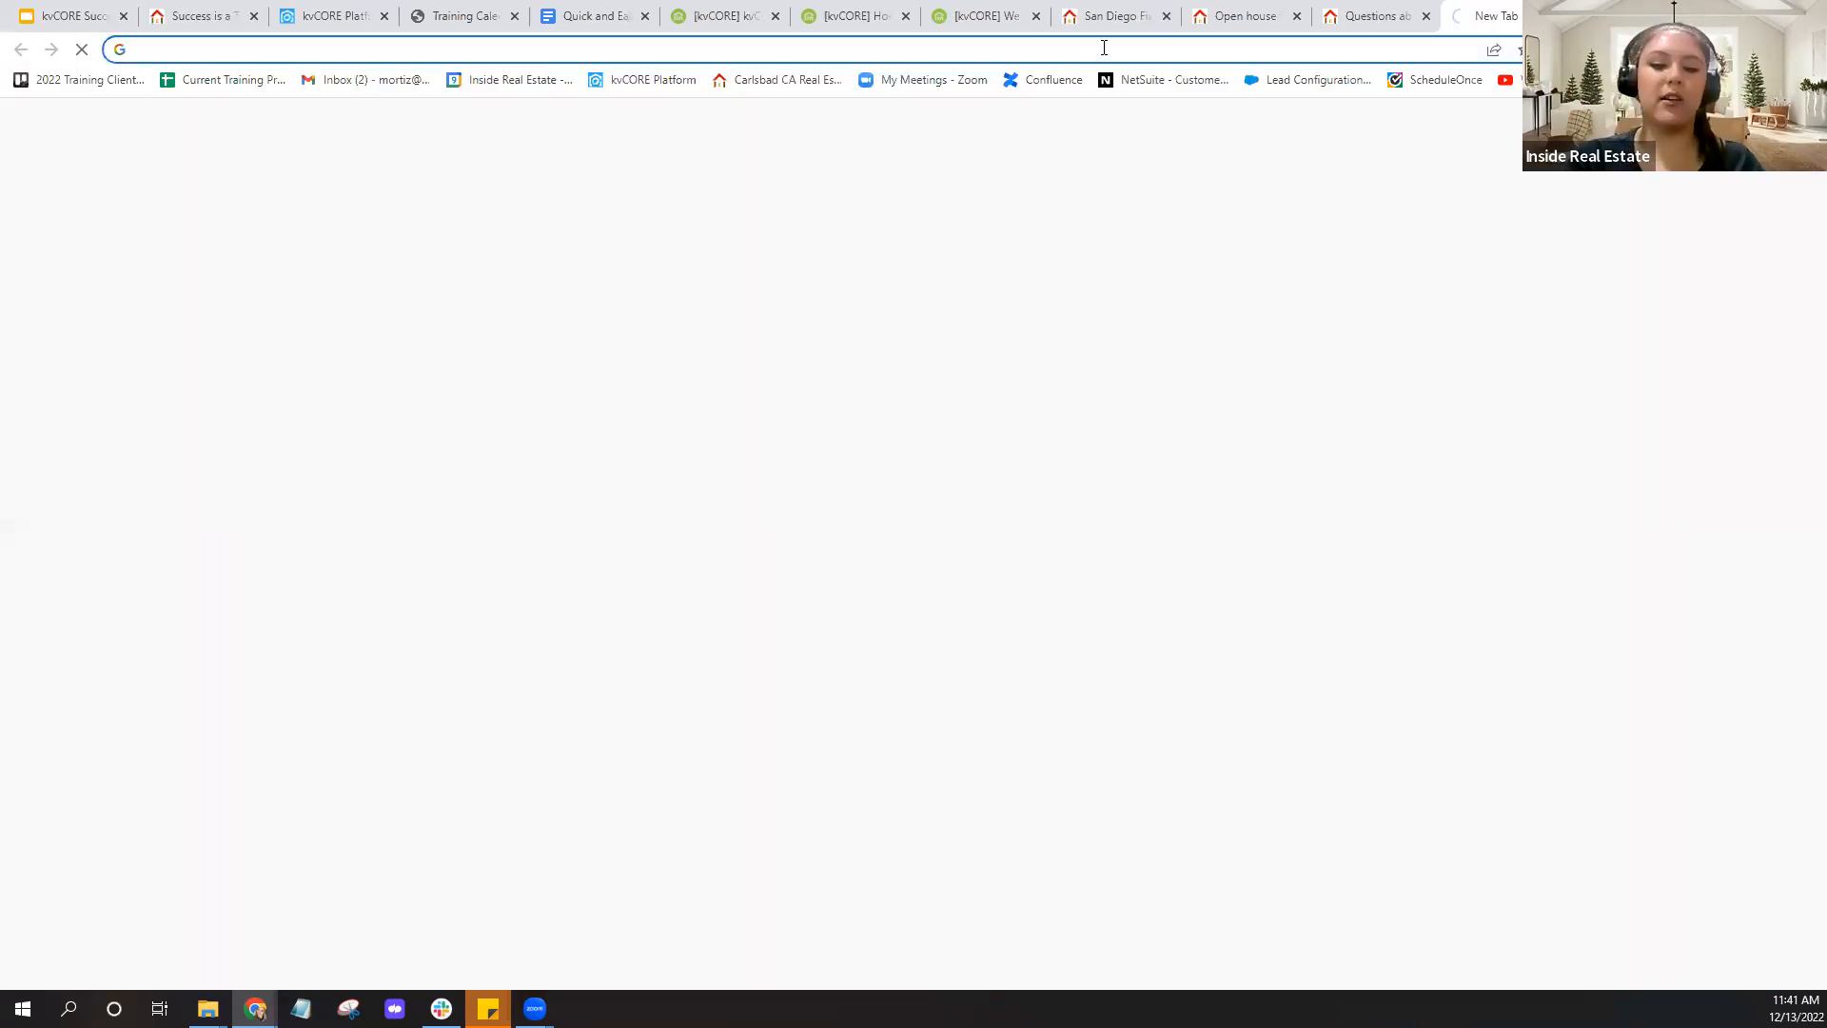
pyautogui.write('pixel')
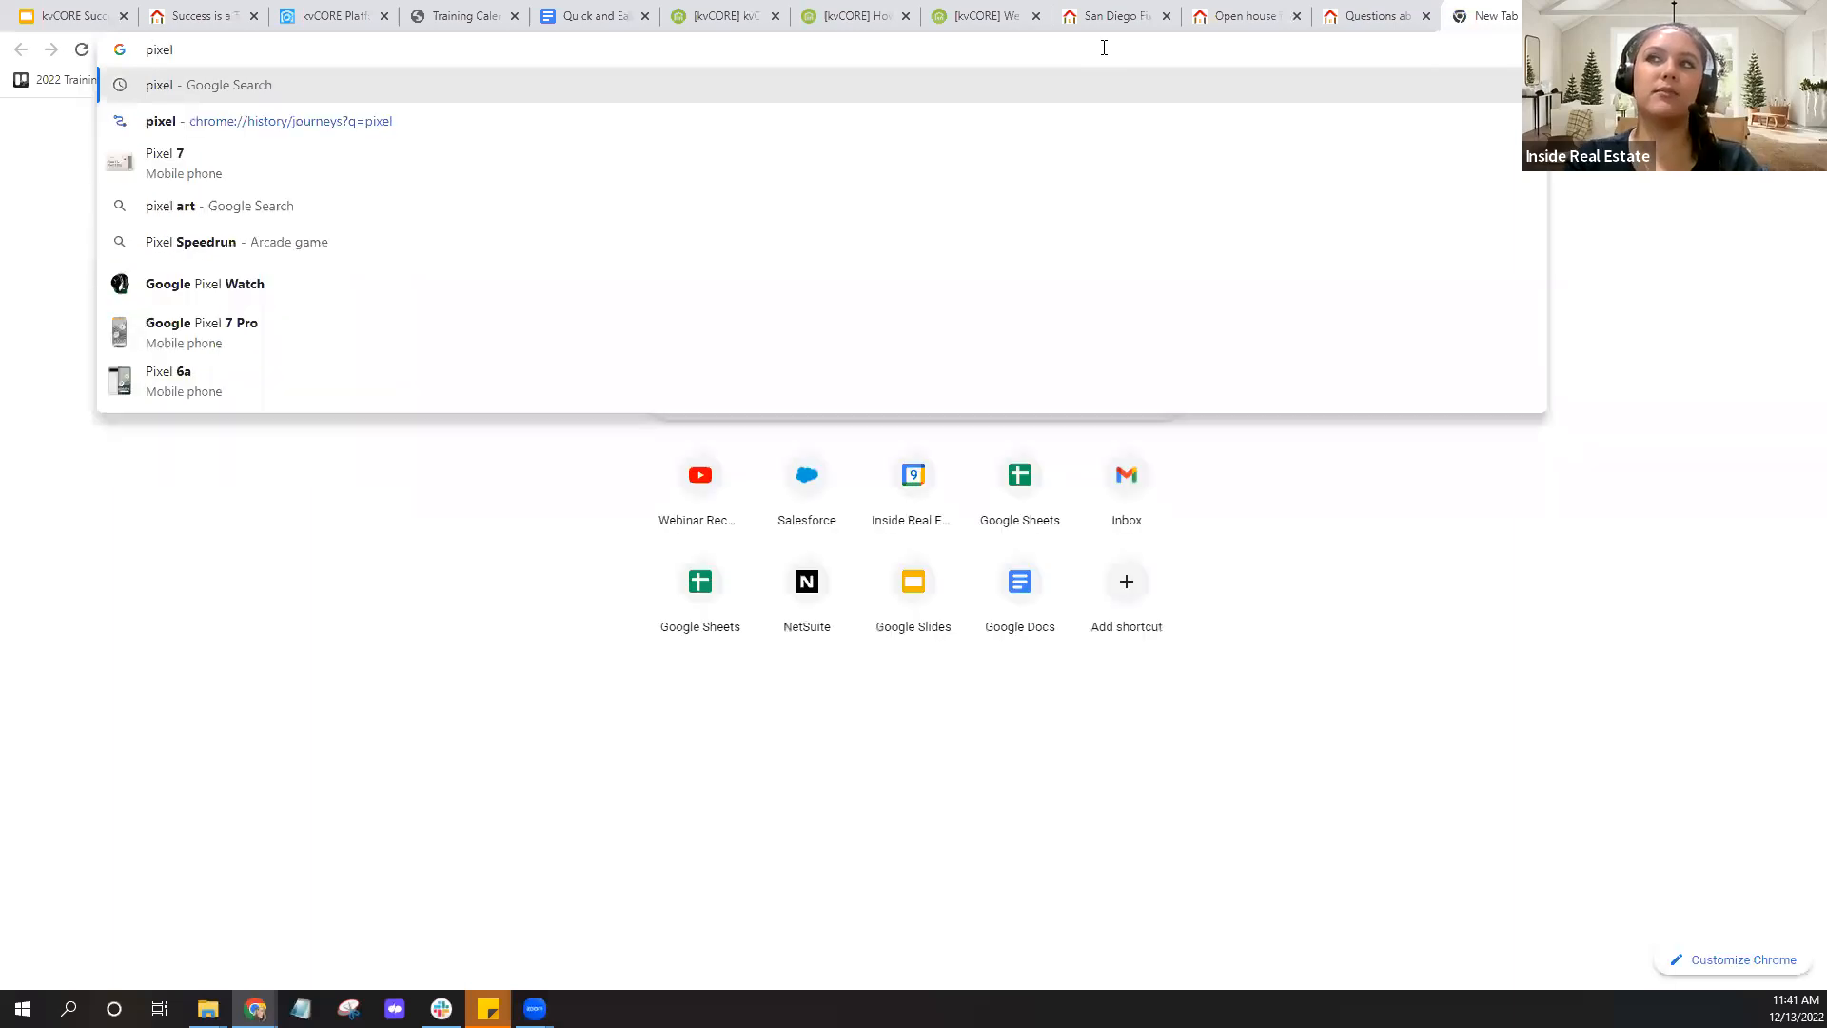
pyautogui.press('Return')
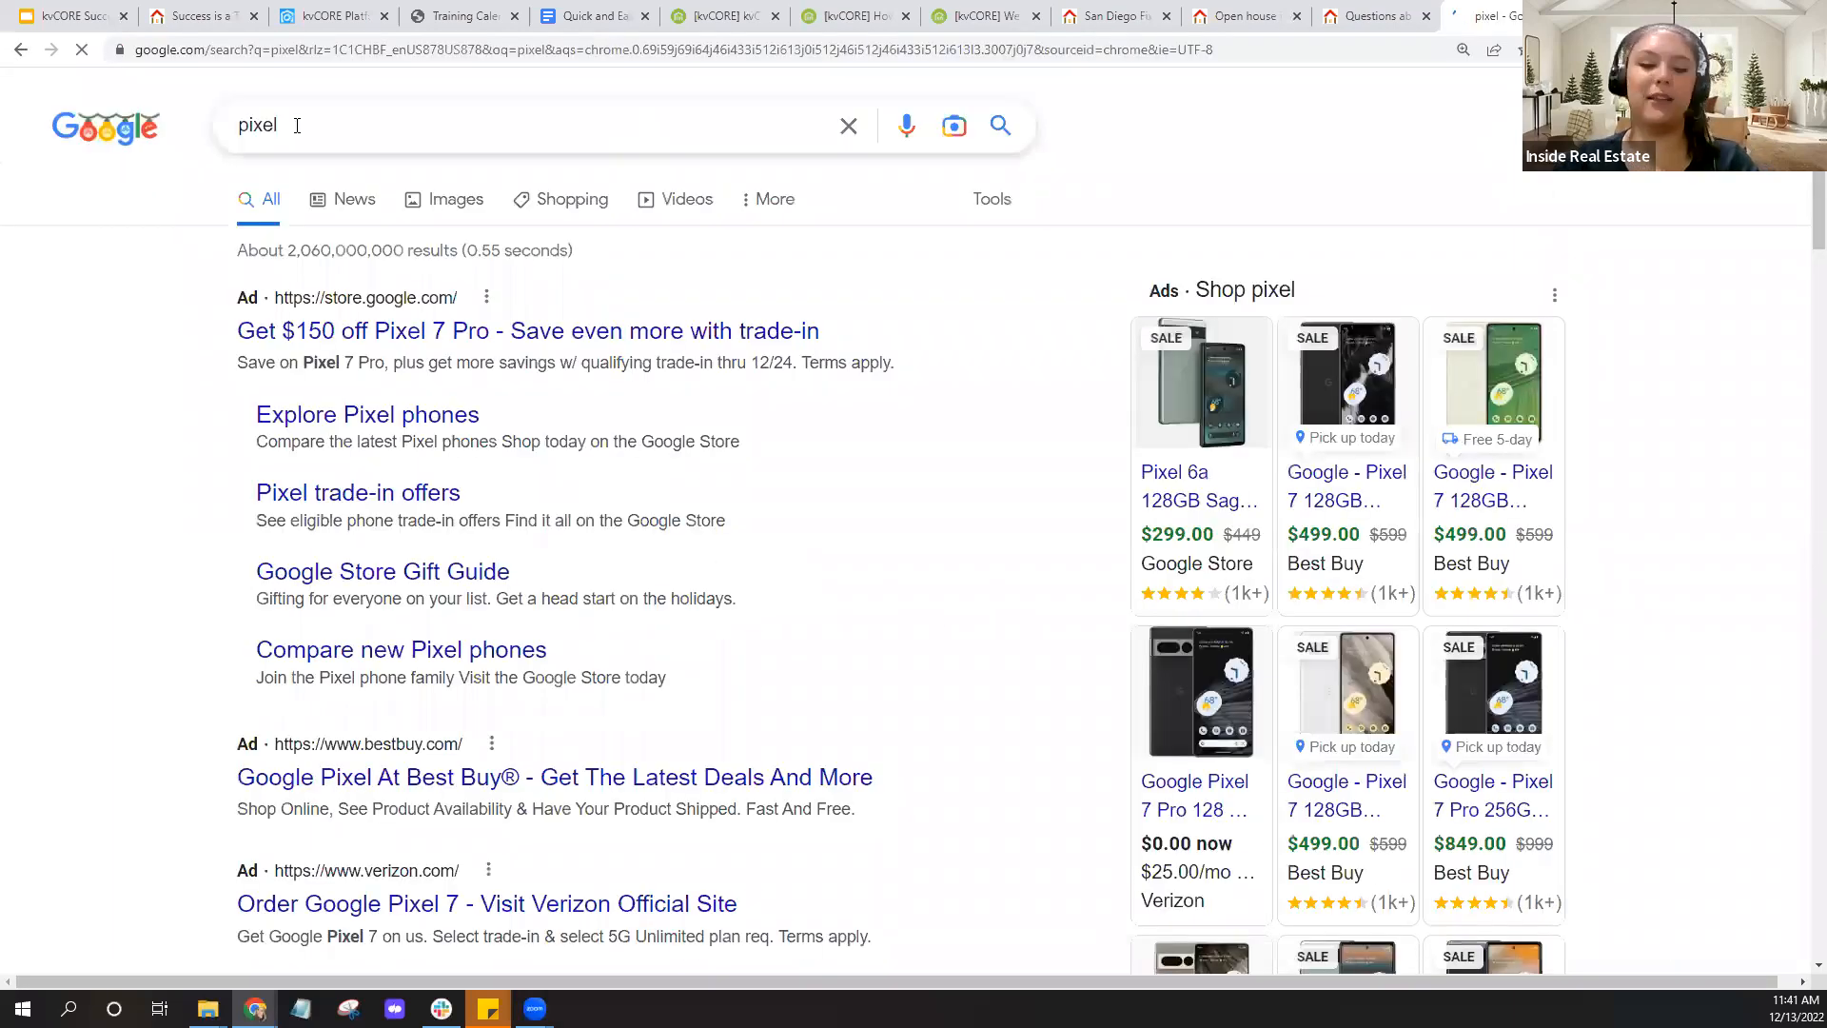
pyautogui.click(297, 125)
pyautogui.write('s')
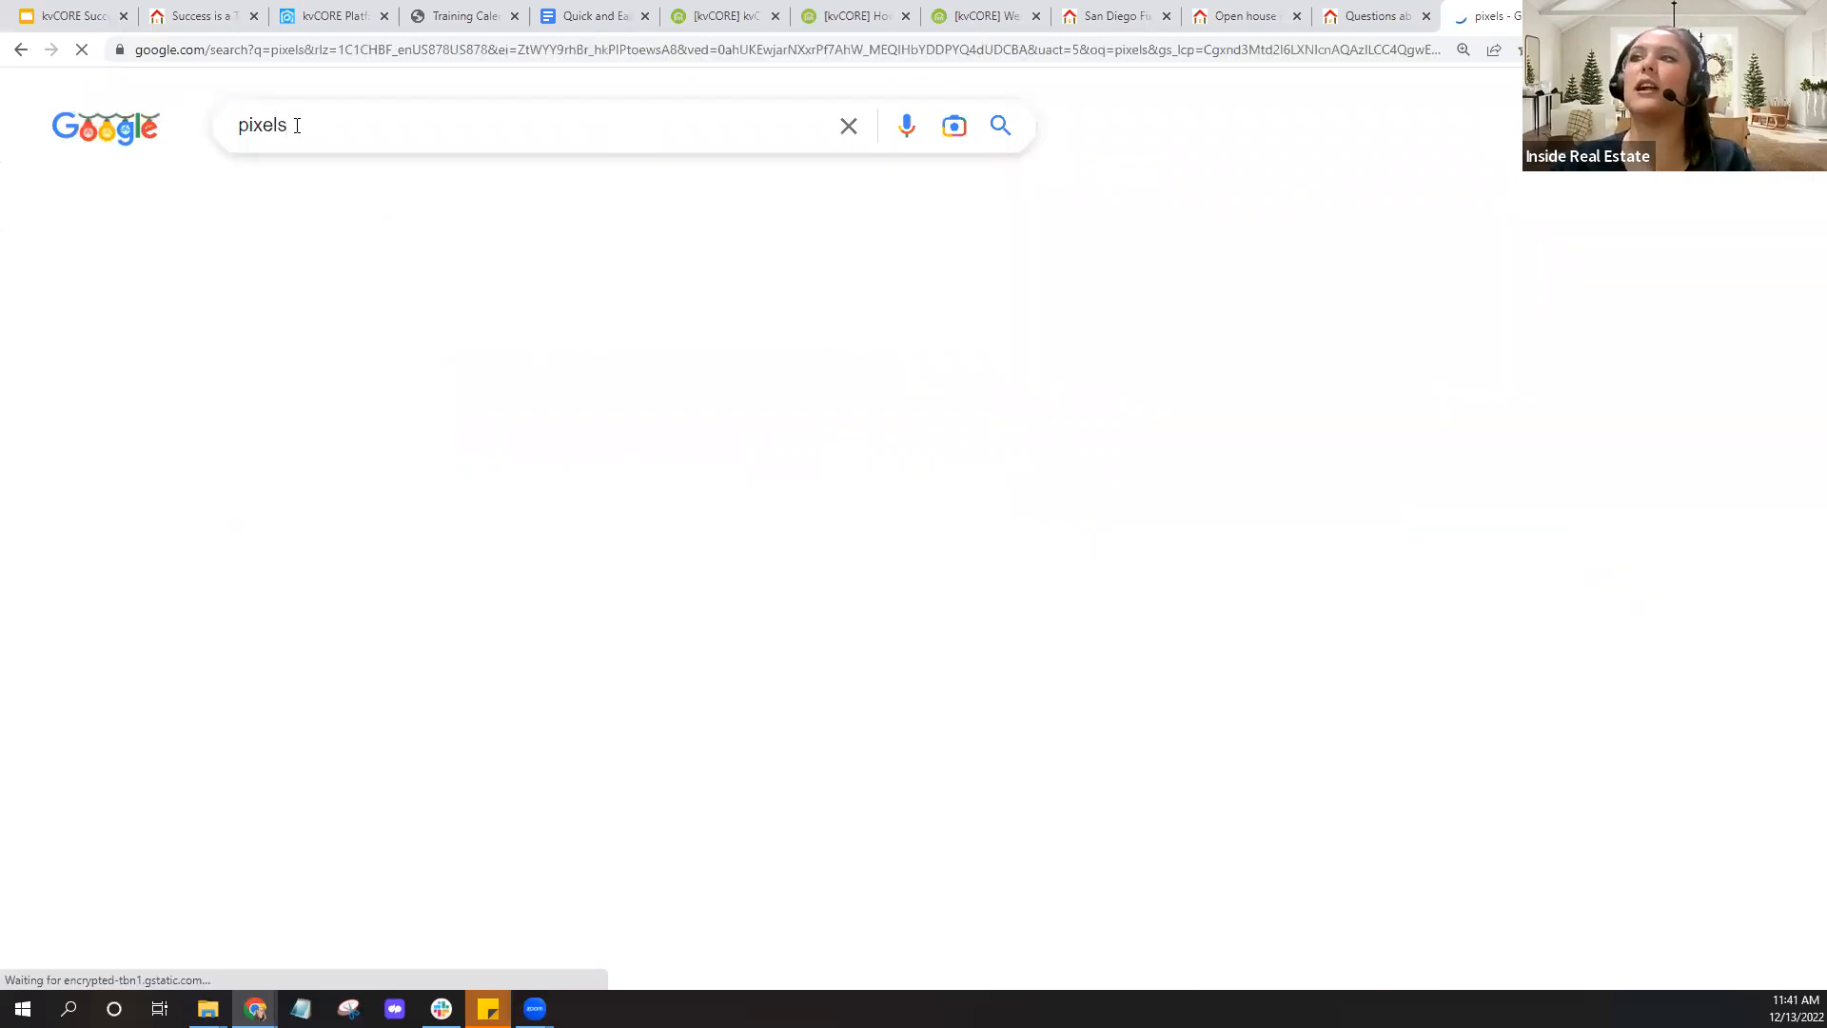
pyautogui.click(297, 126)
pyautogui.press('BackSpace')
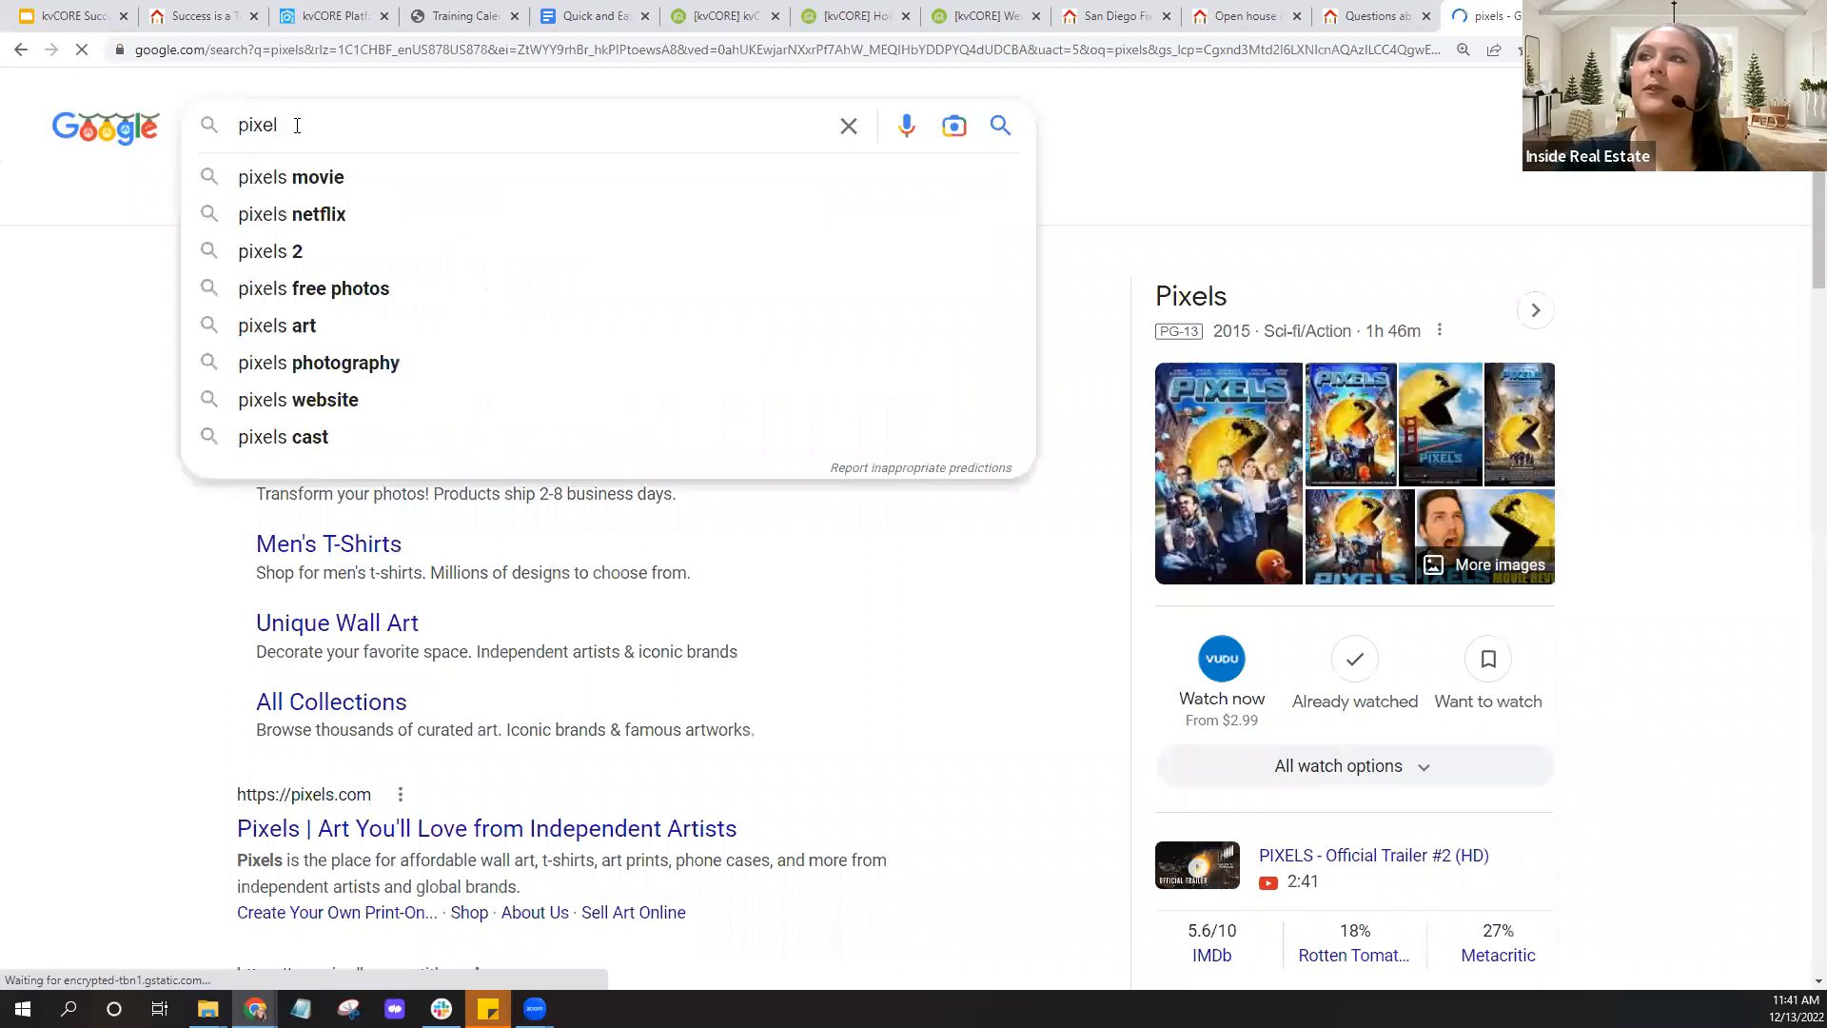
pyautogui.press('BackSpace')
pyautogui.press('BackSpace')
pyautogui.press('BackSpace')
pyautogui.press('BackSpace')
pyautogui.press('BackSpace')
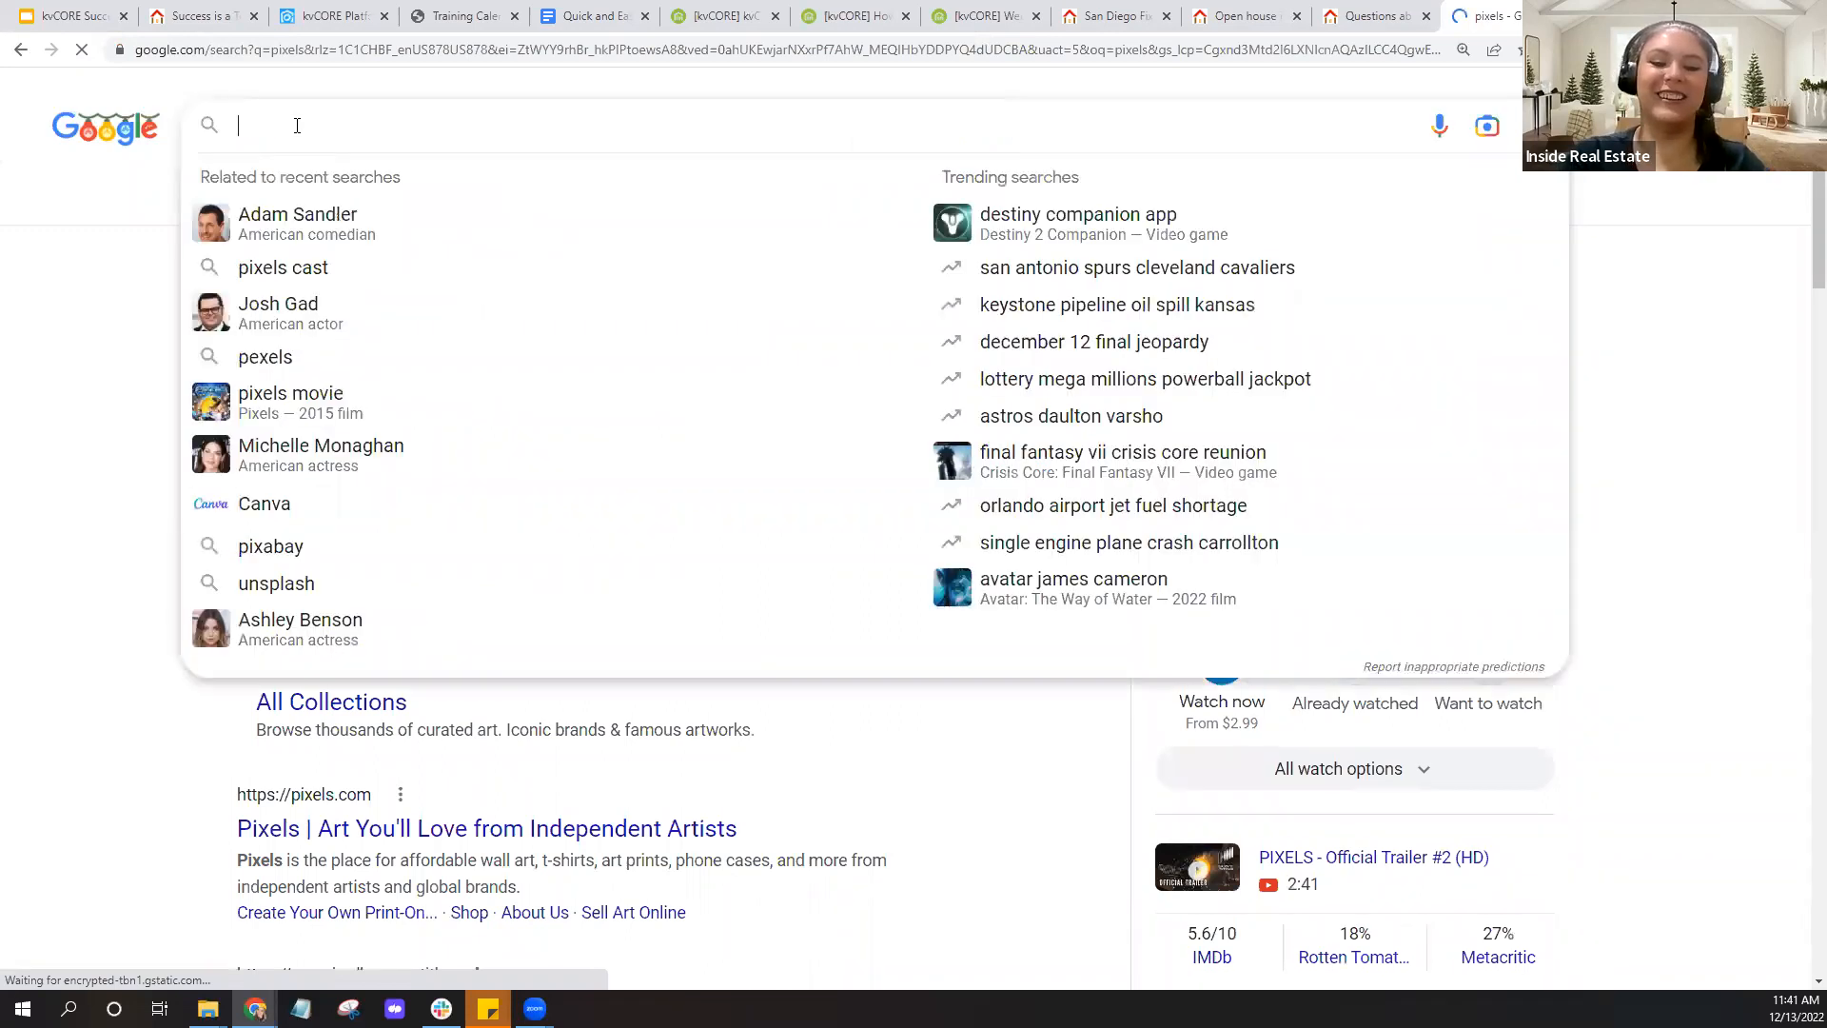
# Search Google for "pexels" and open the Pexels website
pyautogui.write('pexels')
pyautogui.press('Return')
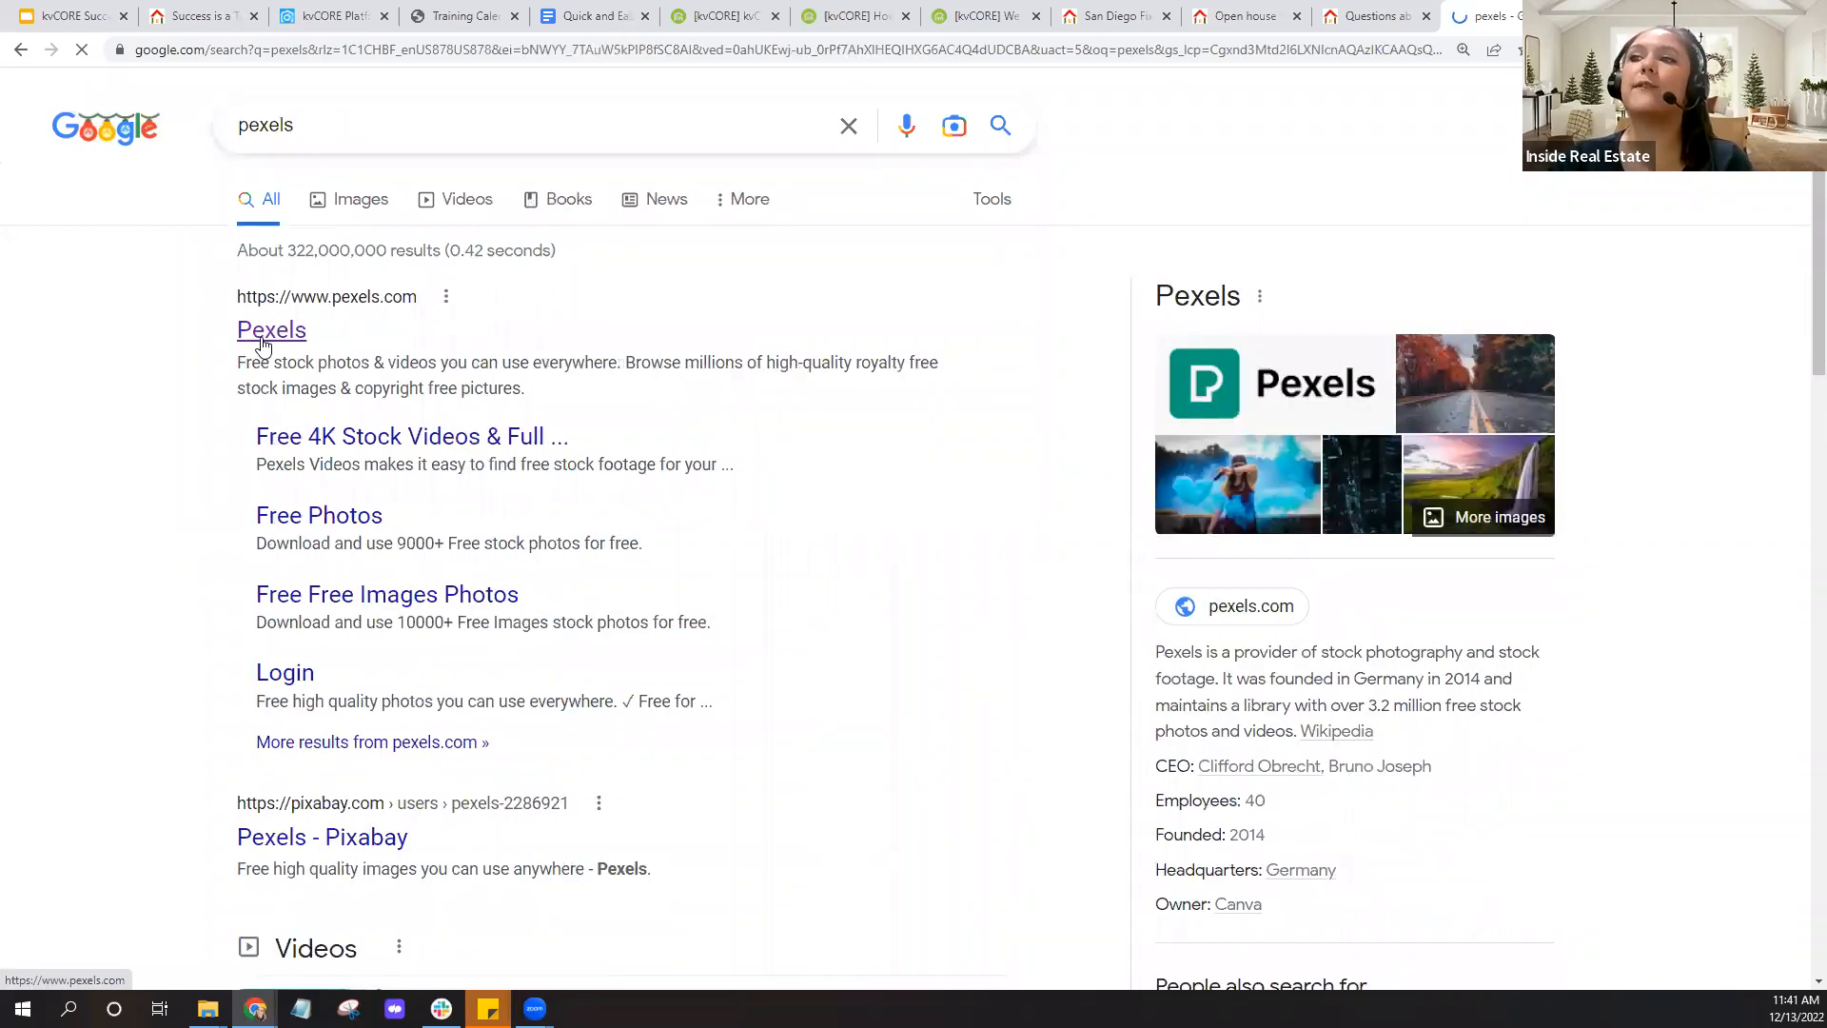
pyautogui.click(264, 345)
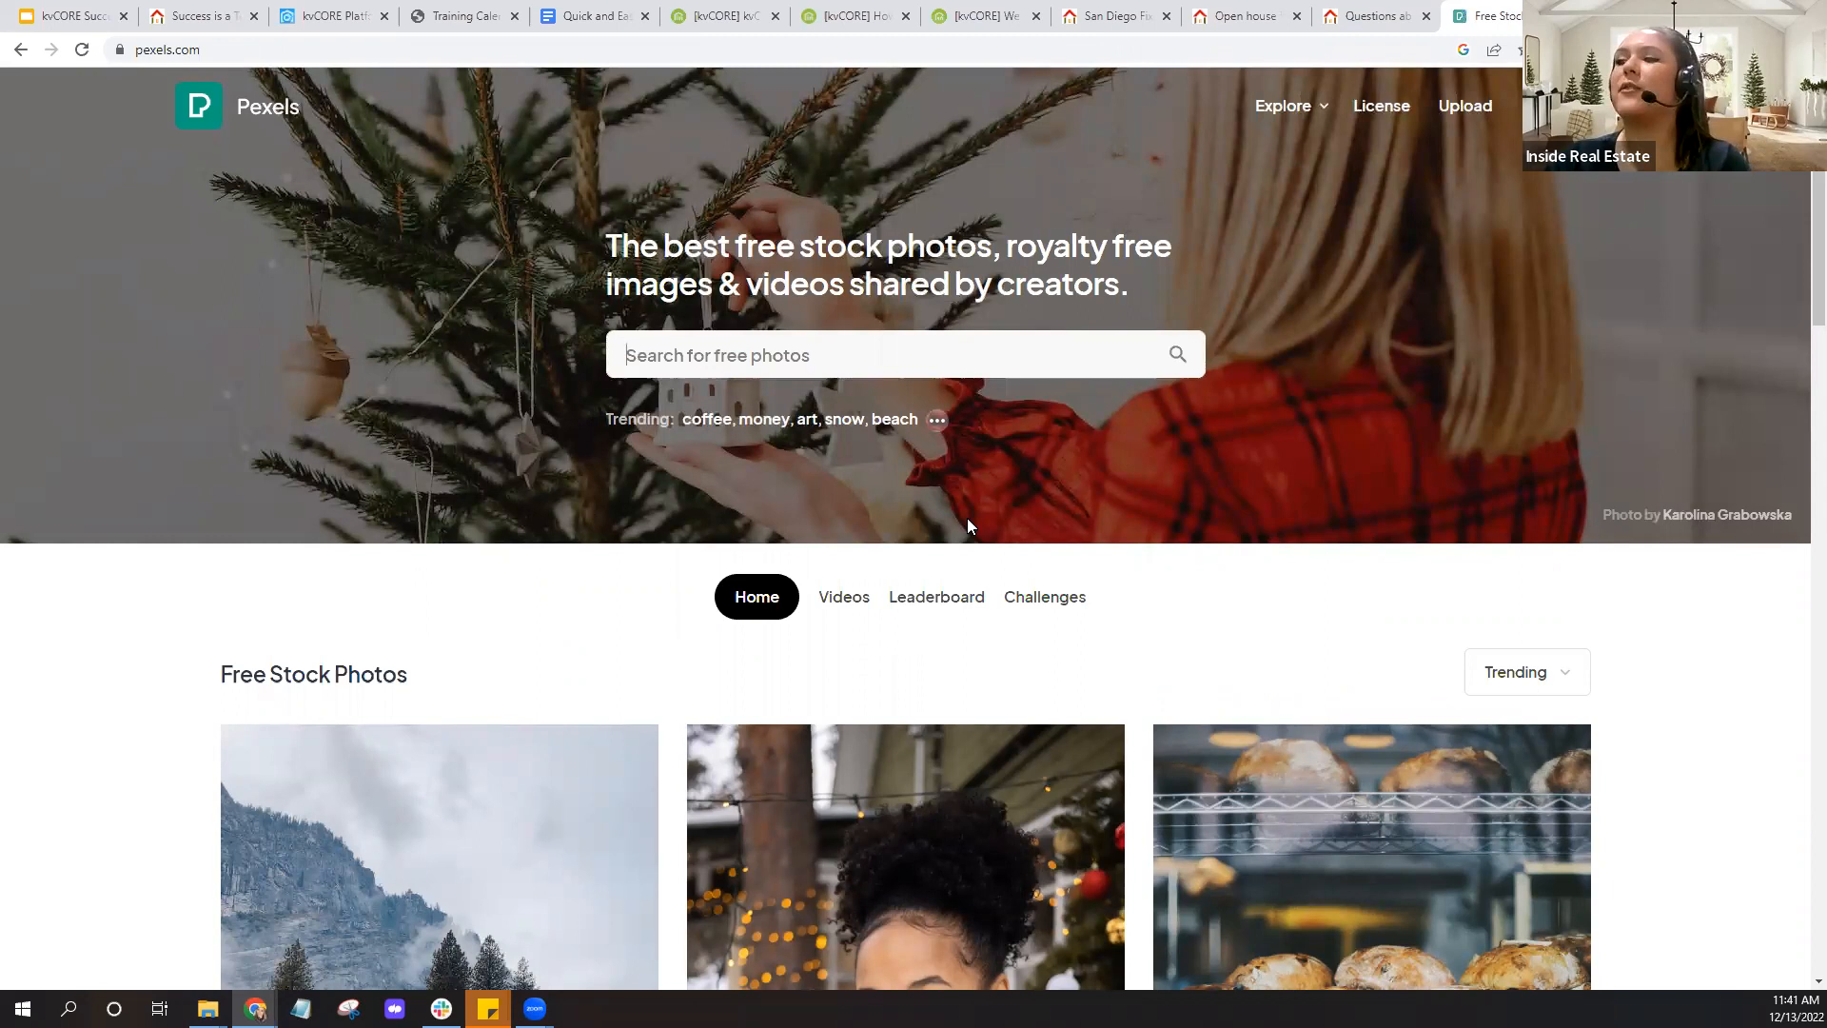
# Search Pexels for free "holidays" photos
pyautogui.moveTo(1285, 119)
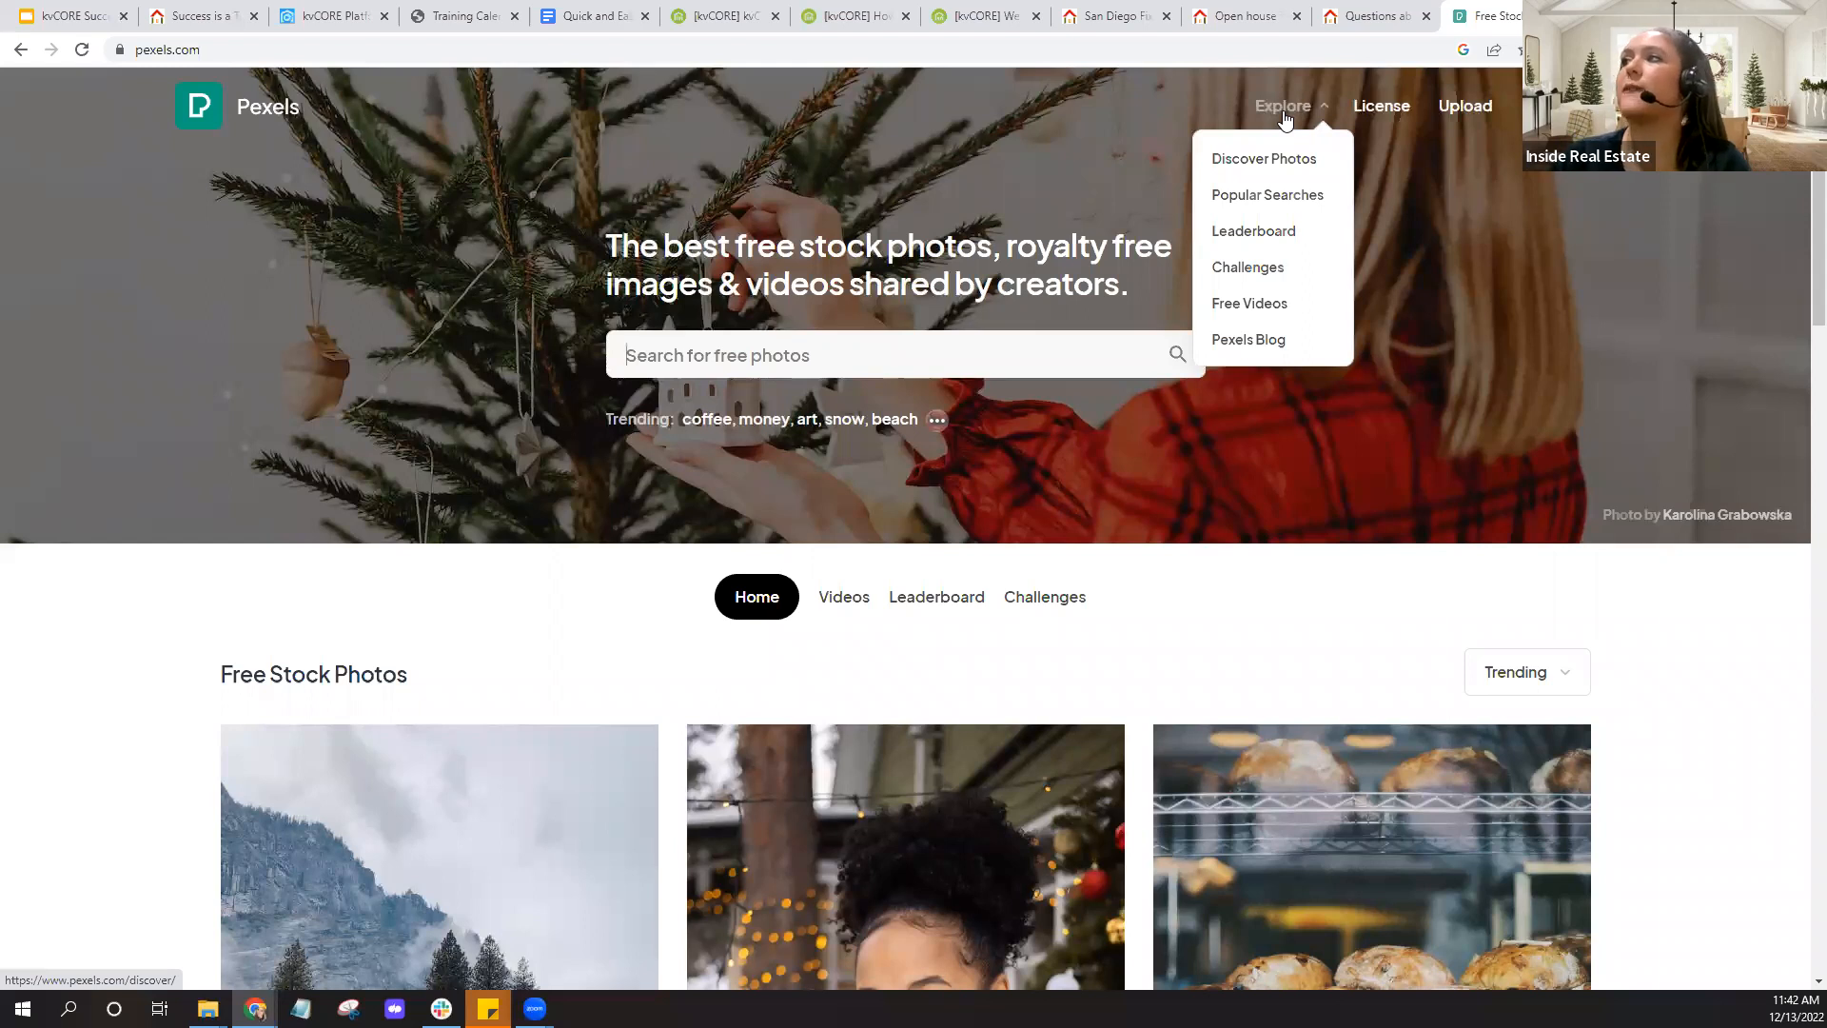
pyautogui.click(760, 362)
pyautogui.write('holidays')
pyautogui.press('Return')
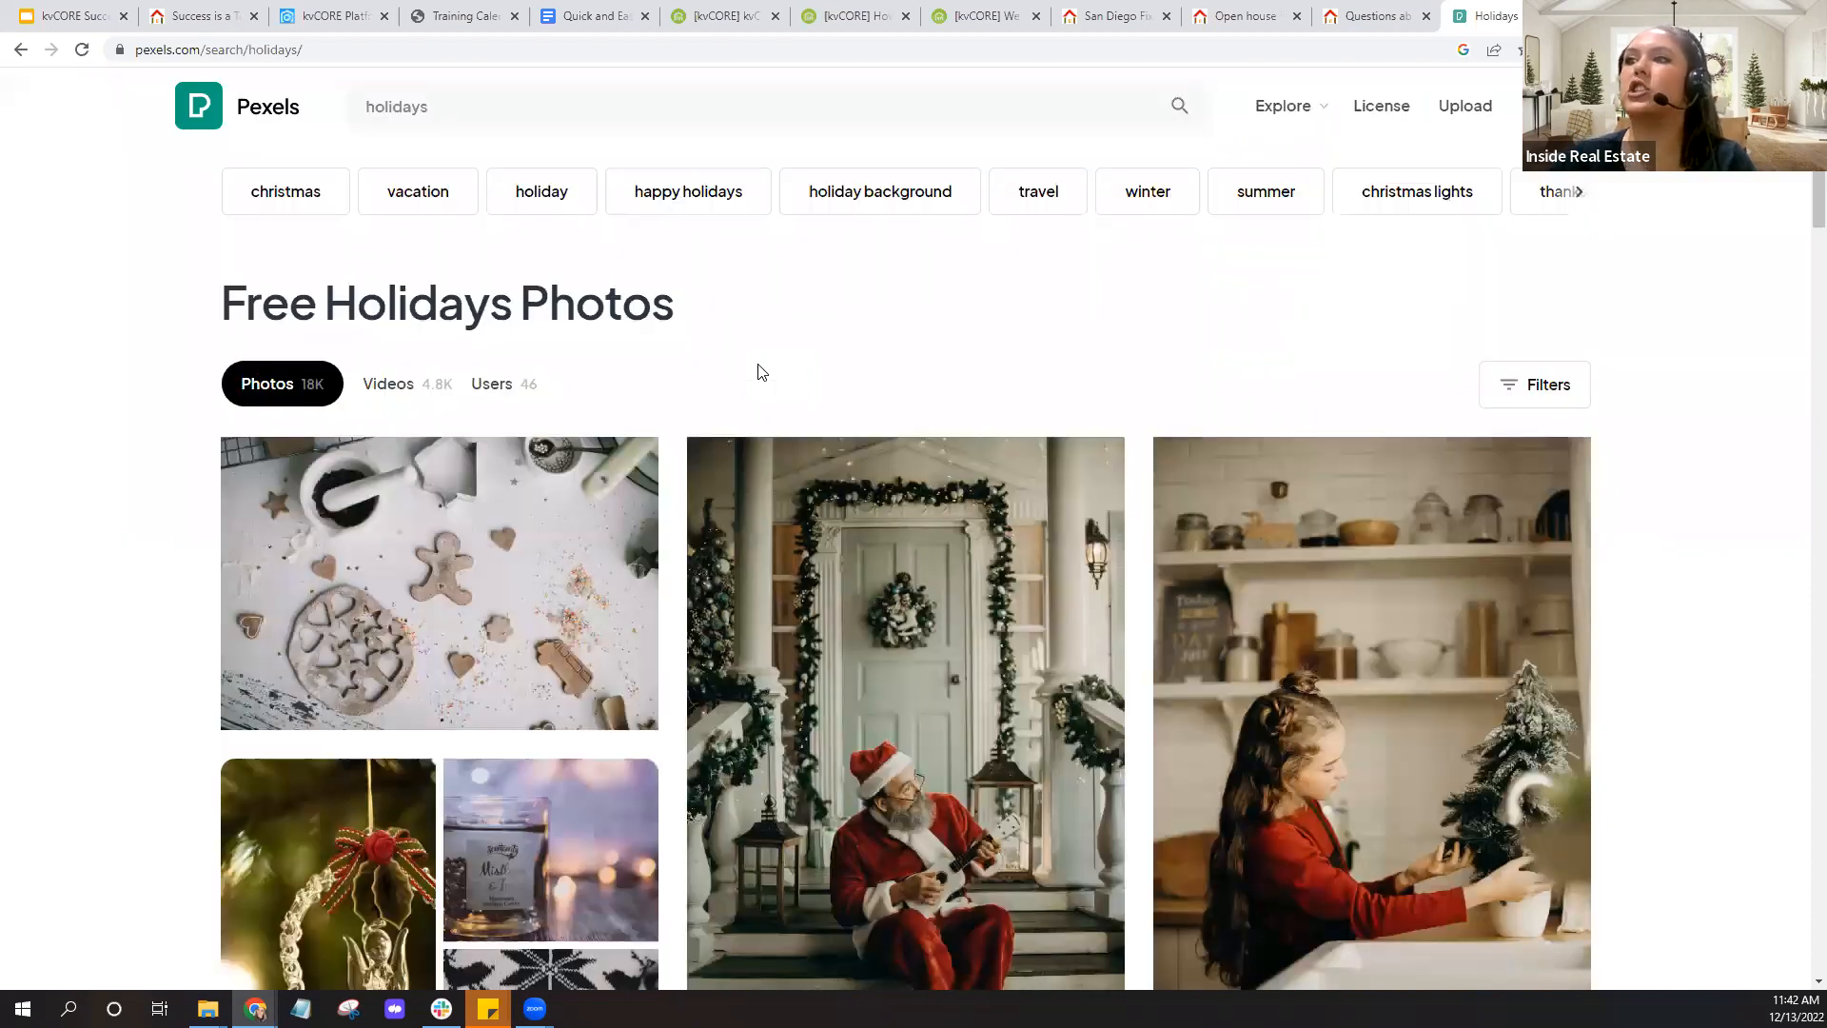
# Filter the holiday photos to Horizontal orientation and browse the results
pyautogui.click(1561, 390)
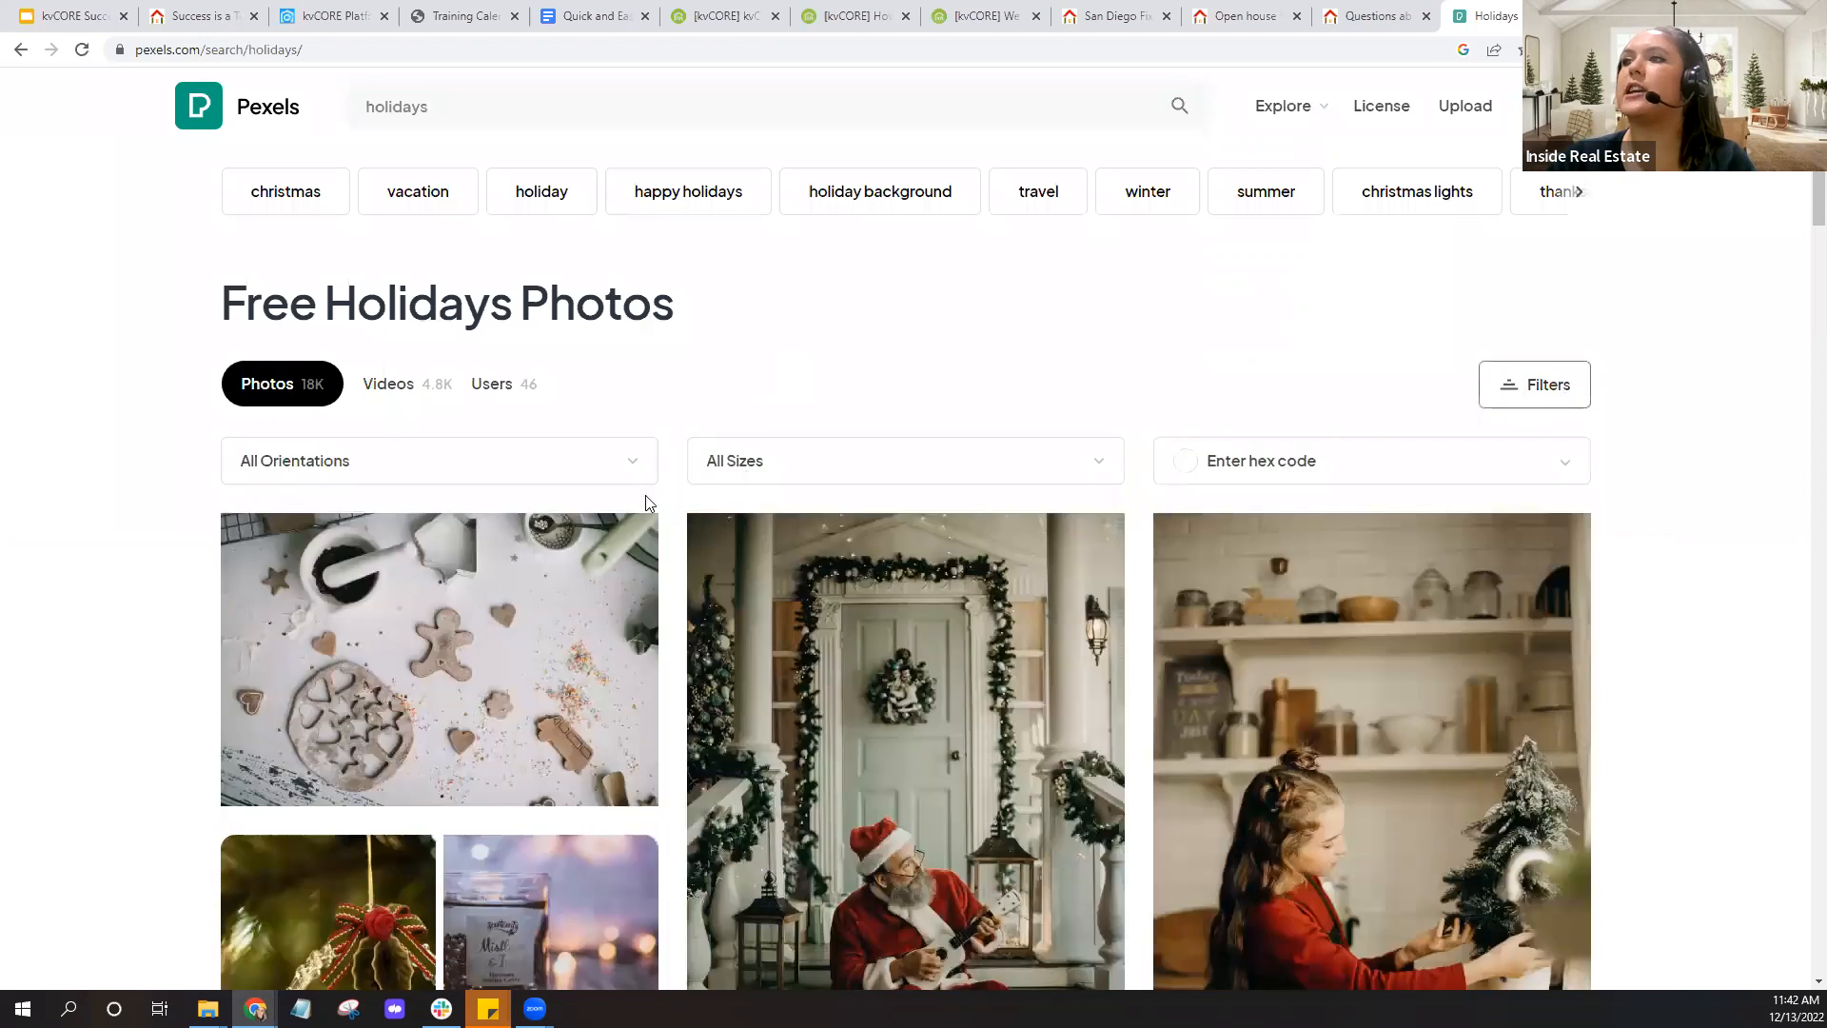
pyautogui.click(644, 476)
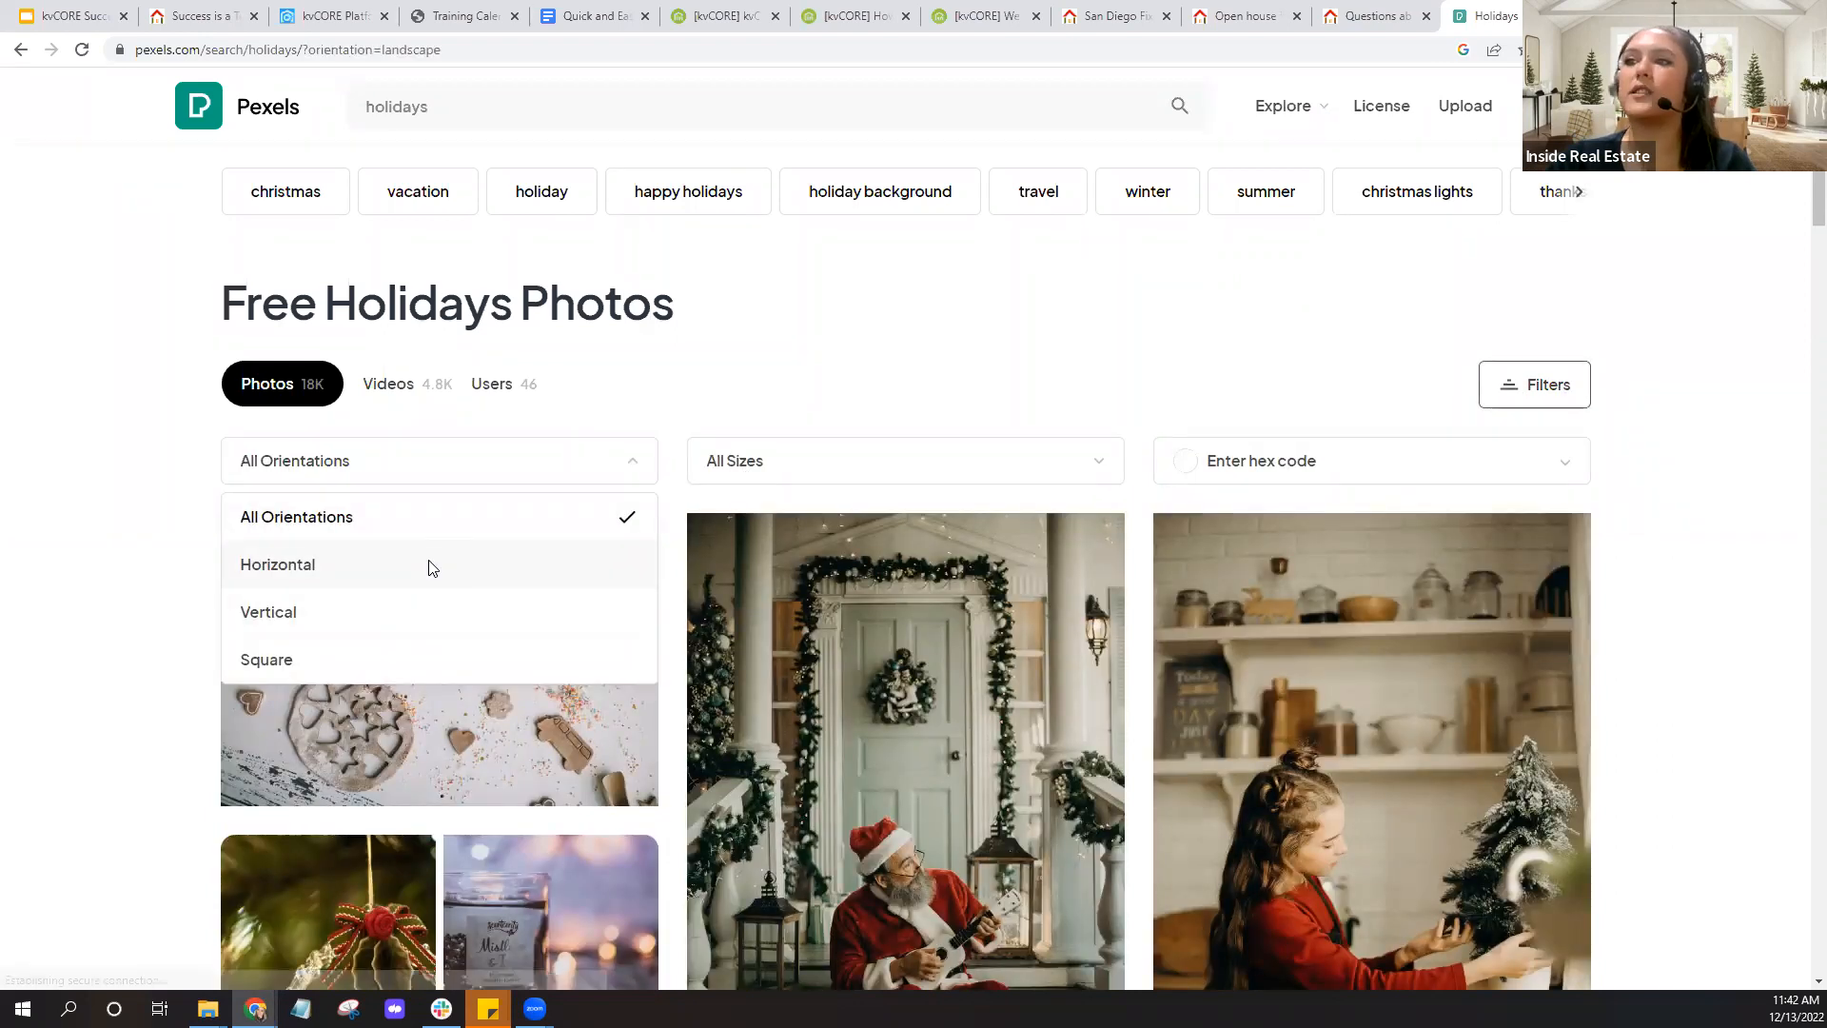
pyautogui.click(430, 569)
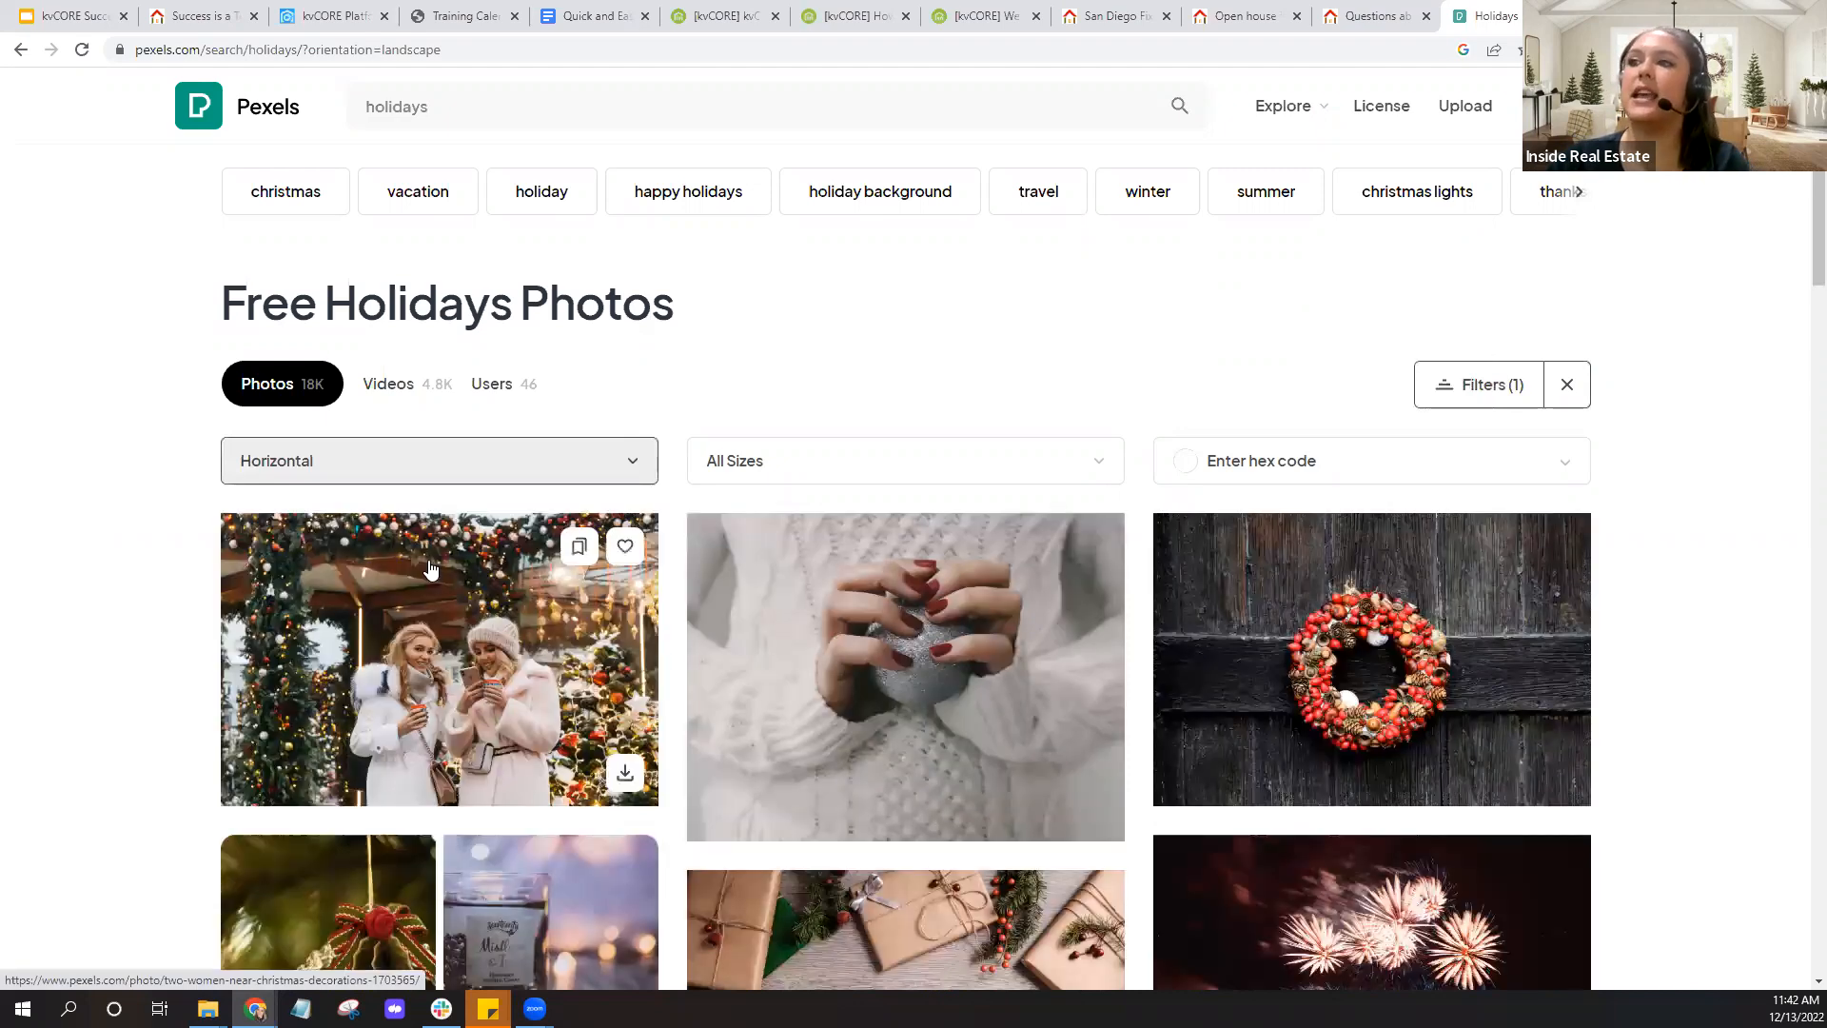
pyautogui.scroll(-1, 1699, 597)
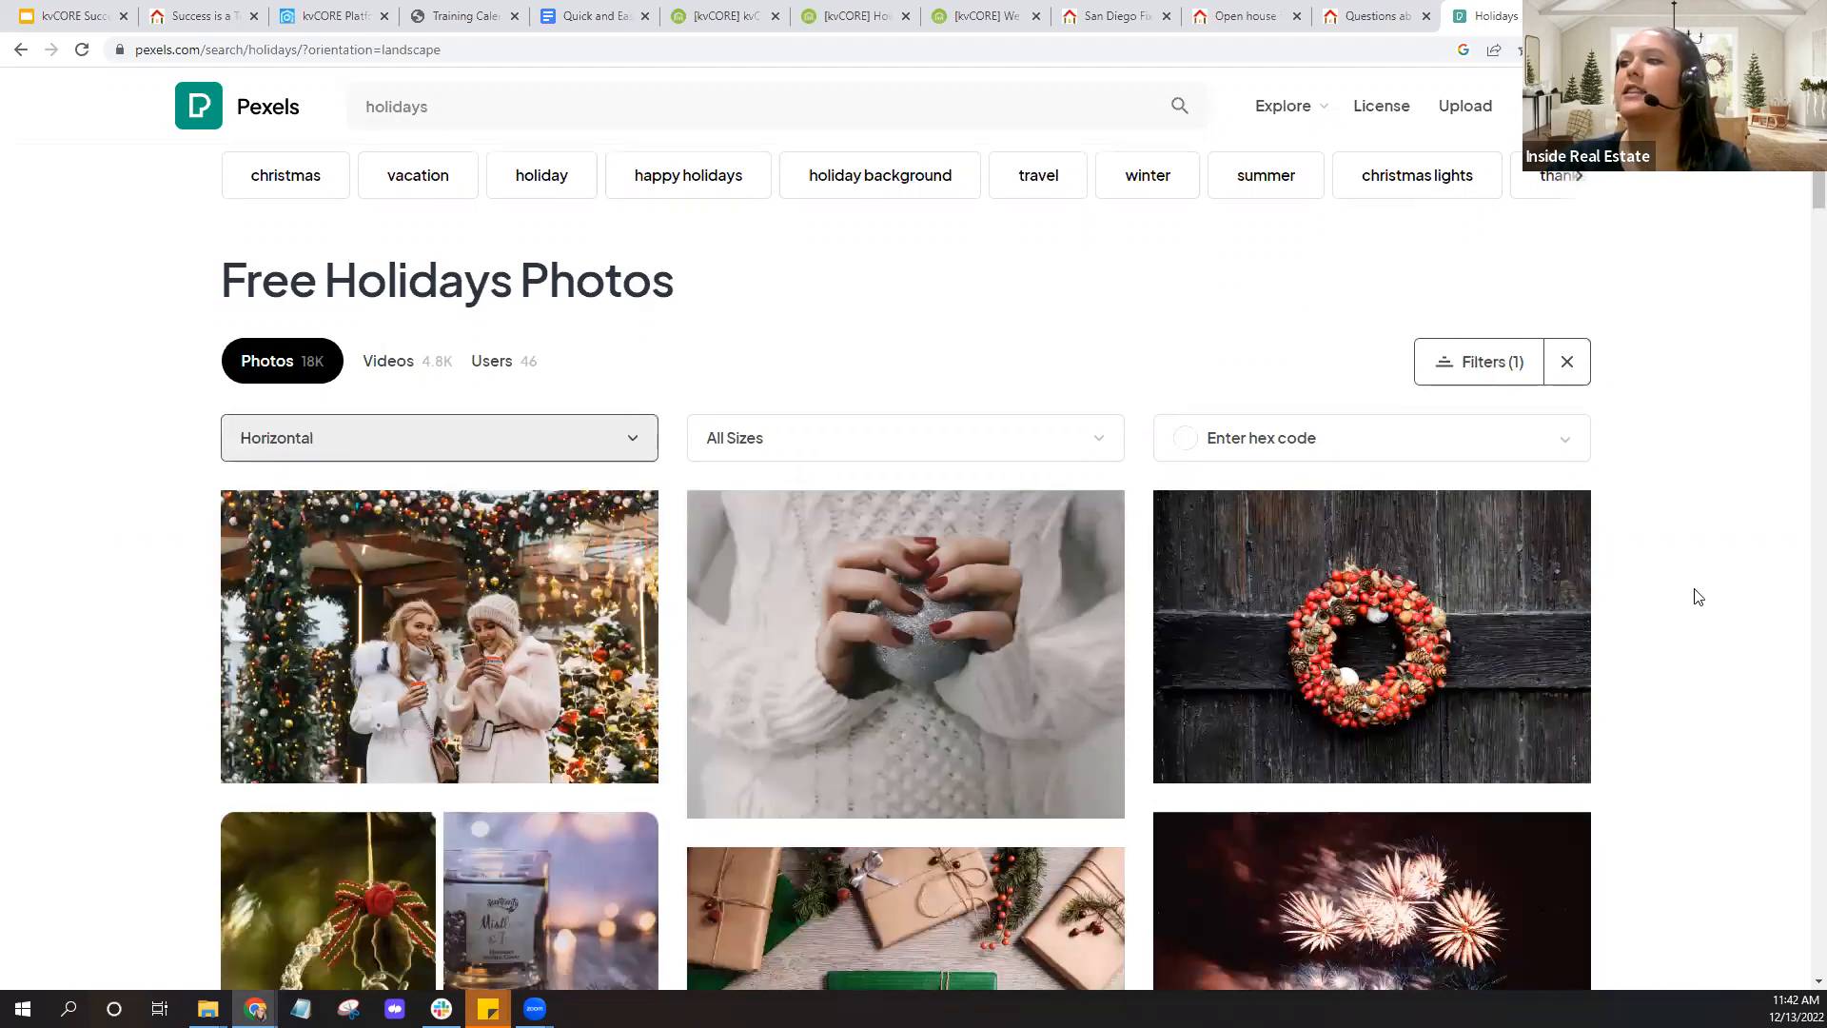
pyautogui.scroll(-2, 1699, 597)
pyautogui.scroll(-2, 1699, 597)
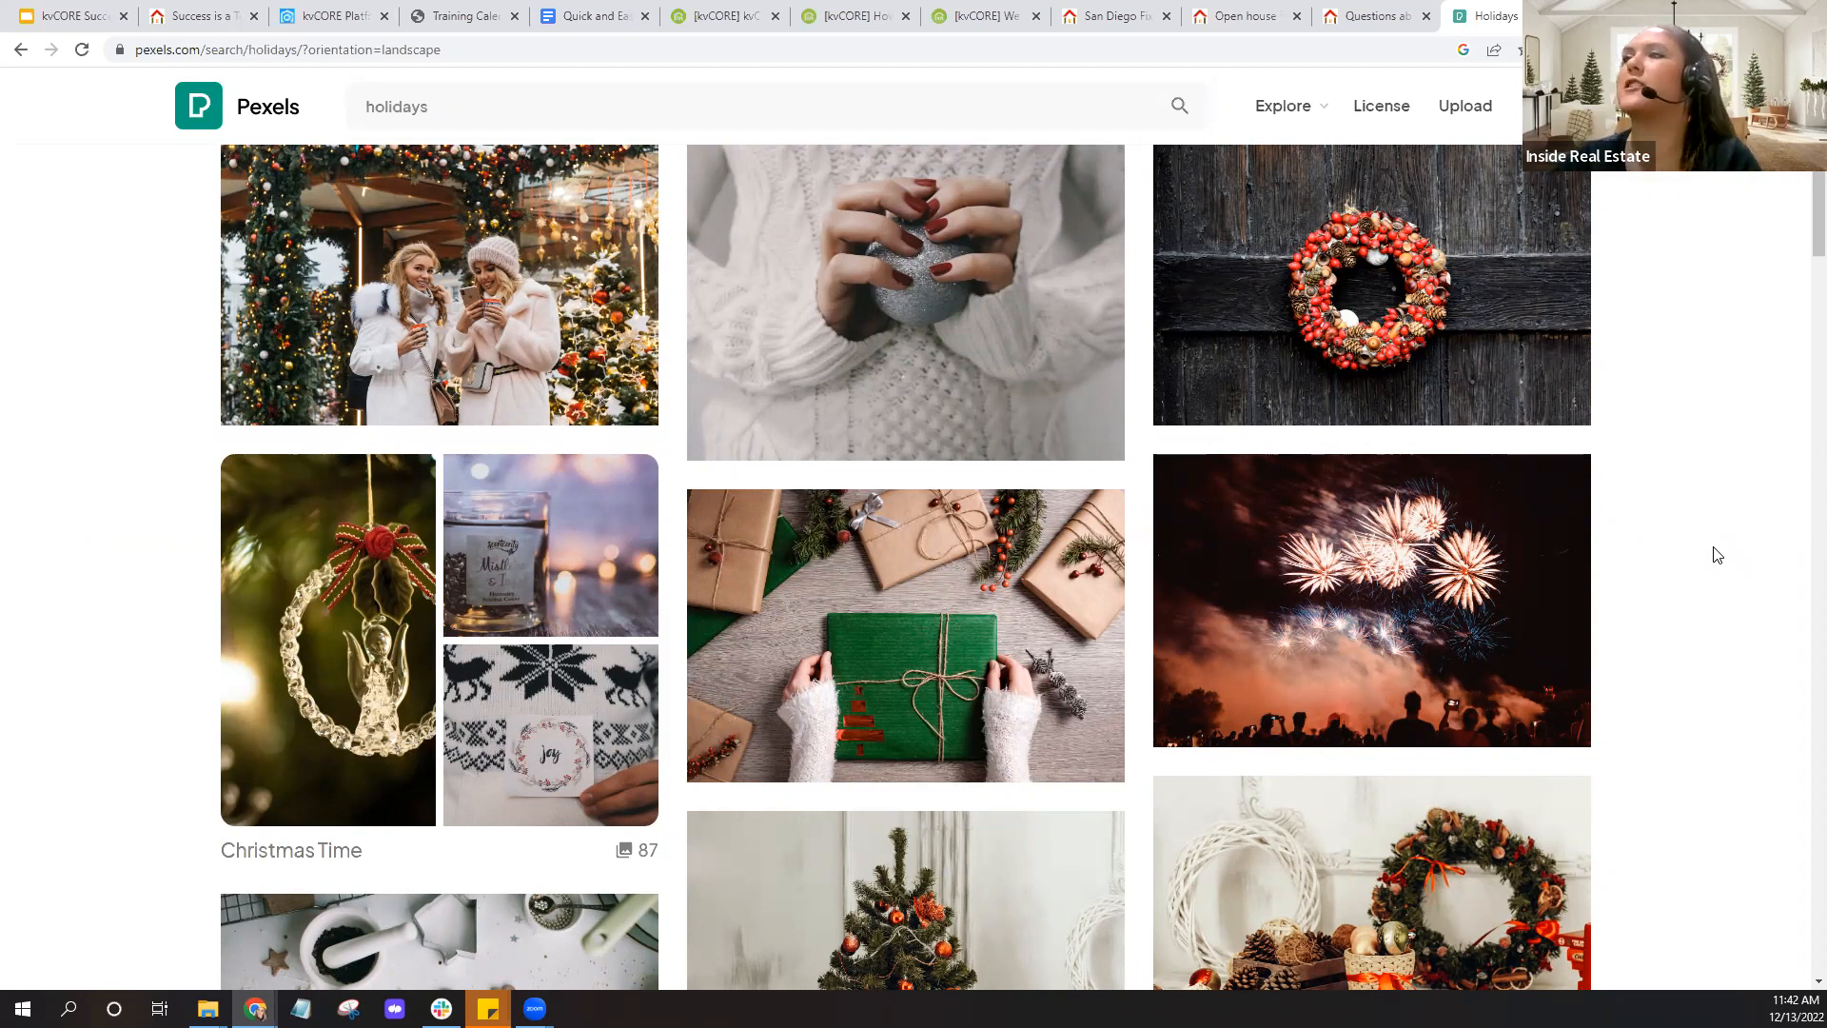
# Bring the help article on falling snow and holiday background videos next to the slides tab and copy its web address
pyautogui.click(181, 23)
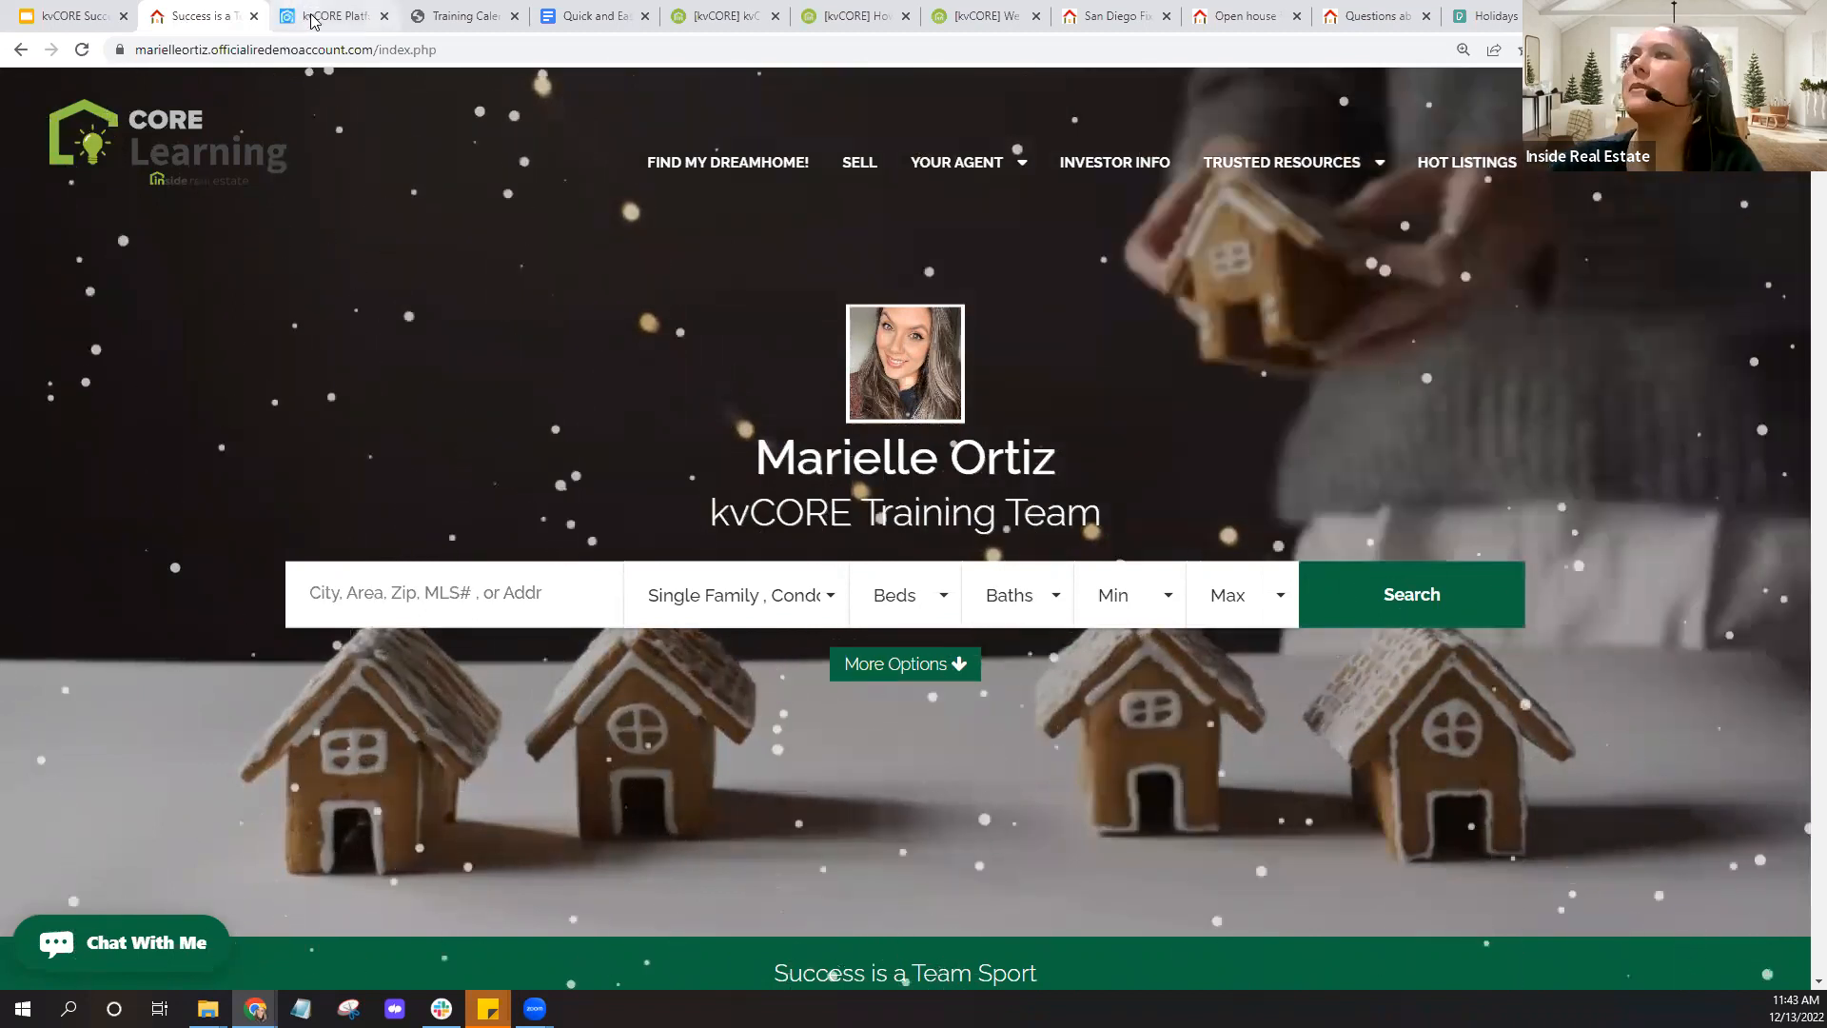
pyautogui.moveTo(859, 19); pyautogui.dragTo(218, 21)
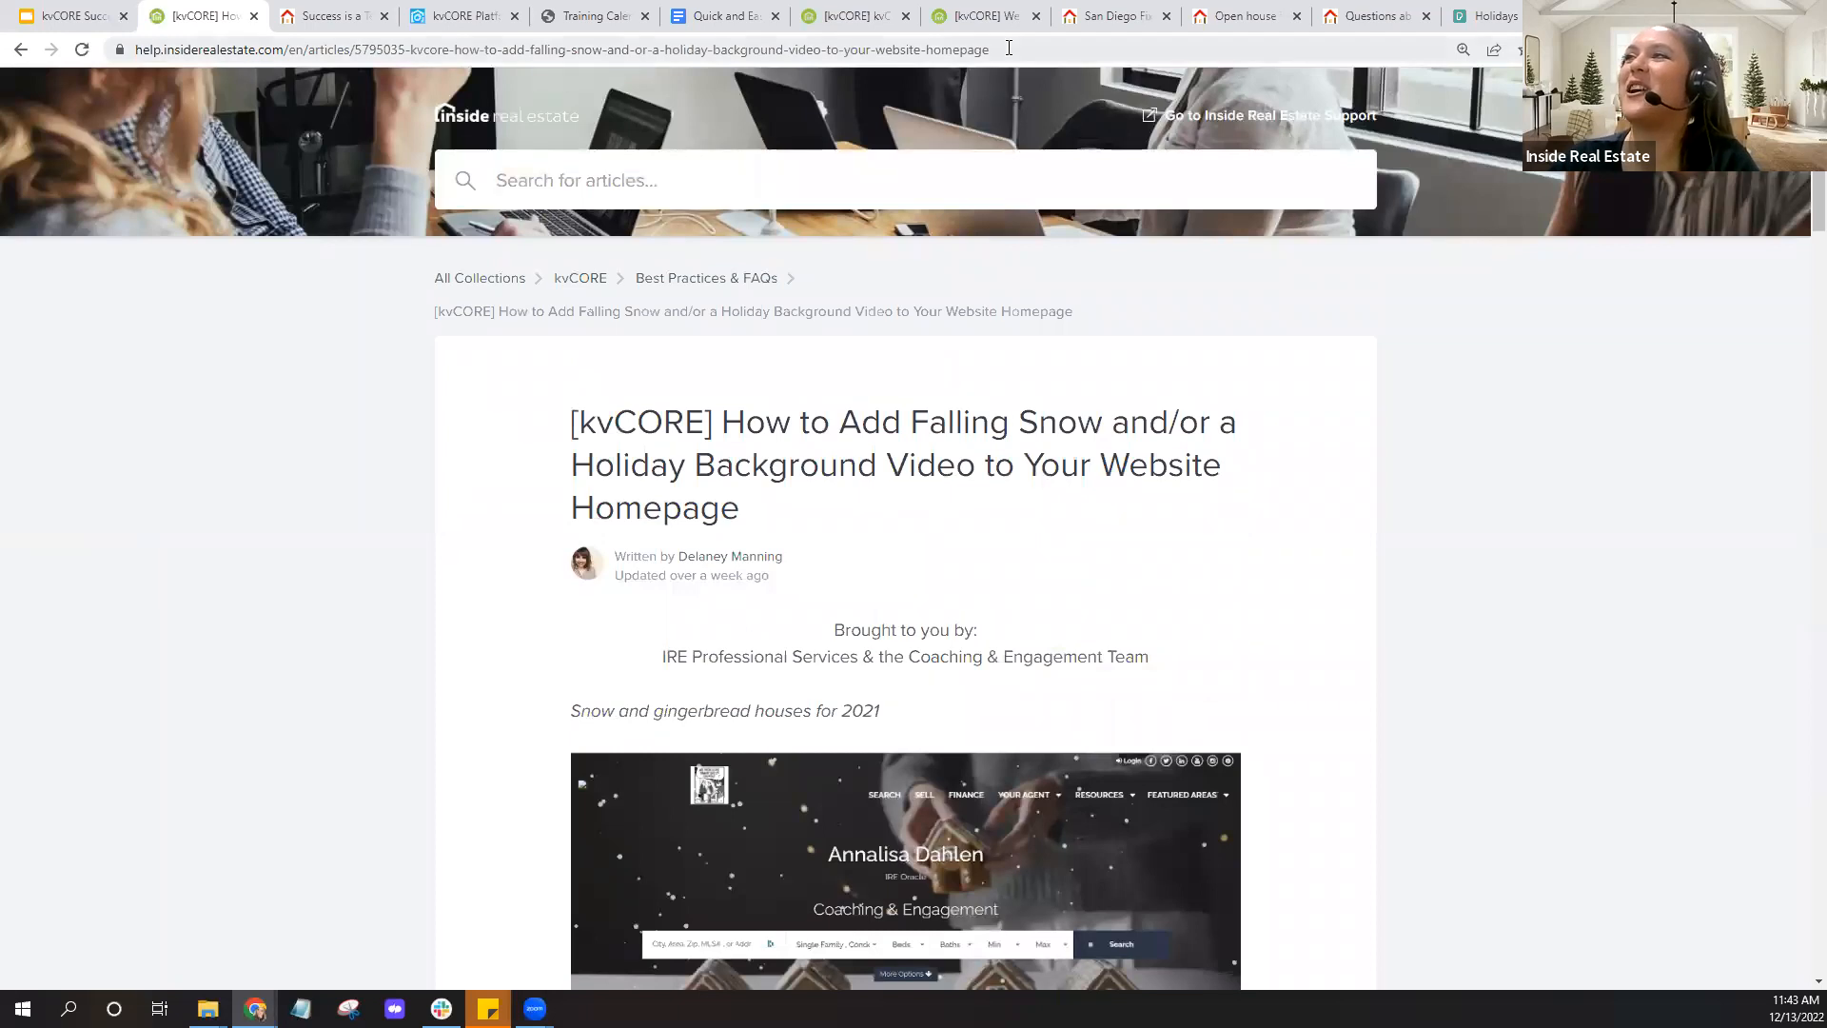
pyautogui.click(847, 49)
pyautogui.rightClick(711, 51)
pyautogui.click(801, 154)
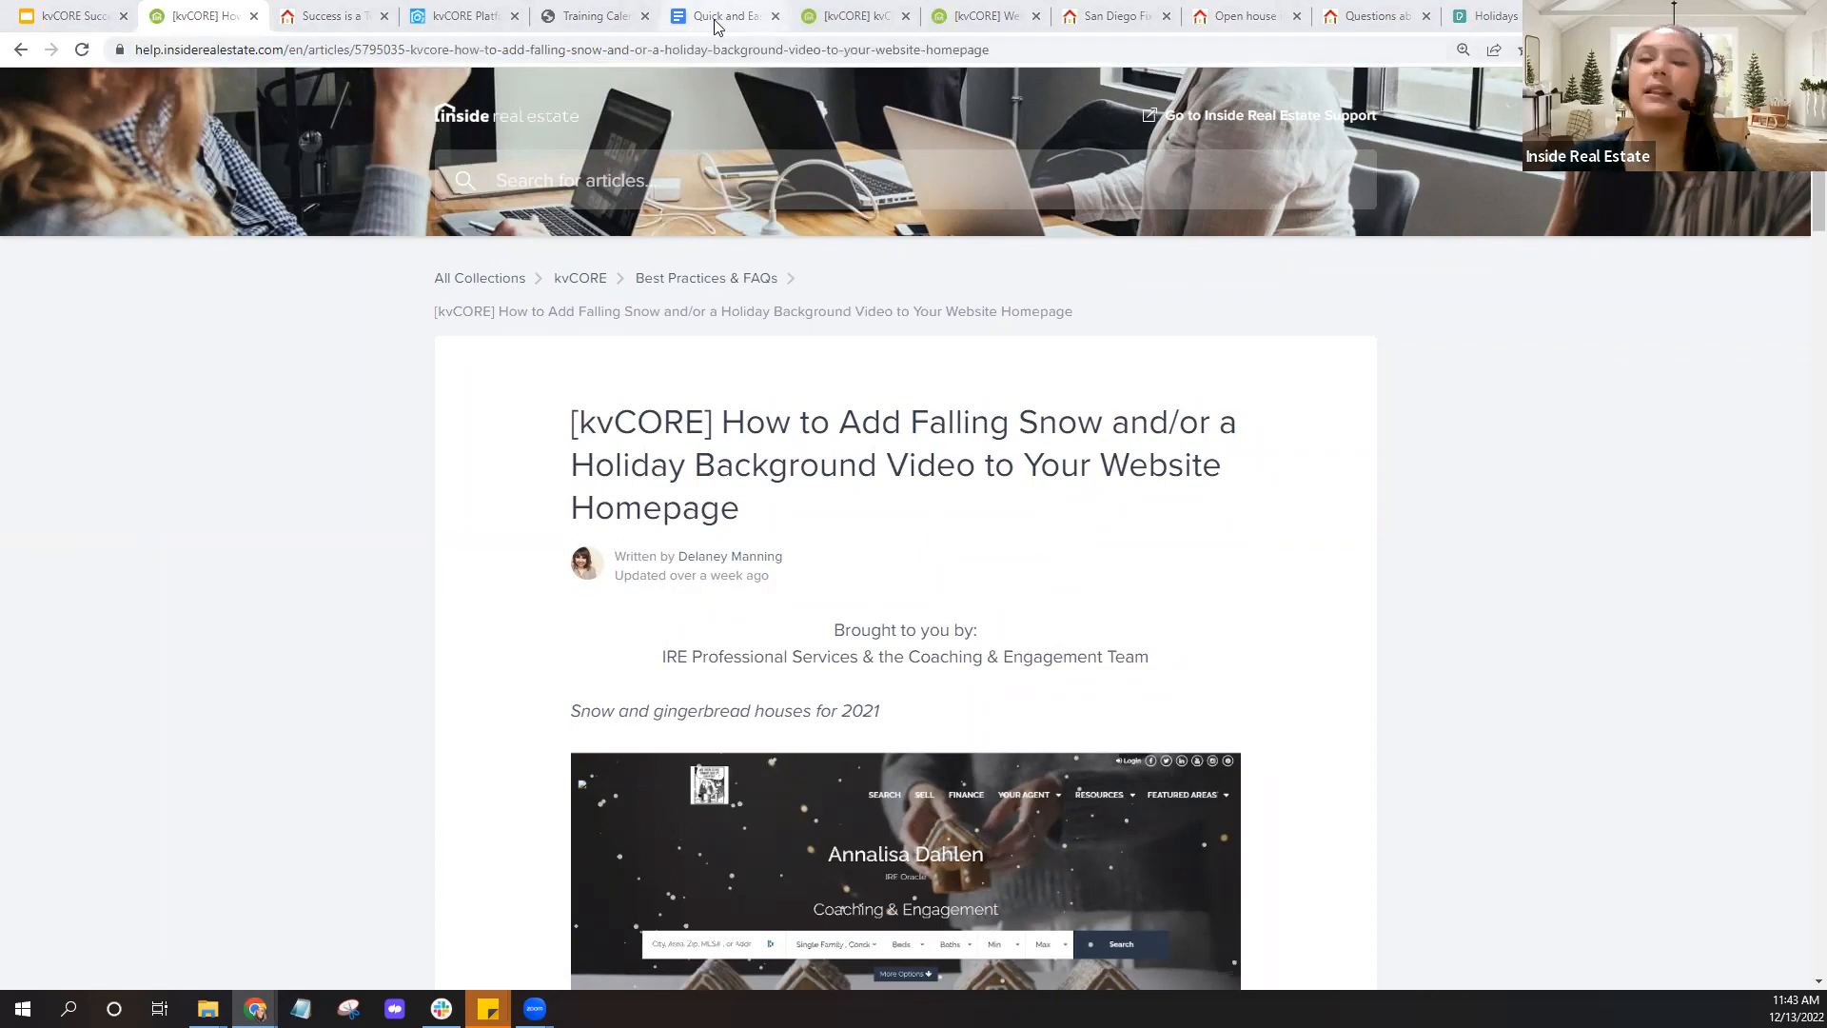
# Switch to the kvCORE platform and locate the Support Center under Support & Training
pyautogui.moveTo(717, 26)
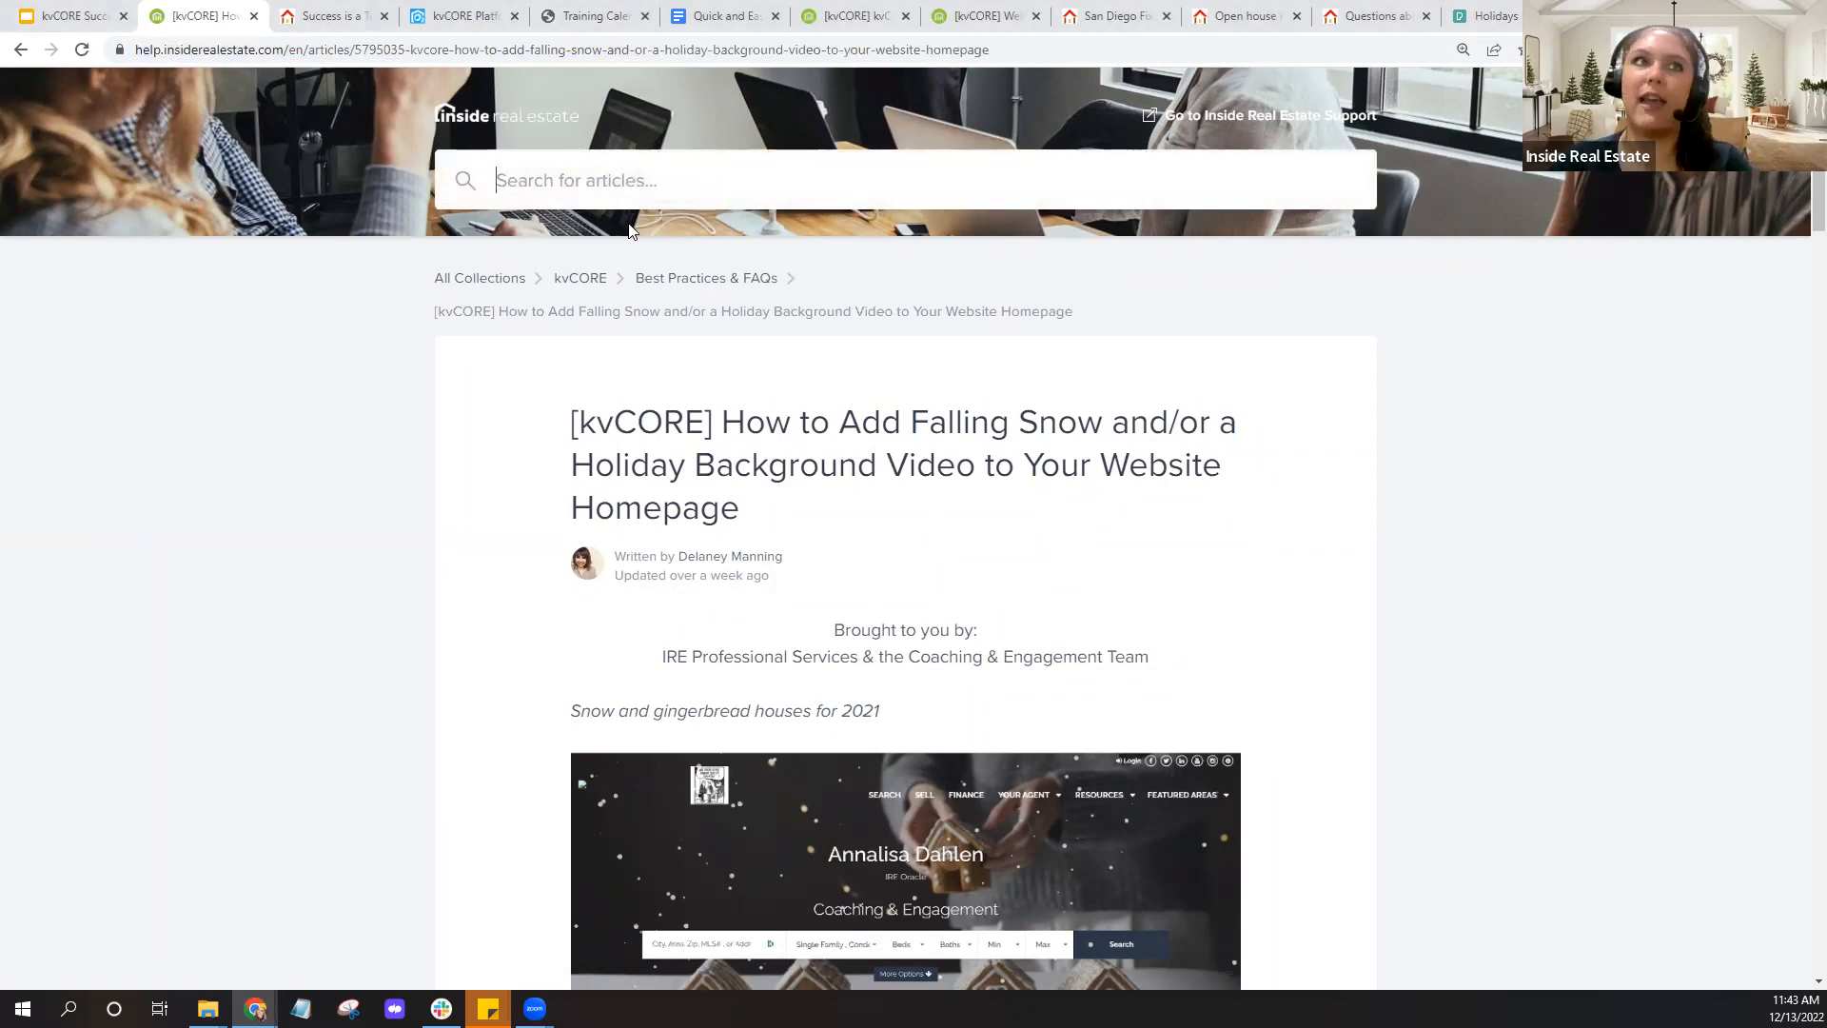
pyautogui.click(467, 16)
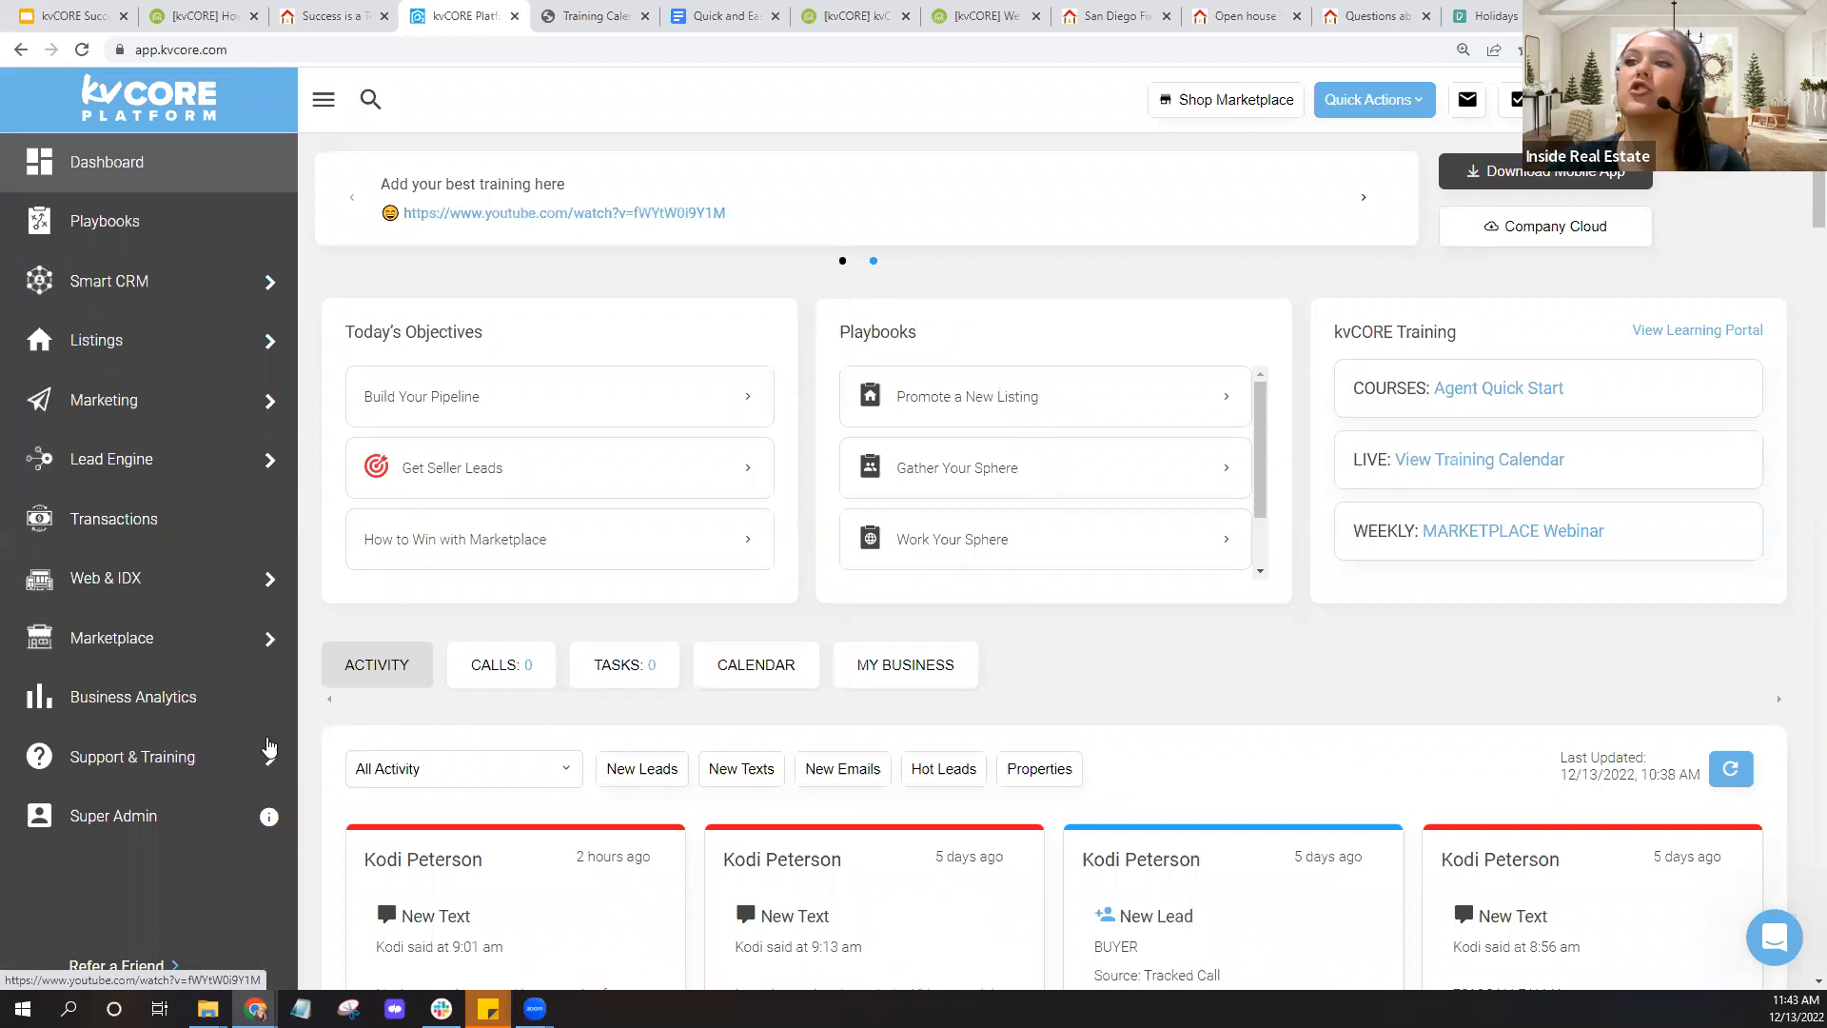
pyautogui.moveTo(214, 776)
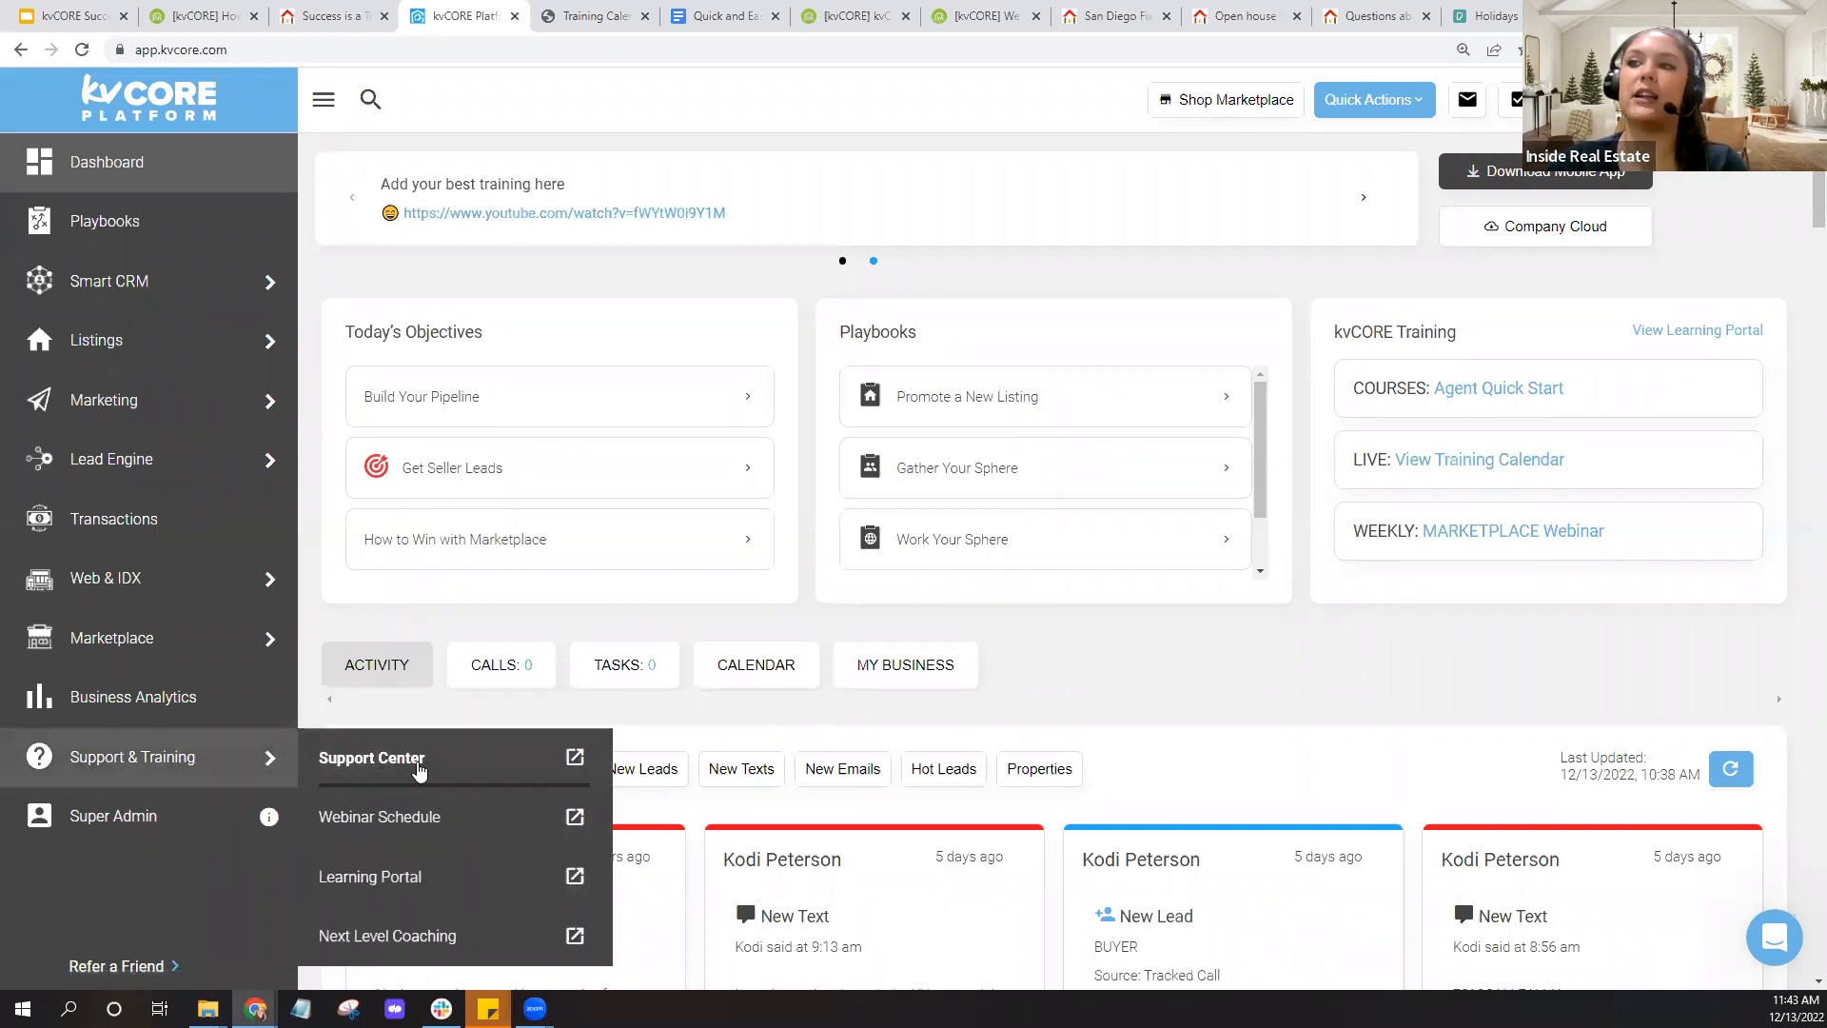
pyautogui.click(419, 770)
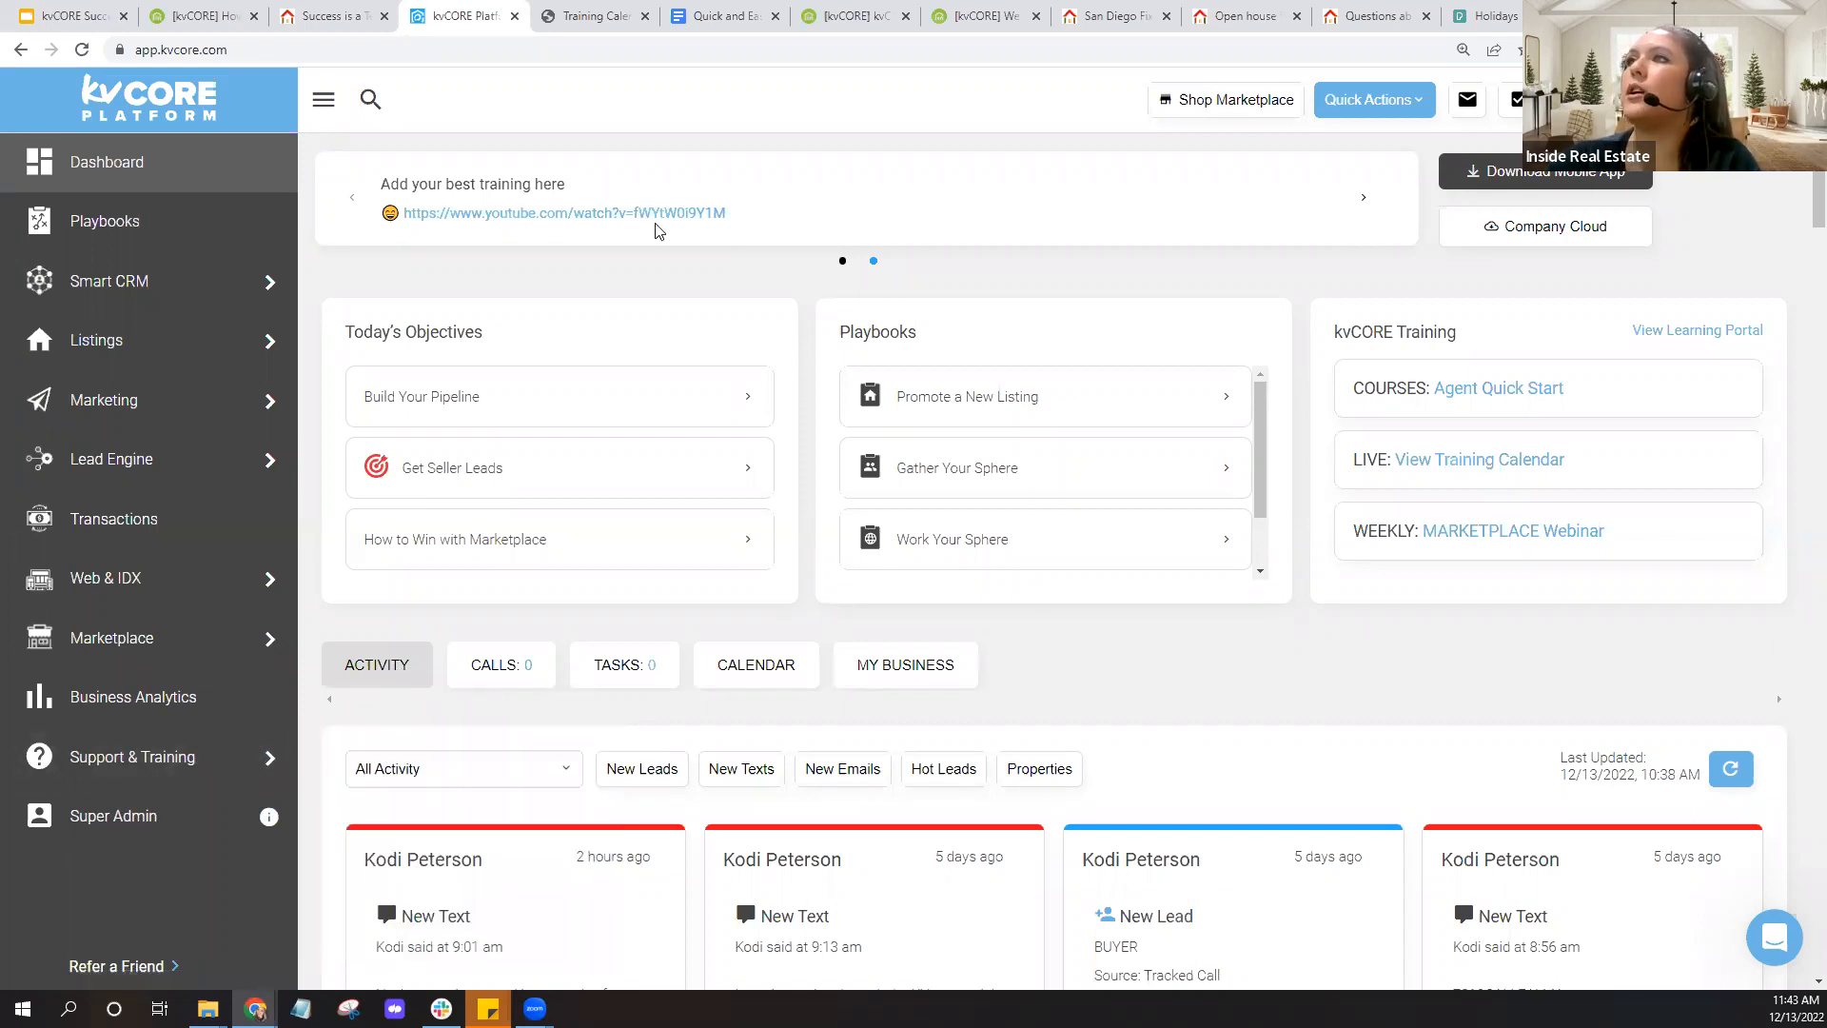
# Copy the Winter Wonderland custom header script from the help article's section on adding animated snow
pyautogui.click(203, 12)
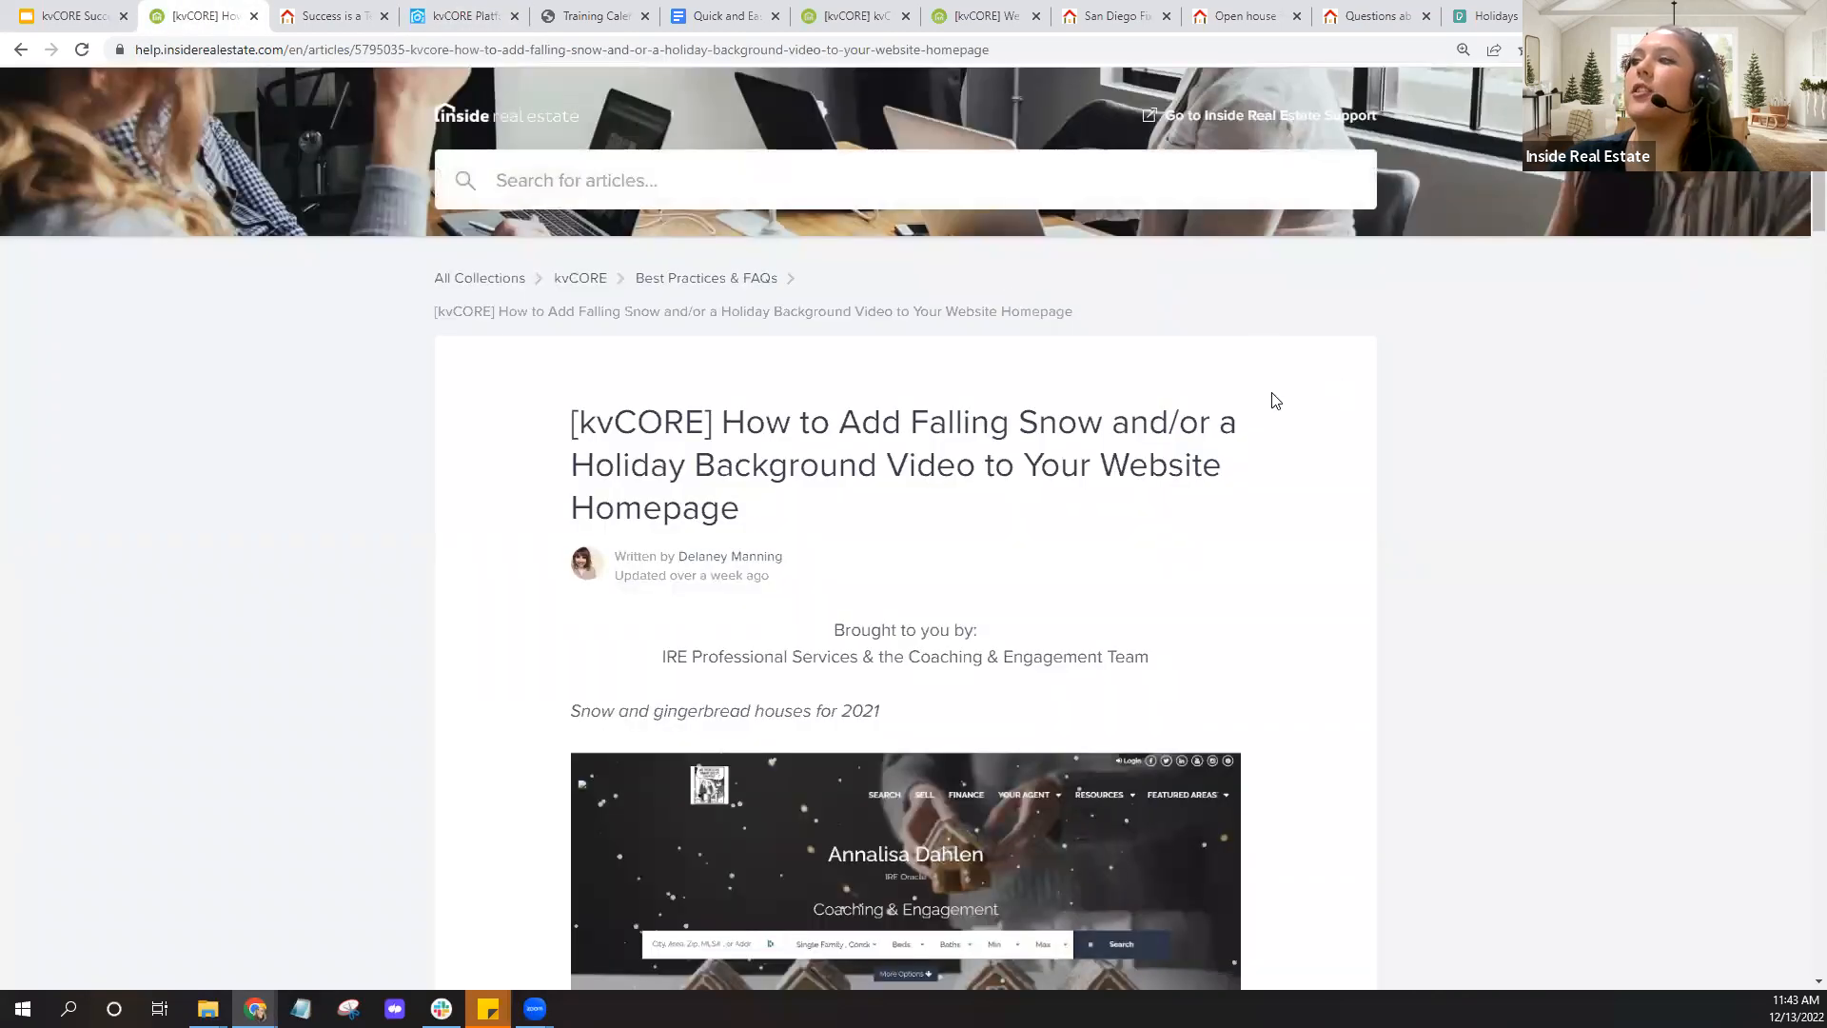
pyautogui.scroll(-3, 1371, 395)
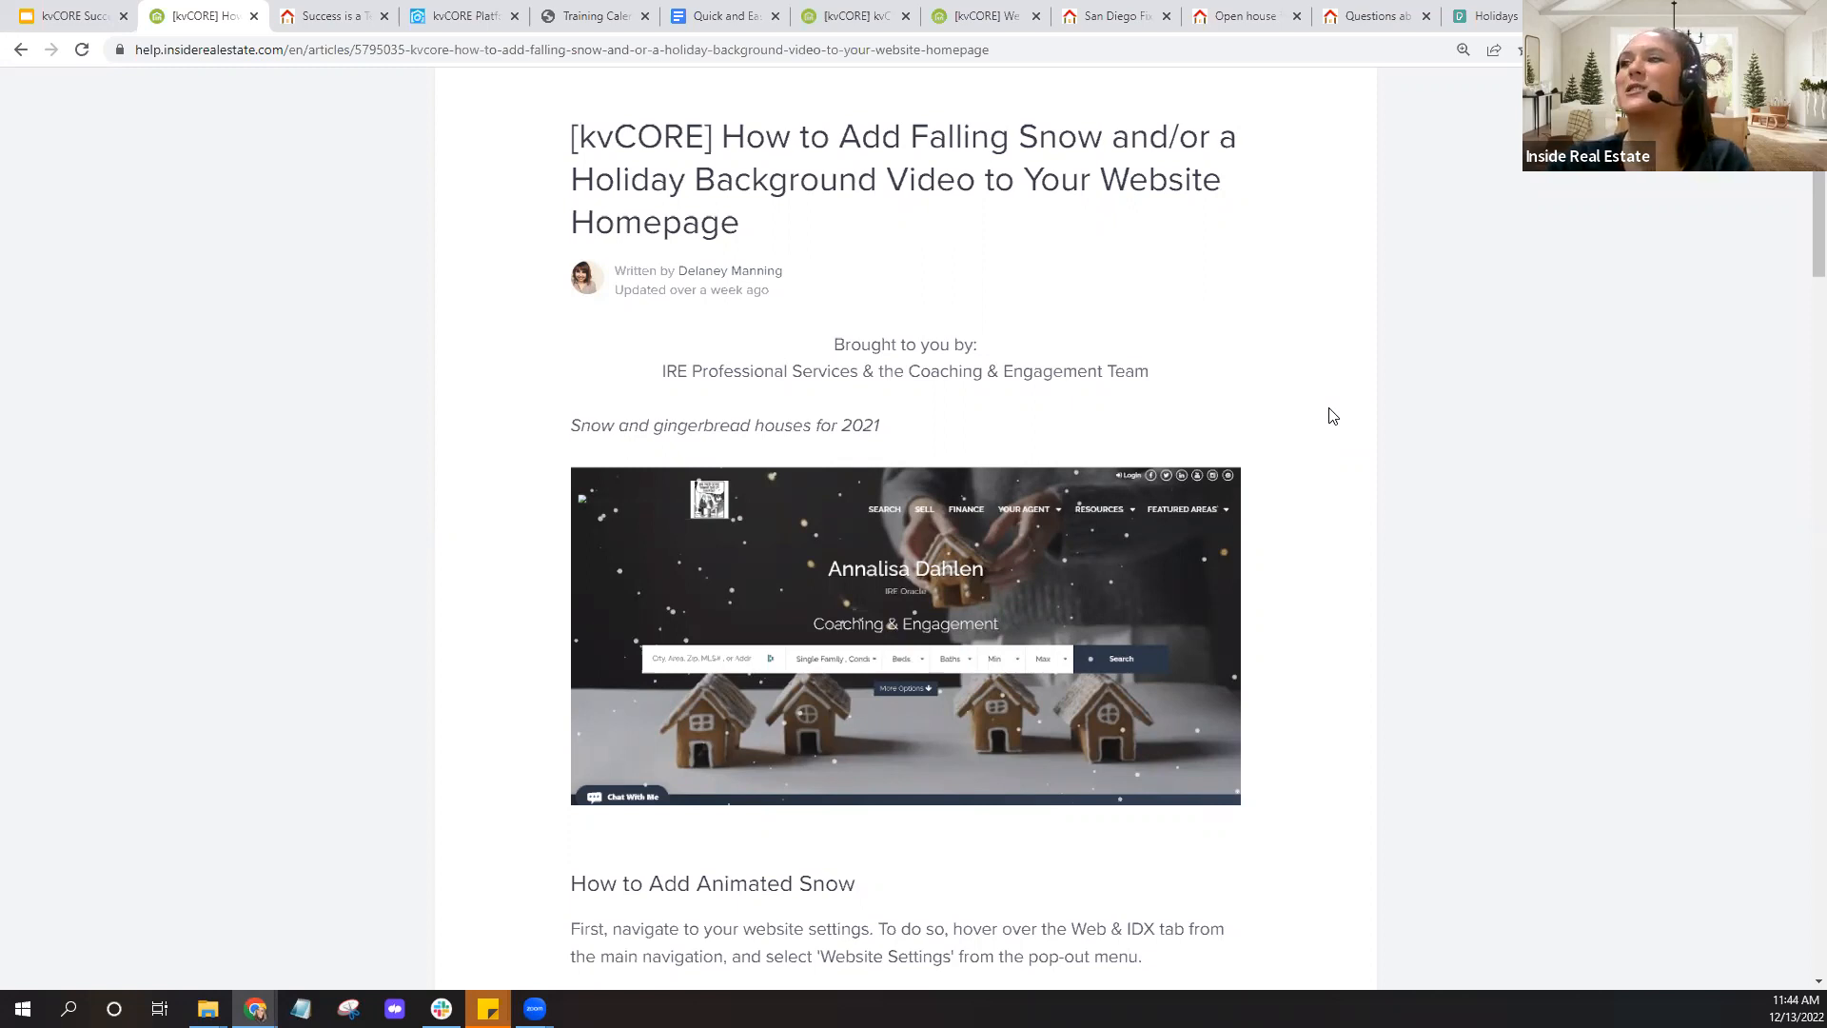
pyautogui.scroll(-5, 1333, 416)
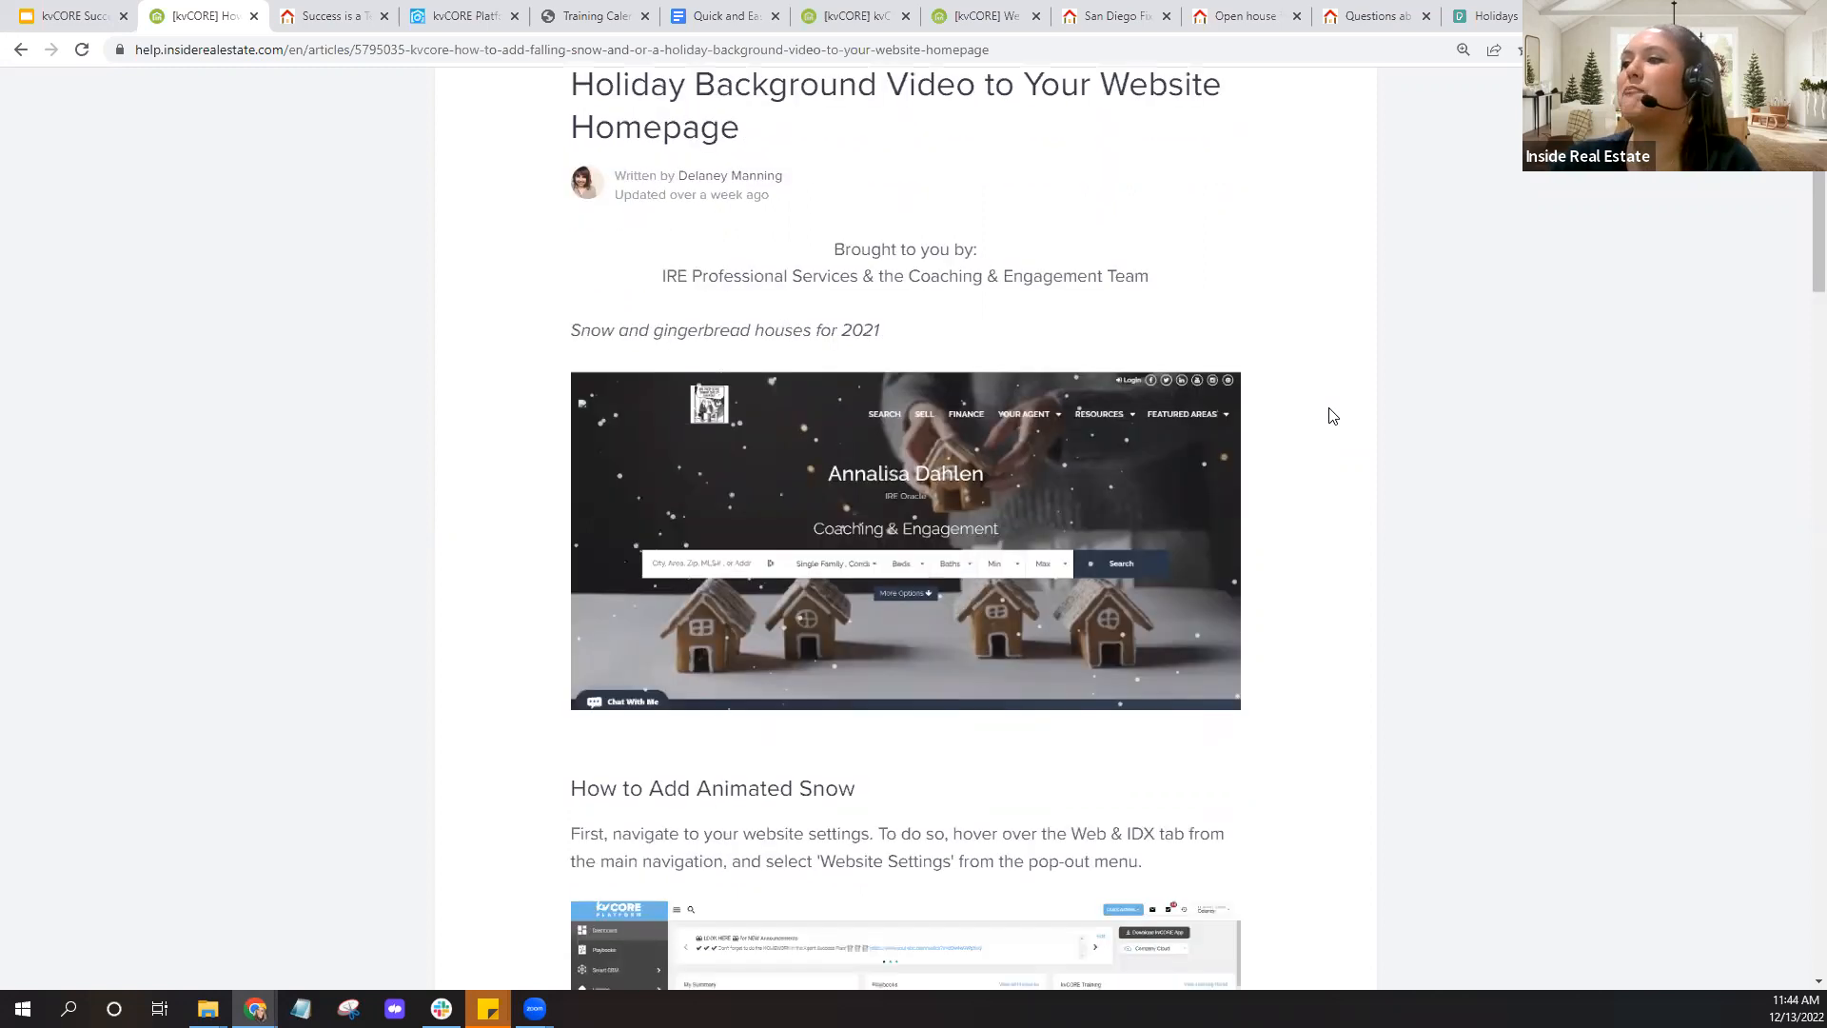
pyautogui.scroll(-2, 1332, 416)
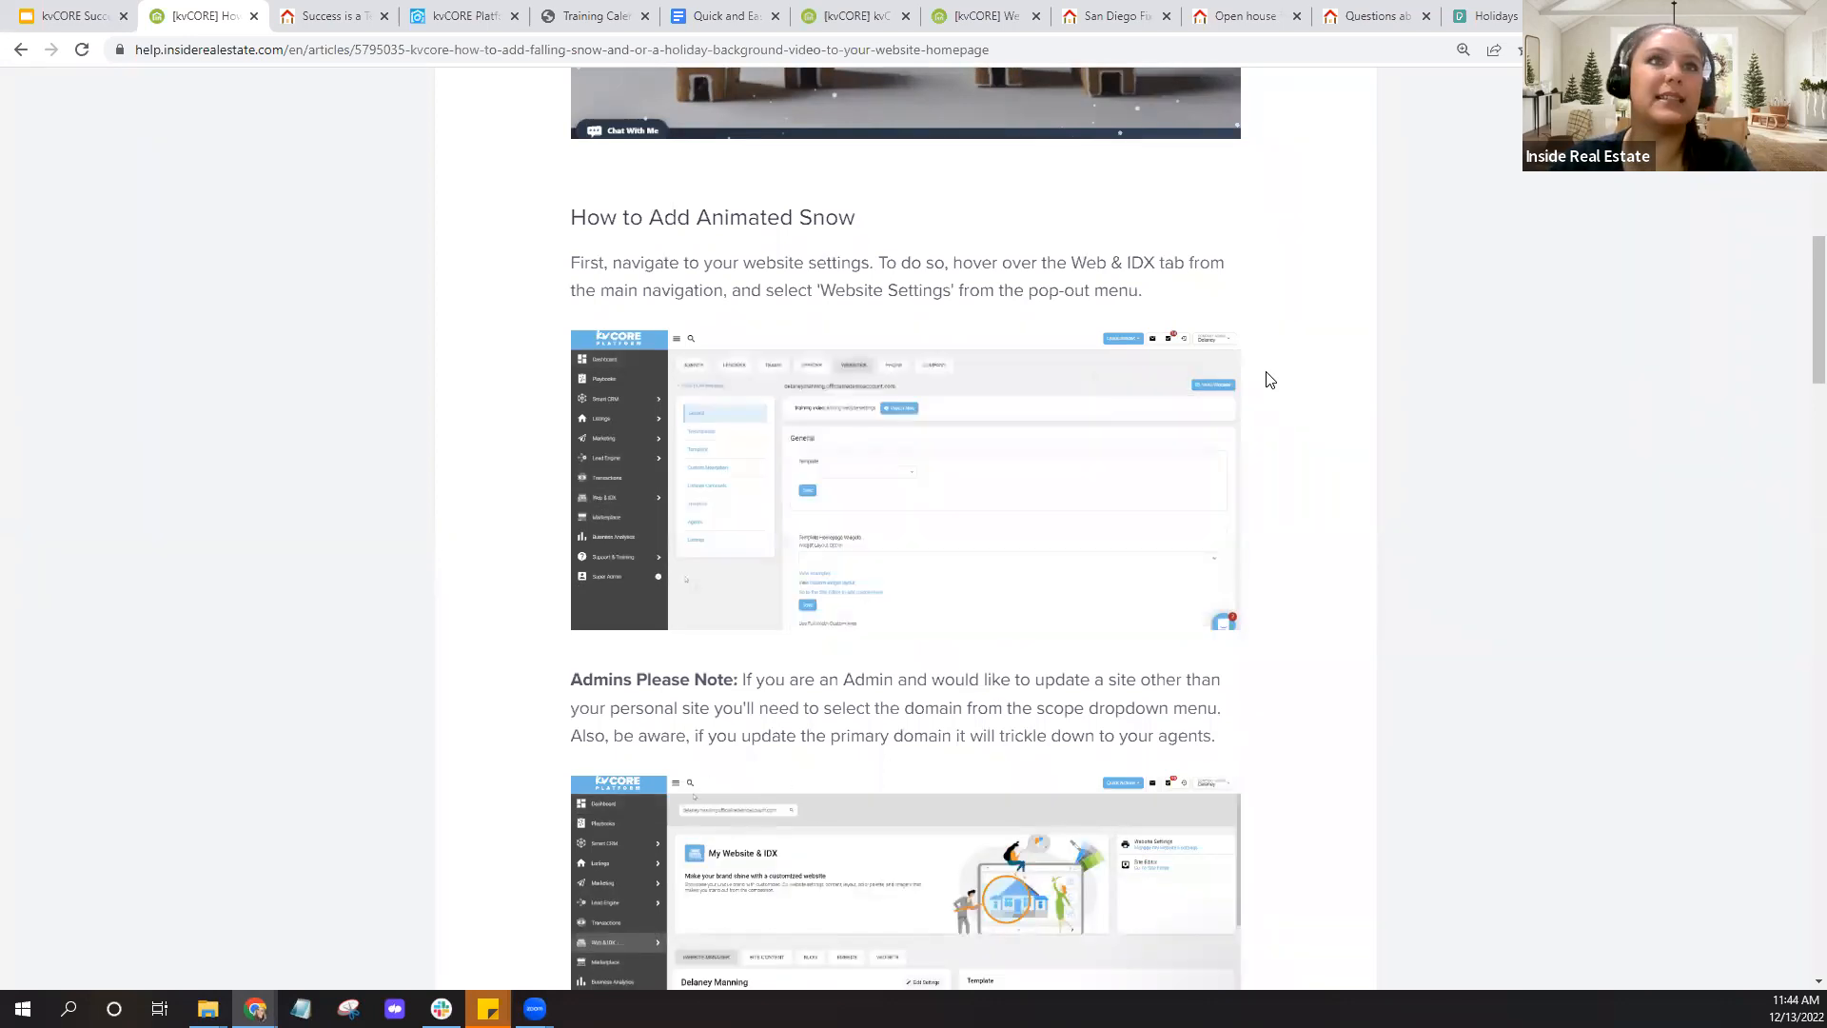
pyautogui.scroll(-3, 1270, 380)
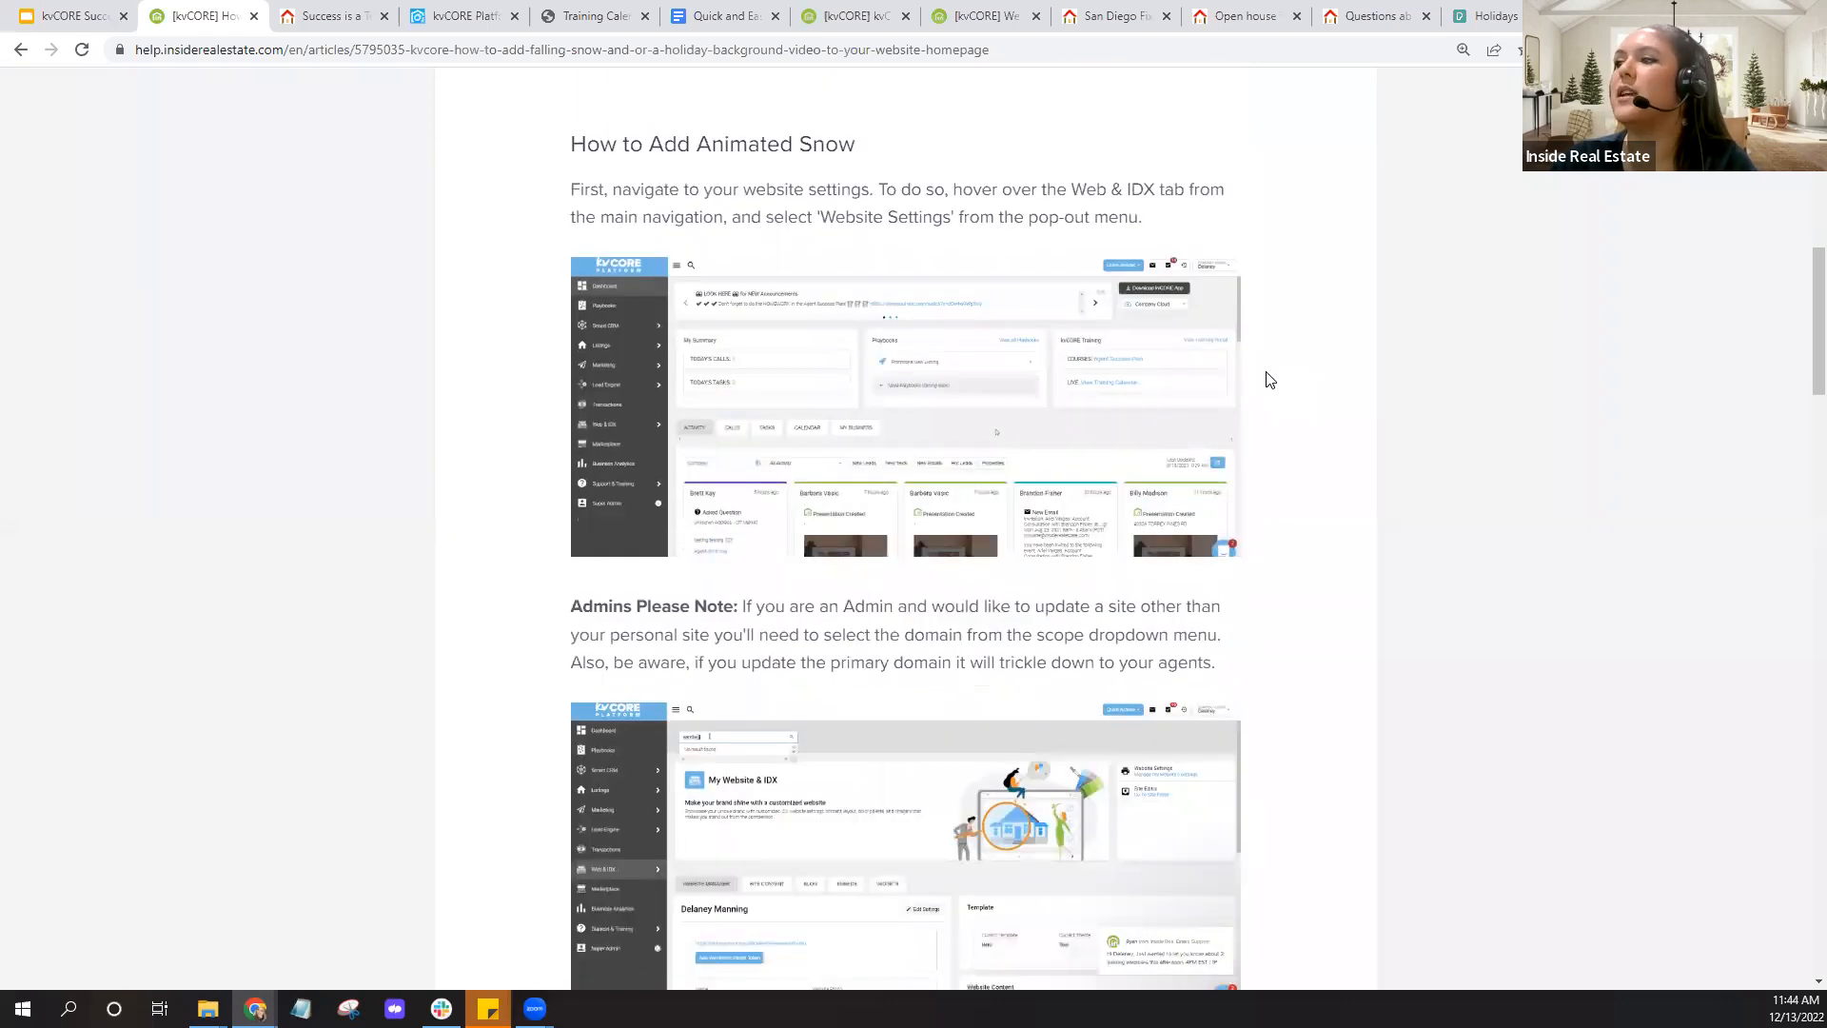
pyautogui.scroll(-4, 1270, 380)
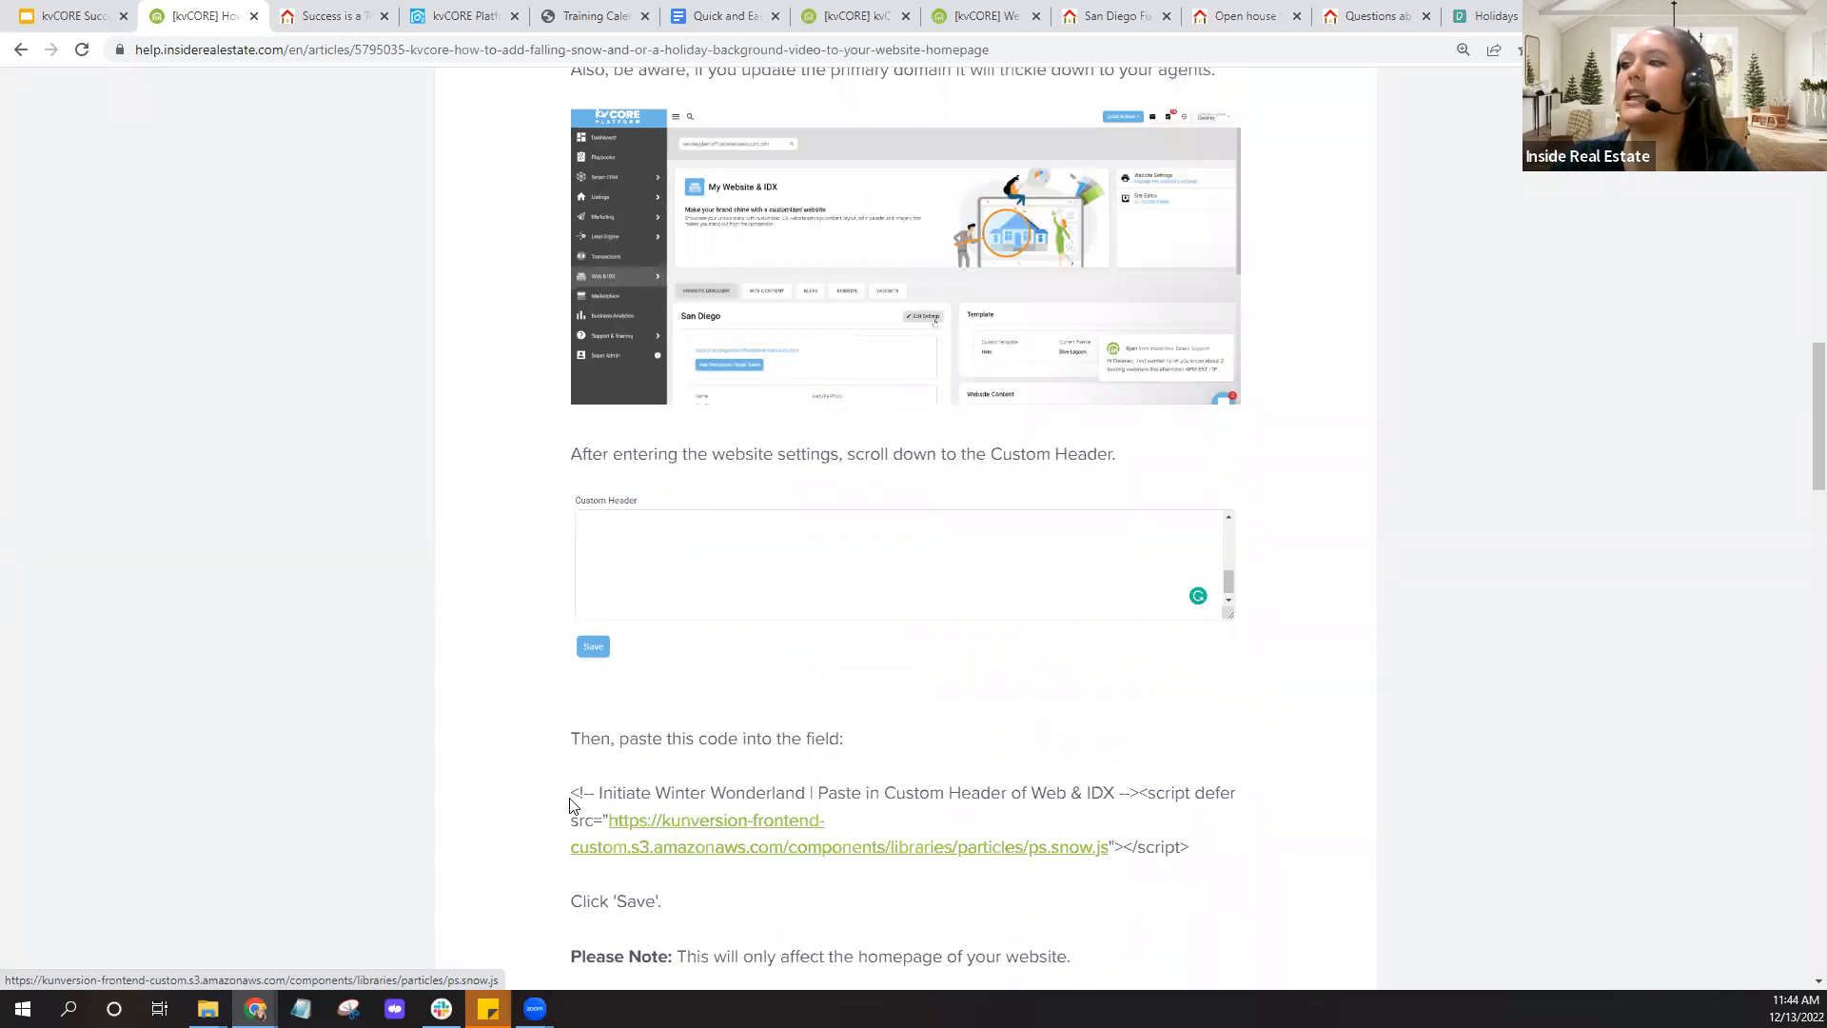
pyautogui.moveTo(573, 793); pyautogui.dragTo(1212, 848)
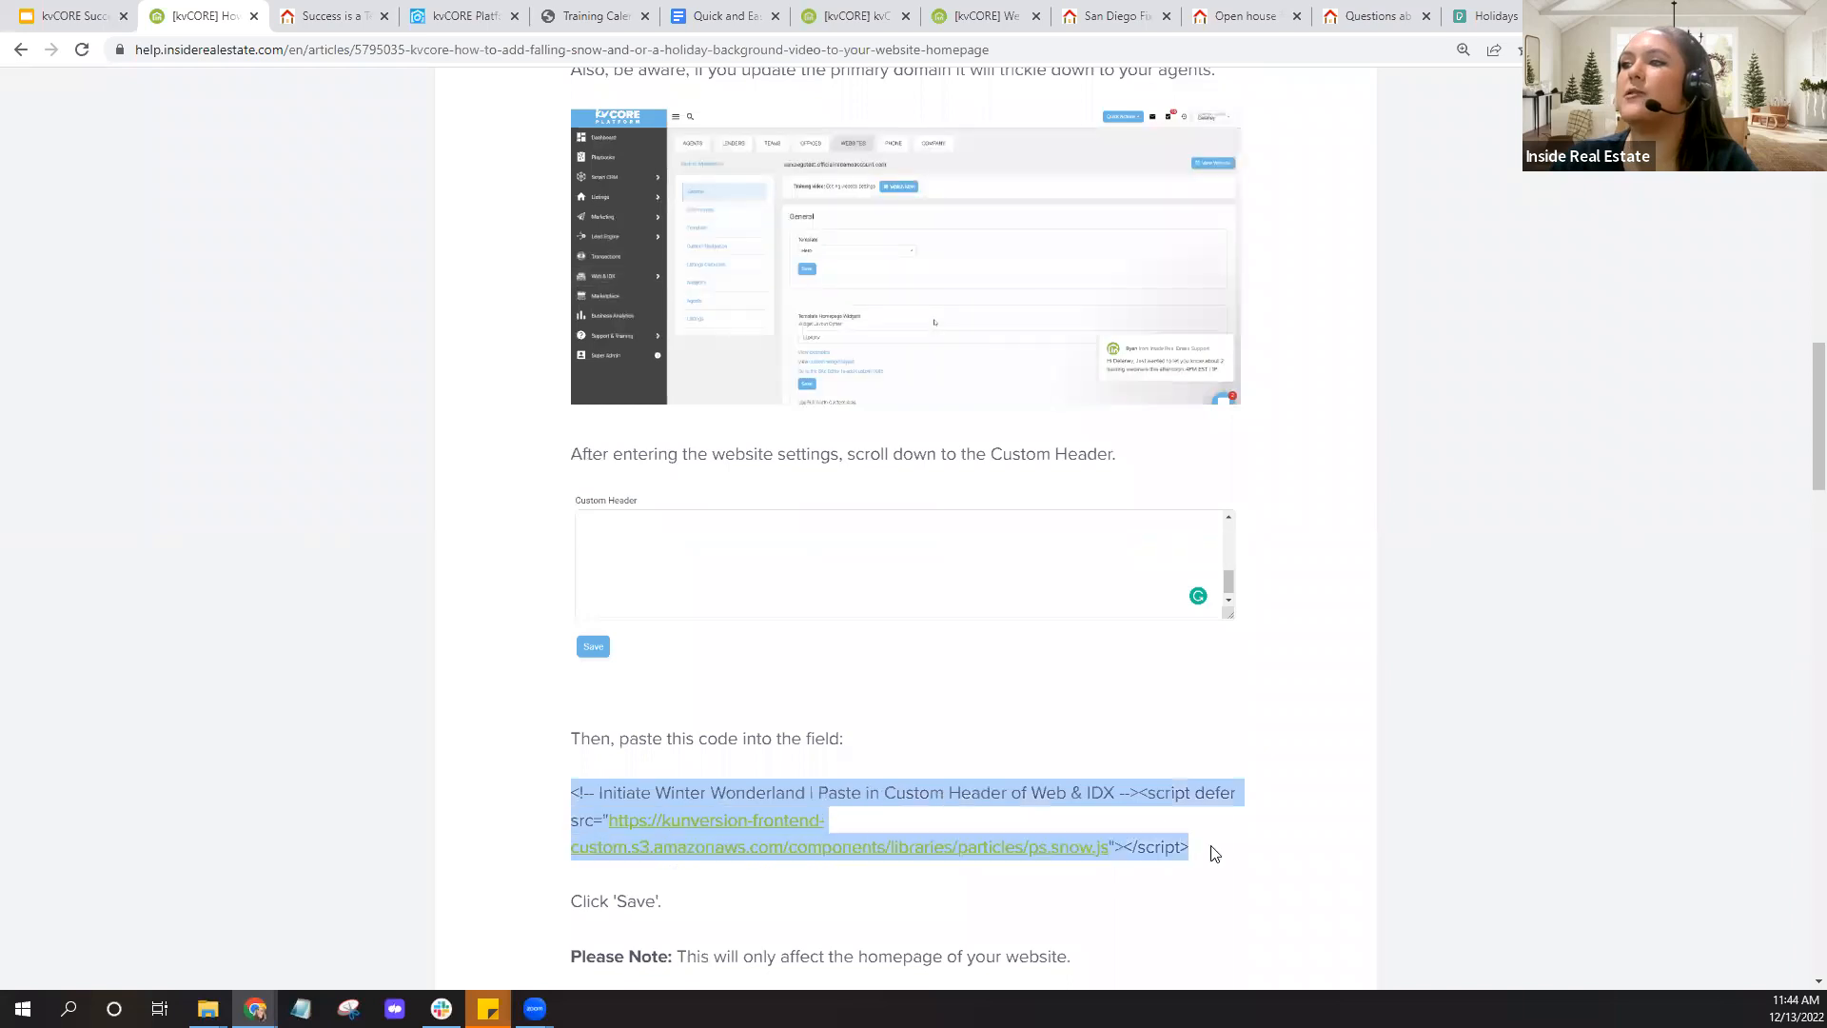
pyautogui.rightClick(708, 784)
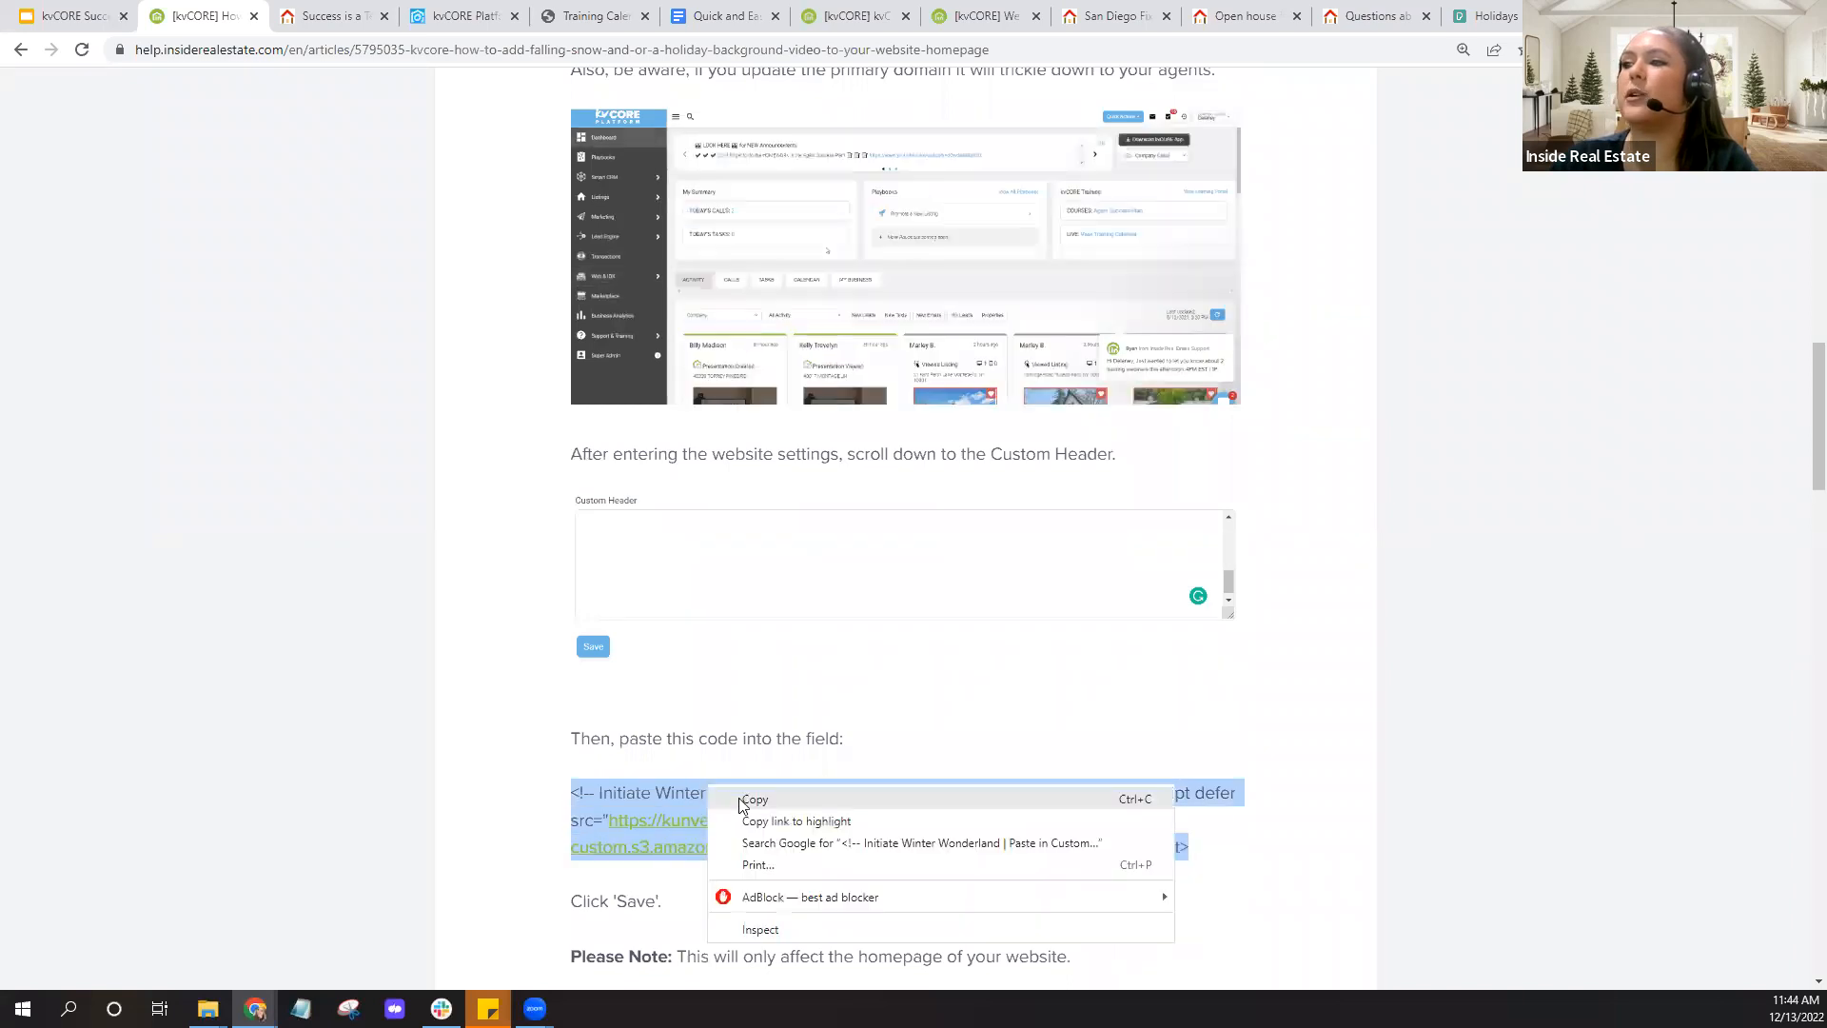
pyautogui.click(745, 802)
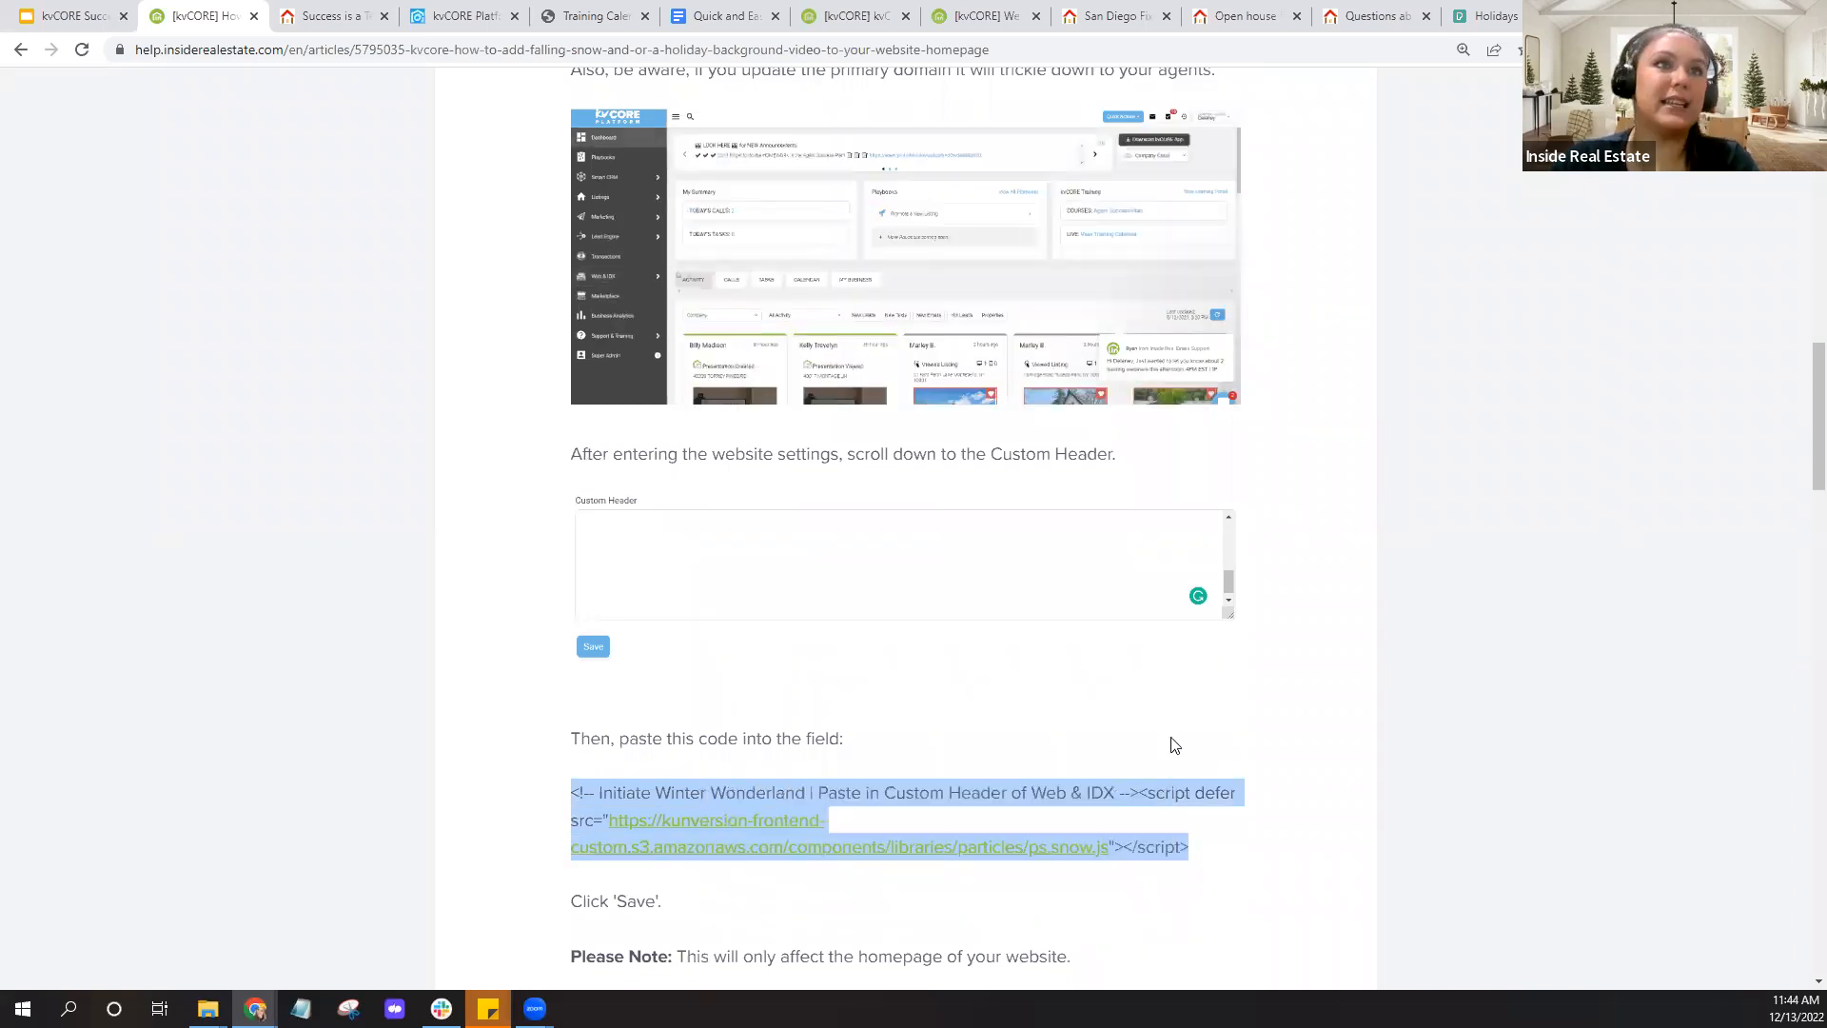
# Switch from the help article to the kvCORE platform and open the Web & IDX page
pyautogui.scroll(2, 1293, 734)
pyautogui.scroll(1, 1292, 733)
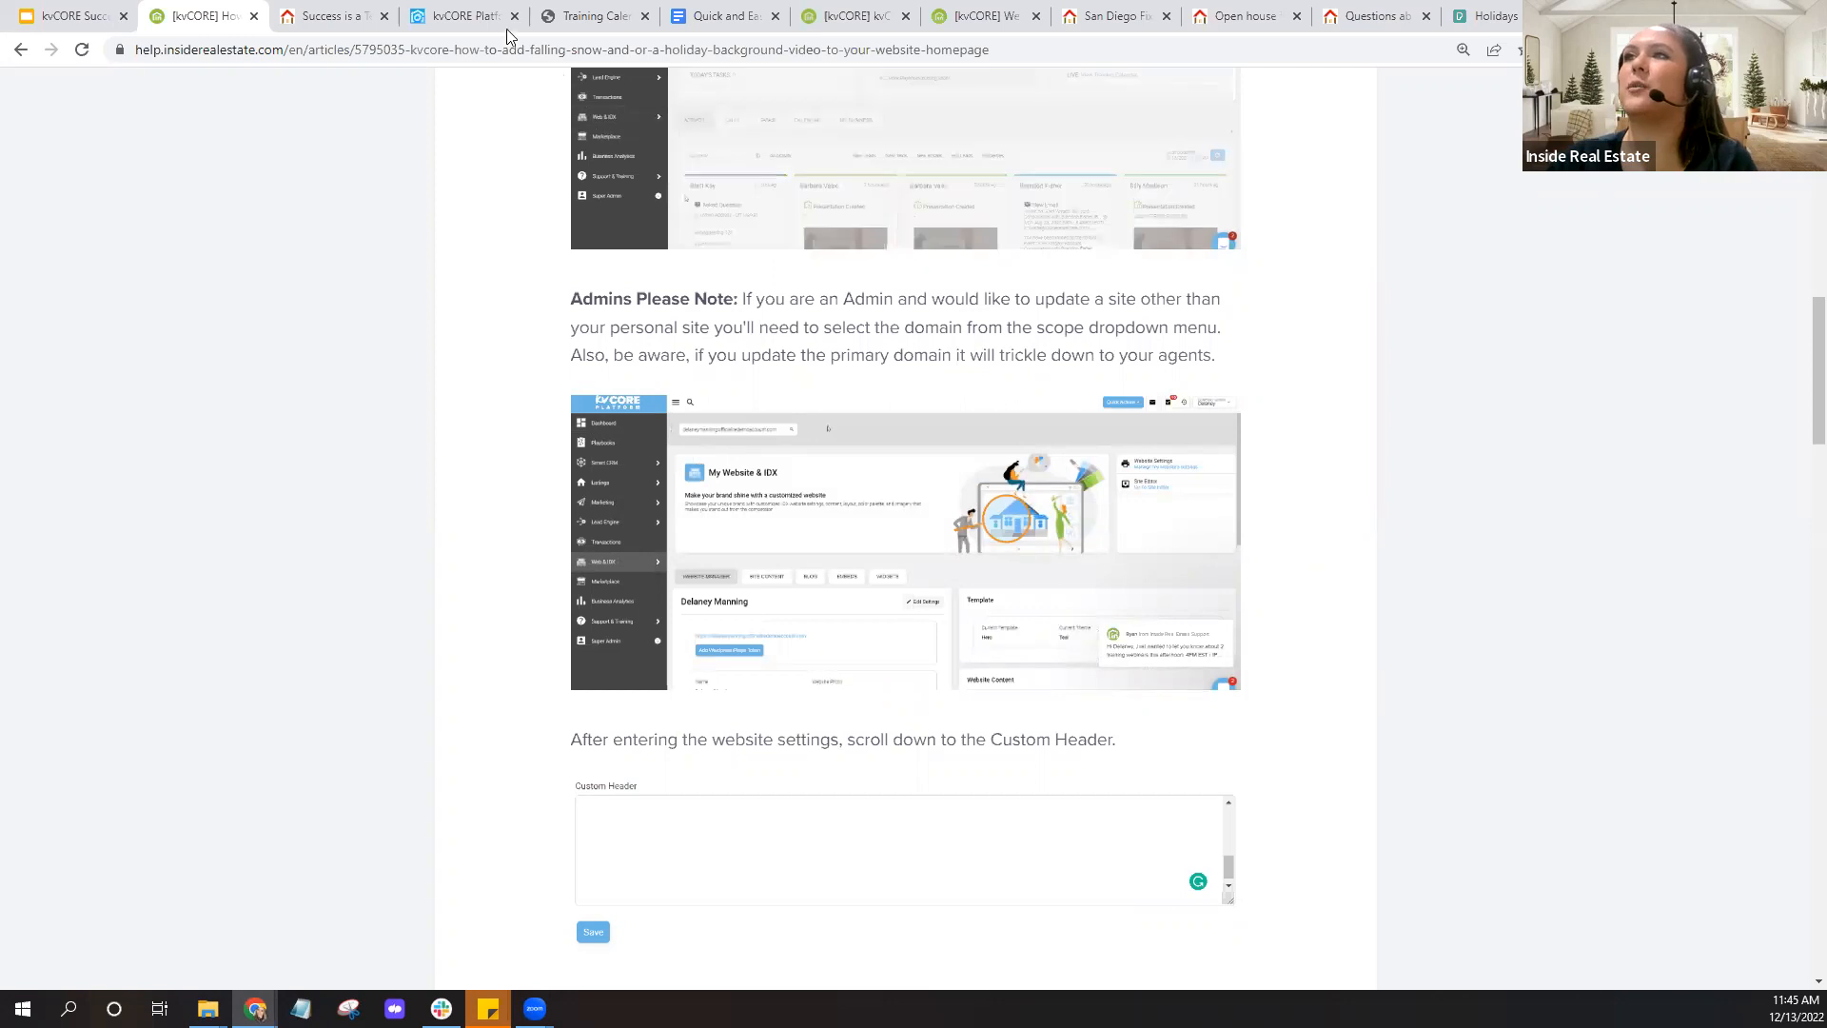
pyautogui.click(467, 17)
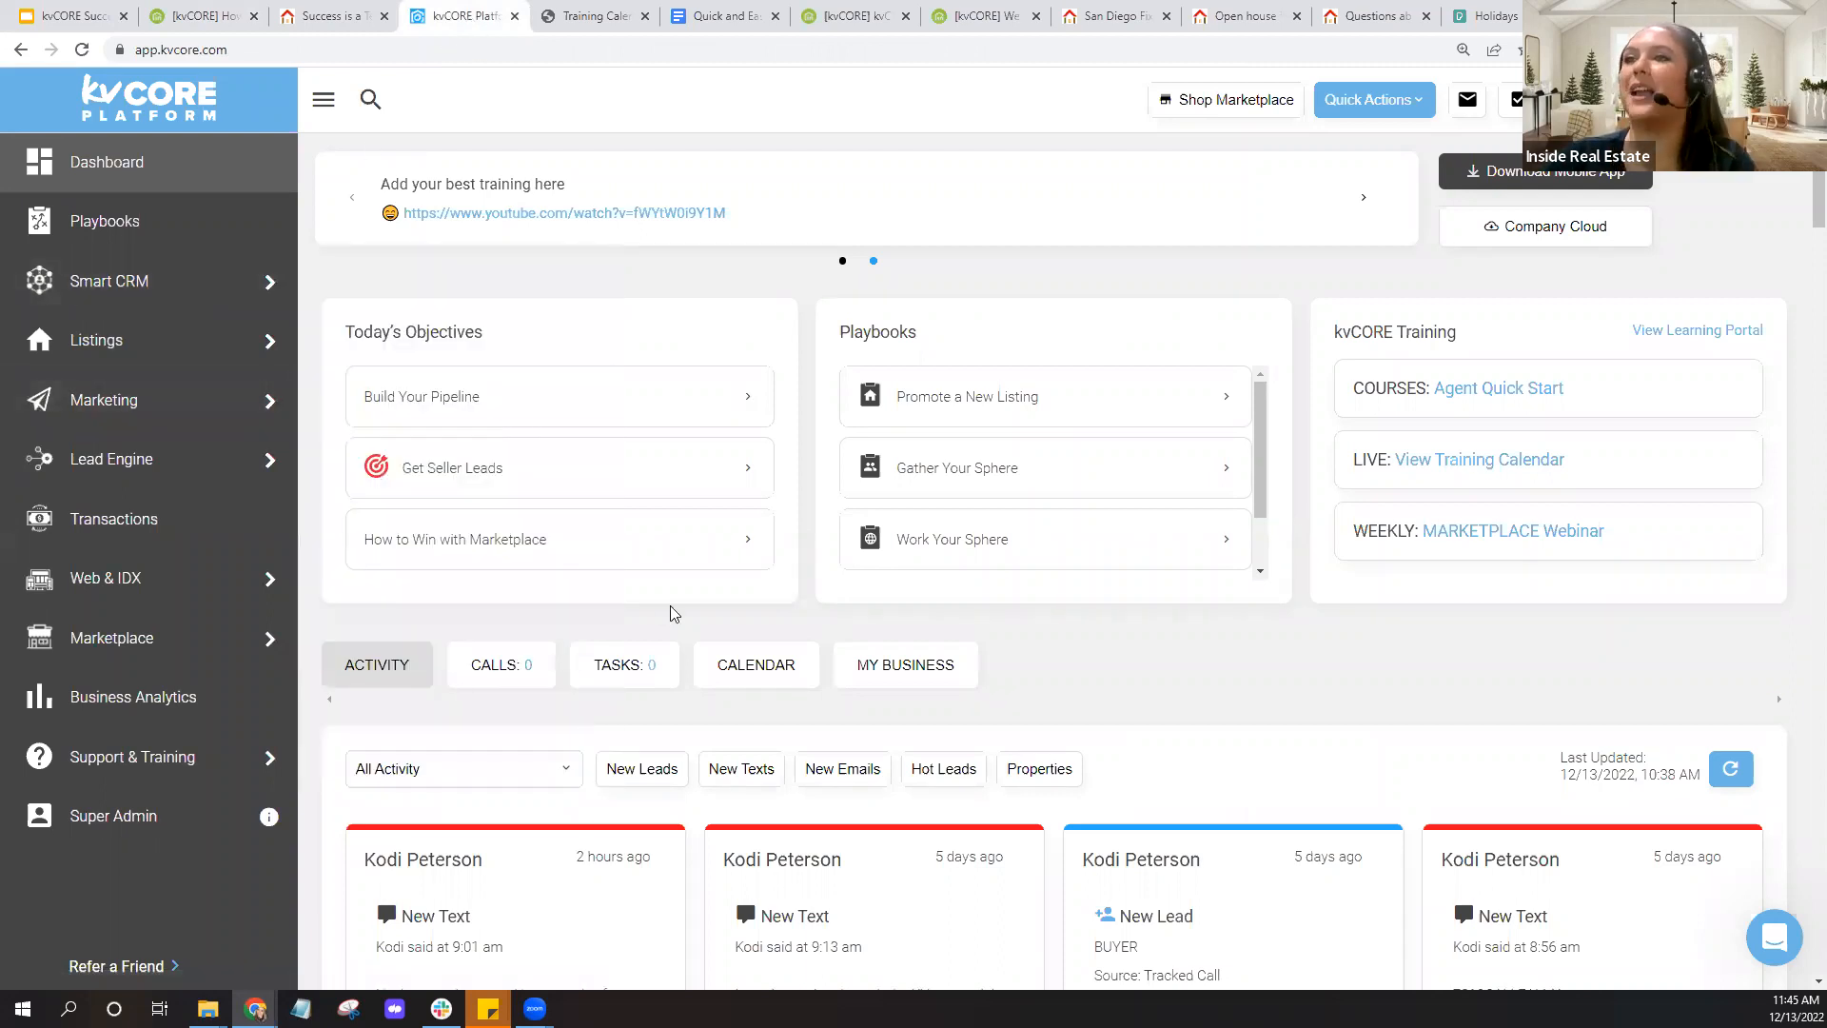
pyautogui.moveTo(186, 581)
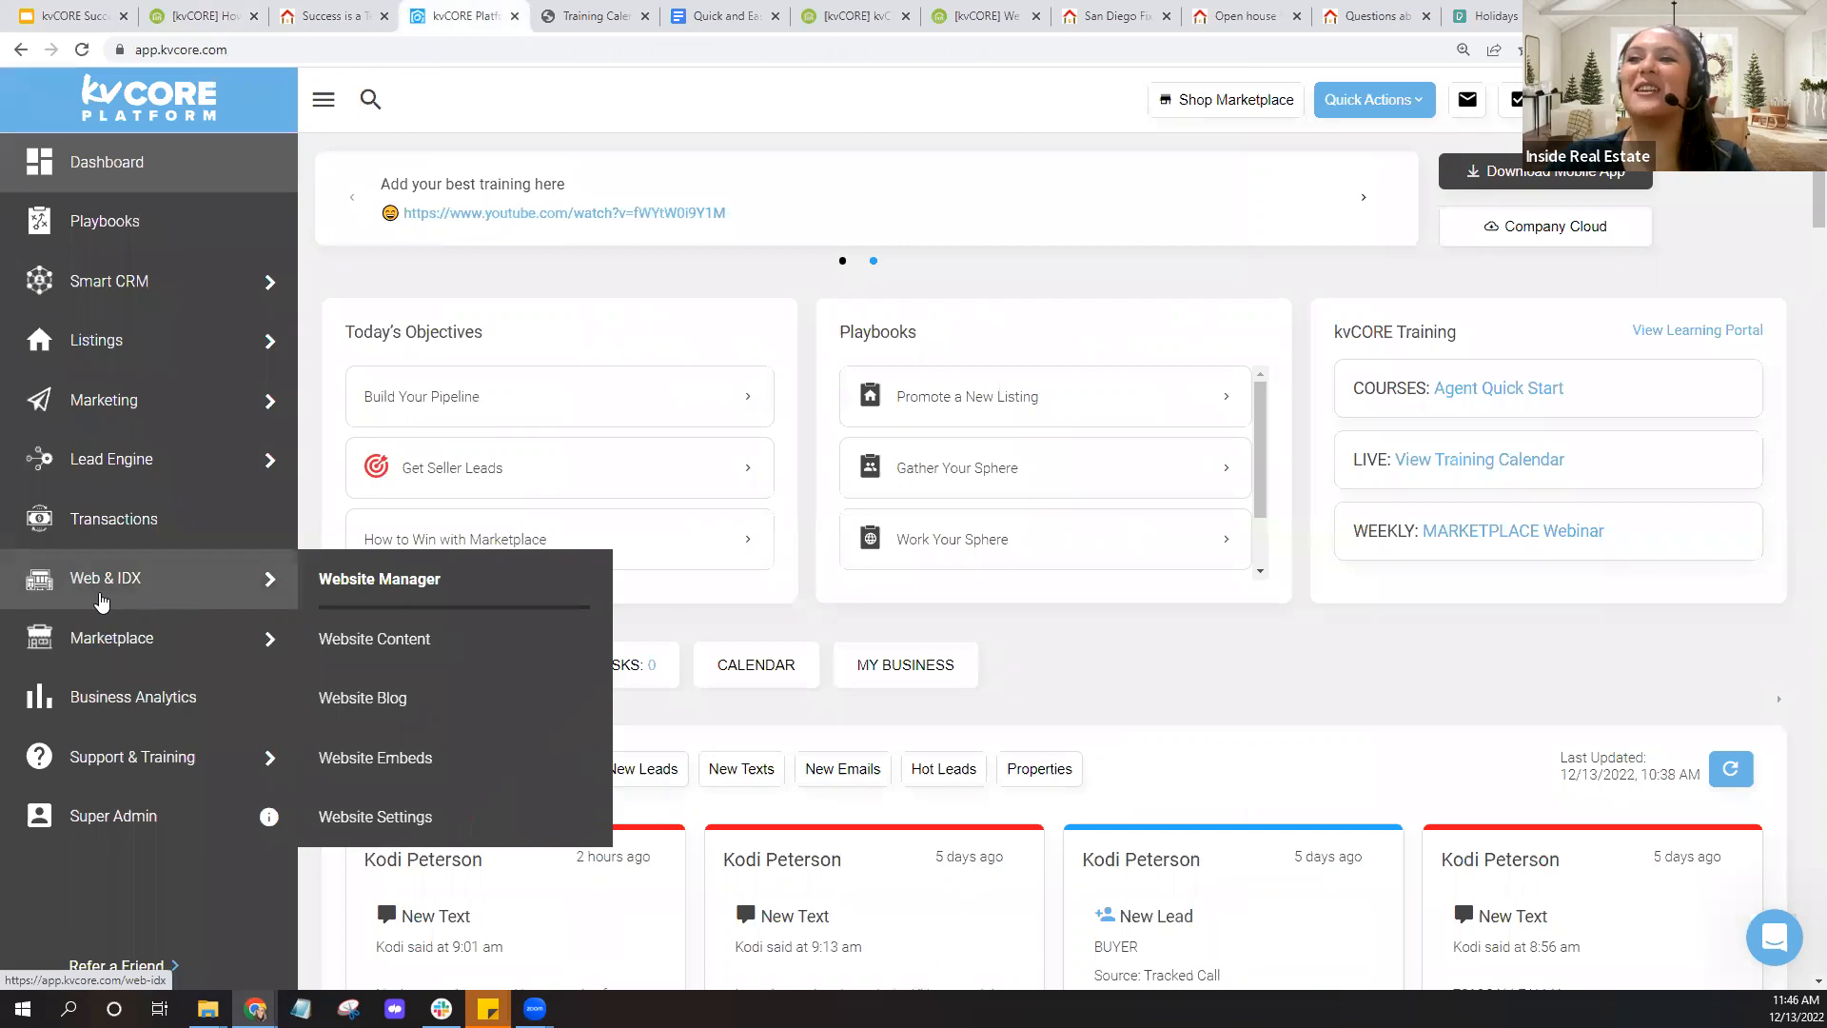
pyautogui.click(100, 594)
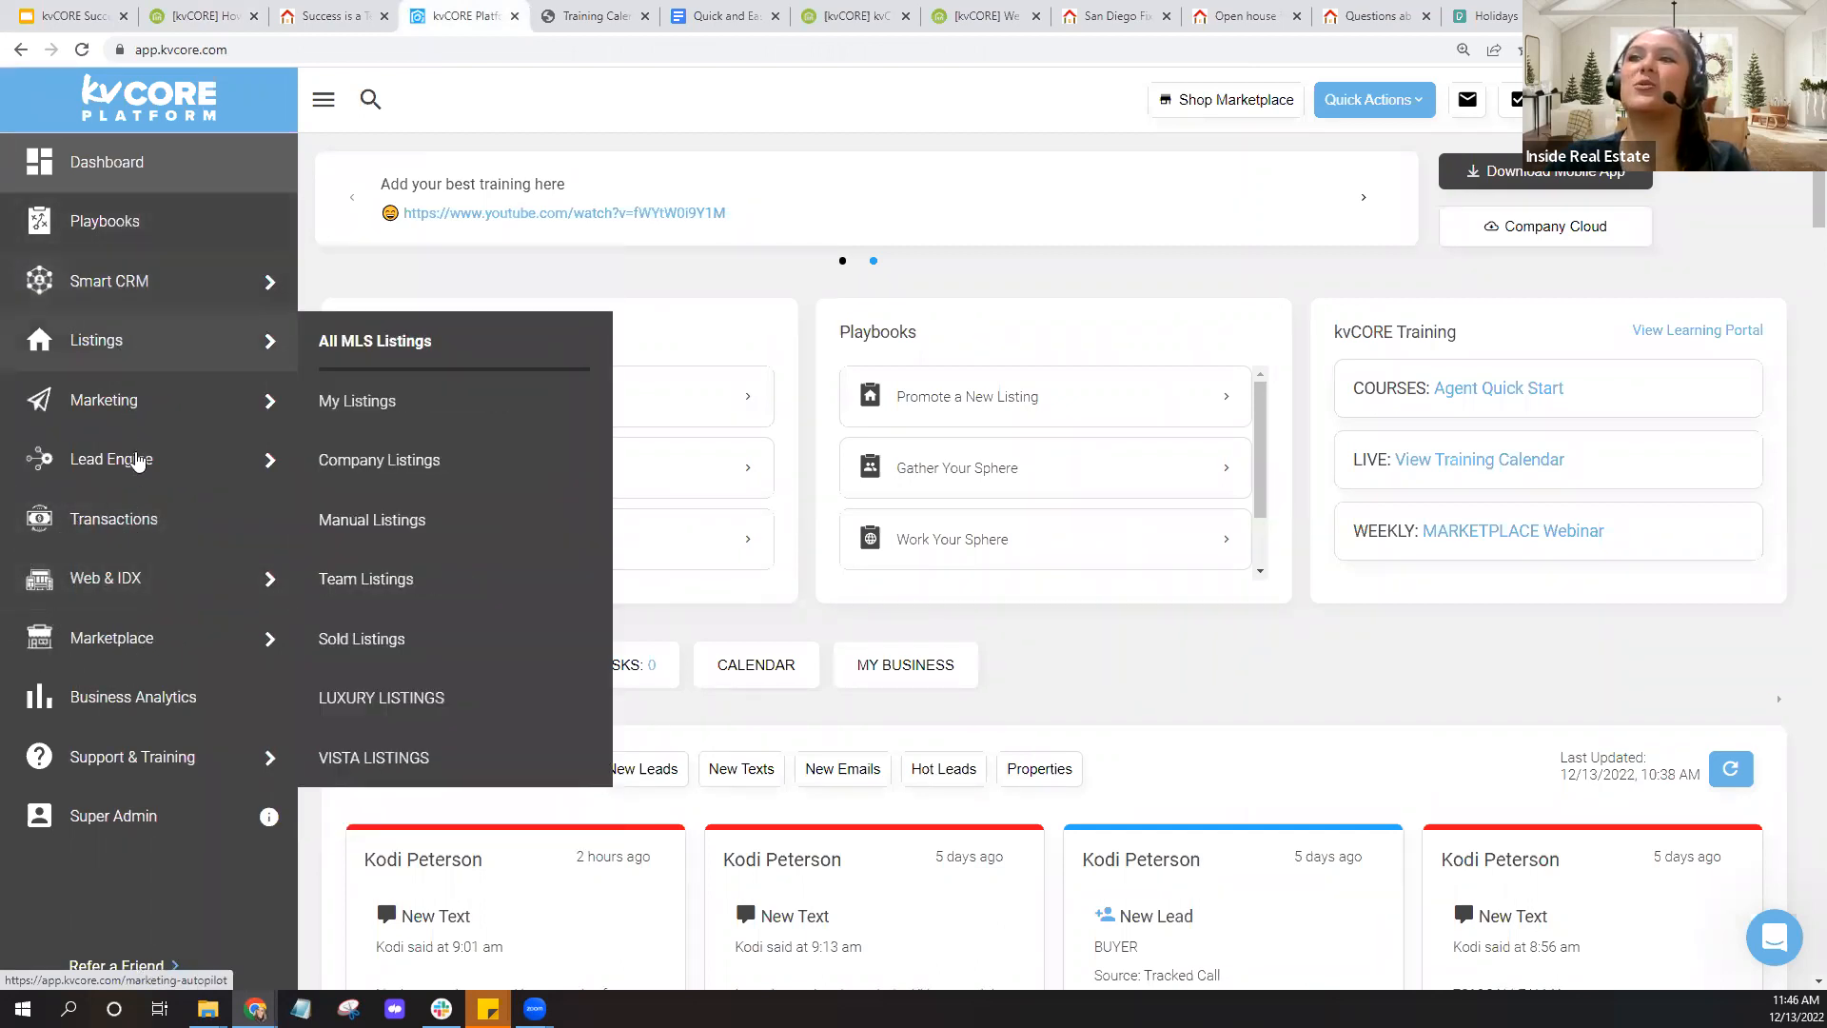
pyautogui.click(124, 597)
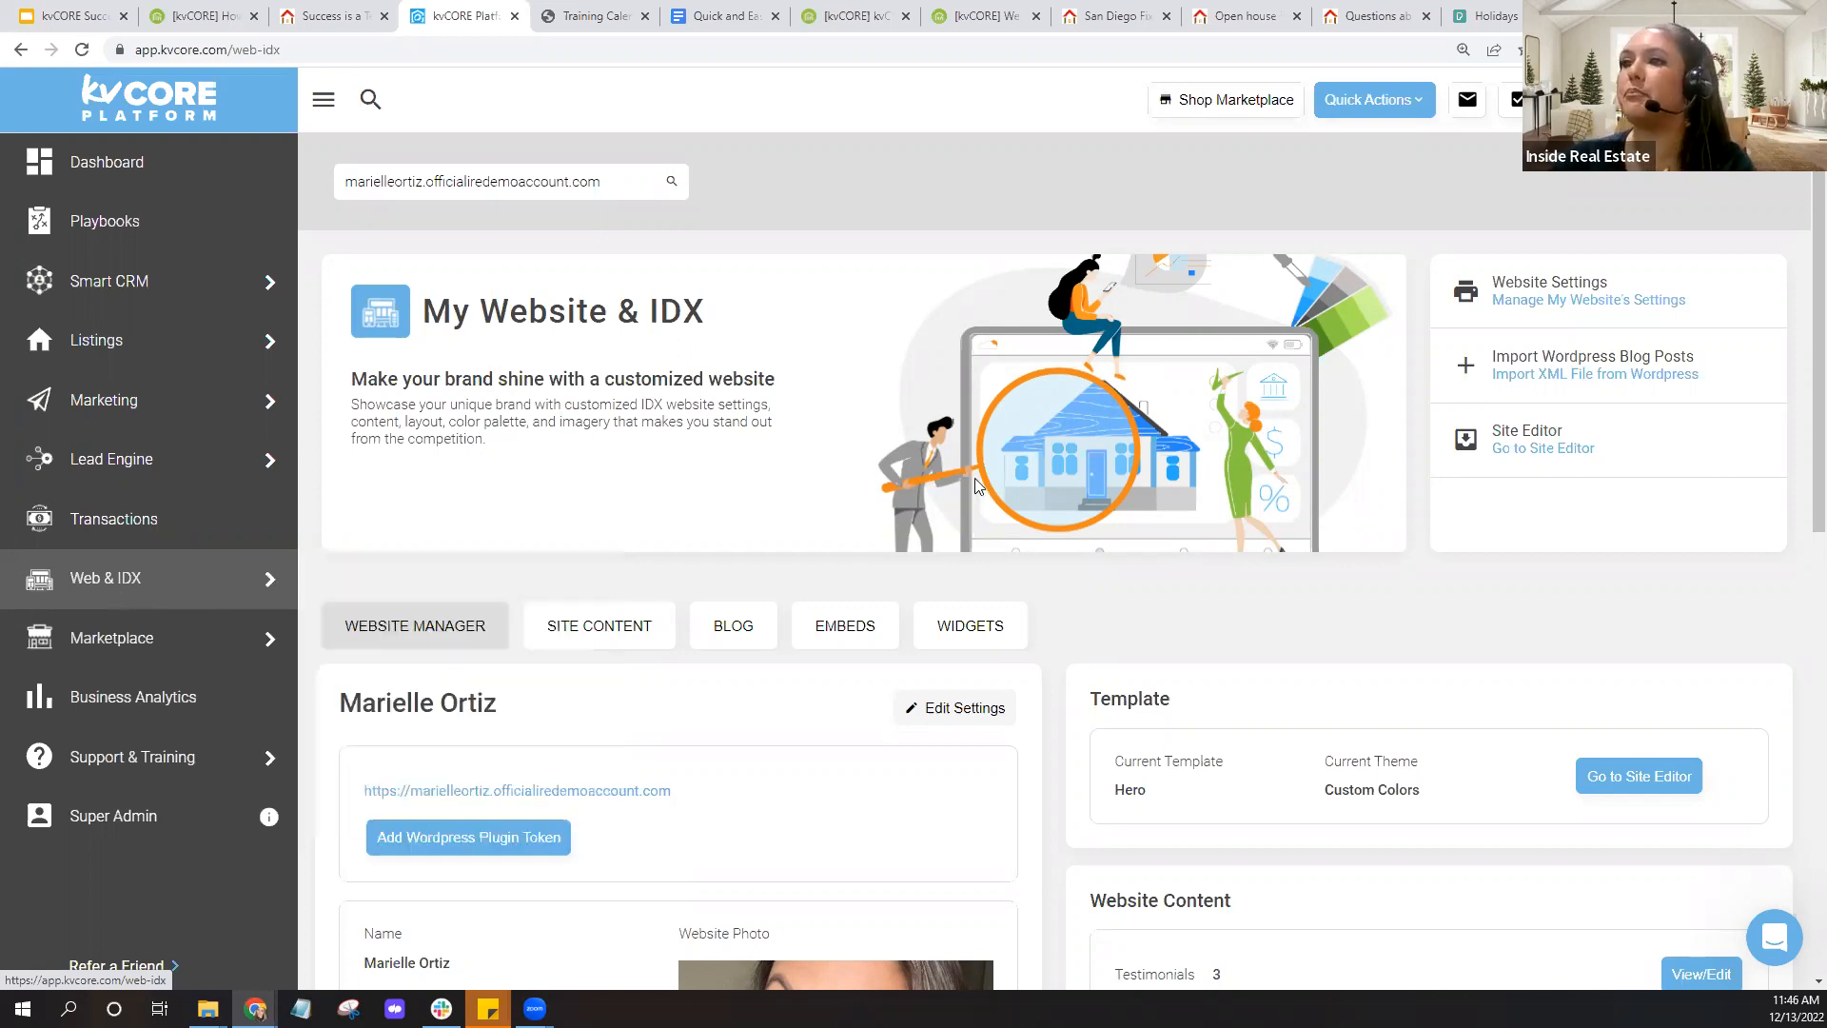
# Look over the Website Manager's website content area and open the personal website's settings for editing
pyautogui.scroll(-2, 1076, 495)
pyautogui.scroll(-2, 1079, 500)
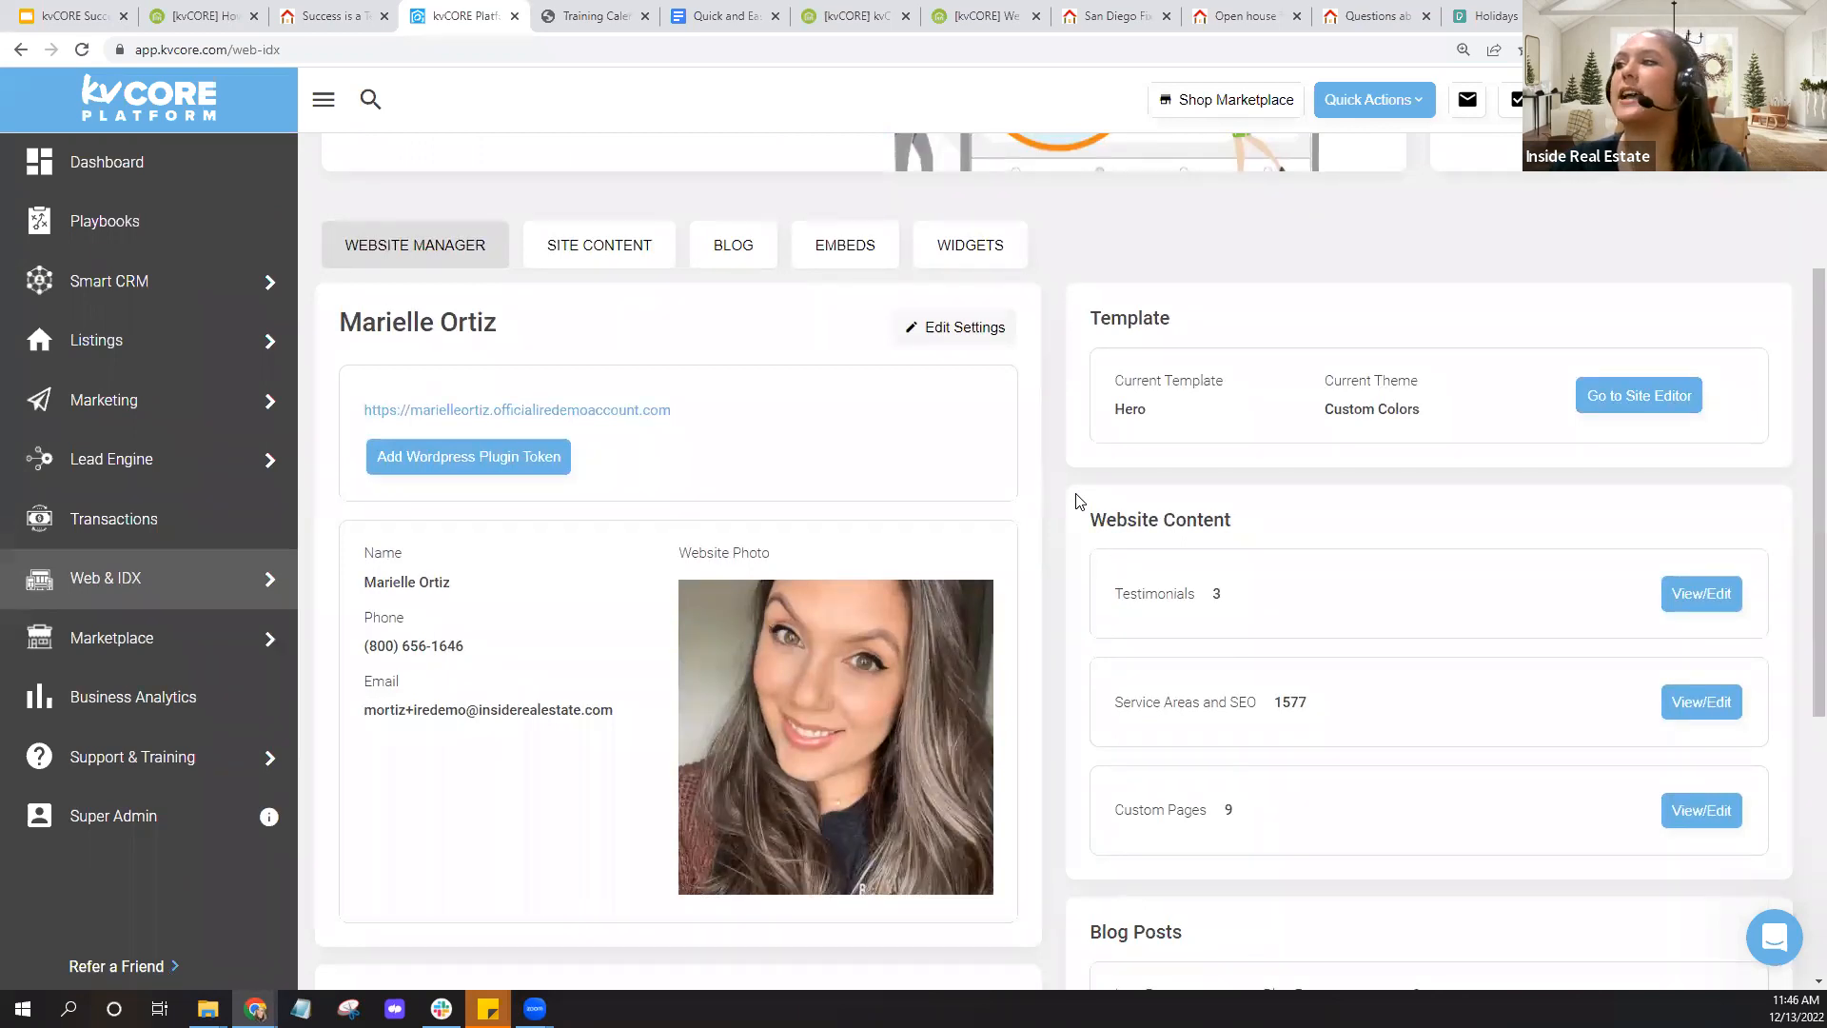
pyautogui.click(743, 269)
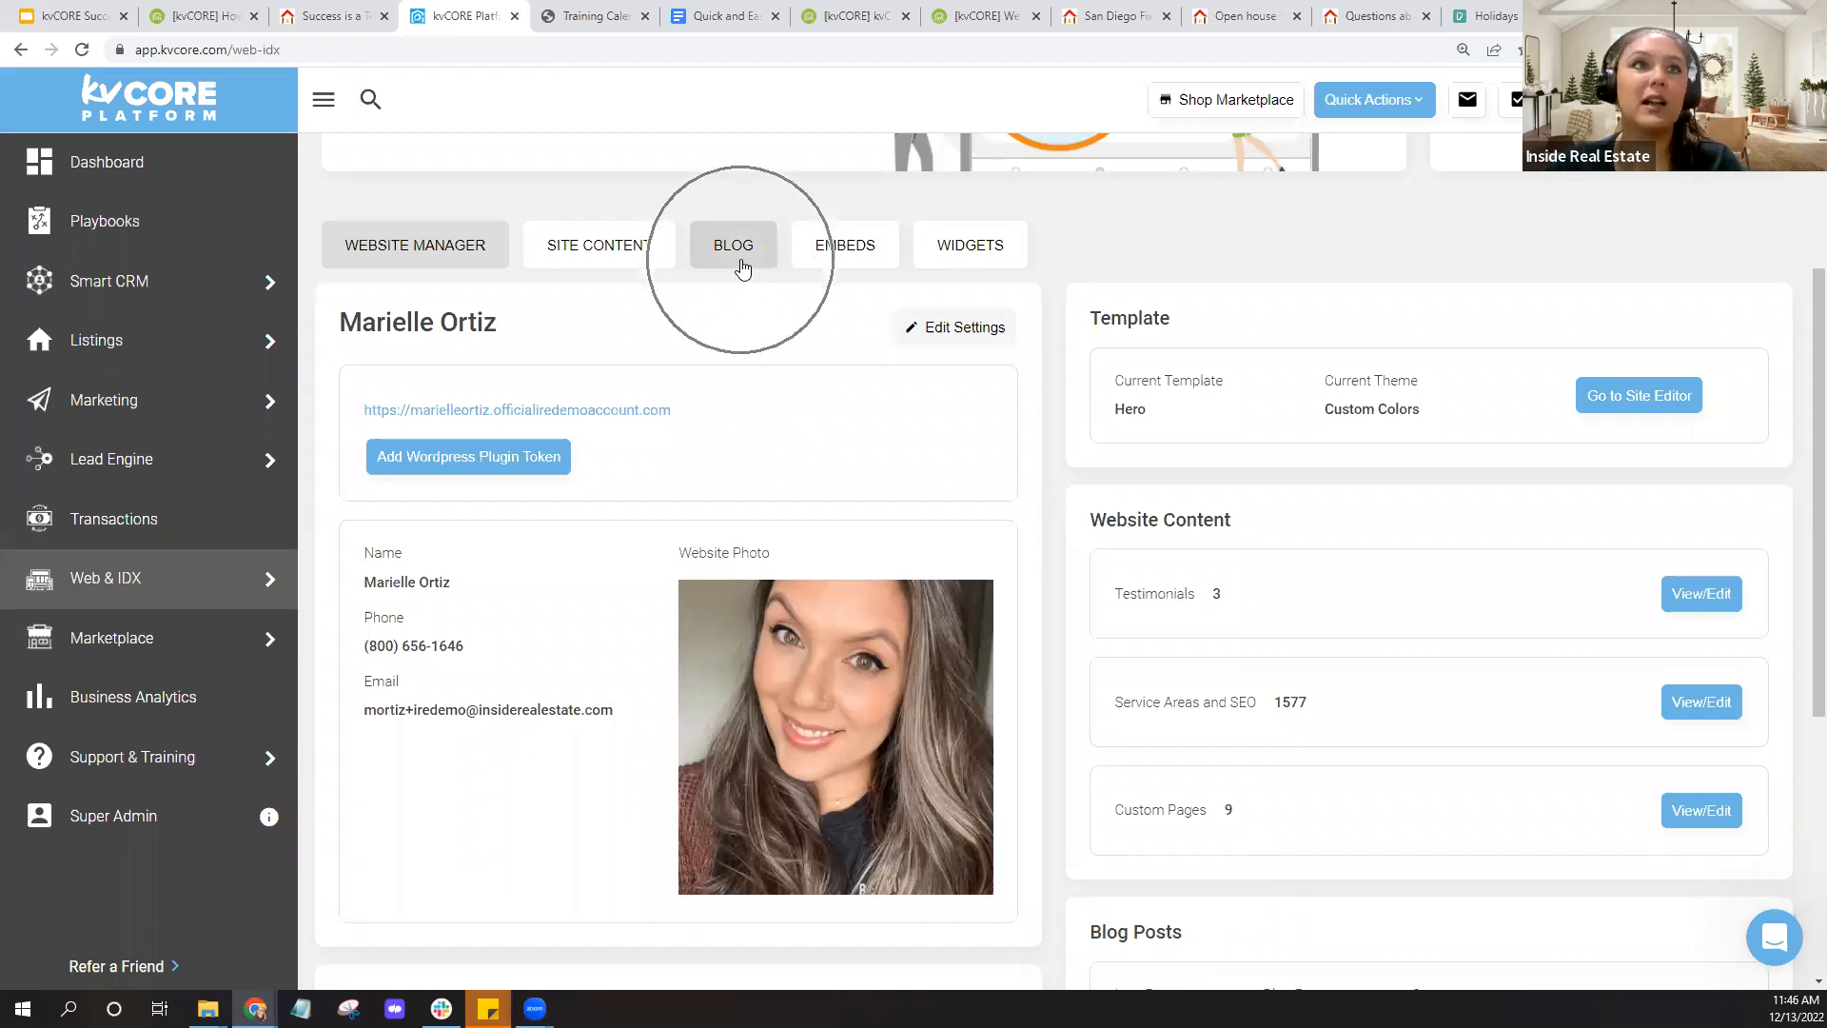
pyautogui.click(1154, 604)
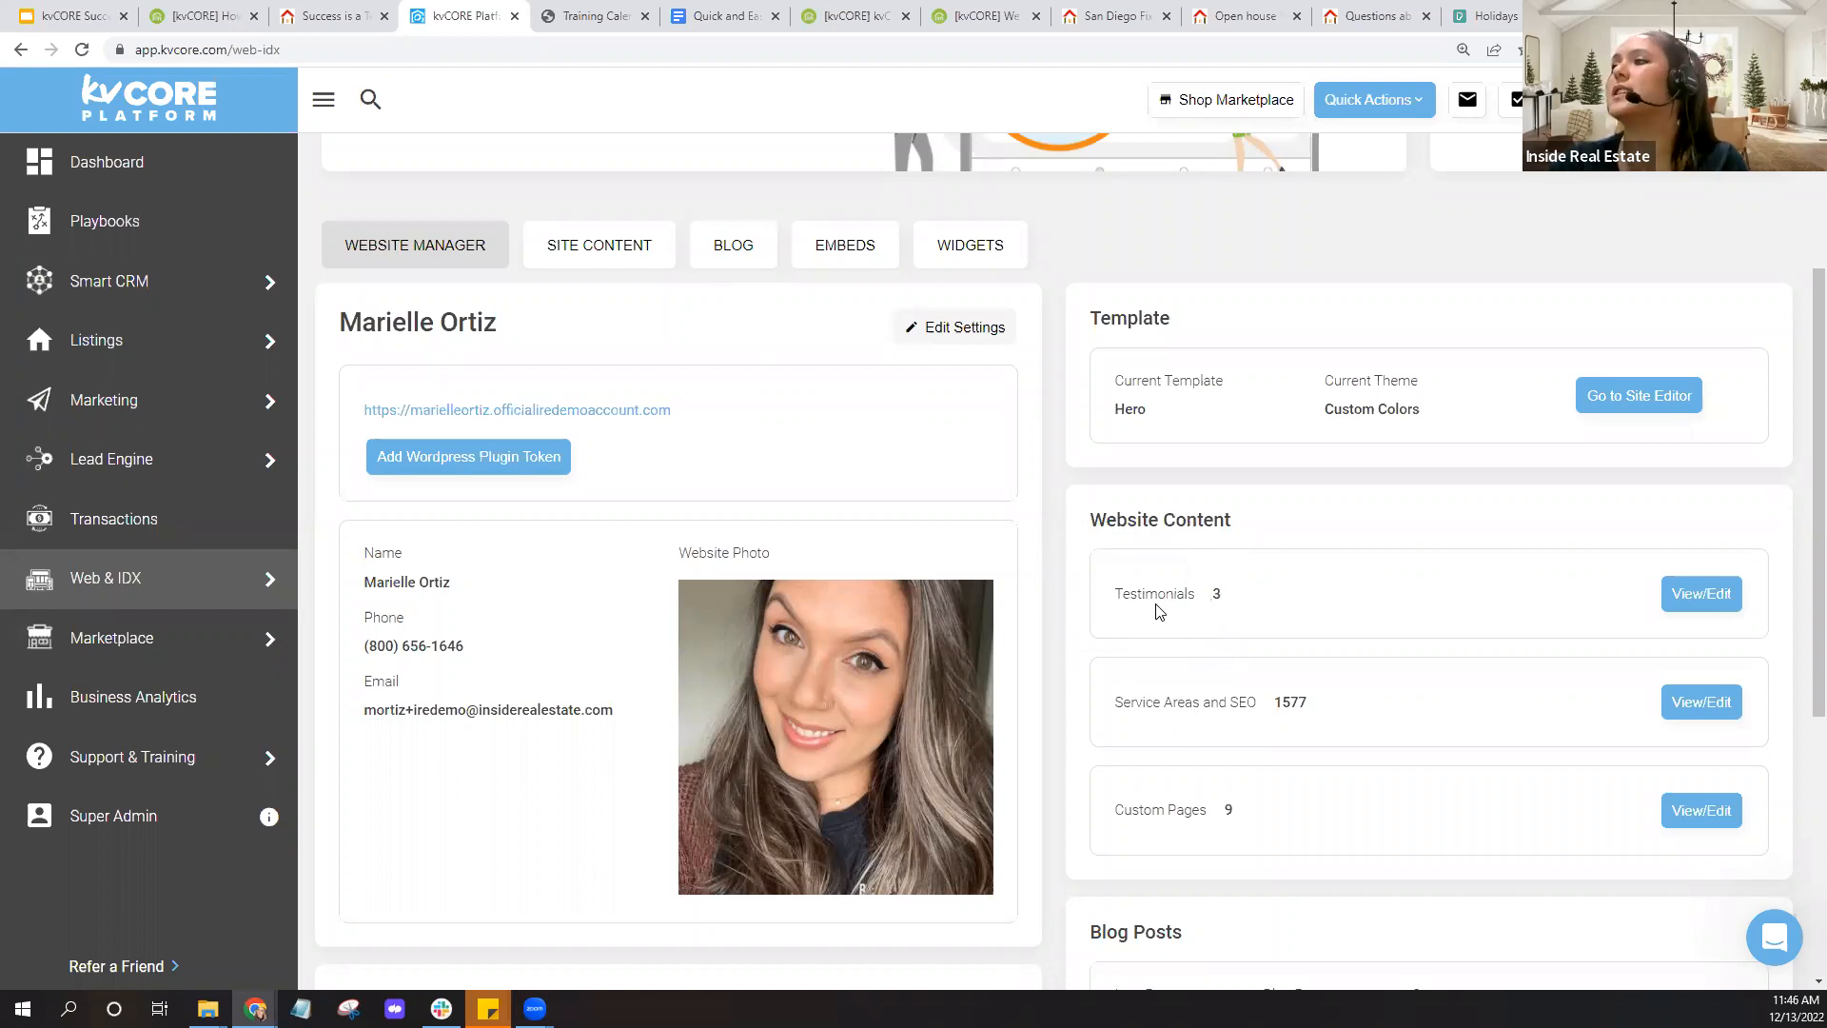
pyautogui.click(1160, 843)
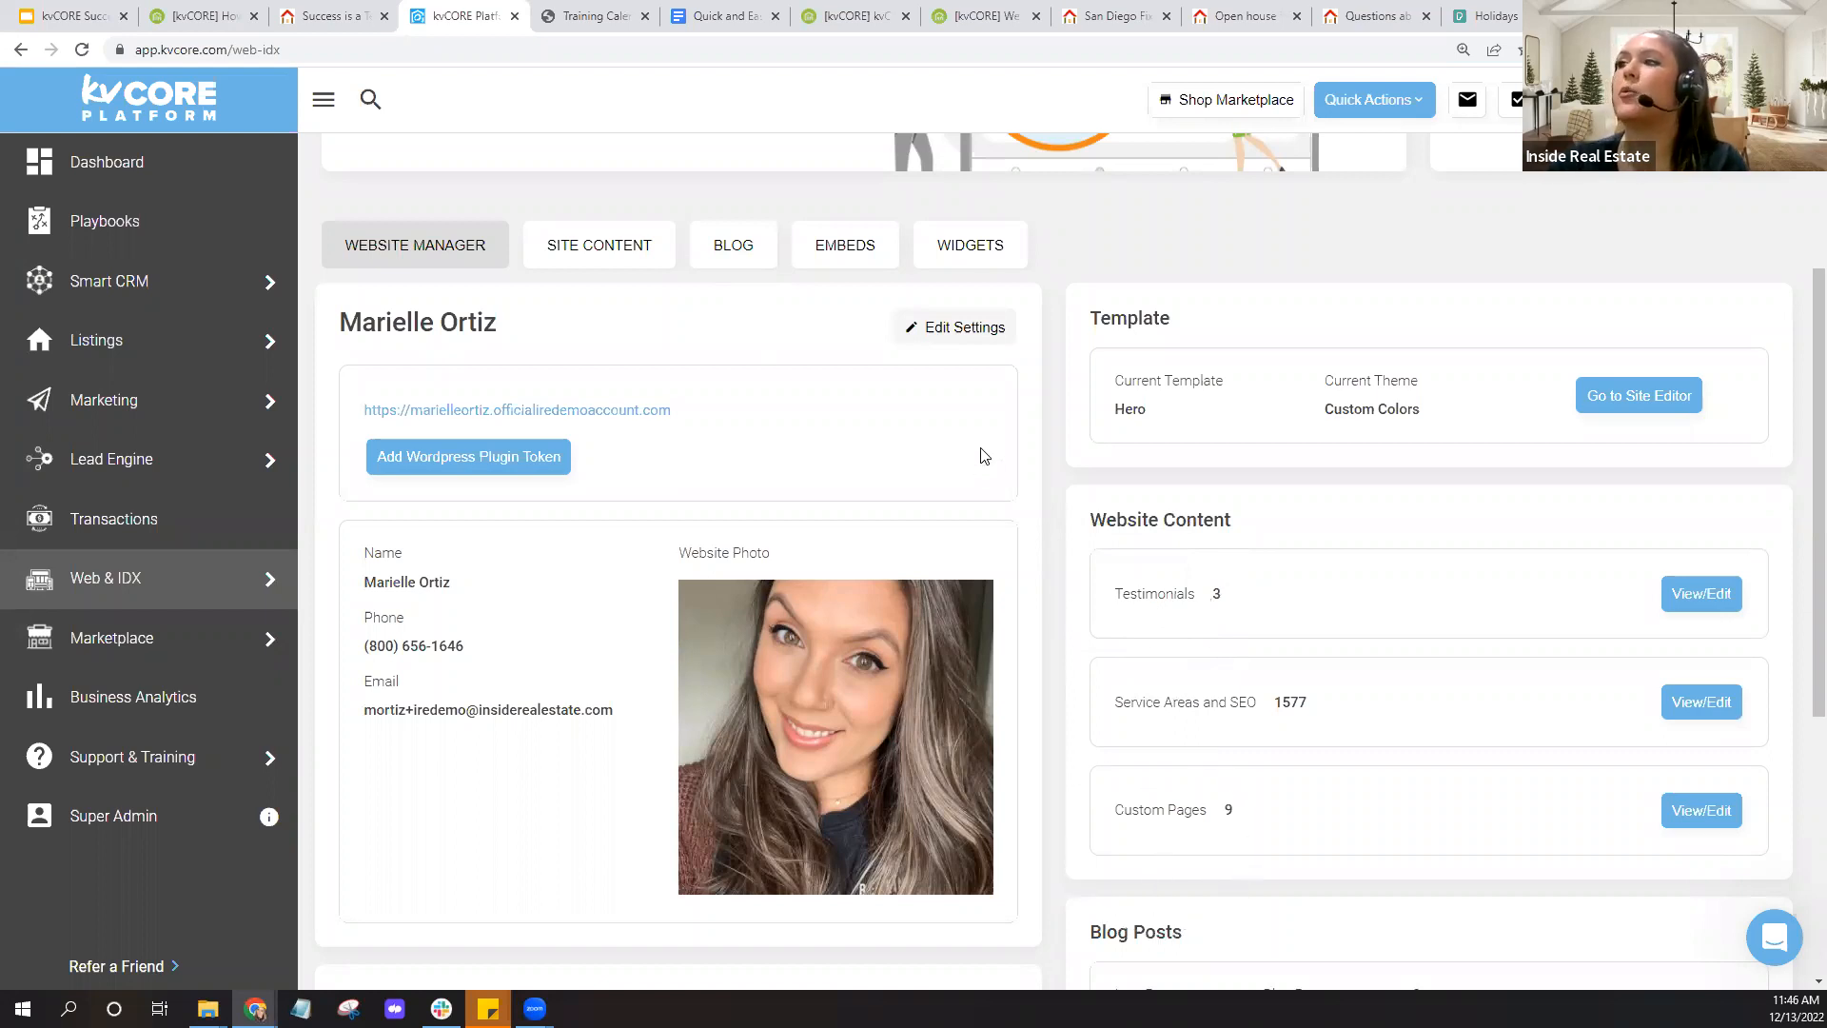
pyautogui.click(947, 338)
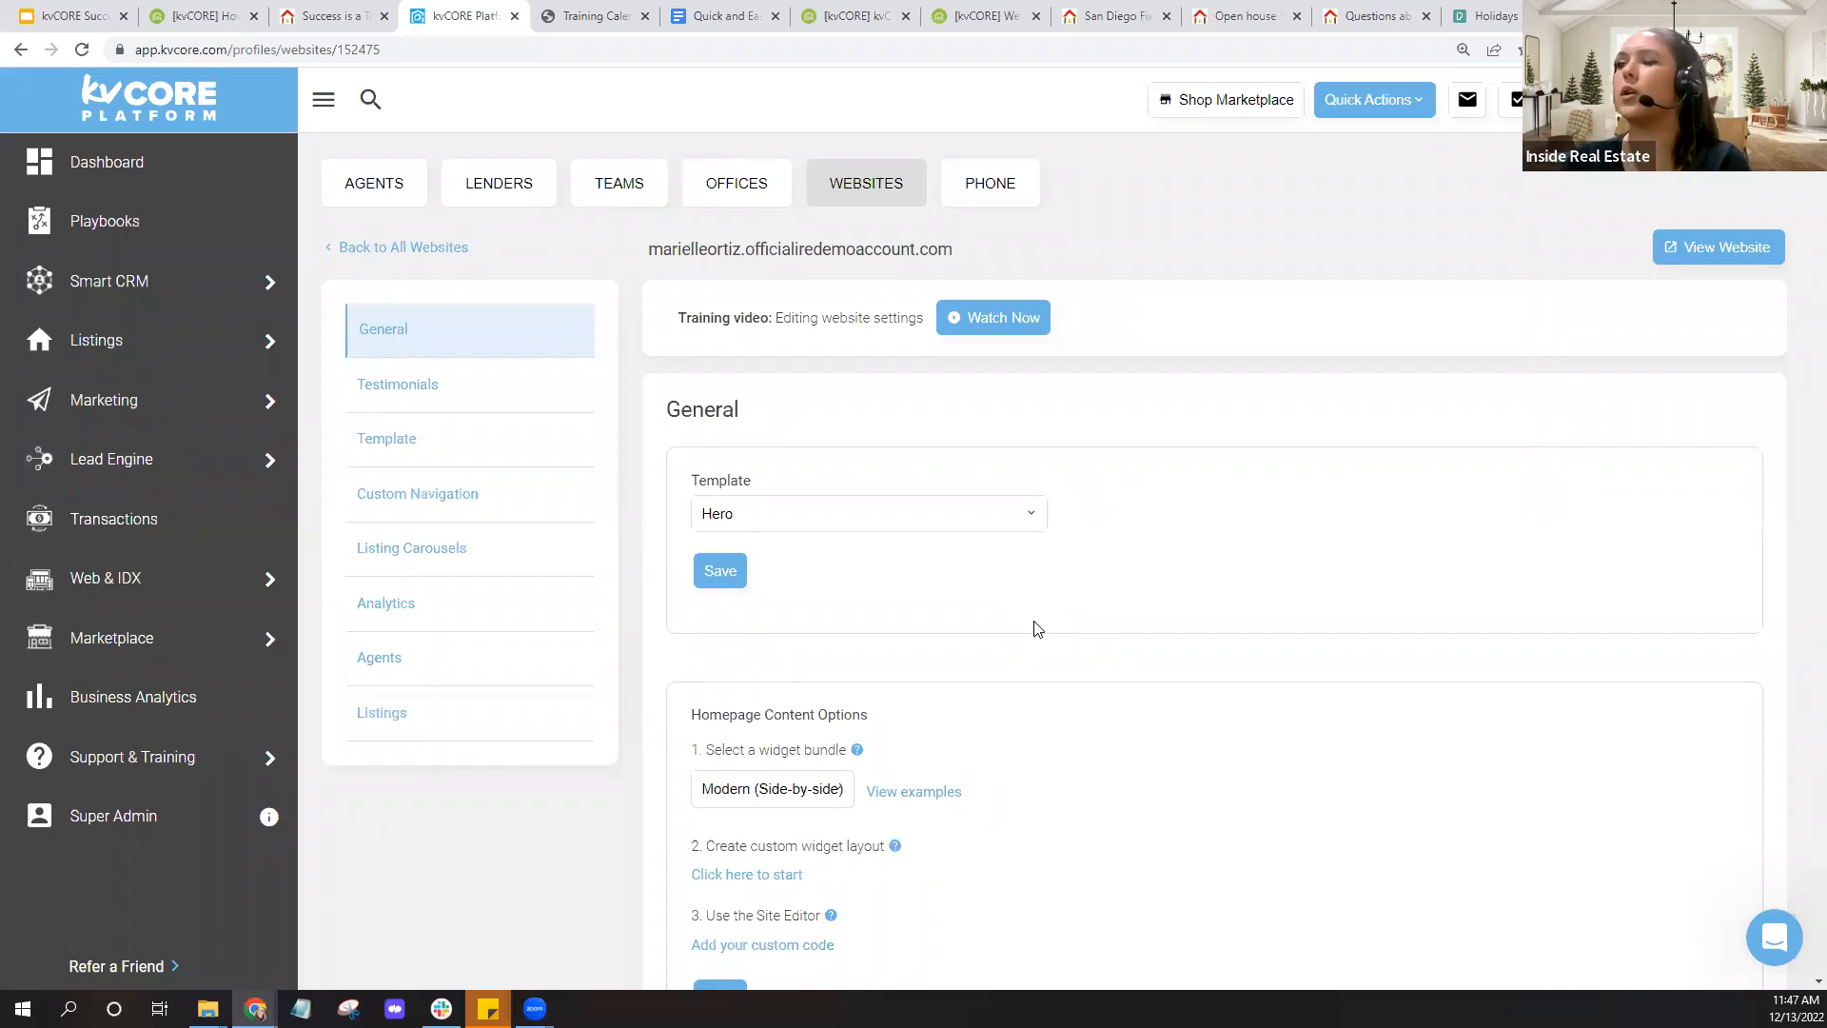
# Jump to the Testimonials section of the website settings, and return to the General section
pyautogui.click(990, 329)
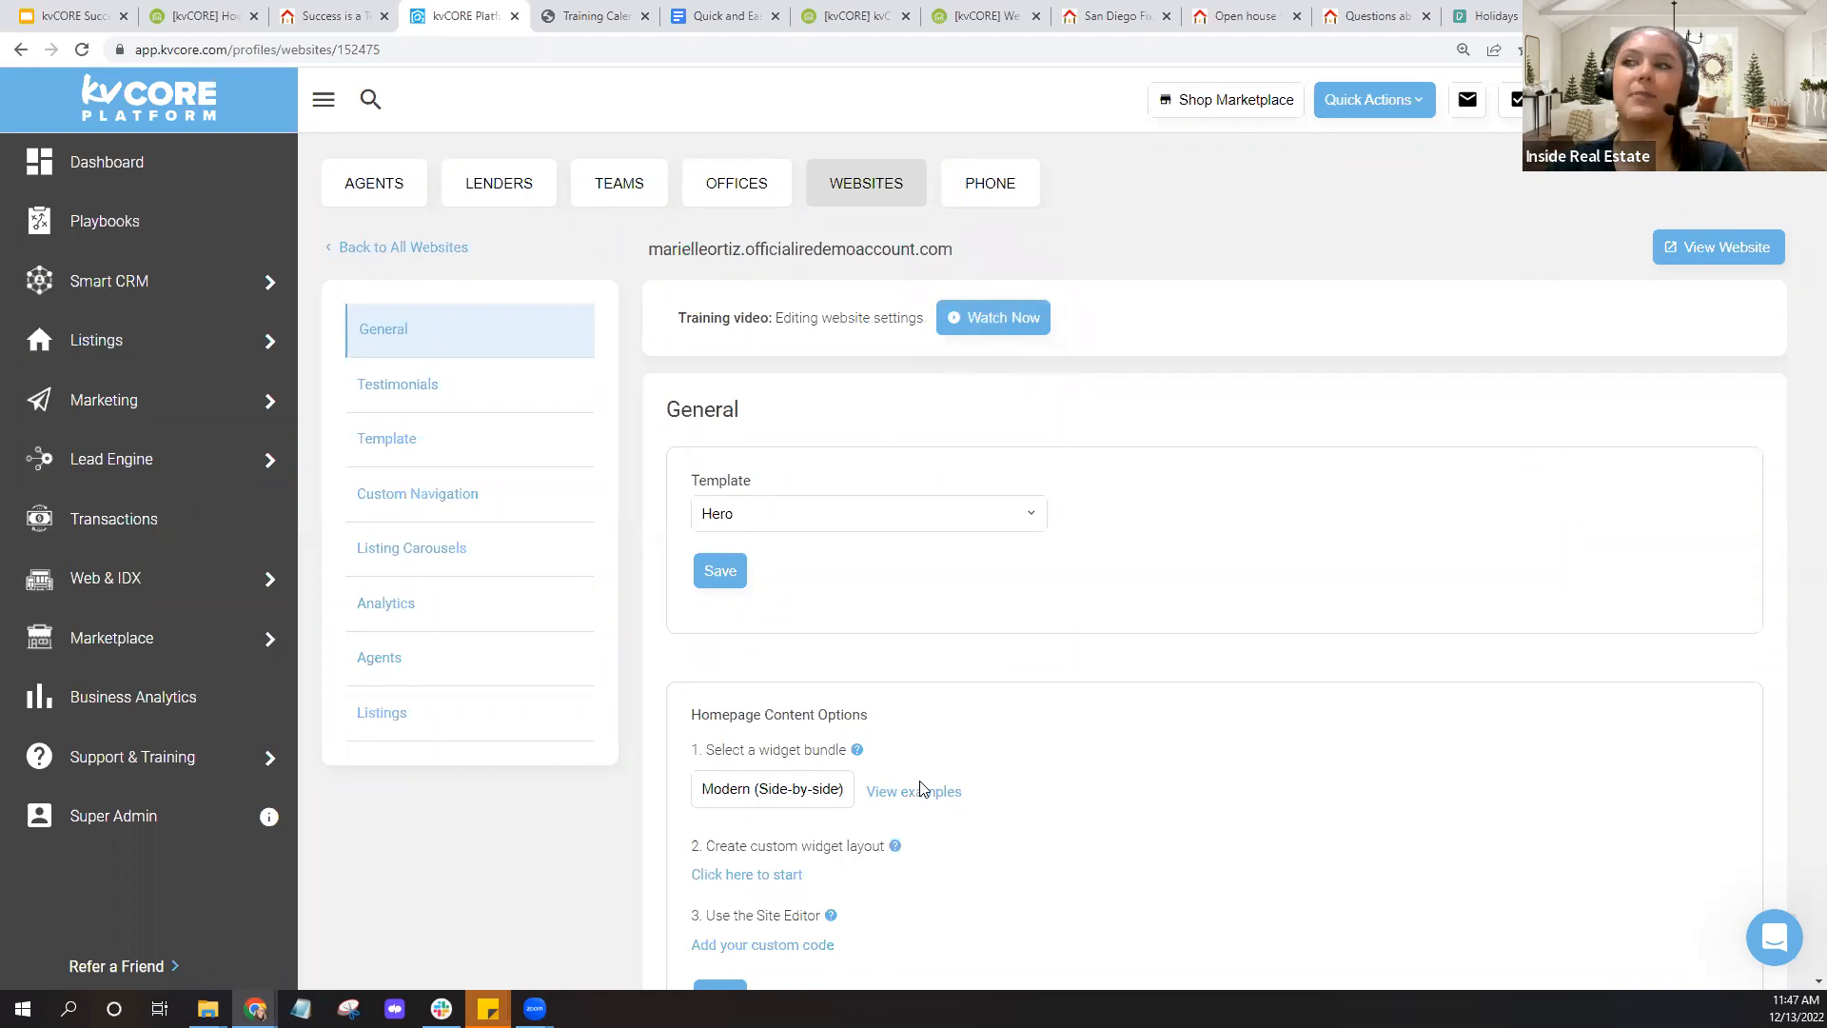
pyautogui.click(425, 385)
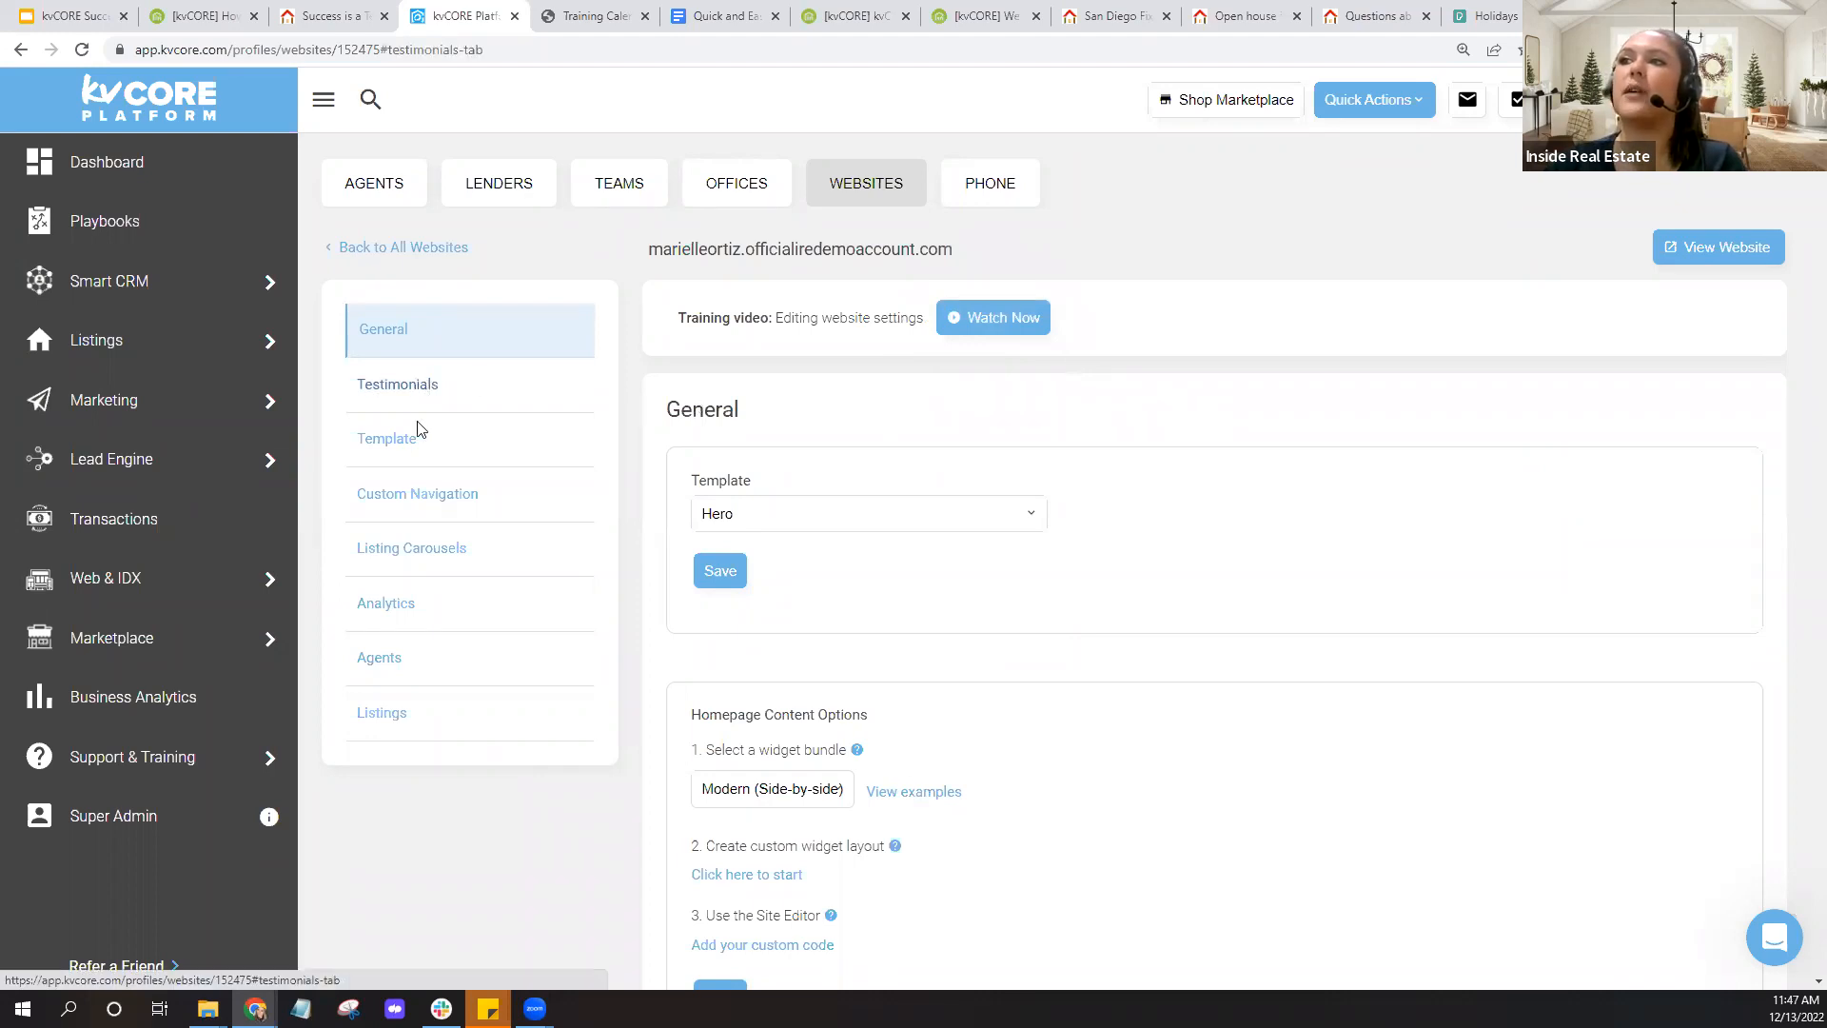
pyautogui.scroll(8, 581, 369)
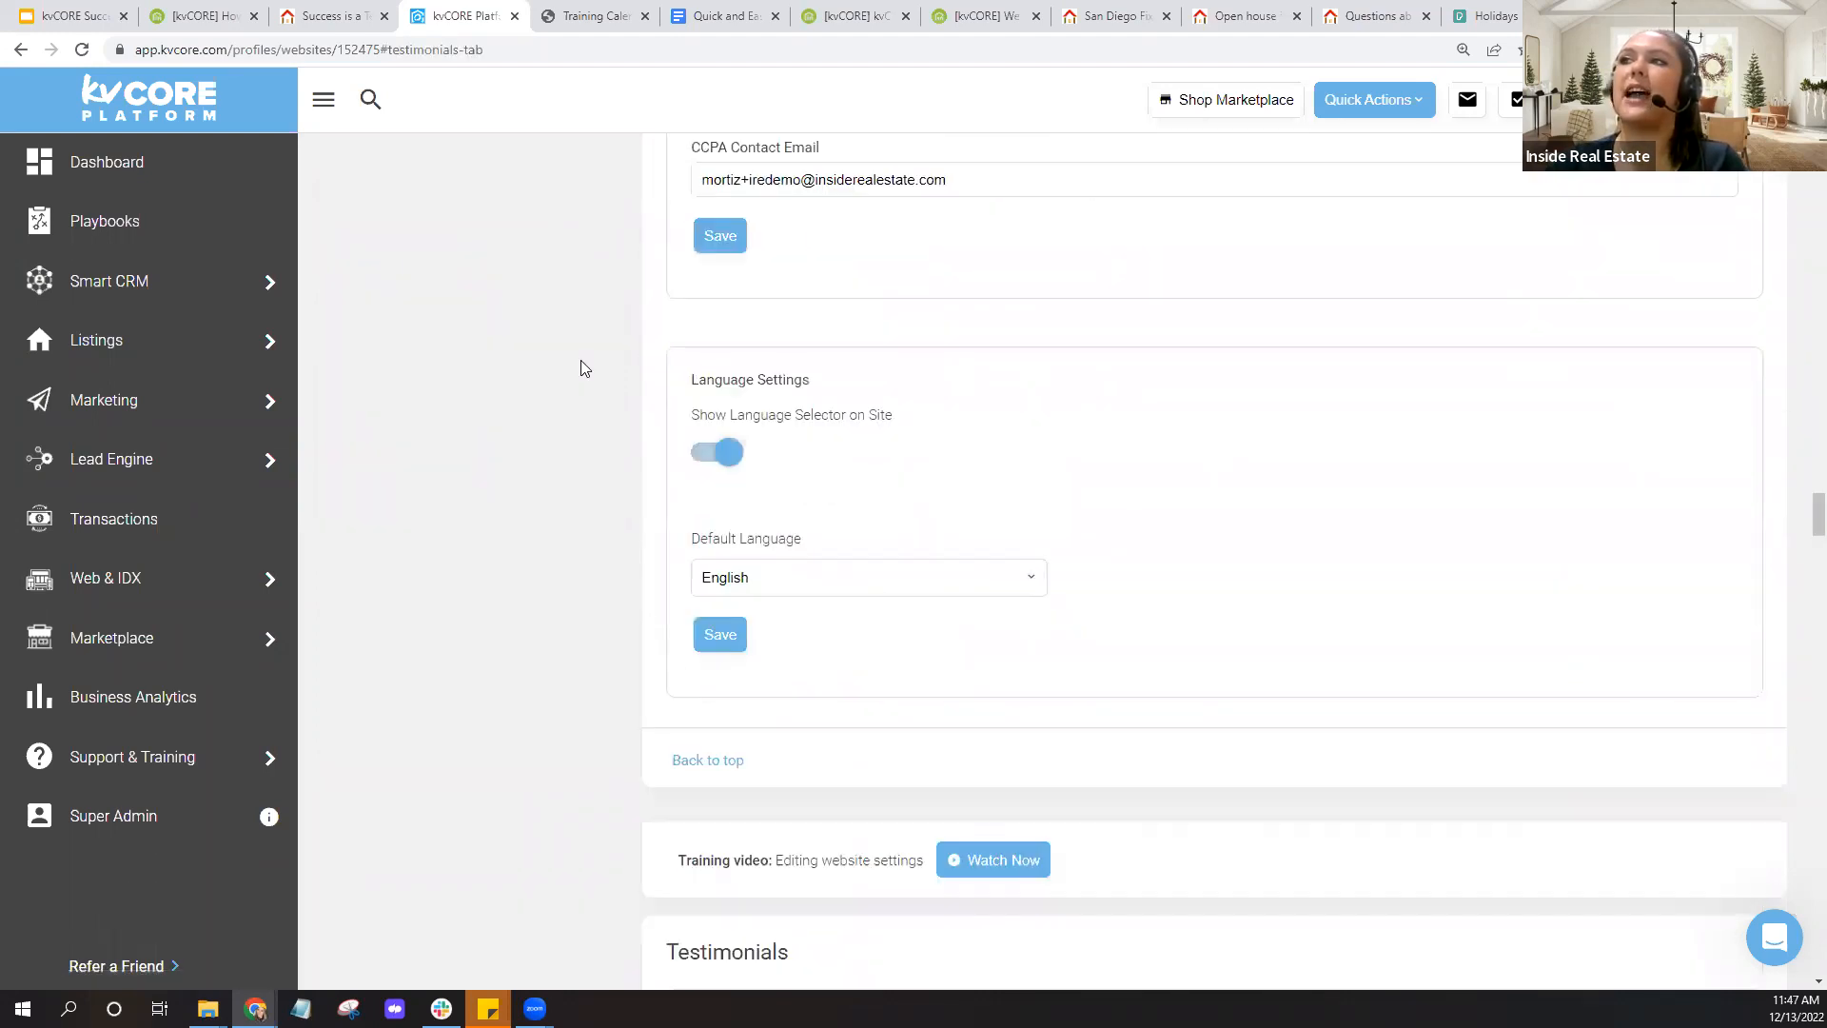
pyautogui.scroll(6, 581, 369)
pyautogui.moveTo(1817, 482); pyautogui.dragTo(1808, 100)
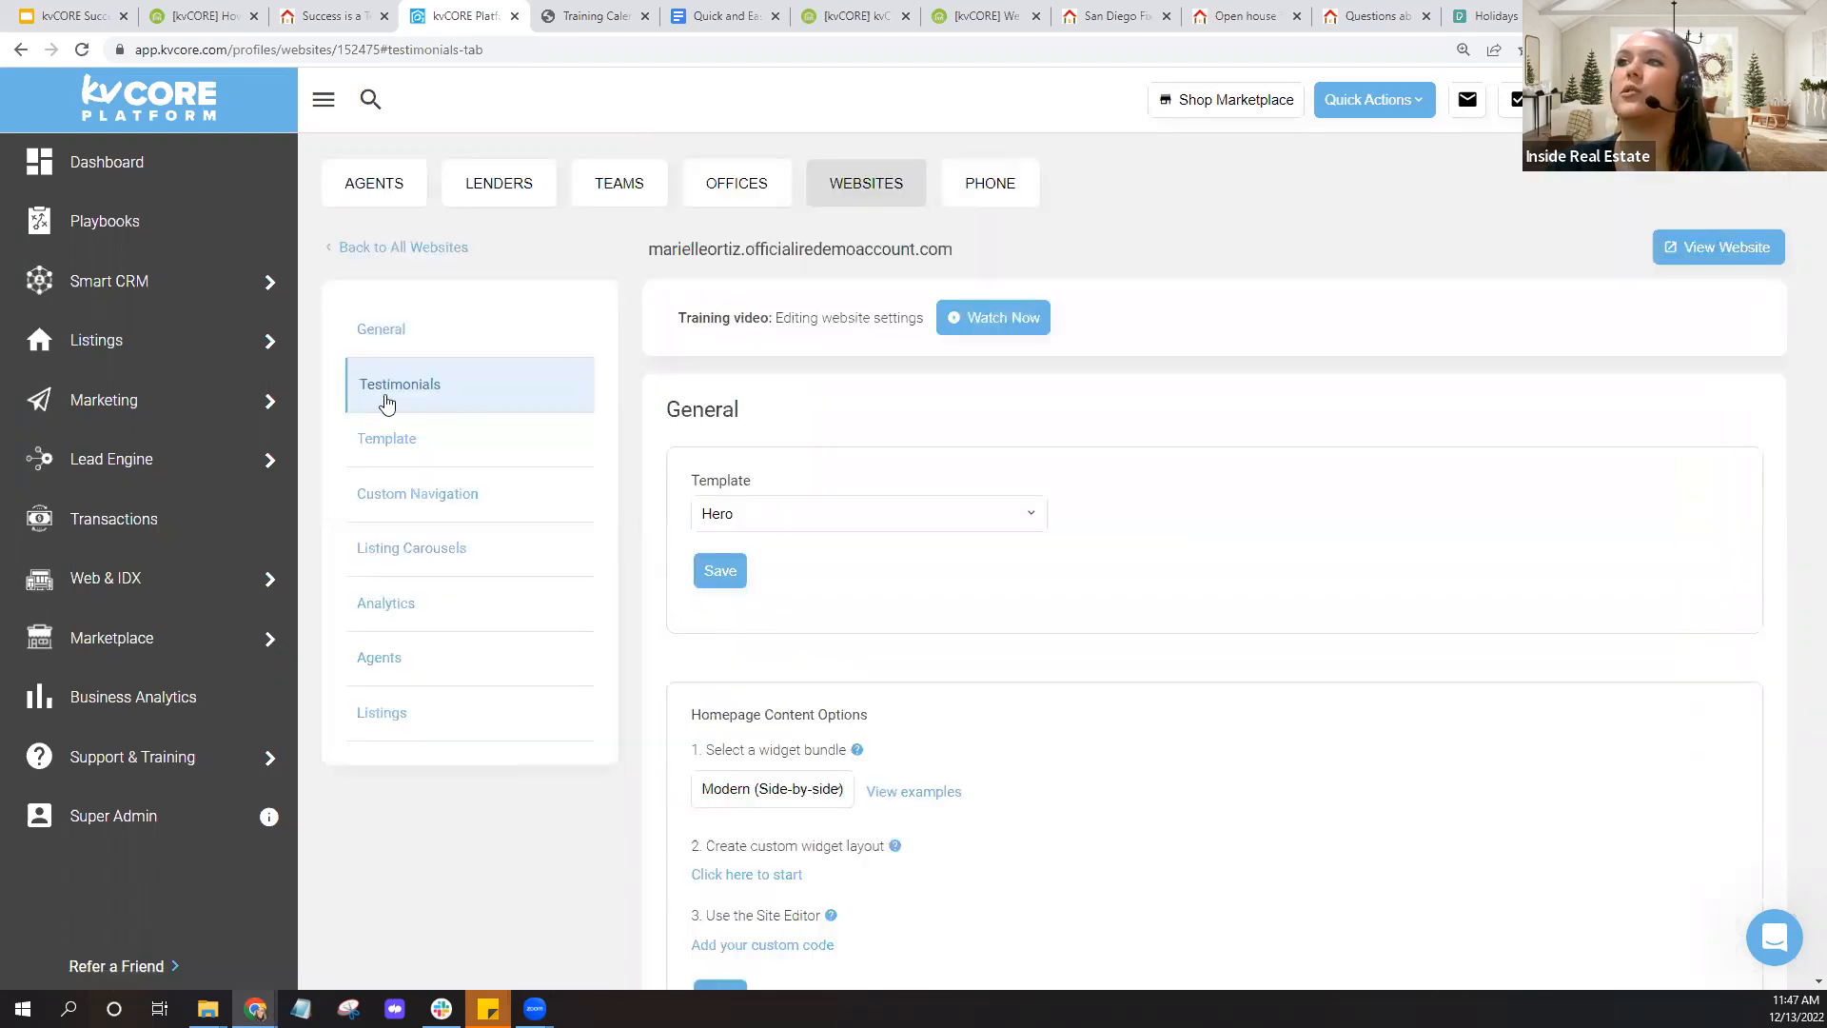
pyautogui.press('ctrl')
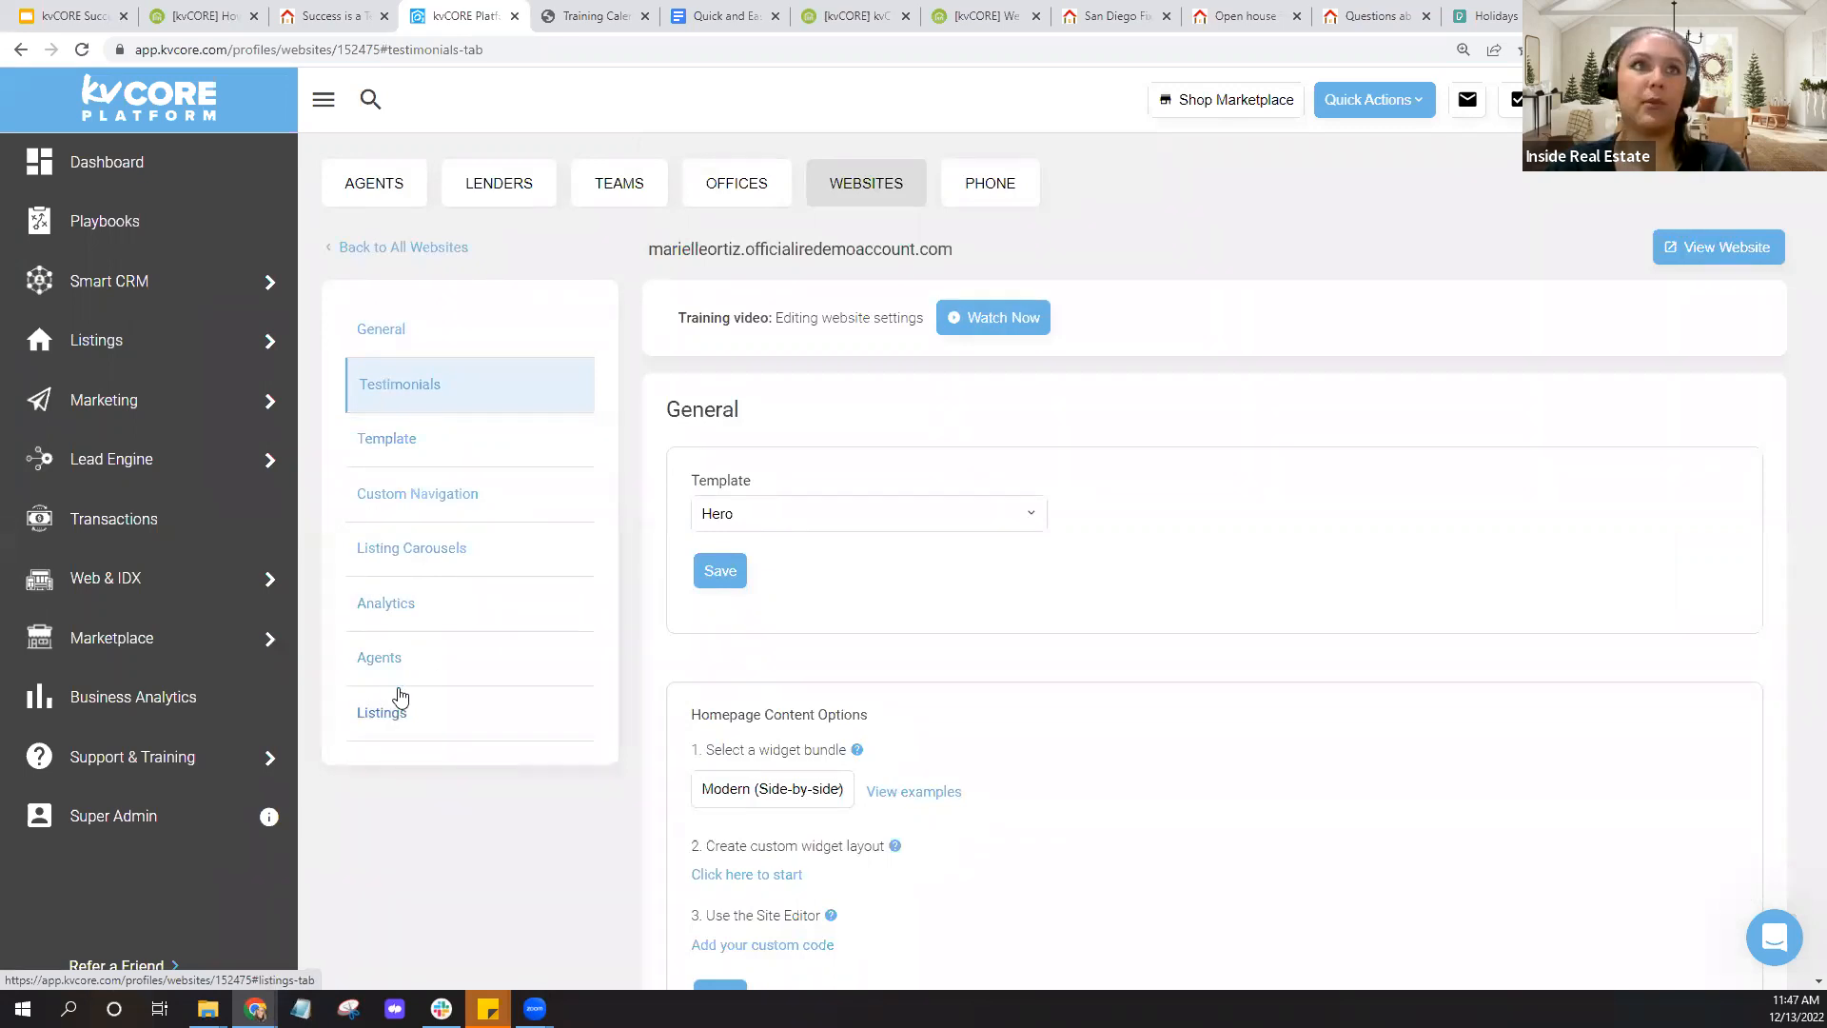
pyautogui.click(407, 333)
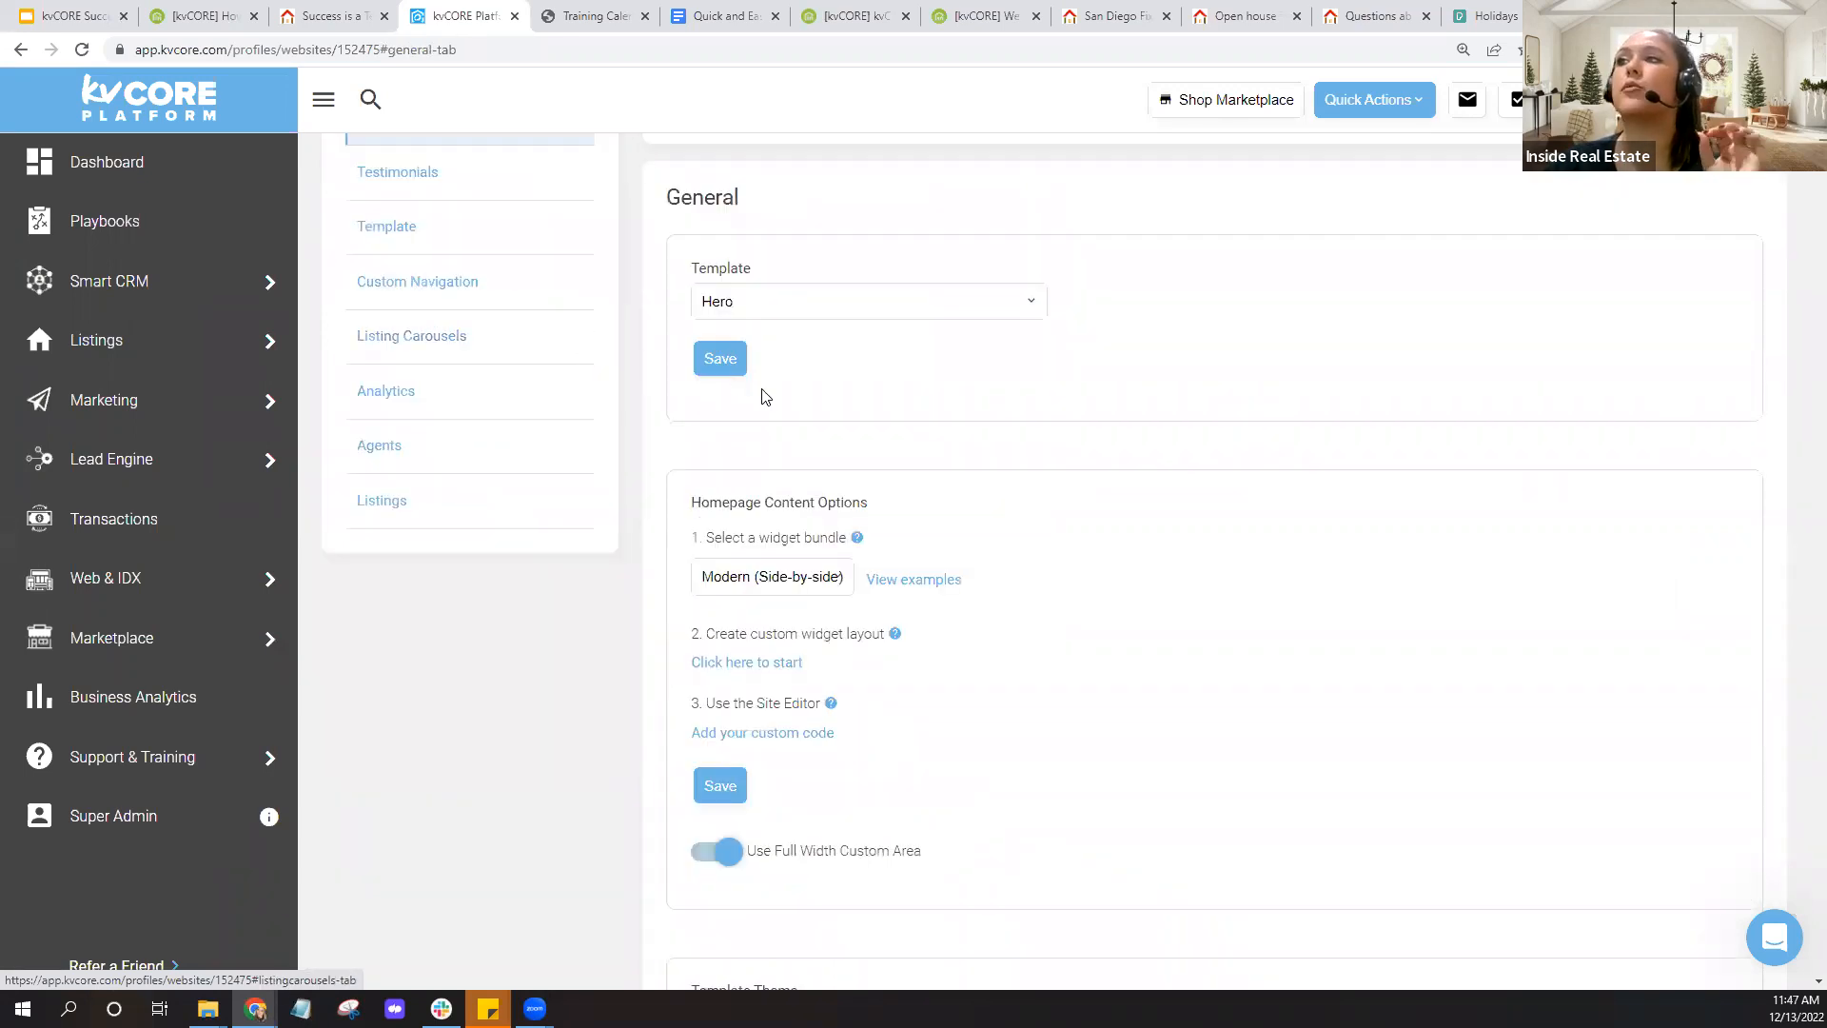
pyautogui.scroll(3, 856, 428)
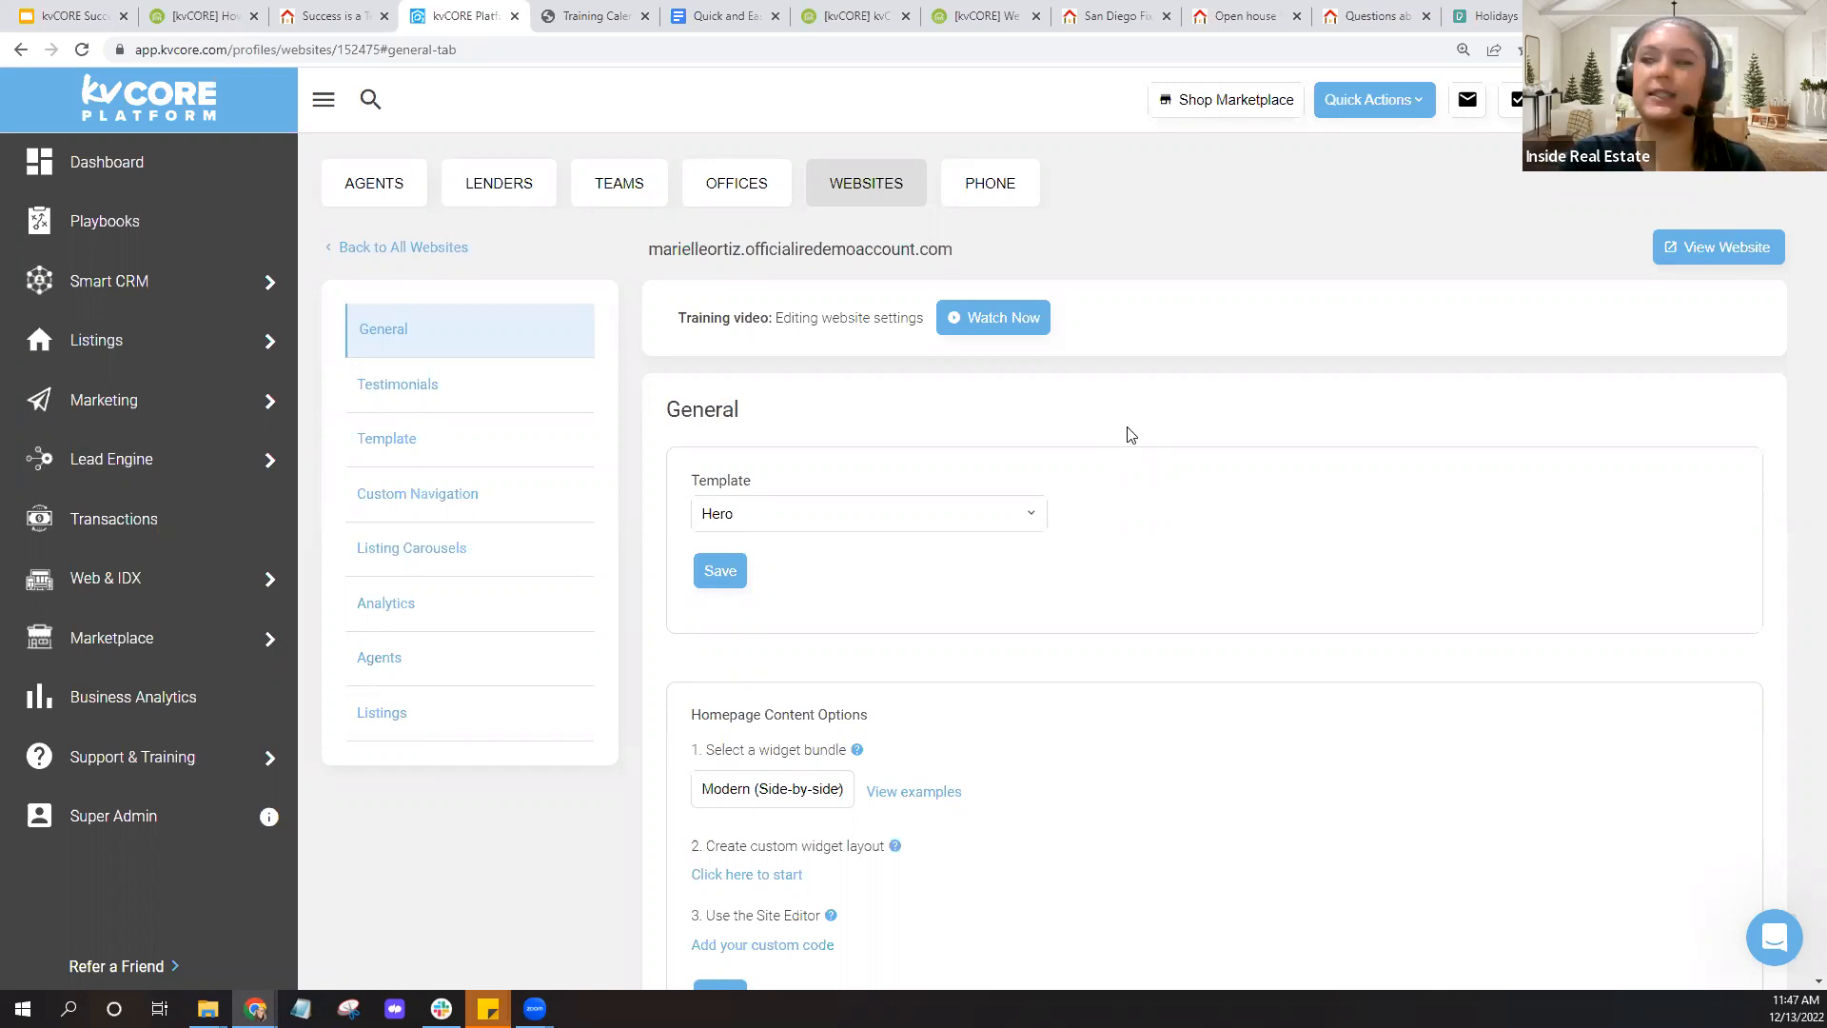
# Search the website settings page for "youtube" to locate the background video field, and close the search
pyautogui.hotkey('ctrl', 'f')
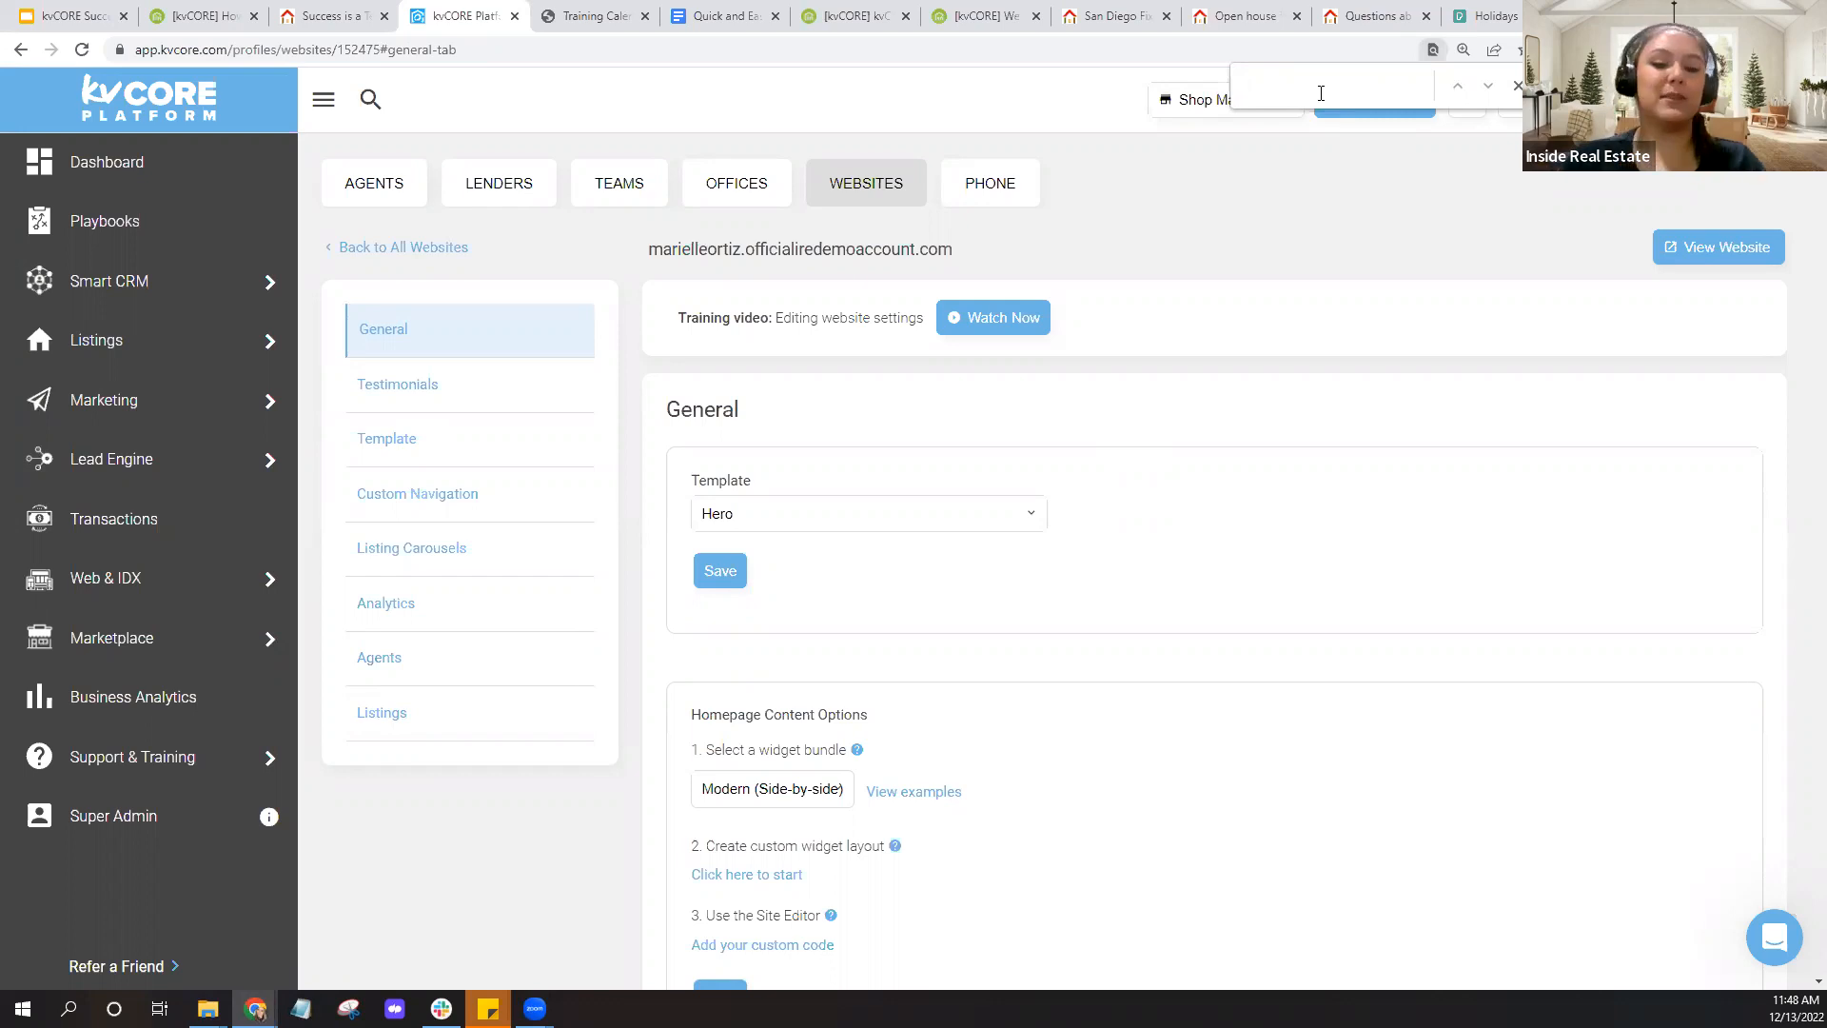
pyautogui.write('youtube')
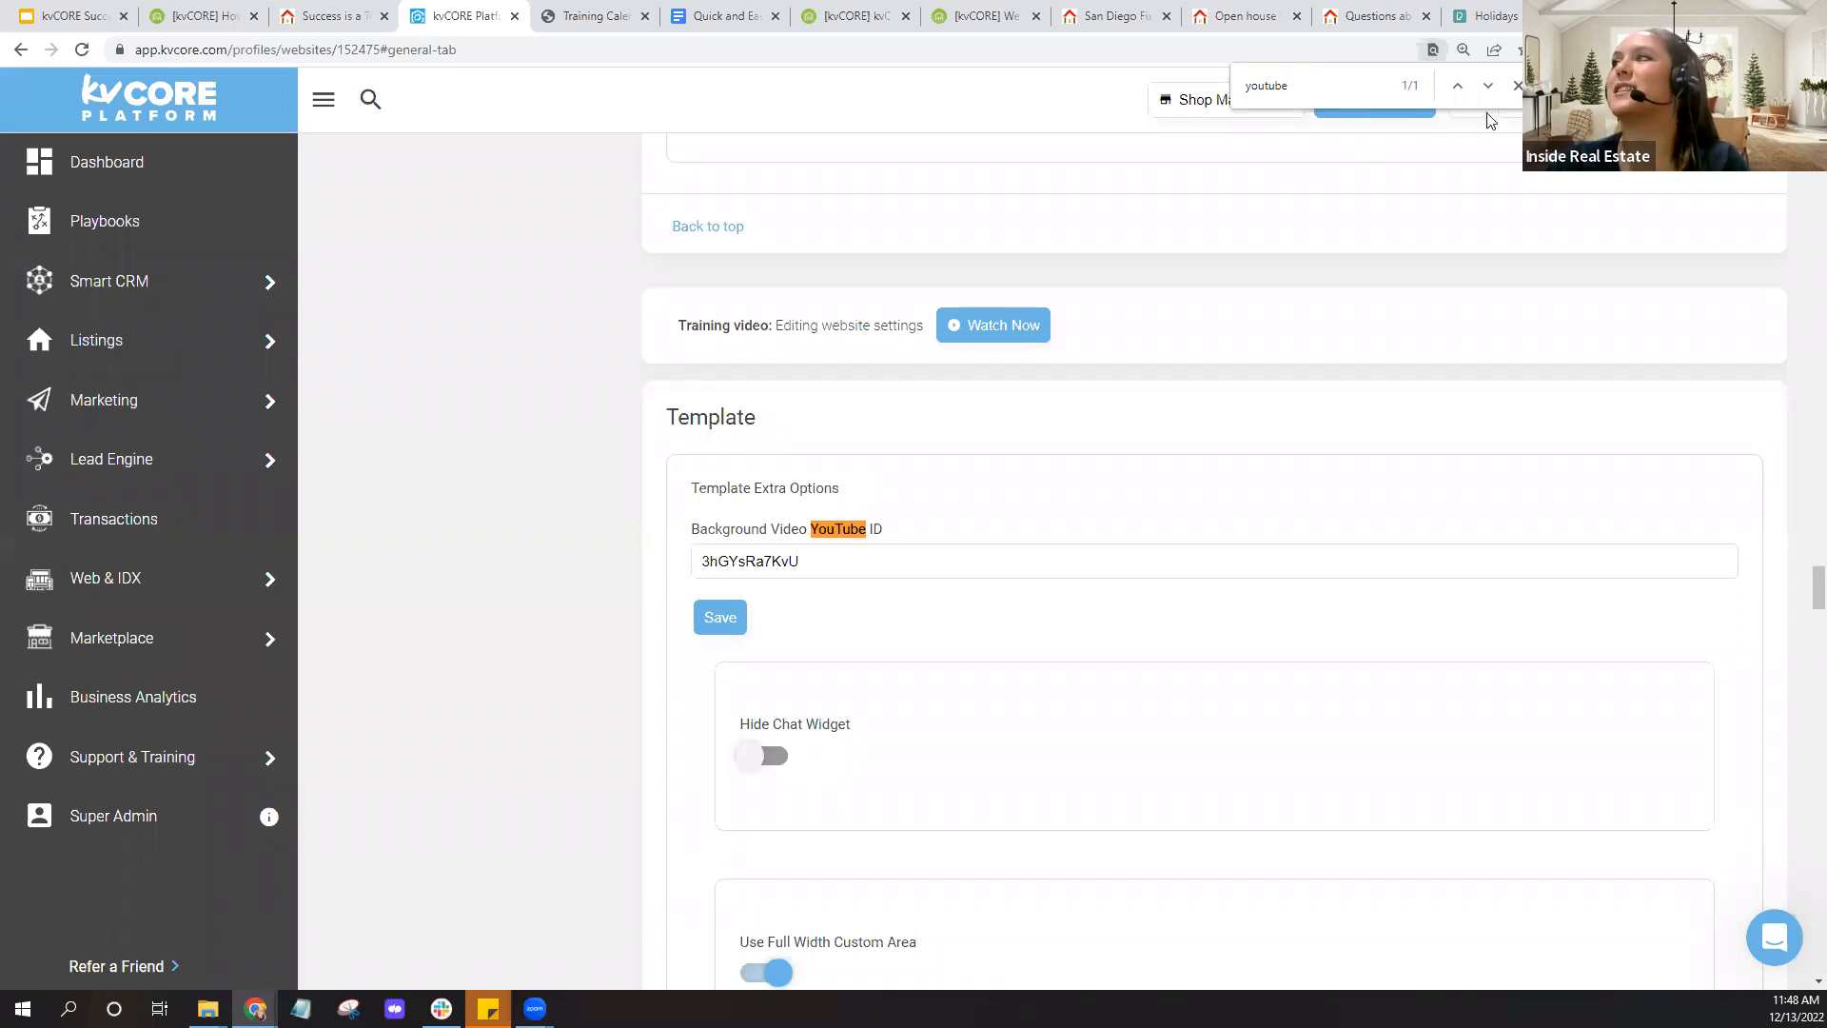
pyautogui.click(1518, 85)
# Browse the General website settings from the beginning to locate the Custom Header field
pyautogui.scroll(20, 1177, 433)
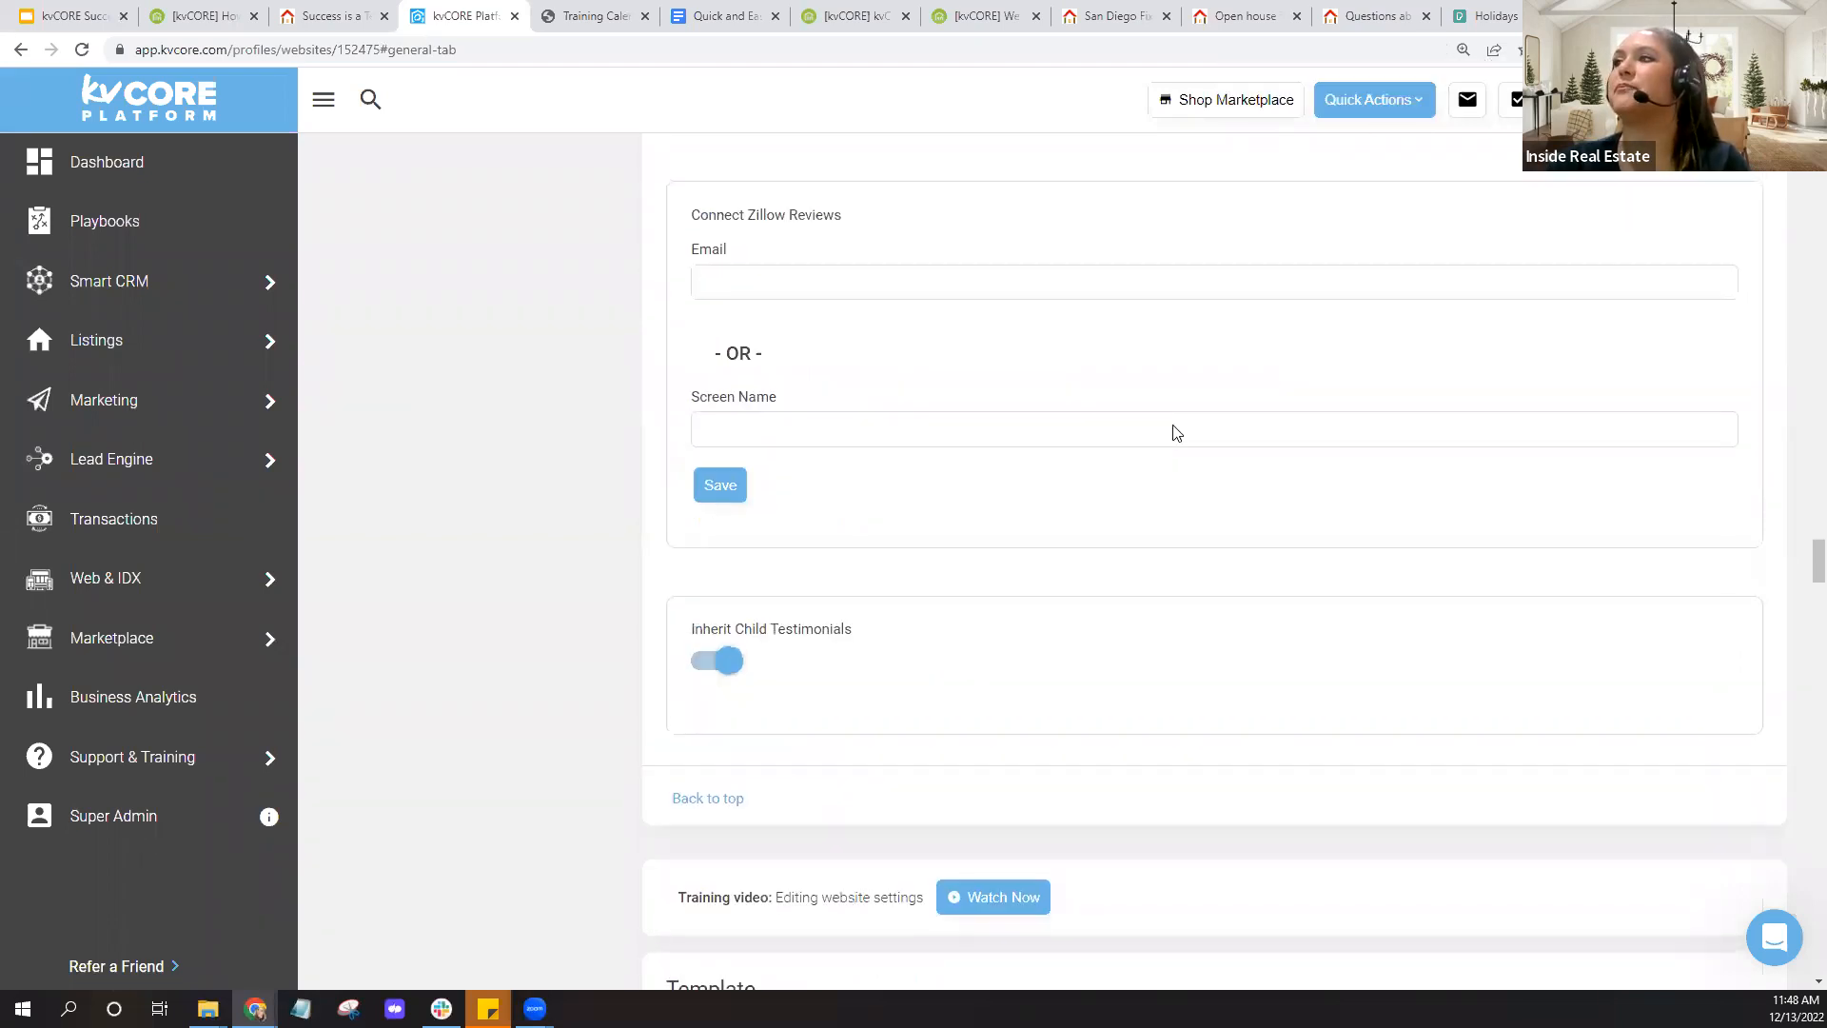
pyautogui.scroll(15, 1802, 429)
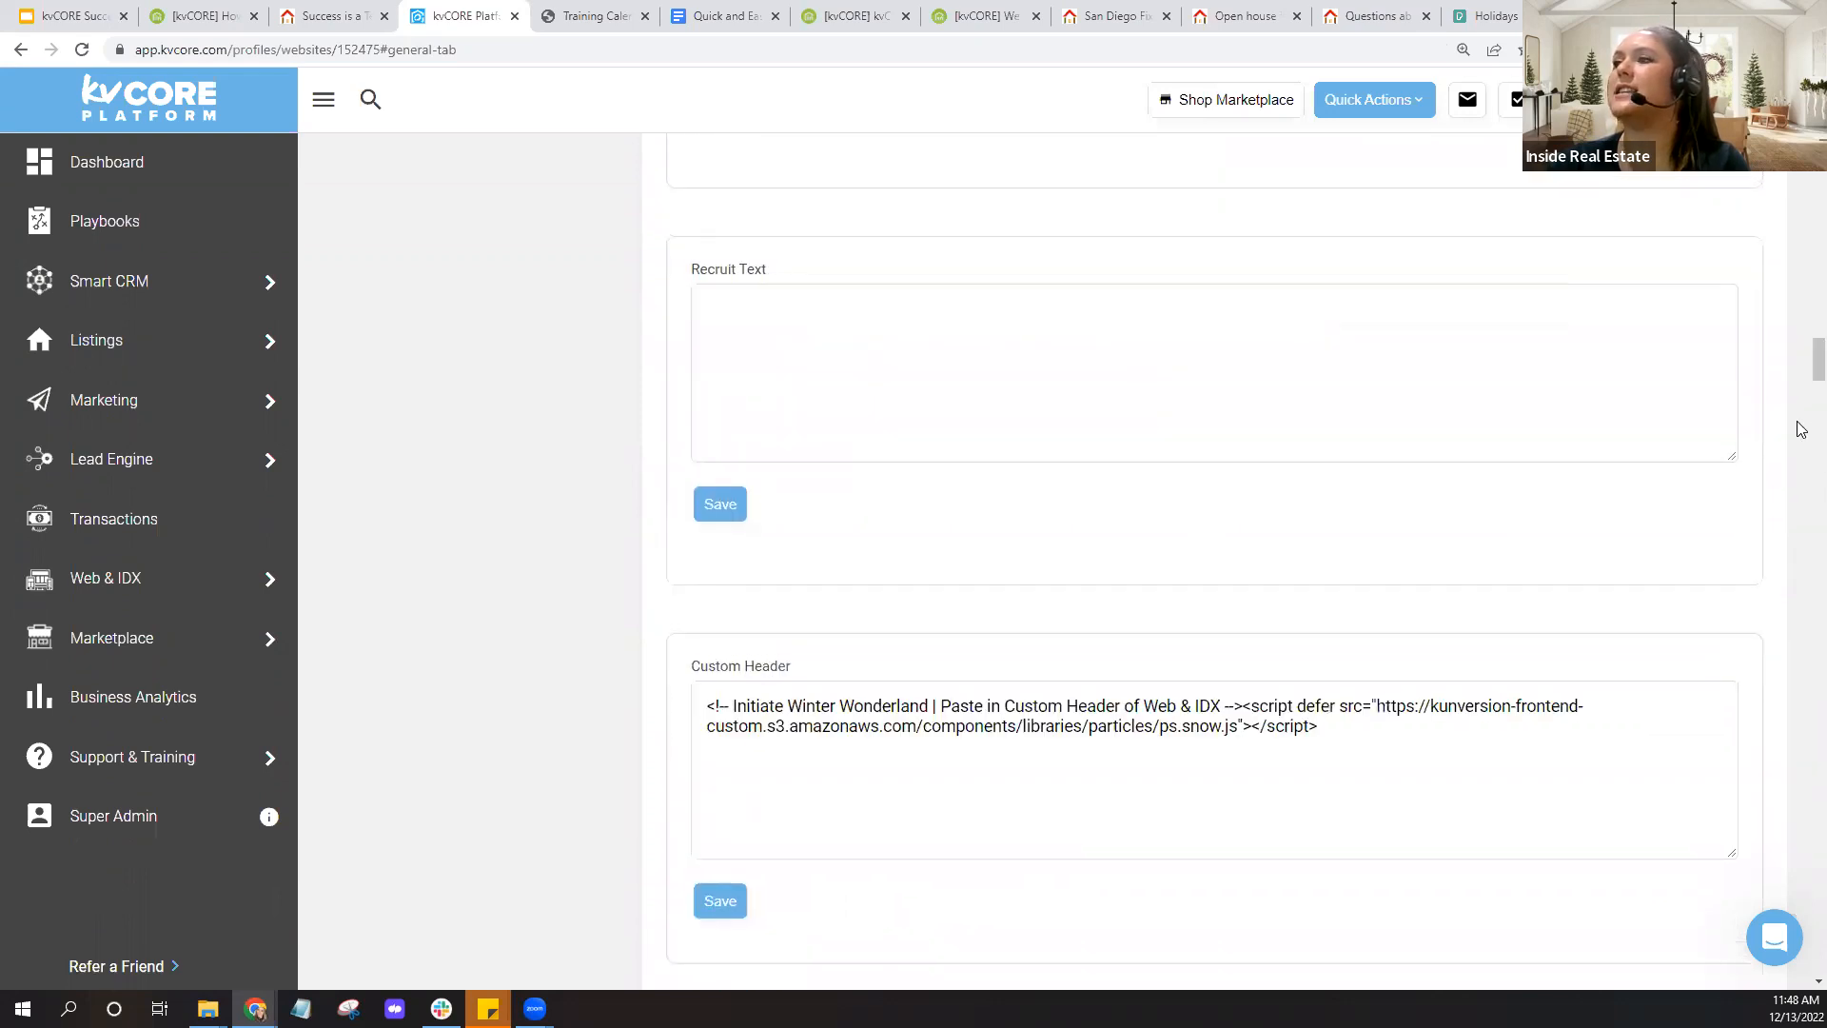
pyautogui.scroll(1, 1802, 429)
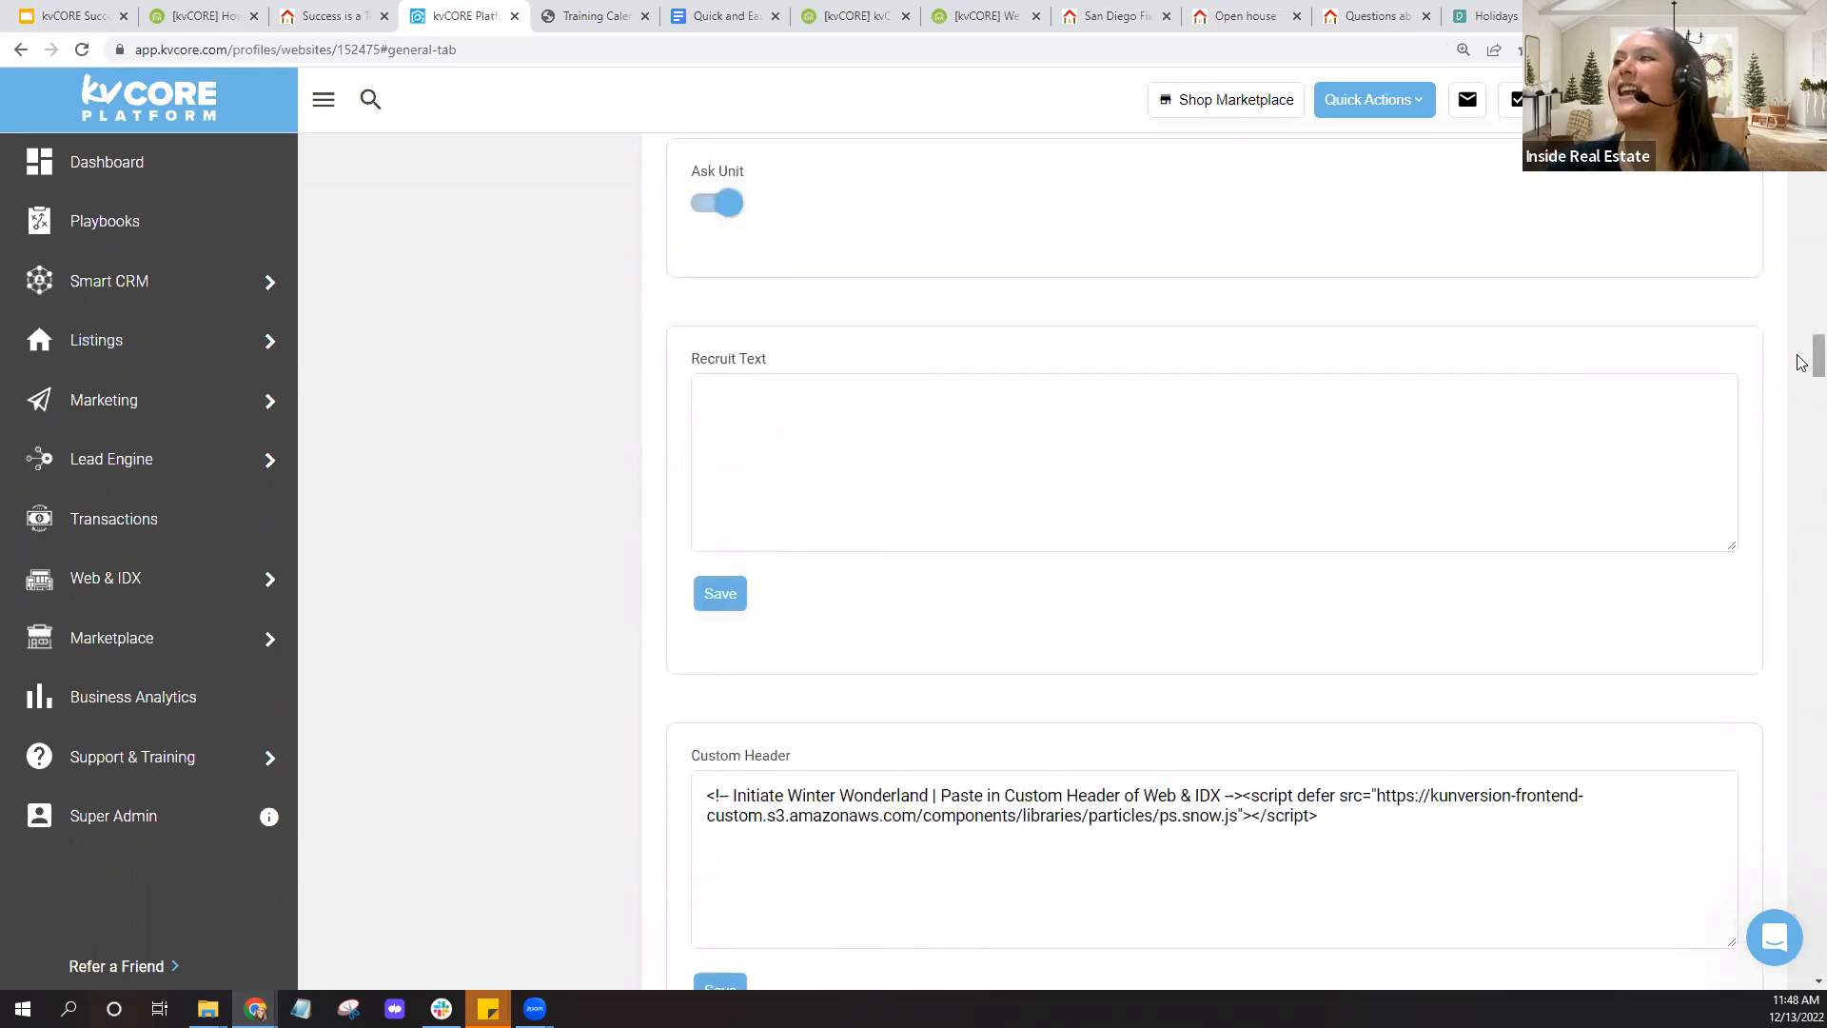
pyautogui.moveTo(1812, 357); pyautogui.dragTo(1812, 84)
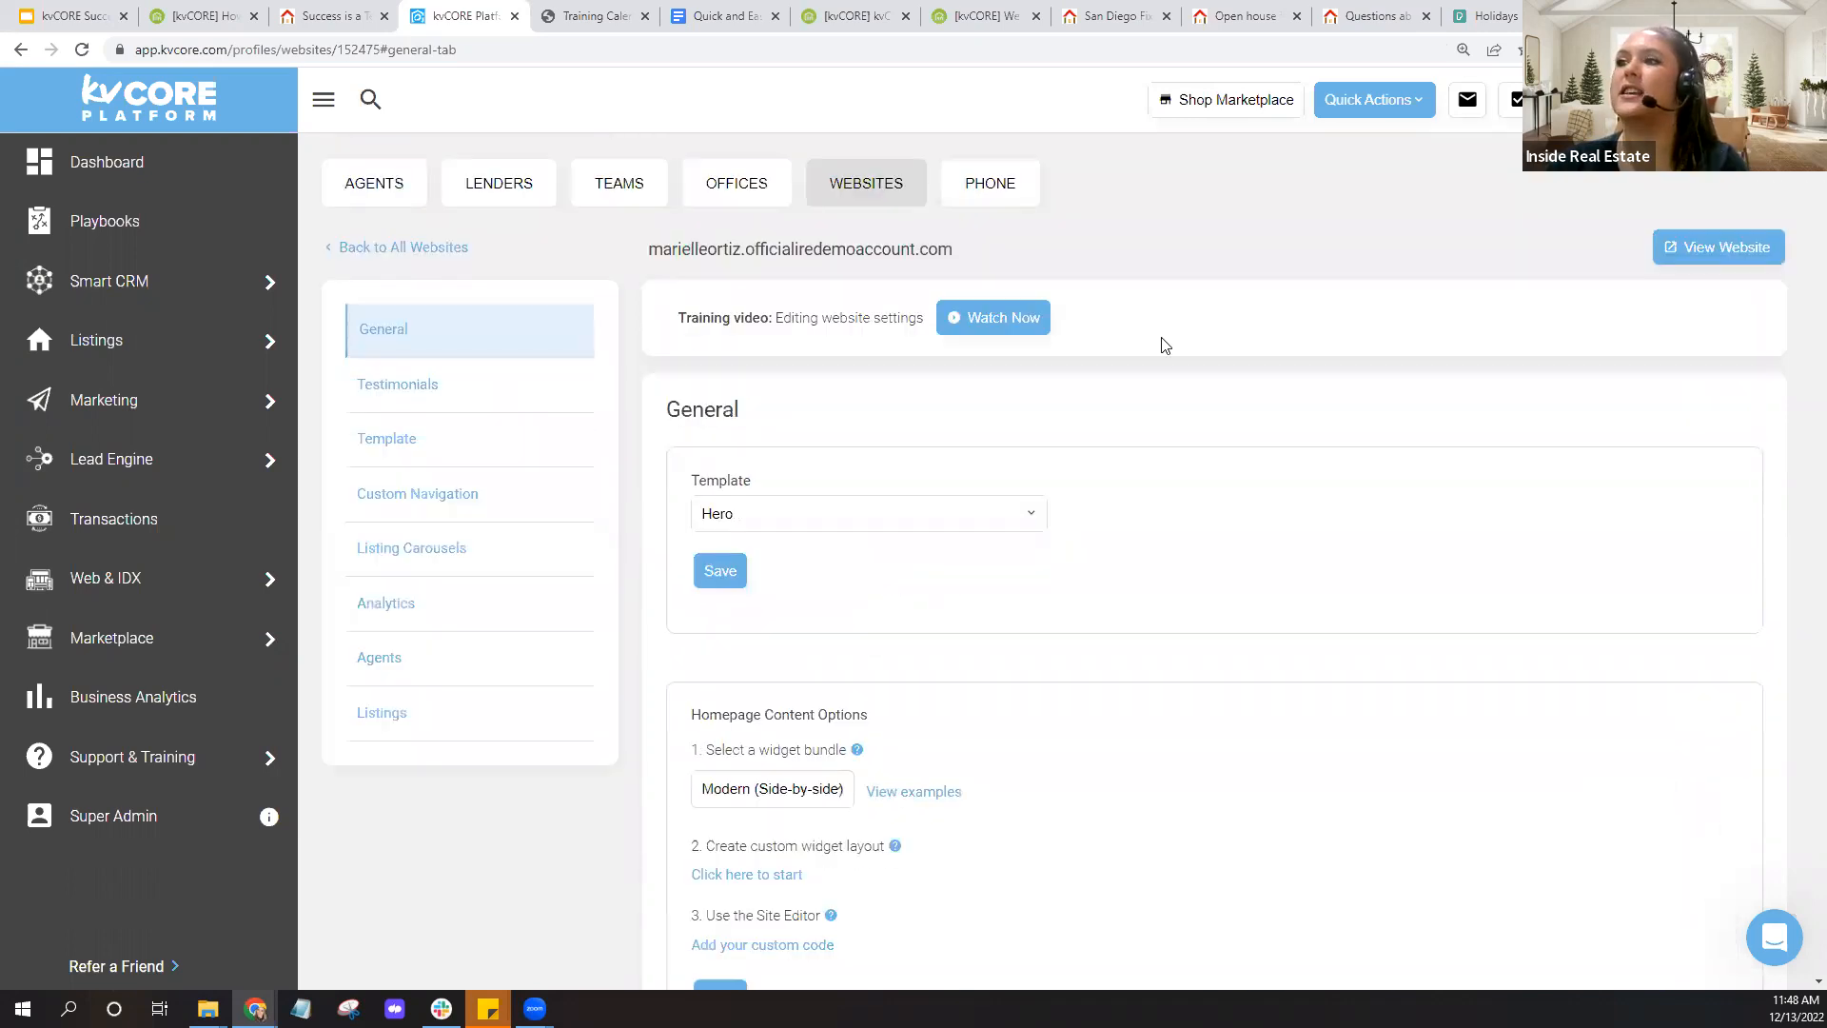
pyautogui.scroll(-9, 1047, 642)
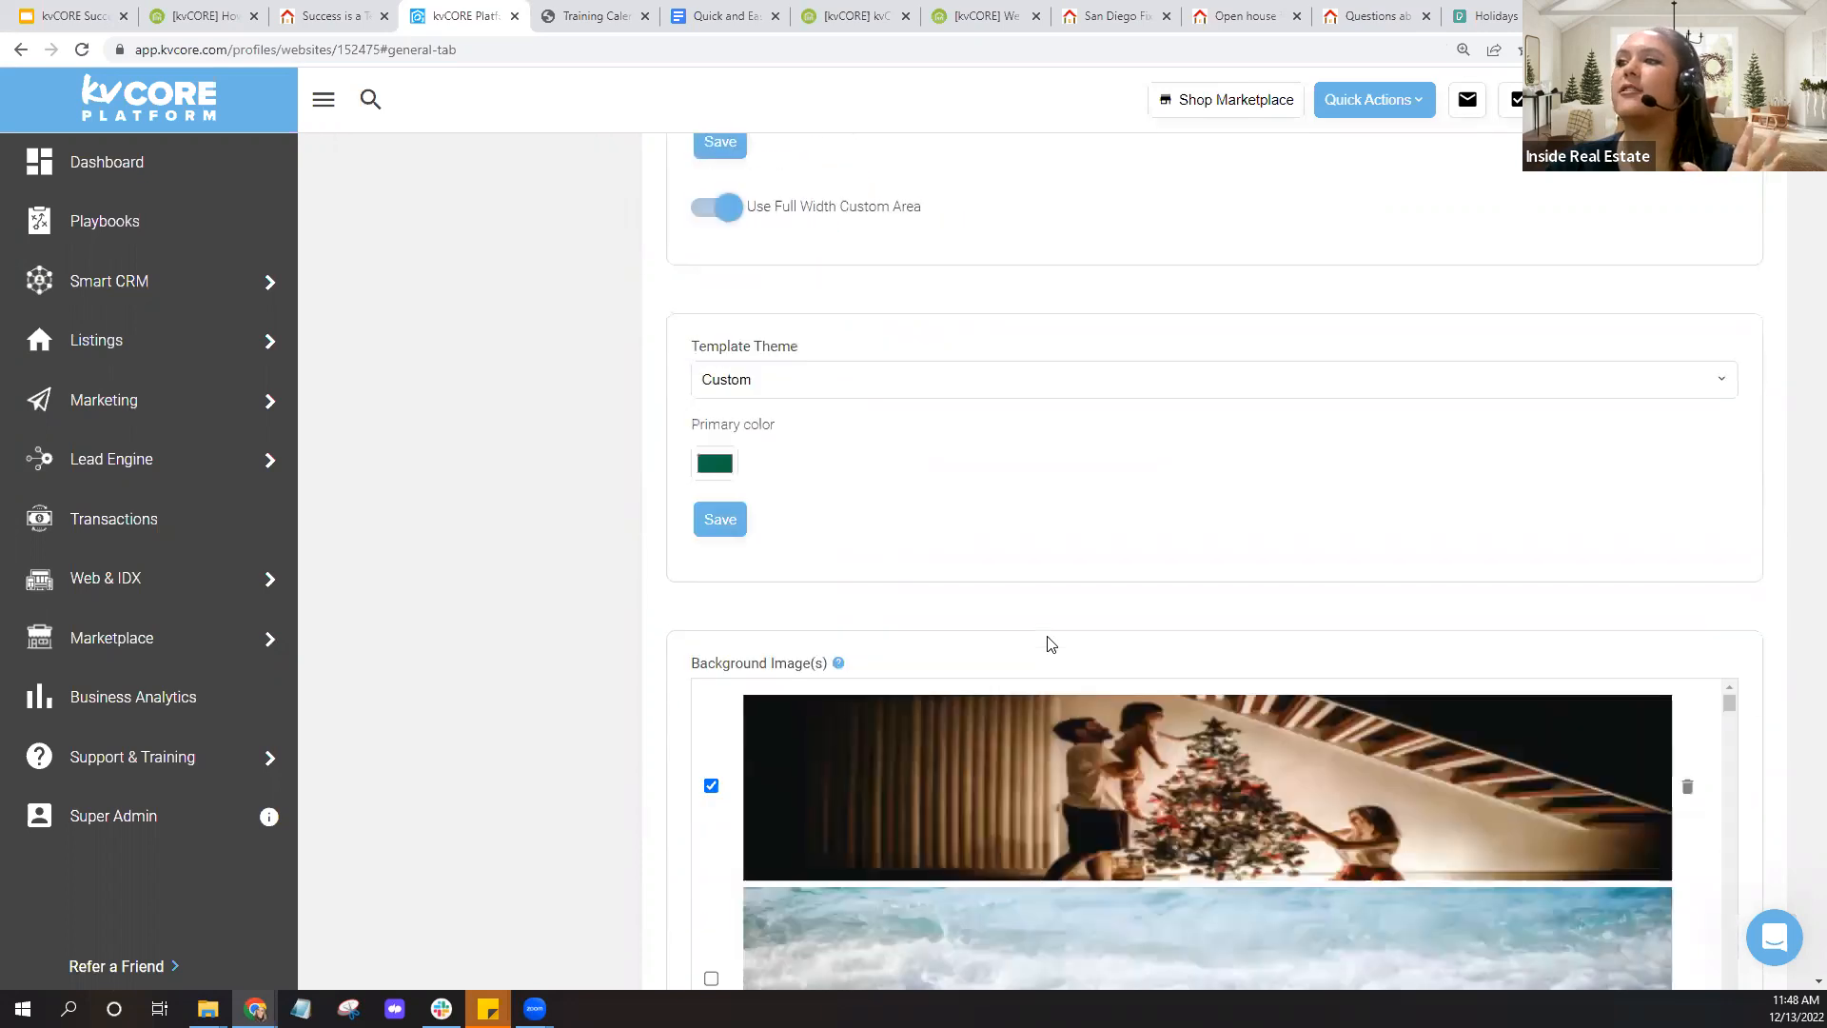
pyautogui.scroll(-20, 1051, 645)
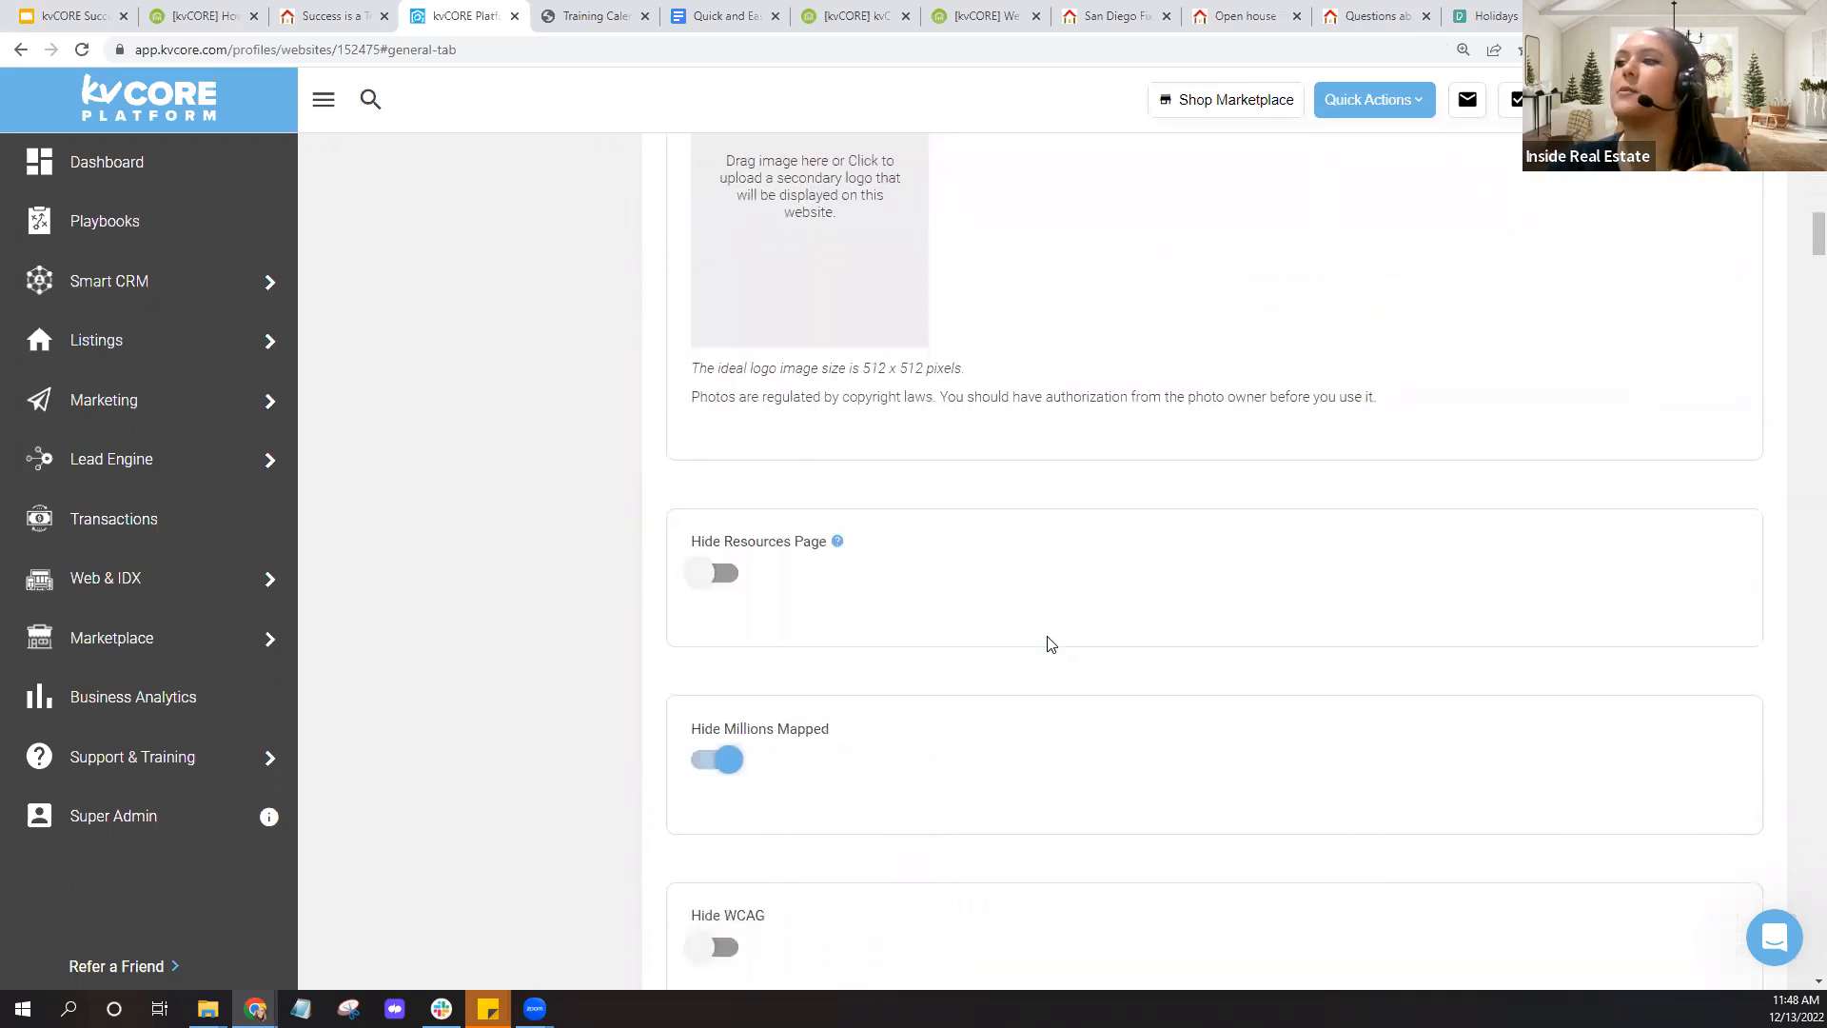
pyautogui.scroll(-15, 1051, 644)
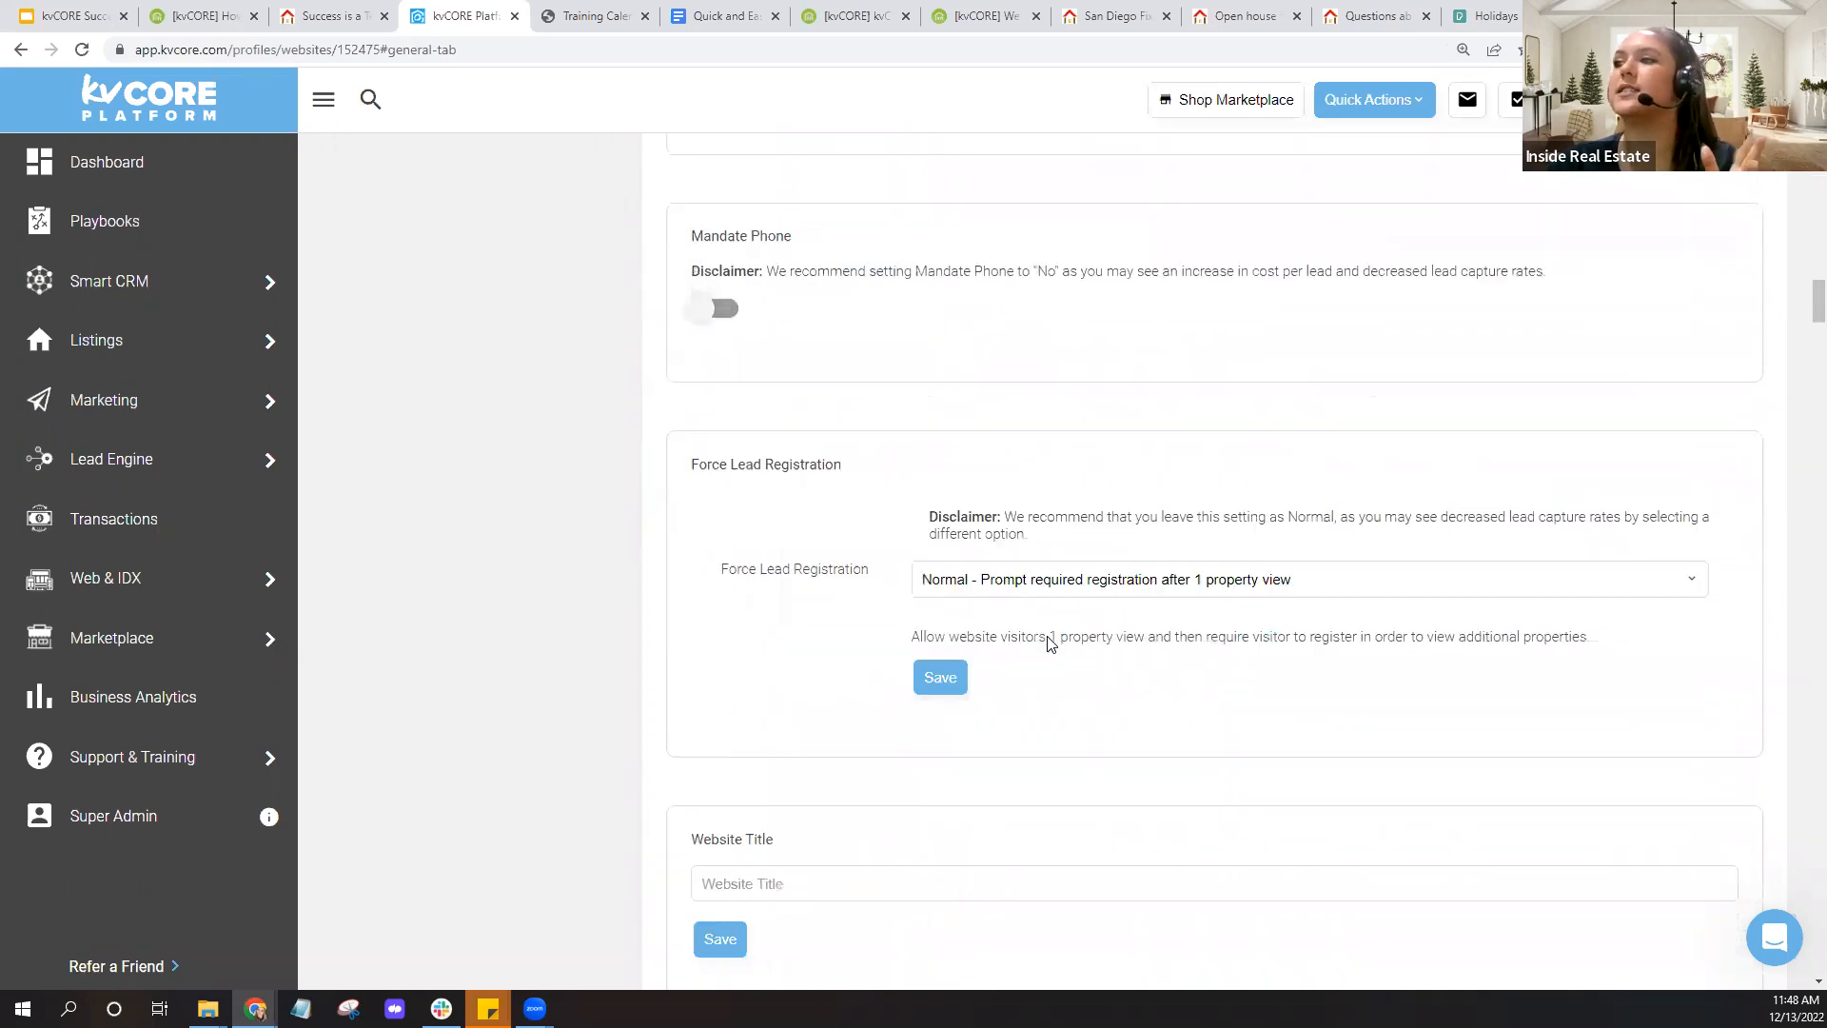
pyautogui.scroll(-11, 1050, 645)
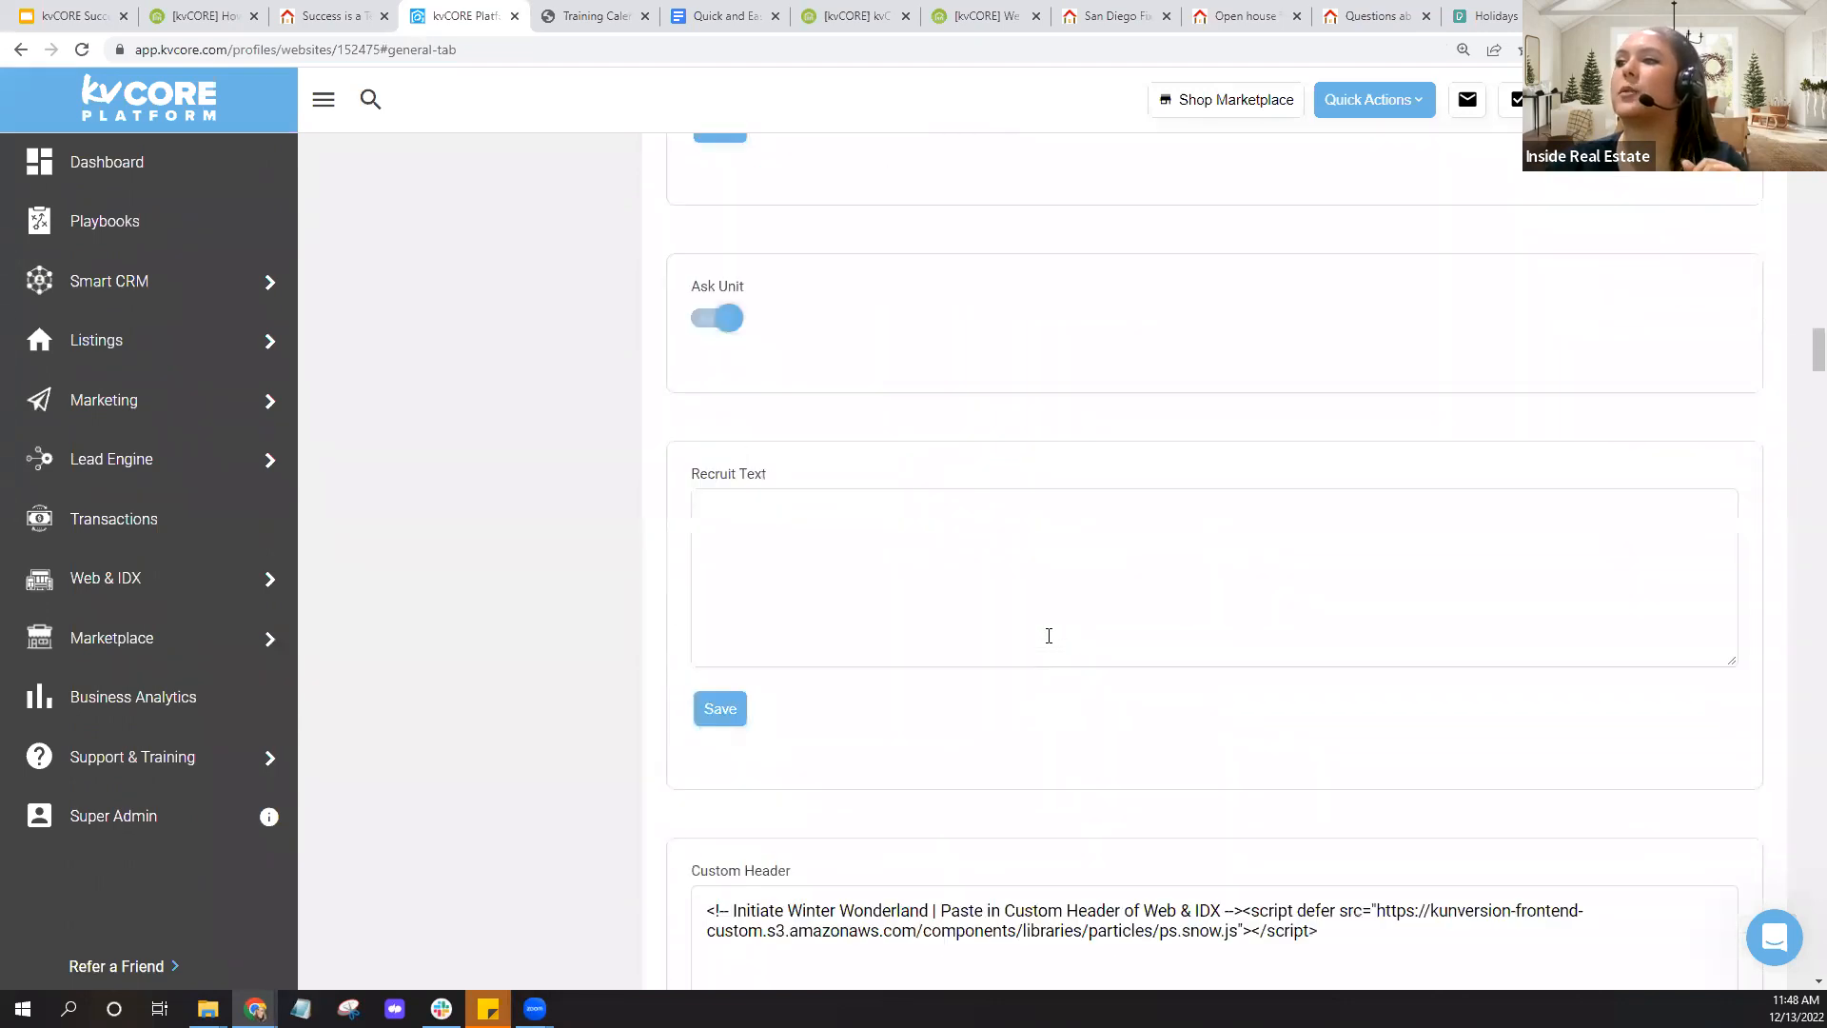
pyautogui.scroll(-3, 1047, 592)
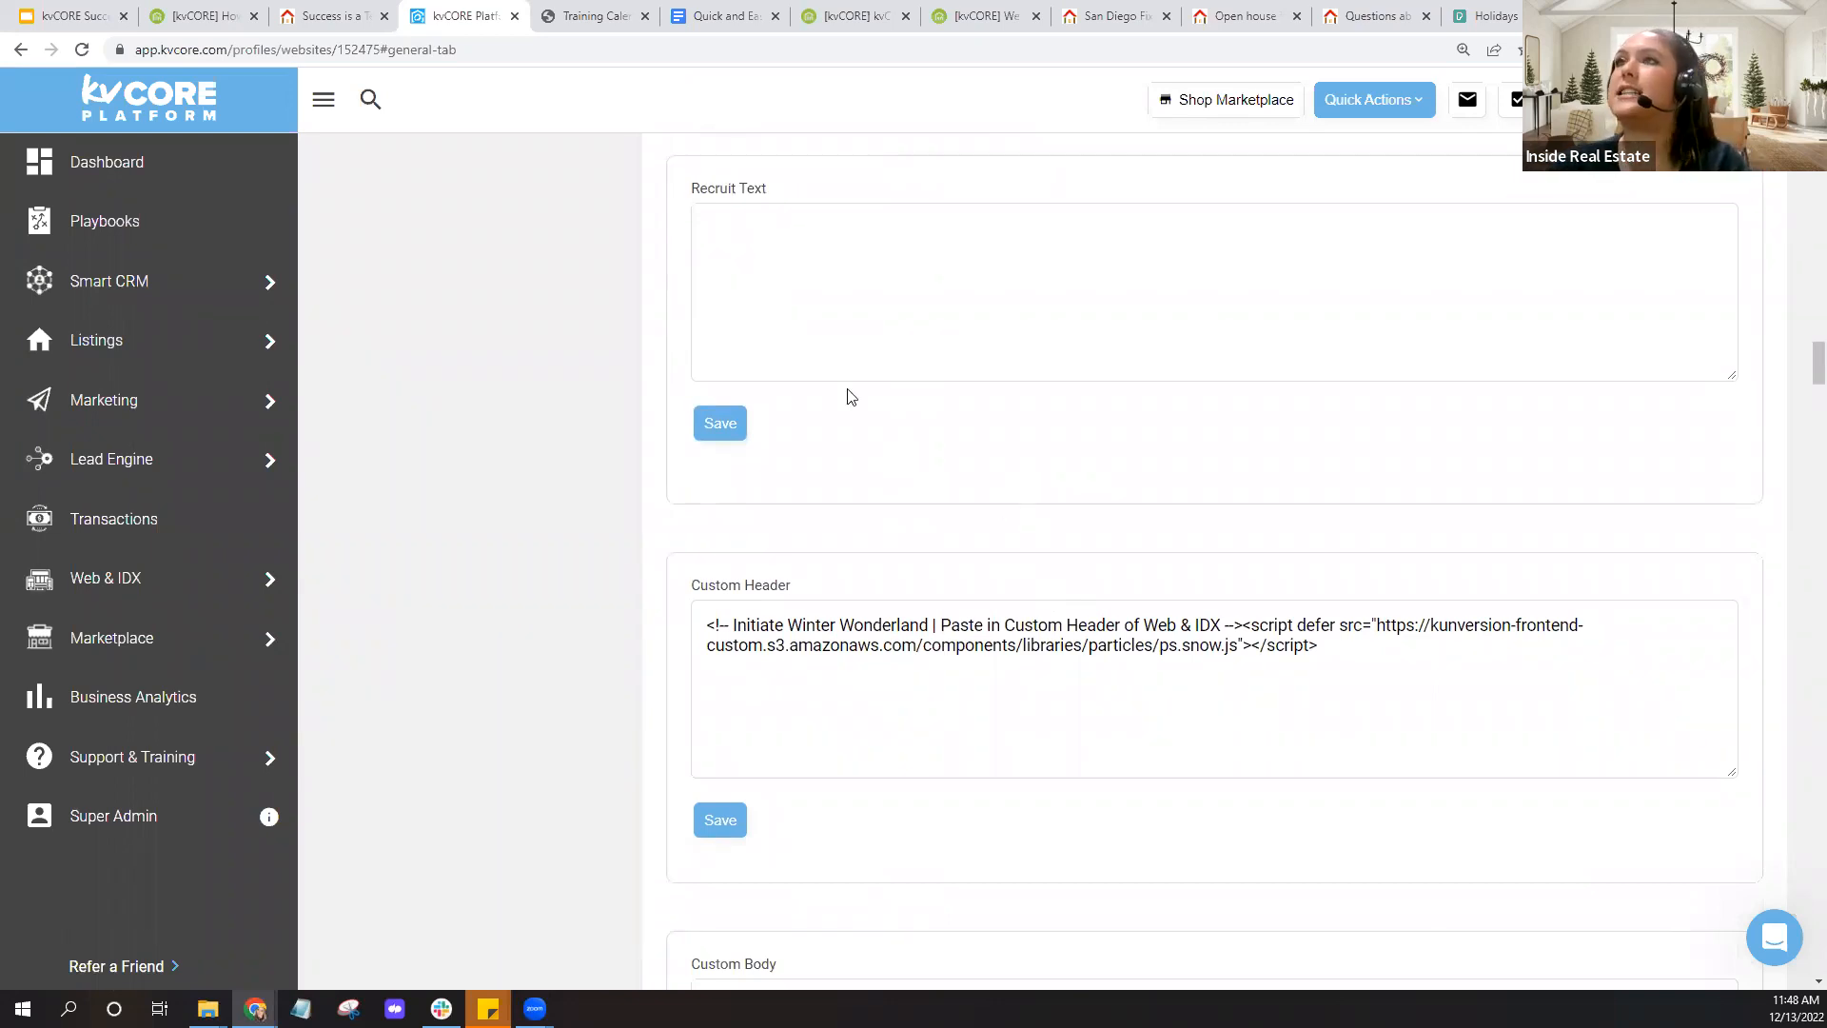
# Review the Winter Wonderland script in the help article, and return to the kvCORE website settings
pyautogui.click(202, 16)
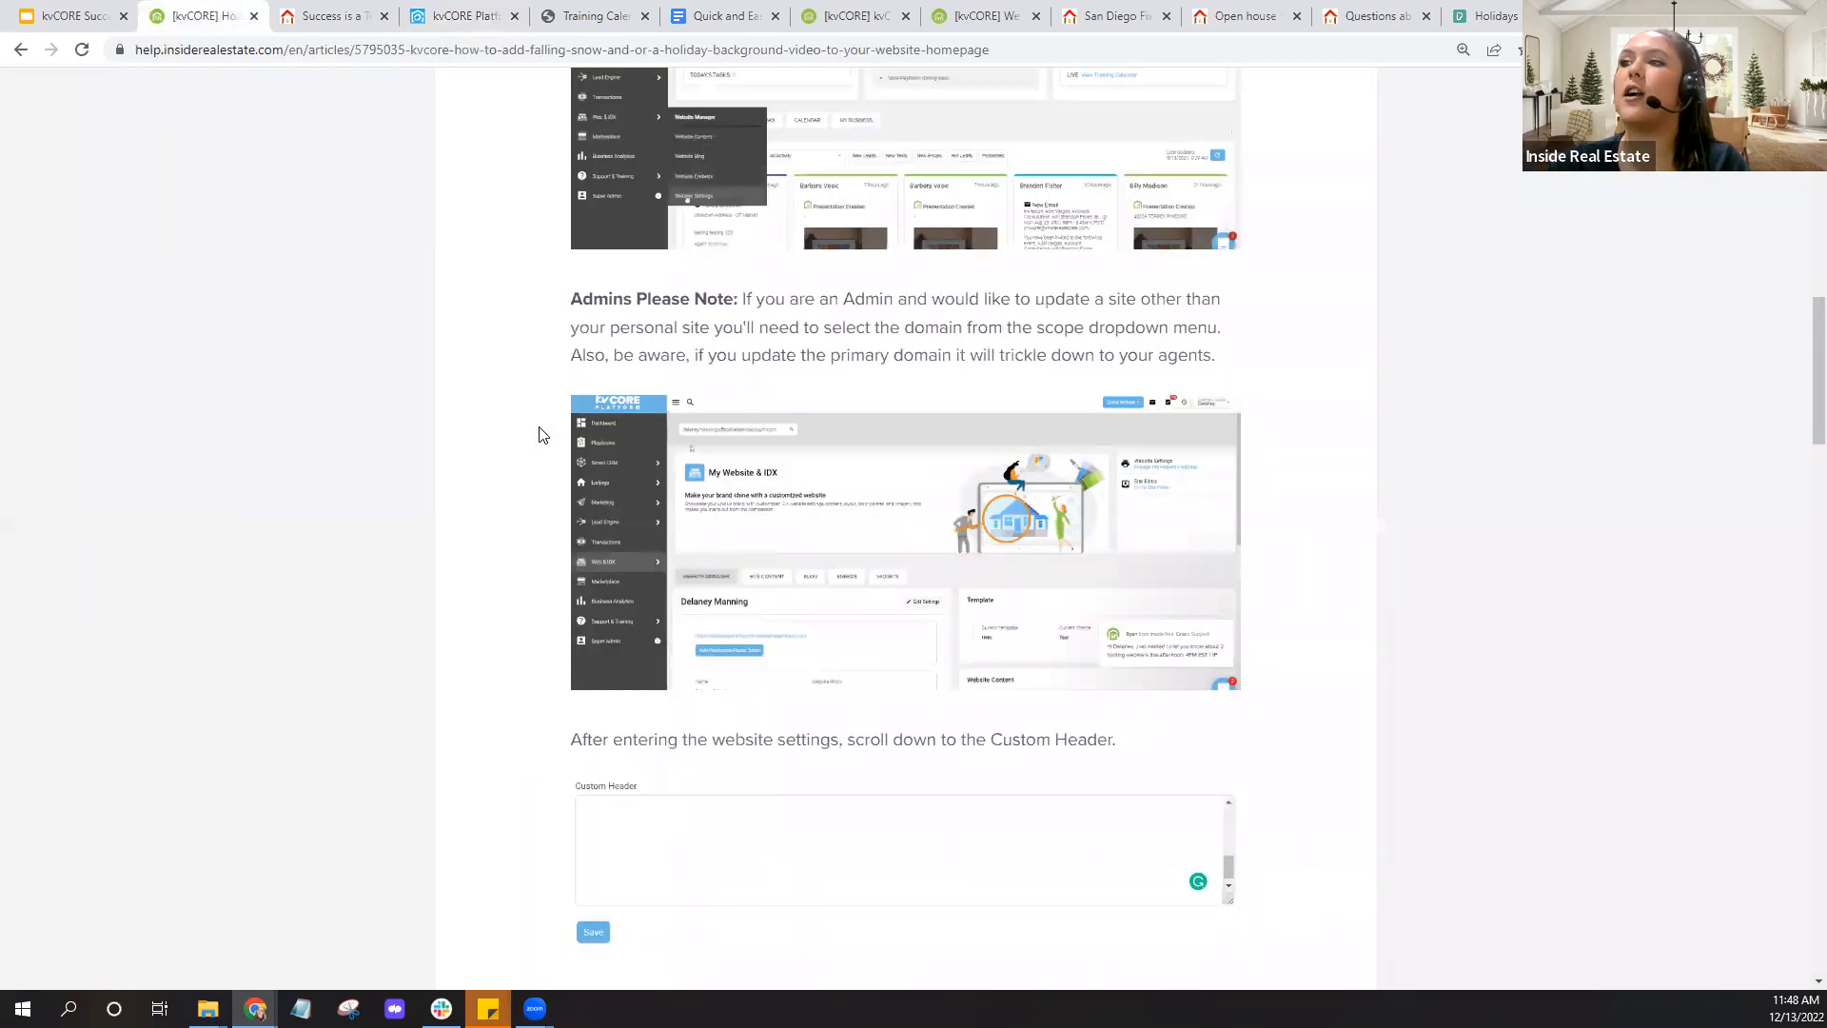
pyautogui.scroll(-4, 941, 472)
pyautogui.scroll(-1, 804, 529)
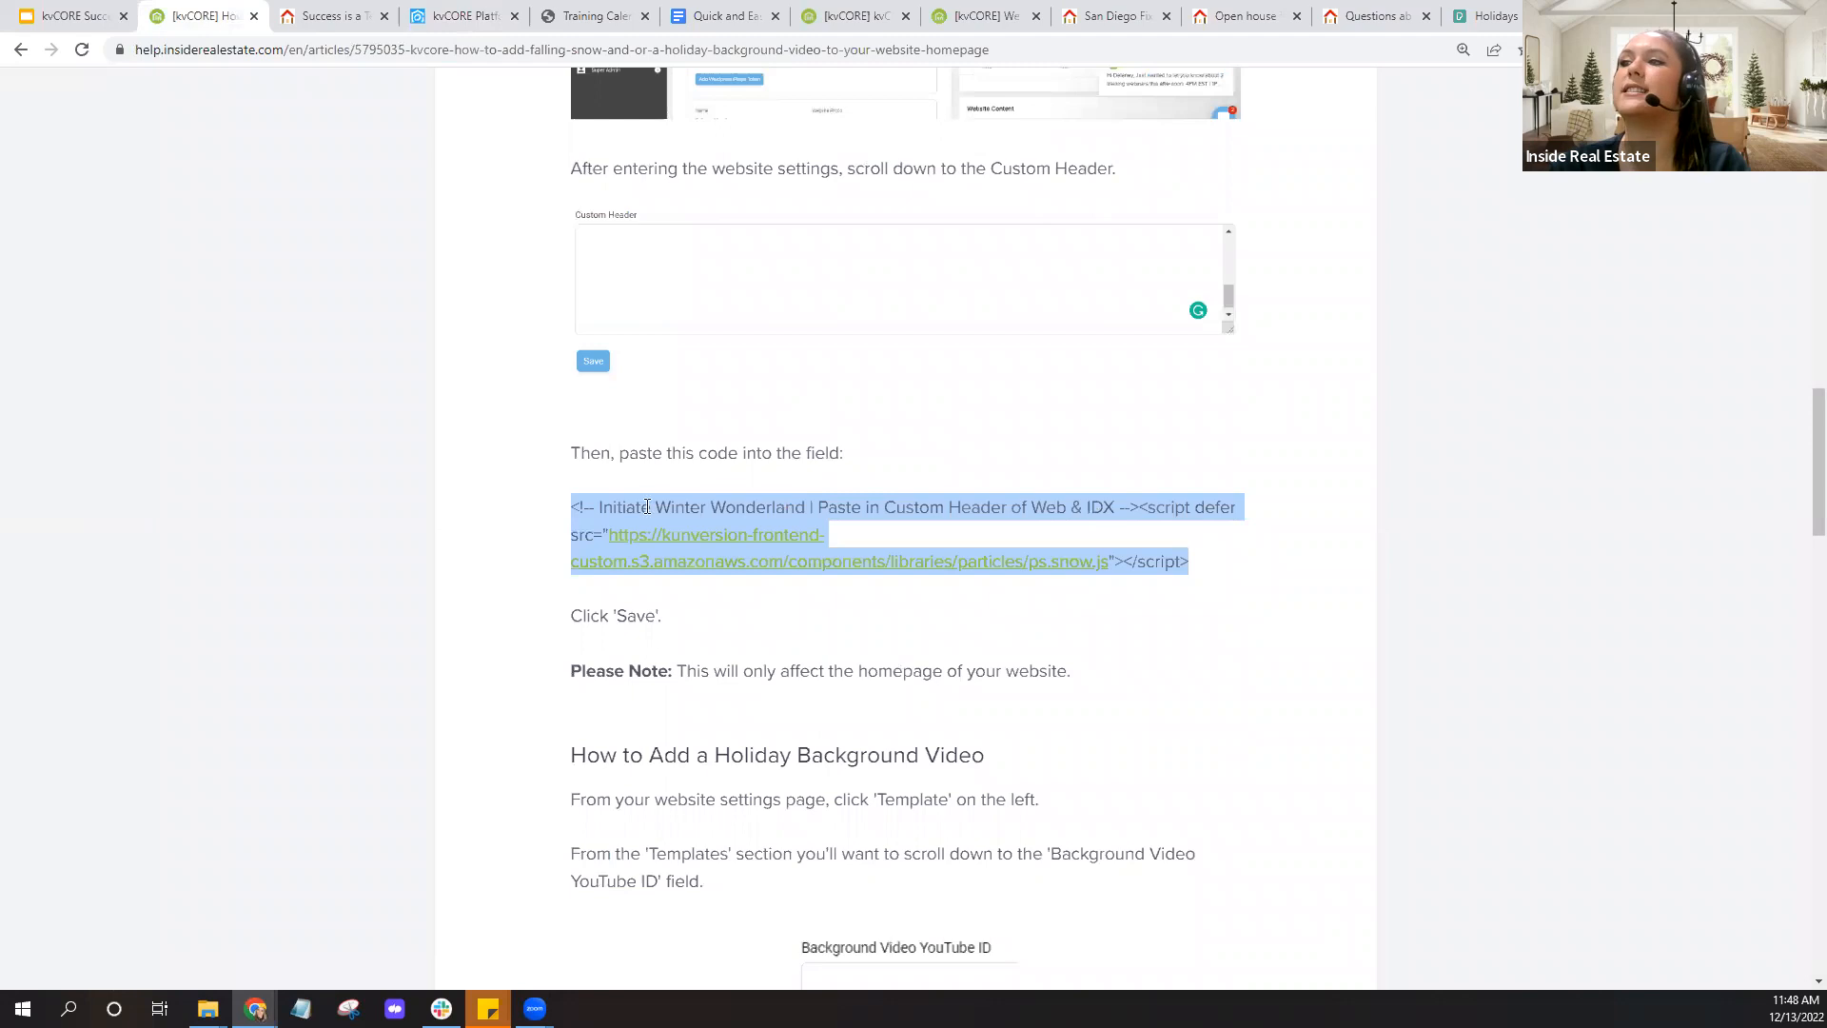
pyautogui.click(420, 12)
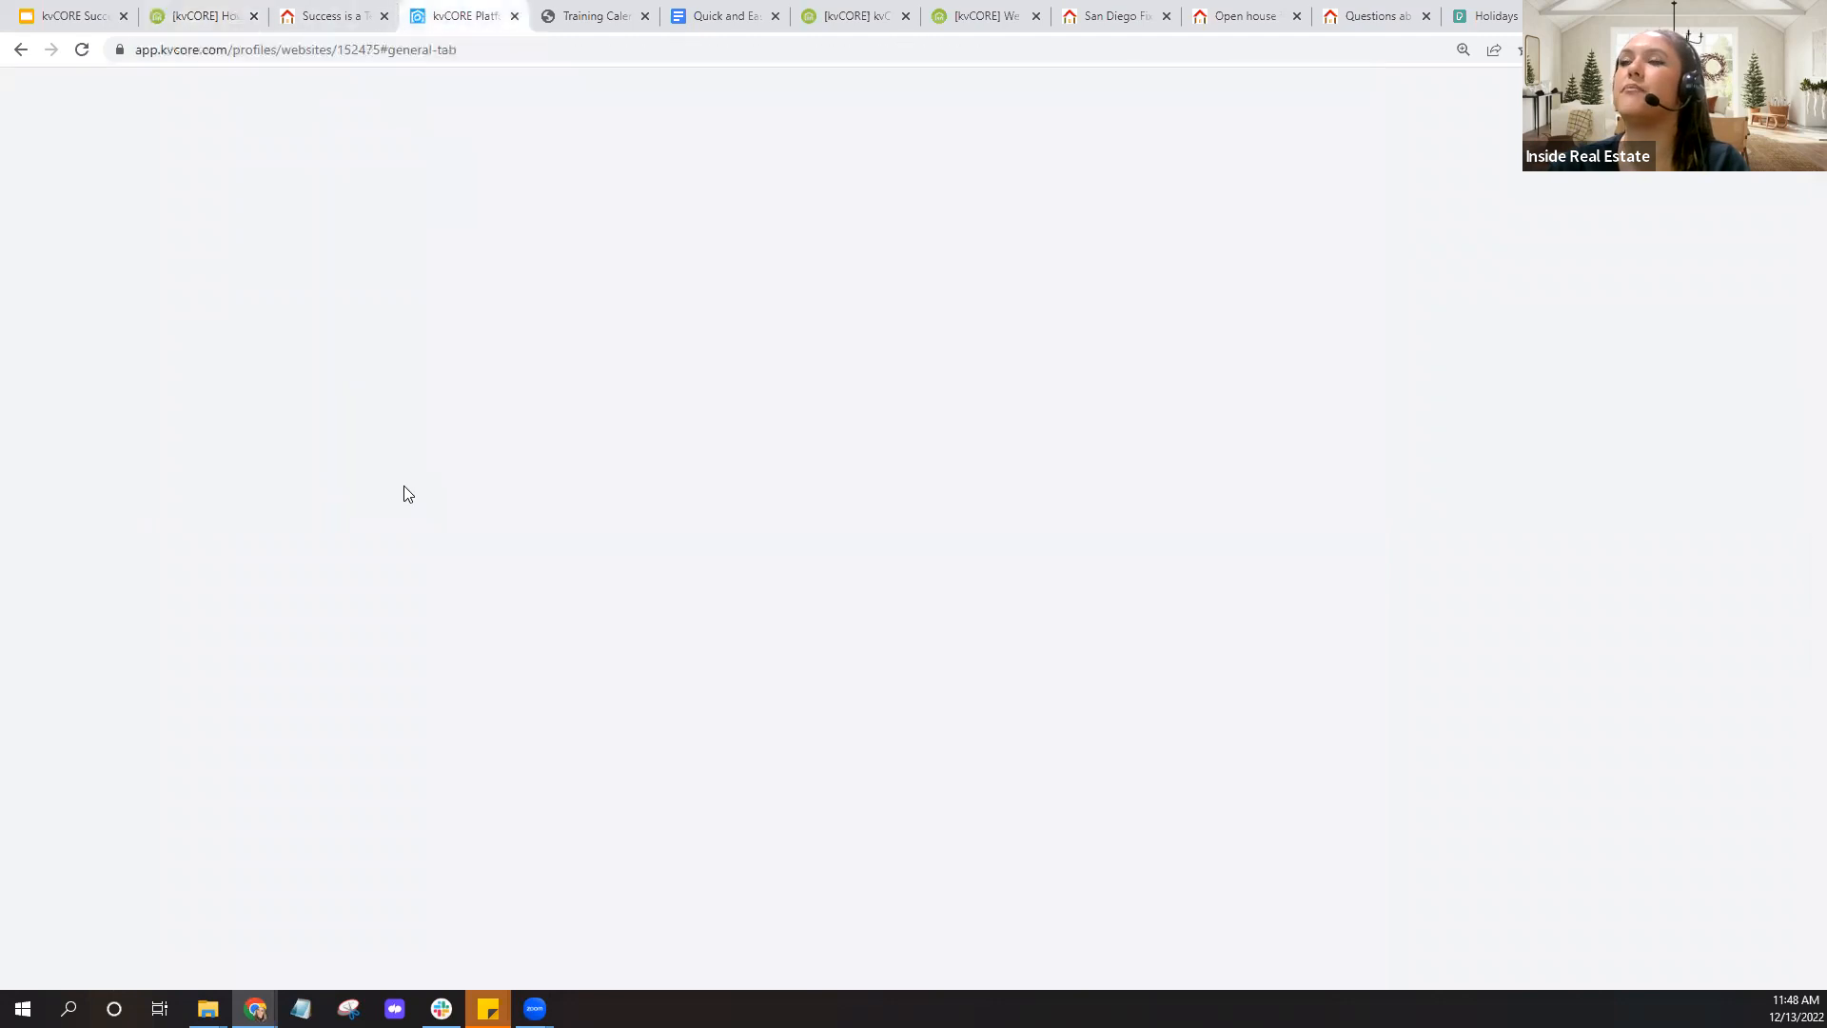
# Select the Winter Wonderland script in the Custom Header field and save the Custom Header
pyautogui.moveTo(143, 595)
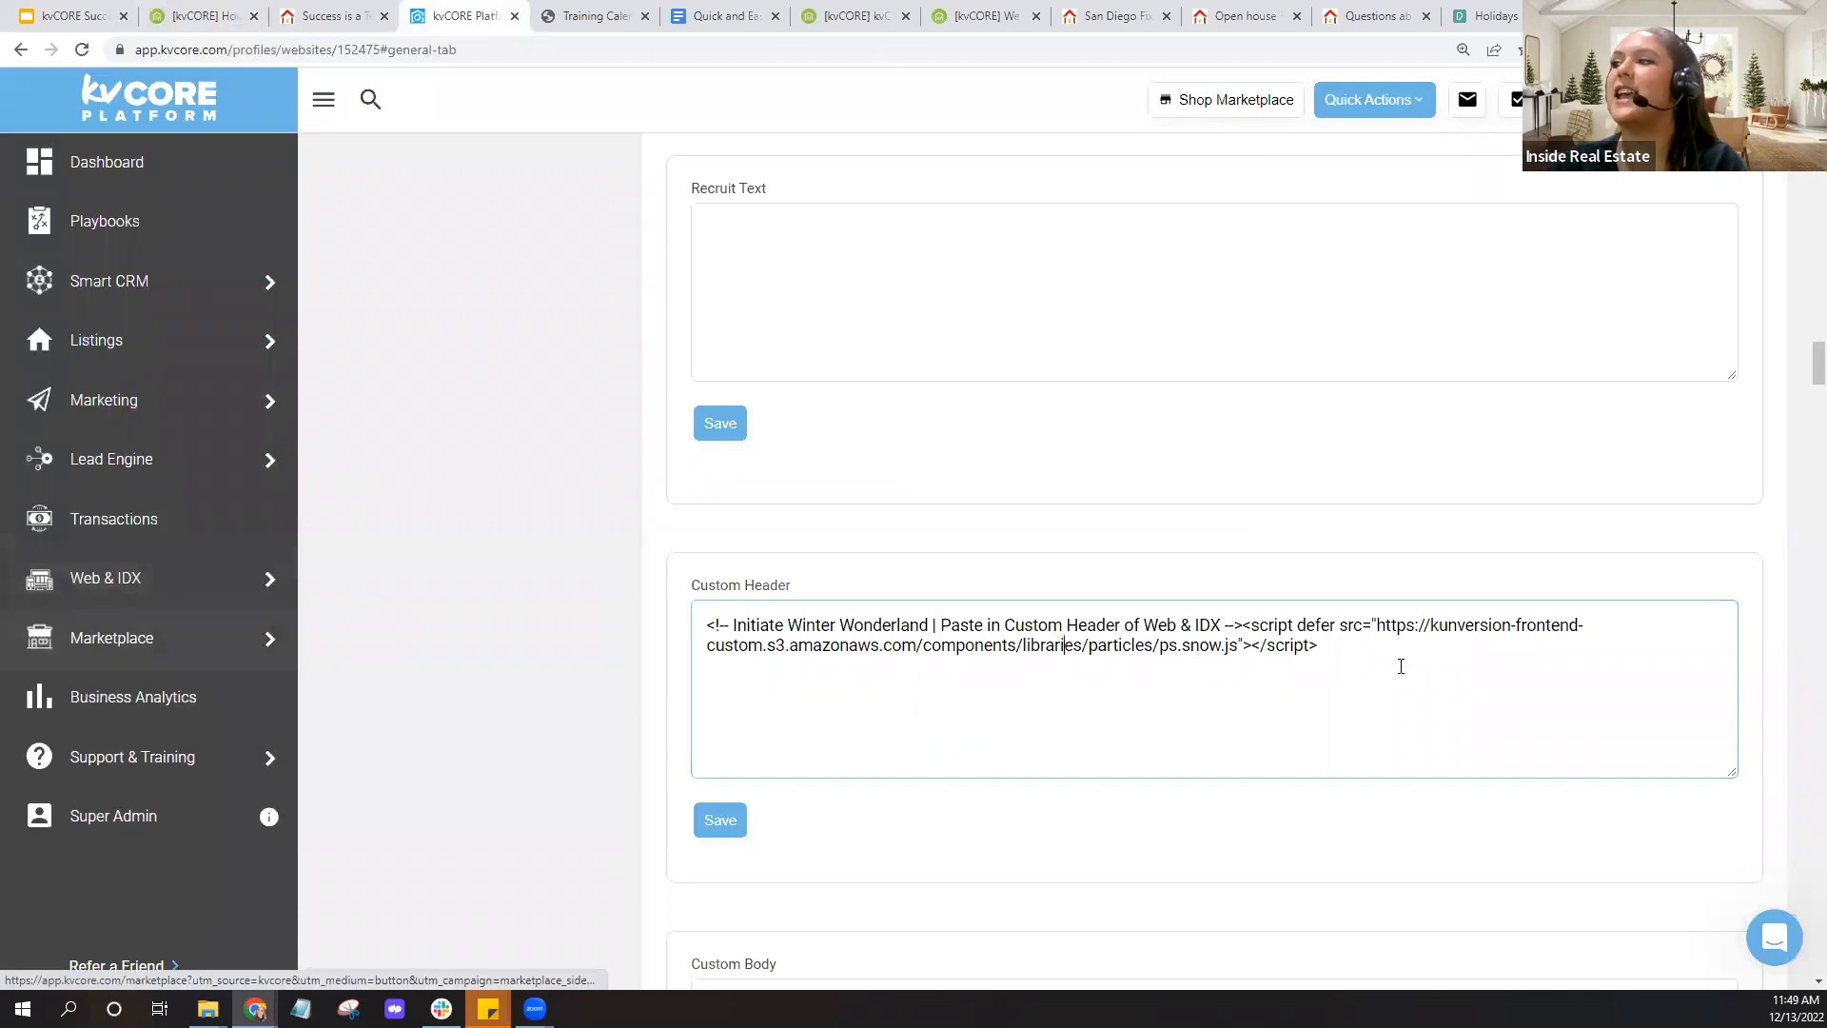
pyautogui.moveTo(1399, 660); pyautogui.dragTo(652, 618)
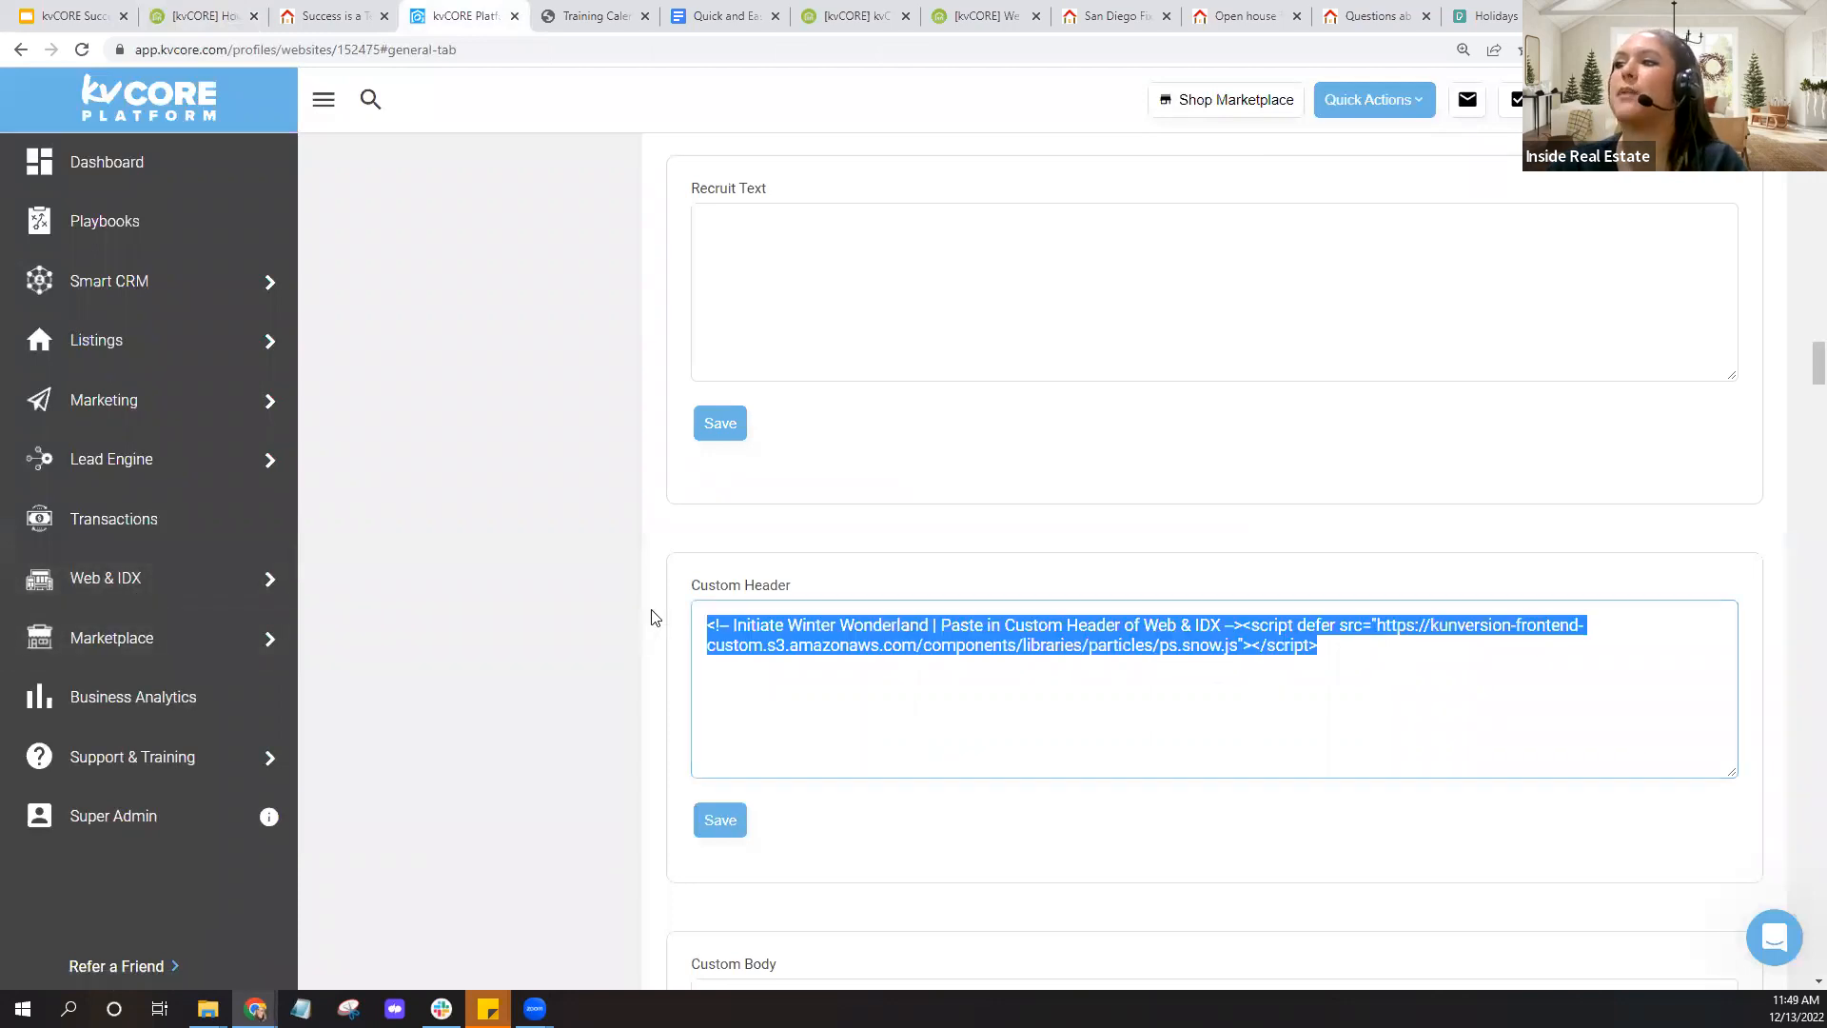
pyautogui.rightClick(800, 697)
pyautogui.click(641, 701)
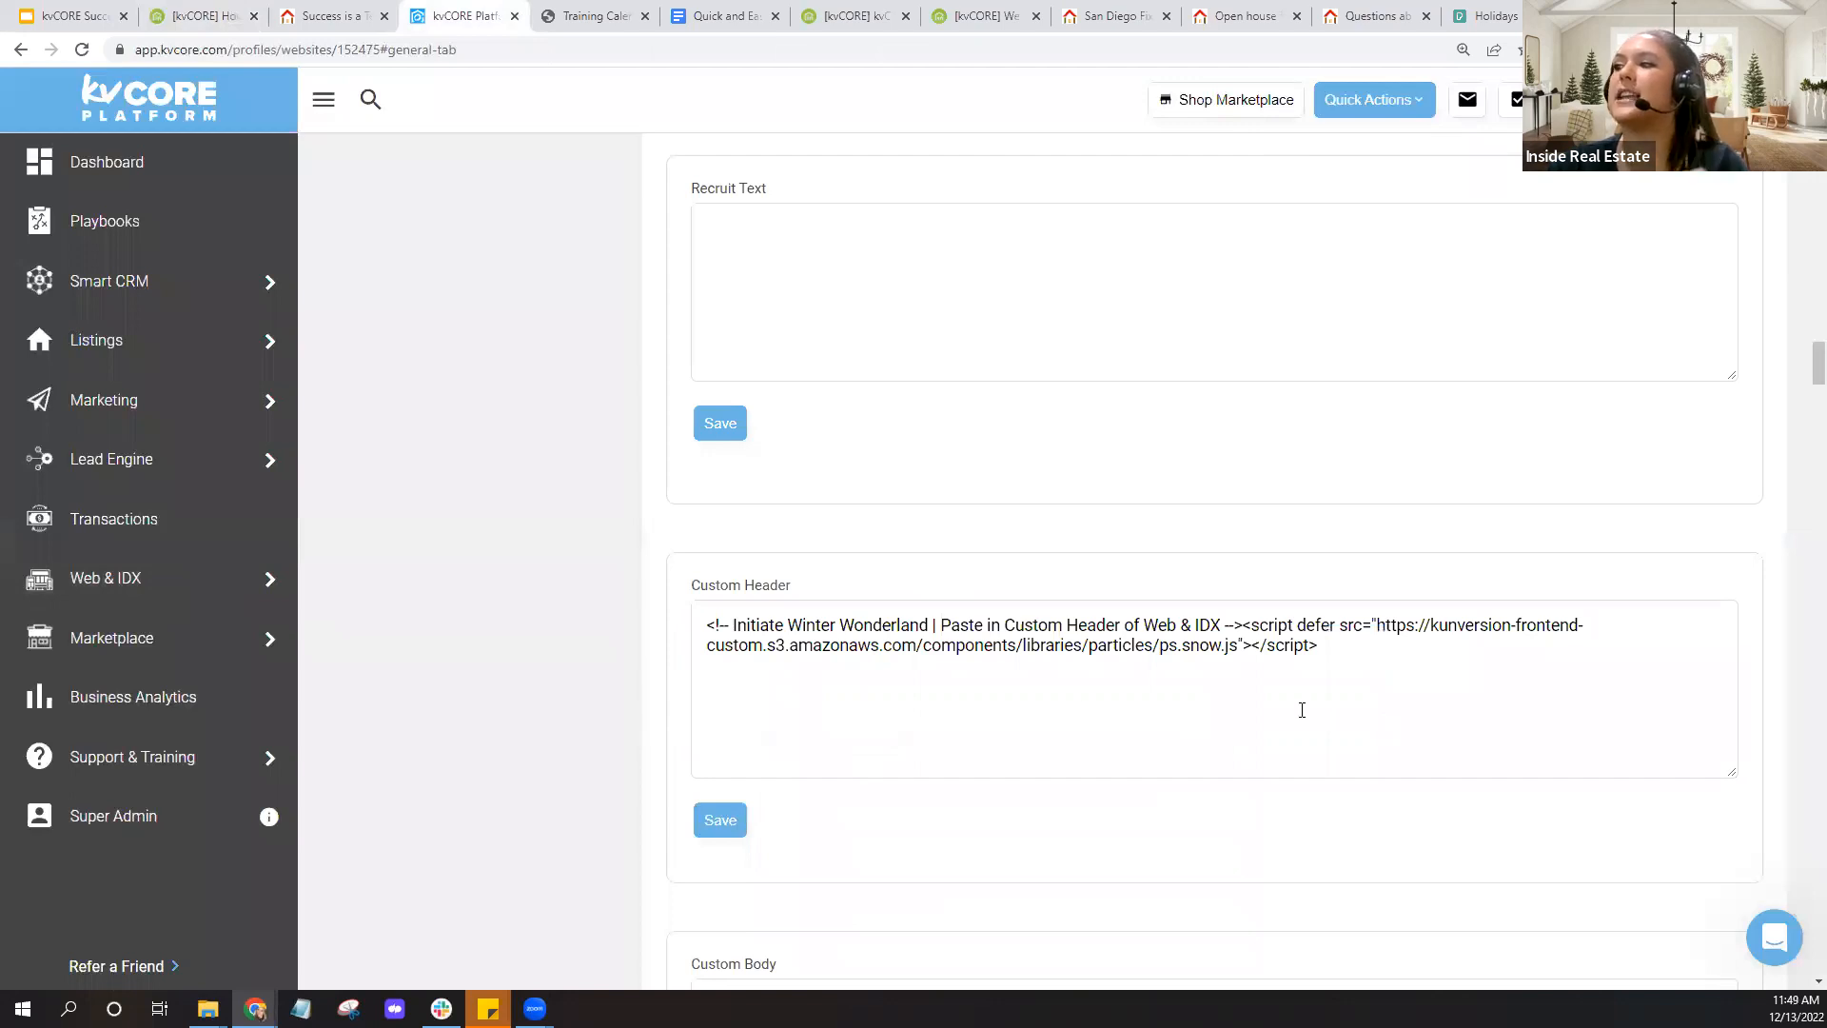
pyautogui.moveTo(1340, 664); pyautogui.dragTo(745, 630)
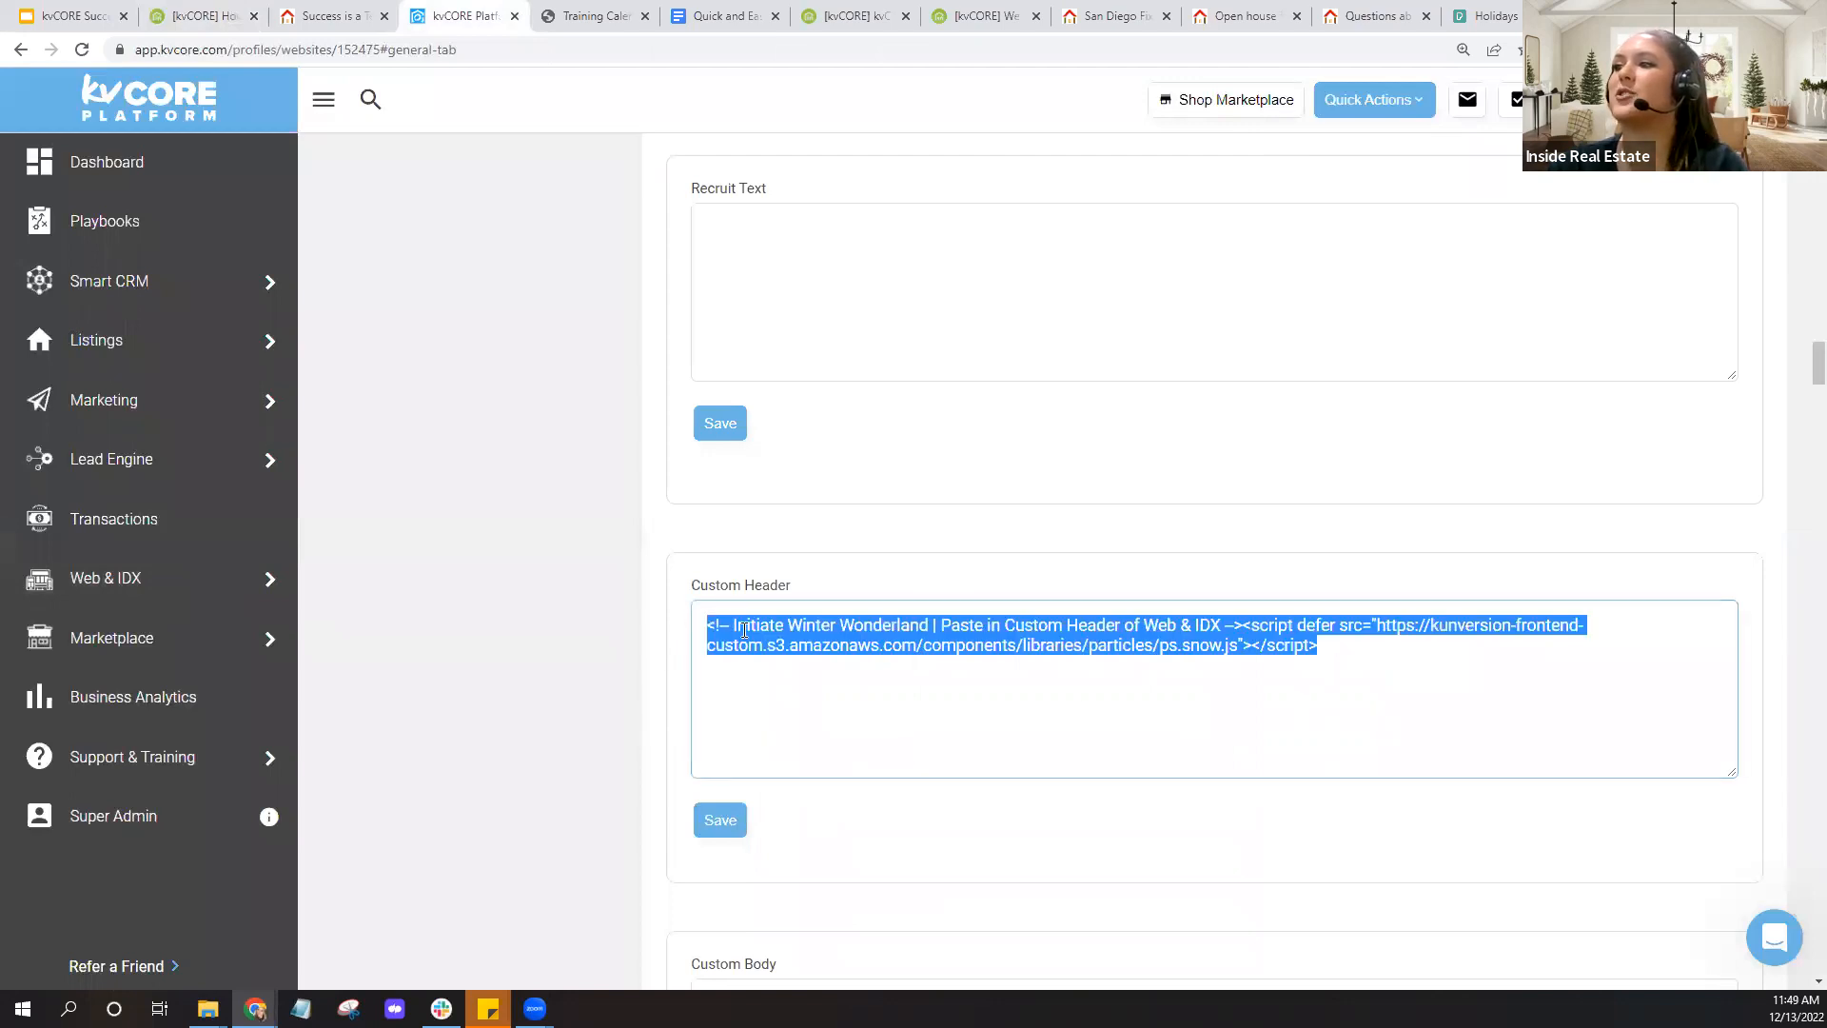
pyautogui.rightClick(745, 632)
pyautogui.click(819, 720)
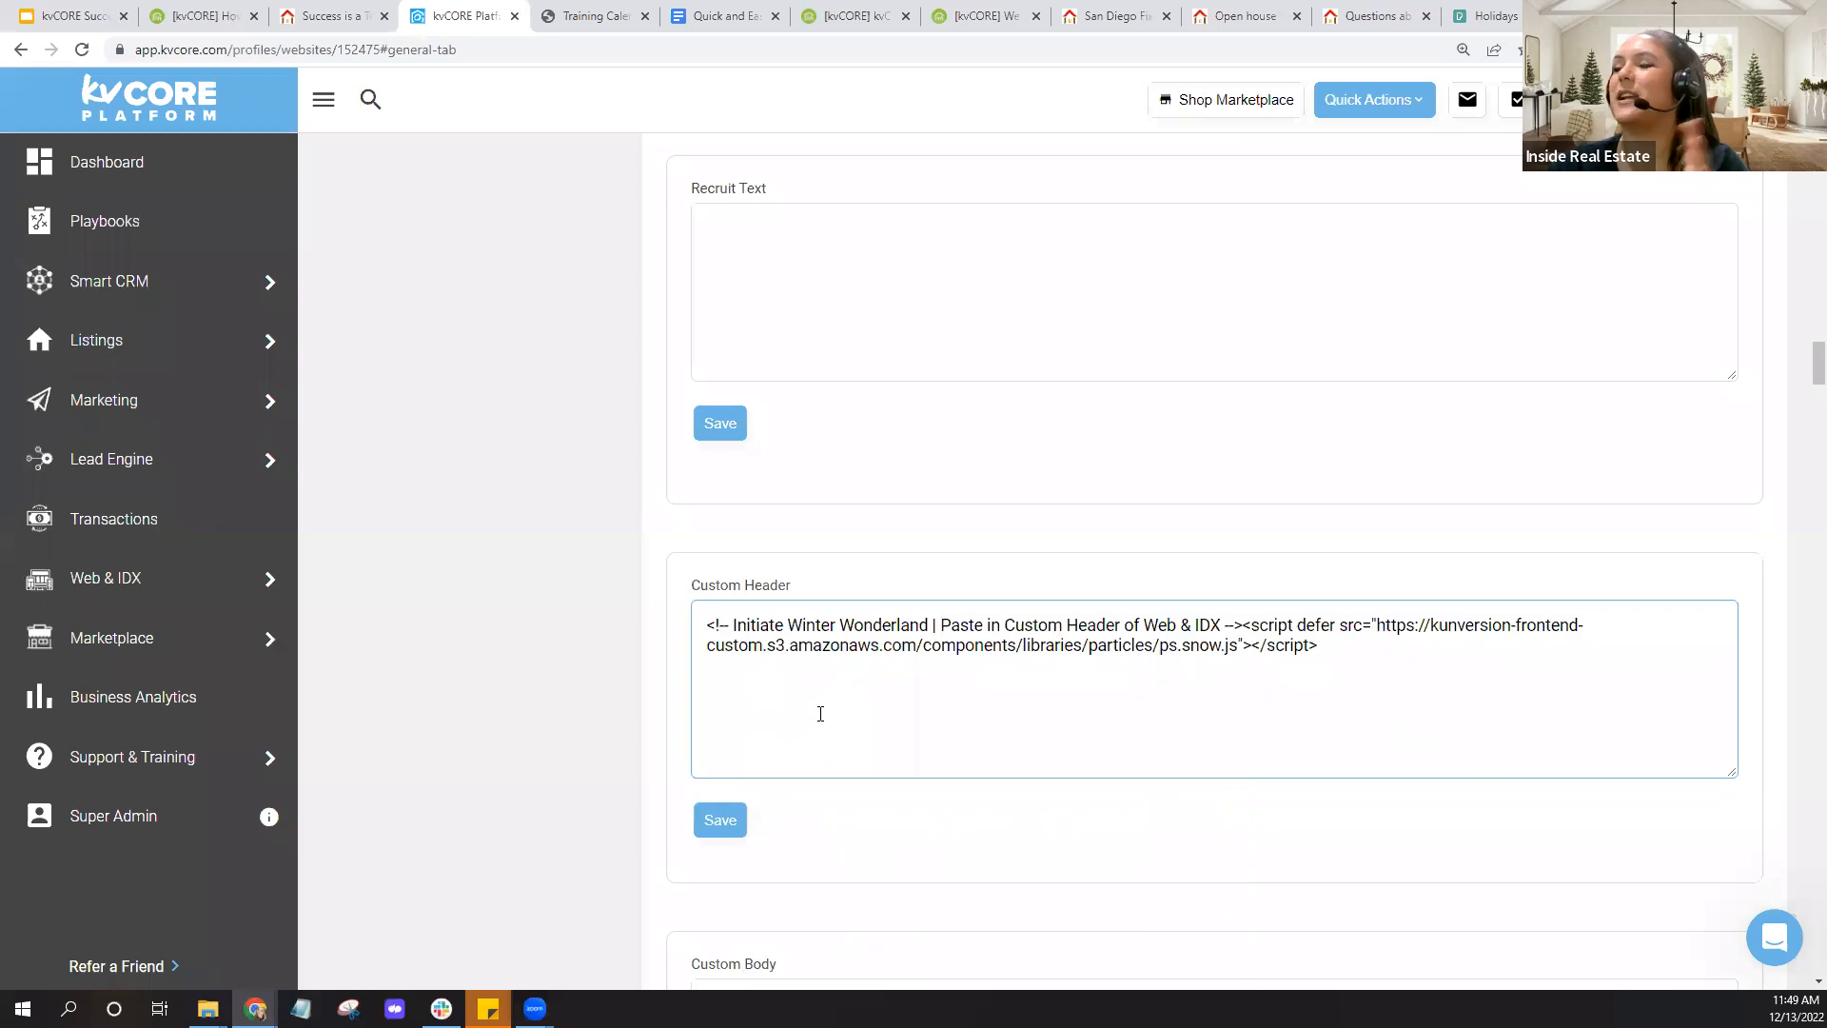
pyautogui.click(731, 833)
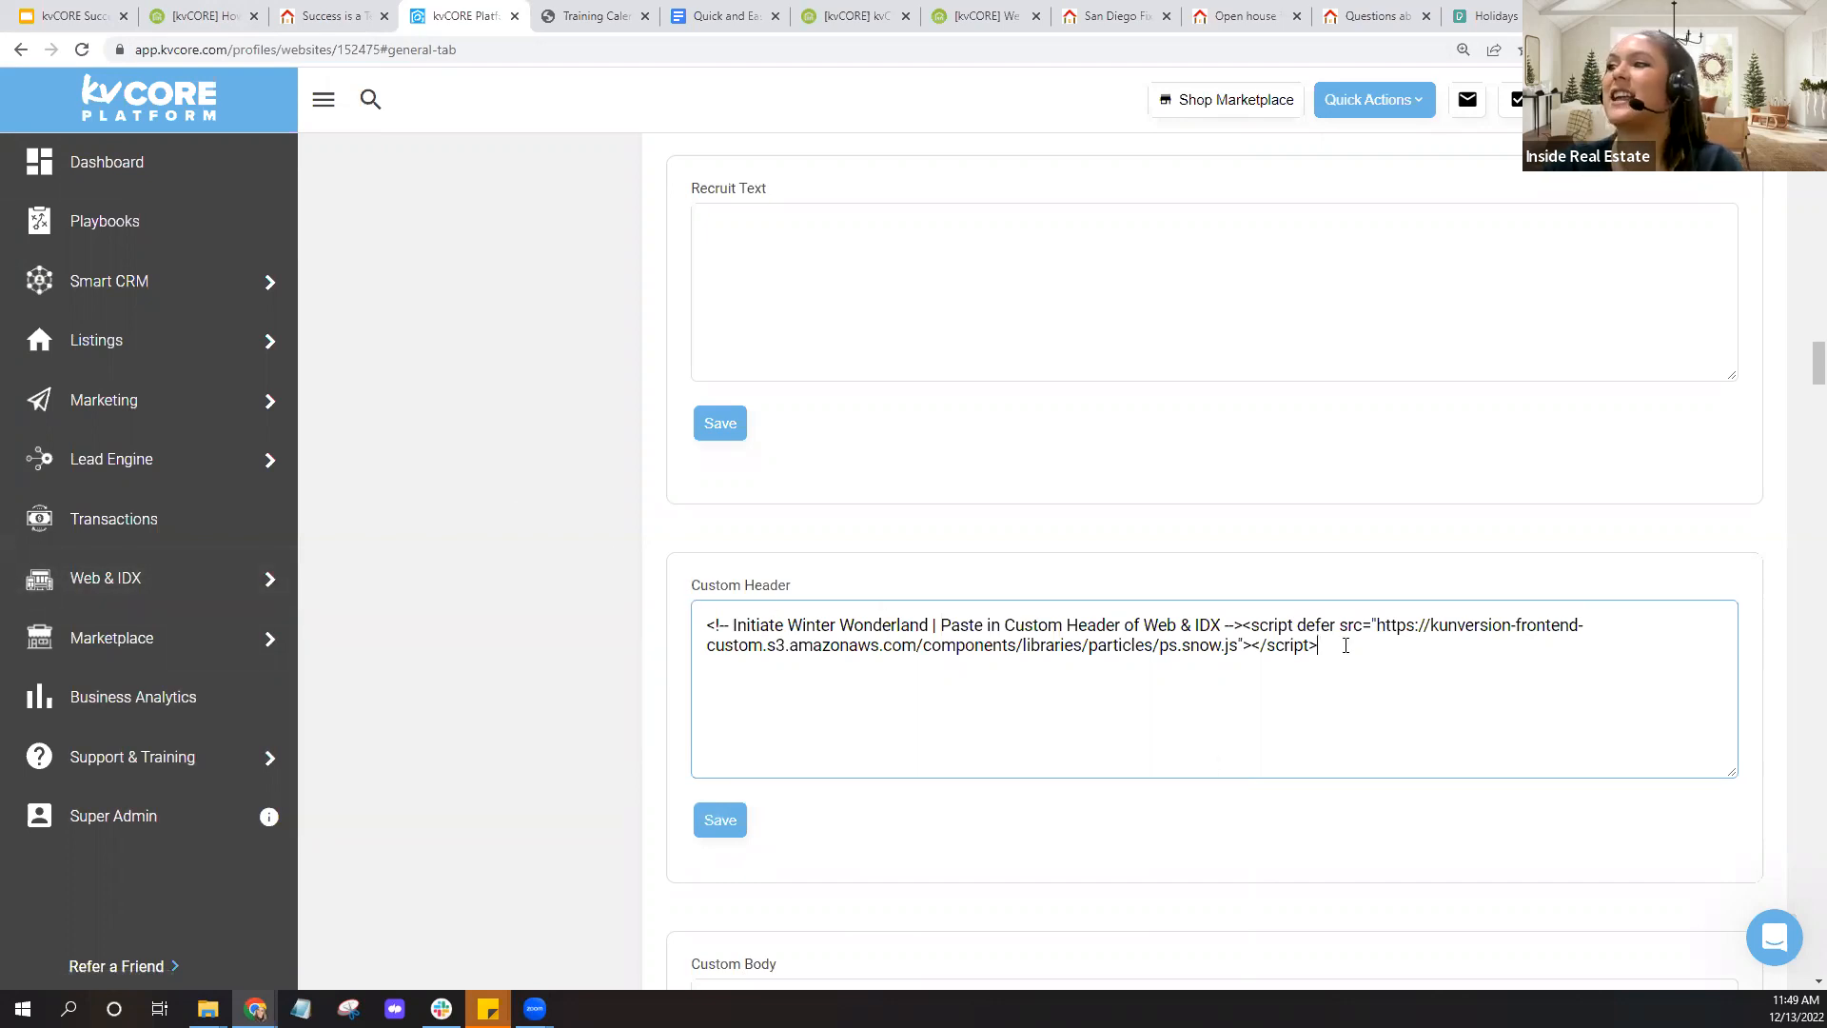
pyautogui.moveTo(1335, 642); pyautogui.dragTo(698, 604)
pyautogui.click(722, 842)
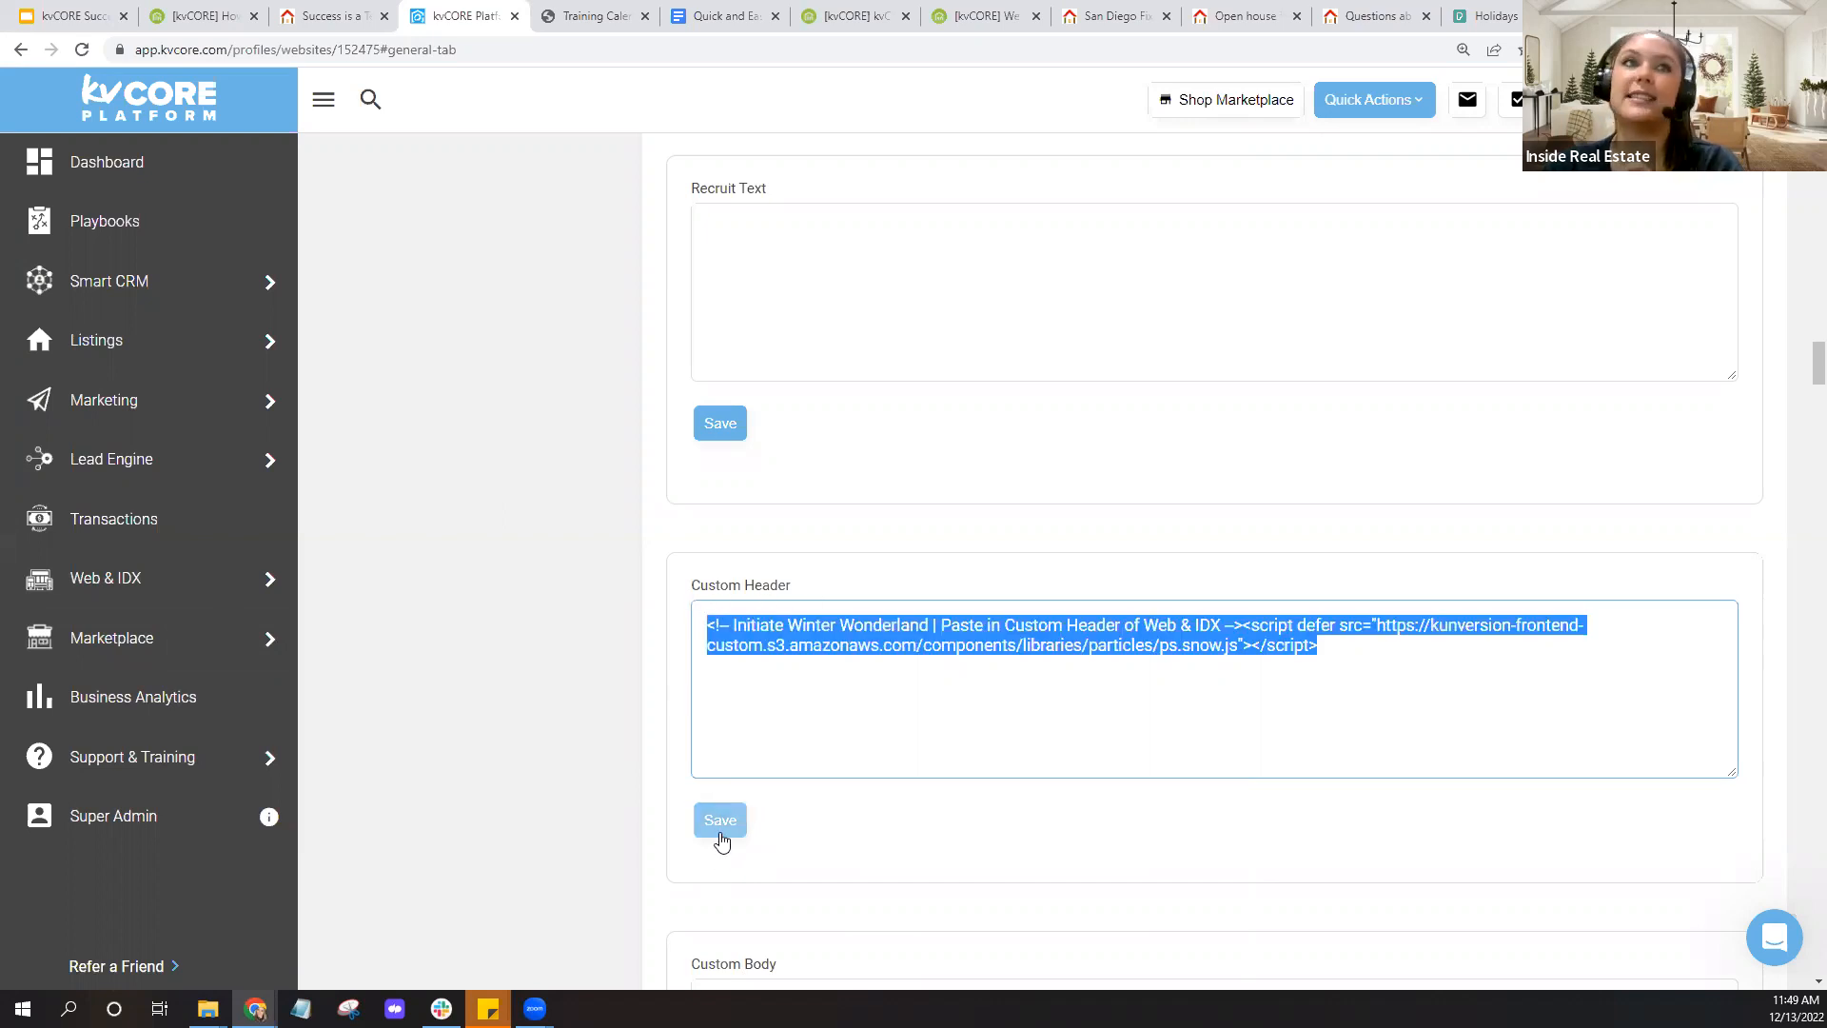
# Check the falling snow effect on the website homepage and the San Diego Fixer Upper Listings landing page
pyautogui.click(331, 16)
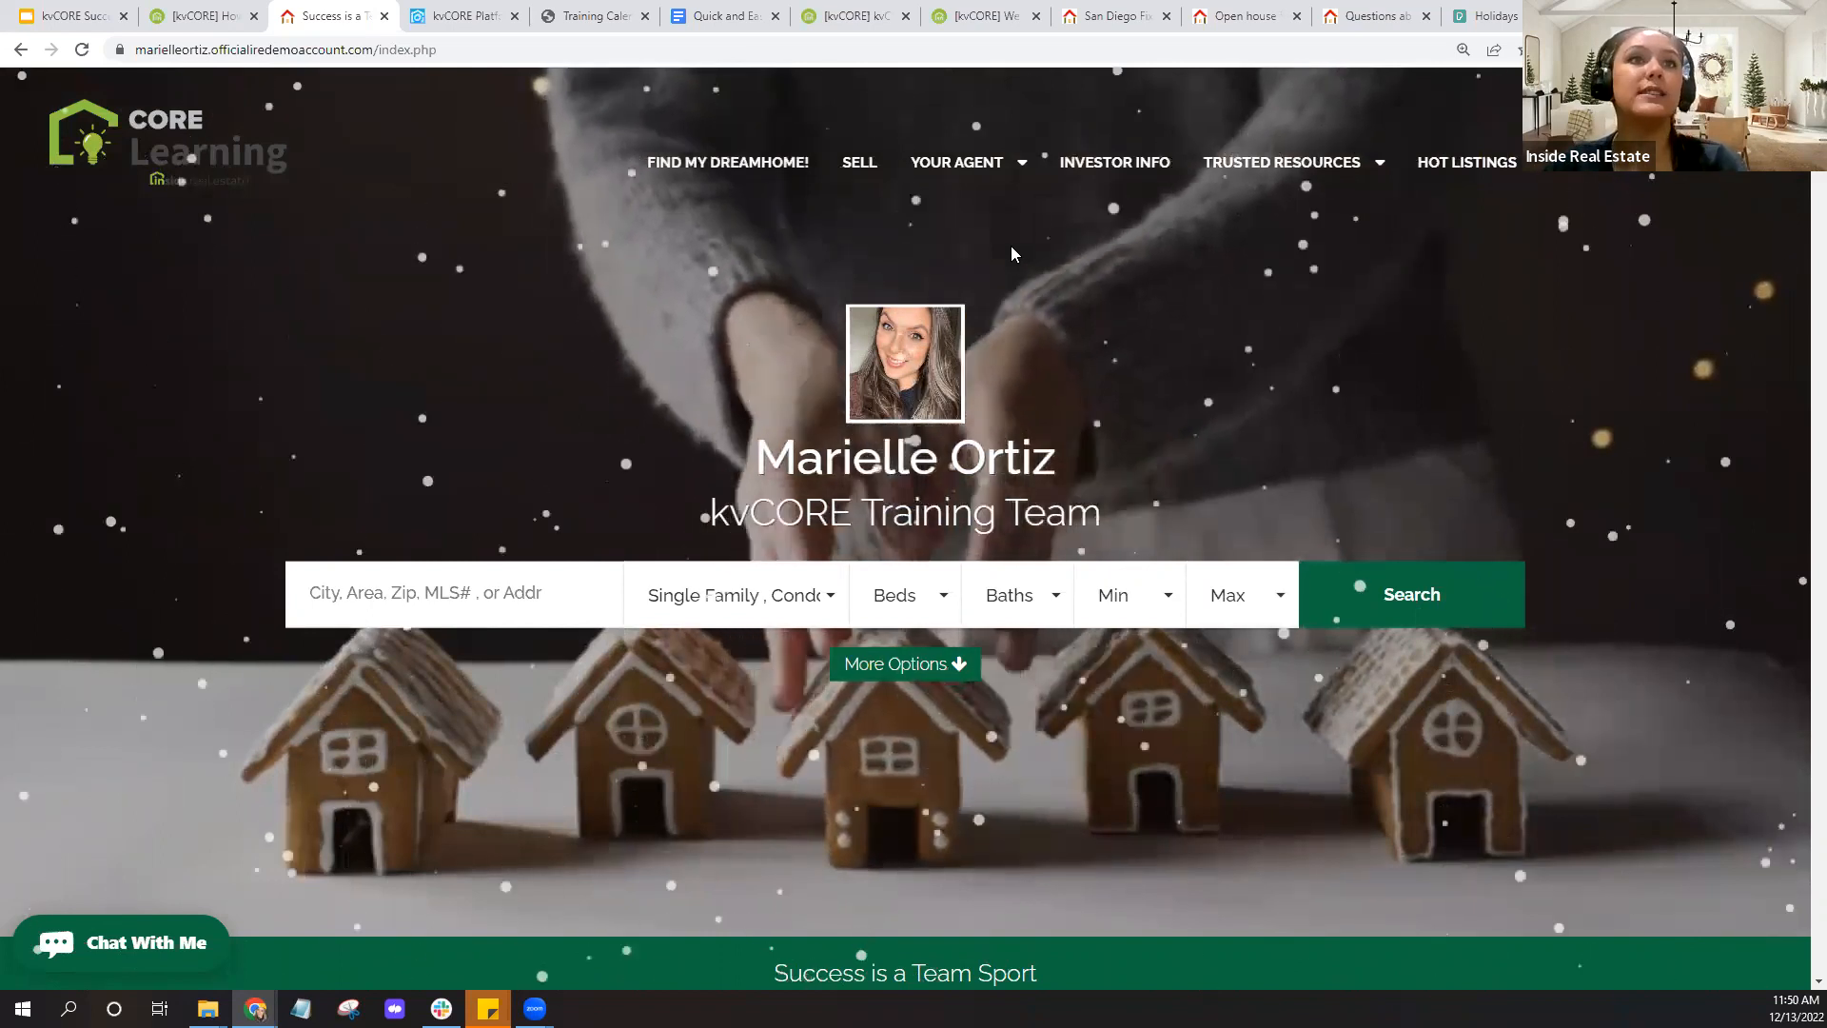
pyautogui.click(1111, 20)
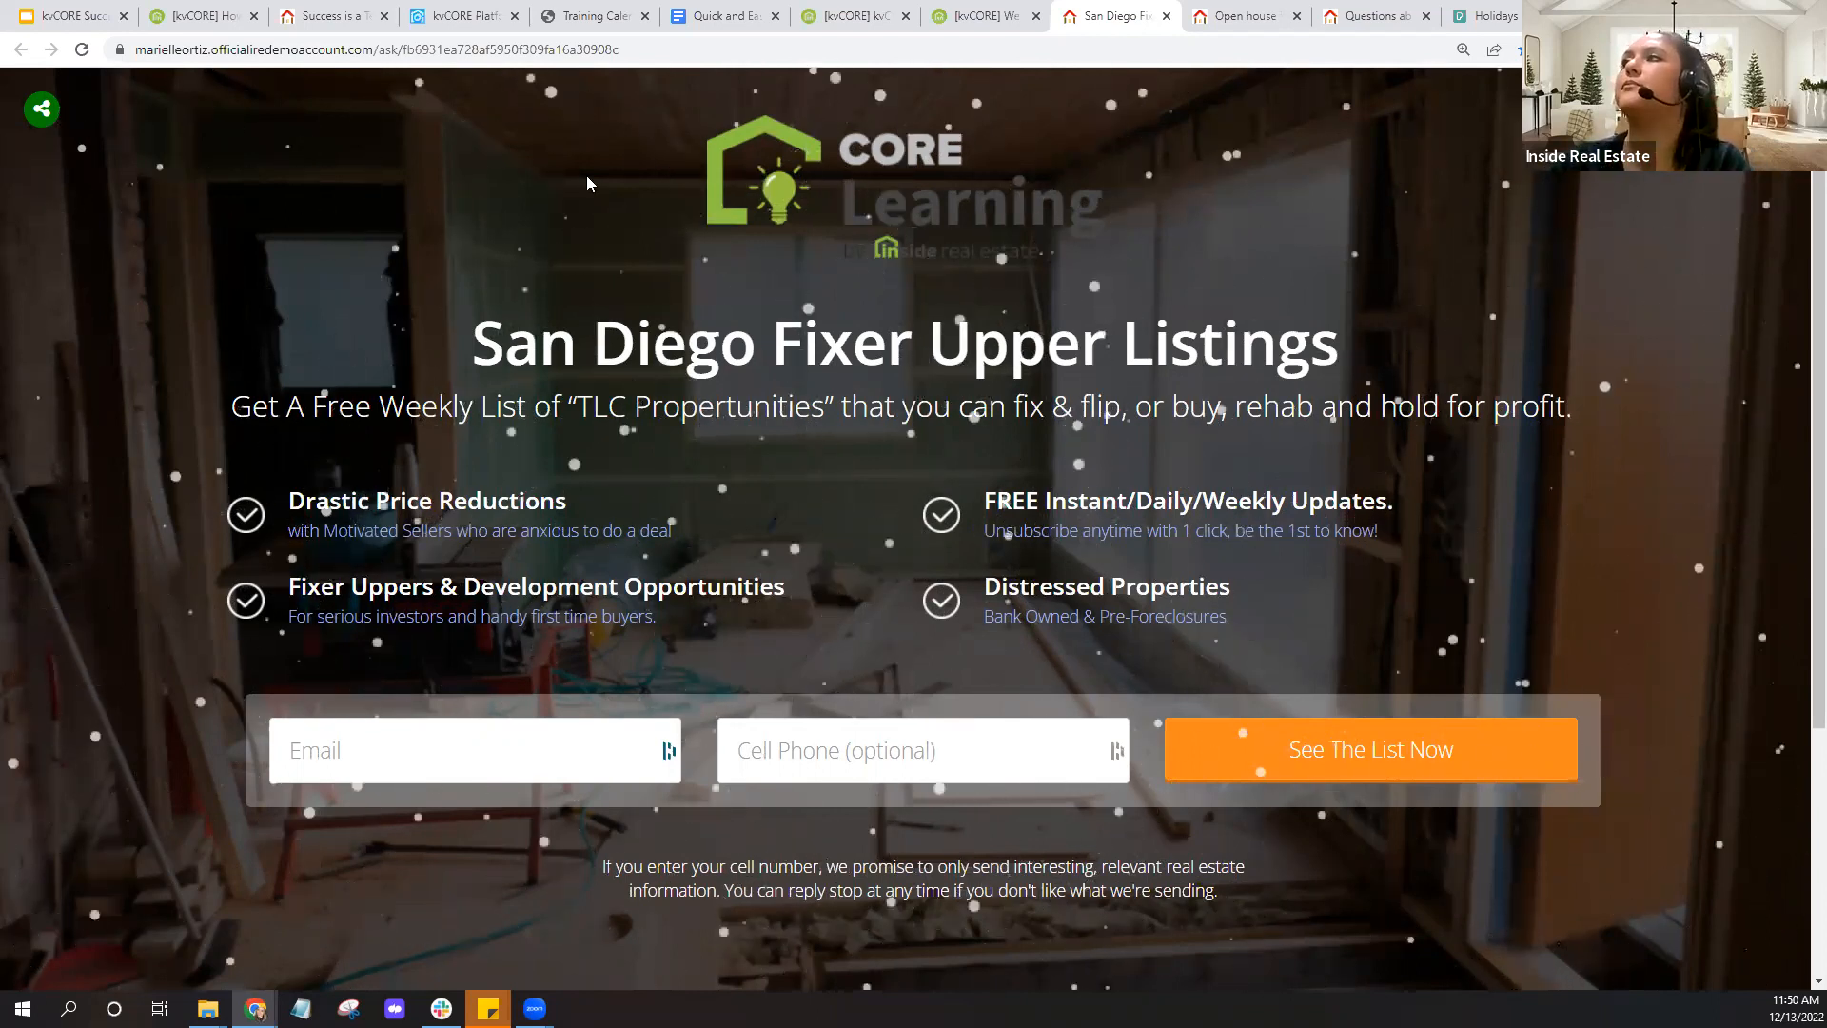
# Read the "How to Add a Holiday Background Video" section of the falling snow help article
pyautogui.click(195, 16)
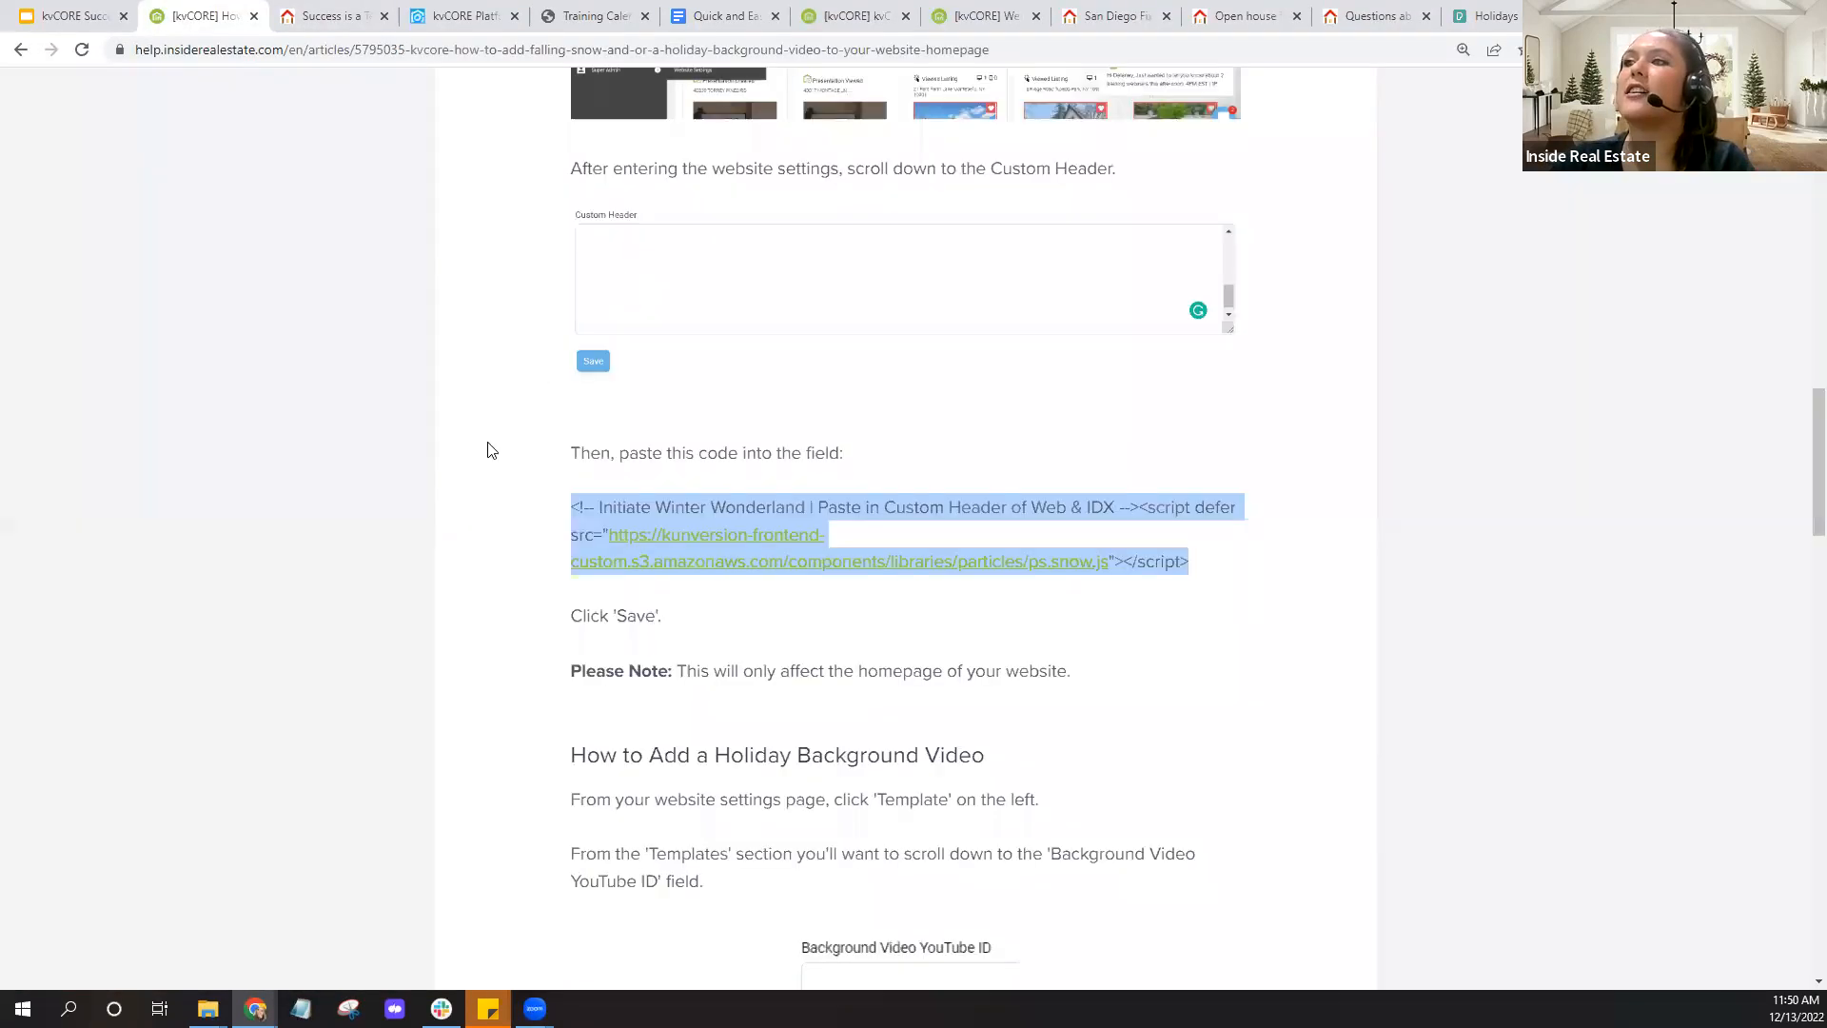
pyautogui.click(487, 450)
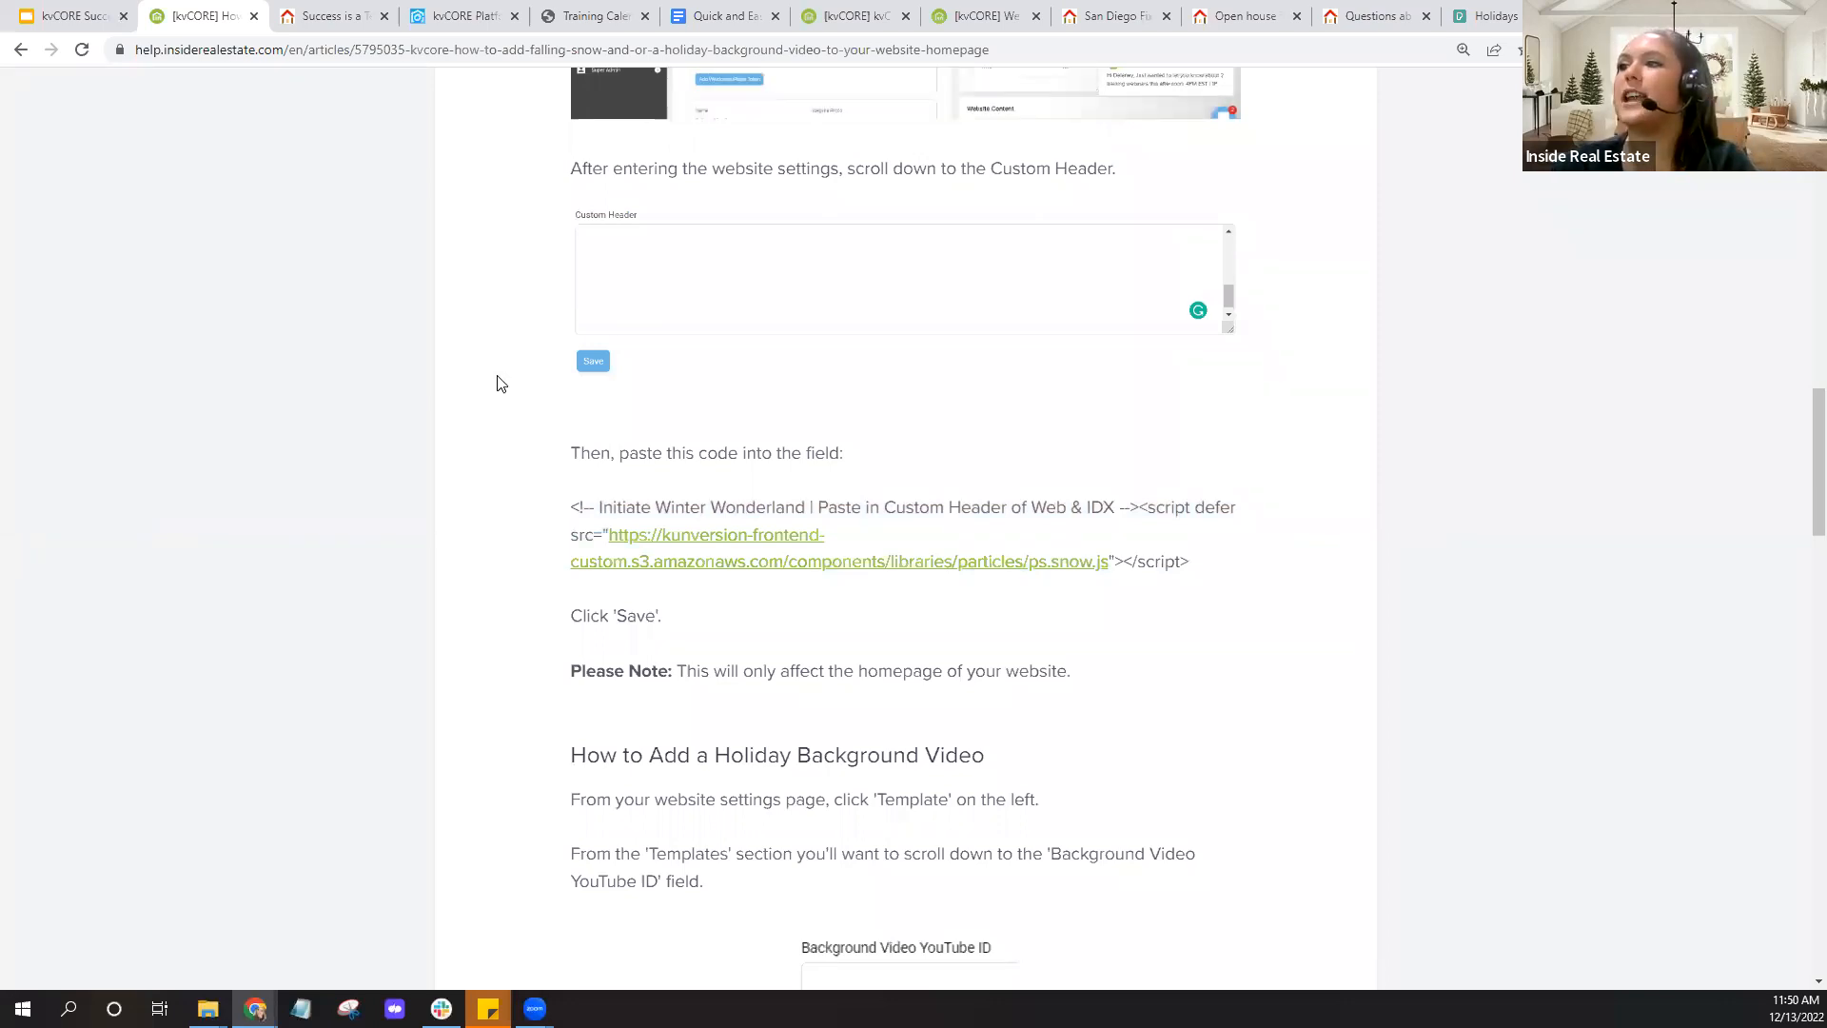
pyautogui.scroll(-2, 501, 382)
pyautogui.scroll(-4, 502, 383)
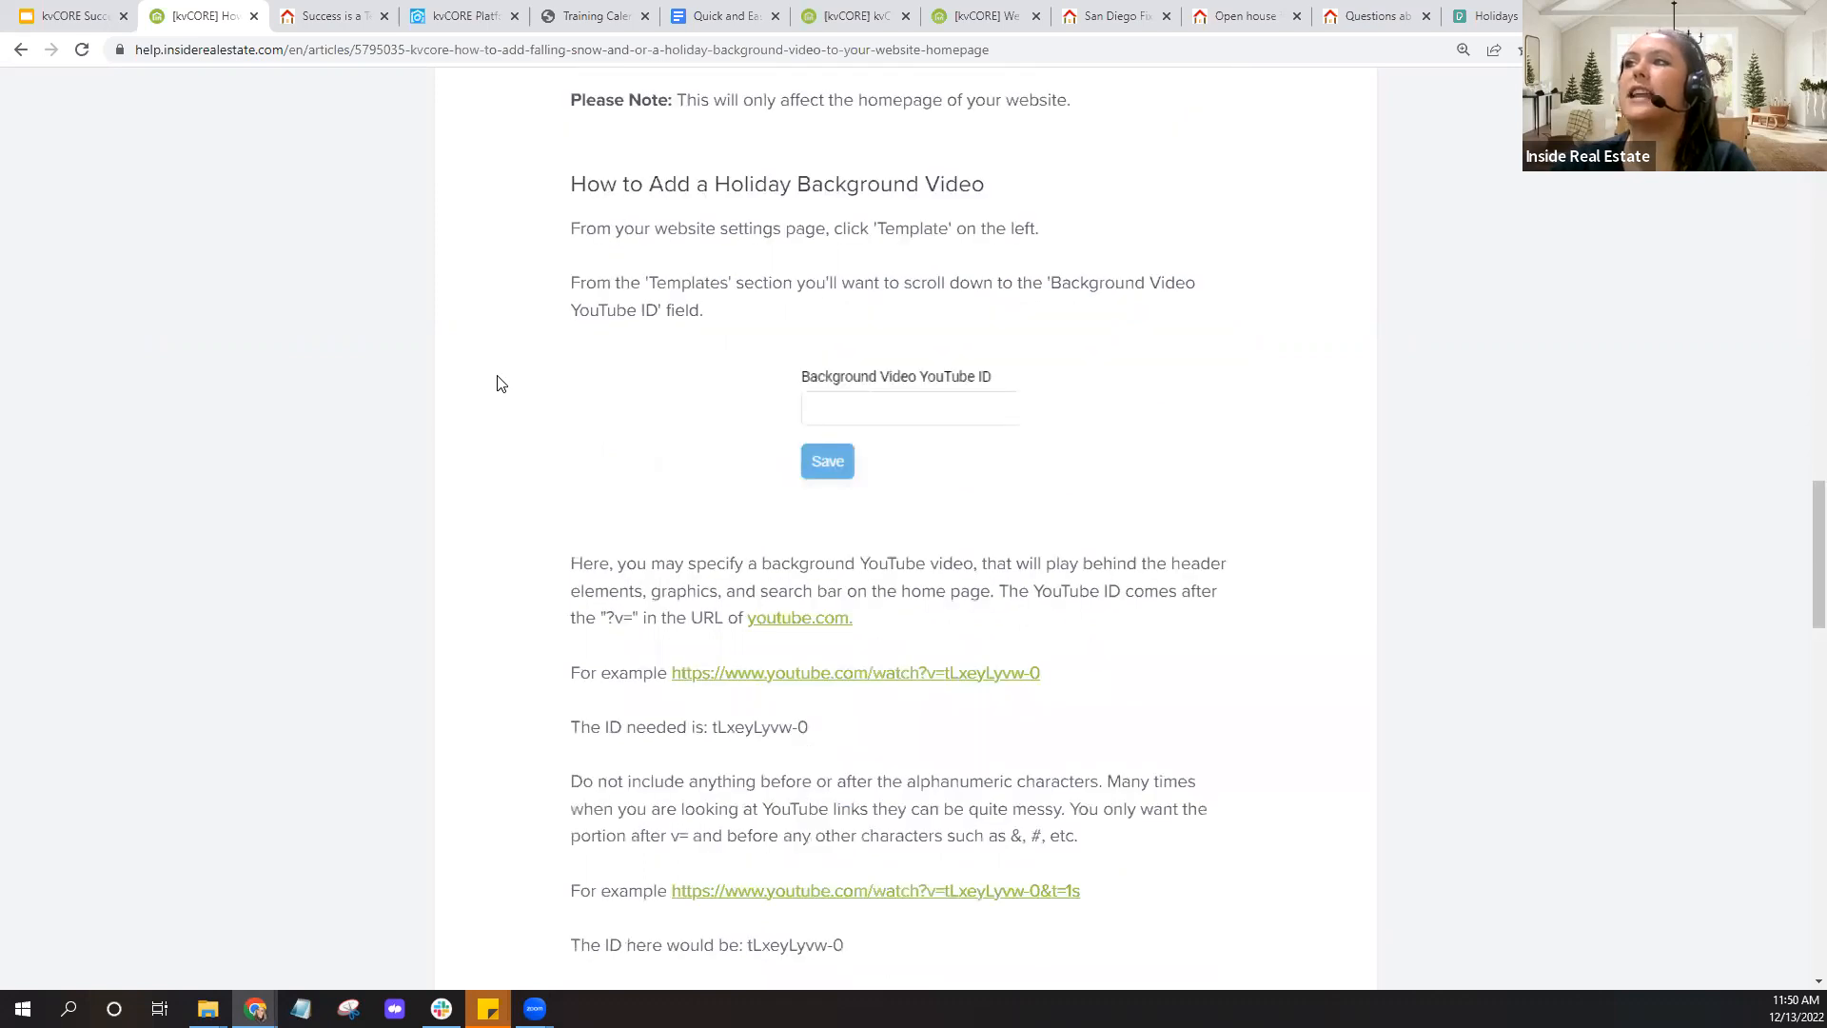
pyautogui.scroll(-1, 502, 383)
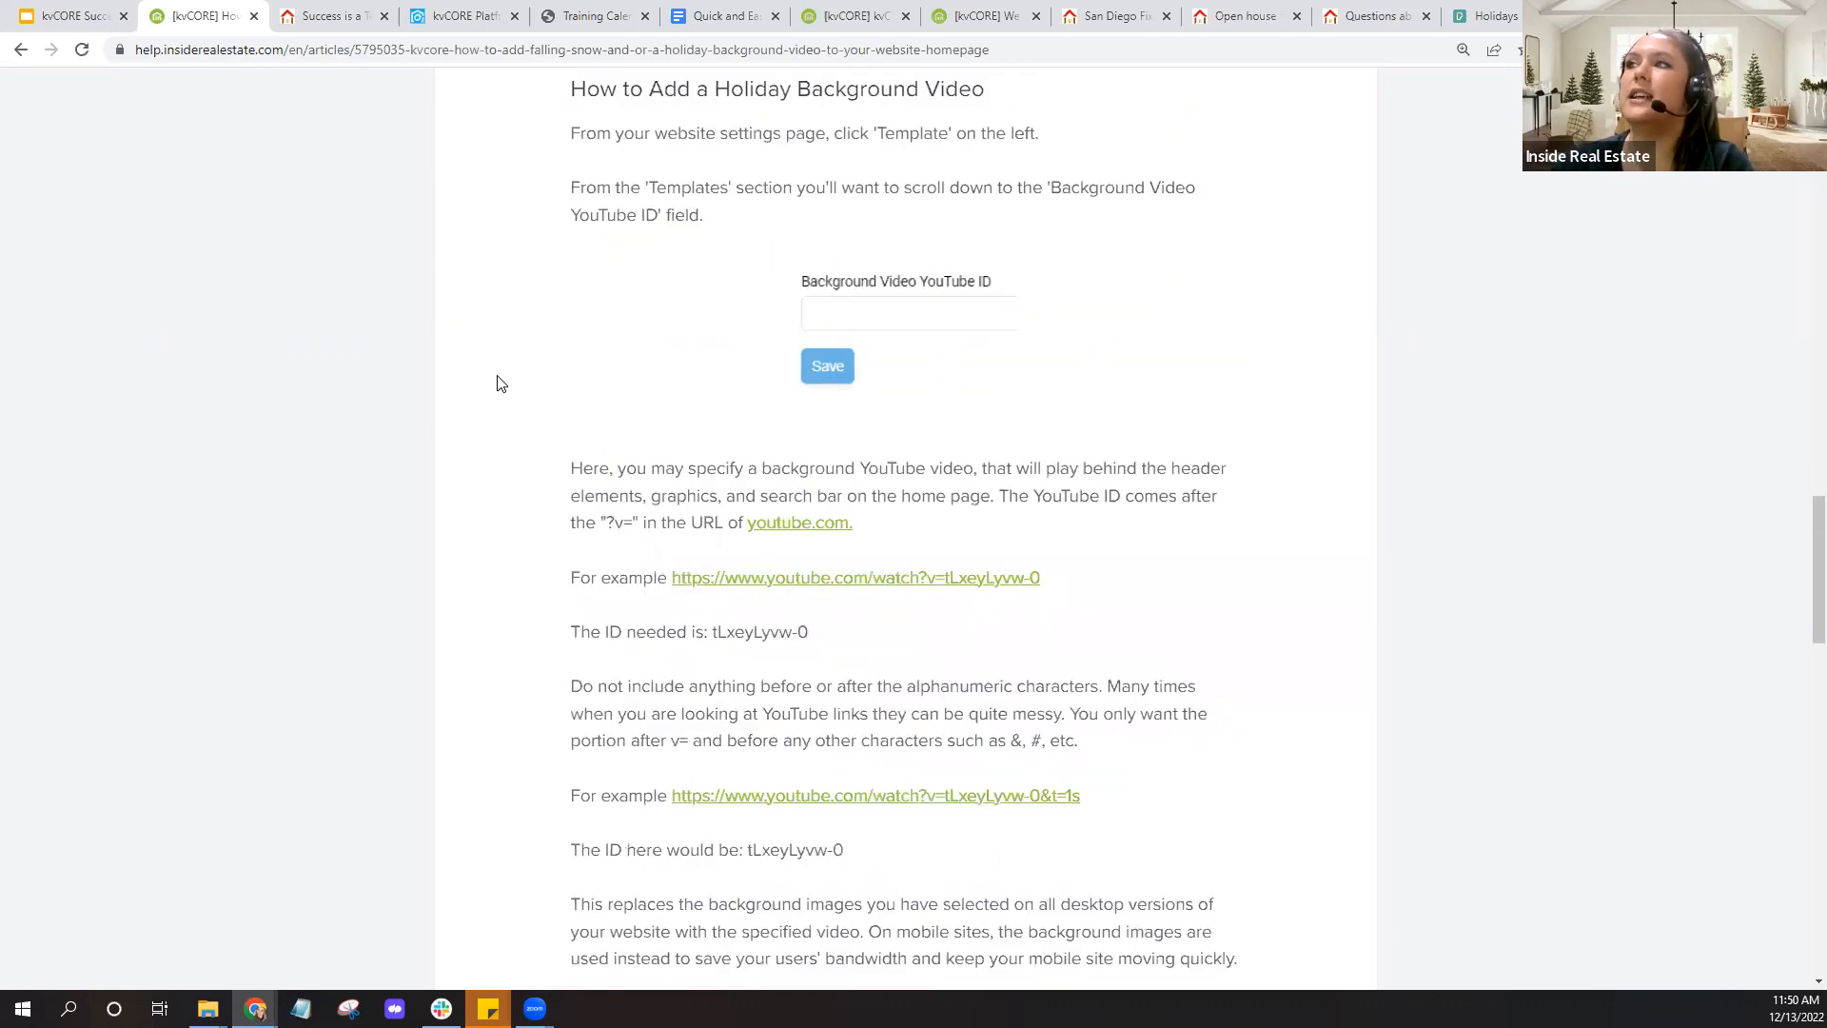
# Search the kvCORE website settings for "youtube" and examine the Background Video YouTube ID field under Template
pyautogui.click(465, 17)
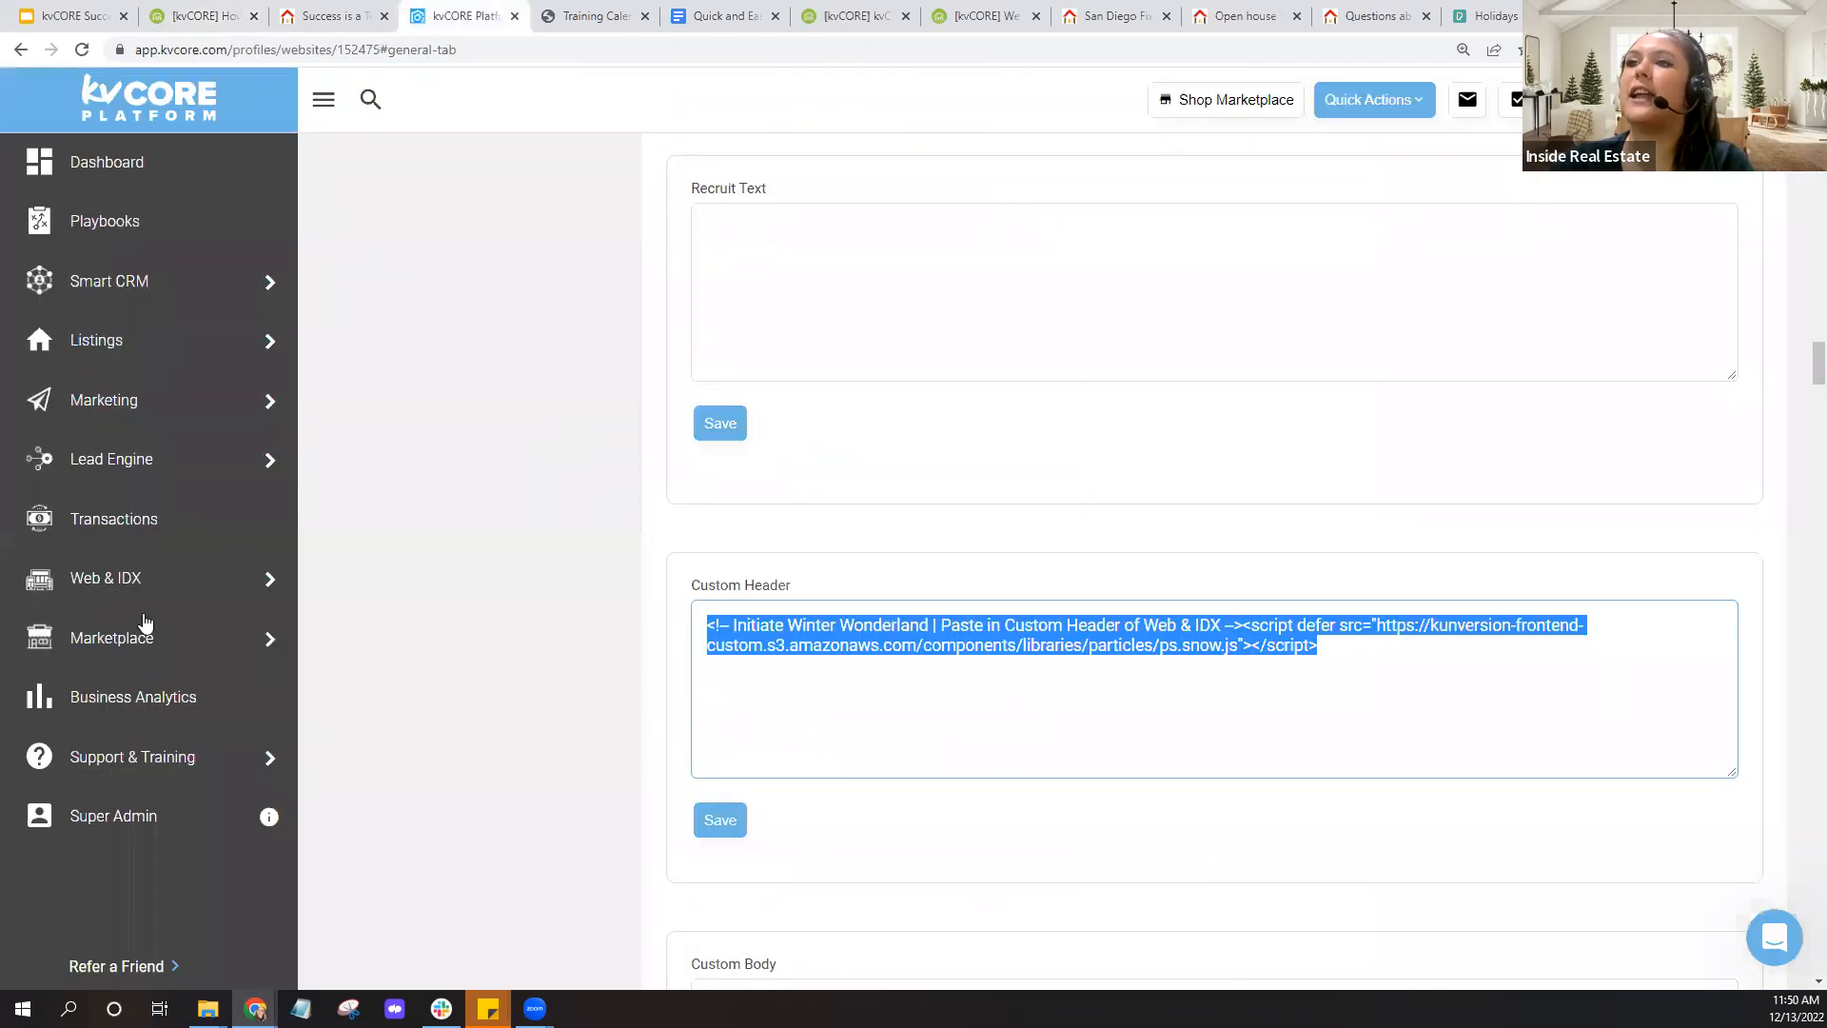
pyautogui.moveTo(133, 595)
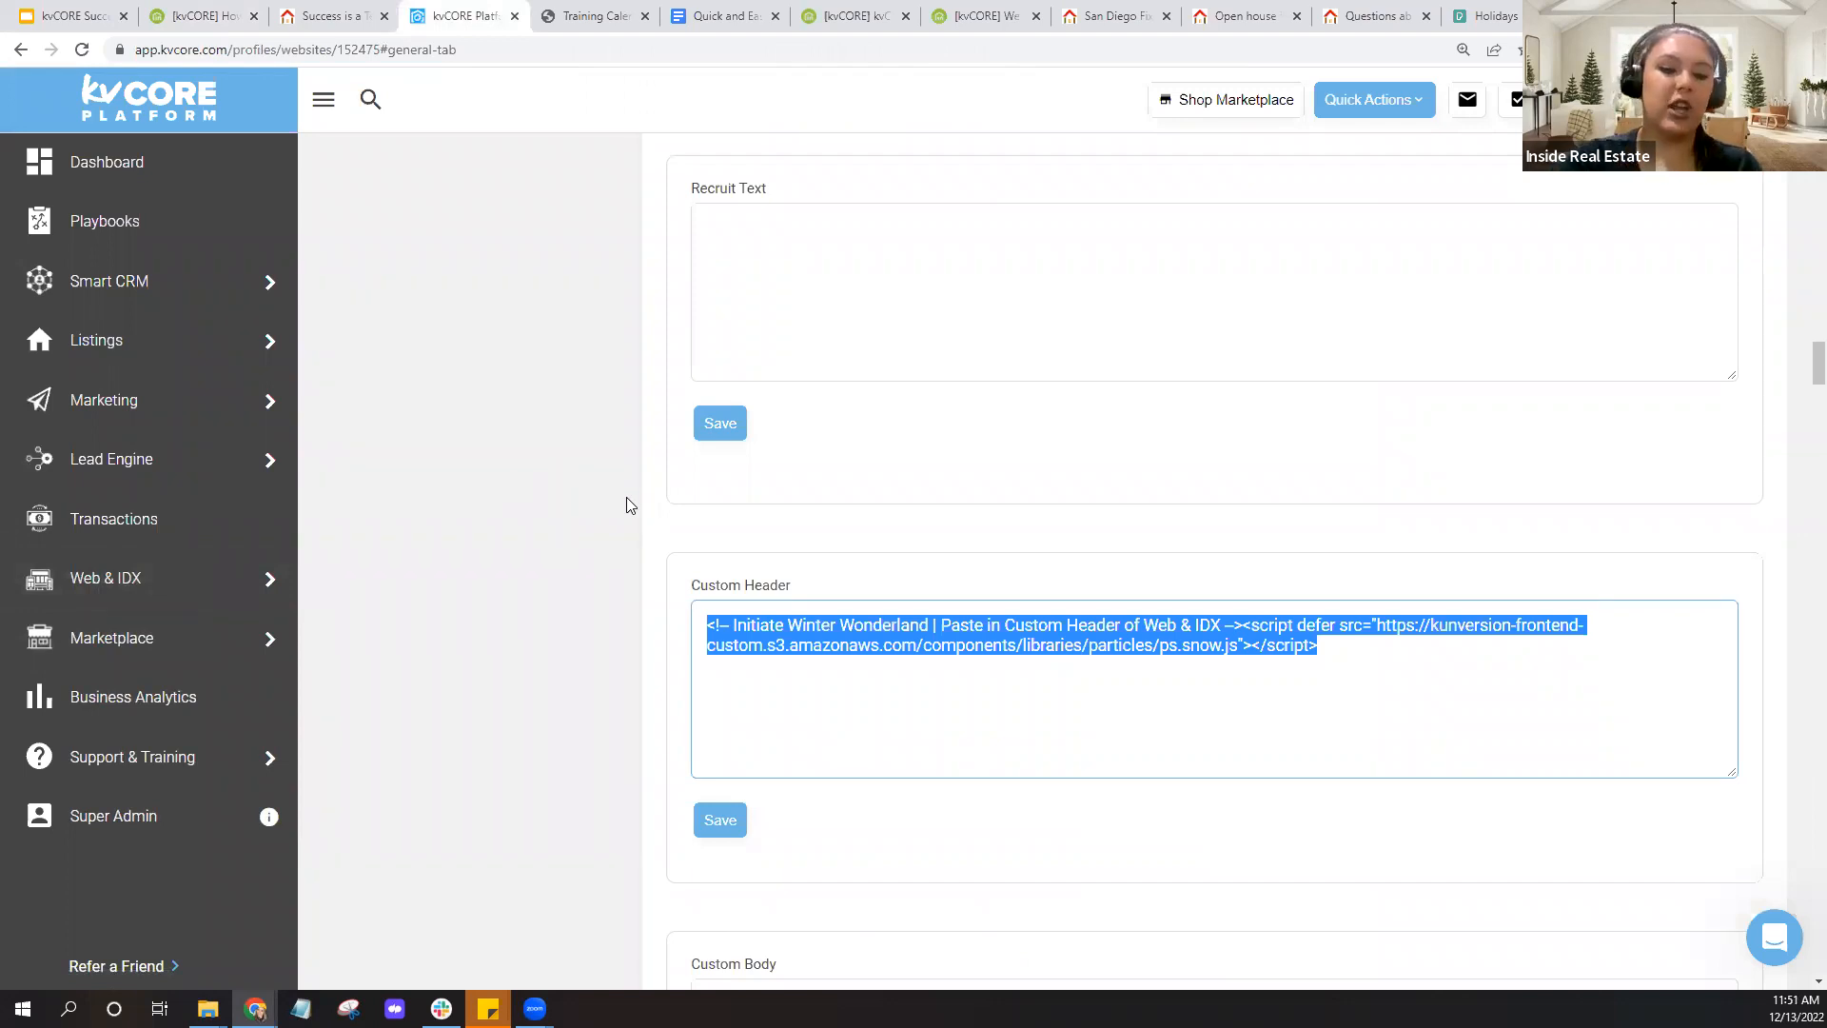
pyautogui.hotkey('ctrl', 'f')
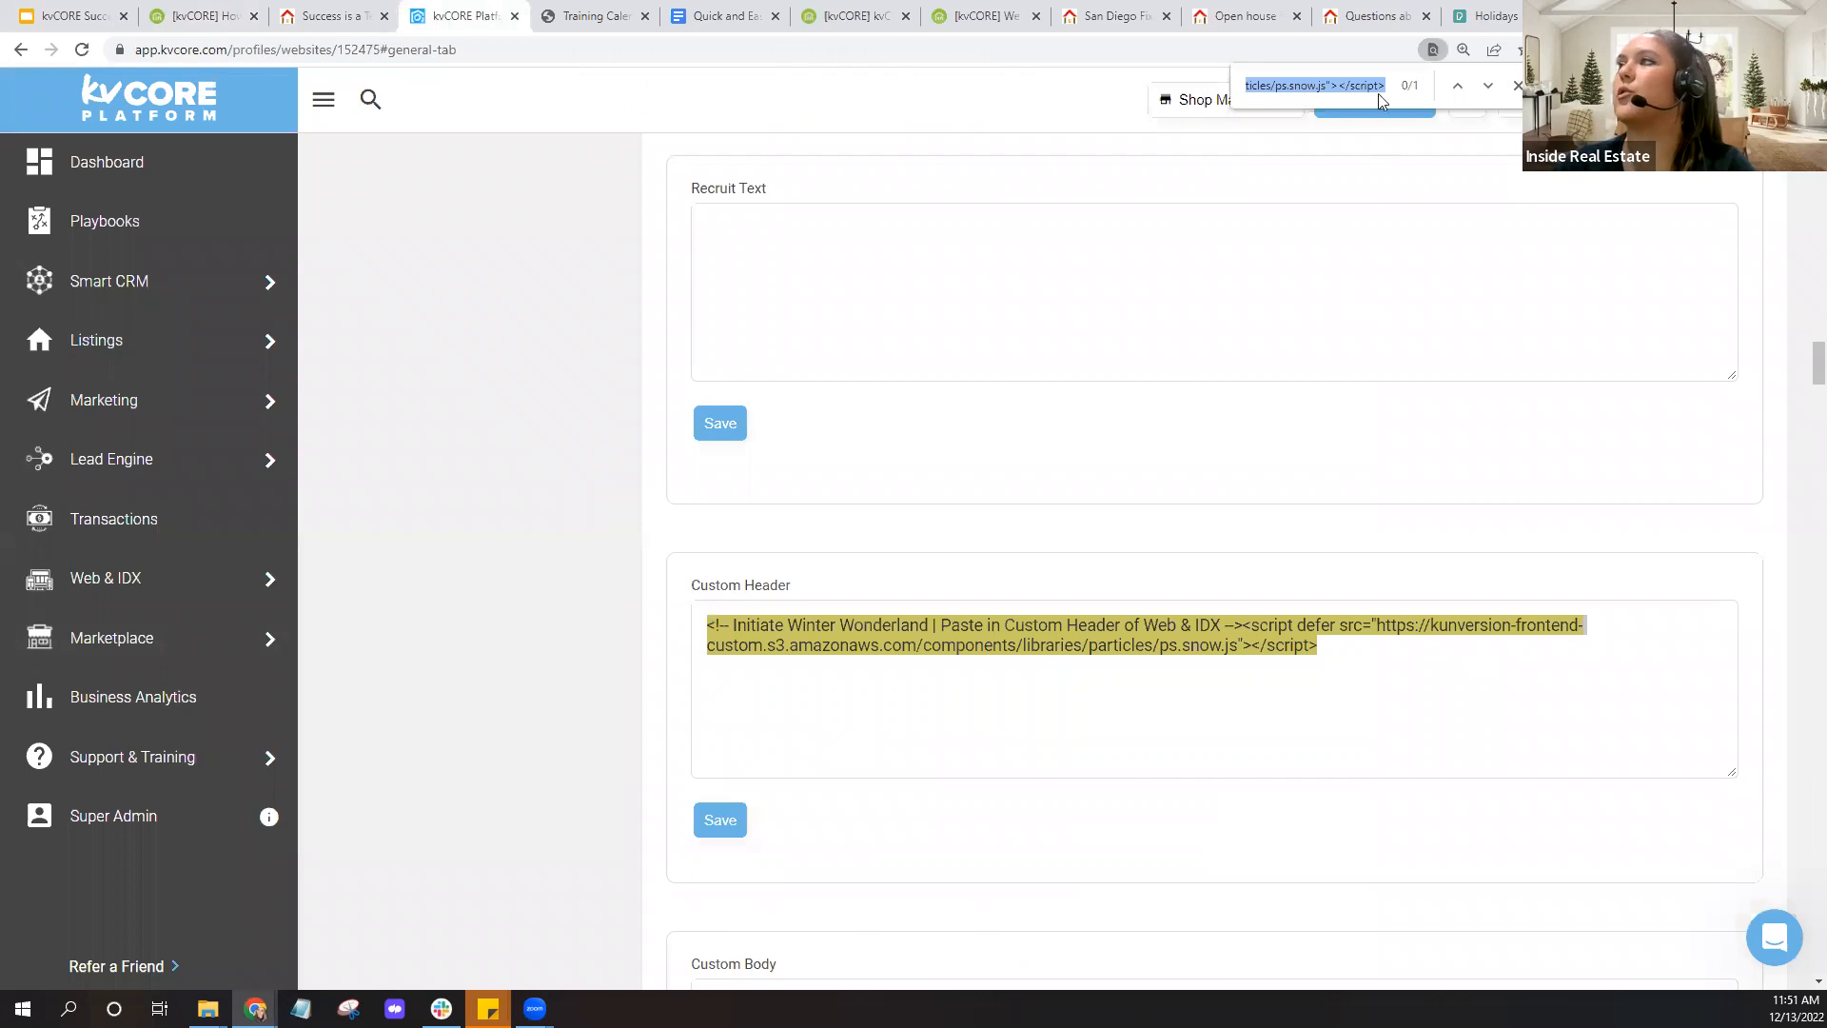
pyautogui.press('BackSpace')
pyautogui.write('youtube')
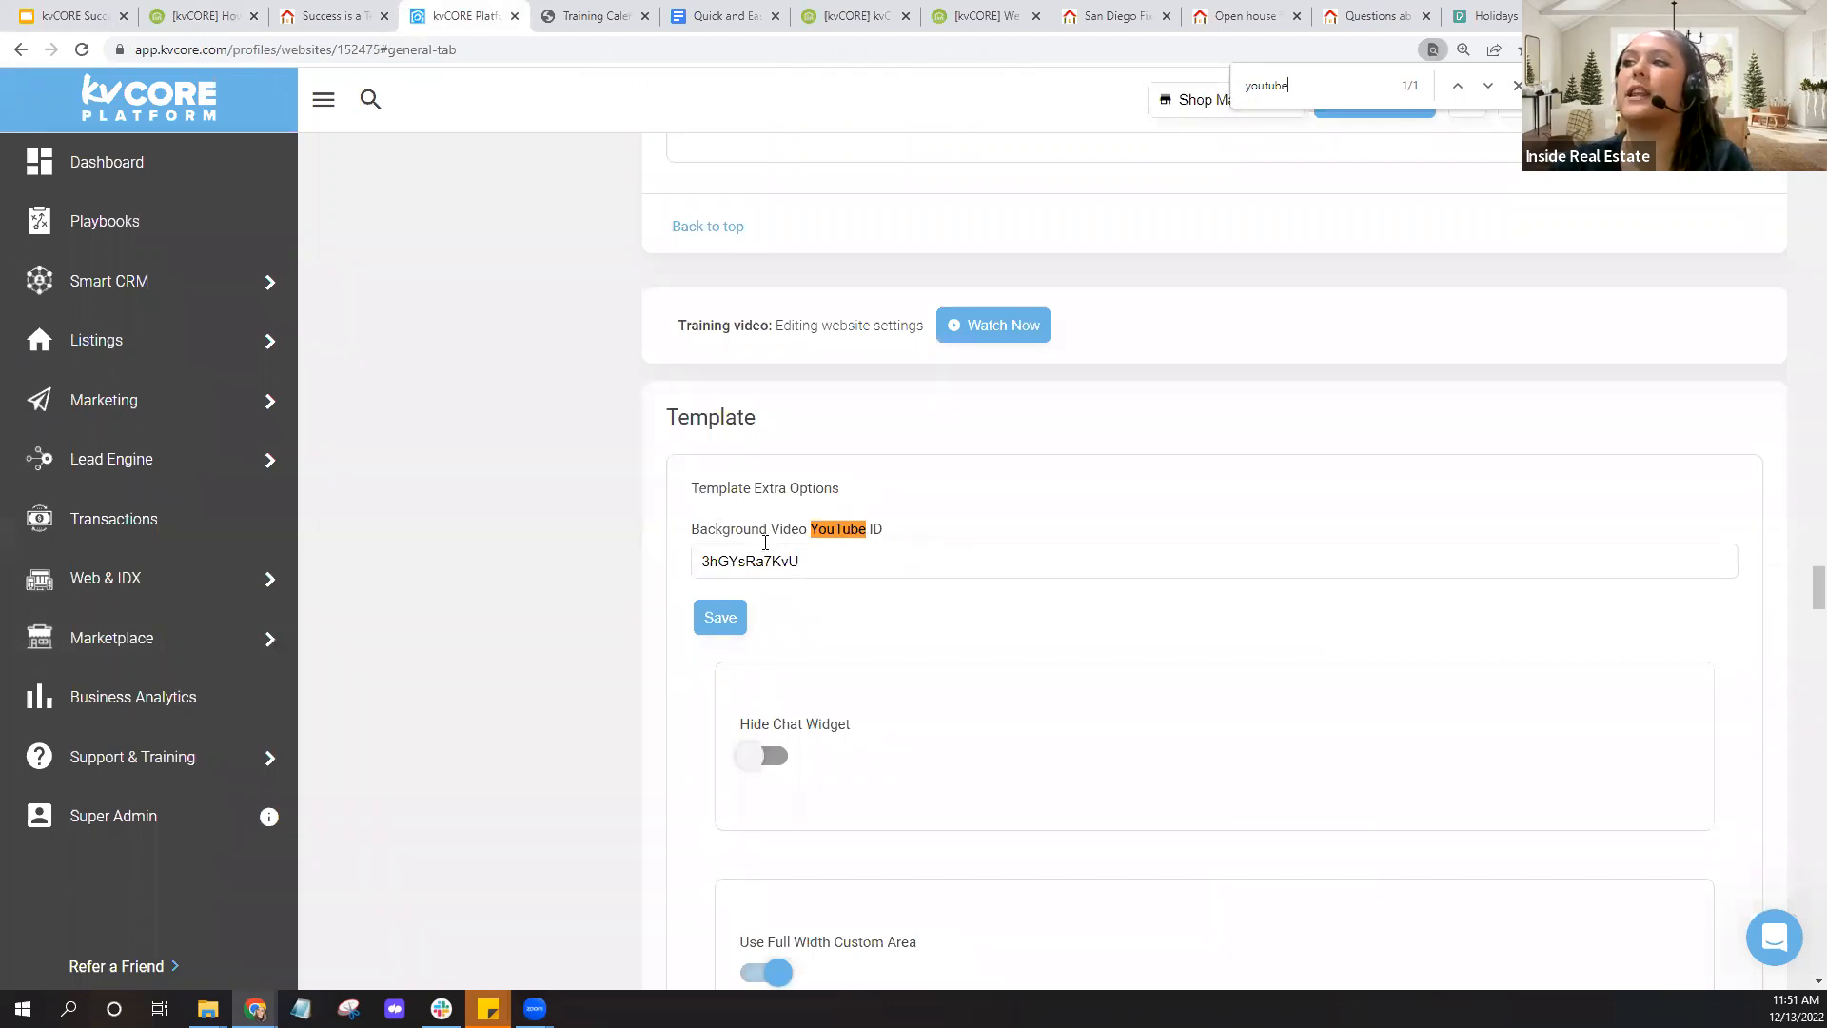
pyautogui.click(857, 570)
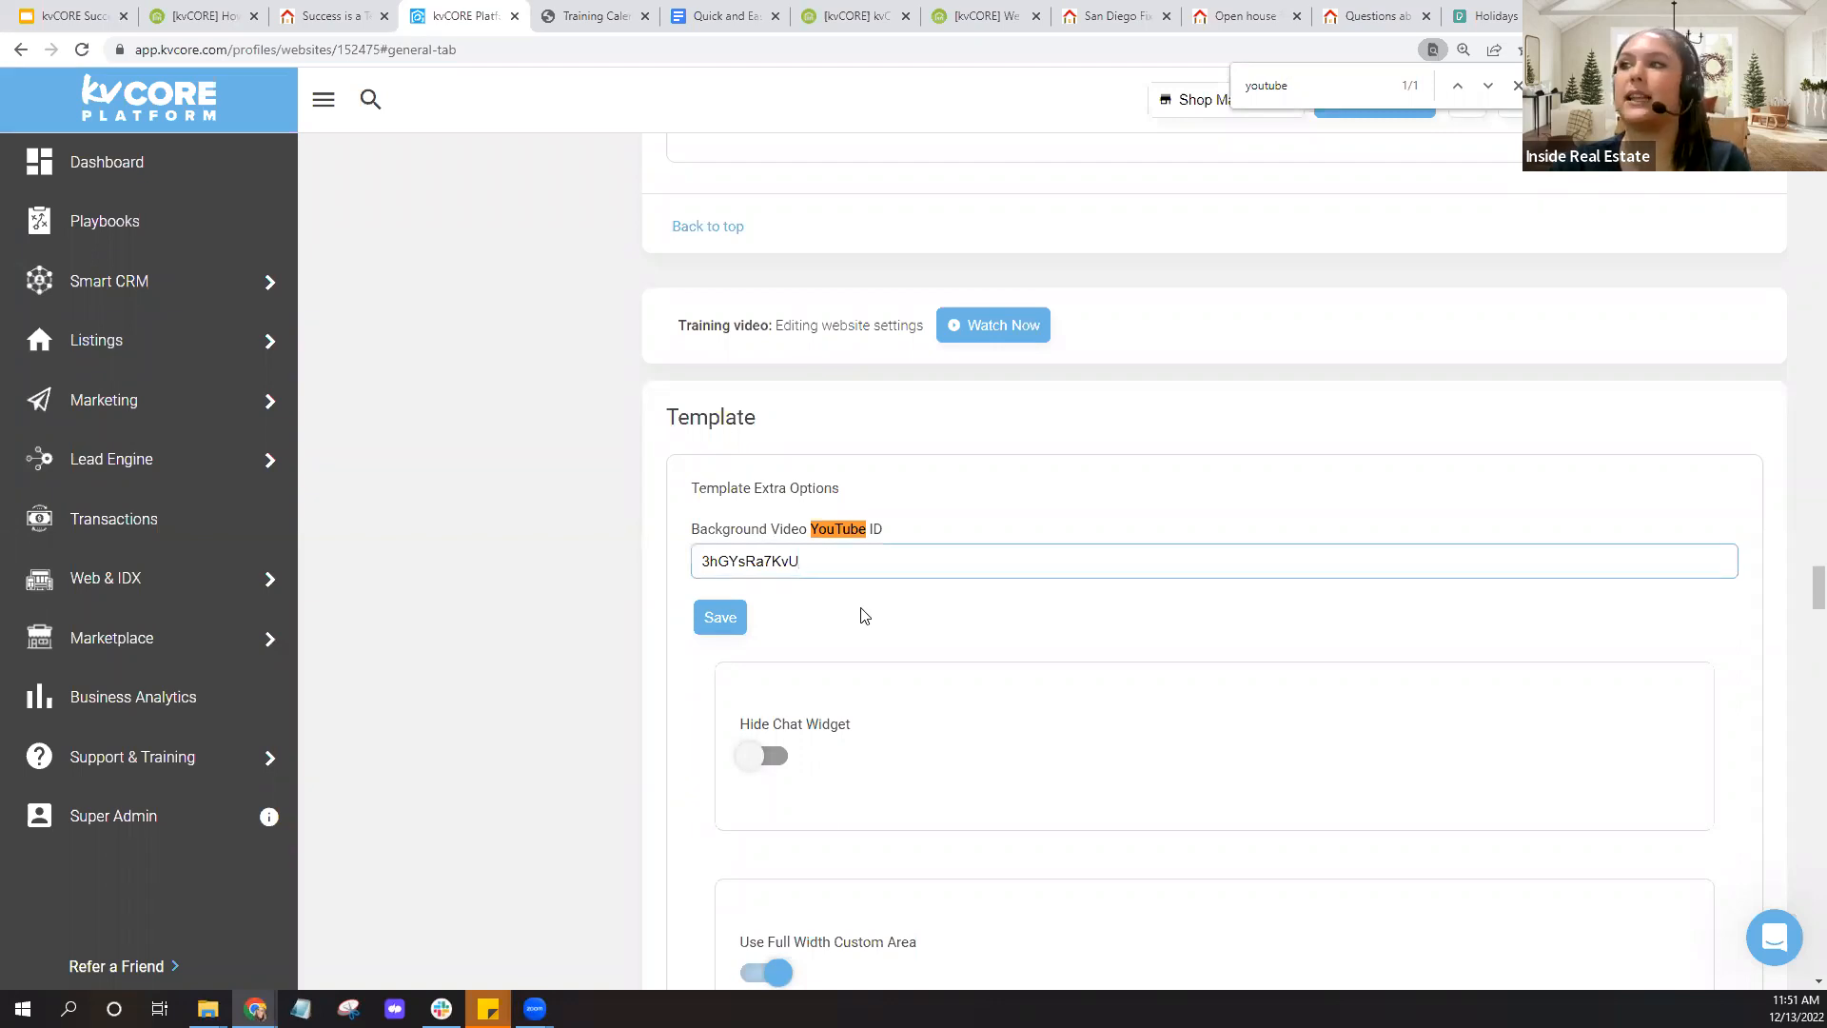
pyautogui.moveTo(655, 419); pyautogui.dragTo(805, 419)
pyautogui.click(807, 421)
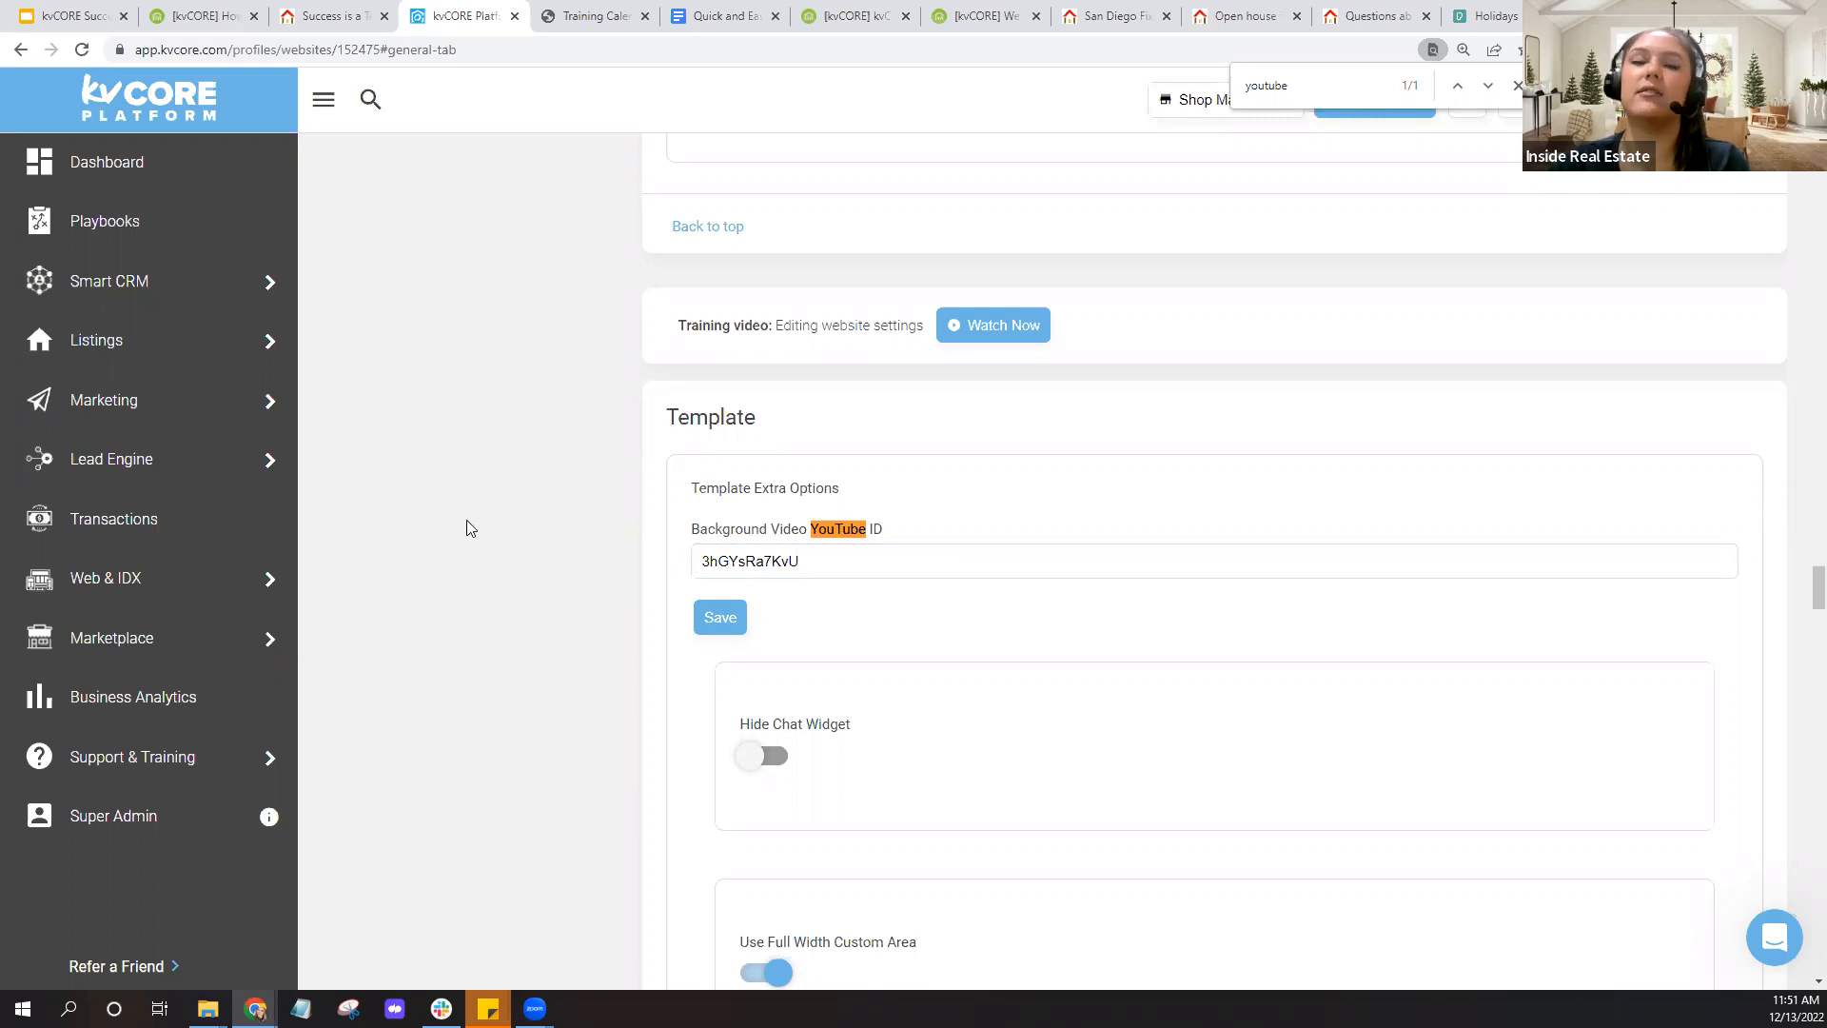
# Return to the beginning of the website settings and jump to the Template section
pyautogui.moveTo(1819, 590); pyautogui.dragTo(1819, 100)
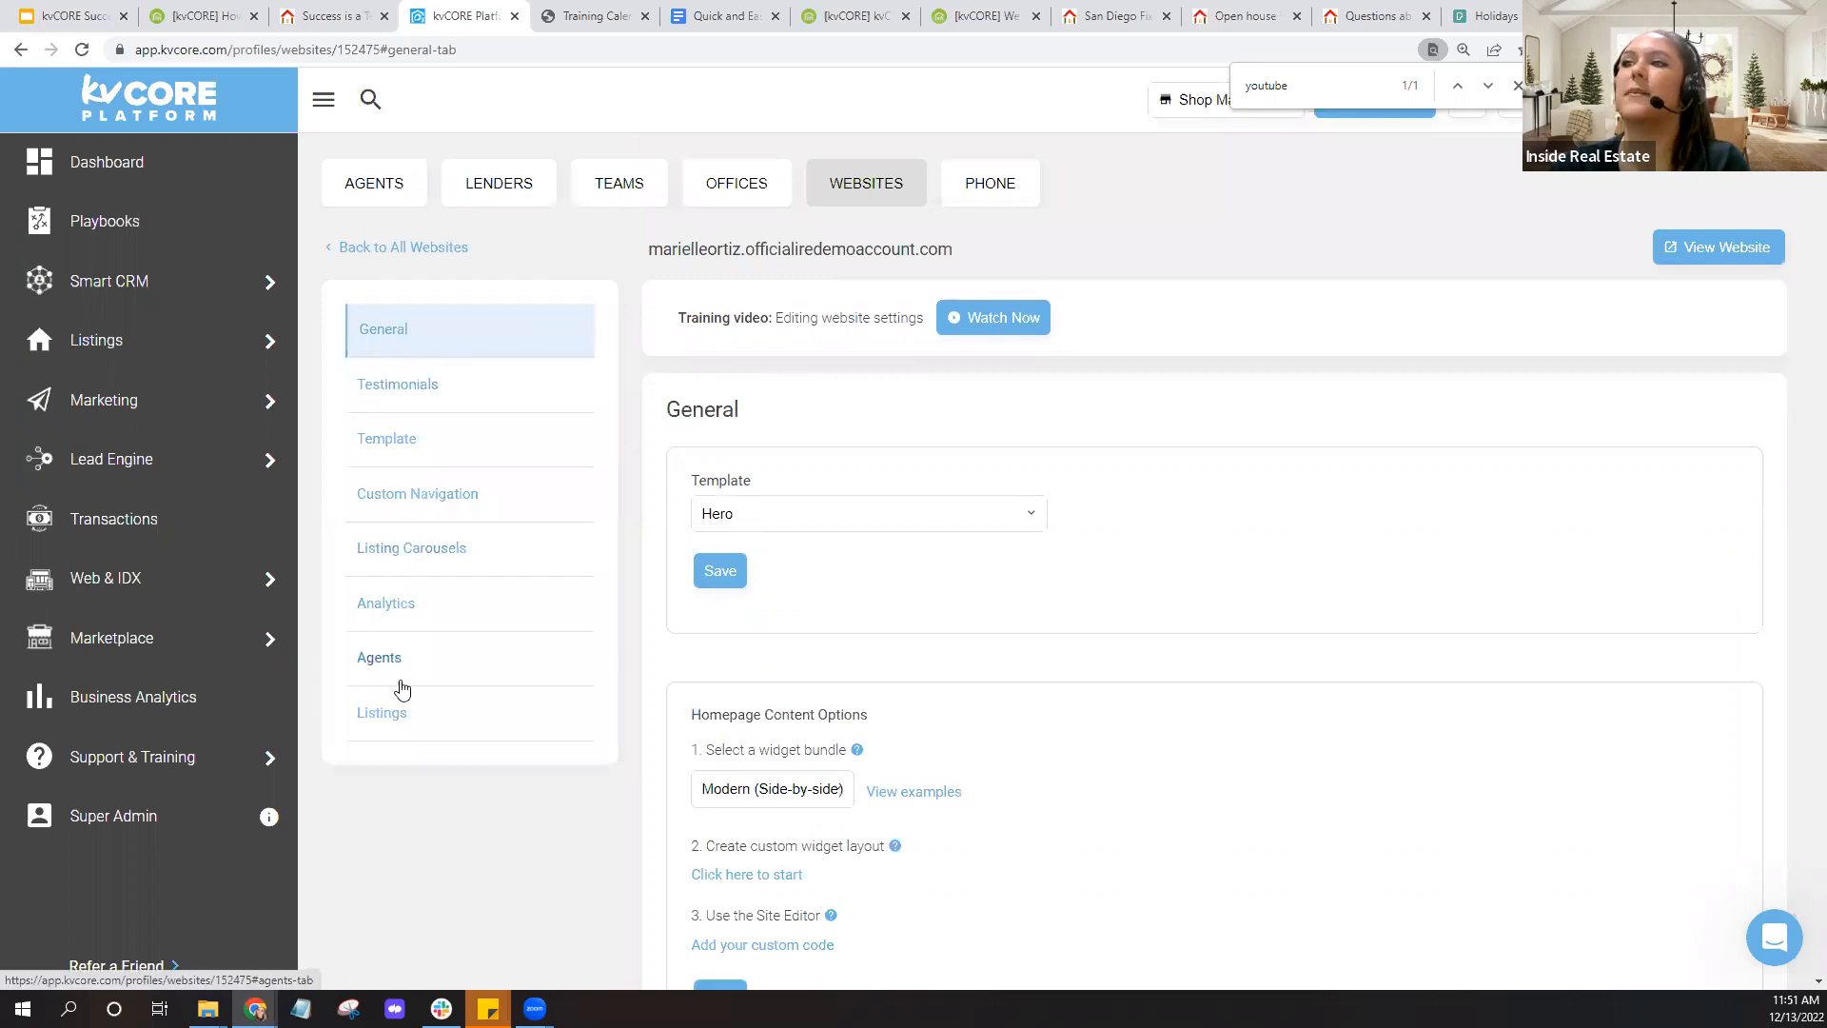
pyautogui.click(398, 444)
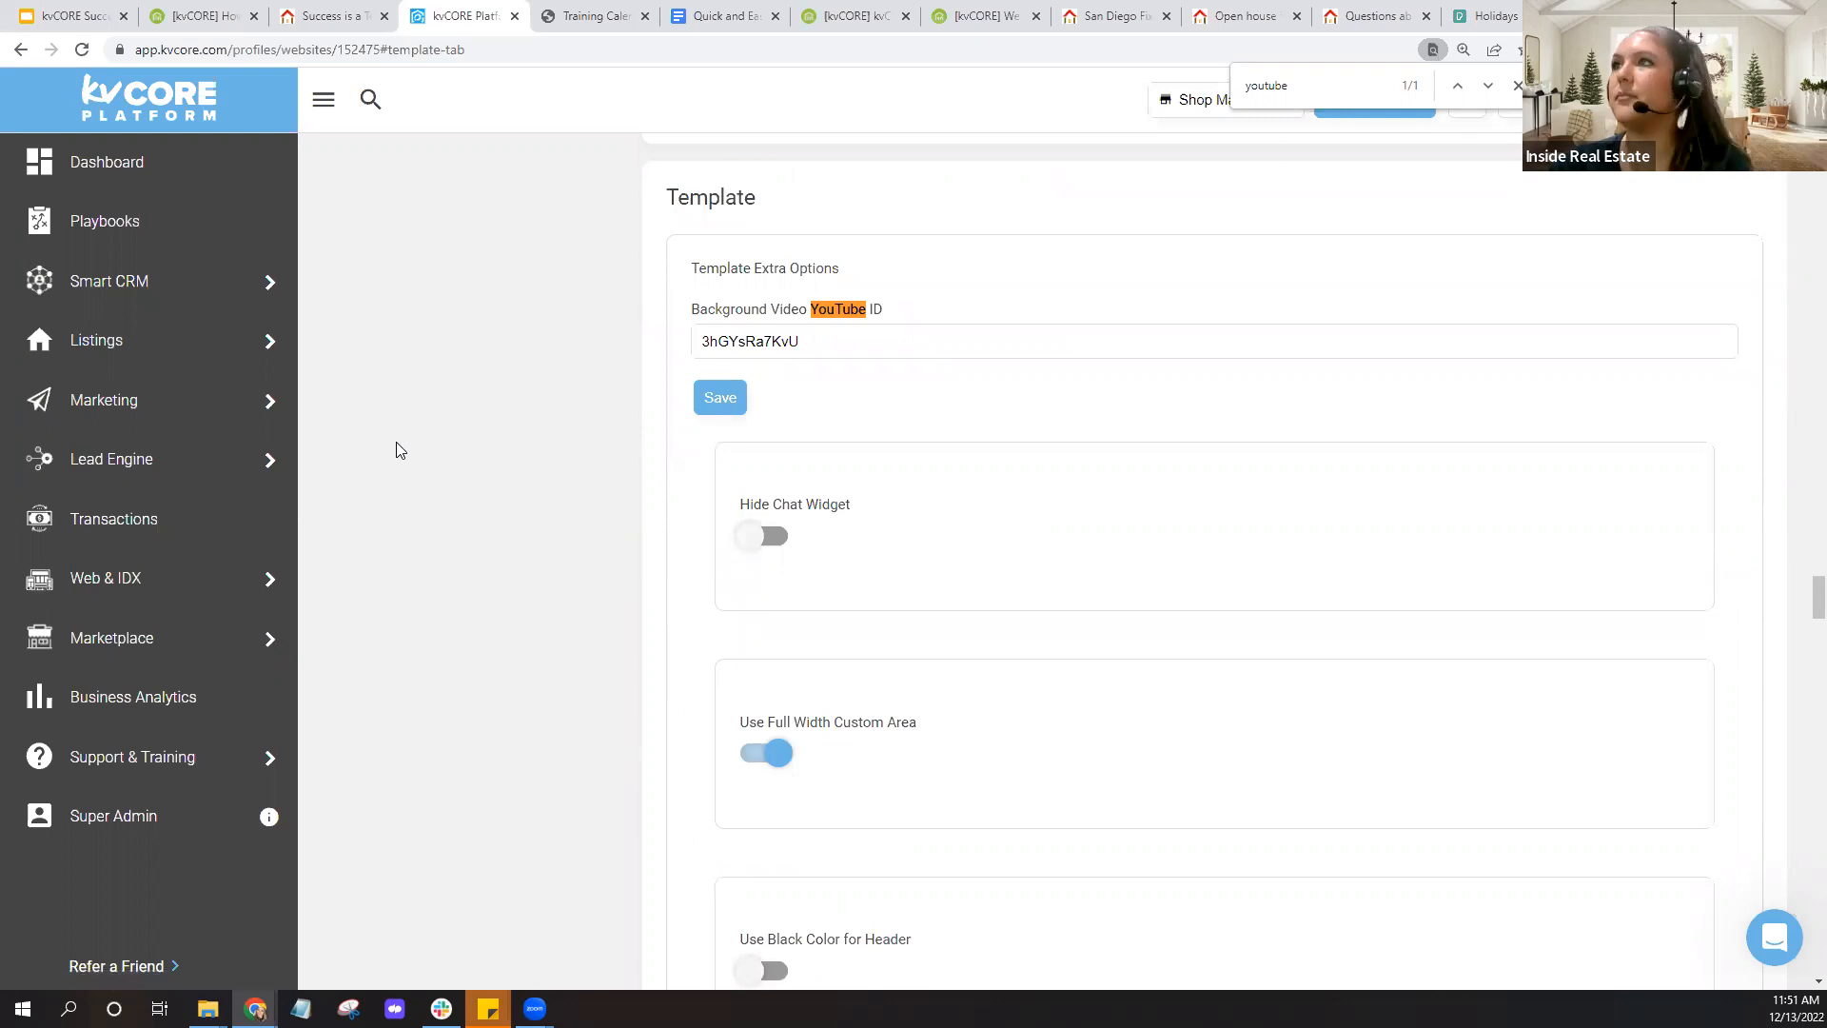
# Review in the help article which part of a YouTube link is the video ID, using the first example link
pyautogui.click(200, 19)
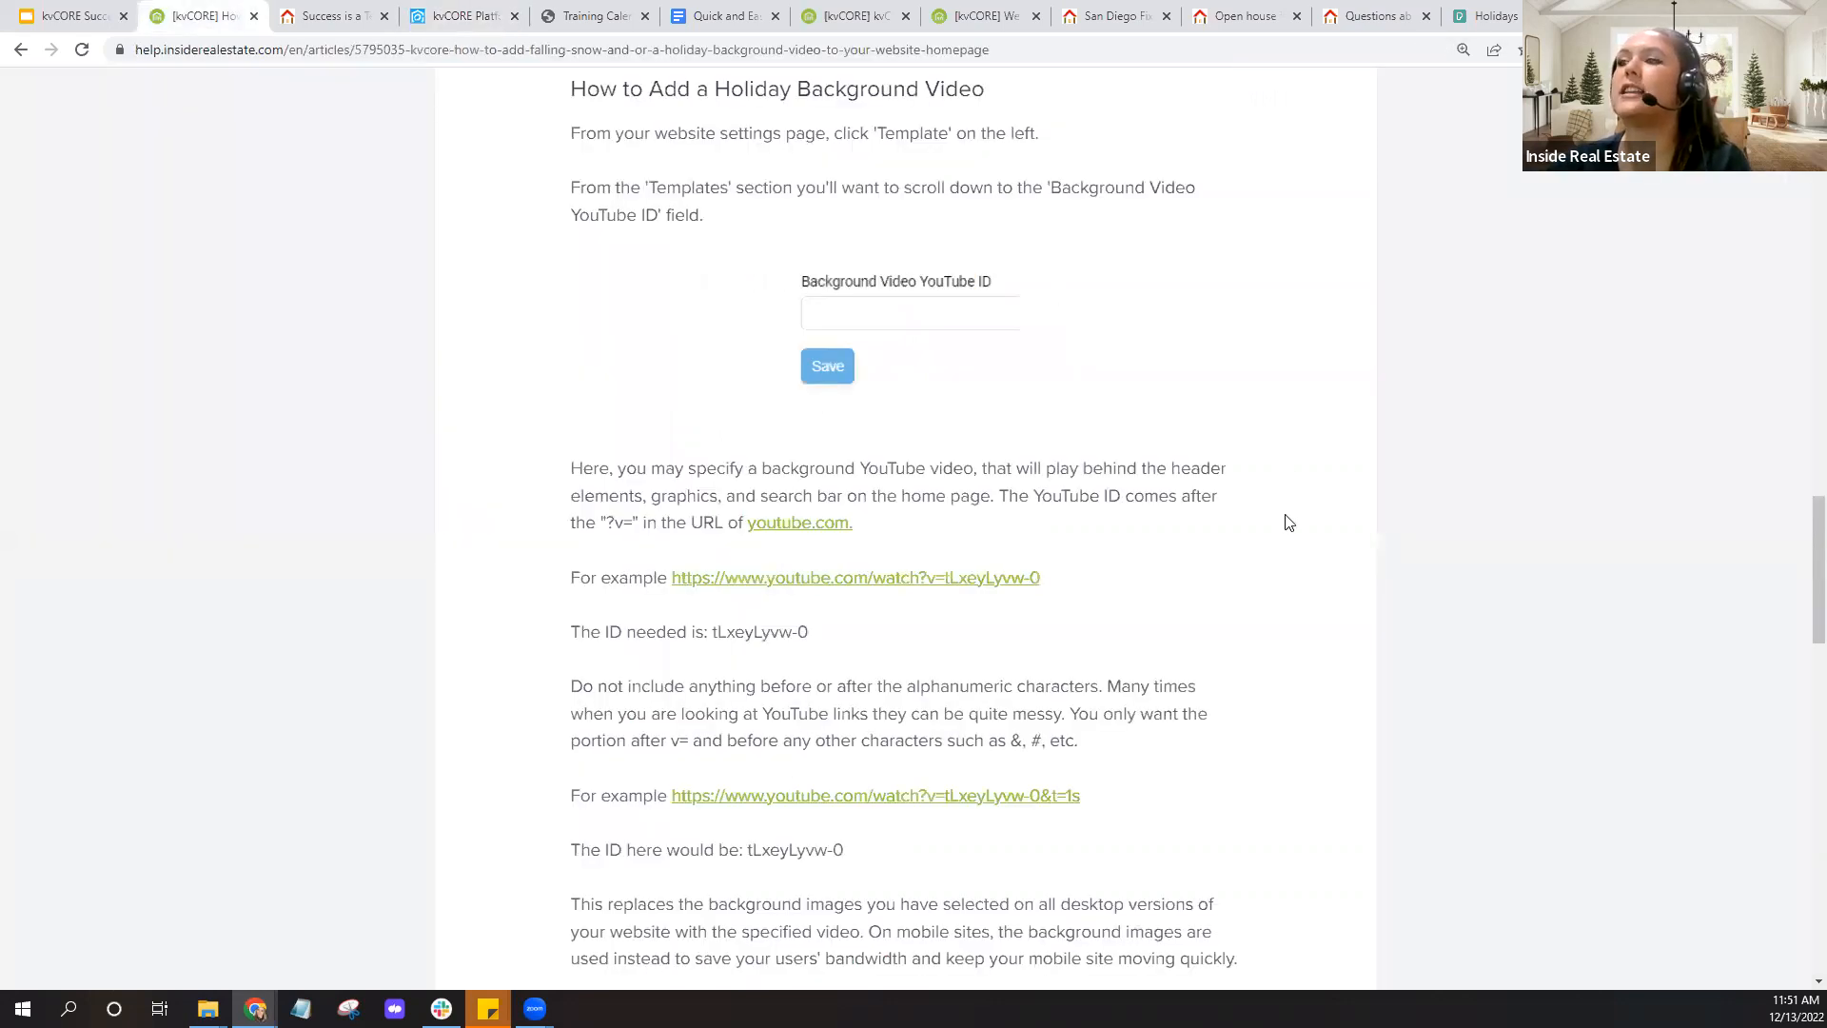
pyautogui.scroll(-3, 1289, 522)
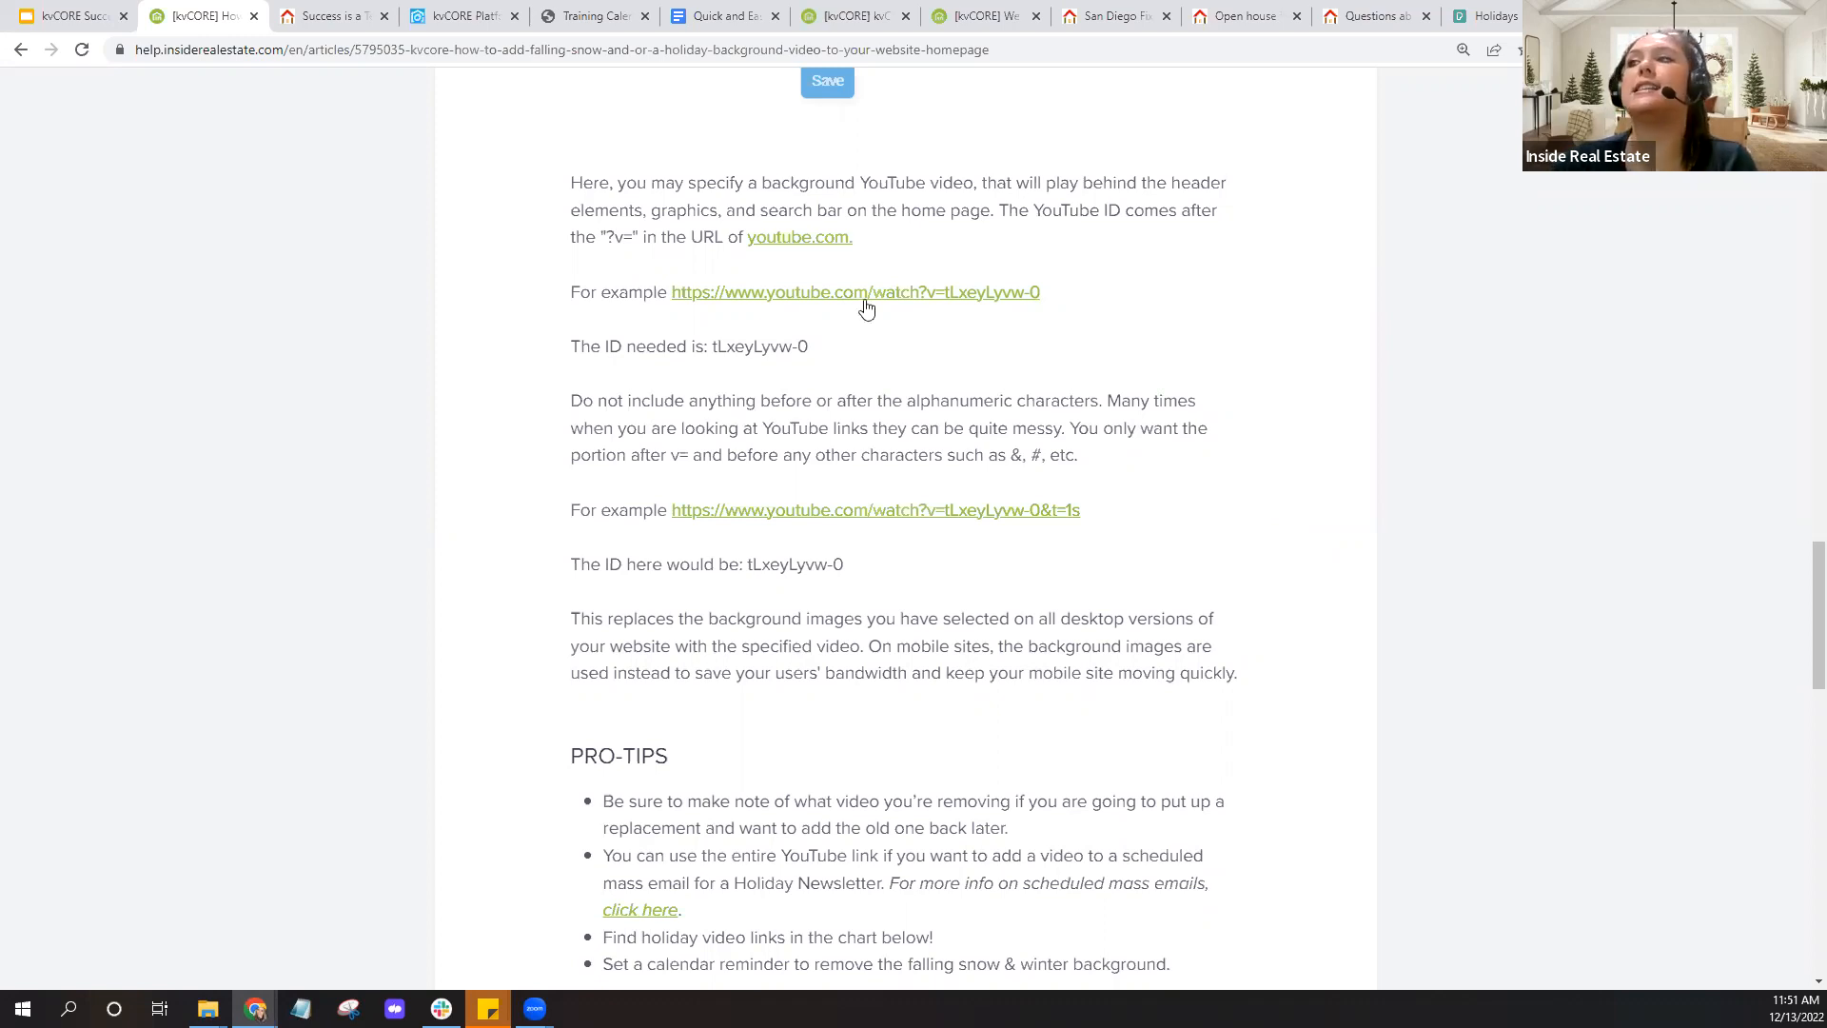
pyautogui.doubleClick(752, 350)
pyautogui.click(942, 326)
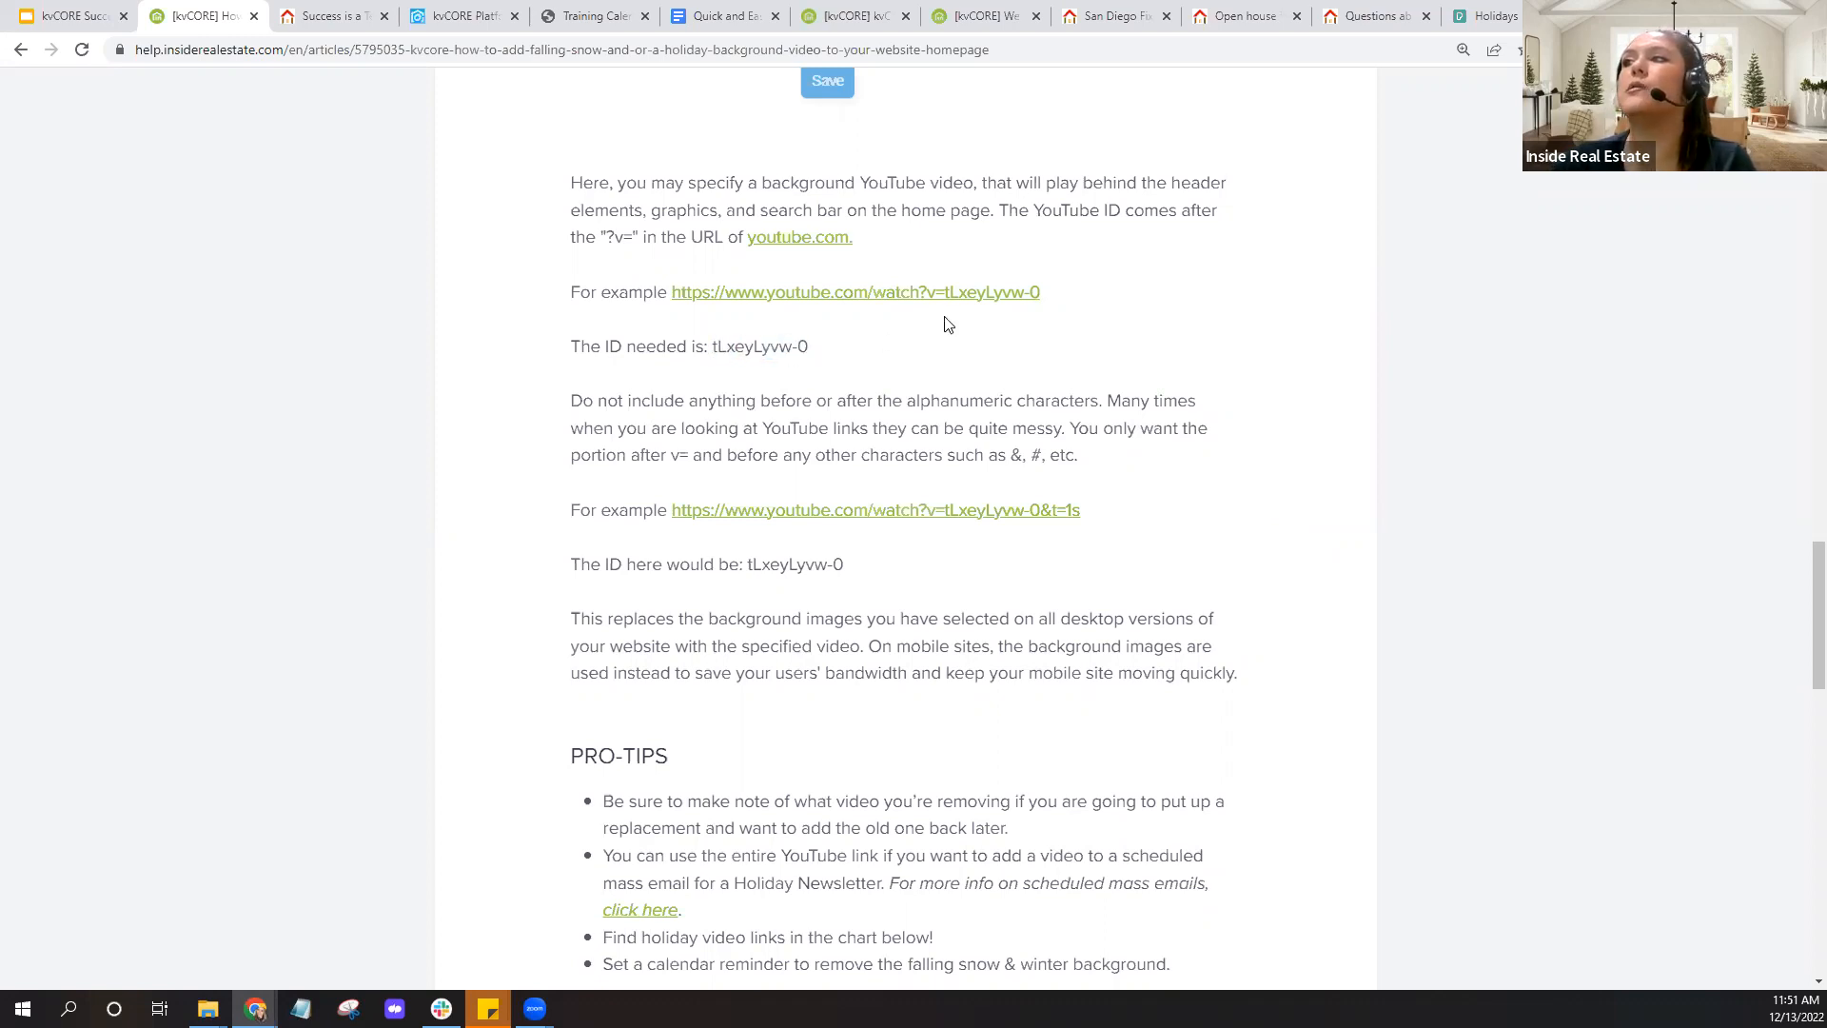
pyautogui.press('ctrl')
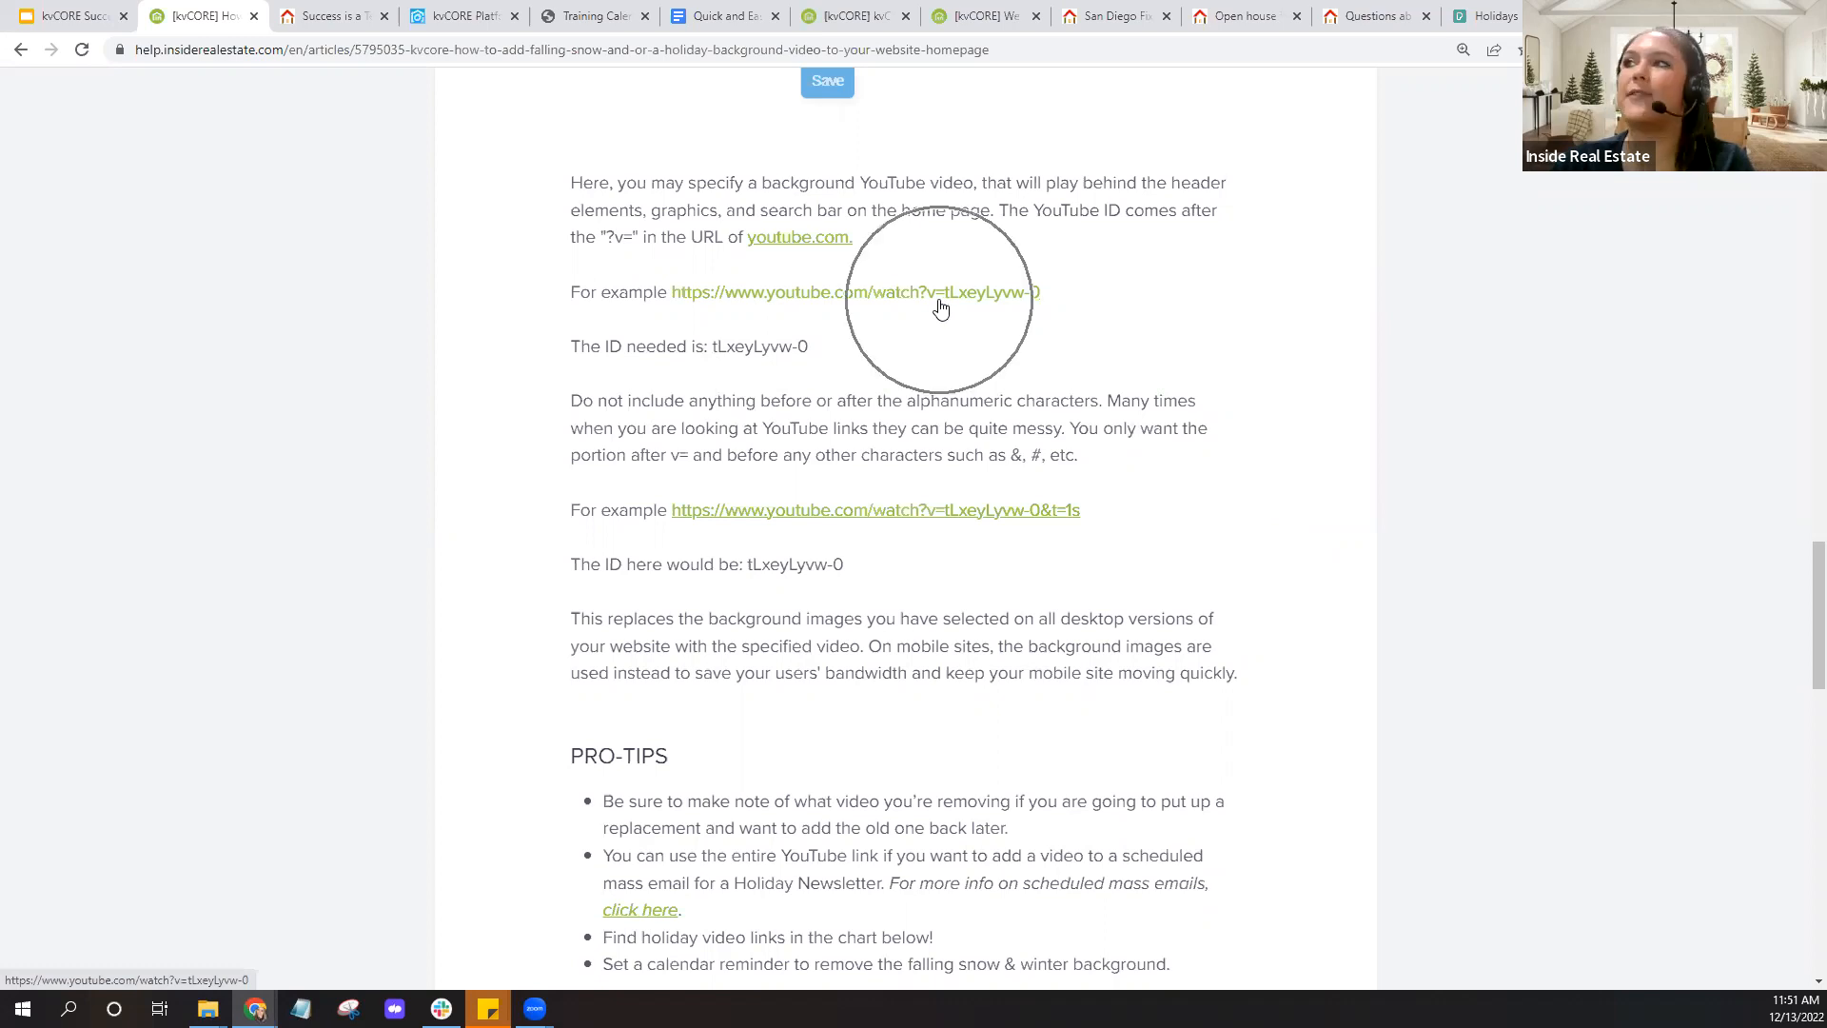
pyautogui.press('ctrl')
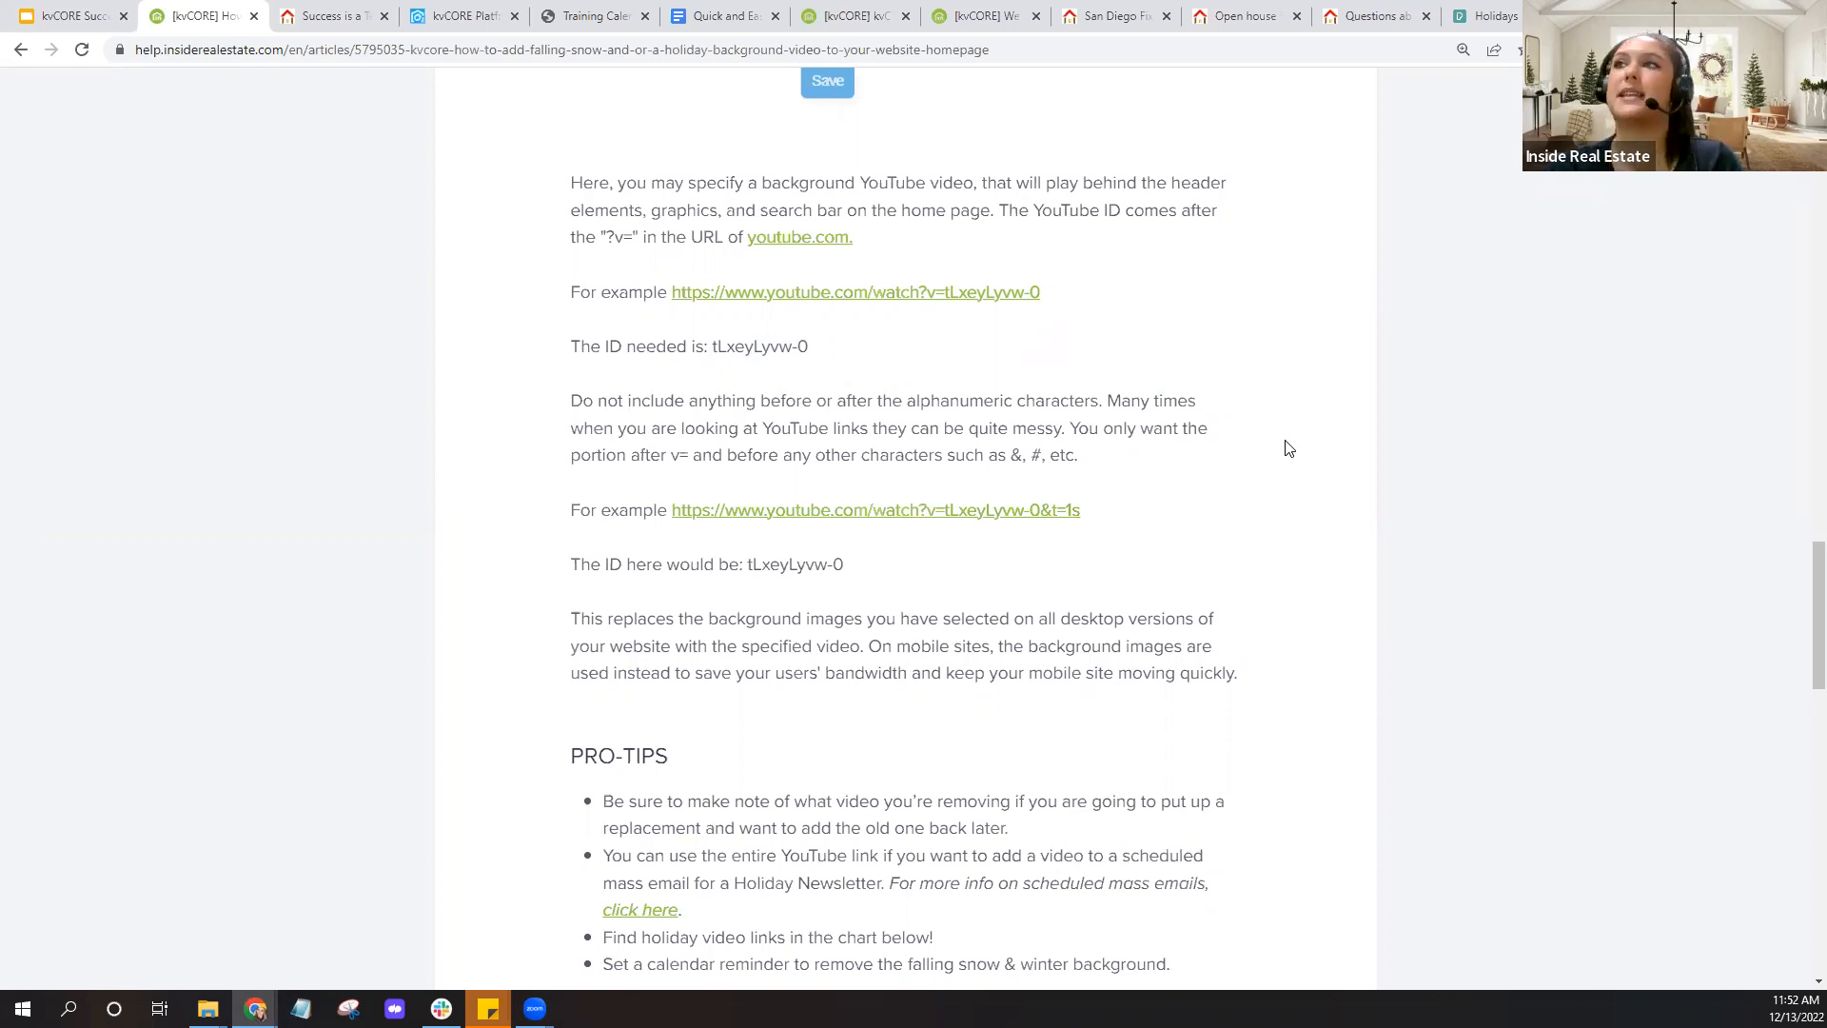
# Return to the kvCORE website settings and browse back from Template to the Background Image(s) setting in the General section
pyautogui.click(467, 16)
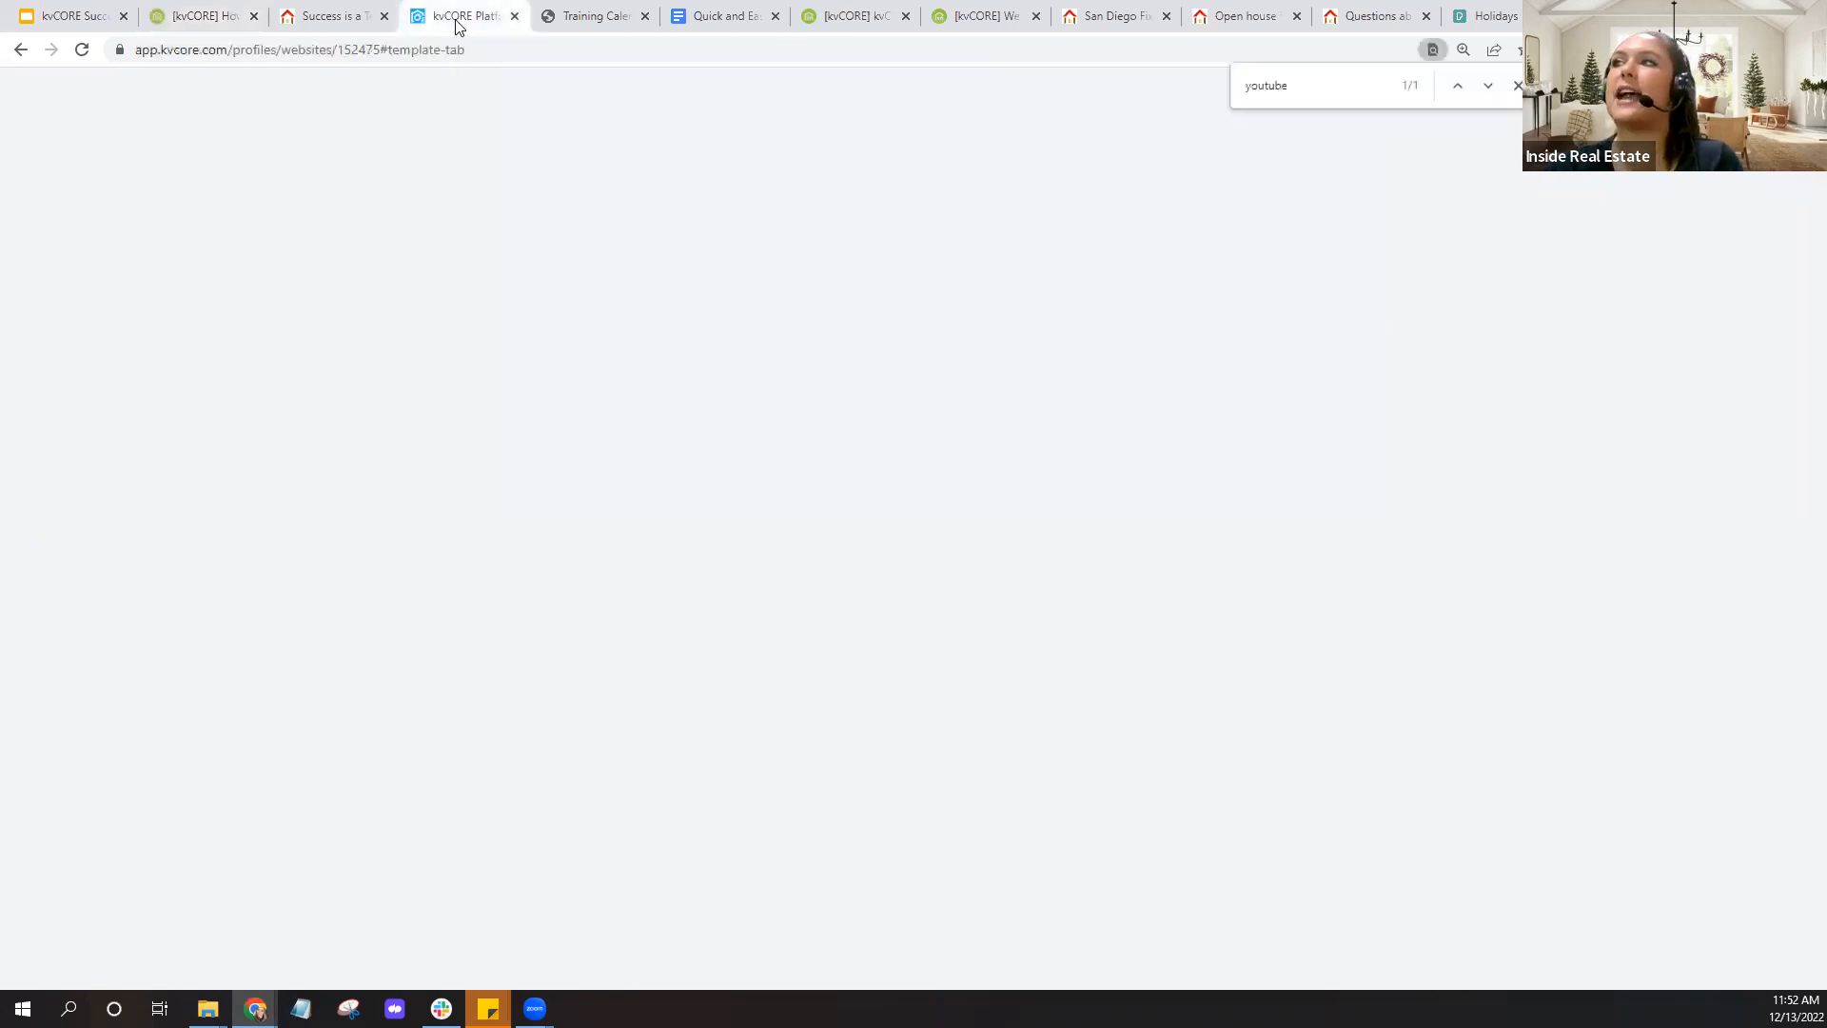
pyautogui.scroll(4, 1097, 487)
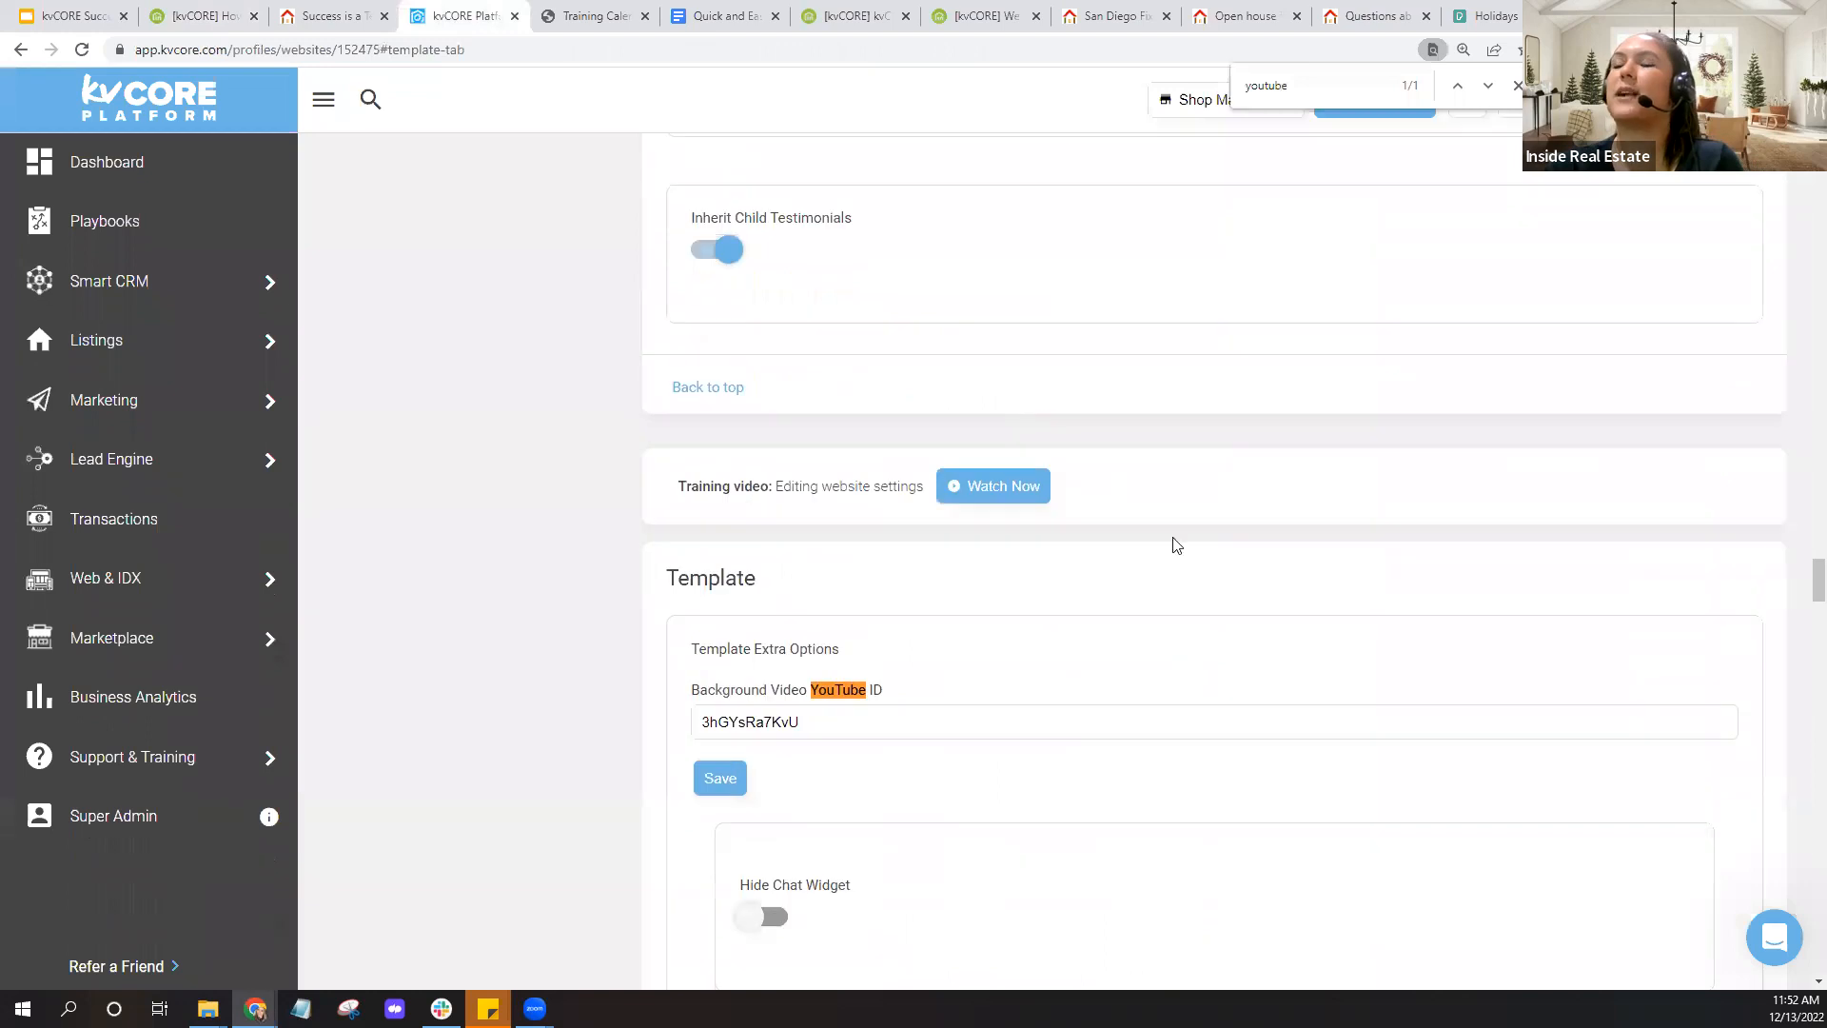
pyautogui.scroll(7, 574, 540)
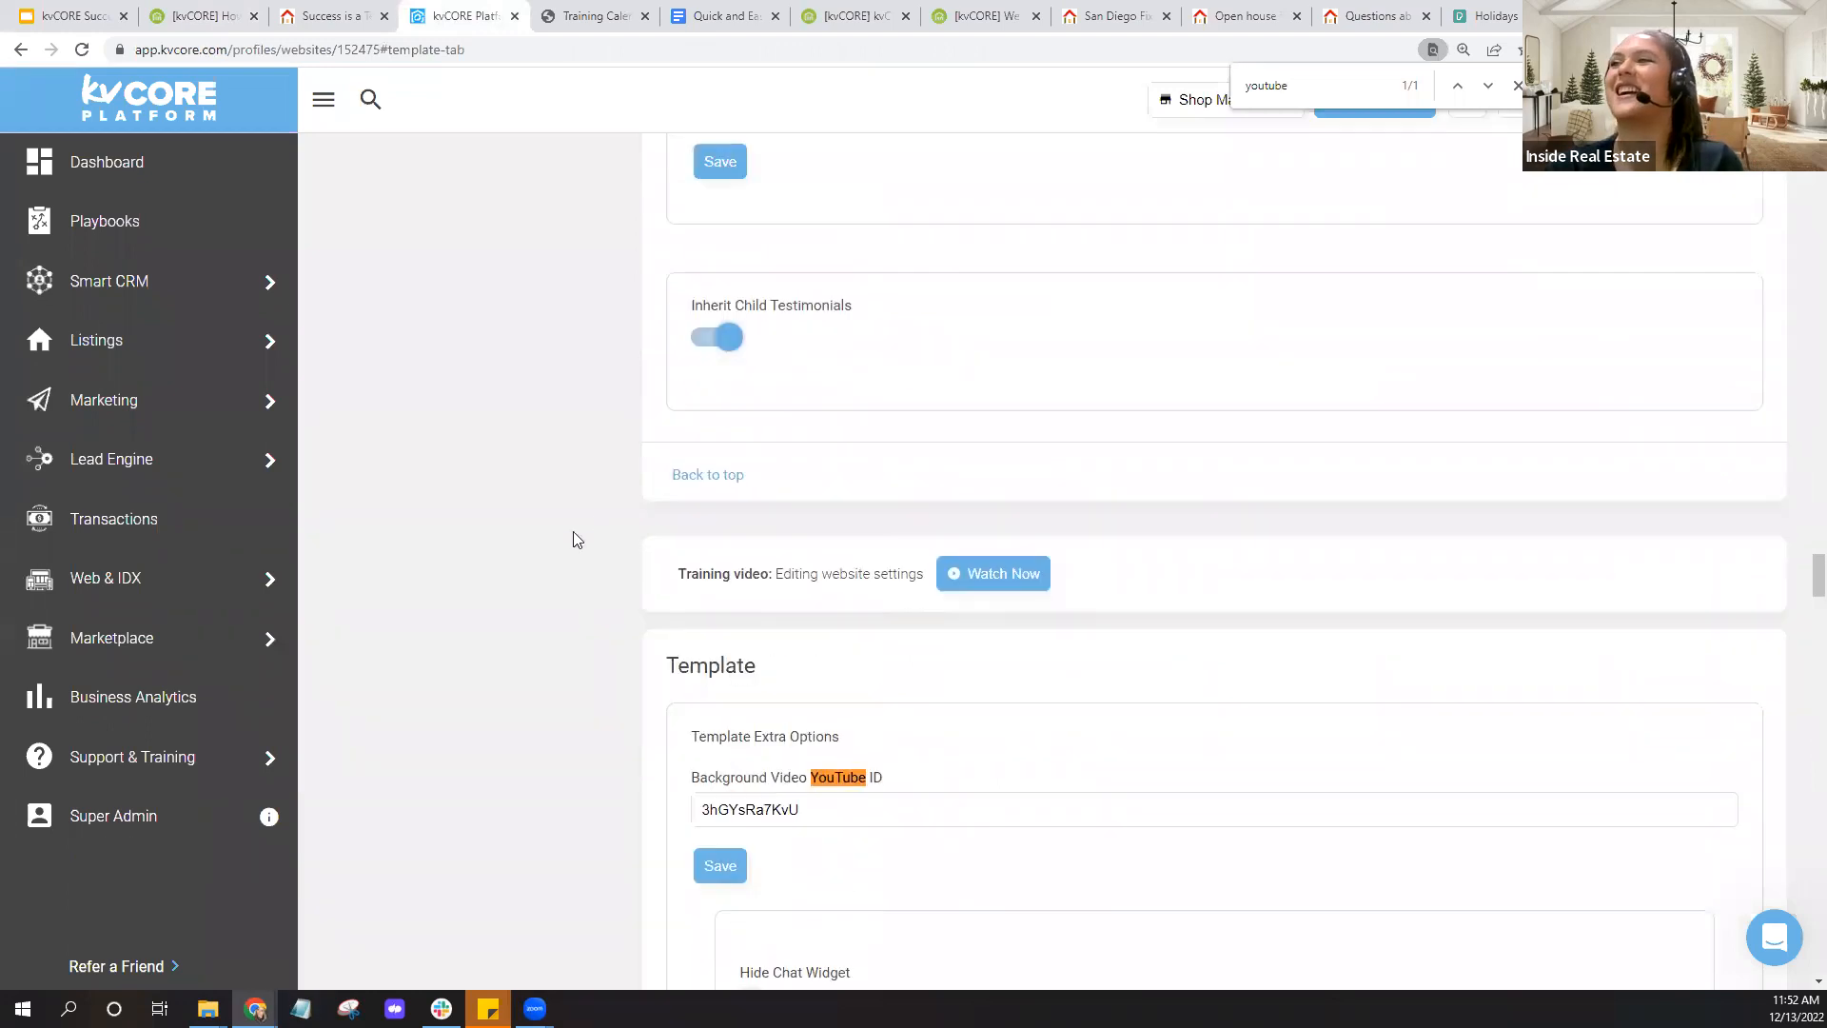
pyautogui.scroll(15, 573, 540)
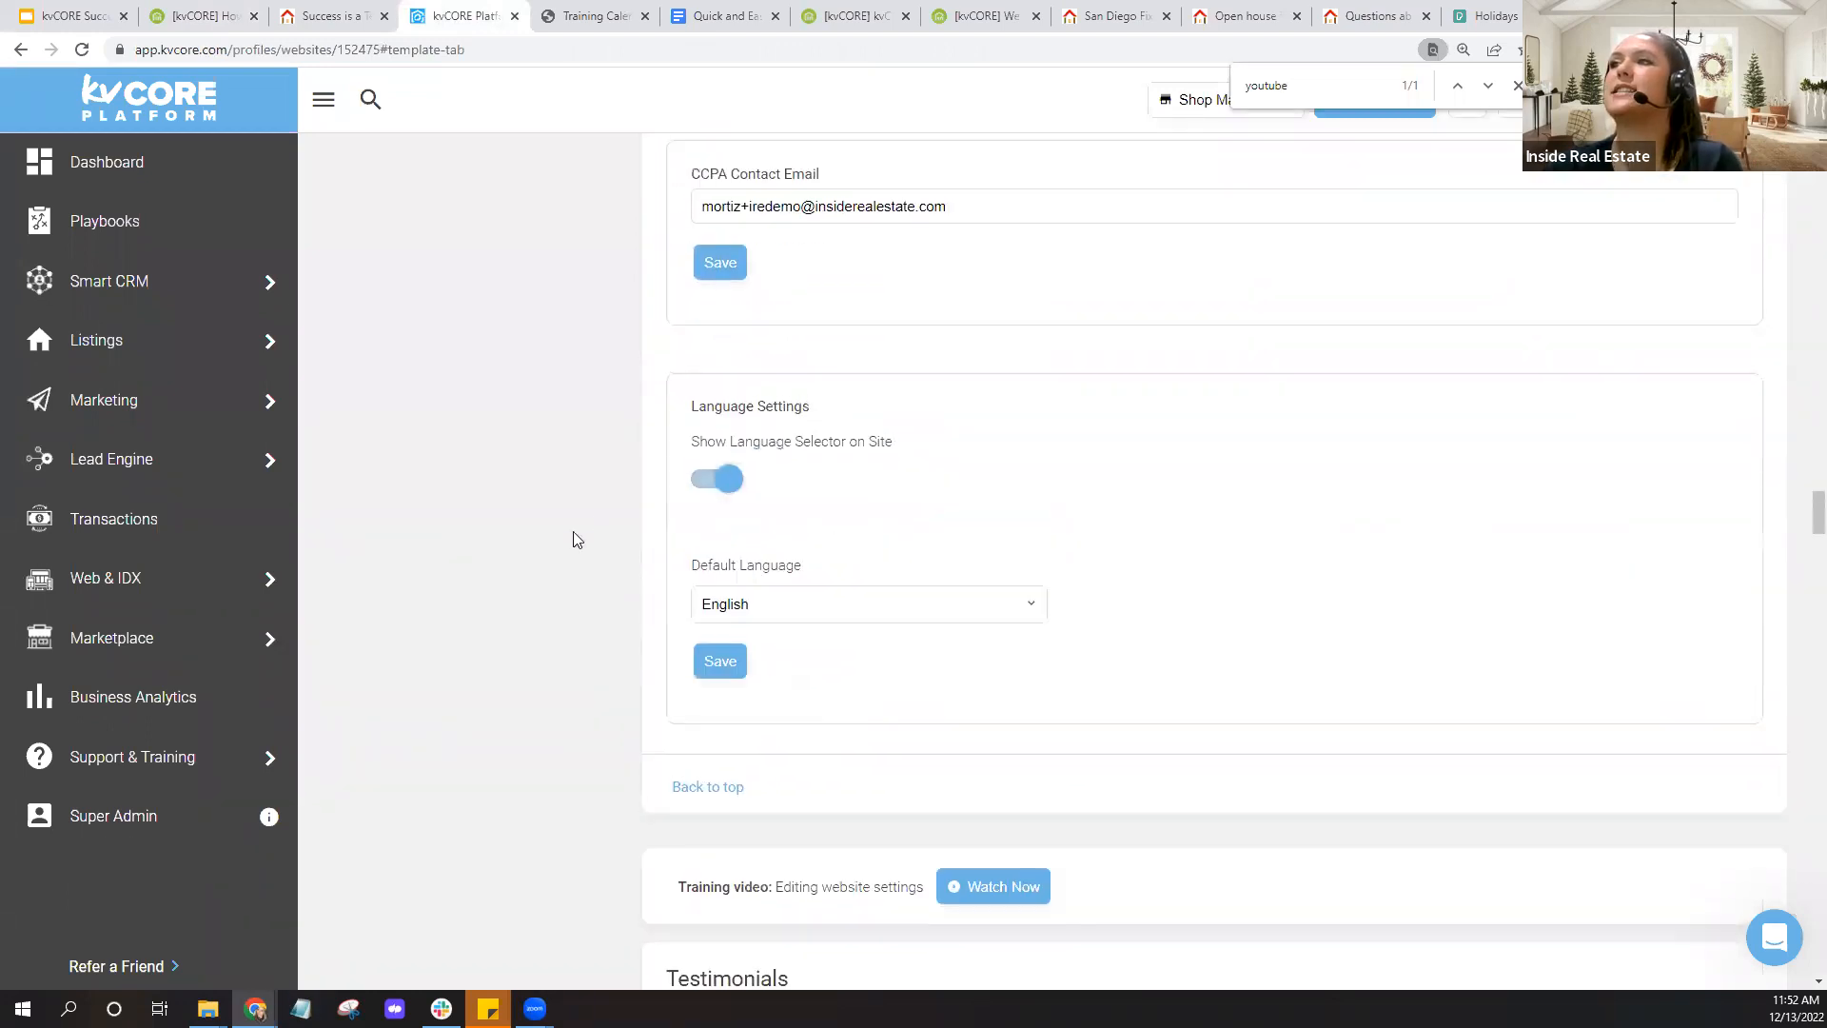
pyautogui.scroll(12, 574, 539)
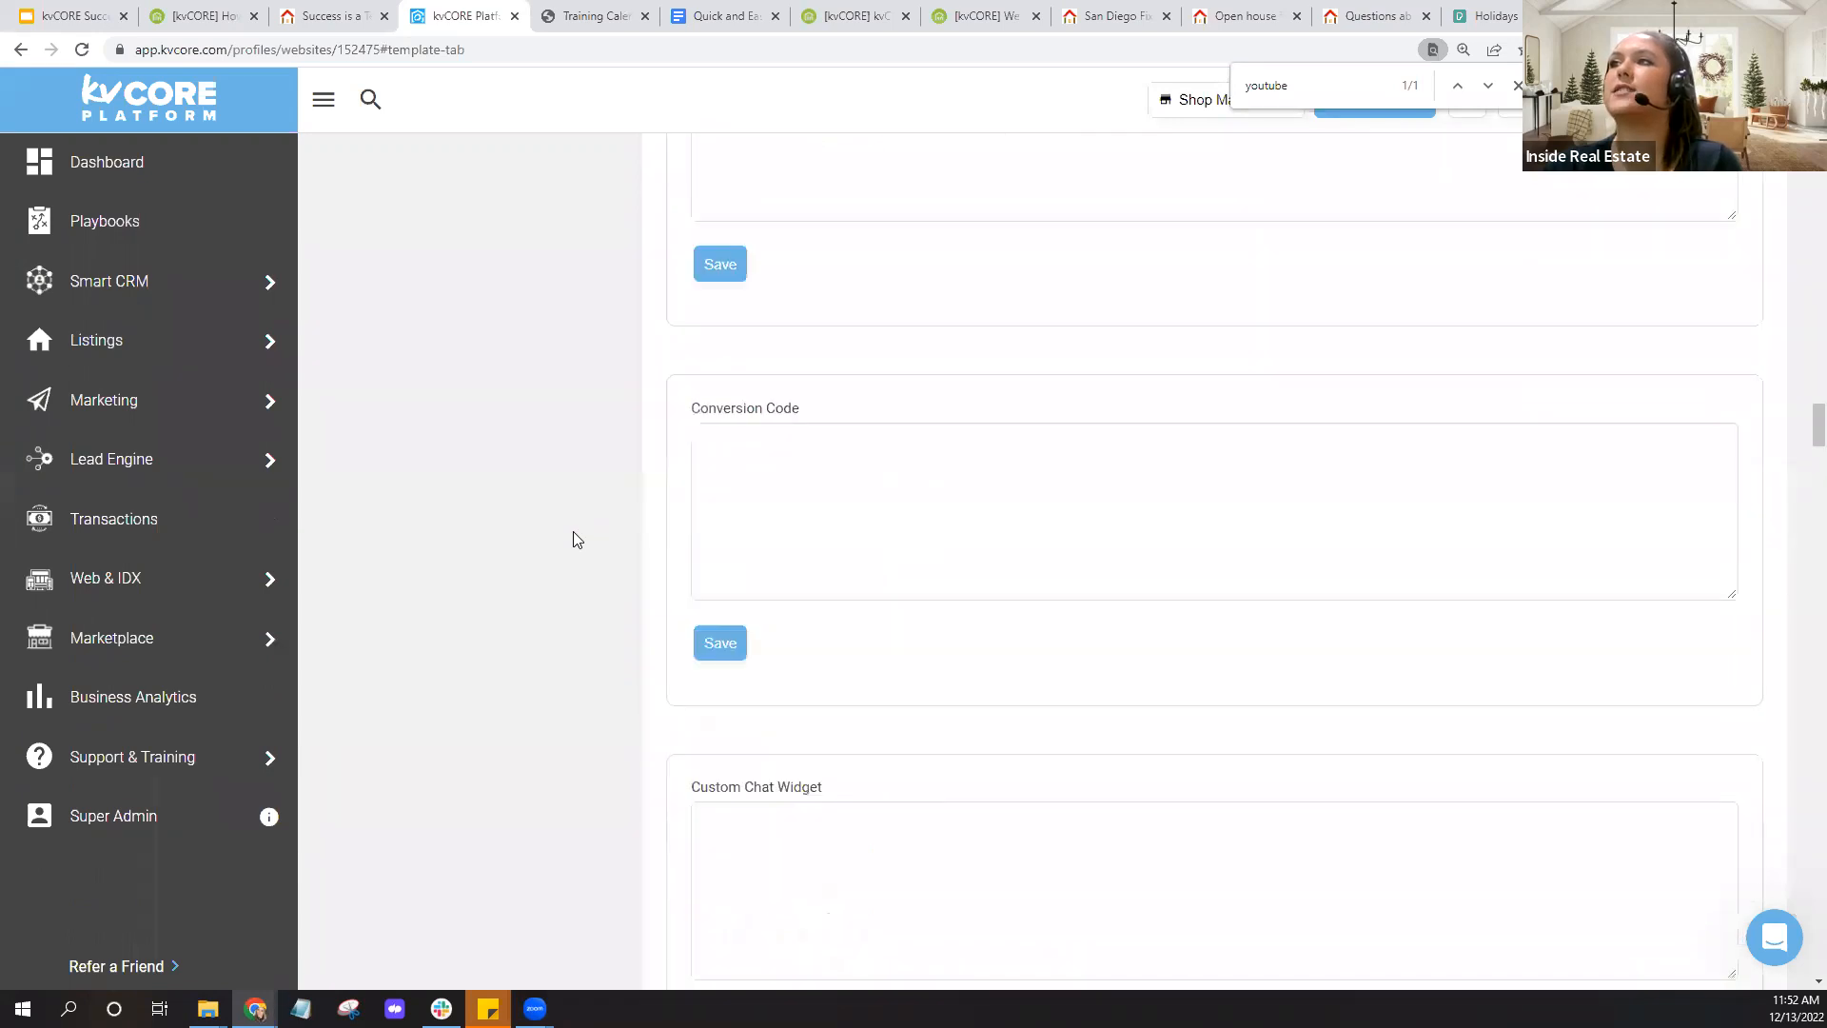
pyautogui.scroll(15, 573, 539)
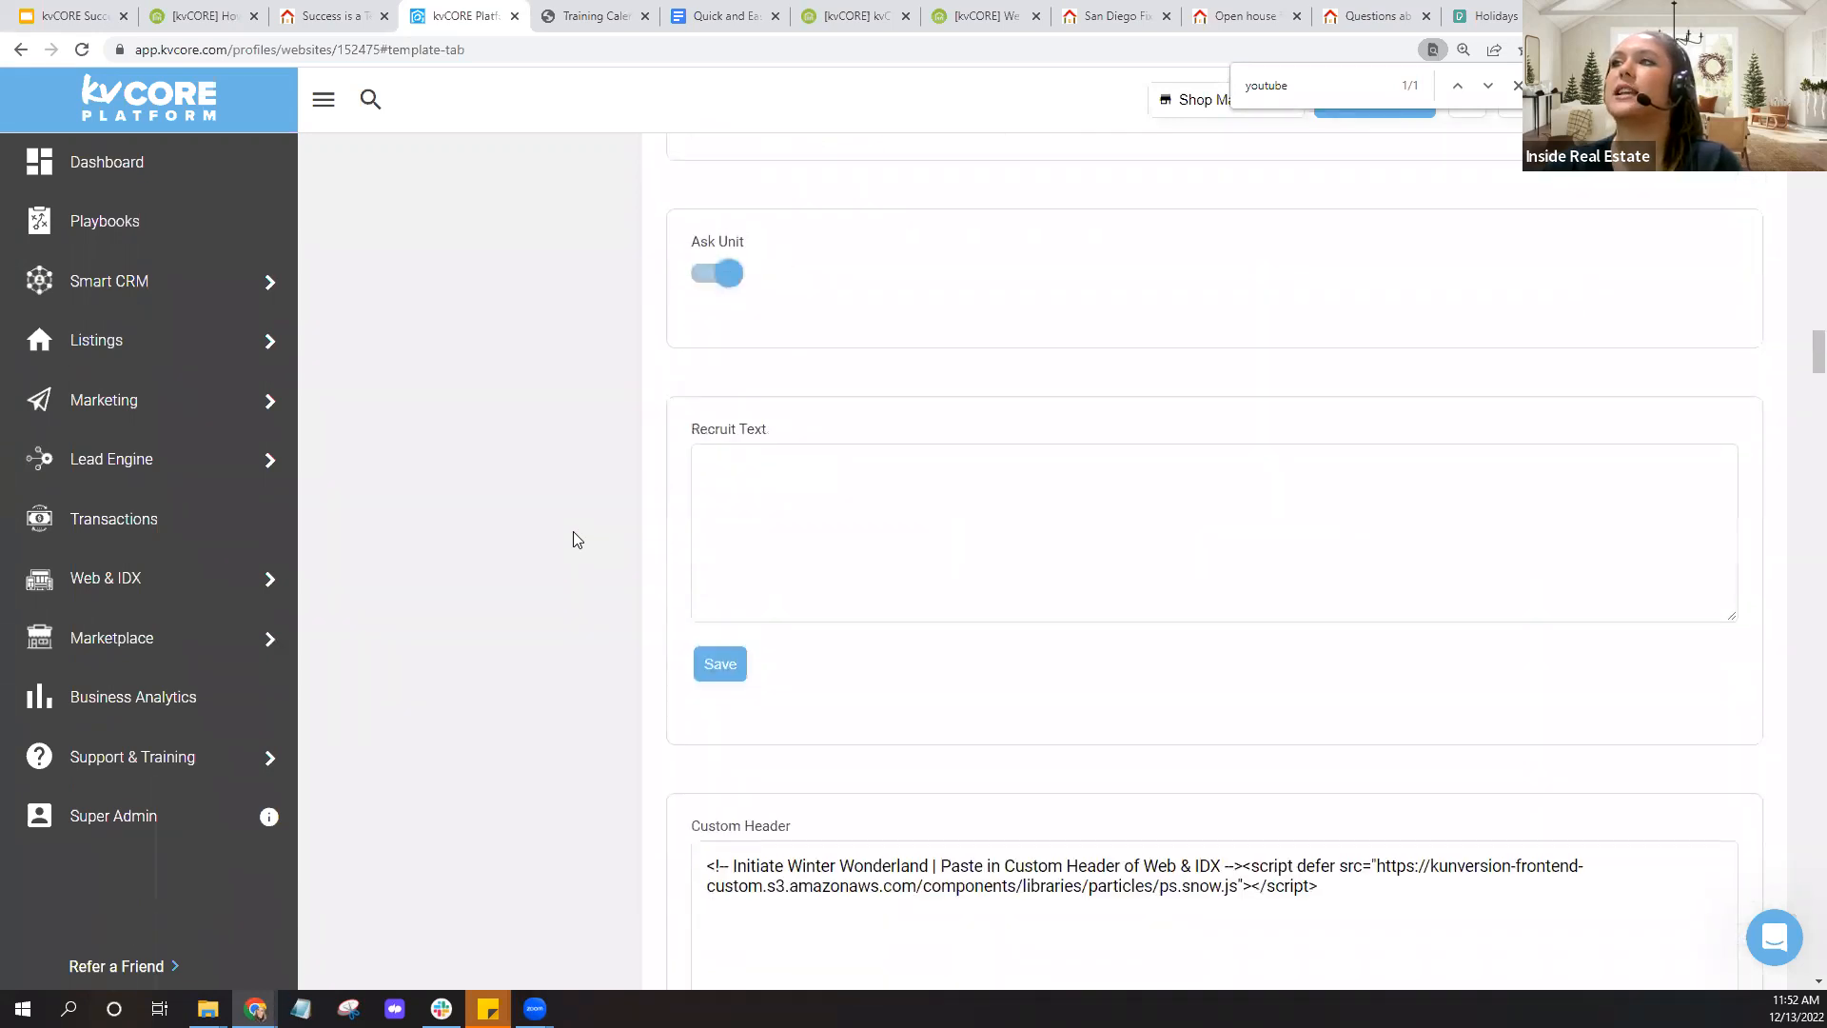
pyautogui.scroll(12, 573, 540)
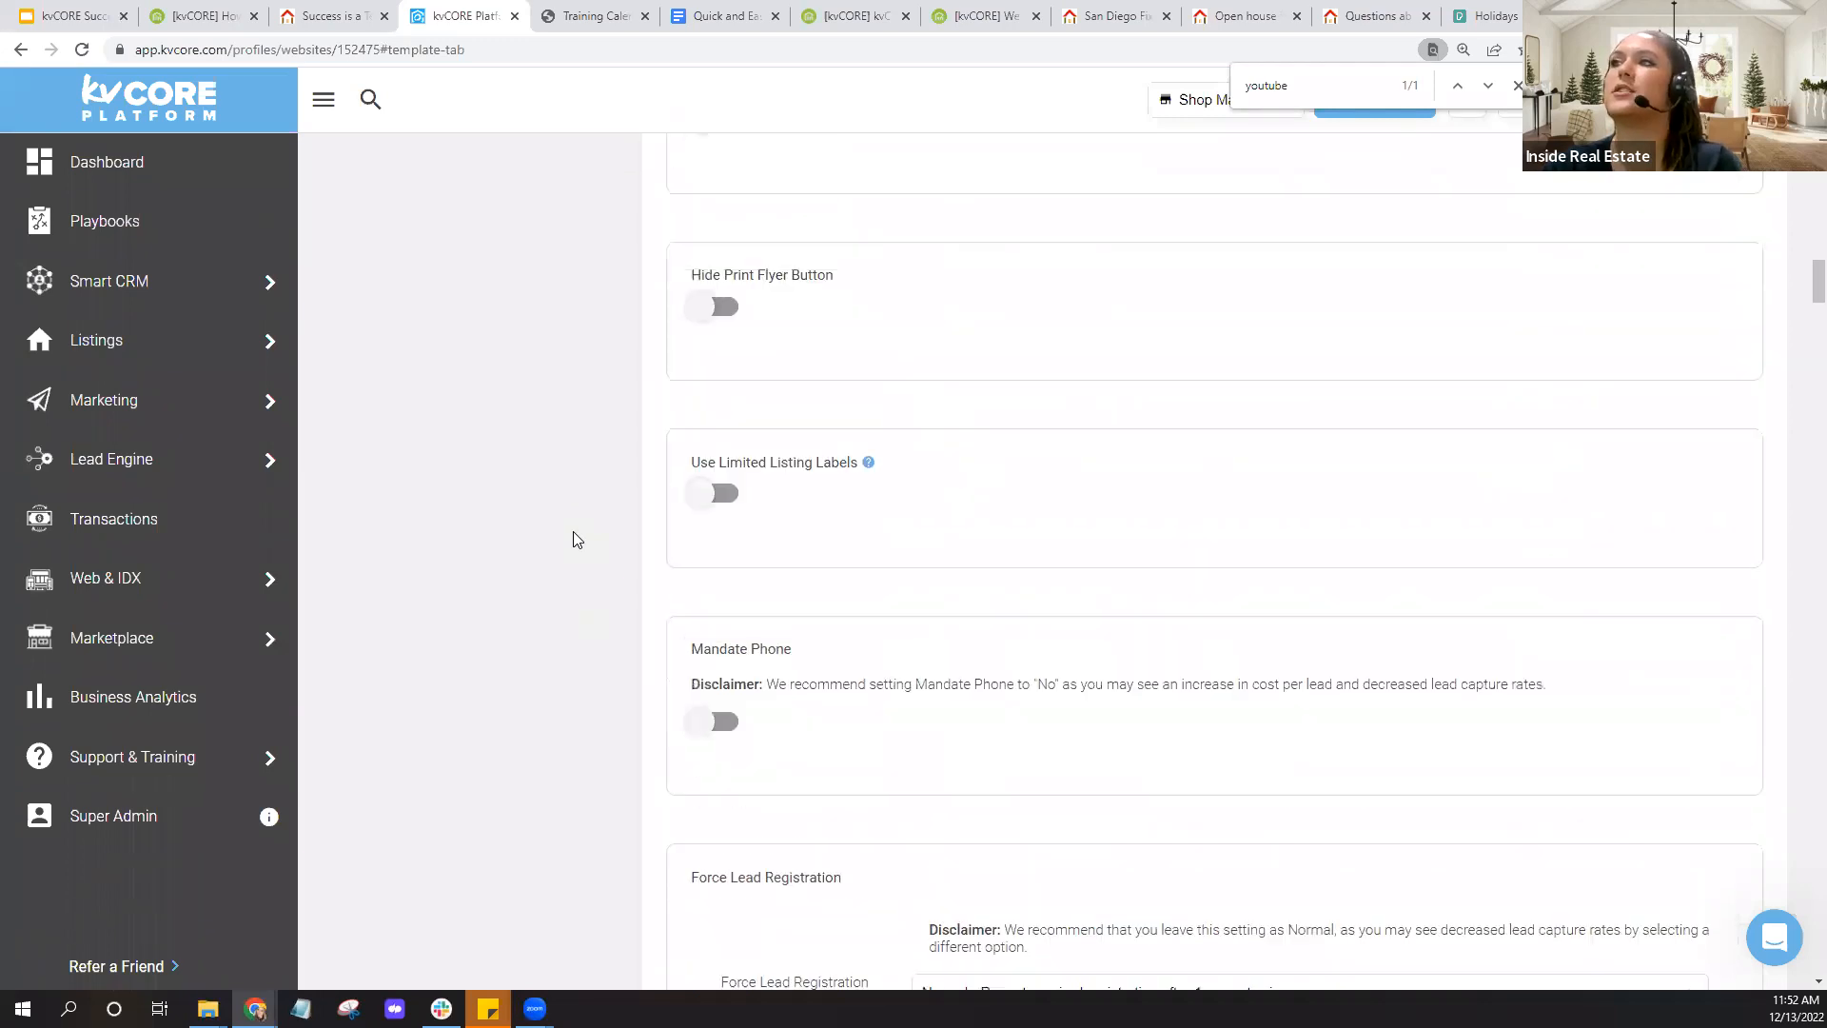
pyautogui.scroll(8, 573, 540)
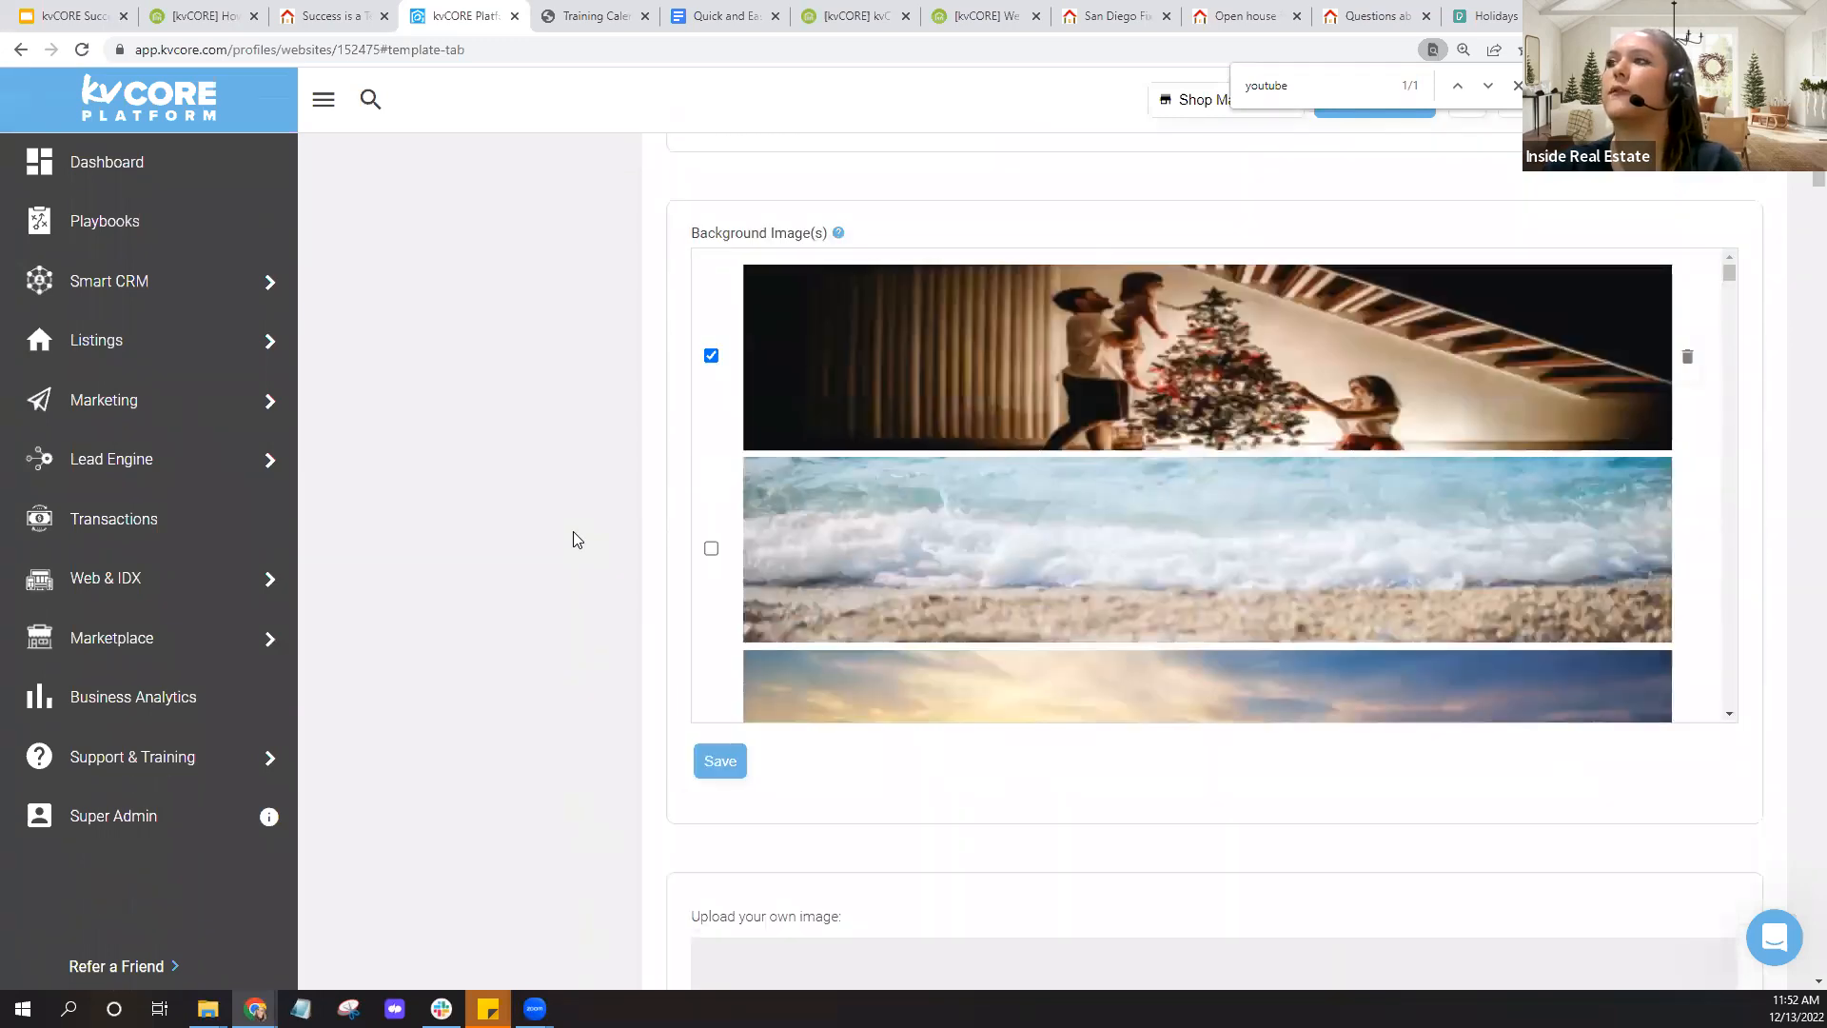
pyautogui.scroll(1, 573, 540)
pyautogui.moveTo(678, 335); pyautogui.dragTo(900, 349)
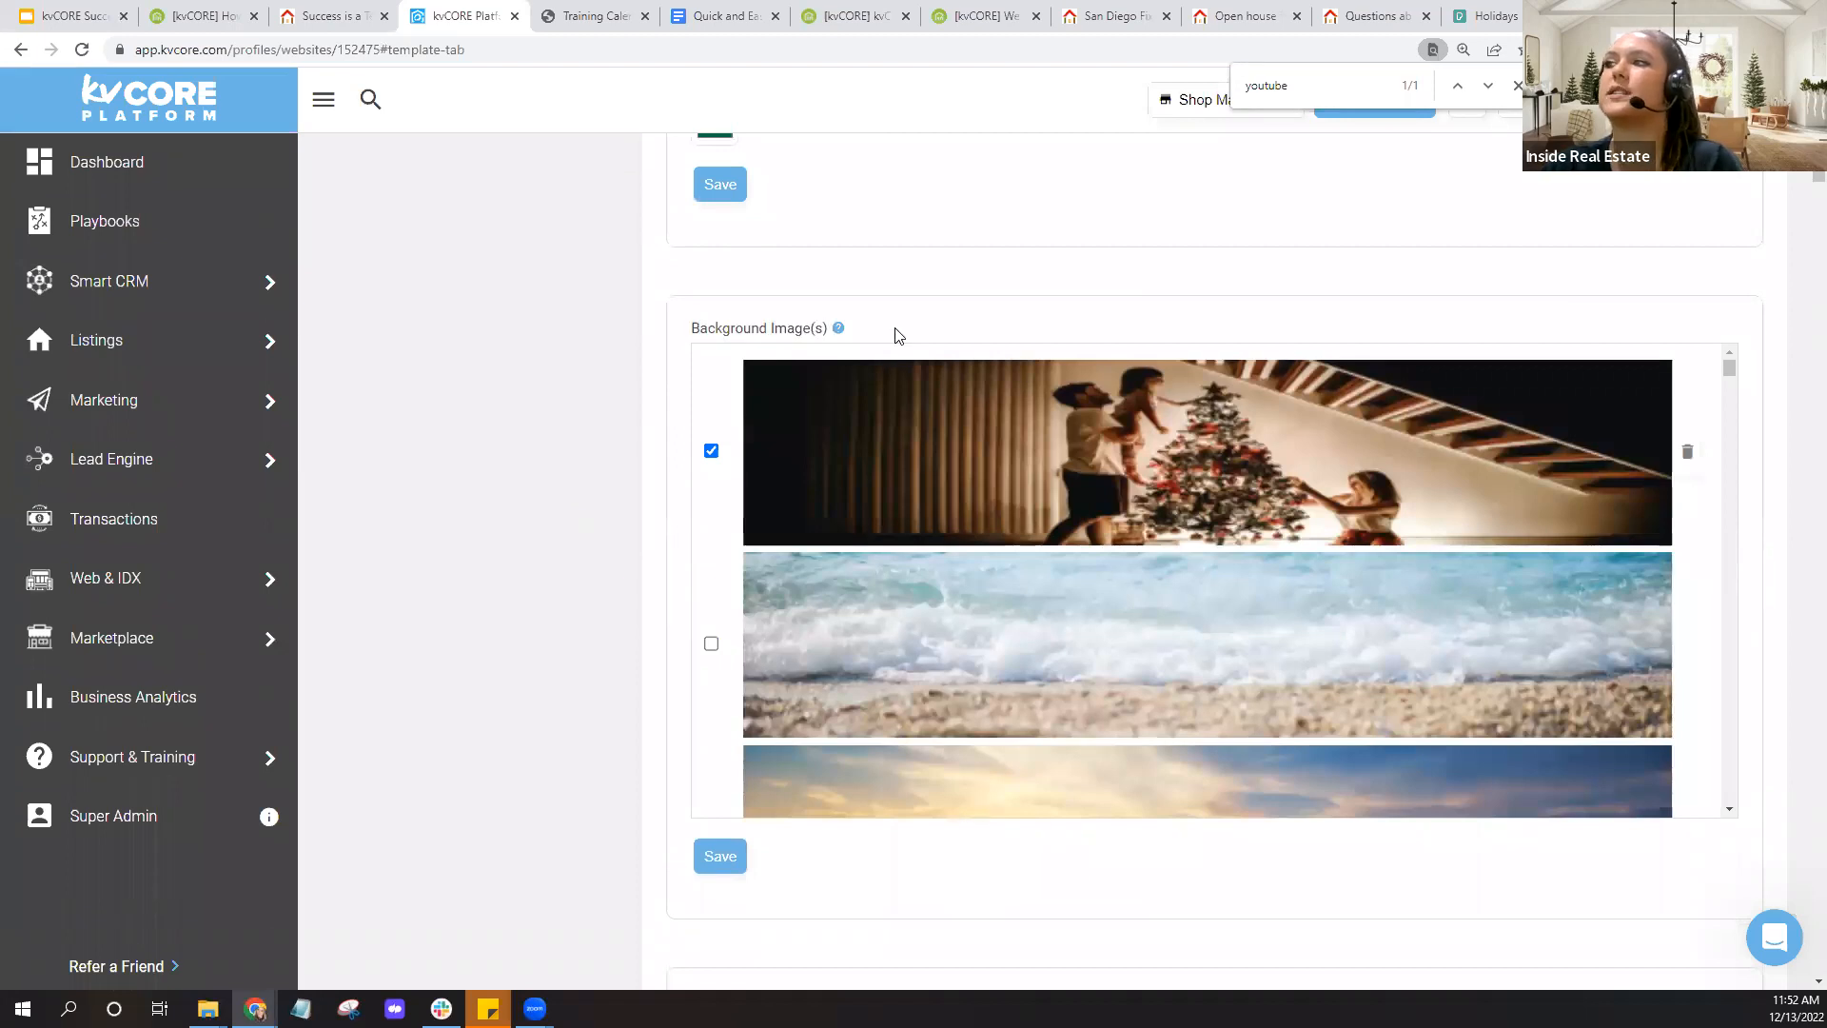
# Browse the stock pictures in the Background Image(s) list, look over the upload area for custom images, and return to the first image
pyautogui.scroll(-1, 1412, 532)
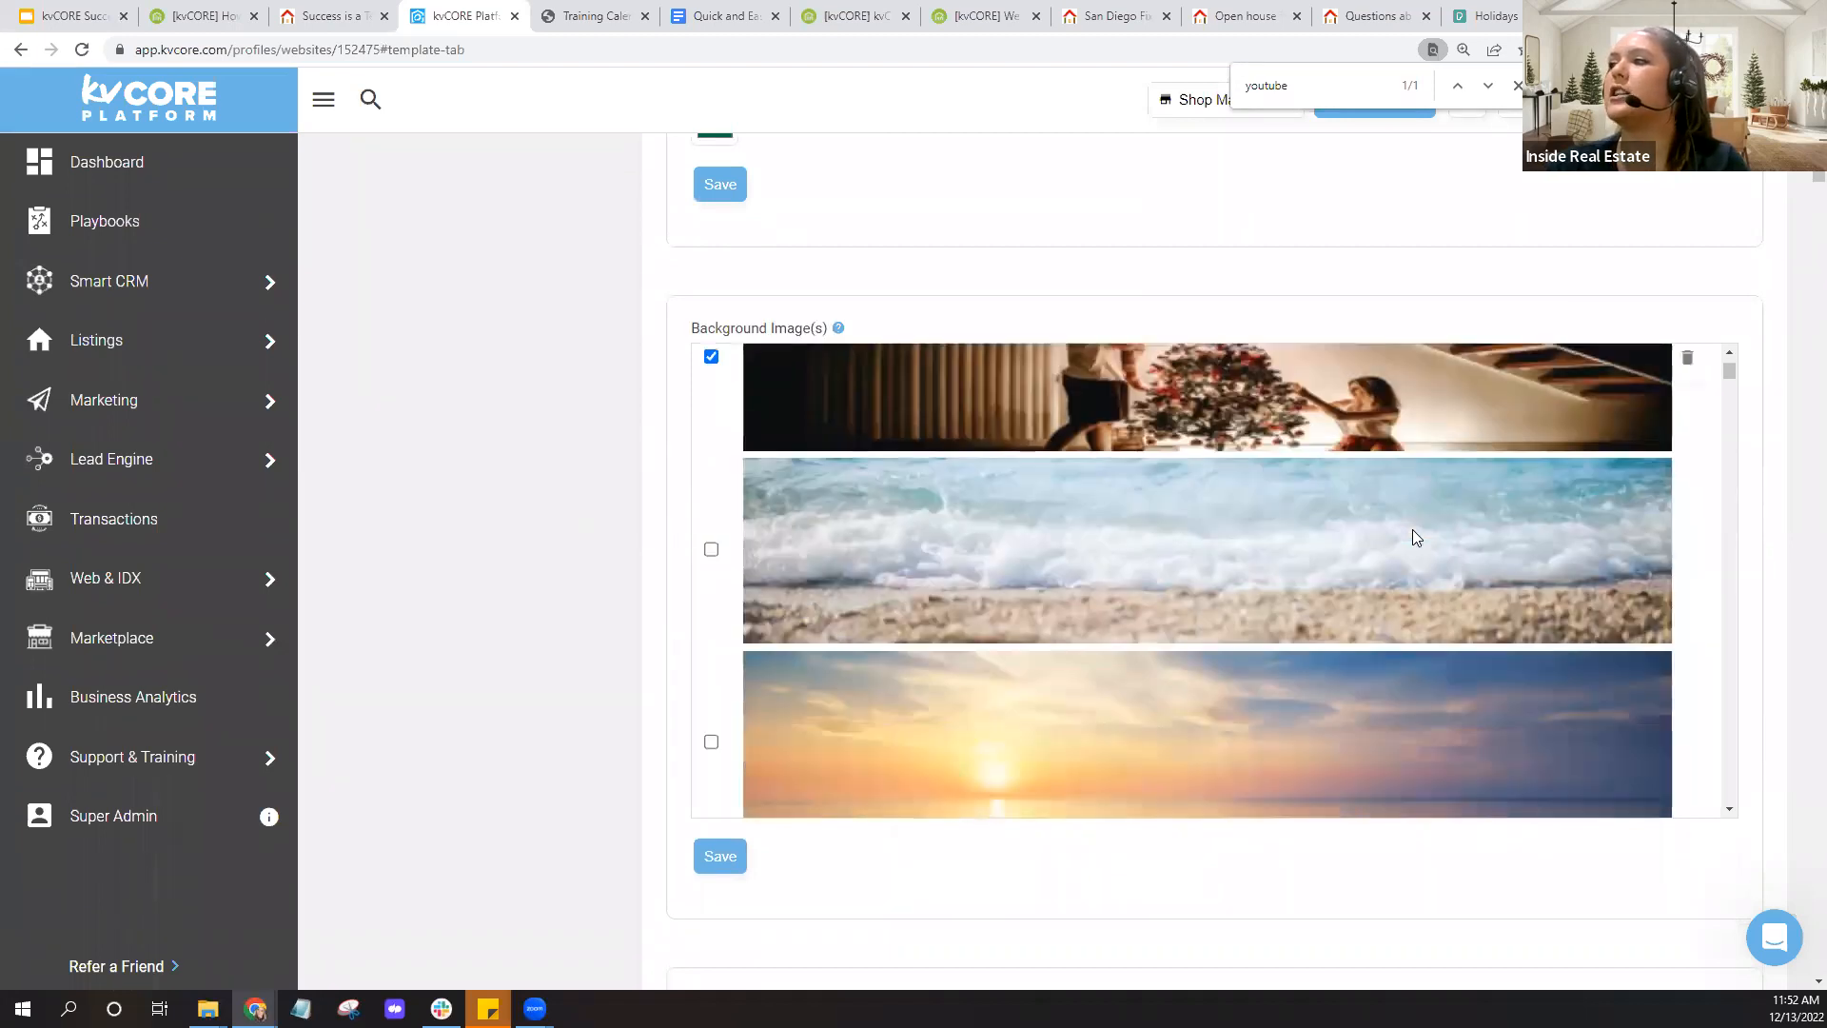
pyautogui.scroll(-7, 1413, 533)
pyautogui.scroll(-8, 1412, 529)
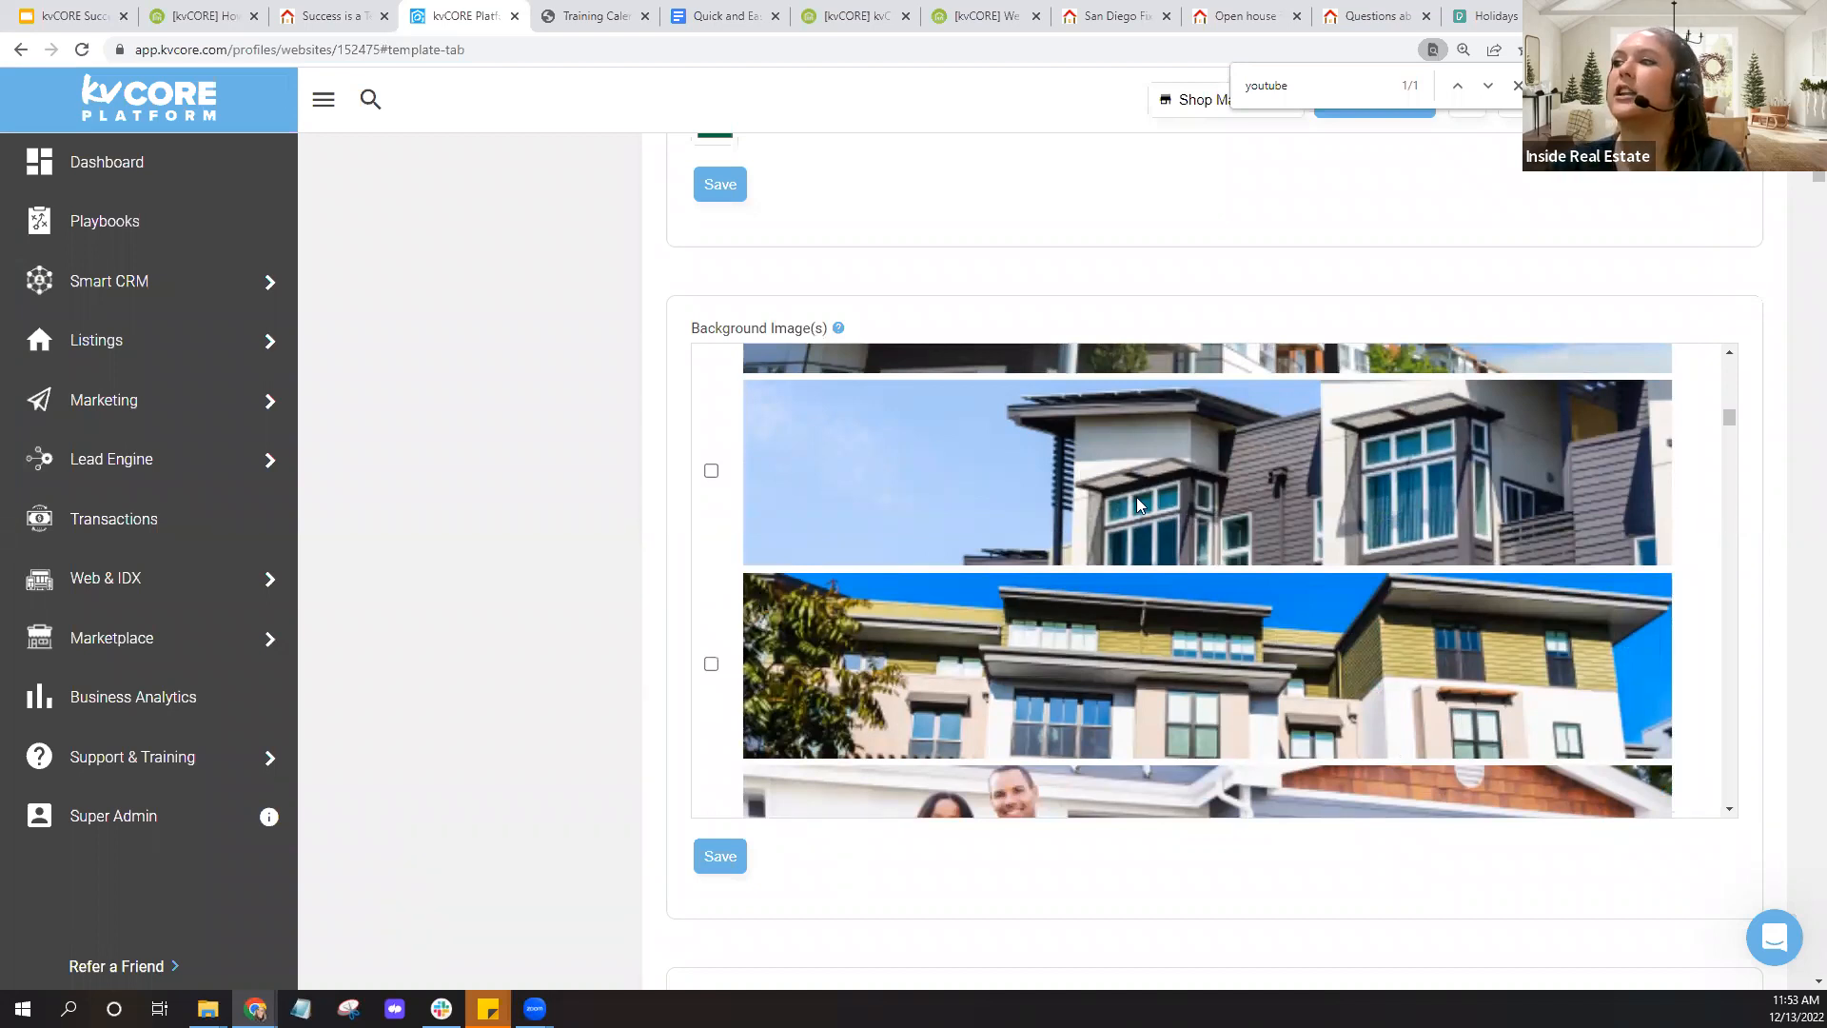
pyautogui.scroll(-5, 1137, 497)
pyautogui.scroll(-5, 1137, 499)
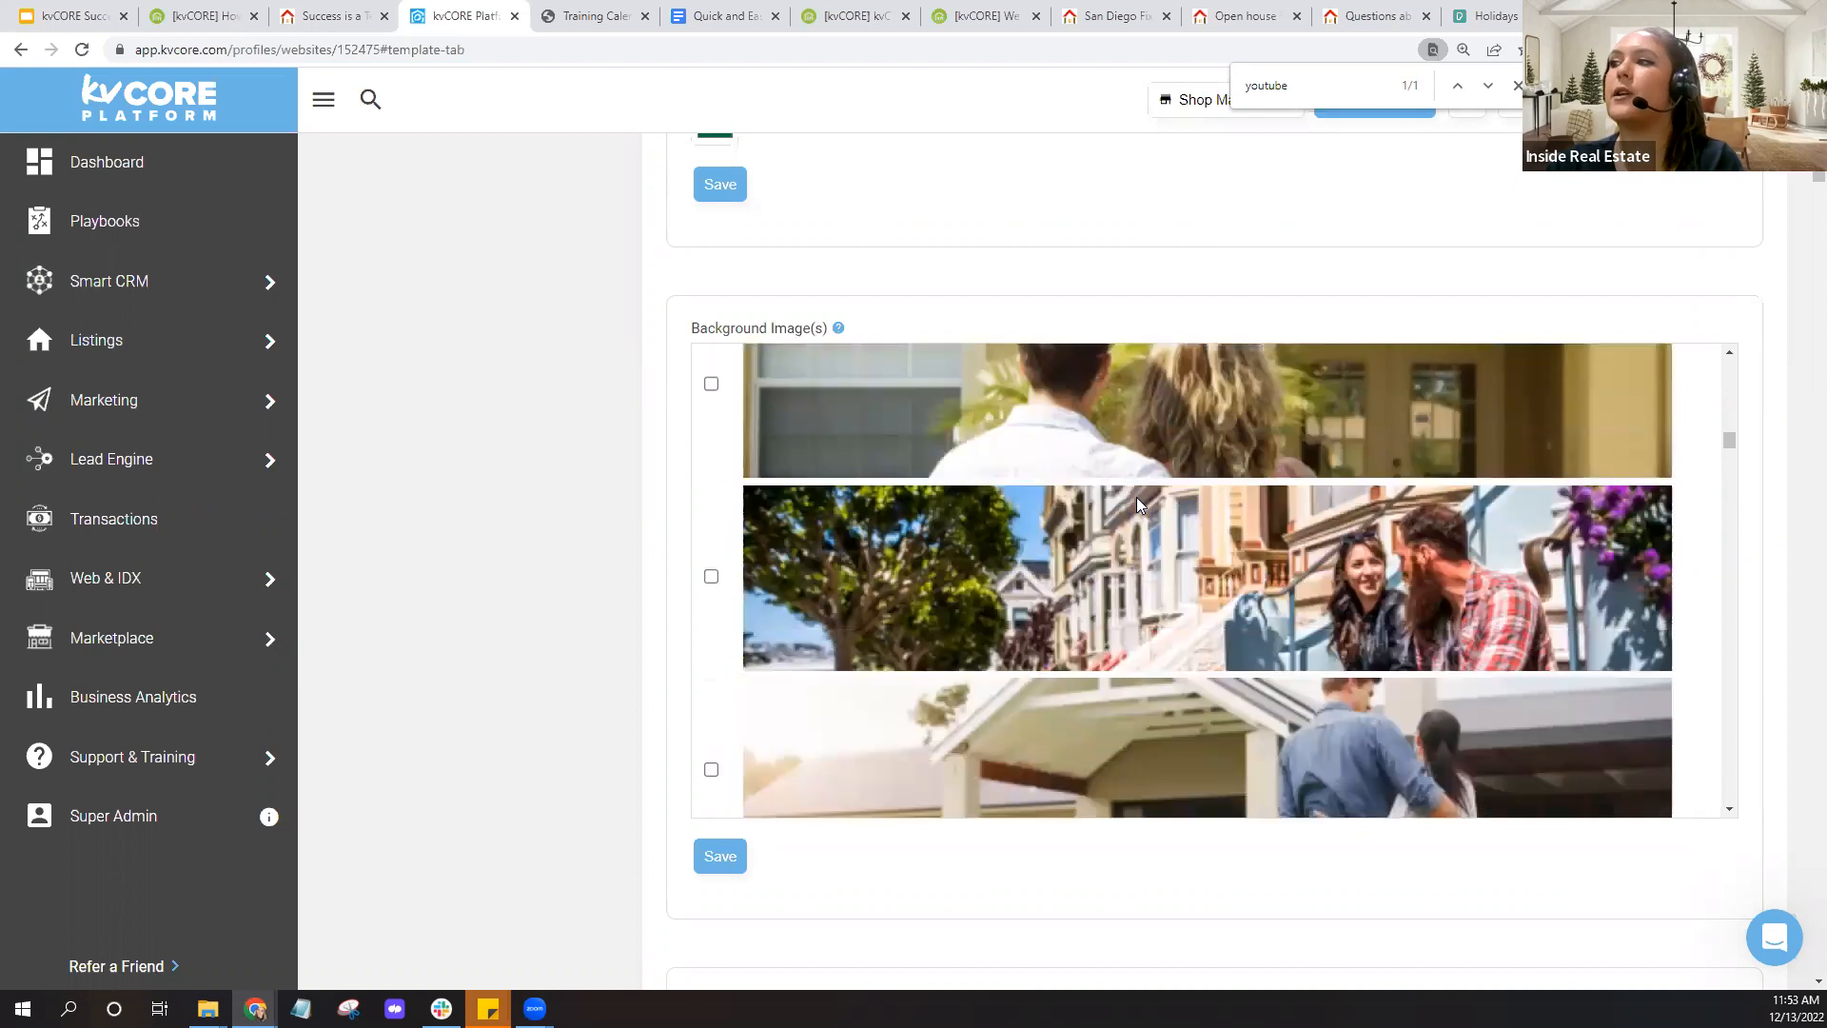
pyautogui.scroll(-5, 1138, 499)
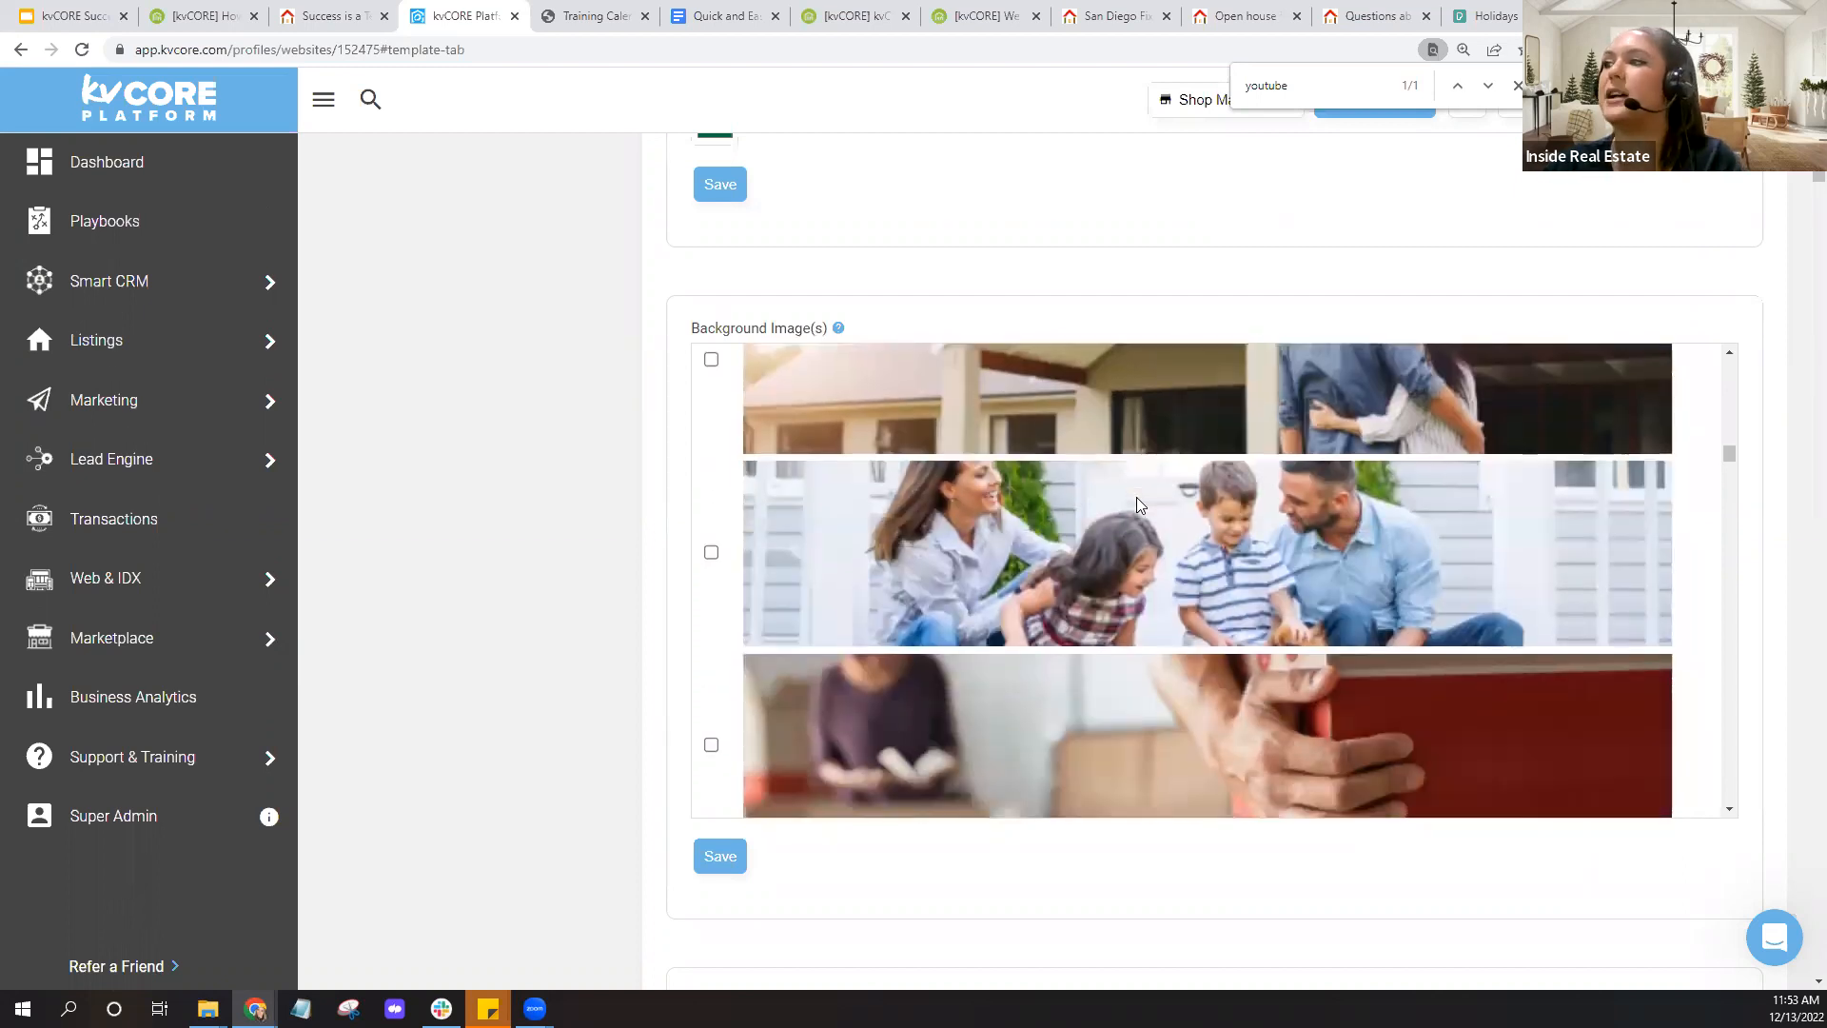
pyautogui.scroll(-1, 1137, 497)
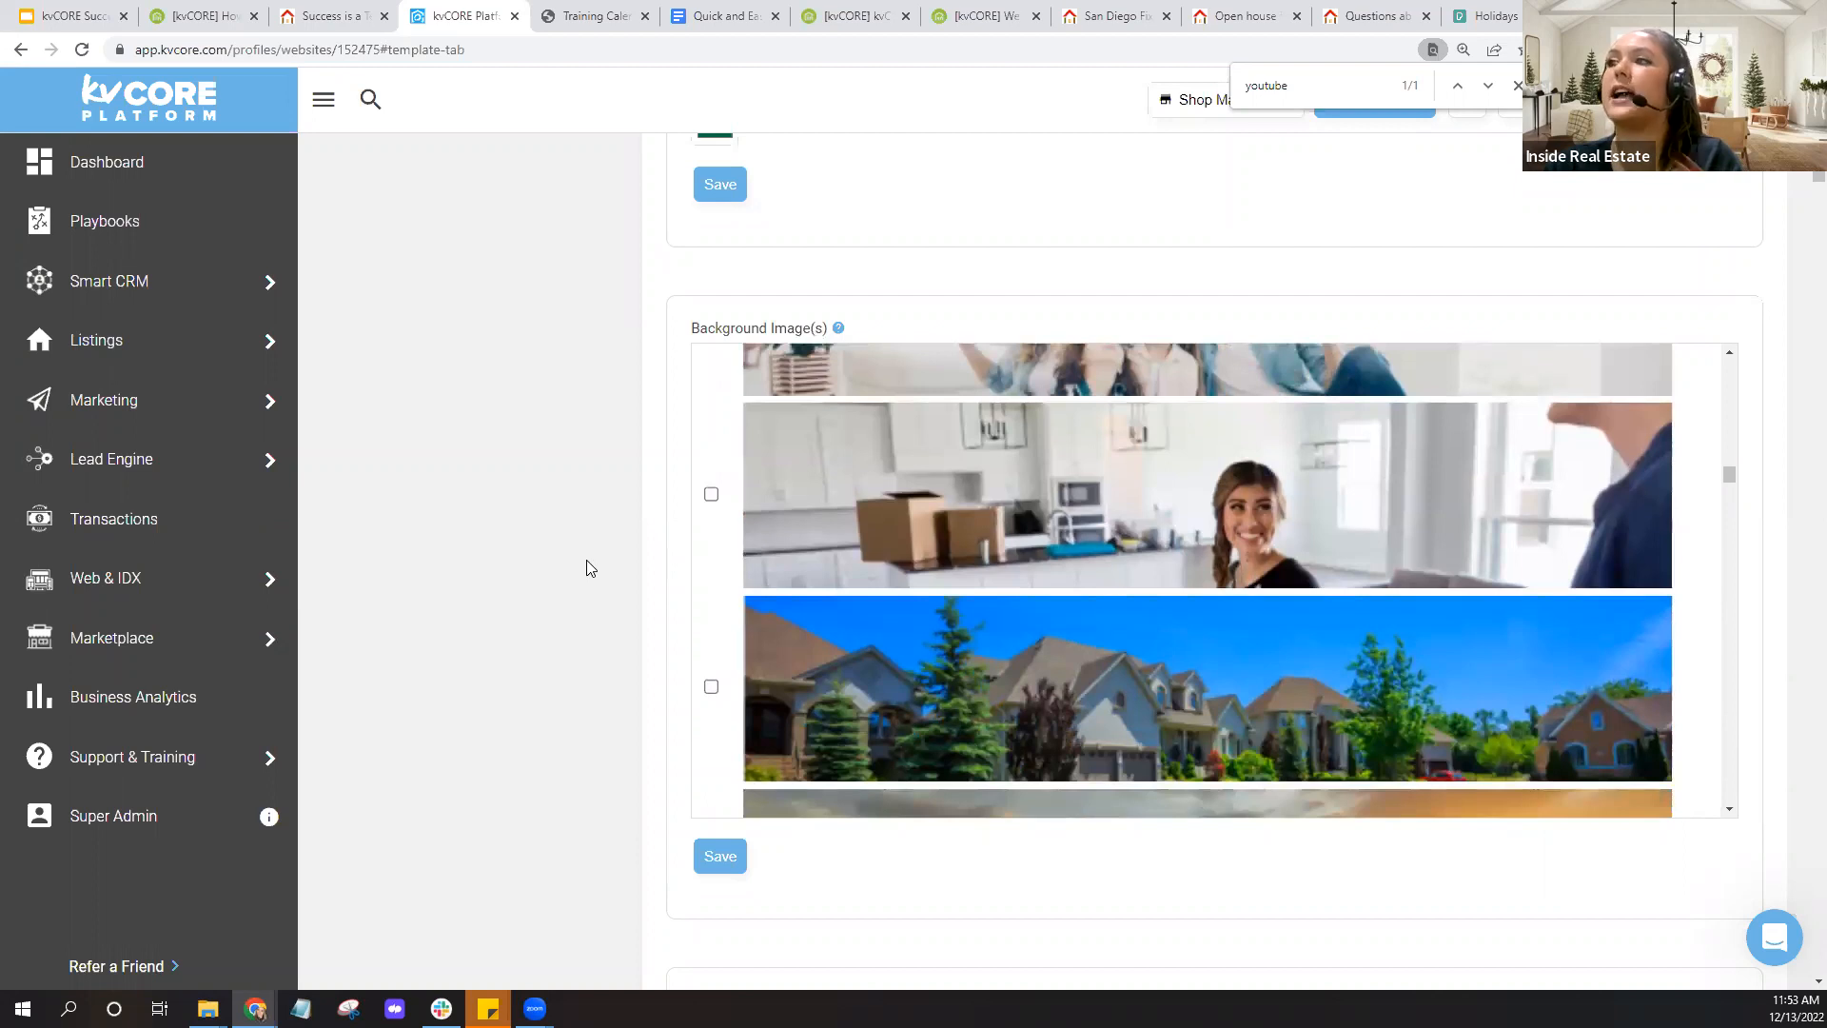
pyautogui.scroll(-3, 586, 560)
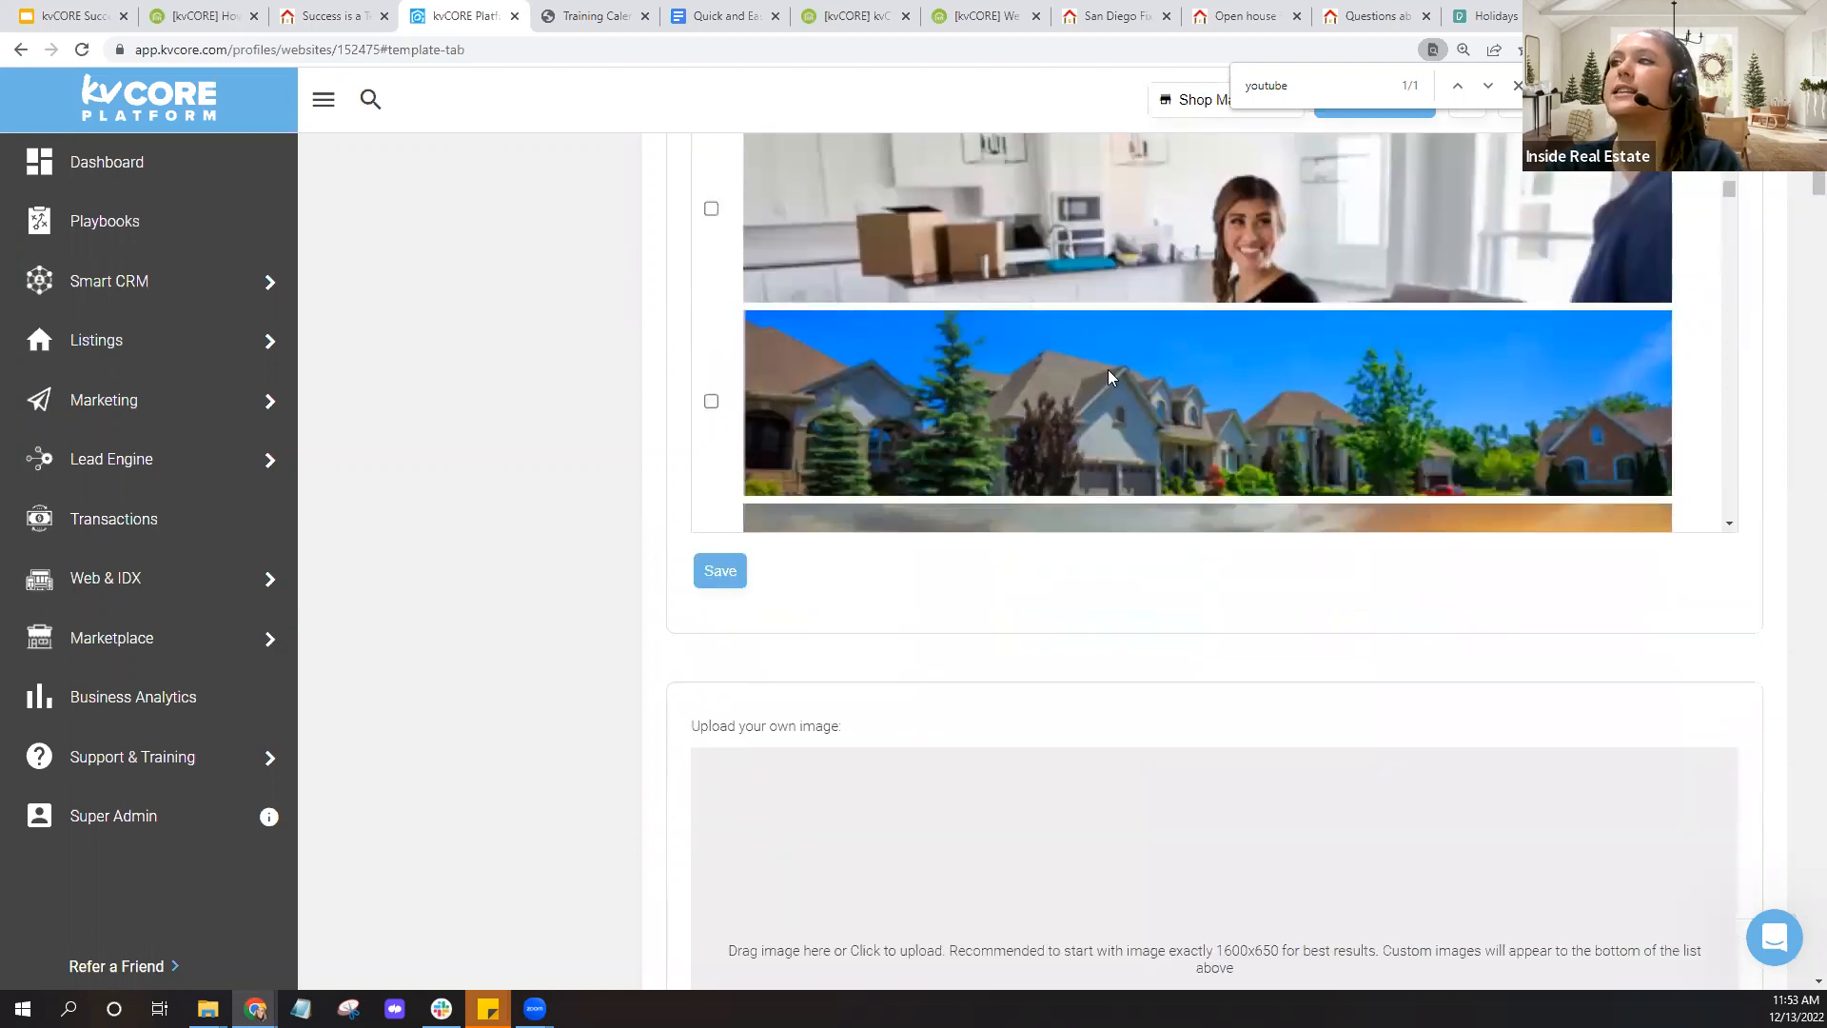
pyautogui.scroll(-15, 1108, 373)
pyautogui.scroll(15, 1107, 369)
pyautogui.scroll(4, 645, 343)
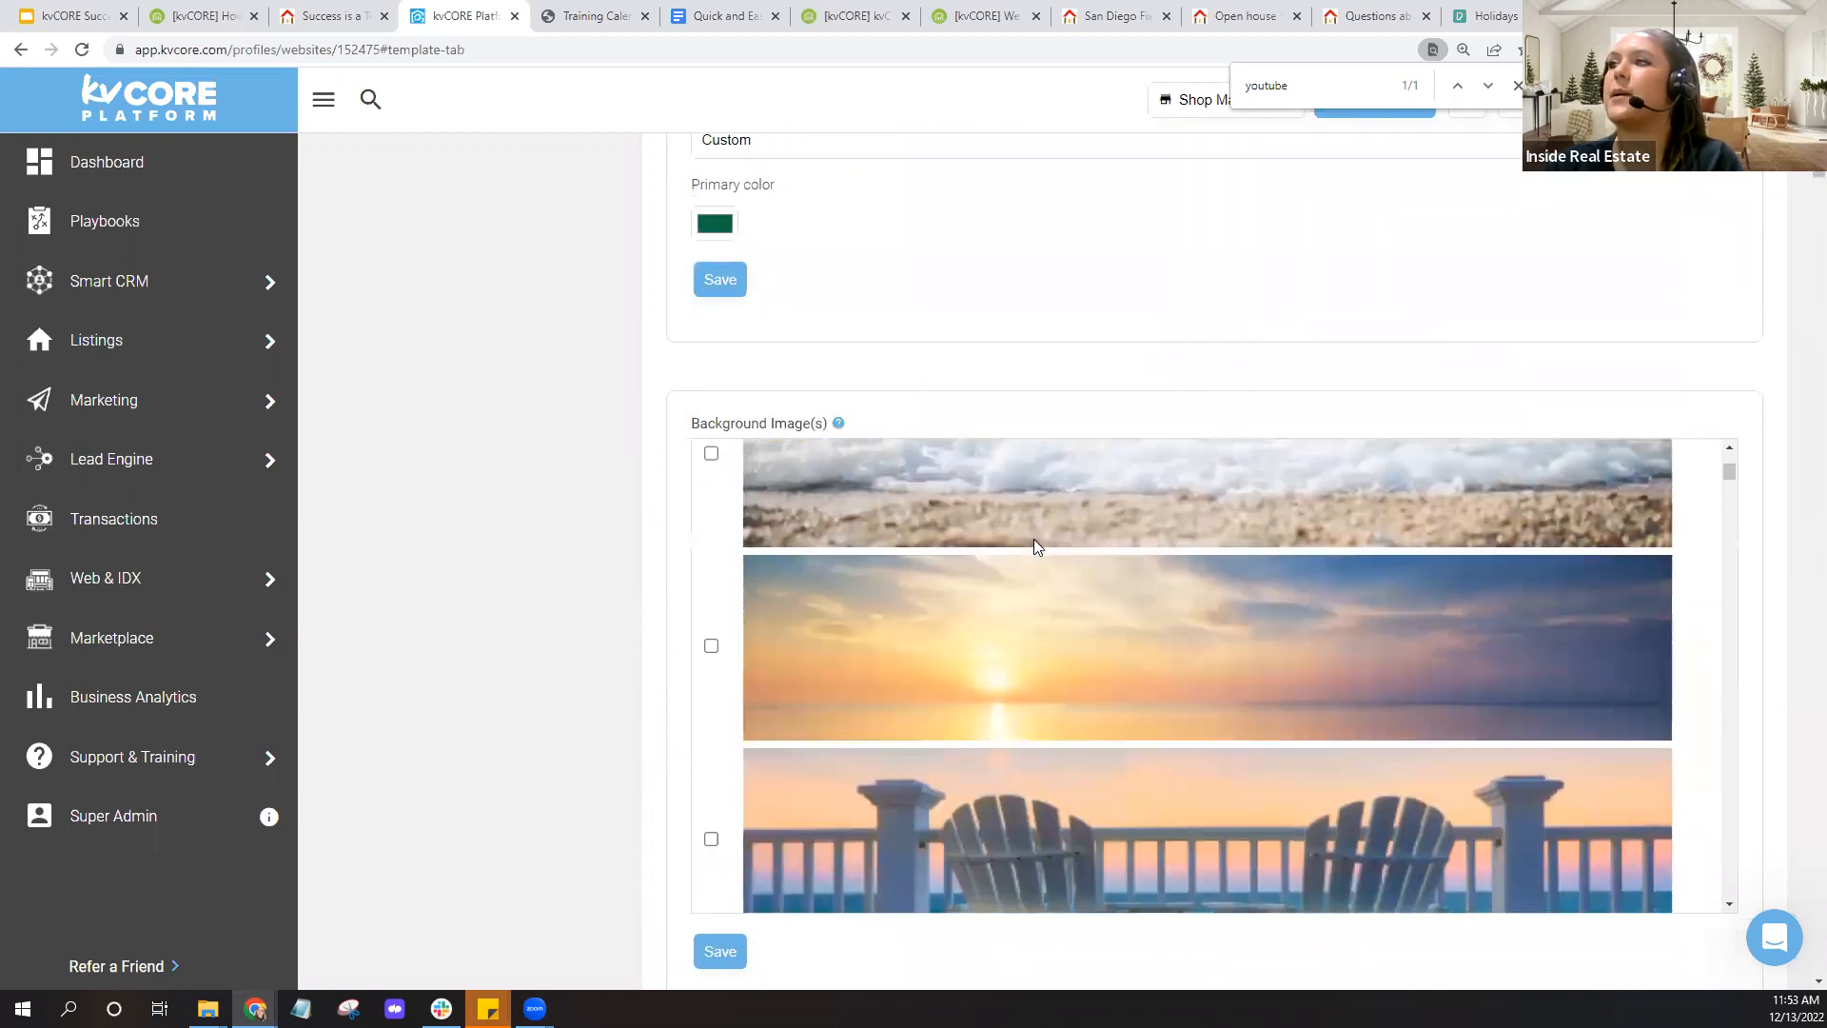
pyautogui.scroll(3, 1037, 545)
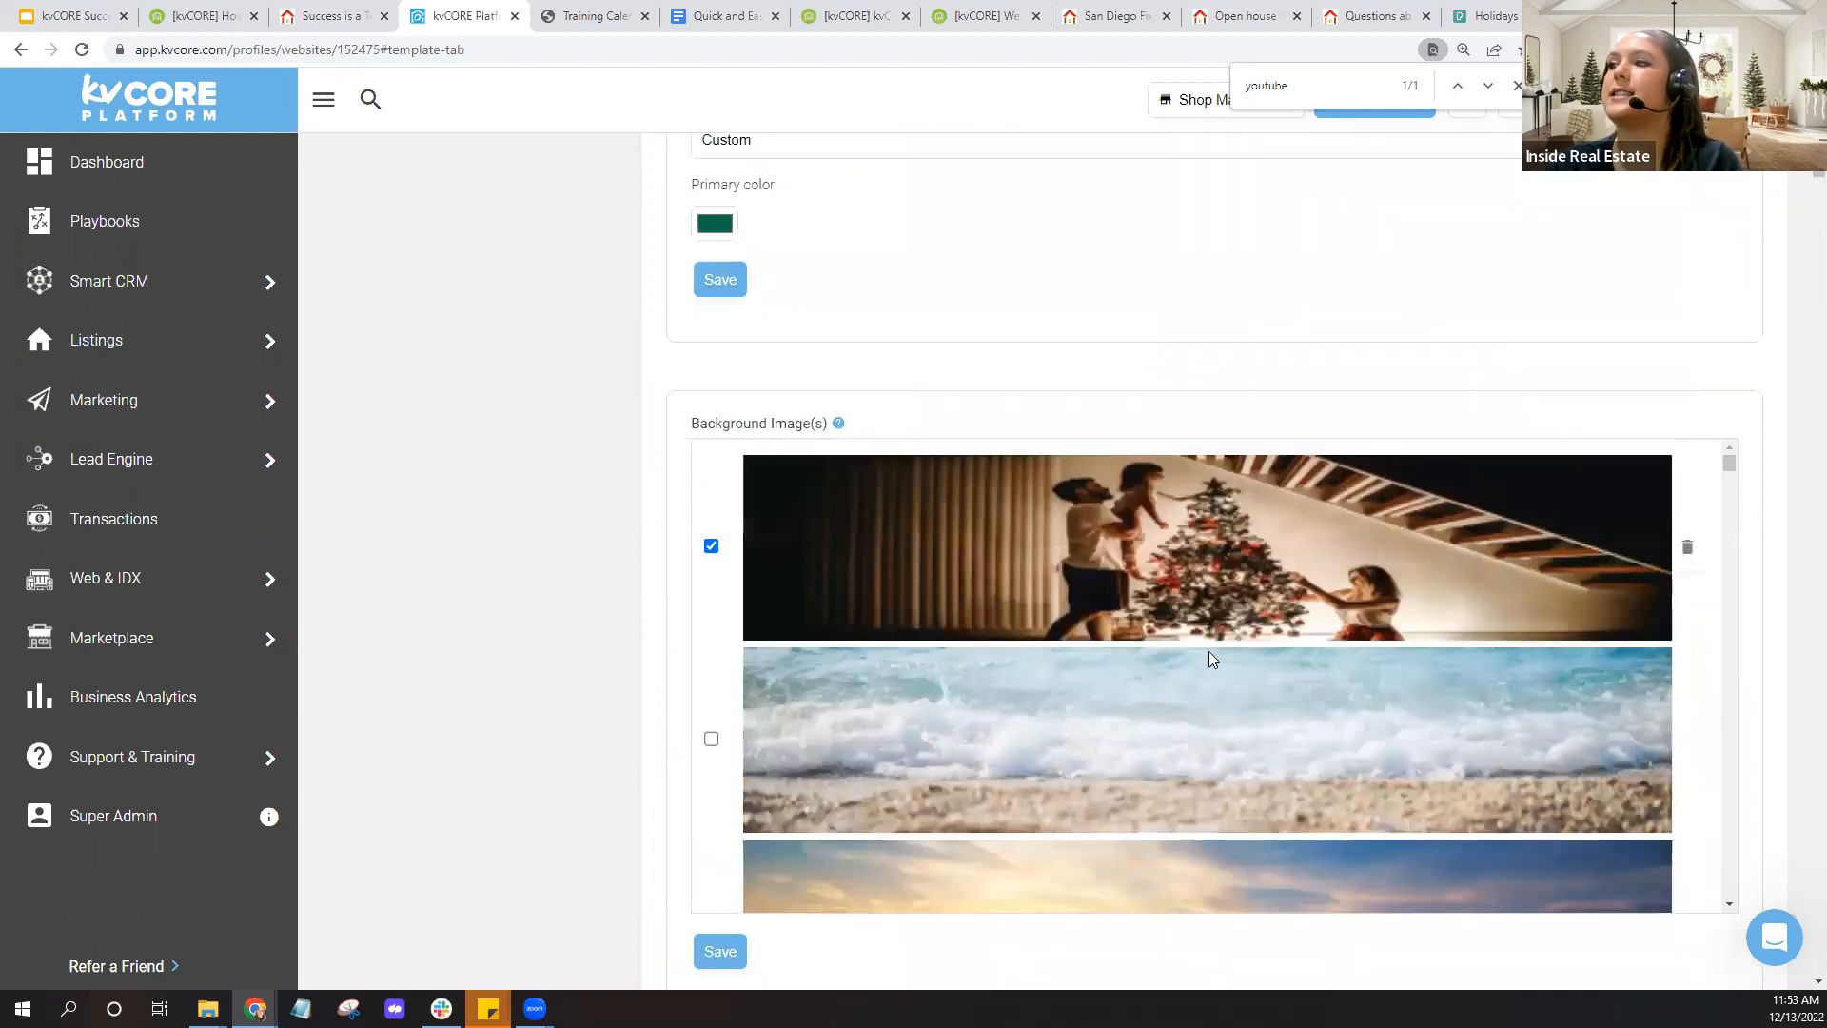
# Browse the Background Image(s) list through the stock pictures to the custom pumpkin images
pyautogui.scroll(-8, 1208, 655)
pyautogui.scroll(-10, 1209, 655)
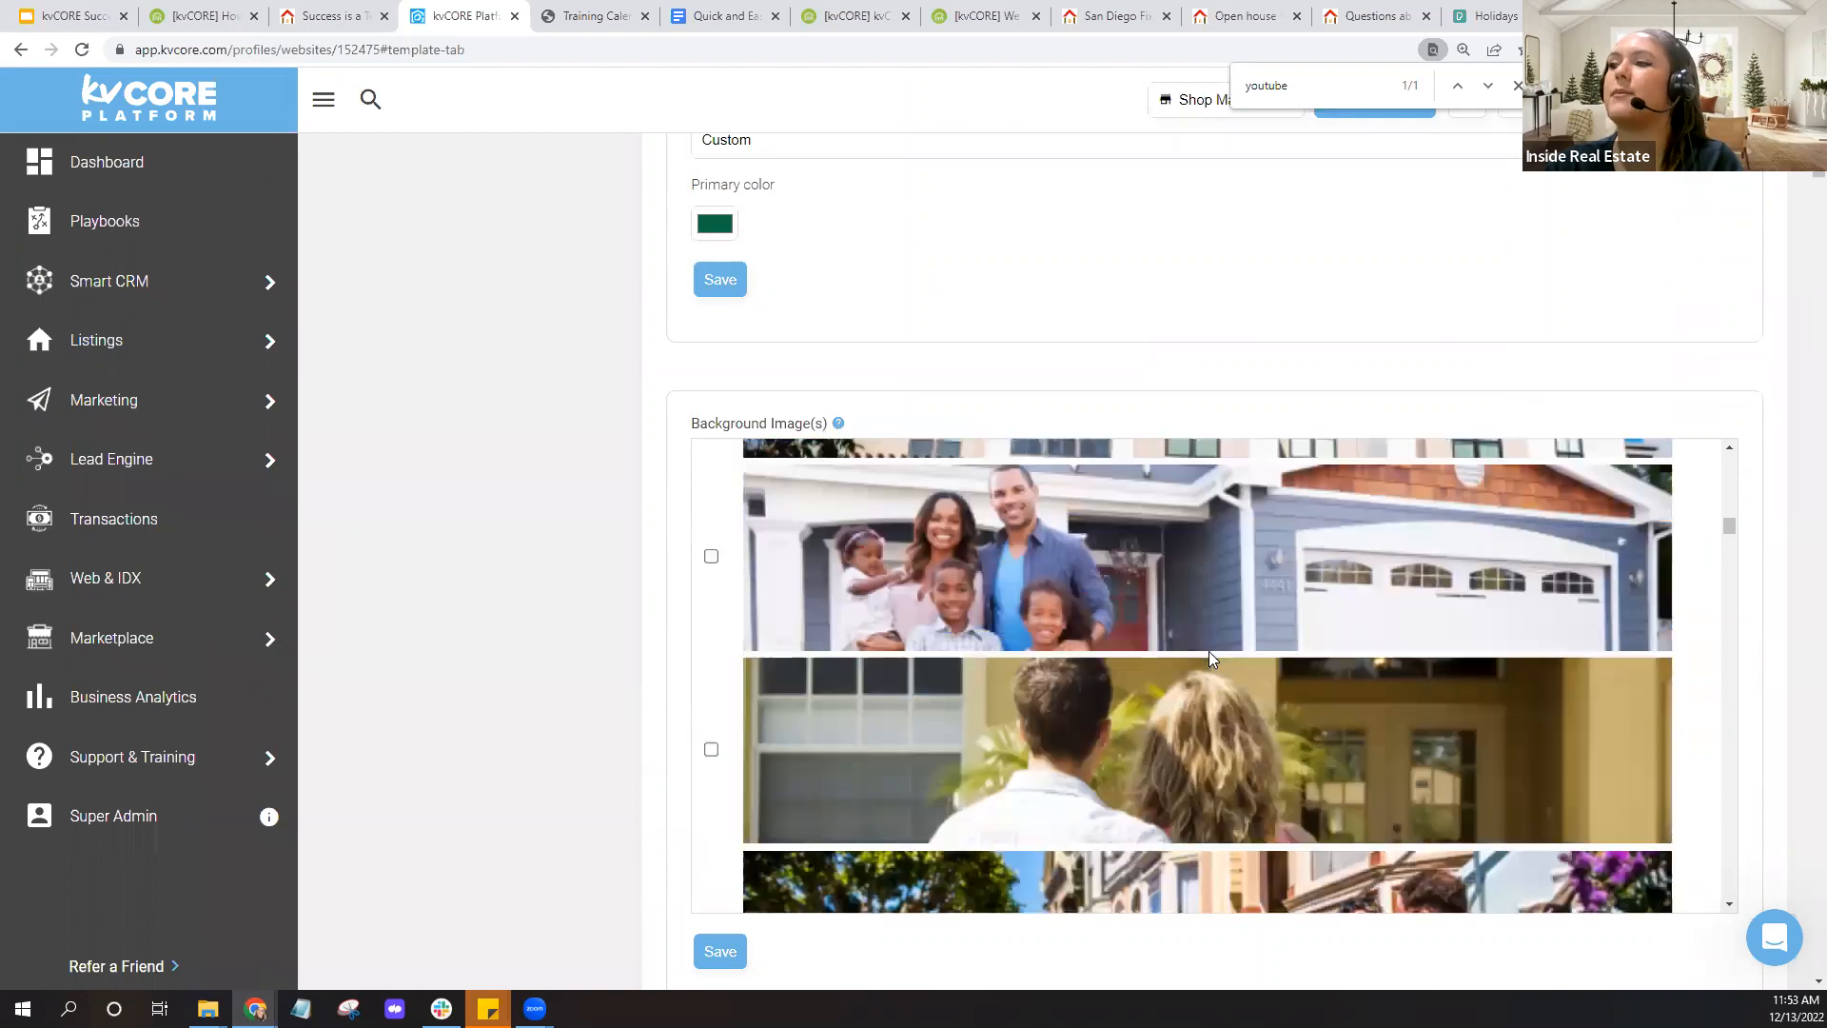
pyautogui.scroll(-10, 1209, 658)
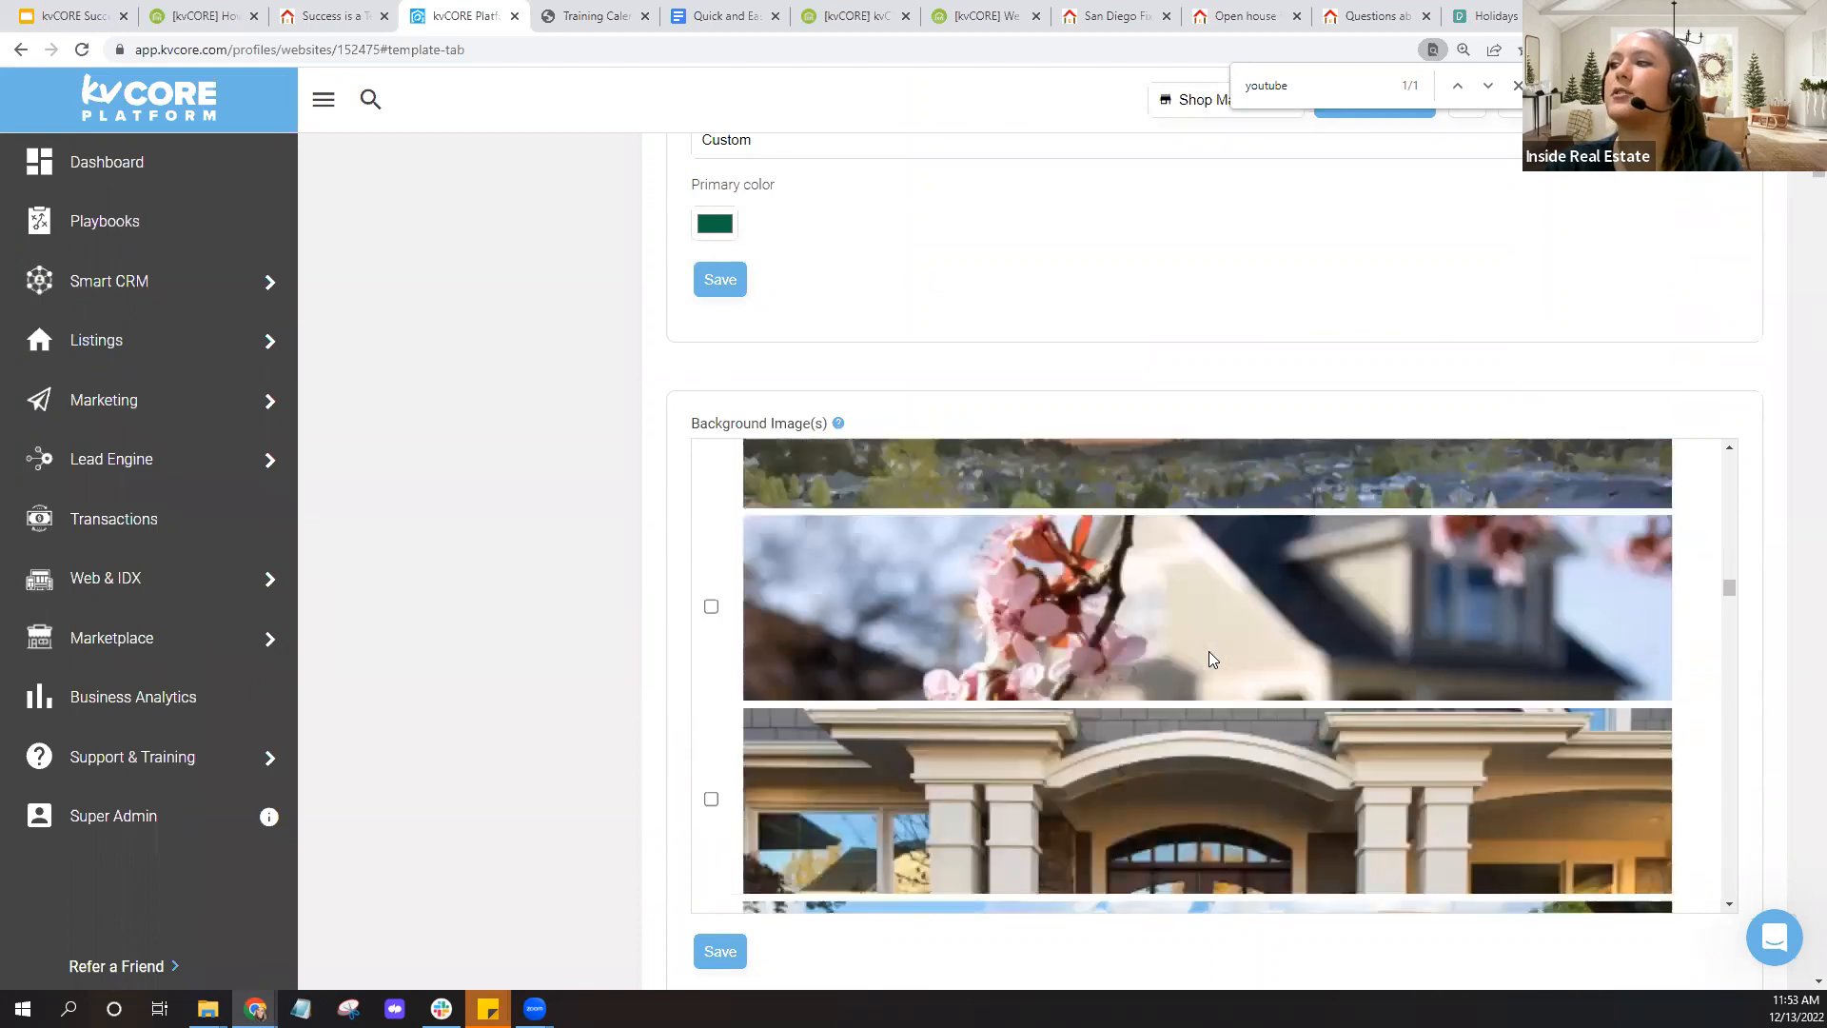
pyautogui.scroll(-8, 1211, 659)
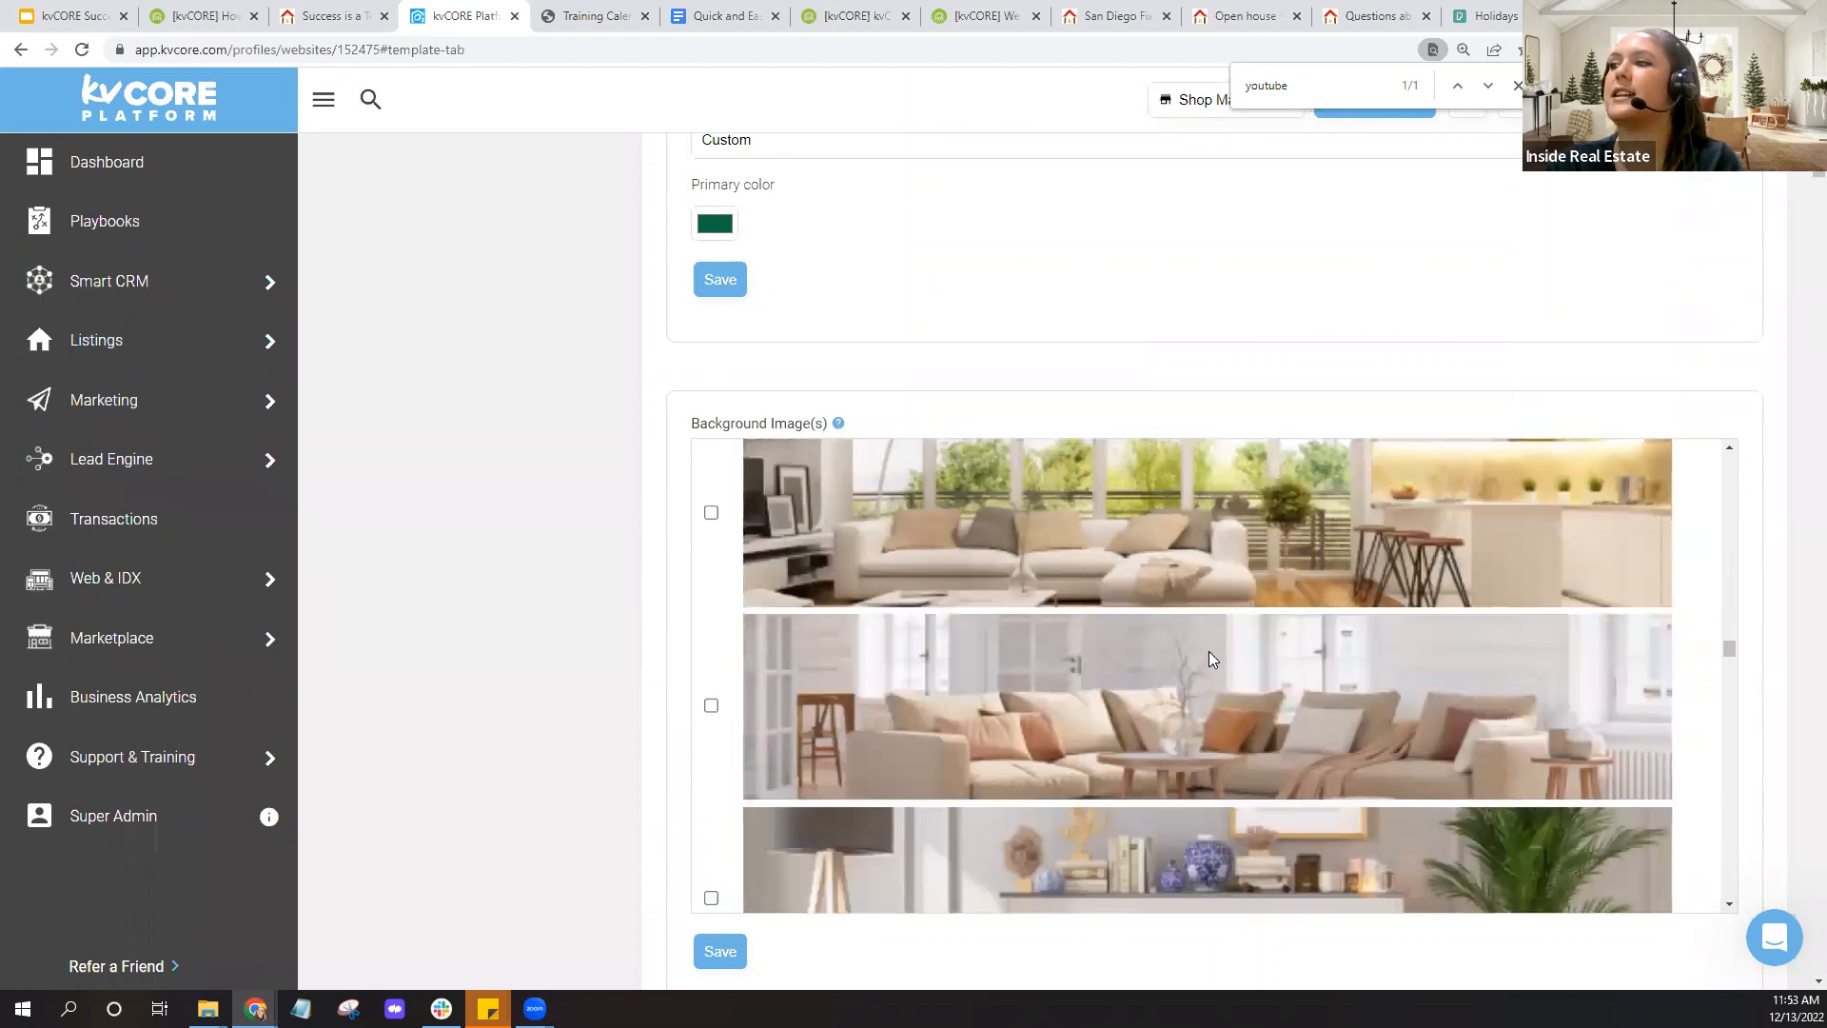
pyautogui.scroll(-10, 1210, 657)
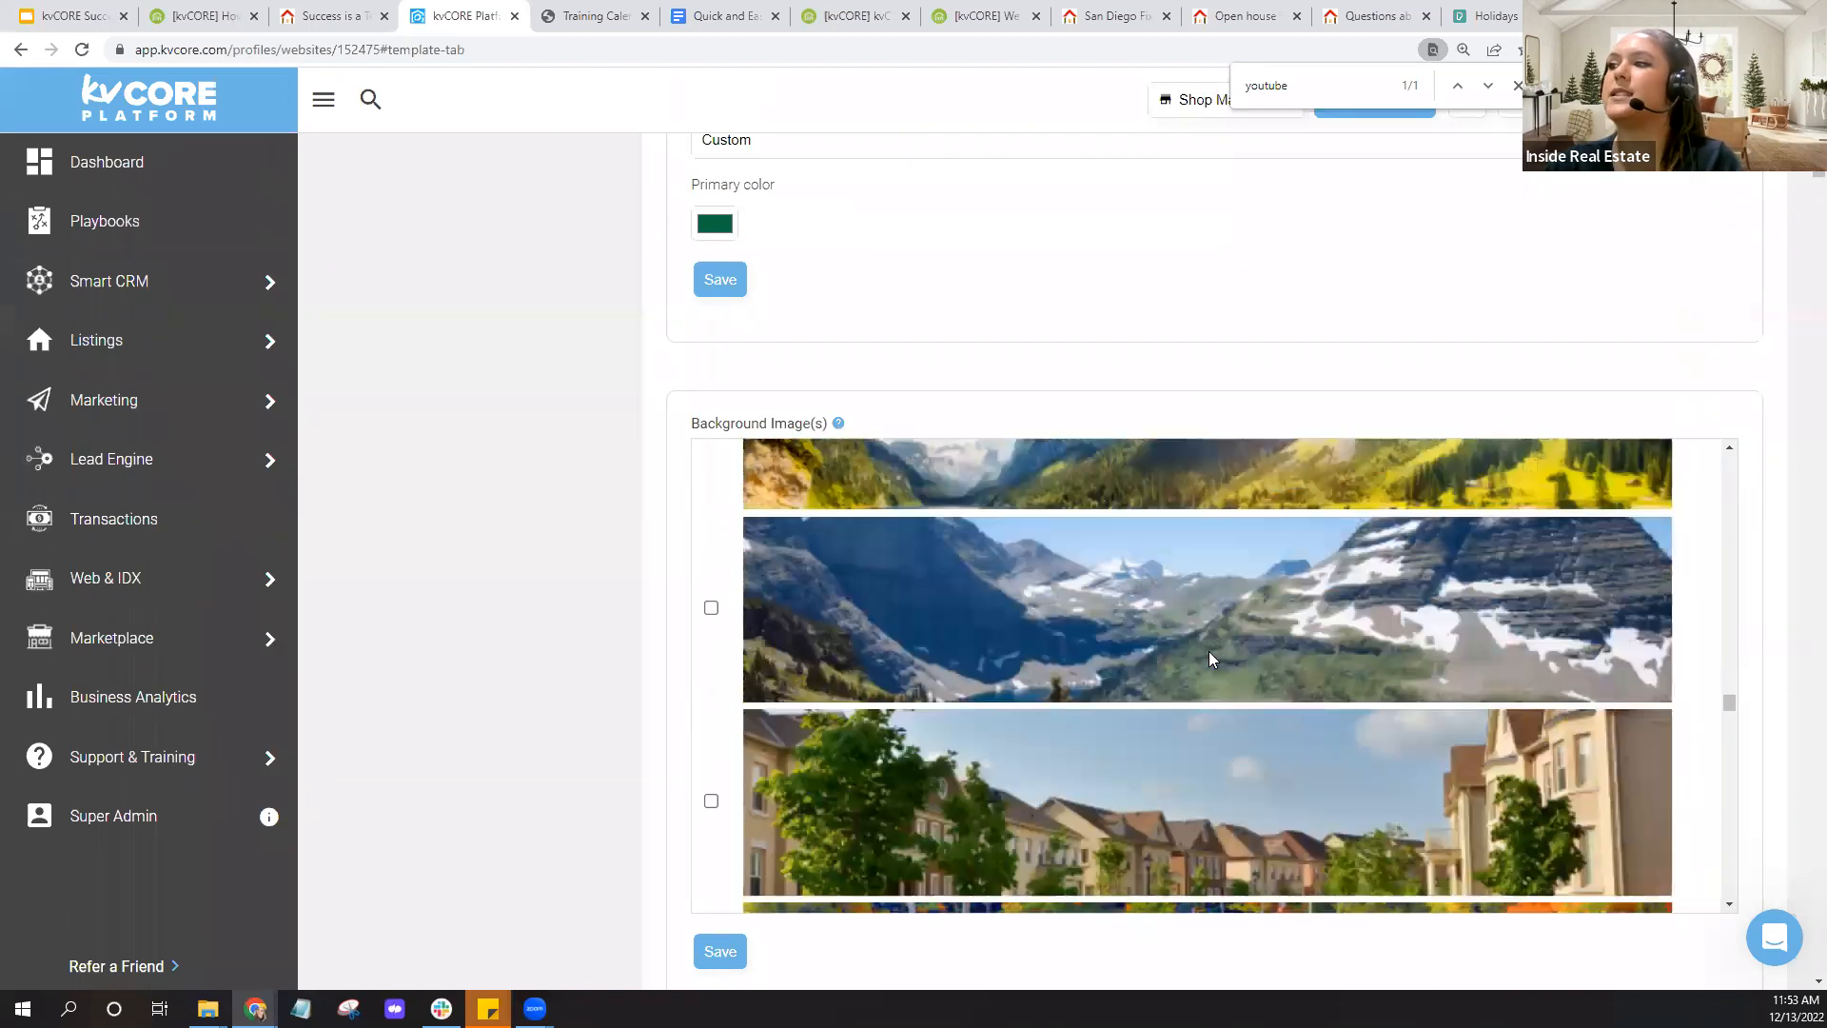
pyautogui.scroll(-15, 1209, 657)
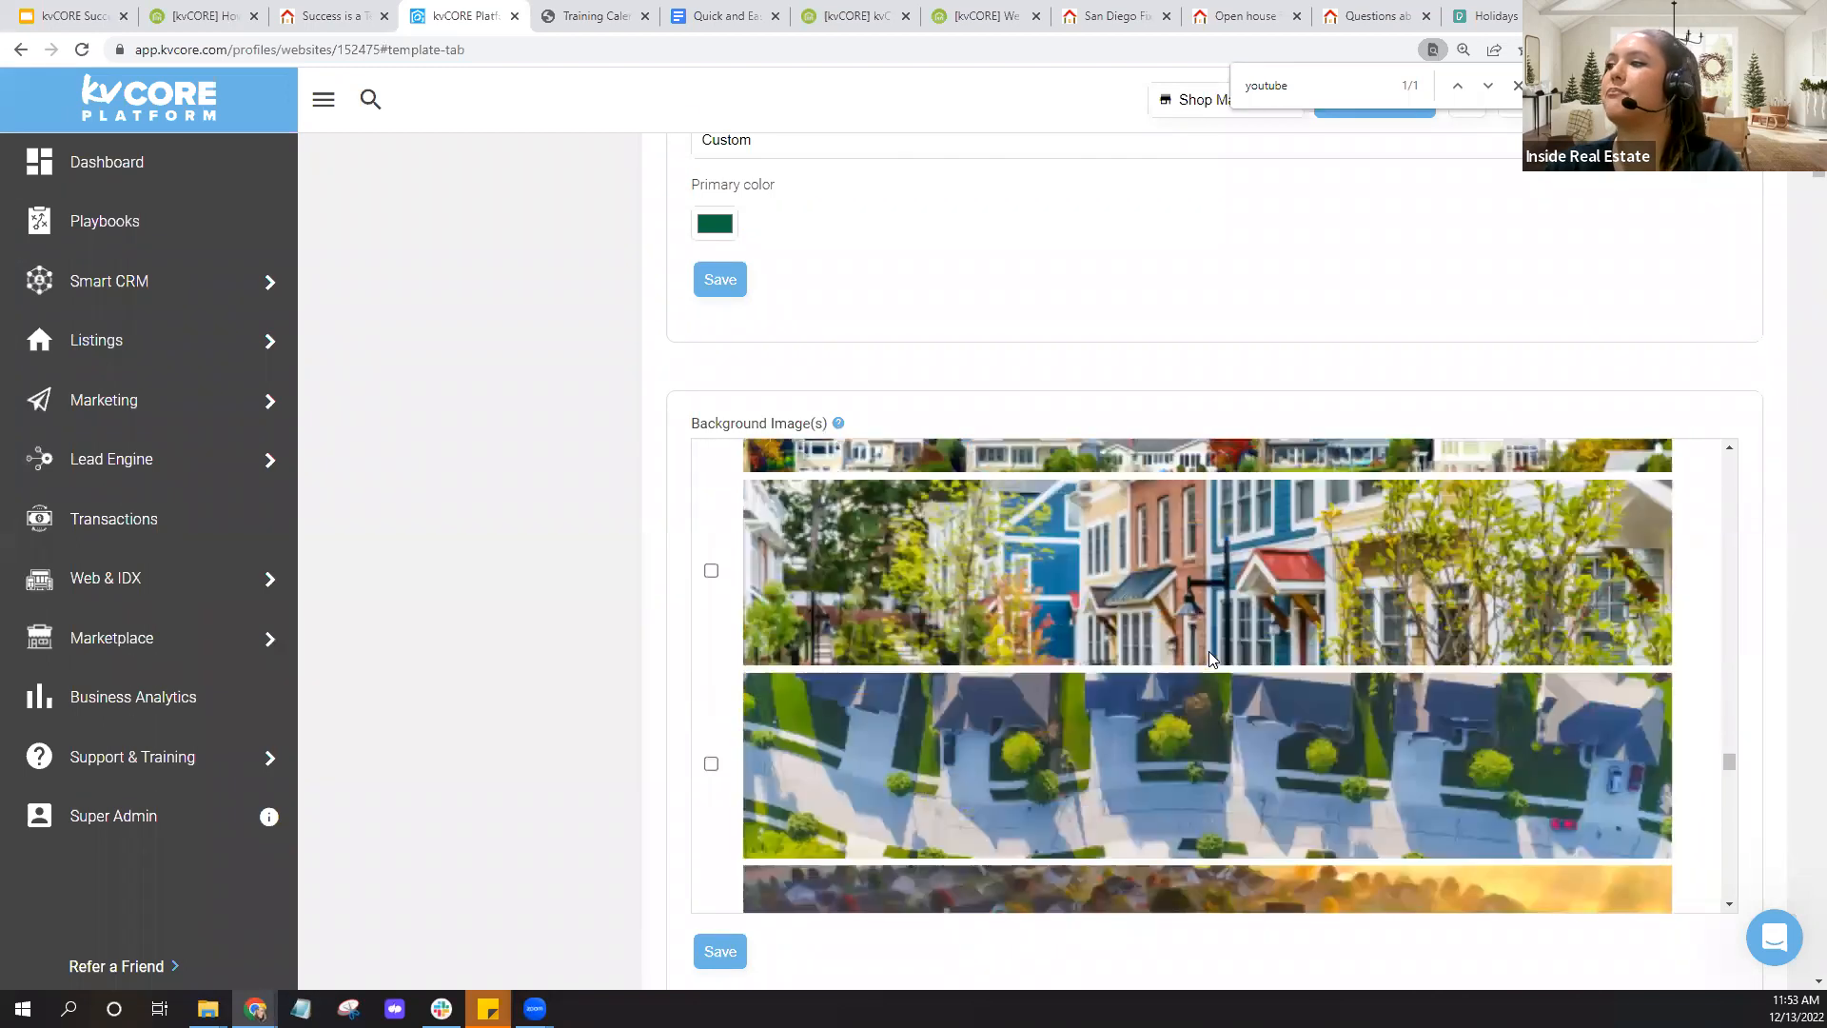
pyautogui.scroll(-10, 1210, 654)
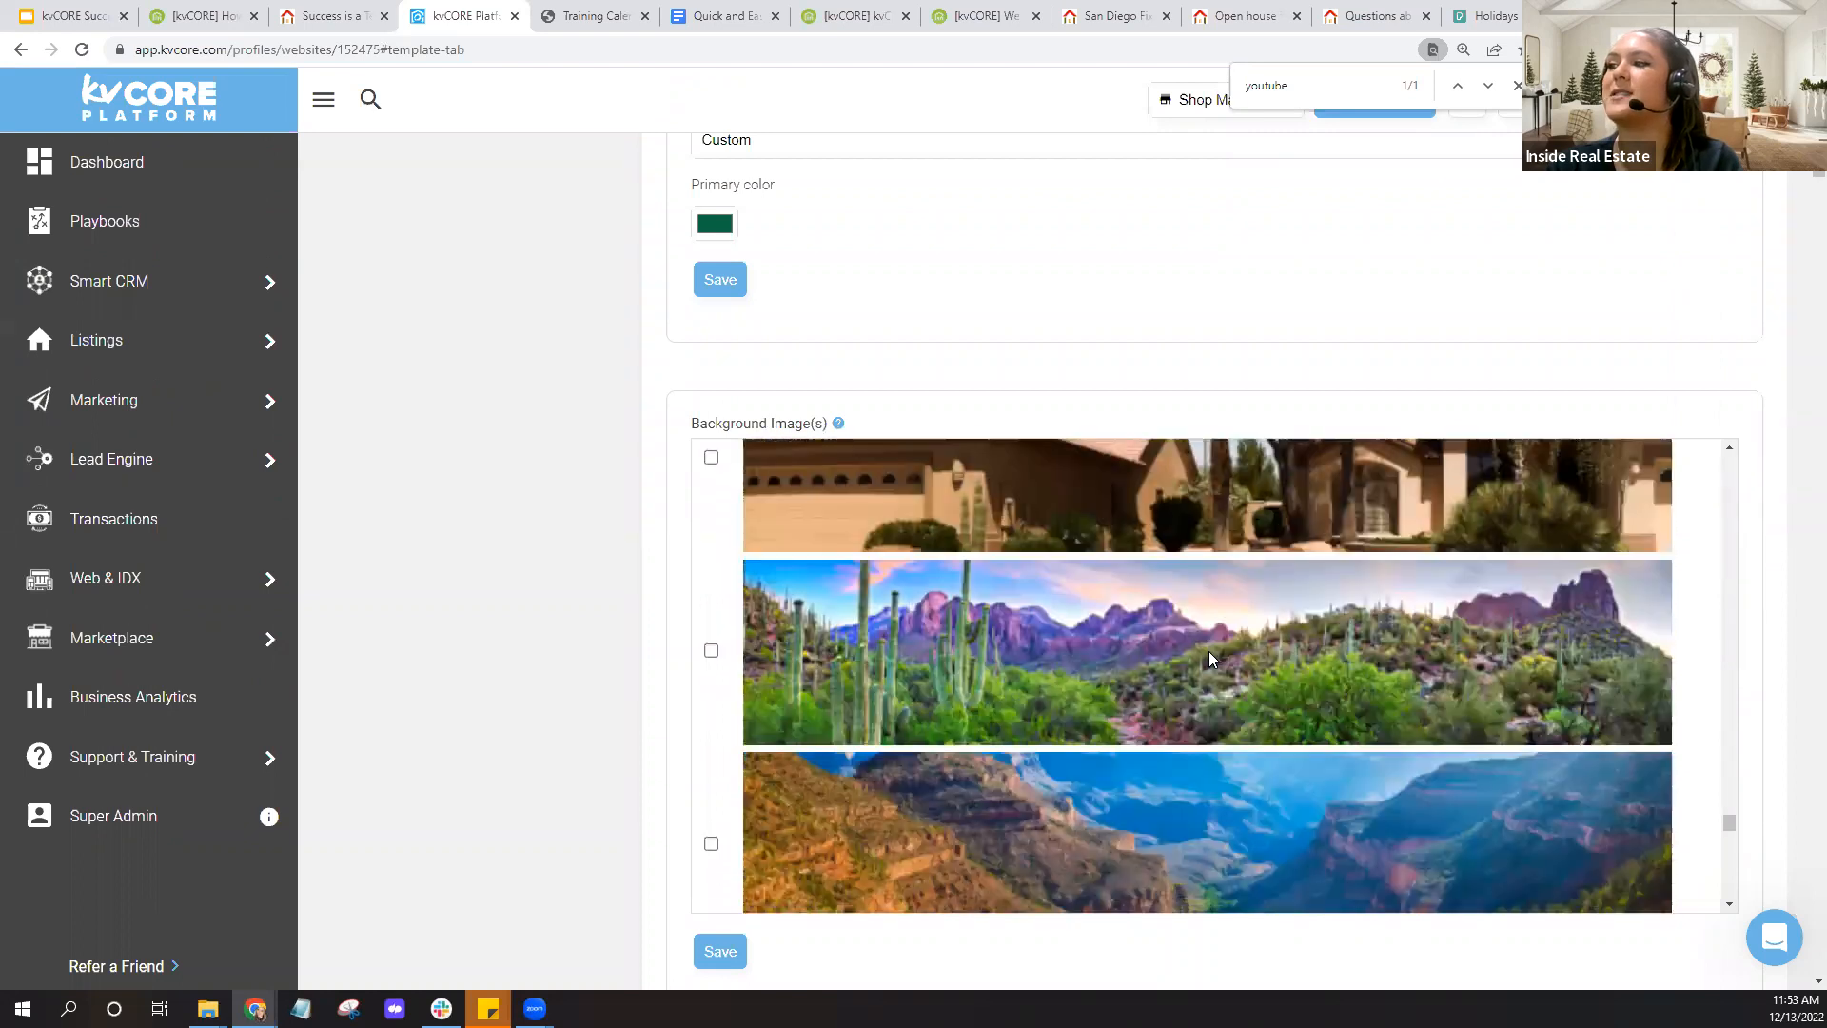
pyautogui.scroll(-3, 1186, 792)
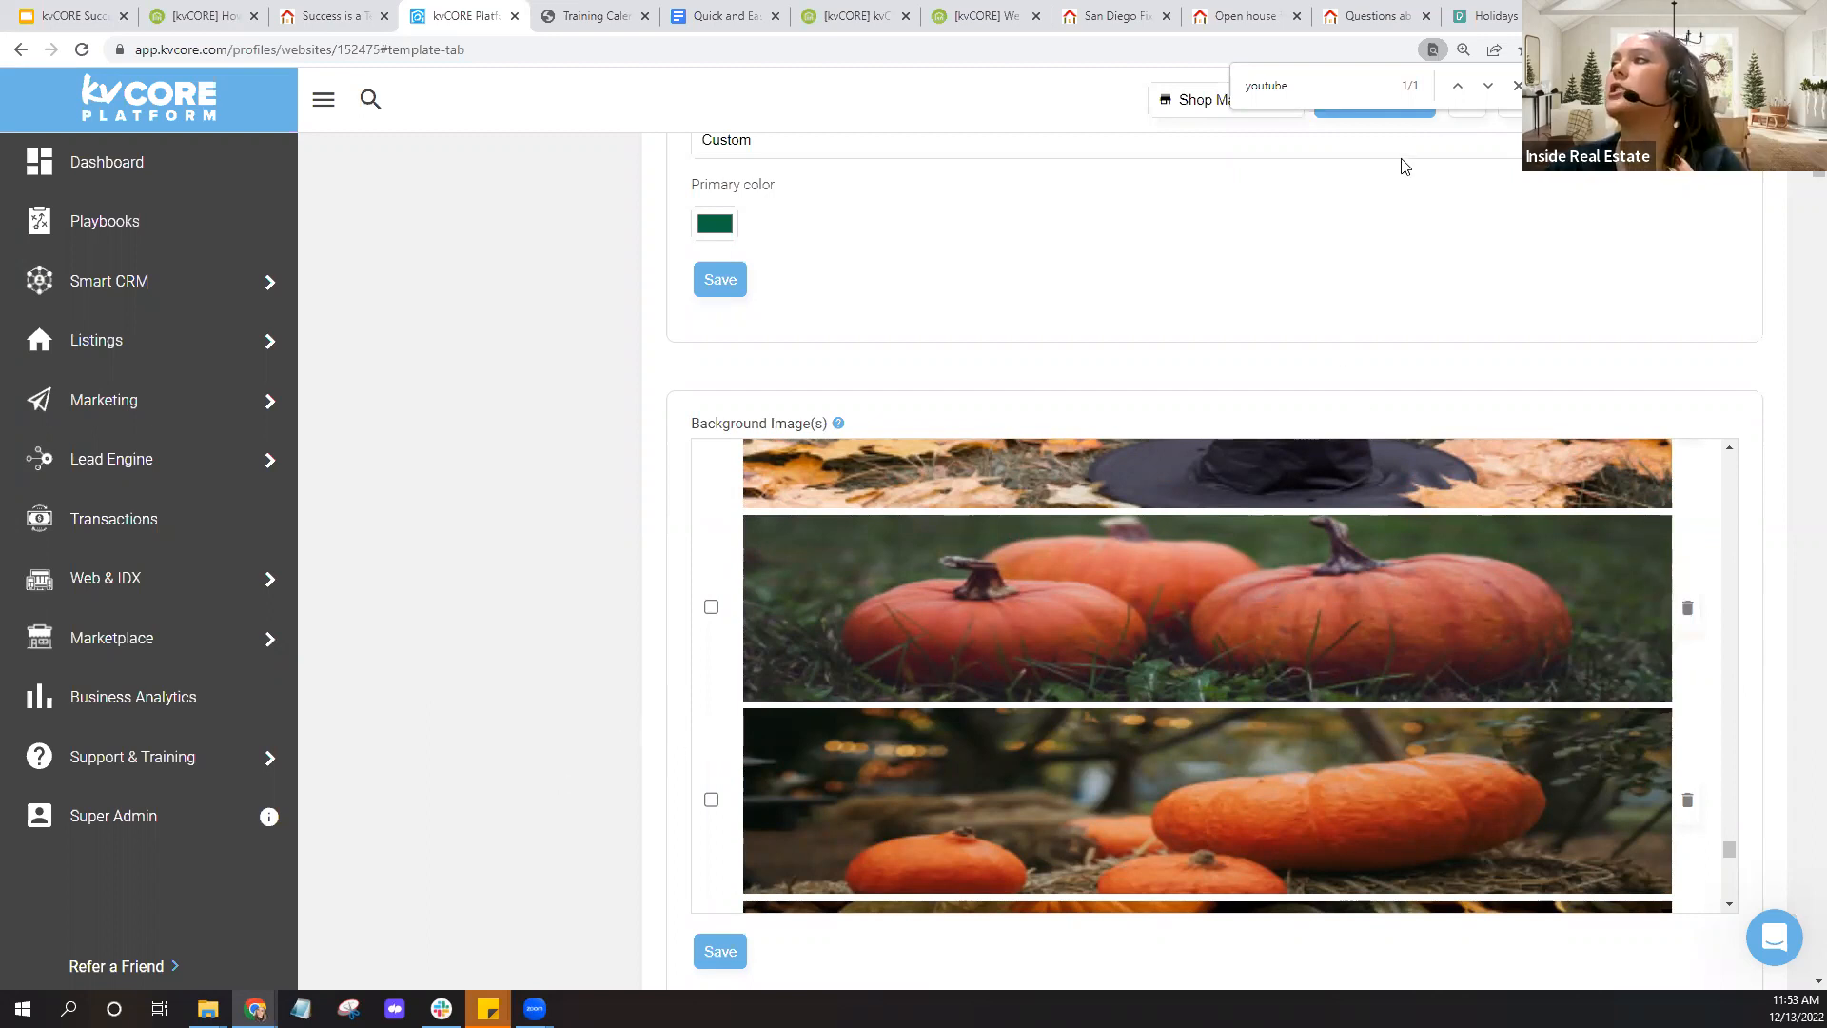
# Jump back to the Background Video YouTube ID field, and find the holiday video chart under Pro-Tips in the help article
pyautogui.click(1488, 85)
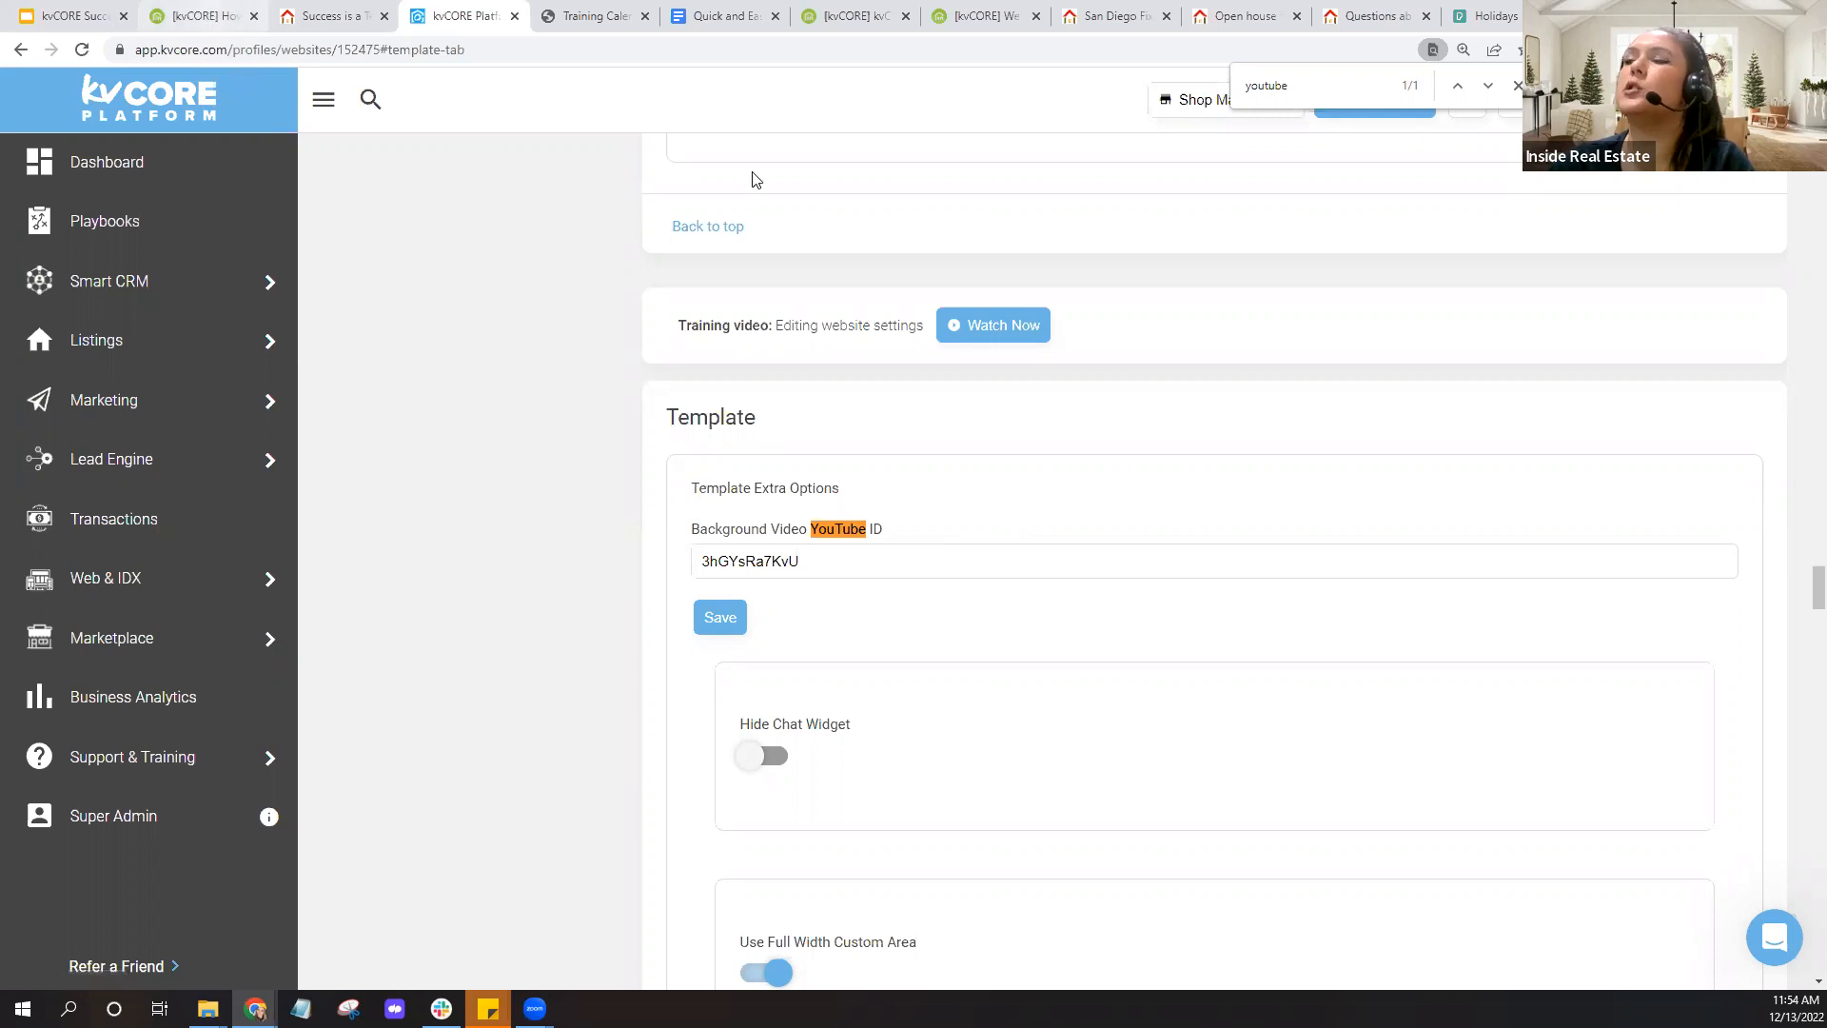
pyautogui.click(204, 16)
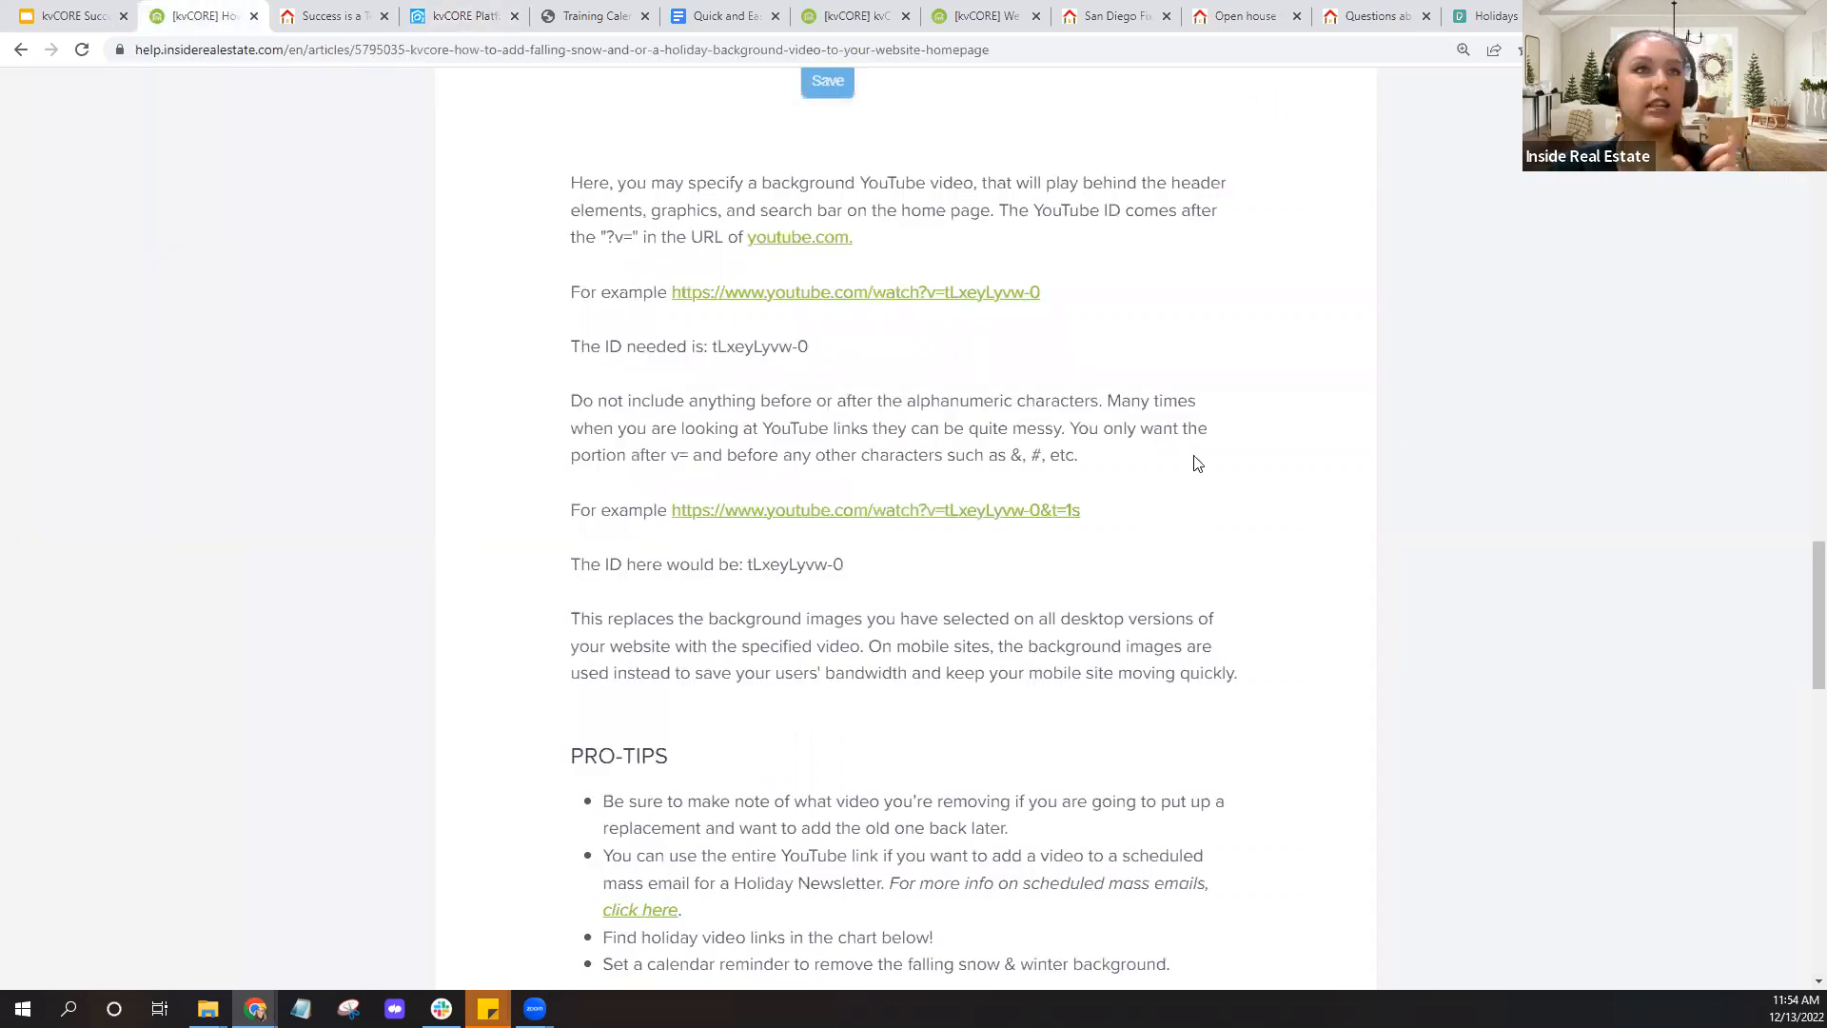
pyautogui.scroll(-1, 1197, 464)
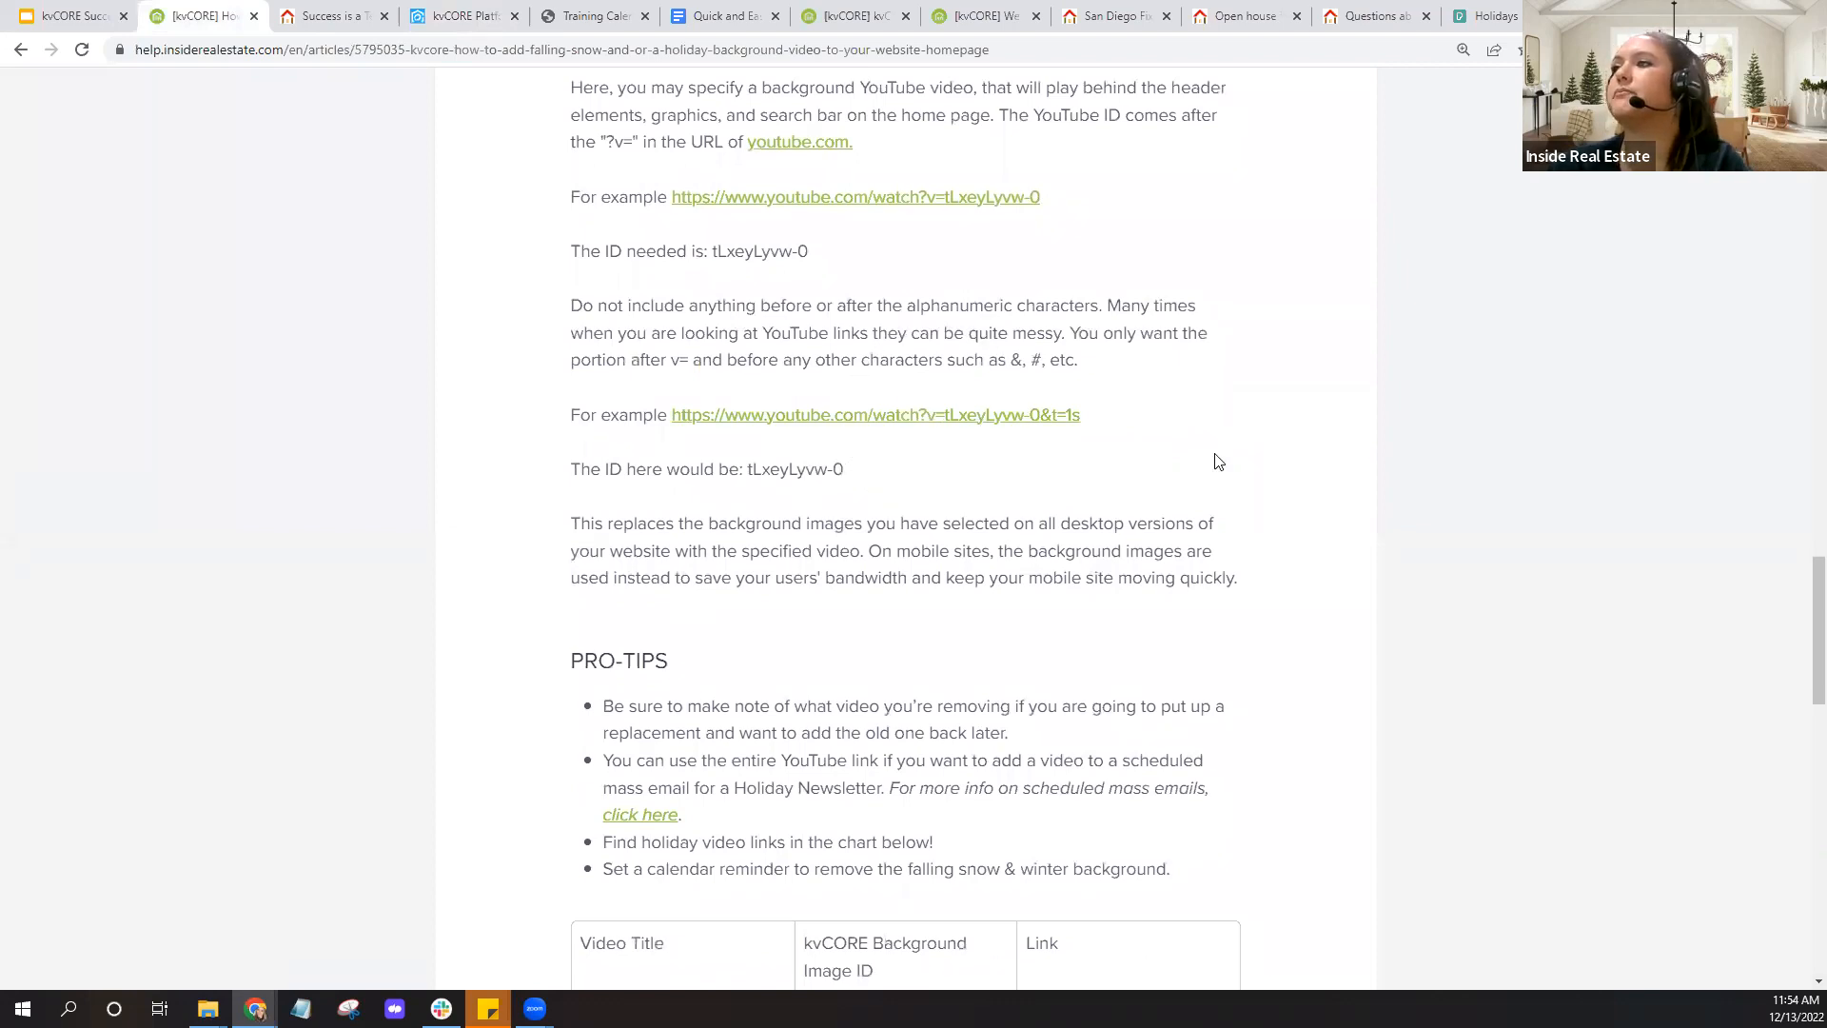
pyautogui.scroll(-2, 1214, 461)
pyautogui.scroll(-5, 1215, 462)
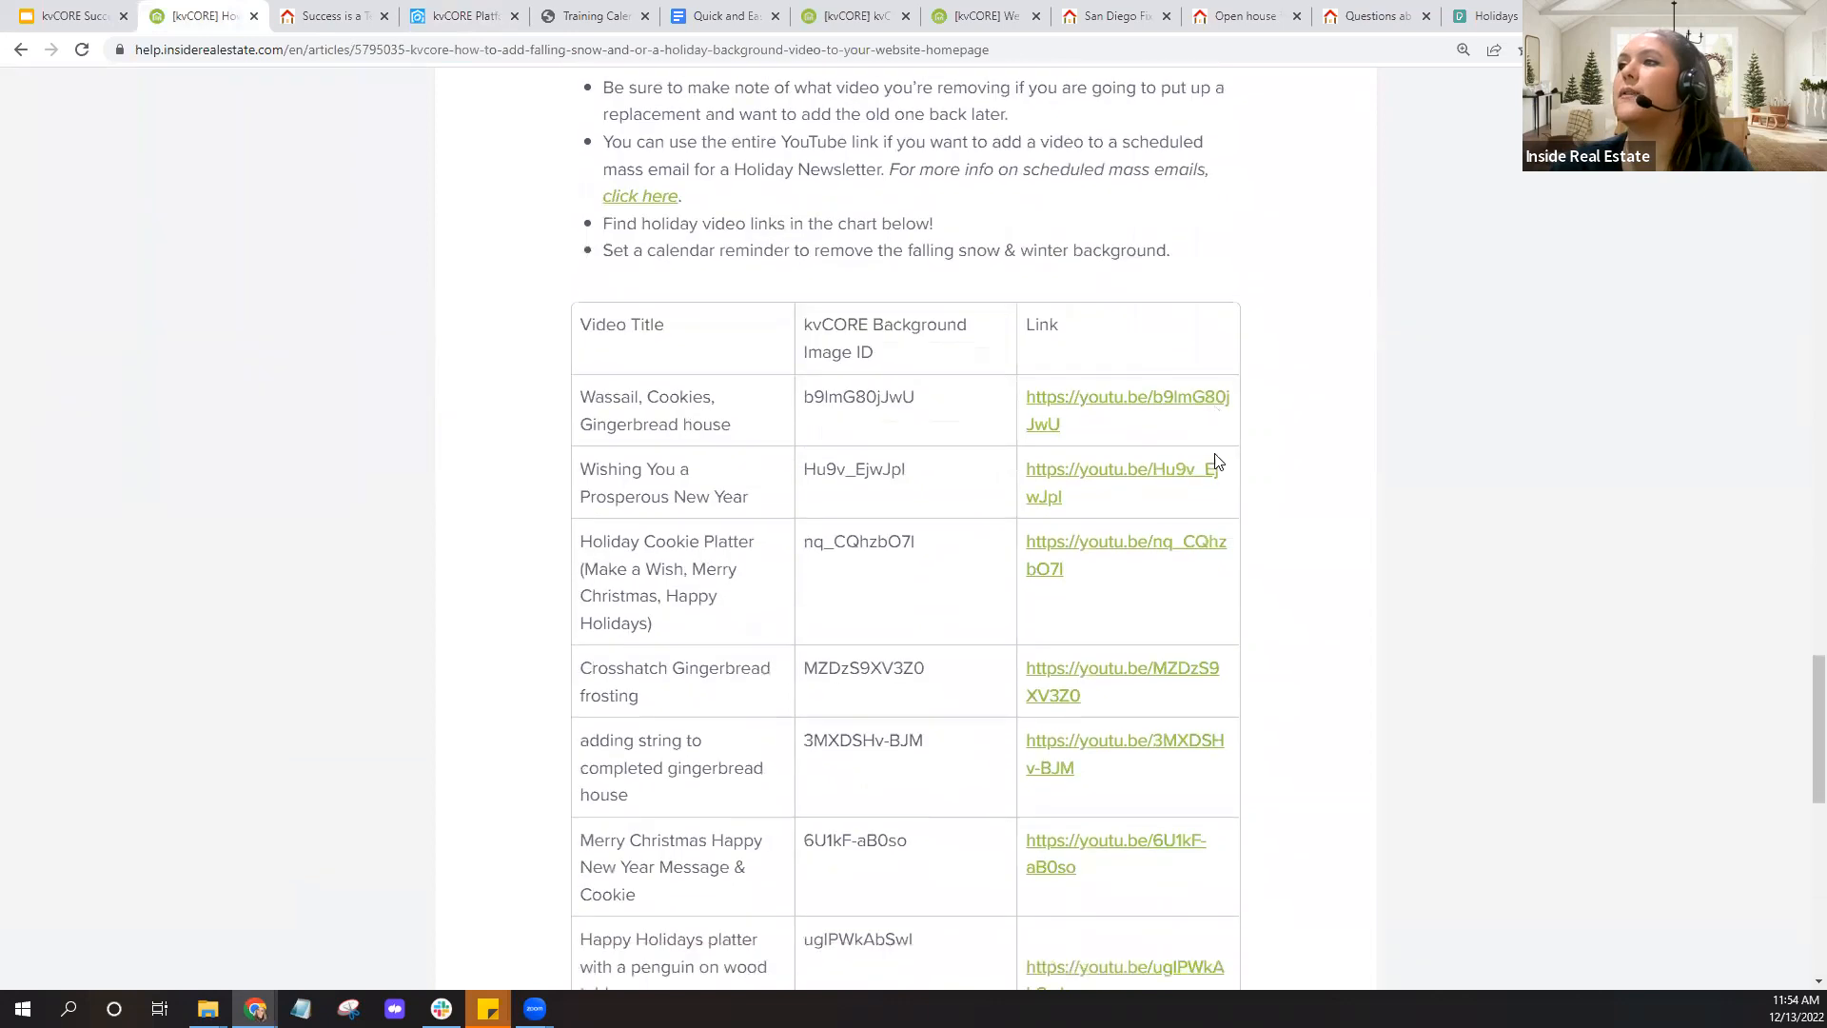
pyautogui.scroll(1, 1214, 462)
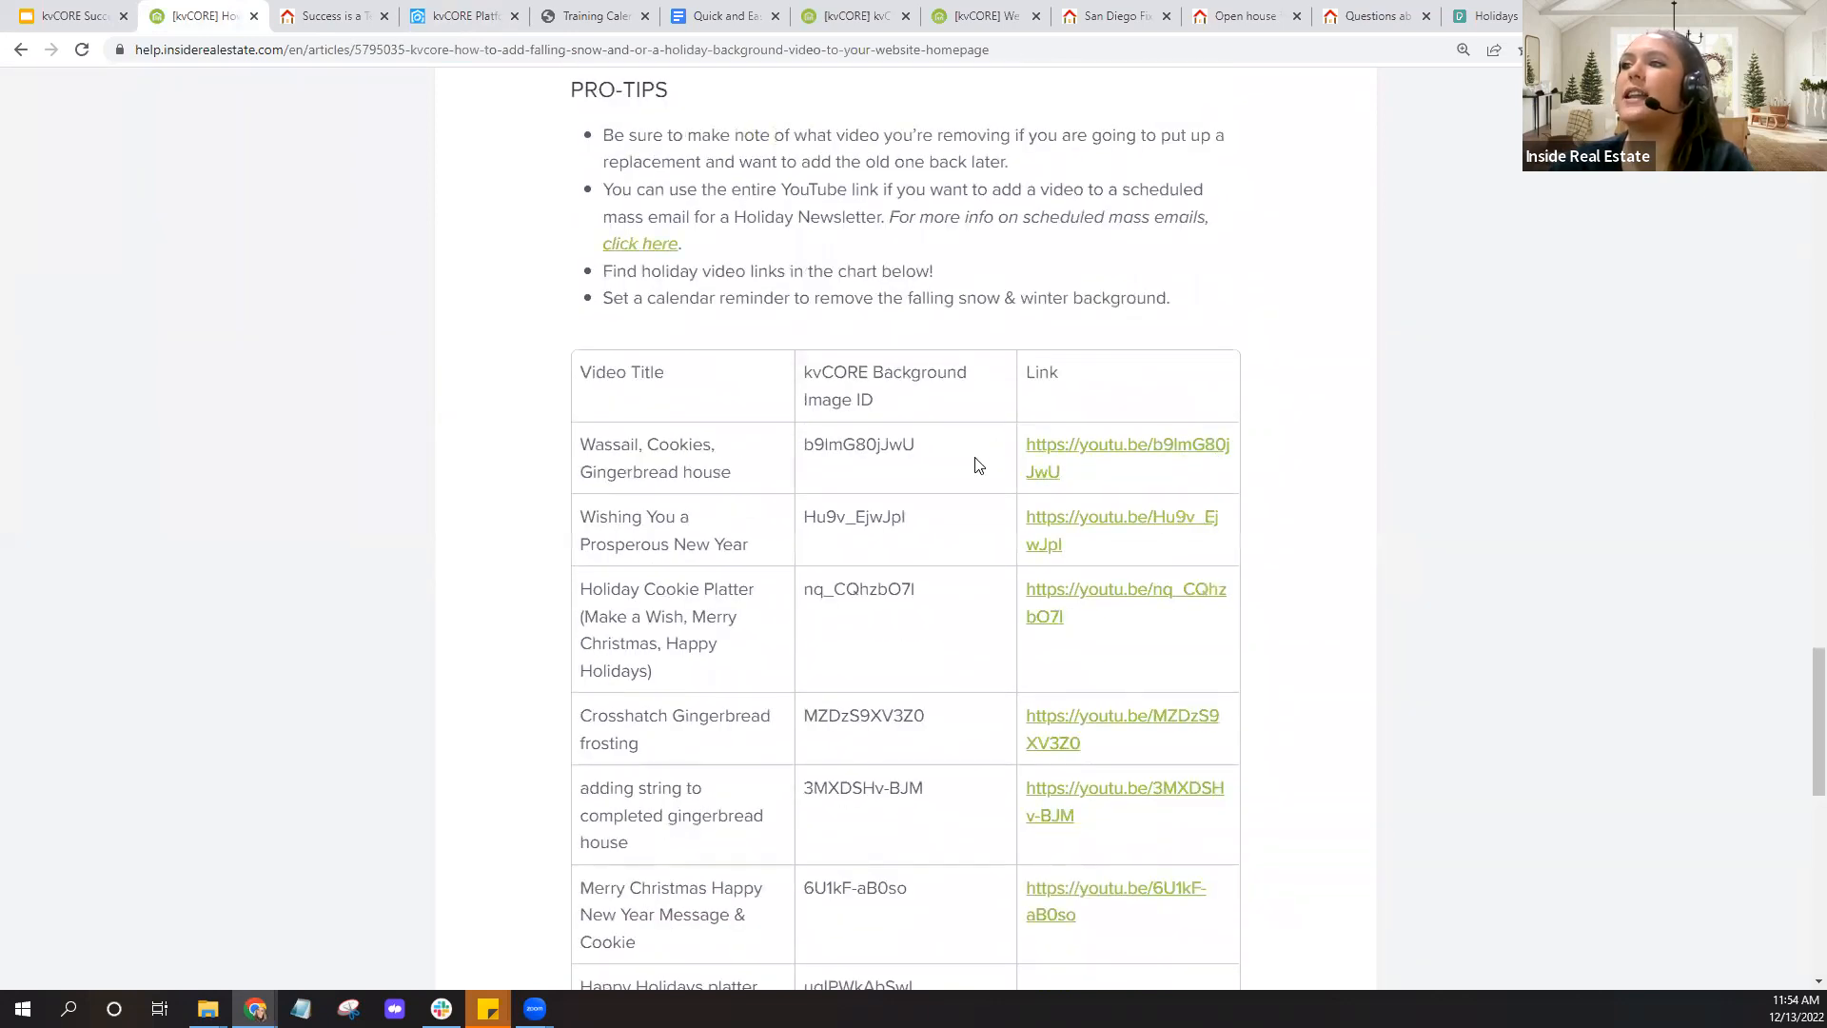
# Preview the "Wassail, Cookies, Gingerbread house" and "Wishing You a Prosperous New Year" videos from the chart, closing each one
pyautogui.click(1074, 448)
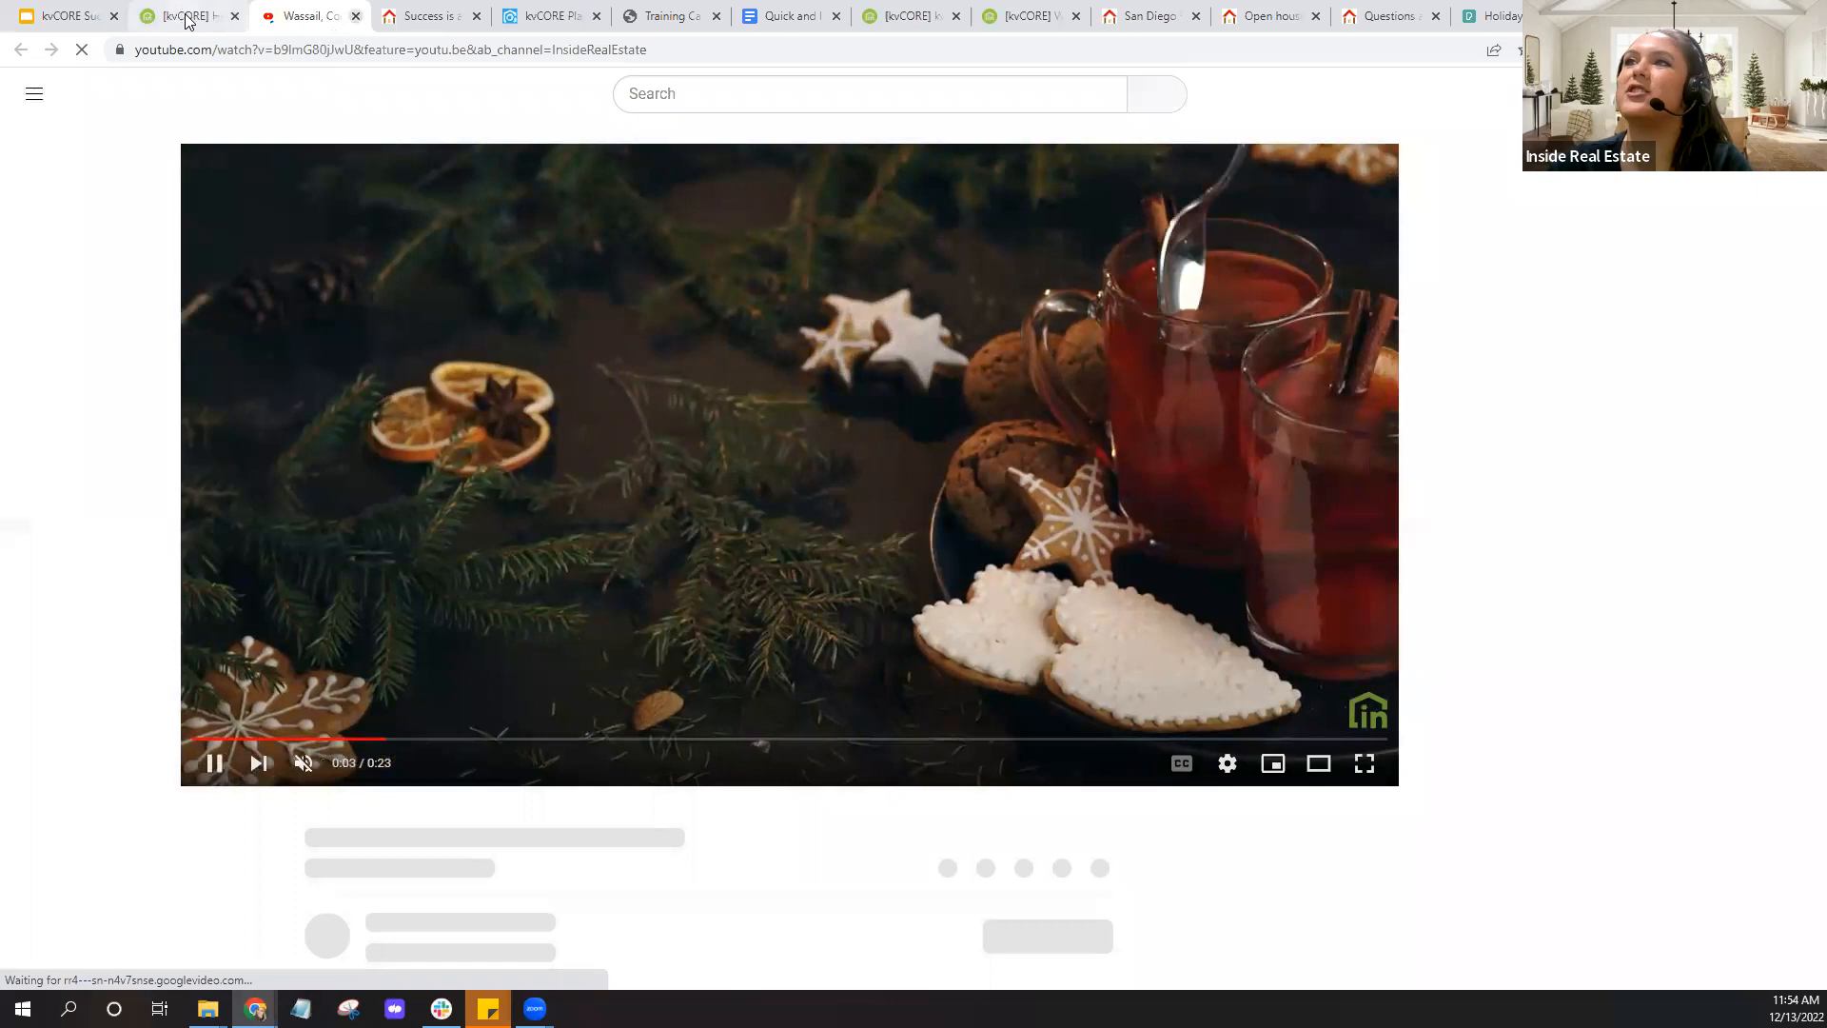
pyautogui.hotkey('ctrl', 'w')
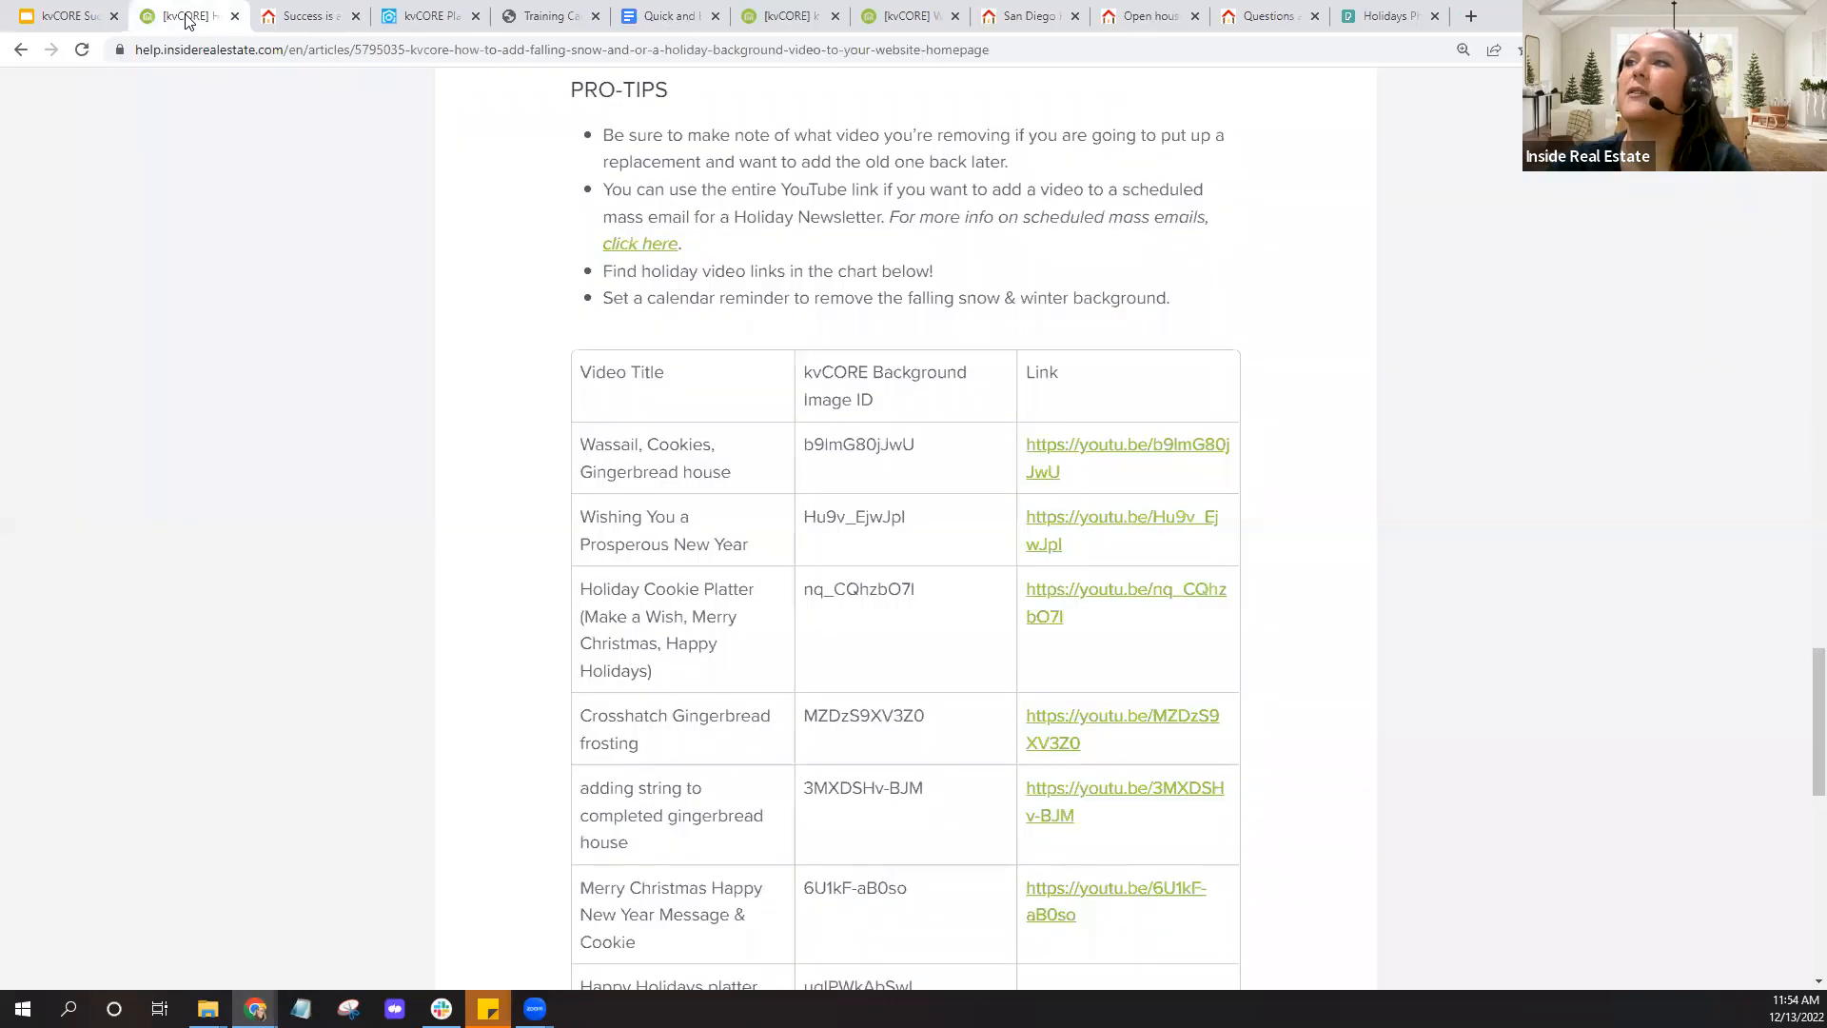
pyautogui.click(1113, 519)
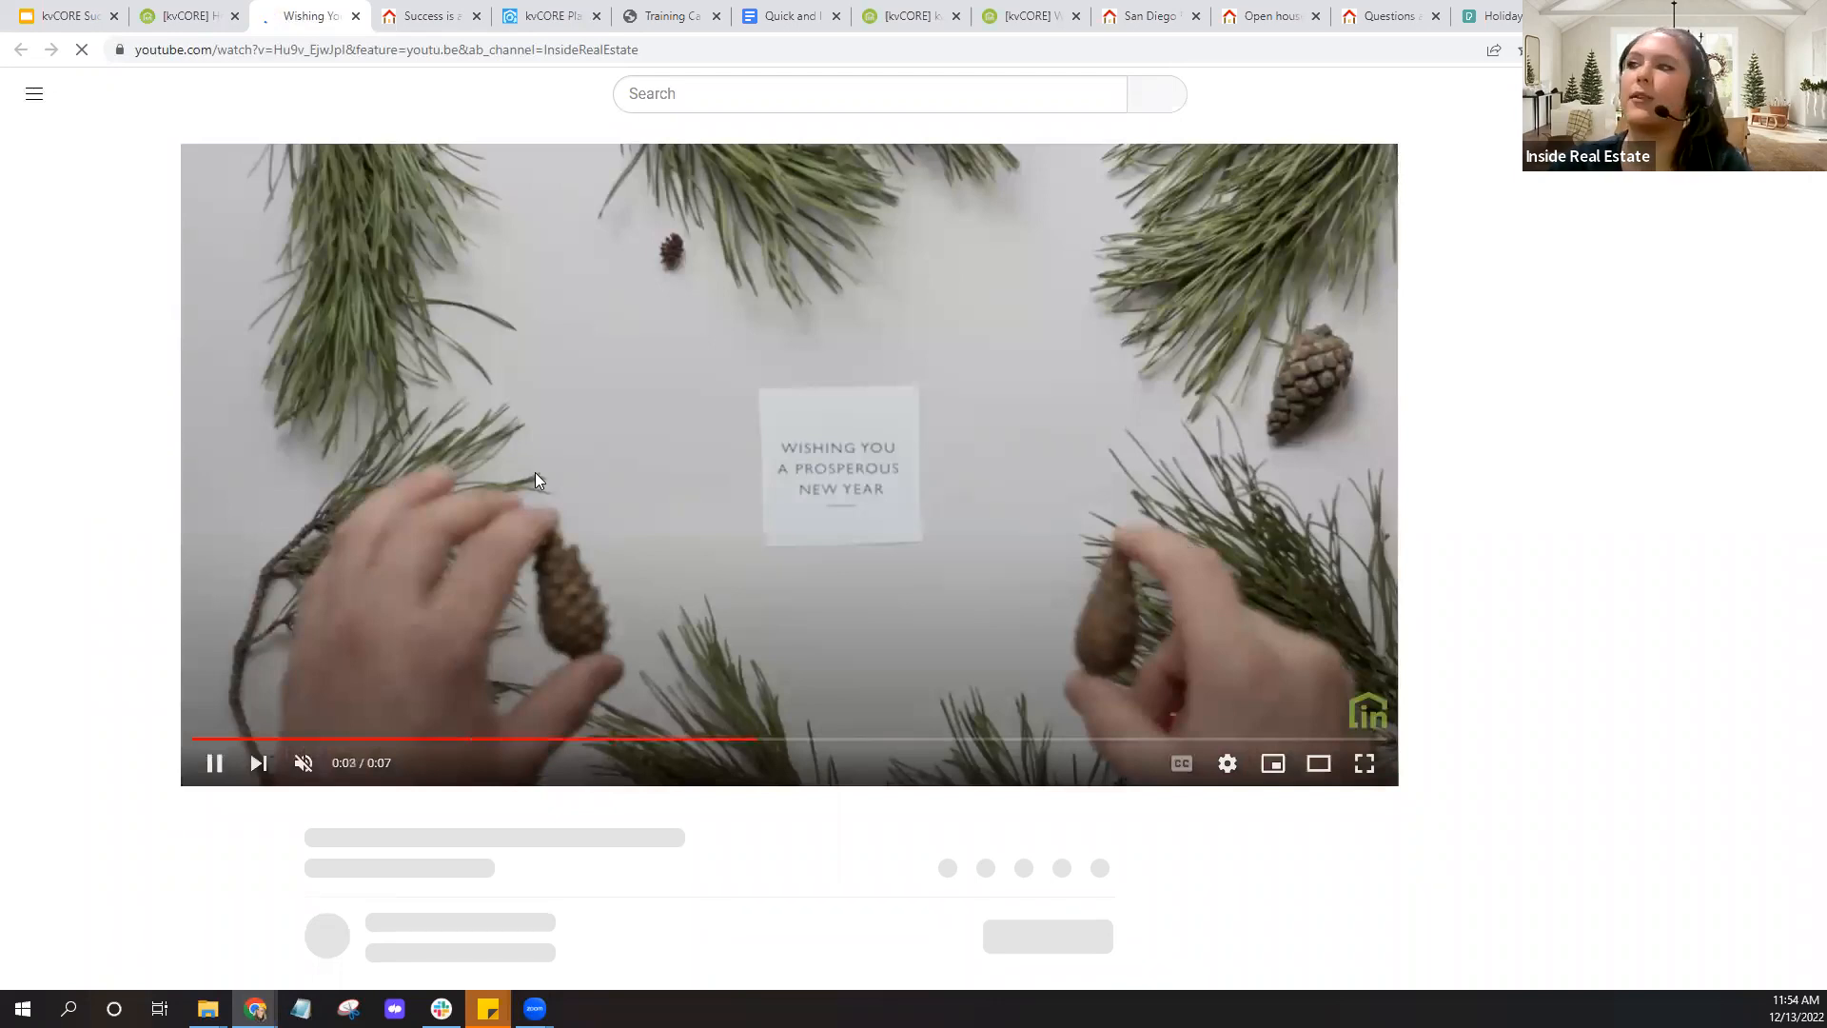
pyautogui.click(357, 19)
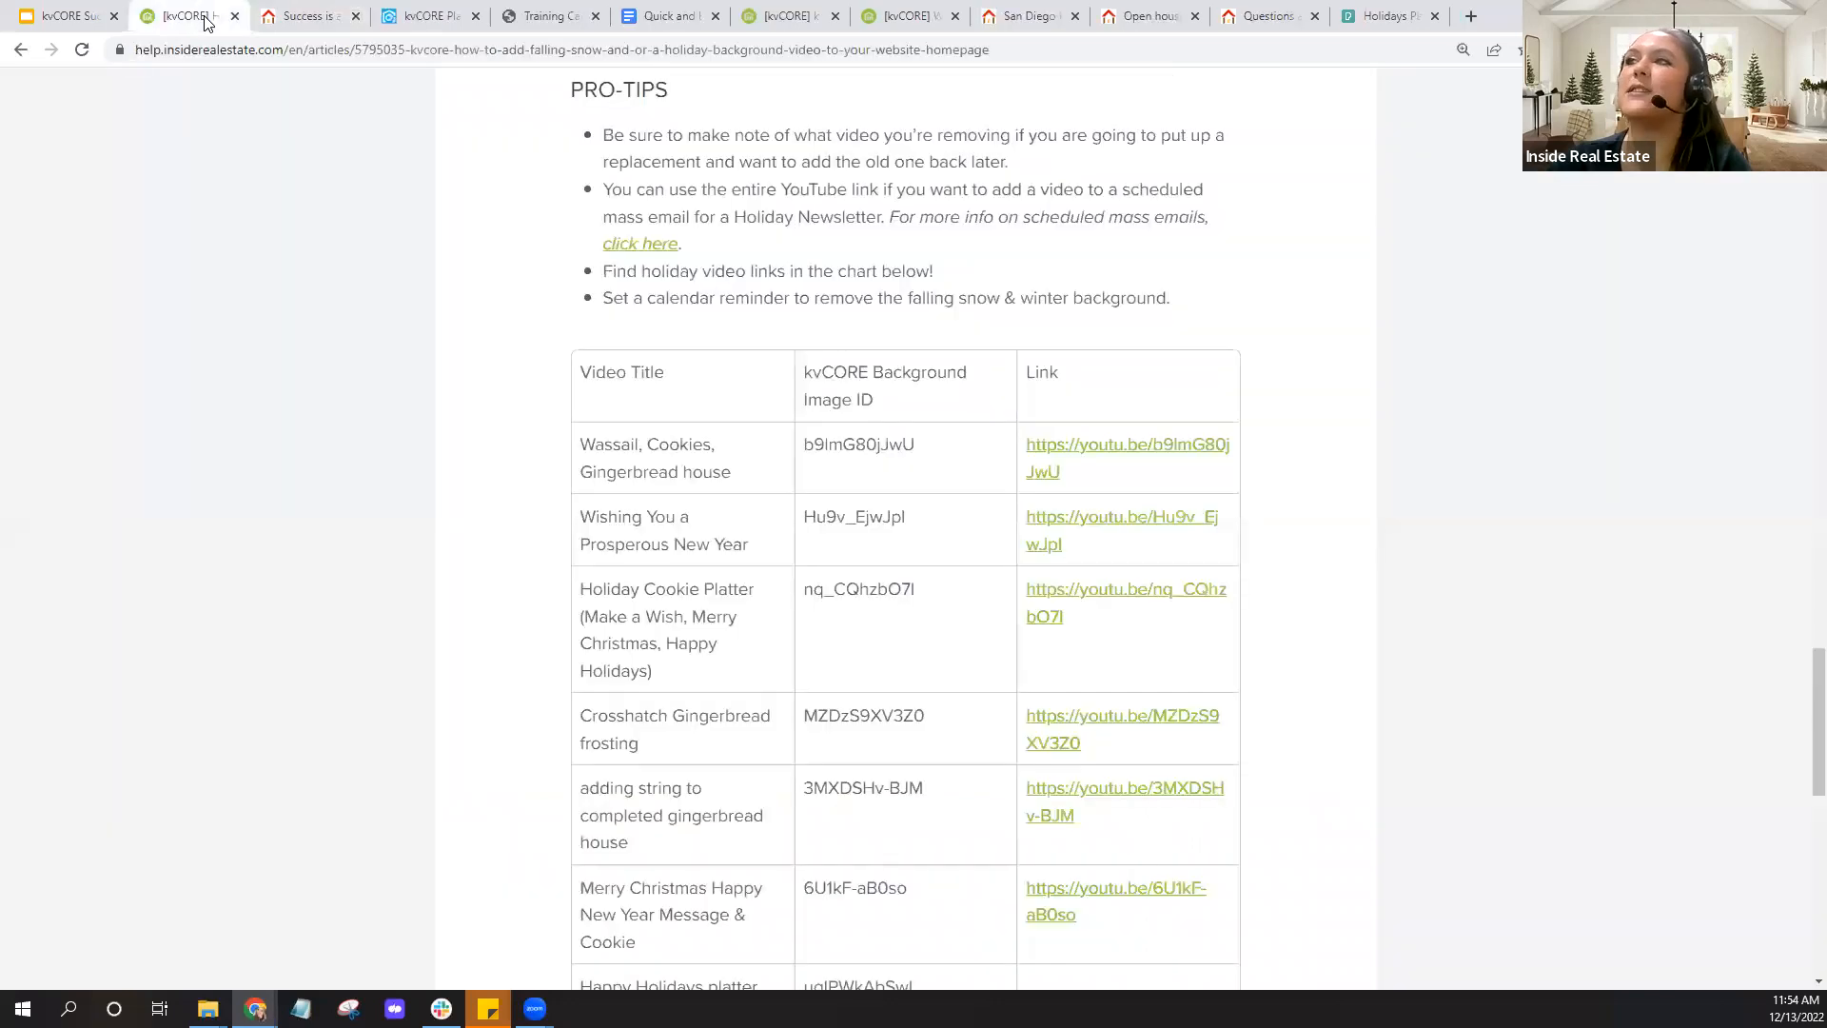
# Review the remaining holiday videos in the chart, down to the Gingerbread Houses and Snowman Snow Globe entries
pyautogui.scroll(-2, 1289, 510)
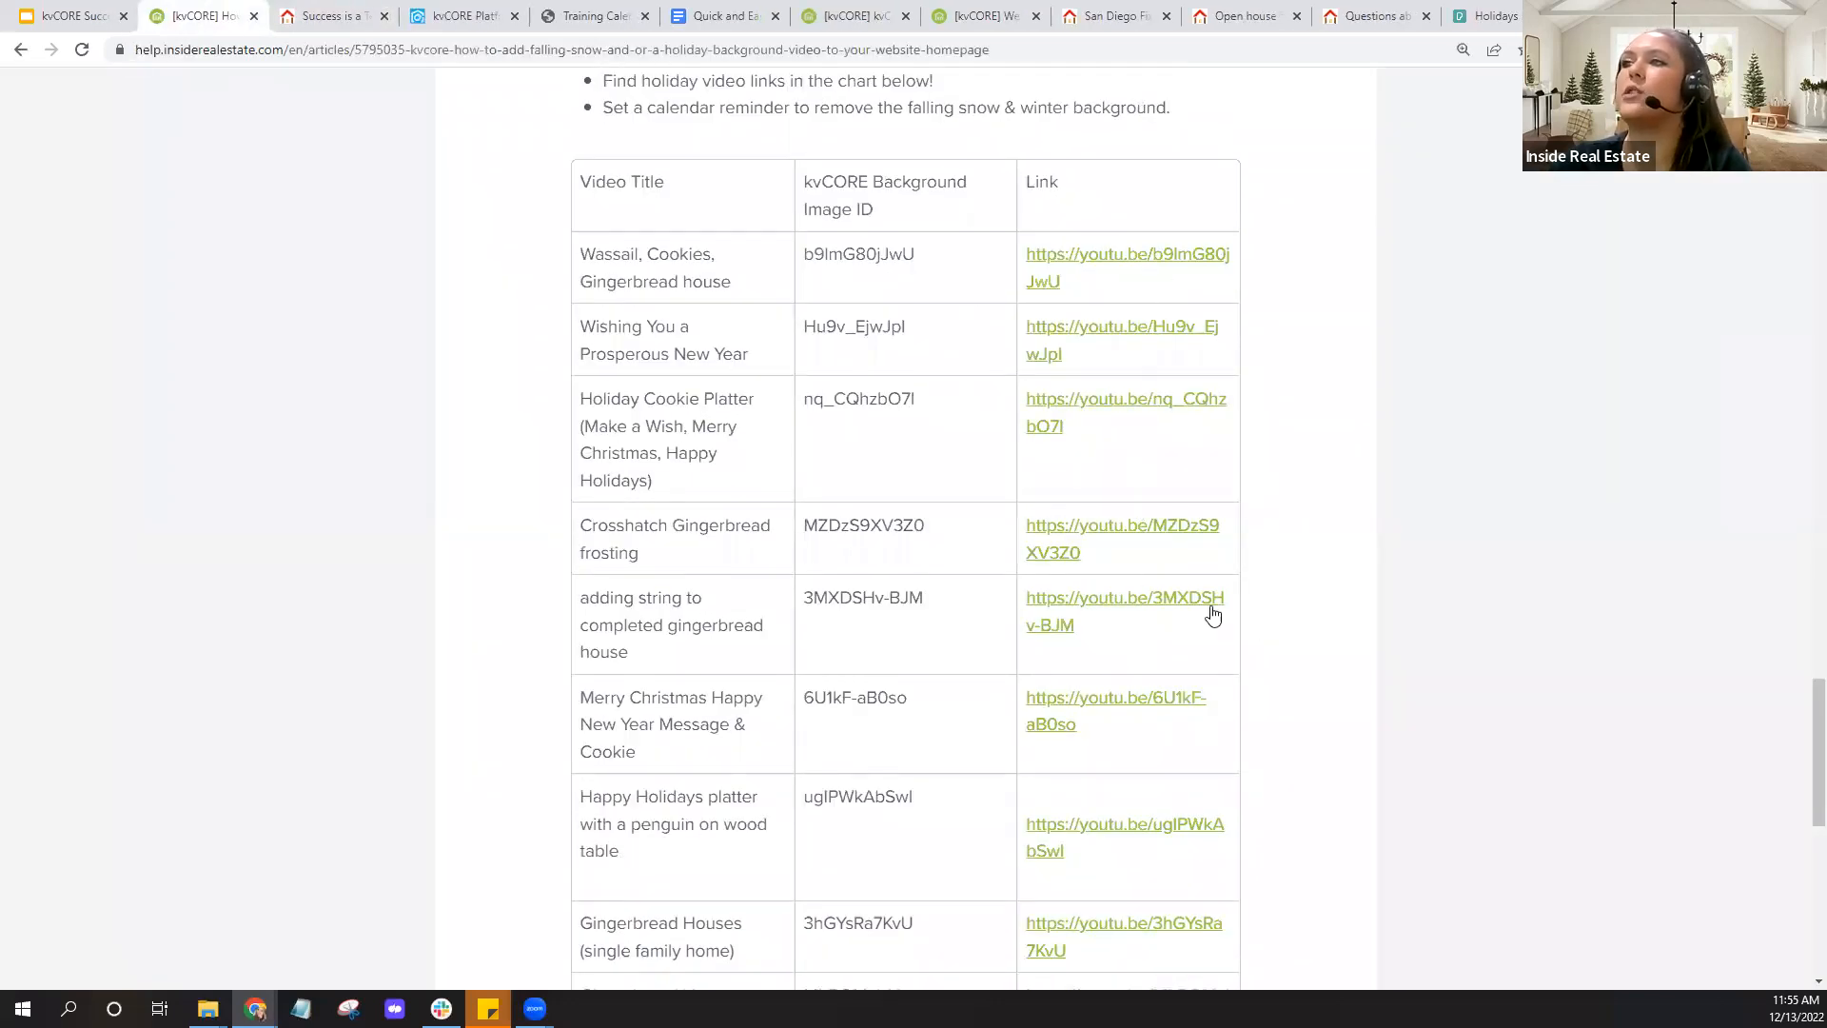
pyautogui.scroll(-2, 1256, 623)
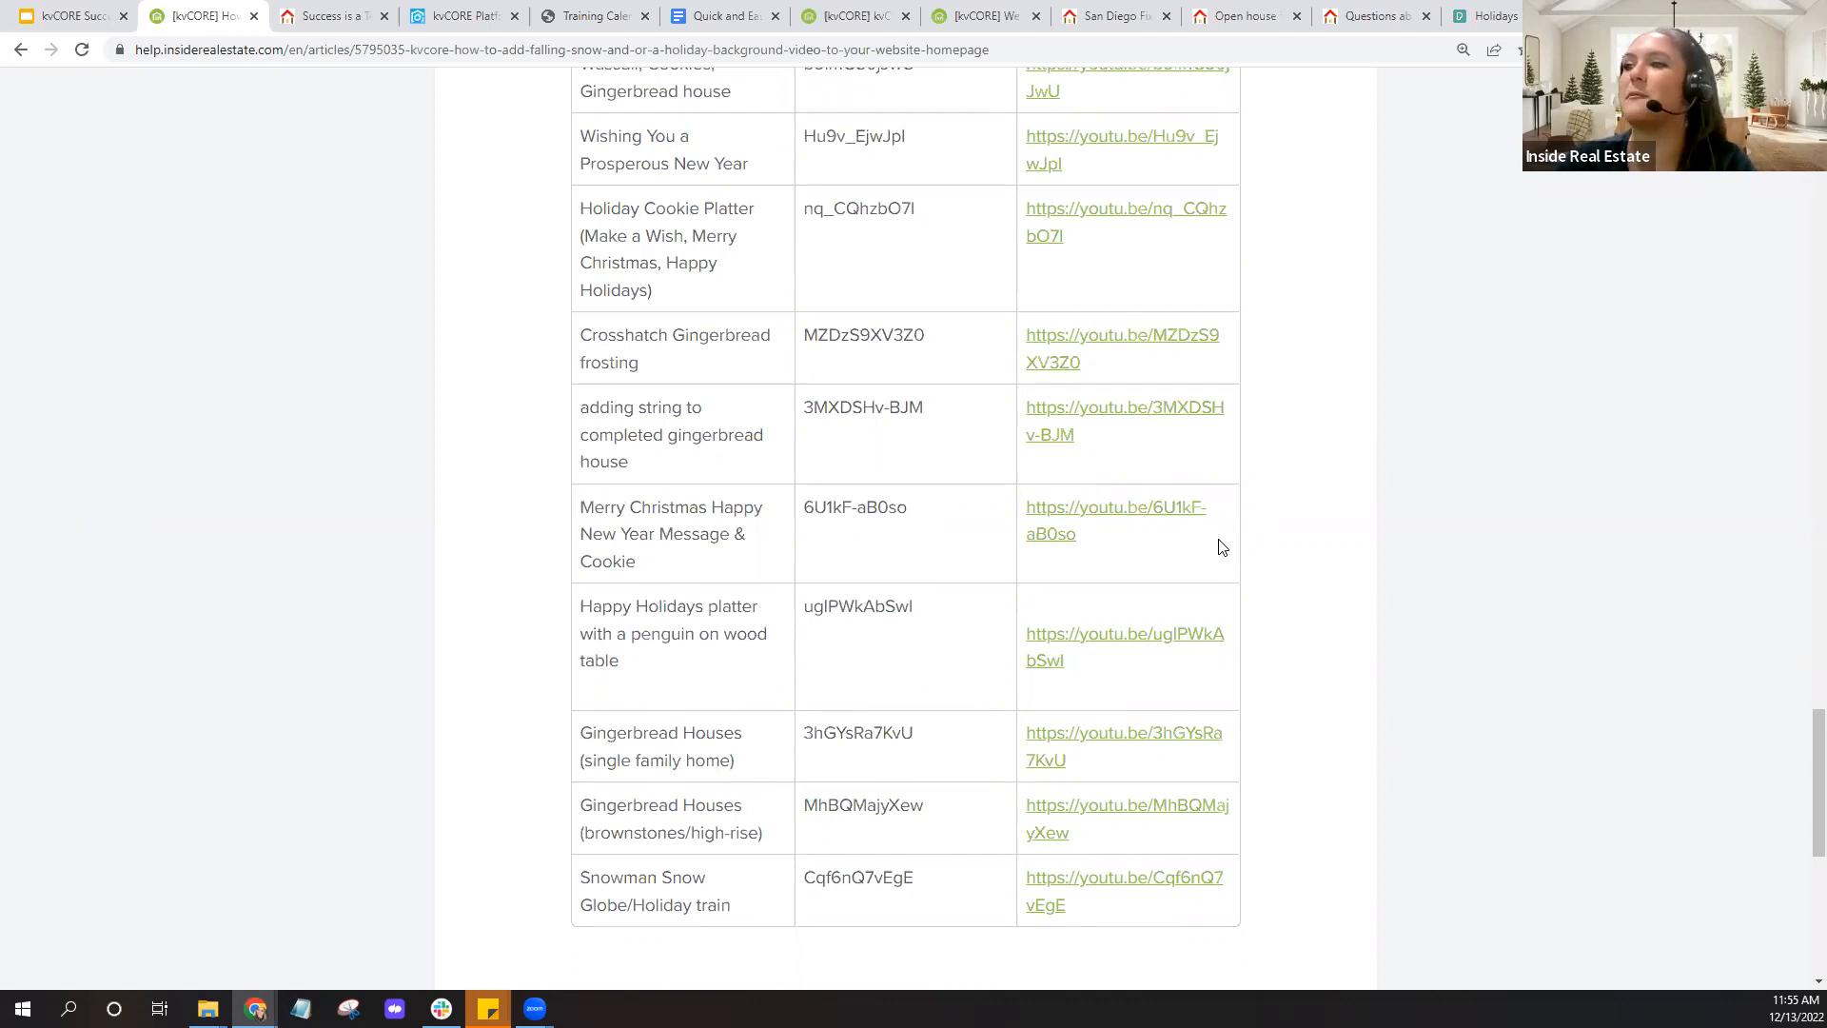
pyautogui.scroll(-2, 1222, 548)
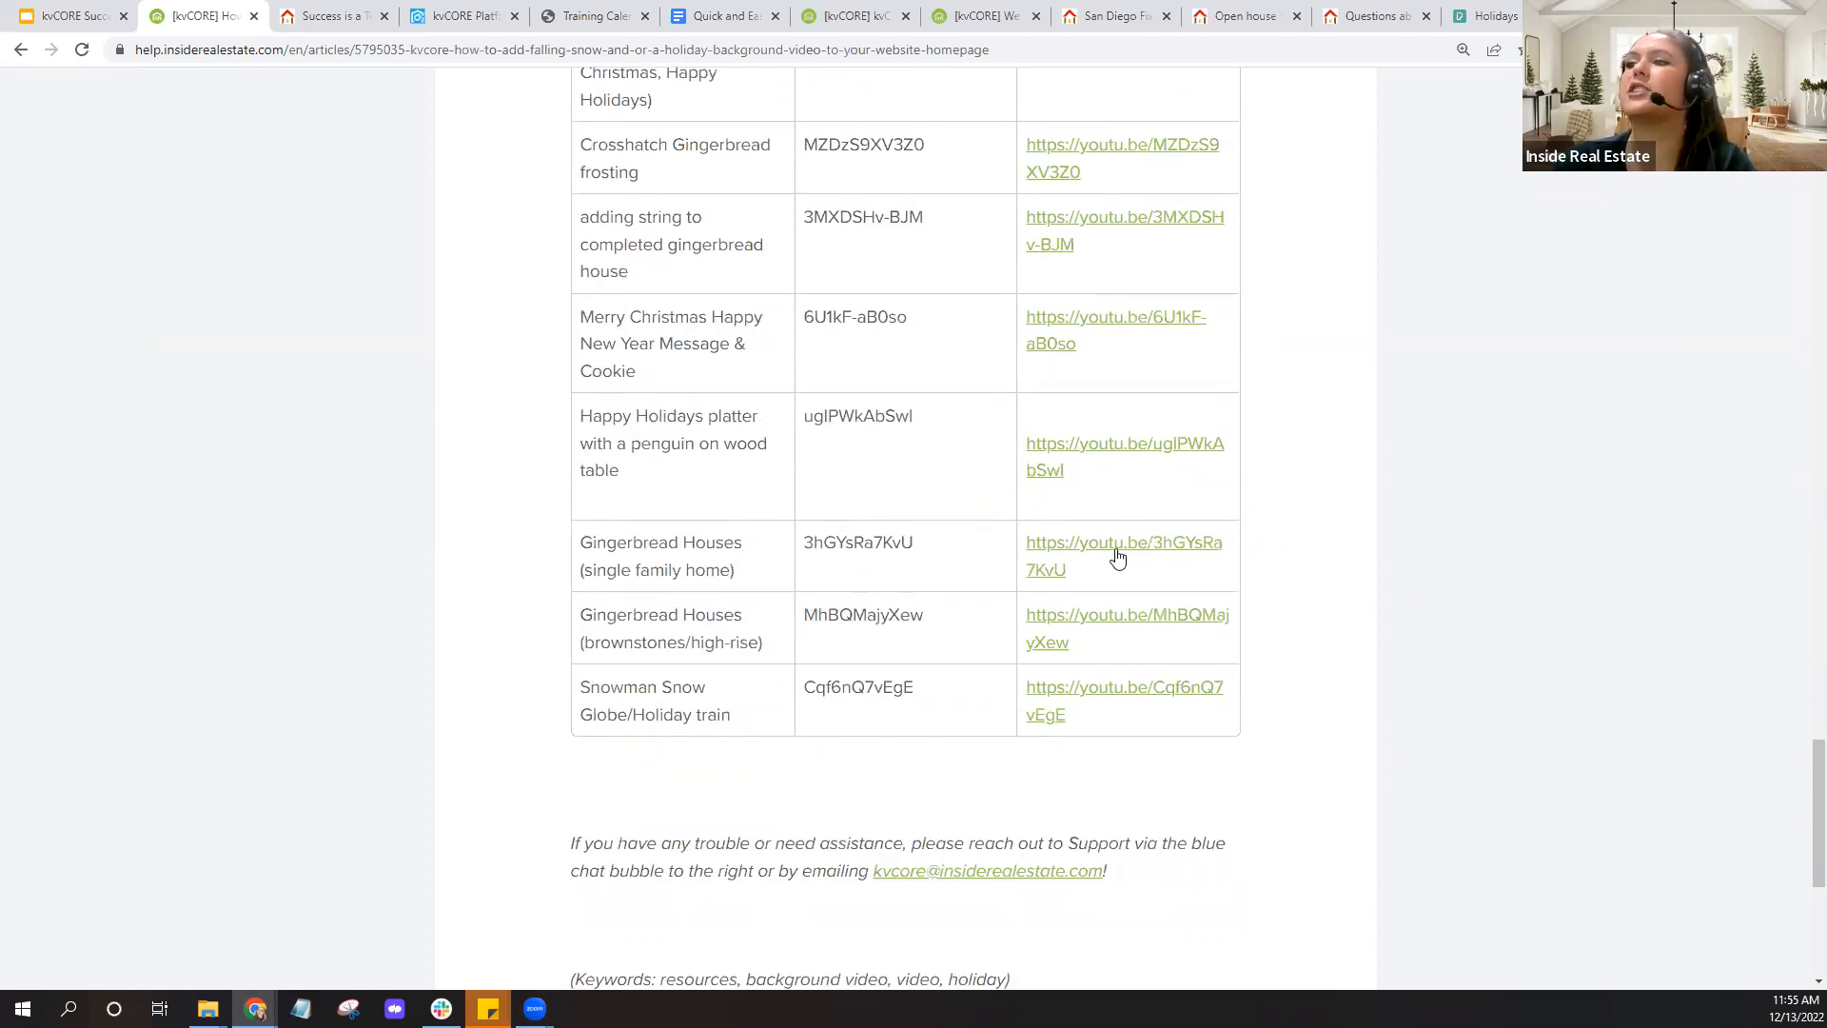
pyautogui.click(662, 552)
pyautogui.click(662, 552)
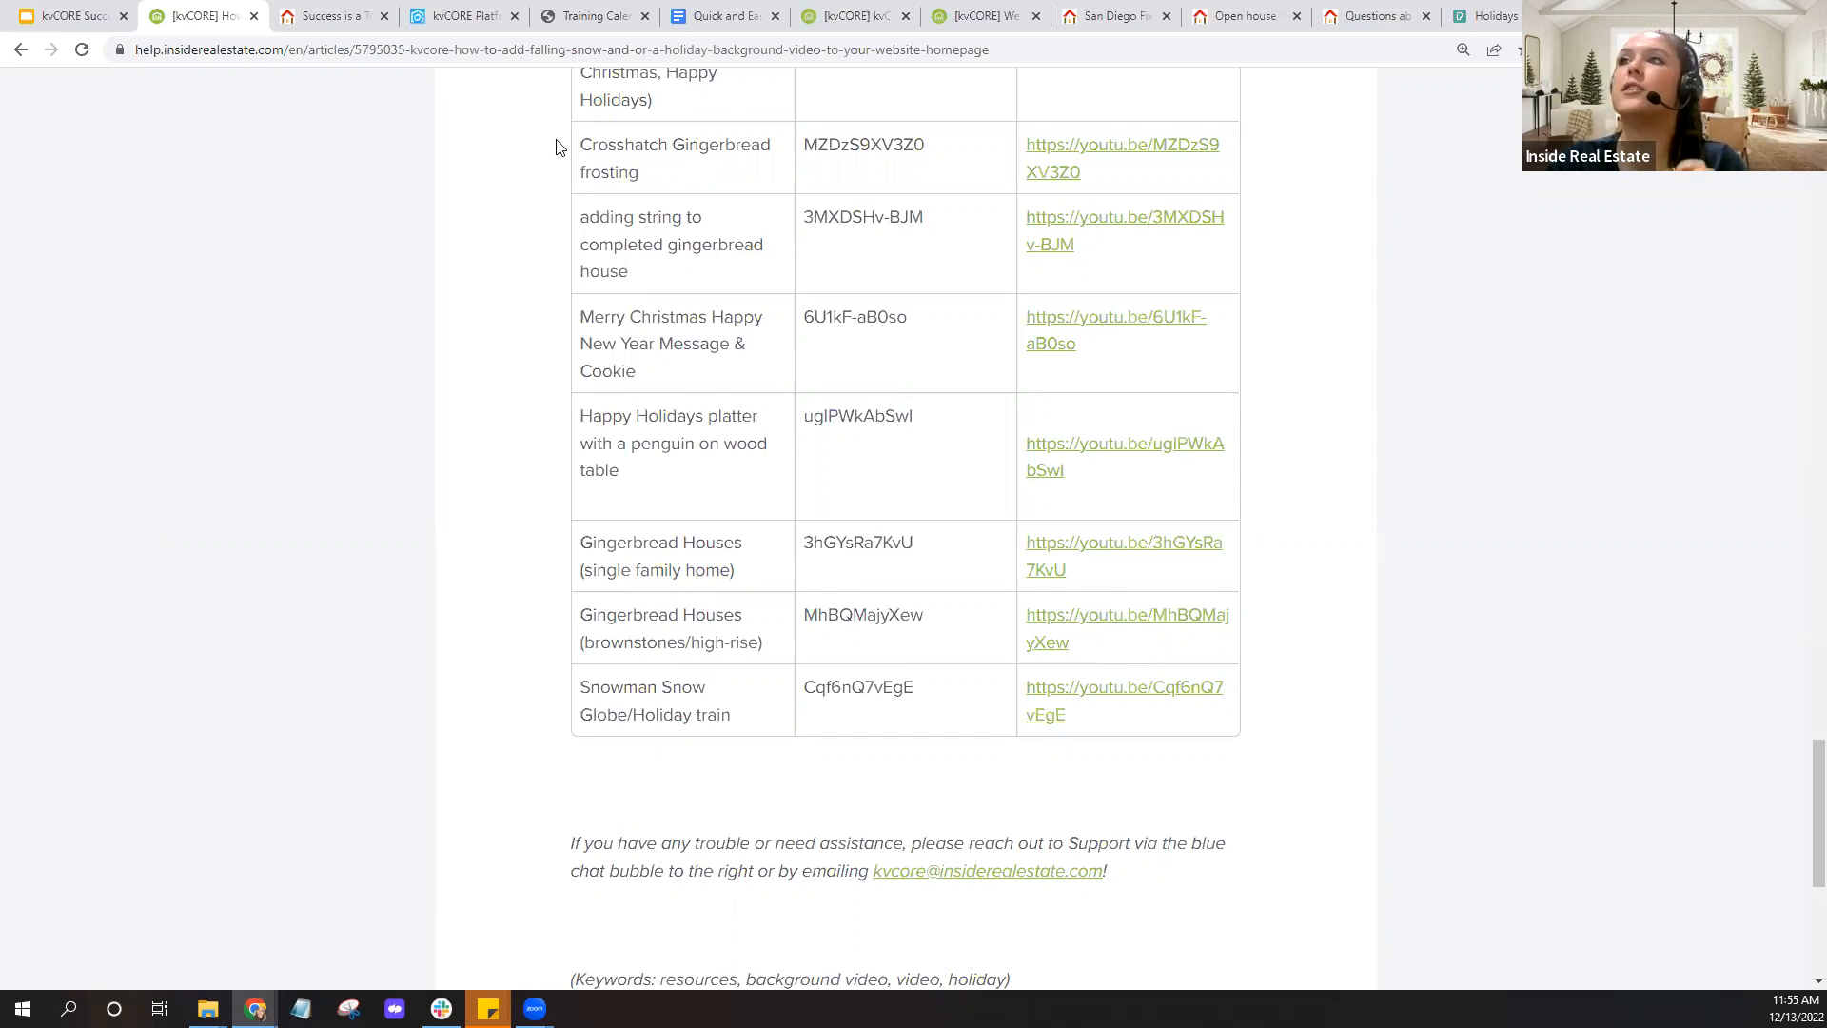
# Copy the web address of the help article about falling snow and holiday background videos
pyautogui.click(822, 50)
pyautogui.rightClick(822, 50)
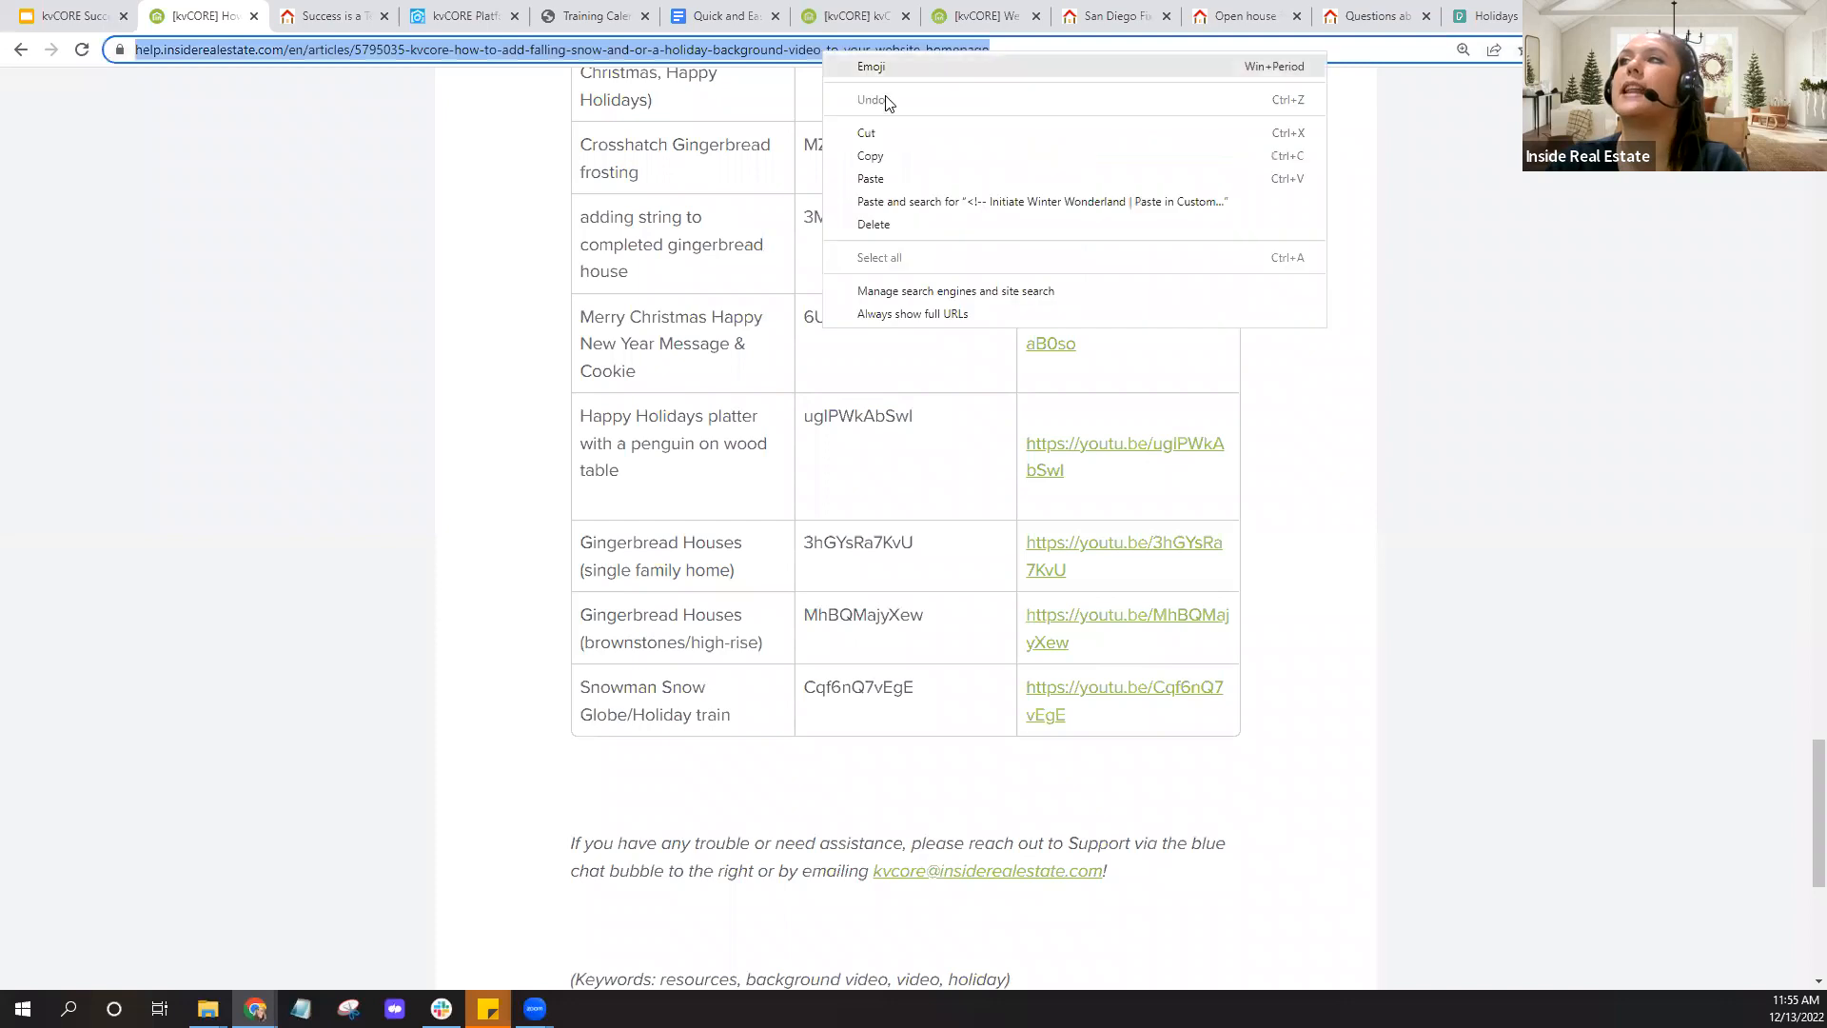
pyautogui.click(871, 150)
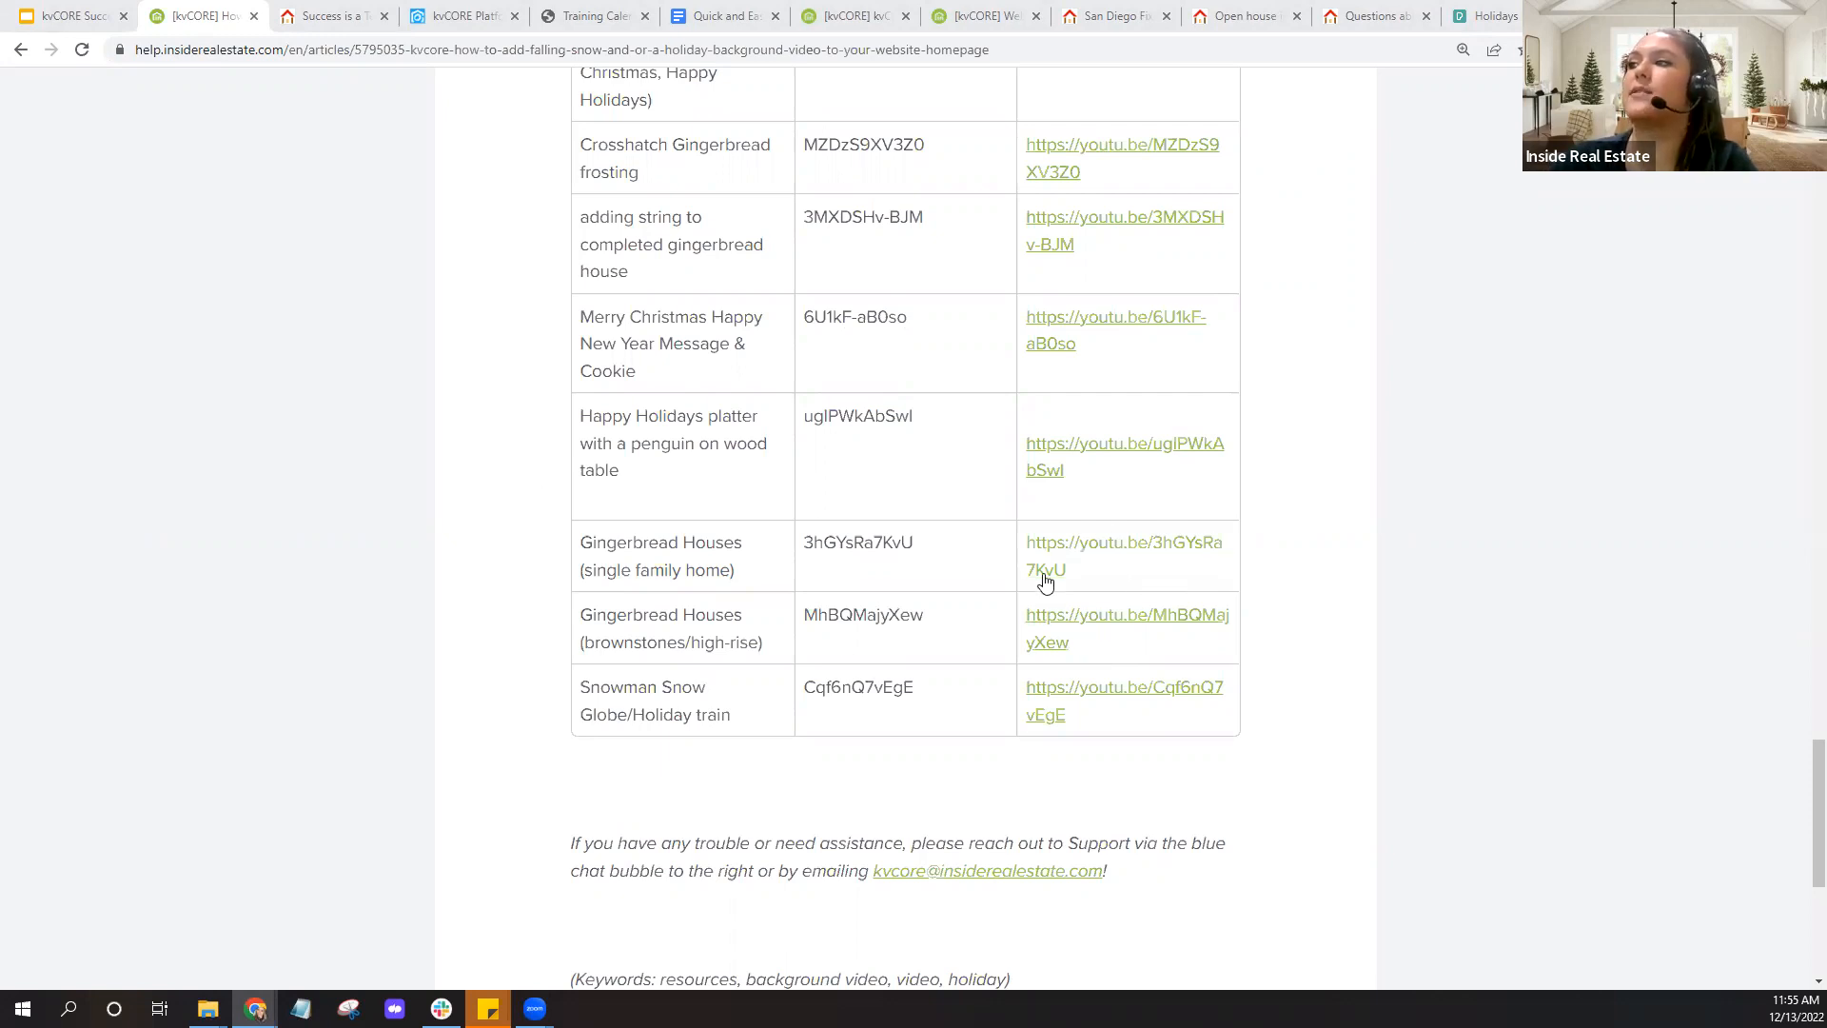
# Copy the "Wishing You a Prosperous New Year" video ID, Hu9v_EjwJpI, from the chart and return to the kvCORE website settings
pyautogui.doubleClick(853, 543)
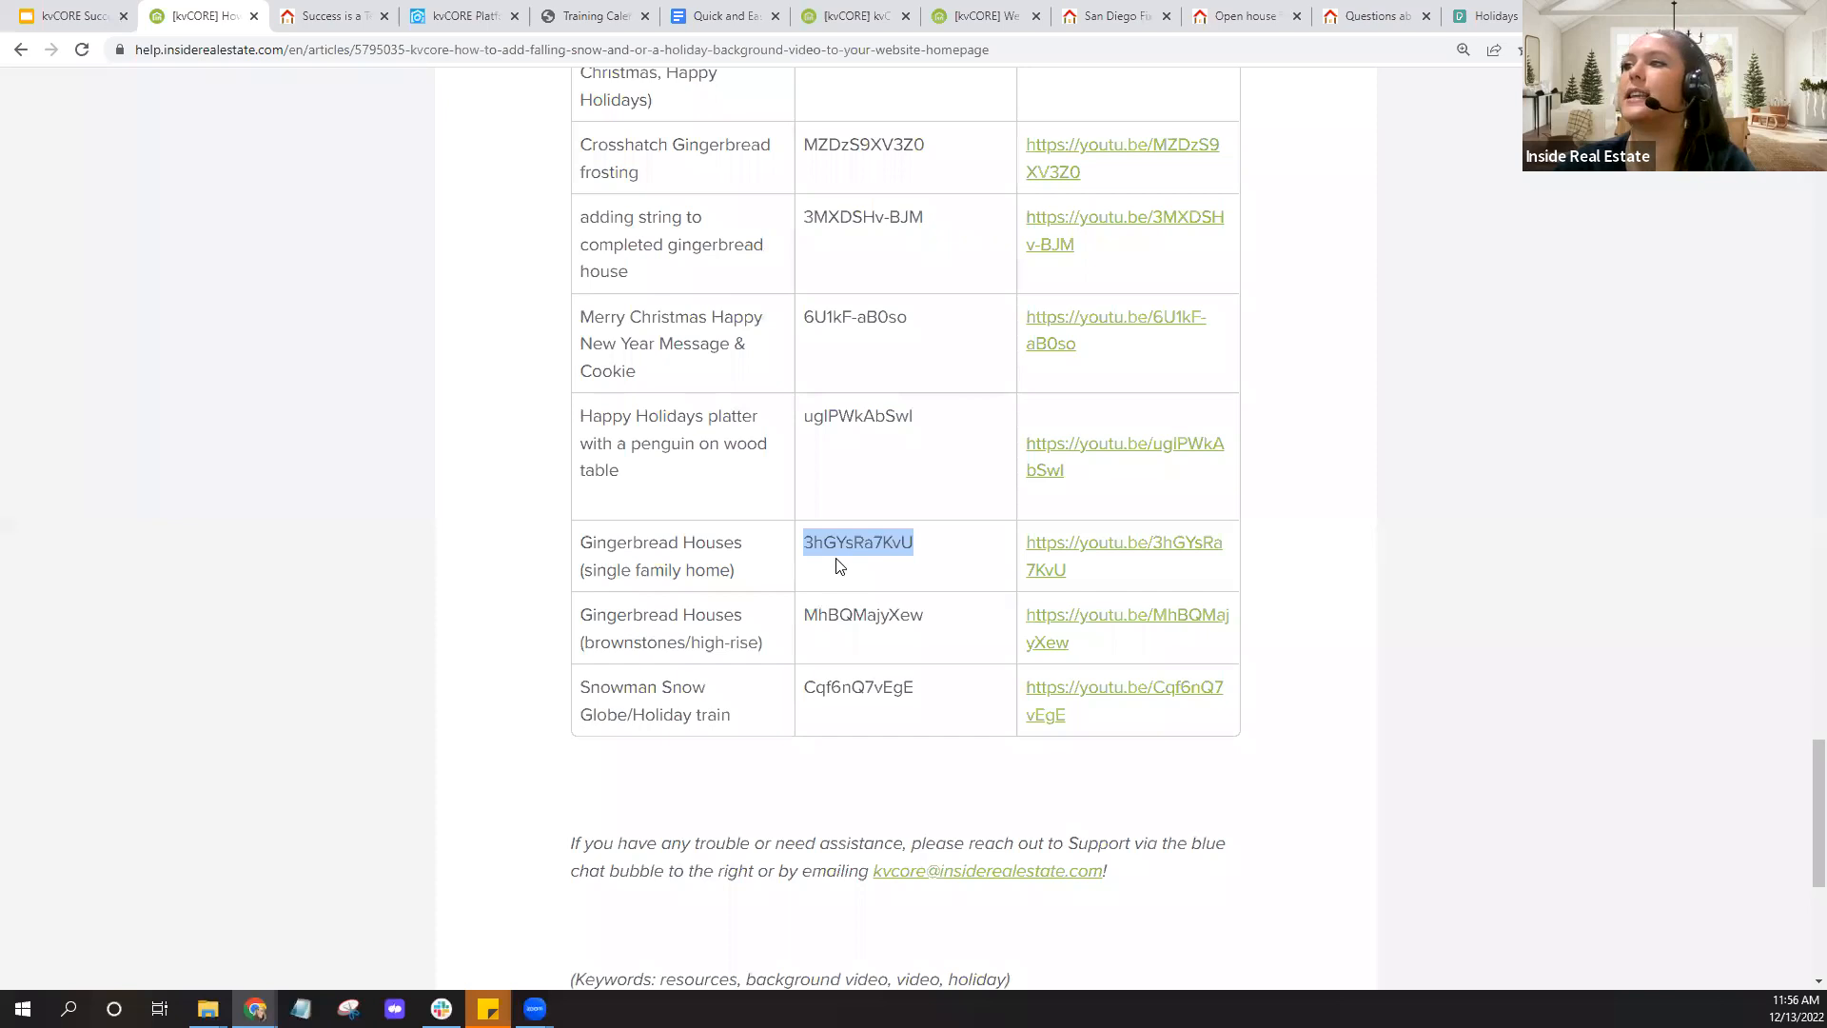
pyautogui.scroll(3, 933, 461)
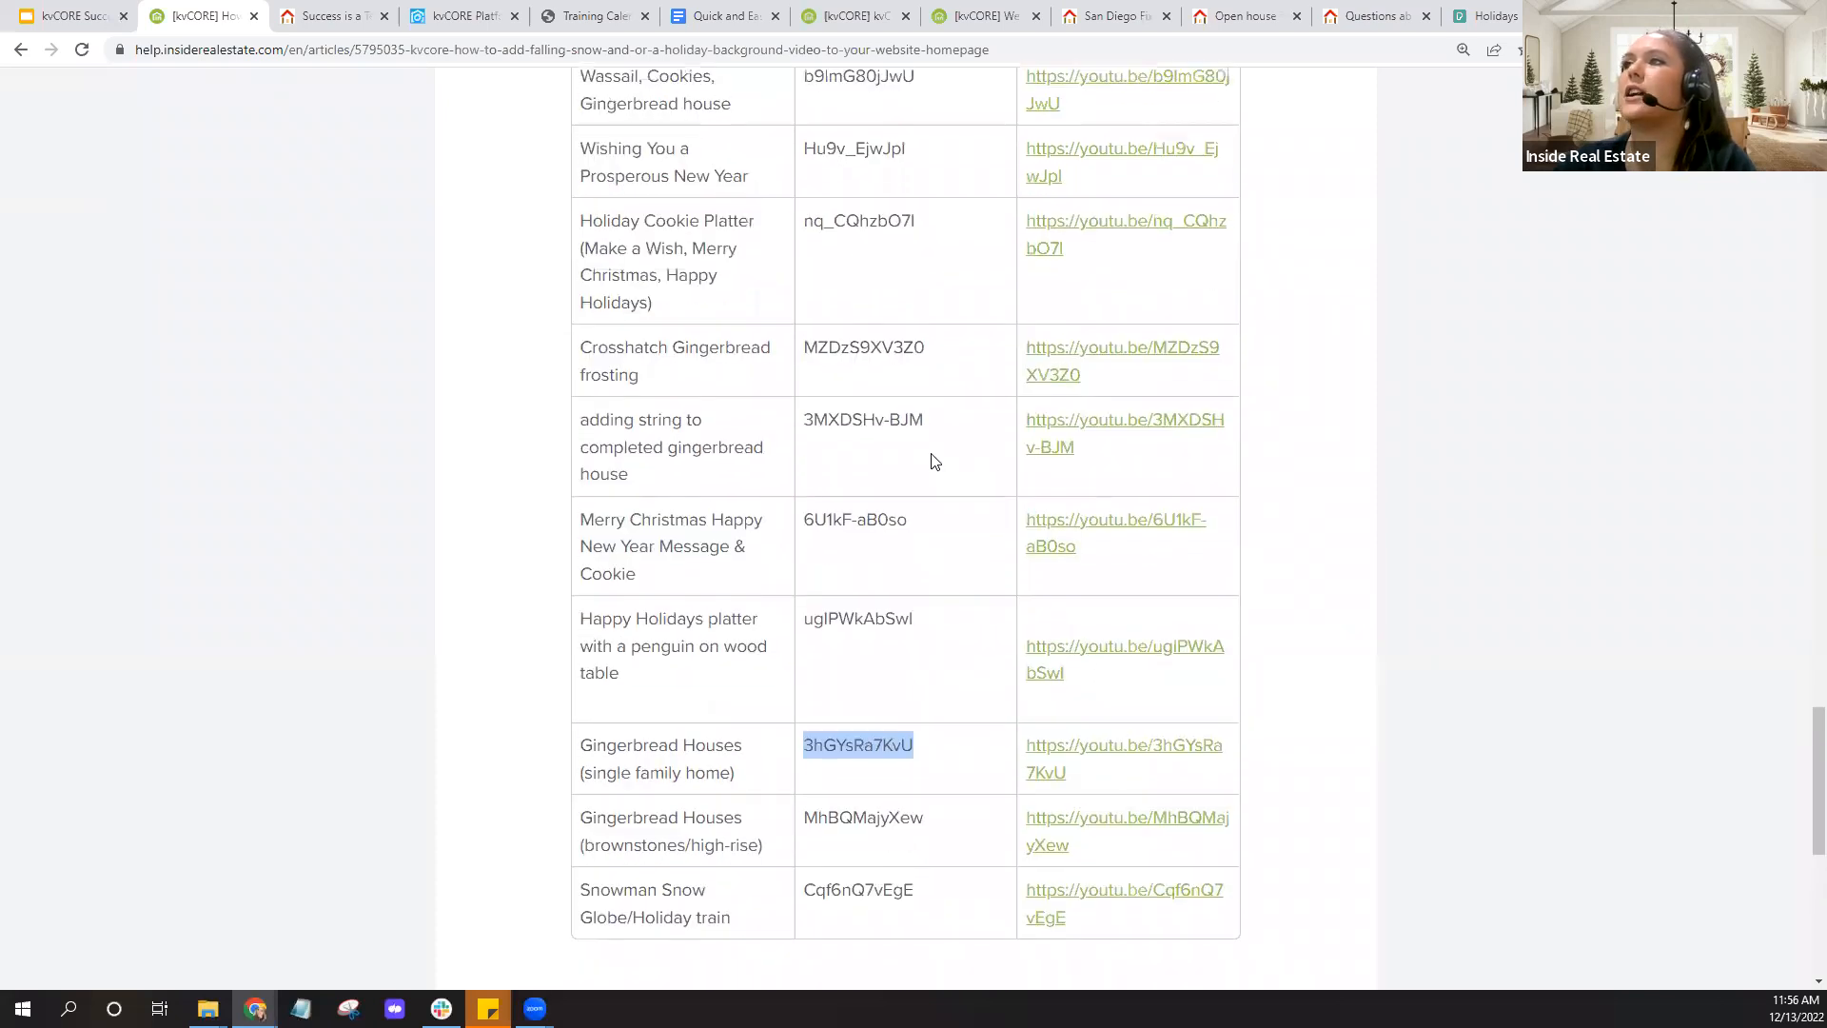
pyautogui.scroll(3, 933, 461)
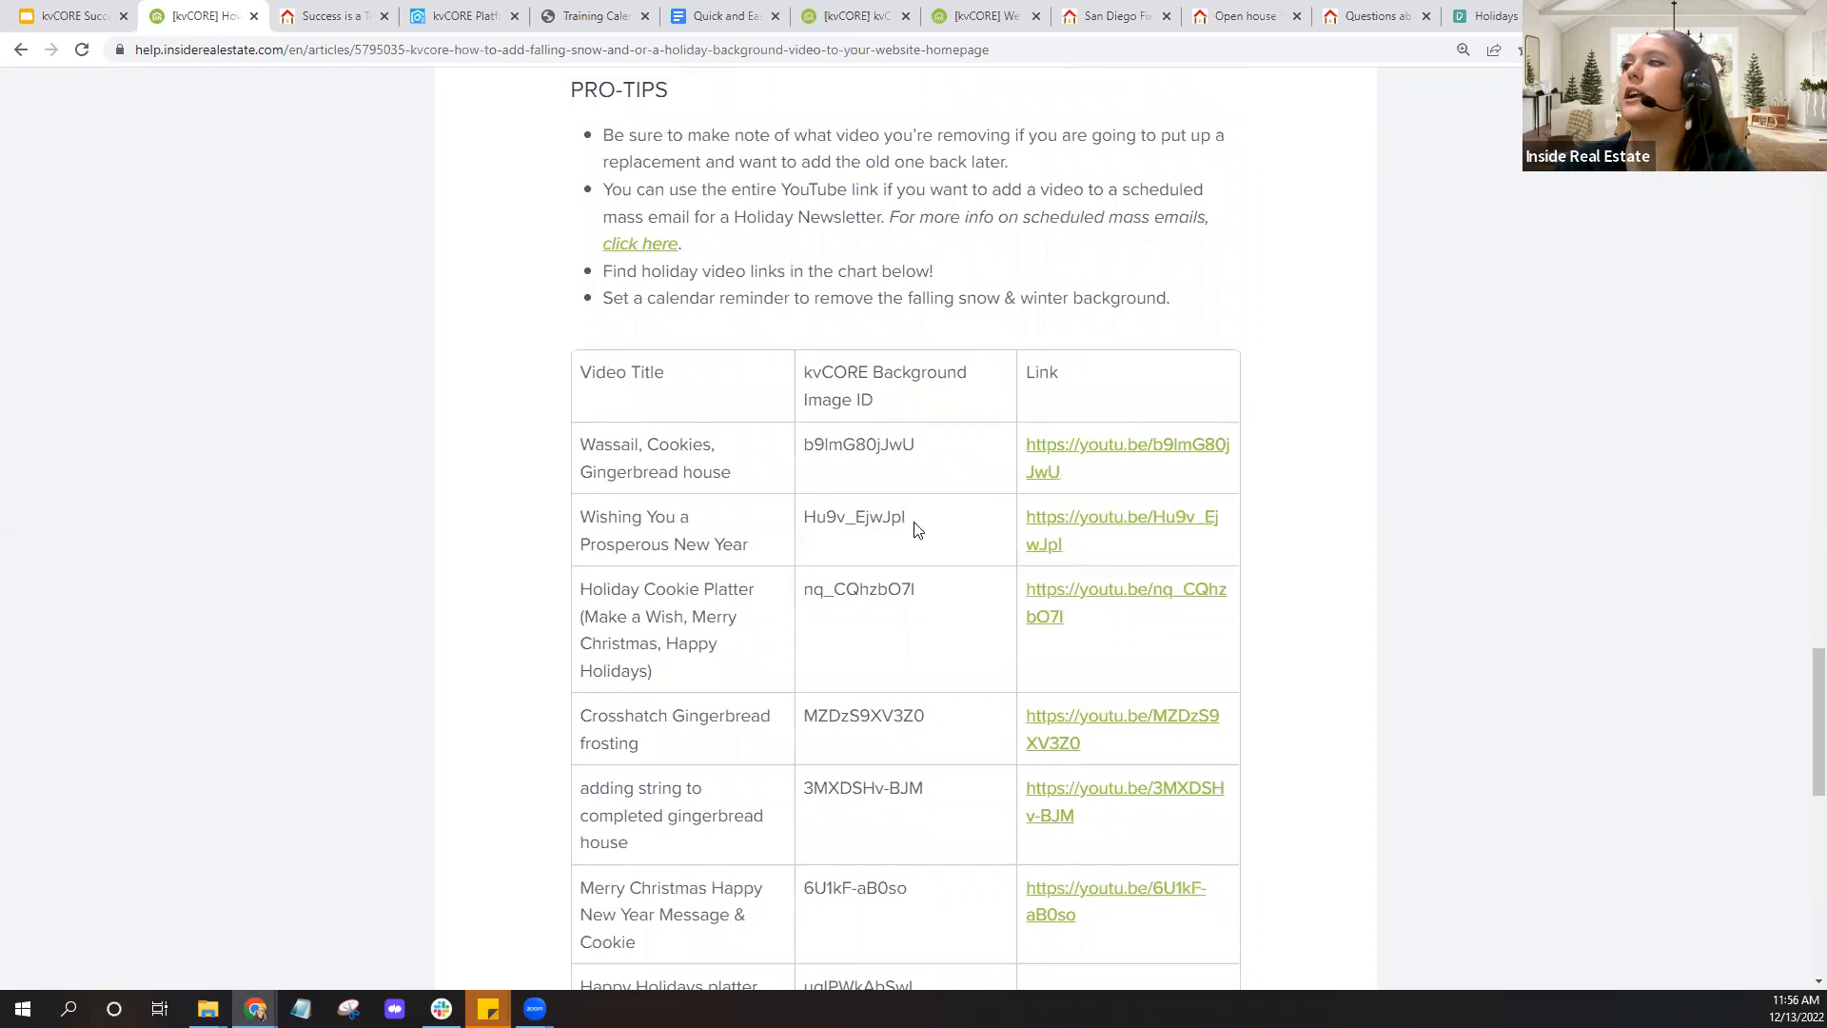
pyautogui.moveTo(916, 522); pyautogui.dragTo(802, 522)
pyautogui.rightClick(834, 519)
pyautogui.click(896, 543)
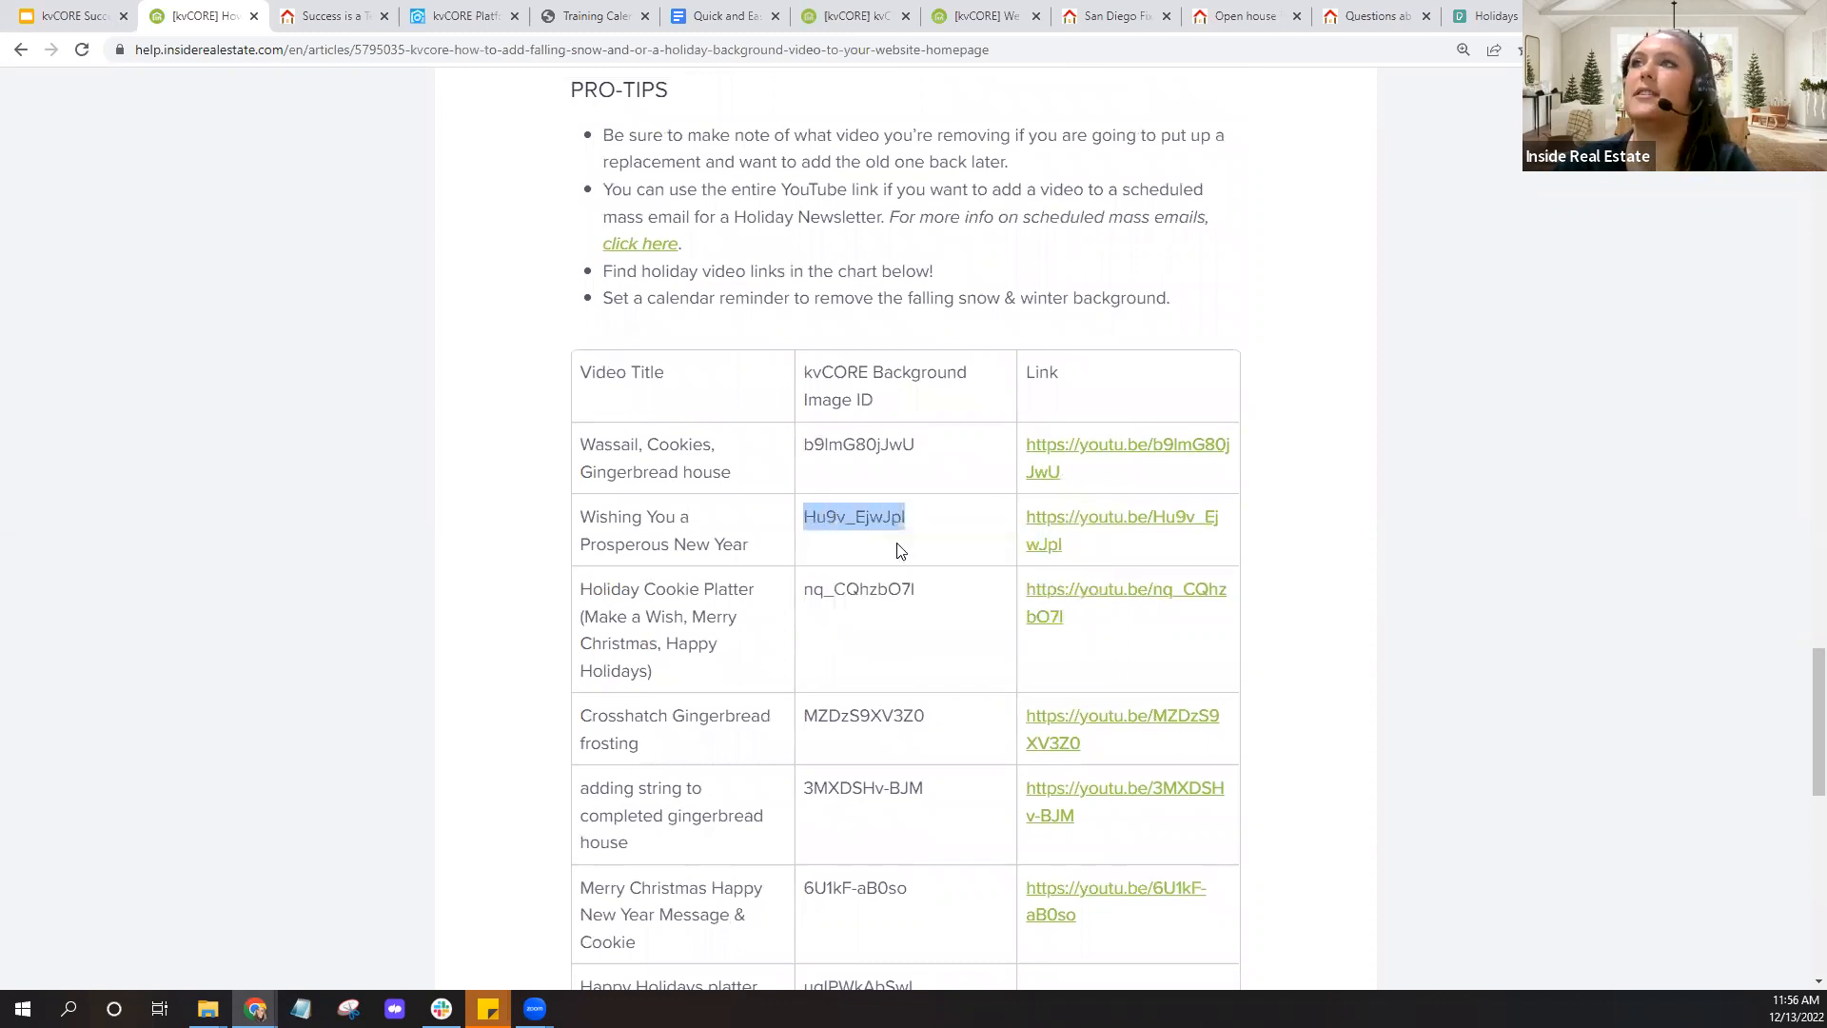
pyautogui.click(441, 18)
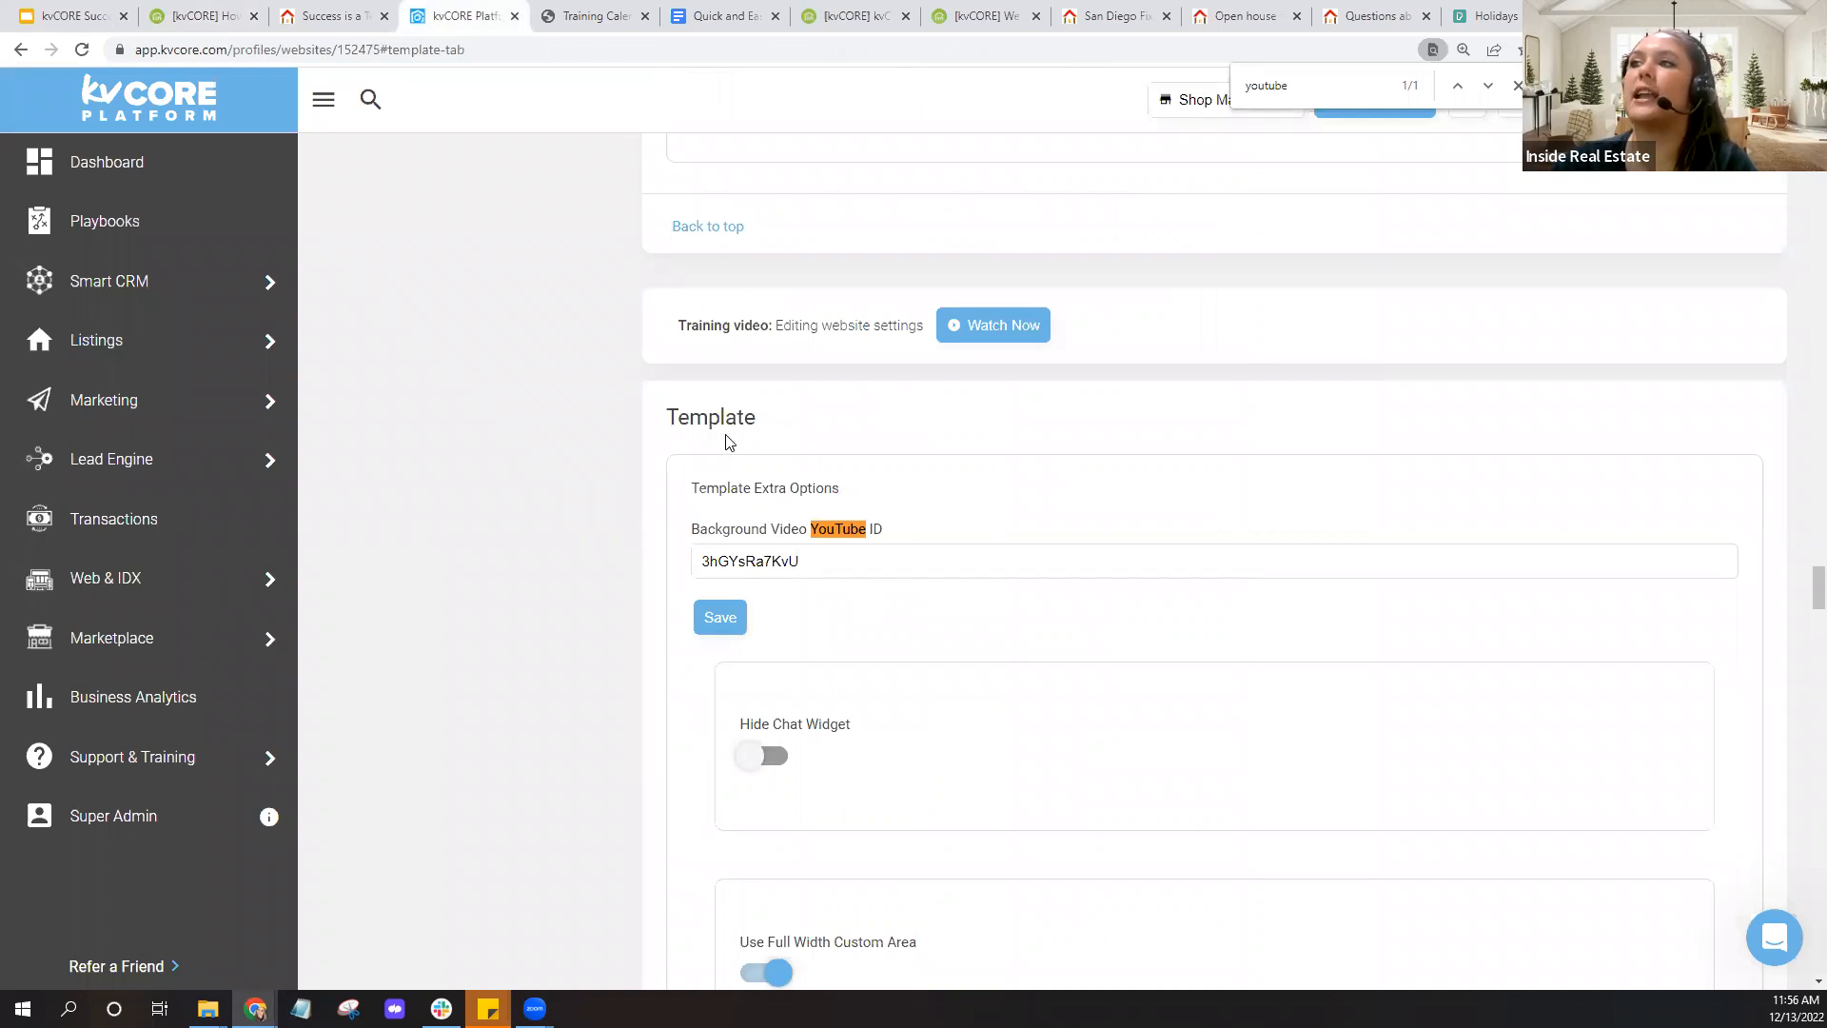
# Replace the Background Video YouTube ID in the Template Extra Options with the copied ID Hu9v_EjwJpI and save it
pyautogui.moveTo(664, 416); pyautogui.dragTo(860, 452)
pyautogui.click(861, 452)
pyautogui.moveTo(796, 561); pyautogui.dragTo(686, 563)
pyautogui.rightClick(733, 562)
pyautogui.click(836, 656)
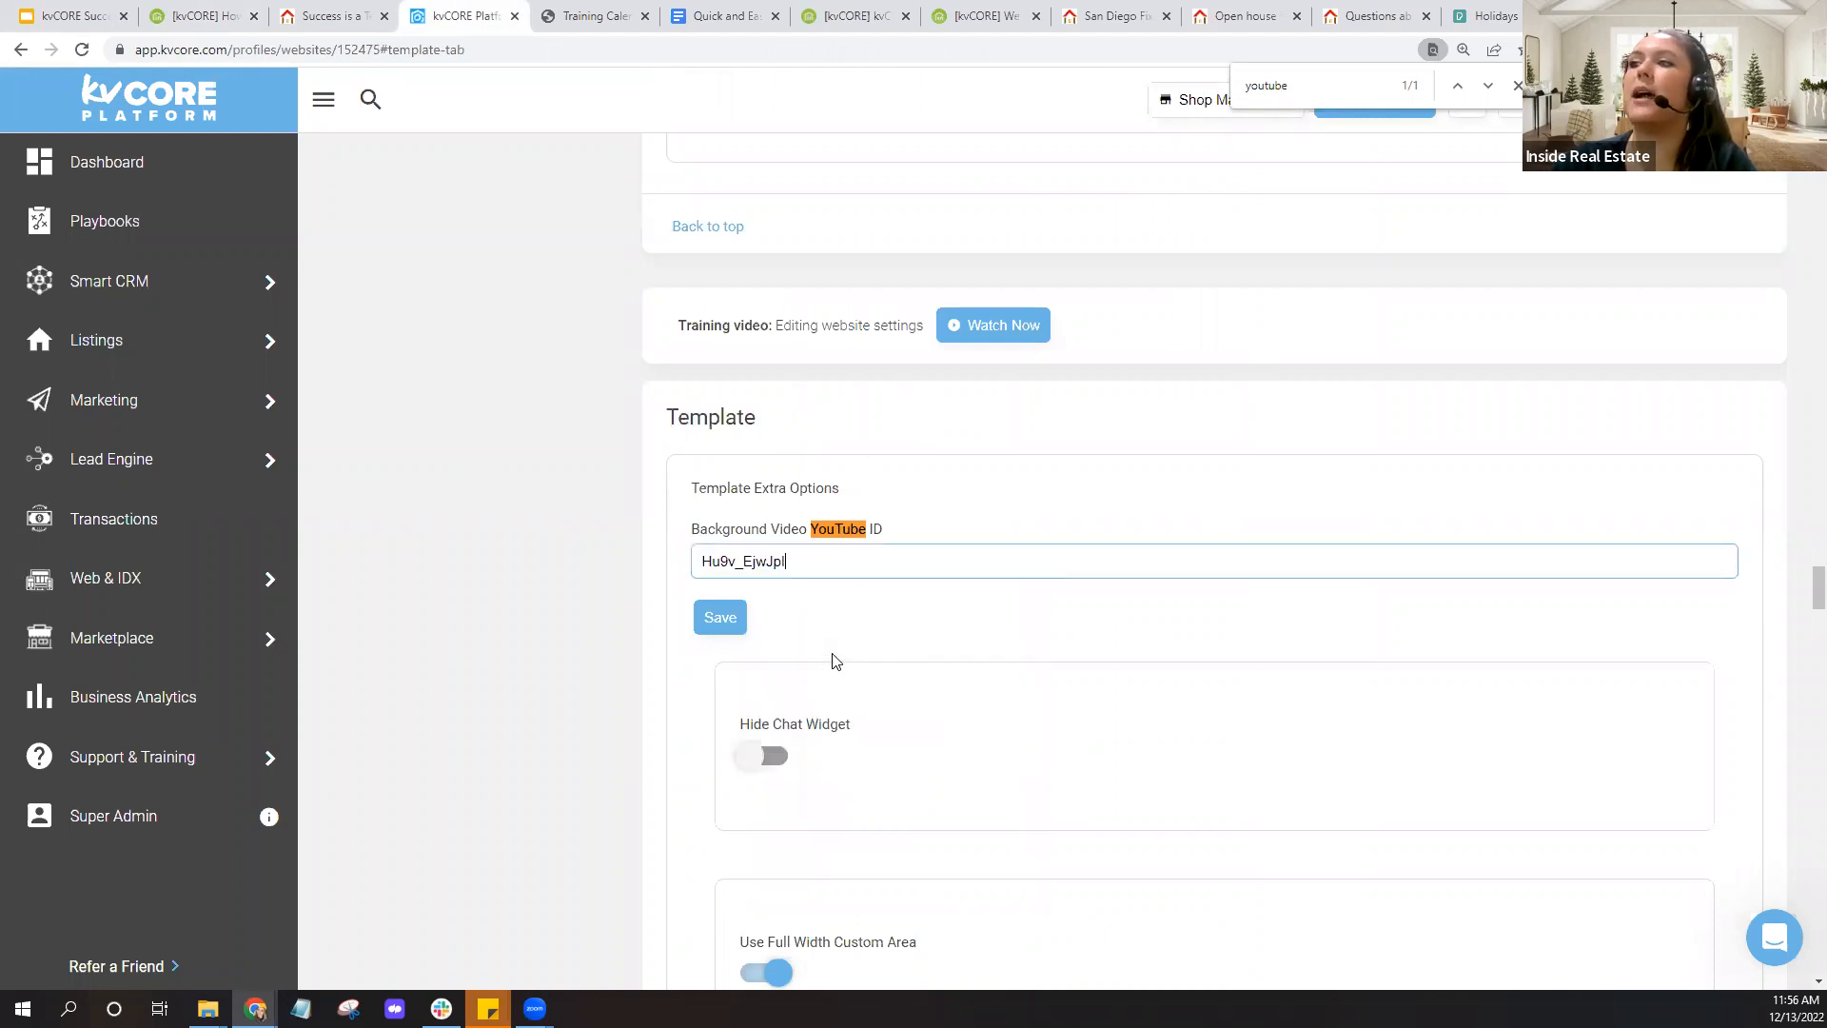
pyautogui.click(734, 630)
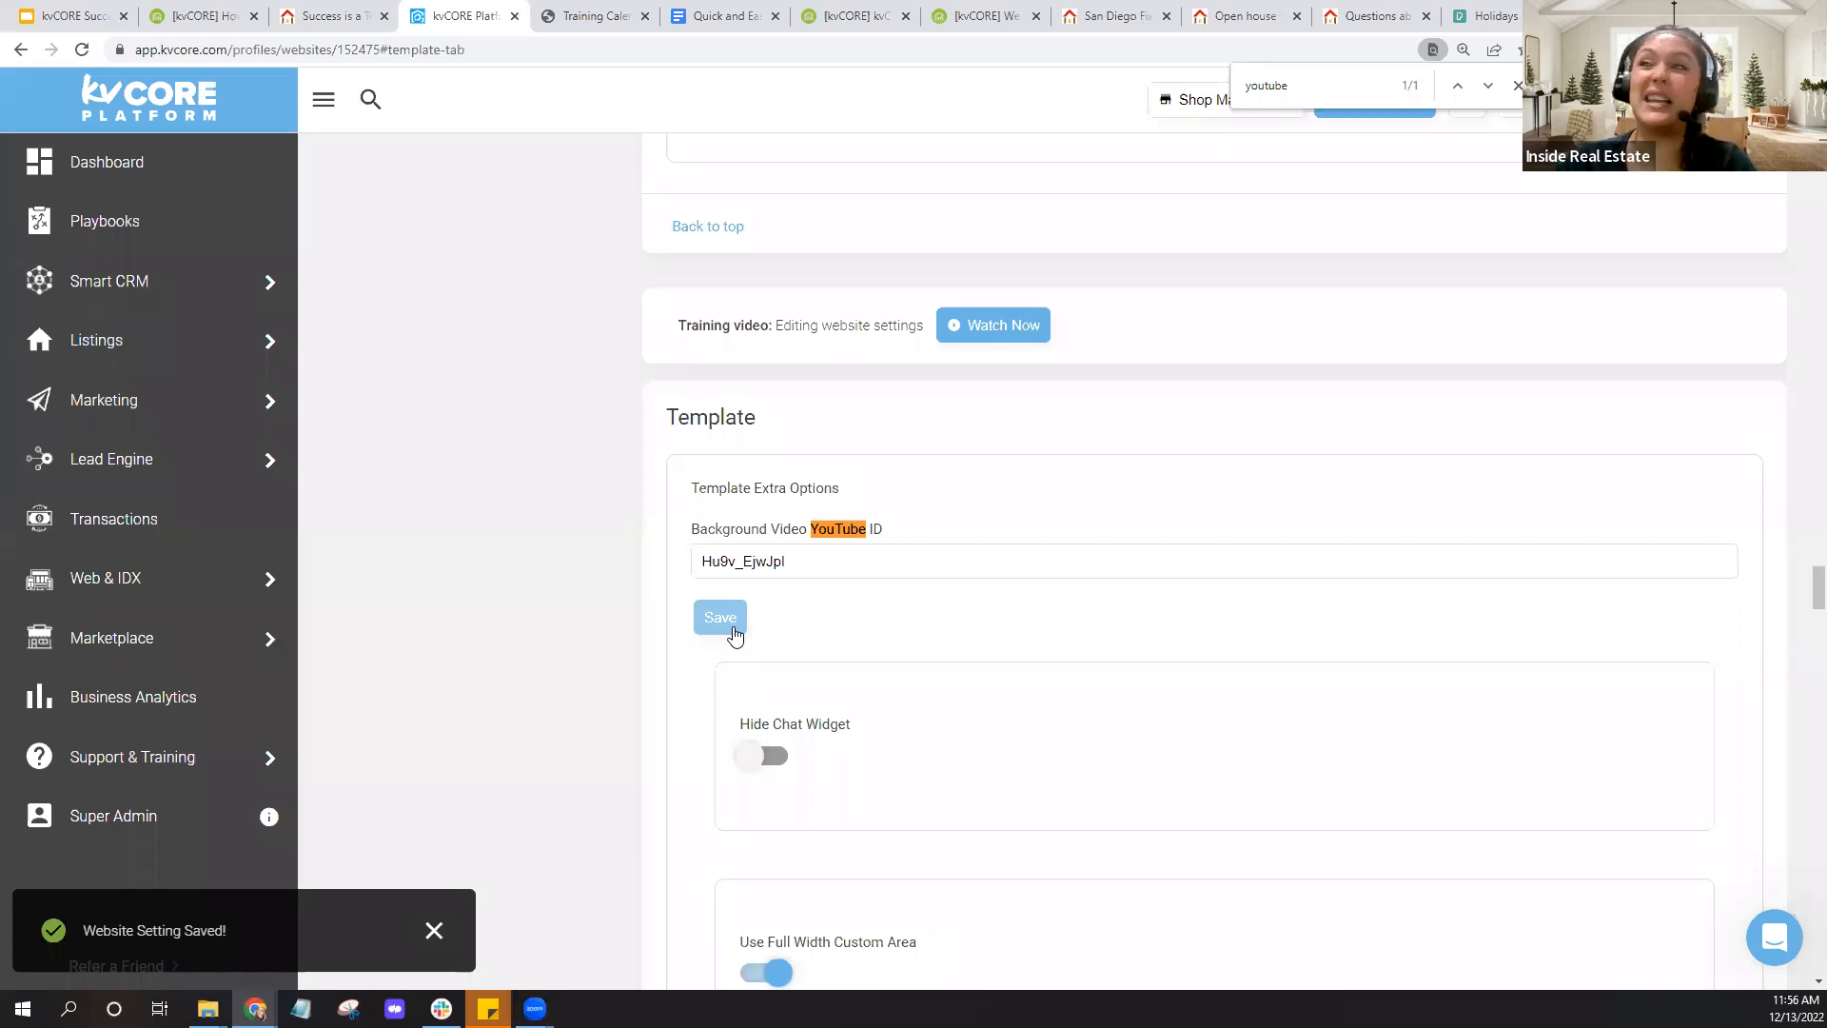
# Reload the website's homepage and check the new background video with the falling snow
pyautogui.click(325, 19)
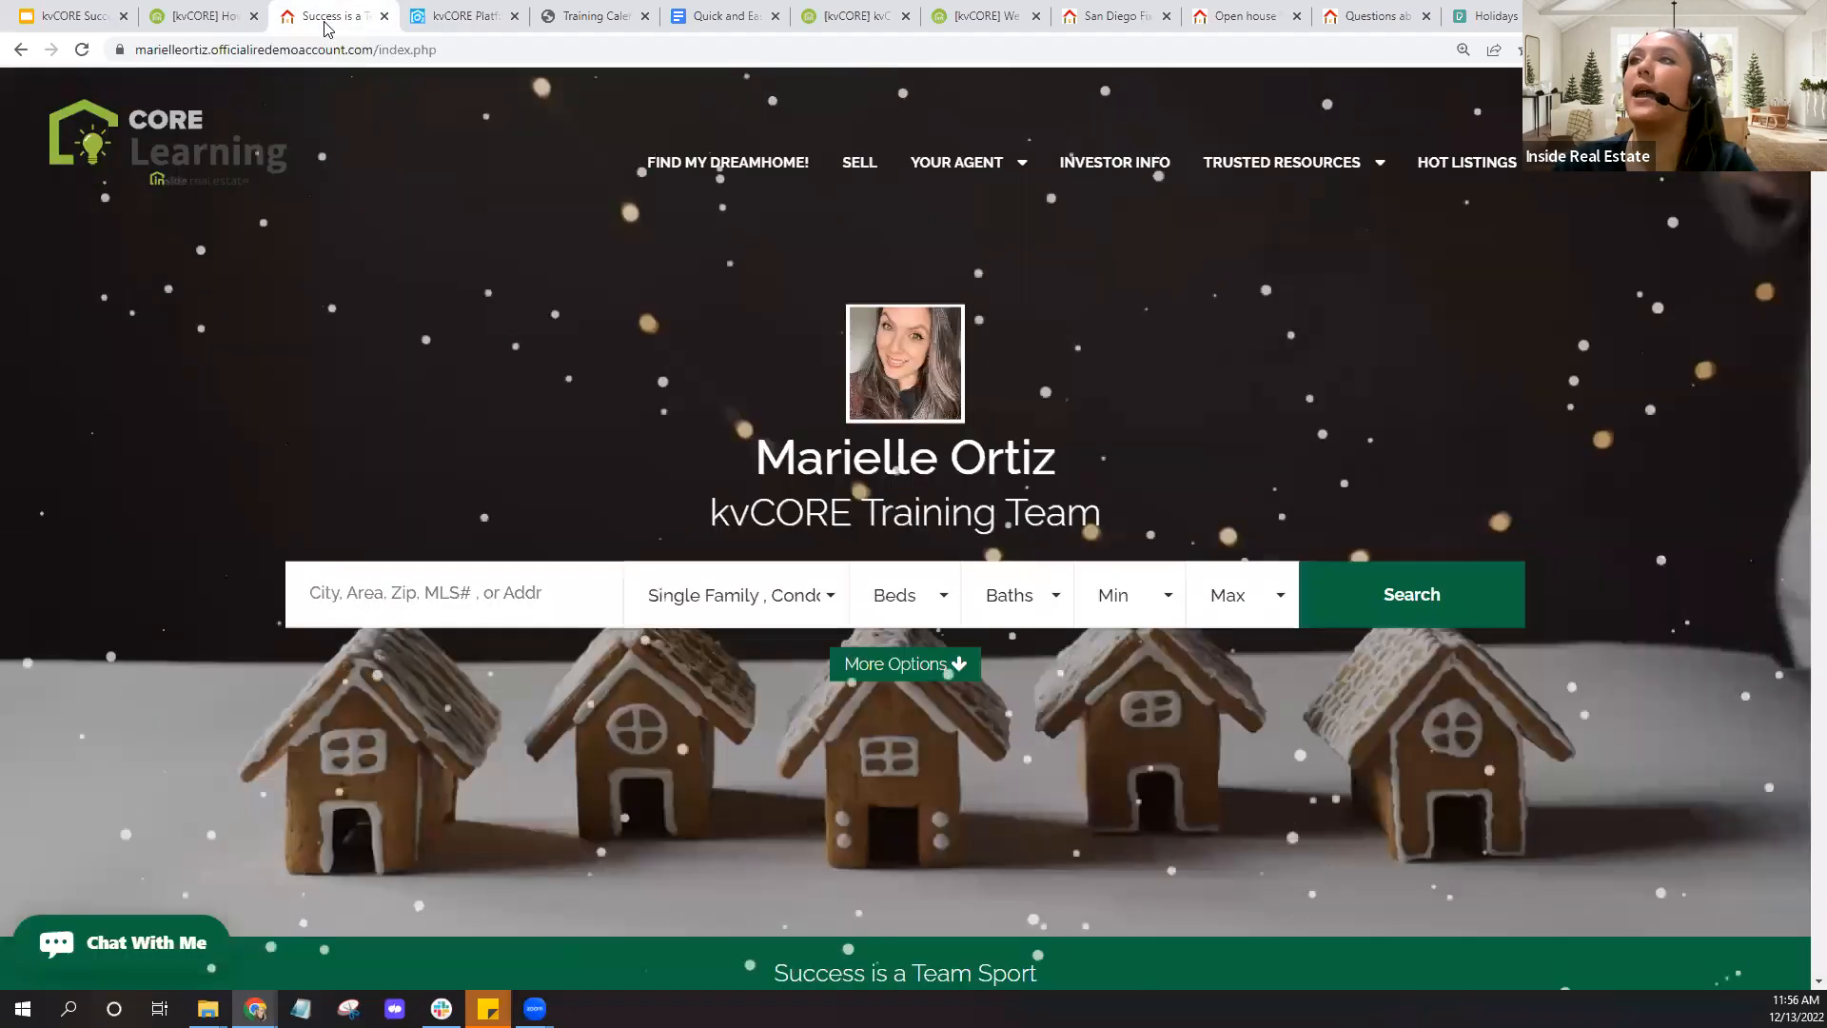
pyautogui.click(83, 52)
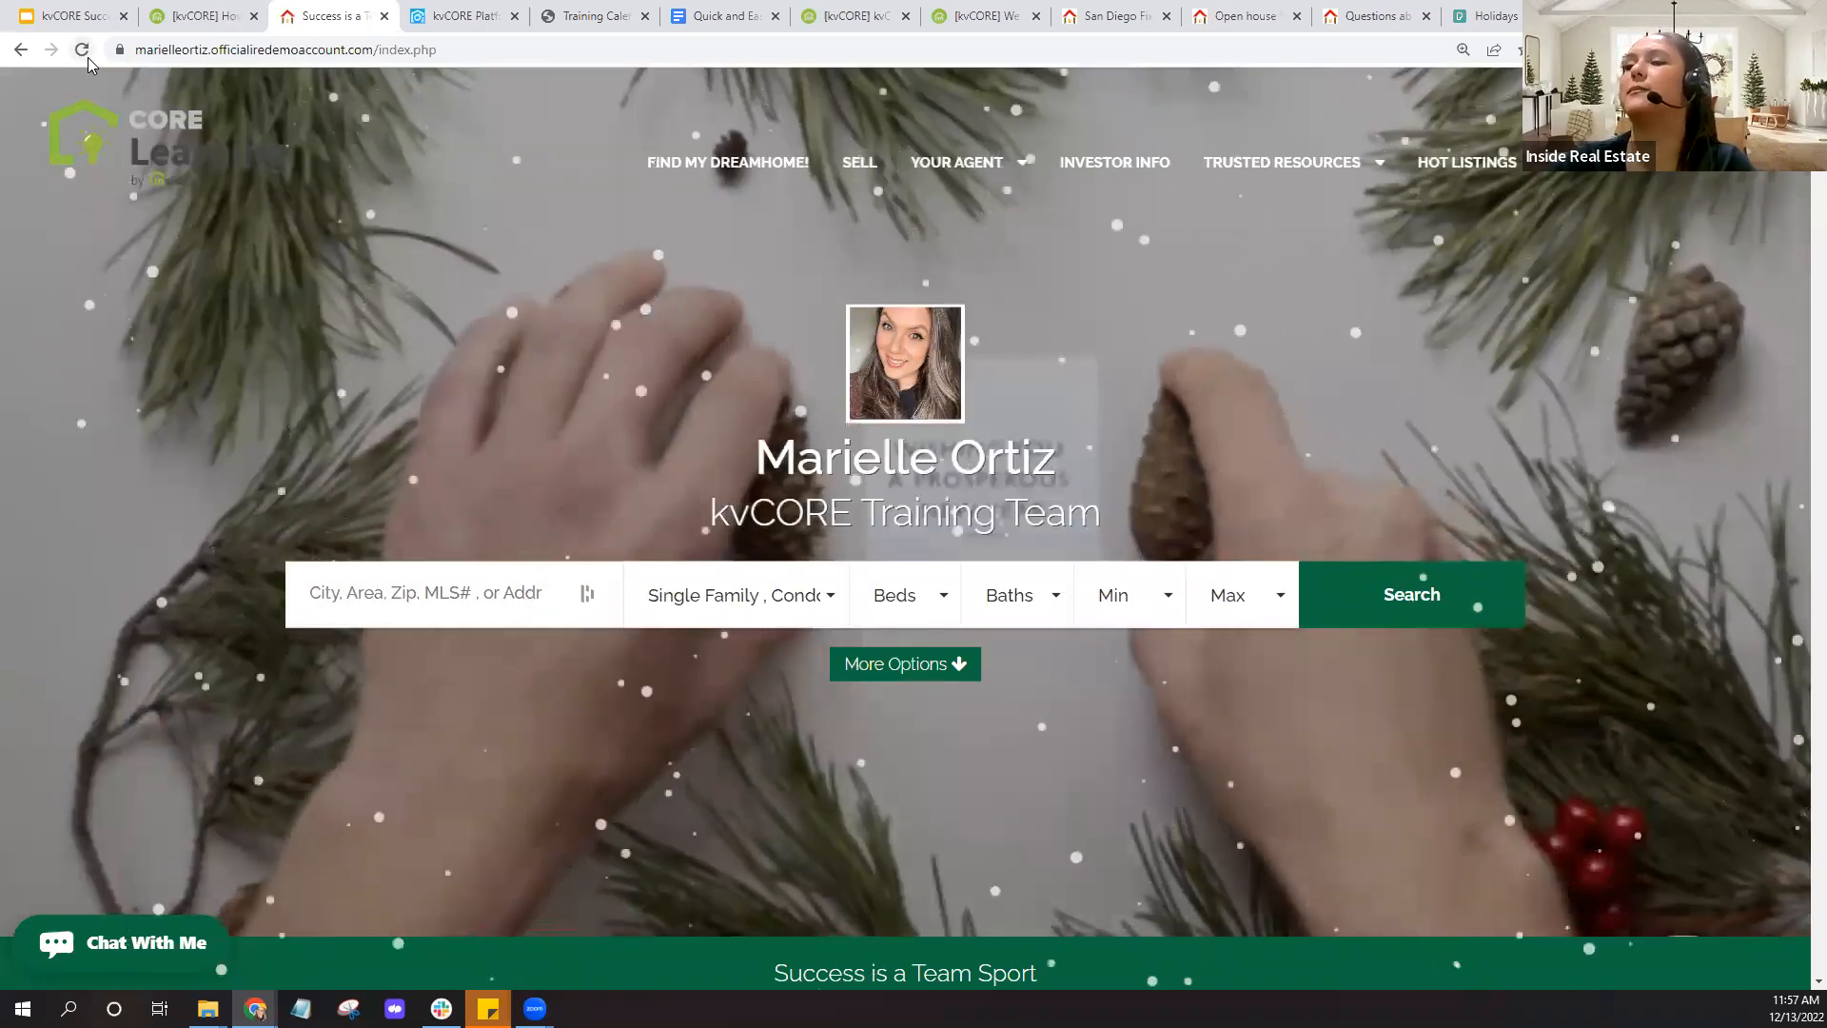
pyautogui.scroll(-1, 1244, 380)
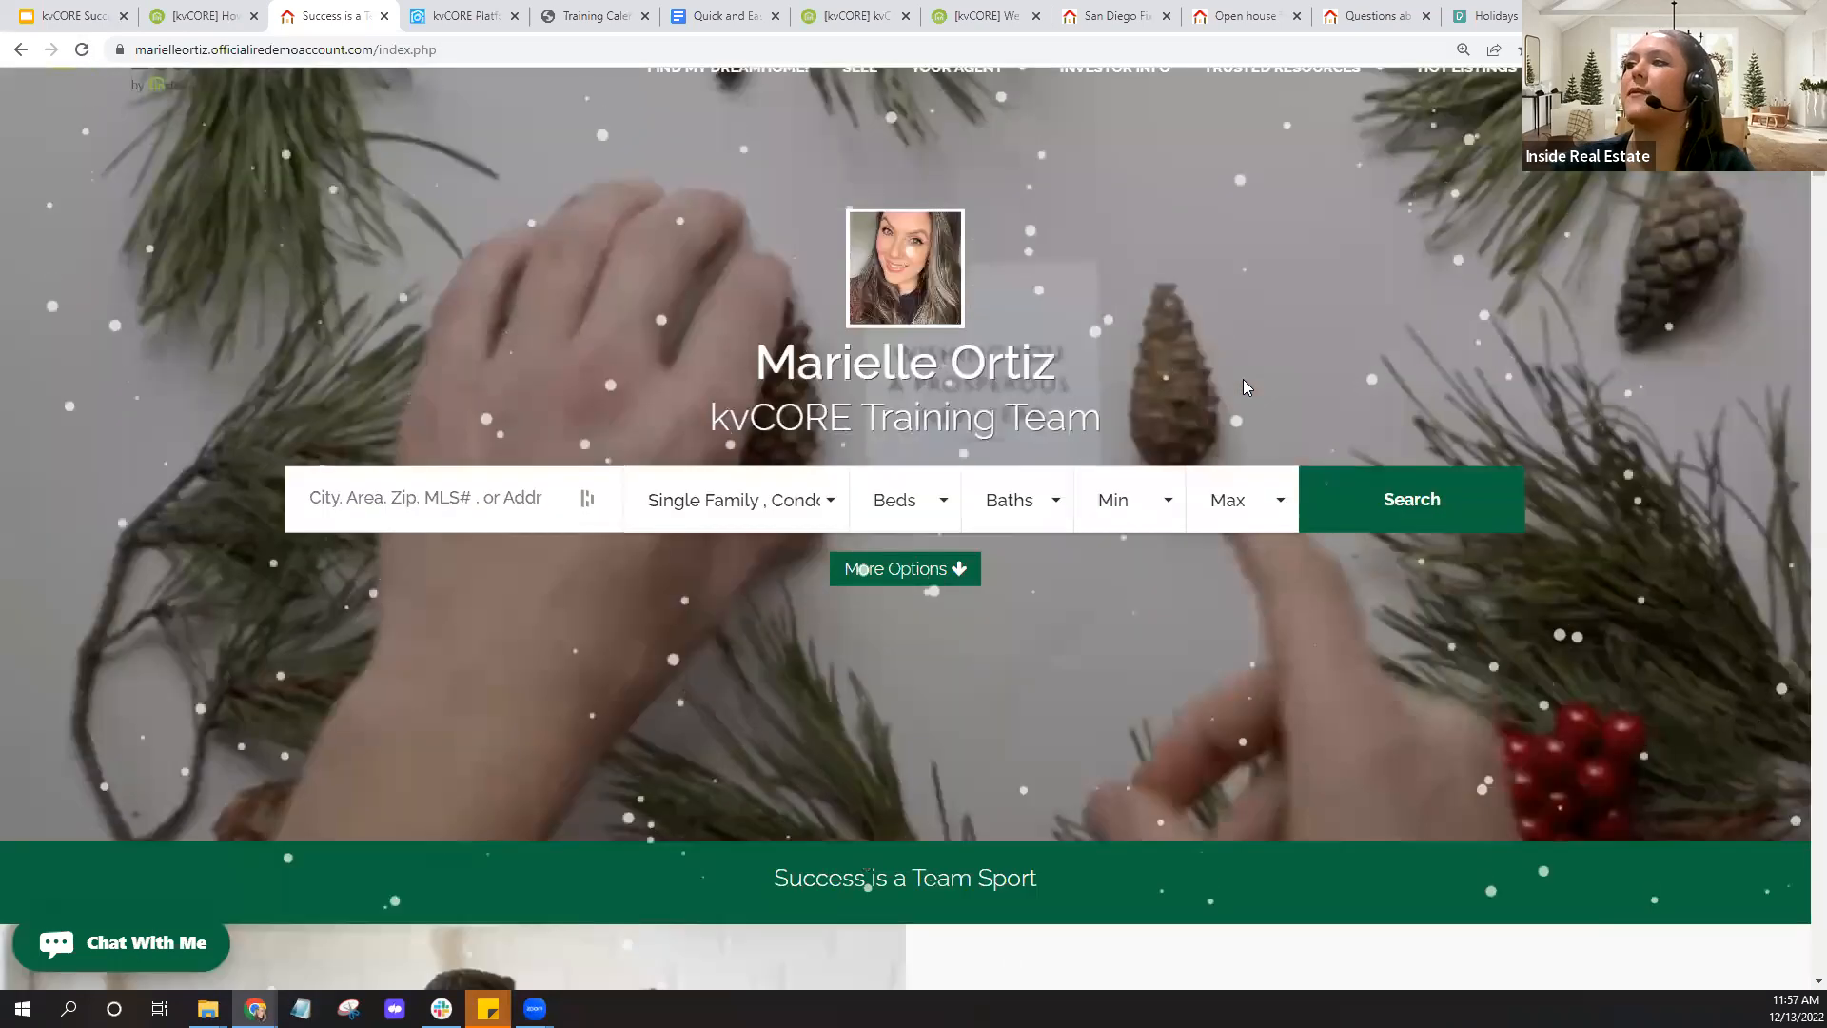
pyautogui.scroll(1, 1243, 386)
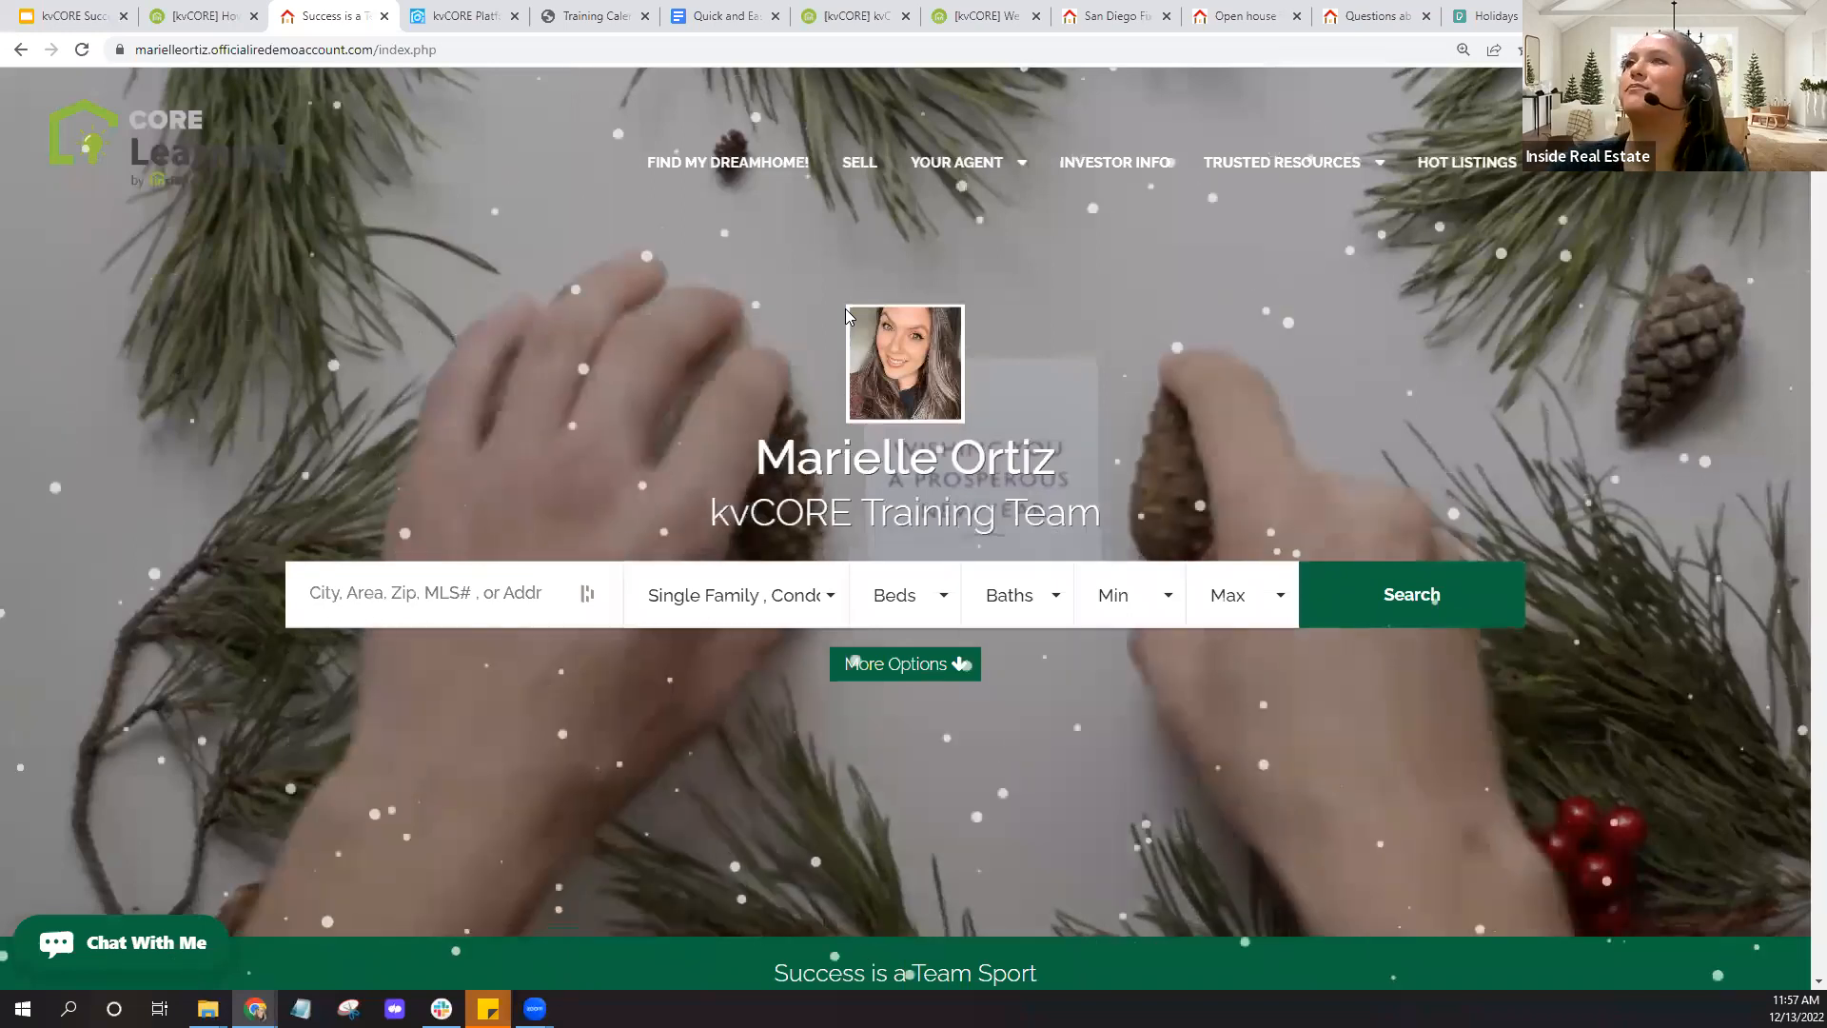
# Search Google in a new browser tab for "free stock holiday photos" and look through the results
pyautogui.click(1497, 16)
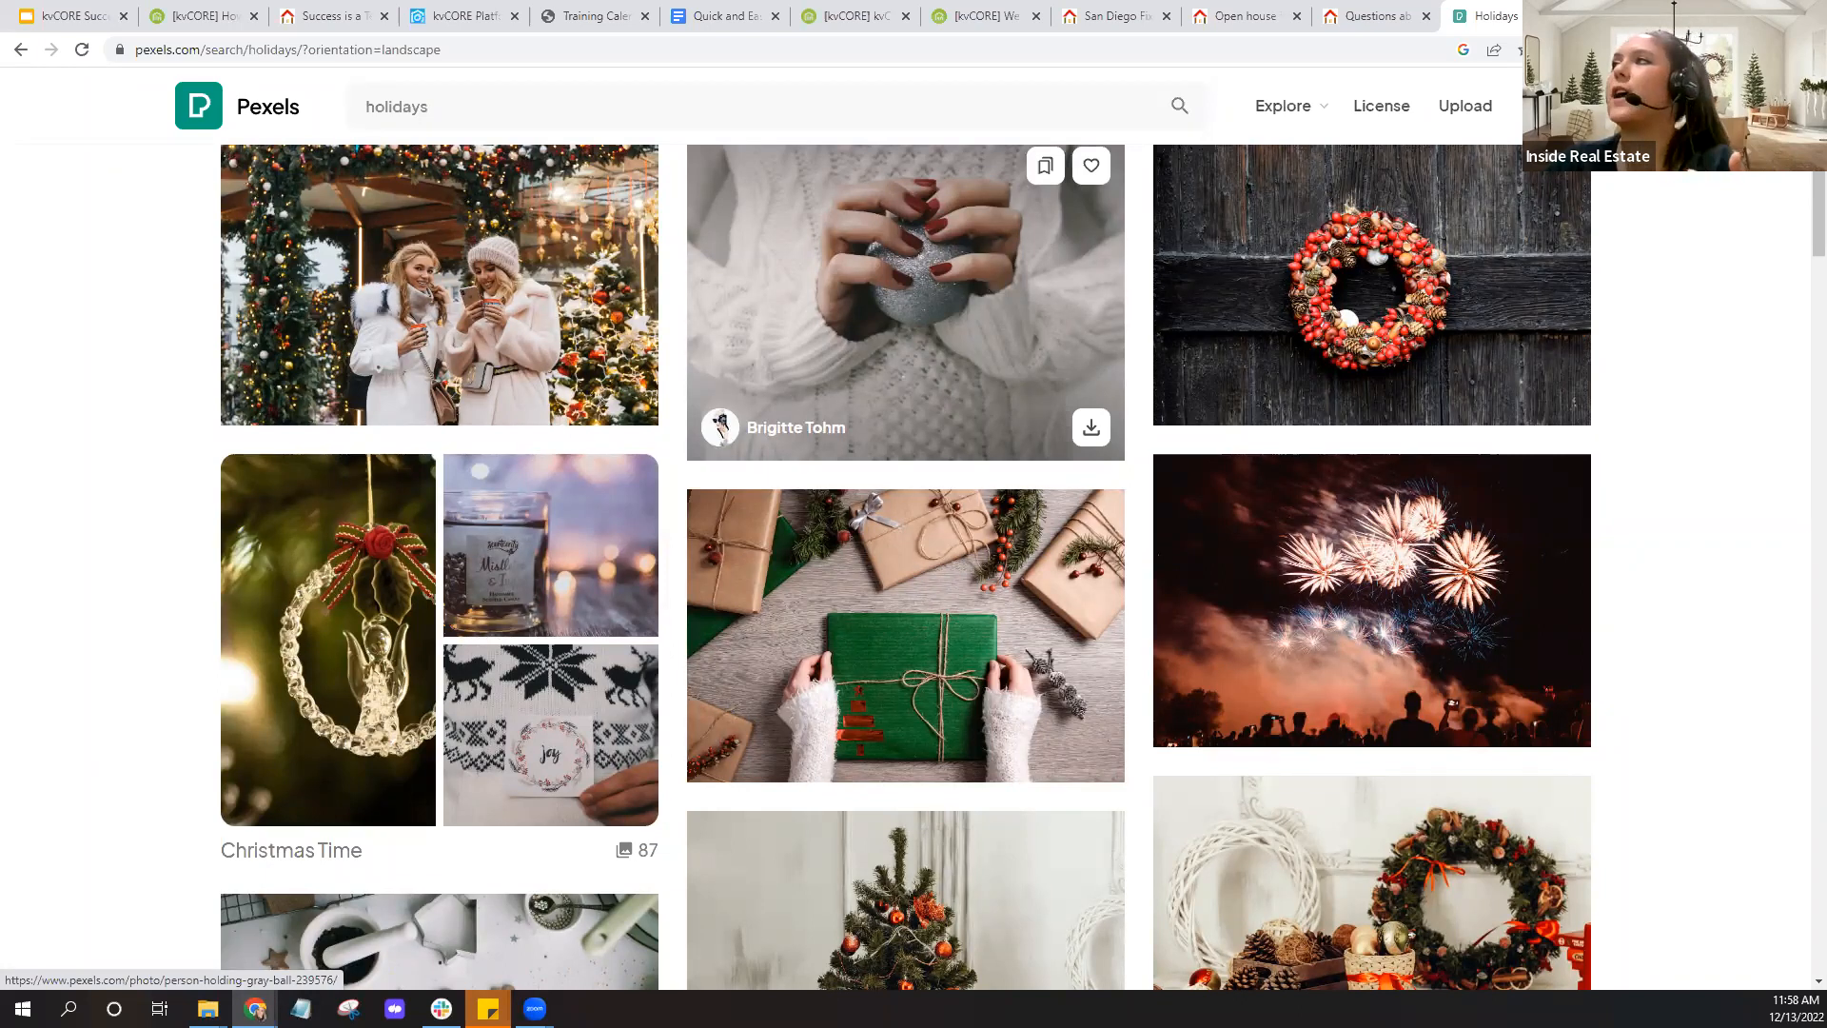
pyautogui.hotkey('ctrl', 't')
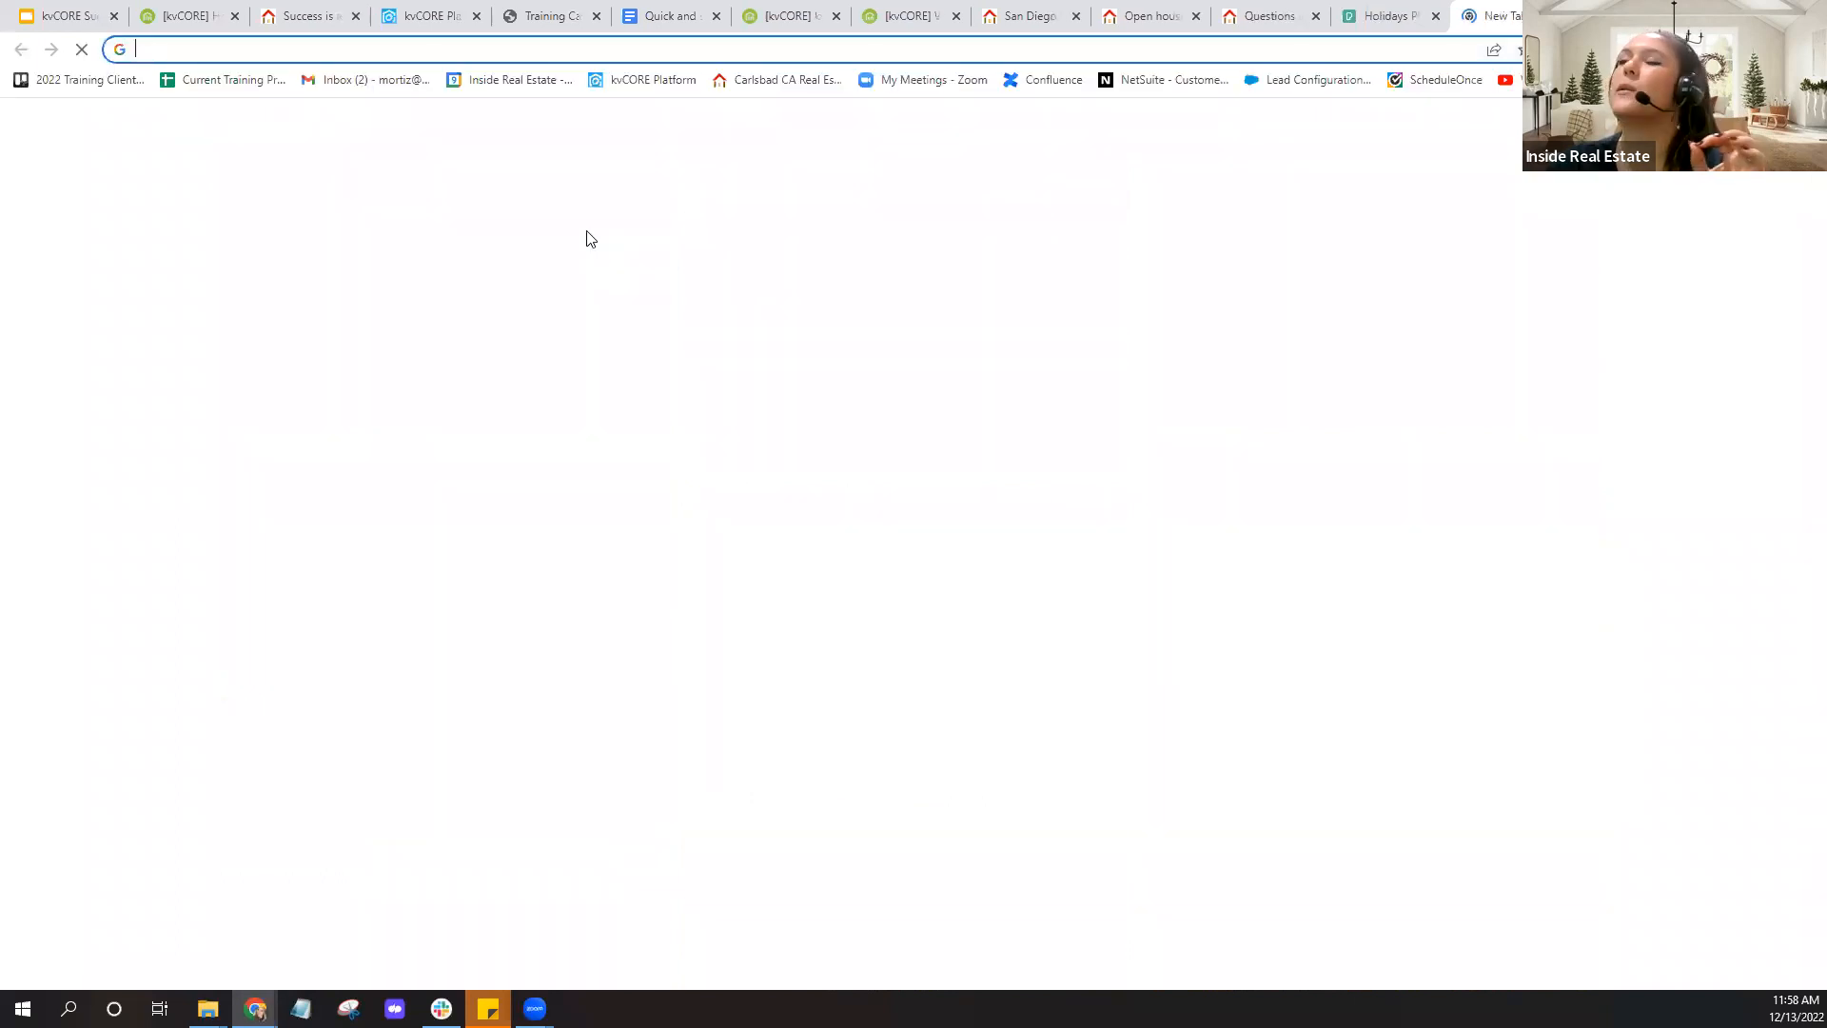
pyautogui.click(806, 398)
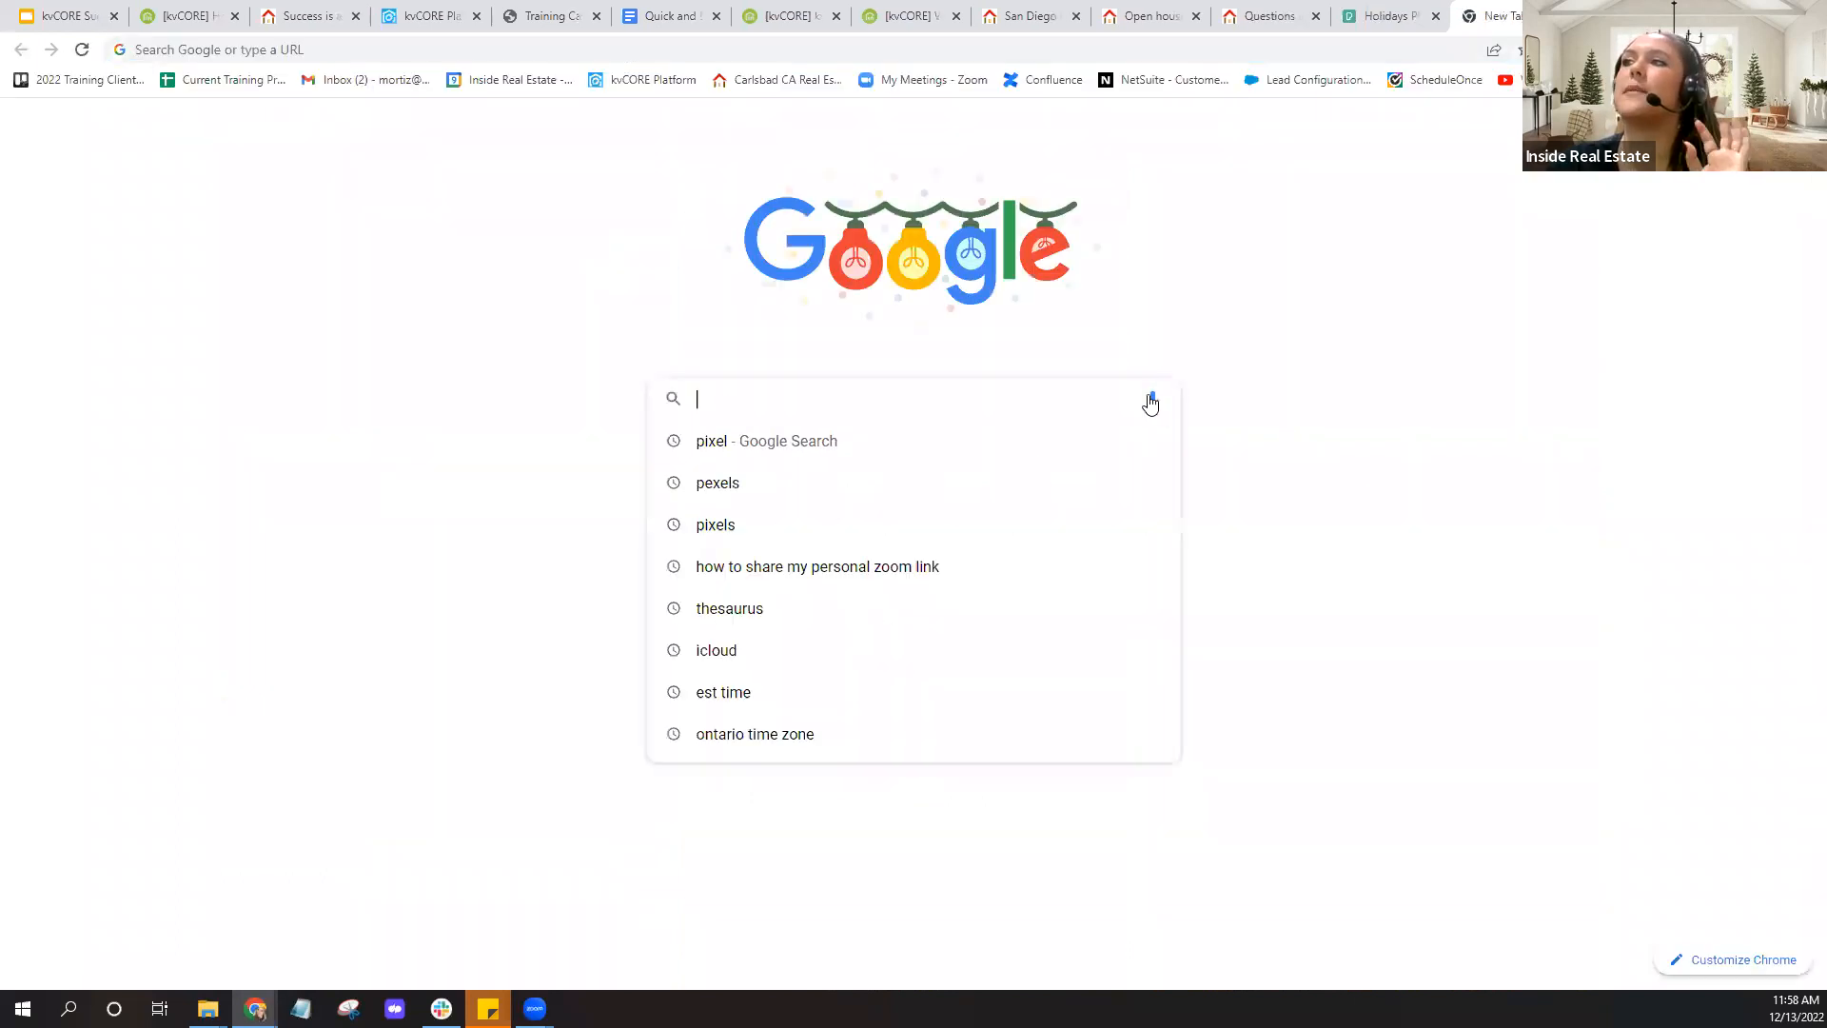
pyautogui.write('fr')
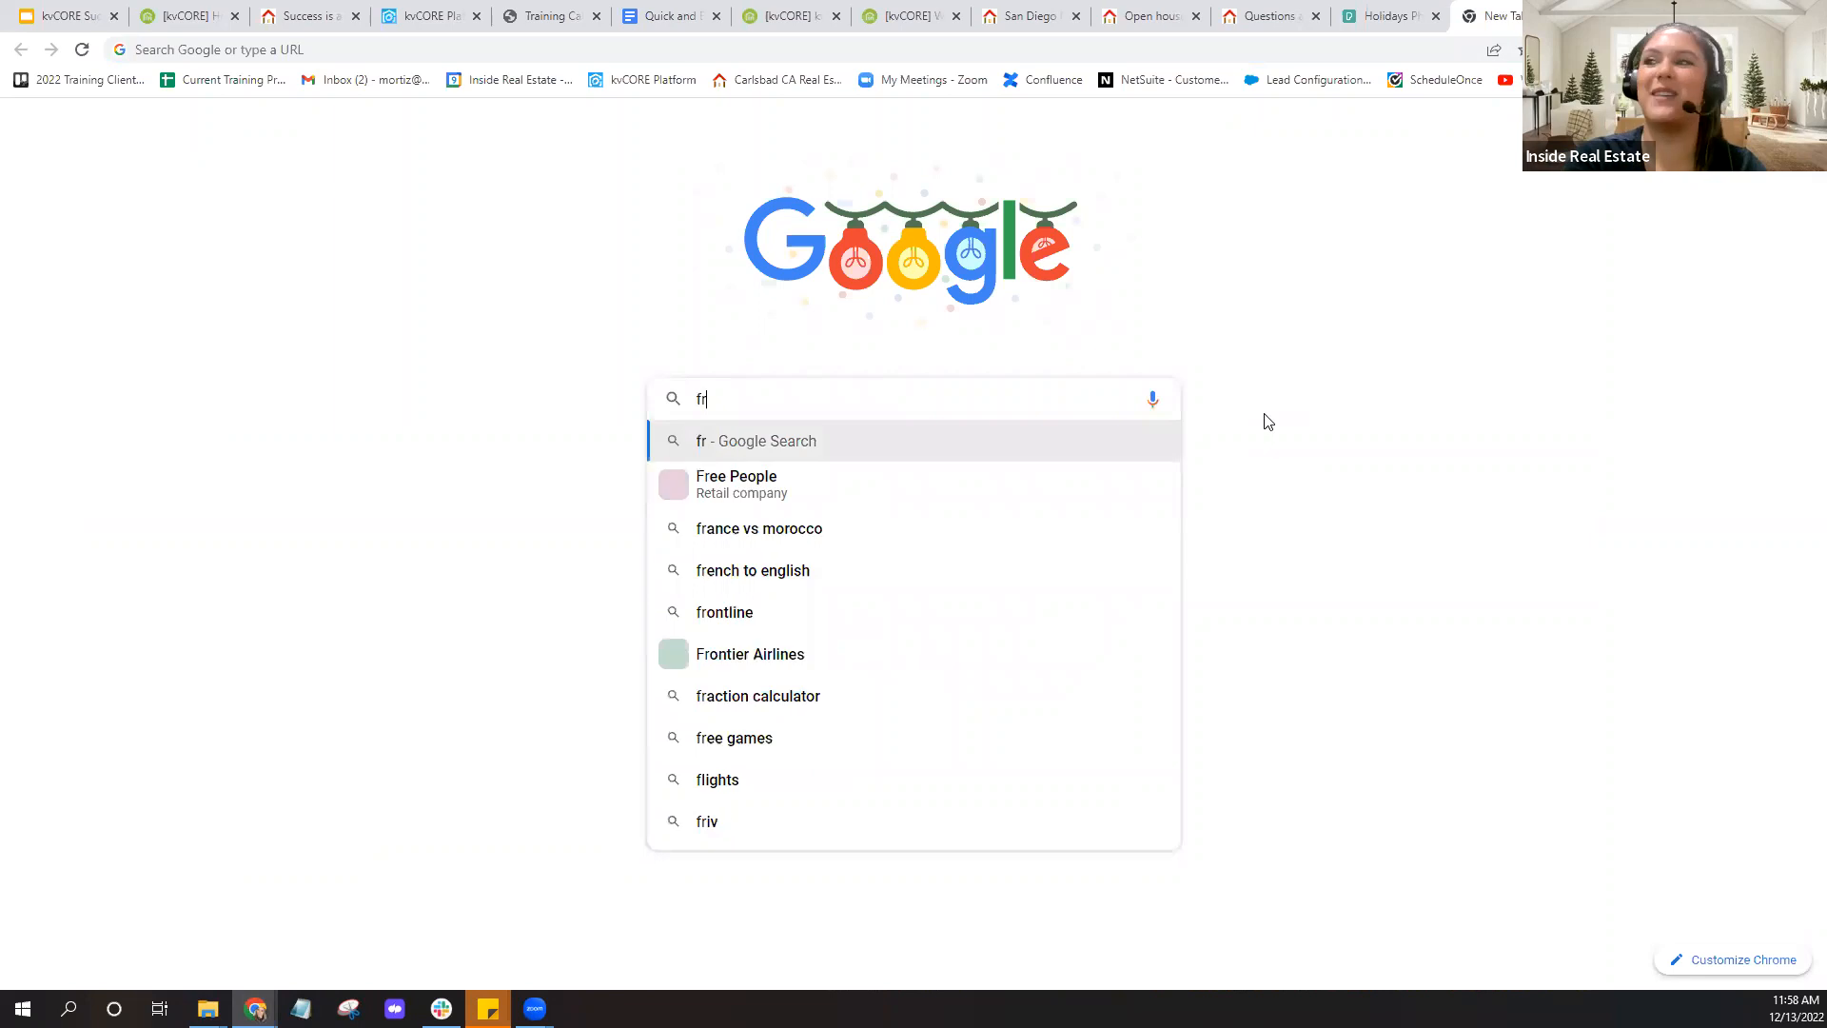
pyautogui.write('ee s')
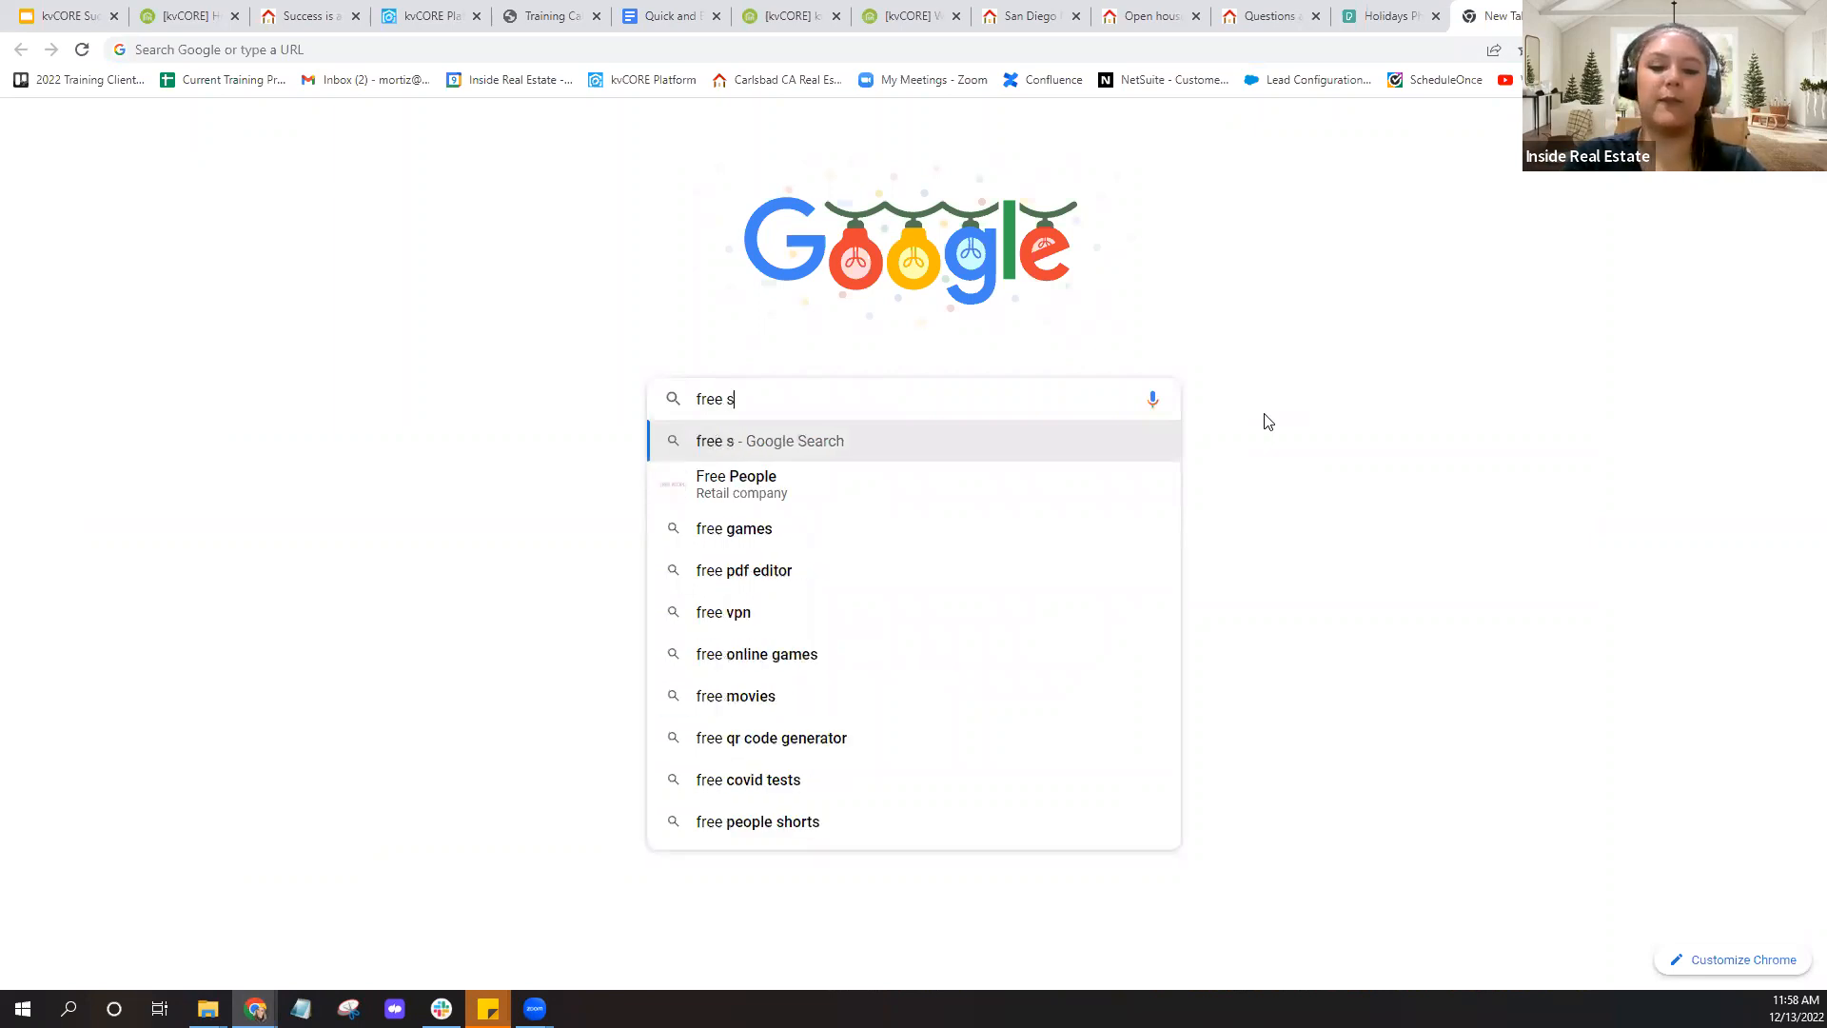
pyautogui.write('tock holiday')
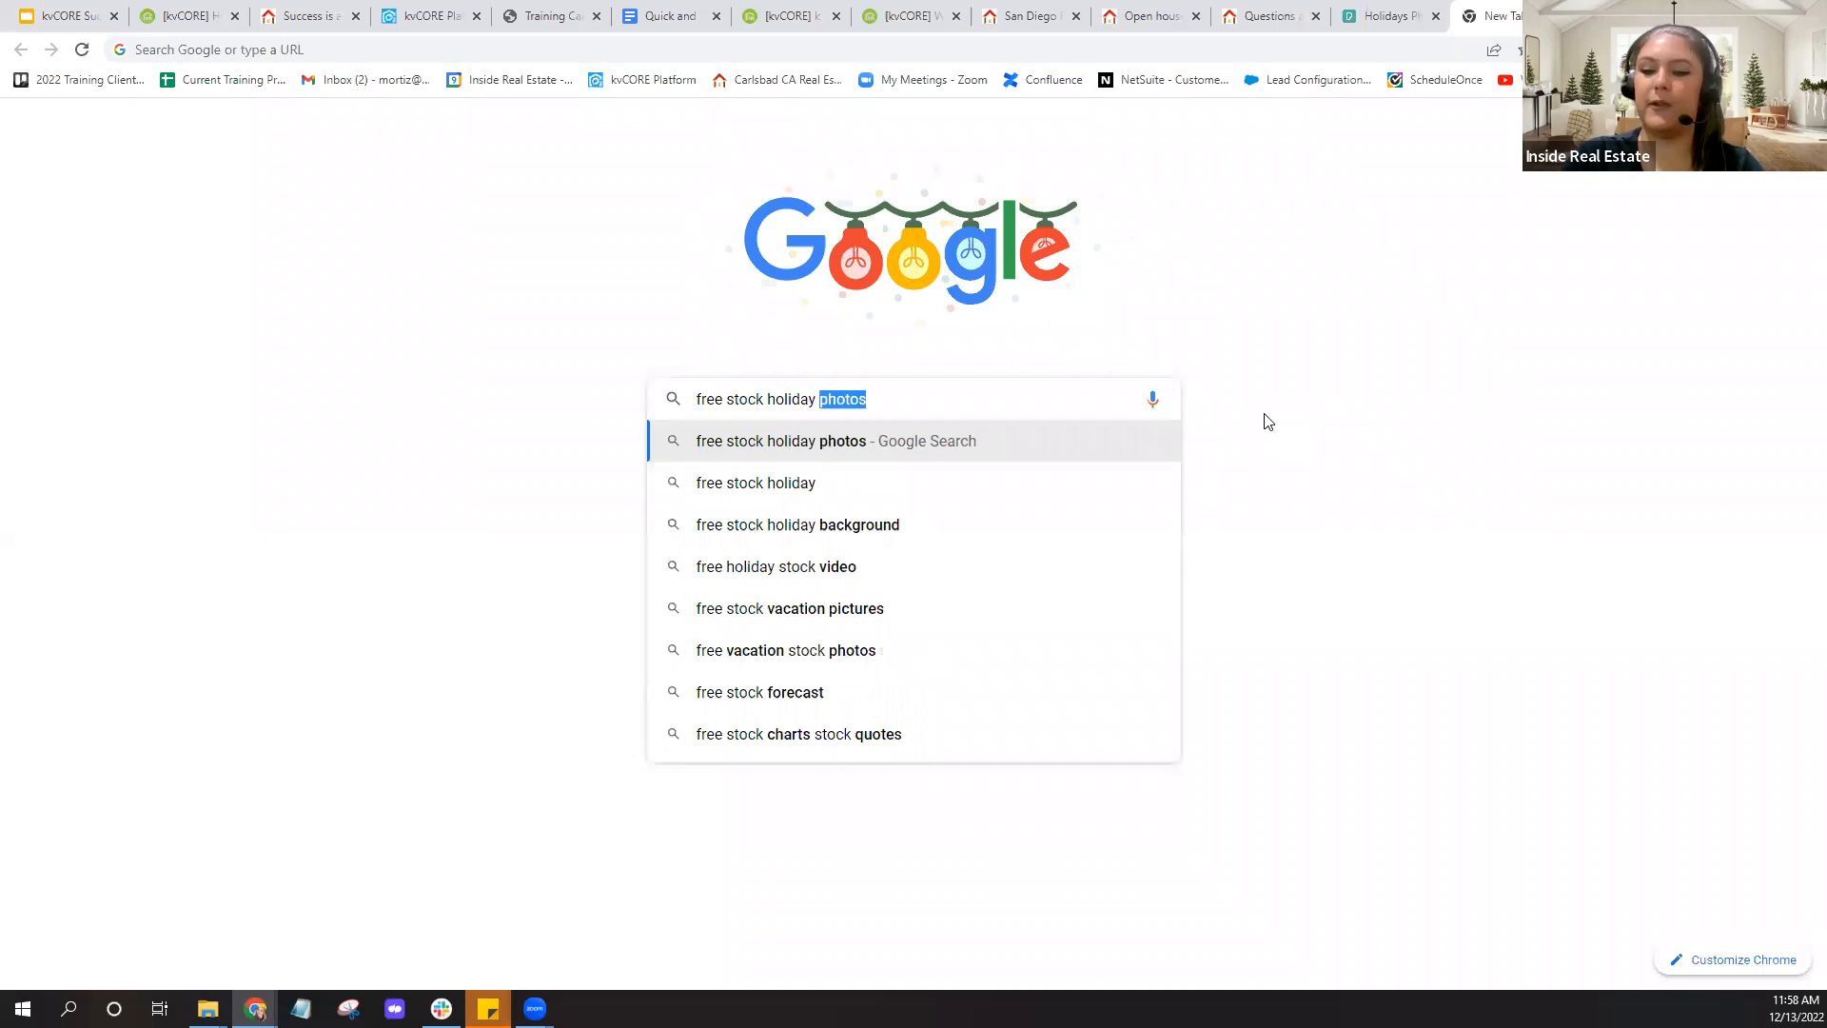
pyautogui.press('Return')
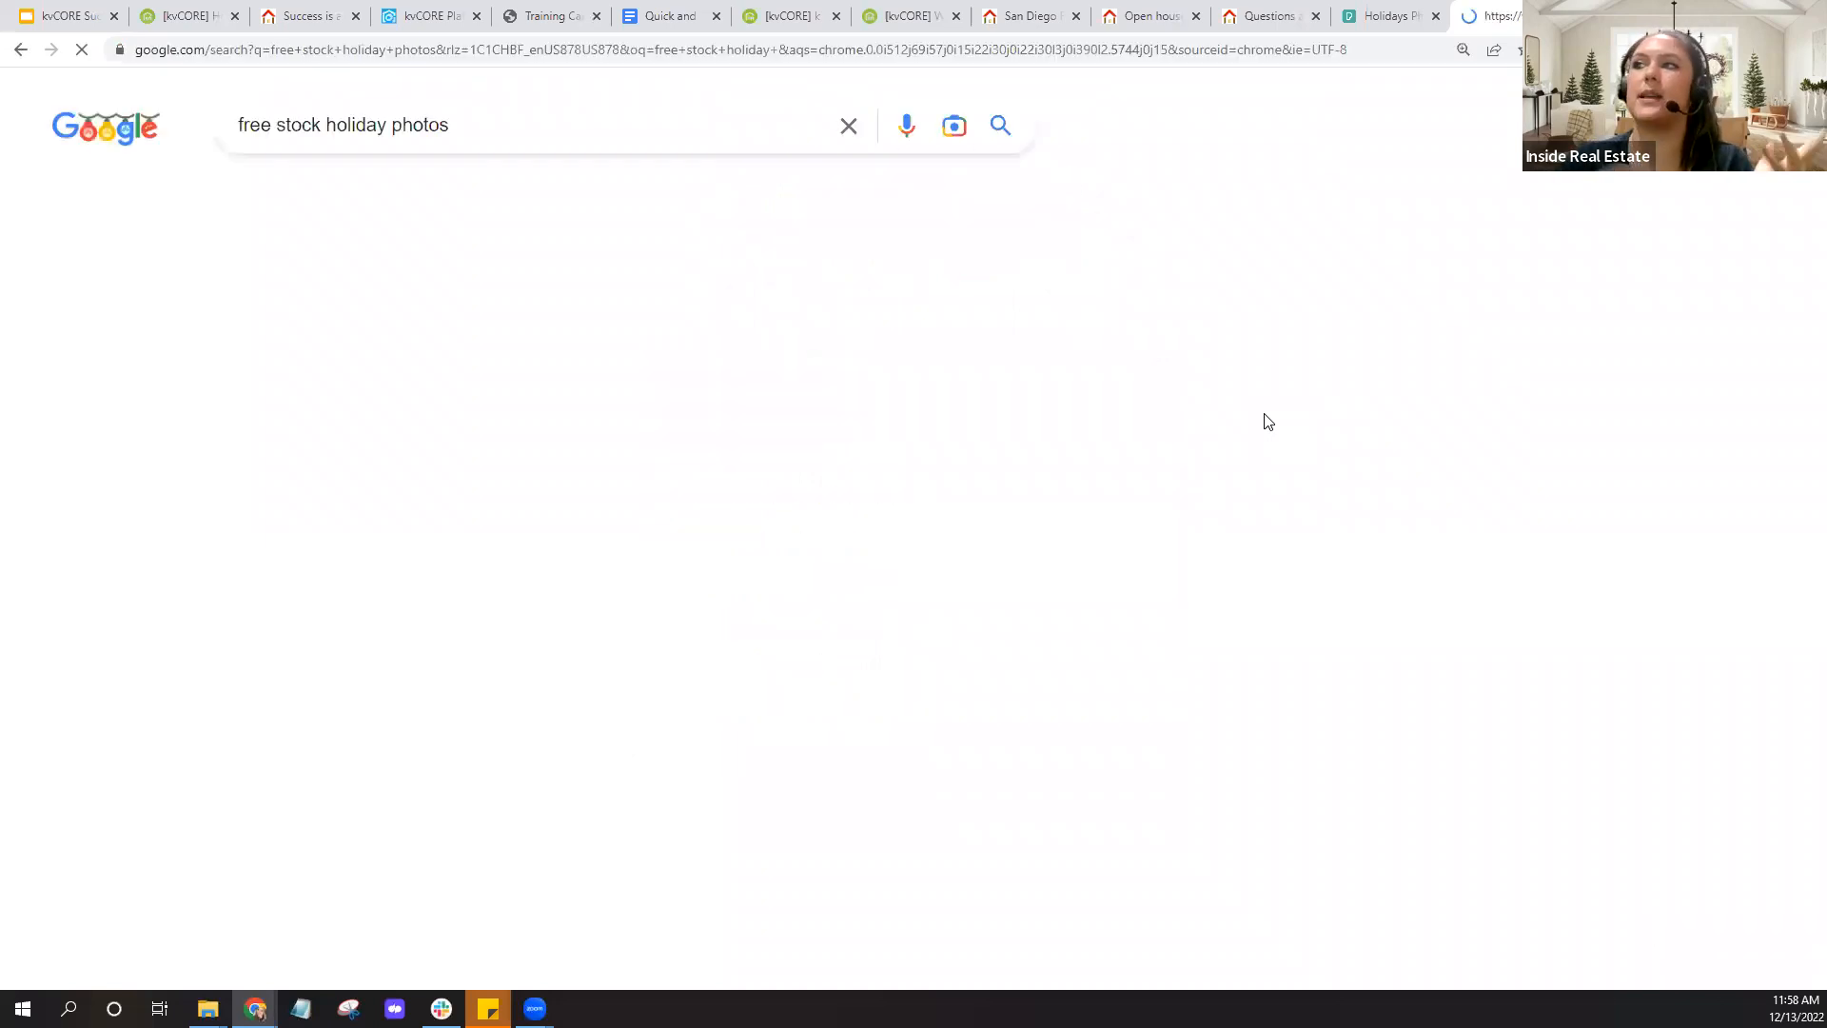
pyautogui.scroll(-5, 1105, 445)
pyautogui.scroll(-3, 1107, 445)
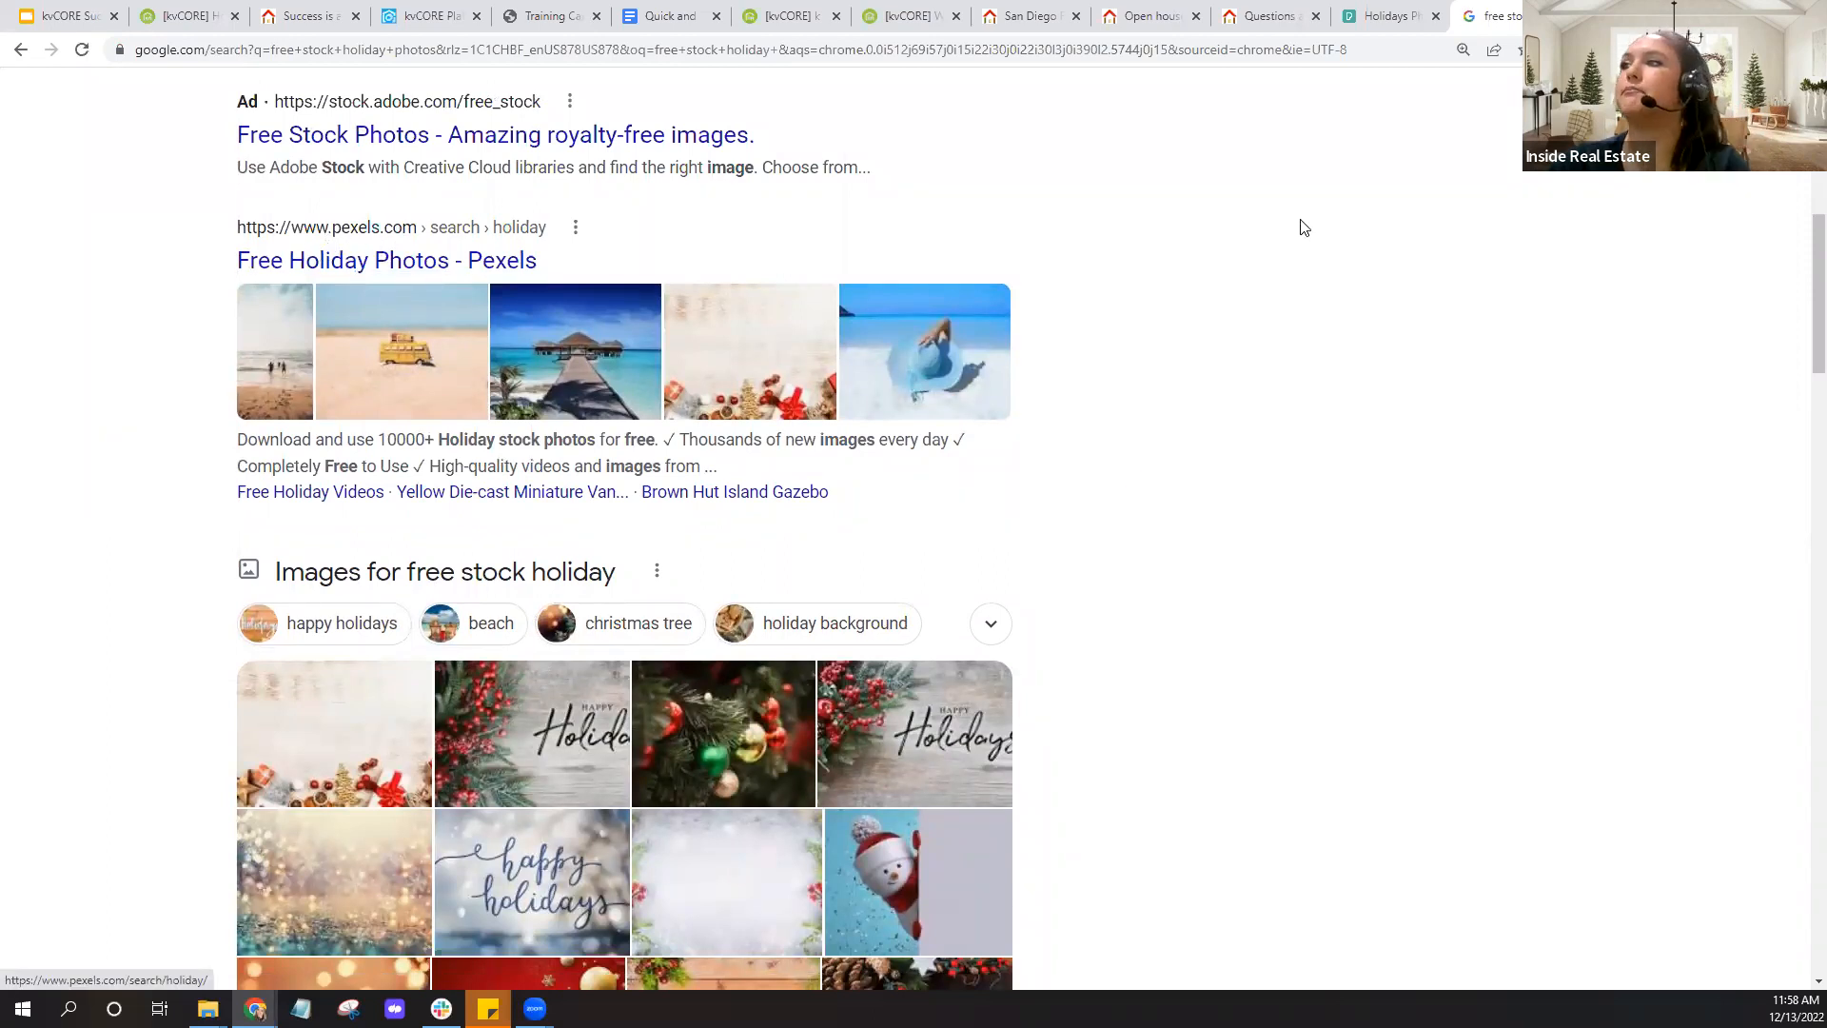
# Download the photo of the Christmas tree with red ornaments from the Pexels holidays results and dismiss the thank-you message
pyautogui.click(1390, 19)
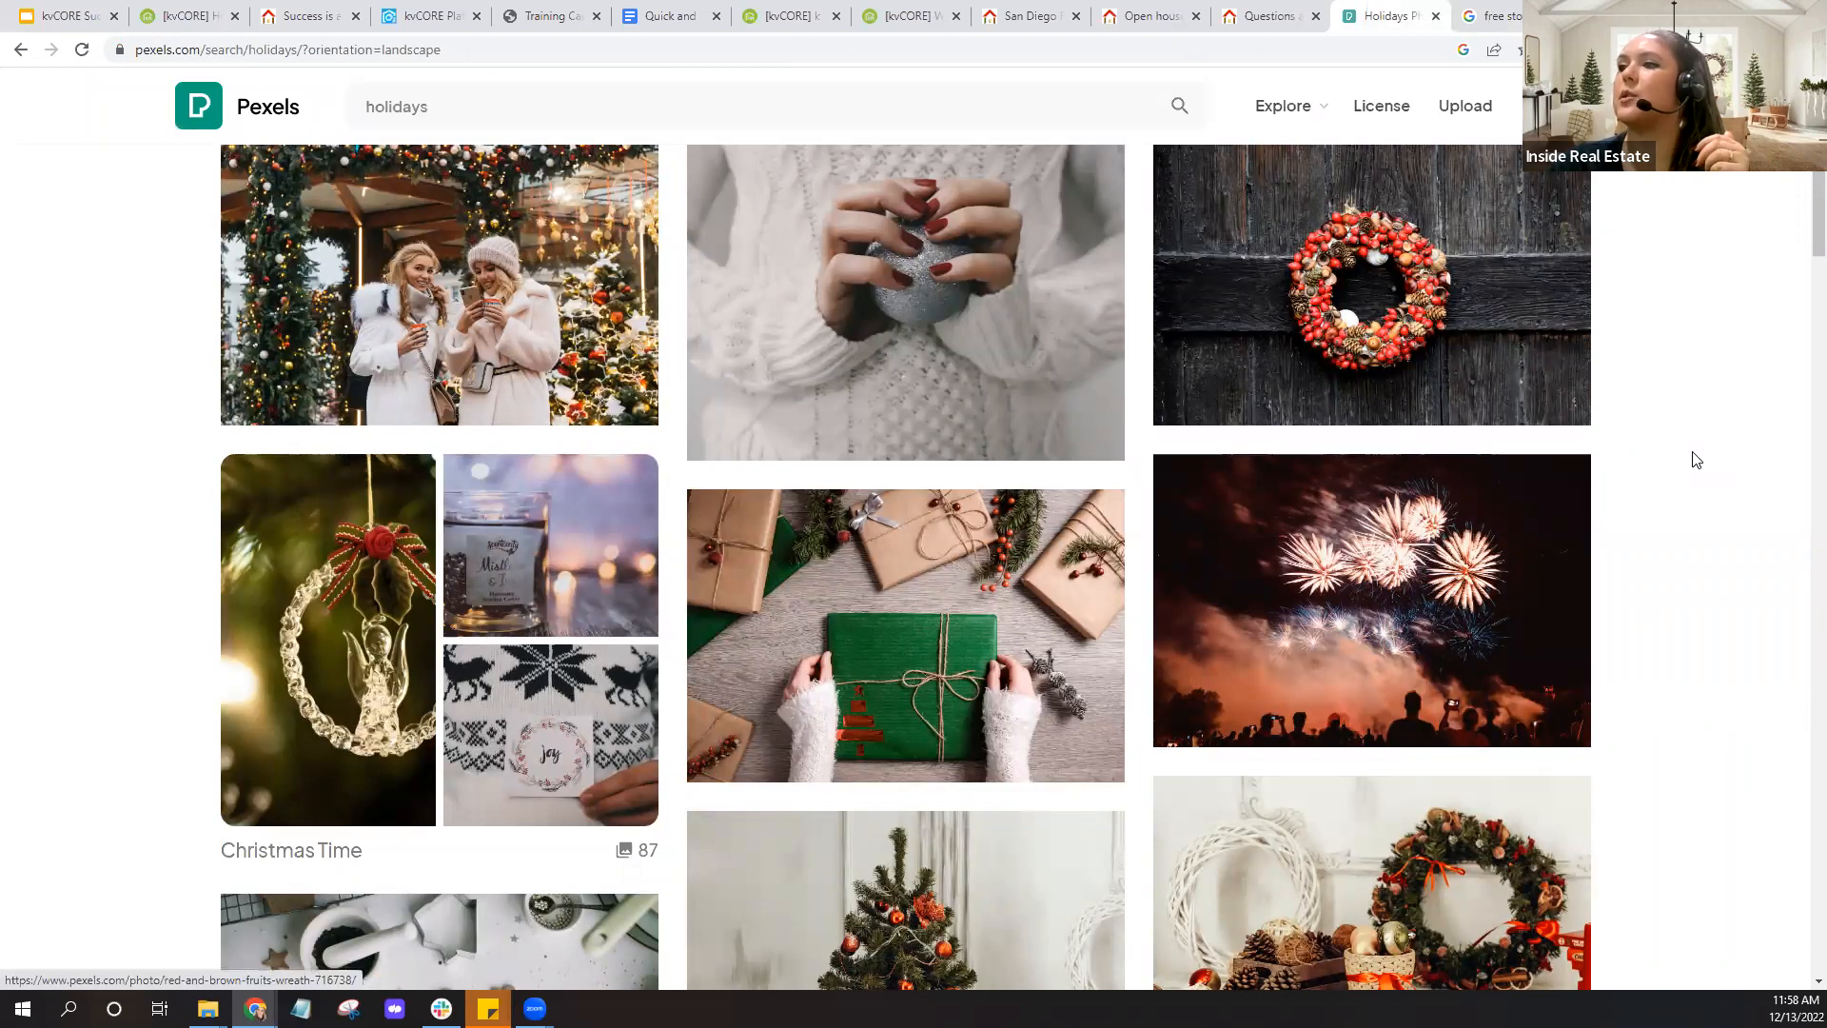
pyautogui.scroll(-4, 490, 643)
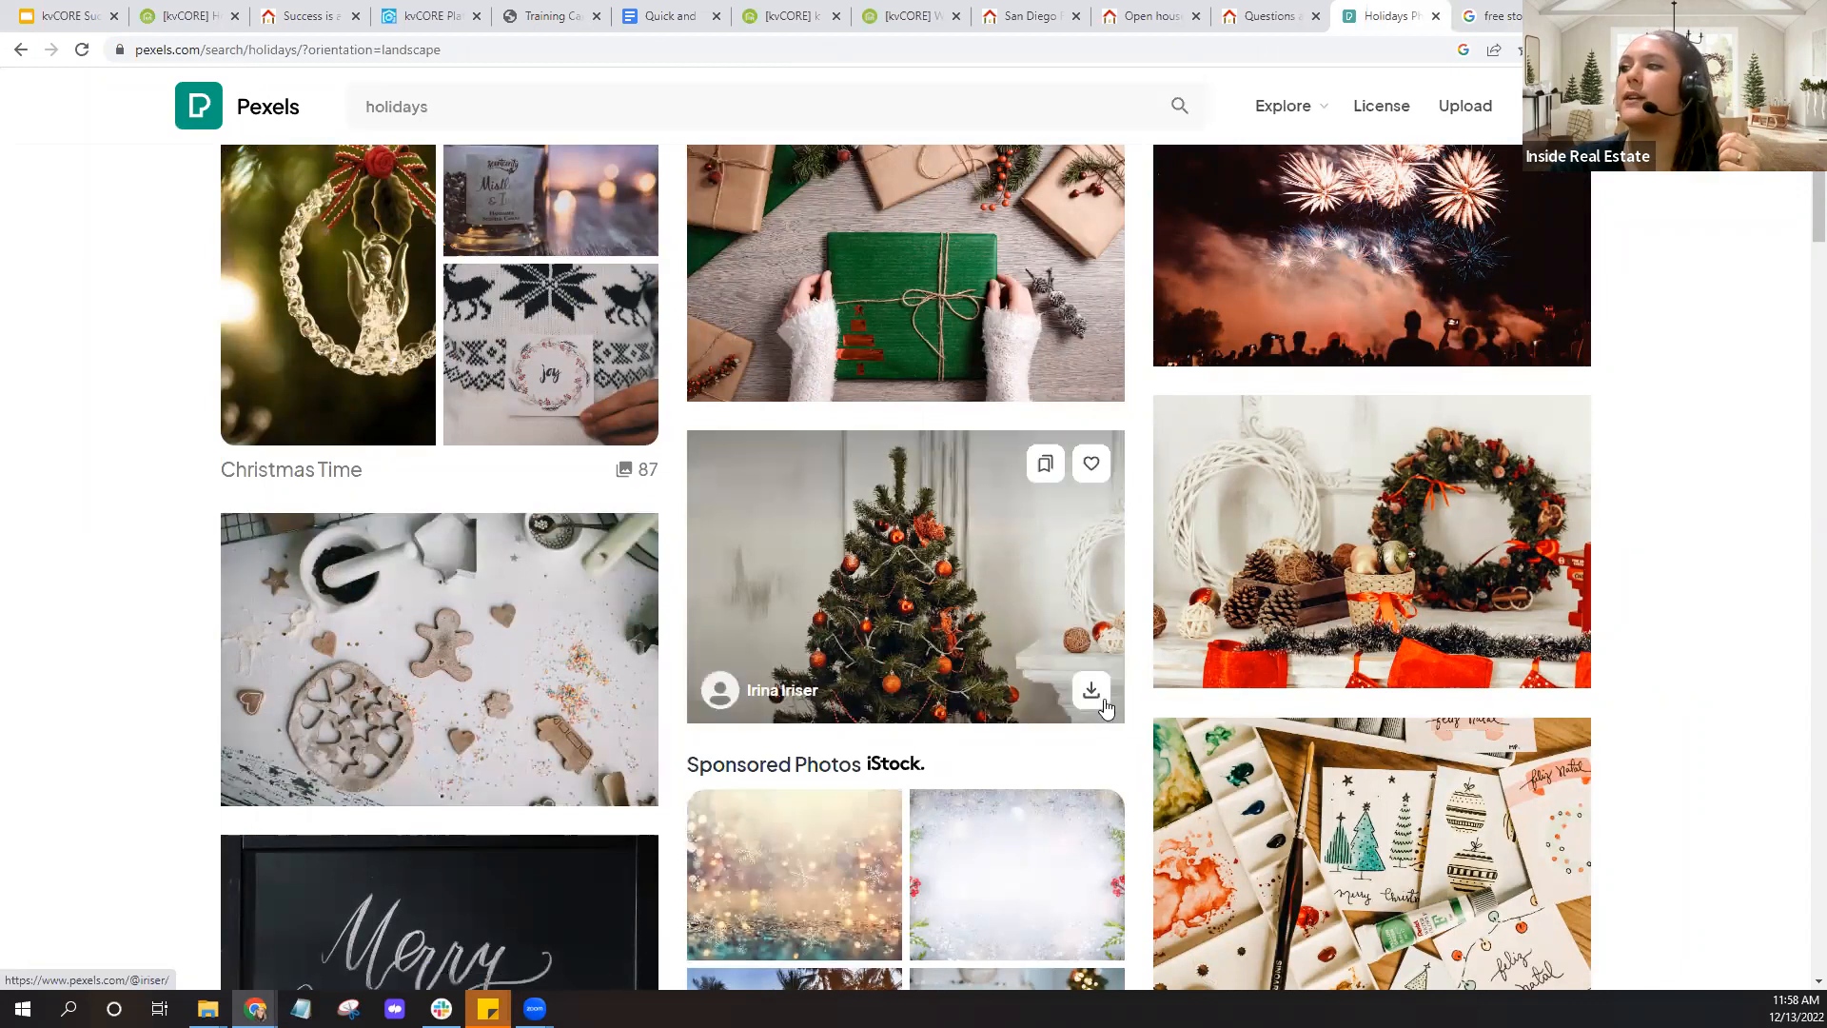
pyautogui.click(1092, 693)
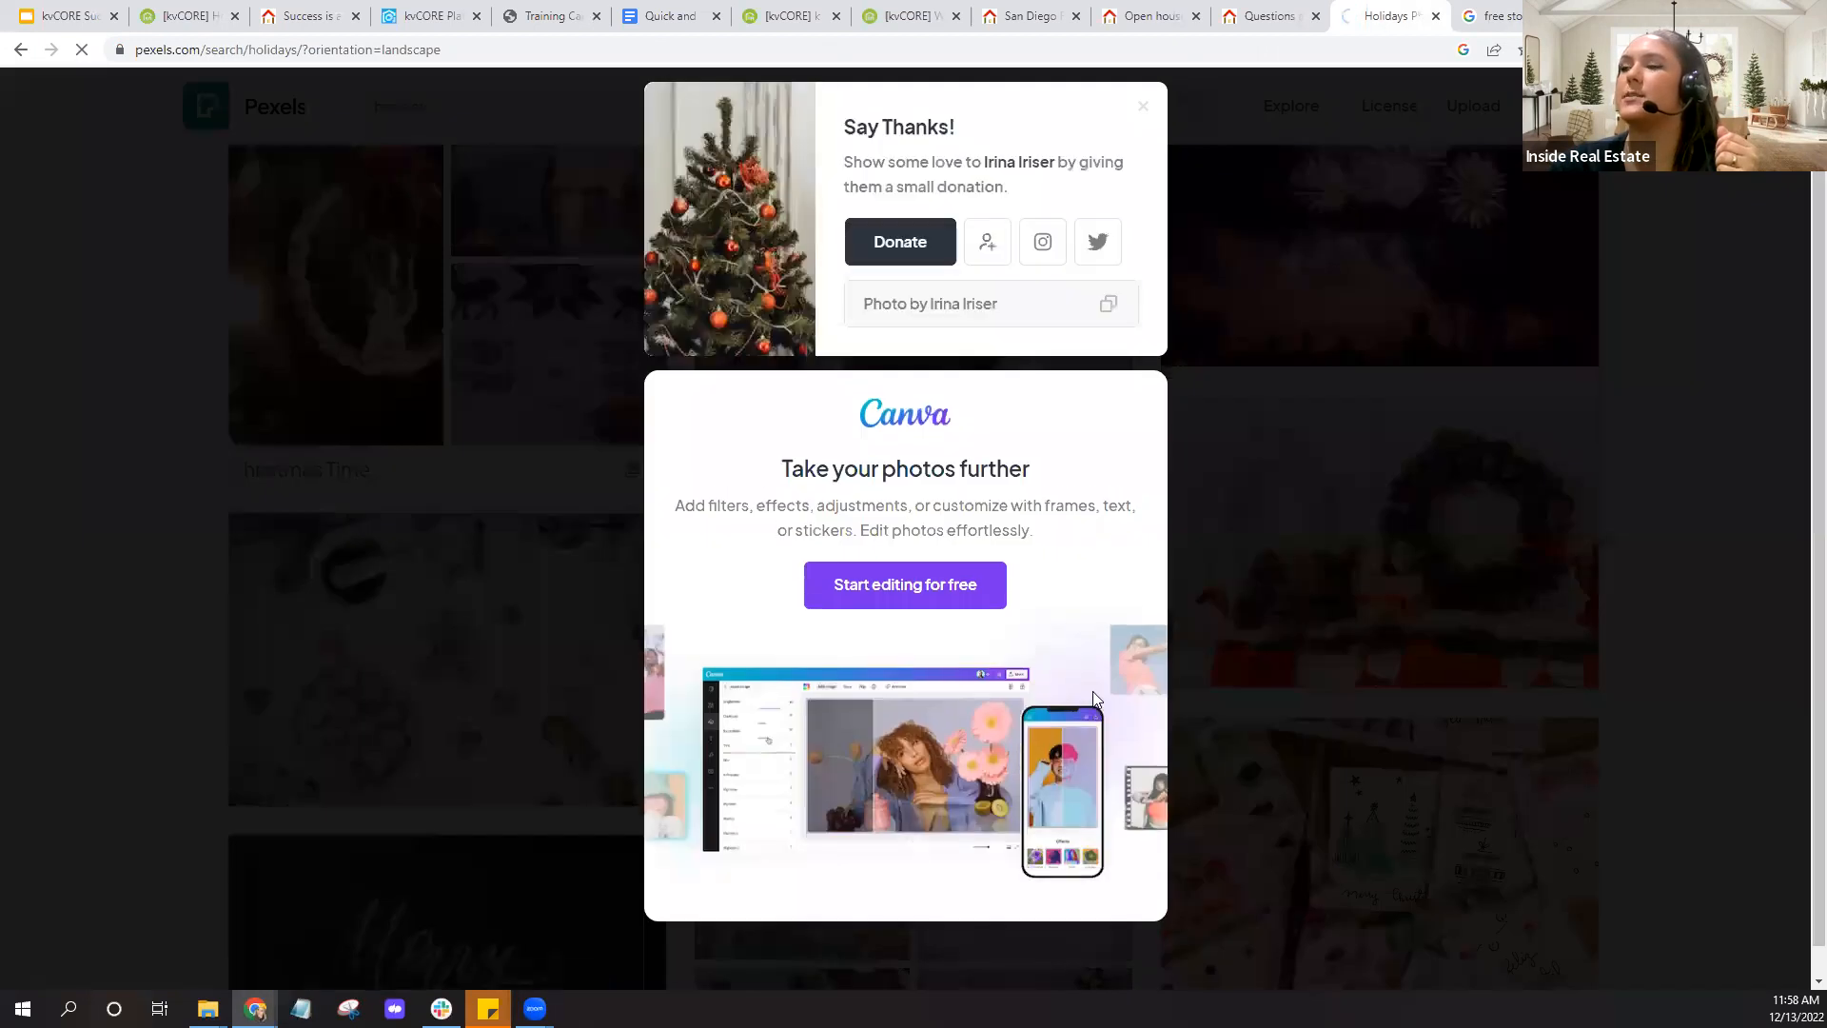
pyautogui.click(1146, 109)
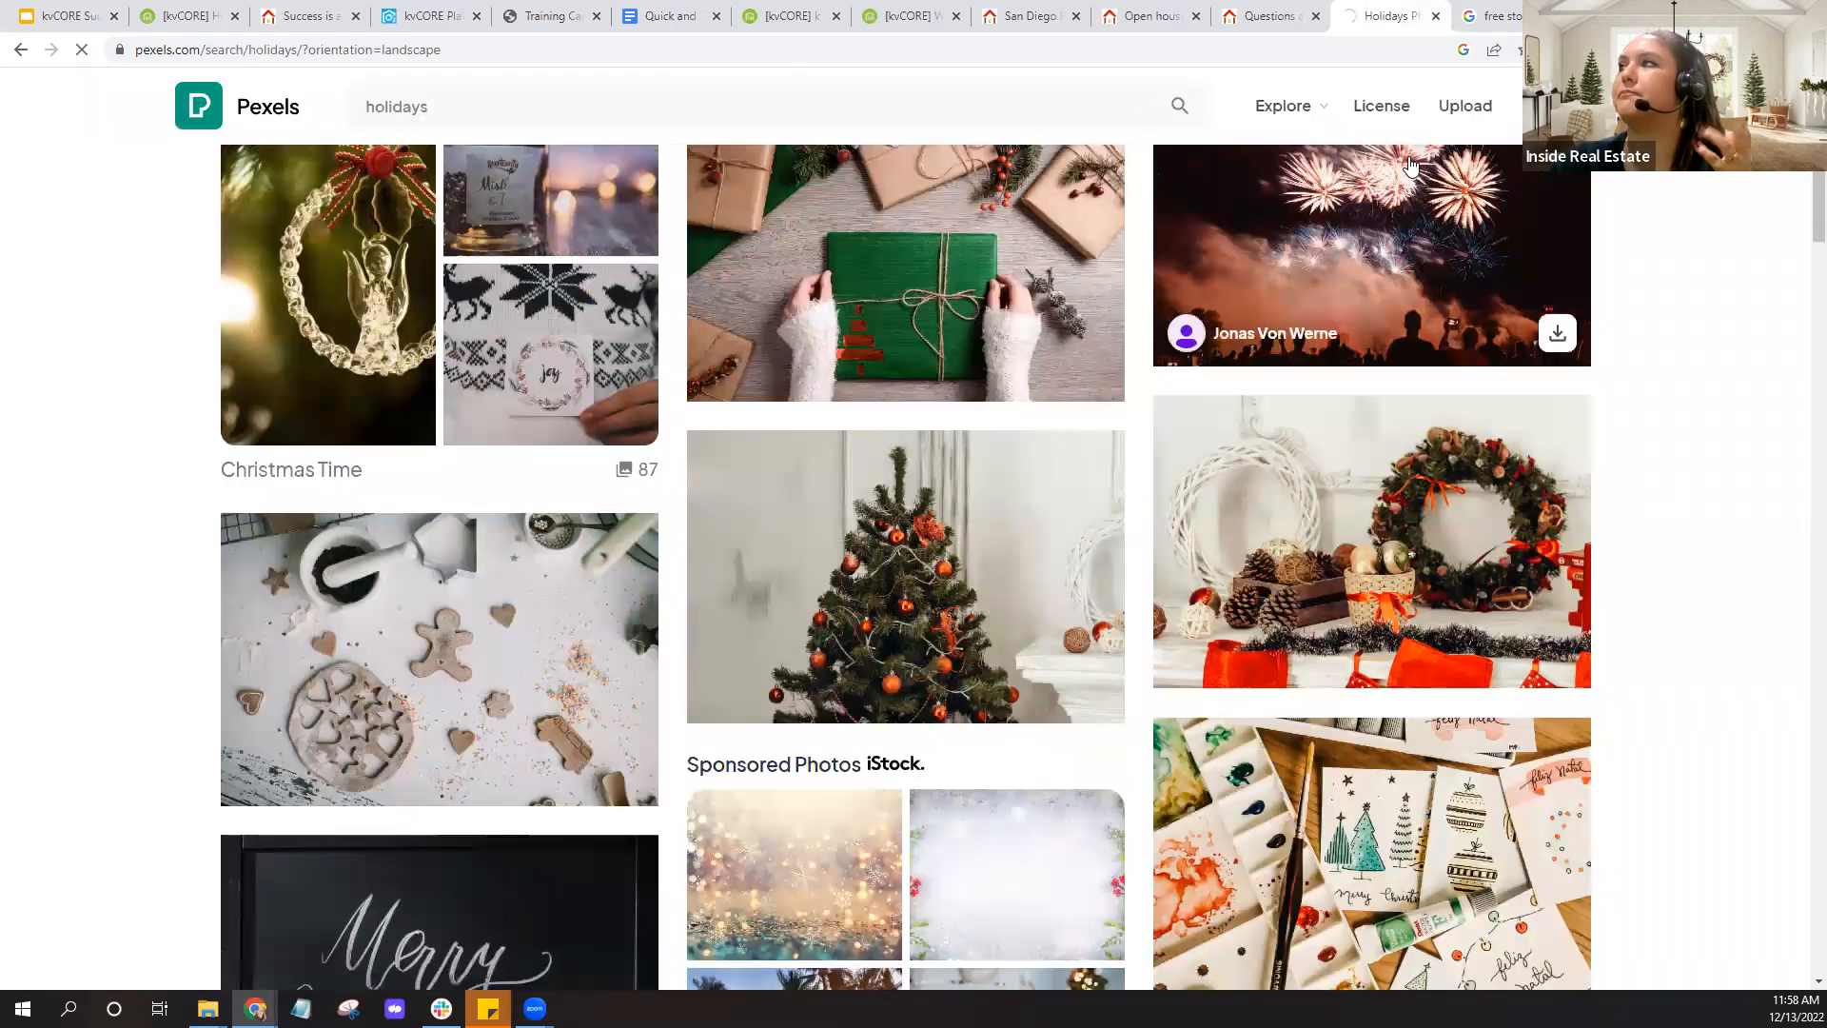
# Return to the kvCORE website settings, close the page search and open the General section
pyautogui.click(416, 17)
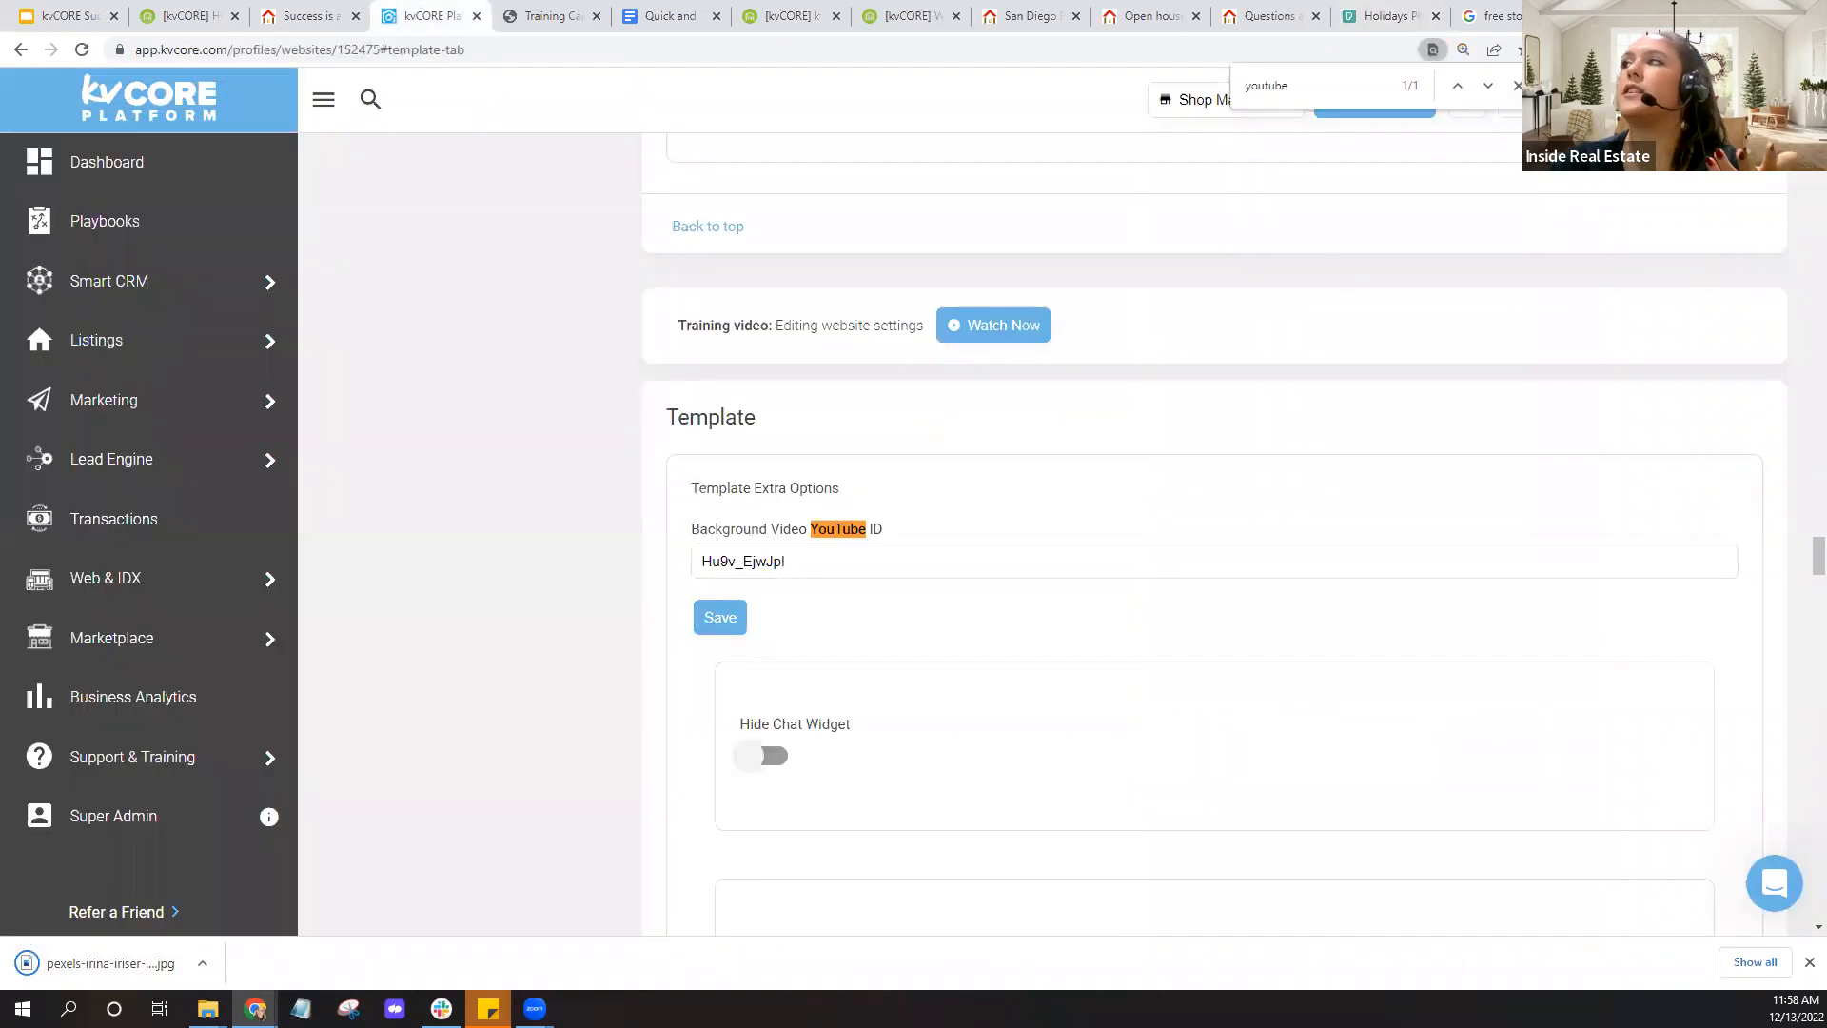
pyautogui.press('Escape')
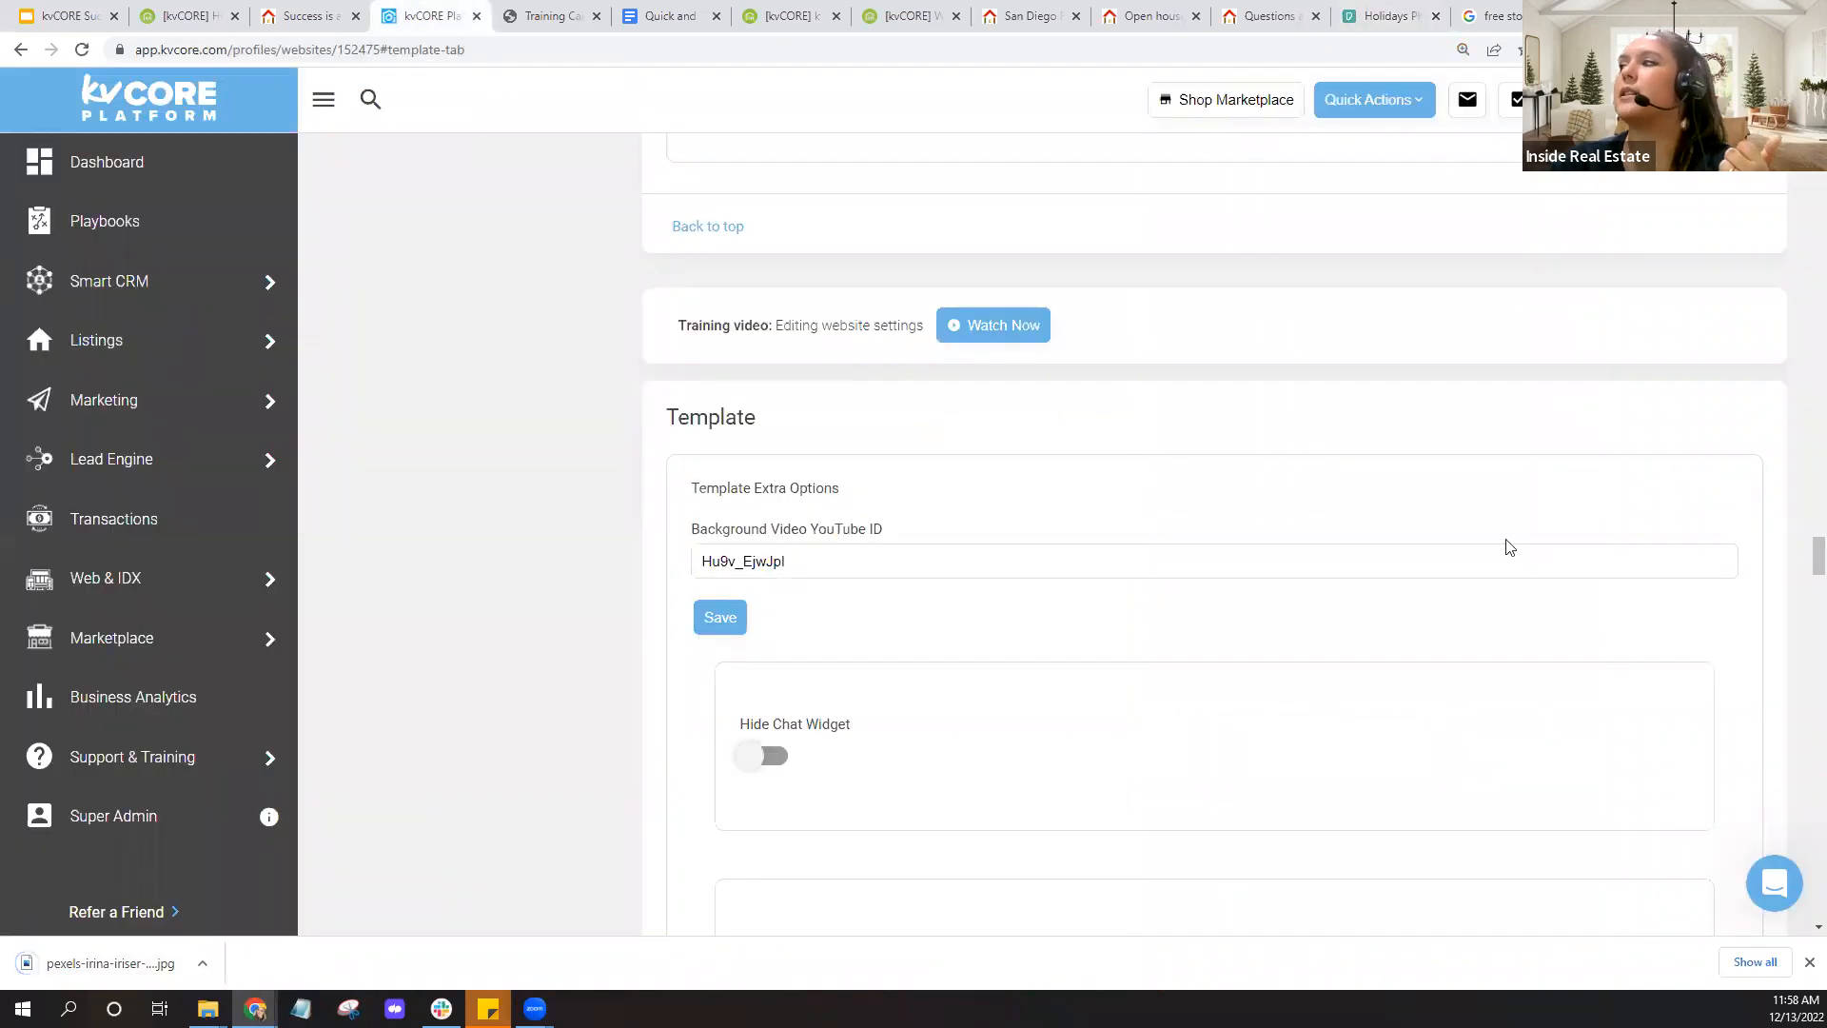
pyautogui.scroll(3, 1802, 547)
pyautogui.scroll(20, 1801, 470)
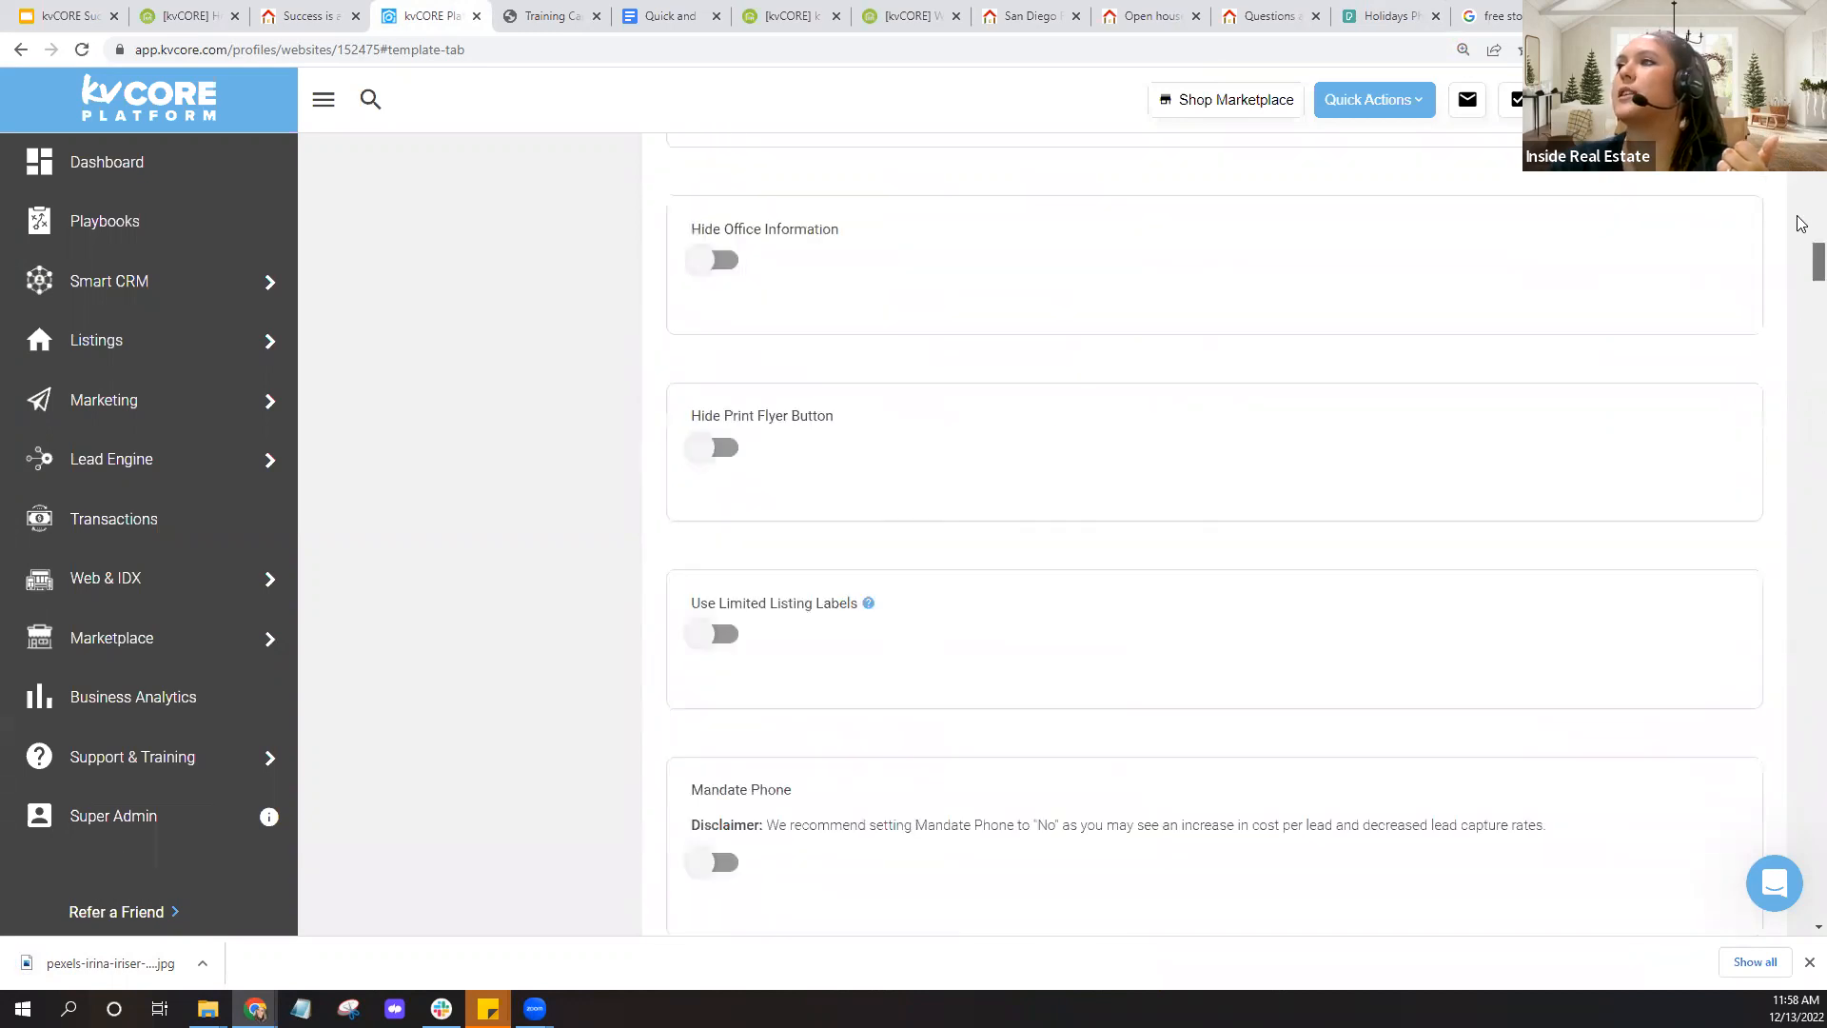
pyautogui.scroll(5, 1554, 345)
pyautogui.scroll(5, 1555, 345)
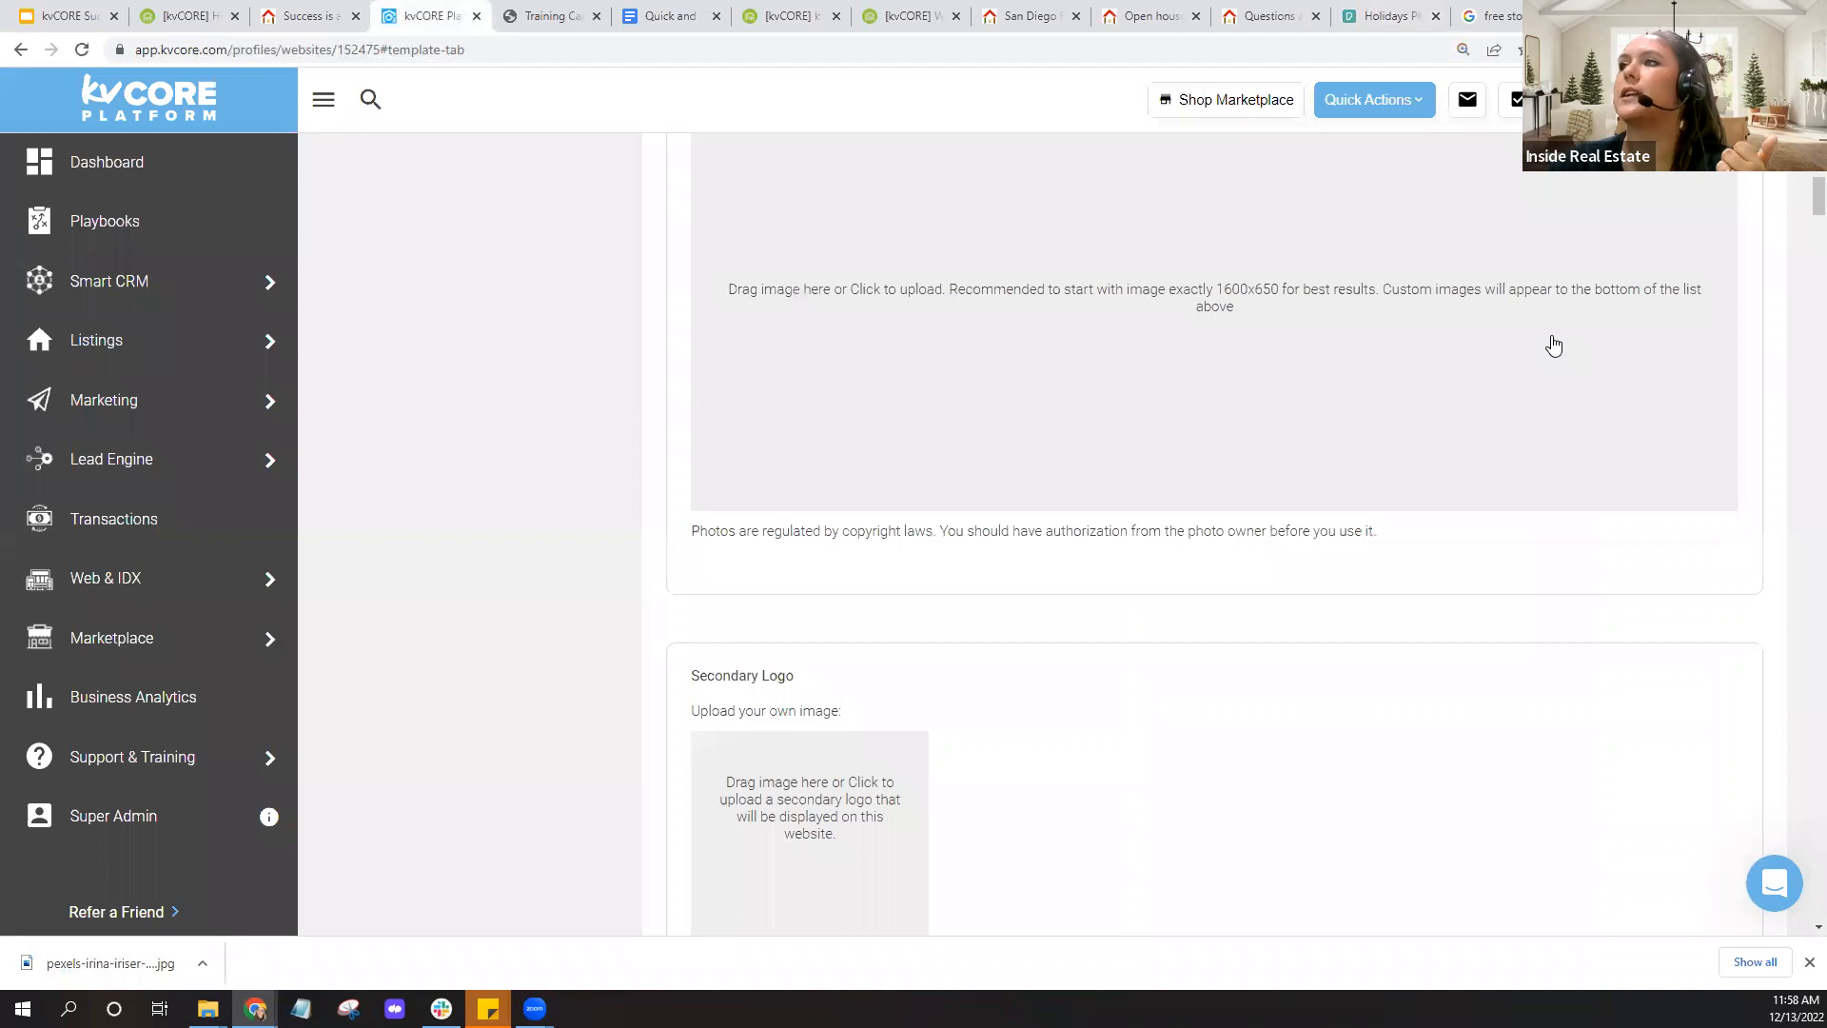
pyautogui.scroll(10, 1552, 344)
pyautogui.scroll(4, 959, 473)
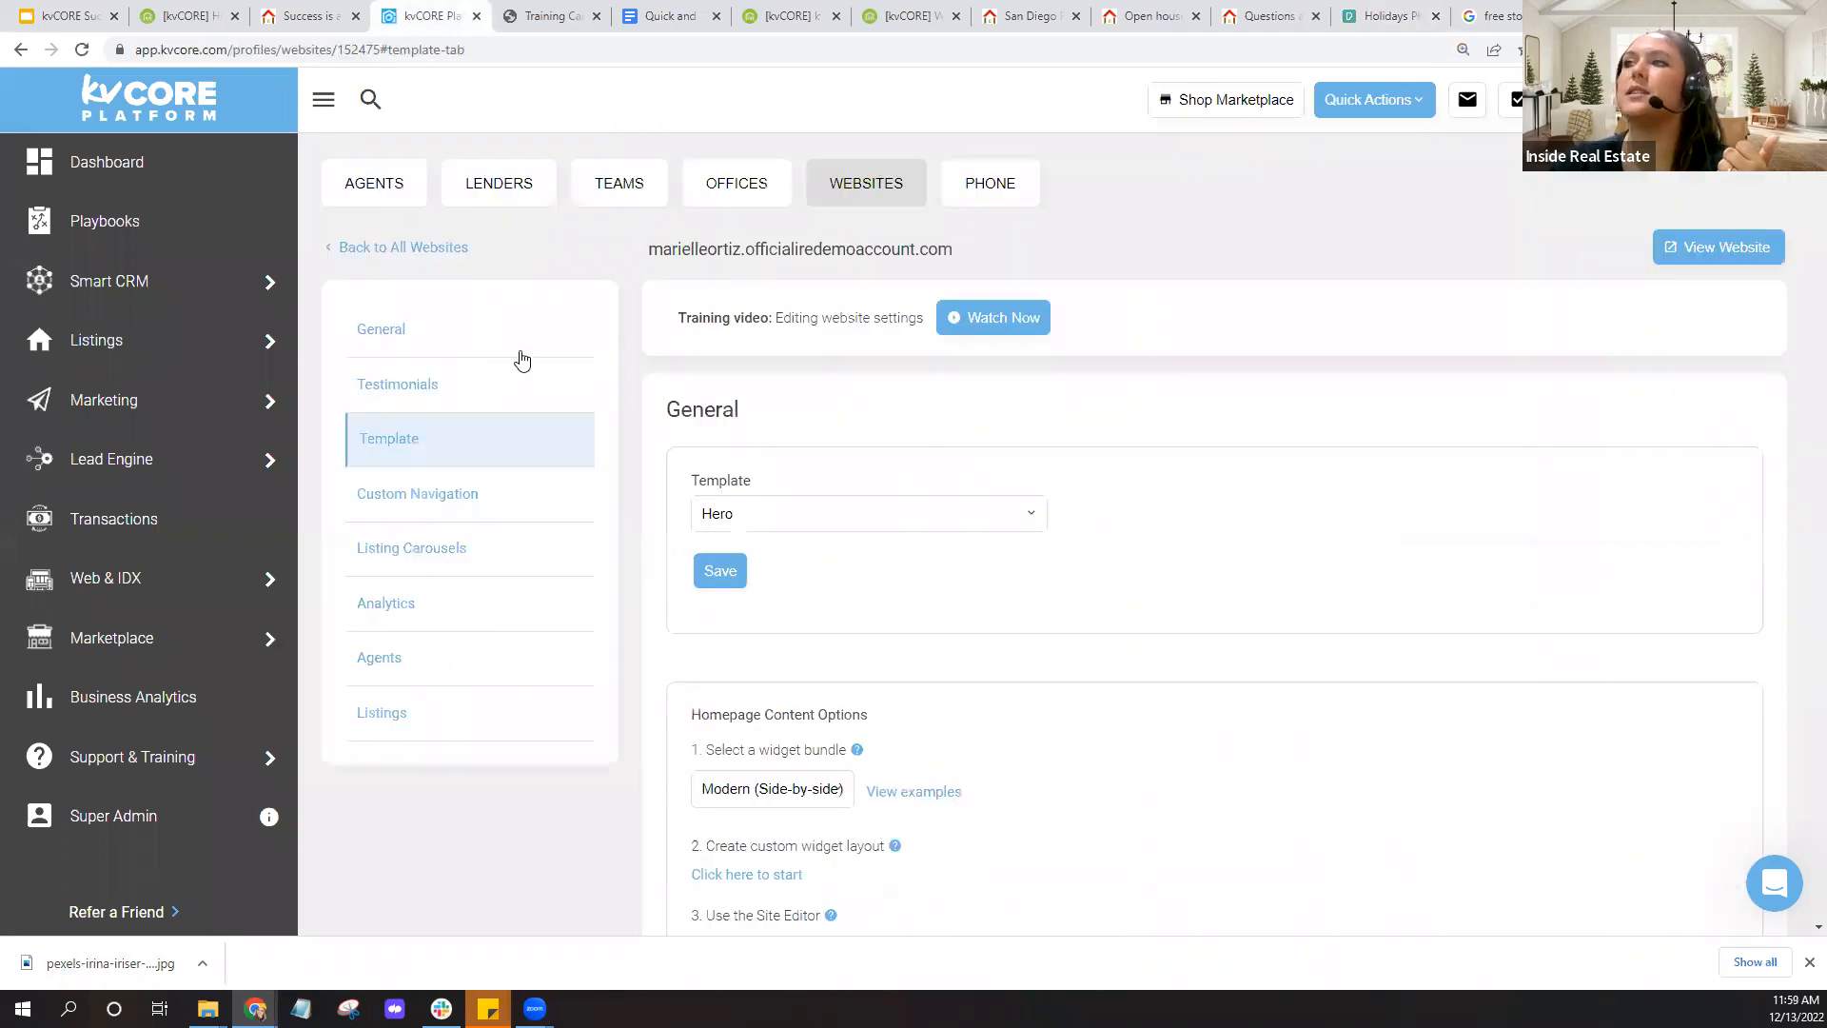
pyautogui.click(457, 333)
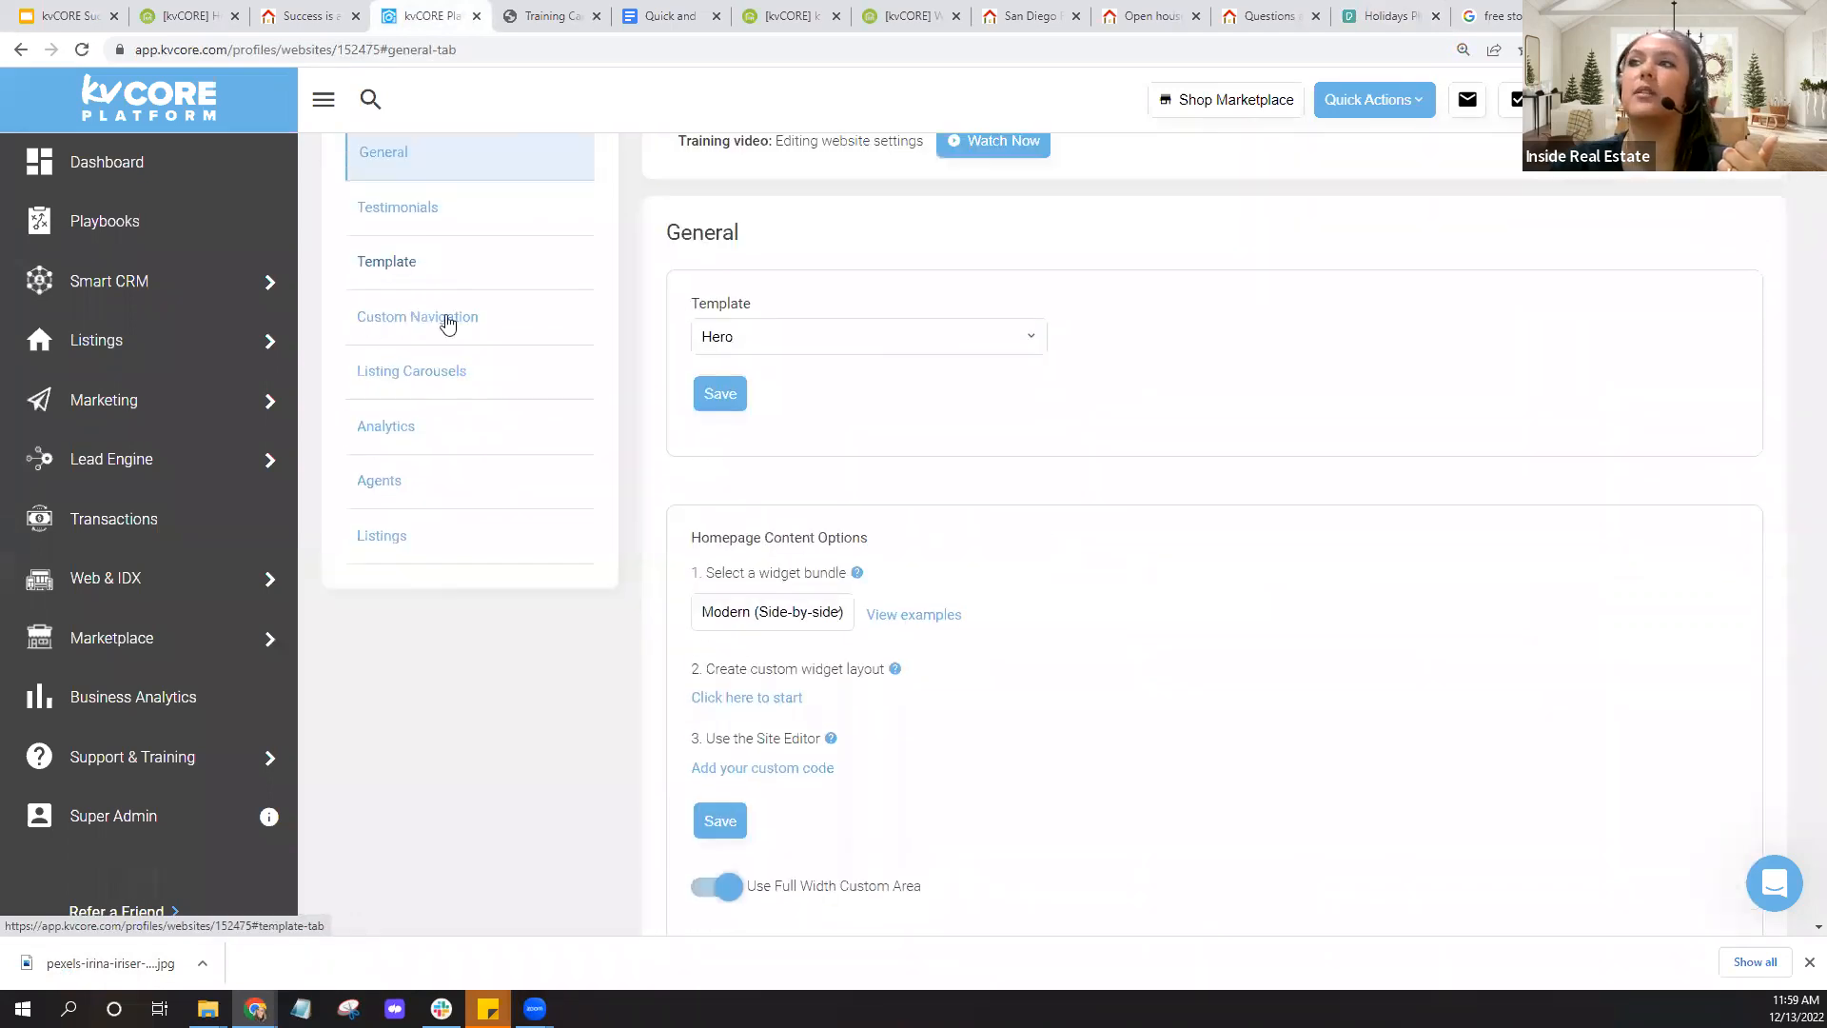
pyautogui.scroll(2, 396, 326)
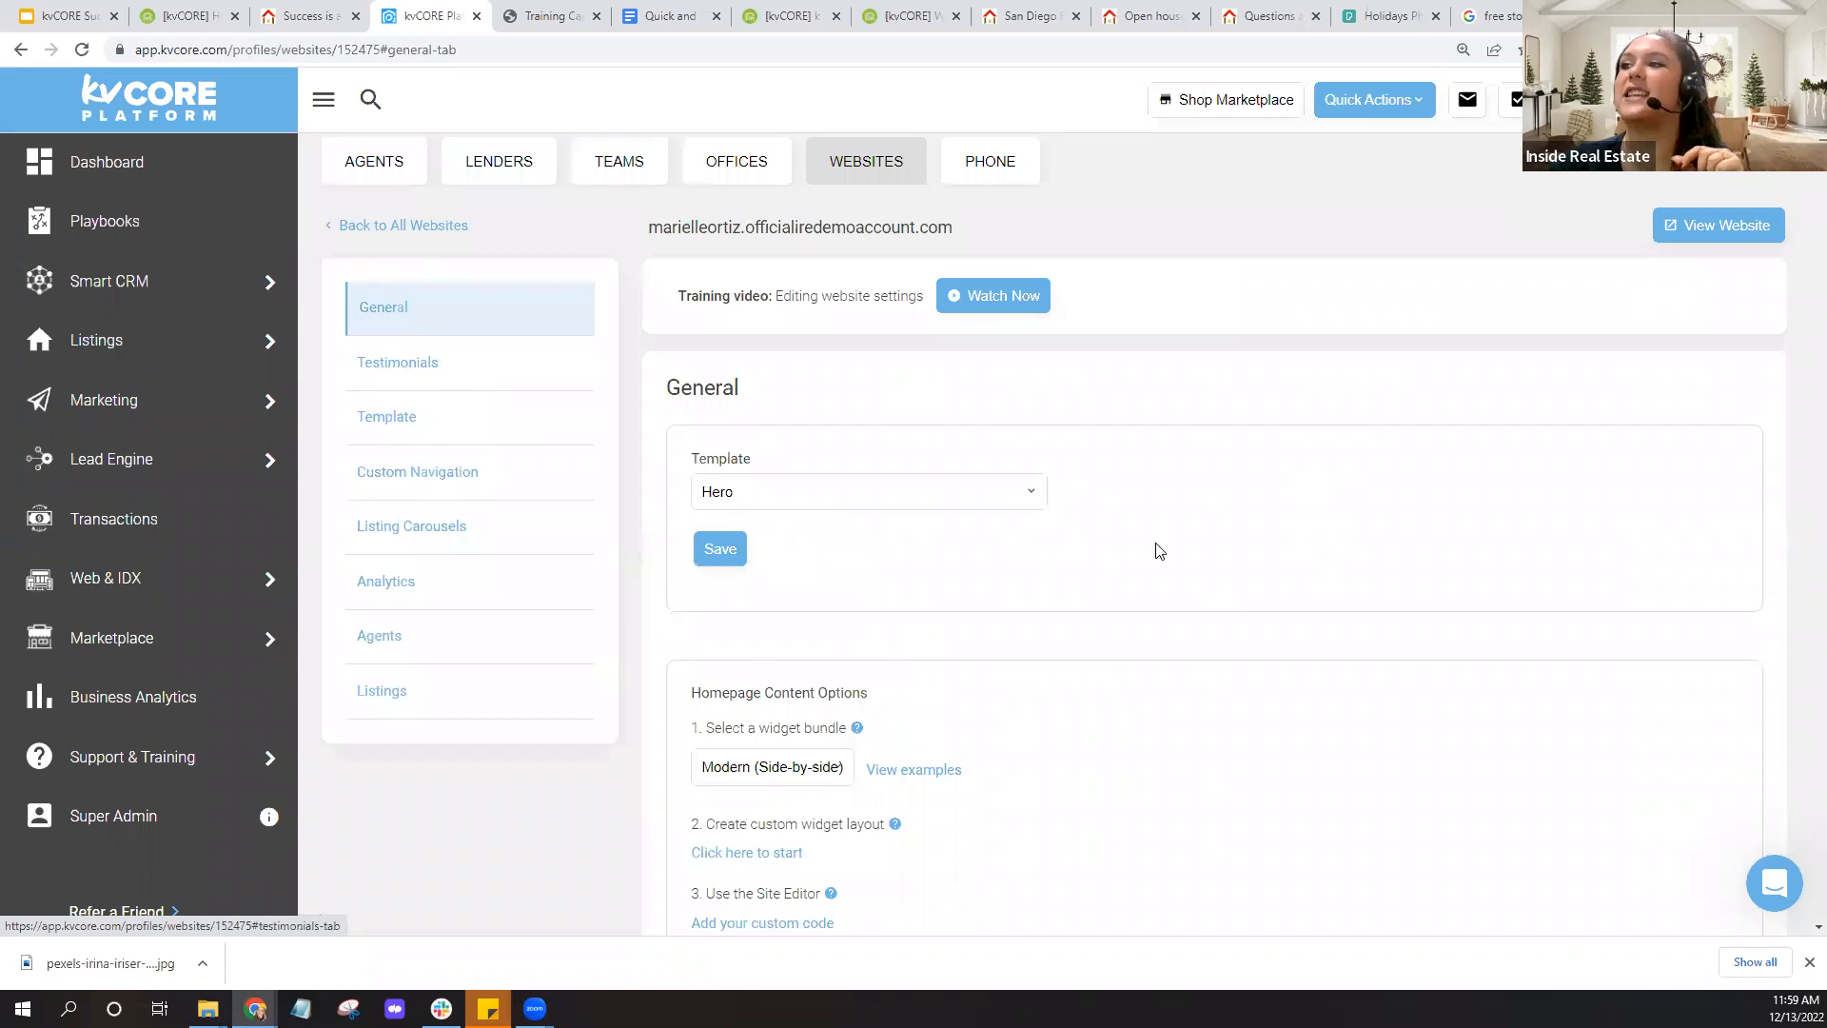
# Upload the downloaded Christmas tree photo as a custom background image under "Upload your own image"
pyautogui.scroll(-4, 1158, 550)
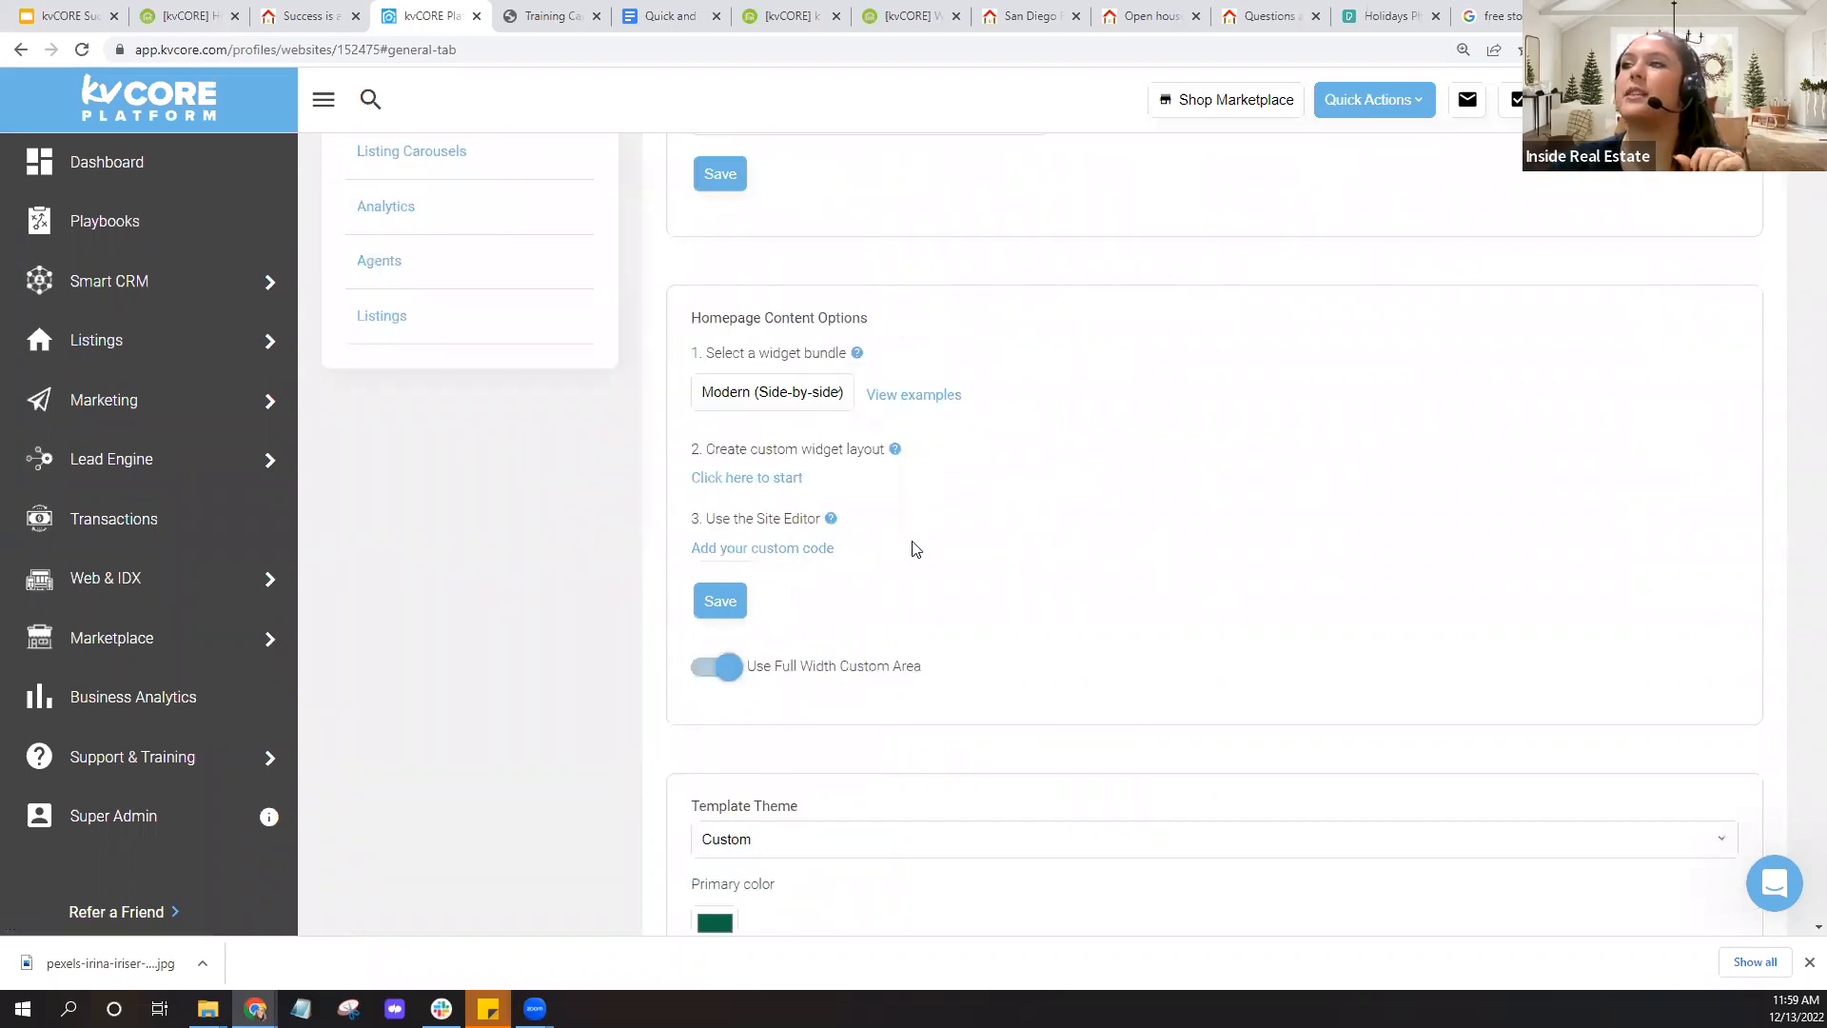
pyautogui.scroll(-2, 890, 481)
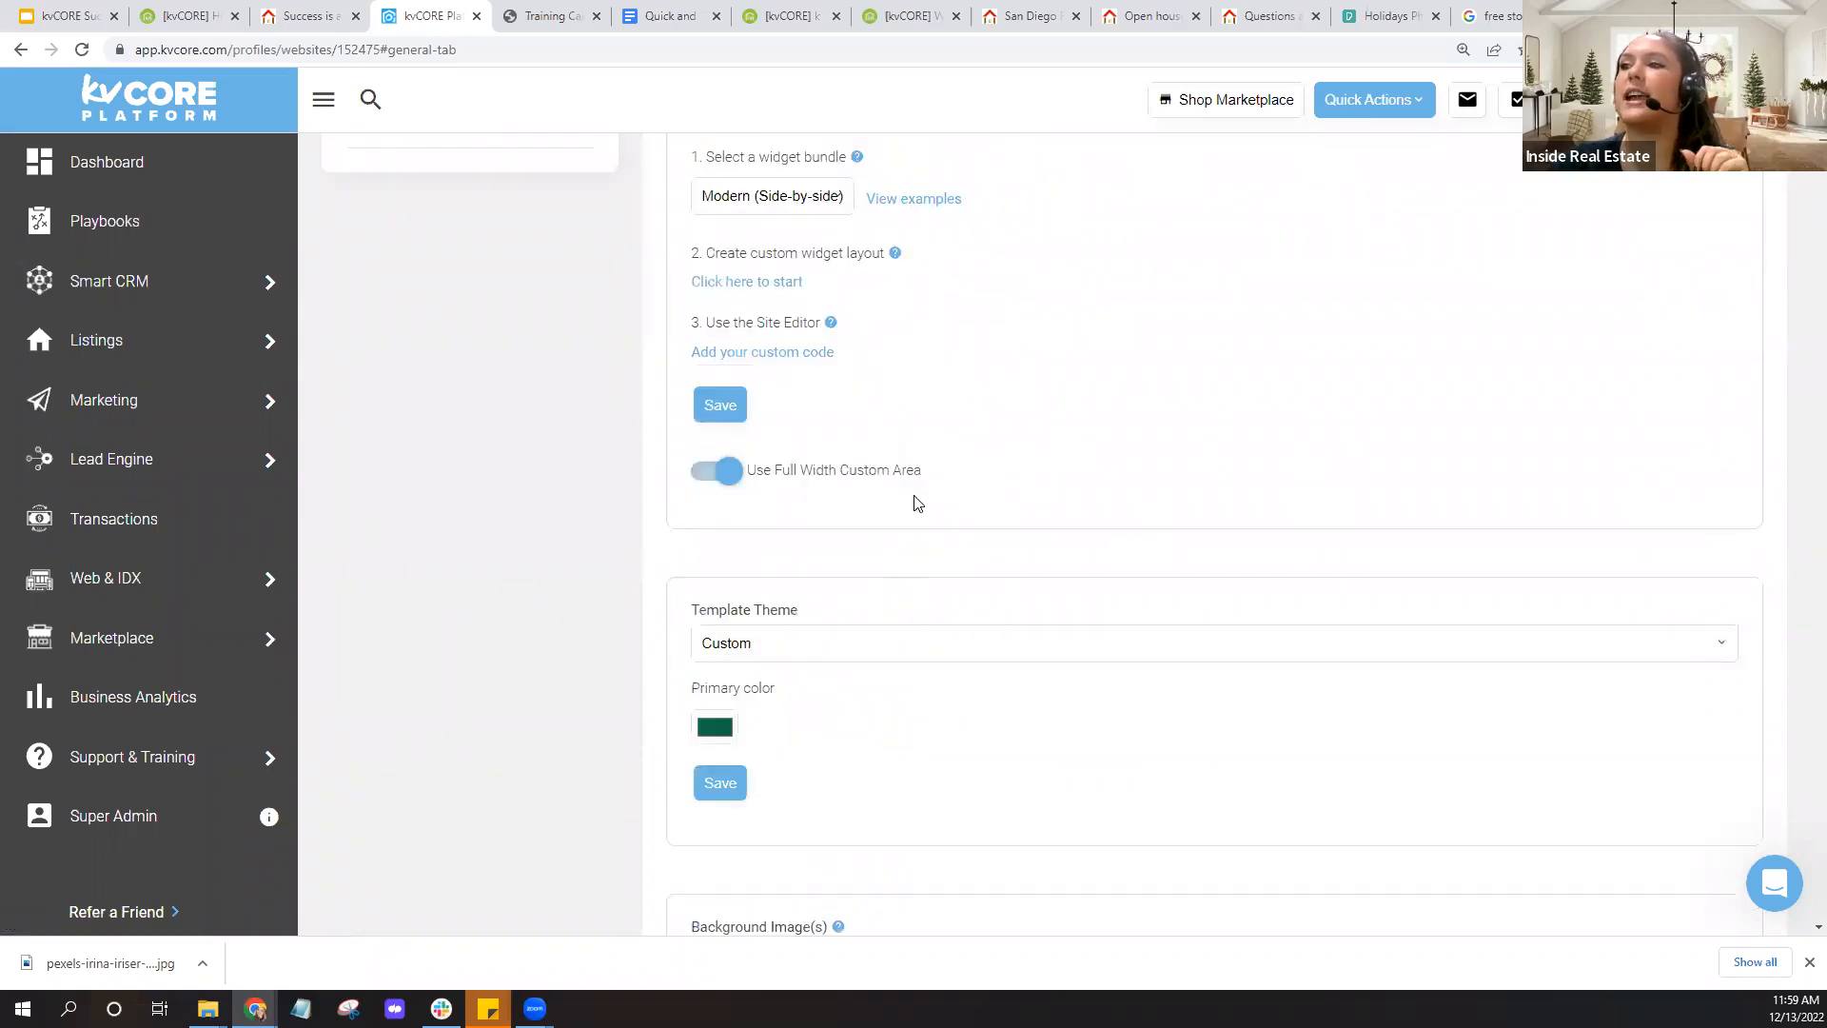
pyautogui.scroll(-3, 890, 428)
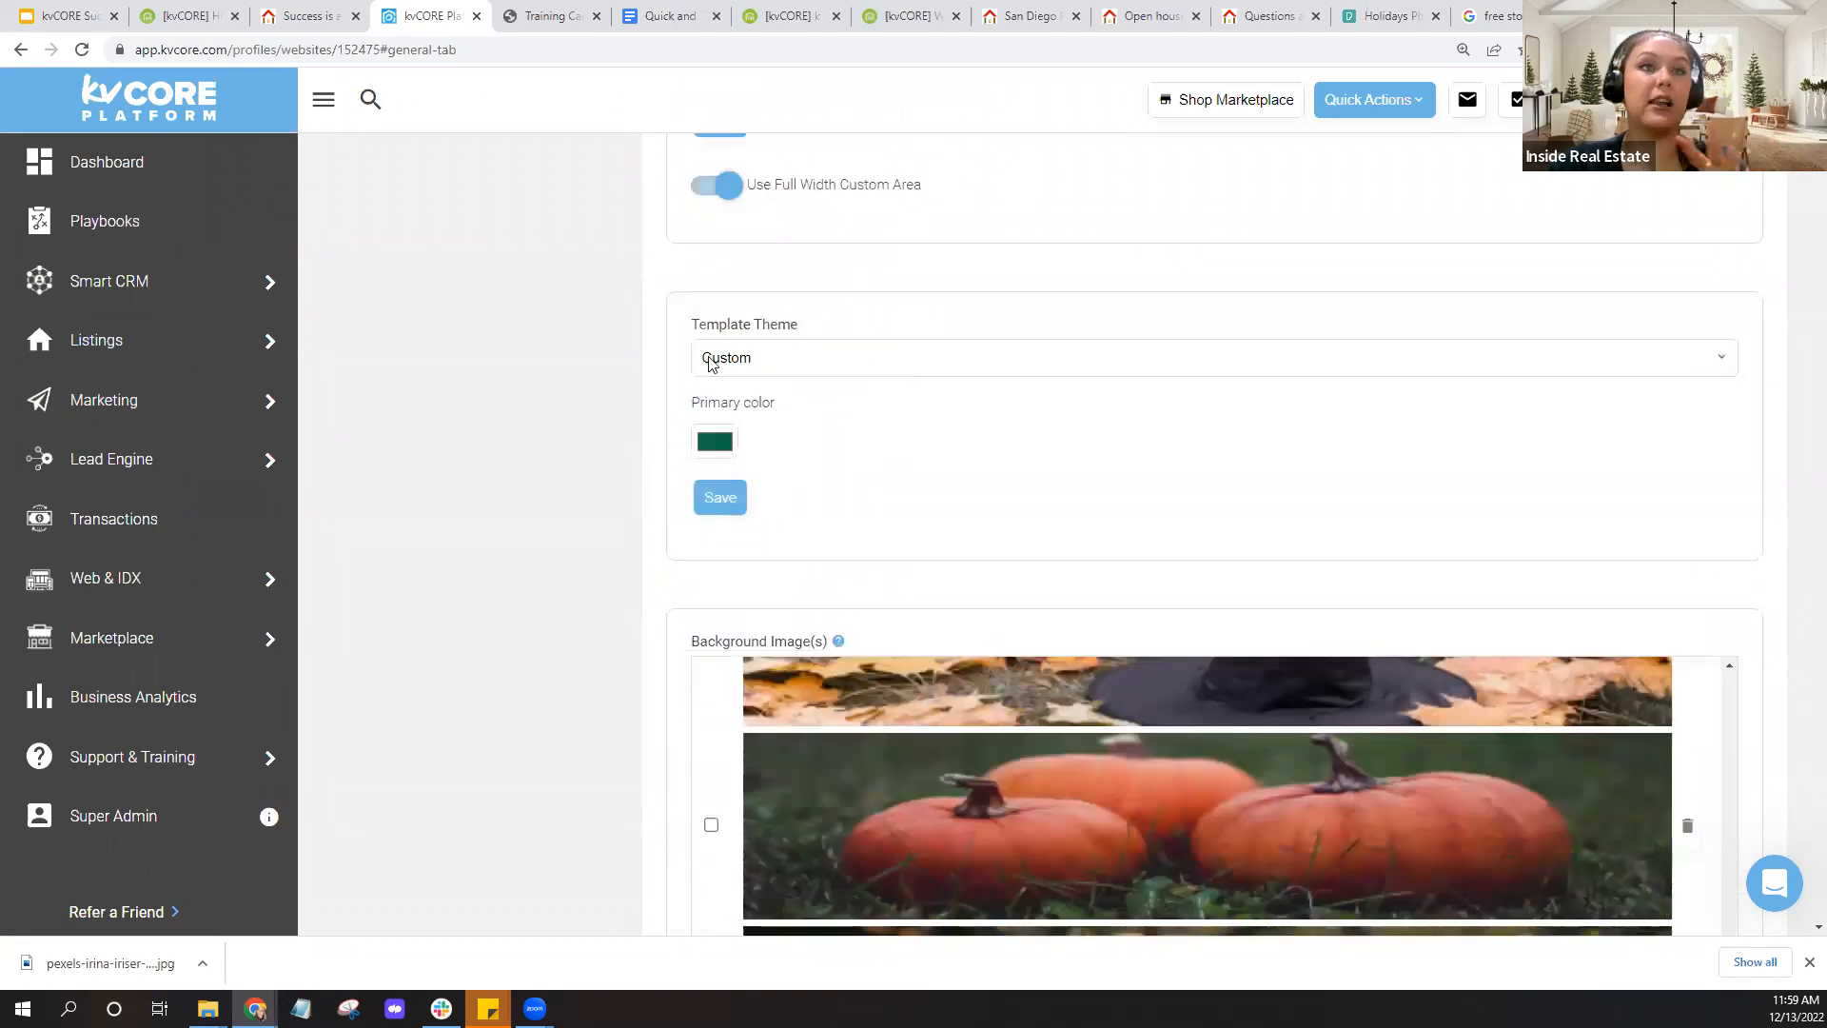
pyautogui.scroll(-4, 816, 489)
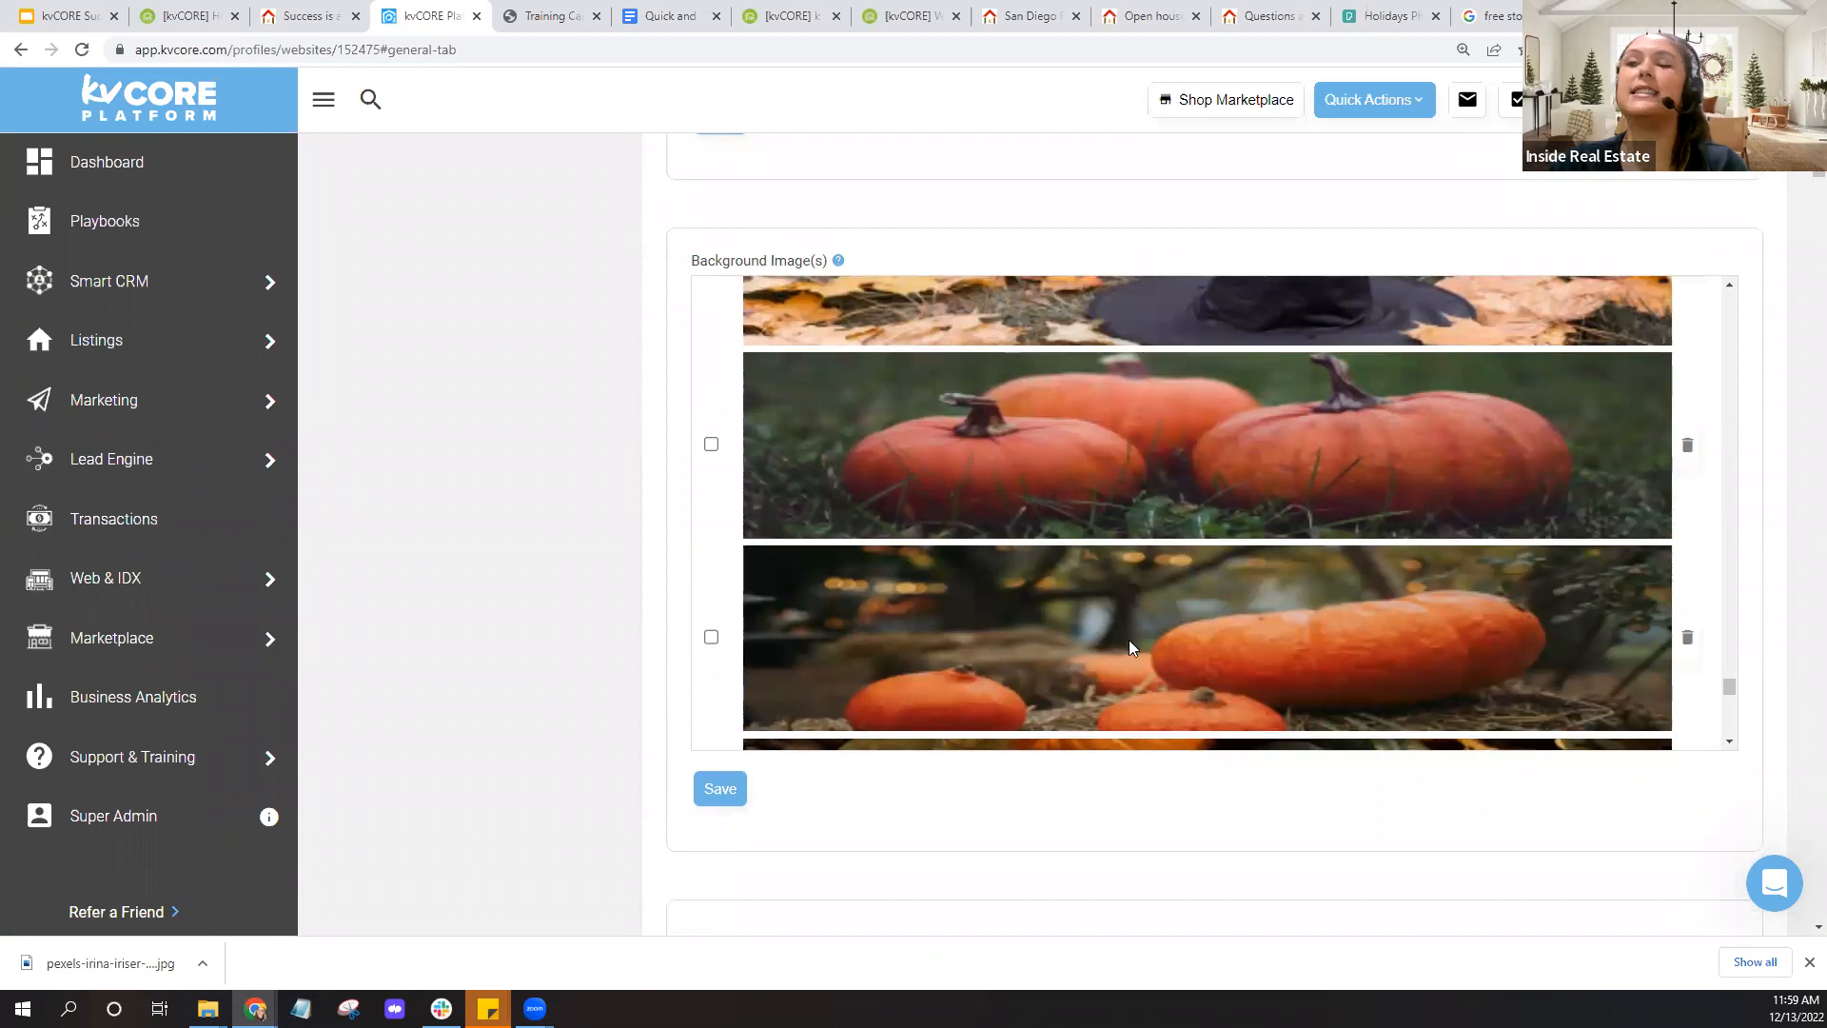
pyautogui.scroll(-2, 1000, 541)
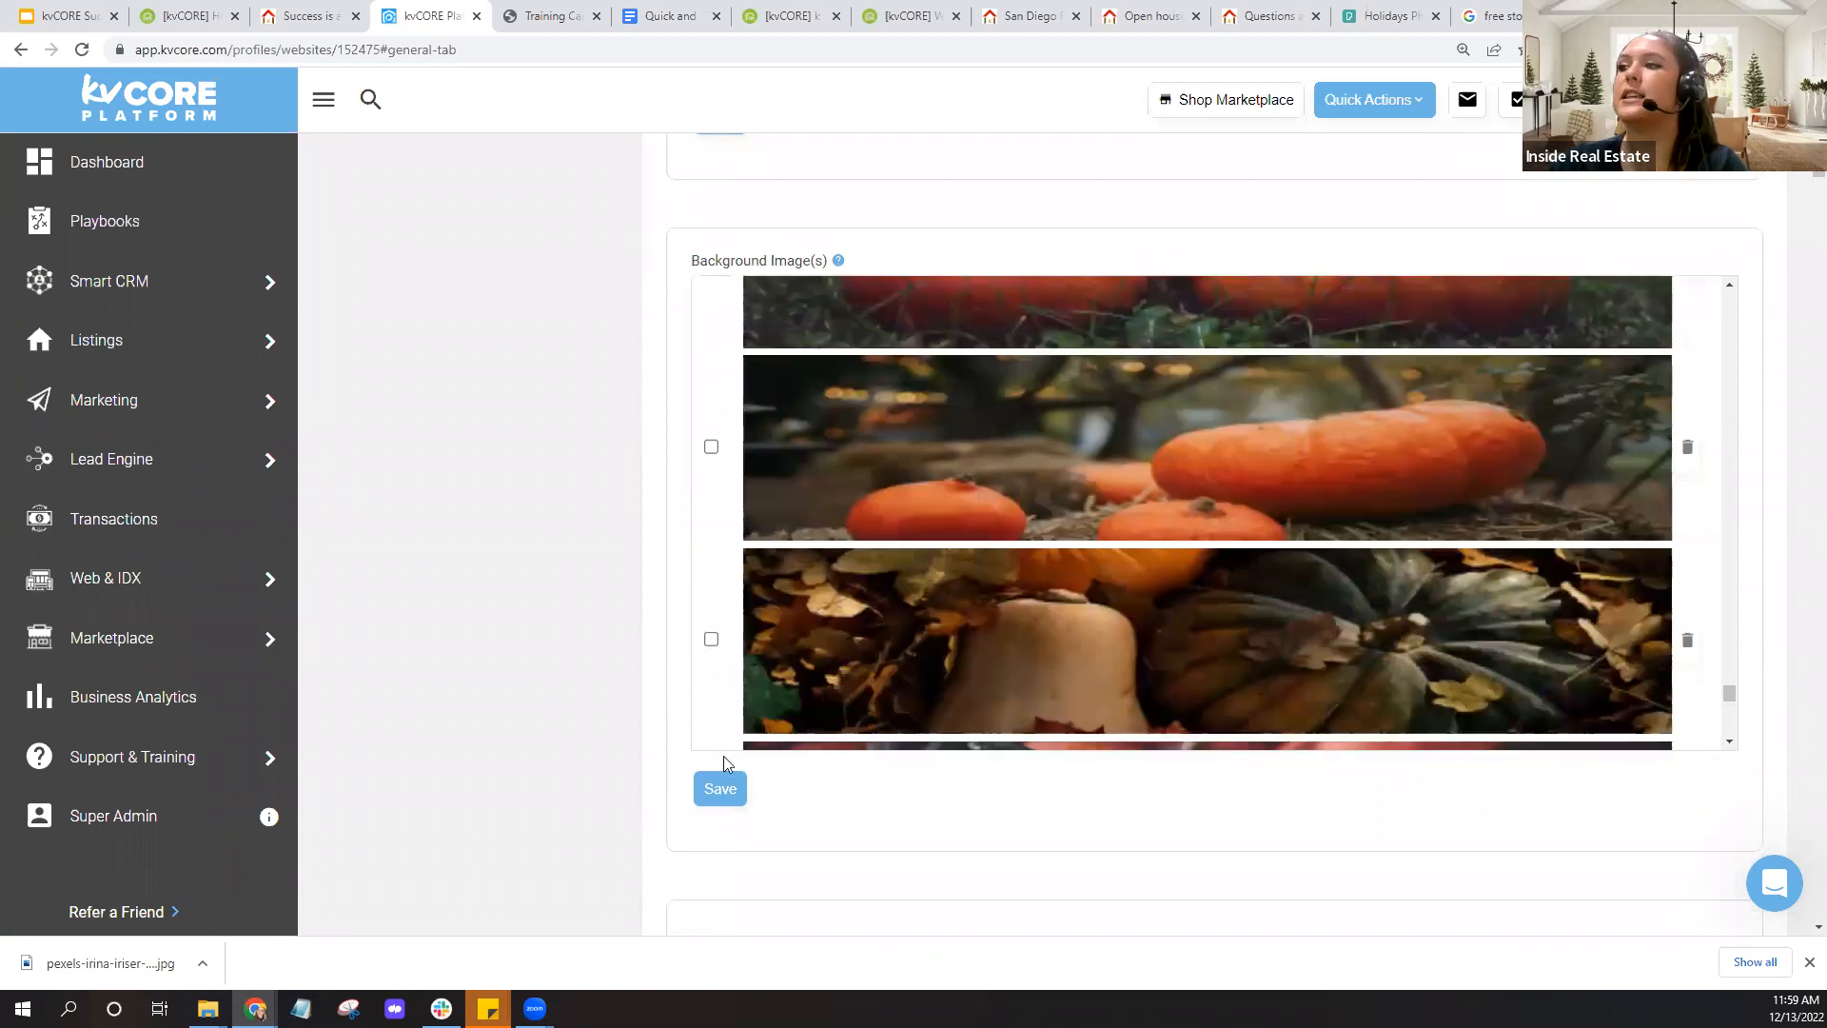
pyautogui.scroll(-1, 619, 614)
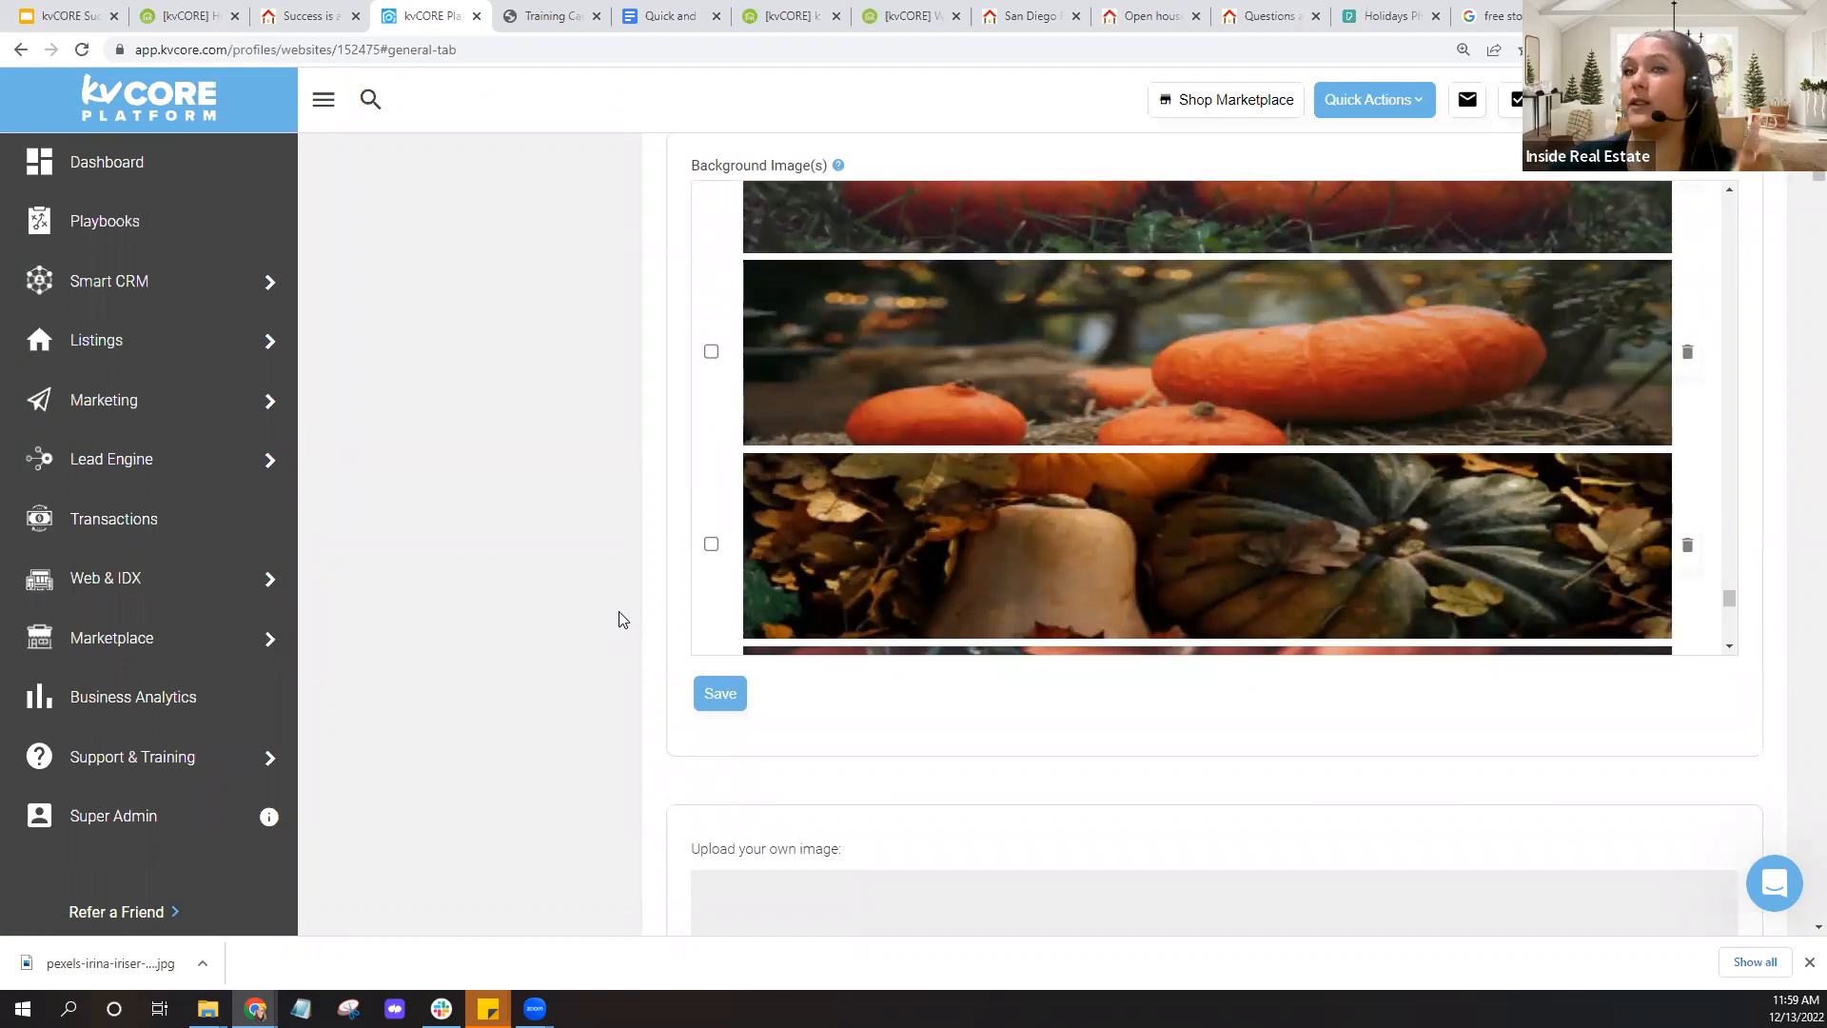
pyautogui.scroll(-5, 618, 620)
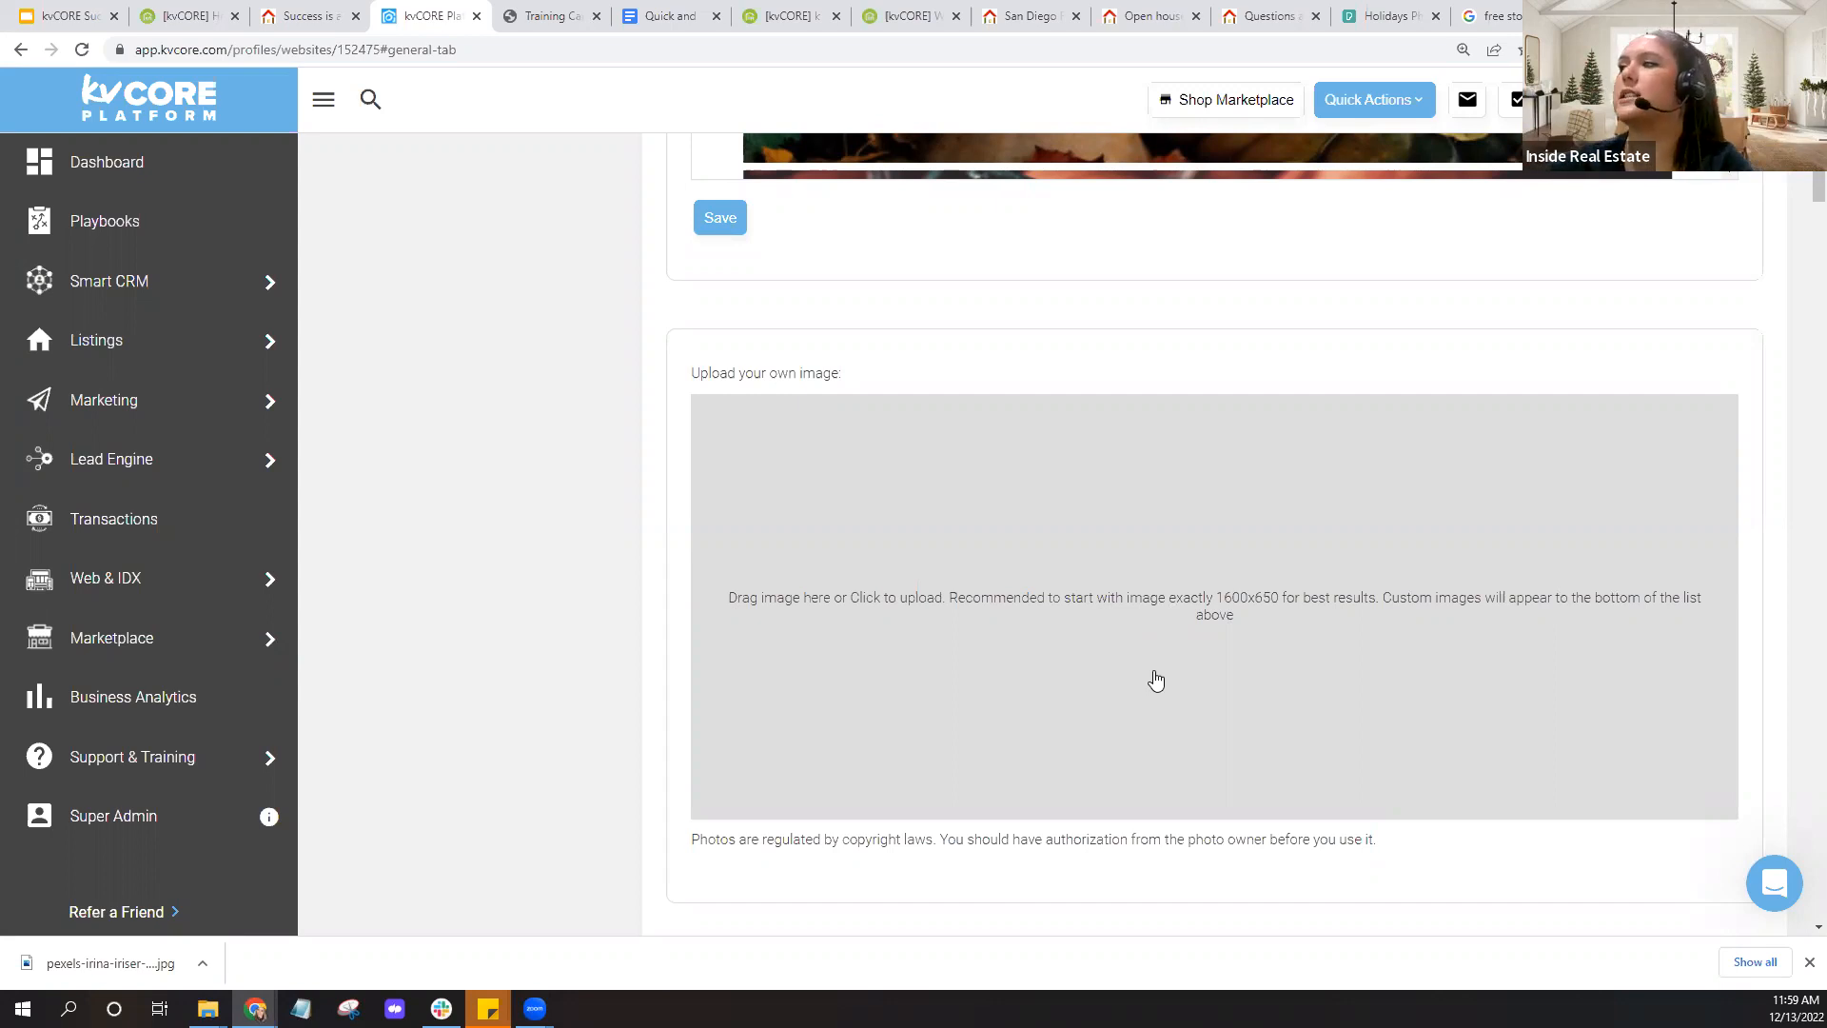
pyautogui.moveTo(105, 965); pyautogui.dragTo(887, 647)
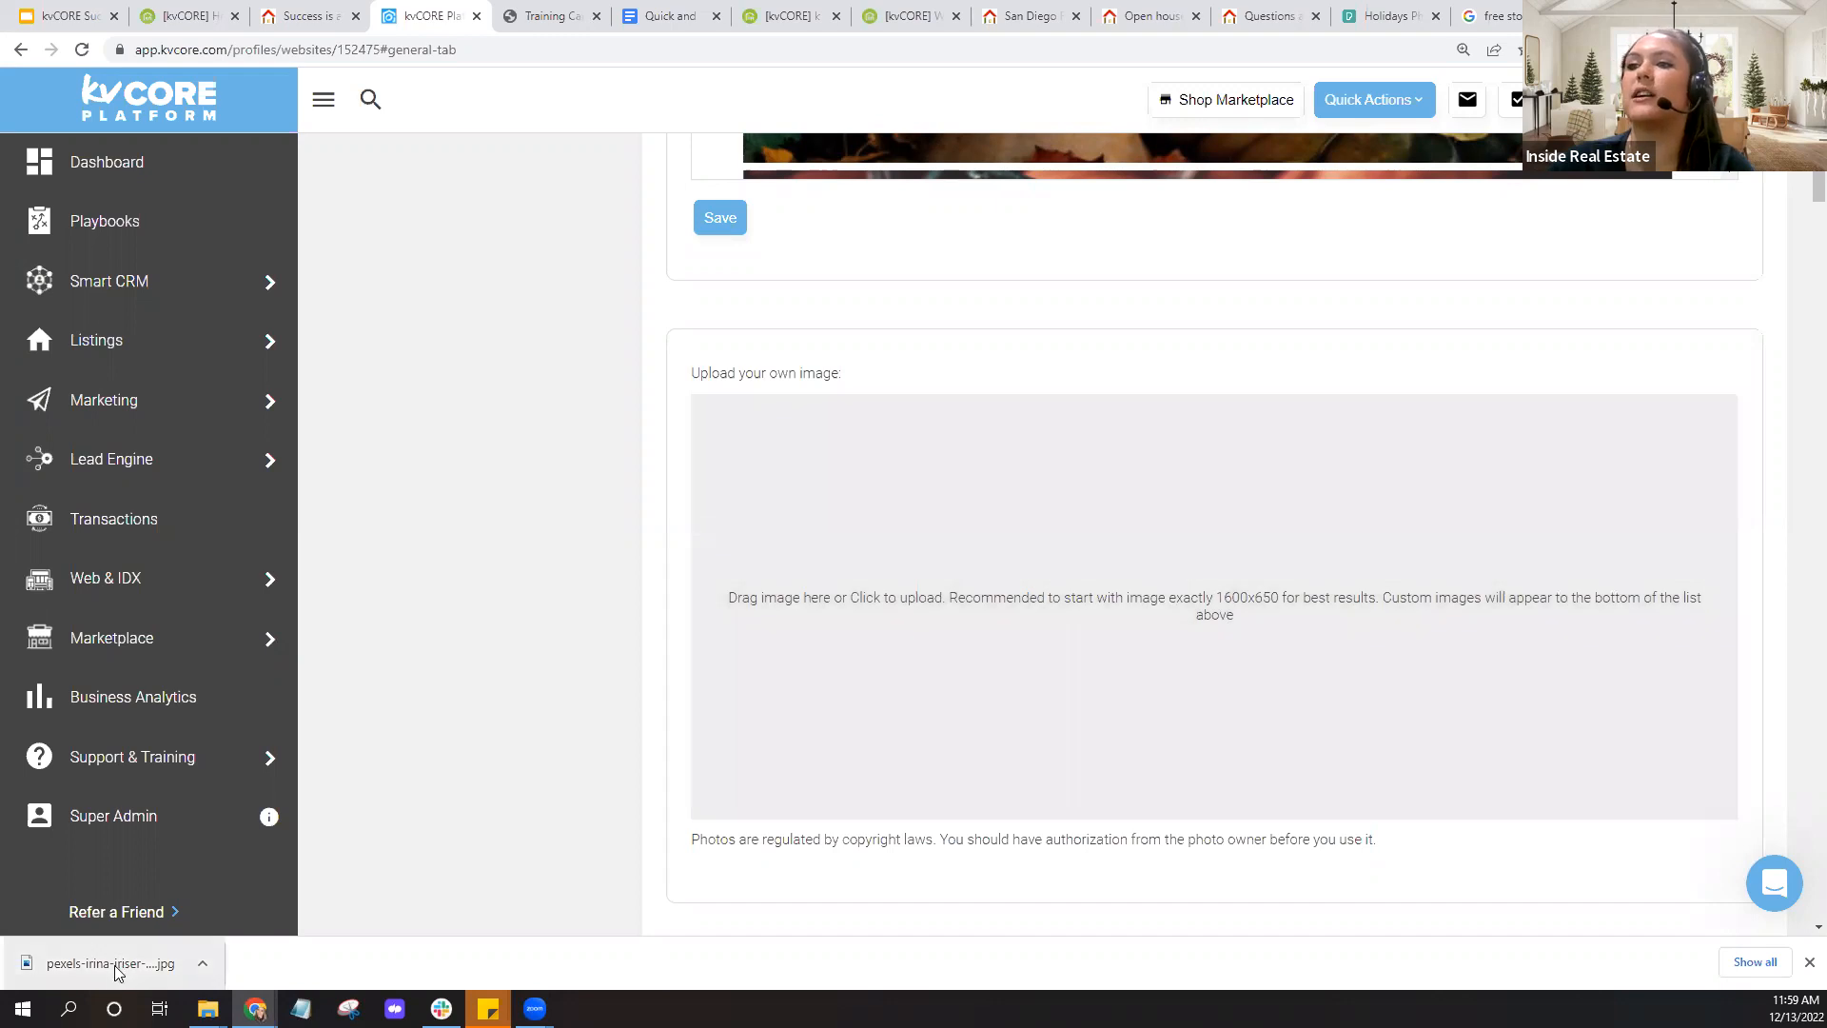
pyautogui.moveTo(112, 980); pyautogui.dragTo(968, 680)
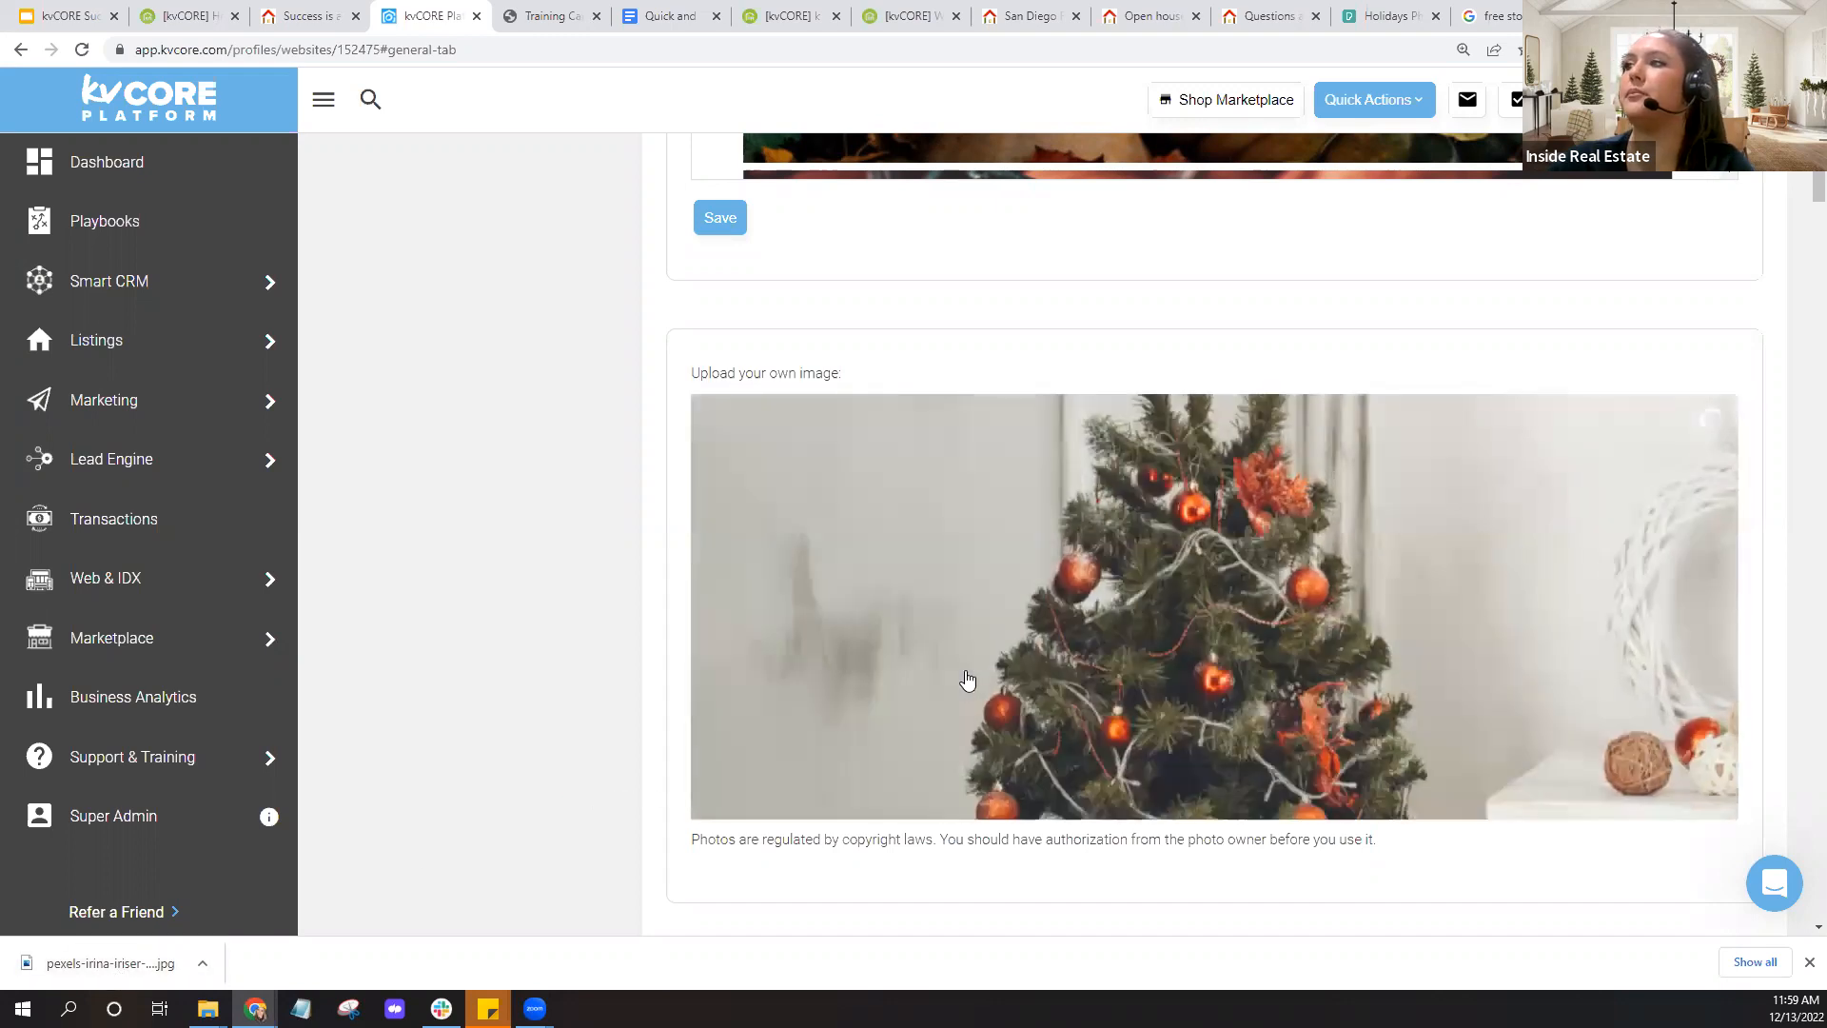
pyautogui.scroll(2, 1473, 686)
pyautogui.scroll(-2, 1474, 685)
pyautogui.scroll(-1, 1473, 685)
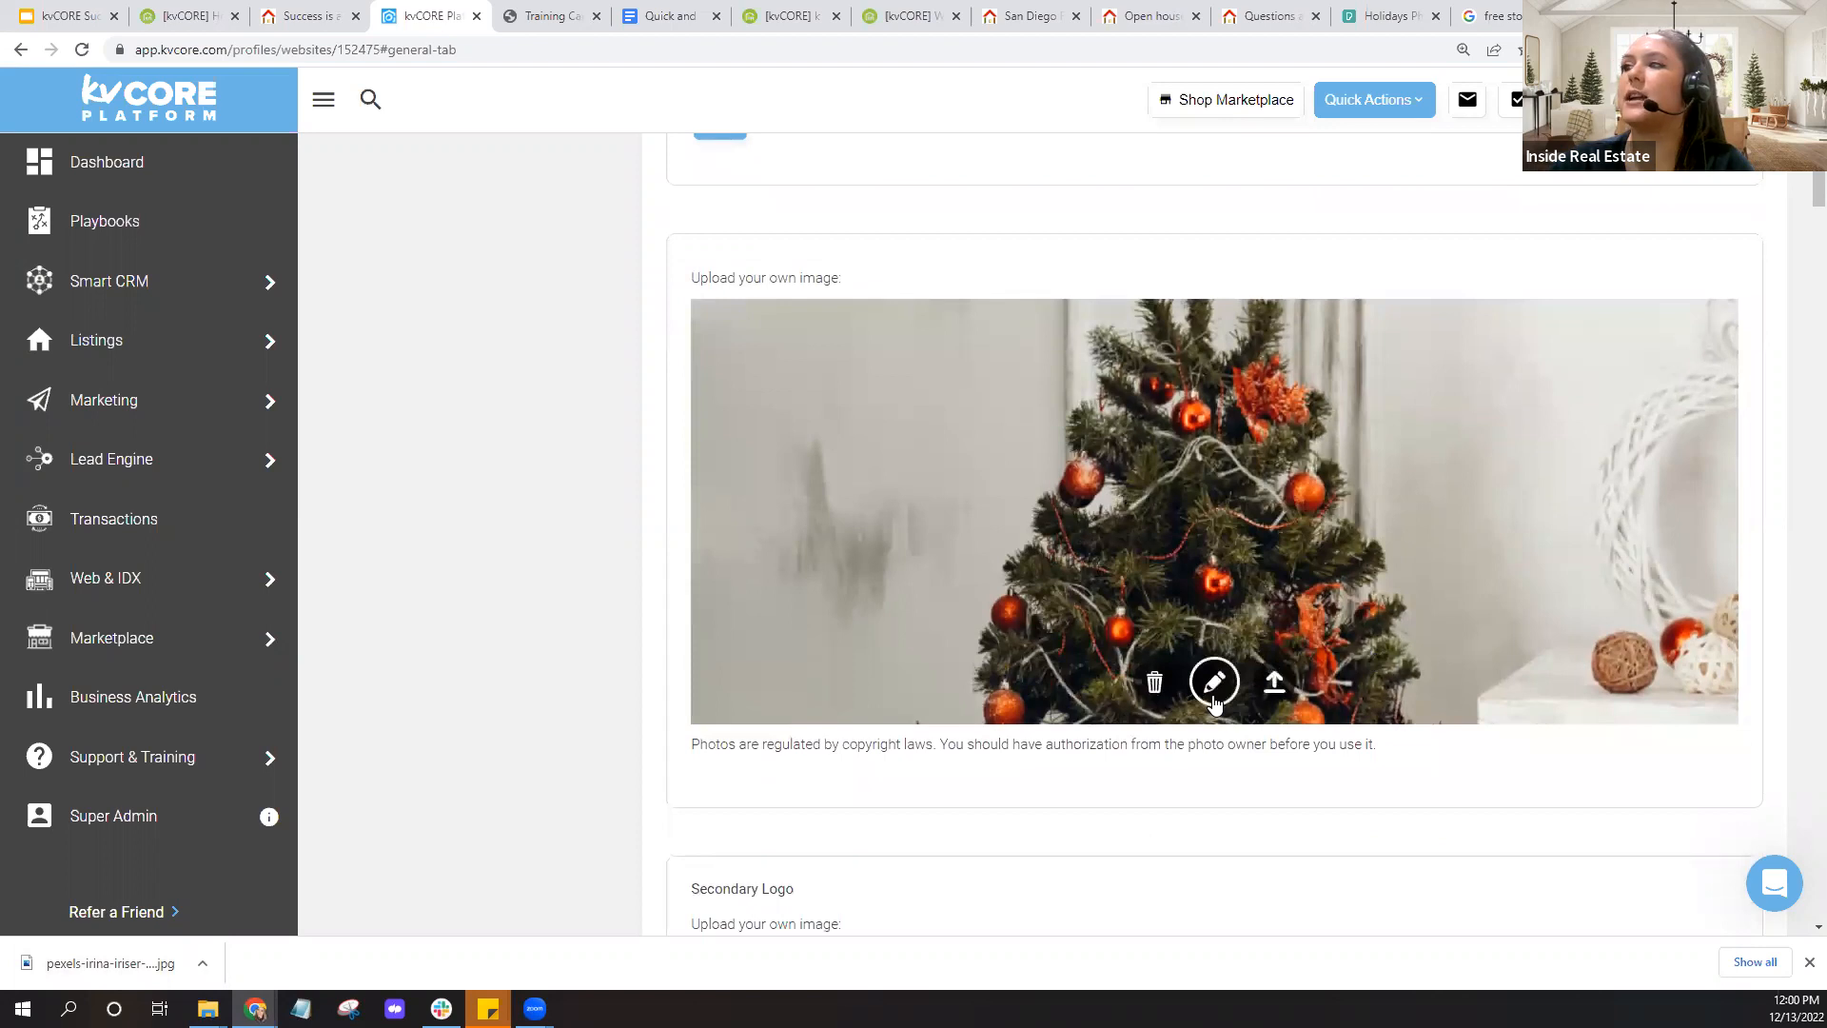
# Shift the crop area of the uploaded Christmas tree photo slightly upward, confirm the crop and upload the image
pyautogui.click(1213, 700)
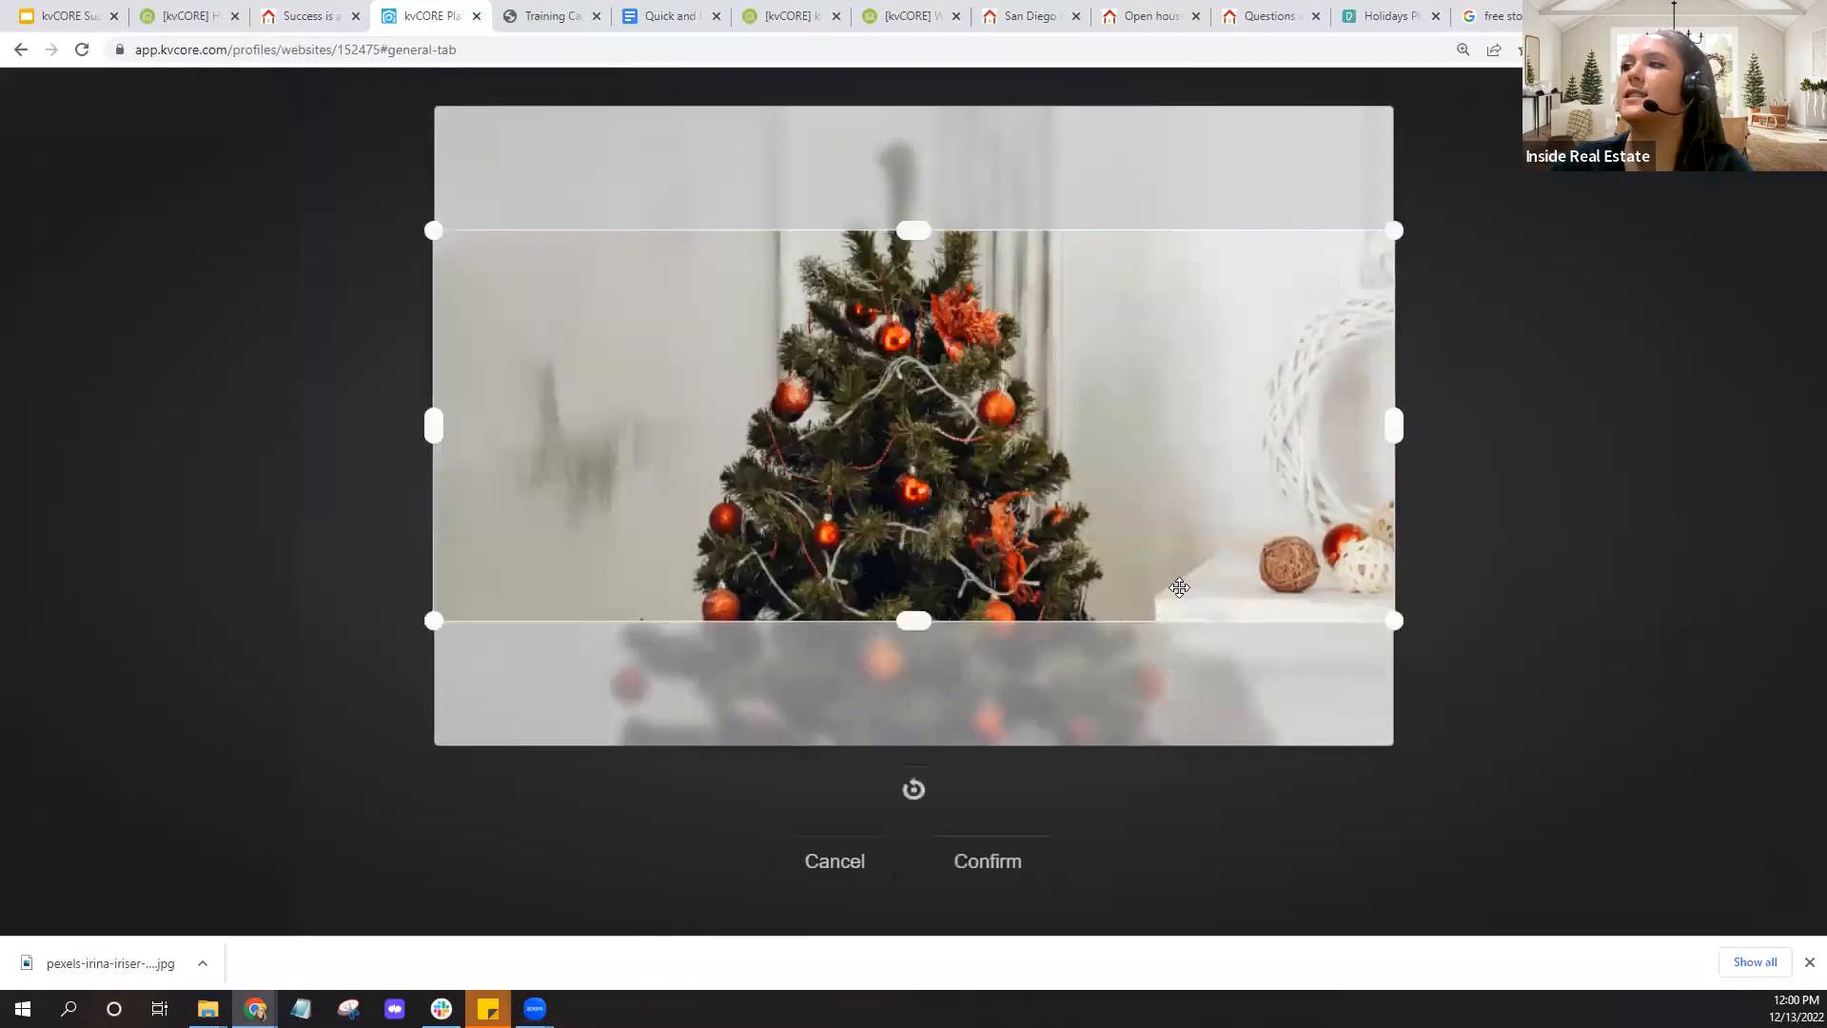
pyautogui.moveTo(981, 458); pyautogui.dragTo(1075, 526)
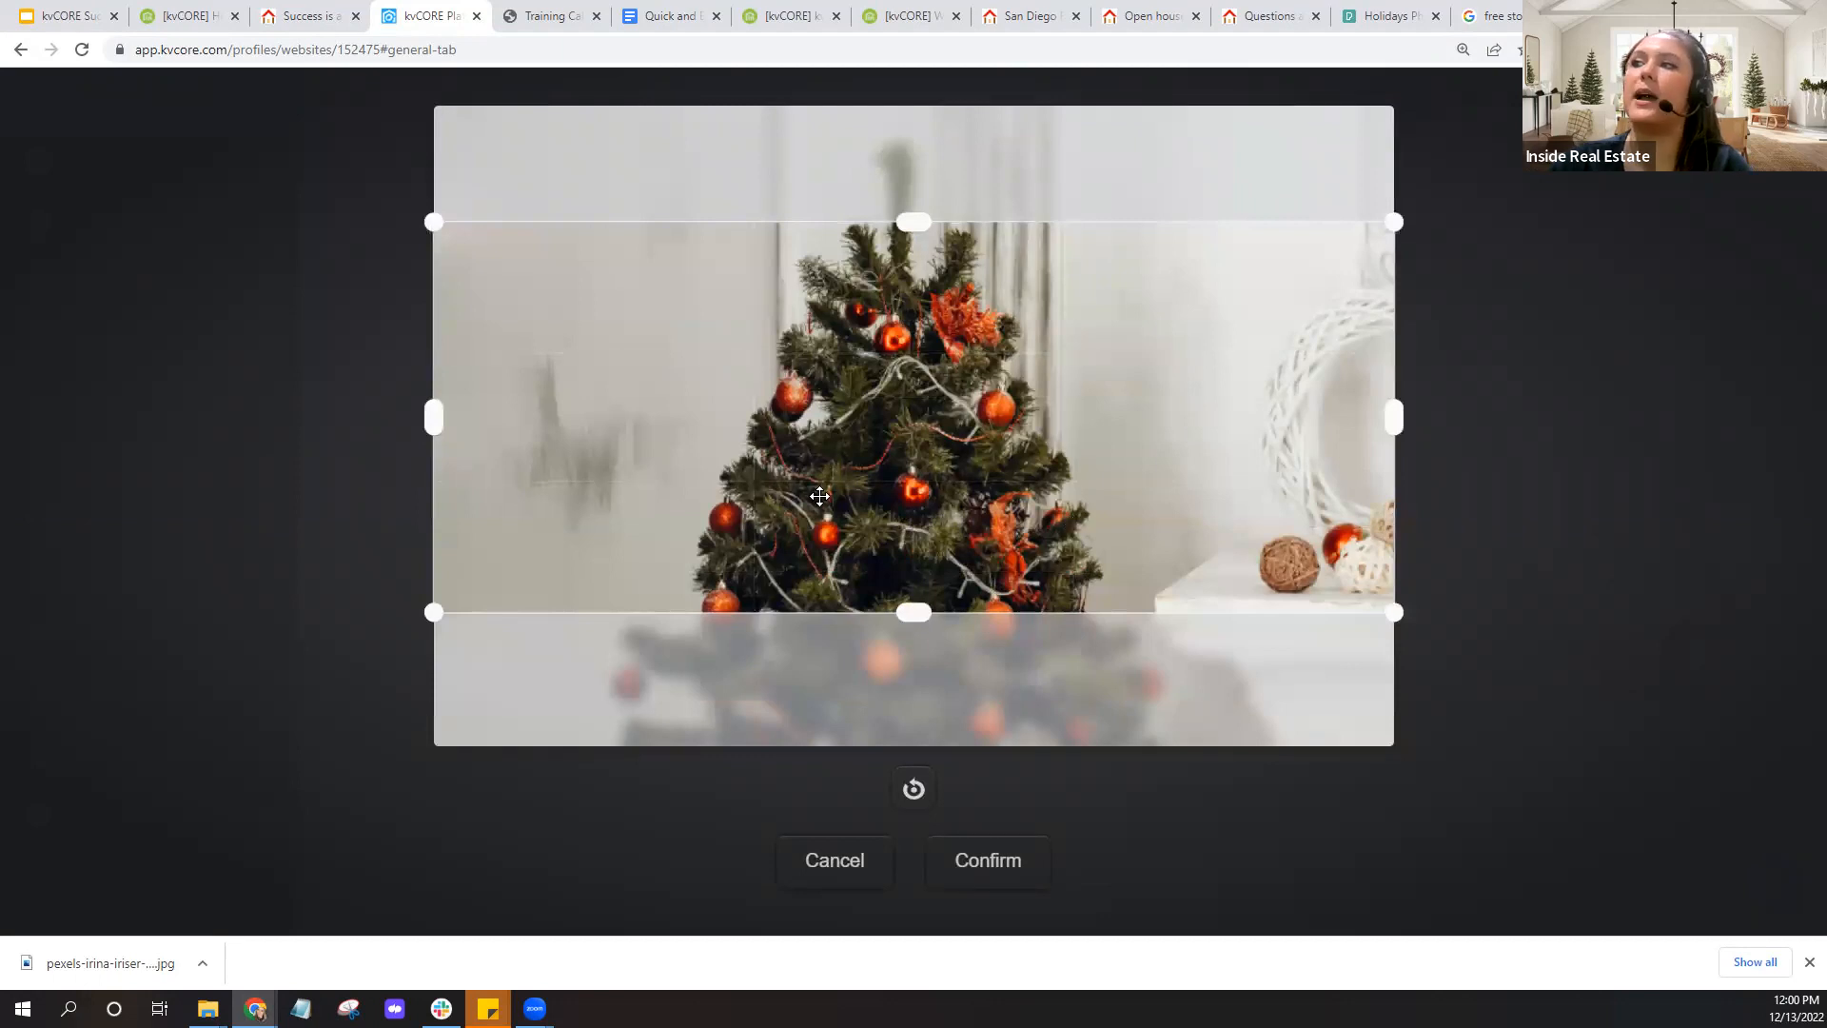
pyautogui.click(985, 872)
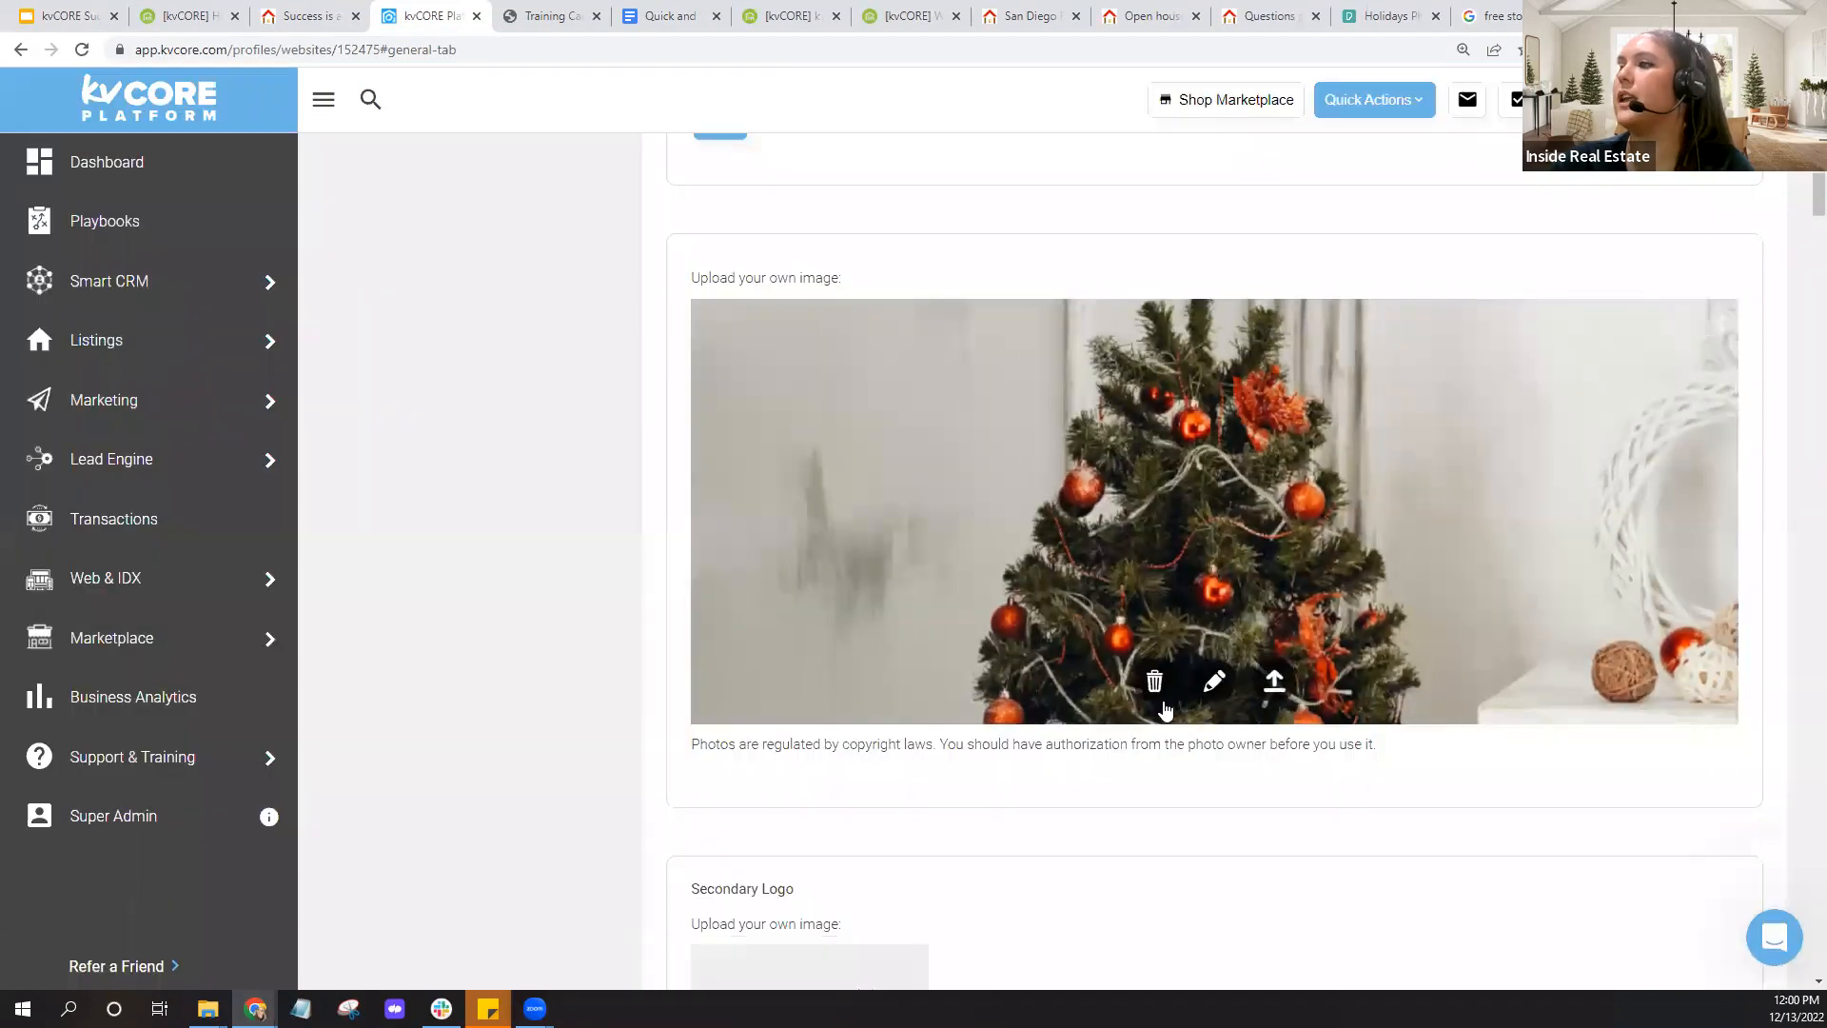
pyautogui.click(1273, 698)
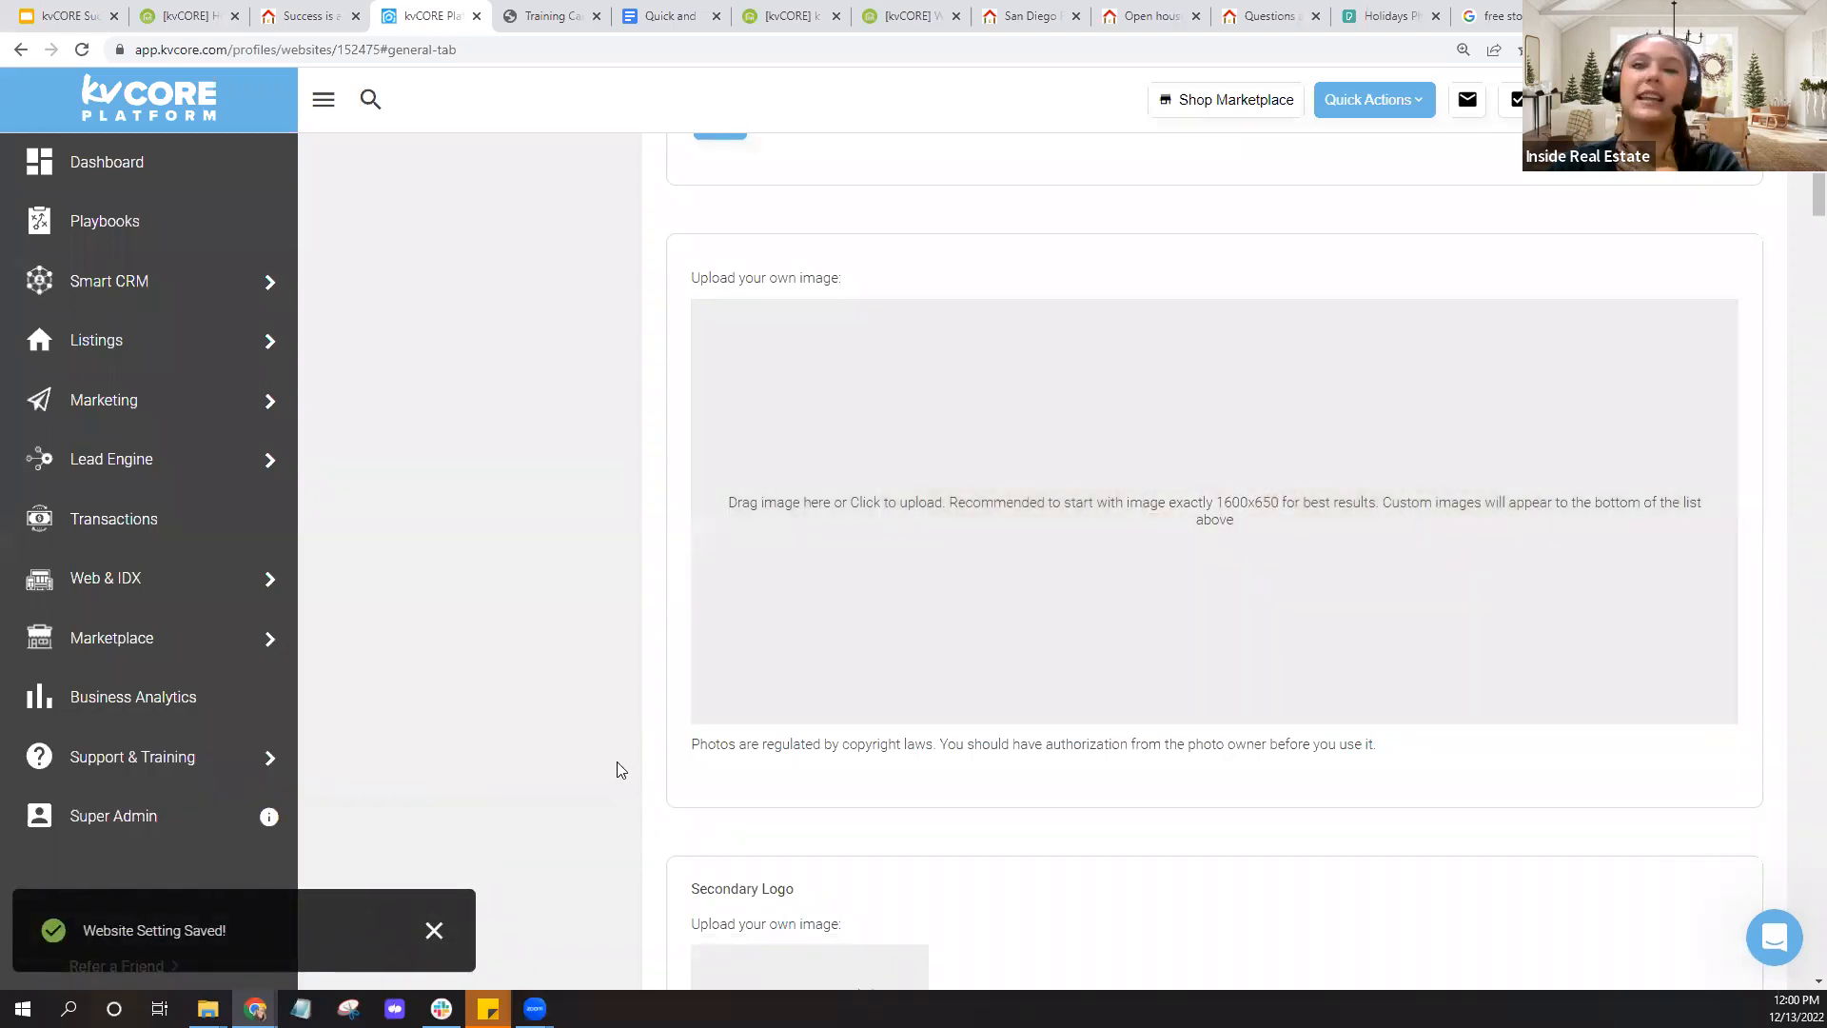
# Under Background Image(s), deselect the photo of the family decorating a tree, keep the red-ornament tree photo selected and save
pyautogui.scroll(3, 617, 762)
pyautogui.scroll(6, 617, 769)
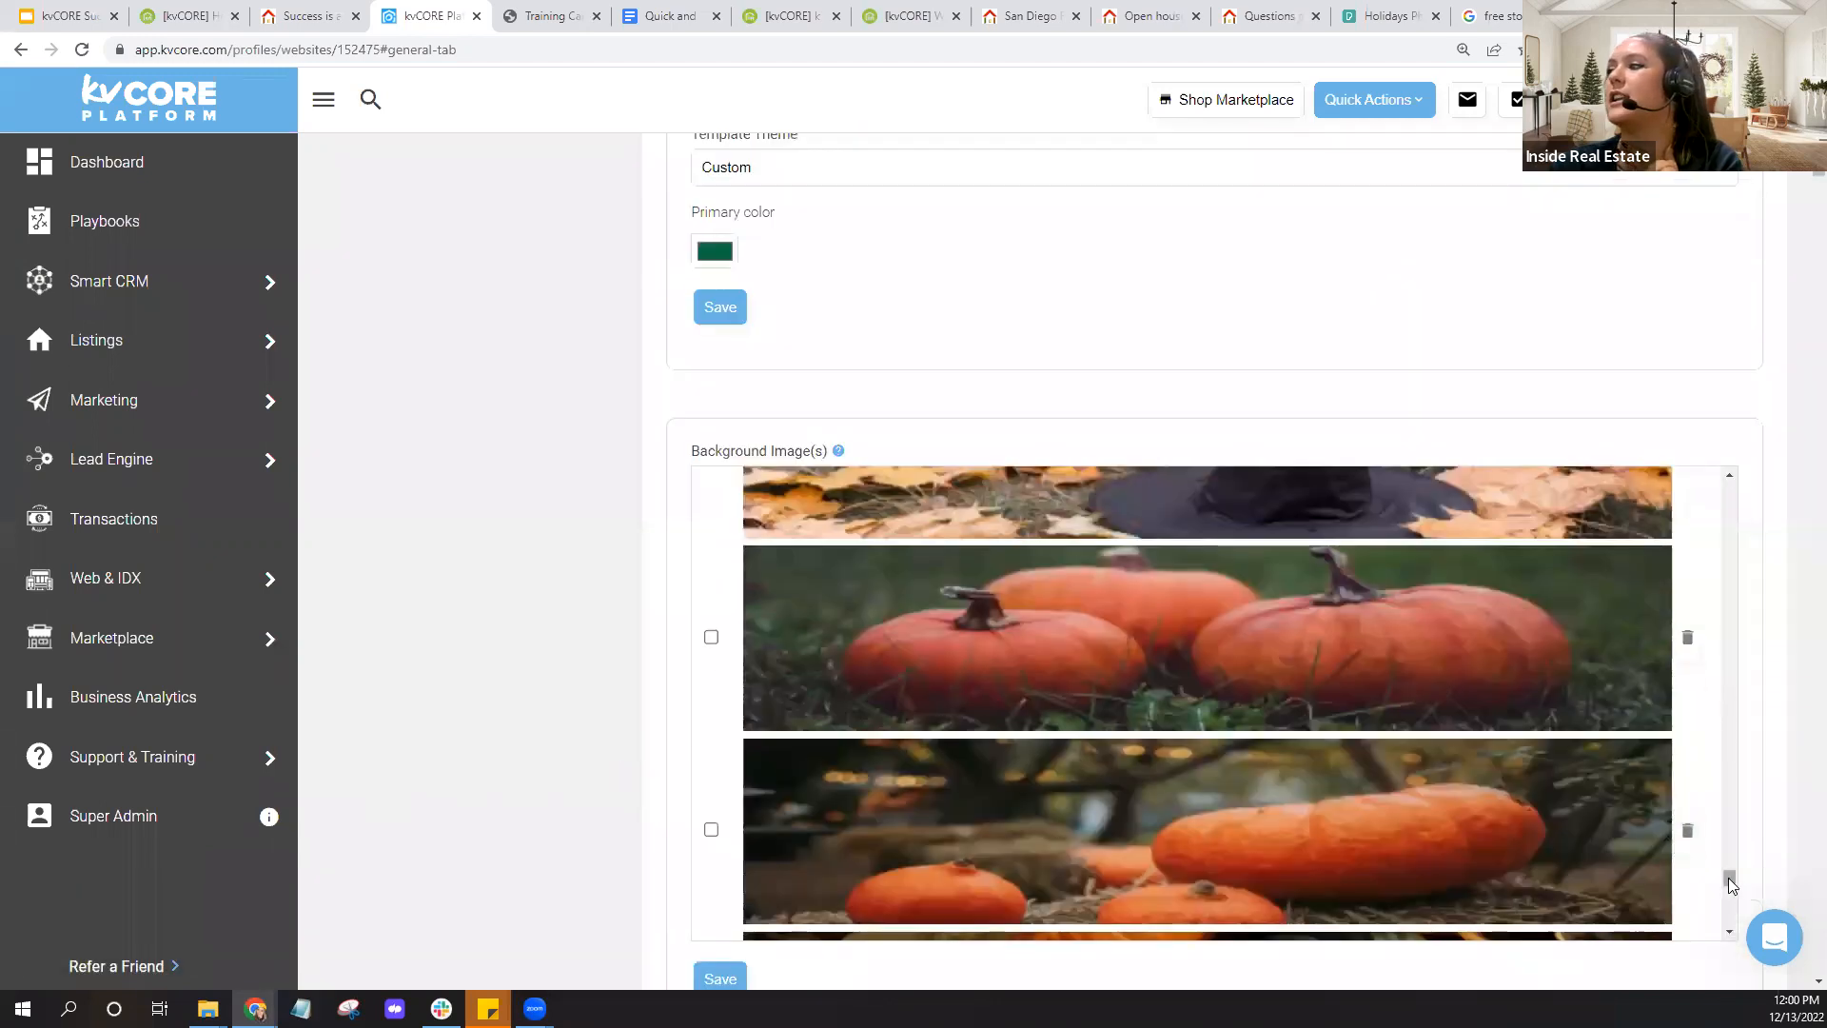
pyautogui.scroll(10, 1729, 629)
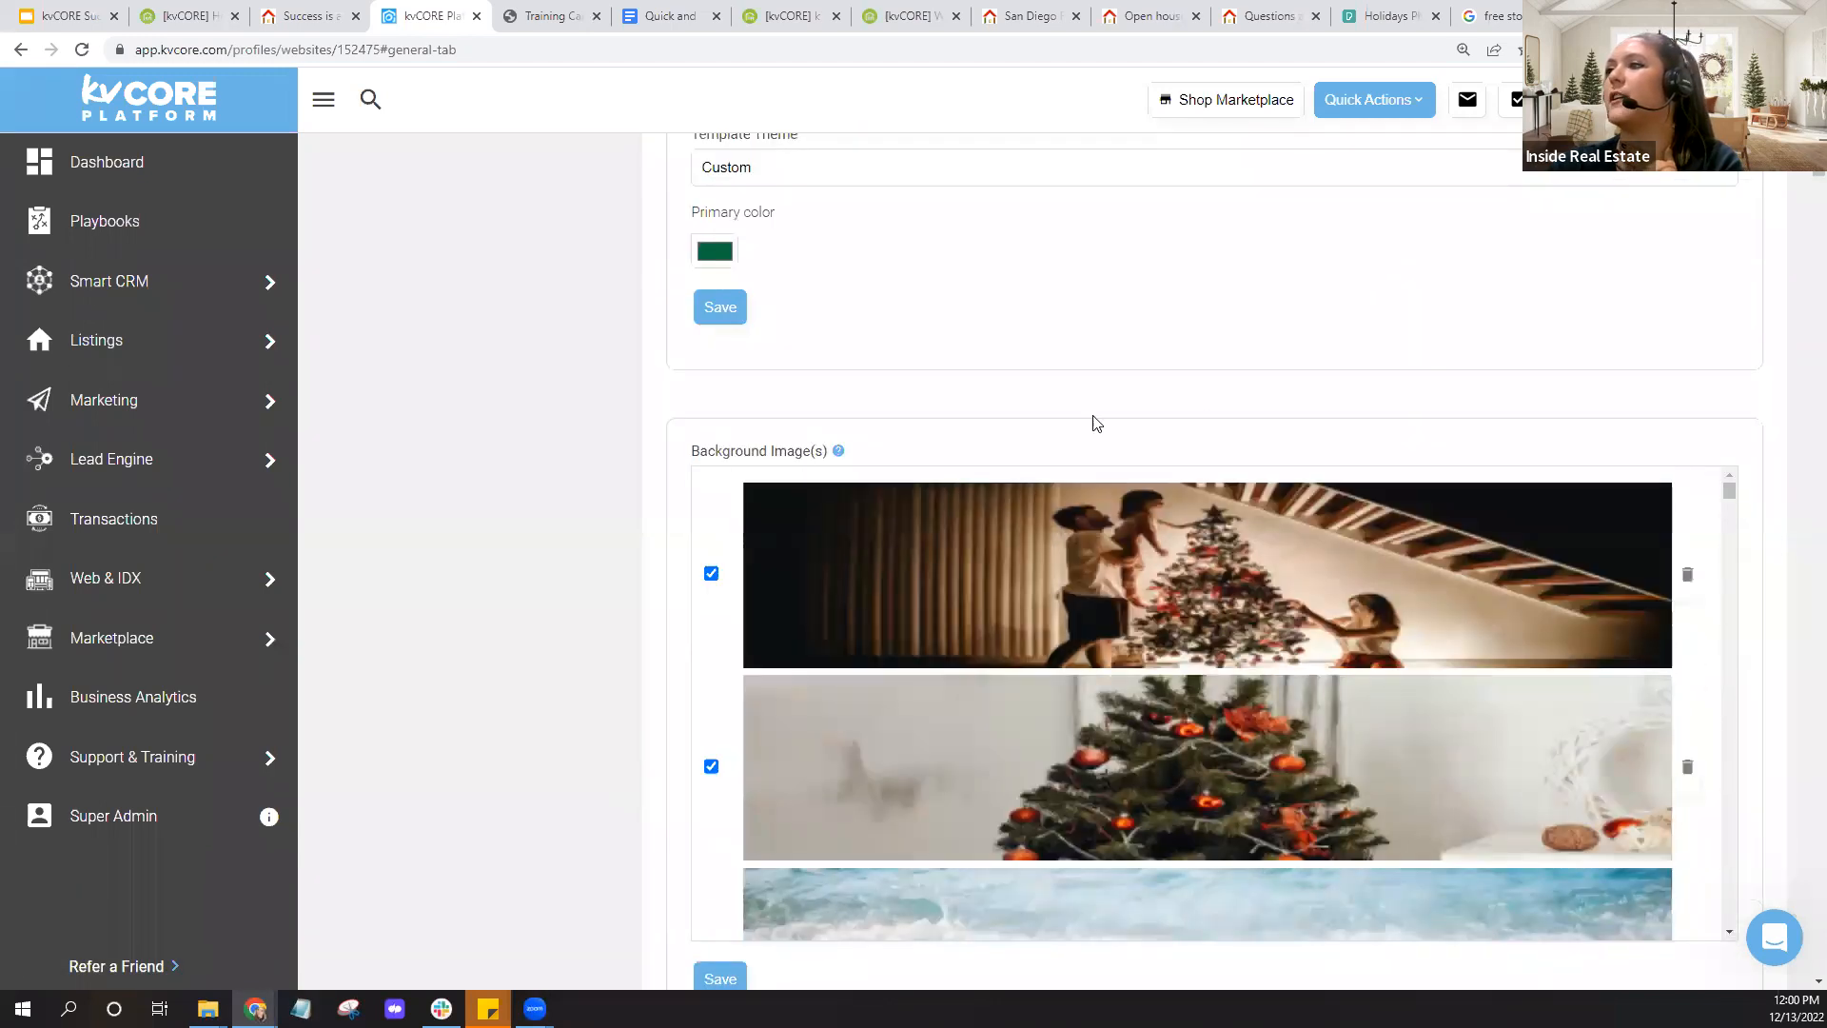
pyautogui.scroll(-1, 1181, 425)
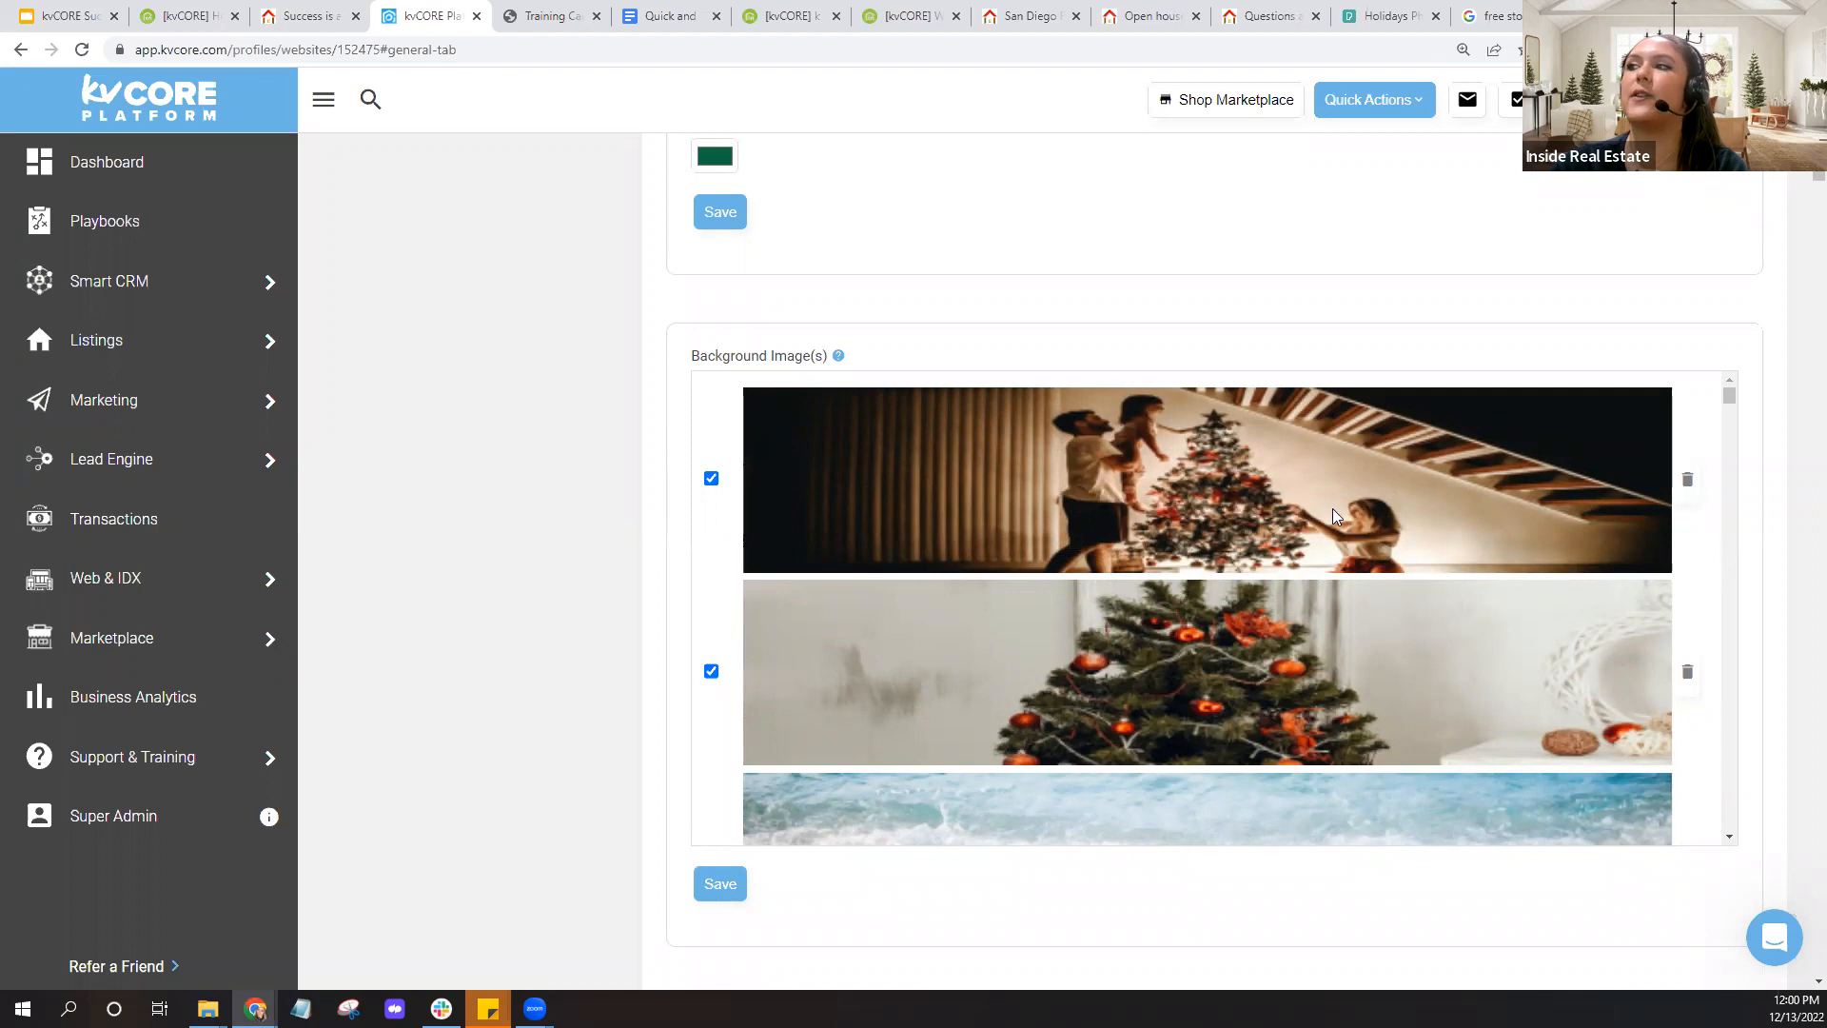
pyautogui.click(711, 477)
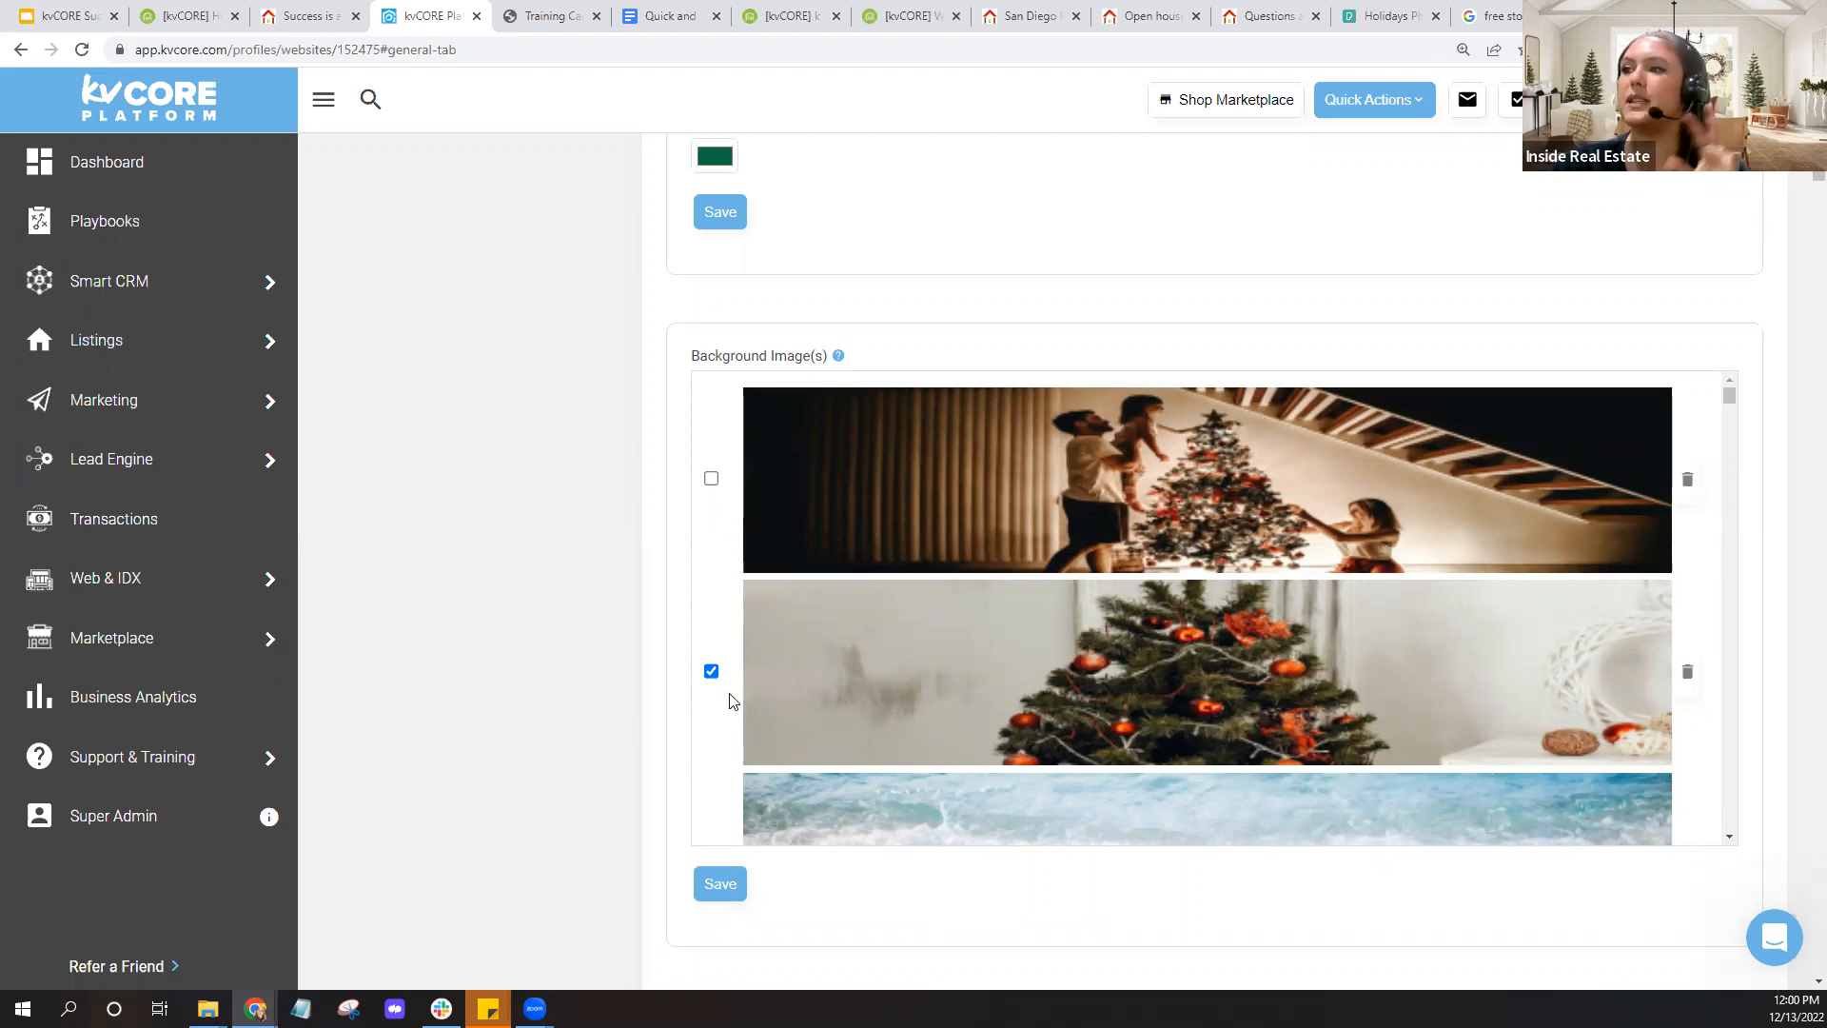
pyautogui.click(708, 888)
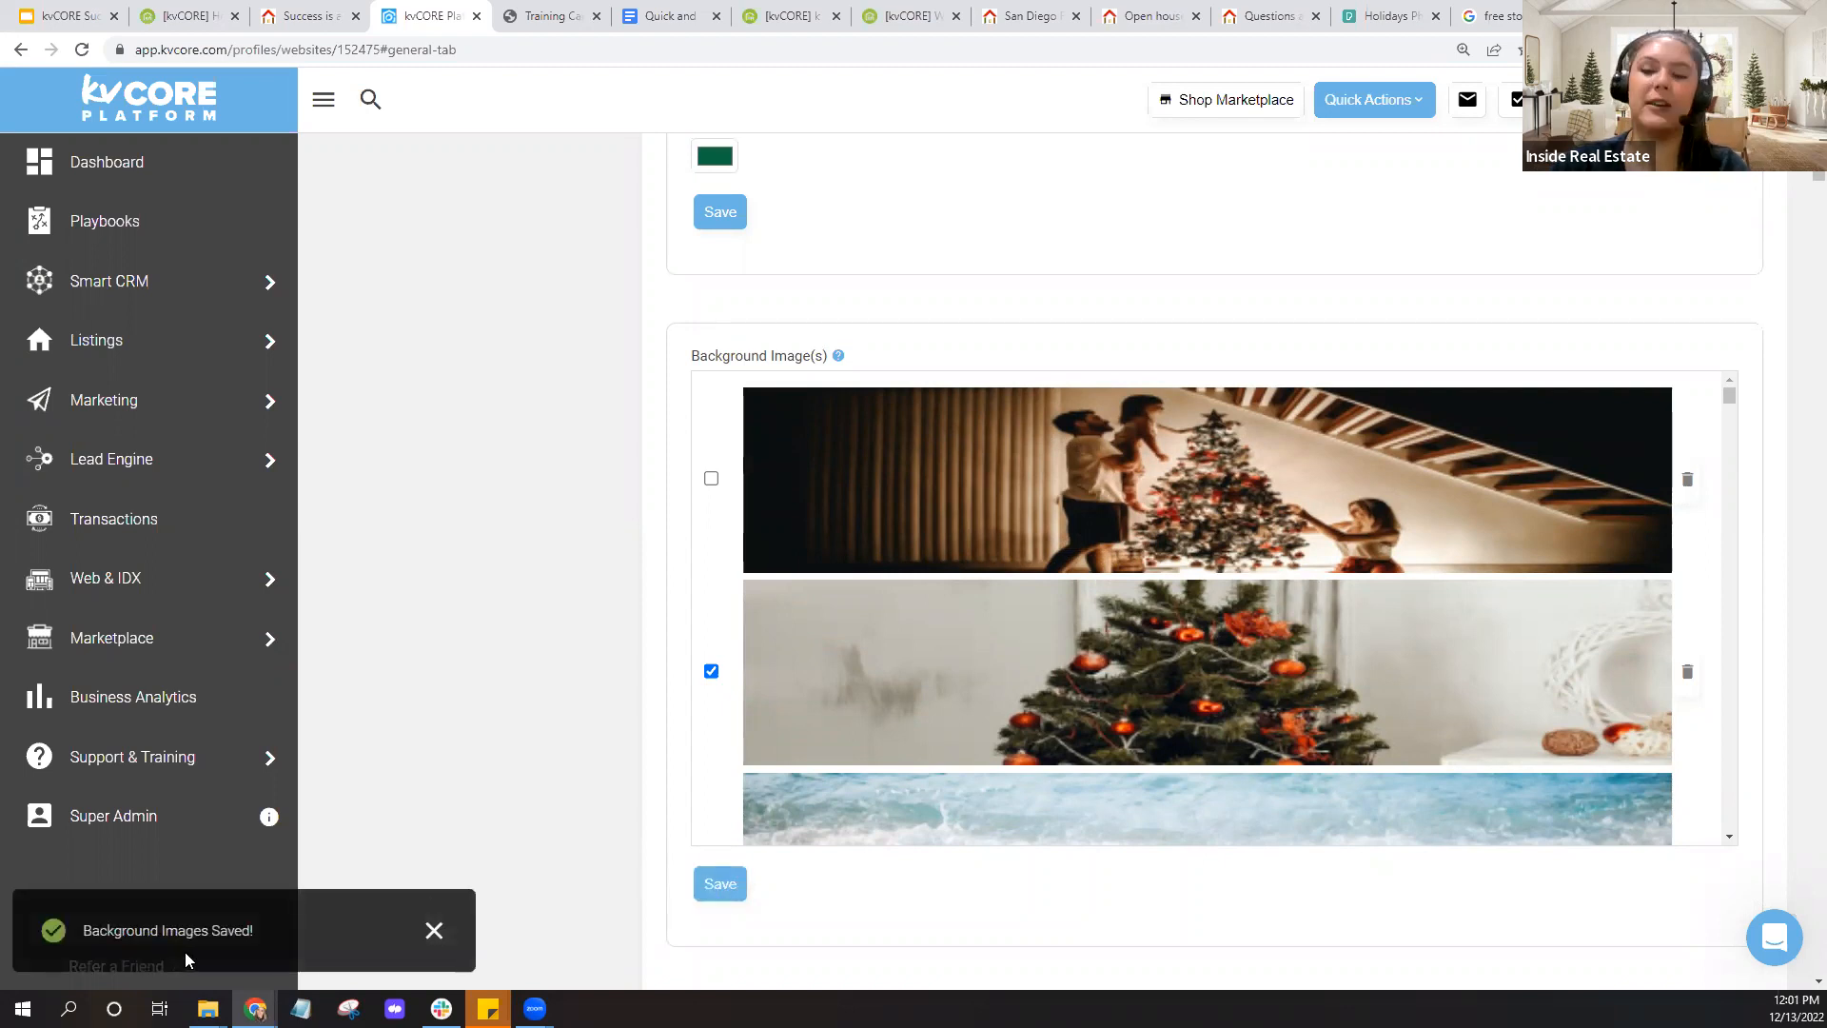
# Switch to the live homepage and reload it to check the background, glancing at the kvCORE account menu in between
pyautogui.click(287, 15)
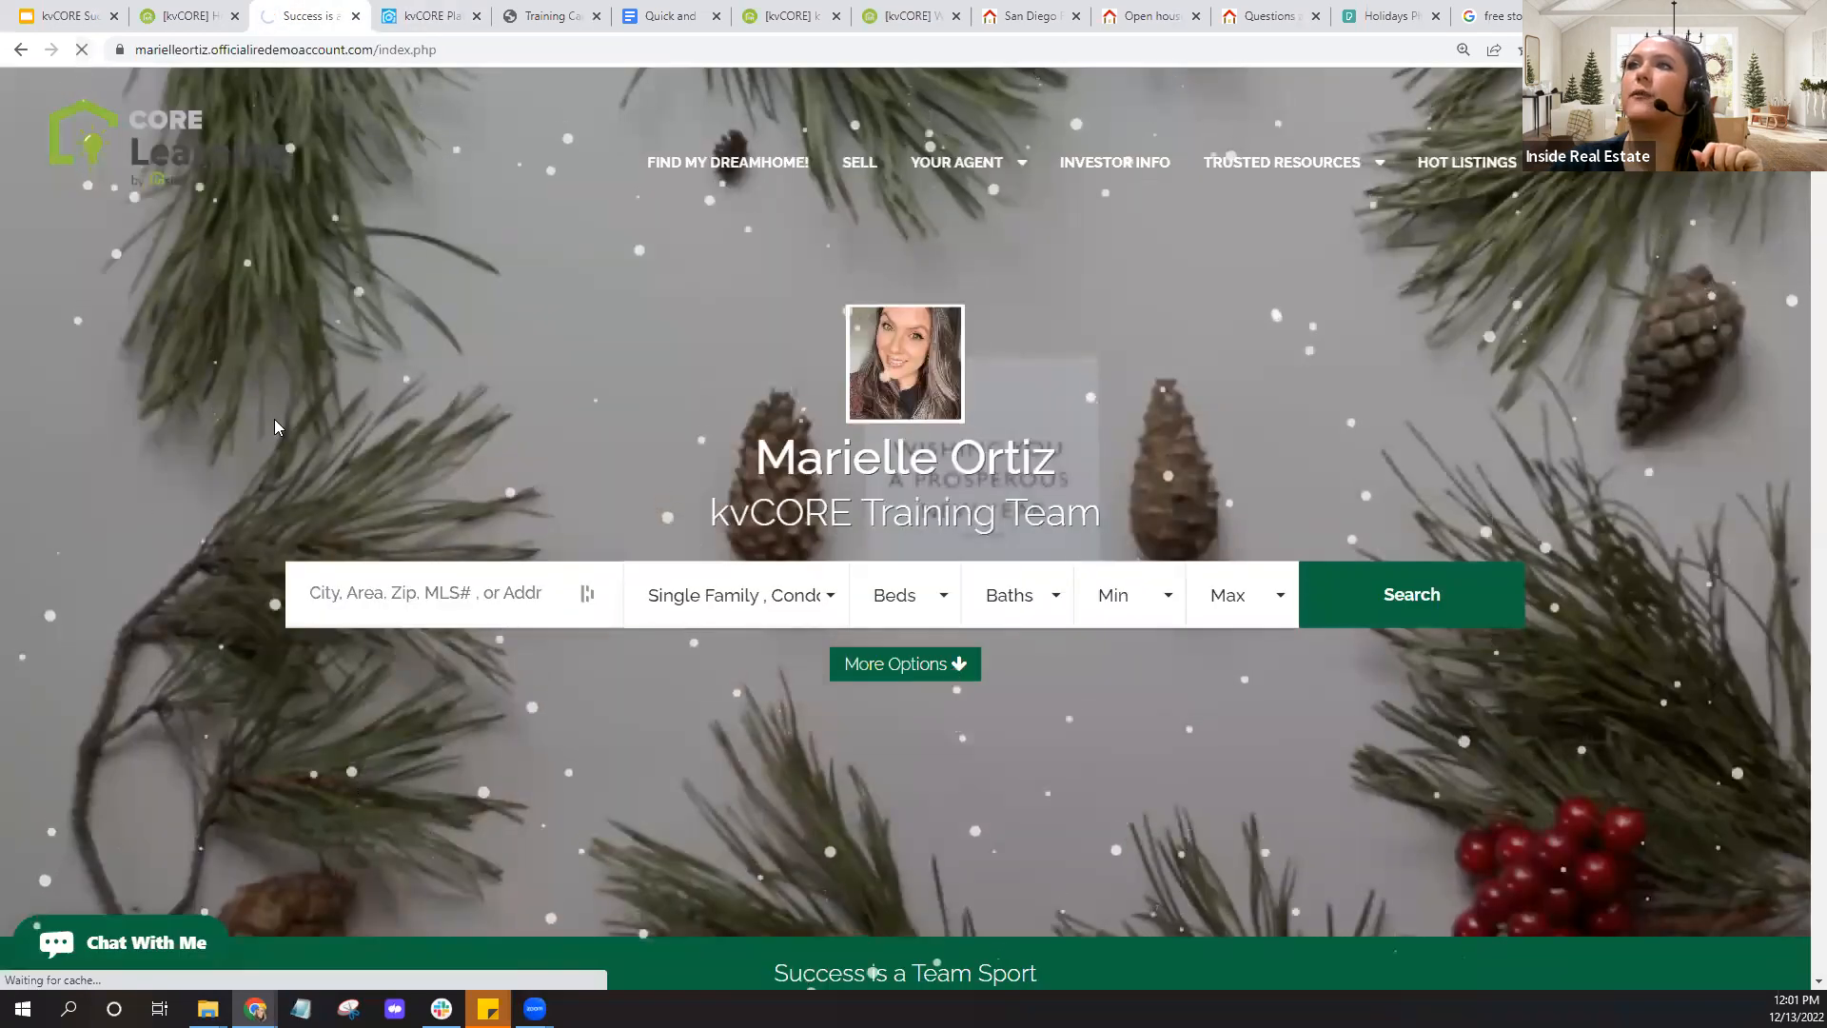
pyautogui.click(395, 13)
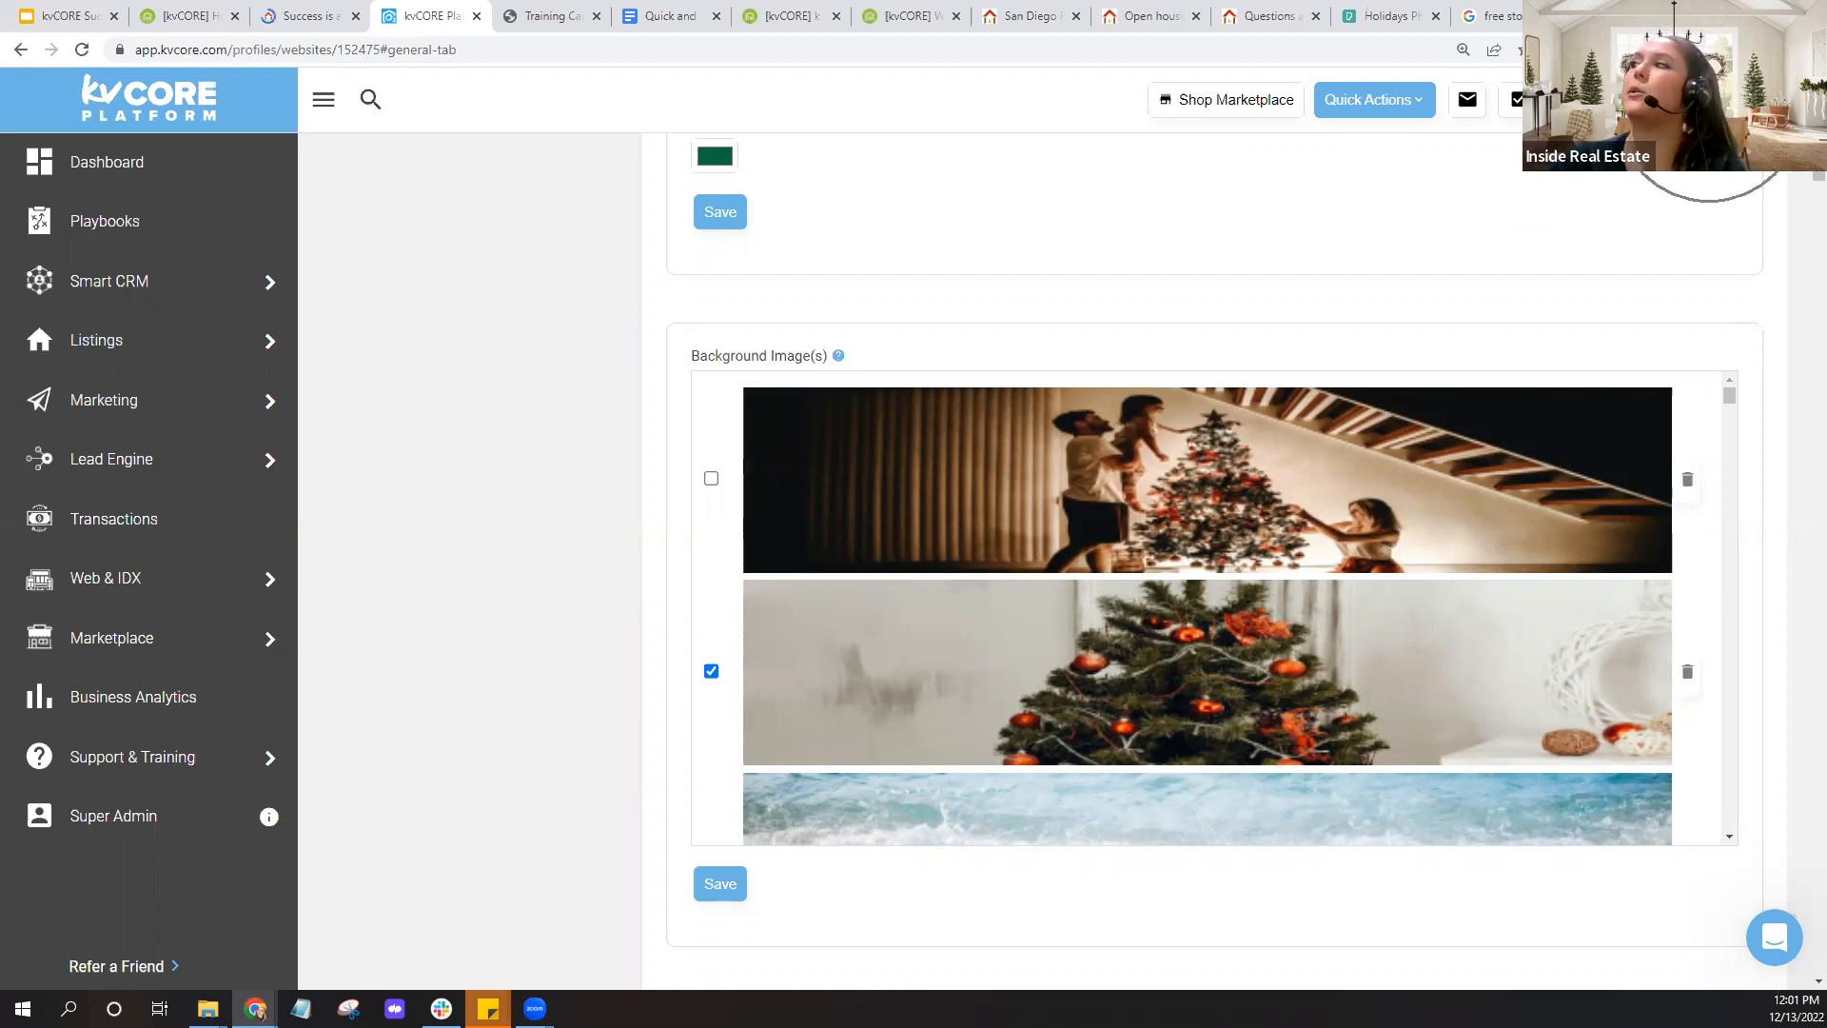
pyautogui.click(1787, 100)
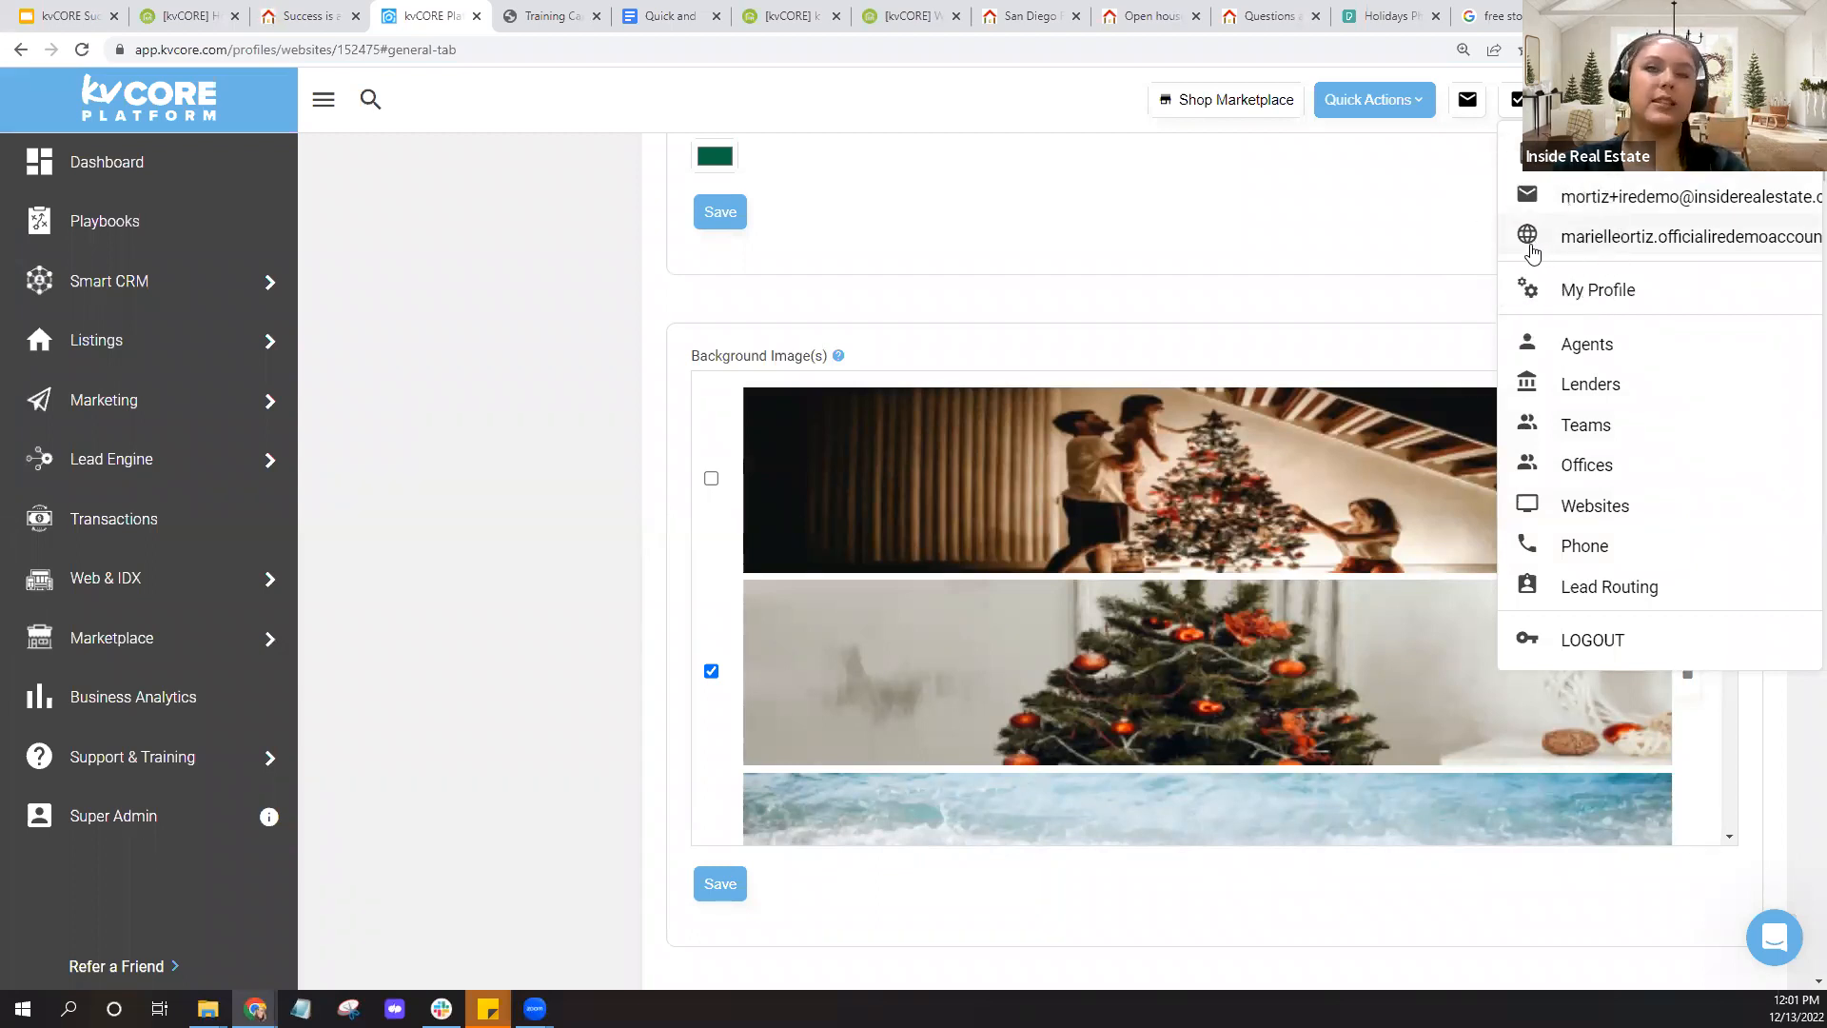
pyautogui.click(556, 297)
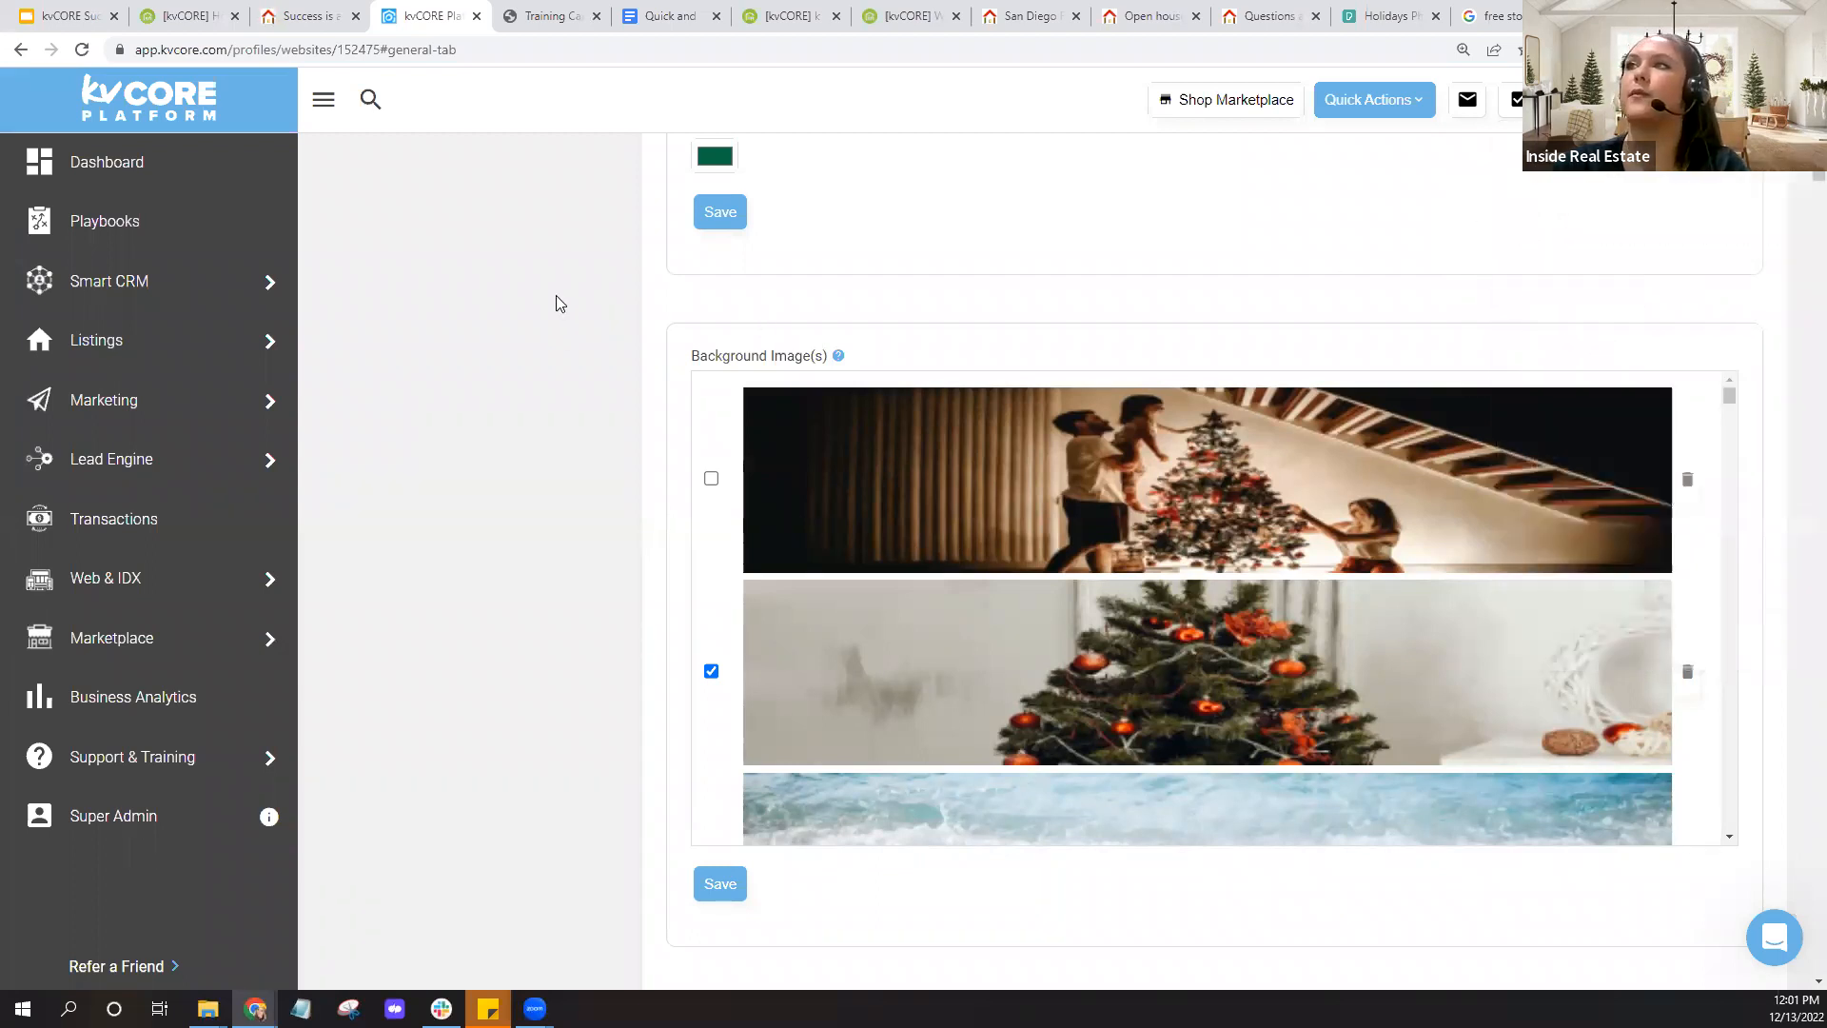
pyautogui.click(289, 23)
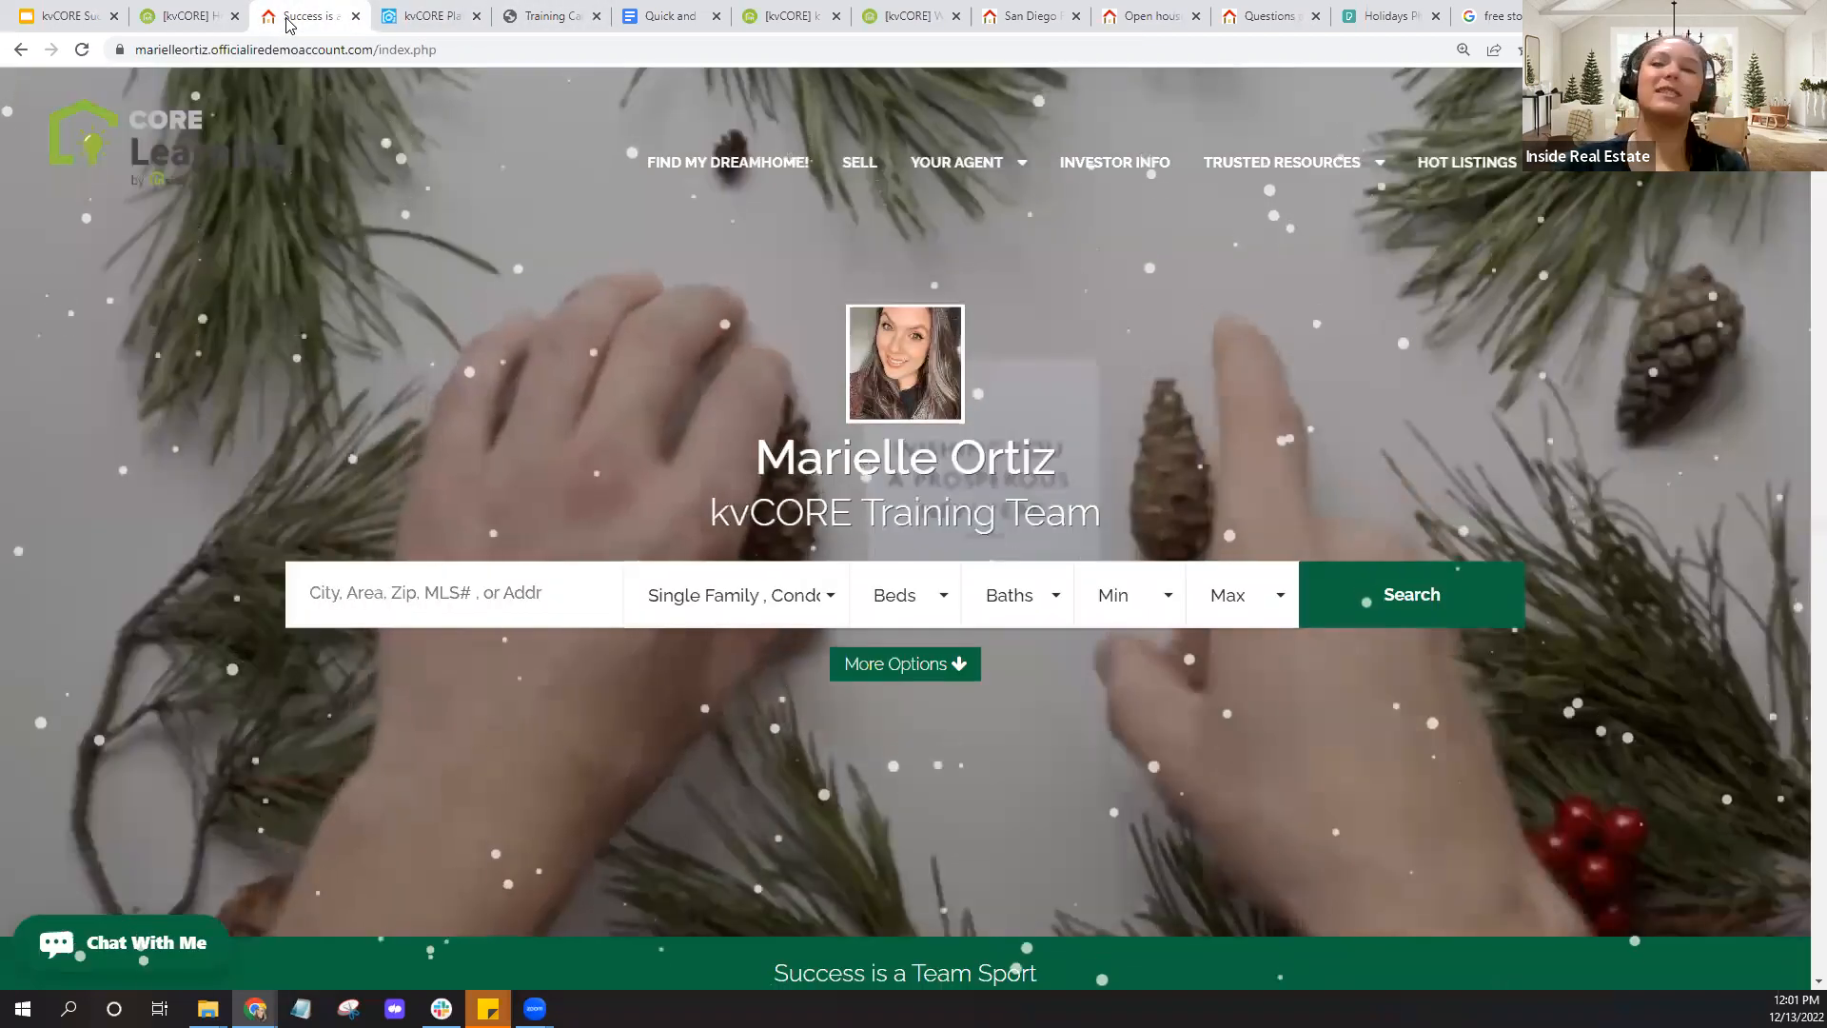
pyautogui.click(82, 50)
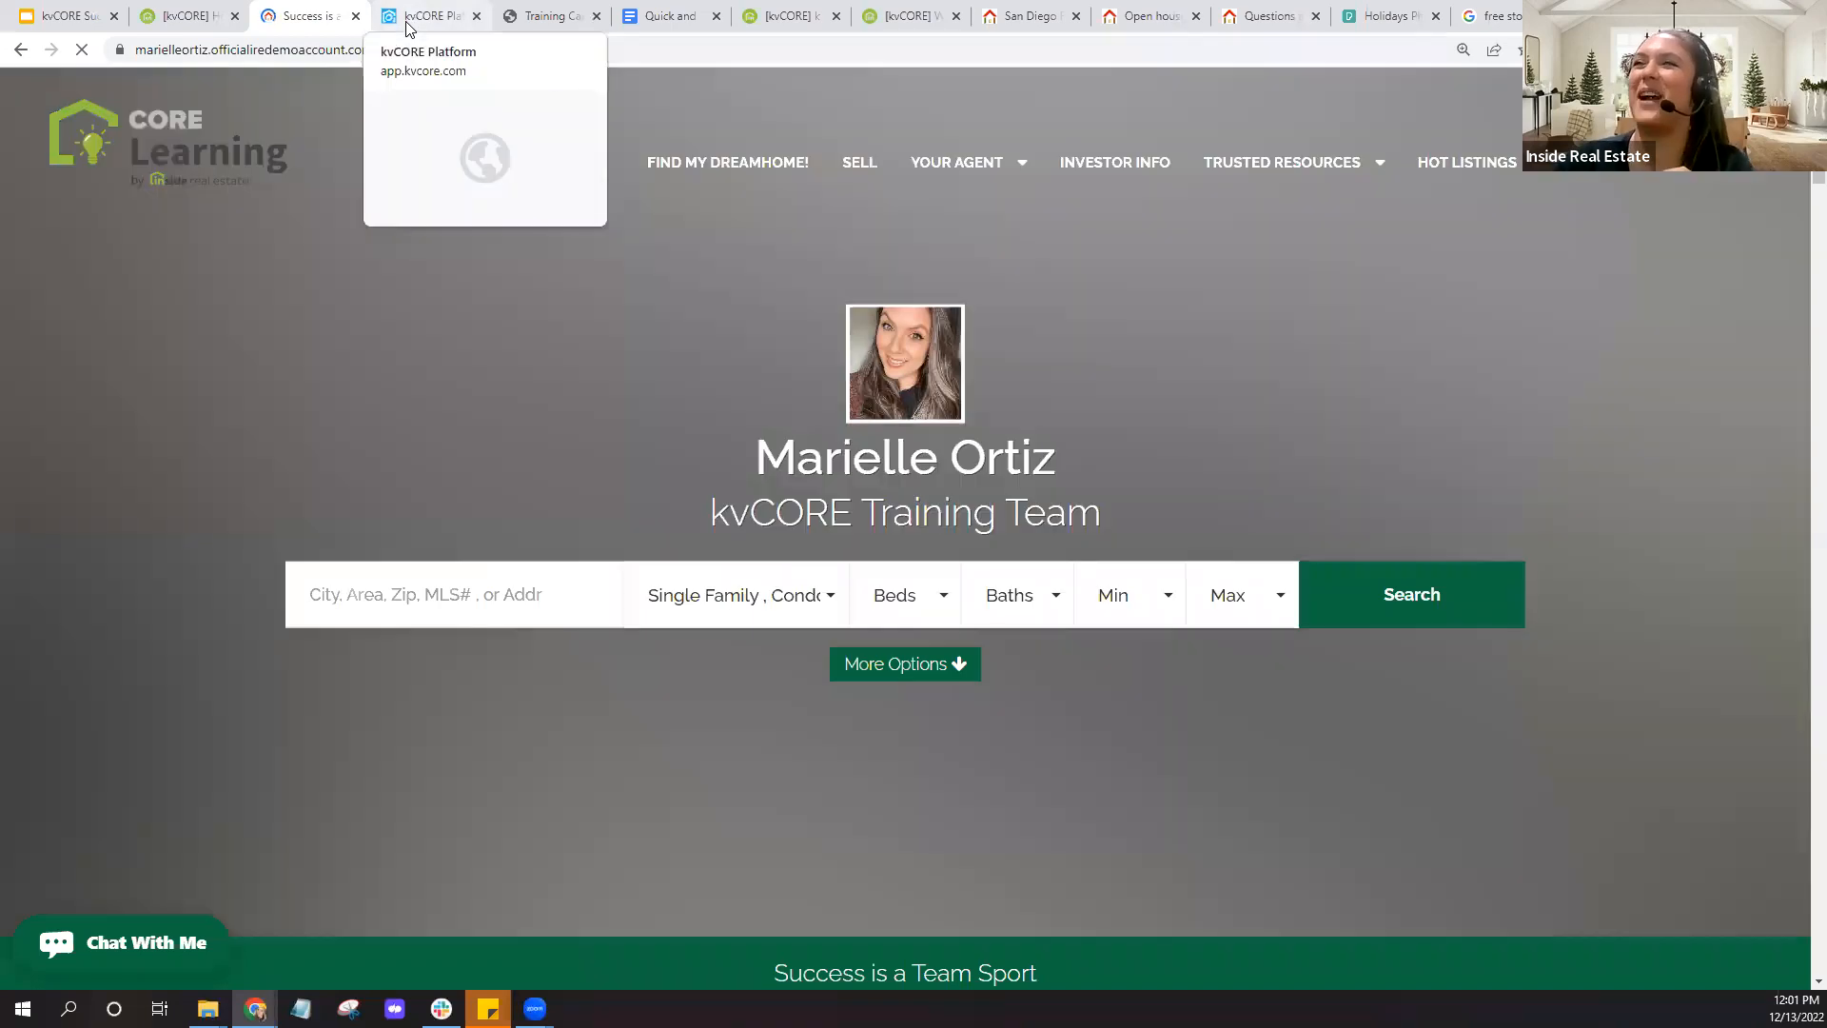
# Return to the website settings and search the page for "youtube" to locate the Background Video YouTube ID field
pyautogui.click(407, 19)
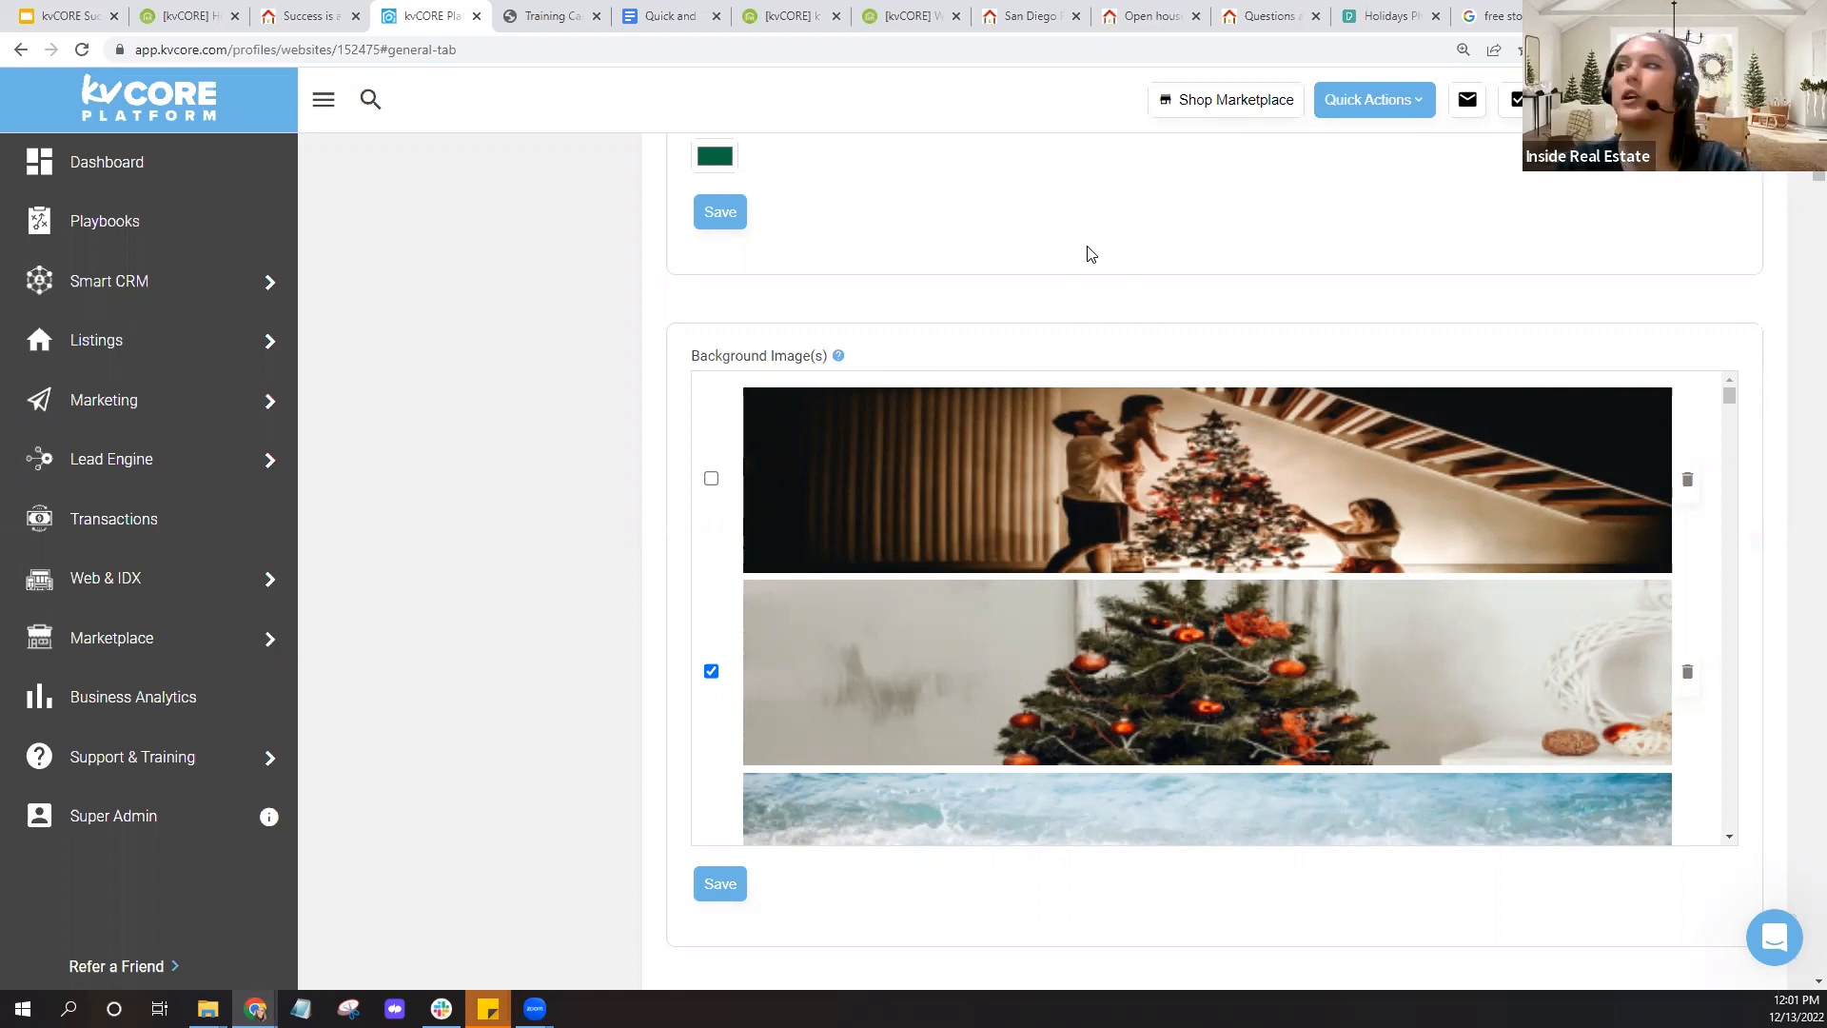
pyautogui.hotkey('ctrl', 'f')
pyautogui.moveTo(1314, 87); pyautogui.dragTo(1231, 87)
pyautogui.hotkey('ctrl', 'a')
pyautogui.press('BackSpace')
pyautogui.write('youtb')
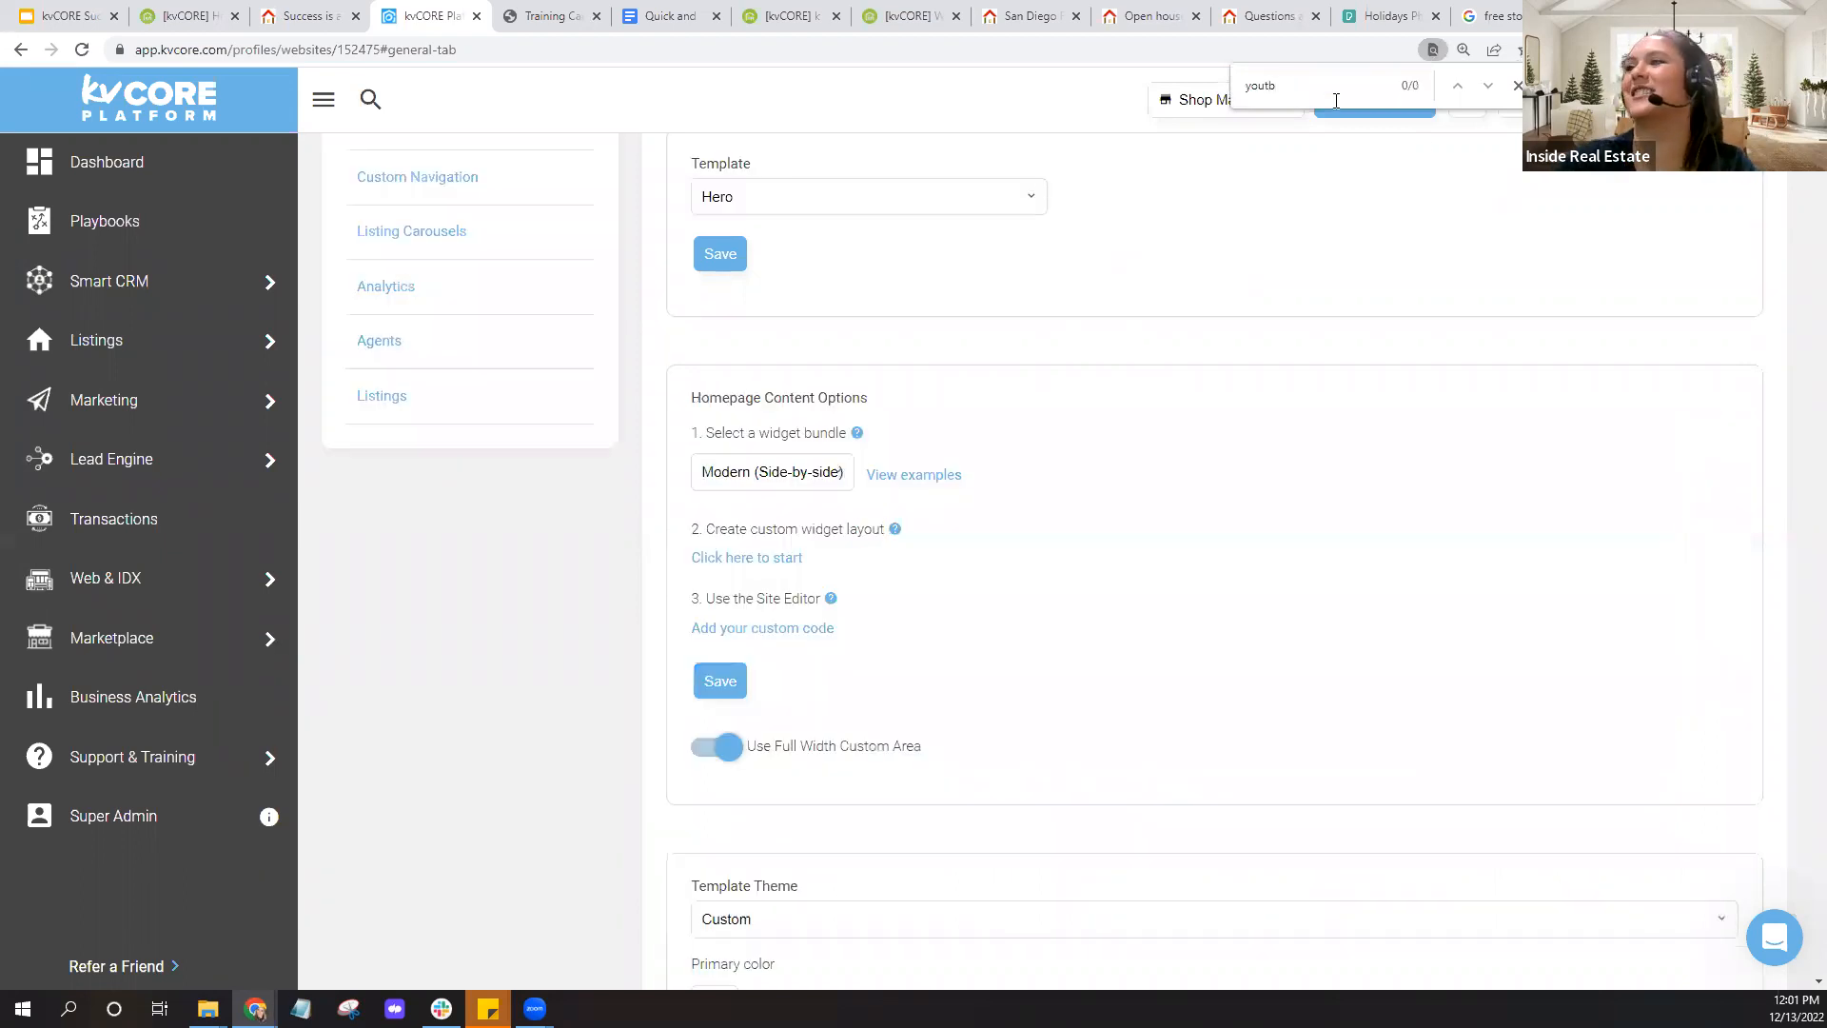
pyautogui.press('BackSpace')
pyautogui.write('ub')
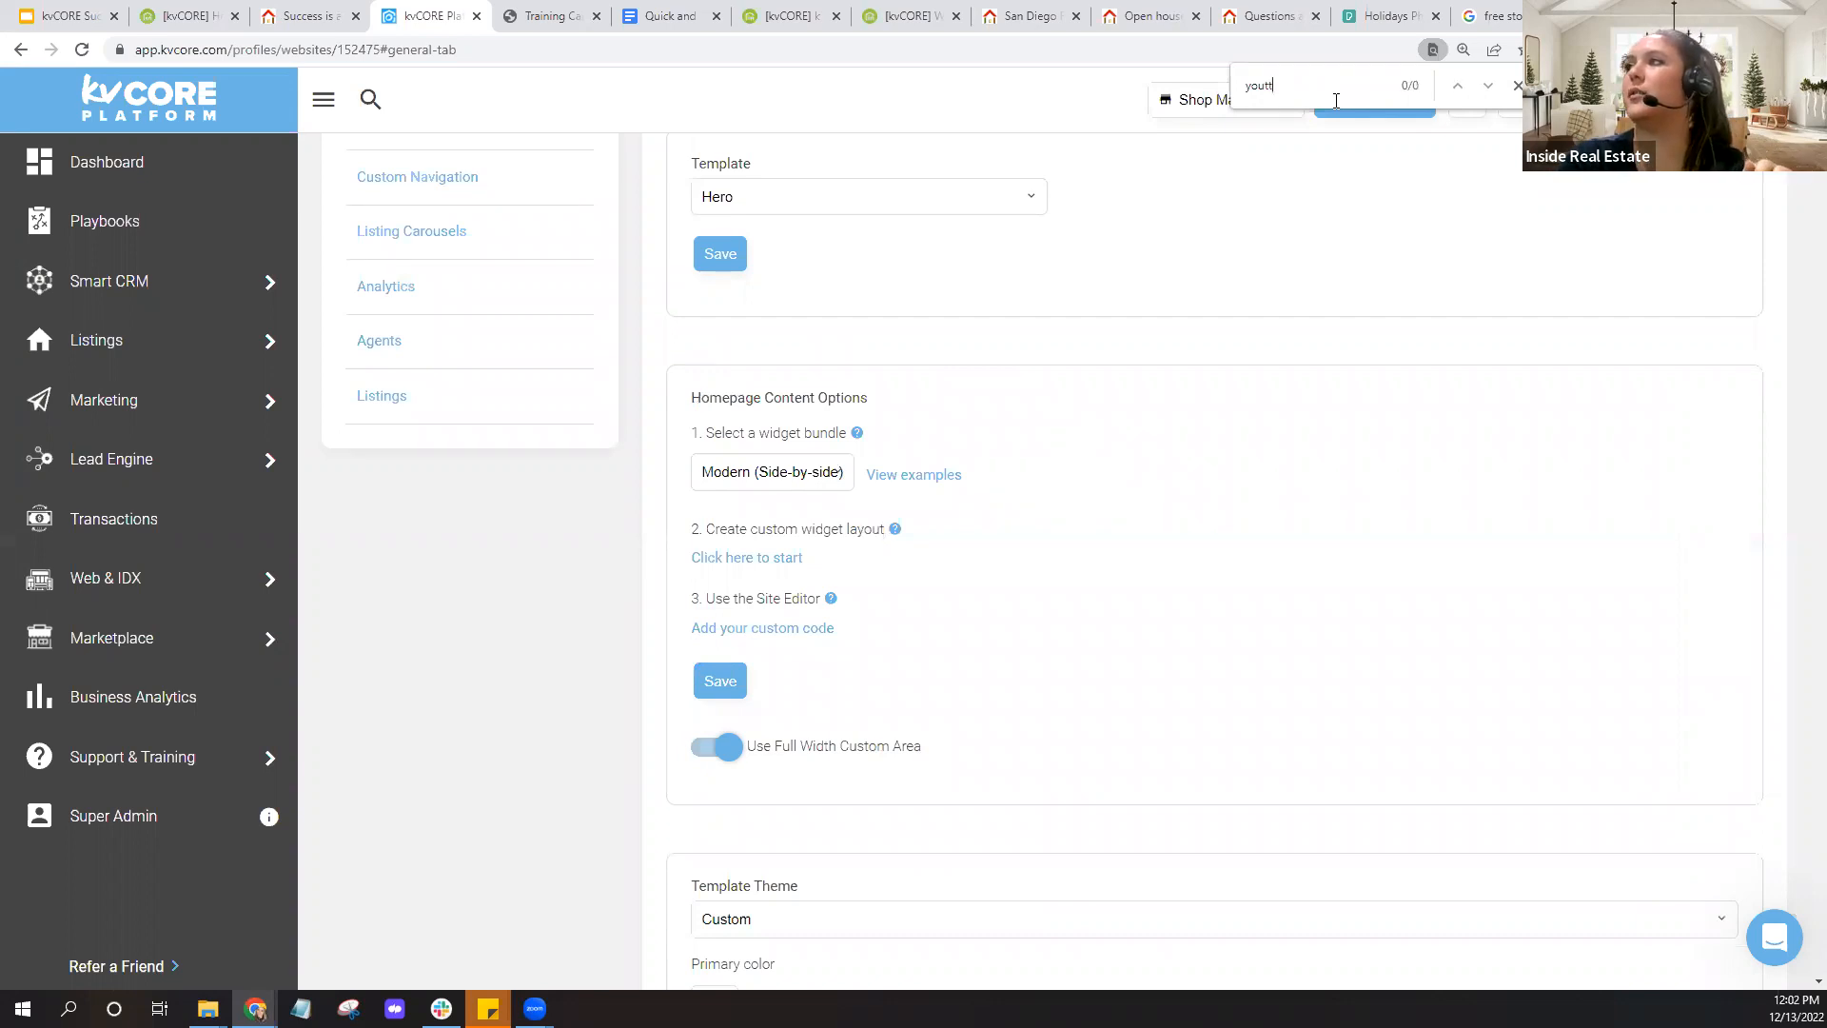
pyautogui.press('BackSpace')
pyautogui.write('ube')
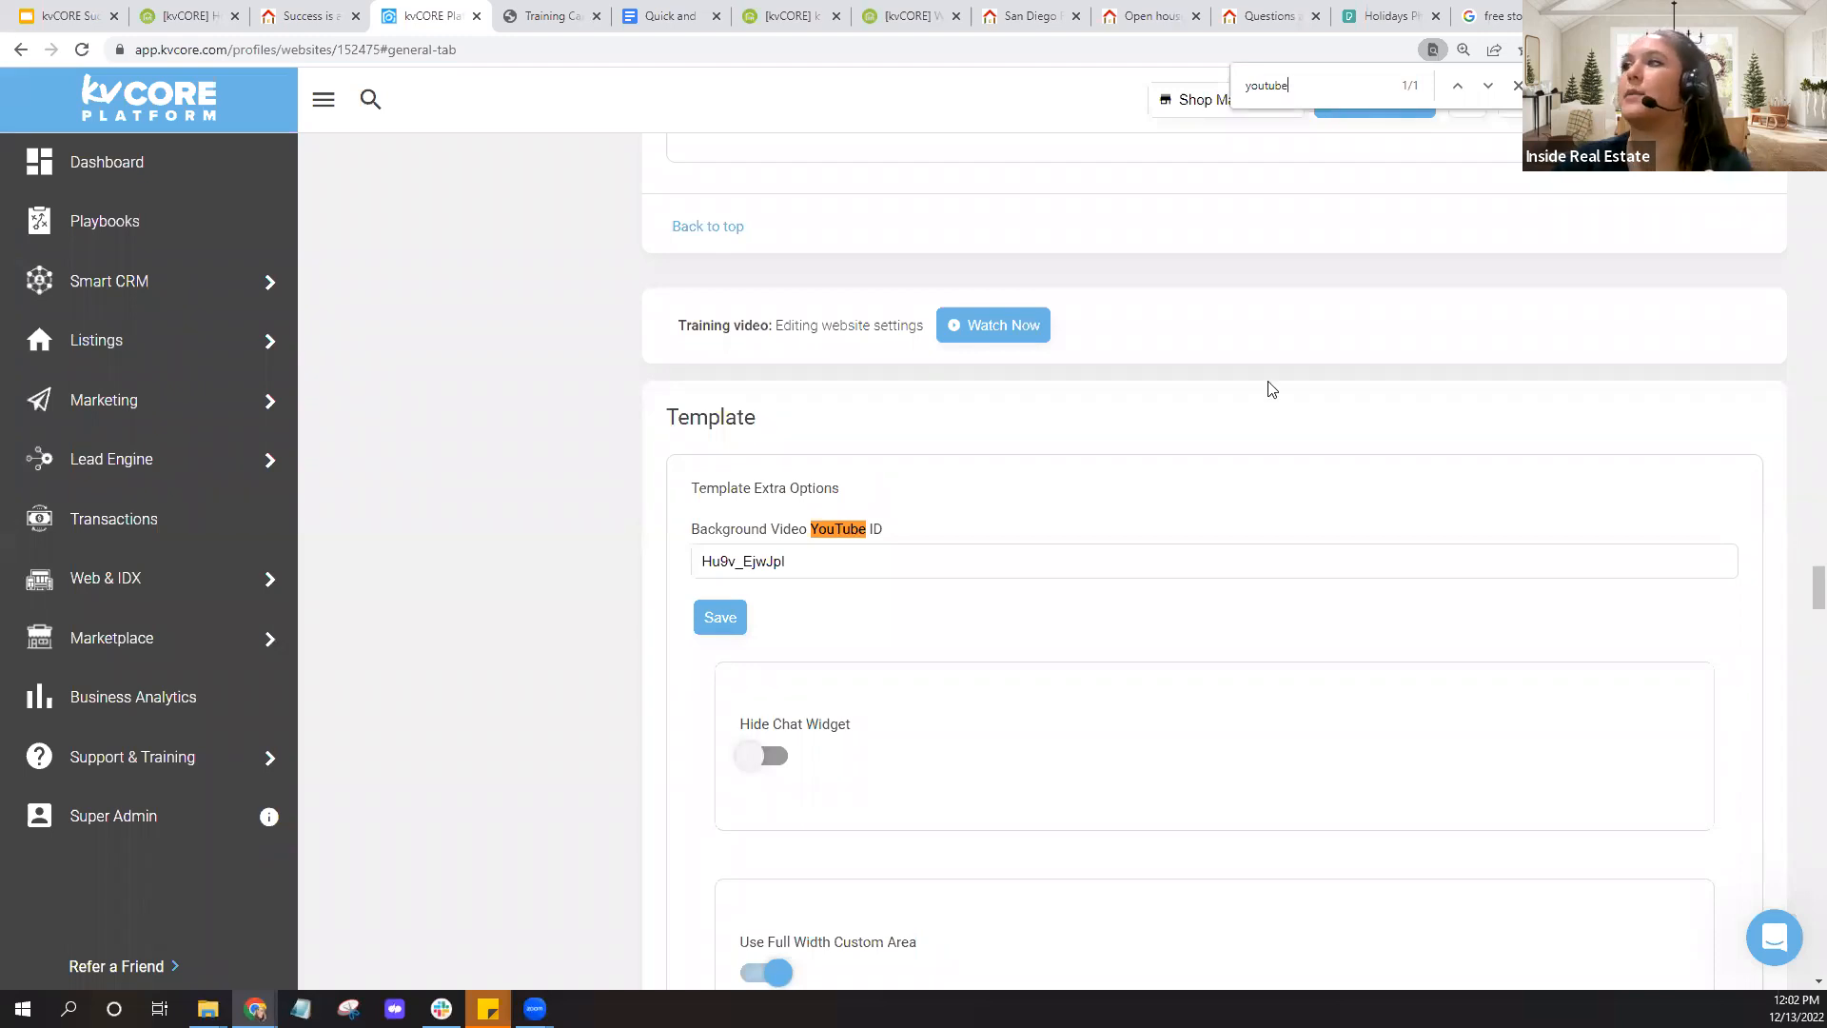
# Clear the Background Video YouTube ID, save the setting and reload the live homepage
pyautogui.moveTo(796, 567); pyautogui.dragTo(659, 571)
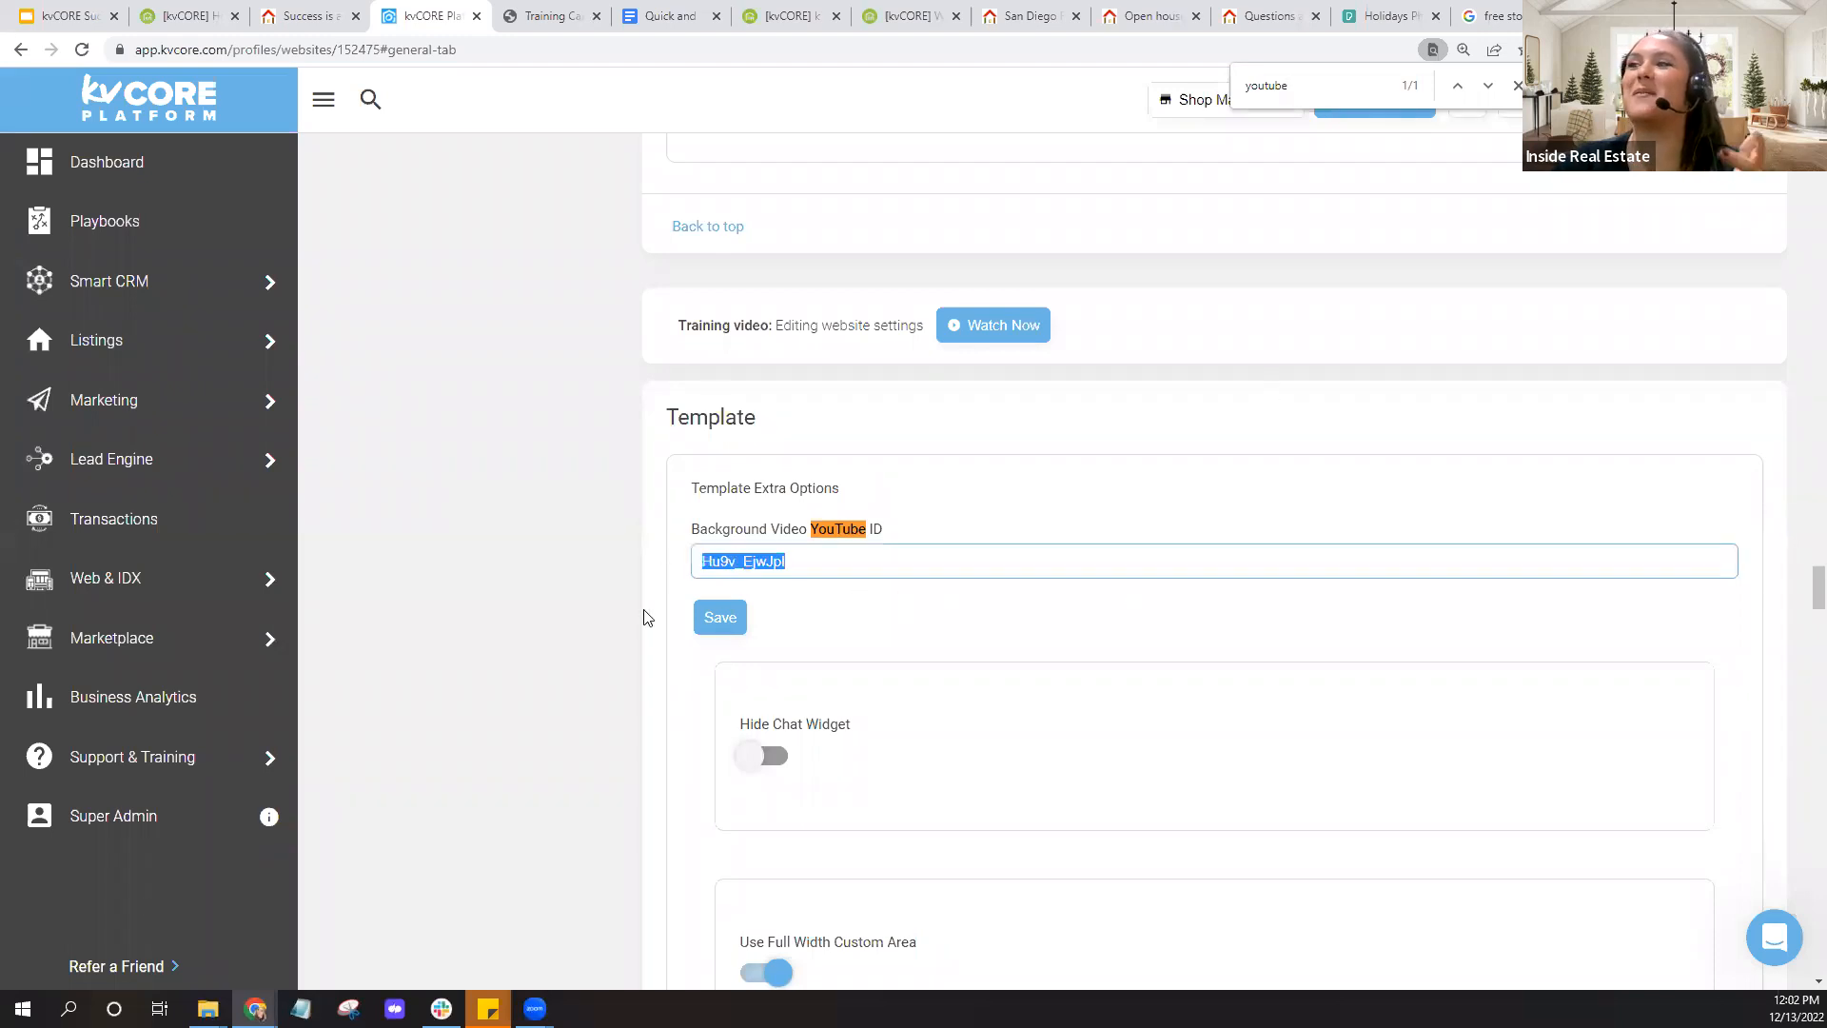
pyautogui.press('BackSpace')
pyautogui.click(726, 619)
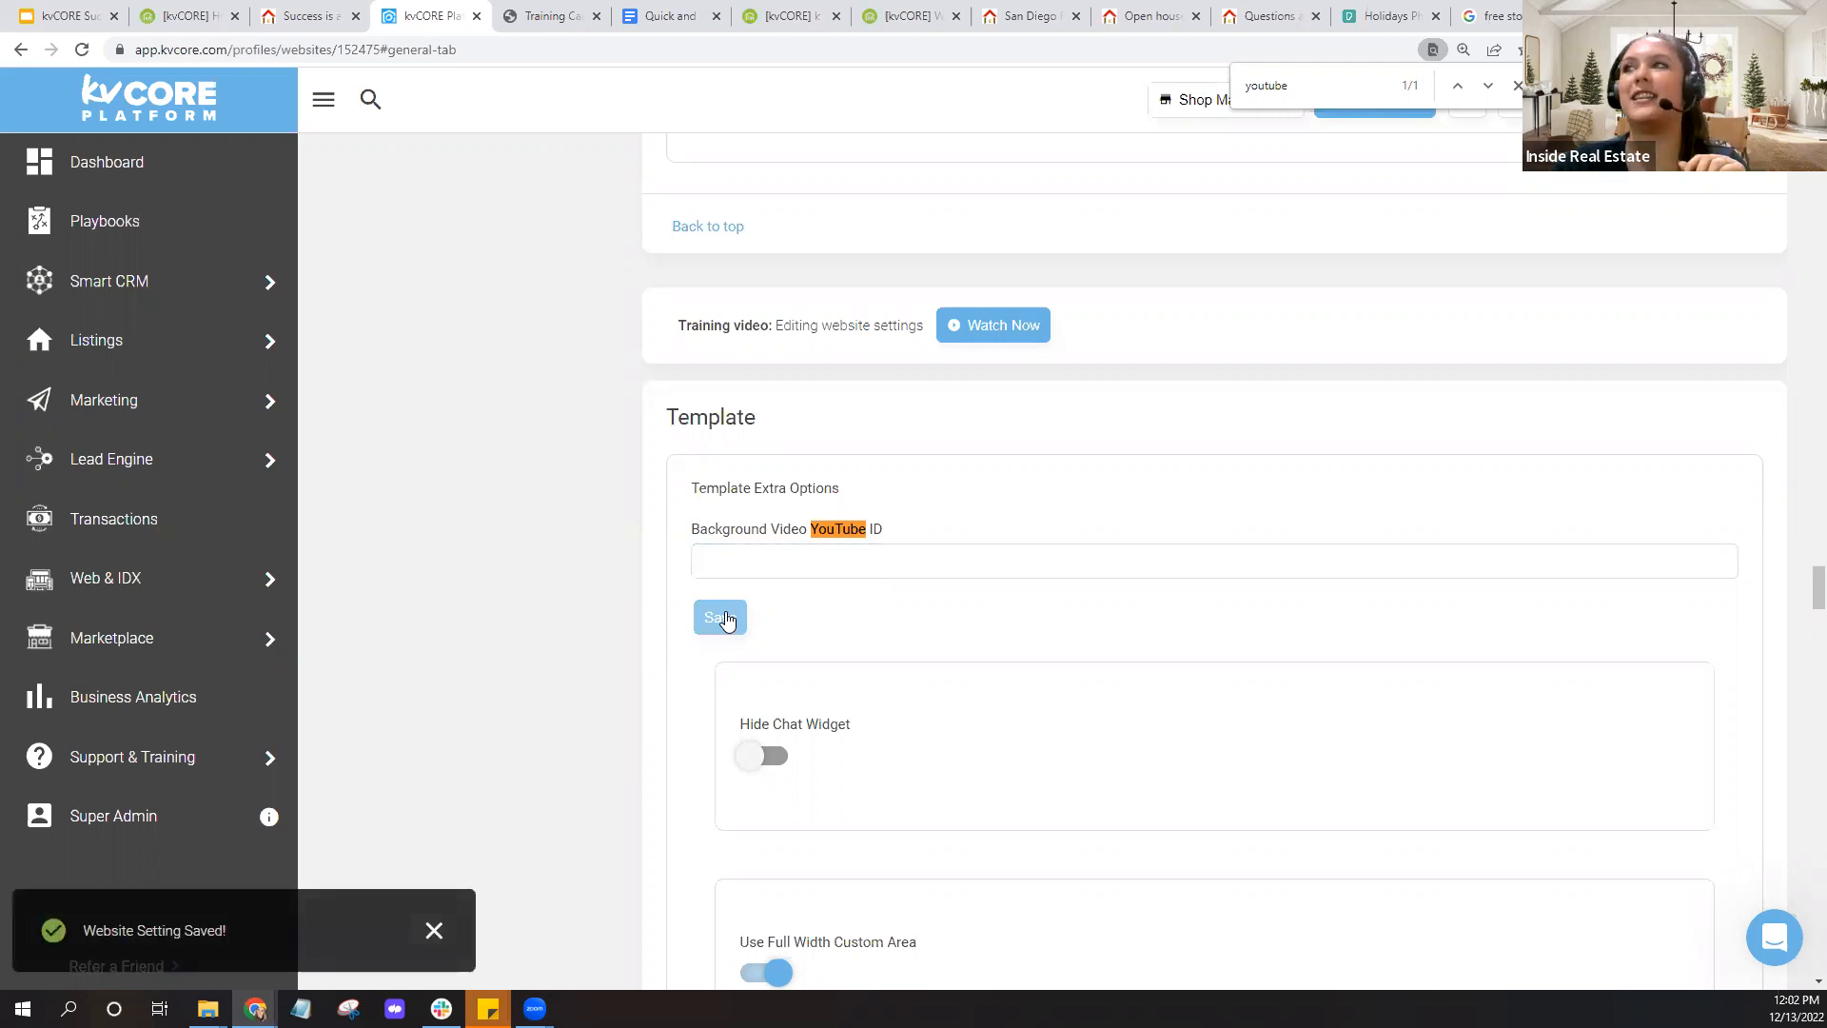
pyautogui.click(283, 17)
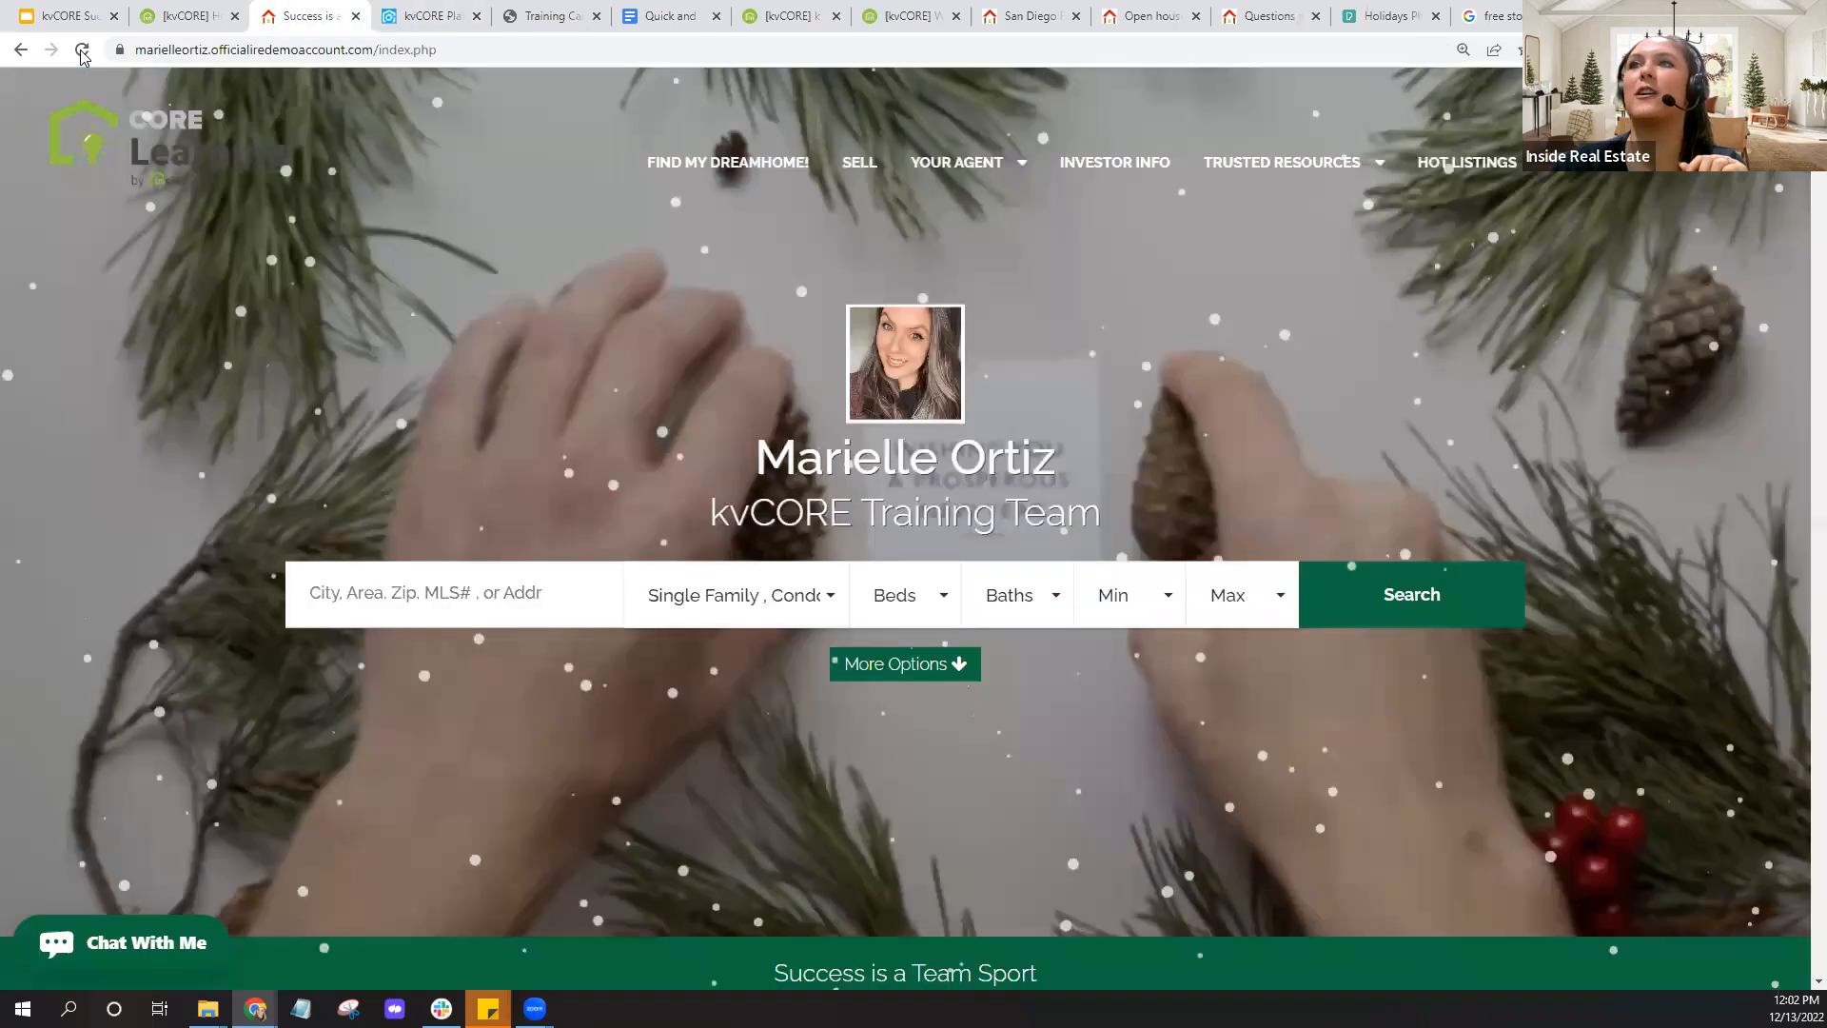
pyautogui.click(81, 51)
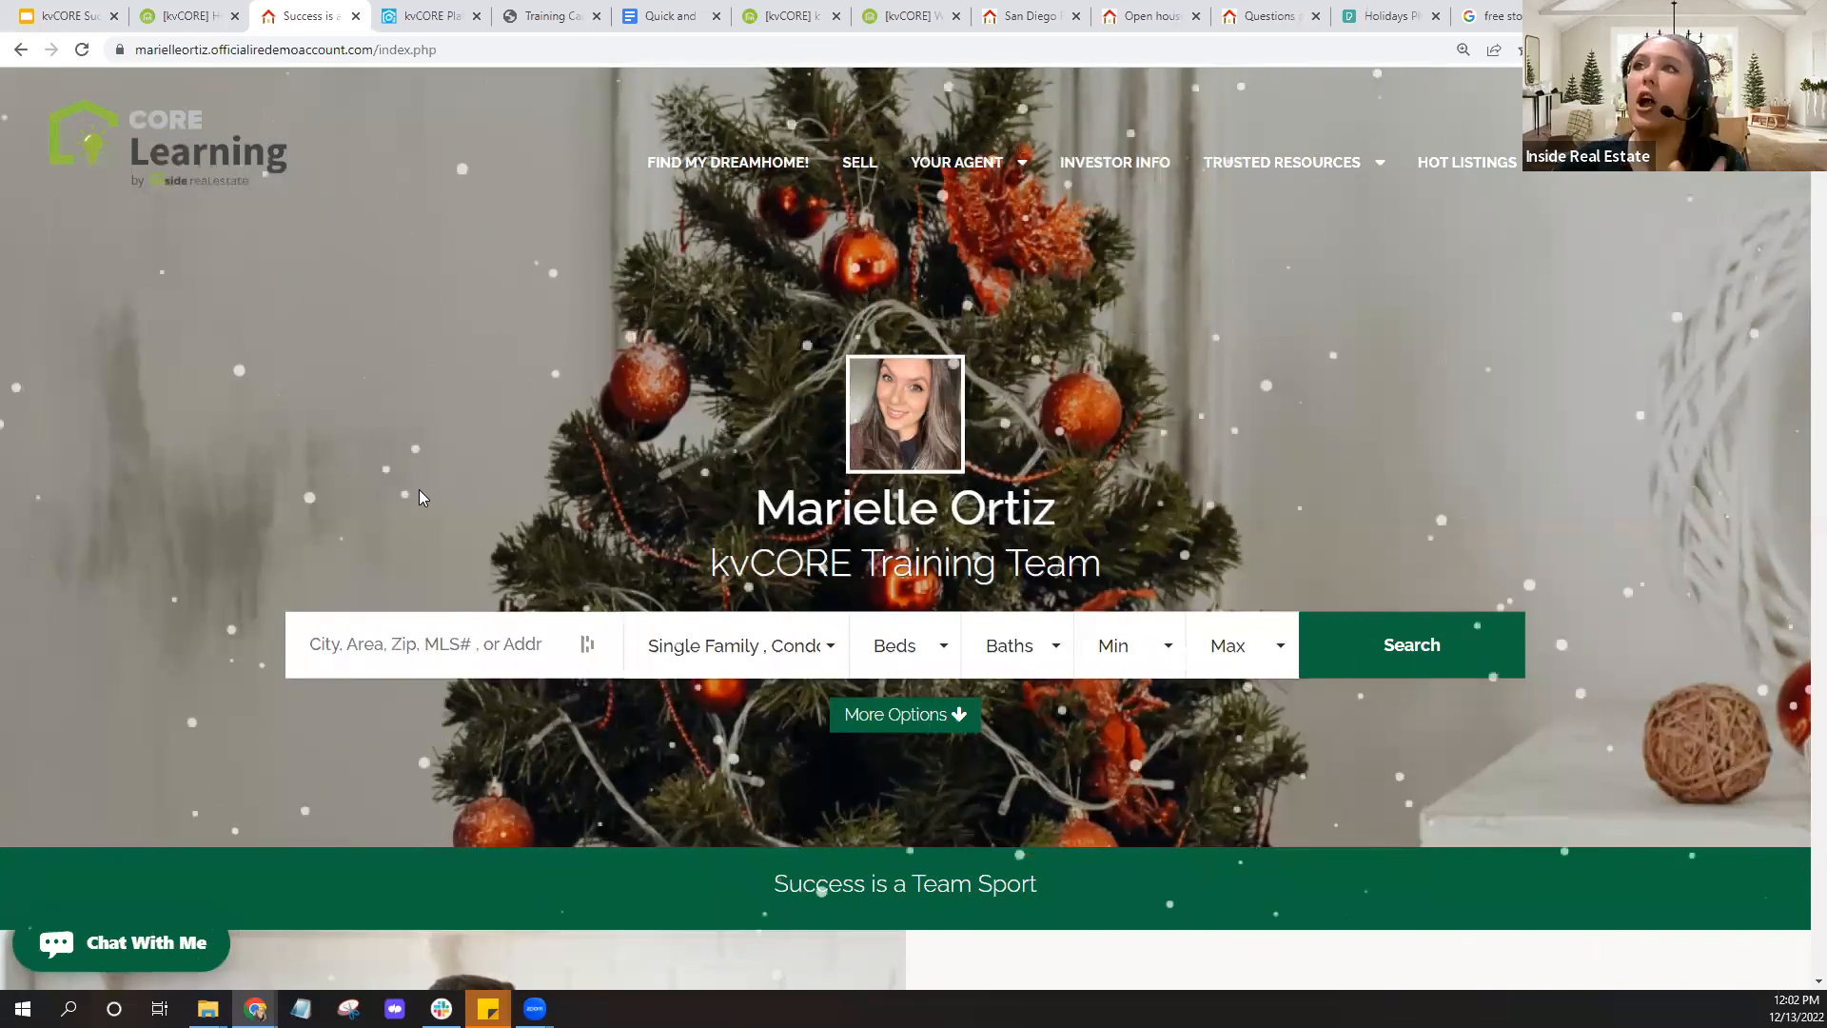
# Review the holiday video ID table and the background video instructions in the falling snow help article
pyautogui.click(186, 15)
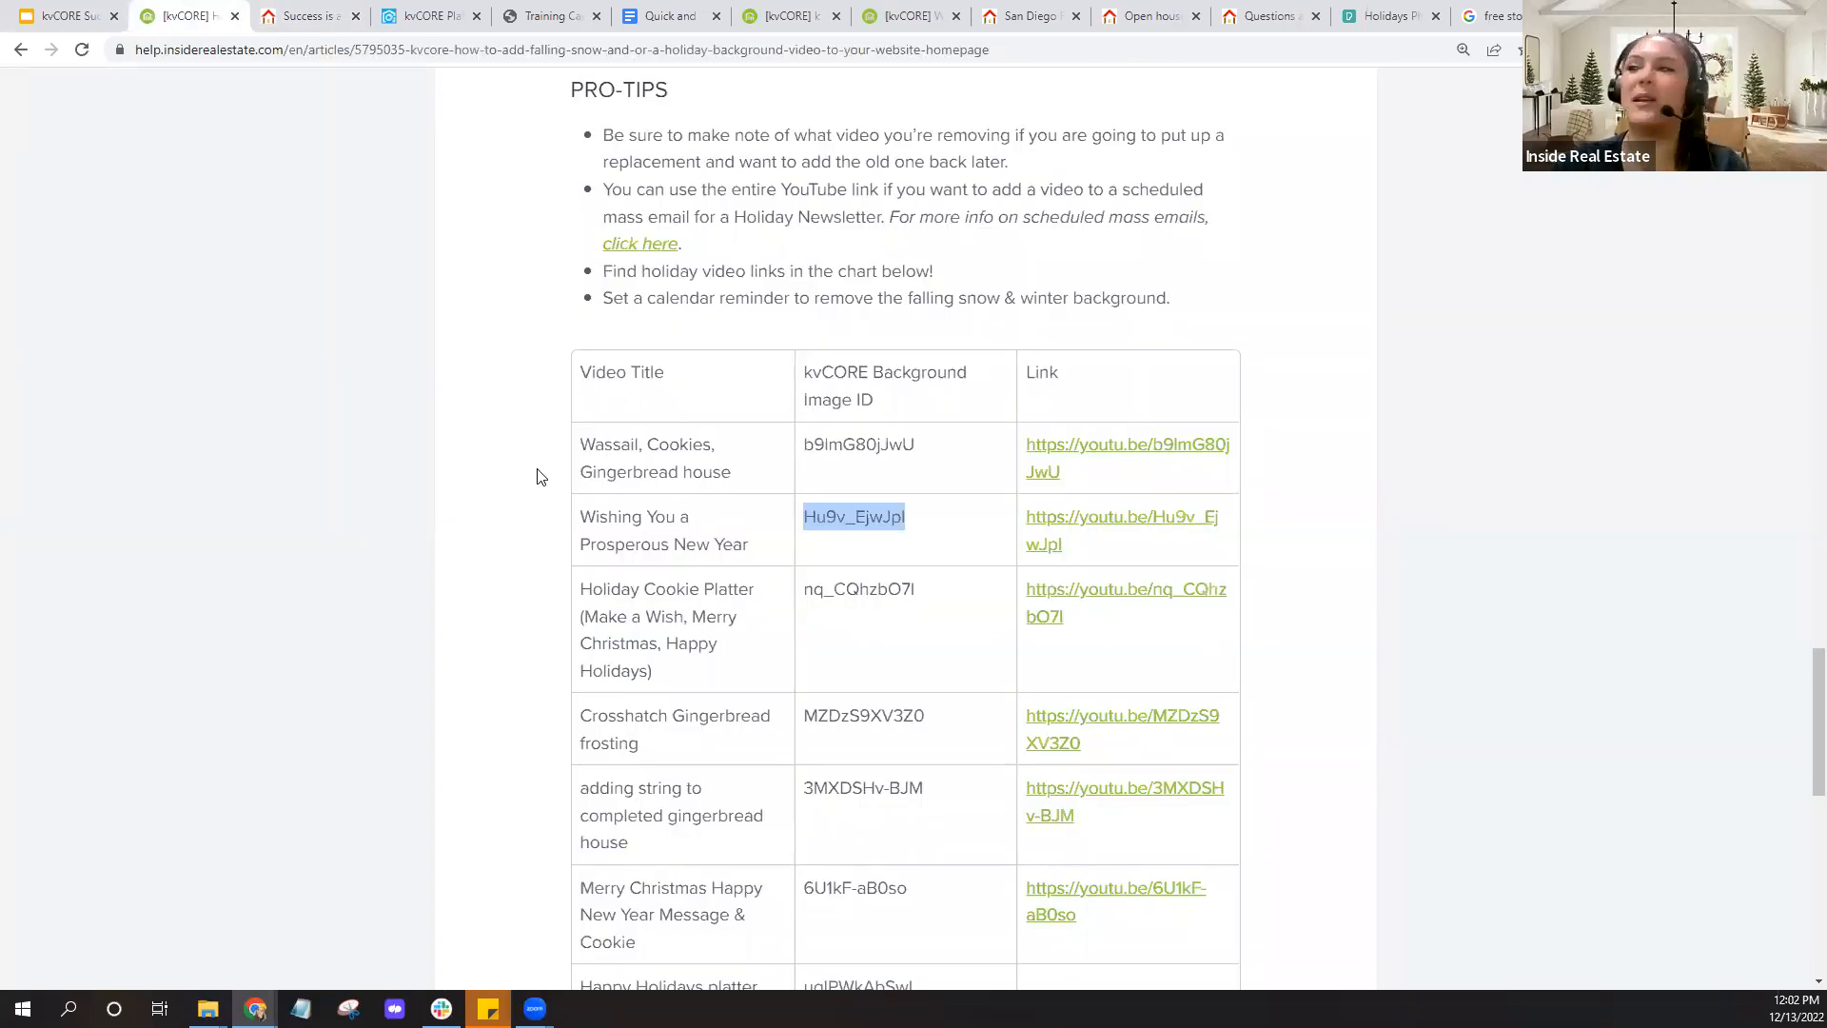
pyautogui.scroll(-2, 538, 476)
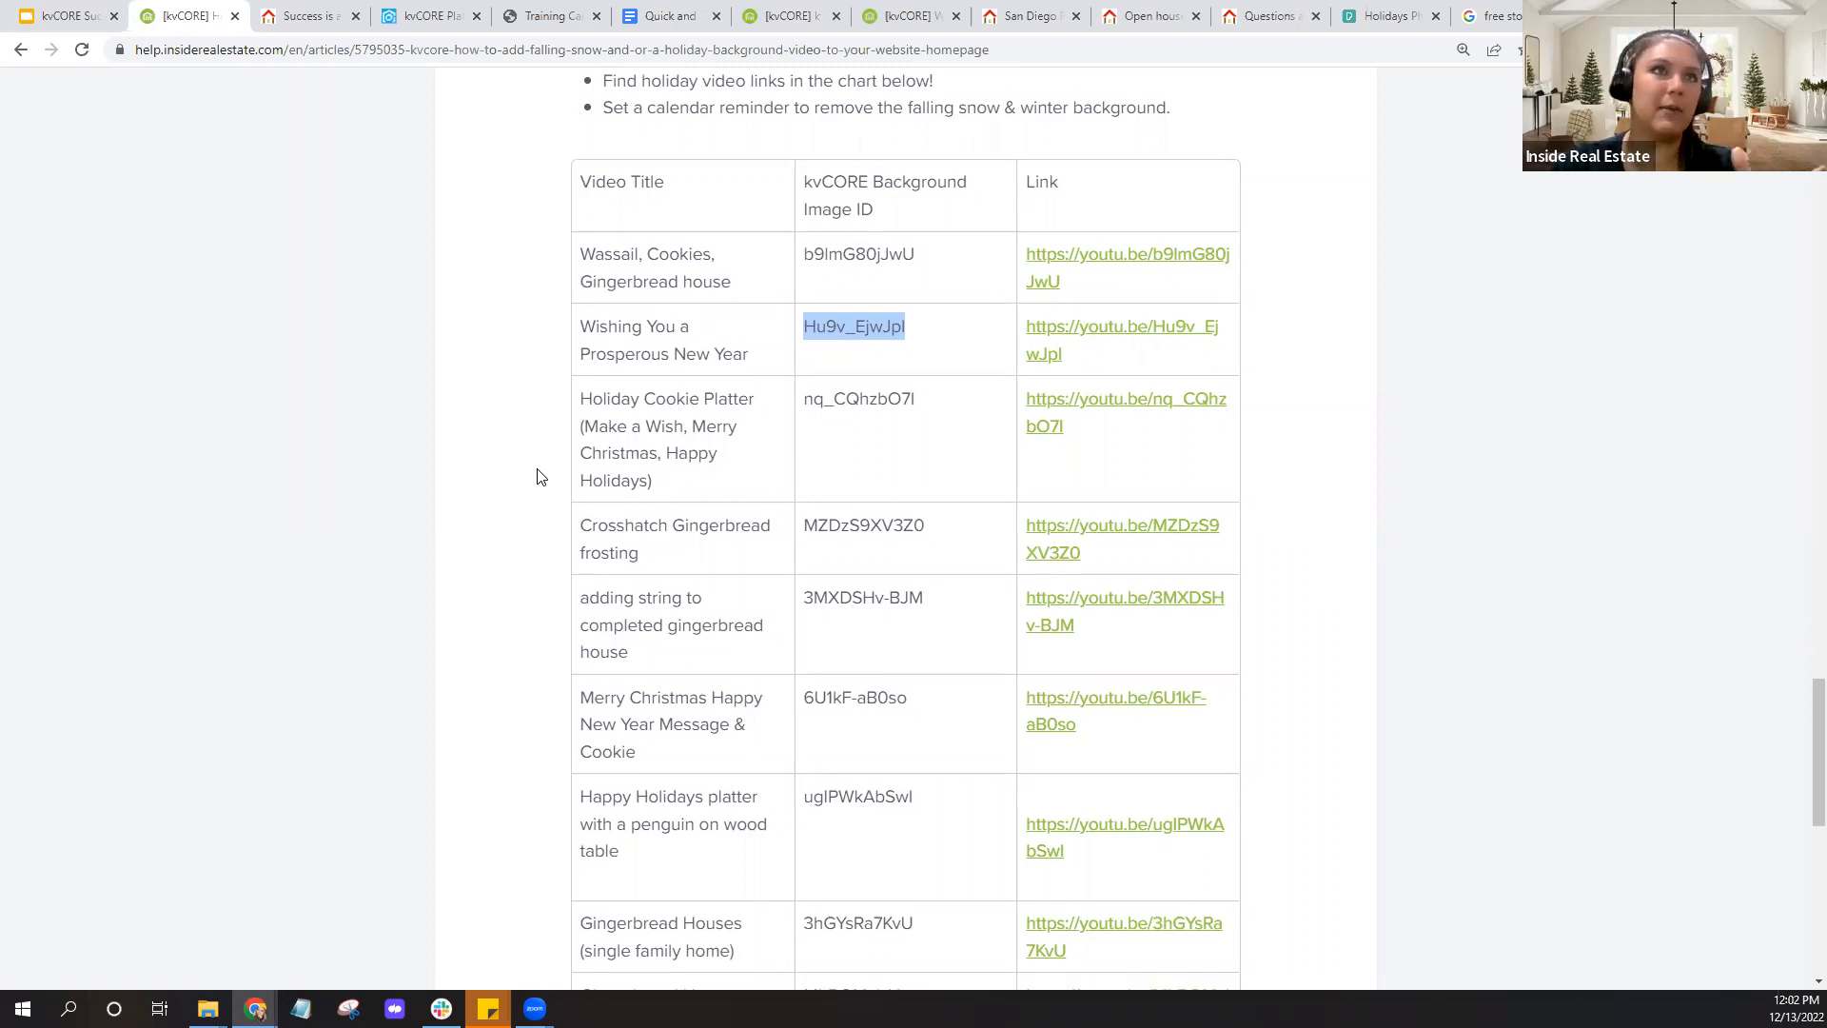
pyautogui.click(538, 476)
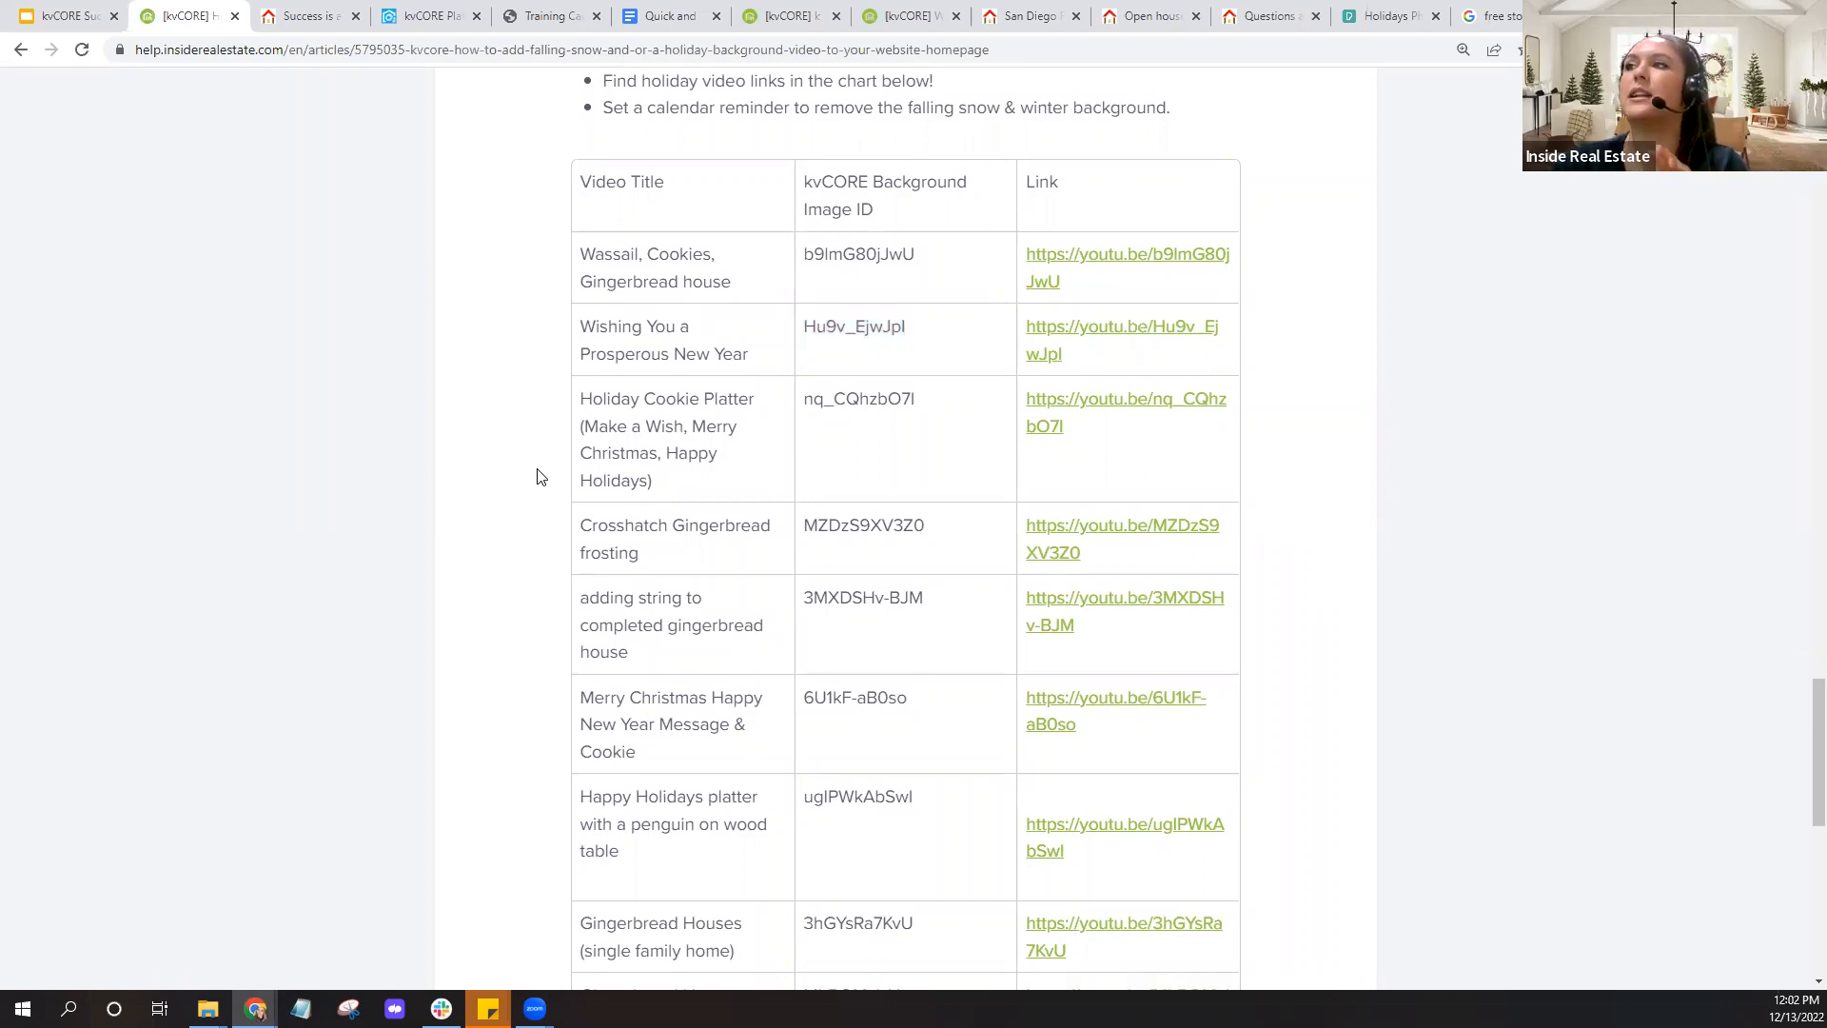
pyautogui.scroll(-2, 902, 587)
pyautogui.scroll(-2, 902, 587)
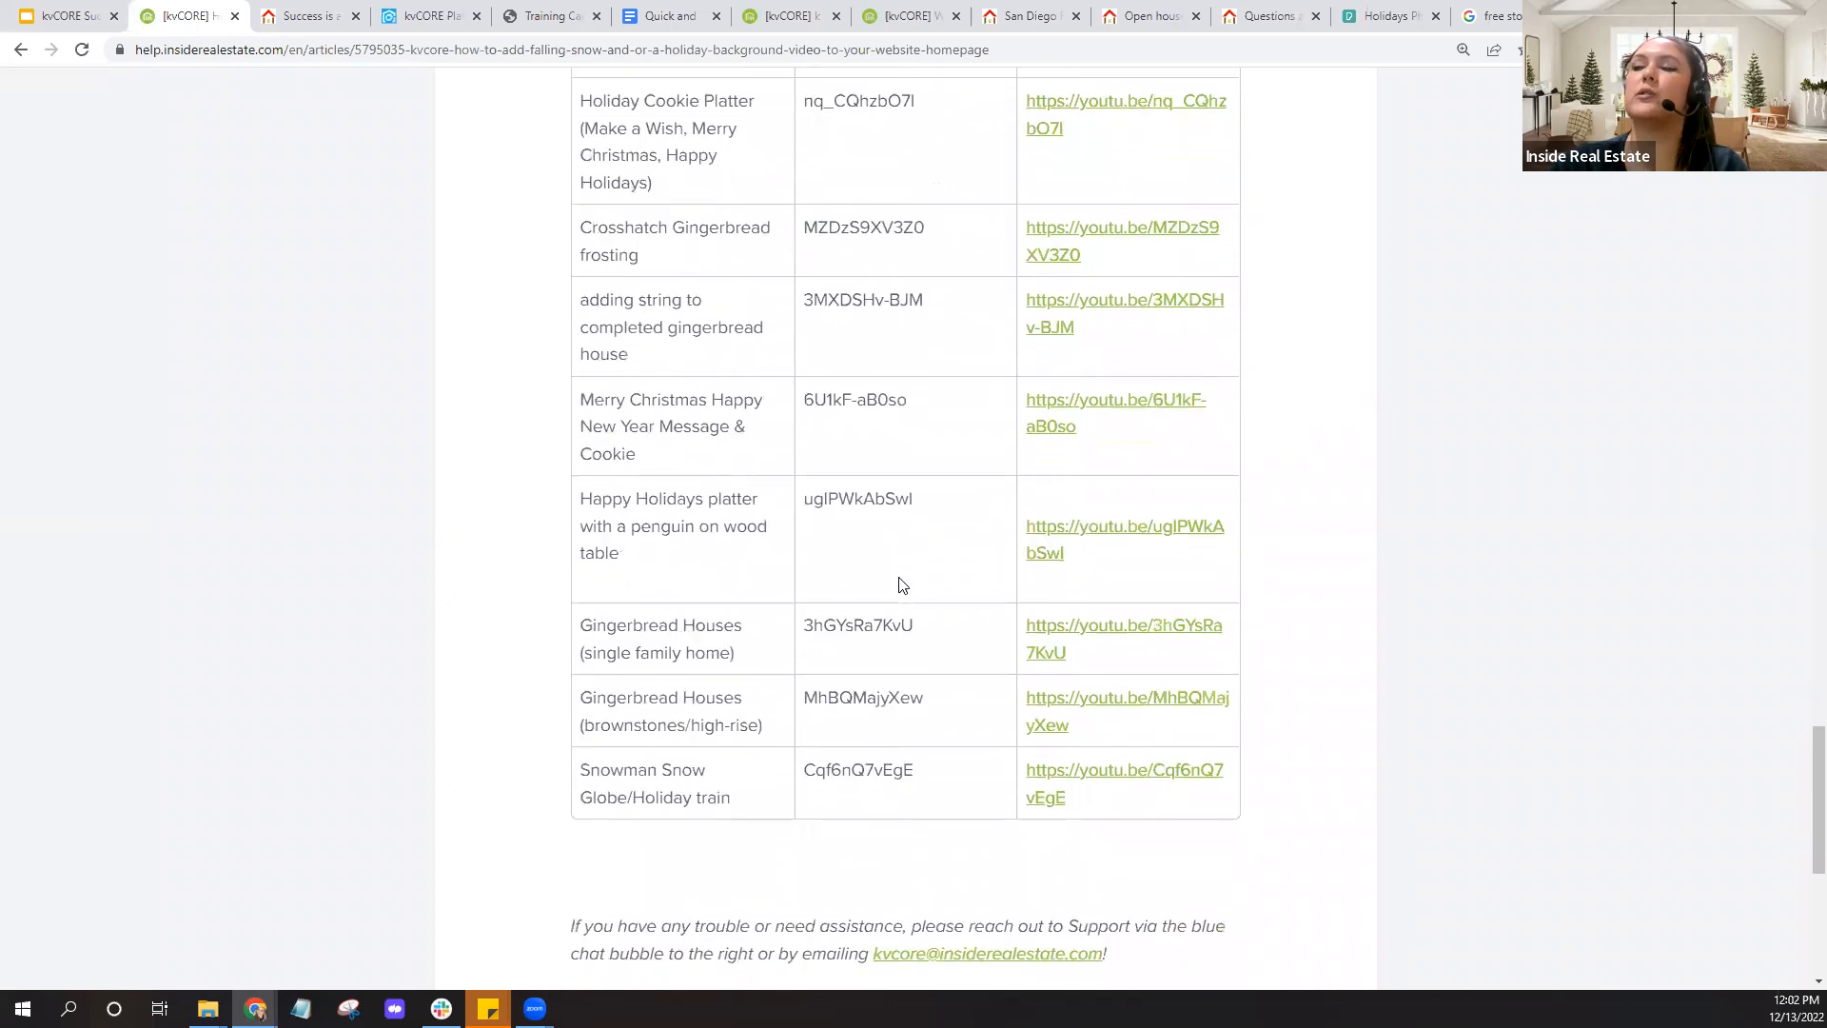
pyautogui.scroll(-3, 799, 726)
pyautogui.scroll(12, 800, 726)
pyautogui.scroll(6, 800, 726)
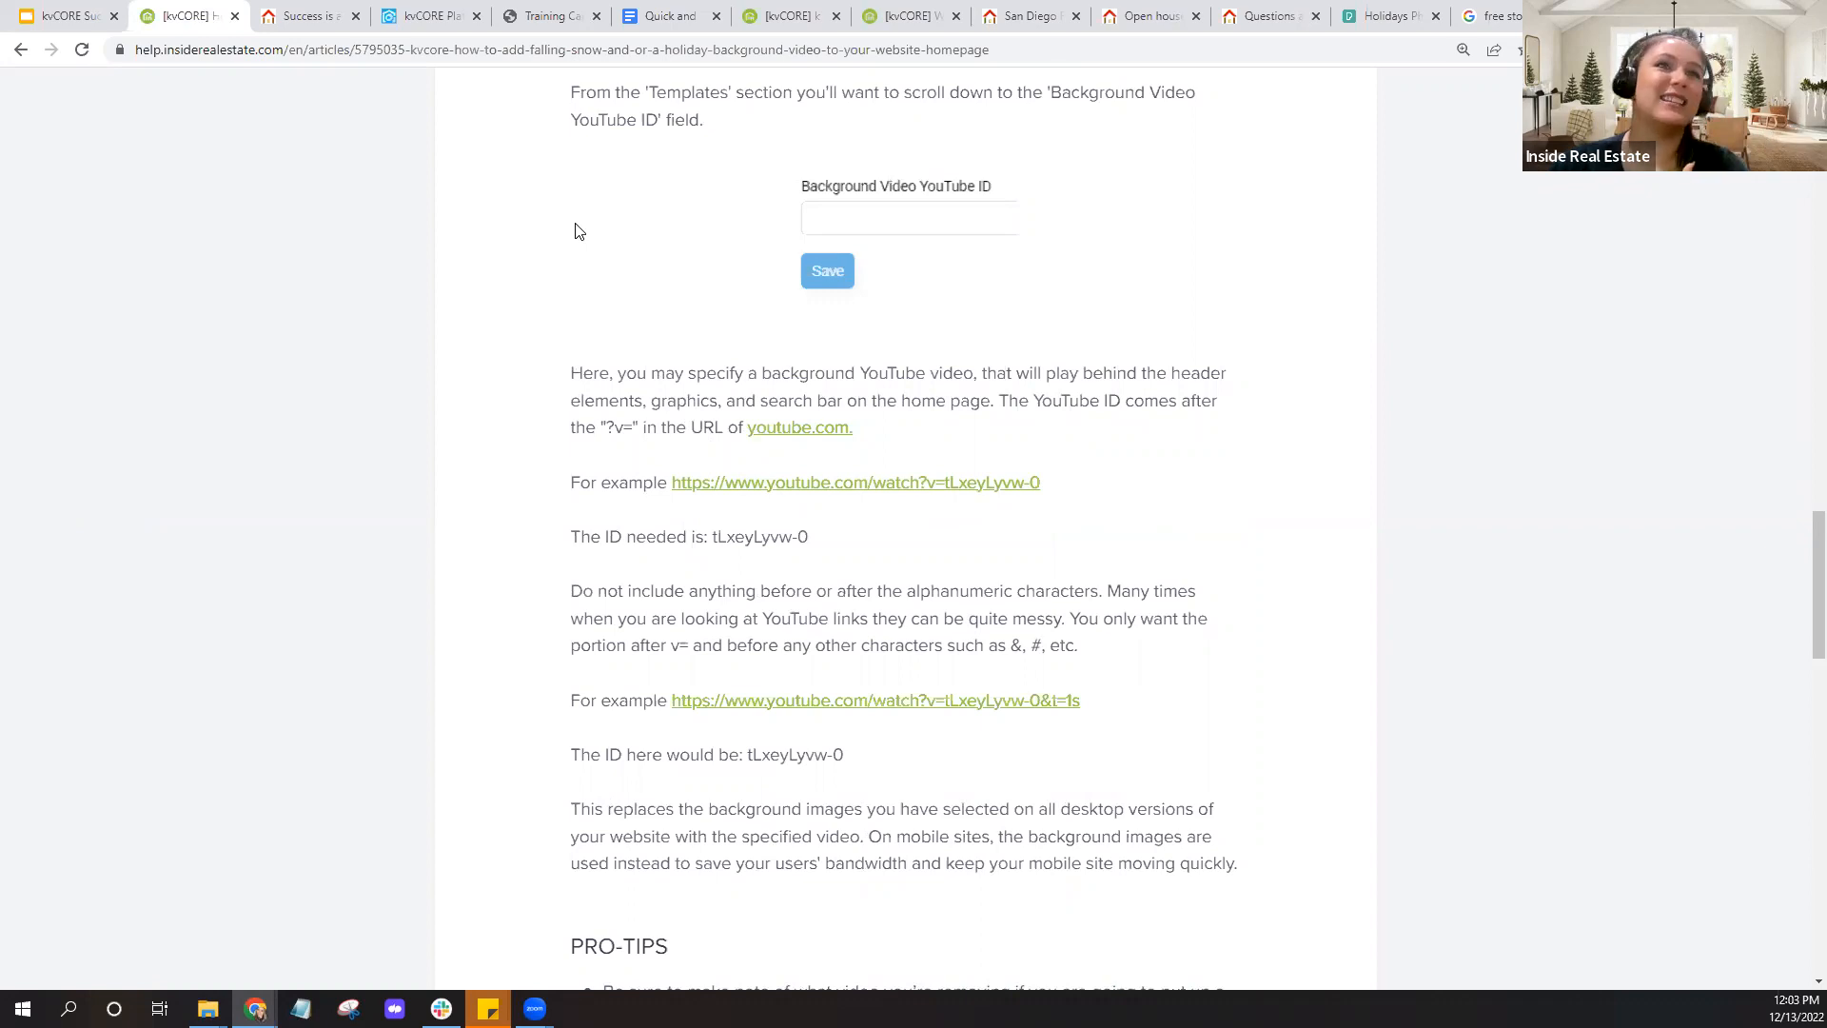
# Examine the snow script under Custom Header in the website settings and its effect on the live homepage
pyautogui.click(412, 21)
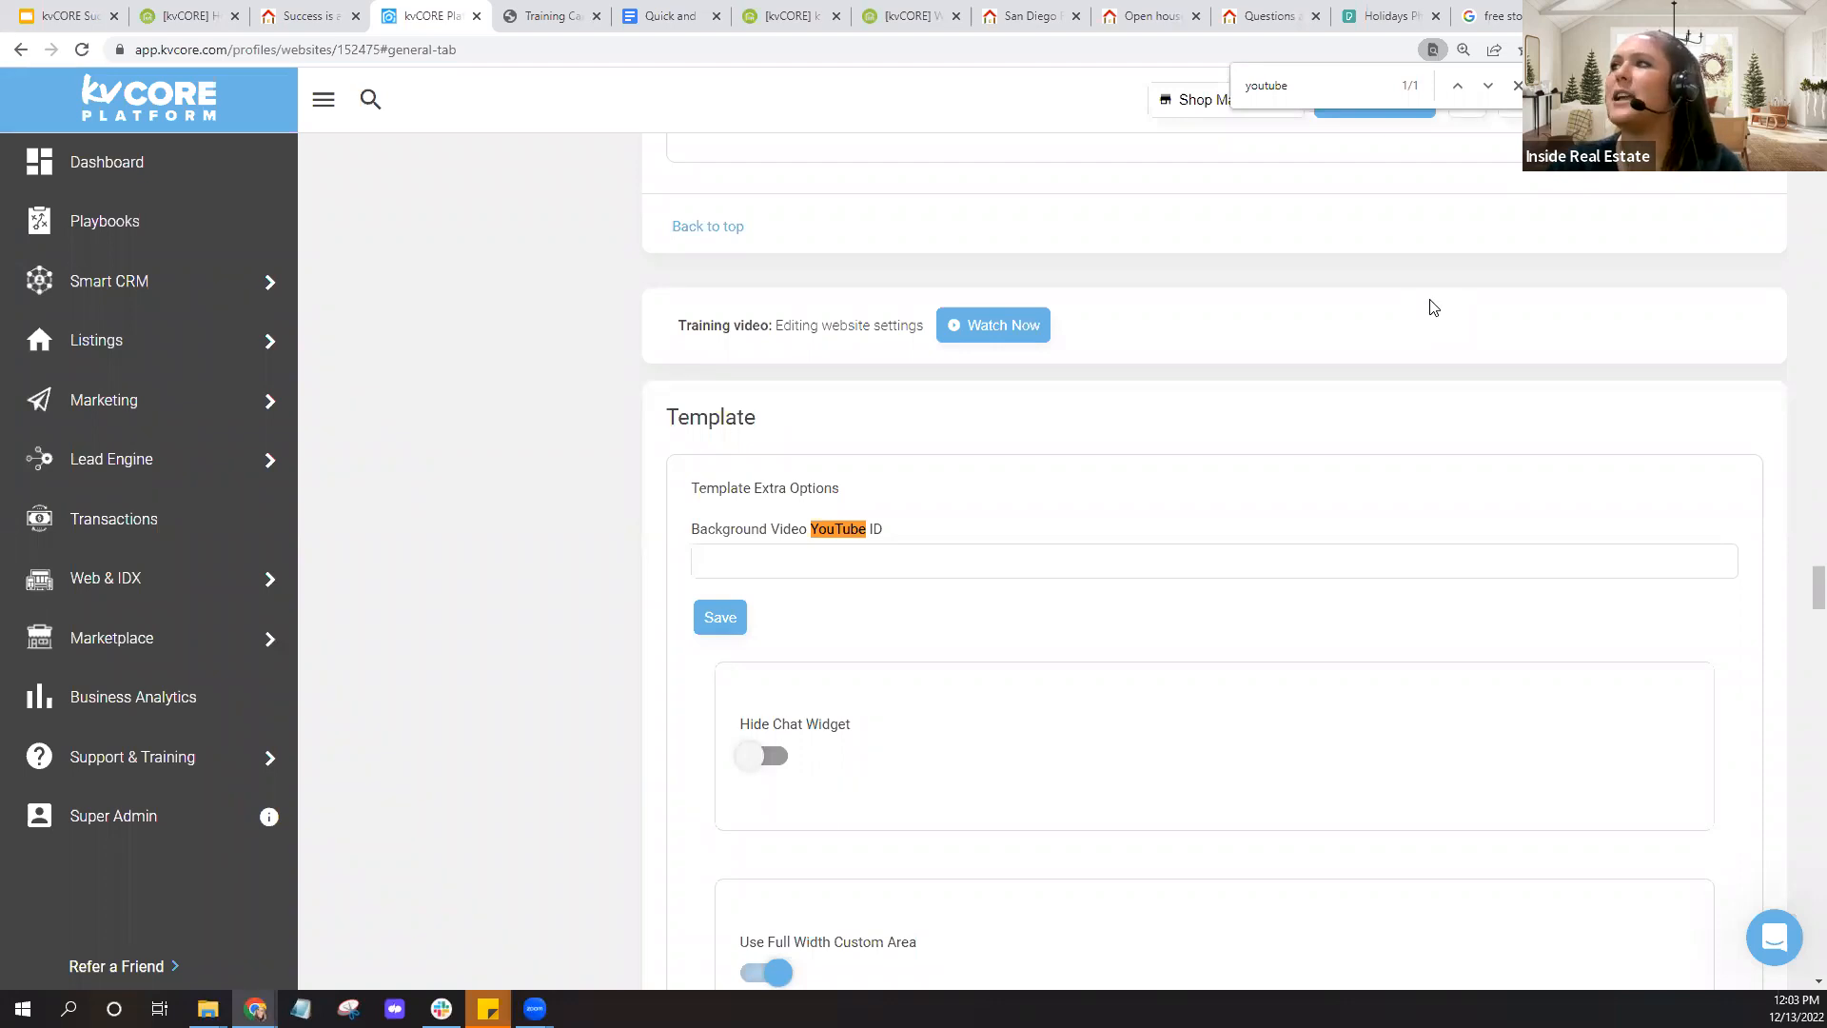
pyautogui.scroll(10, 1433, 306)
pyautogui.scroll(10, 1432, 299)
pyautogui.scroll(10, 1432, 299)
pyautogui.scroll(5, 1432, 299)
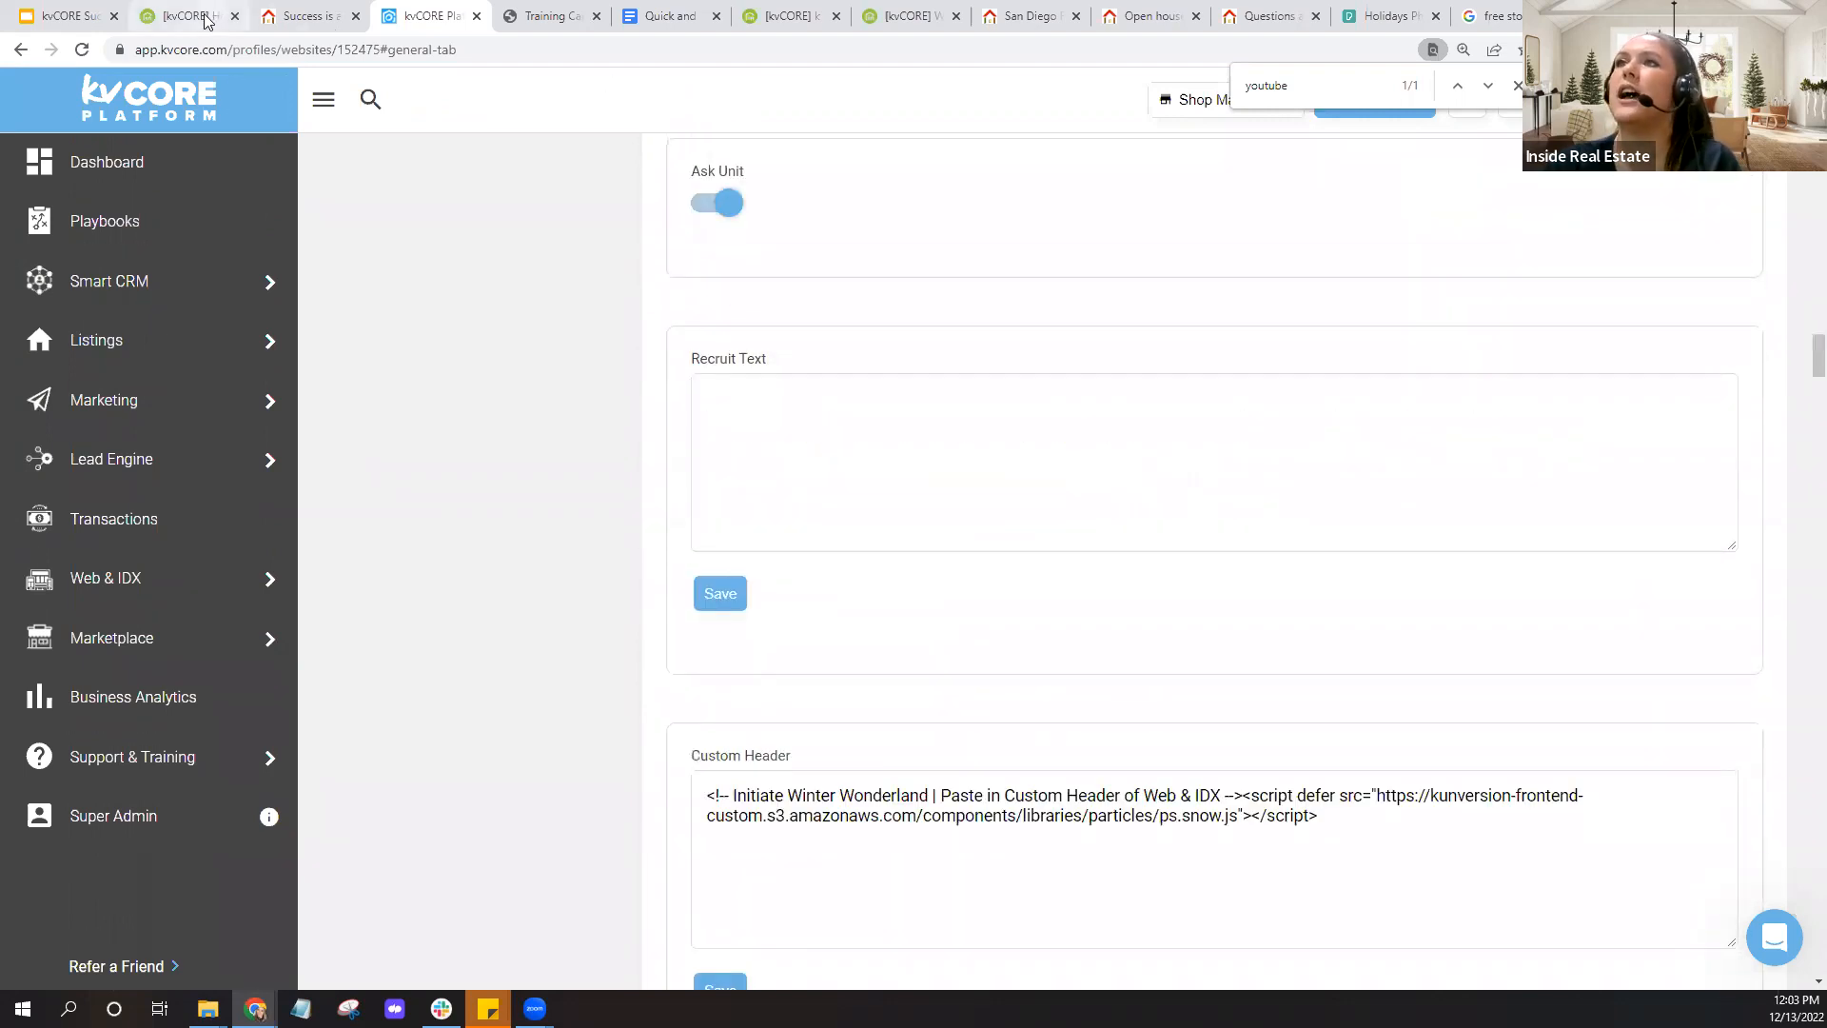
pyautogui.click(205, 17)
pyautogui.click(300, 17)
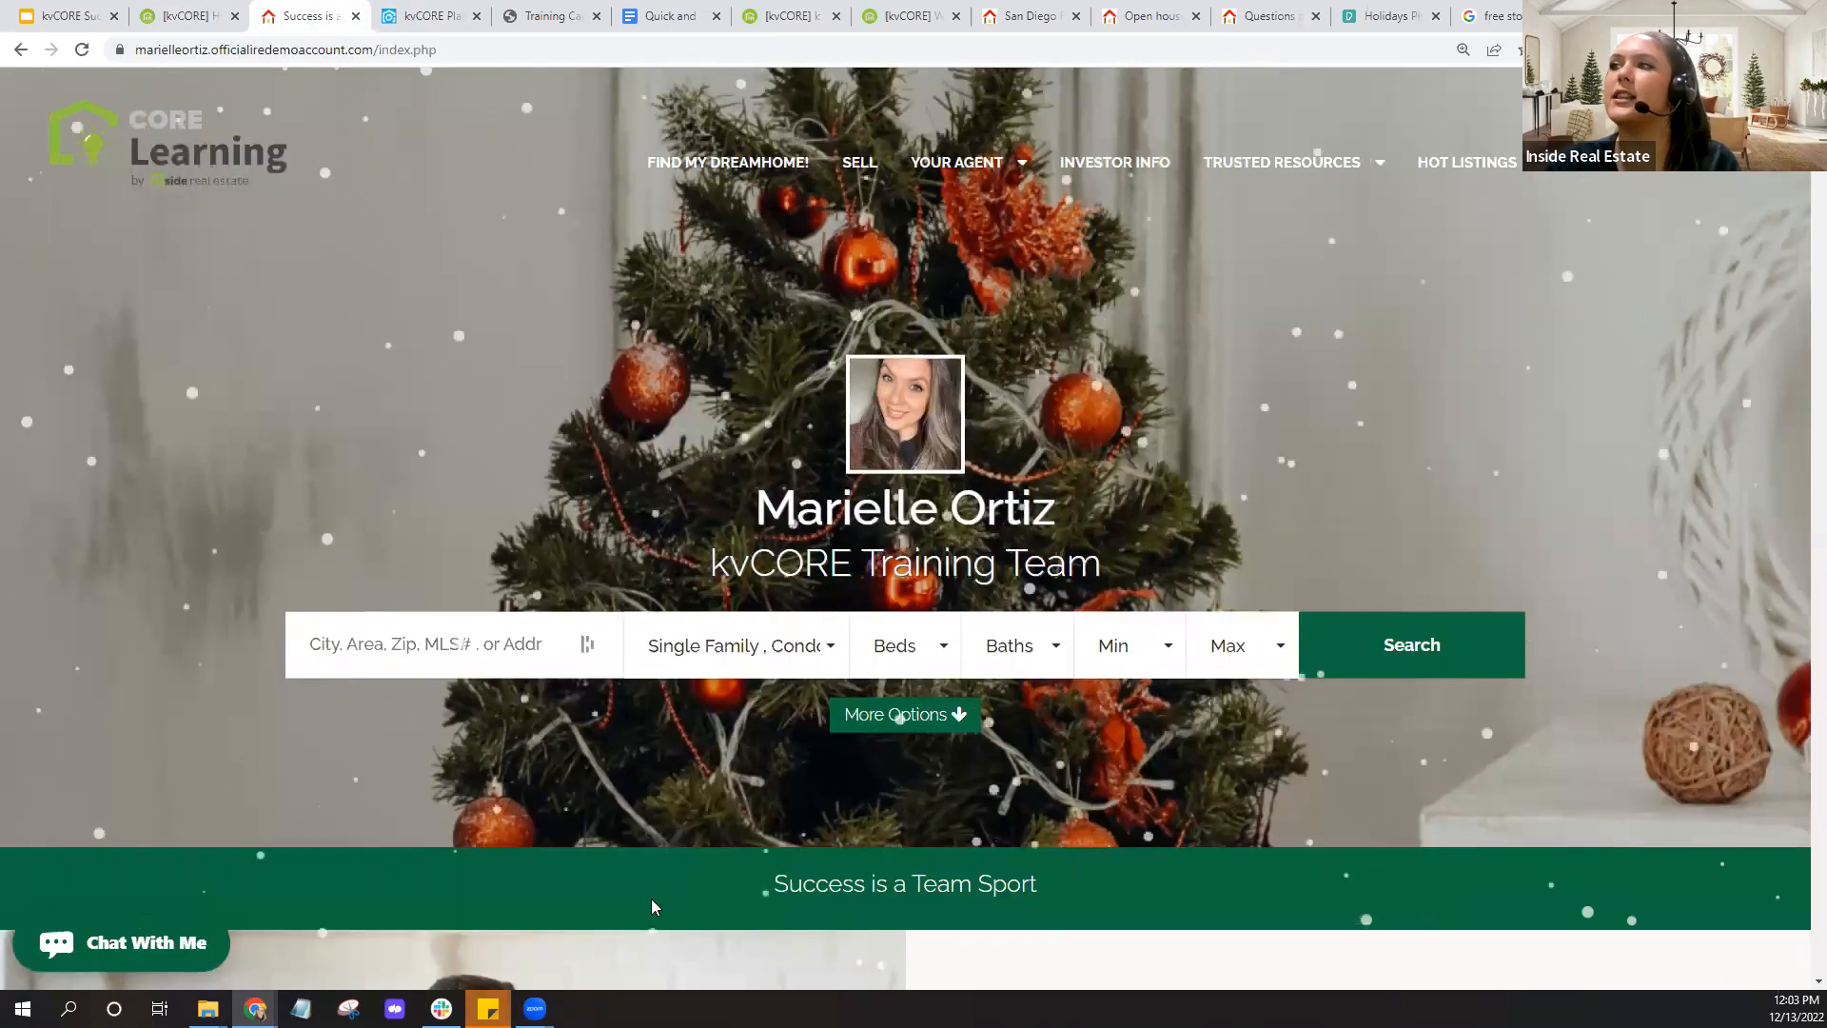
# Return to the website settings, close the page search and go back to the custom background image upload area
pyautogui.click(431, 17)
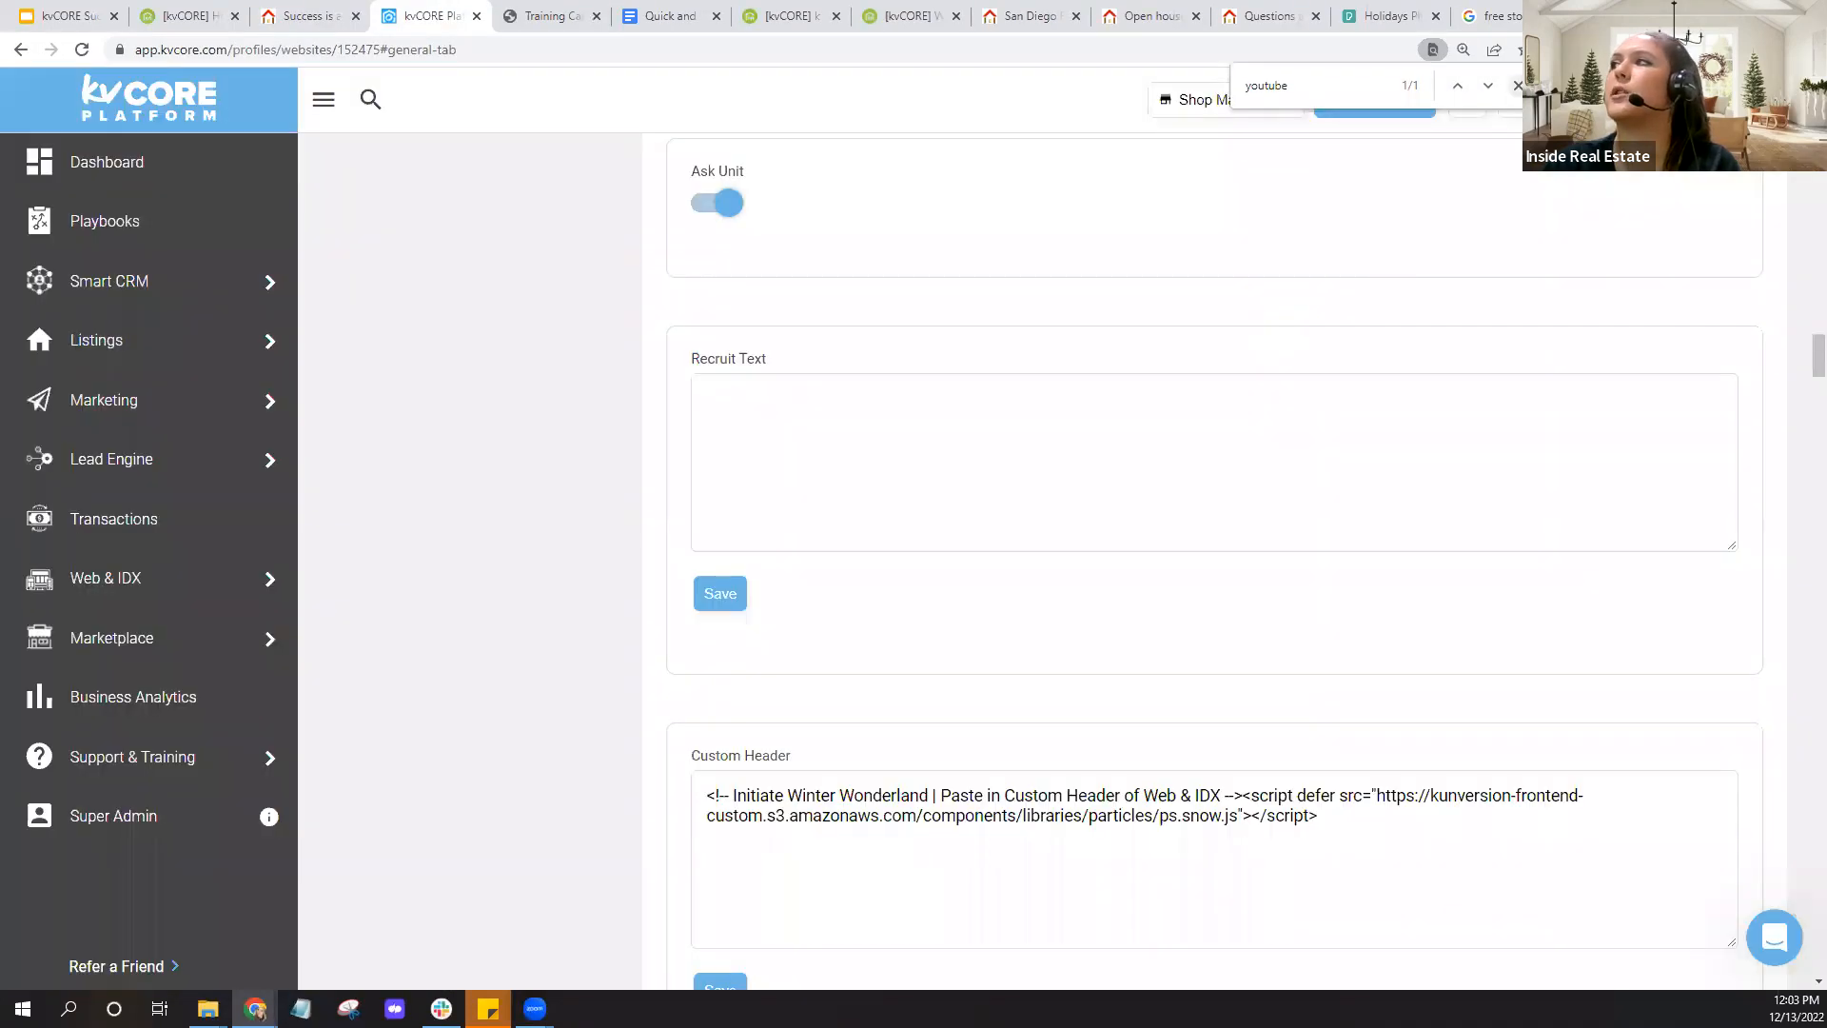
pyautogui.press('Escape')
pyautogui.scroll(10, 1141, 331)
pyautogui.scroll(15, 1140, 331)
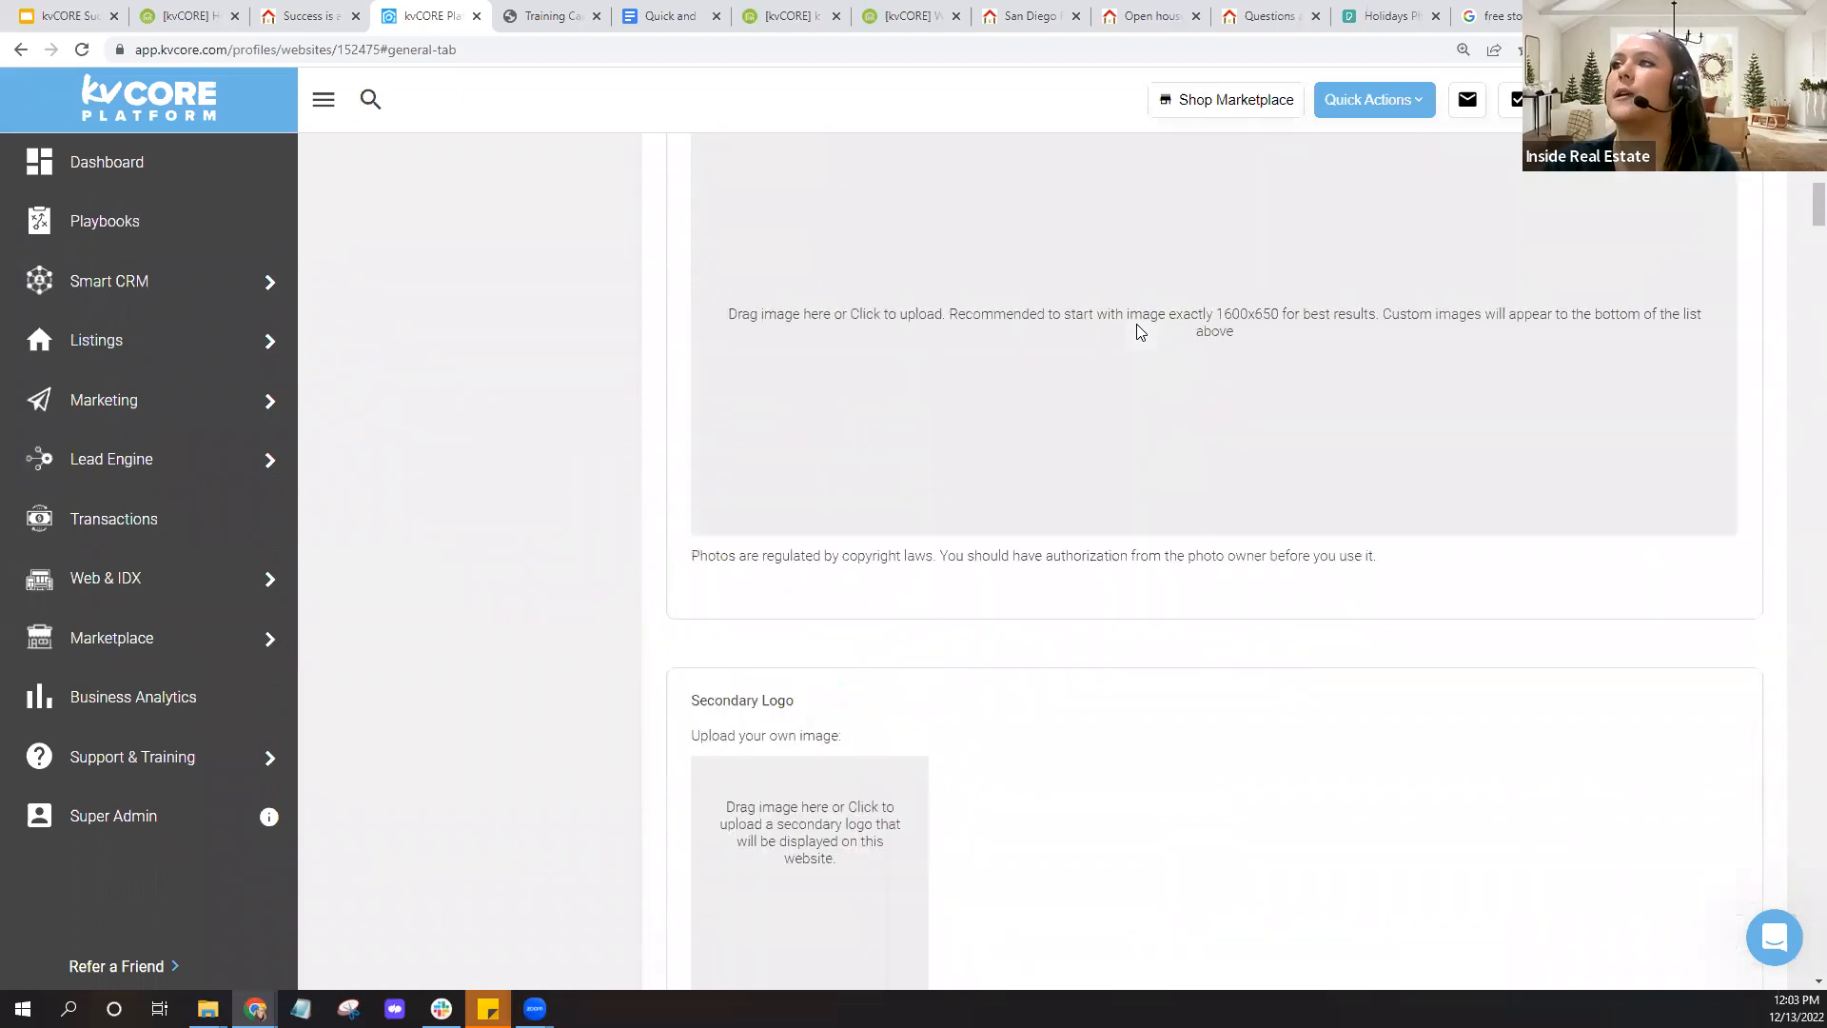
# Sample the custom theme's primary color, RGB 195, 52, 33, from an orange-red tree ornament in the background image and save the theme
pyautogui.scroll(10, 1141, 332)
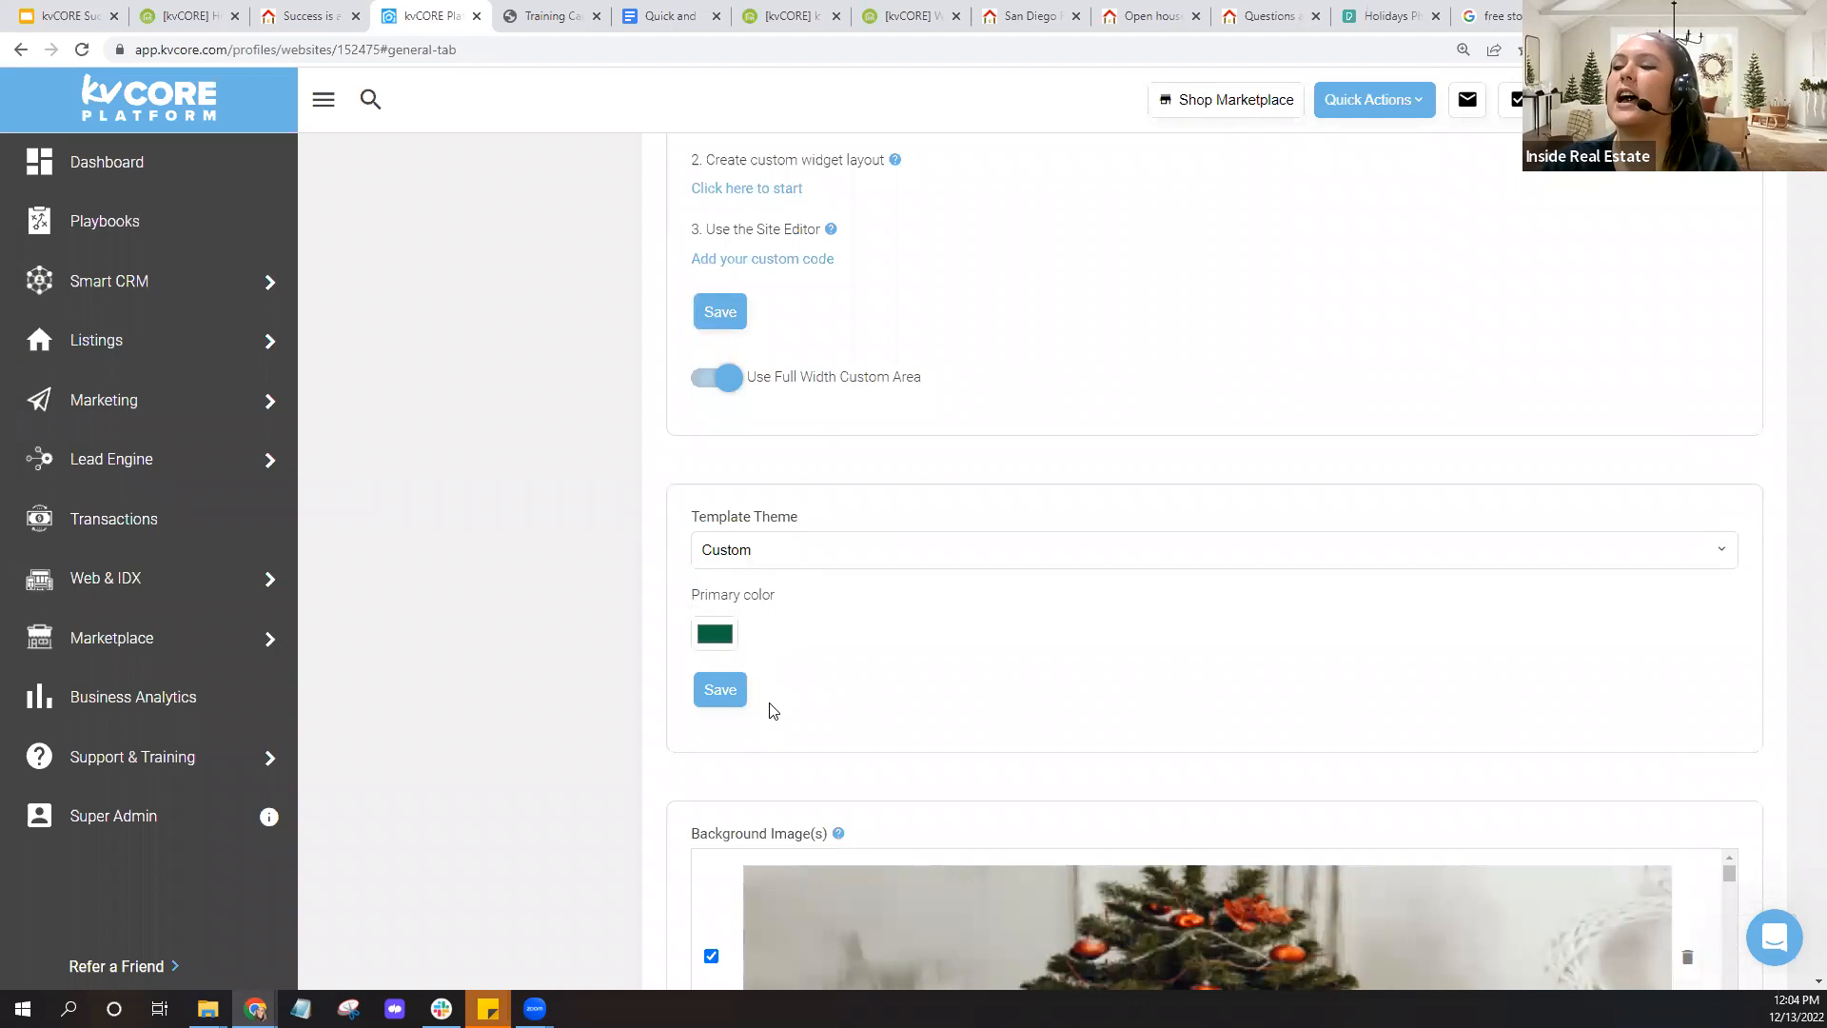
pyautogui.scroll(-2, 820, 629)
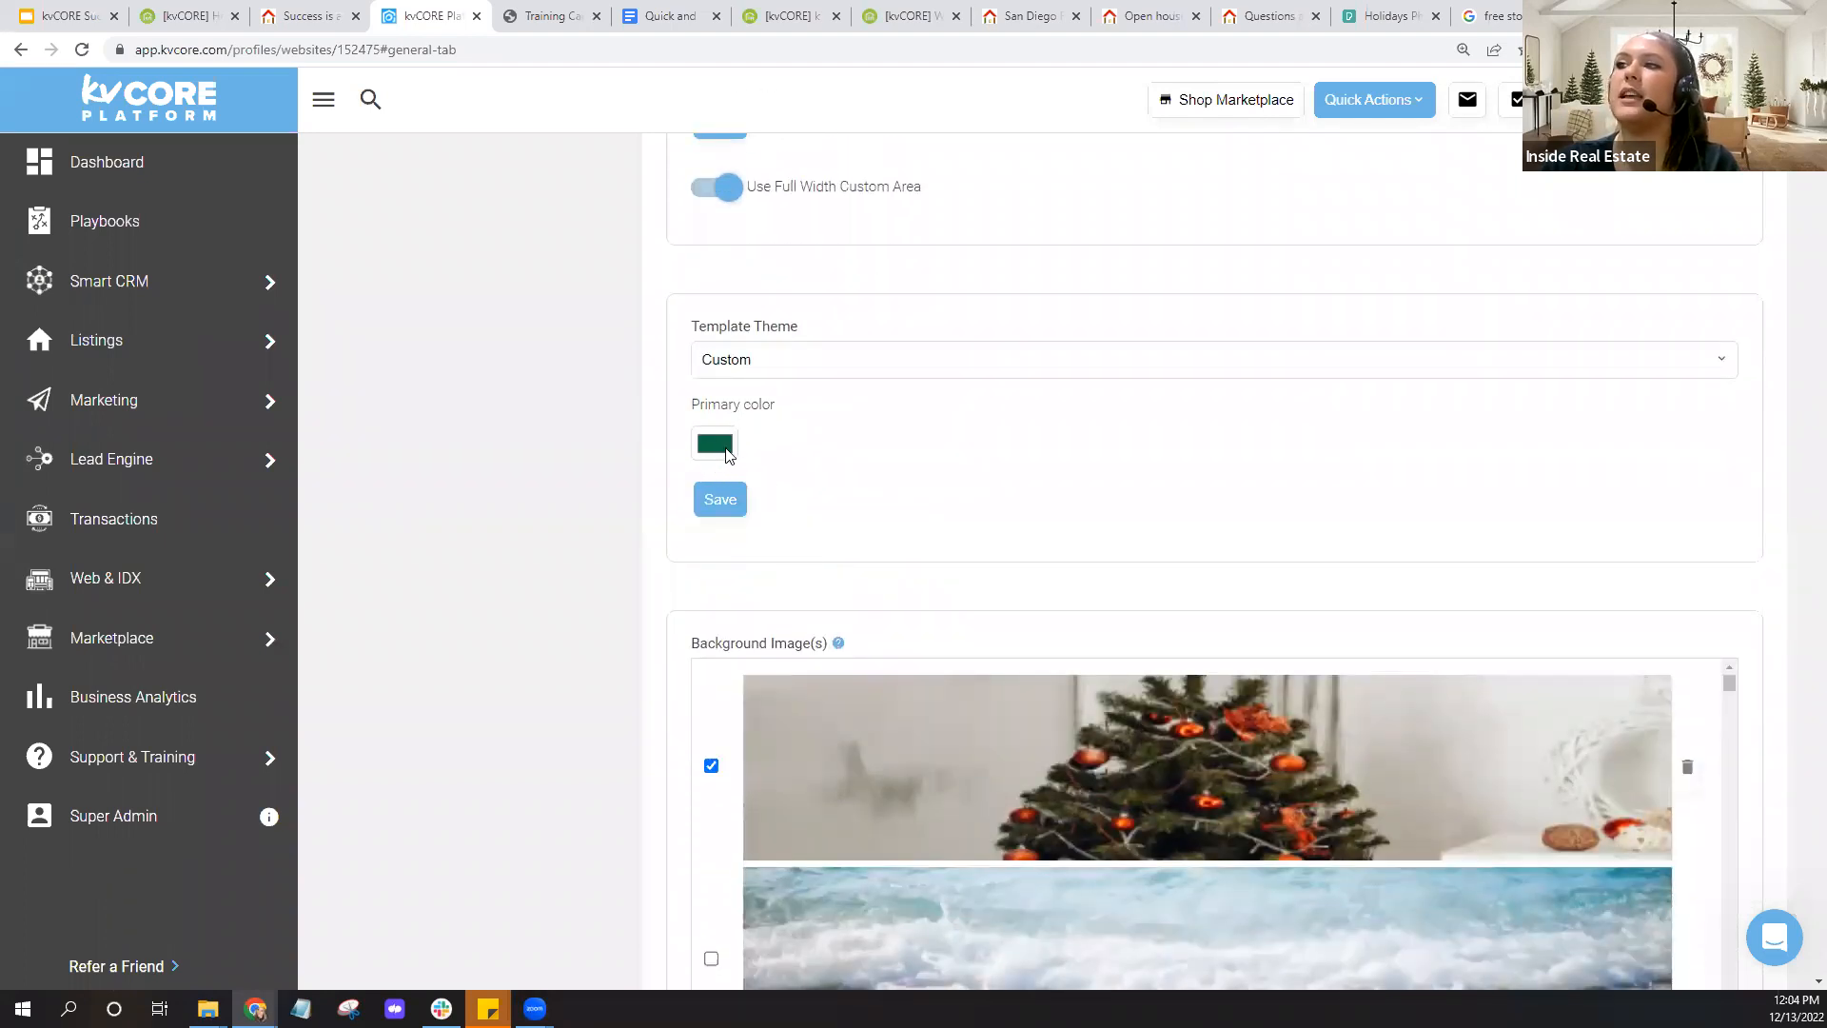
pyautogui.click(715, 444)
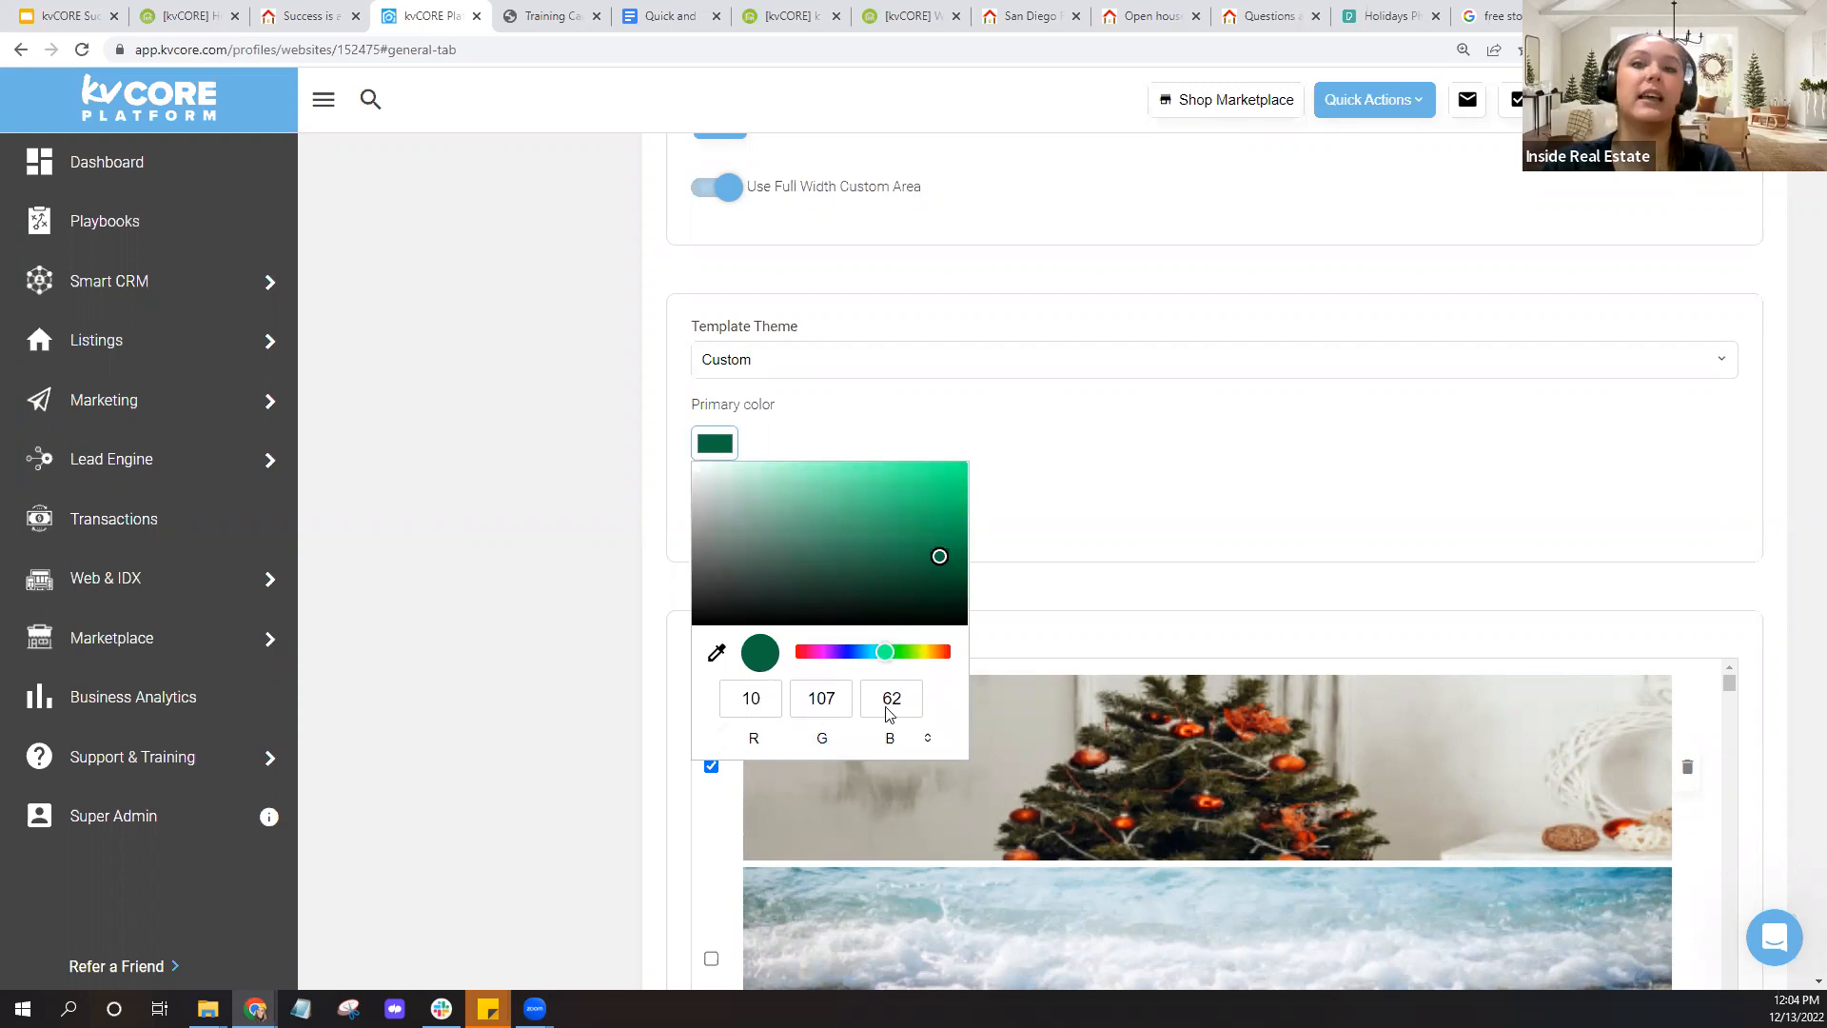
pyautogui.click(714, 657)
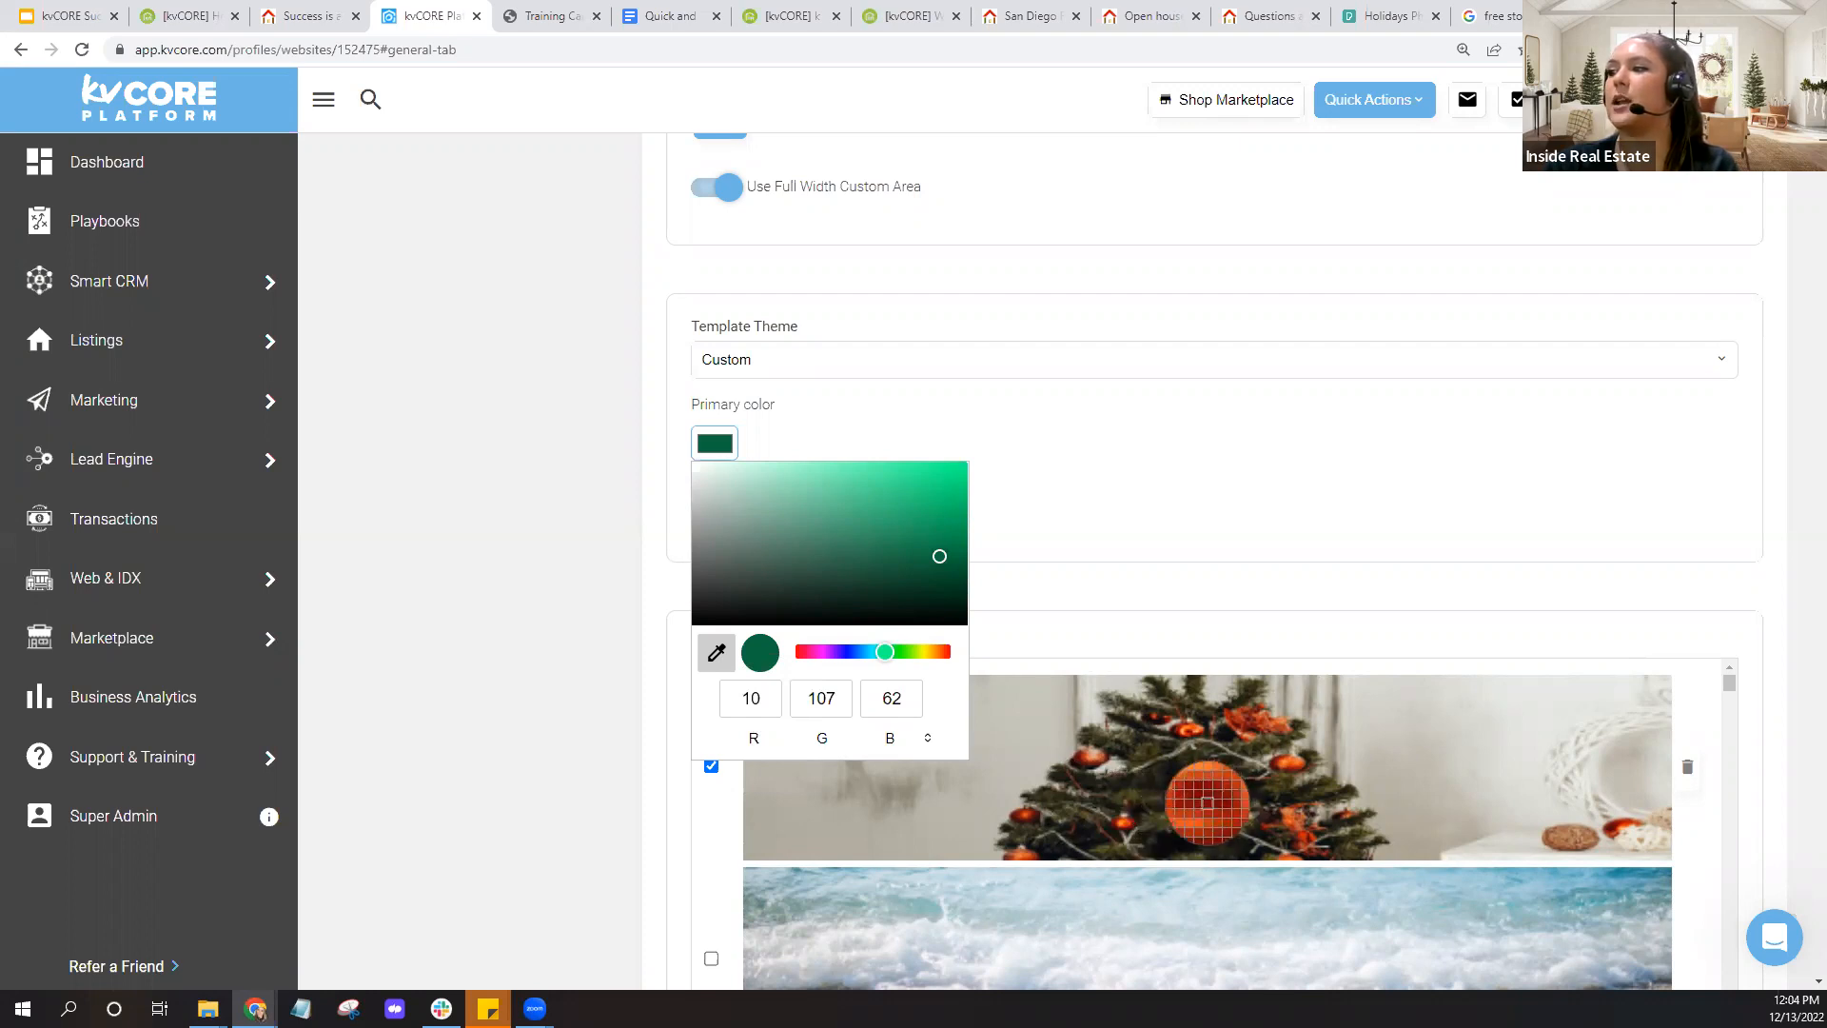
pyautogui.click(1207, 808)
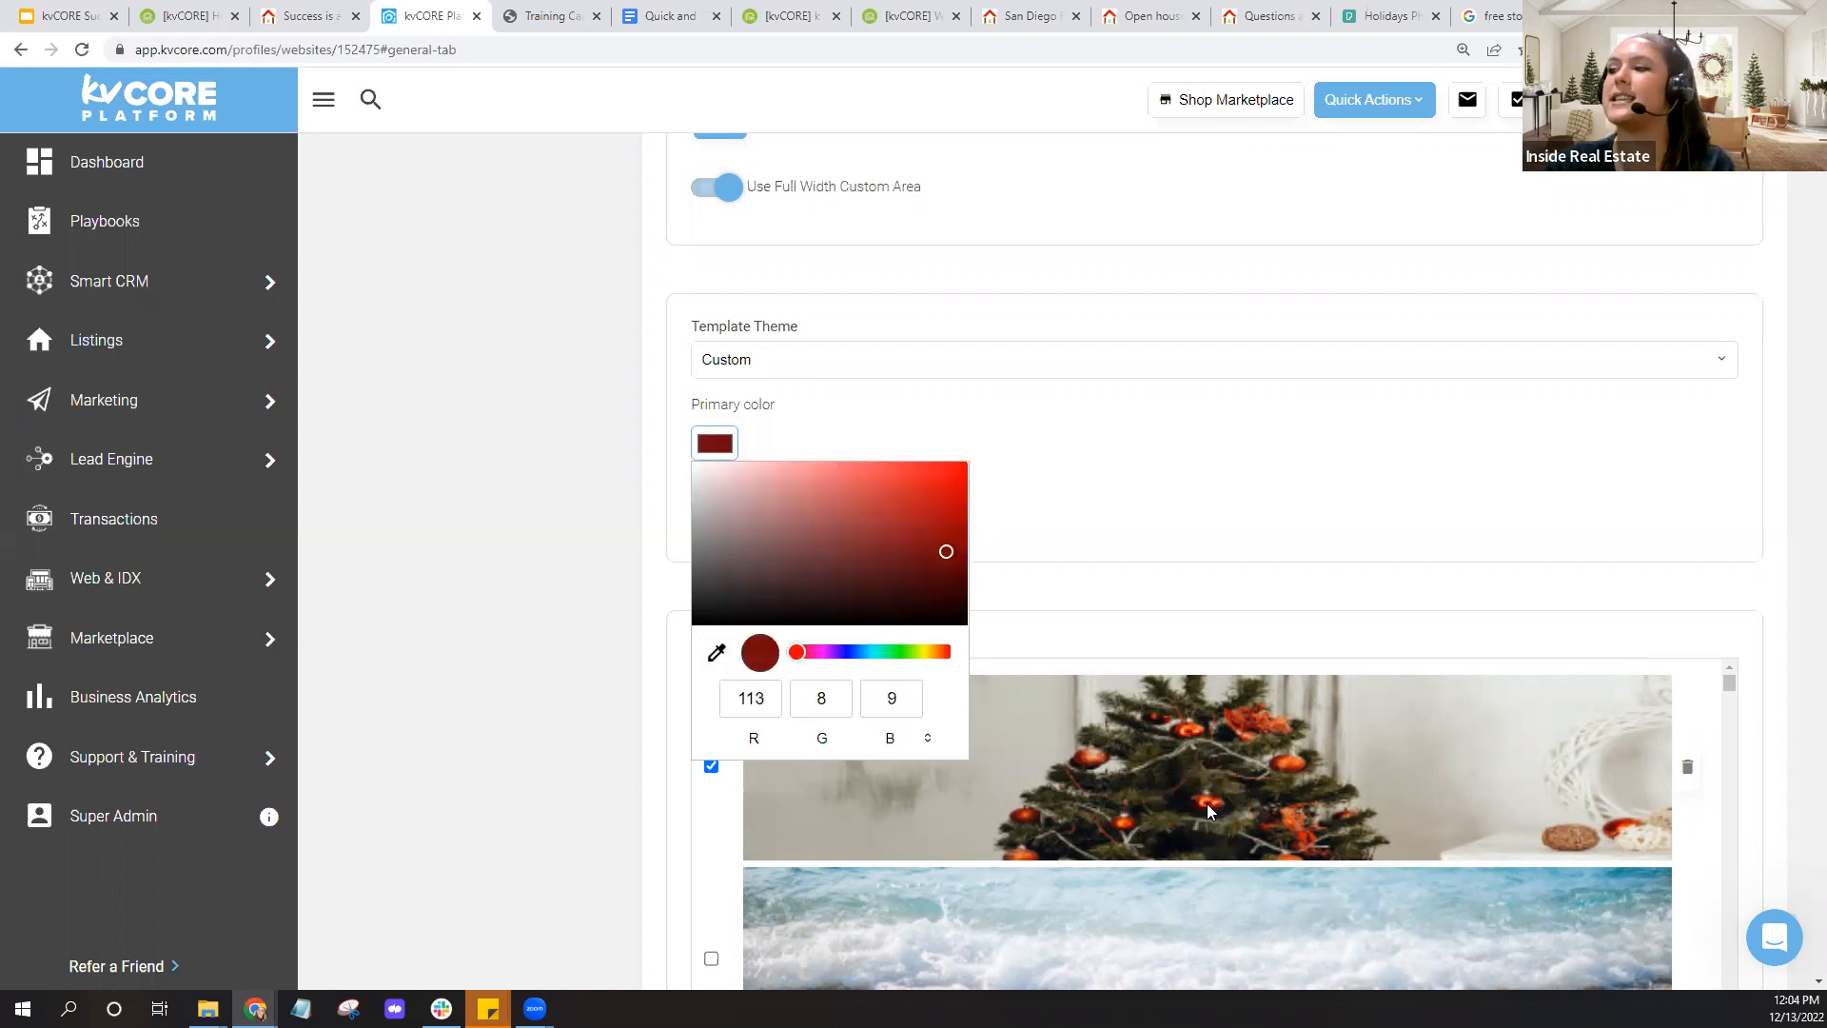
pyautogui.click(719, 656)
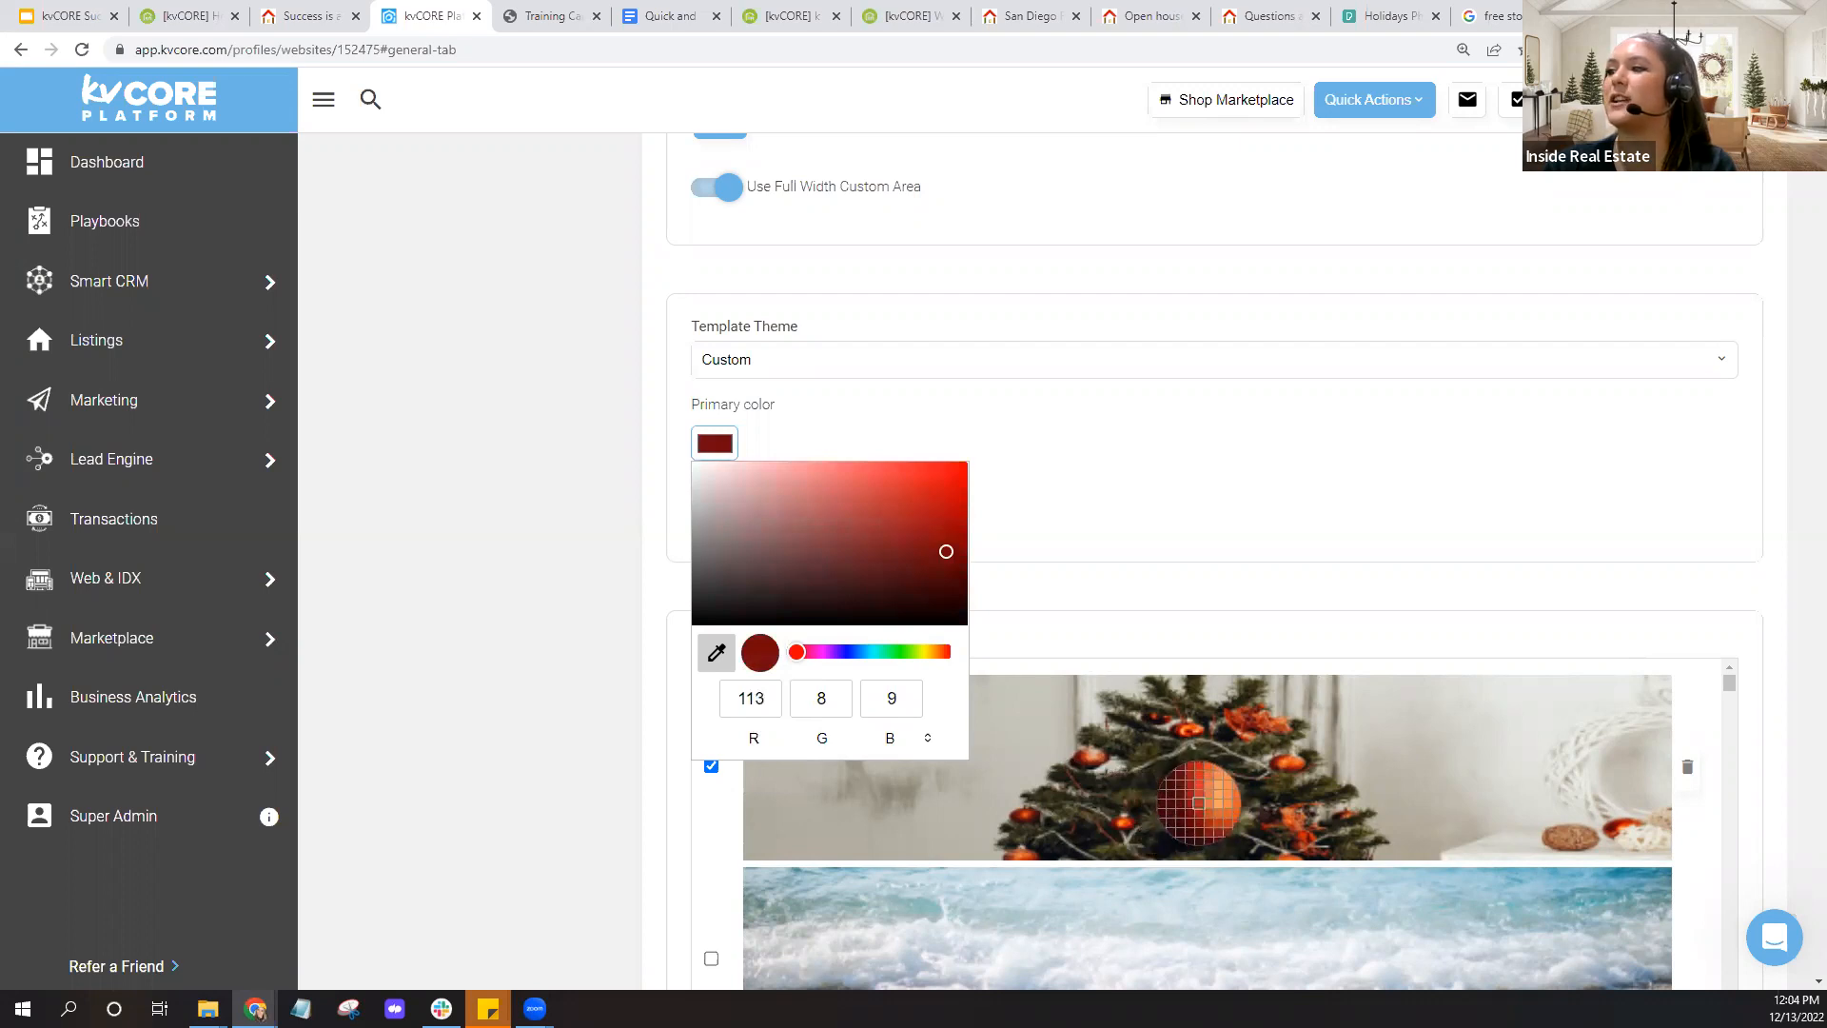
pyautogui.click(1200, 810)
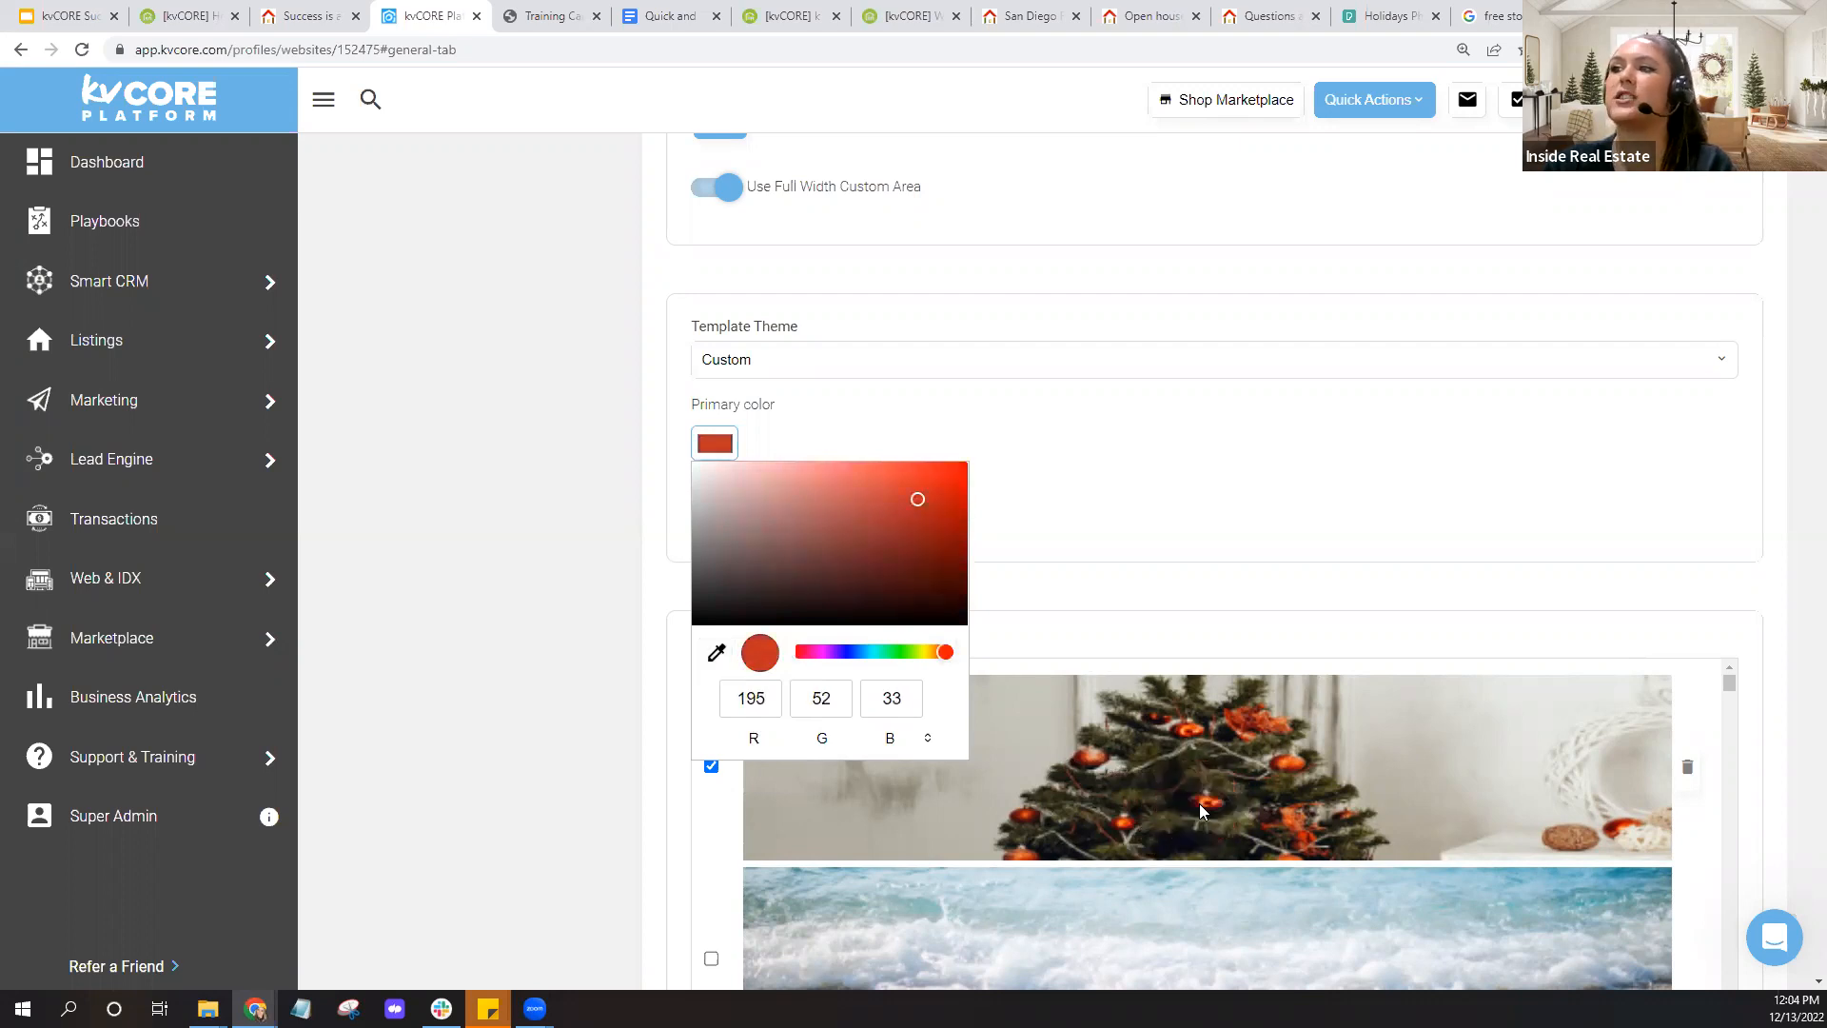
pyautogui.click(1154, 495)
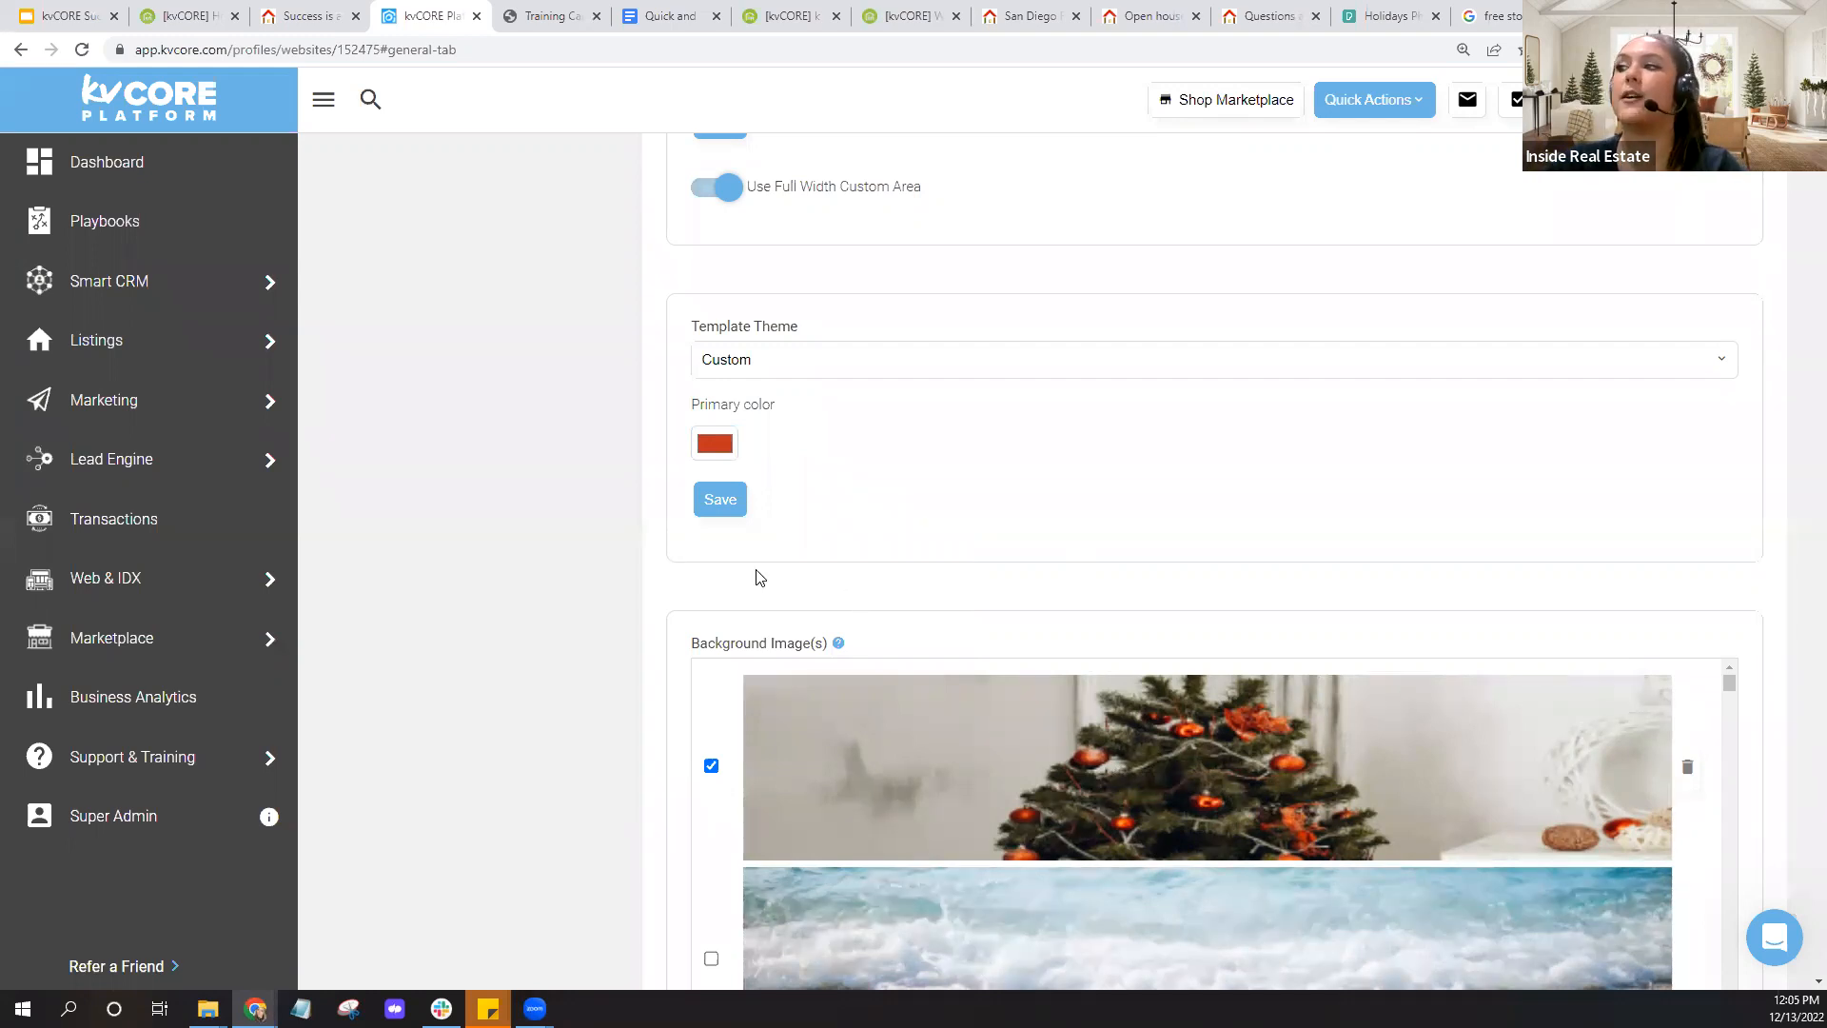
pyautogui.click(723, 505)
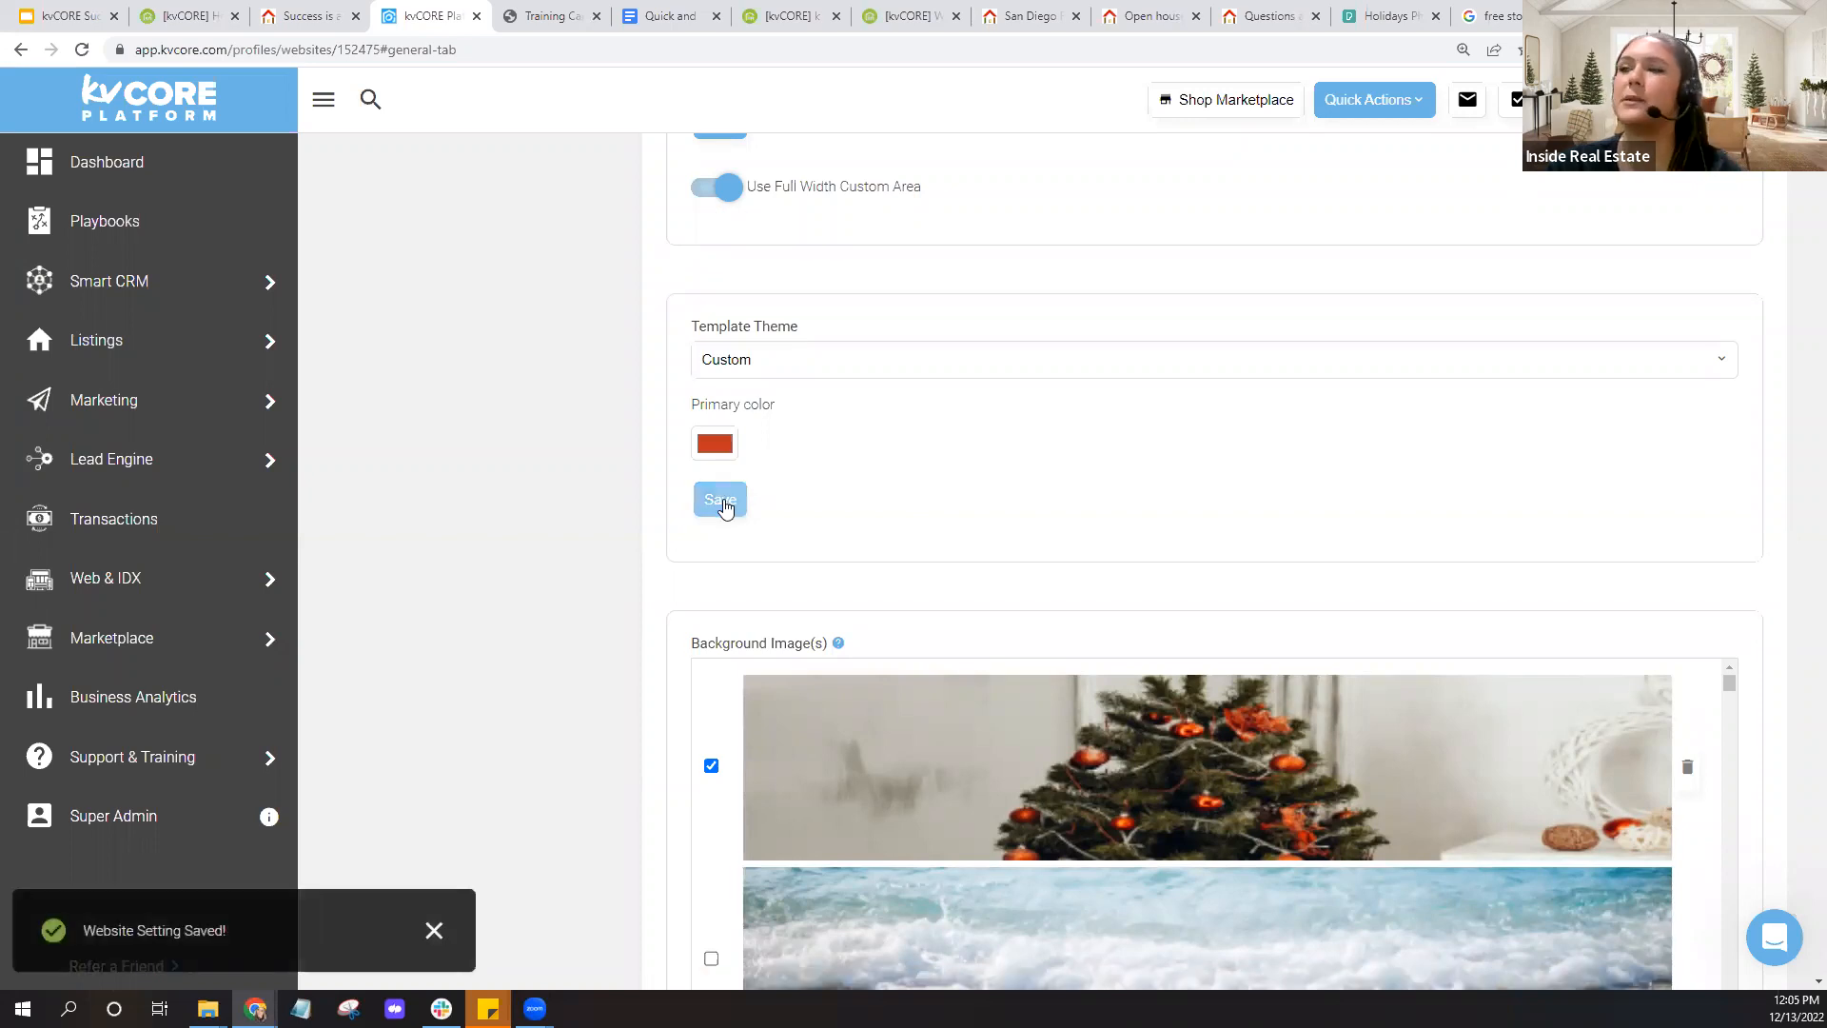
# Reload the live agent website, check the new theme color on the homepage and property search page, and return to the homepage
pyautogui.click(292, 13)
pyautogui.click(82, 50)
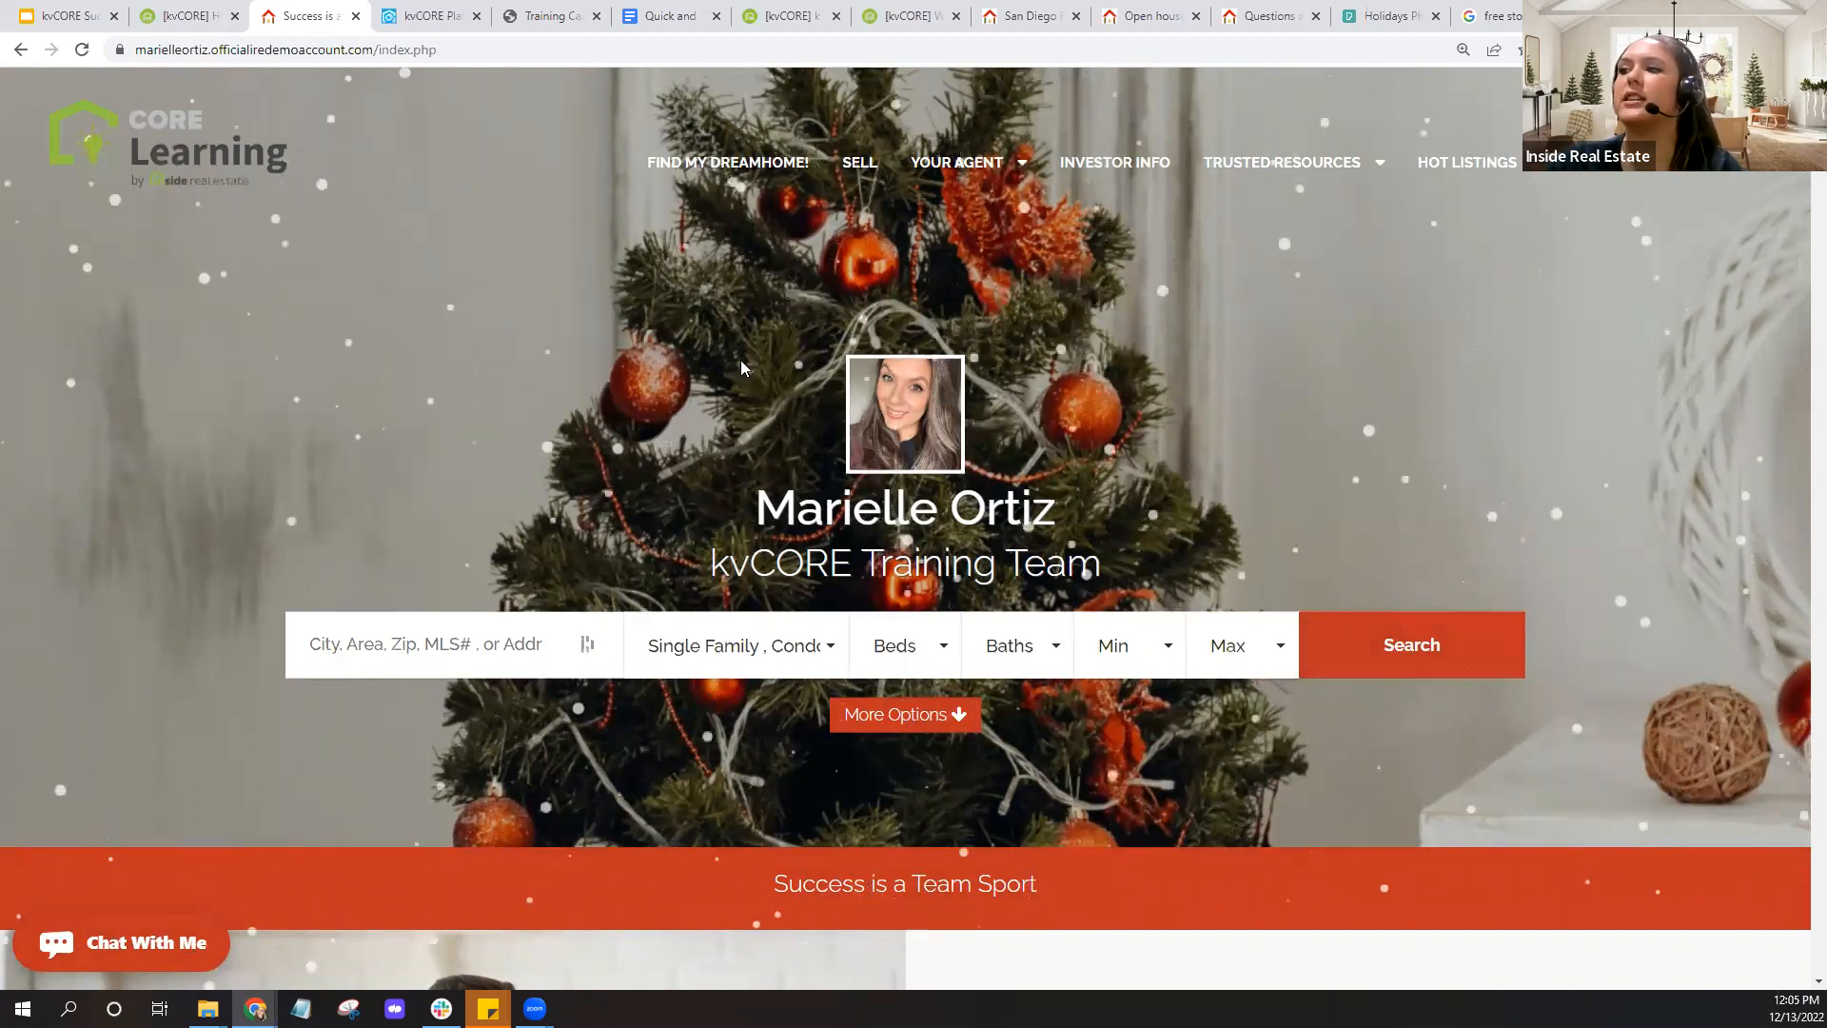
pyautogui.click(764, 168)
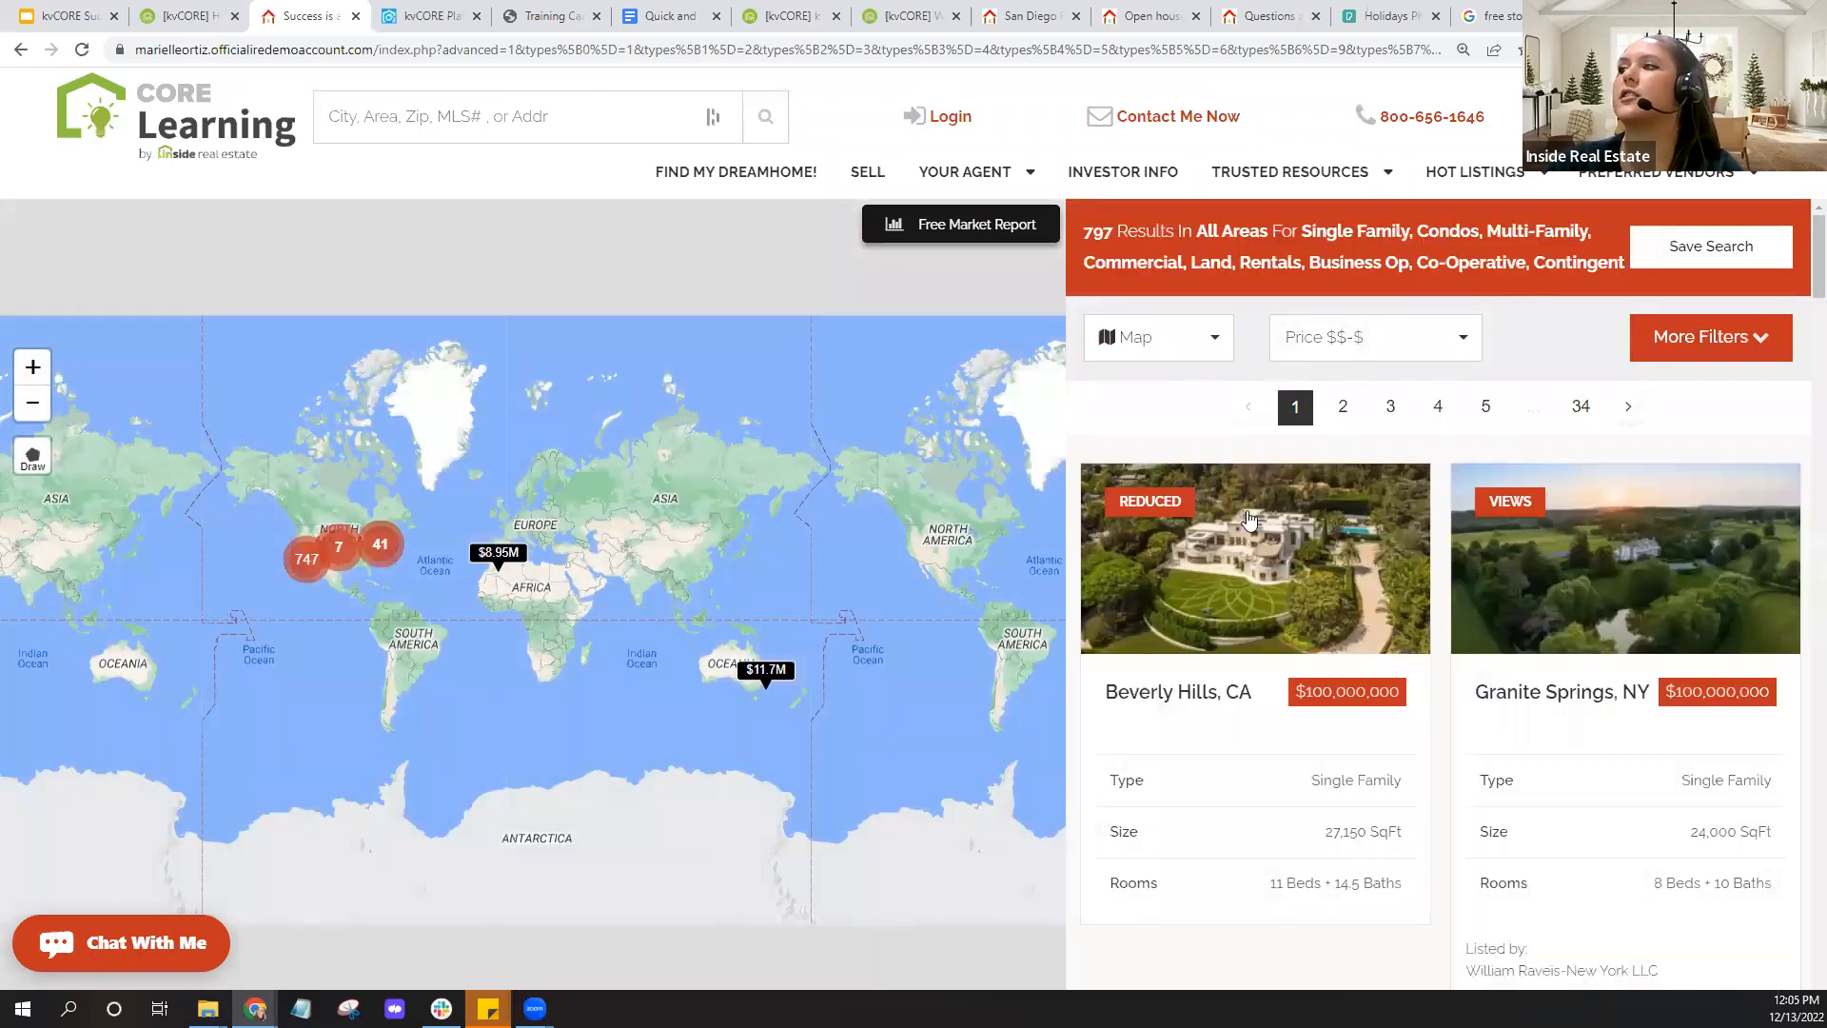
pyautogui.moveTo(1204, 612)
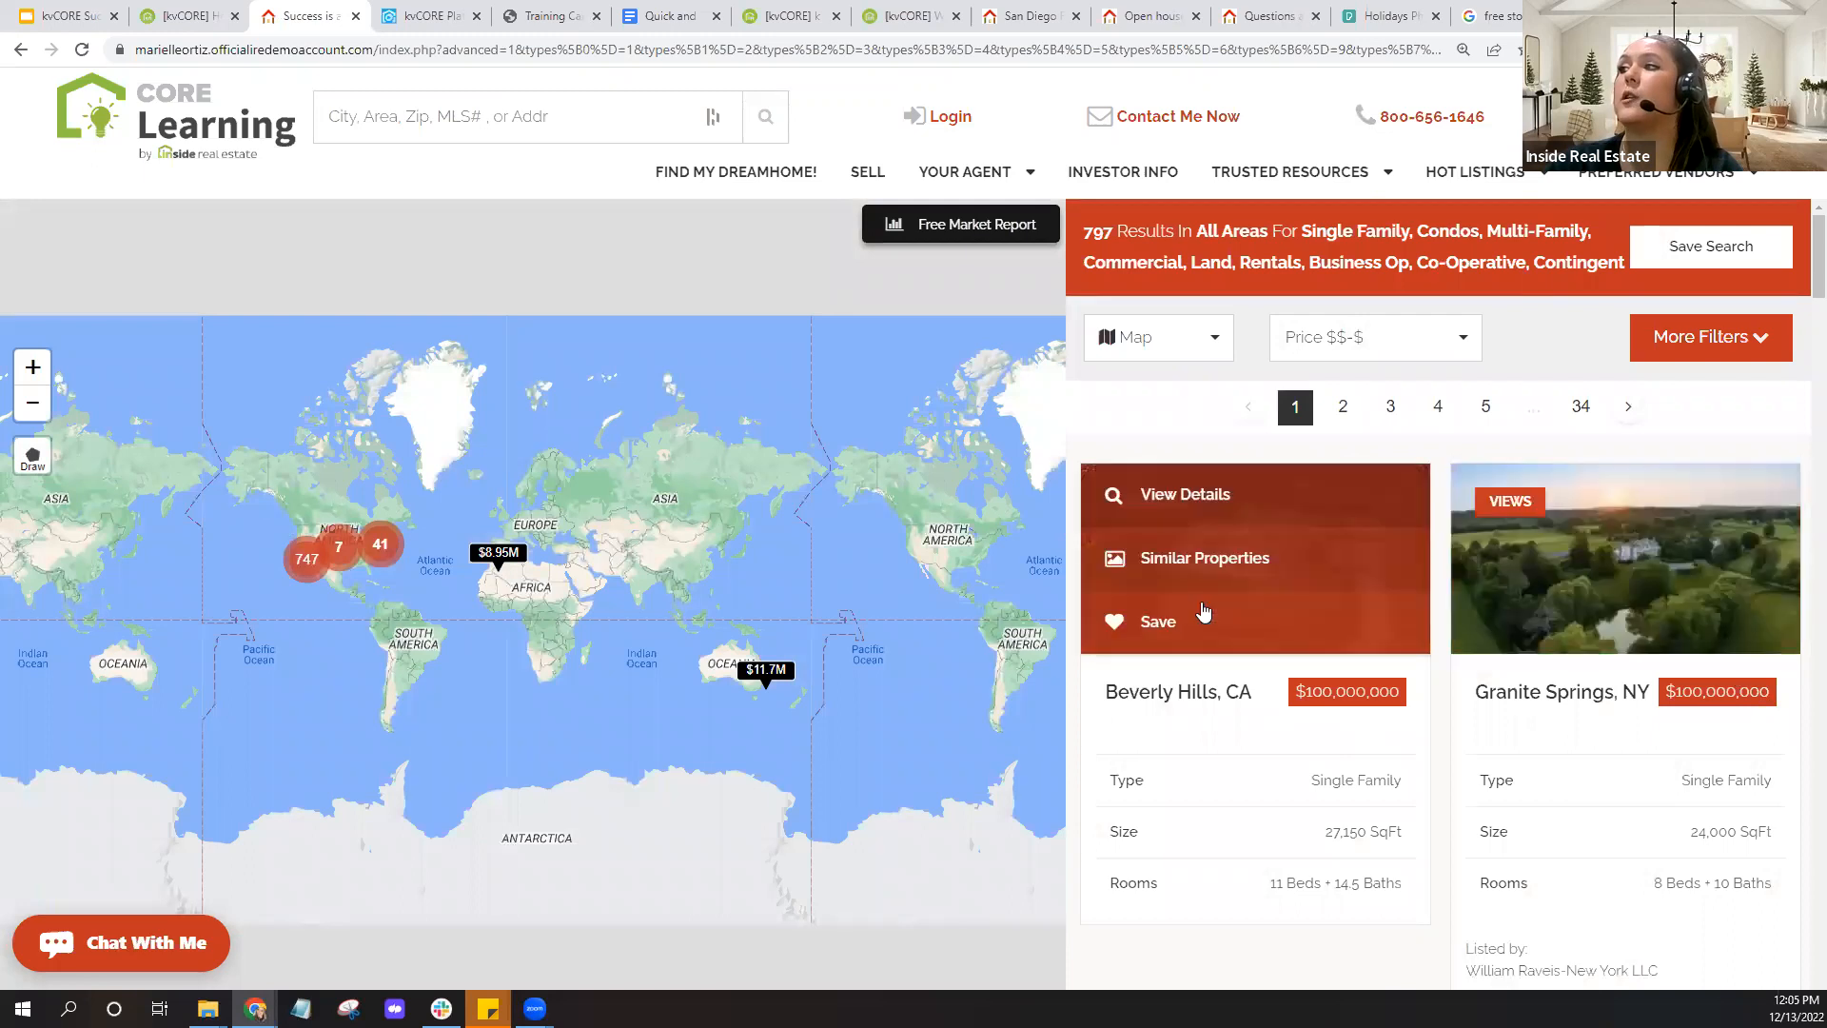
pyautogui.click(211, 130)
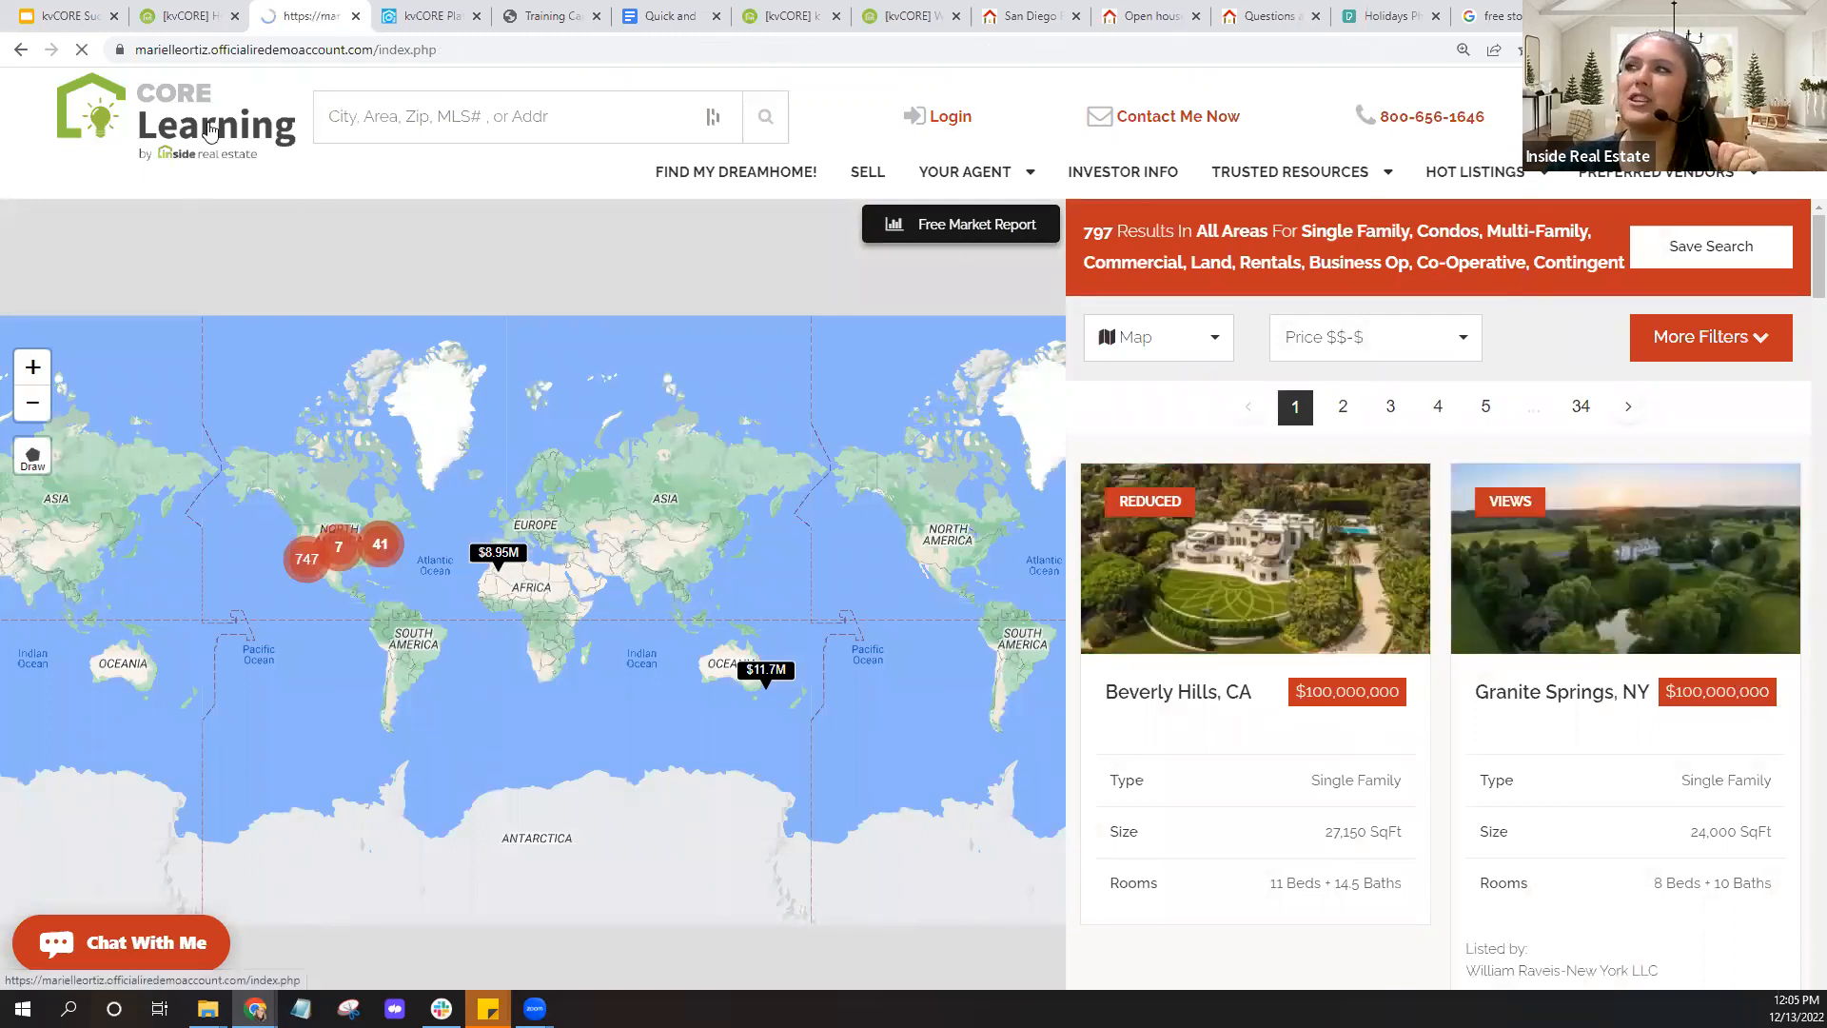
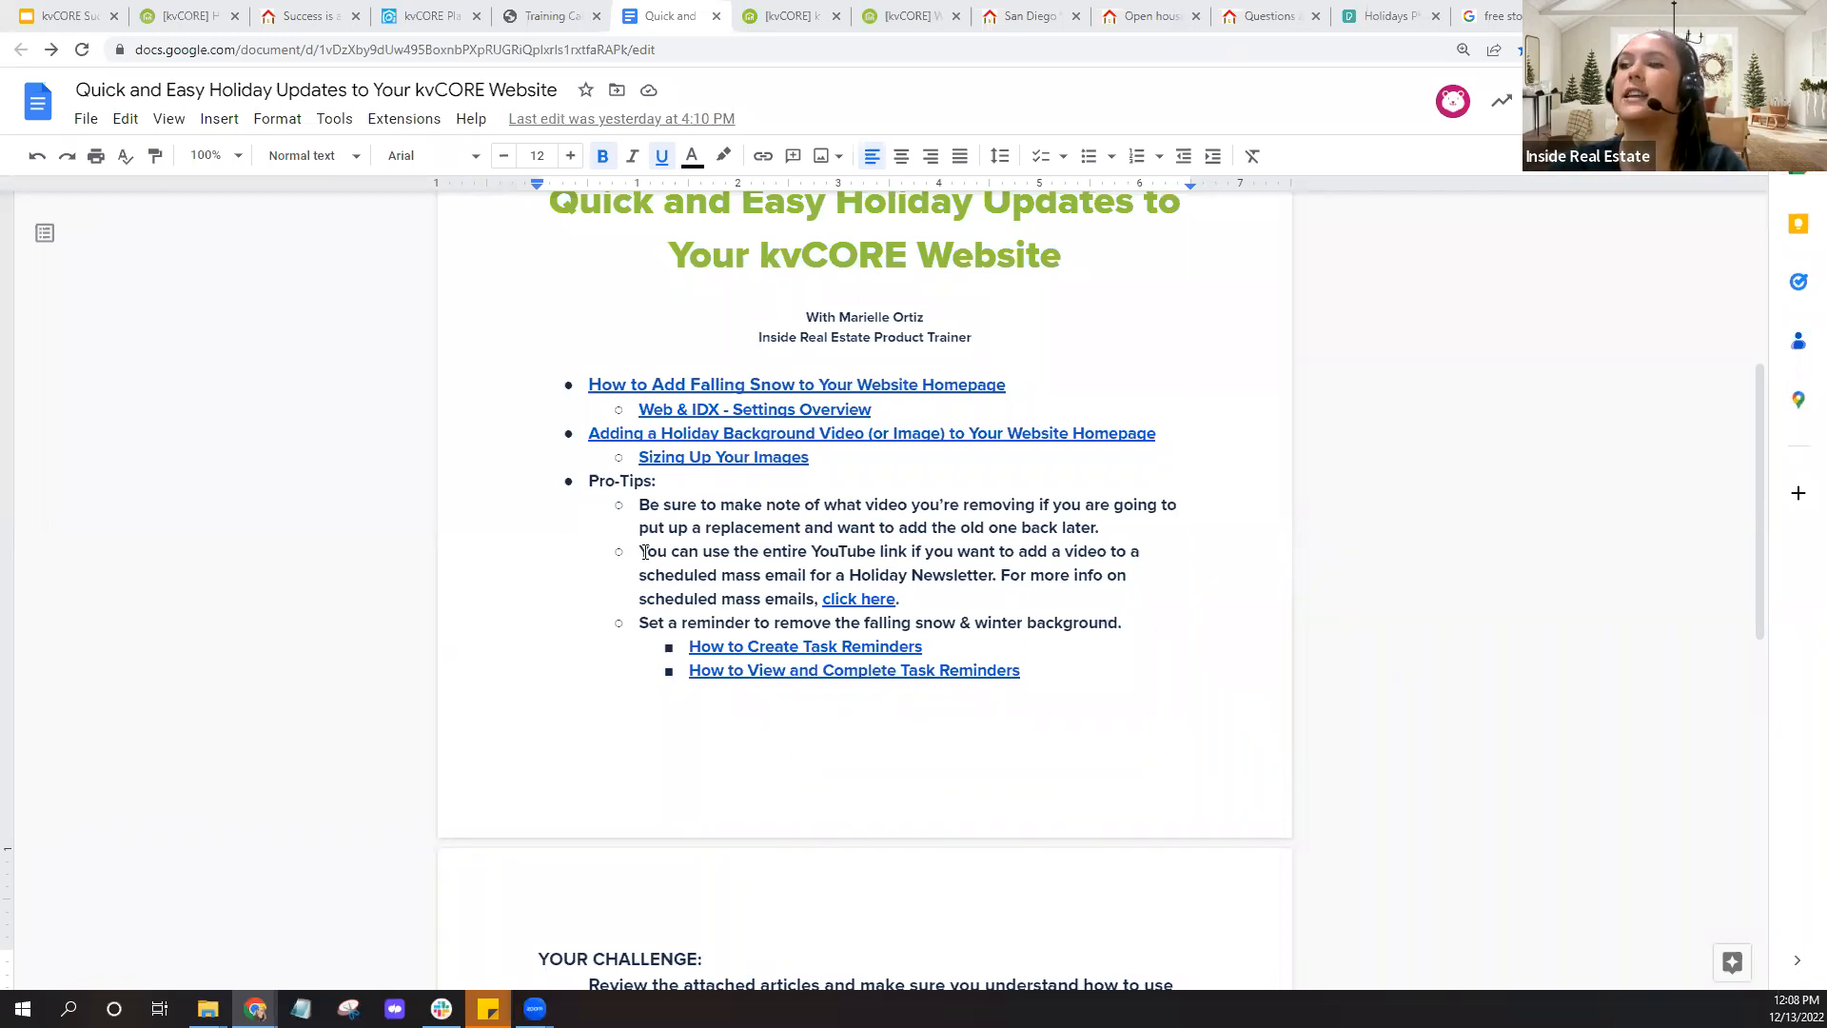
# Switch back to the kvCORE website settings and open the Testimonials section
pyautogui.click(400, 29)
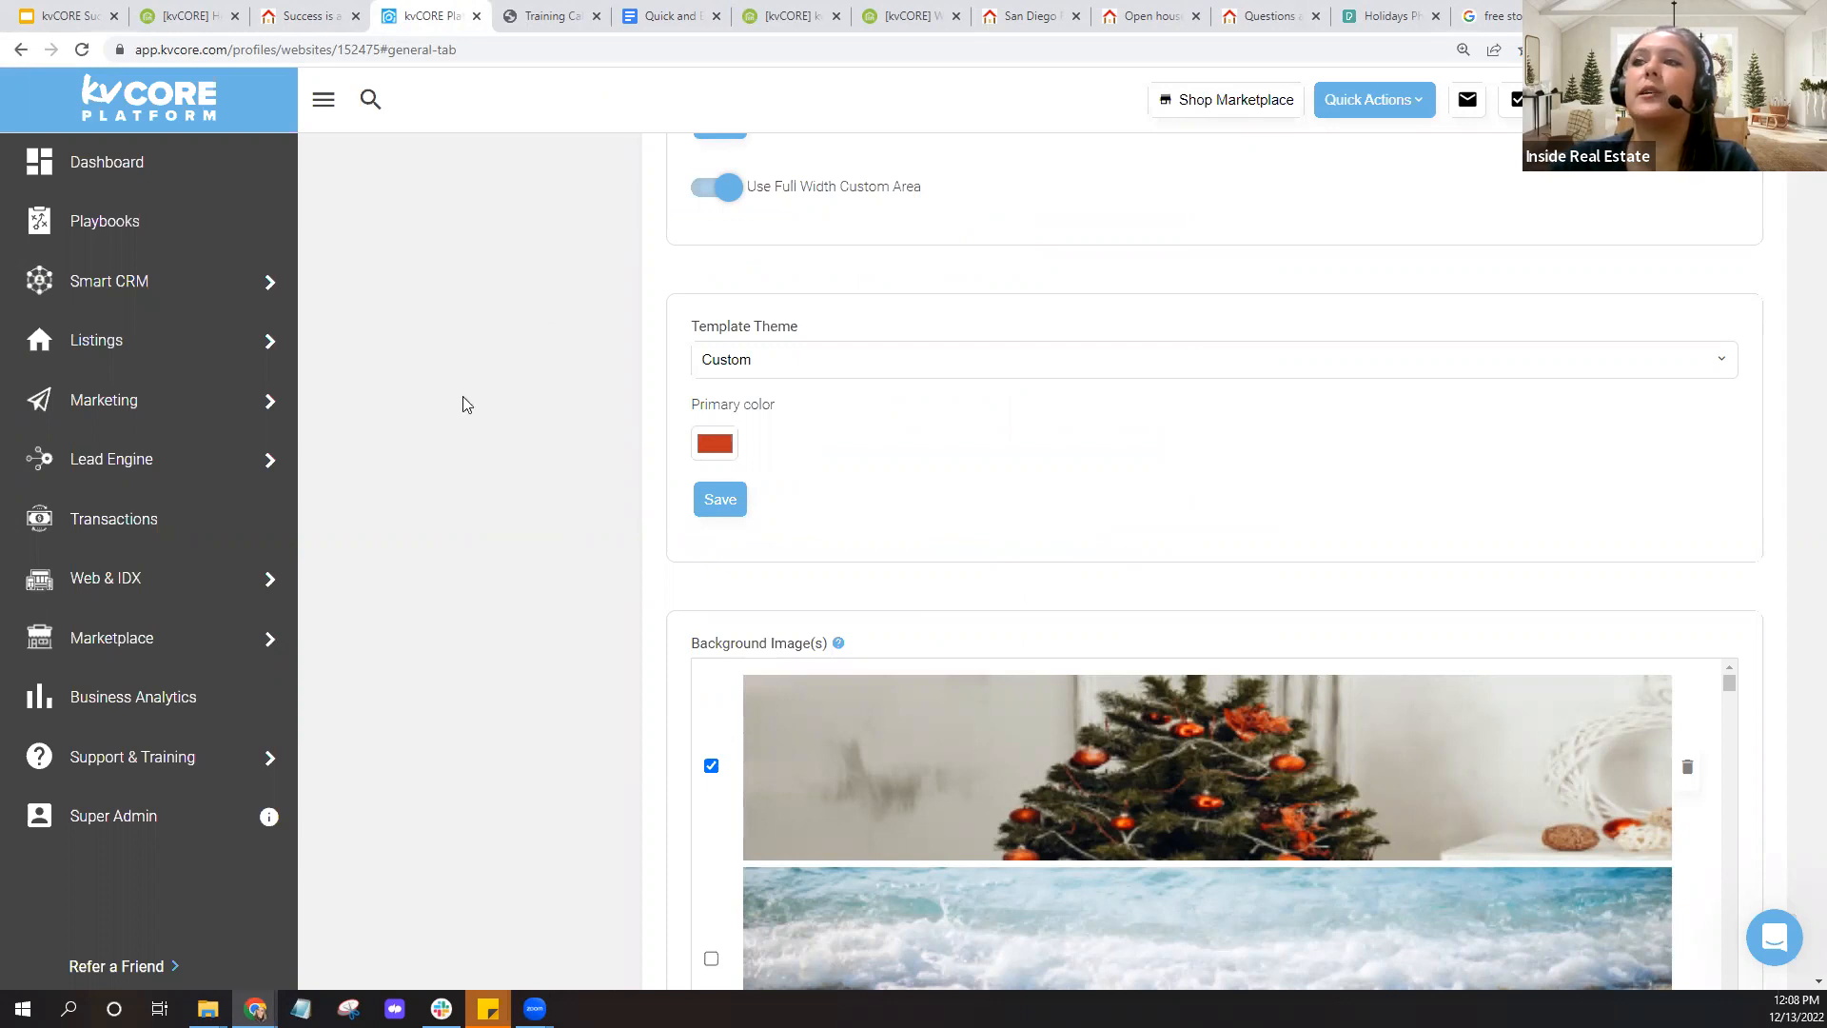
pyautogui.scroll(10, 522, 412)
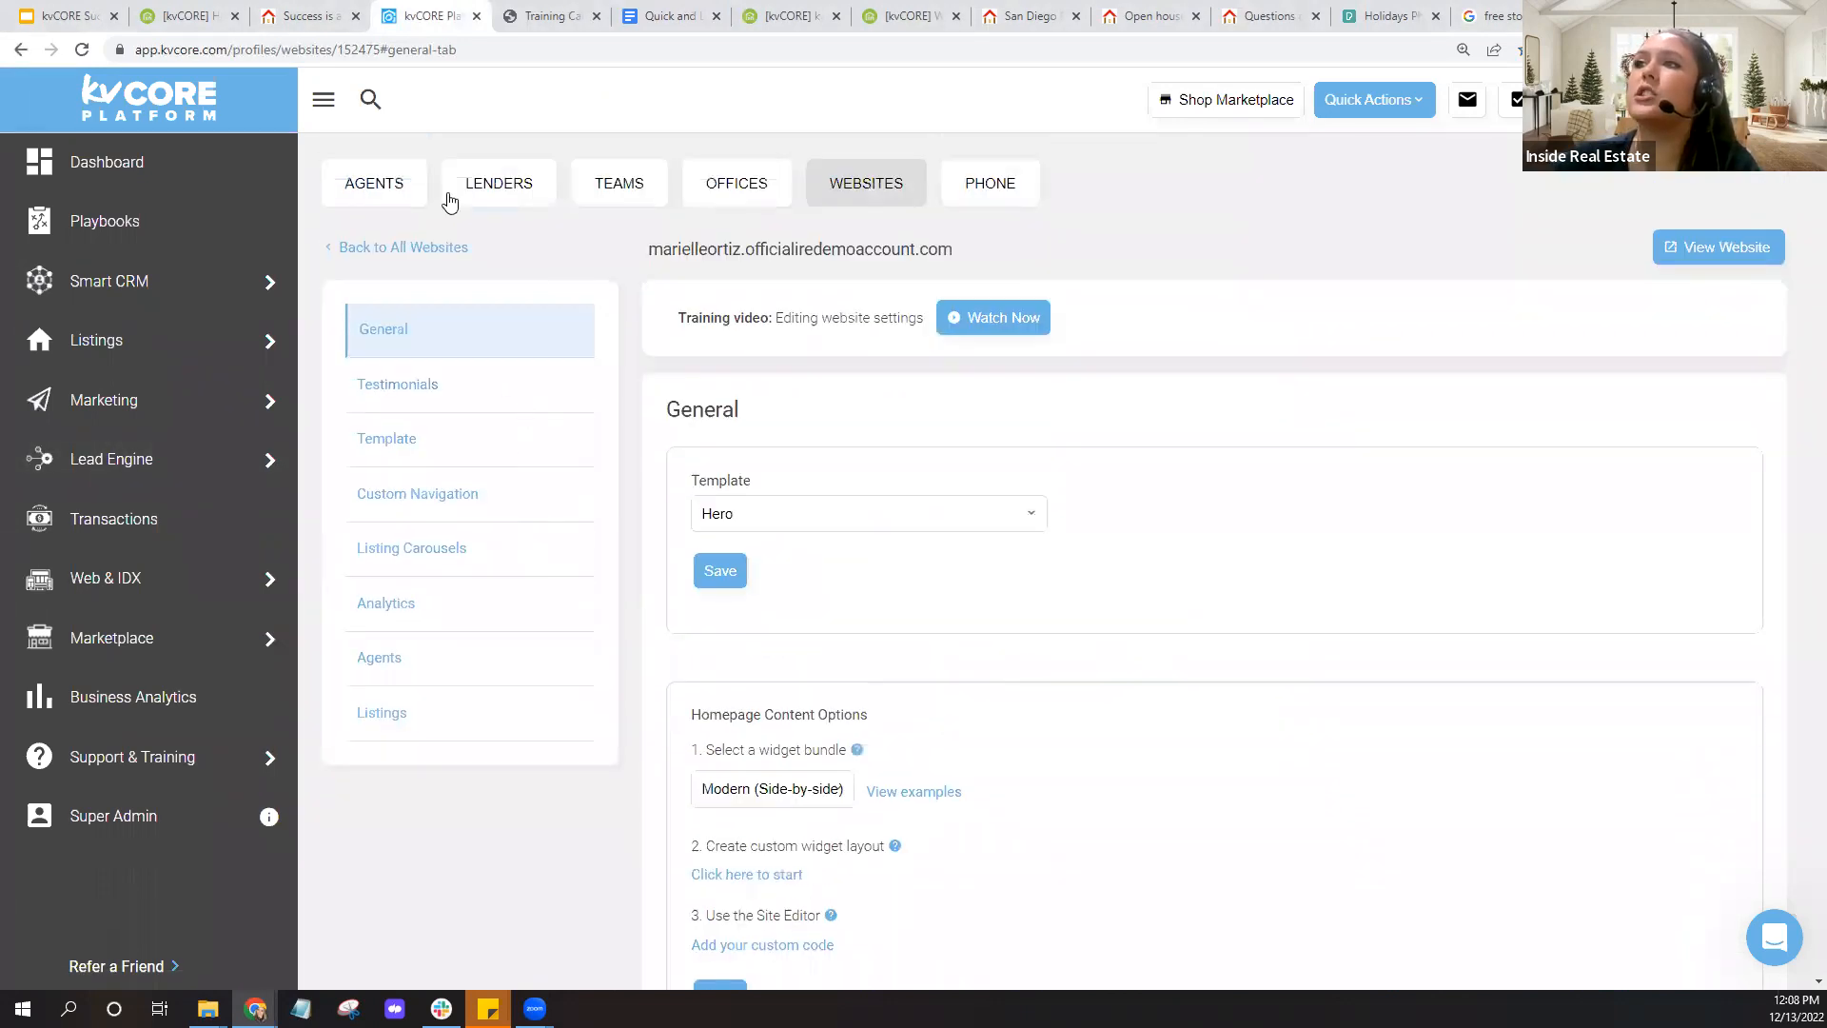
pyautogui.click(431, 381)
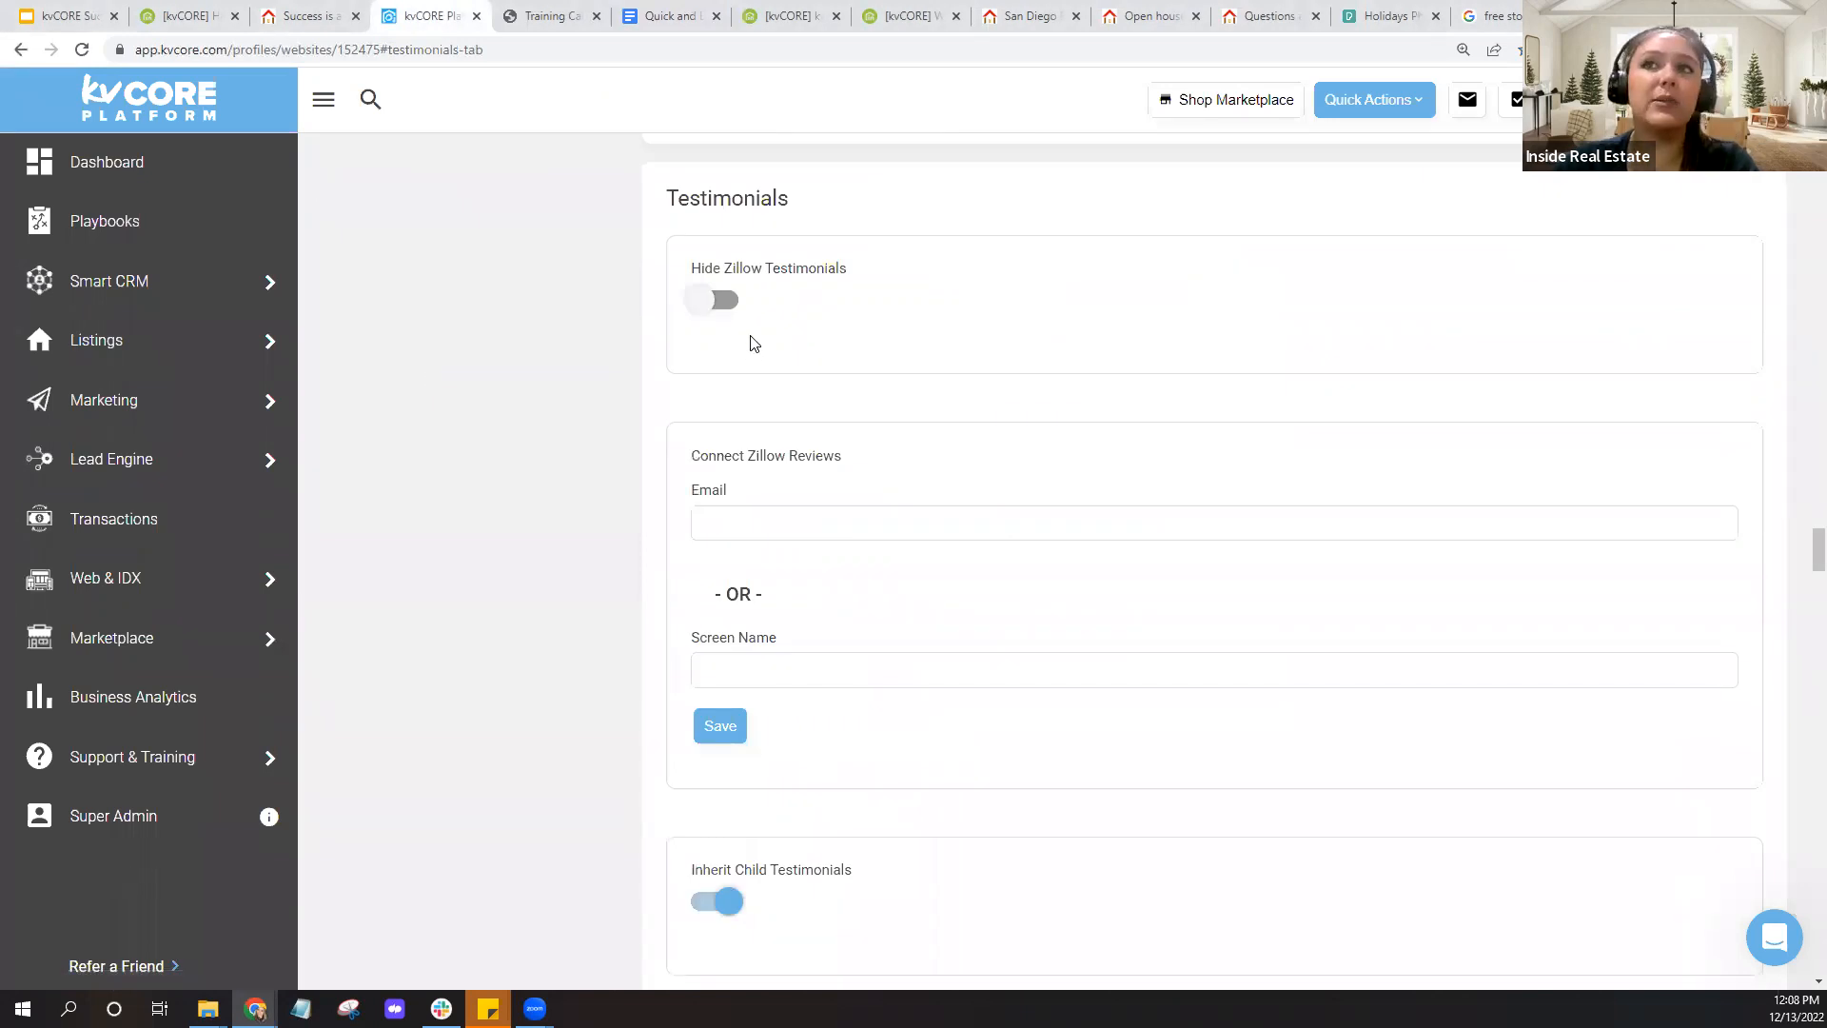
# View the Testimonials page on the live agent website and return to review the Zillow and child testimonial settings in kvCORE
pyautogui.click(306, 16)
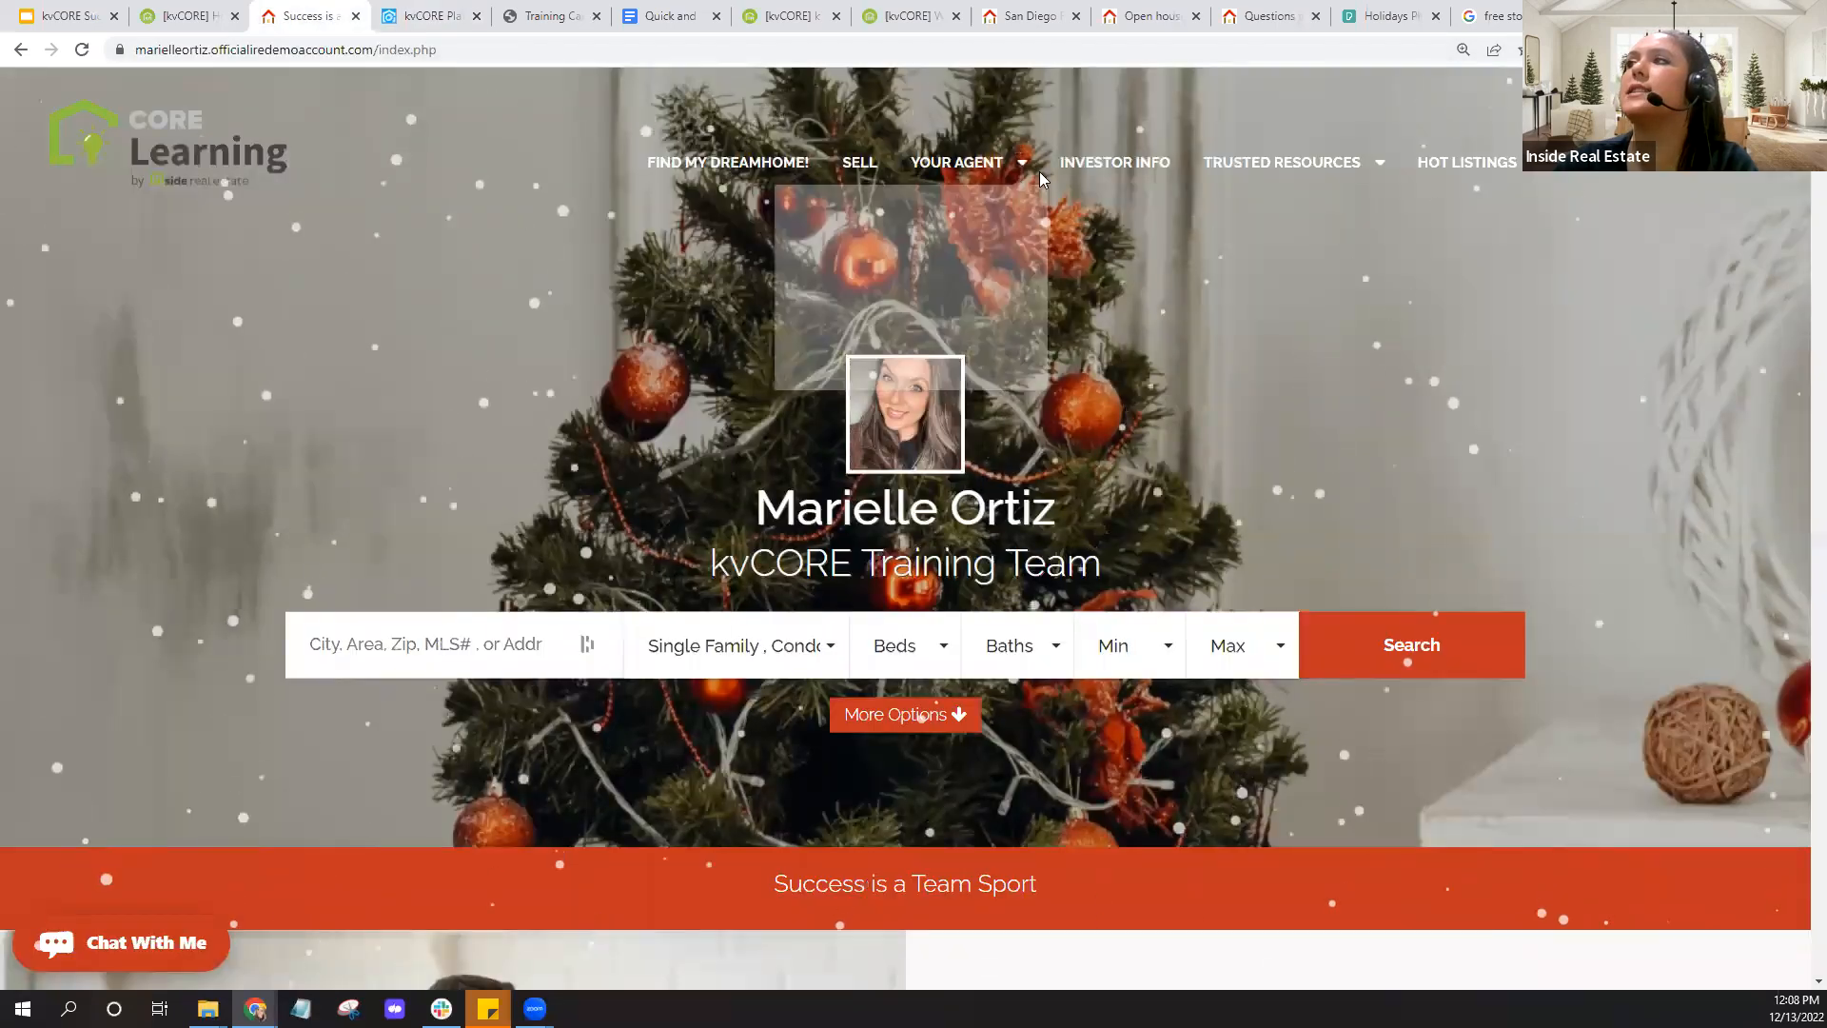
pyautogui.moveTo(1346, 172)
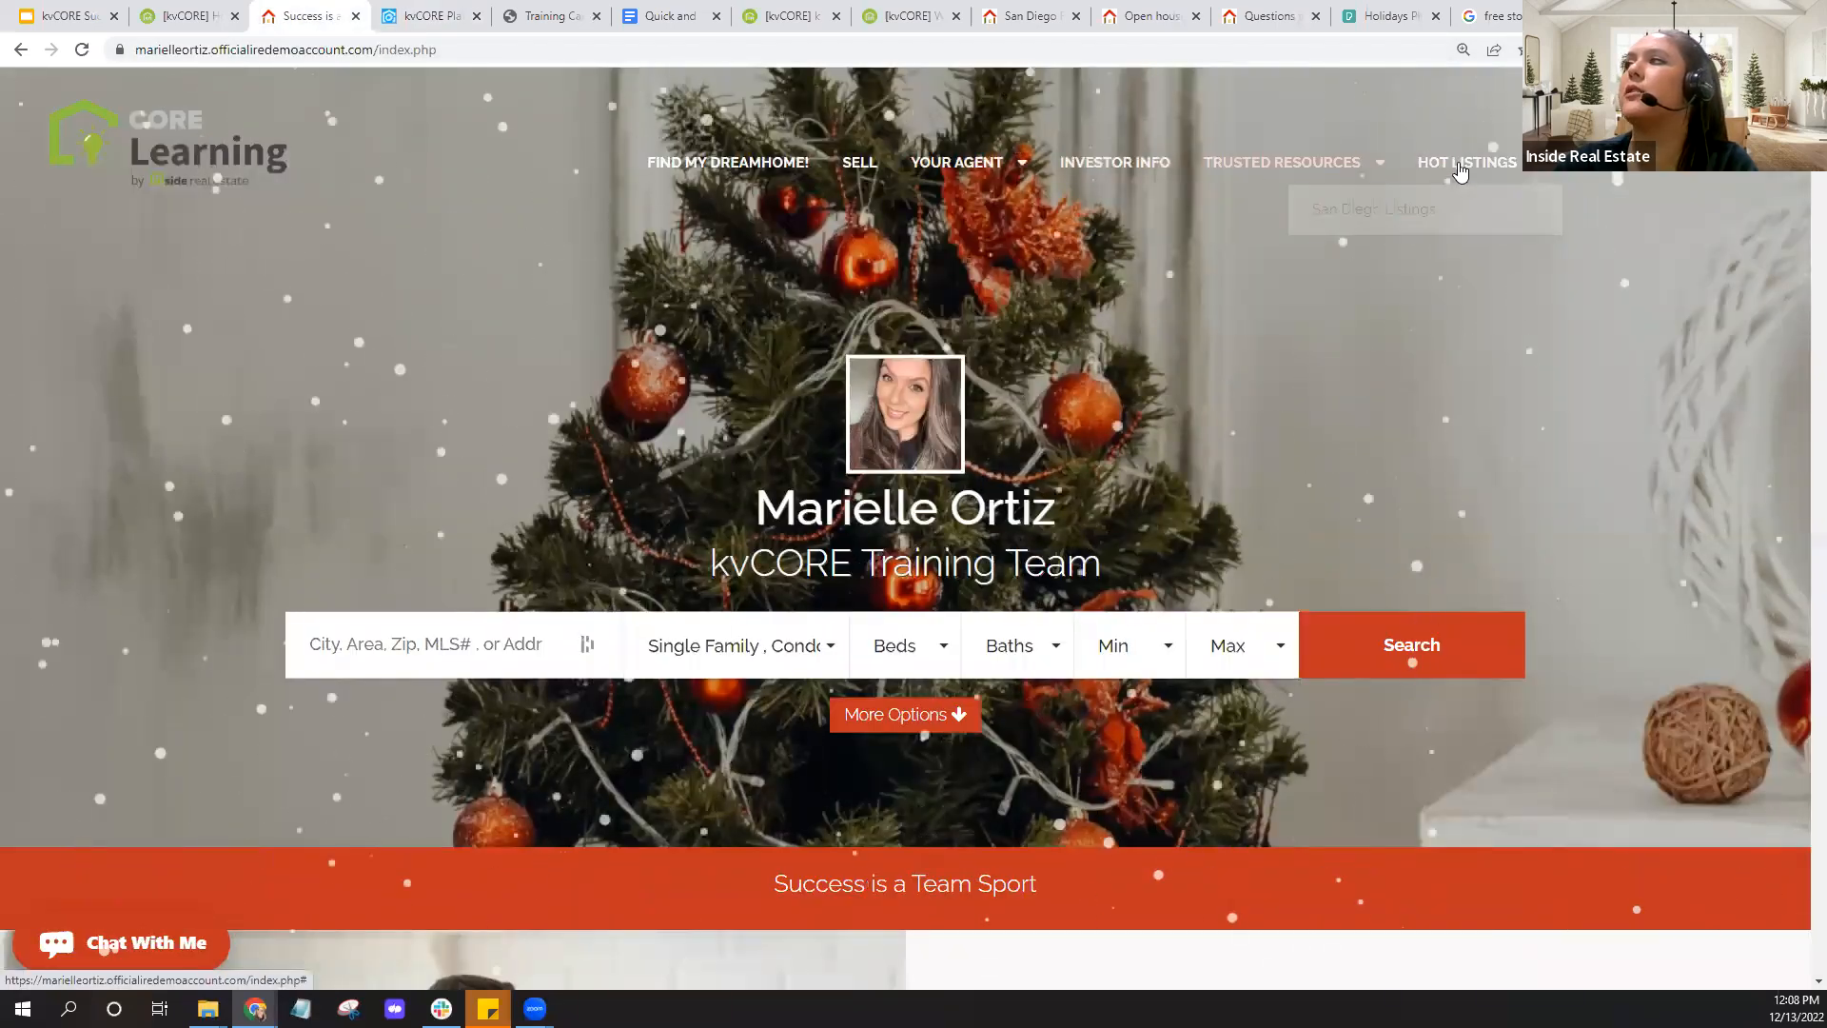
pyautogui.moveTo(1008, 164)
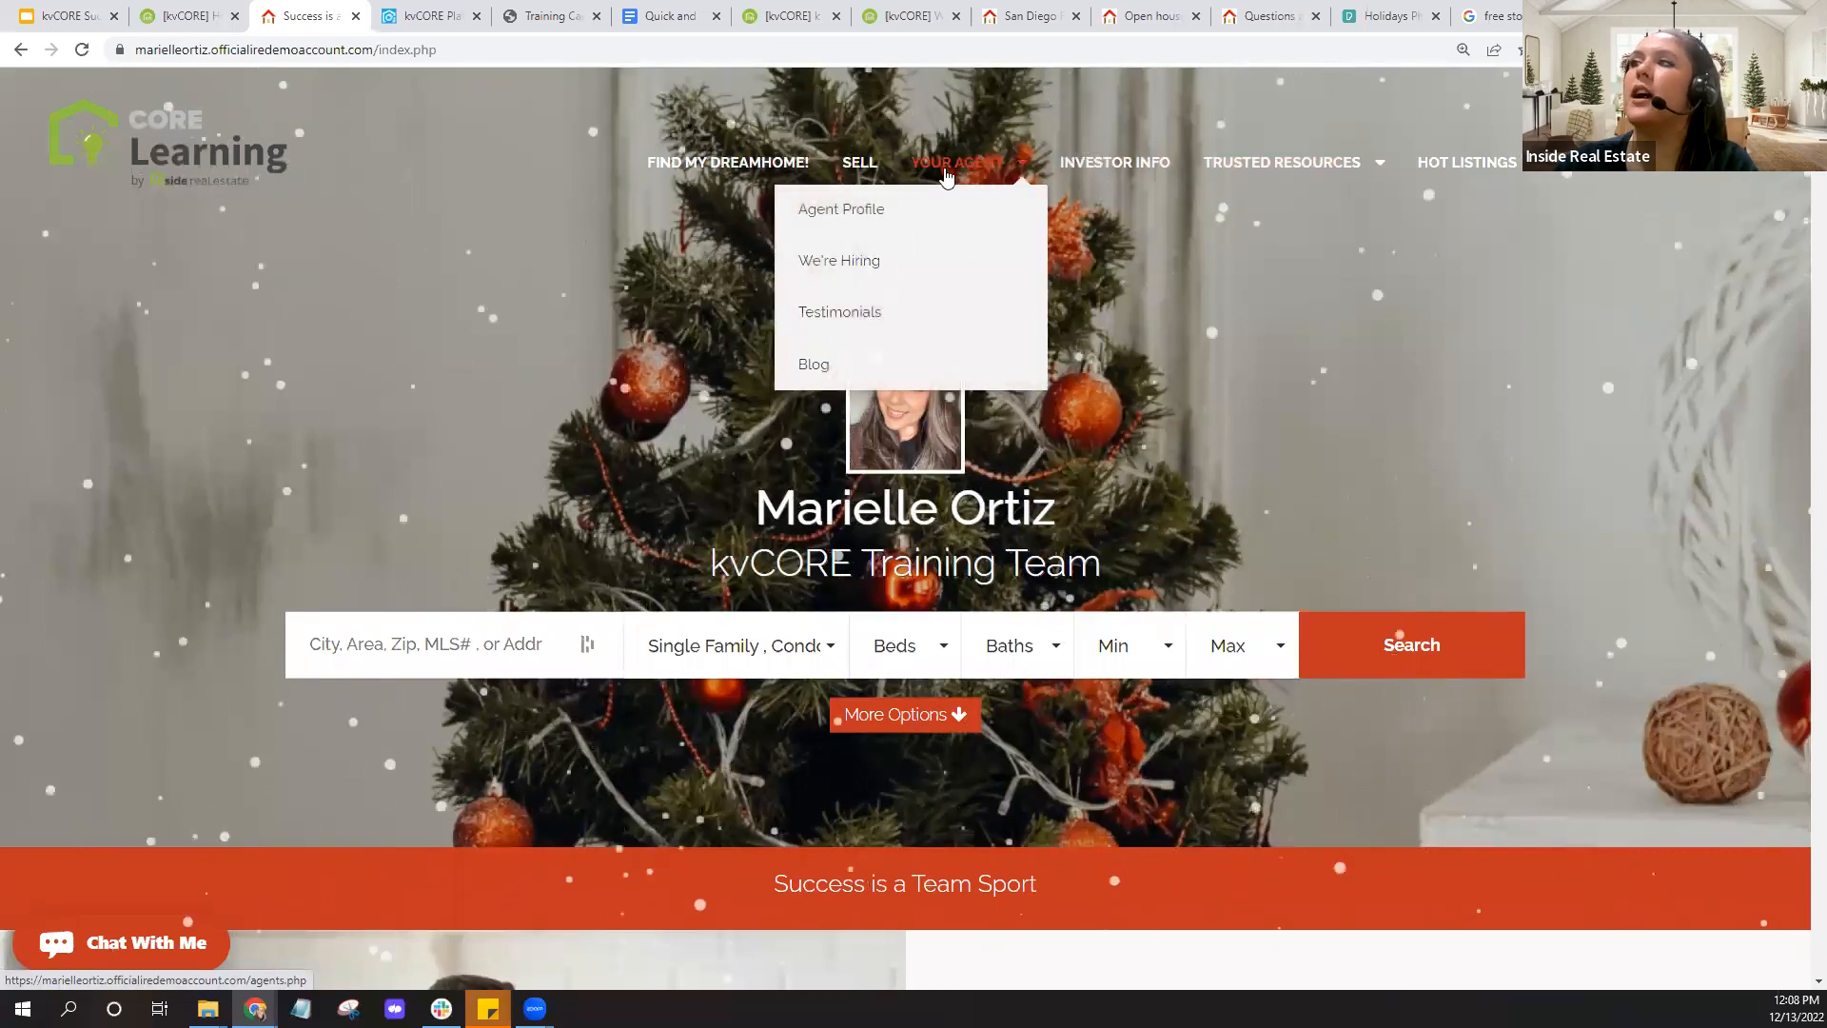
pyautogui.click(842, 319)
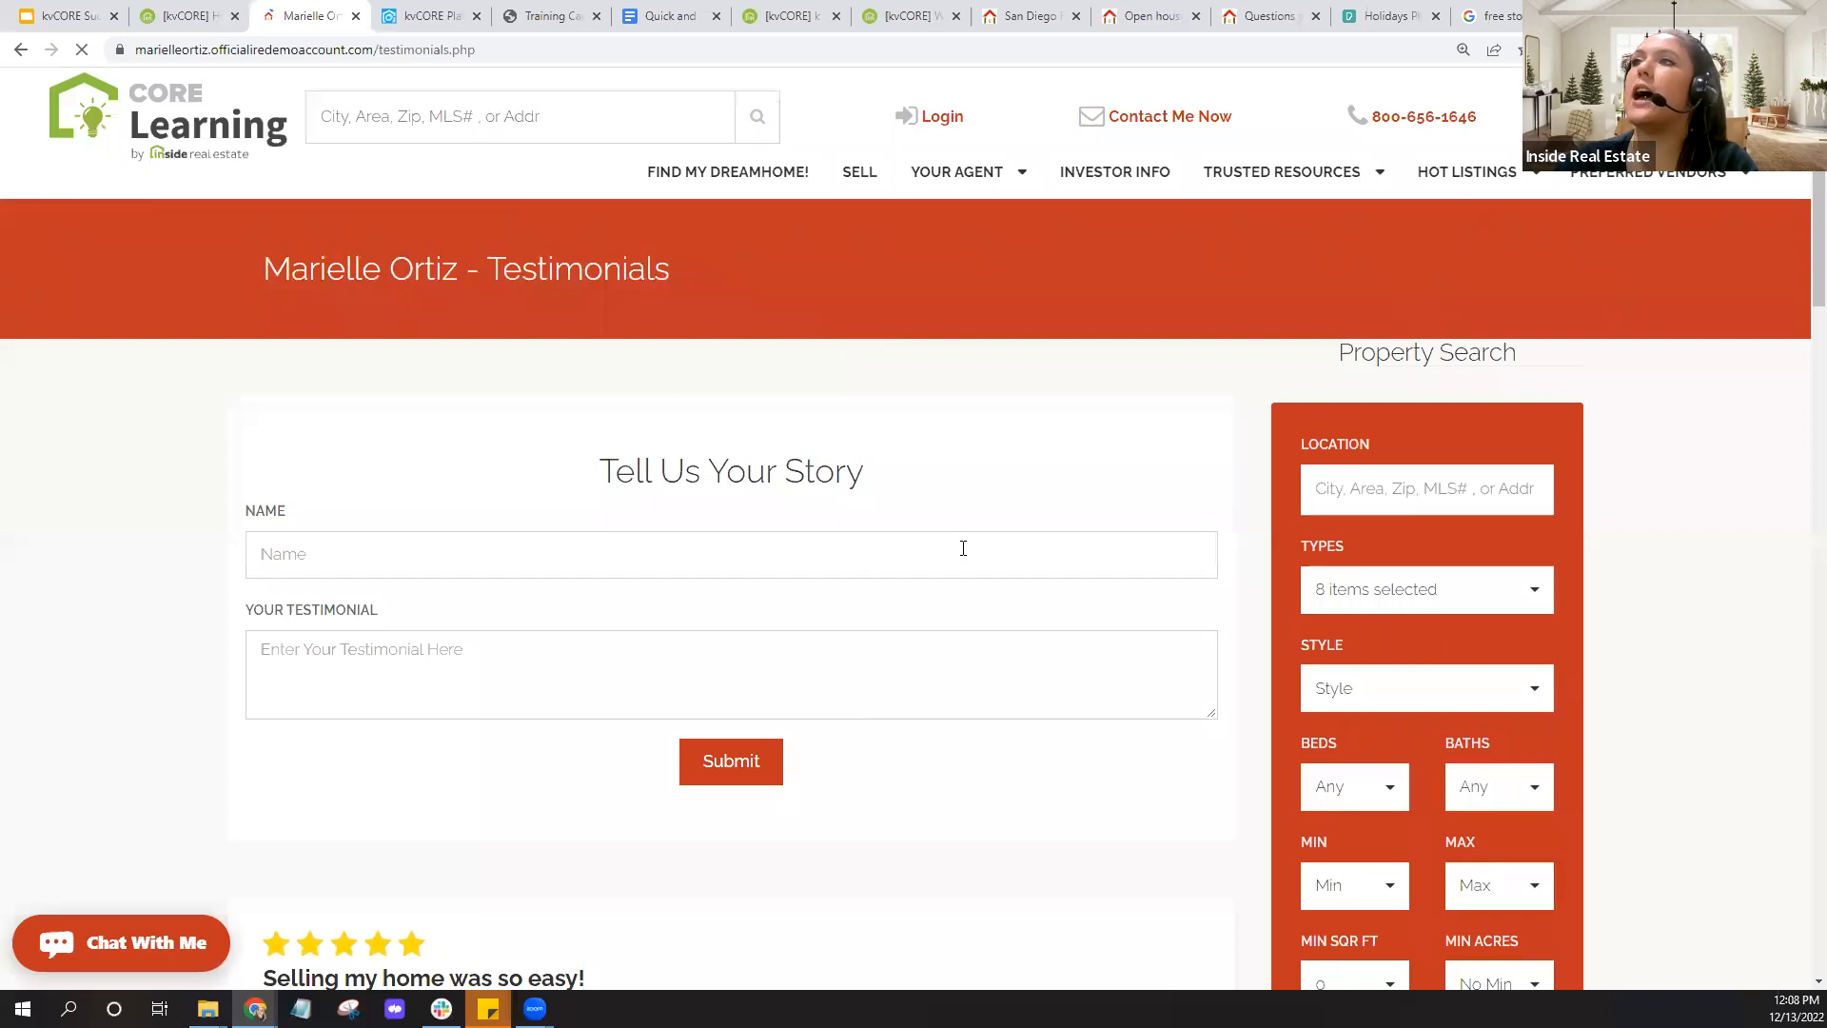
pyautogui.click(423, 16)
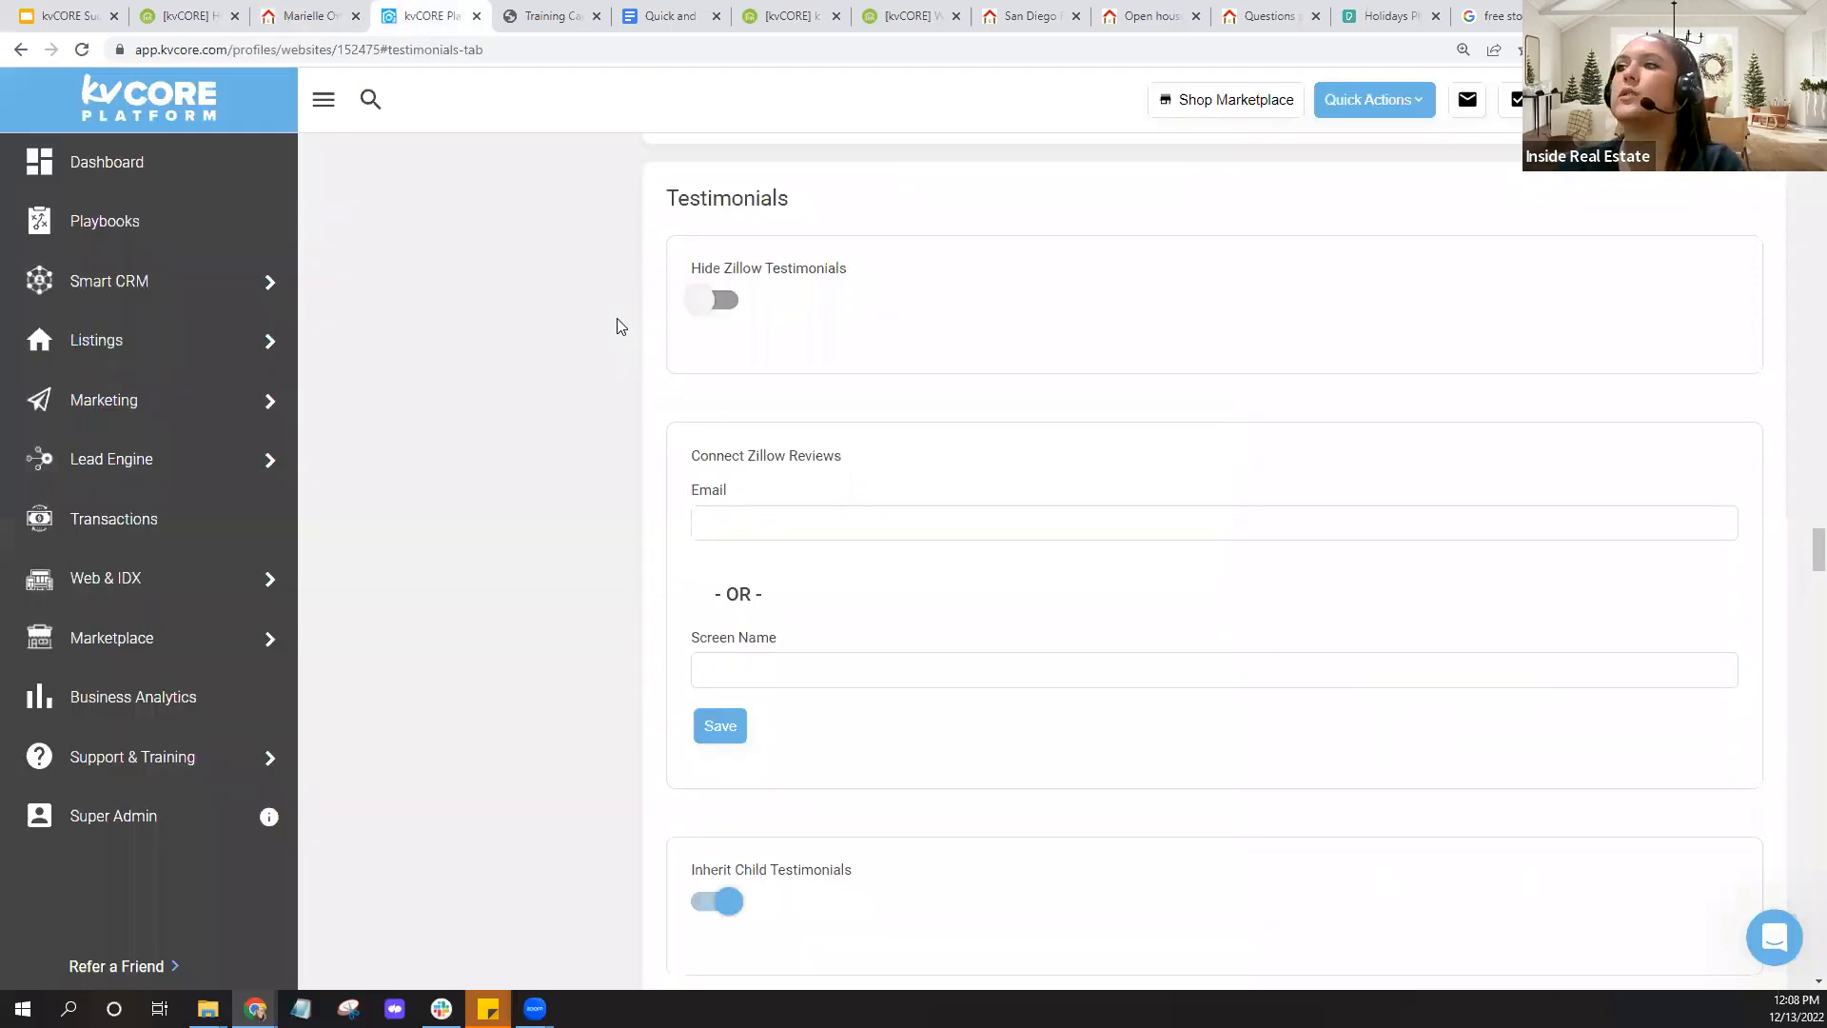
pyautogui.scroll(-1, 644, 343)
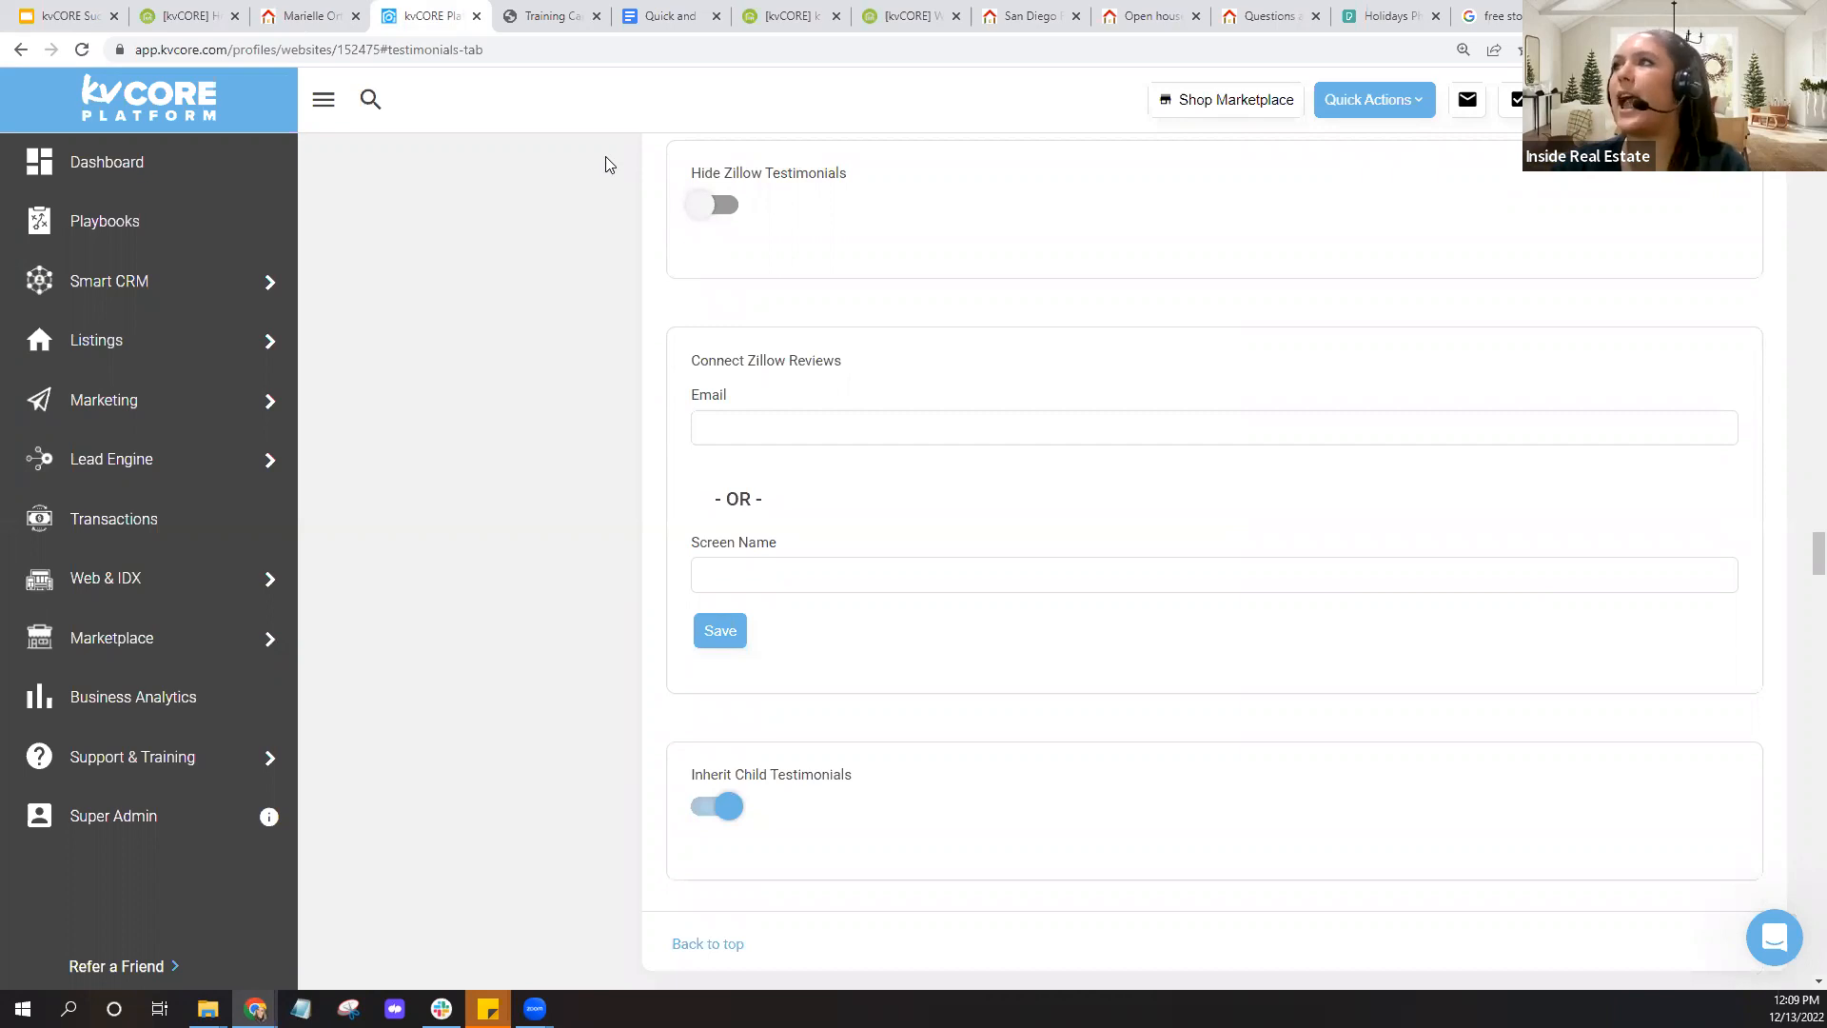
# Search the Inside Real Estate help desk for "google review" and look through the listed articles
pyautogui.click(904, 17)
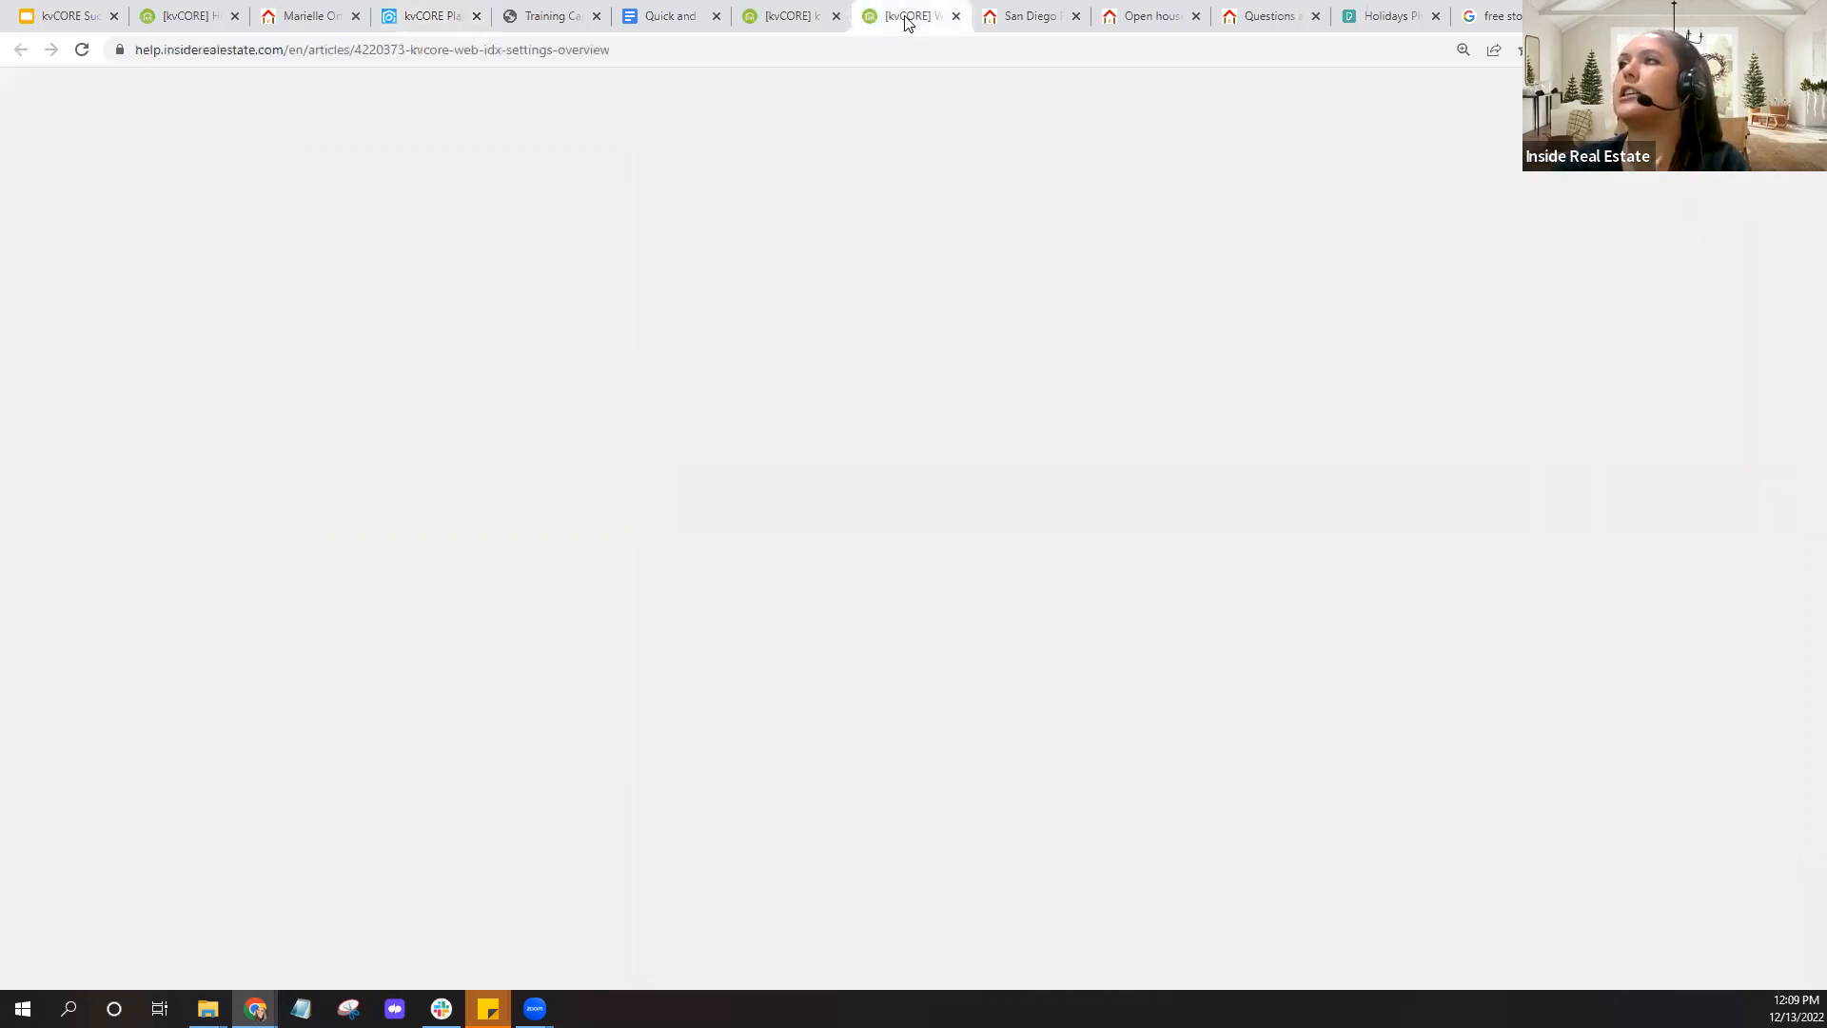
pyautogui.click(737, 191)
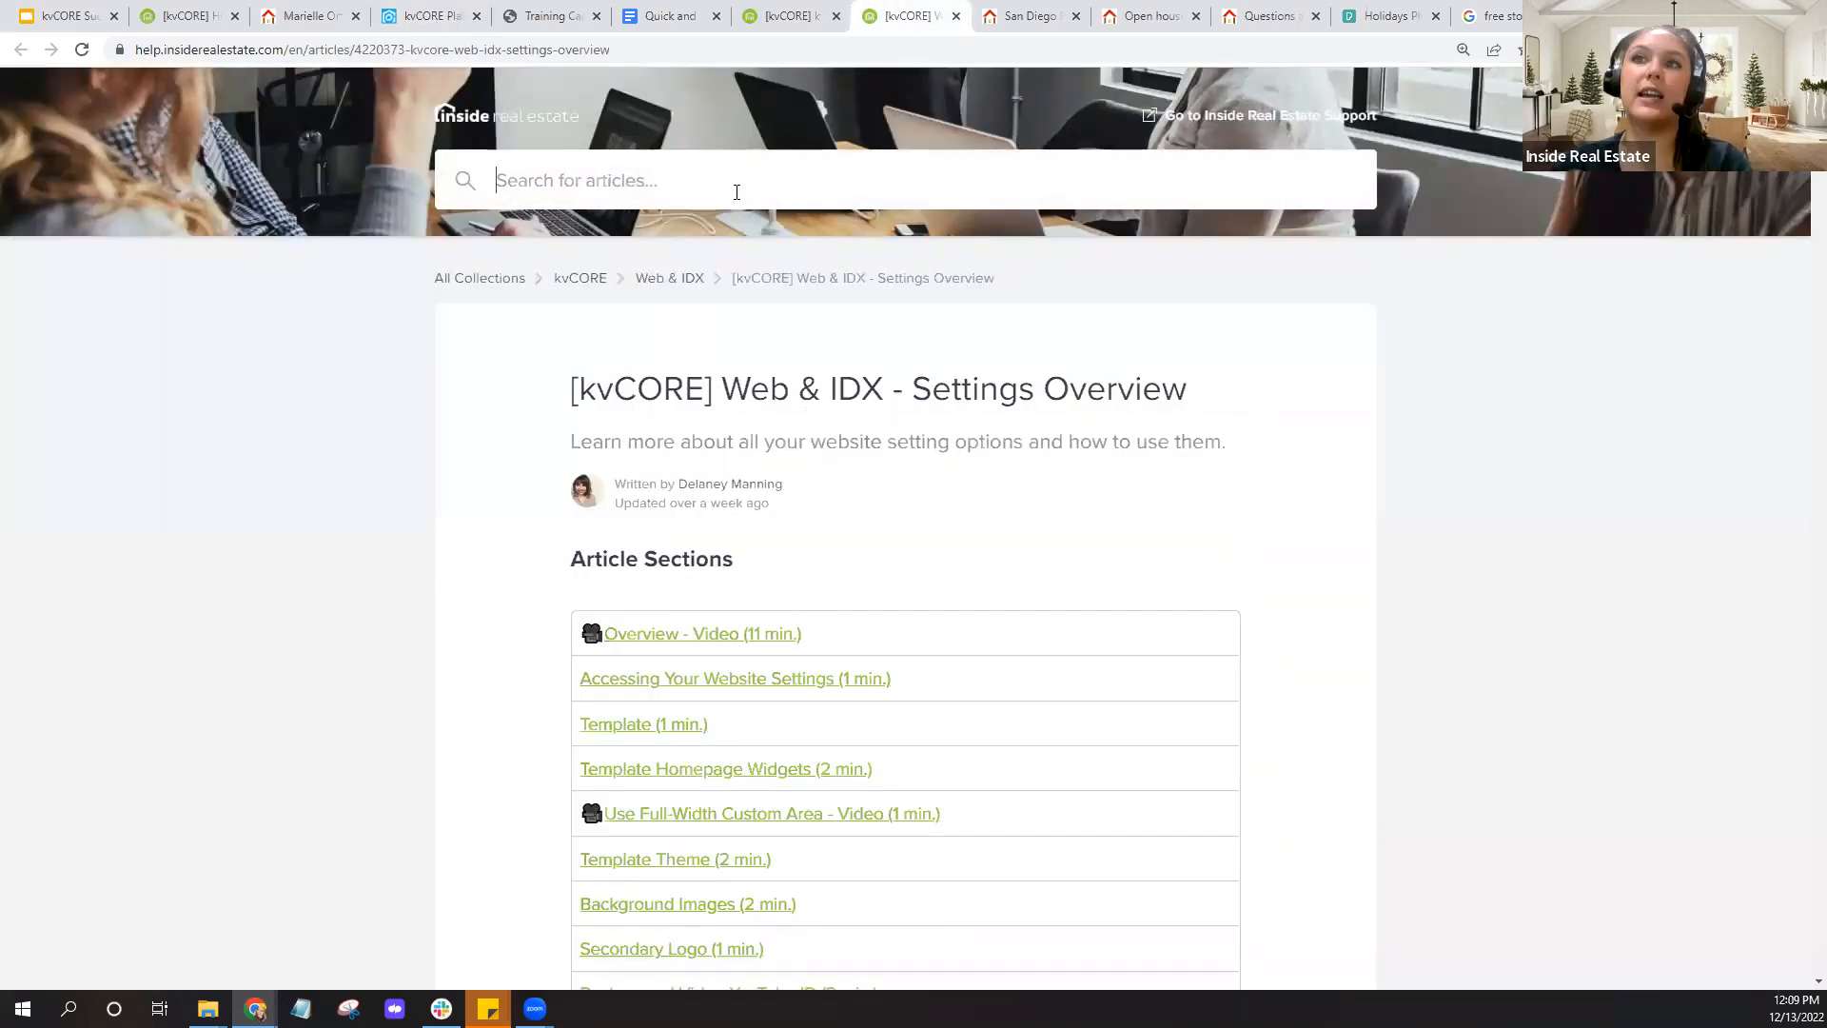
pyautogui.write('google review')
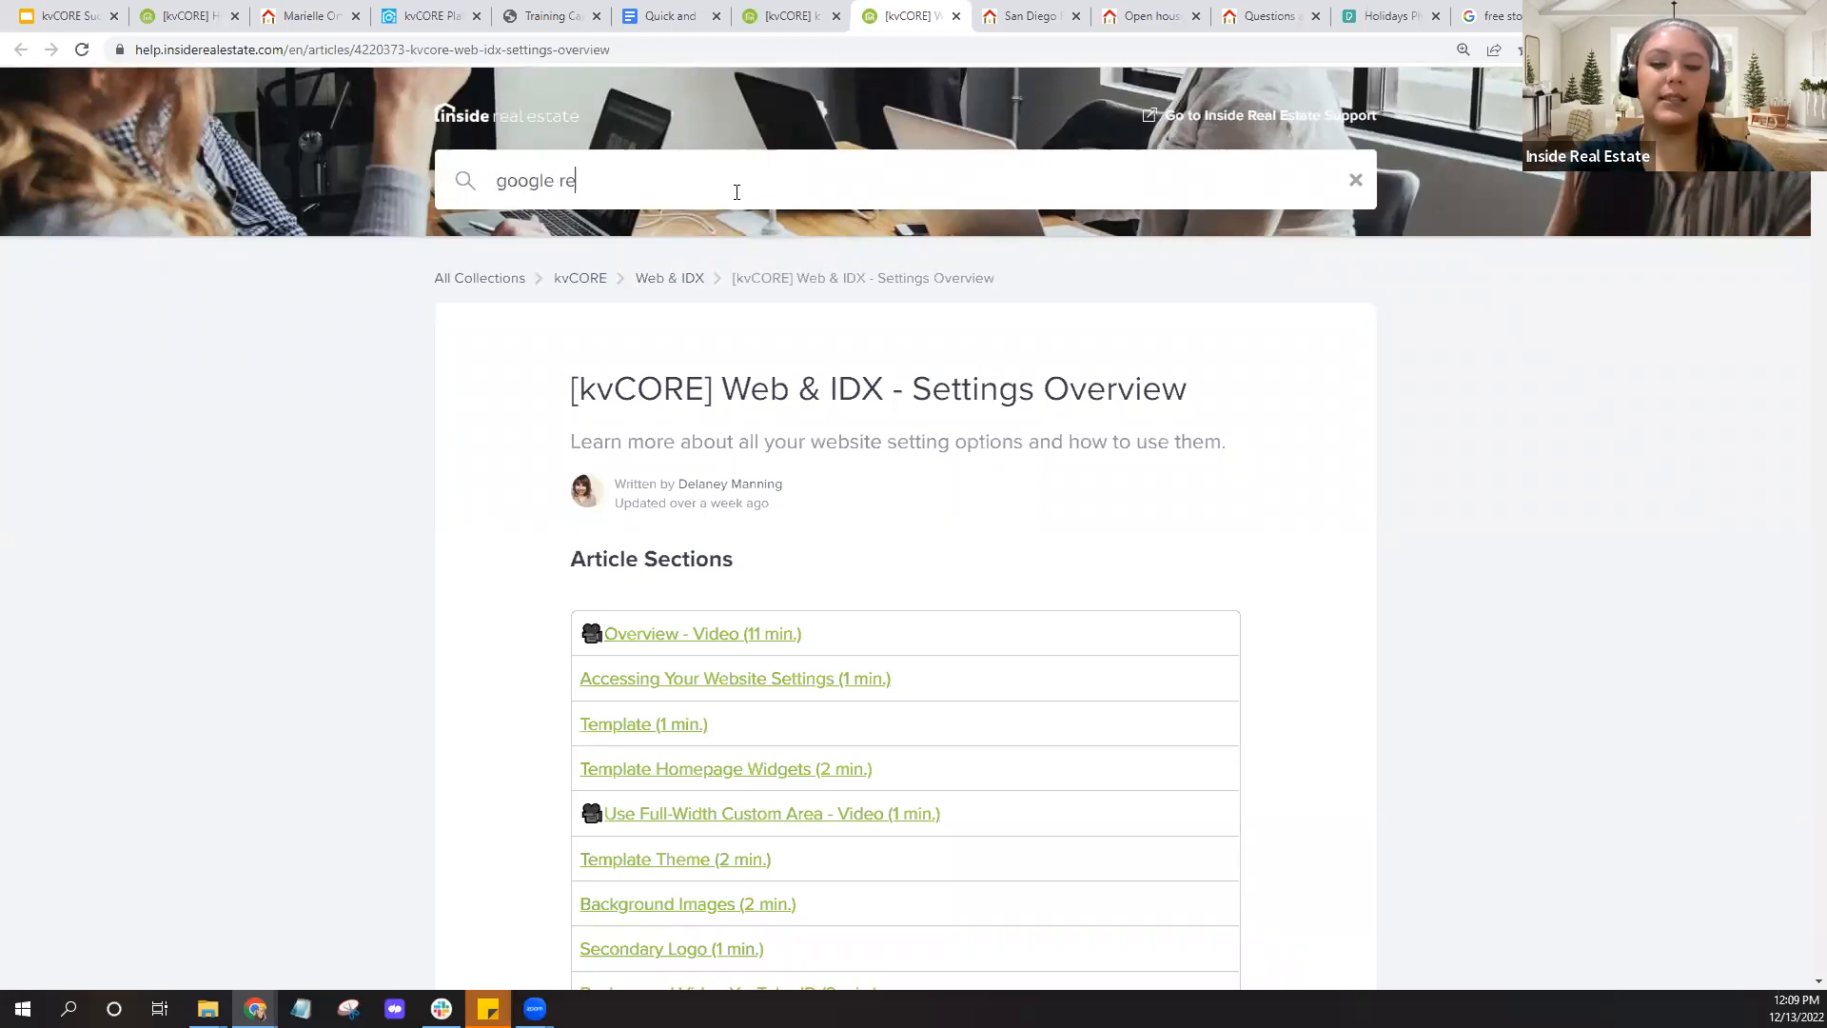
pyautogui.press('Return')
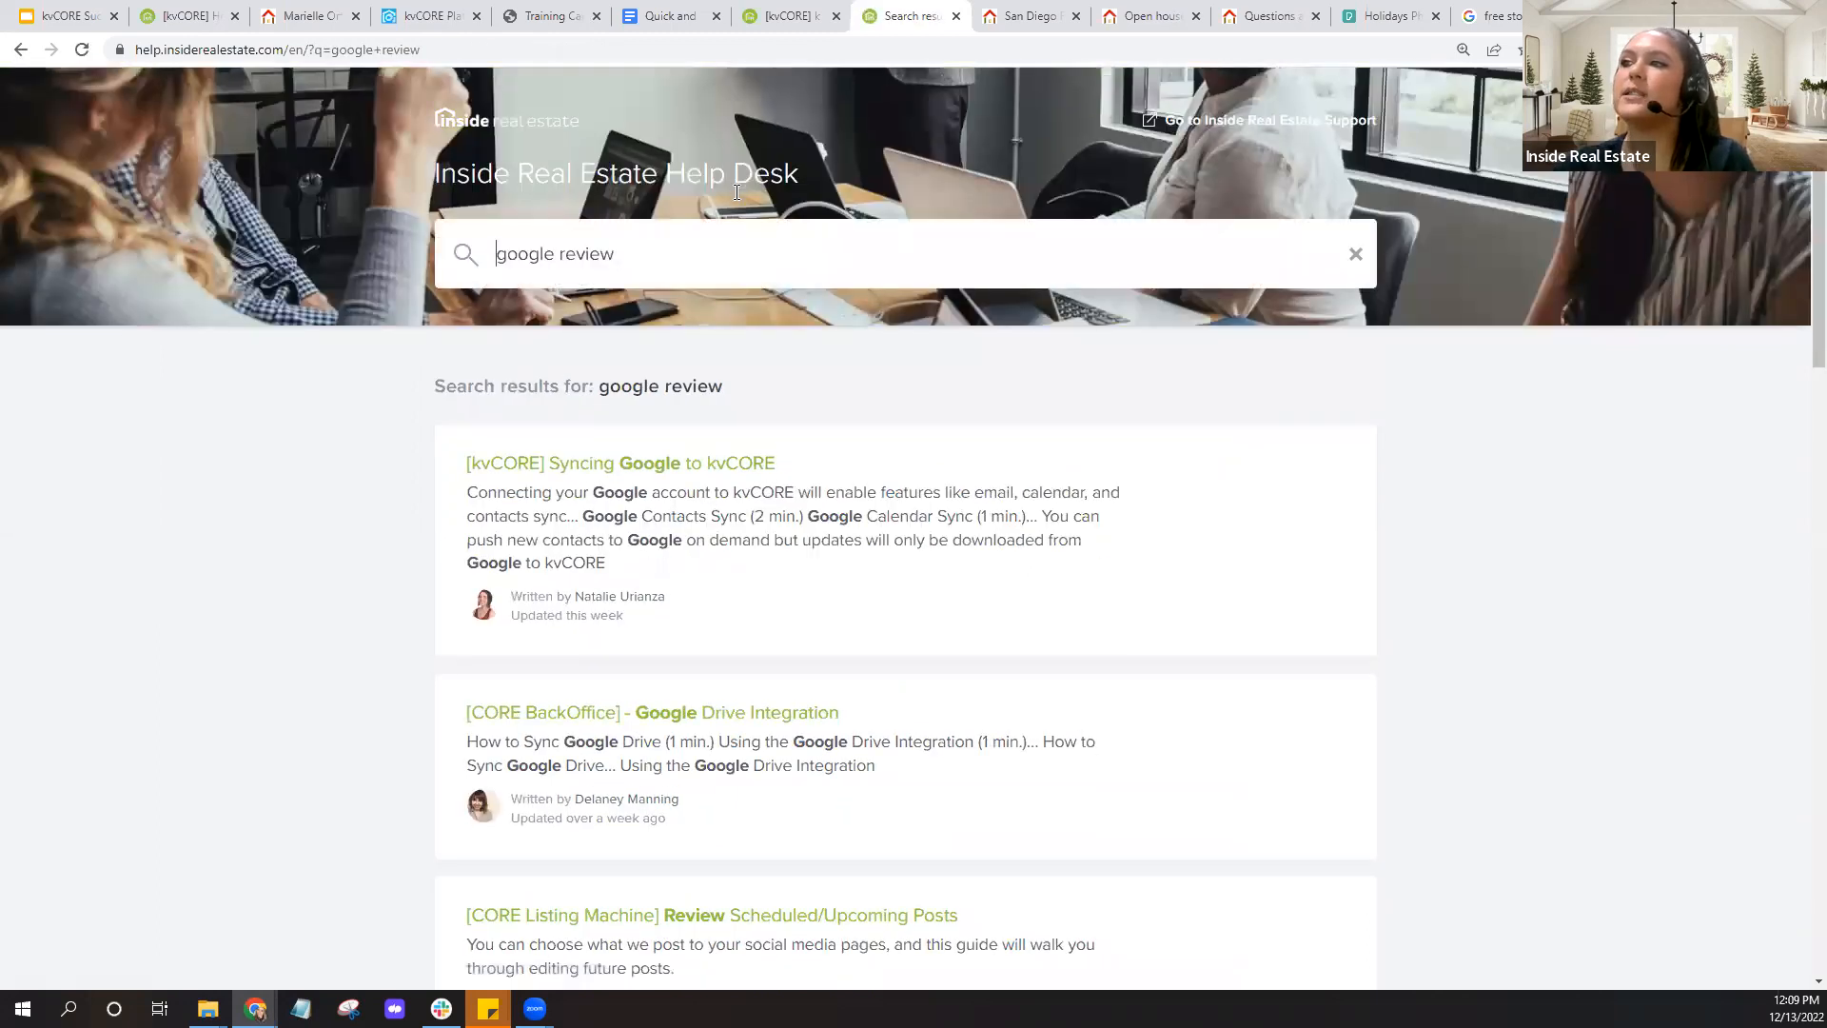
pyautogui.scroll(-2, 738, 193)
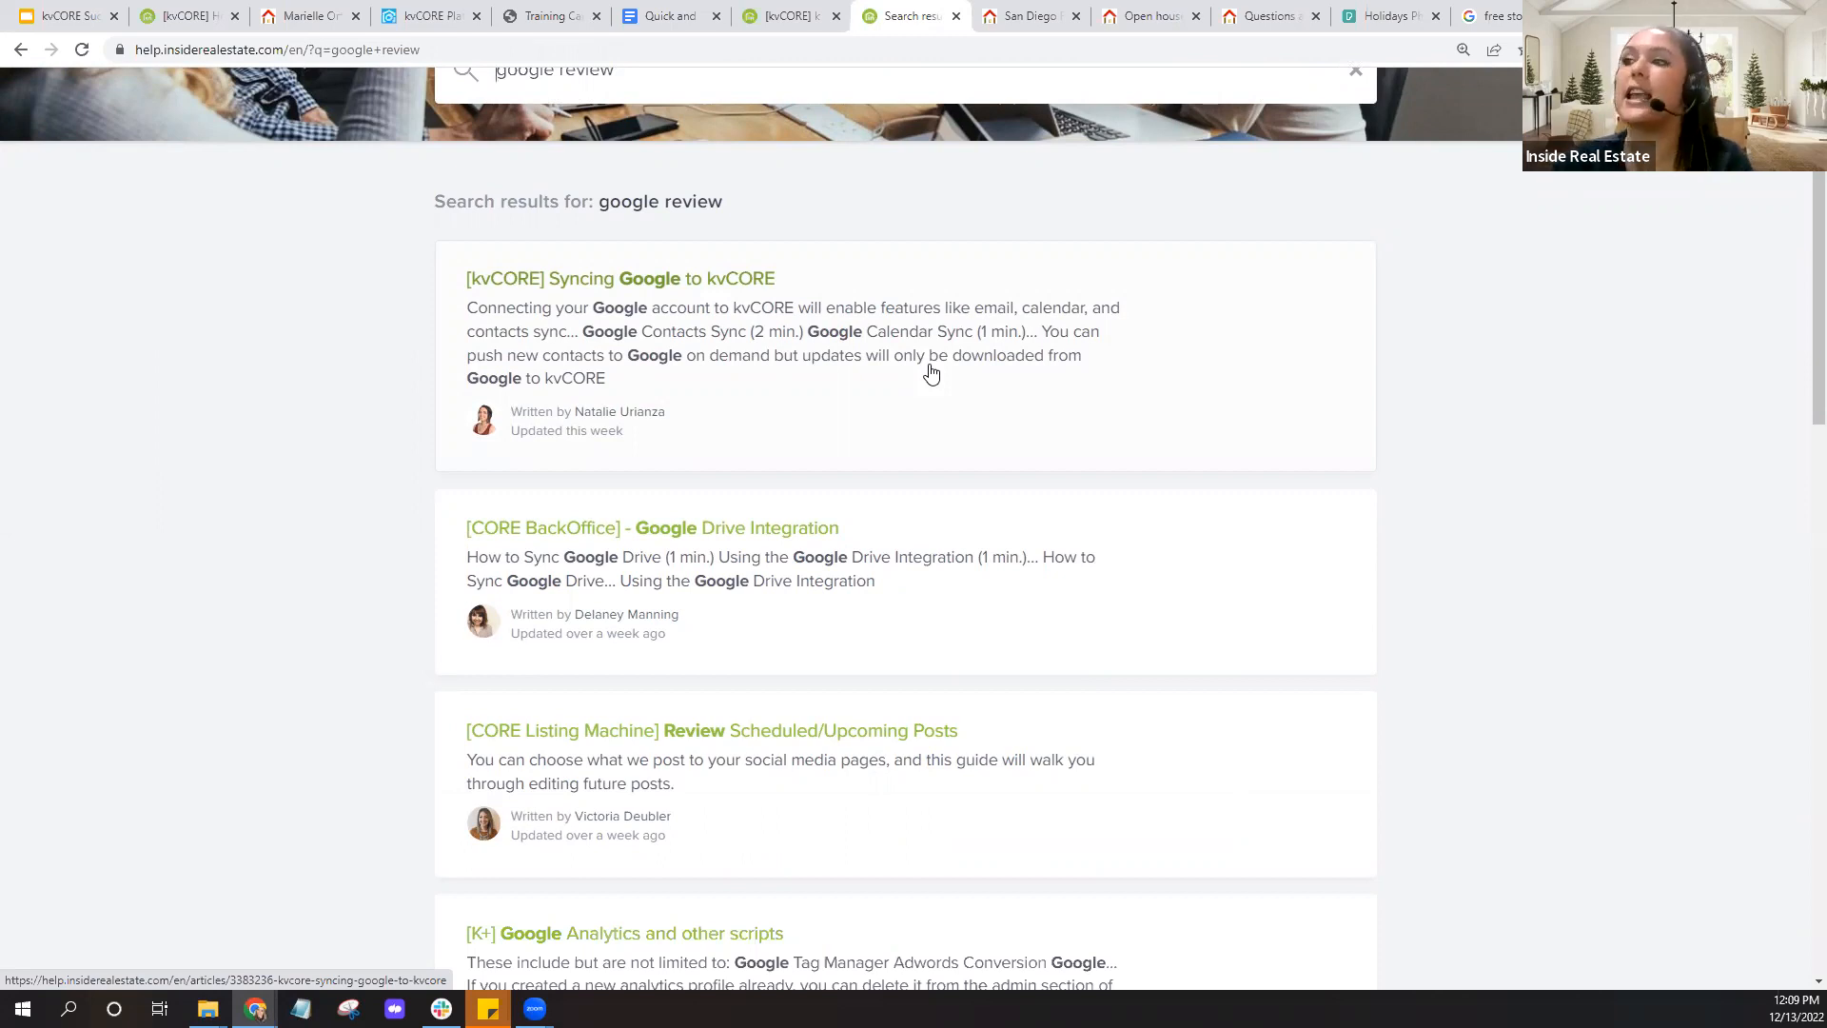
pyautogui.scroll(-3, 932, 373)
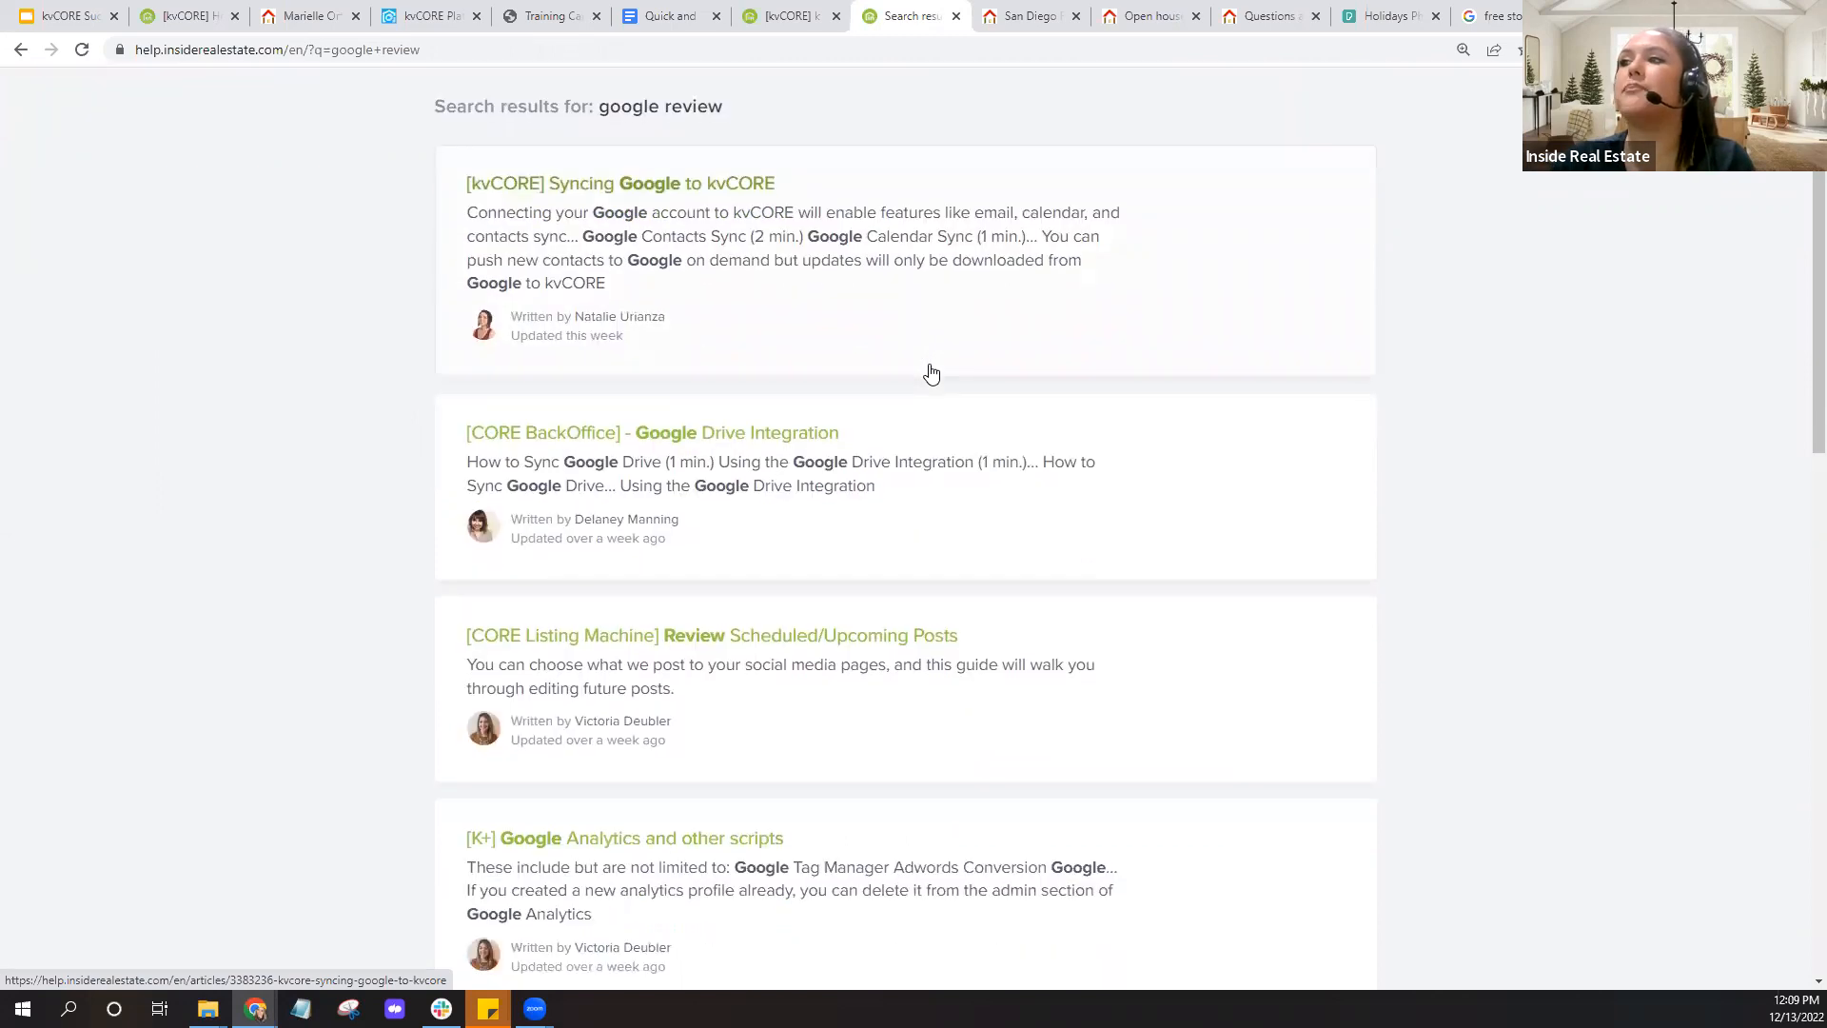
pyautogui.scroll(-5, 932, 373)
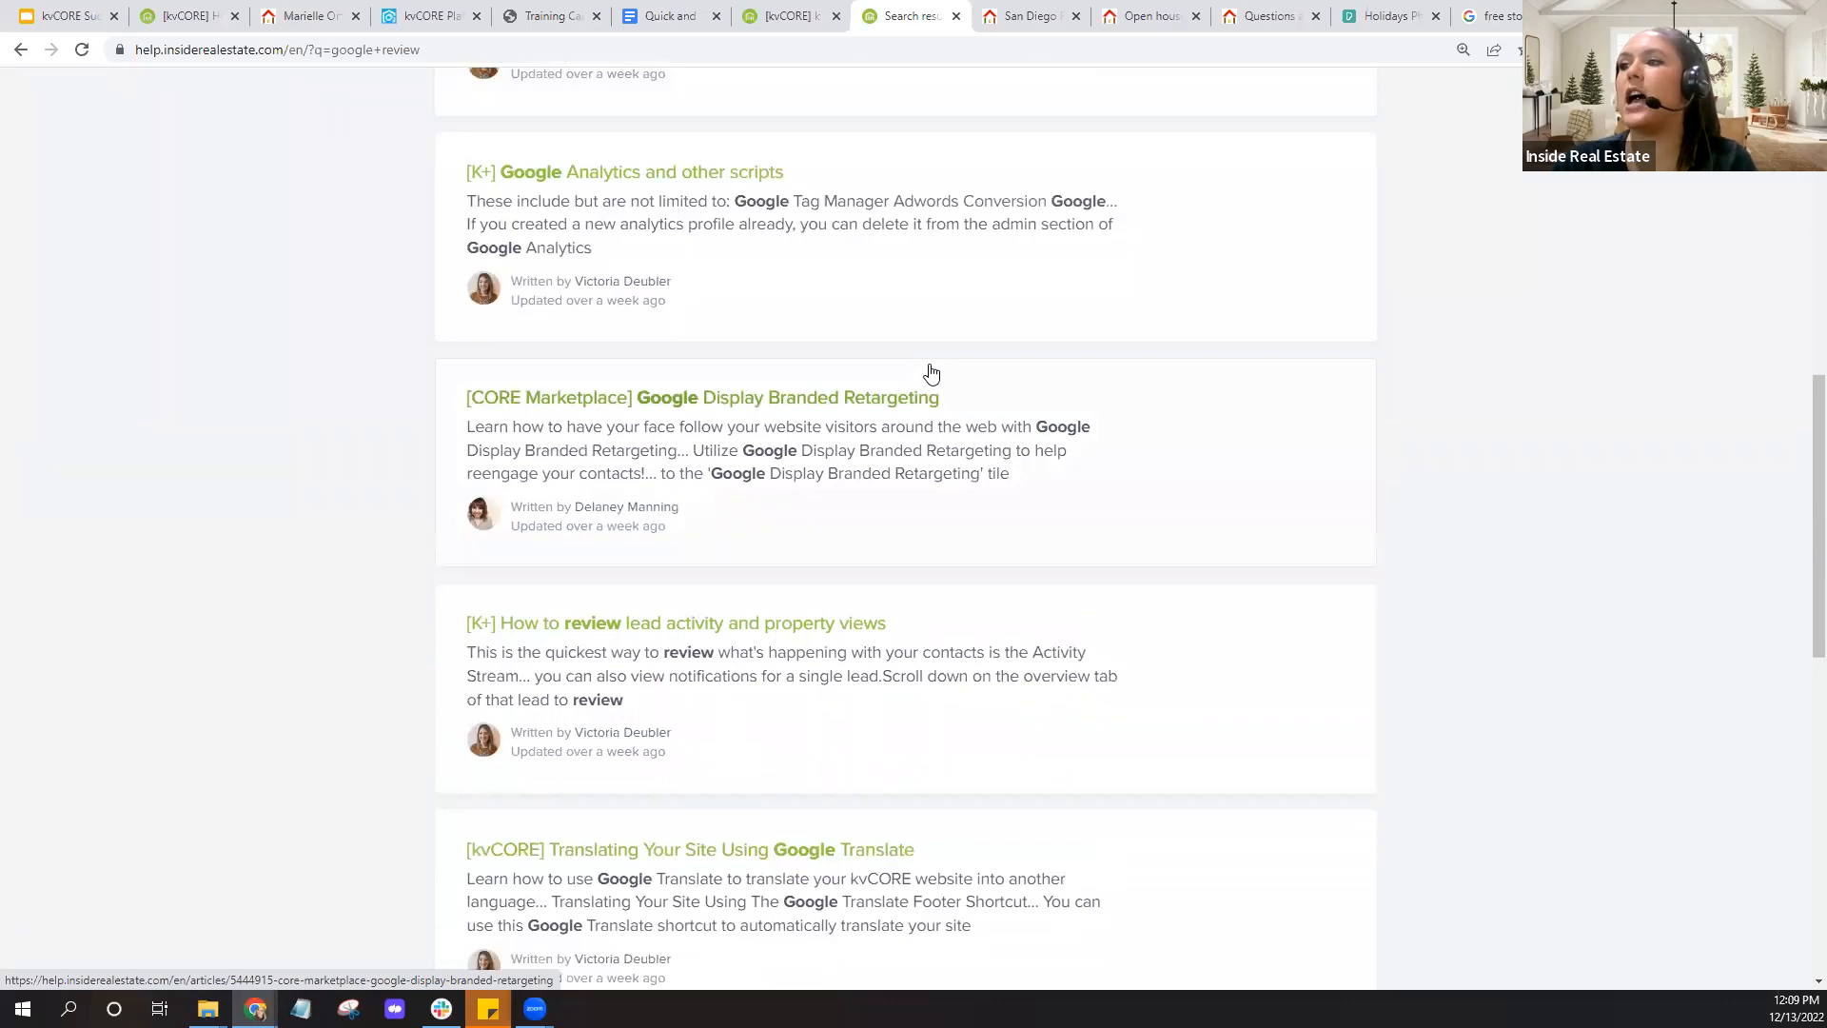
pyautogui.scroll(-5, 932, 374)
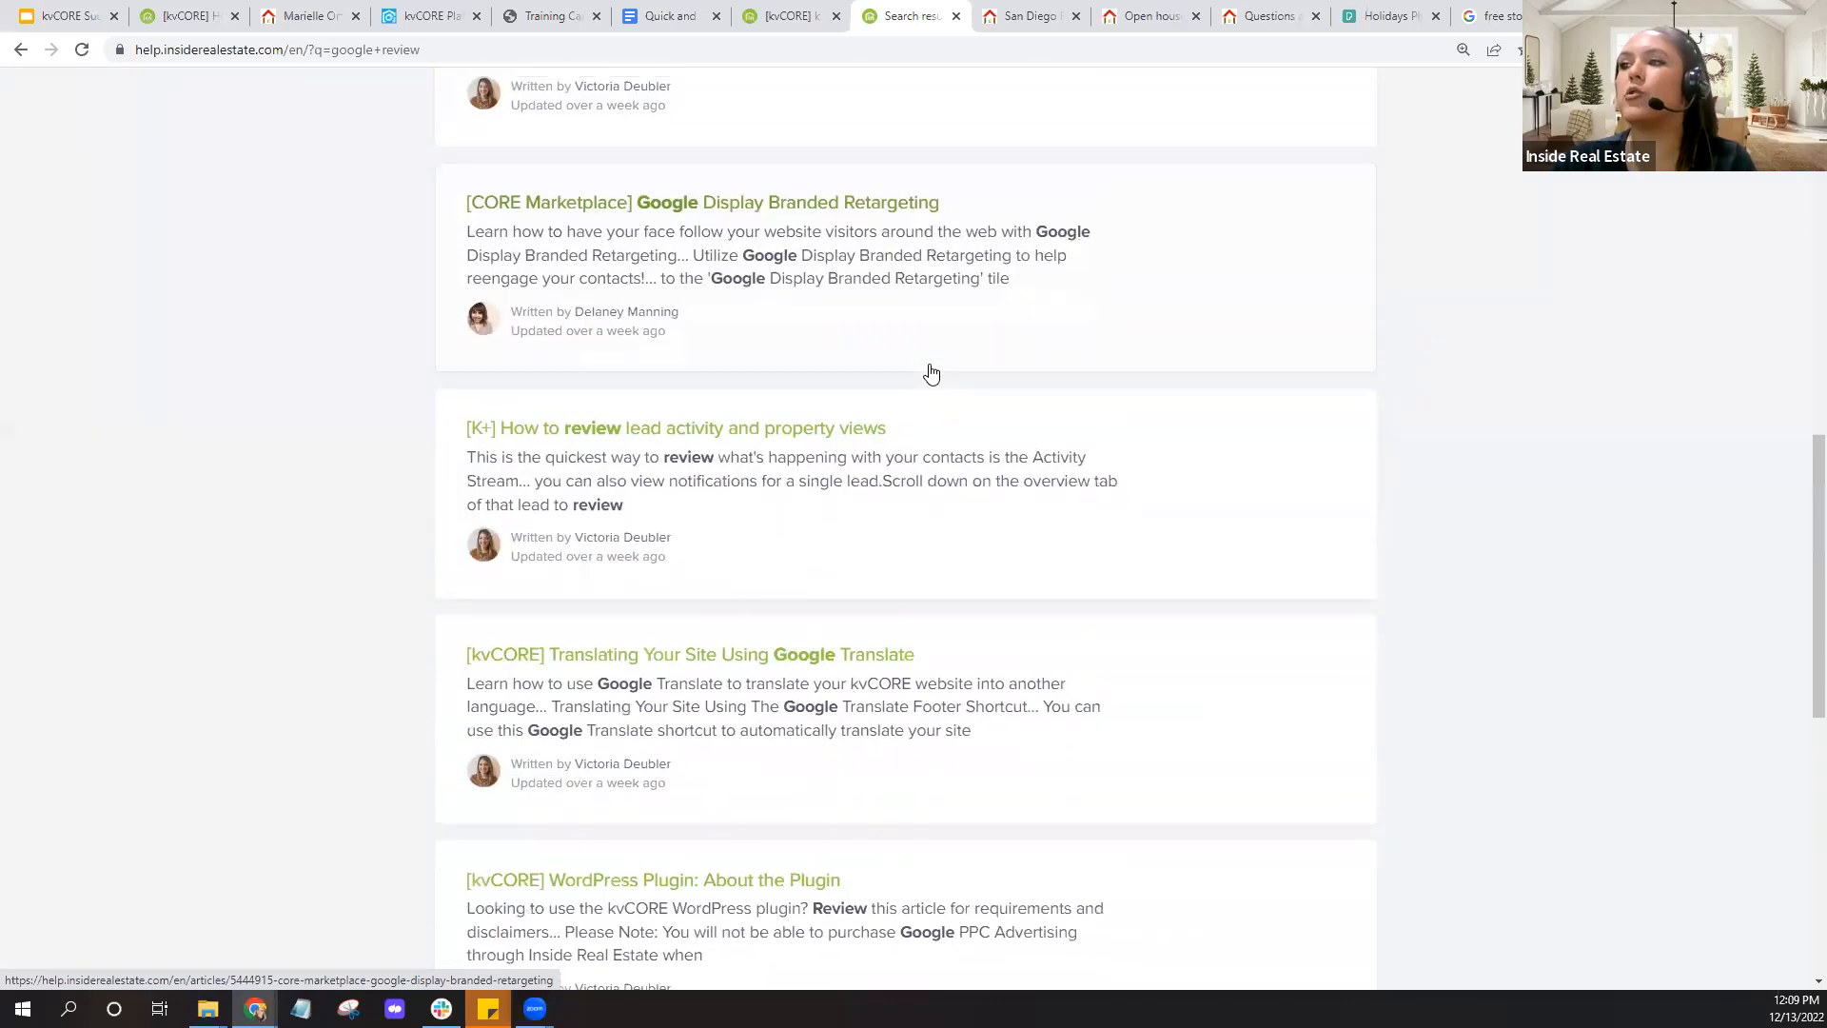
pyautogui.scroll(-1, 932, 373)
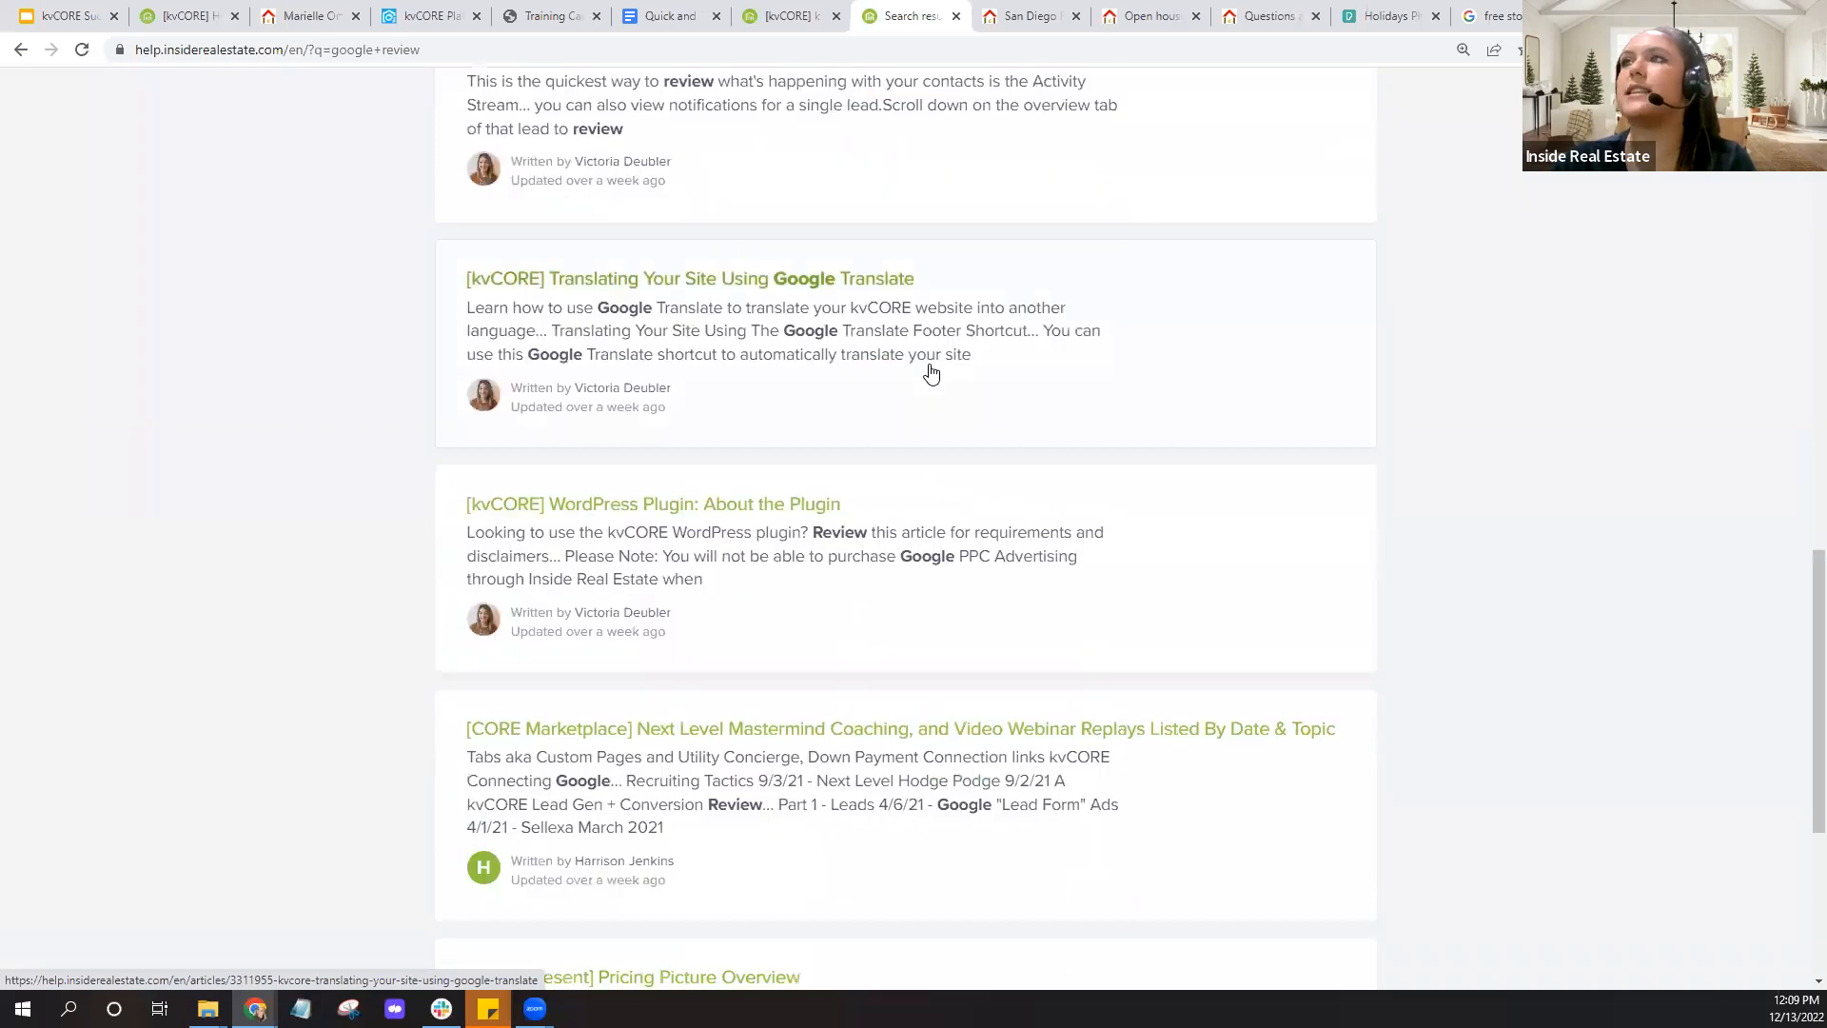
pyautogui.scroll(15, 932, 373)
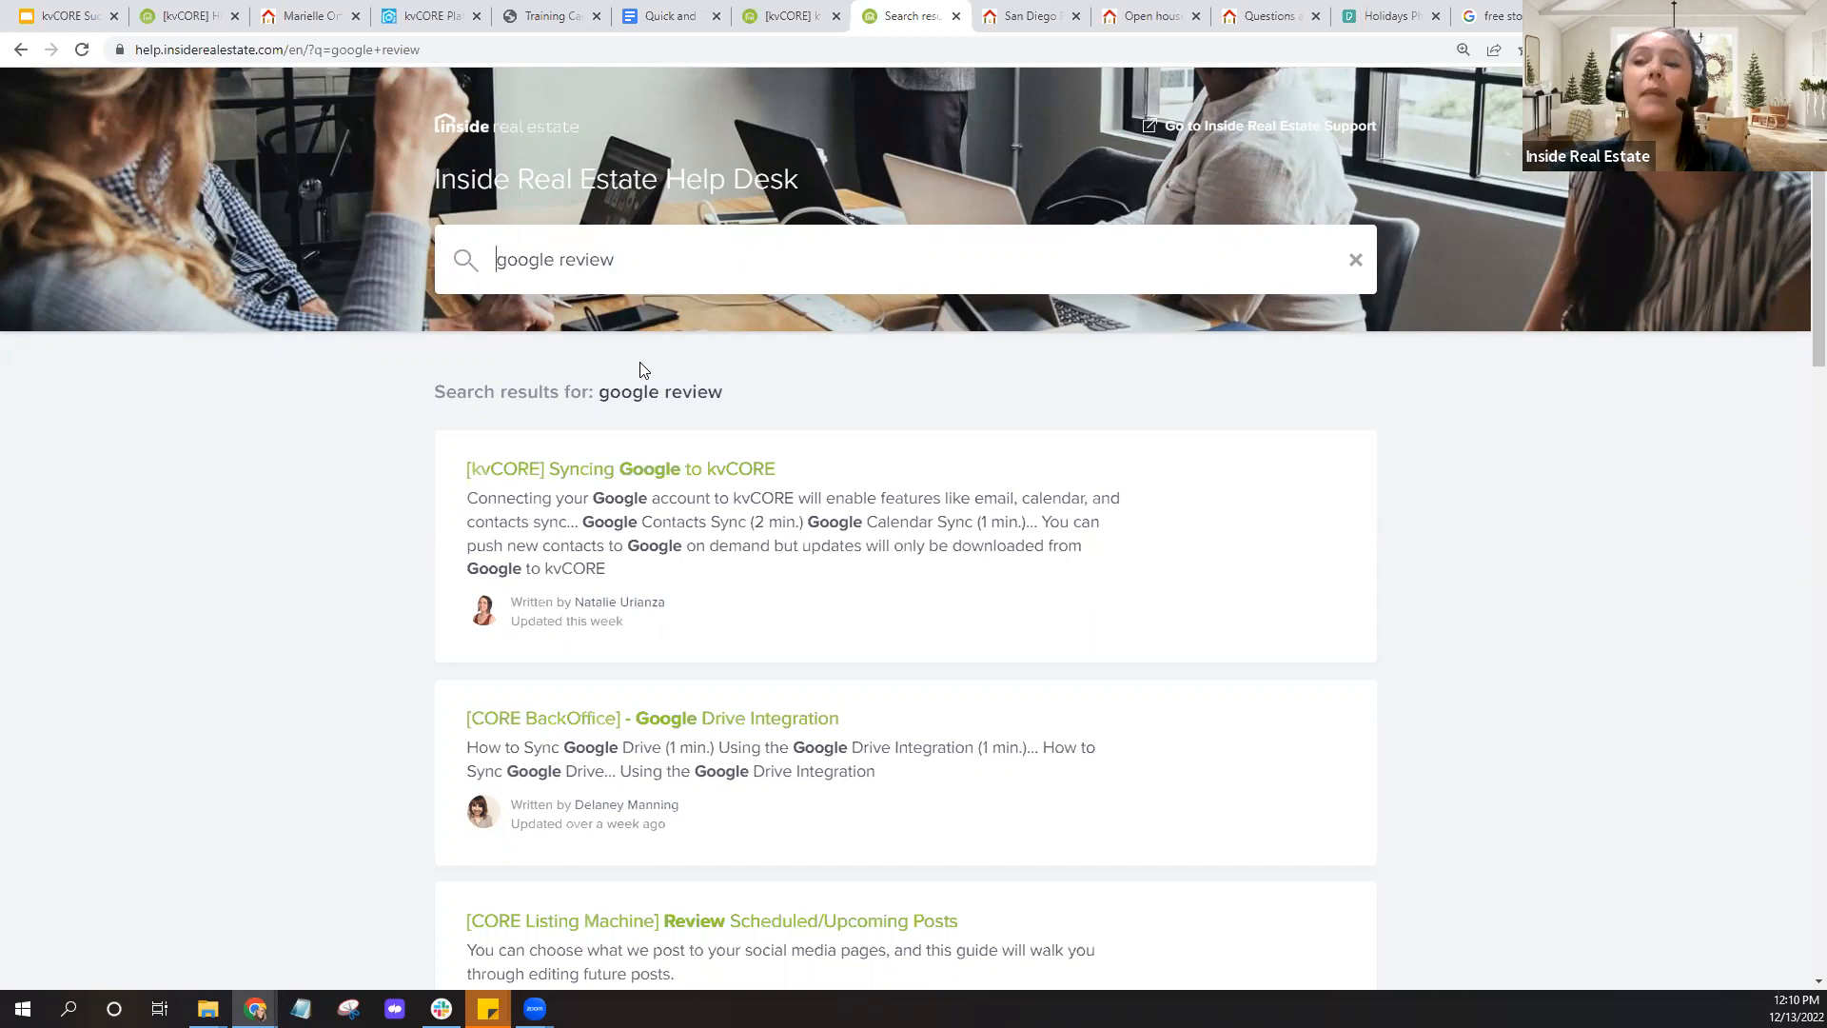
# Switch to the Inside Real Estate training calendar page and look at its Facebook Group link
pyautogui.click(415, 16)
pyautogui.click(551, 19)
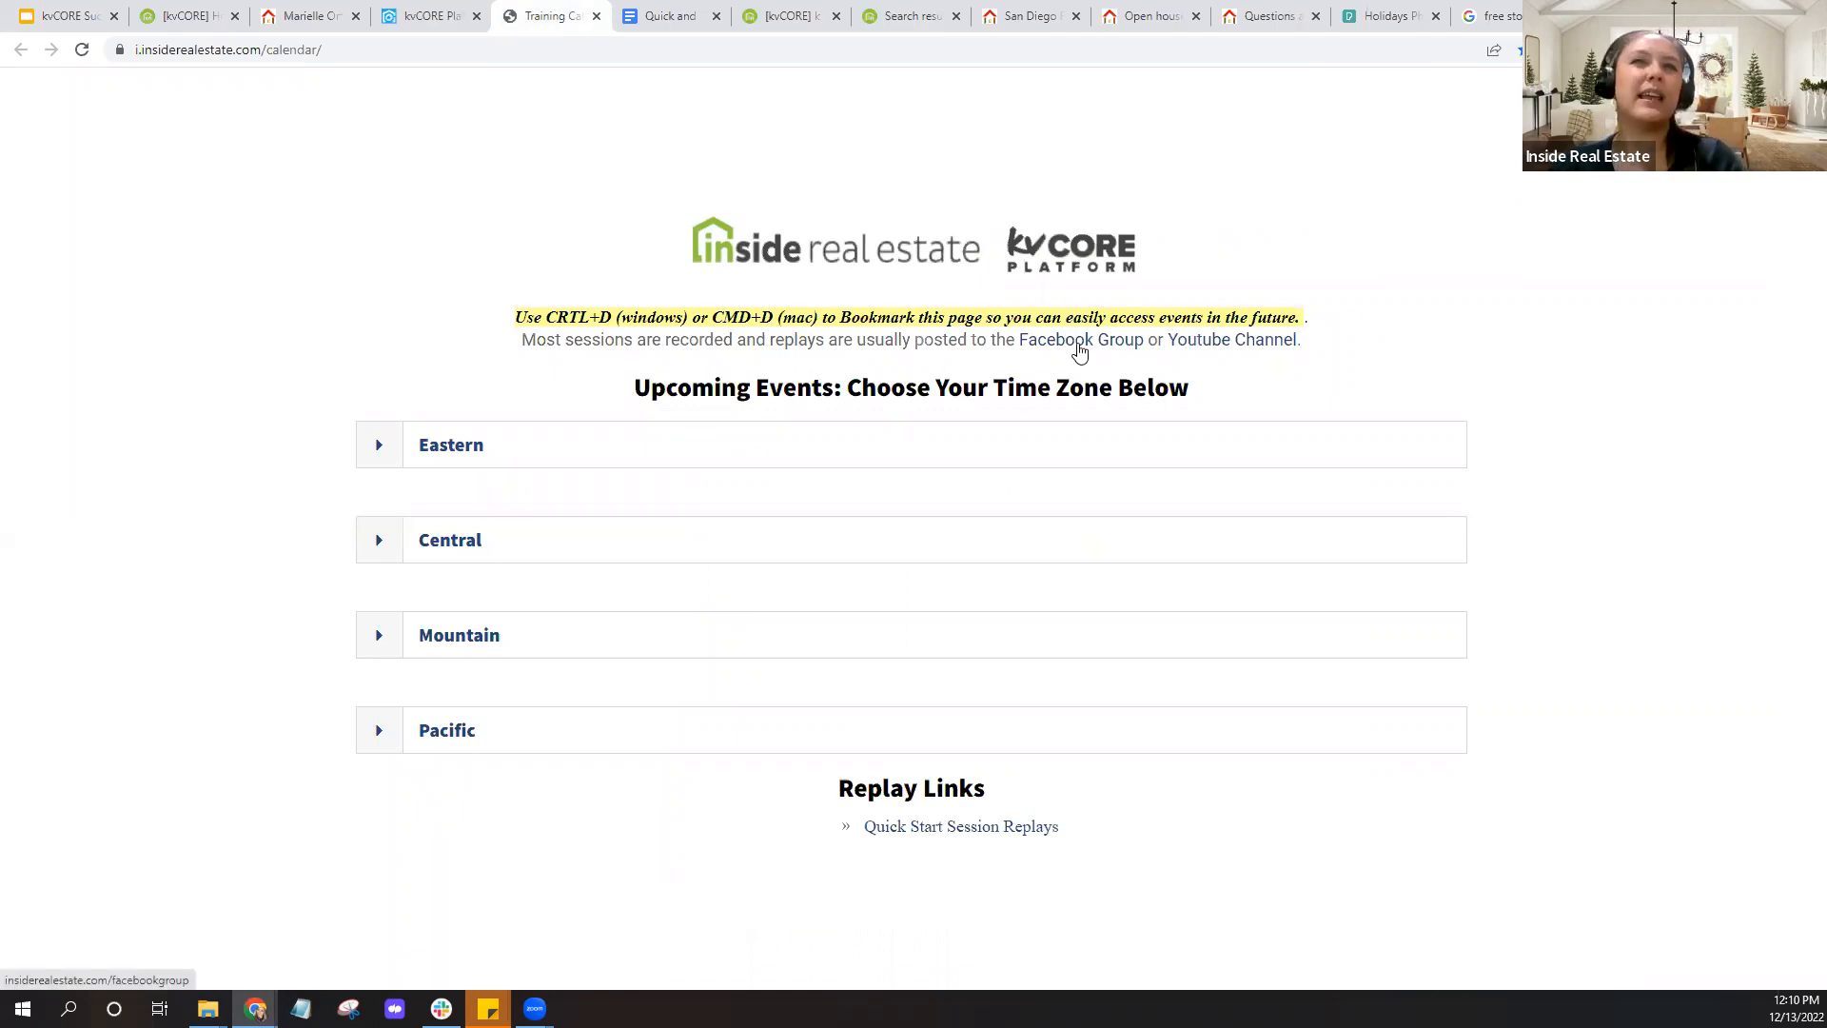
pyautogui.press('ctrl')
pyautogui.press('ctrl')
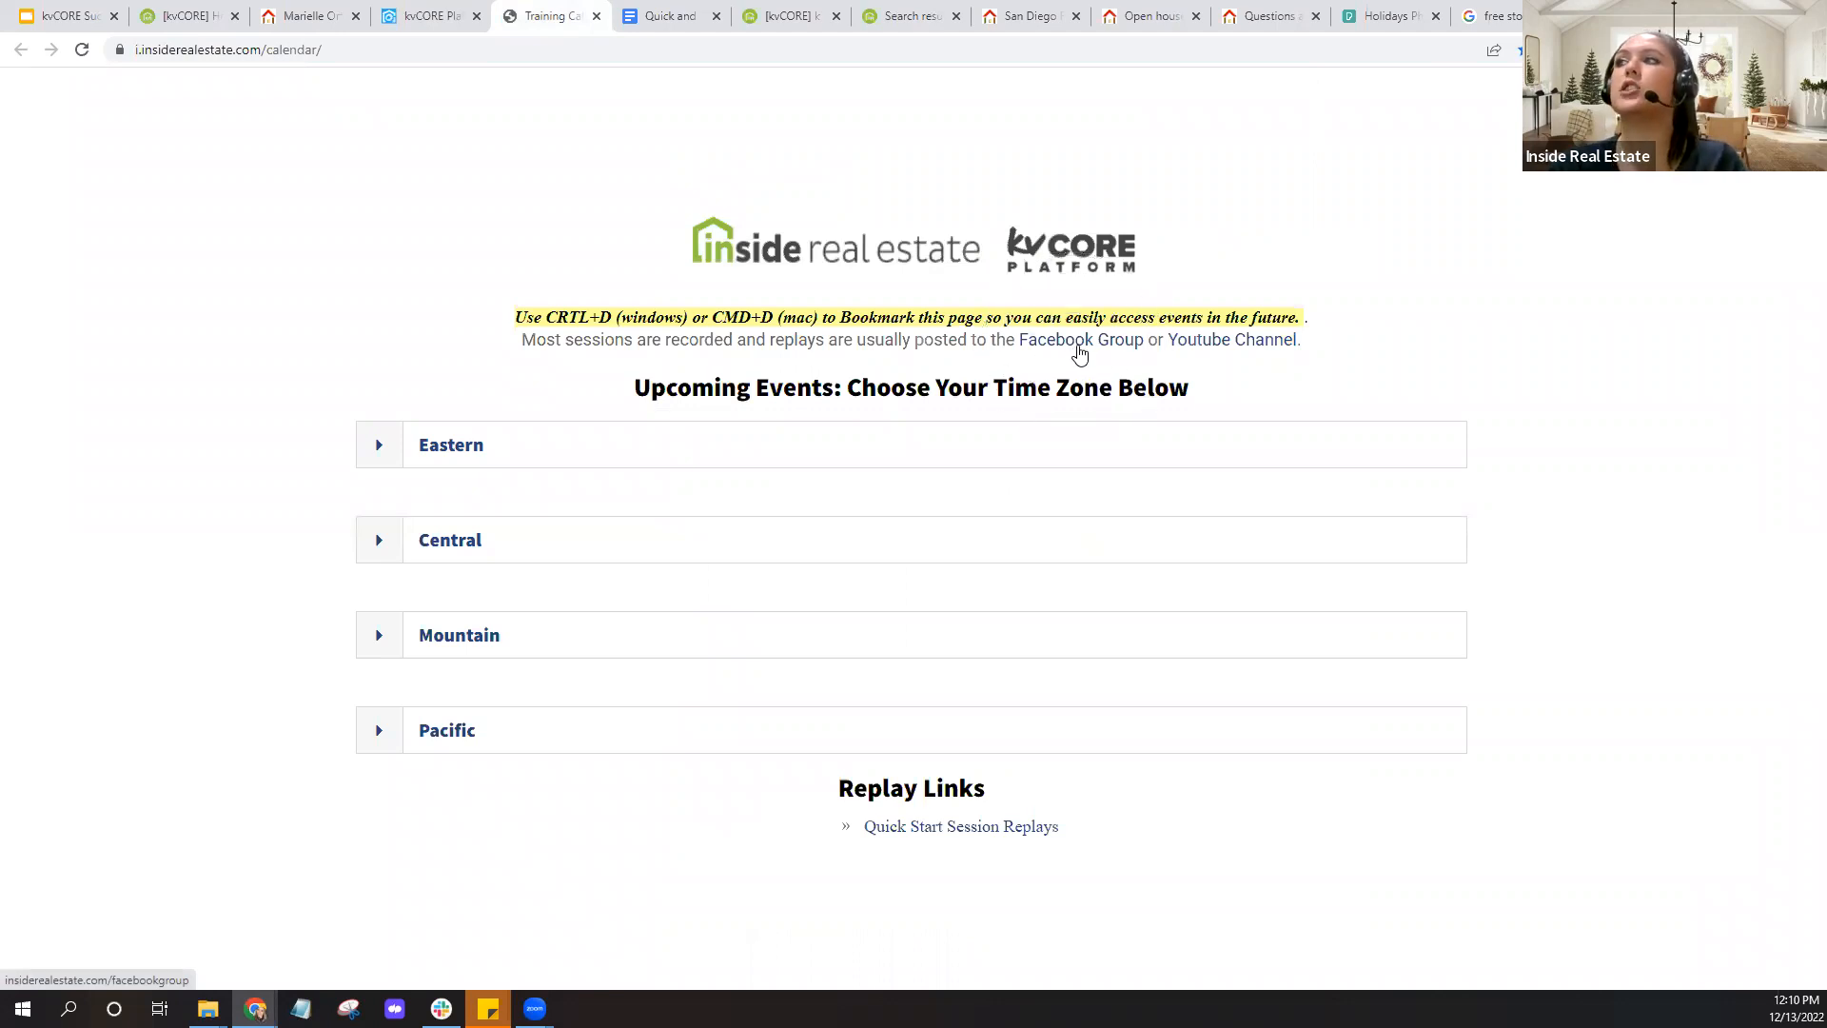
# Open the Inside Real Estate Discussion Group on Facebook and read the featured post with this week's Success Meetup topics
pyautogui.click(1080, 354)
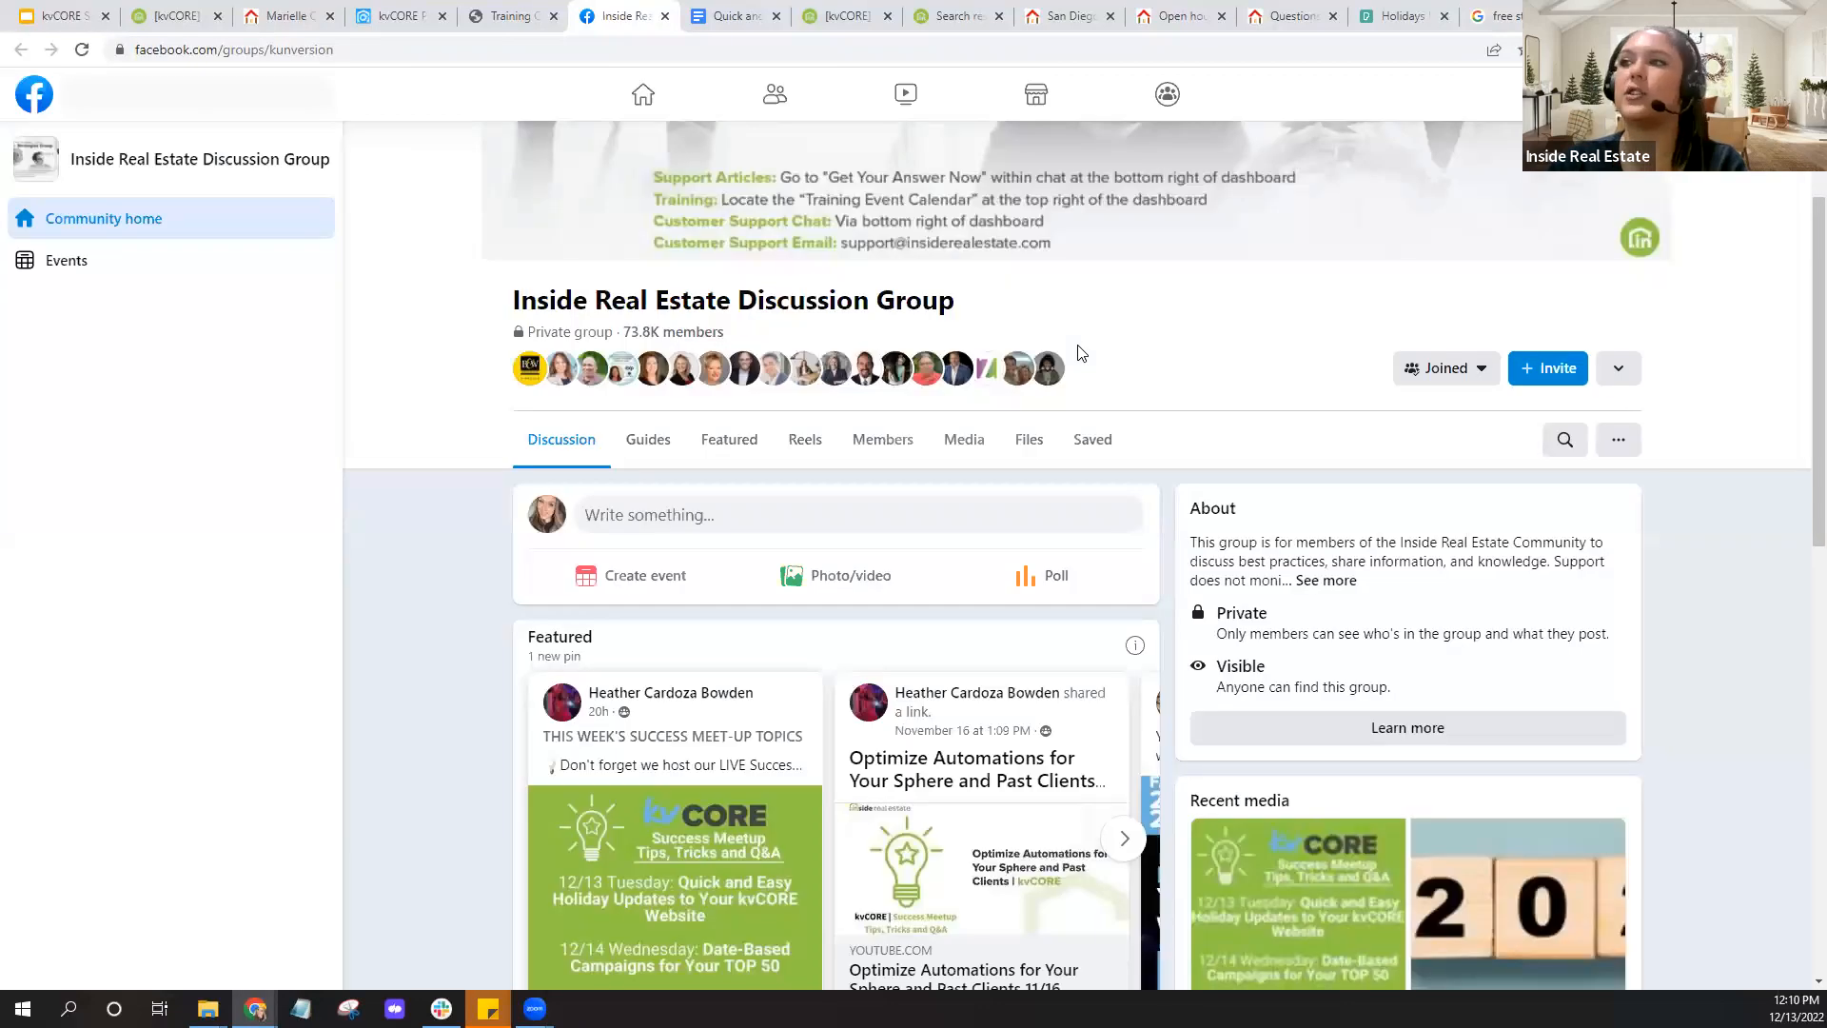
pyautogui.scroll(-1, 484, 431)
pyautogui.scroll(-2, 482, 429)
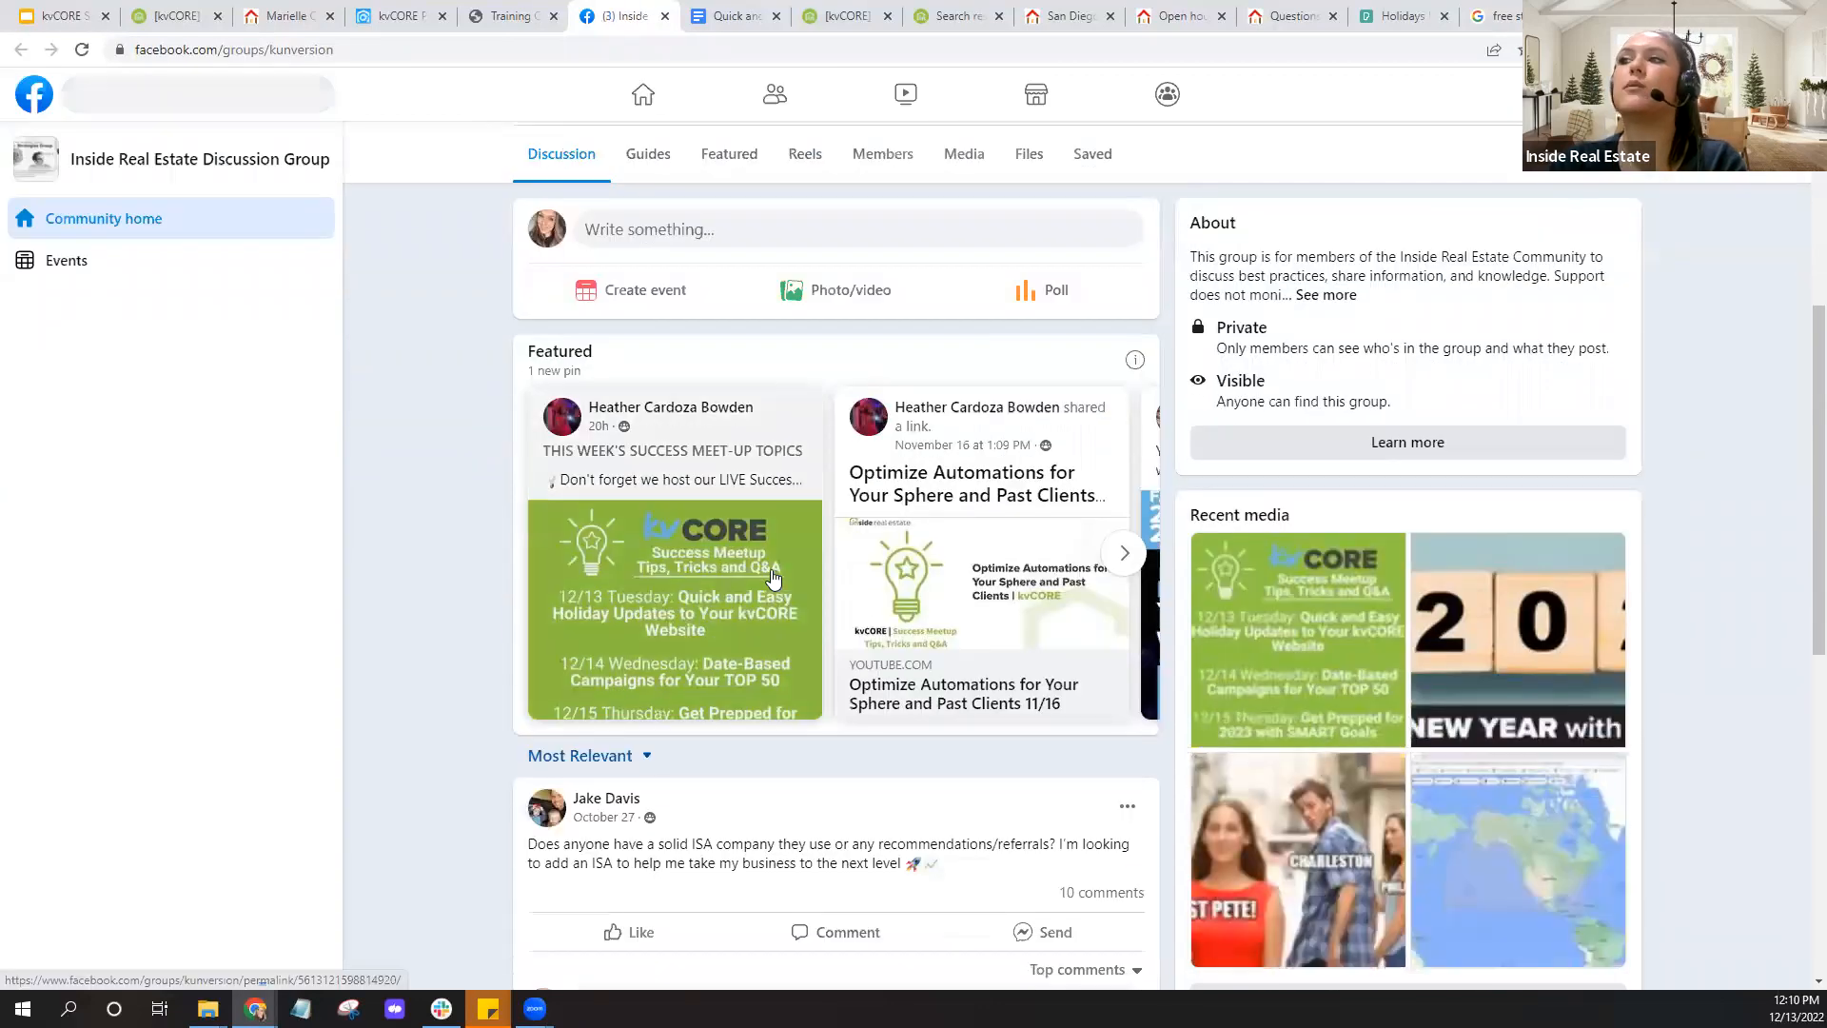
pyautogui.click(722, 588)
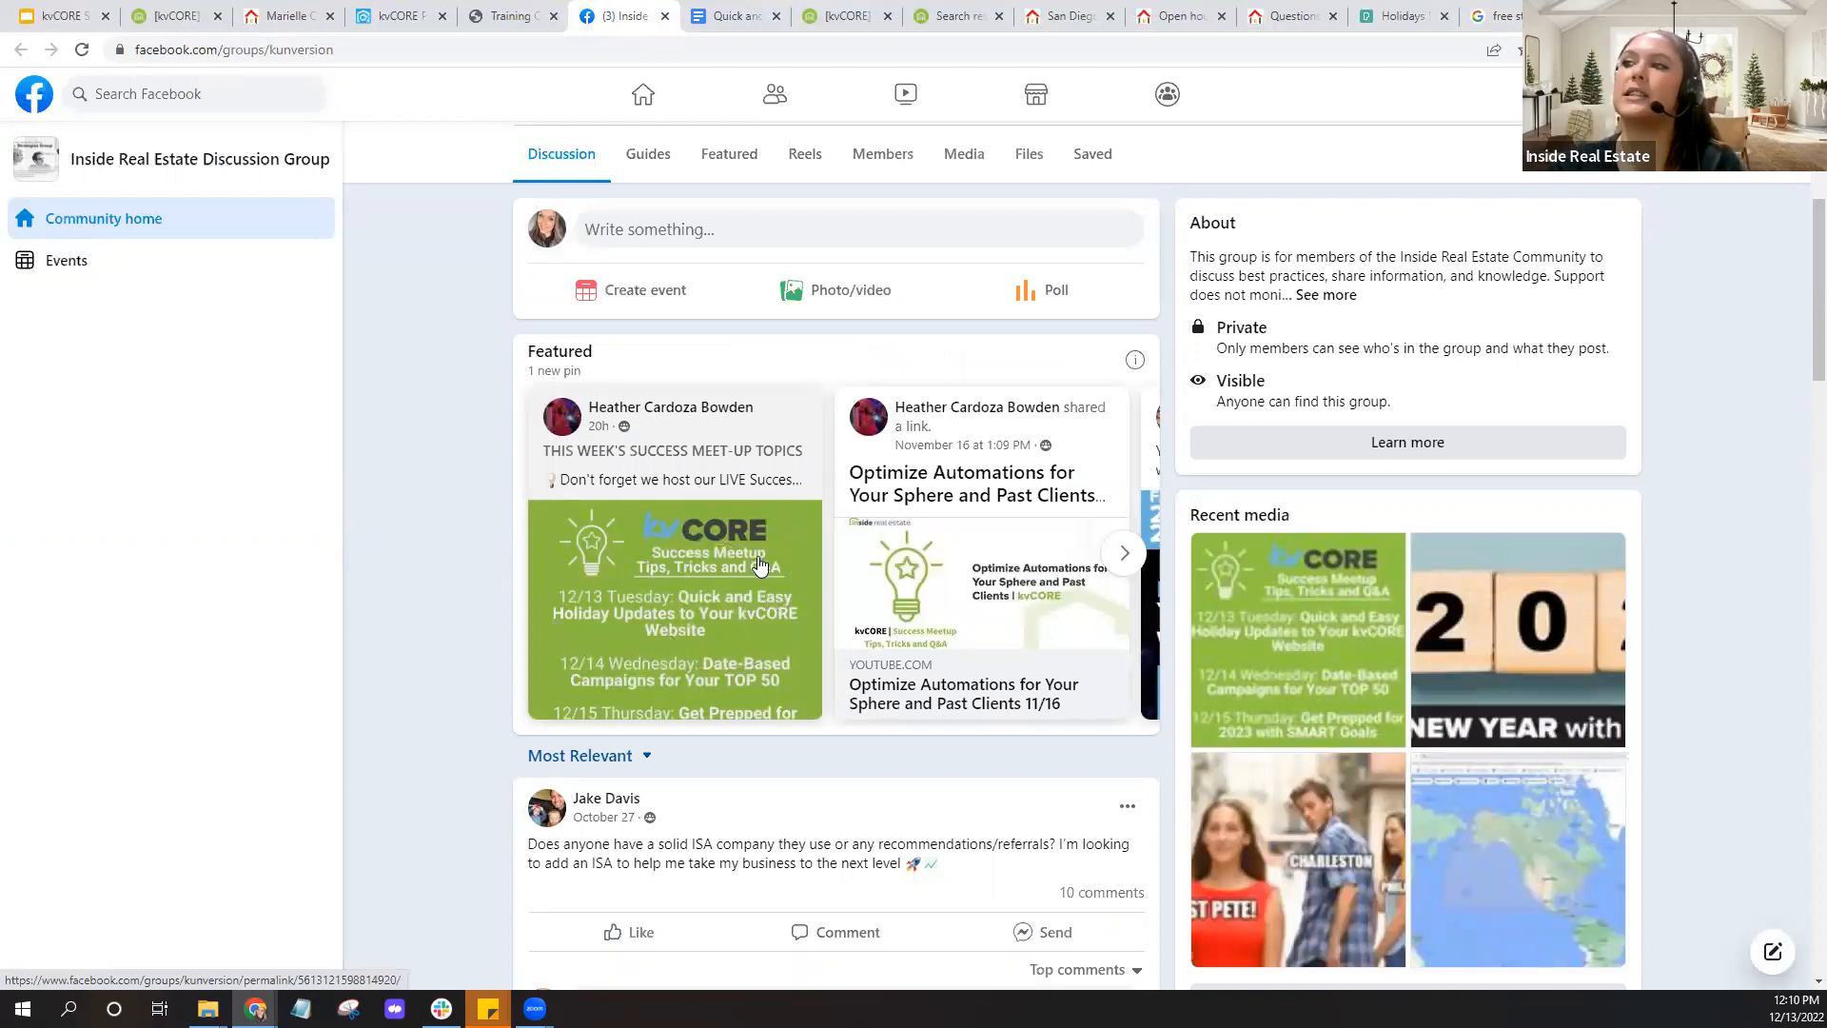
pyautogui.scroll(-1, 438, 586)
pyautogui.scroll(-3, 438, 585)
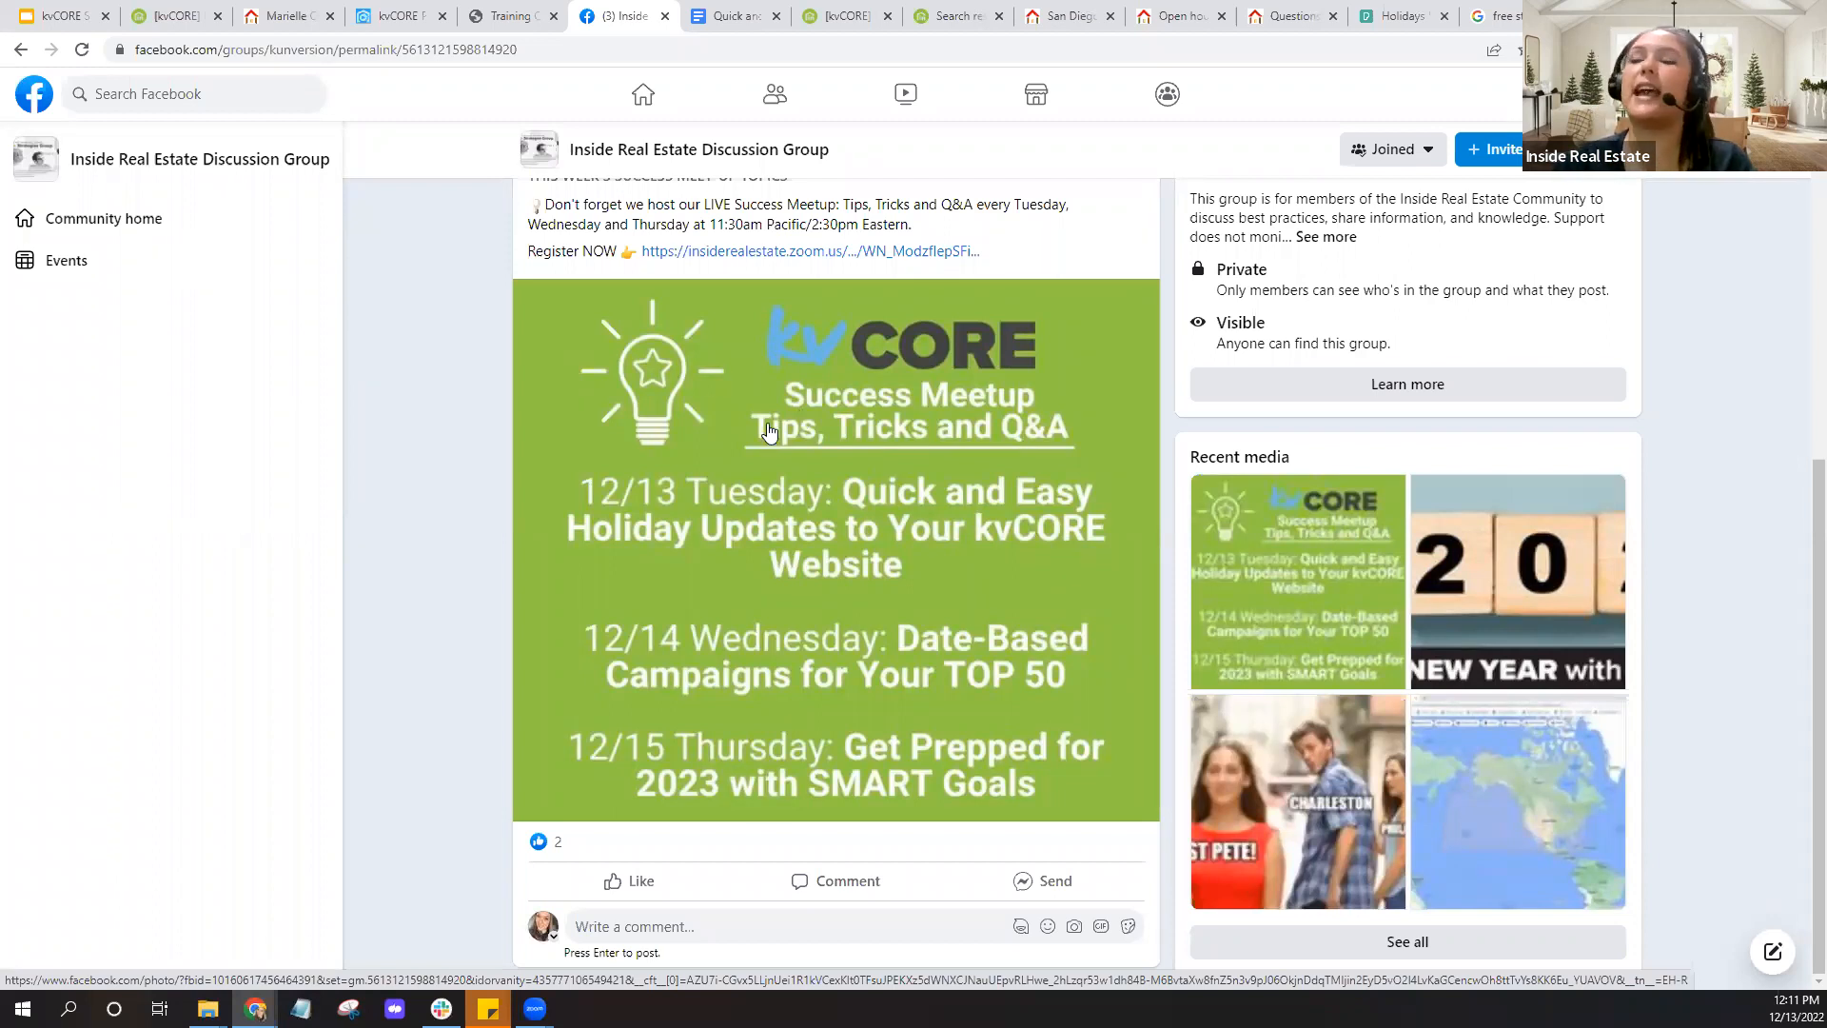
# Close the Facebook group page, return to kvCORE, and look through the add-ons offered in the Marketplace
pyautogui.click(664, 19)
pyautogui.click(424, 17)
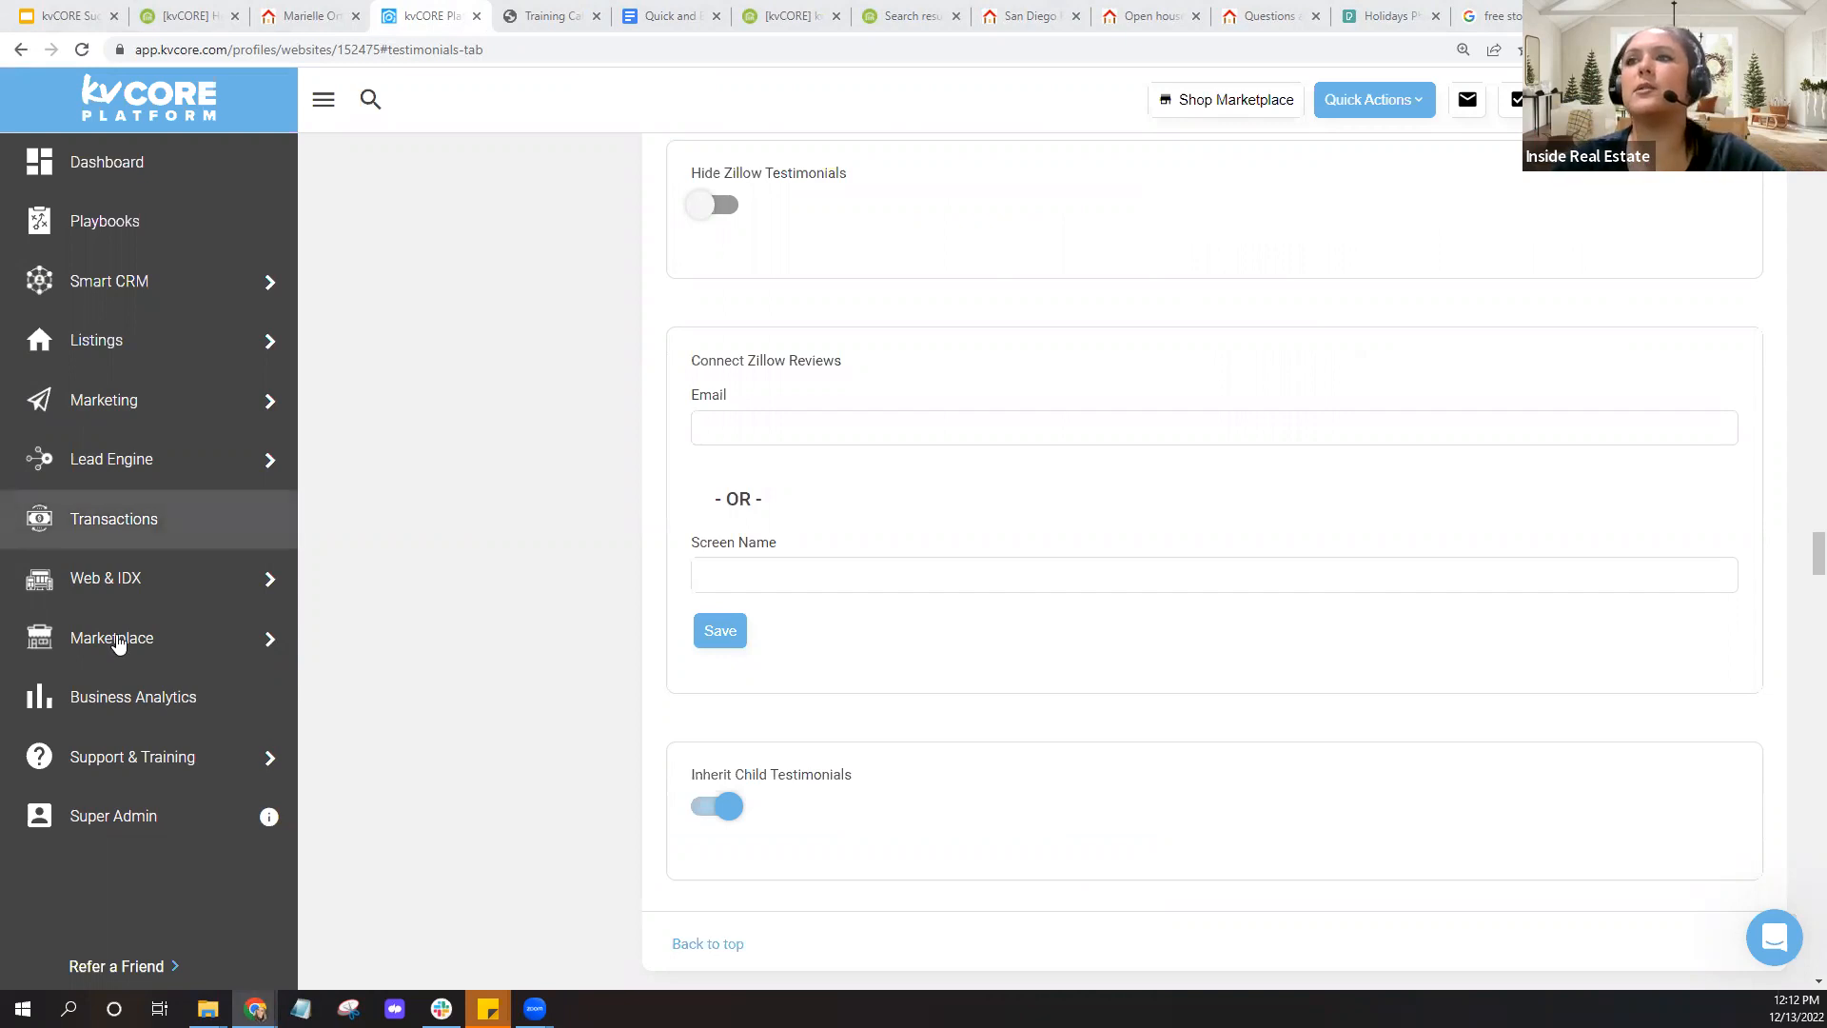
pyautogui.click(127, 653)
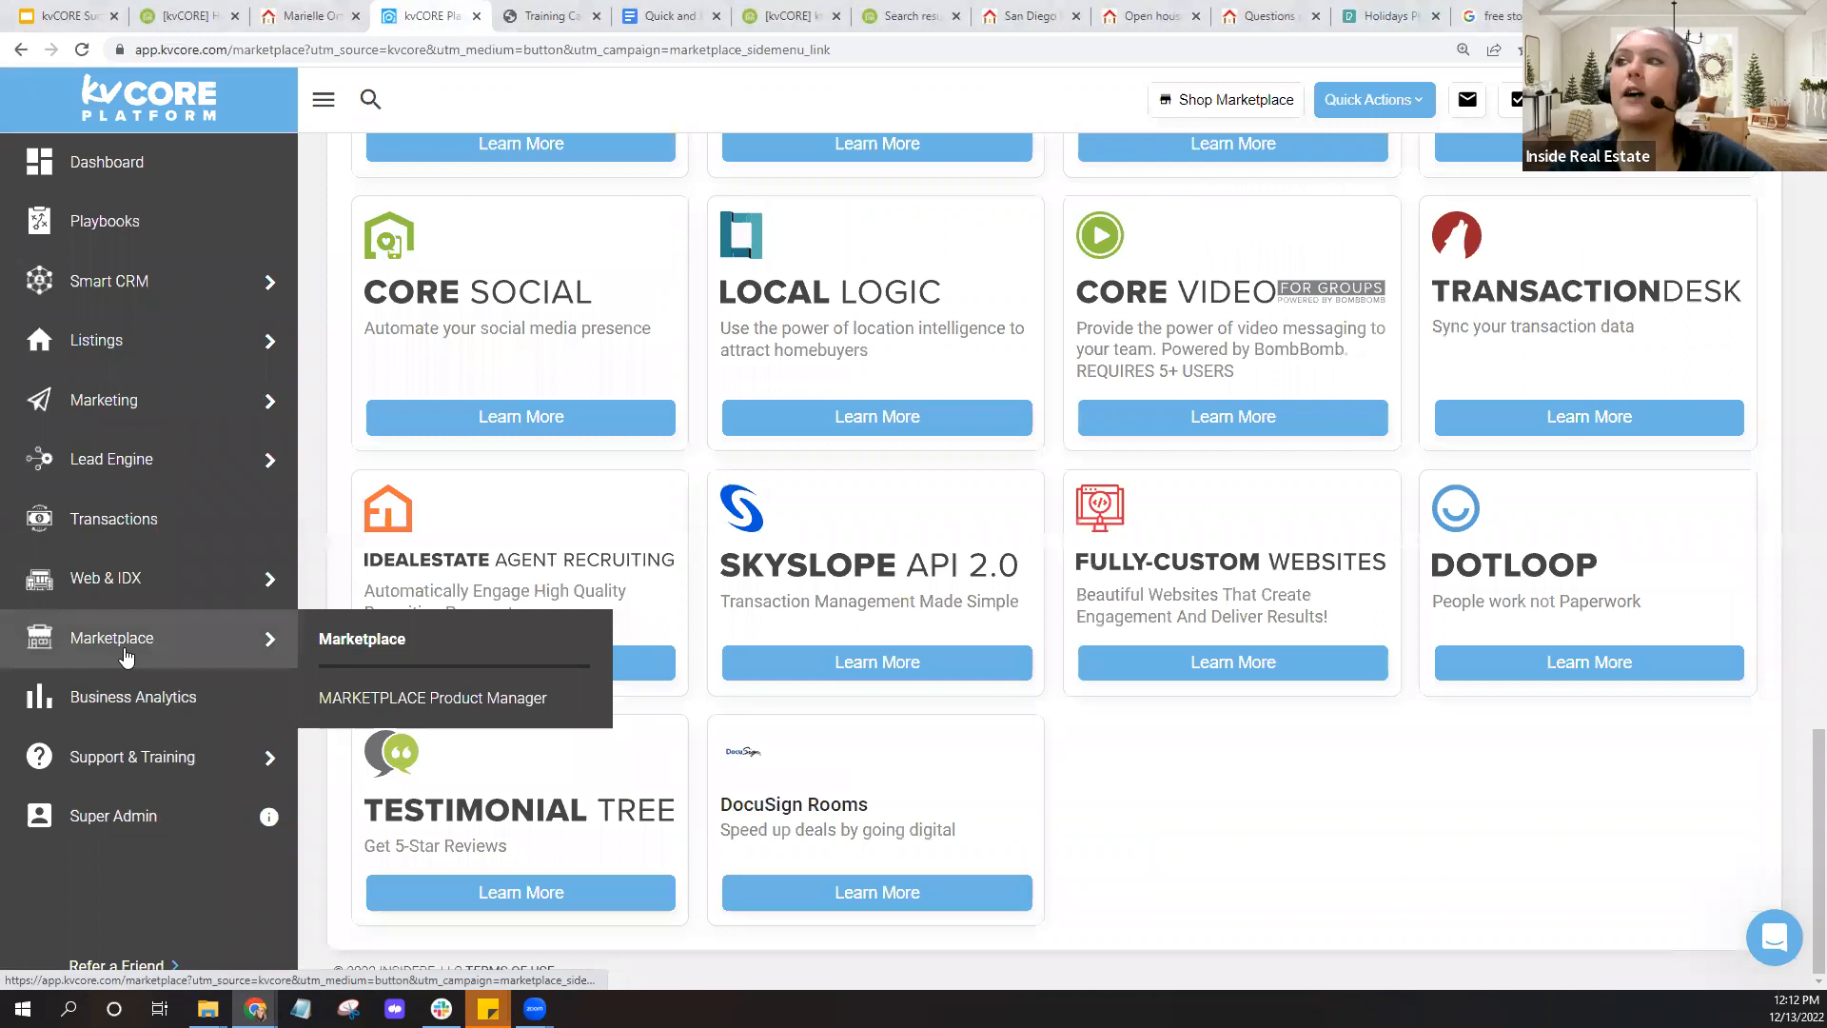
pyautogui.scroll(7, 967, 467)
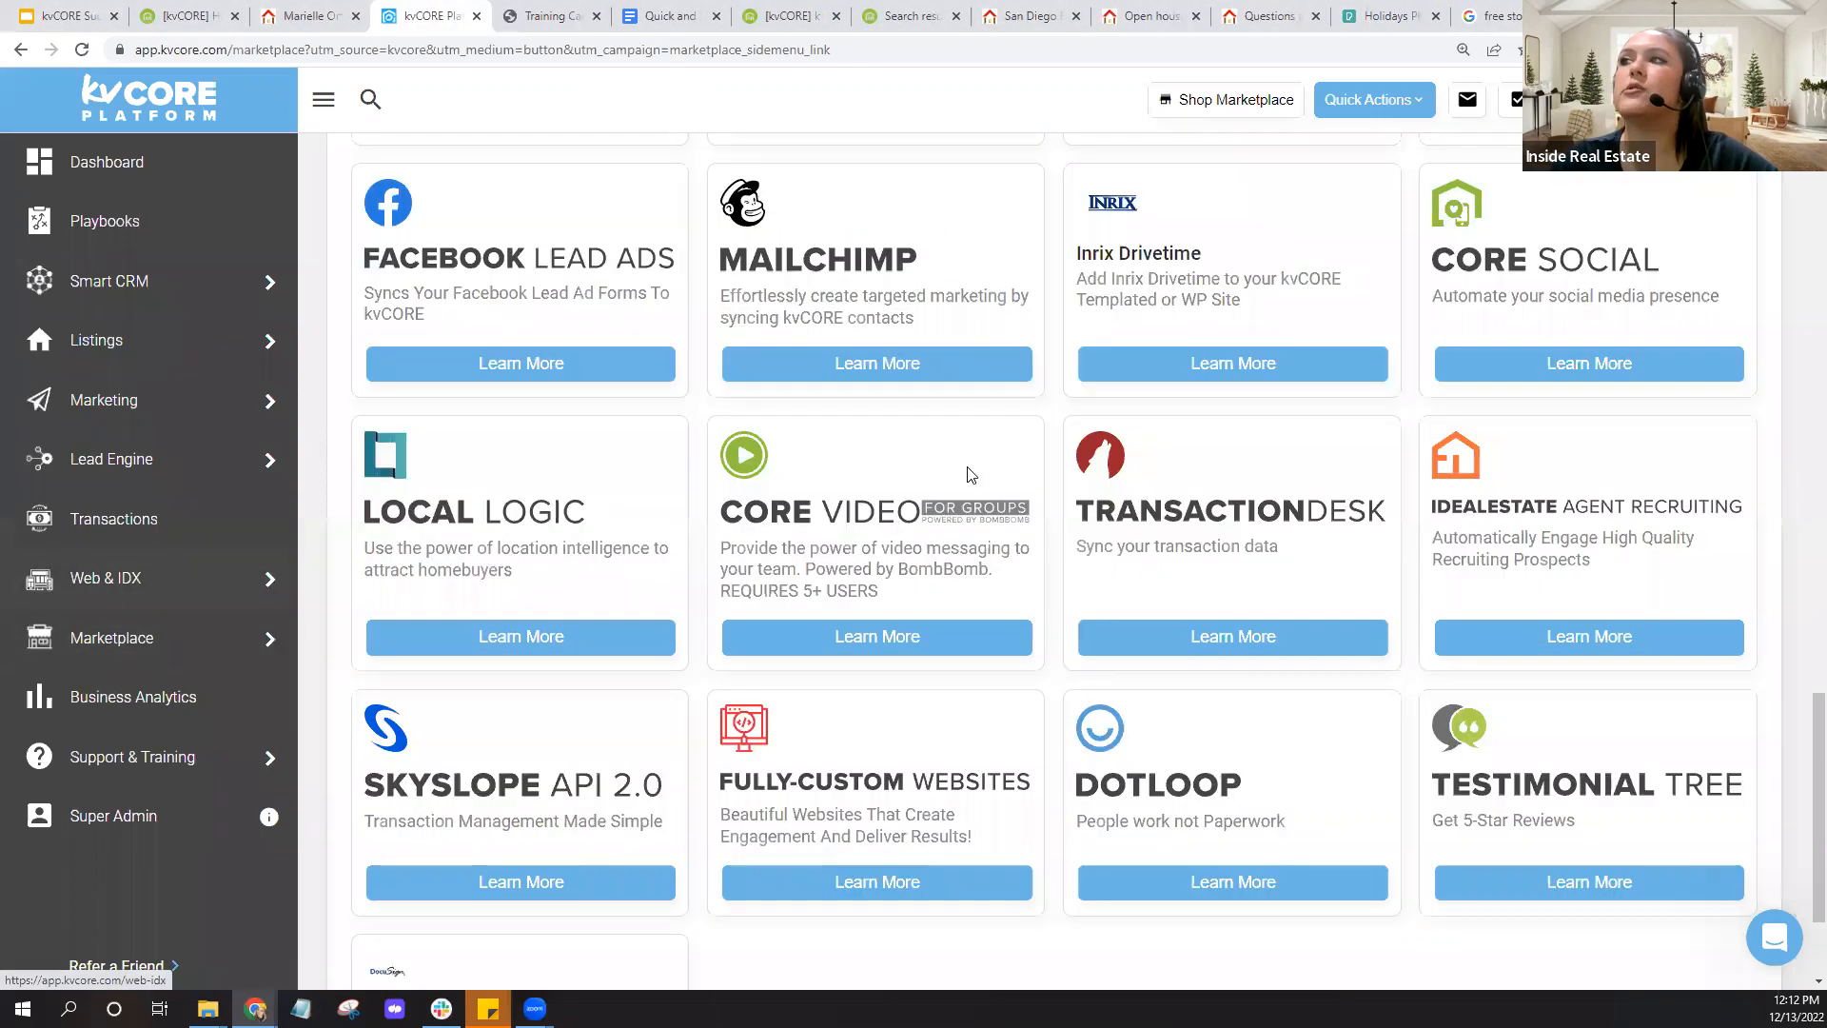
pyautogui.scroll(15, 967, 466)
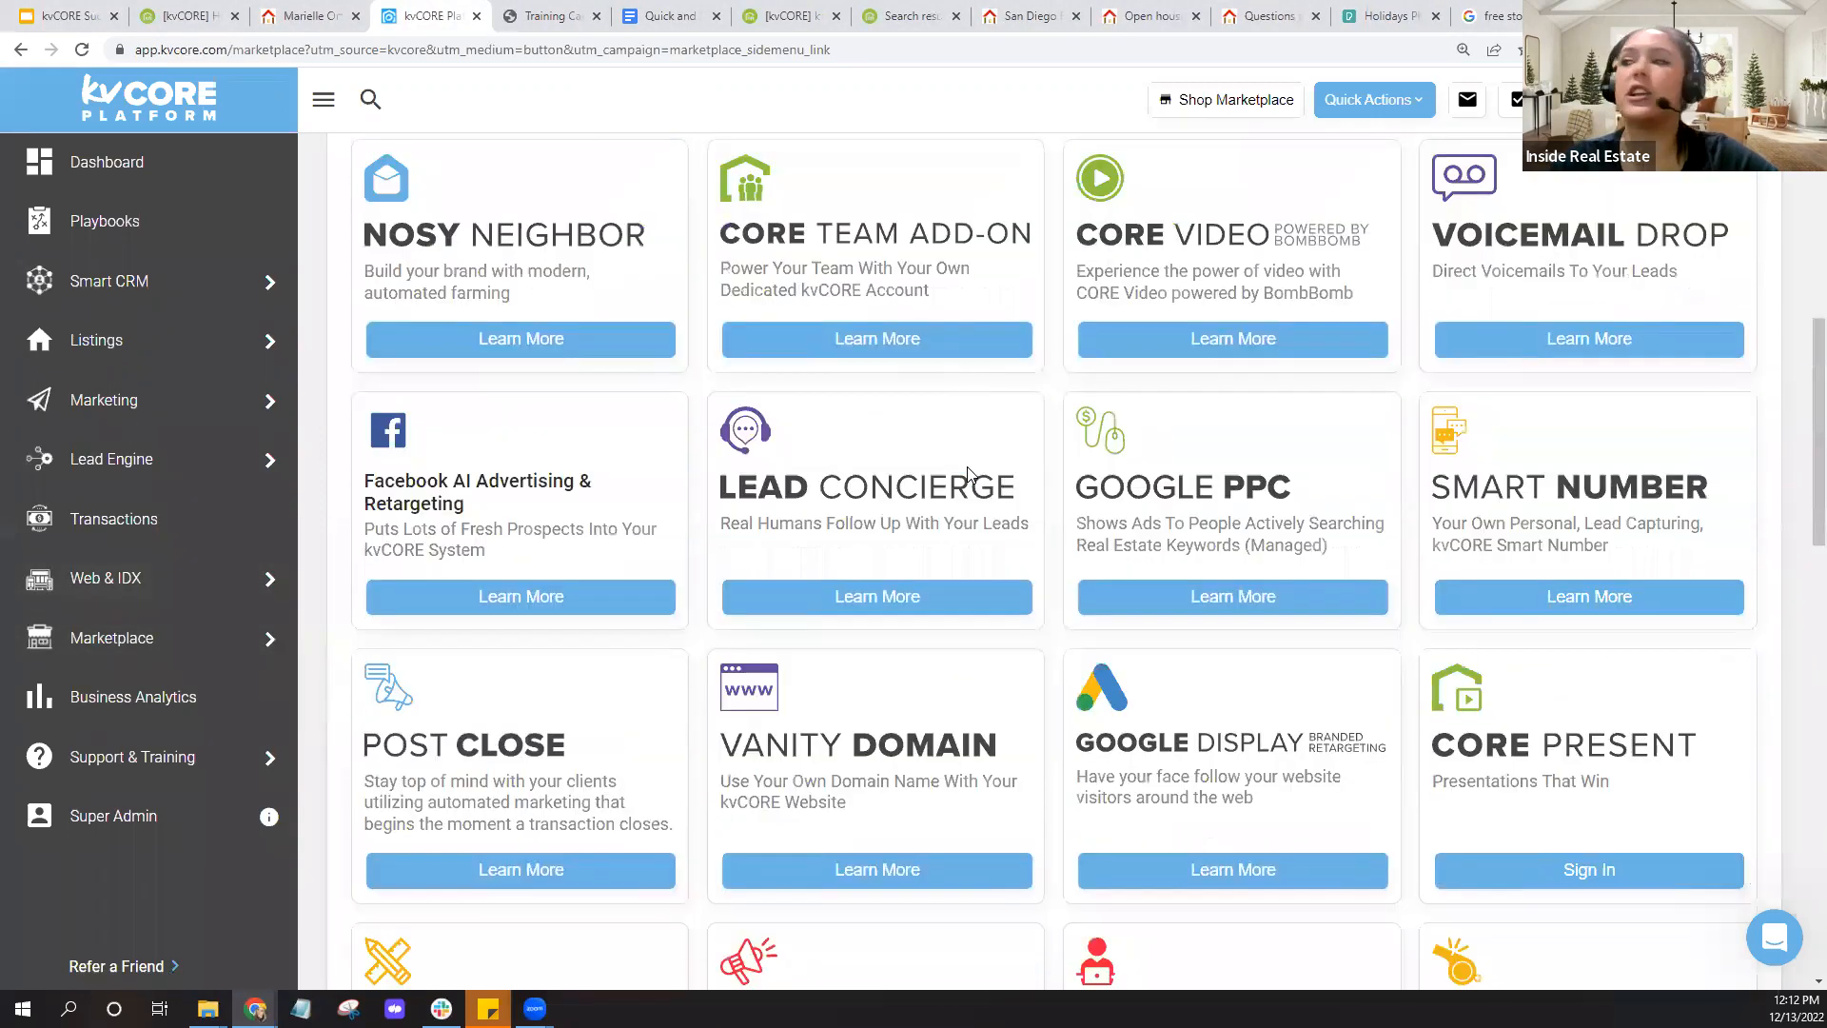
pyautogui.scroll(3, 967, 473)
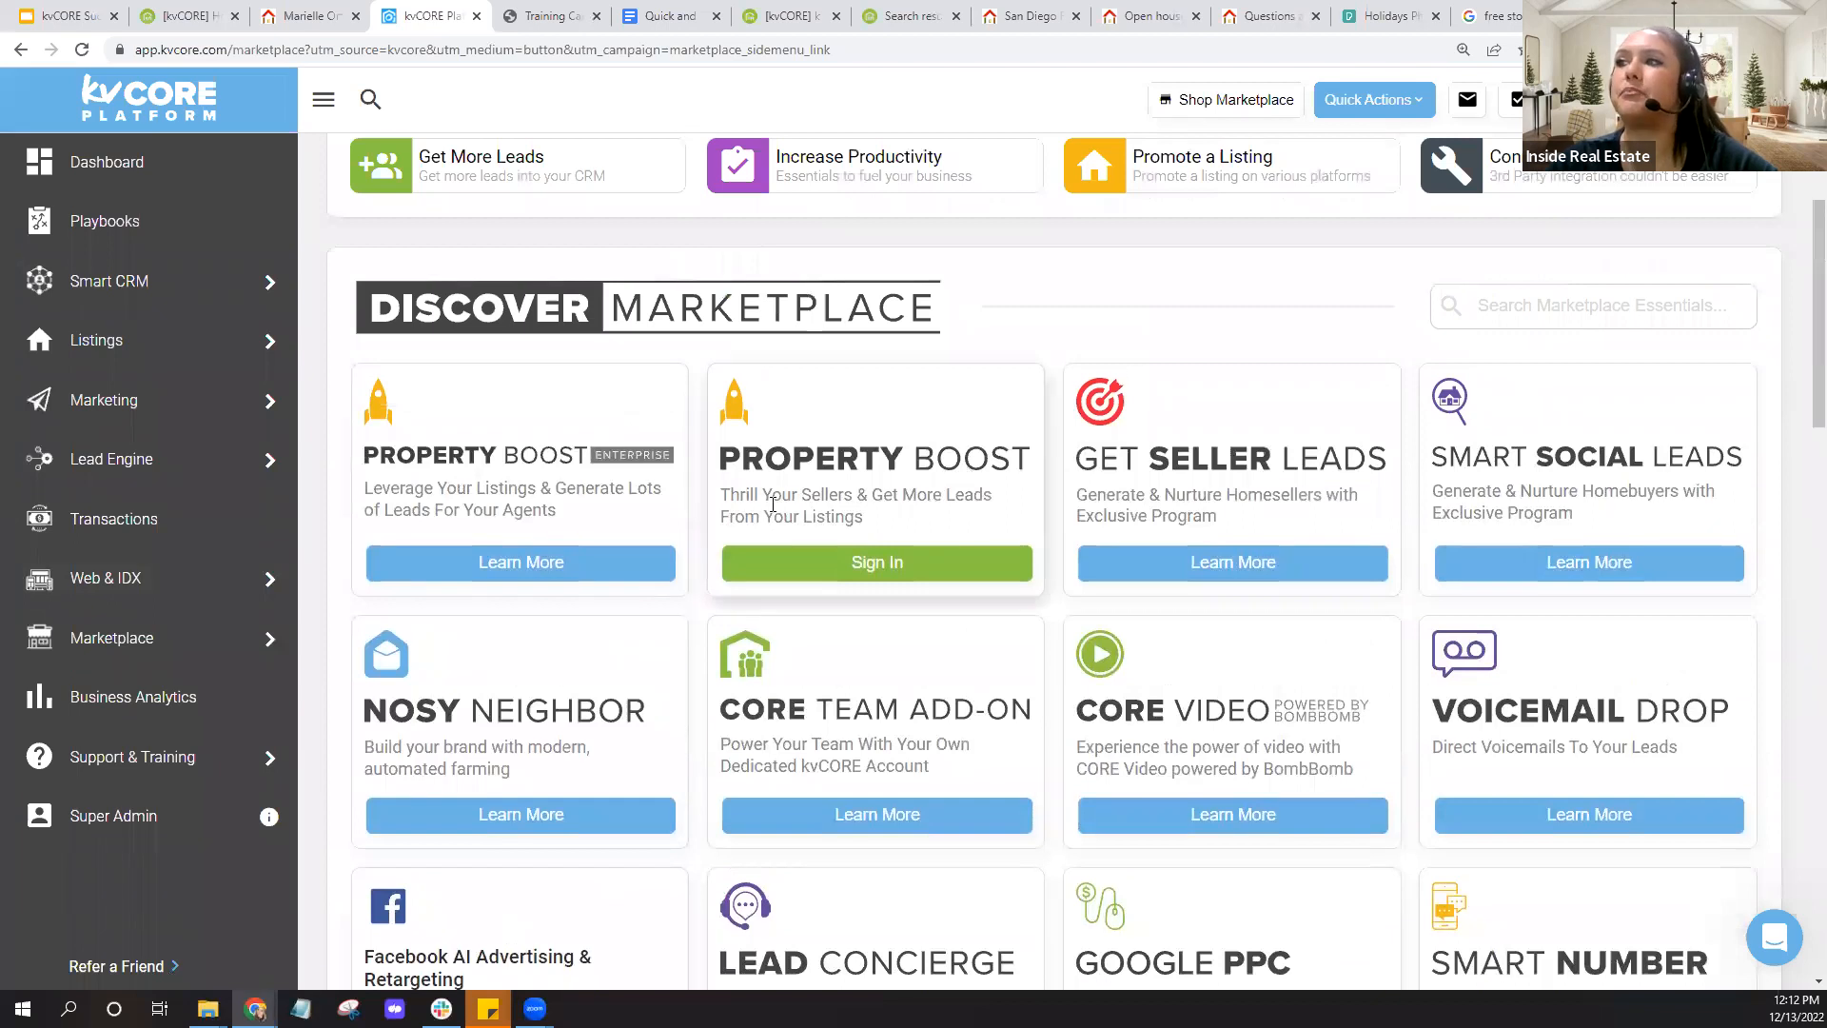
# View the Property Boost landing page from its Marketplace tile, then close it and return to the kvCORE Marketplace
pyautogui.click(931, 571)
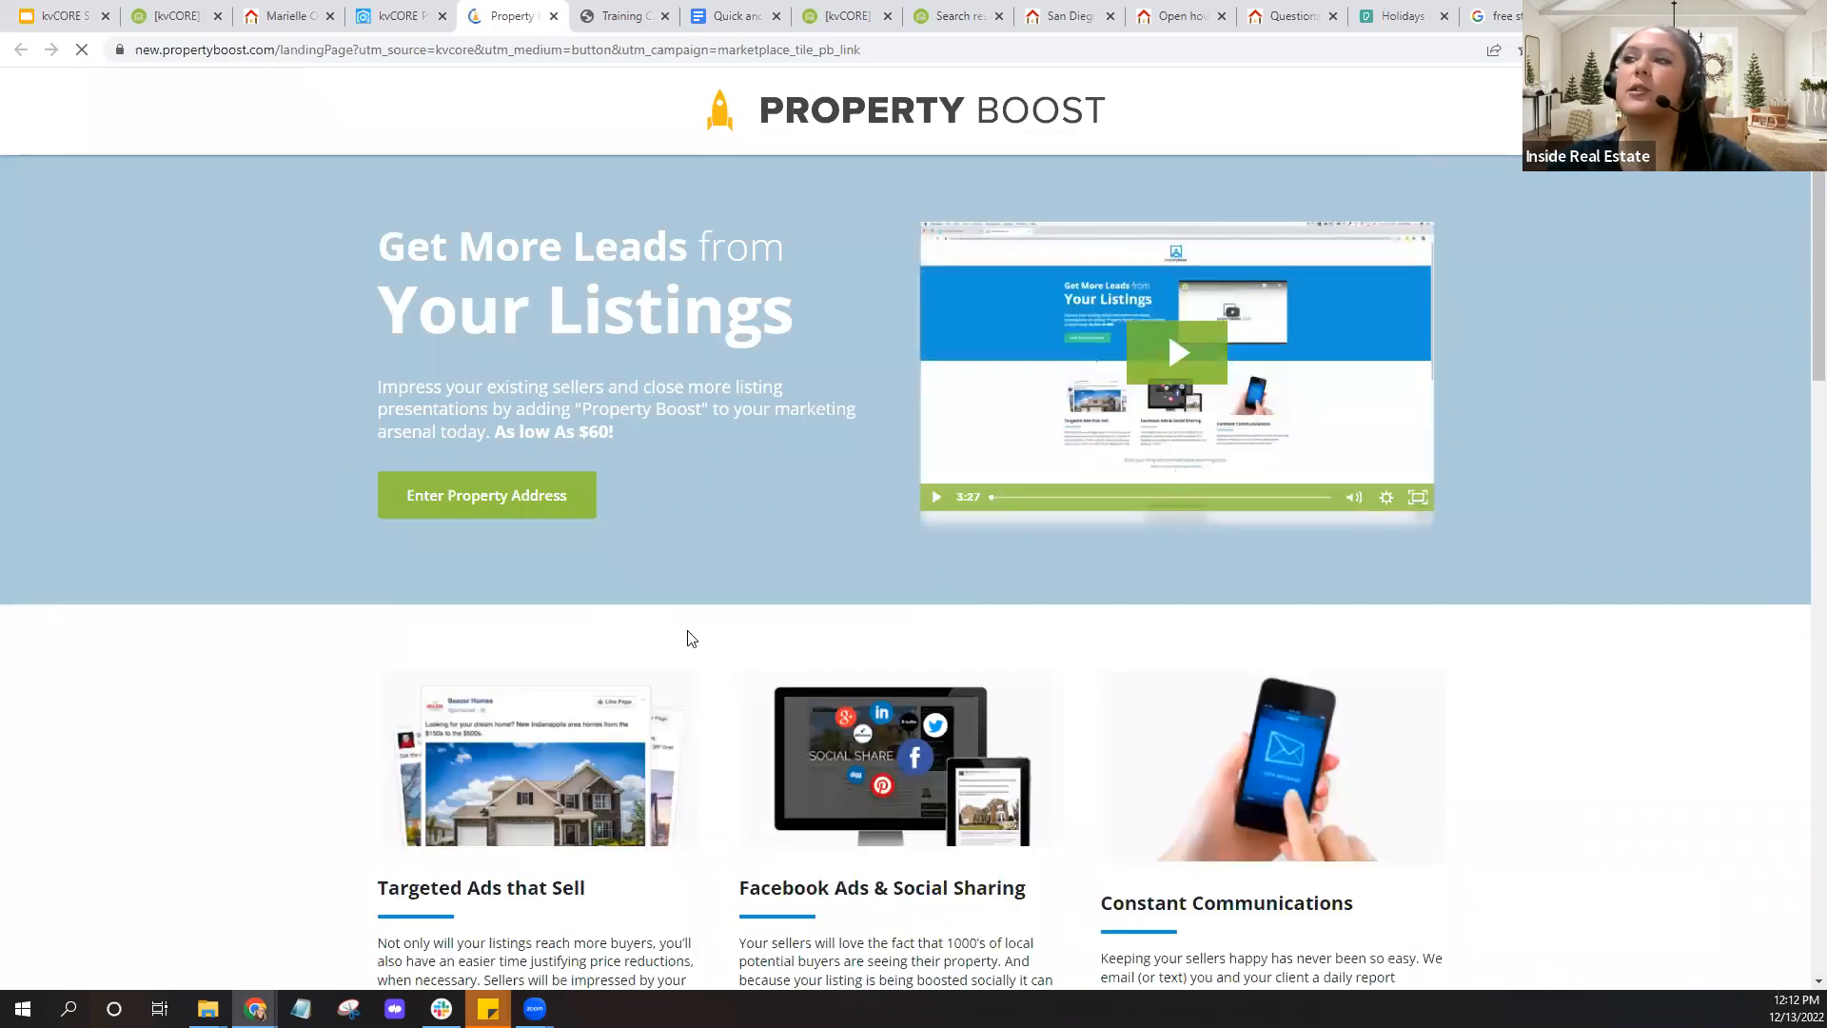
pyautogui.scroll(-2, 749, 635)
pyautogui.scroll(-7, 749, 635)
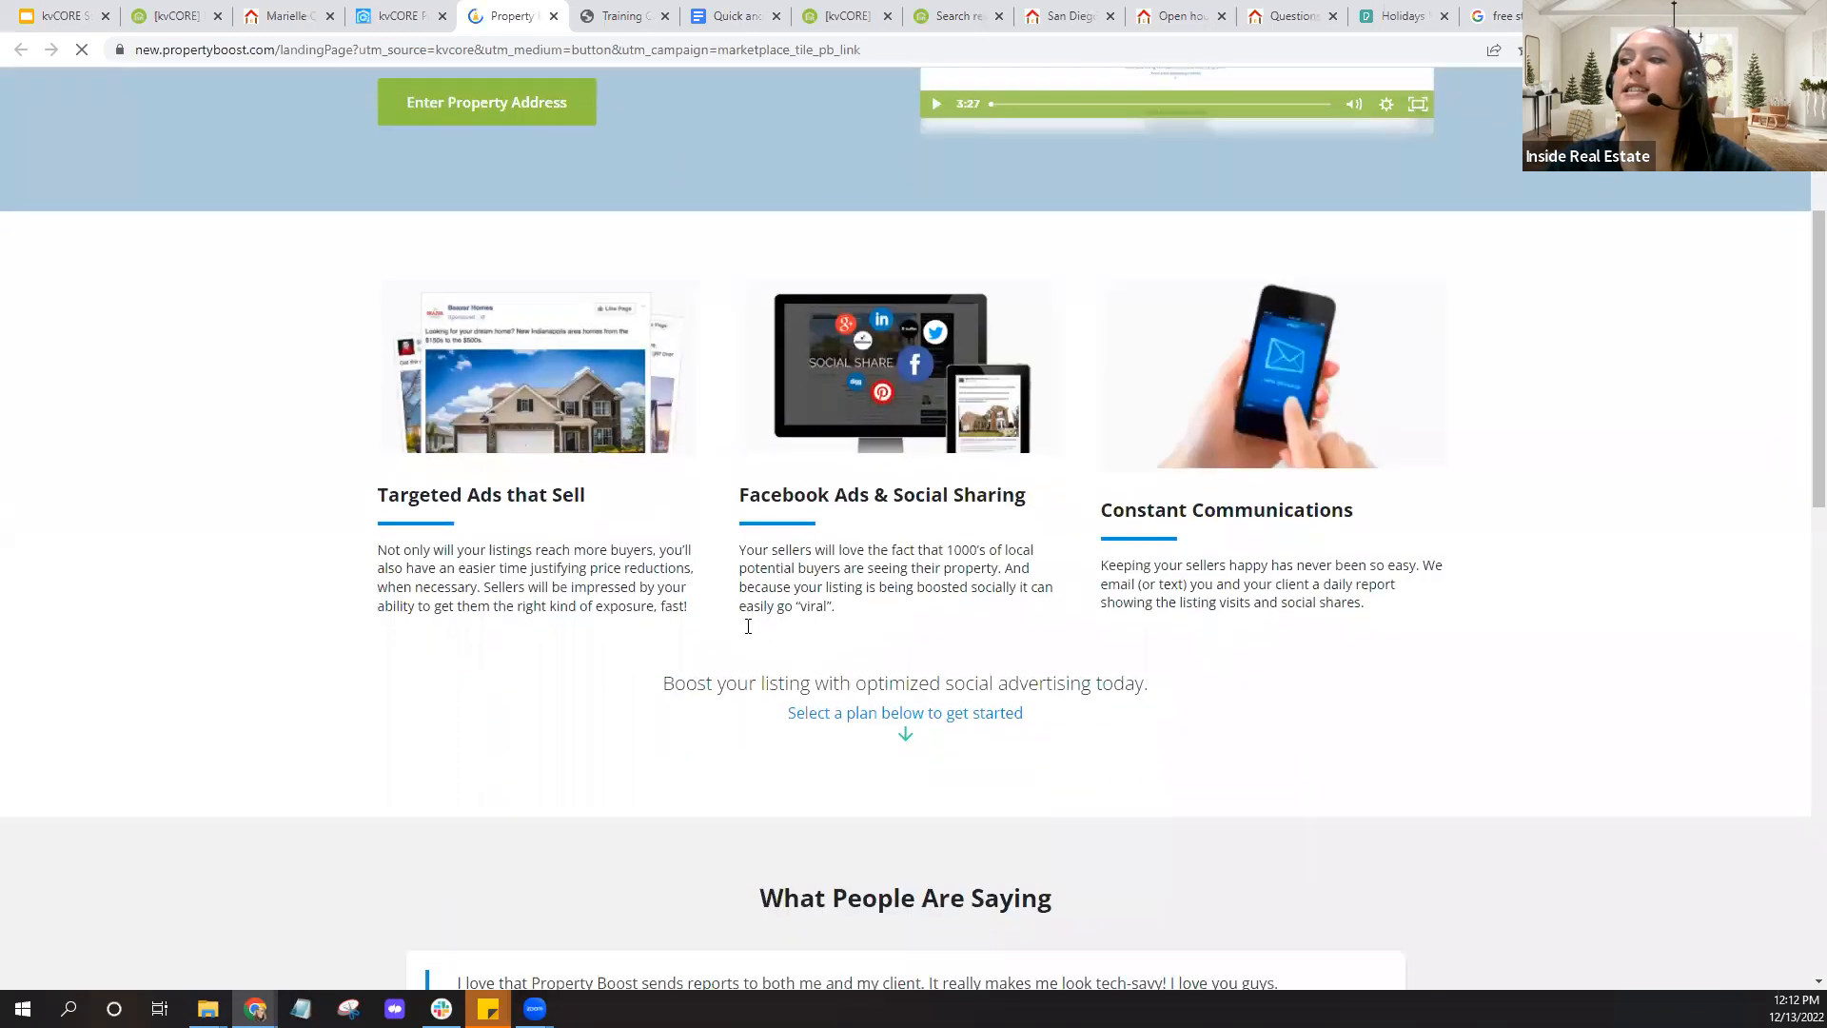
pyautogui.scroll(9, 749, 635)
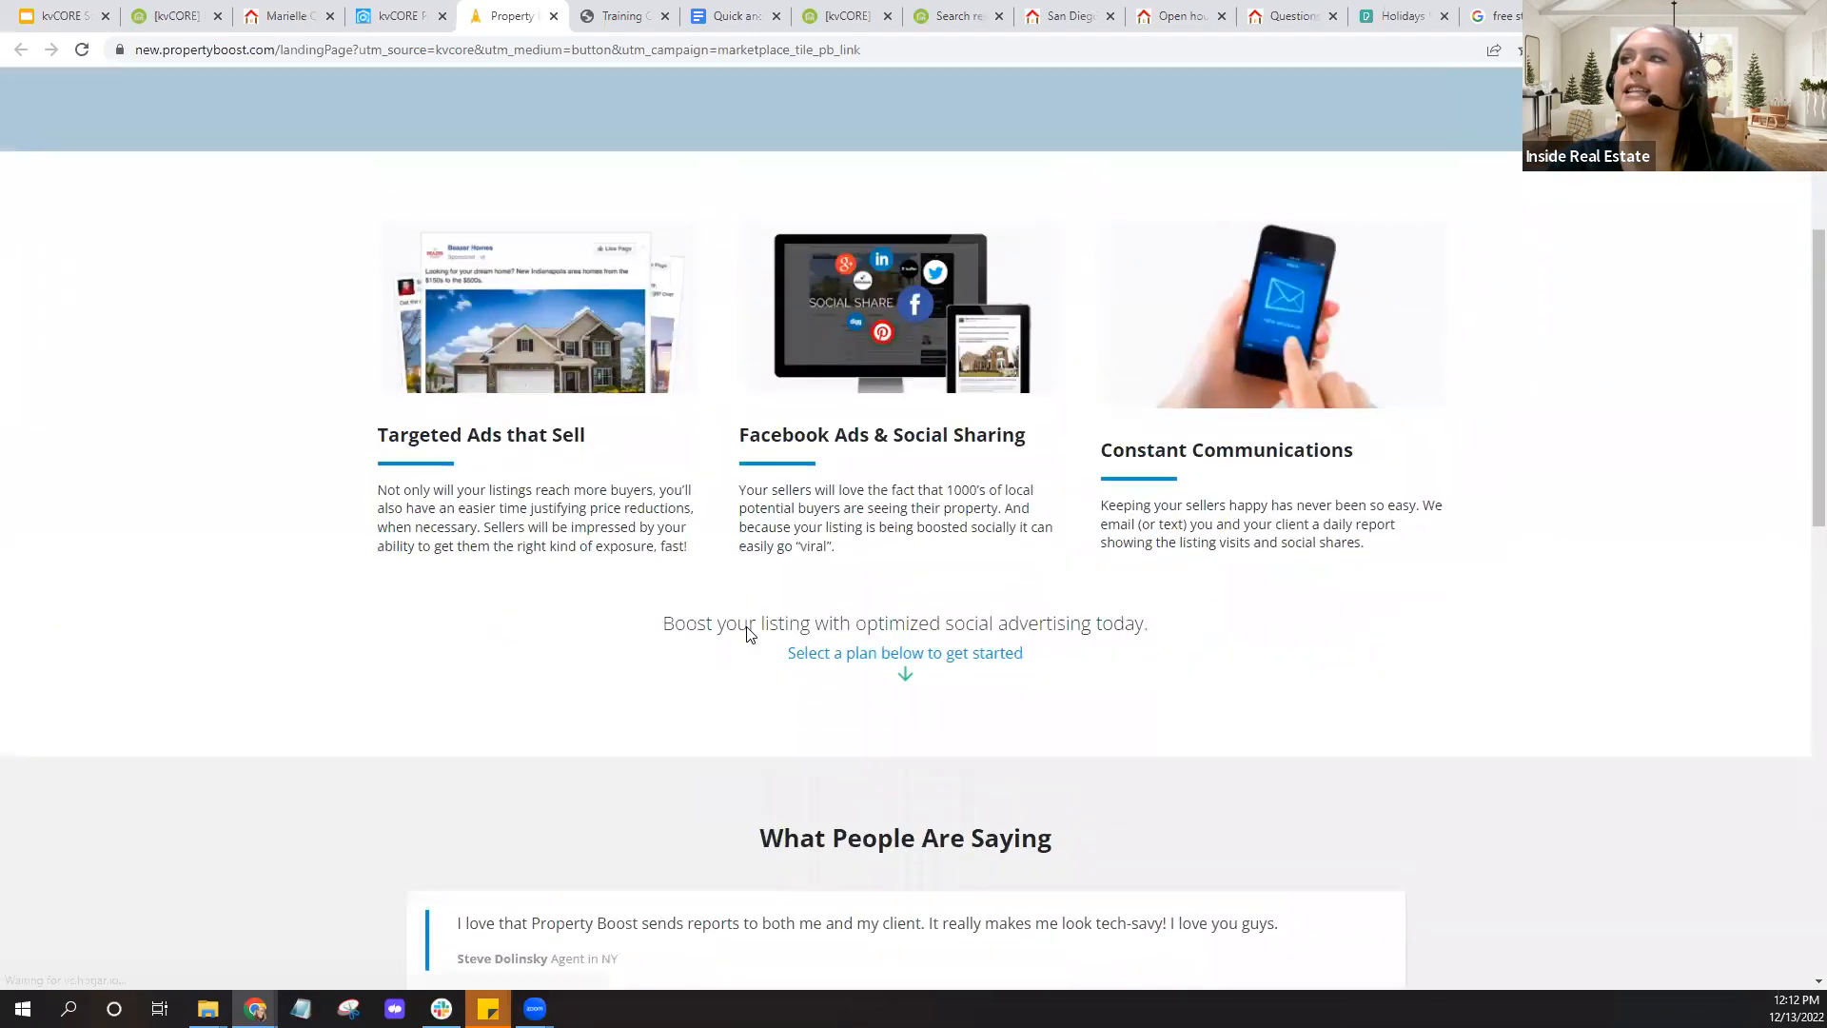
pyautogui.click(553, 15)
pyautogui.click(395, 26)
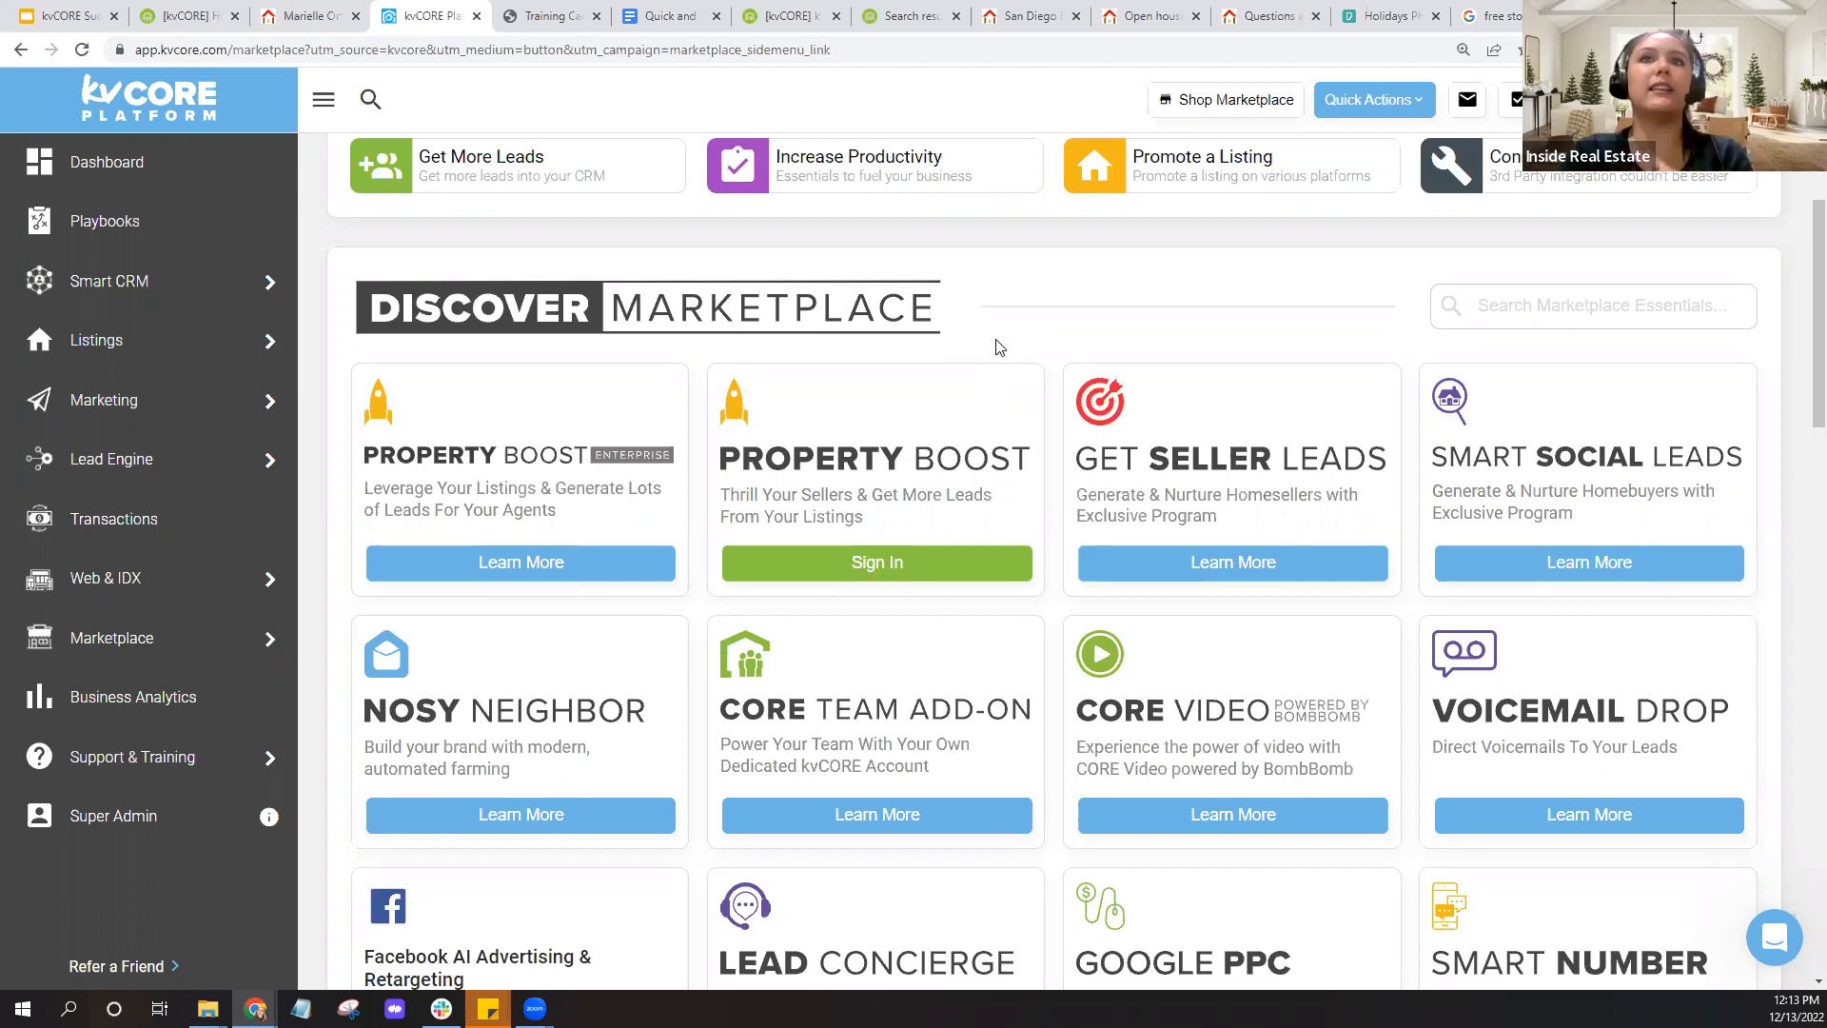
# Search the Marketplace for "api" and look at the Api Nation Integrations tile
pyautogui.click(130, 309)
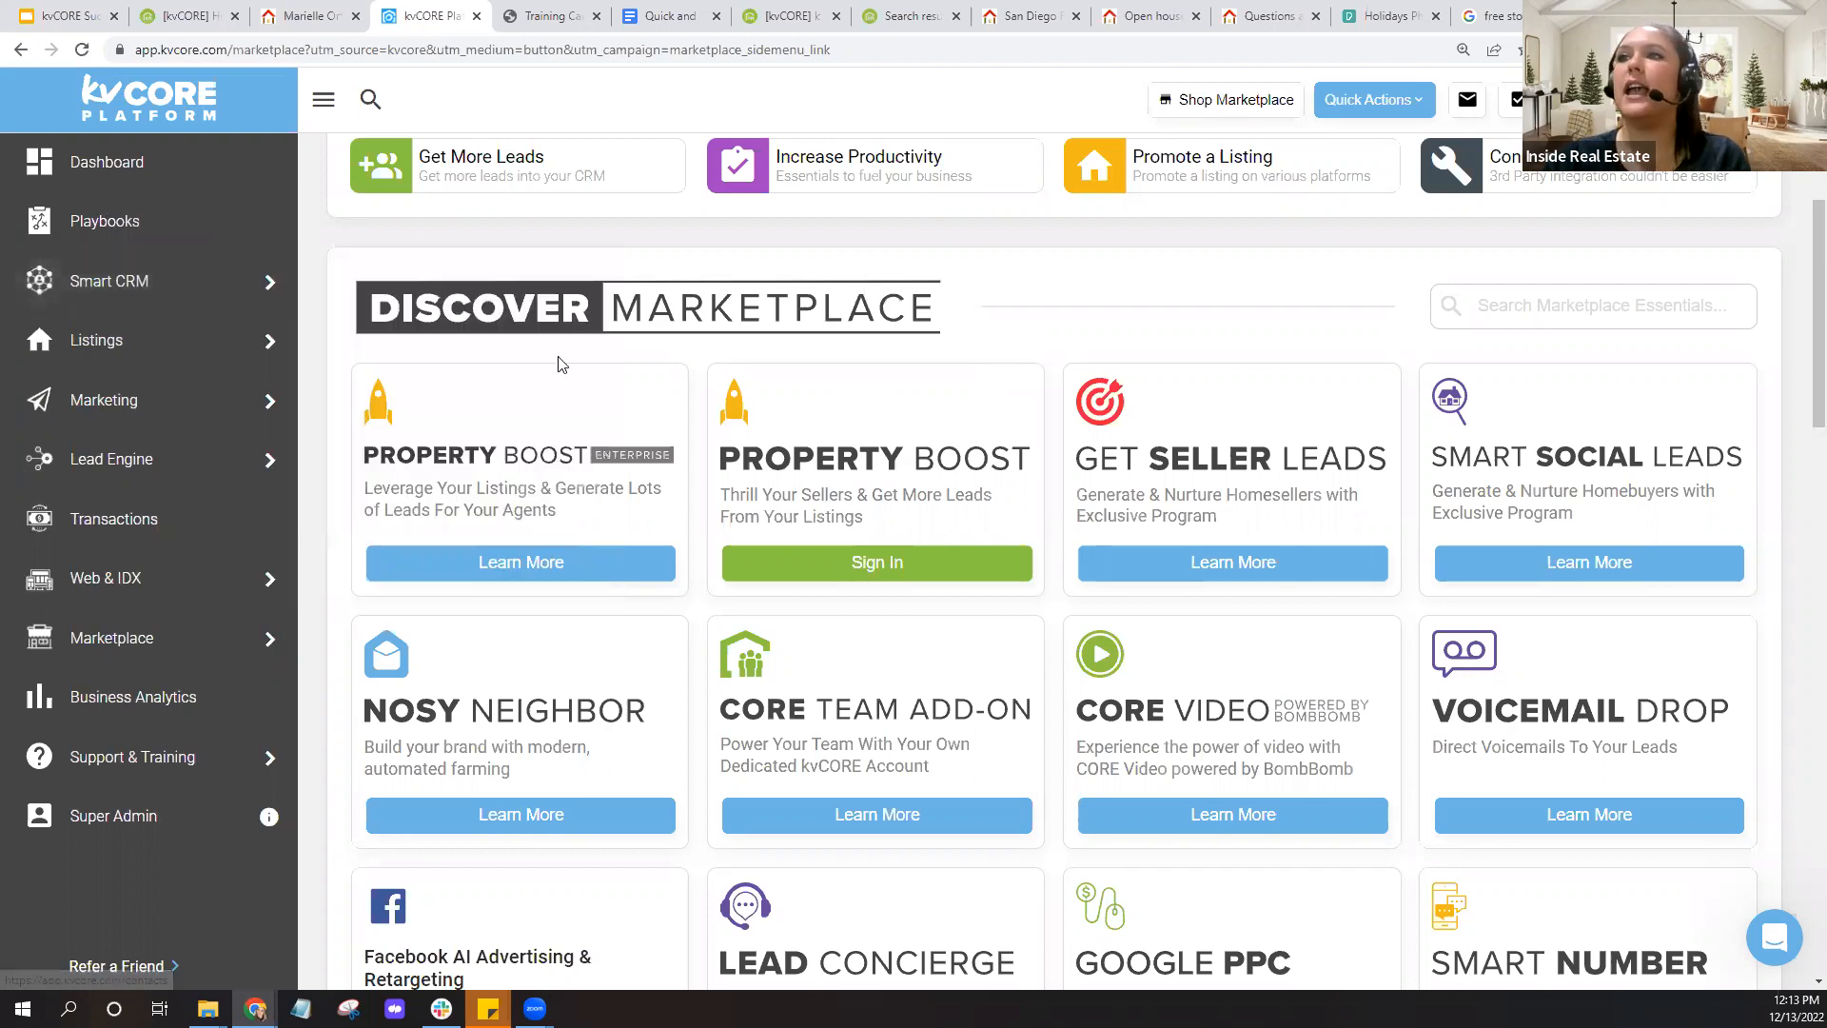
pyautogui.moveTo(123, 424)
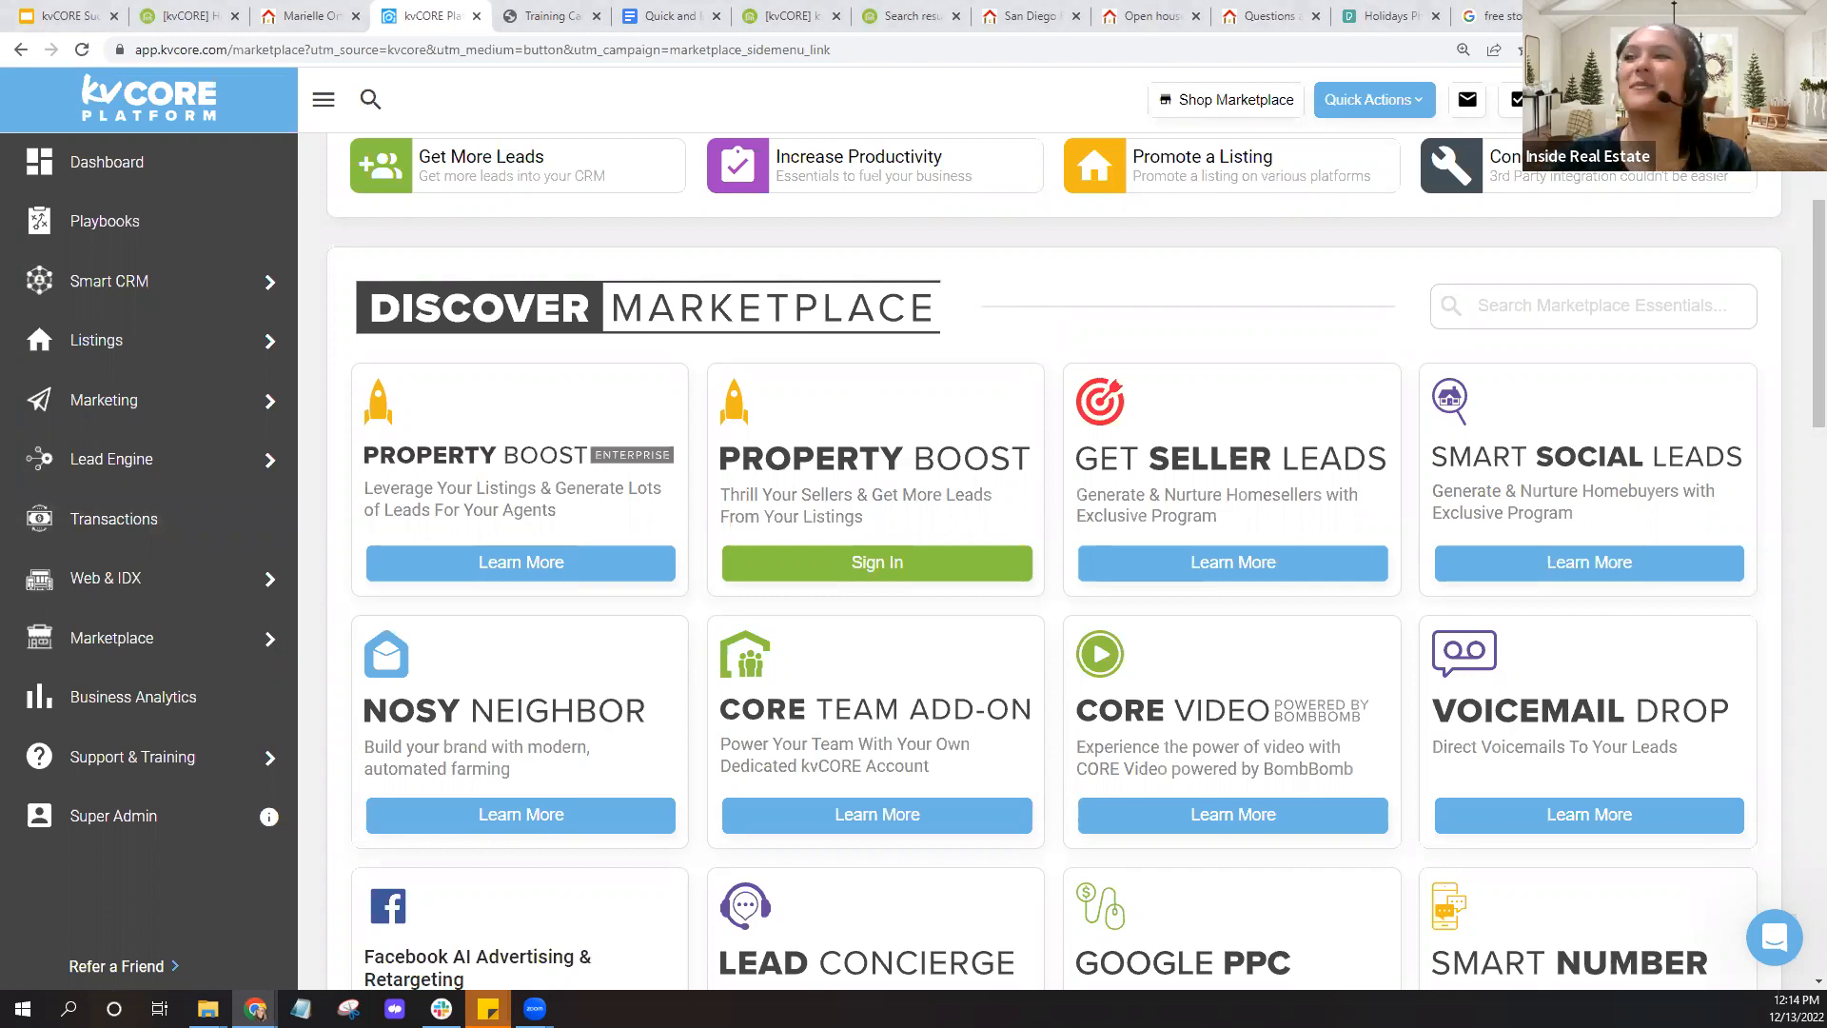
pyautogui.click(1624, 301)
pyautogui.write('api')
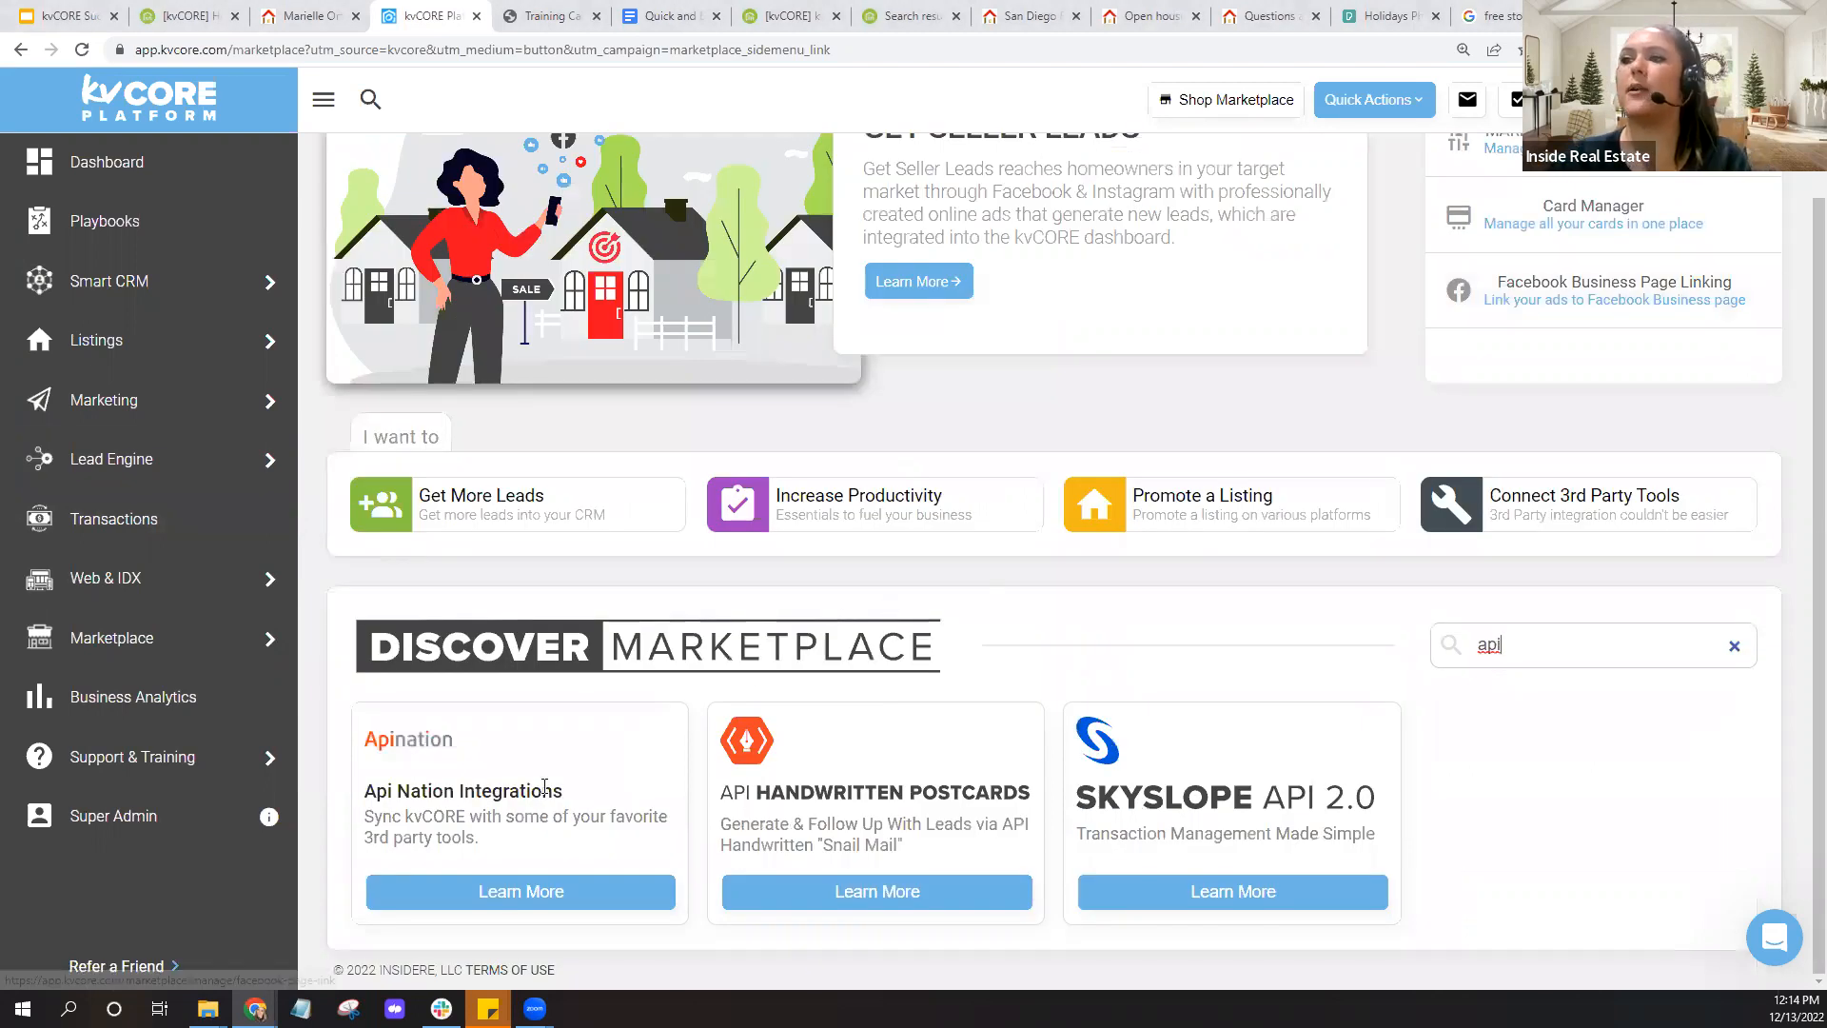
pyautogui.press('ctrl')
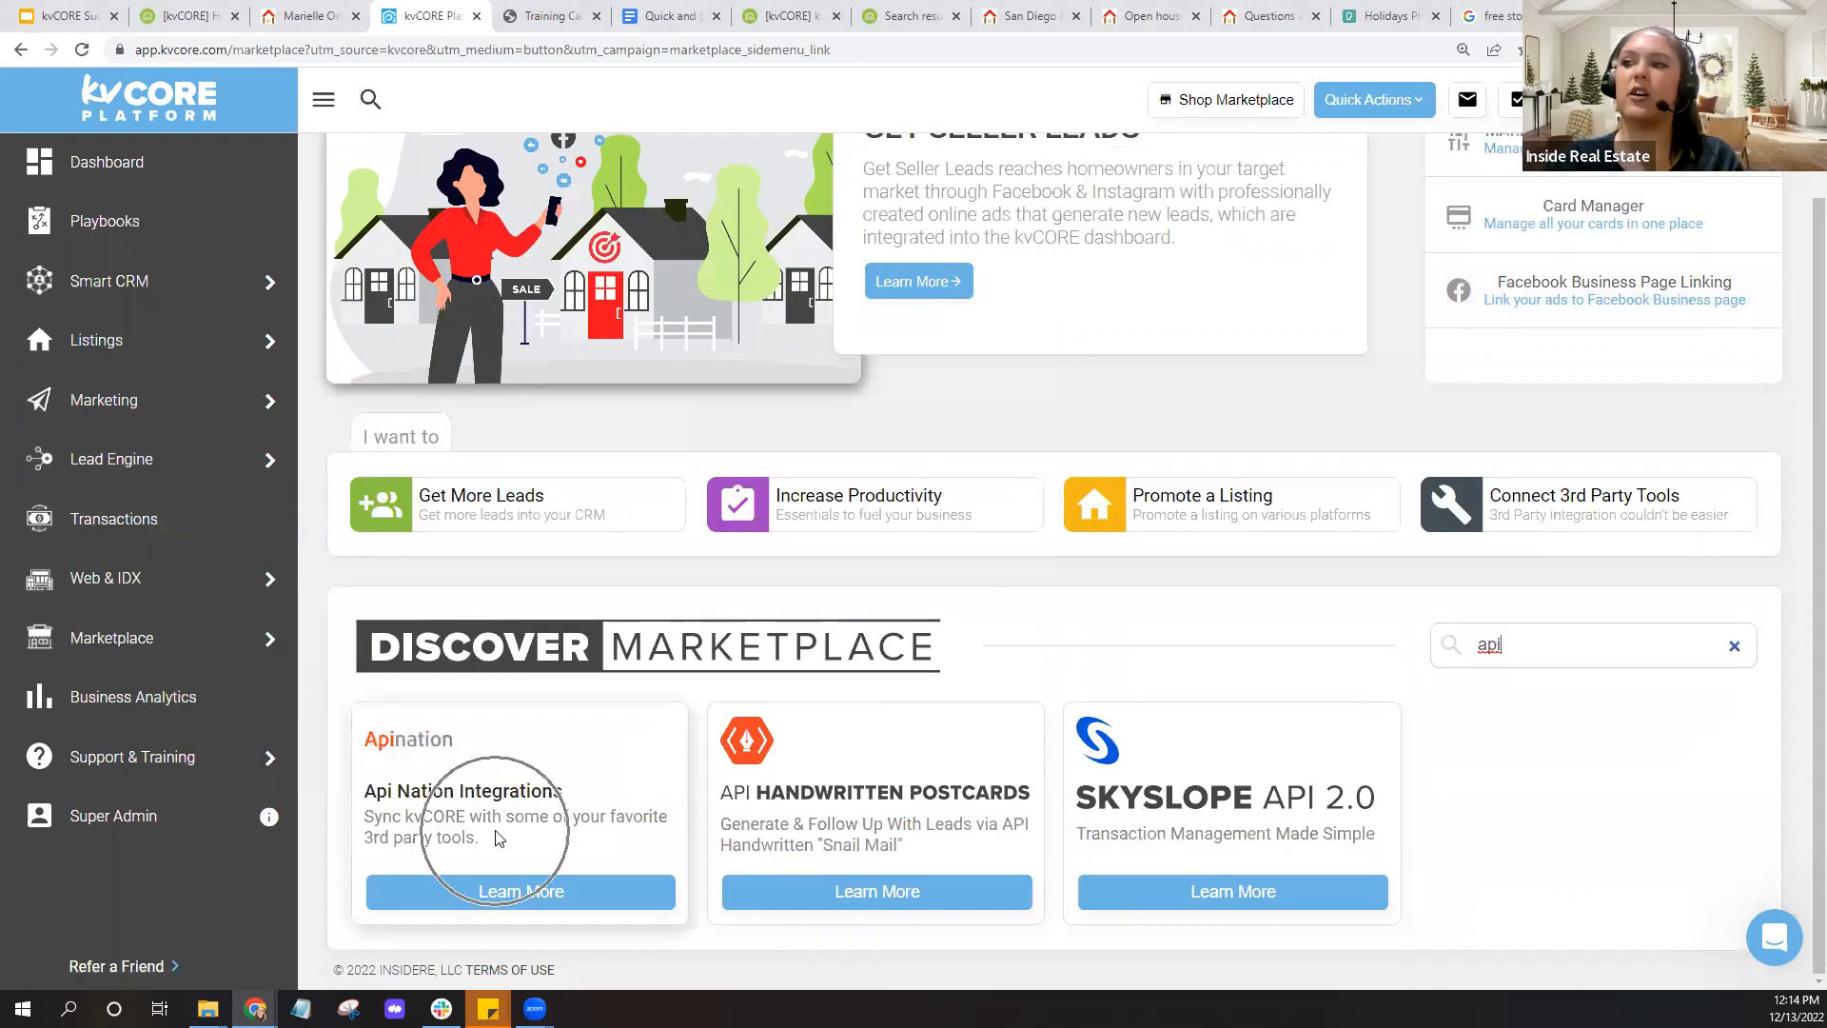
# View the Api Nation Integrations details, examine the supported third-party applications such as Facebook Lead Ads, and close the details
pyautogui.click(521, 896)
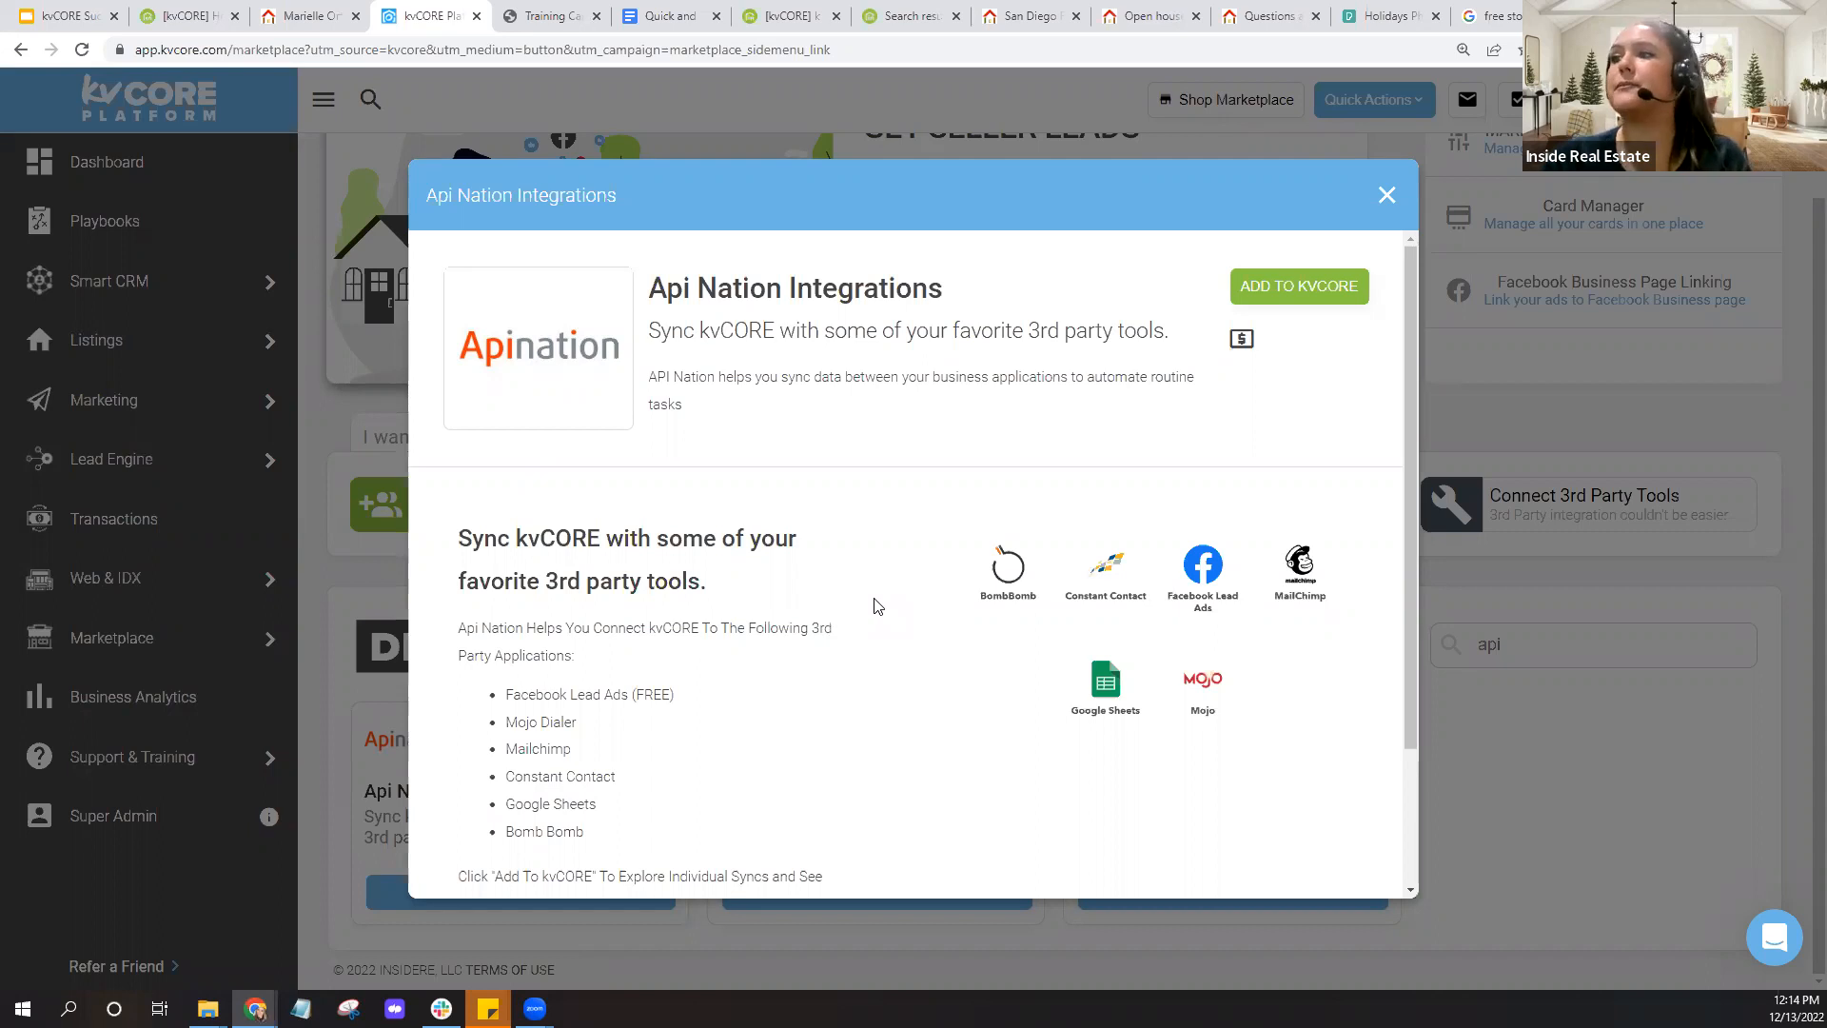
pyautogui.scroll(-1, 878, 607)
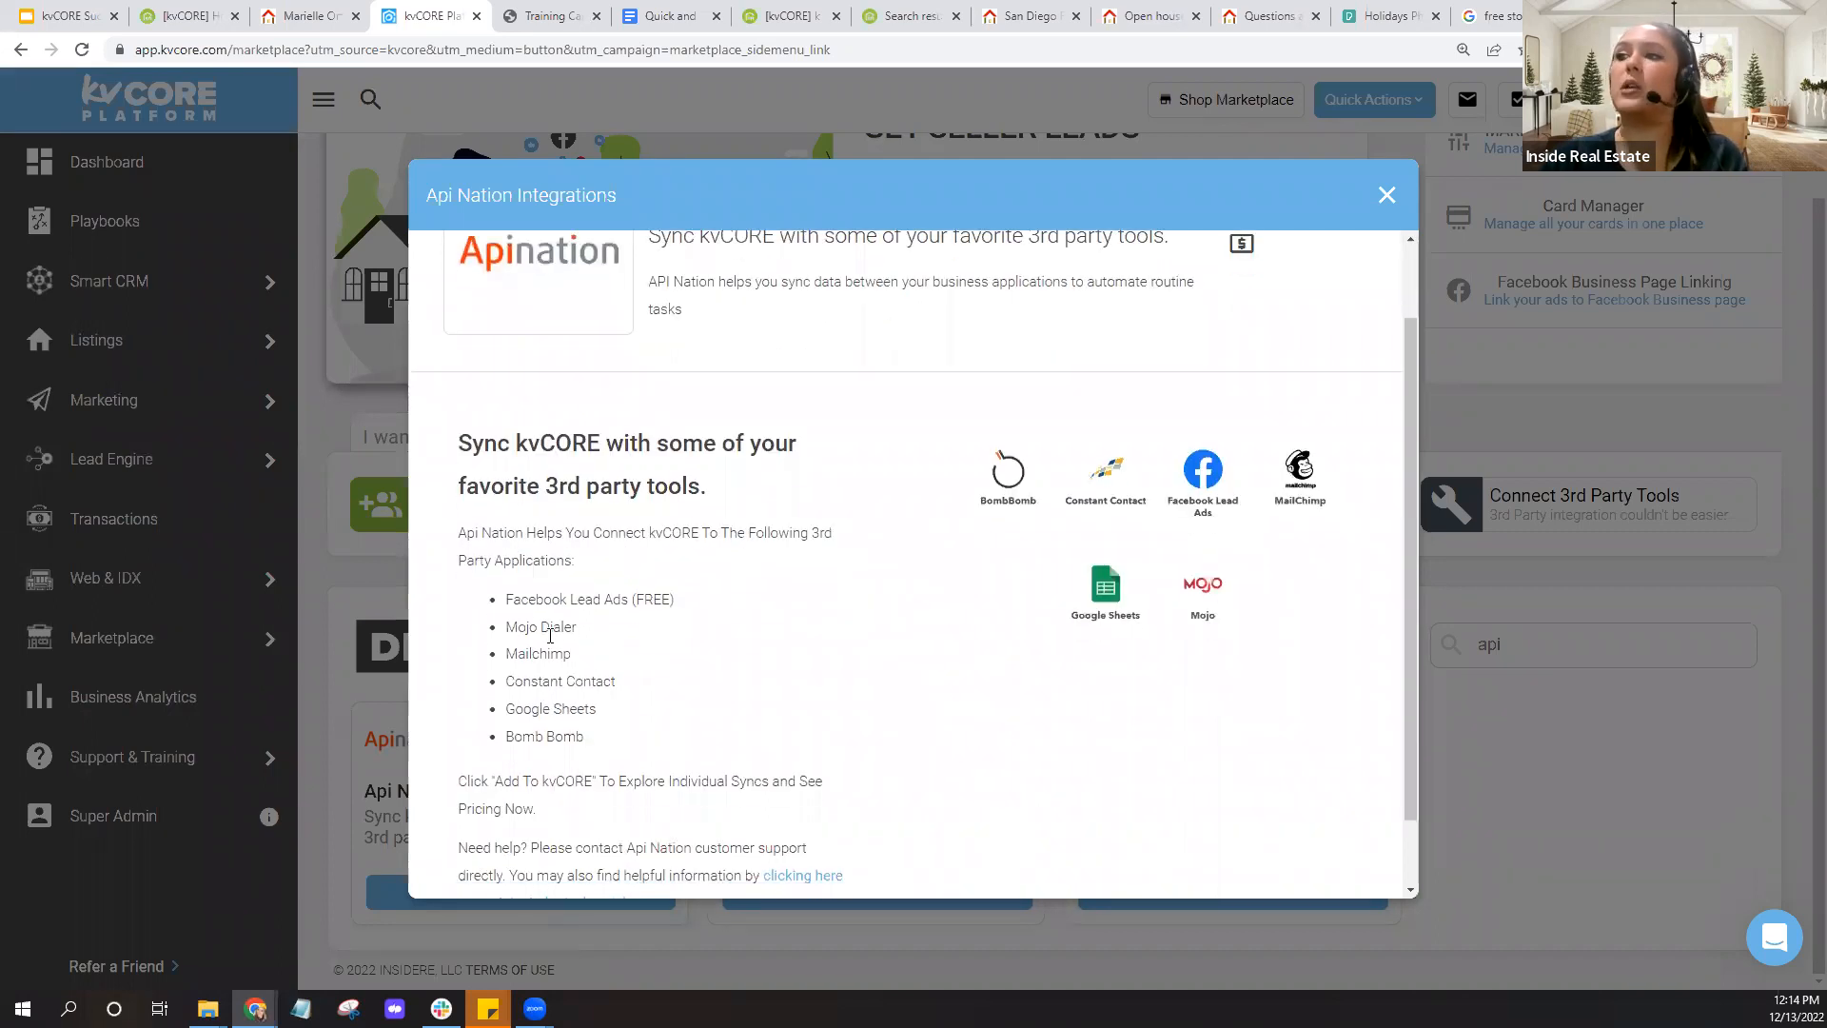
pyautogui.tripleClick(565, 602)
pyautogui.click(694, 603)
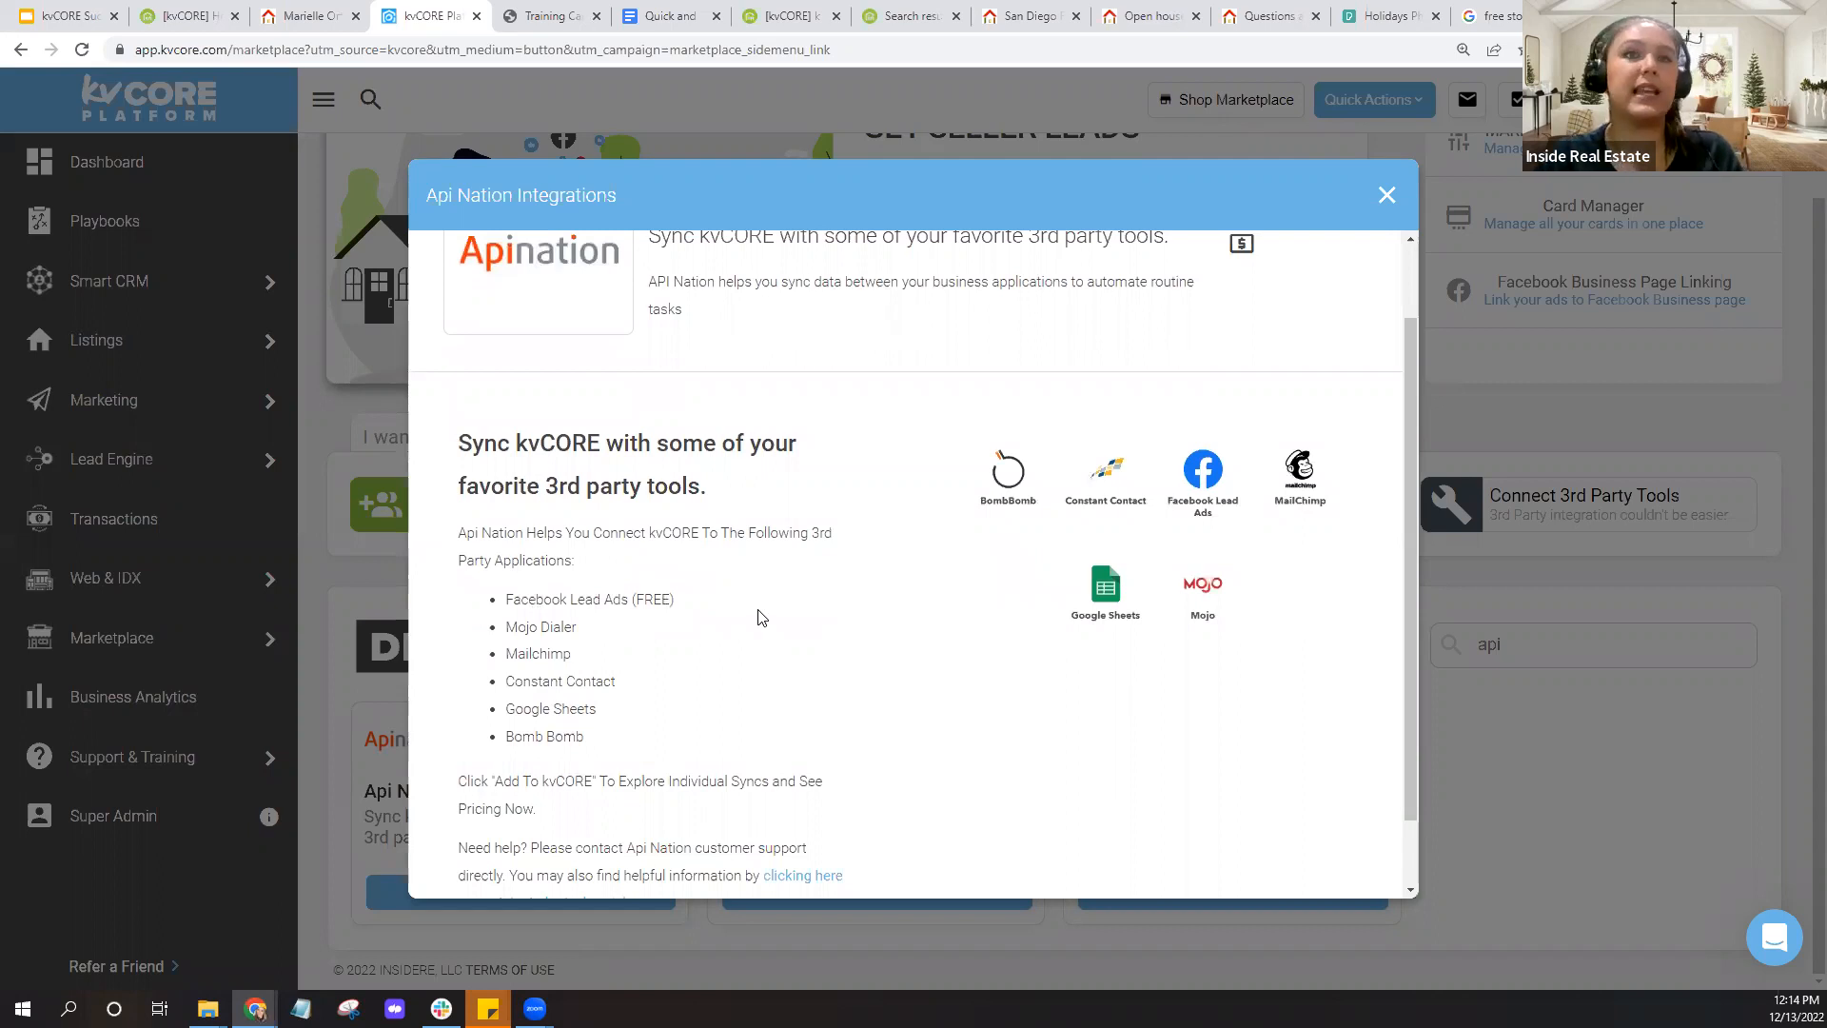
pyautogui.scroll(1, 796, 613)
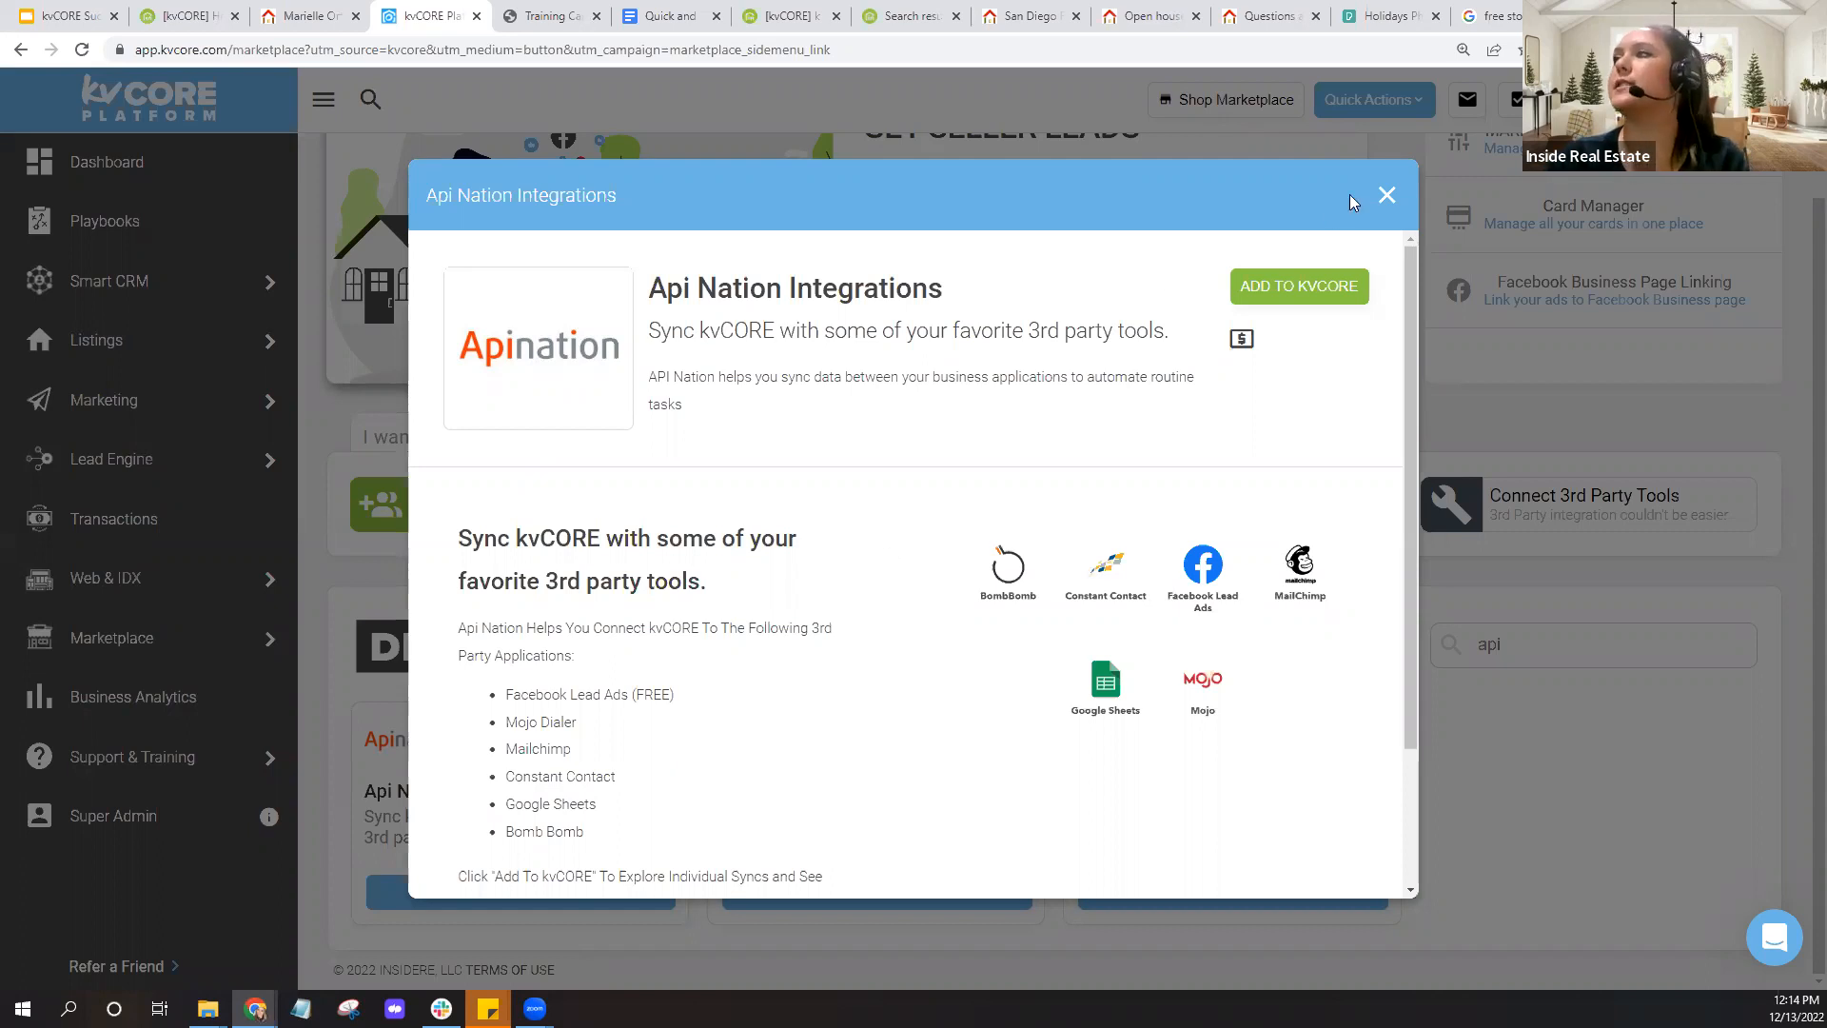
pyautogui.click(1386, 195)
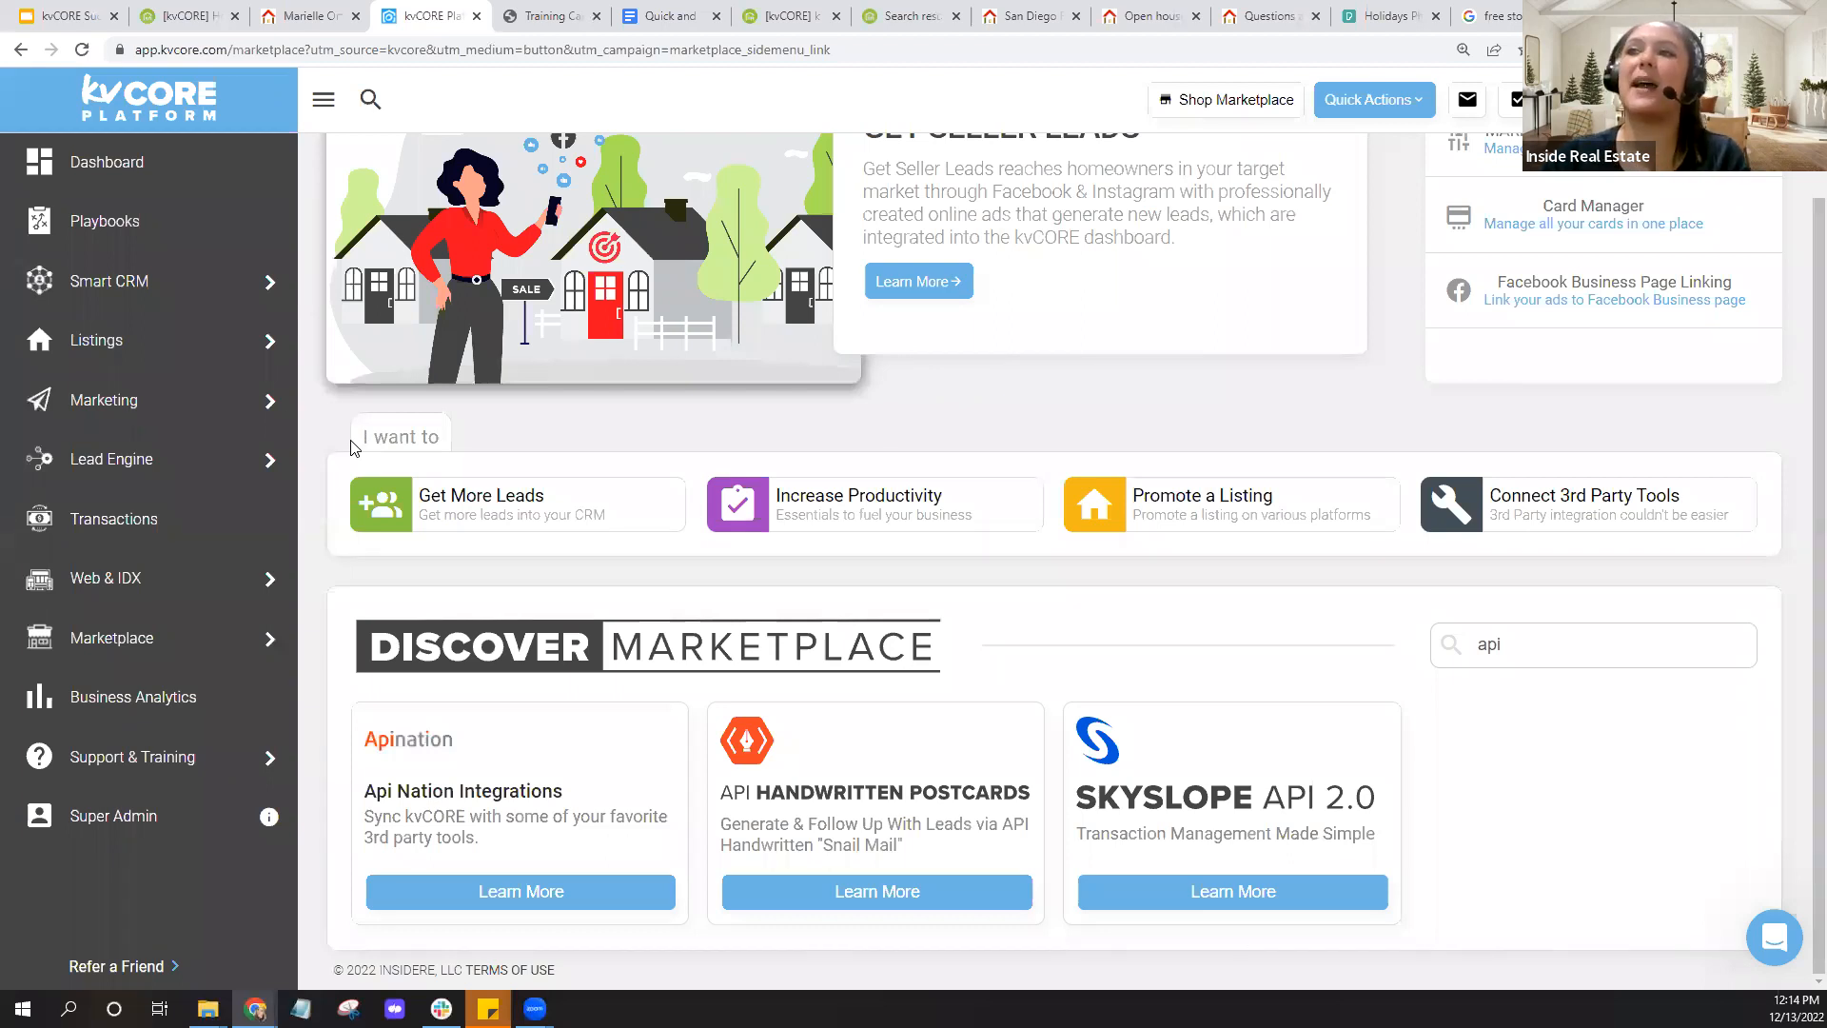
# Open the kvCORE Marketing overview and look through its tools and features down to Behavioral Automation
pyautogui.moveTo(193, 405)
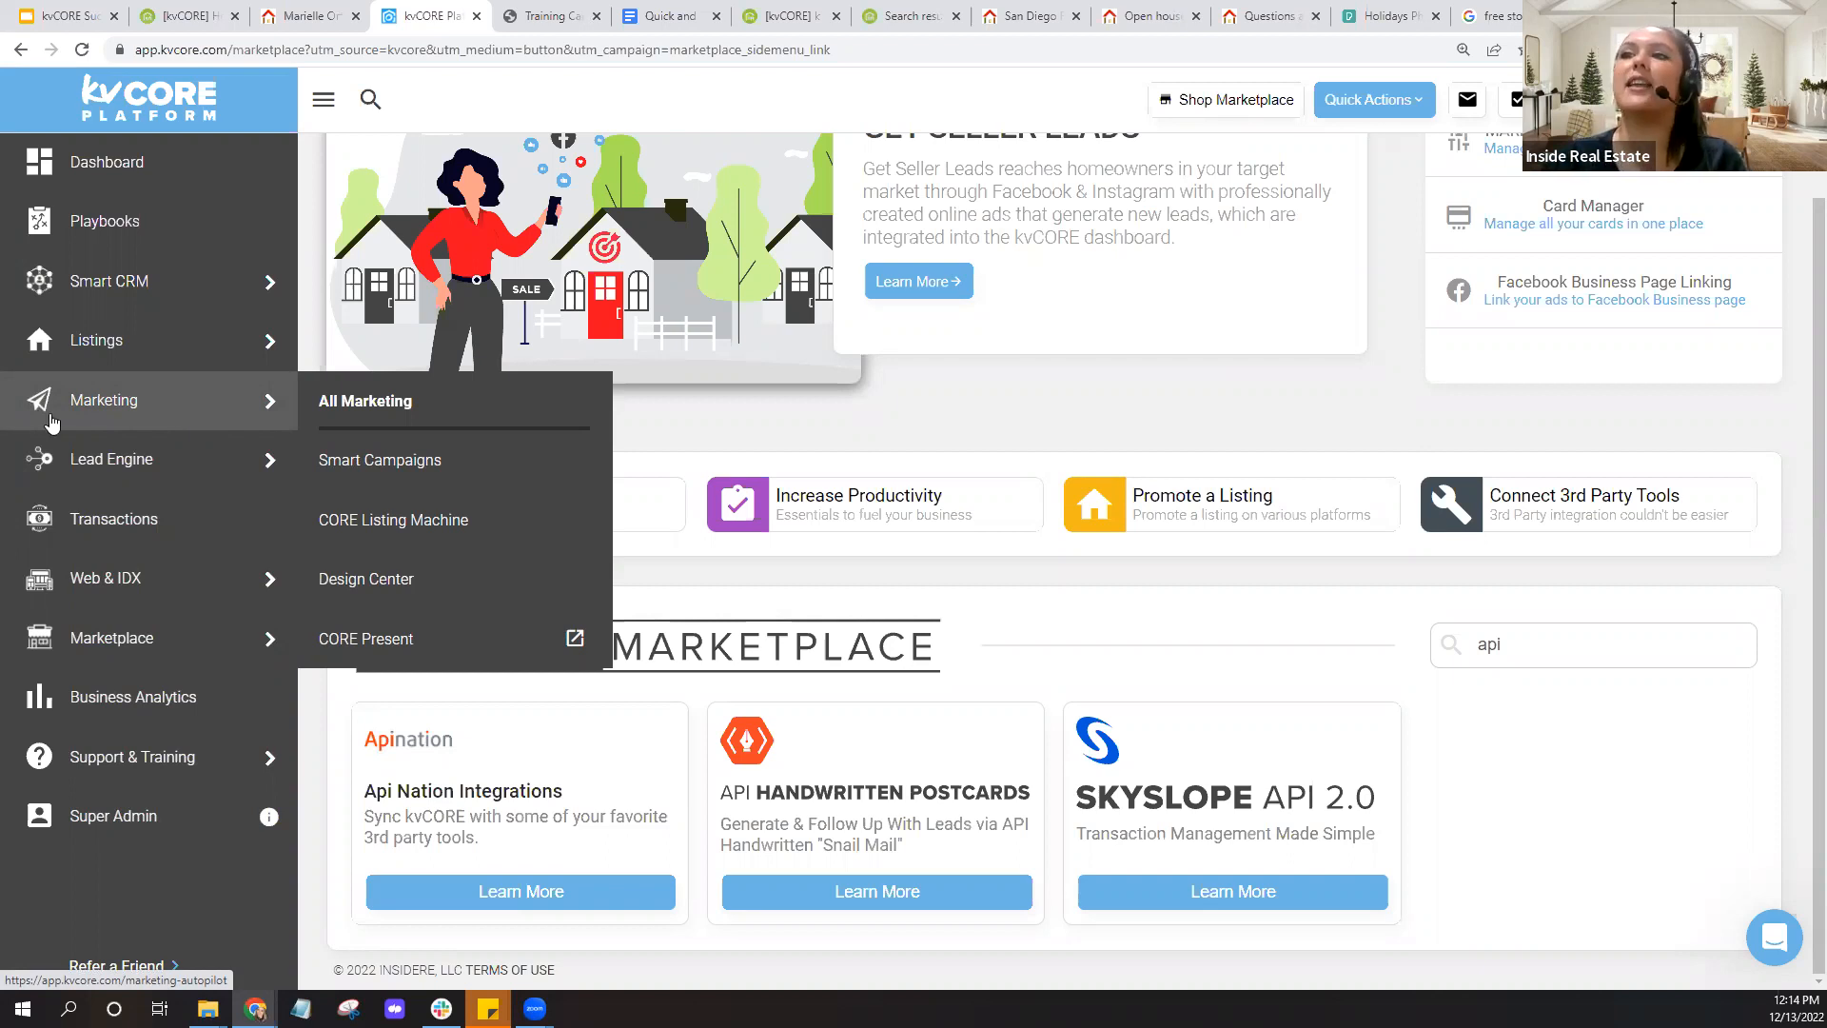
pyautogui.click(104, 421)
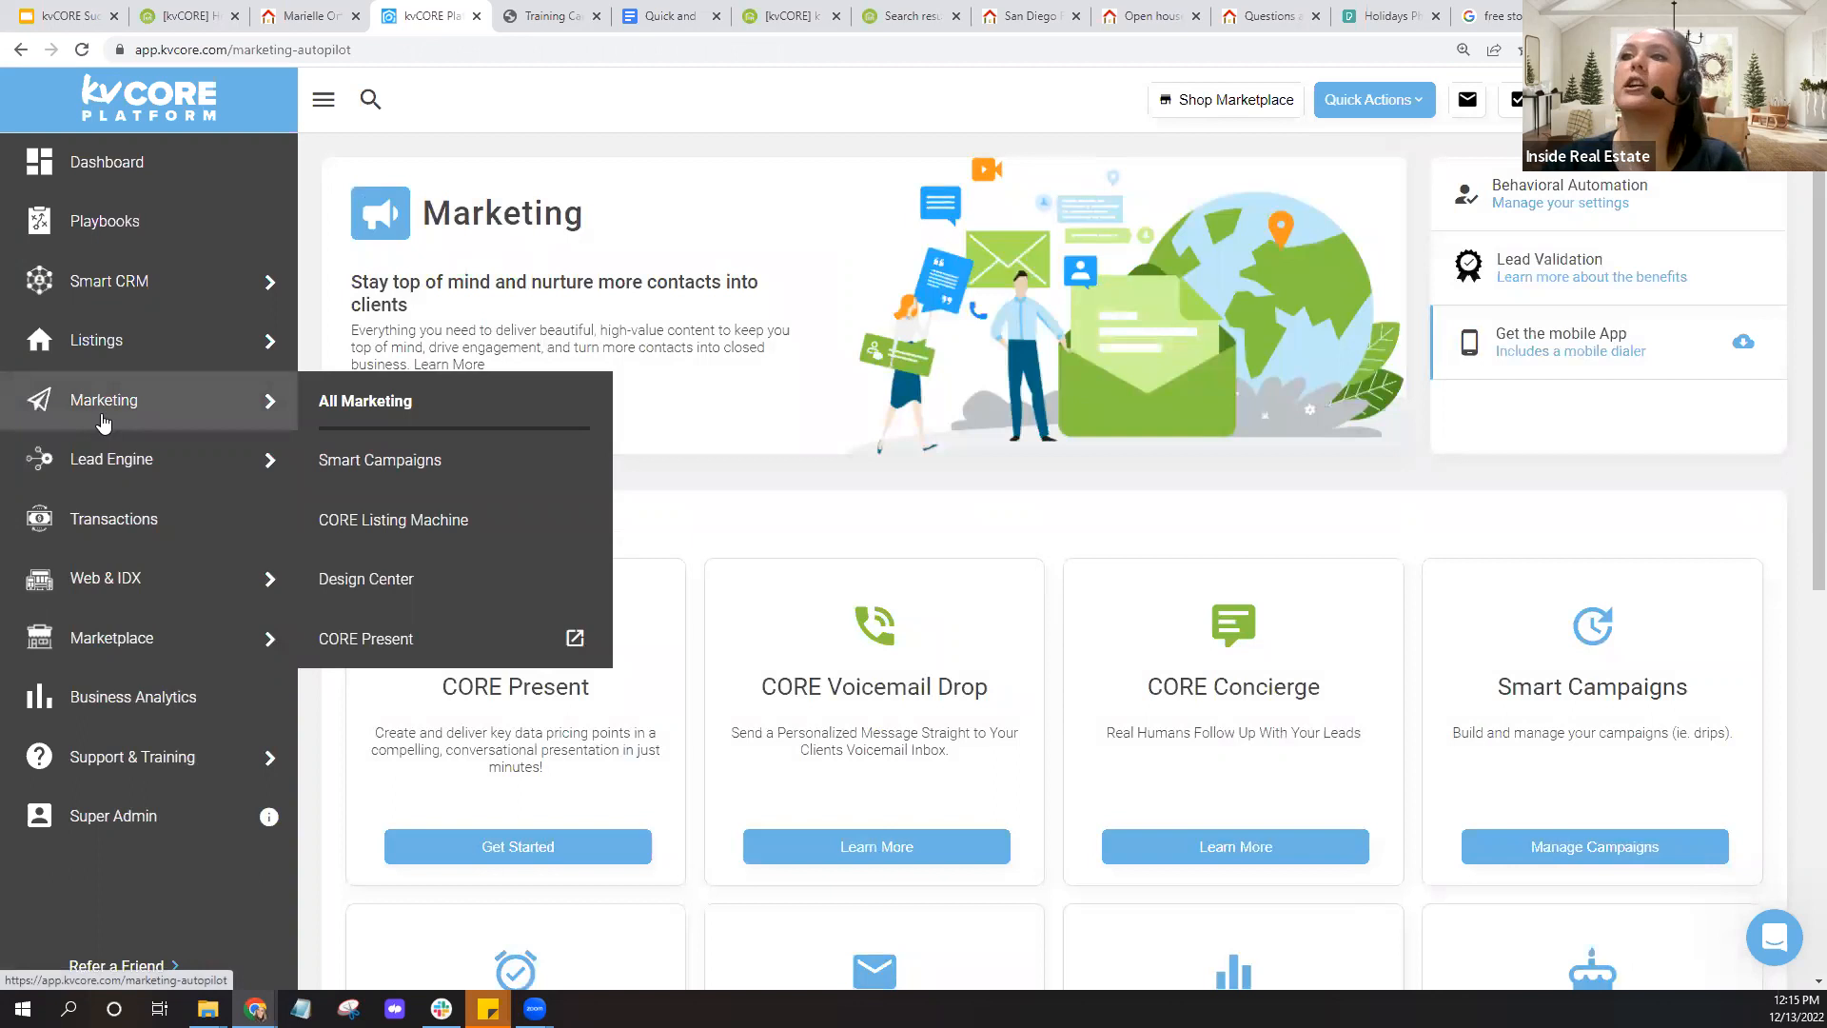
pyautogui.scroll(-2, 1477, 482)
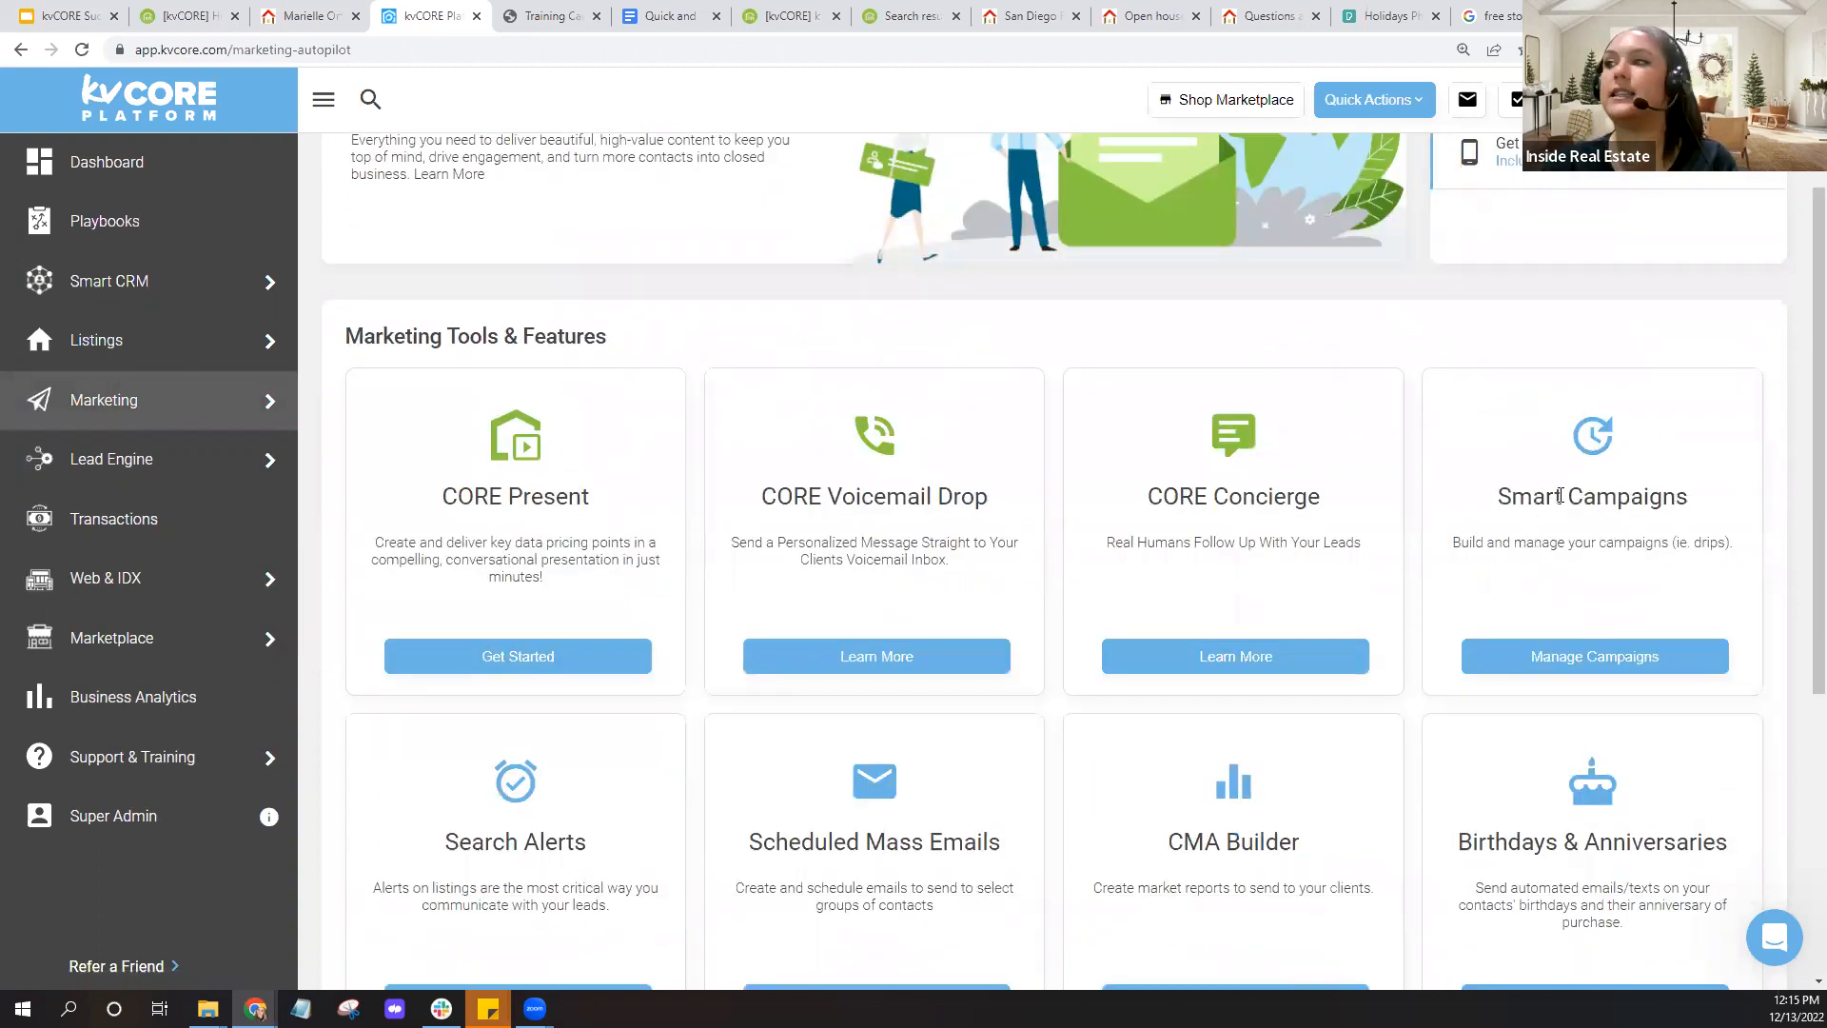
pyautogui.scroll(-2, 1542, 484)
pyautogui.scroll(-2, 1538, 480)
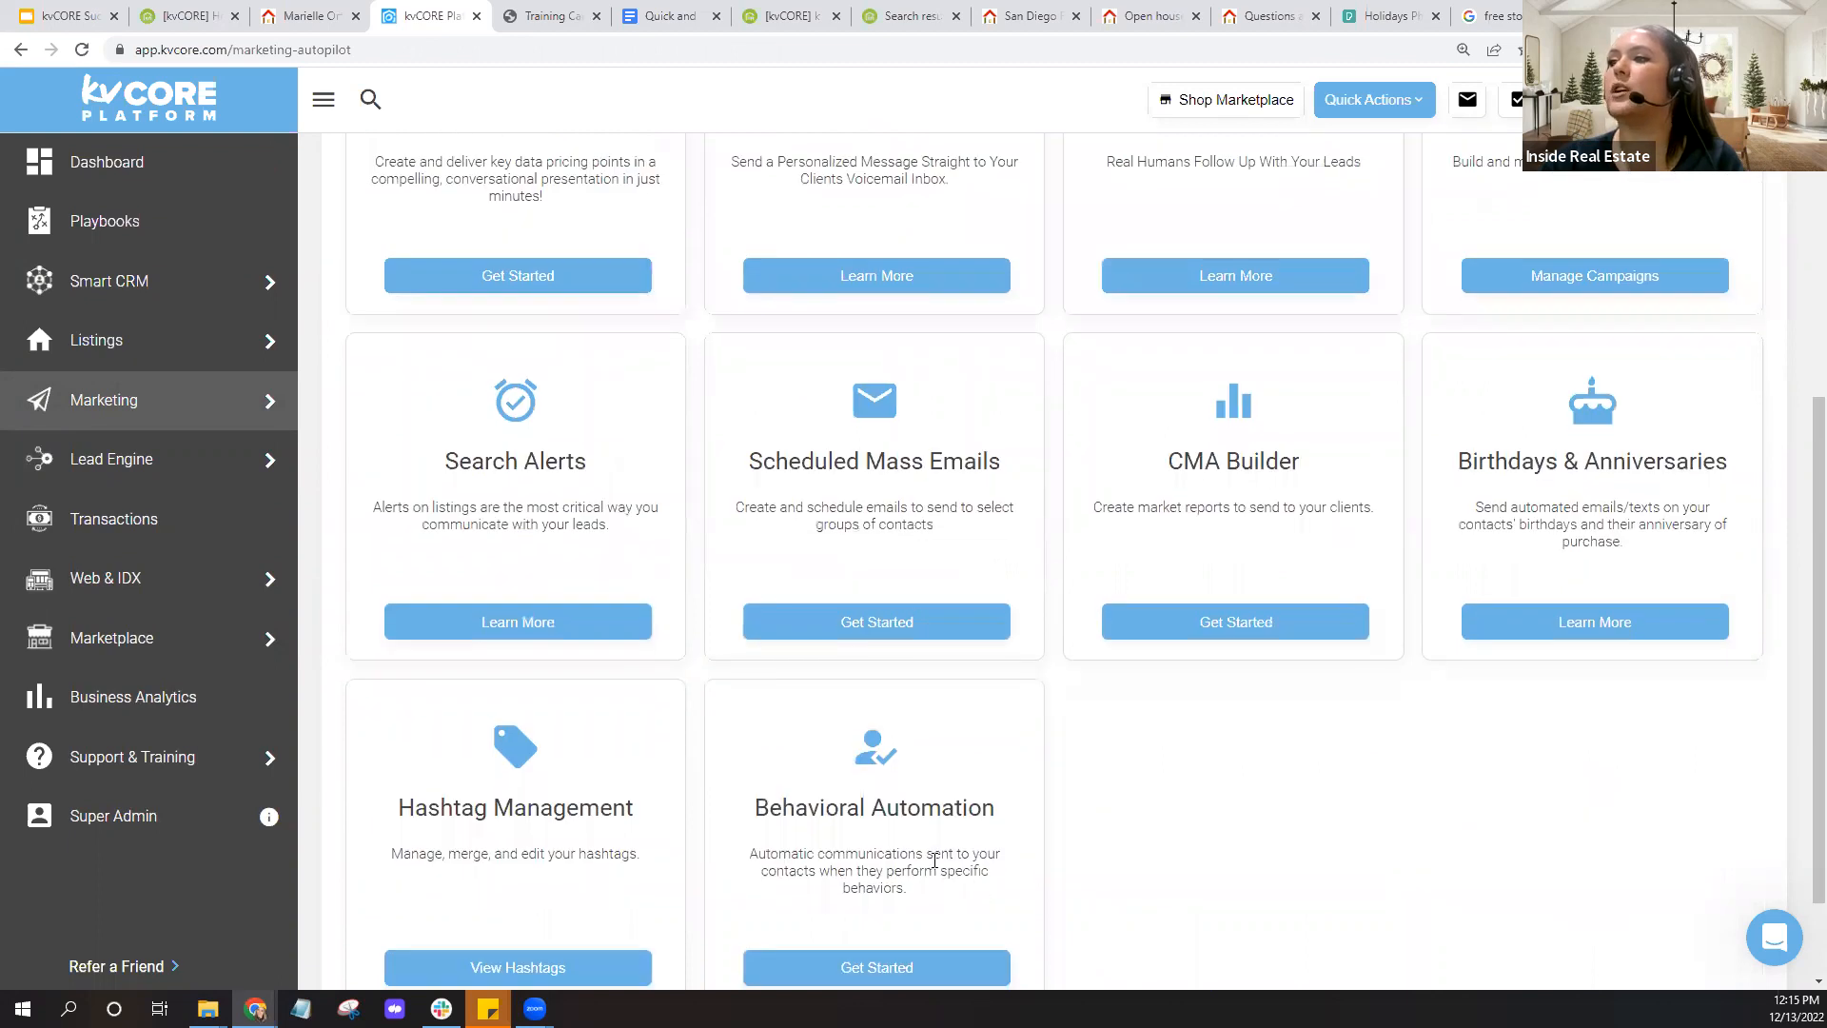
pyautogui.click(876, 838)
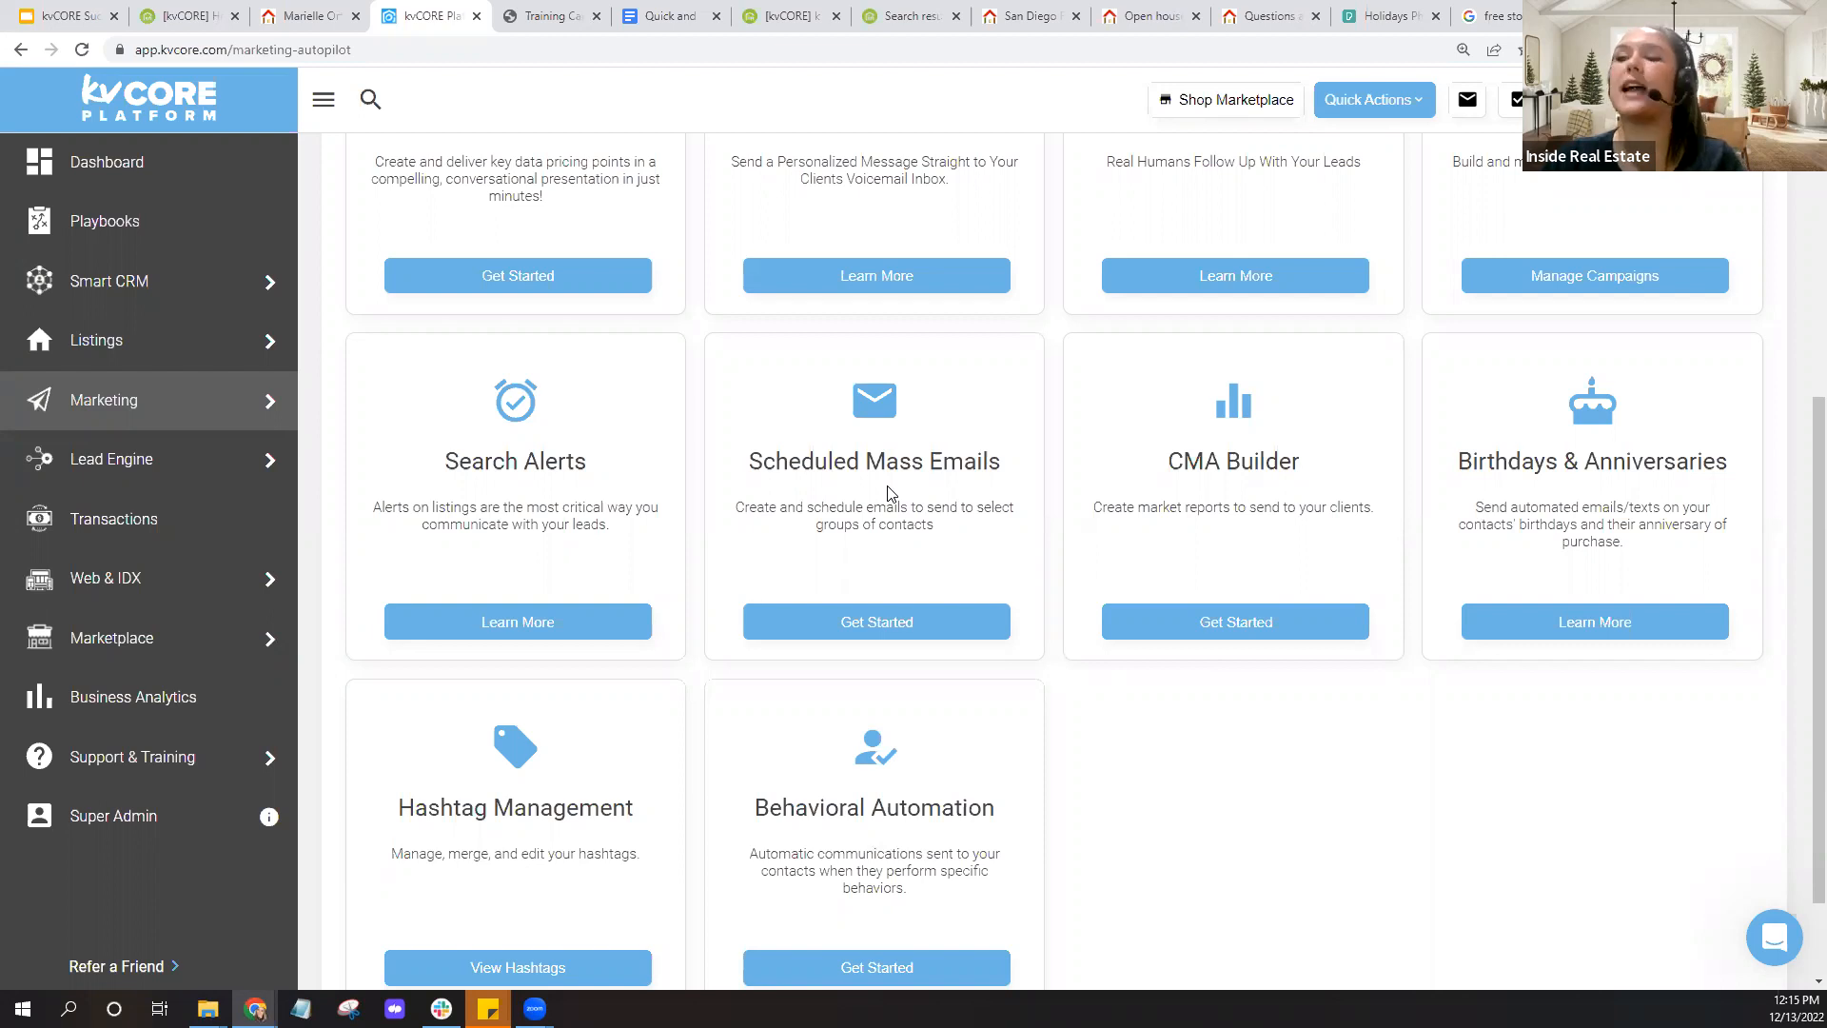
# Look at the Scheduled Mass Emails tool description and check the quick actions for the Send Email option
pyautogui.press('ctrl')
pyautogui.press('ctrl')
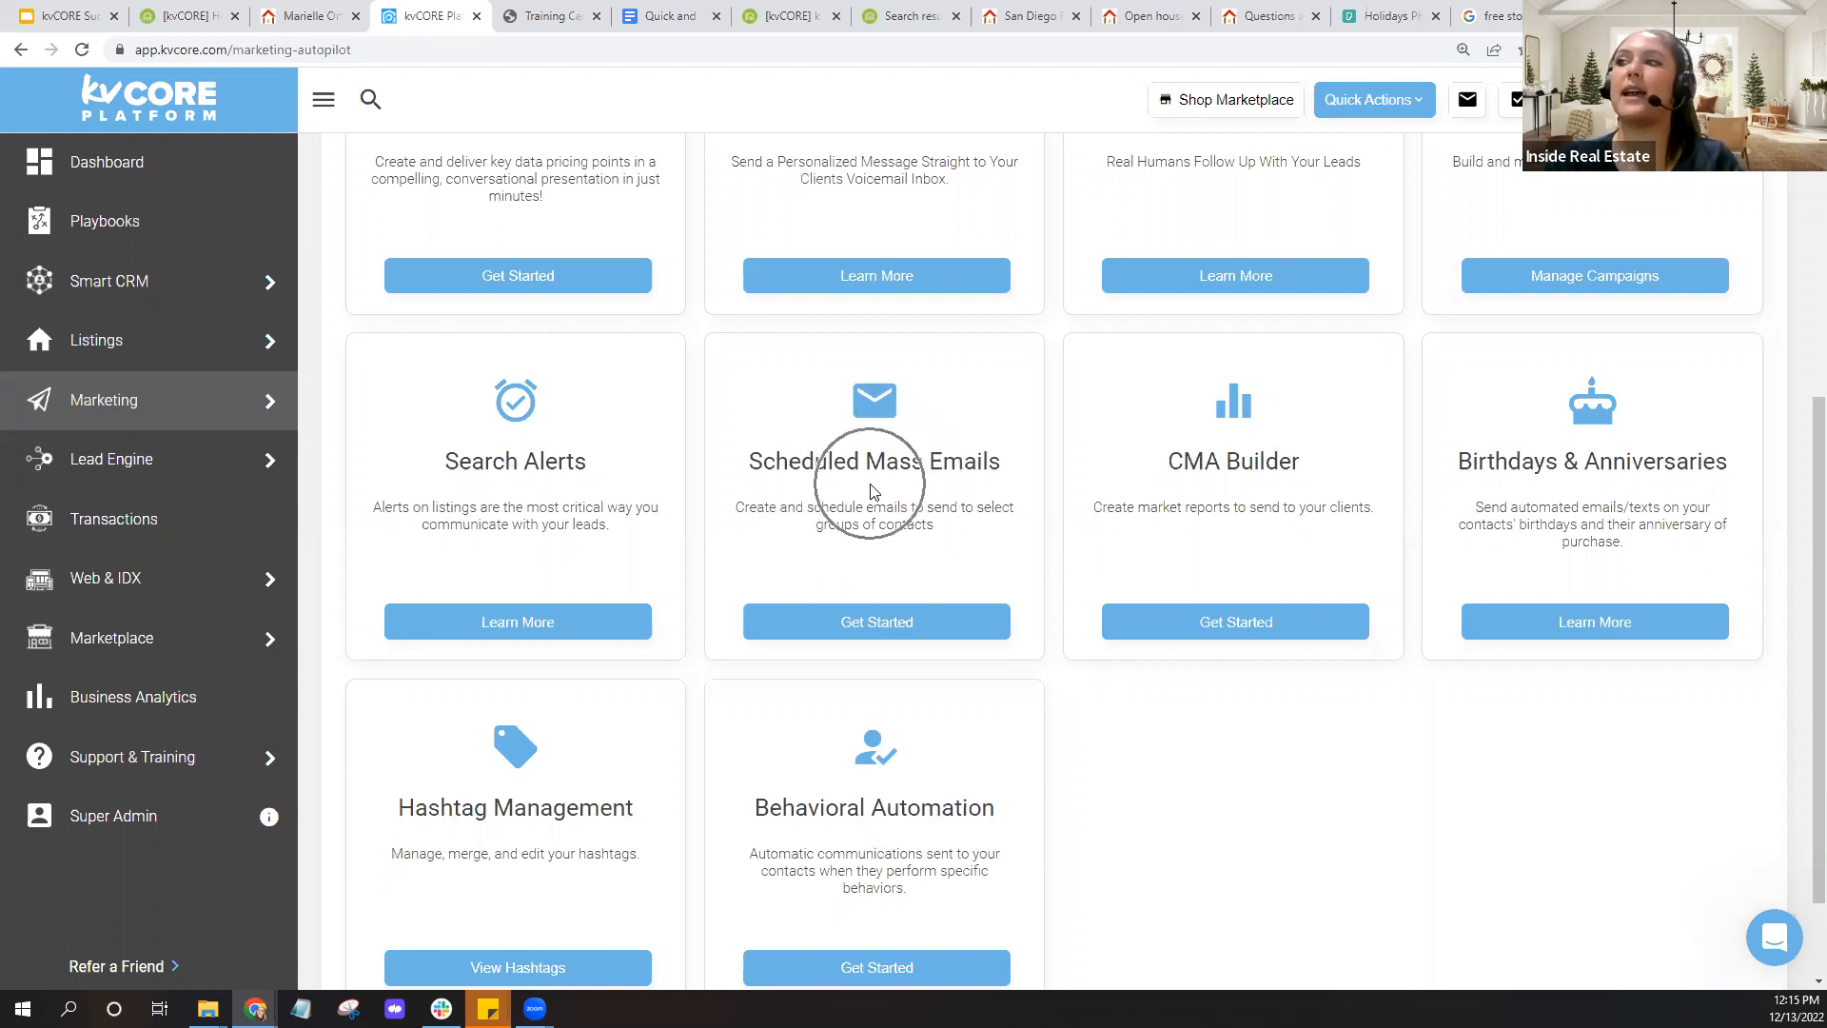
pyautogui.press('ctrl')
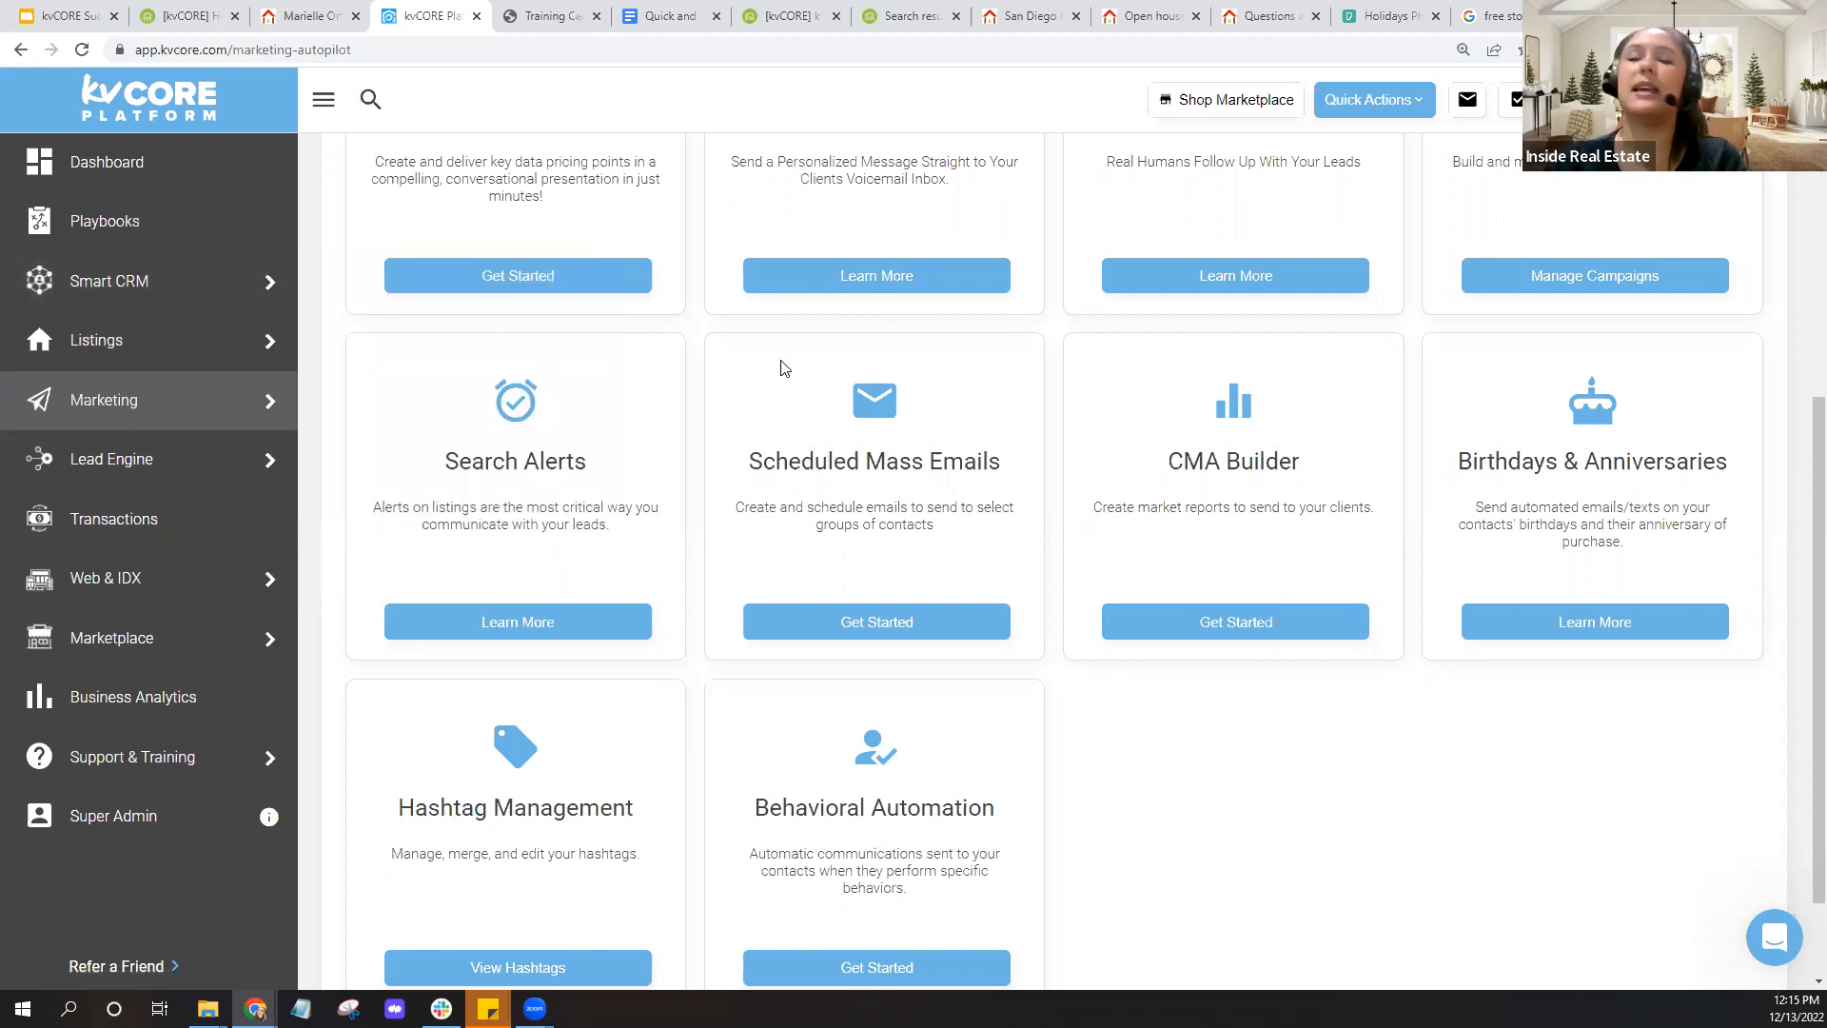
pyautogui.click(1414, 100)
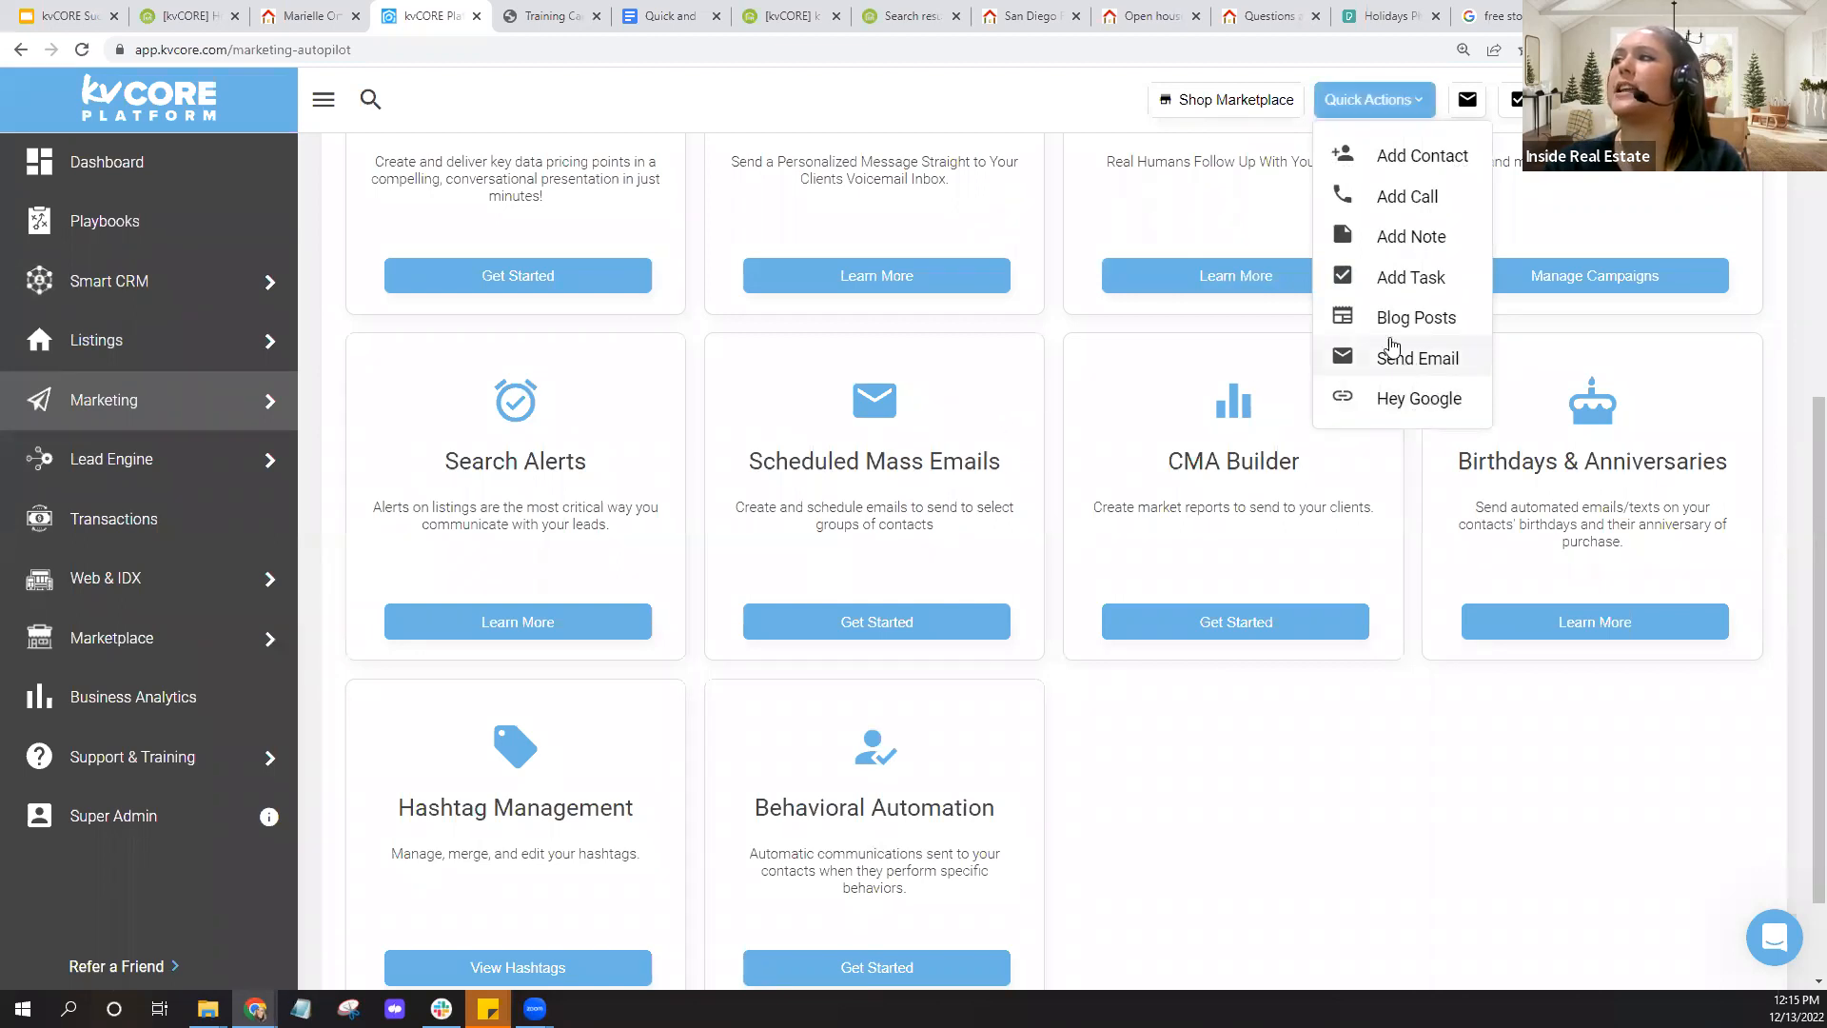
pyautogui.click(1054, 434)
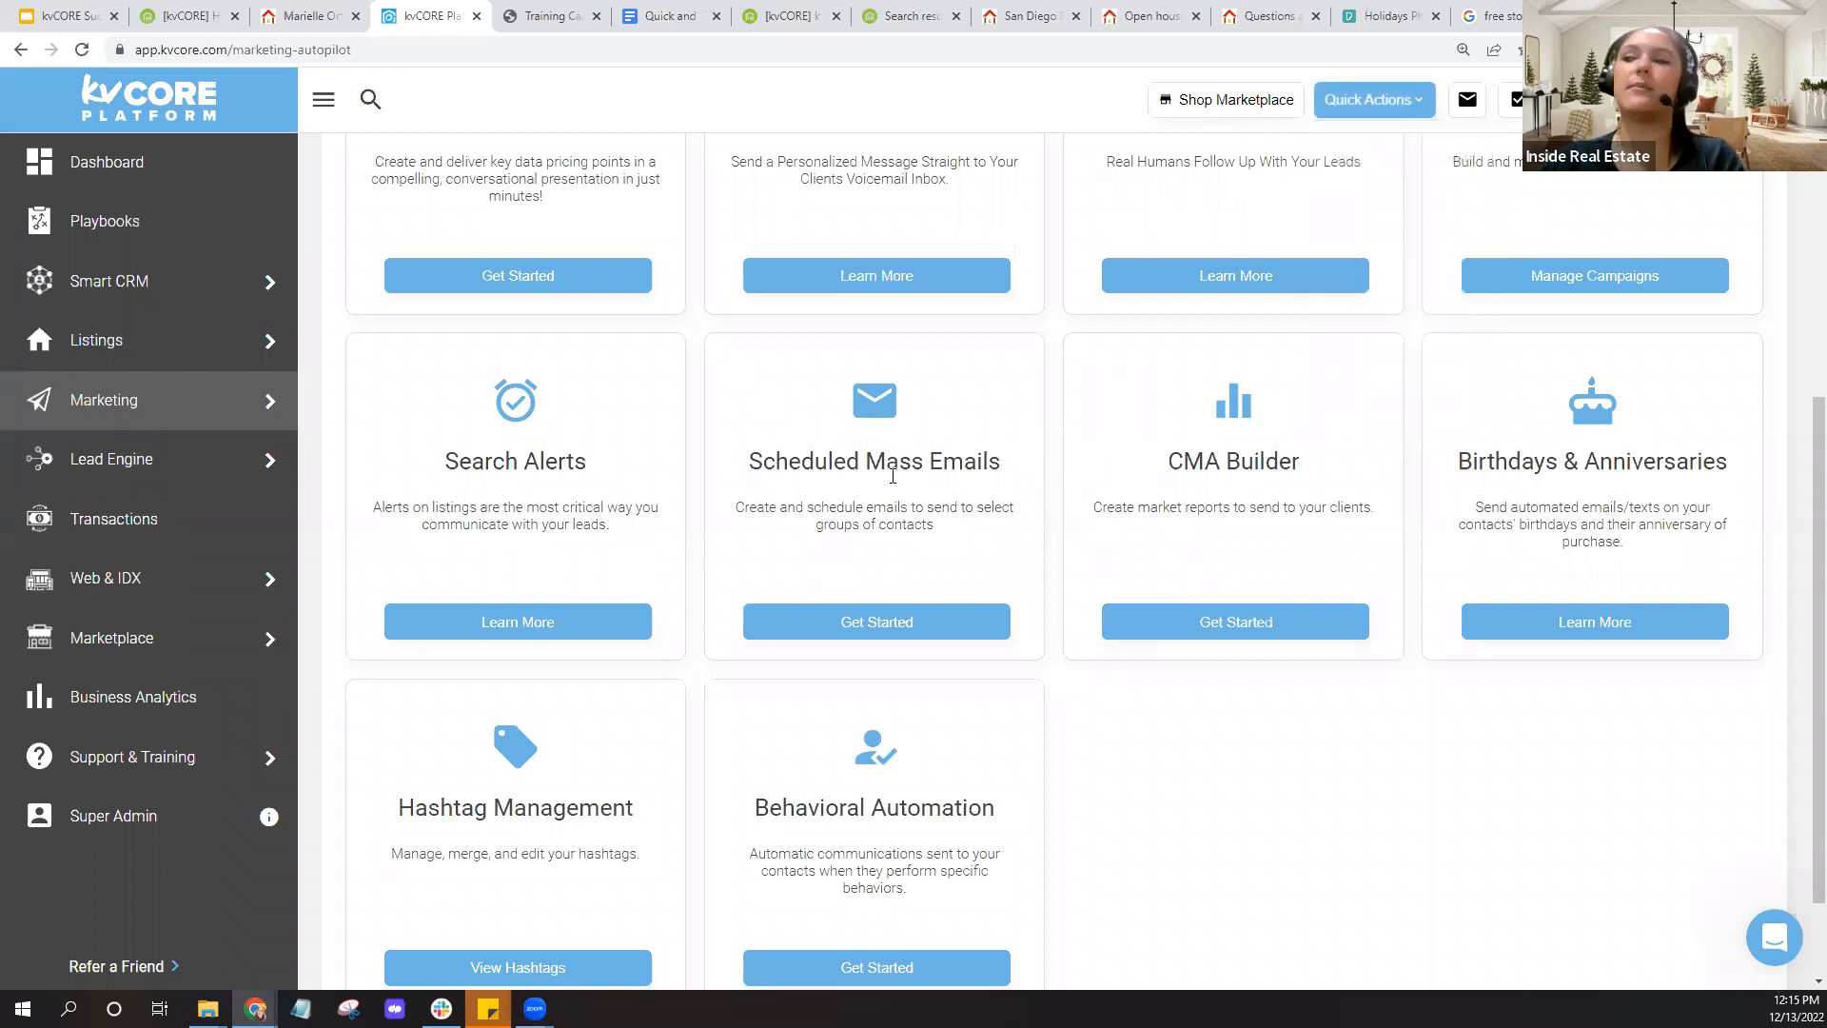
# Open the scheduled mass emails list and examine the Happy New Year! entry's contact count and its edit and cancel options
pyautogui.click(858, 629)
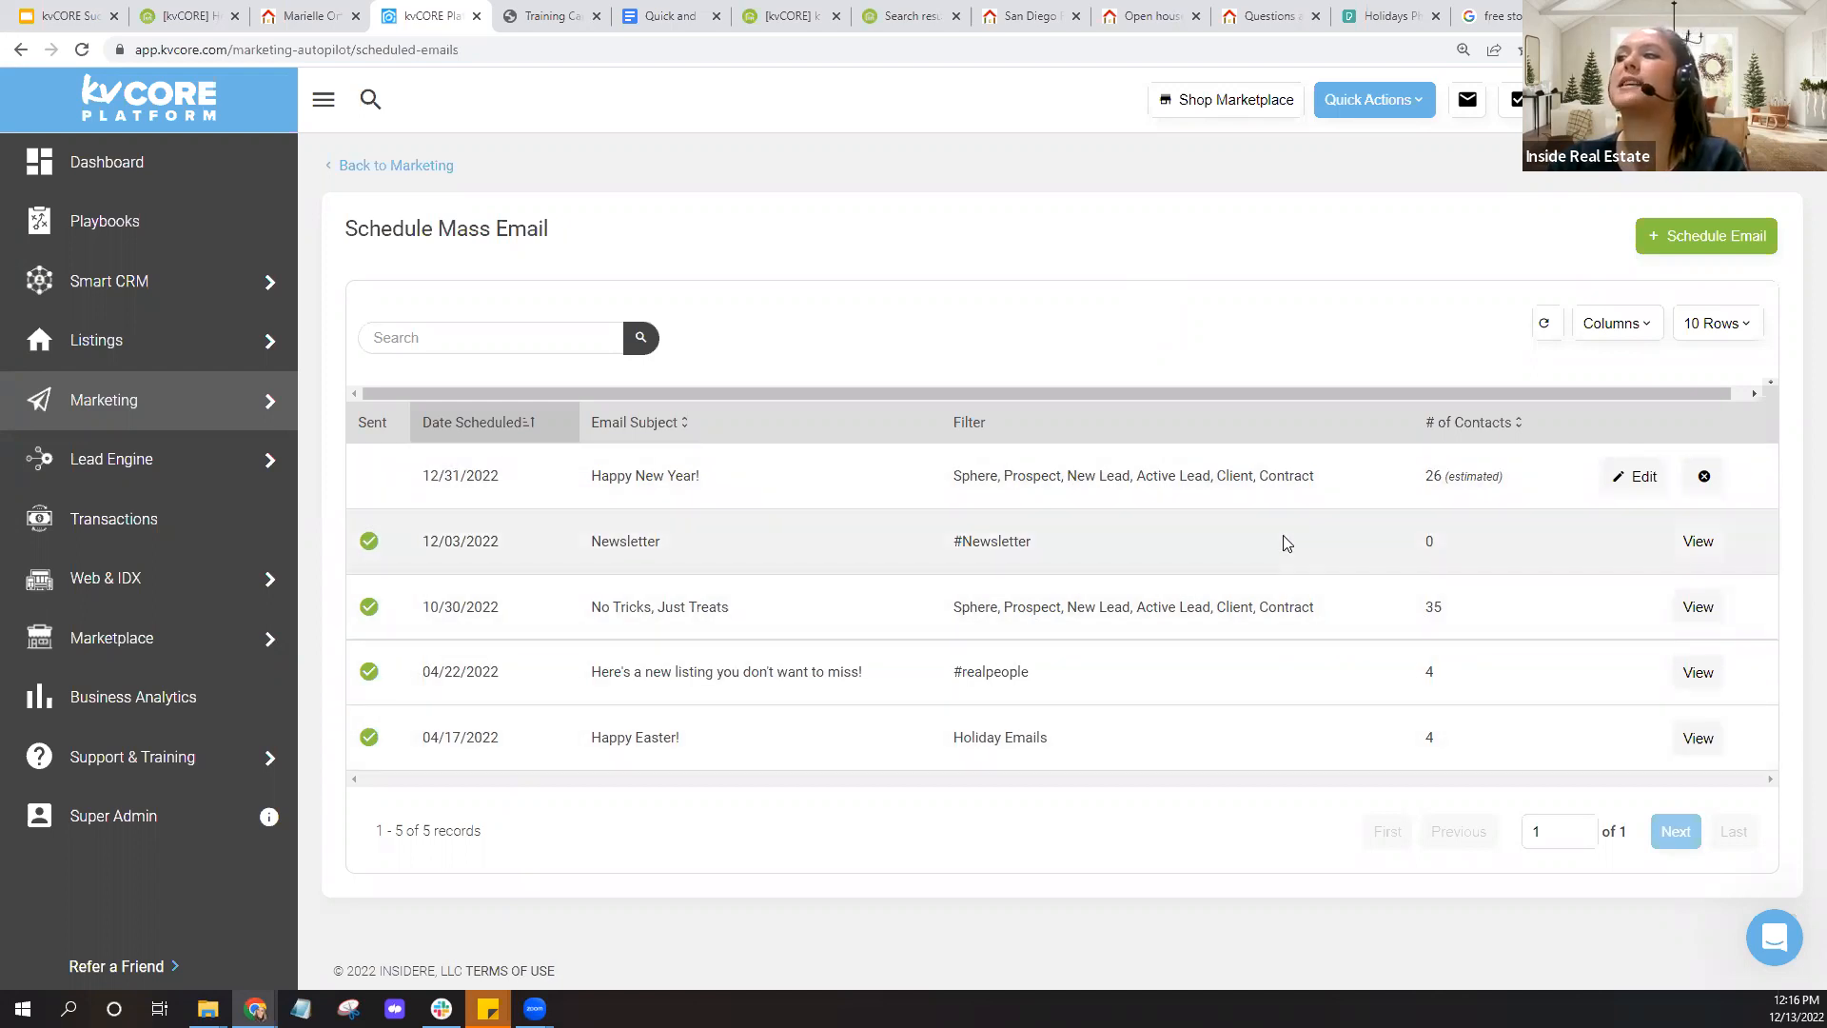
pyautogui.moveTo(1420, 478); pyautogui.dragTo(1521, 487)
pyautogui.click(1521, 488)
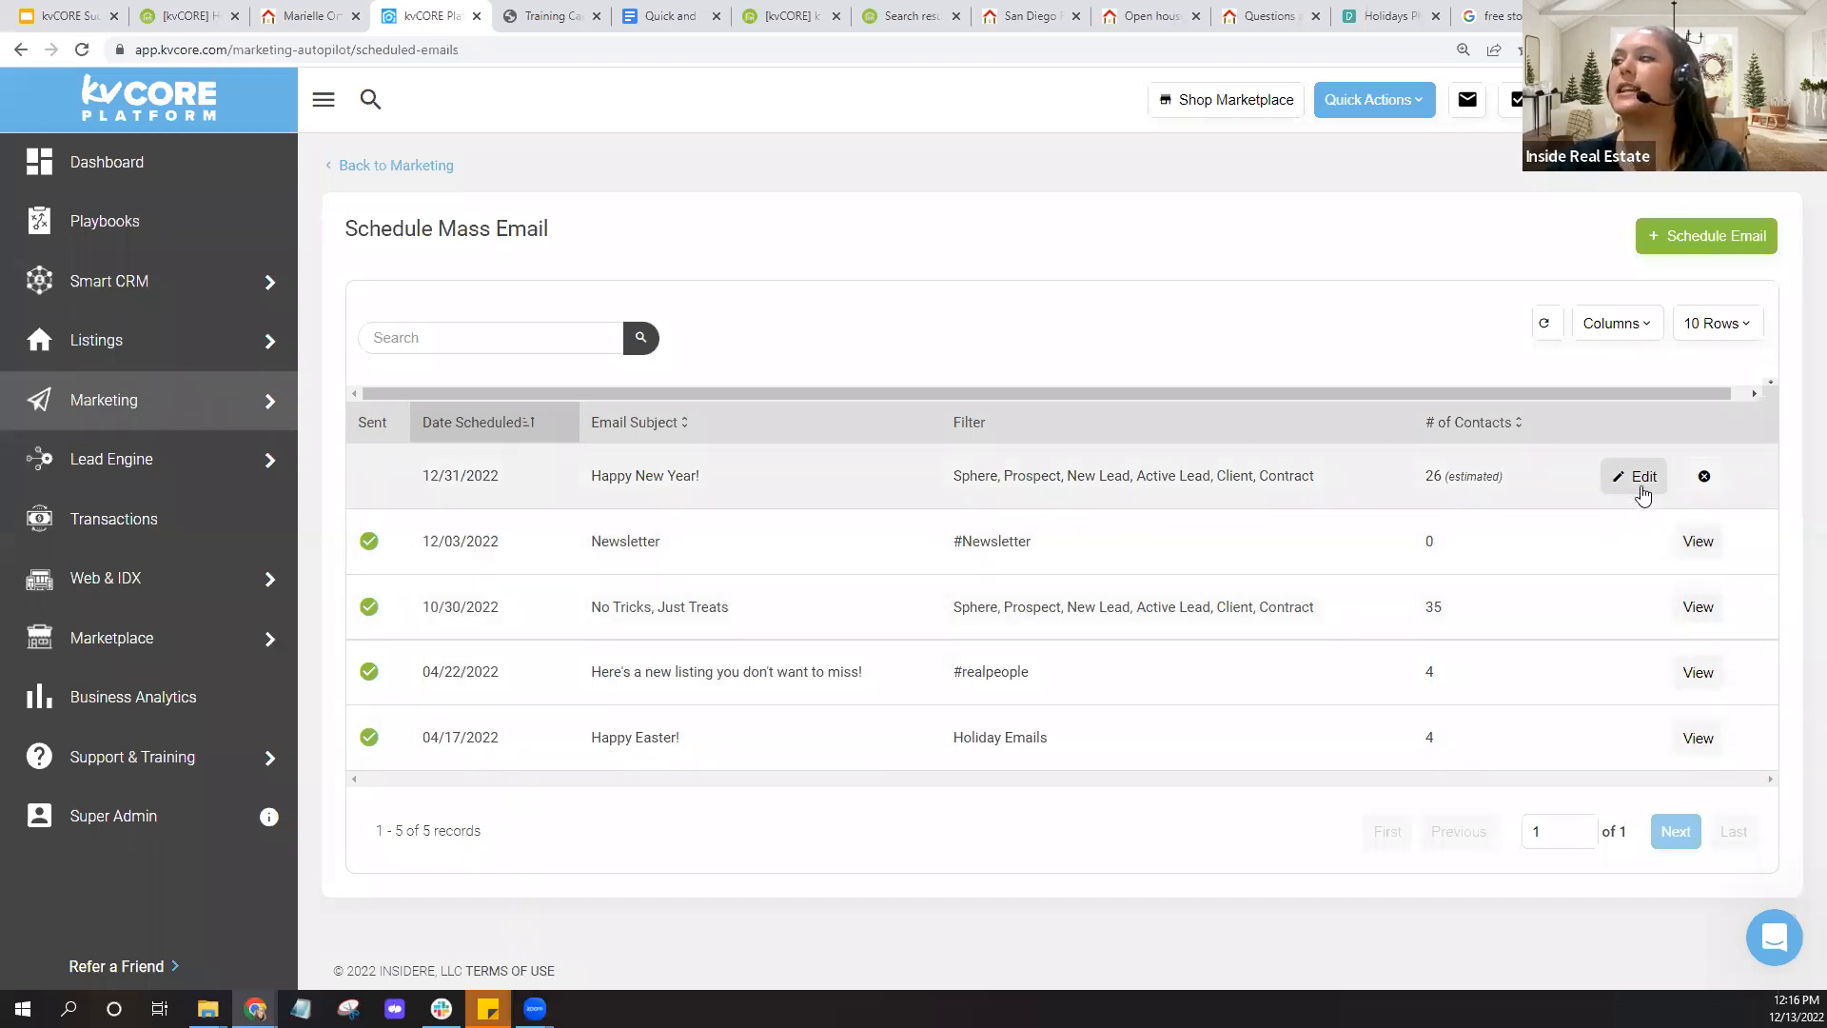
pyautogui.press('ctrl')
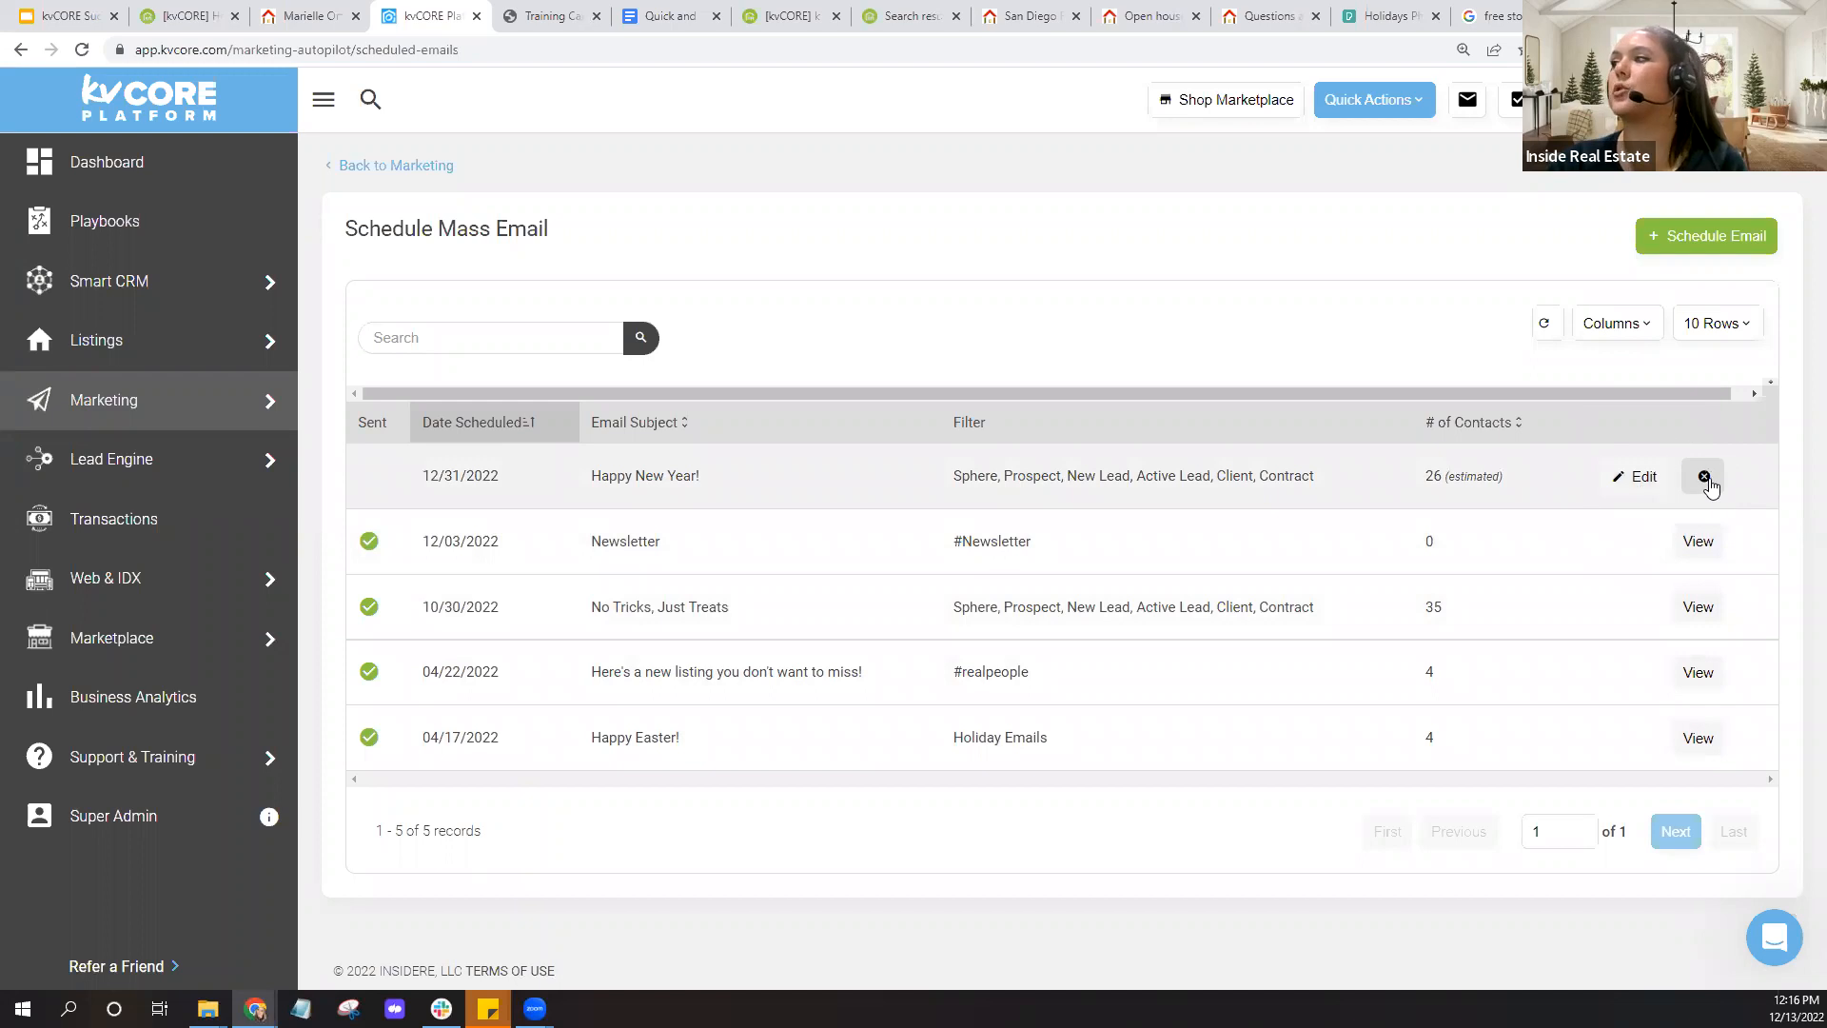
pyautogui.press('ctrl')
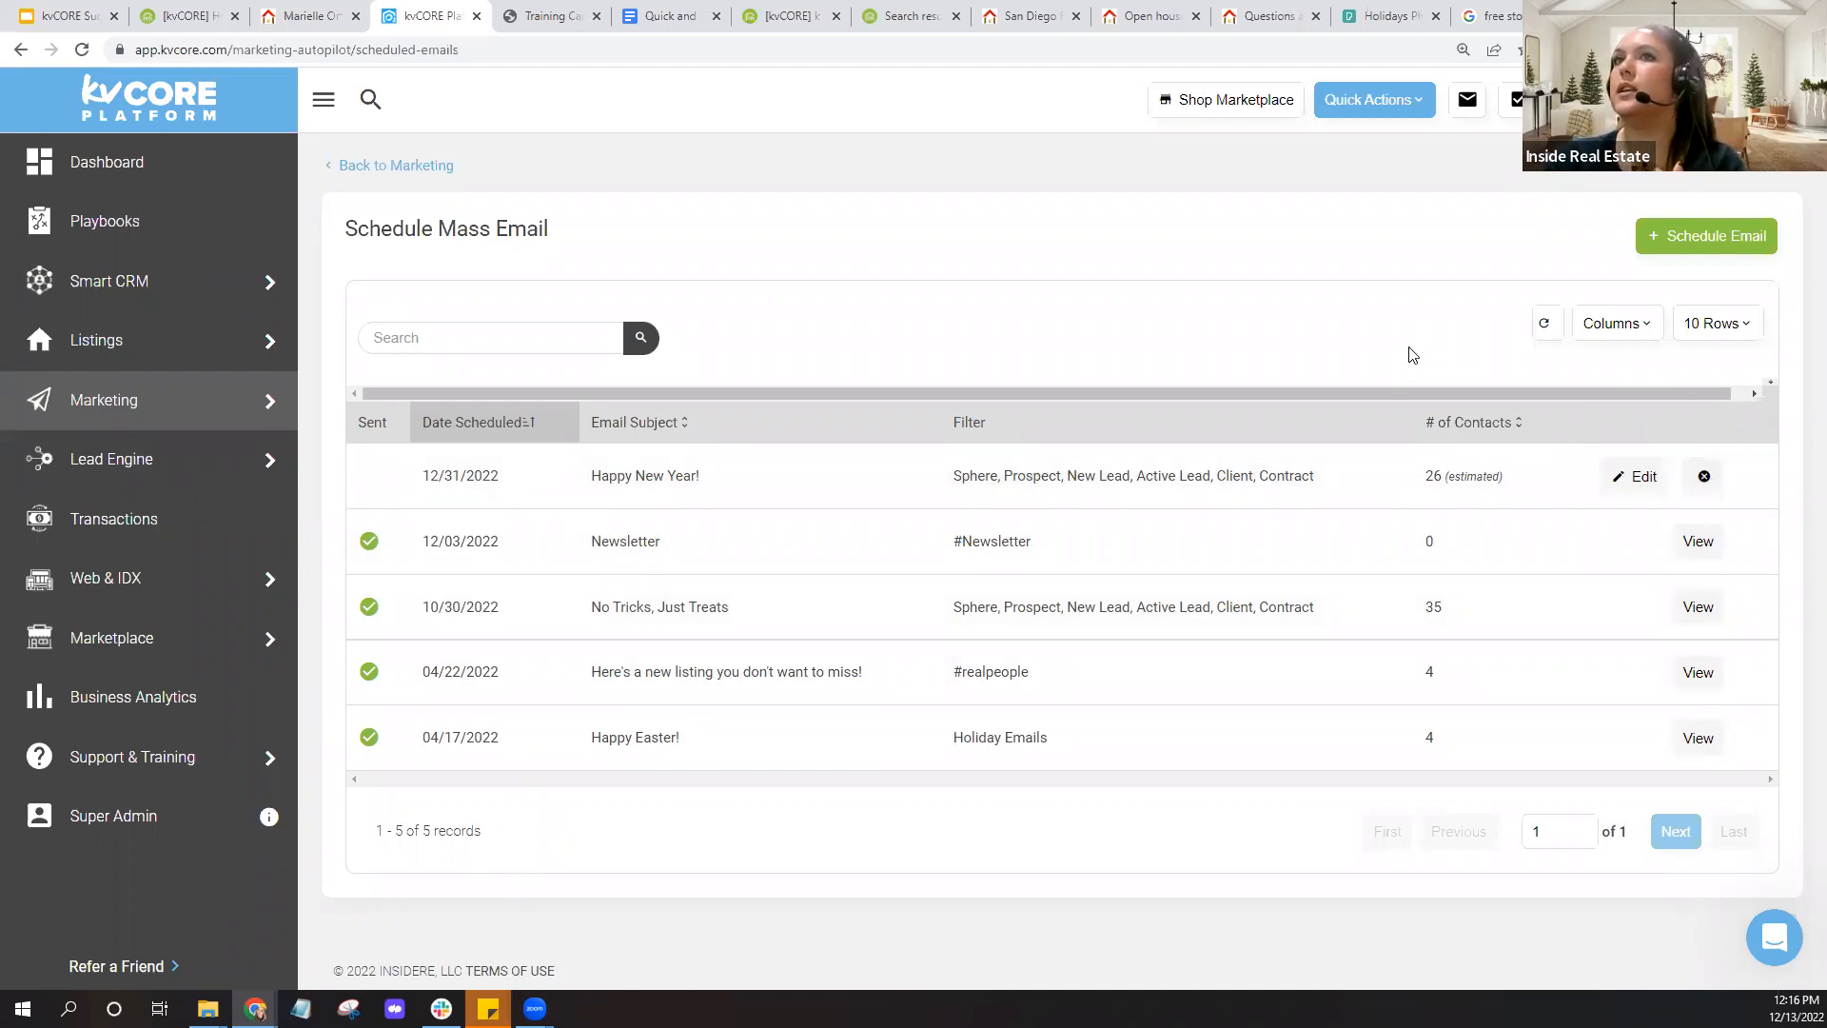
# Start a new scheduled email and examine the saved filters offered as recipient criteria
pyautogui.click(1714, 238)
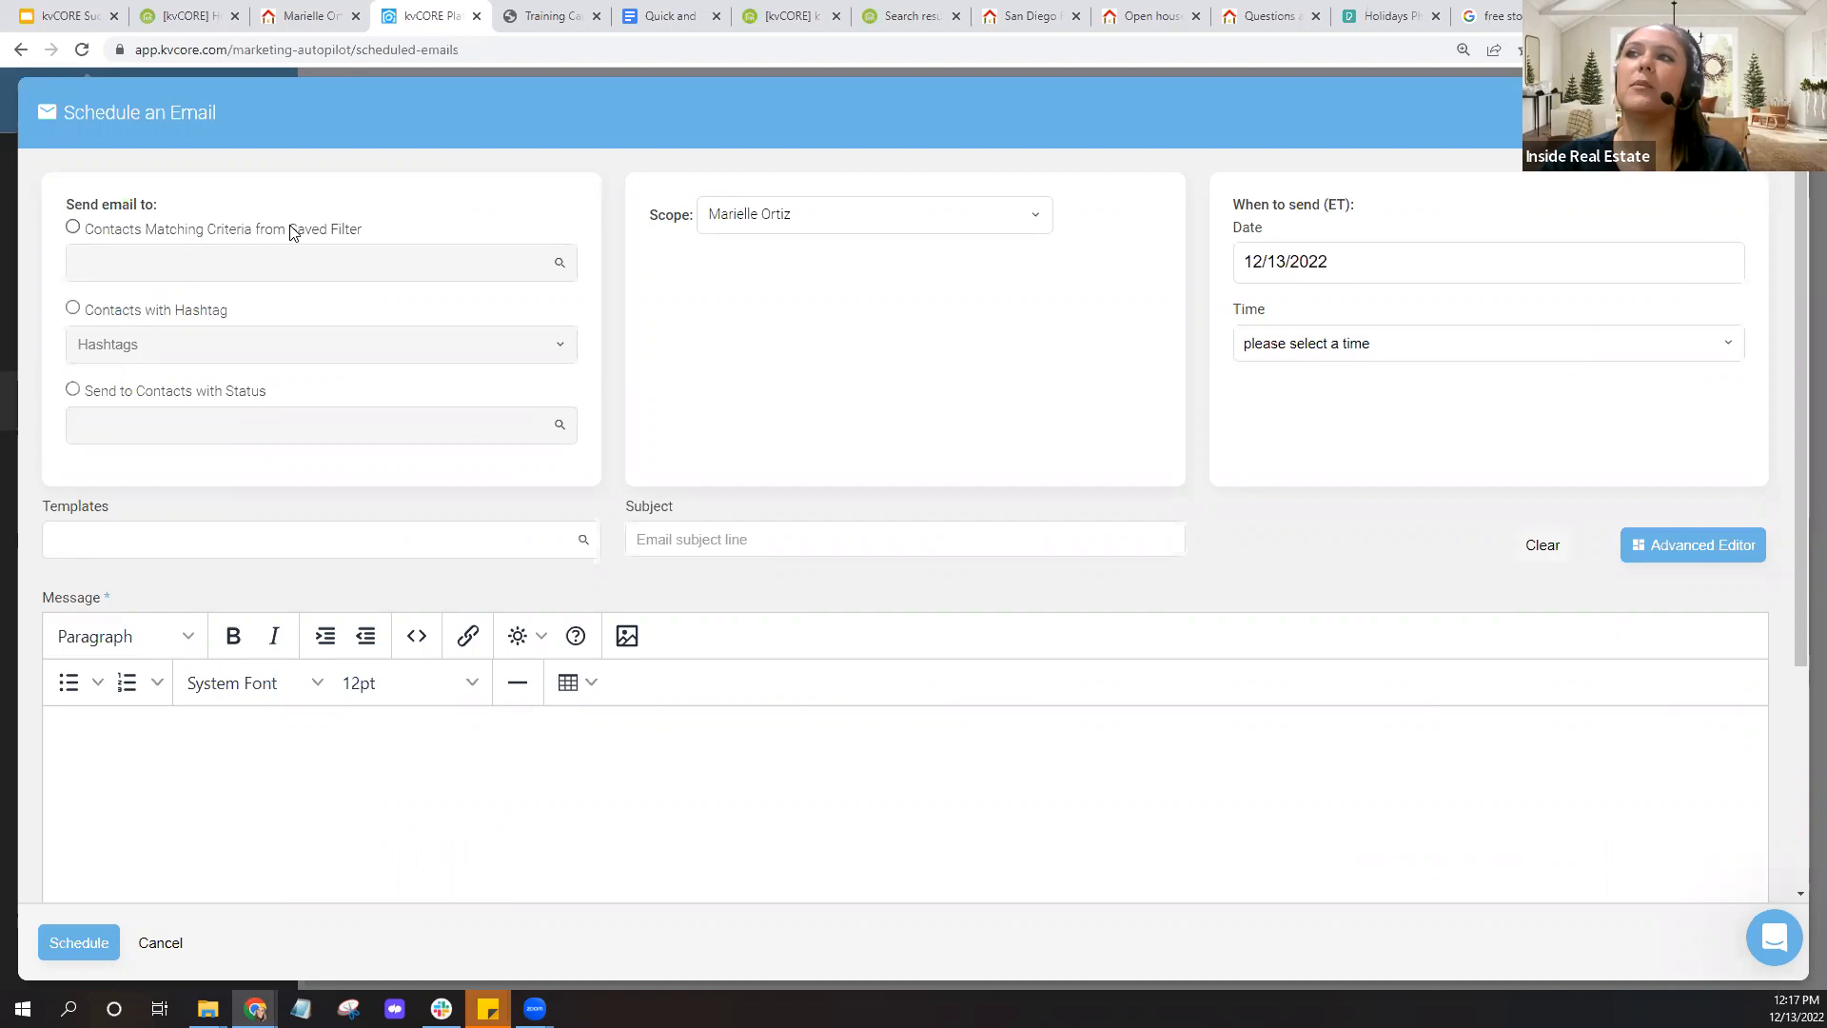
pyautogui.moveTo(323, 238); pyautogui.dragTo(367, 230)
pyautogui.click(363, 233)
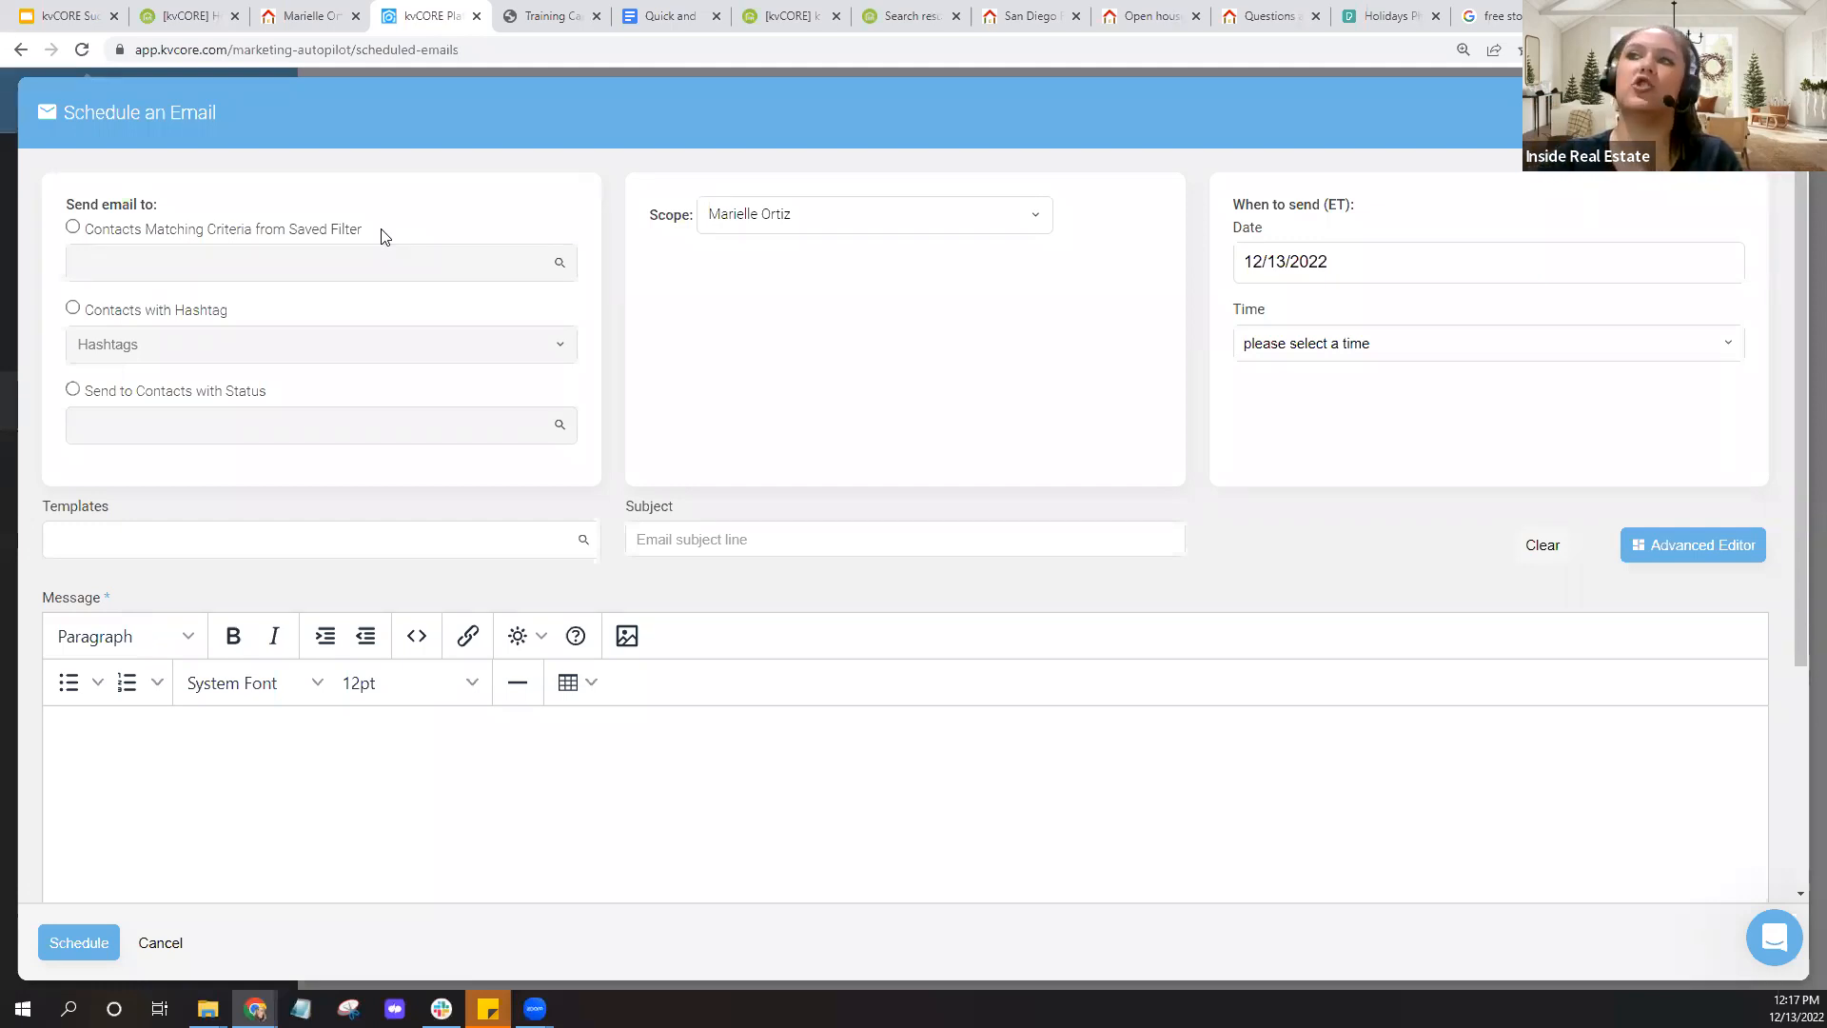
pyautogui.click(72, 226)
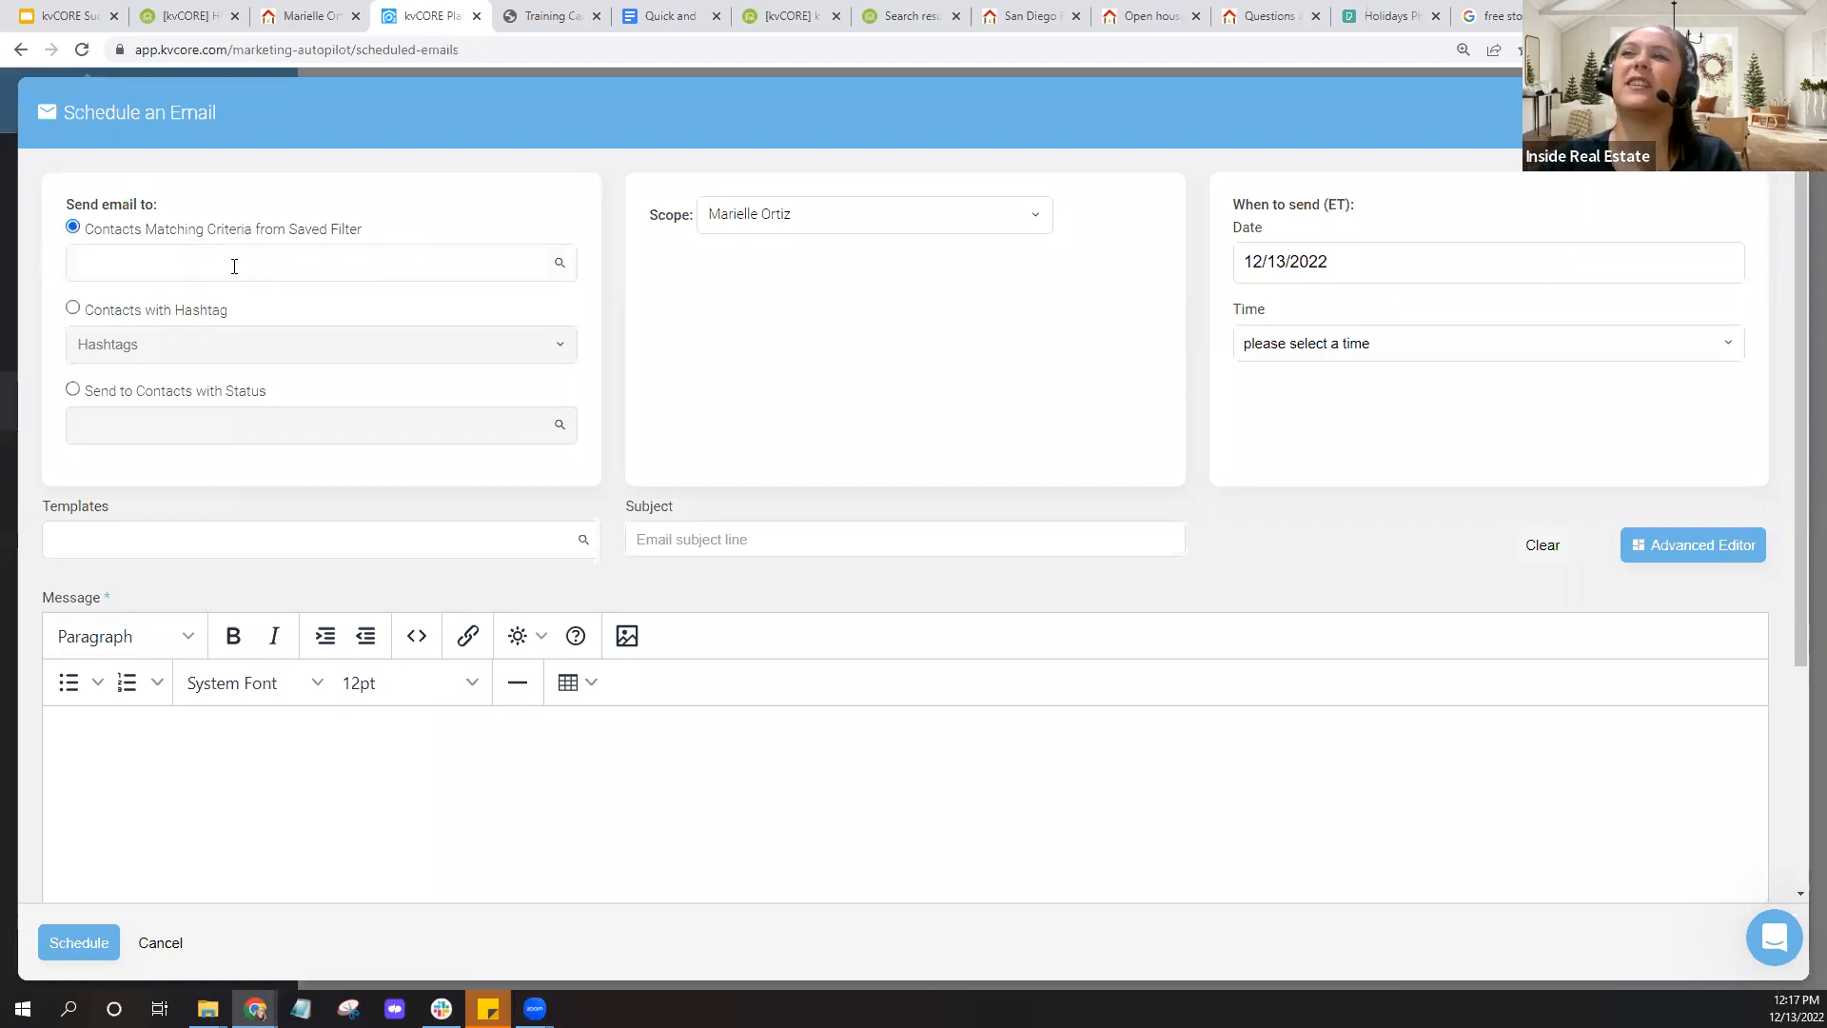
pyautogui.click(234, 266)
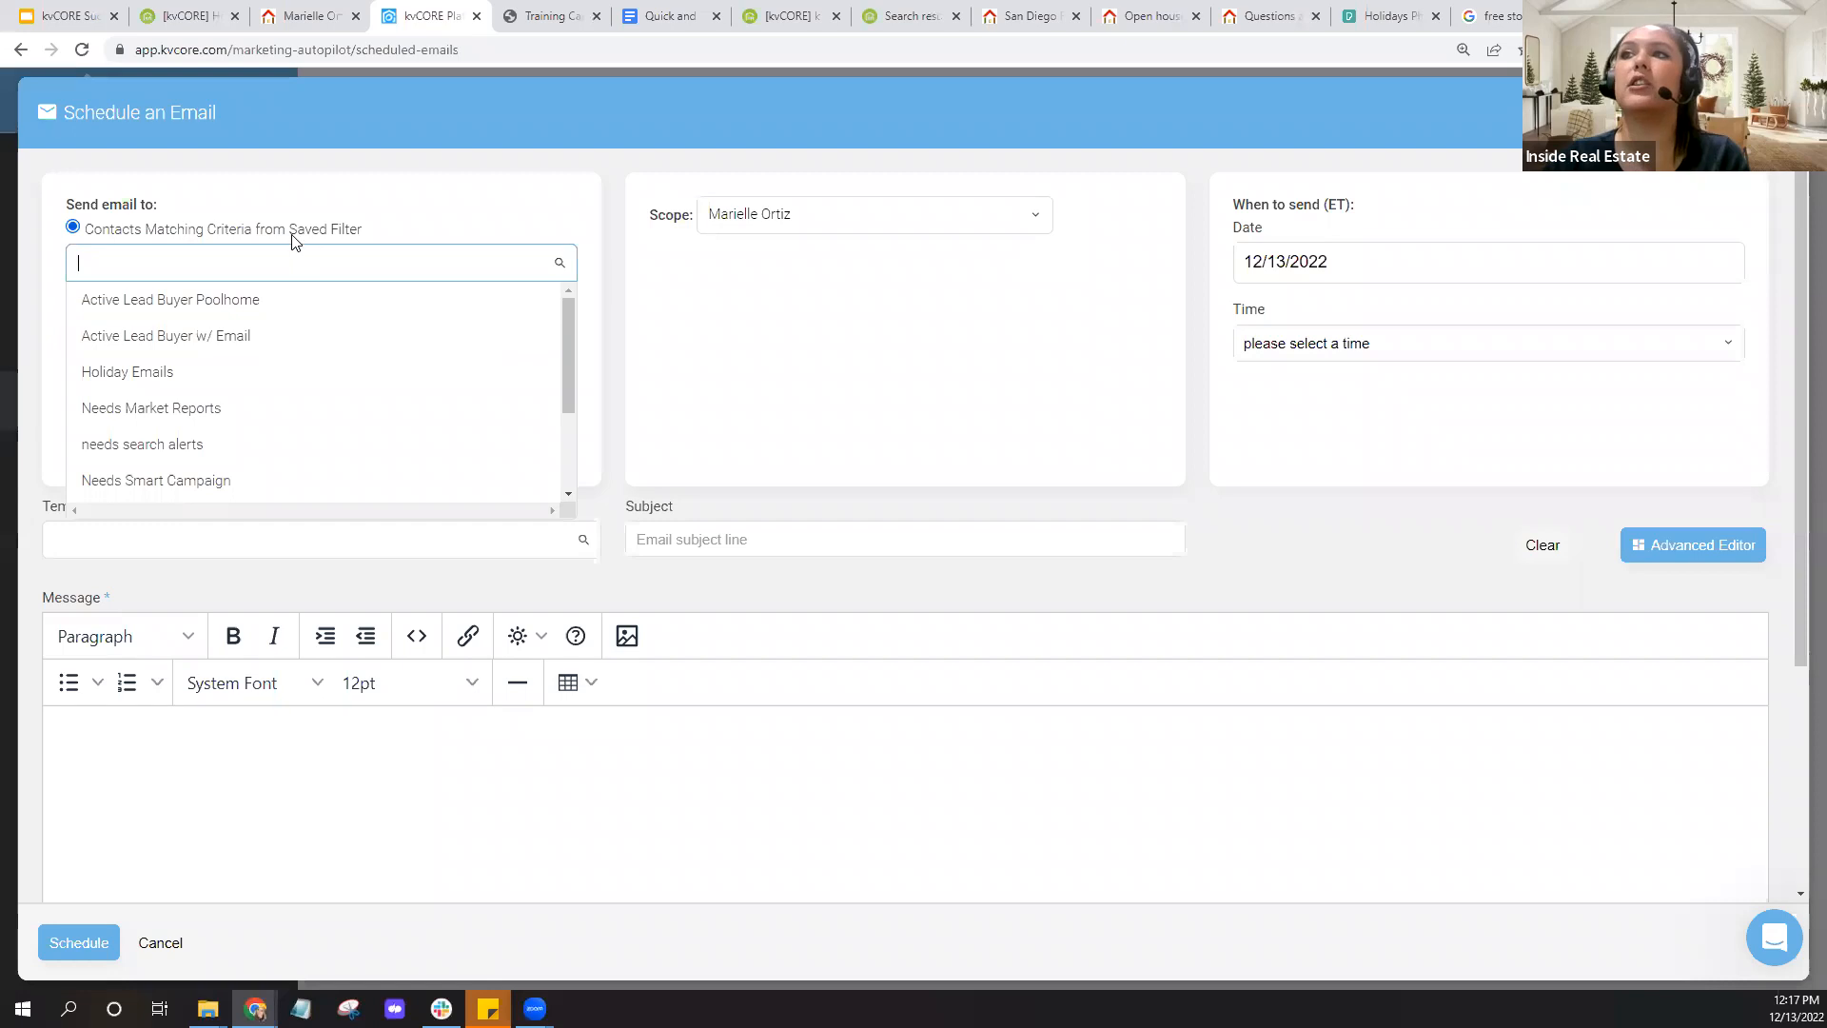
pyautogui.moveTo(291, 236); pyautogui.dragTo(384, 237)
pyautogui.click(384, 237)
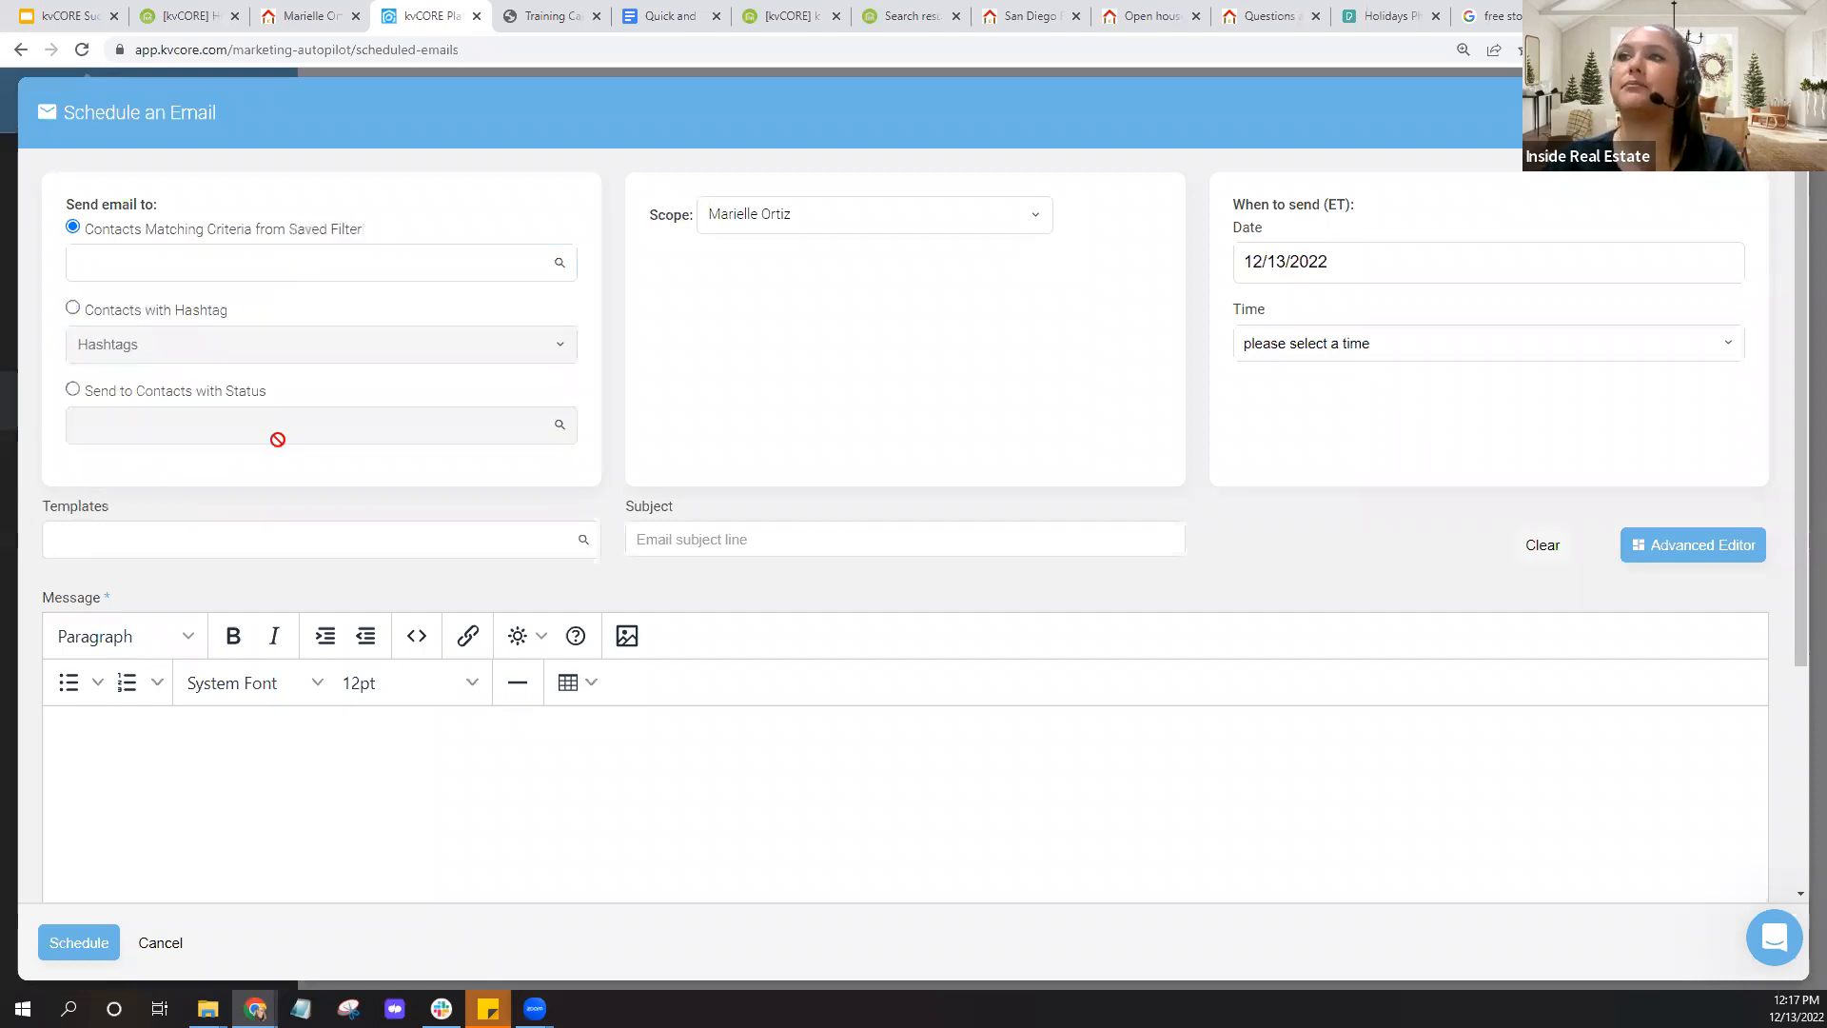
# Set the email's recipients to contacts with the hashtag holidaycardlist
pyautogui.click(74, 310)
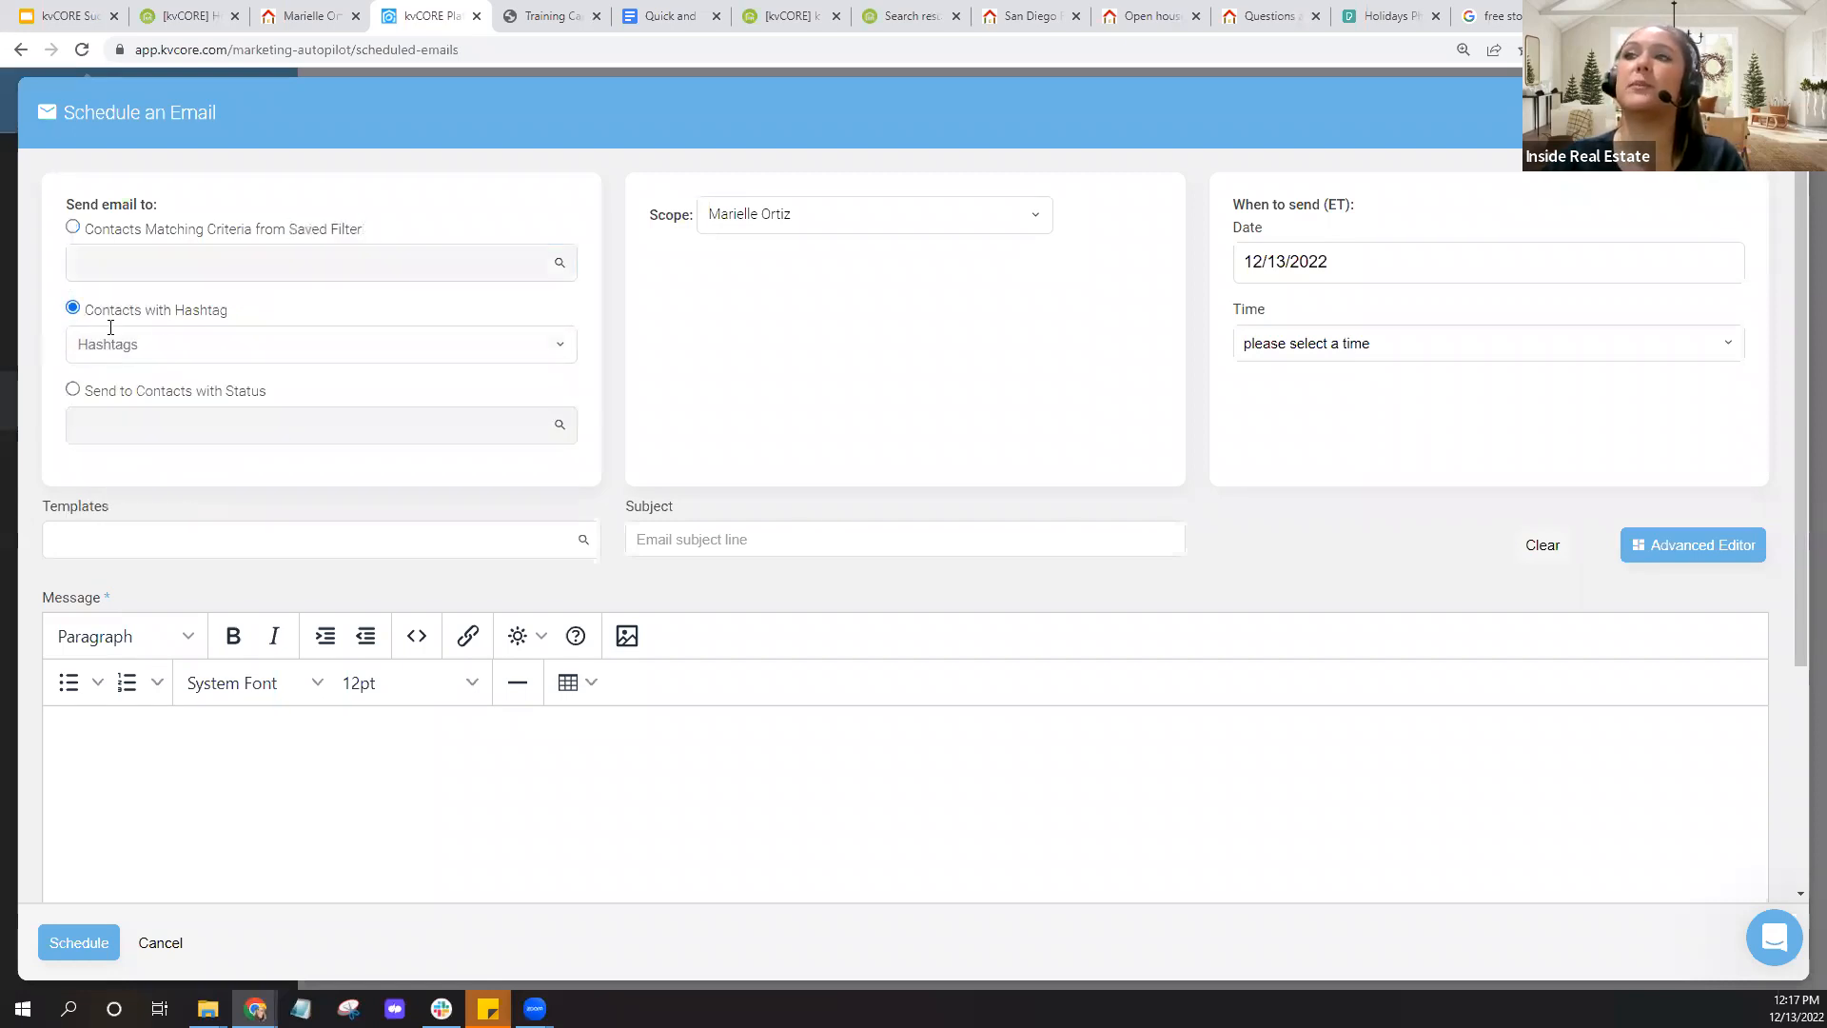
pyautogui.doubleClick(197, 315)
pyautogui.click(250, 313)
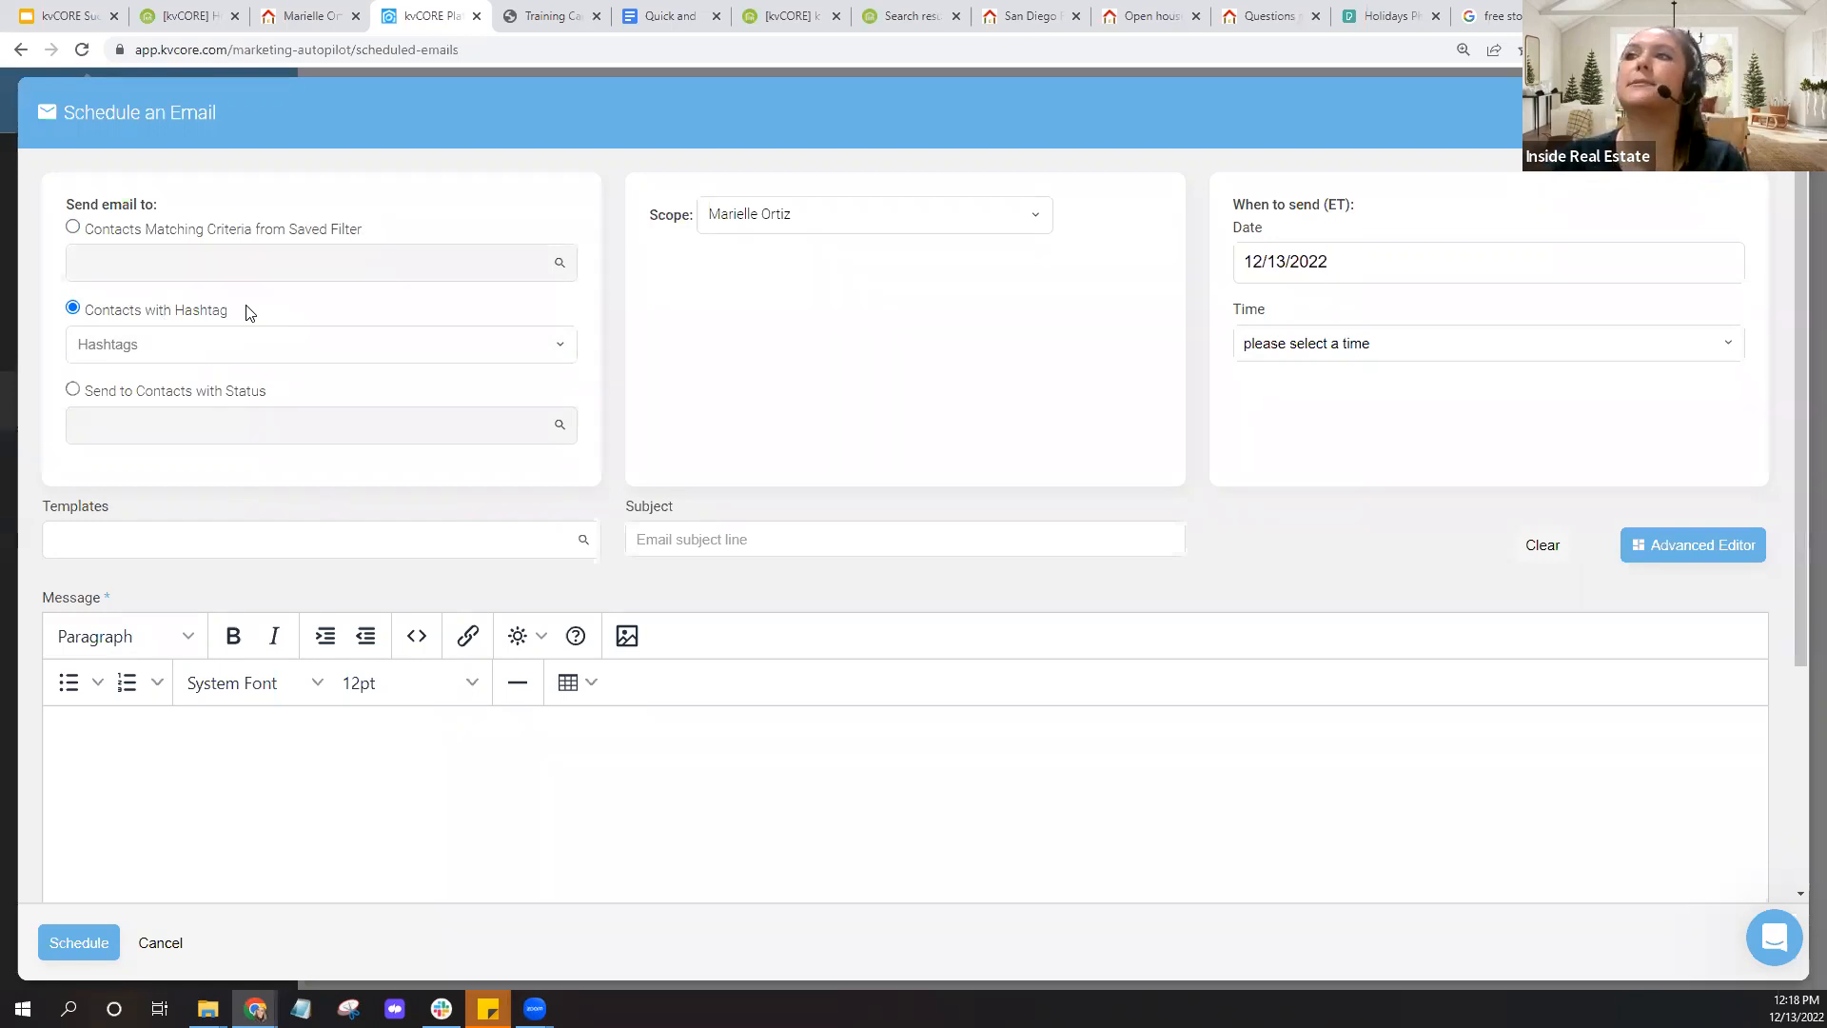
pyautogui.click(208, 343)
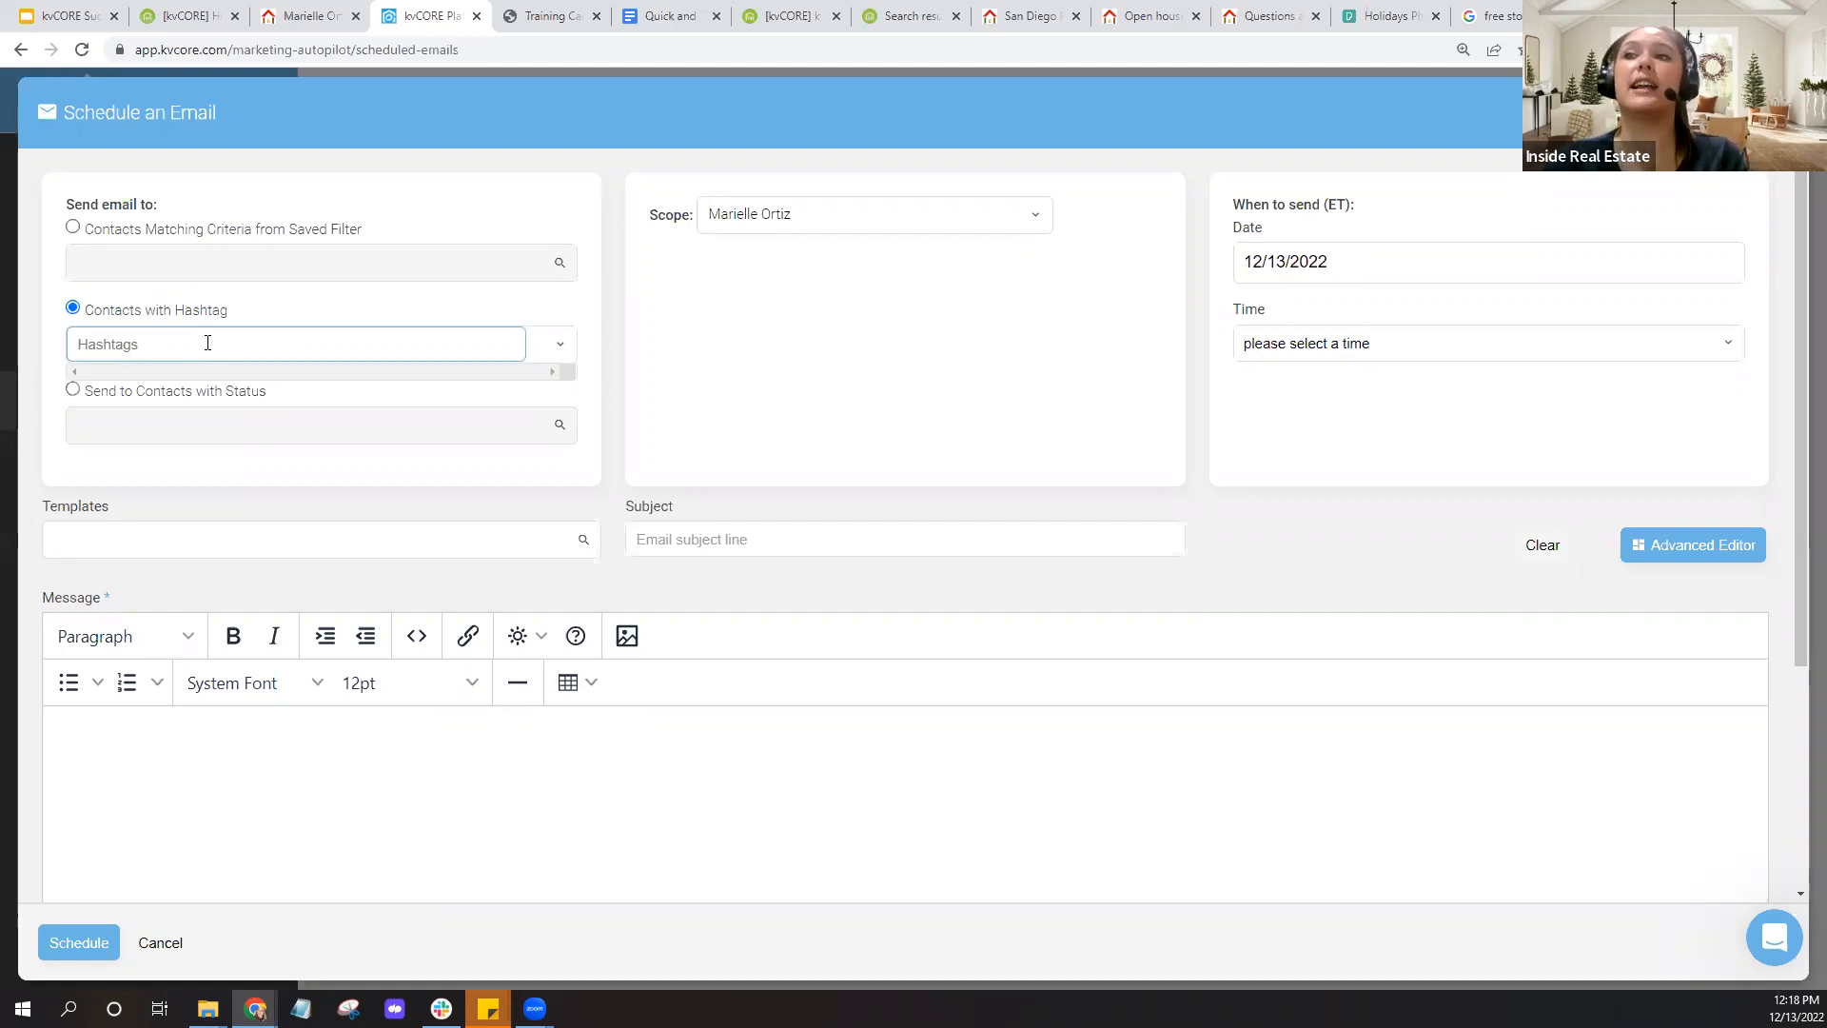
pyautogui.write('holiday')
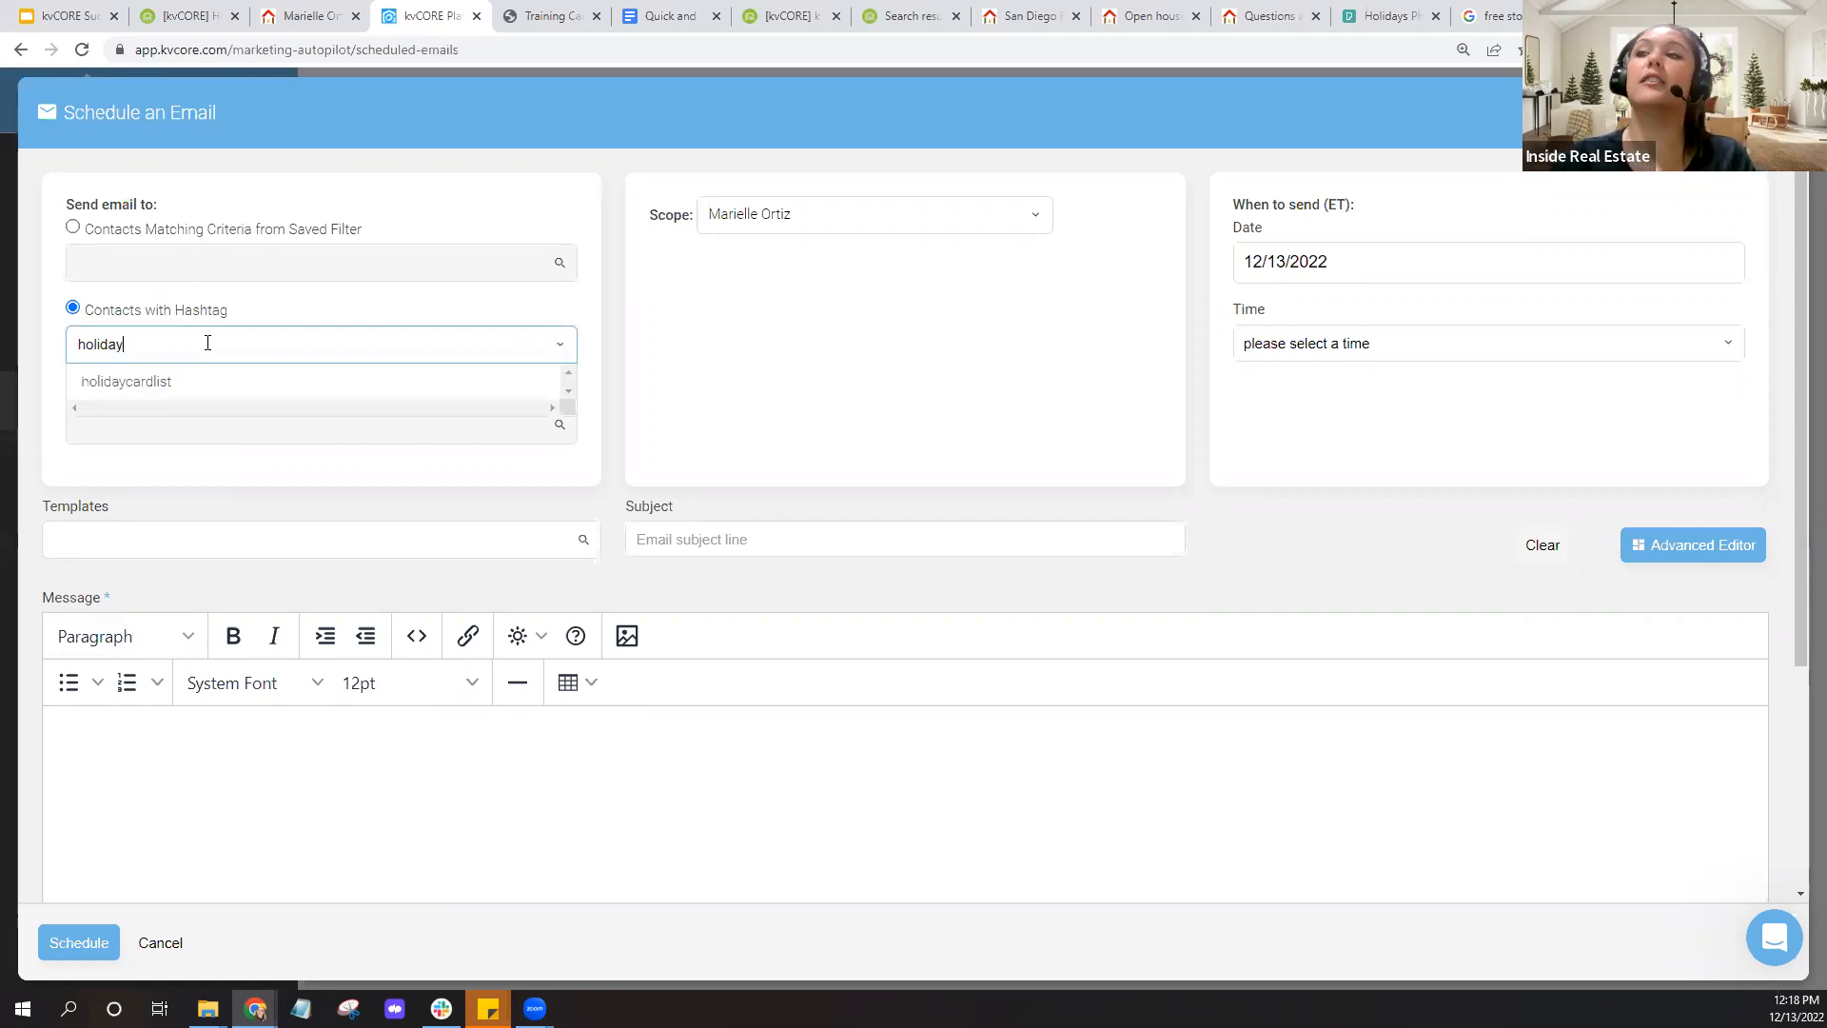
pyautogui.click(191, 384)
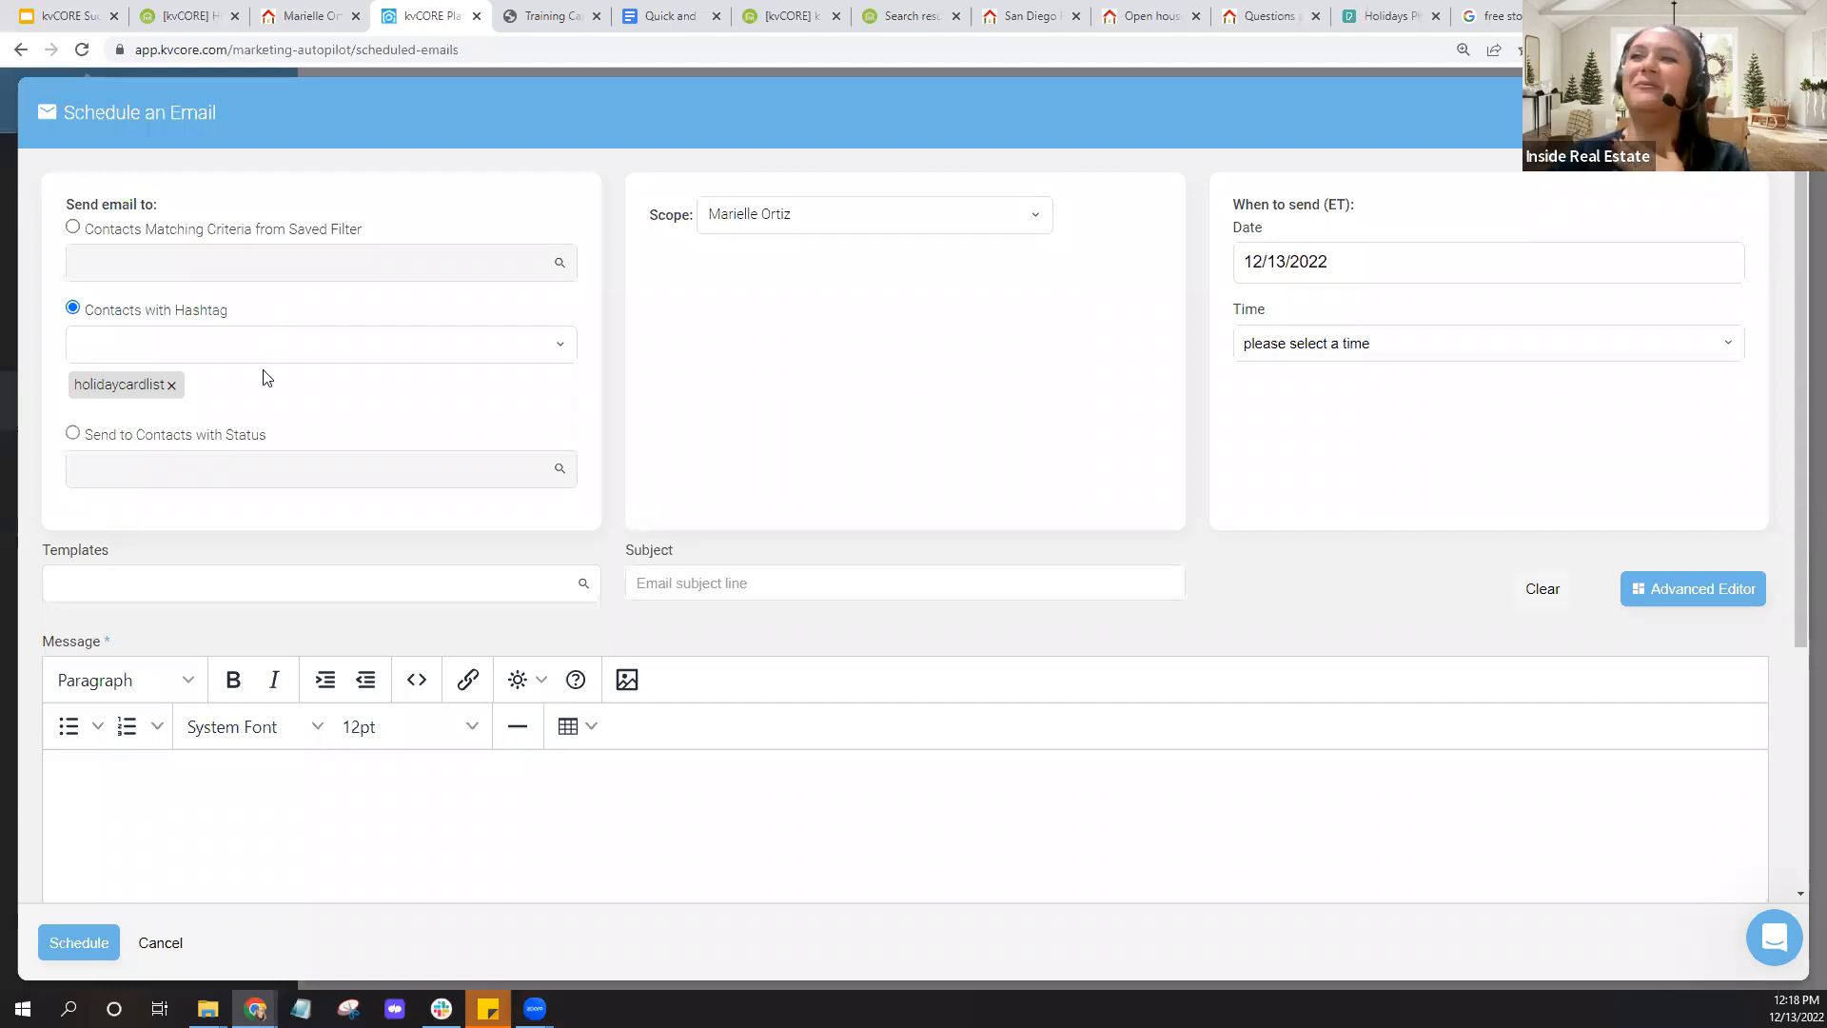
# Address the email by contact status: Sphere, Prospect, New Lead, Active Lead, Client, Contract and Closed
pyautogui.click(72, 435)
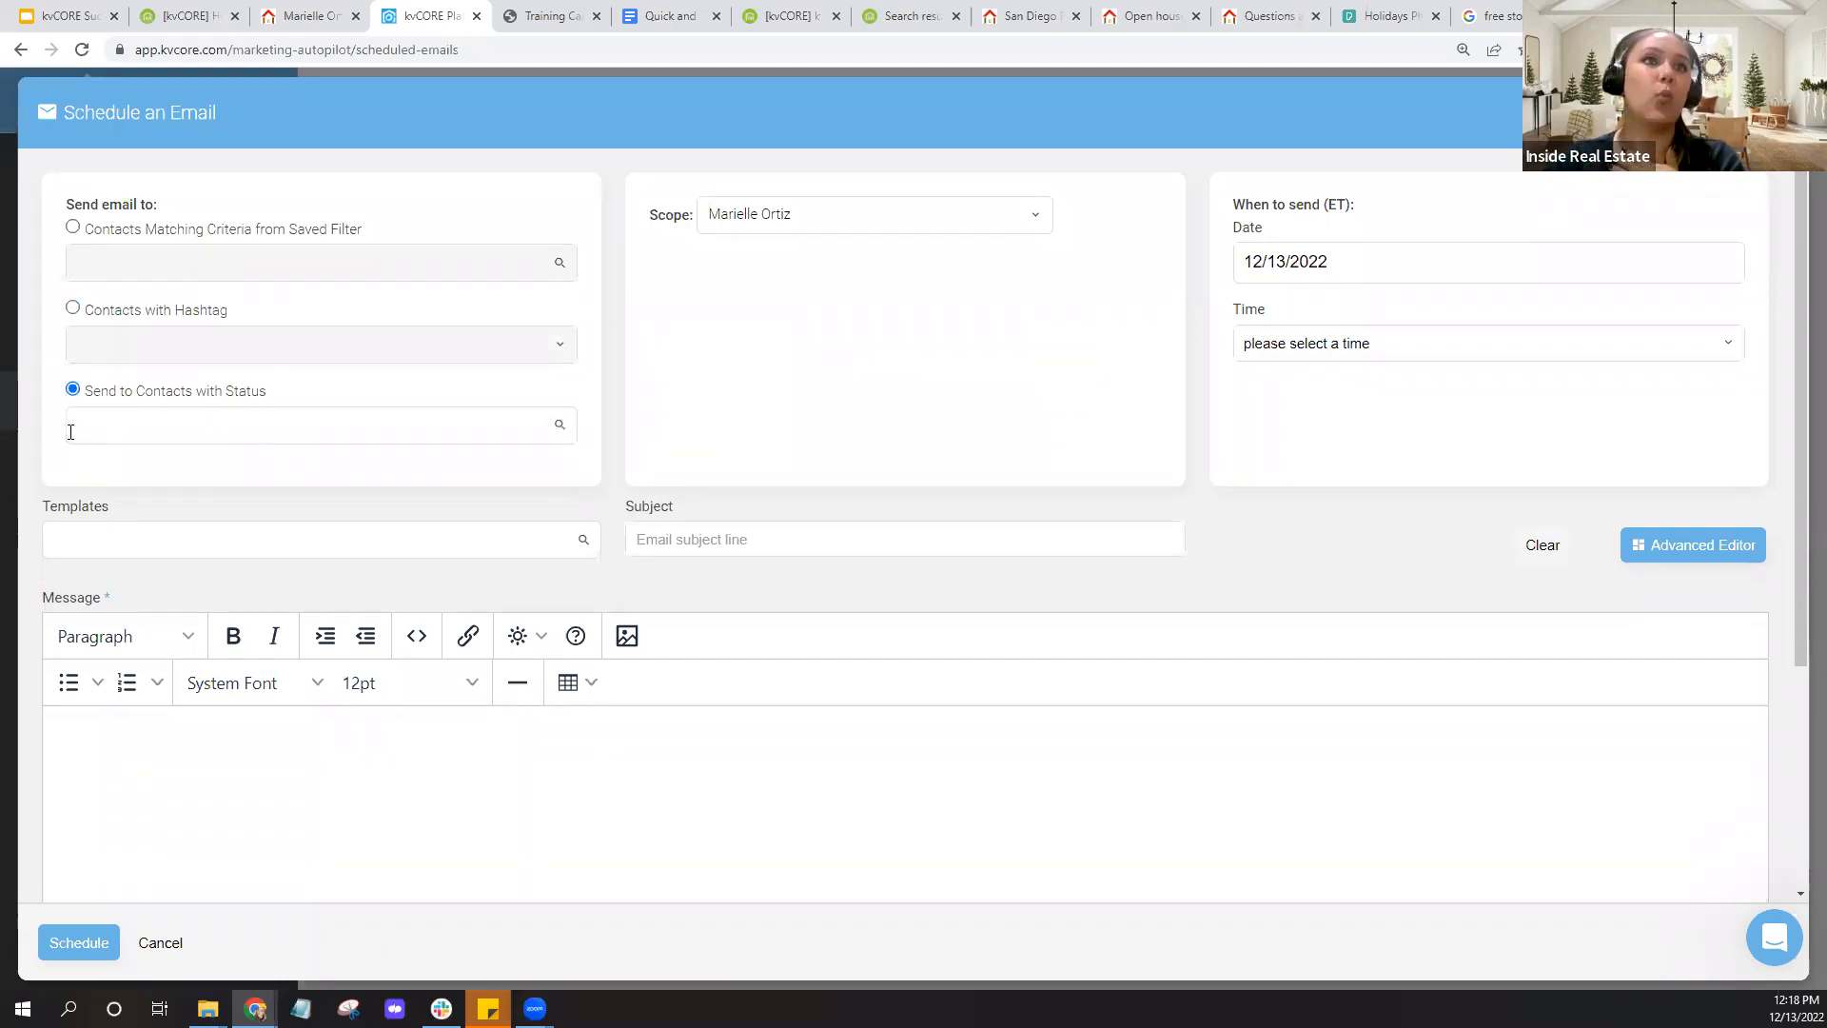
pyautogui.click(165, 427)
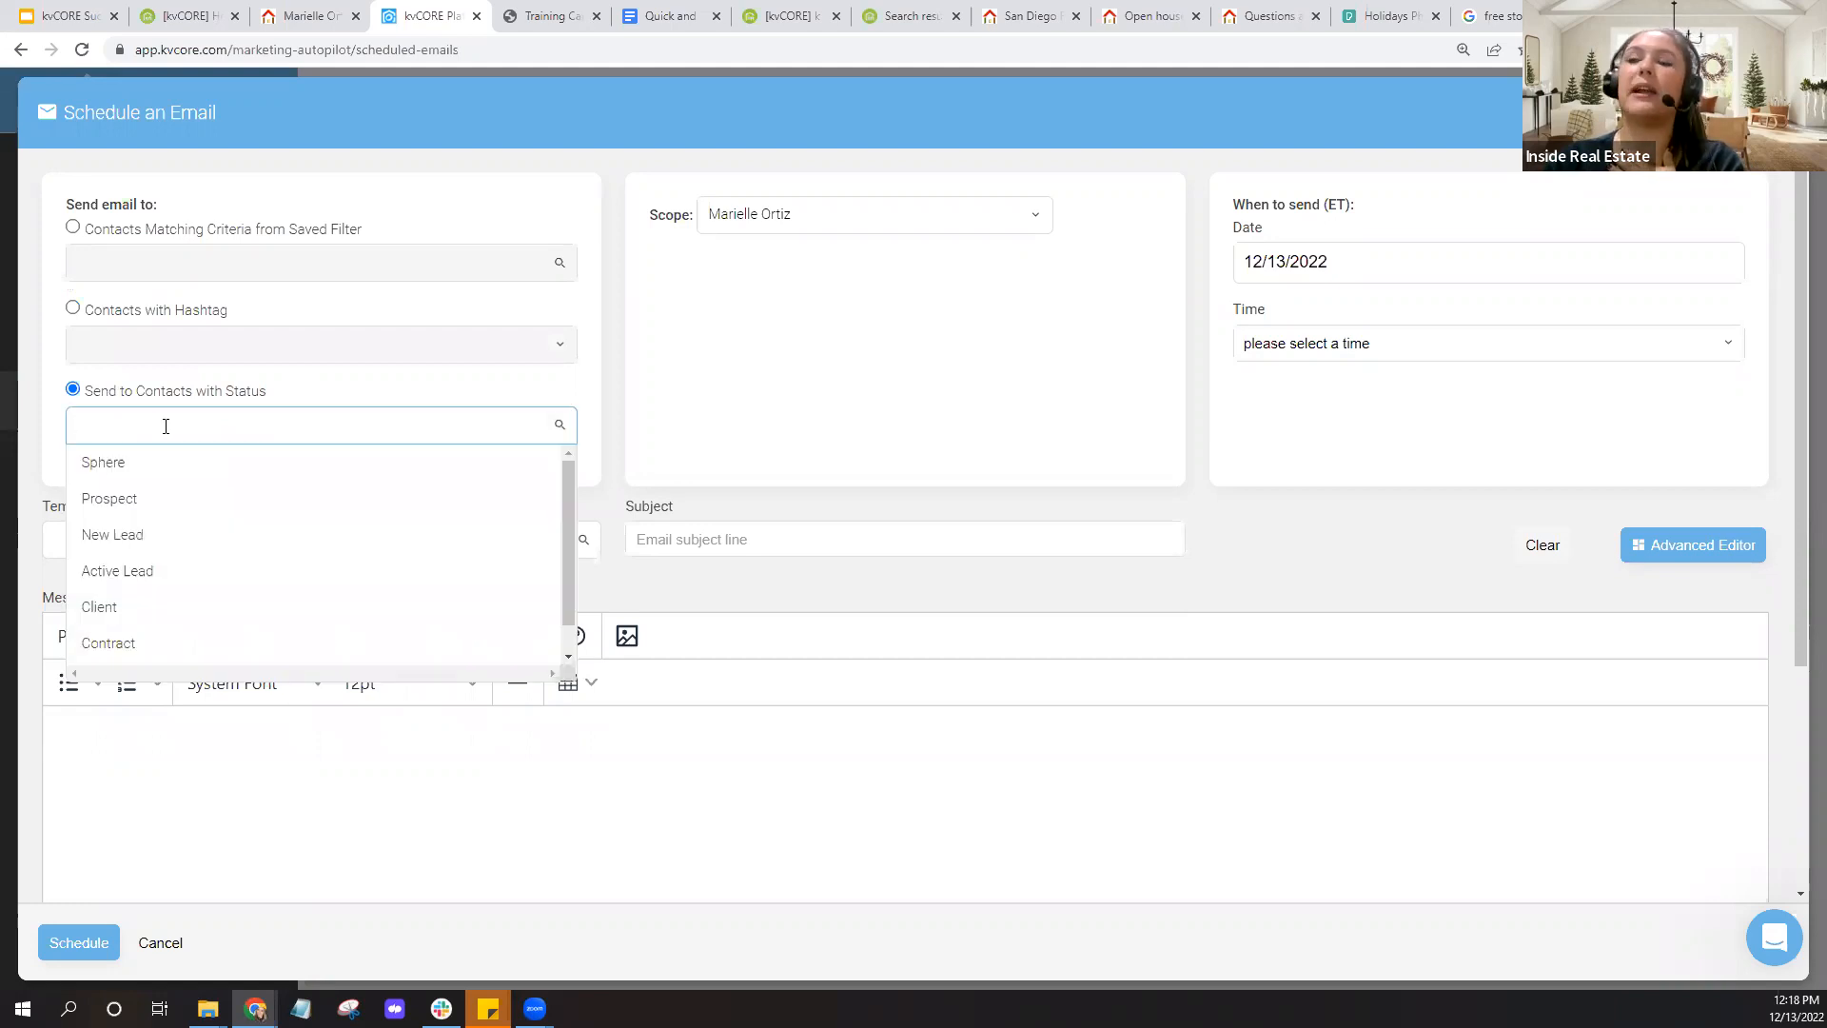
pyautogui.click(159, 464)
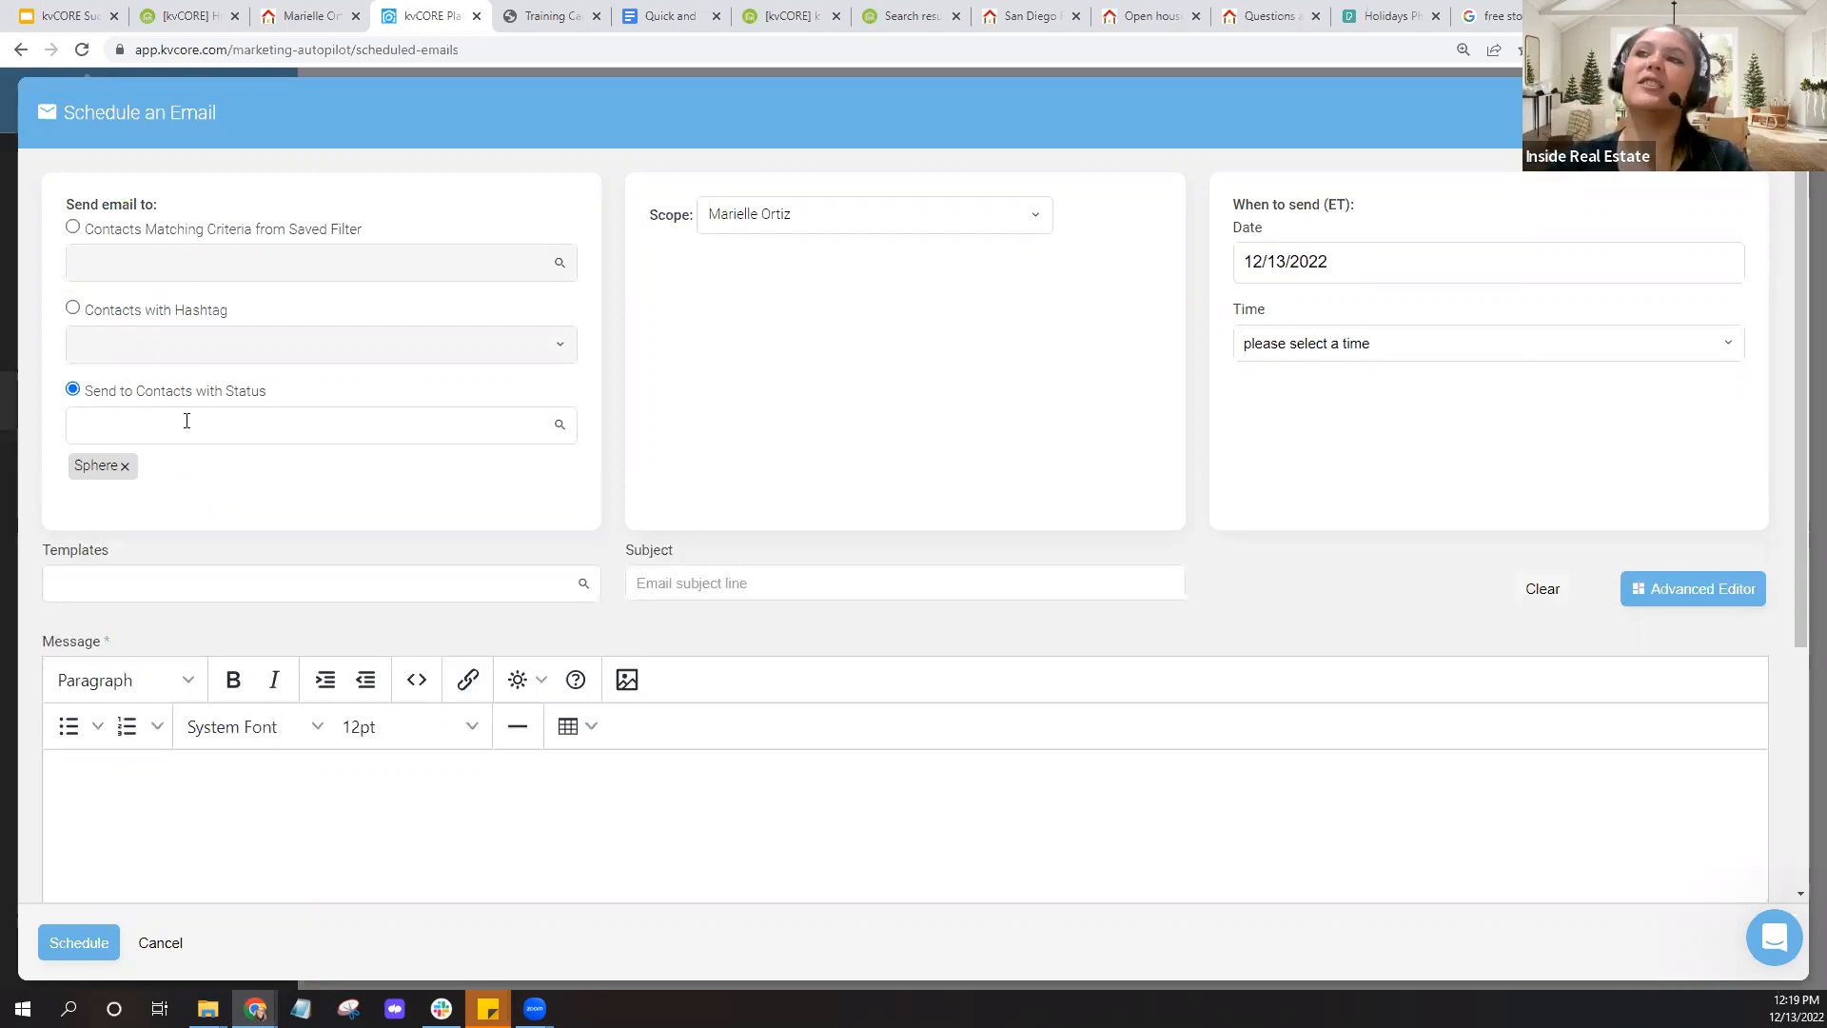
pyautogui.click(186, 420)
pyautogui.click(180, 498)
pyautogui.click(238, 427)
pyautogui.click(224, 534)
pyautogui.click(355, 425)
pyautogui.click(324, 571)
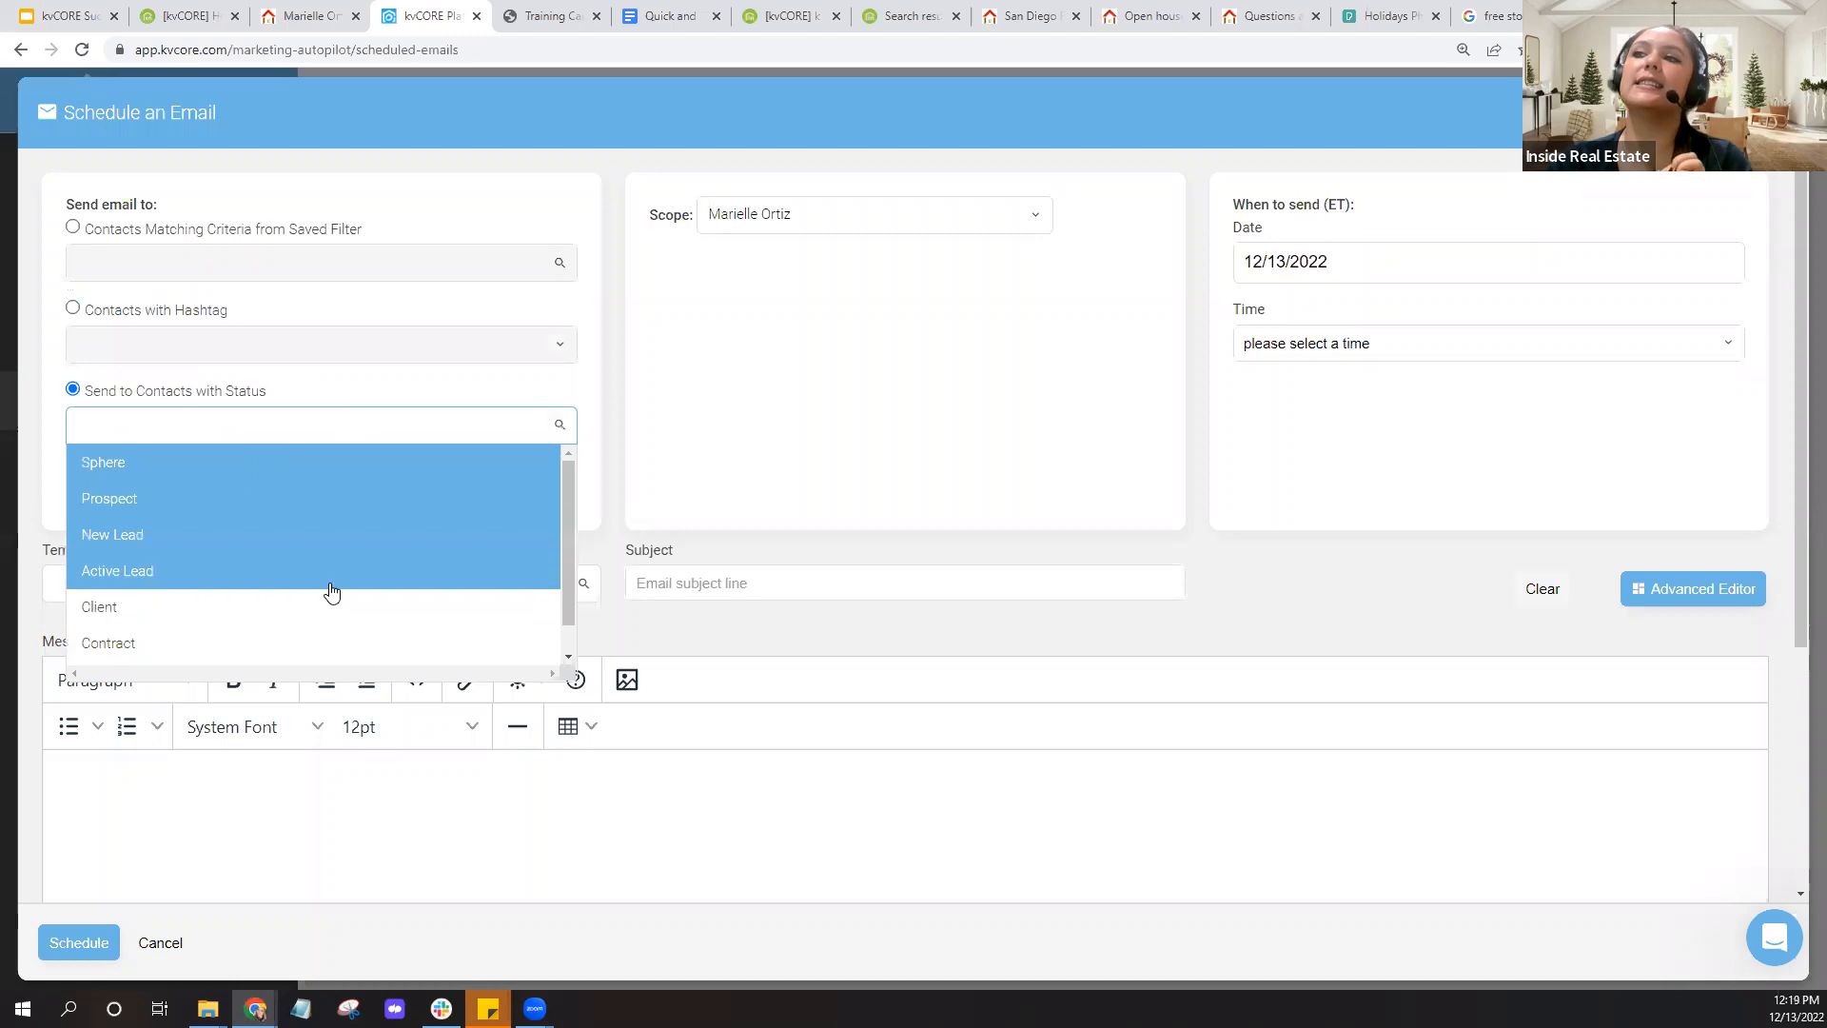
pyautogui.click(499, 430)
pyautogui.click(408, 607)
pyautogui.click(484, 414)
pyautogui.click(352, 643)
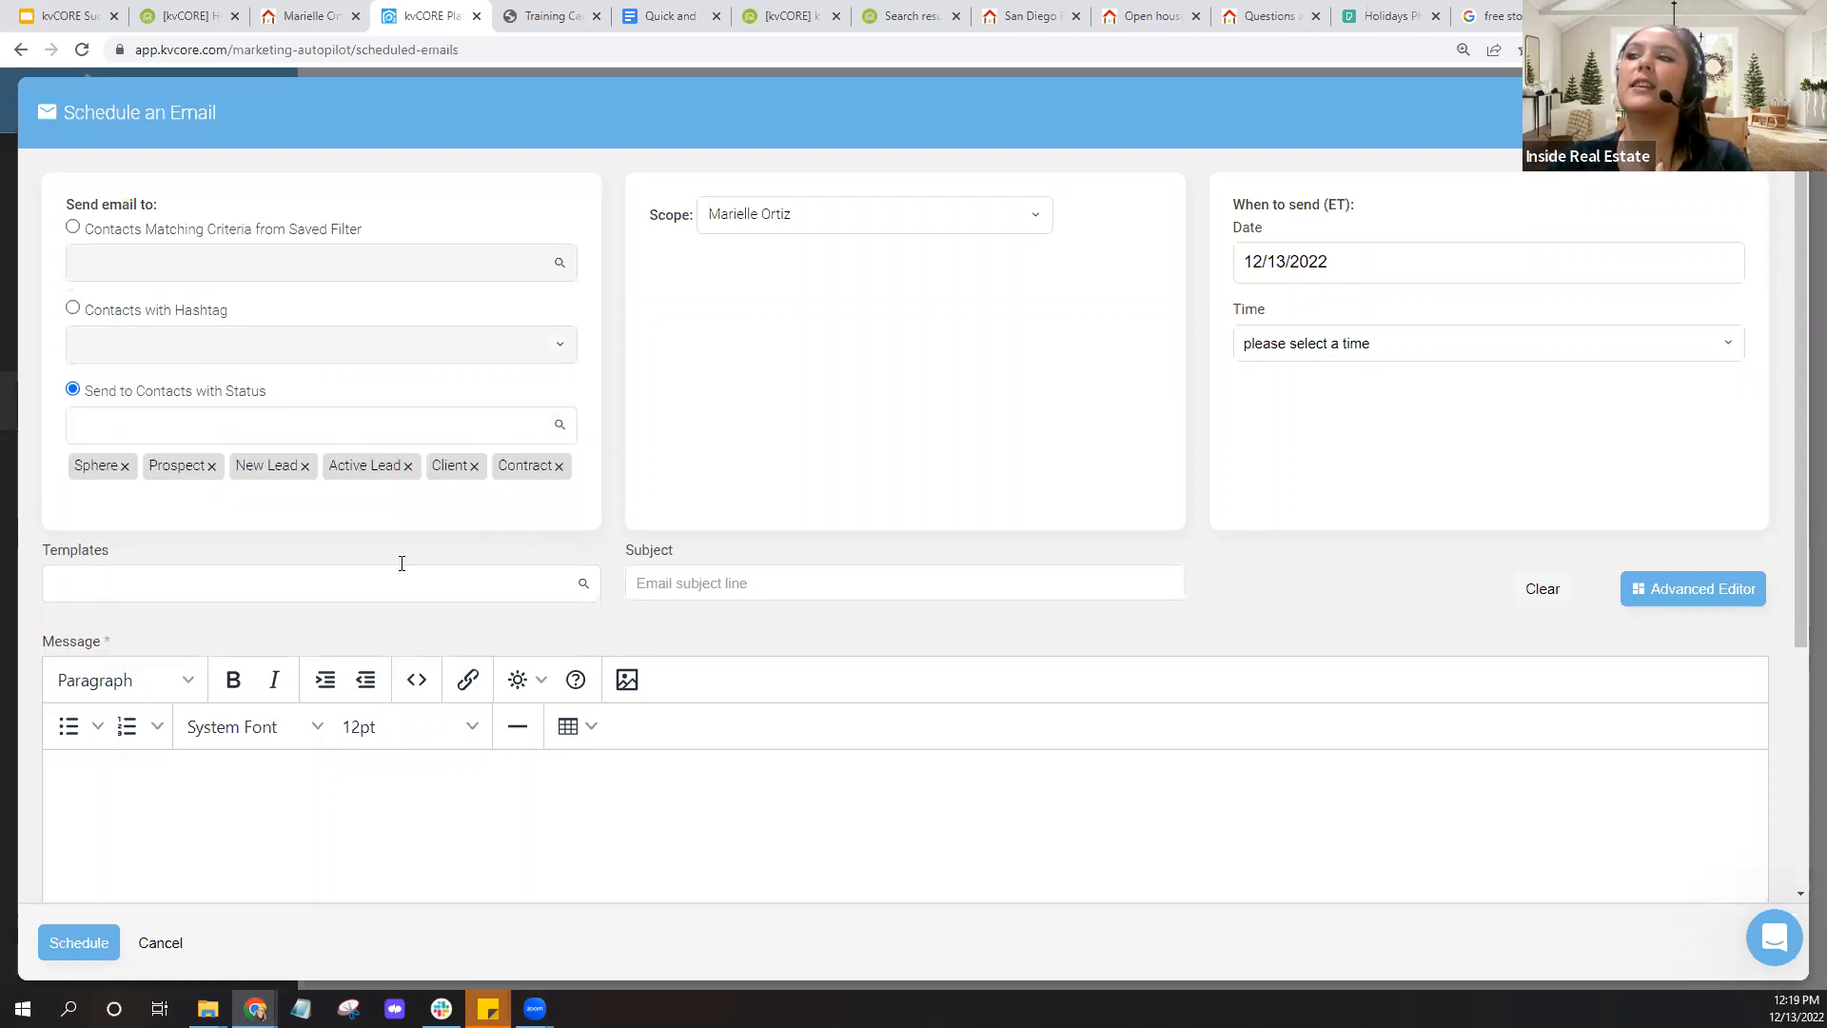
pyautogui.click(506, 427)
pyautogui.scroll(-1, 518, 575)
pyautogui.click(301, 647)
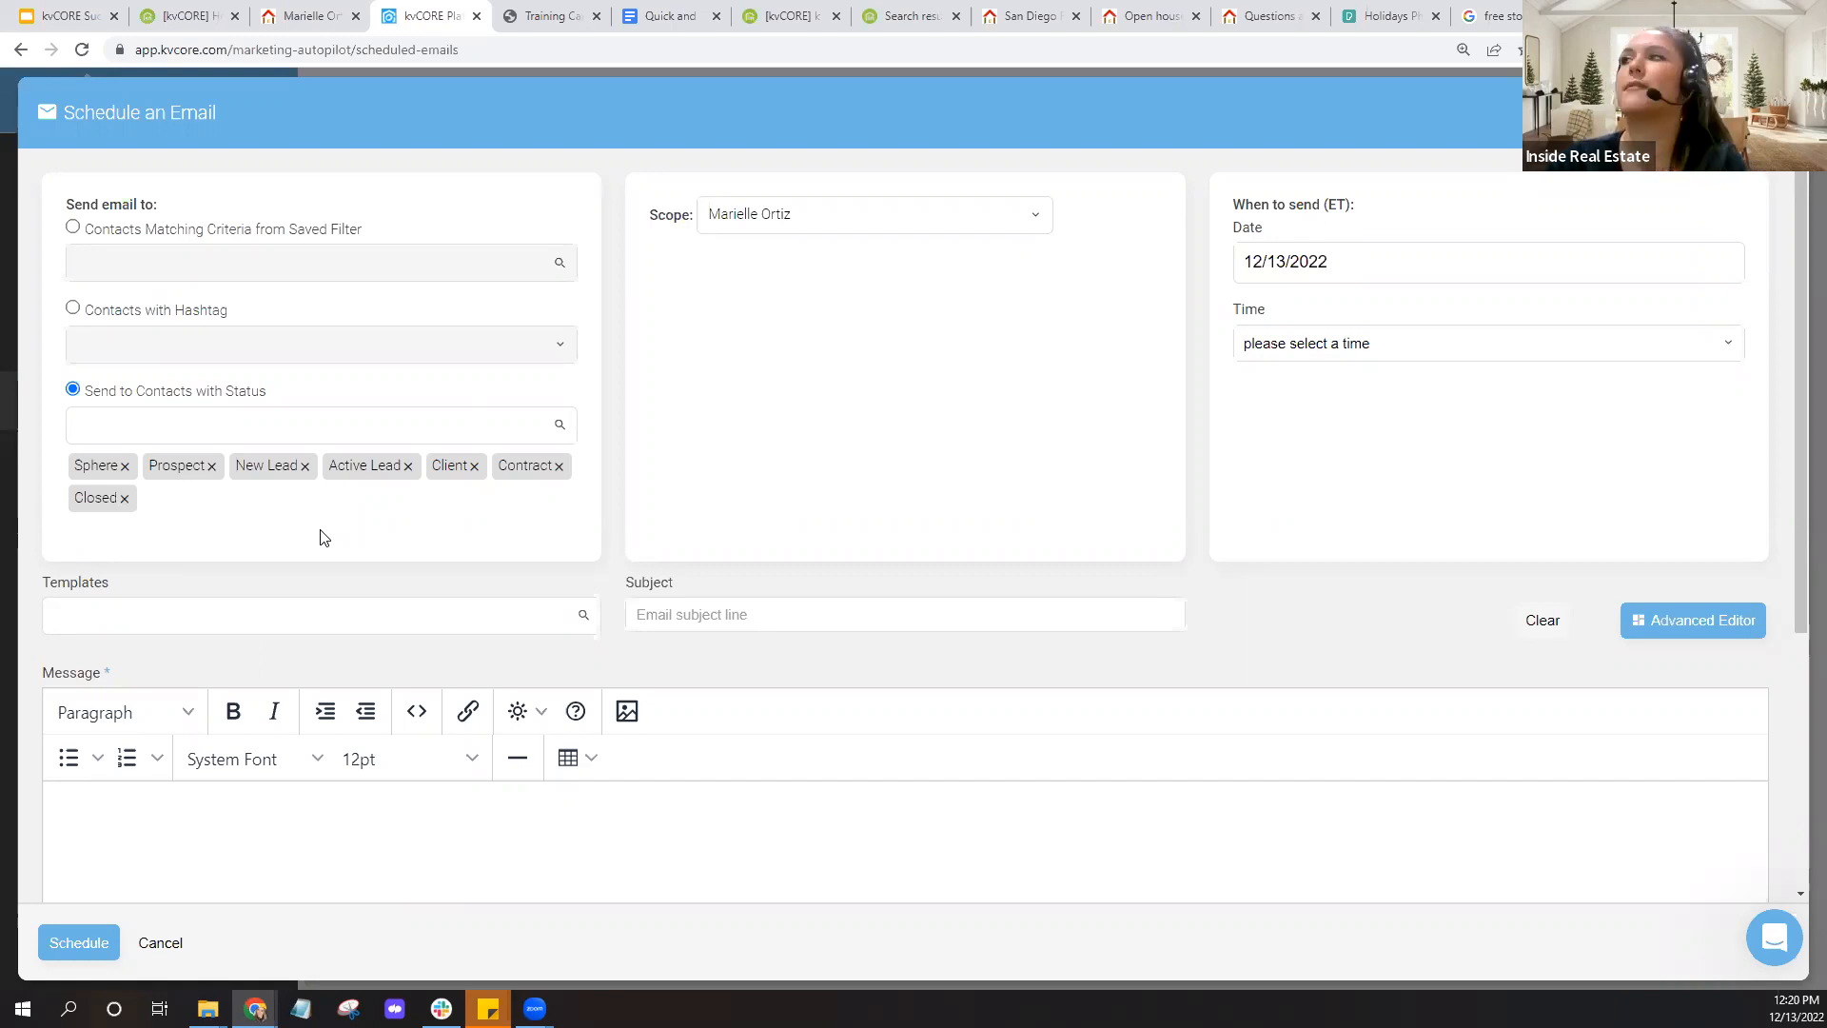
# Set the email's send date to December 23, 2022
pyautogui.click(1361, 257)
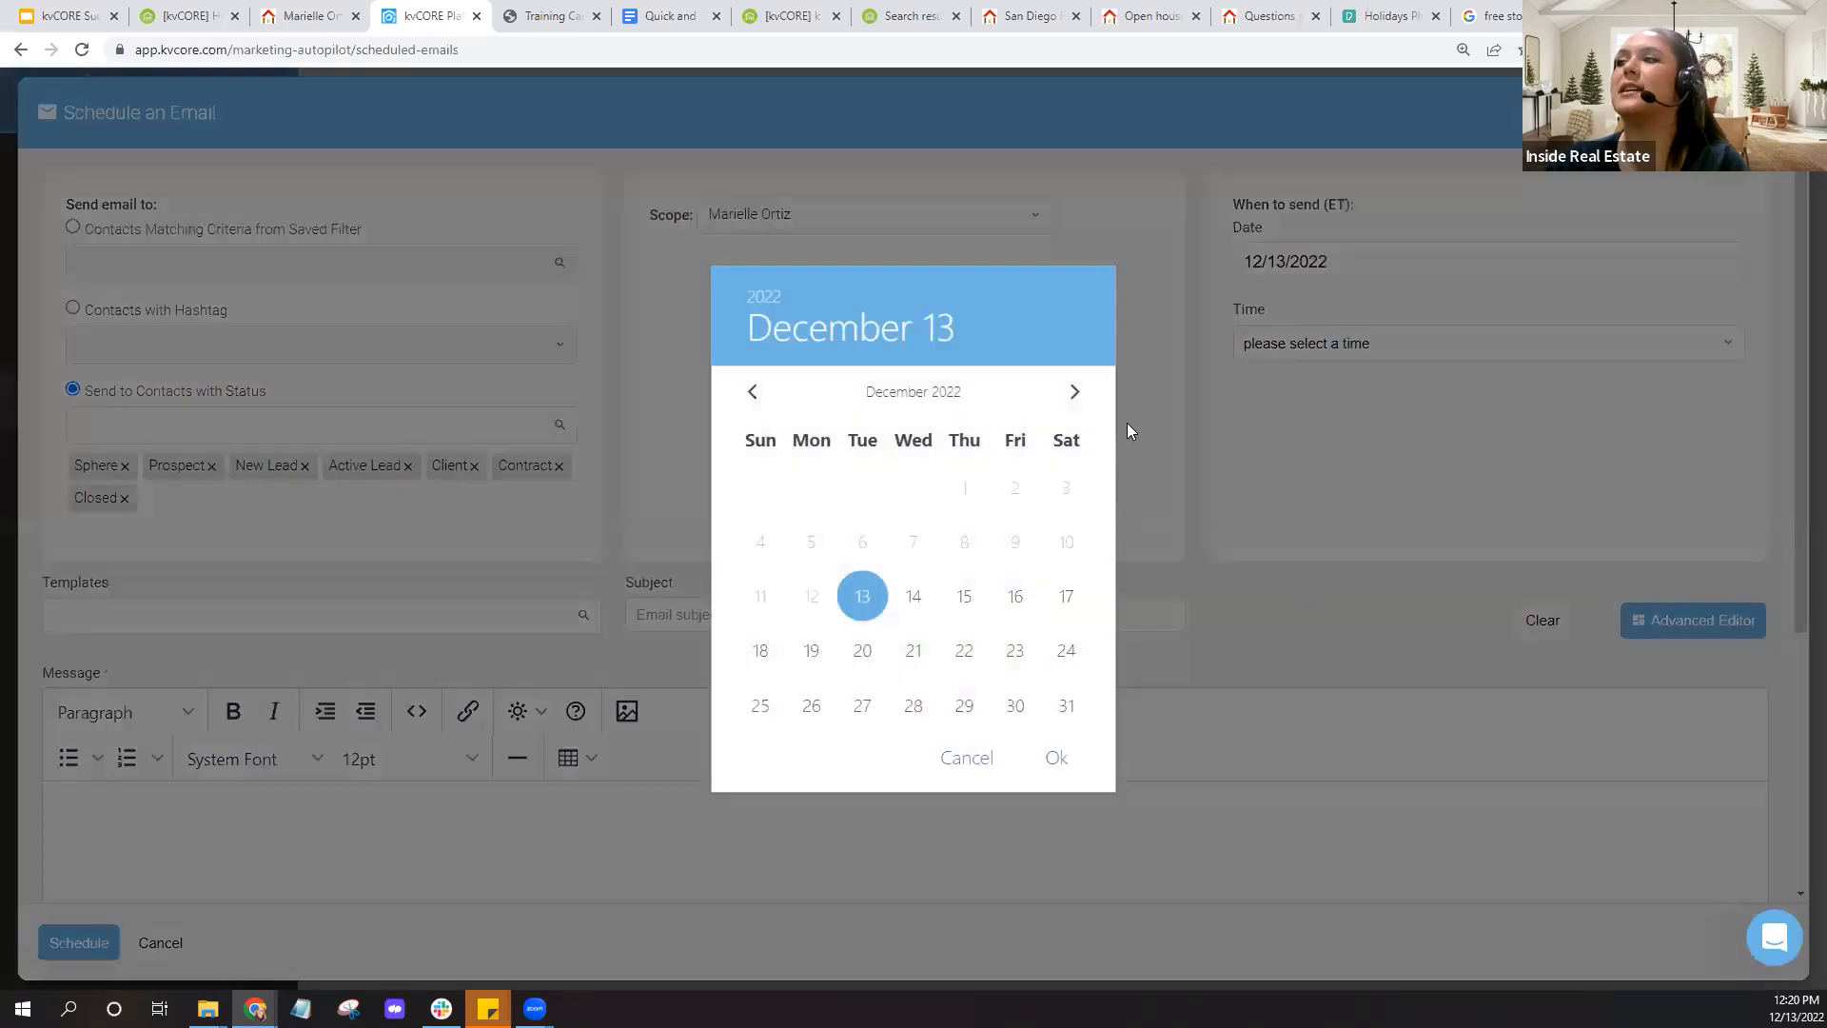
pyautogui.click(1069, 655)
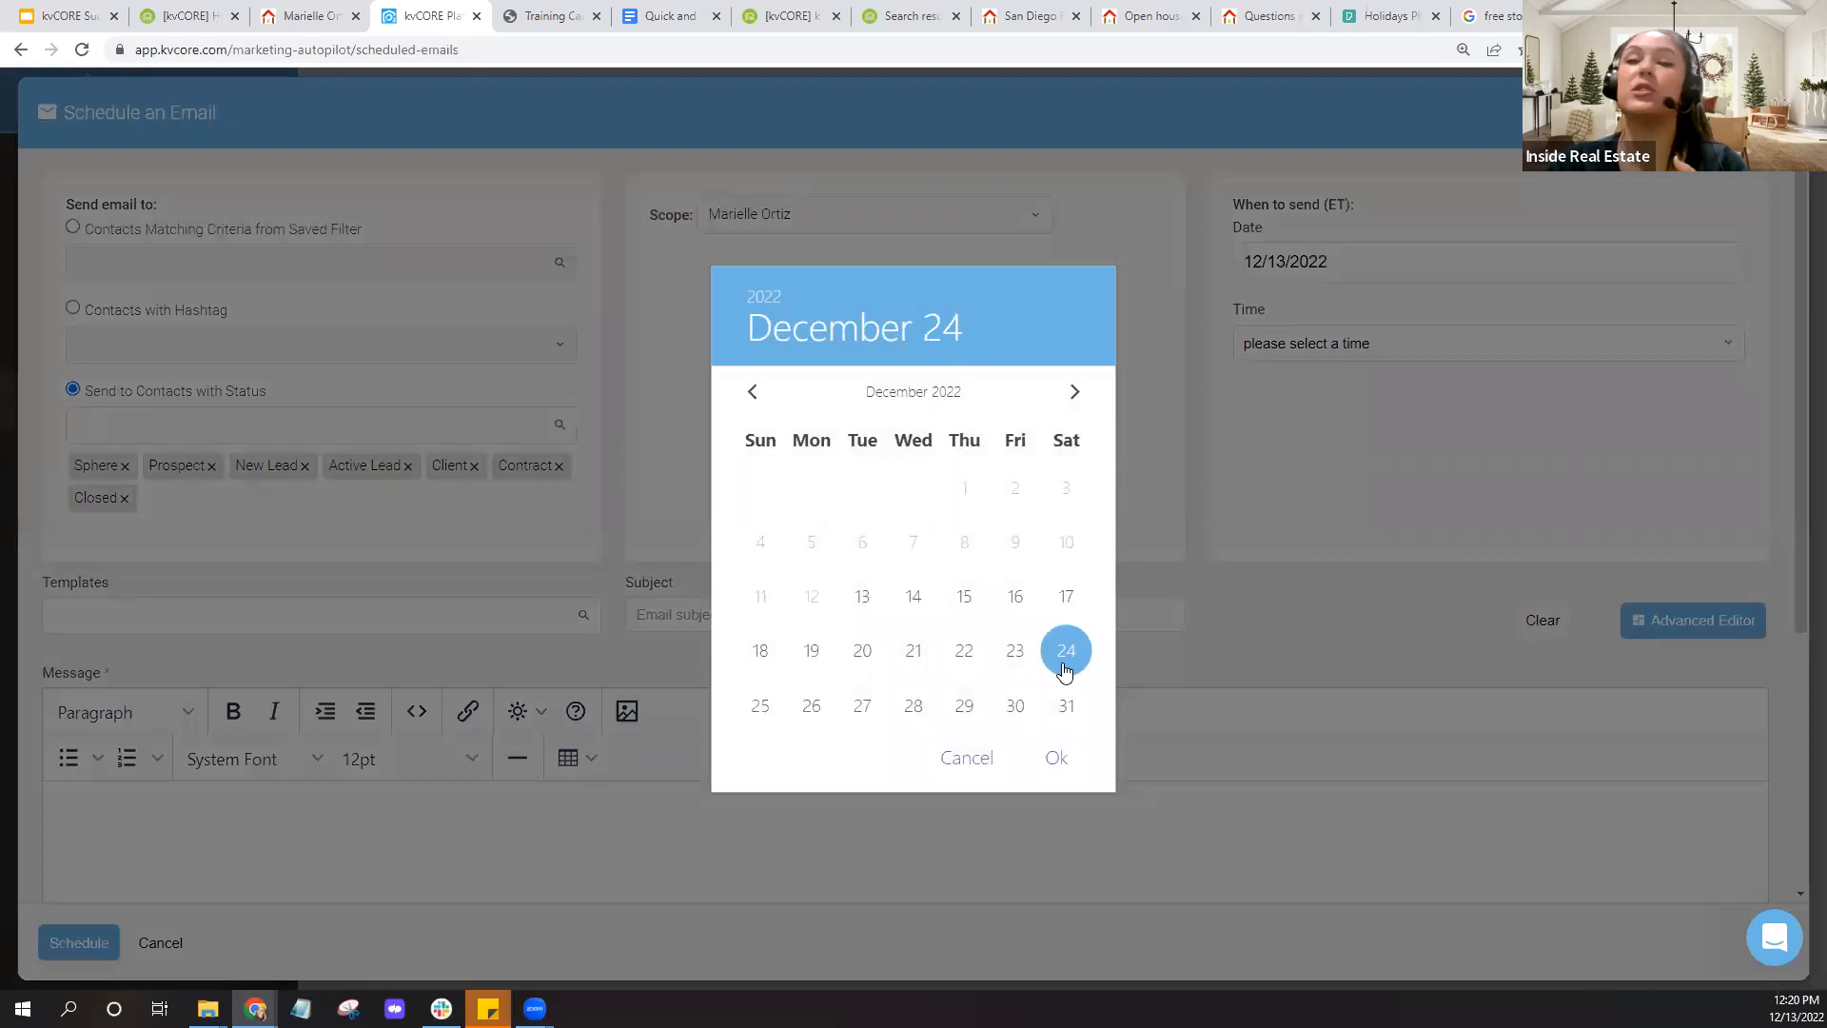
pyautogui.click(1014, 666)
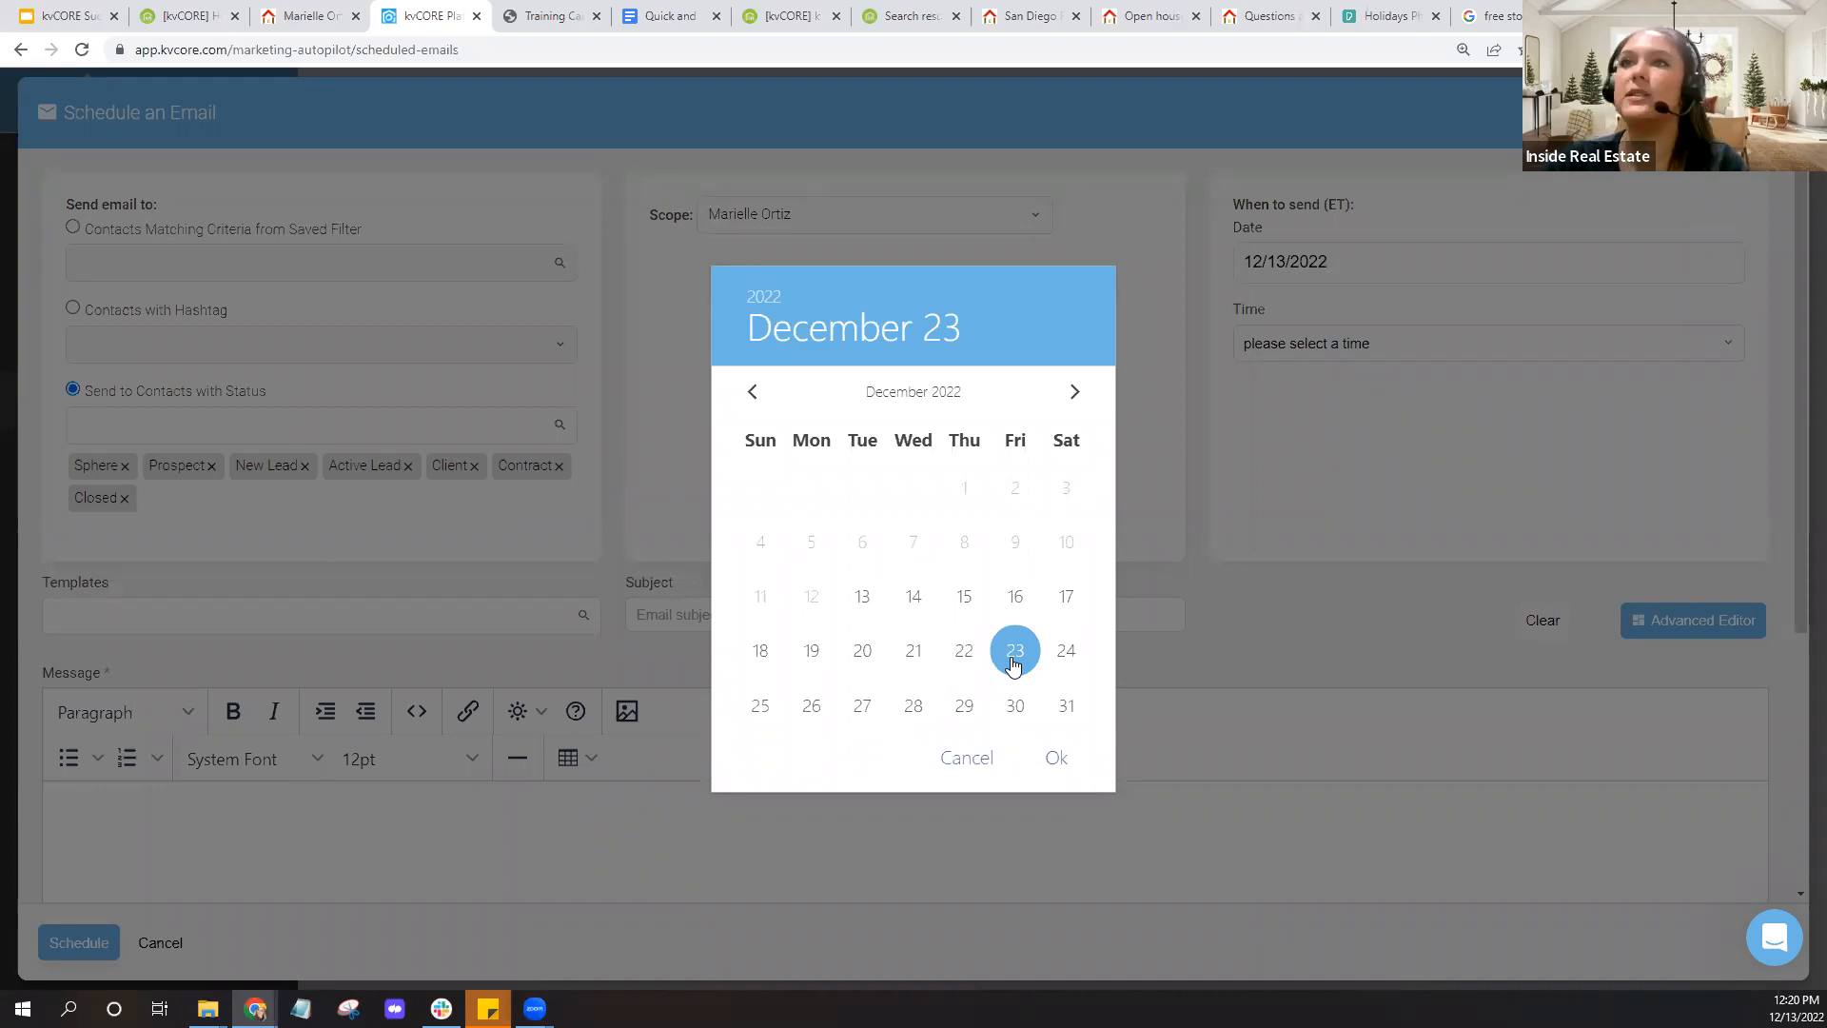
pyautogui.click(1059, 758)
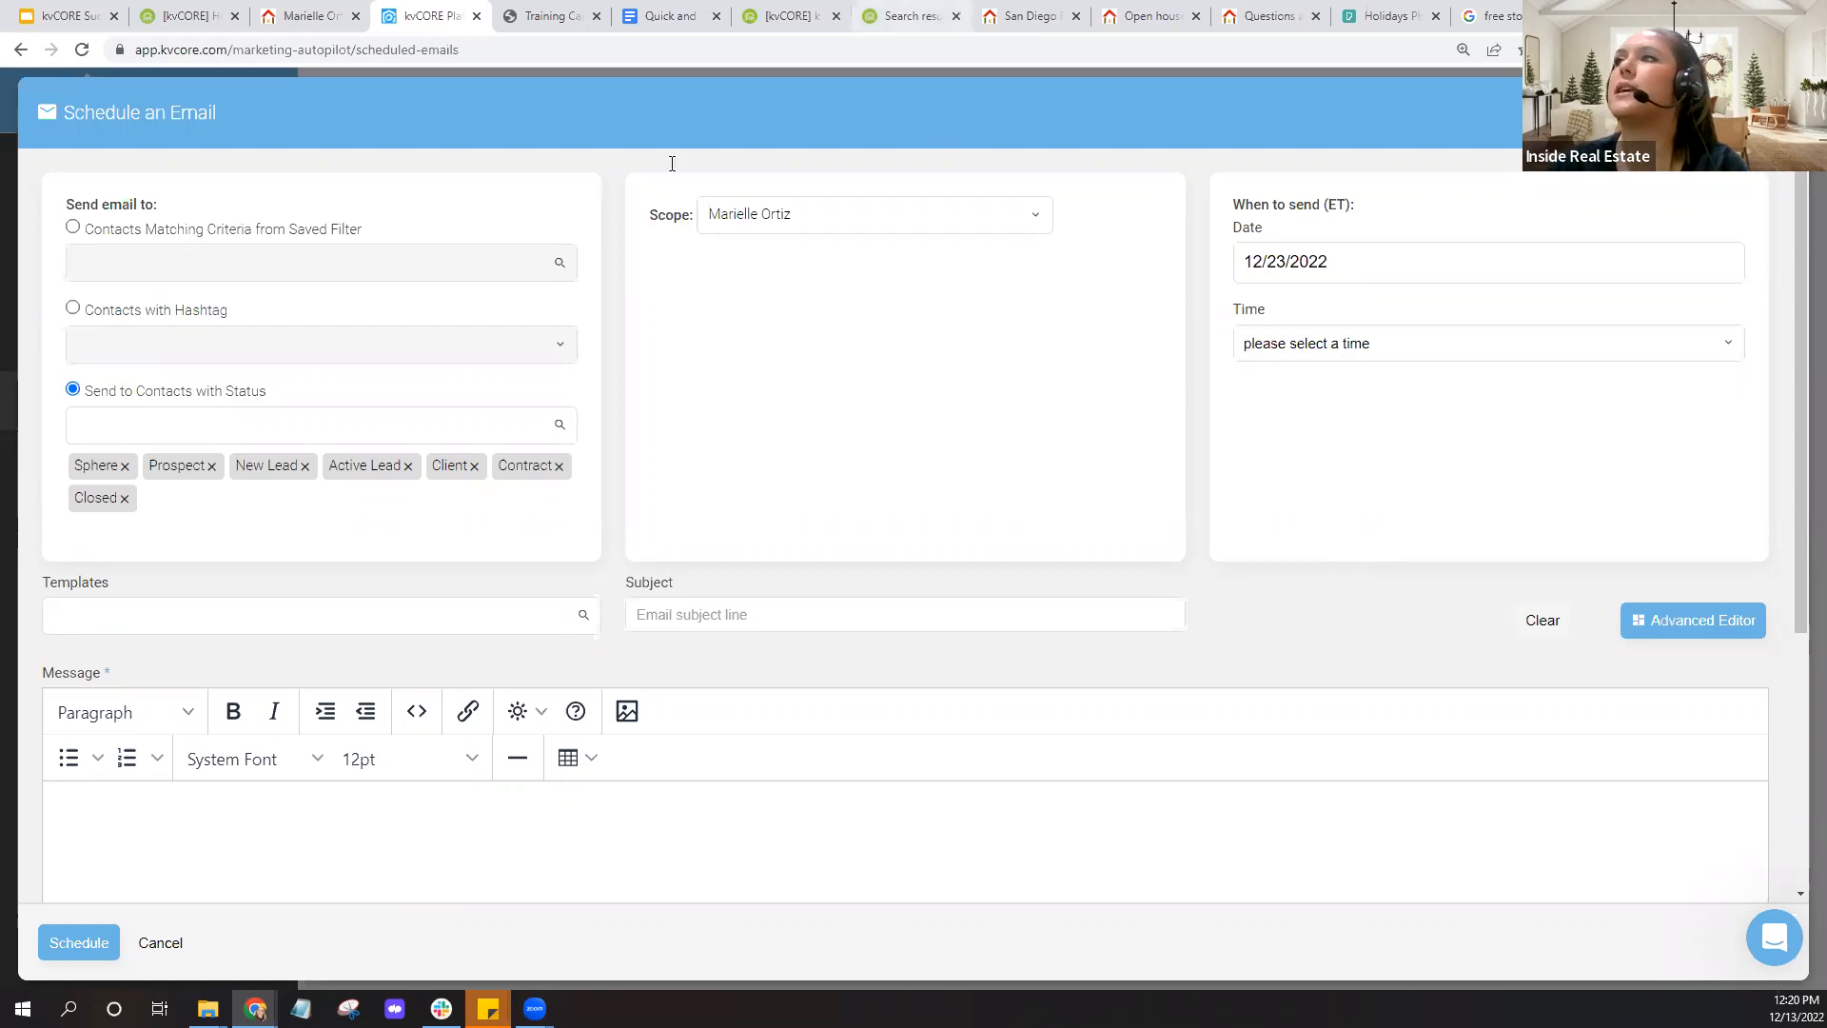
# Search the Inside Real Estate Help Desk for "spam" and look through the resulting articles
pyautogui.click(904, 15)
pyautogui.tripleClick(640, 261)
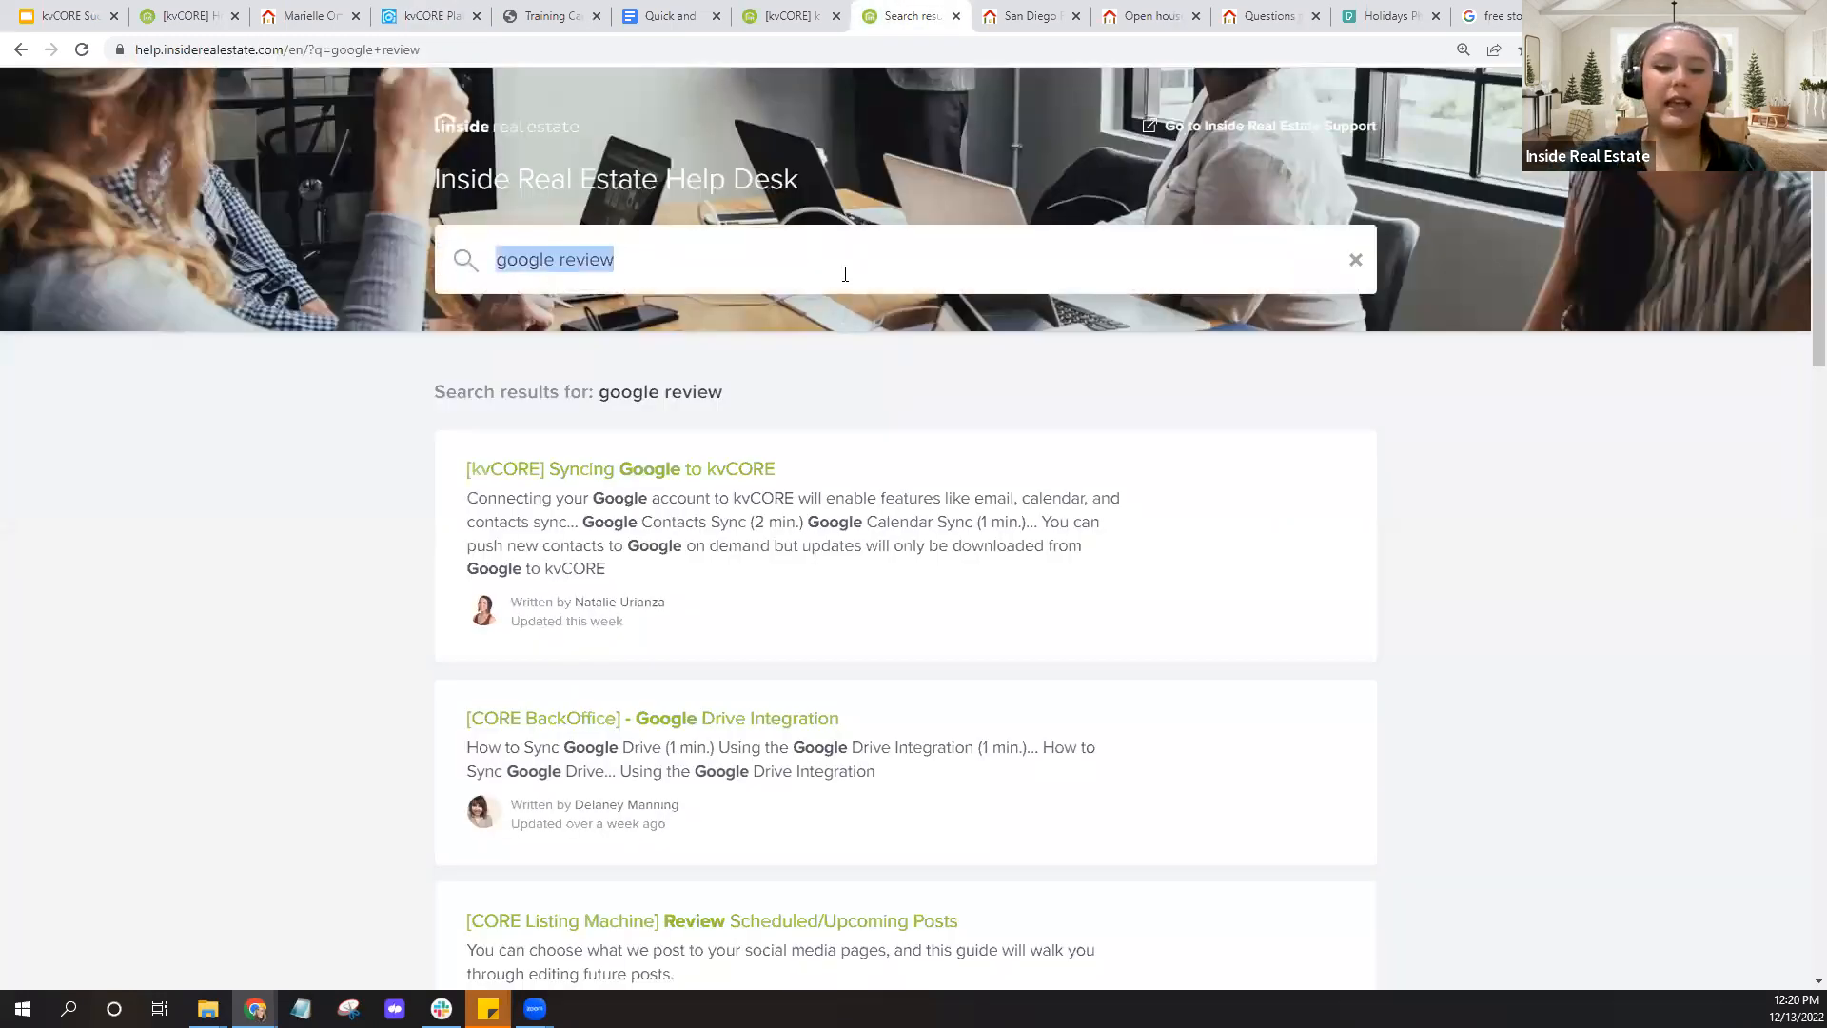
pyautogui.write('spam')
pyautogui.press('Return')
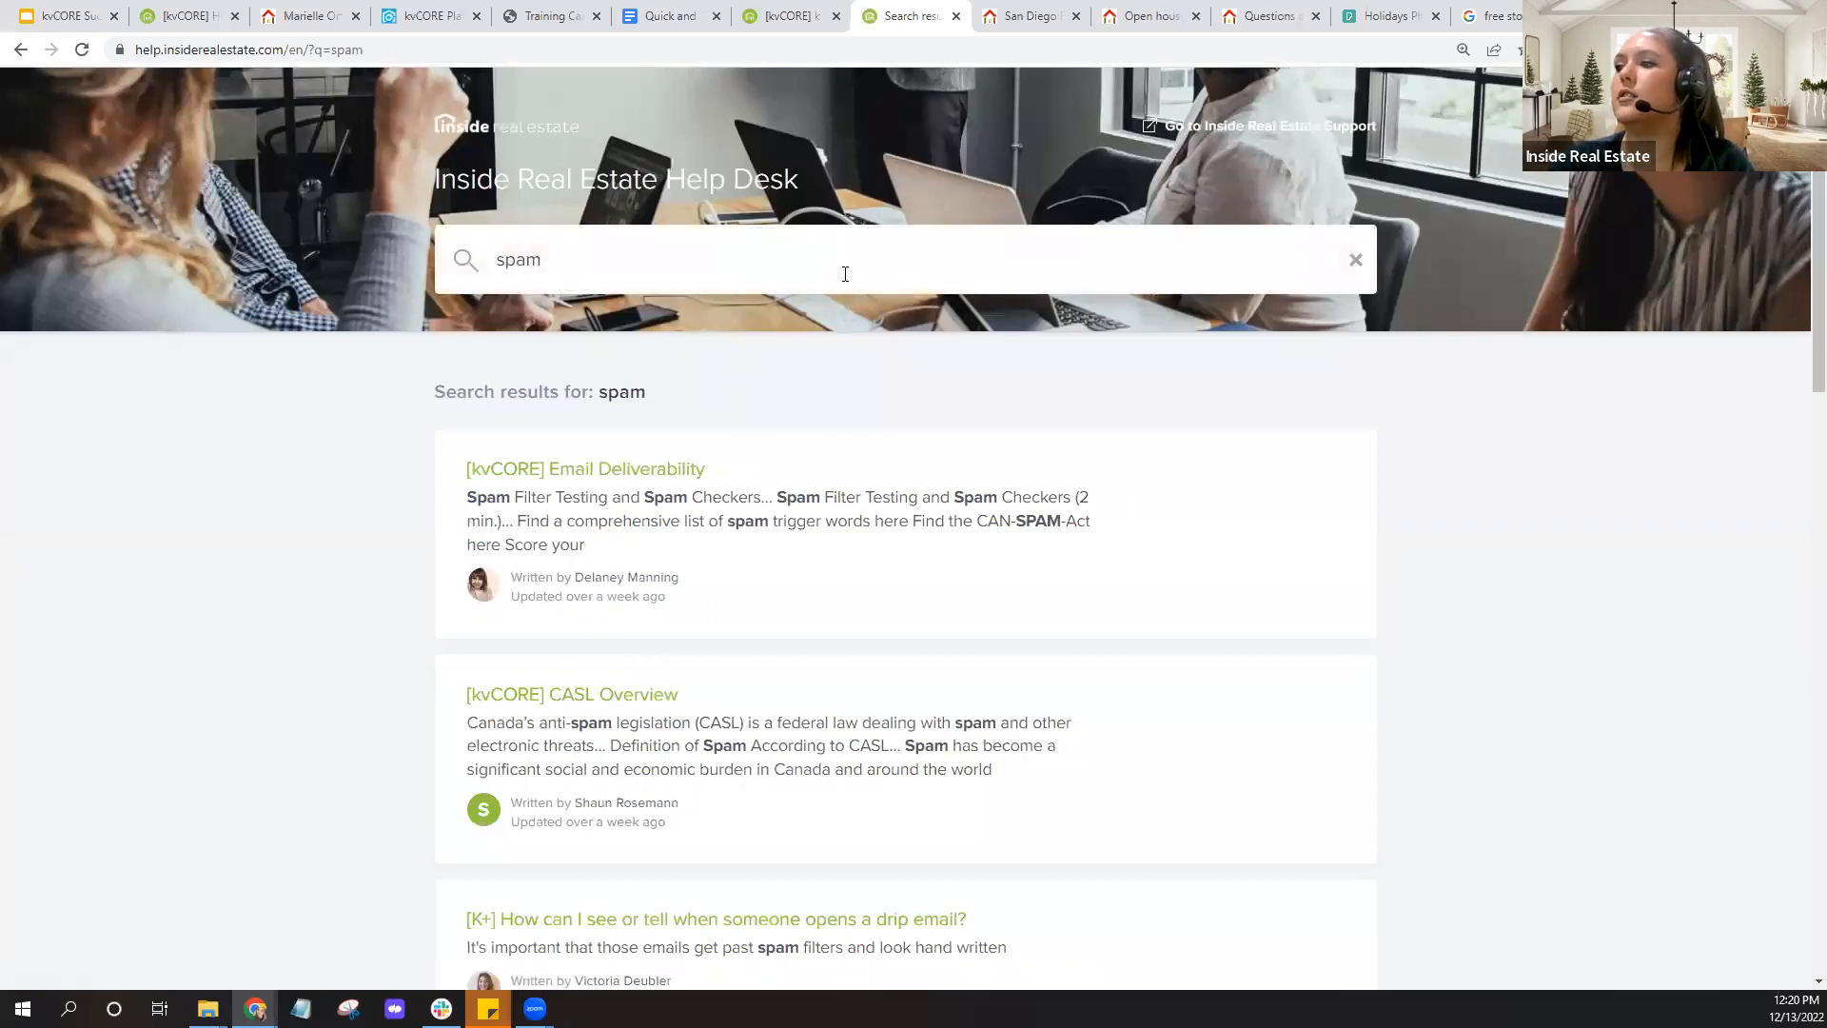
pyautogui.scroll(-7, 845, 276)
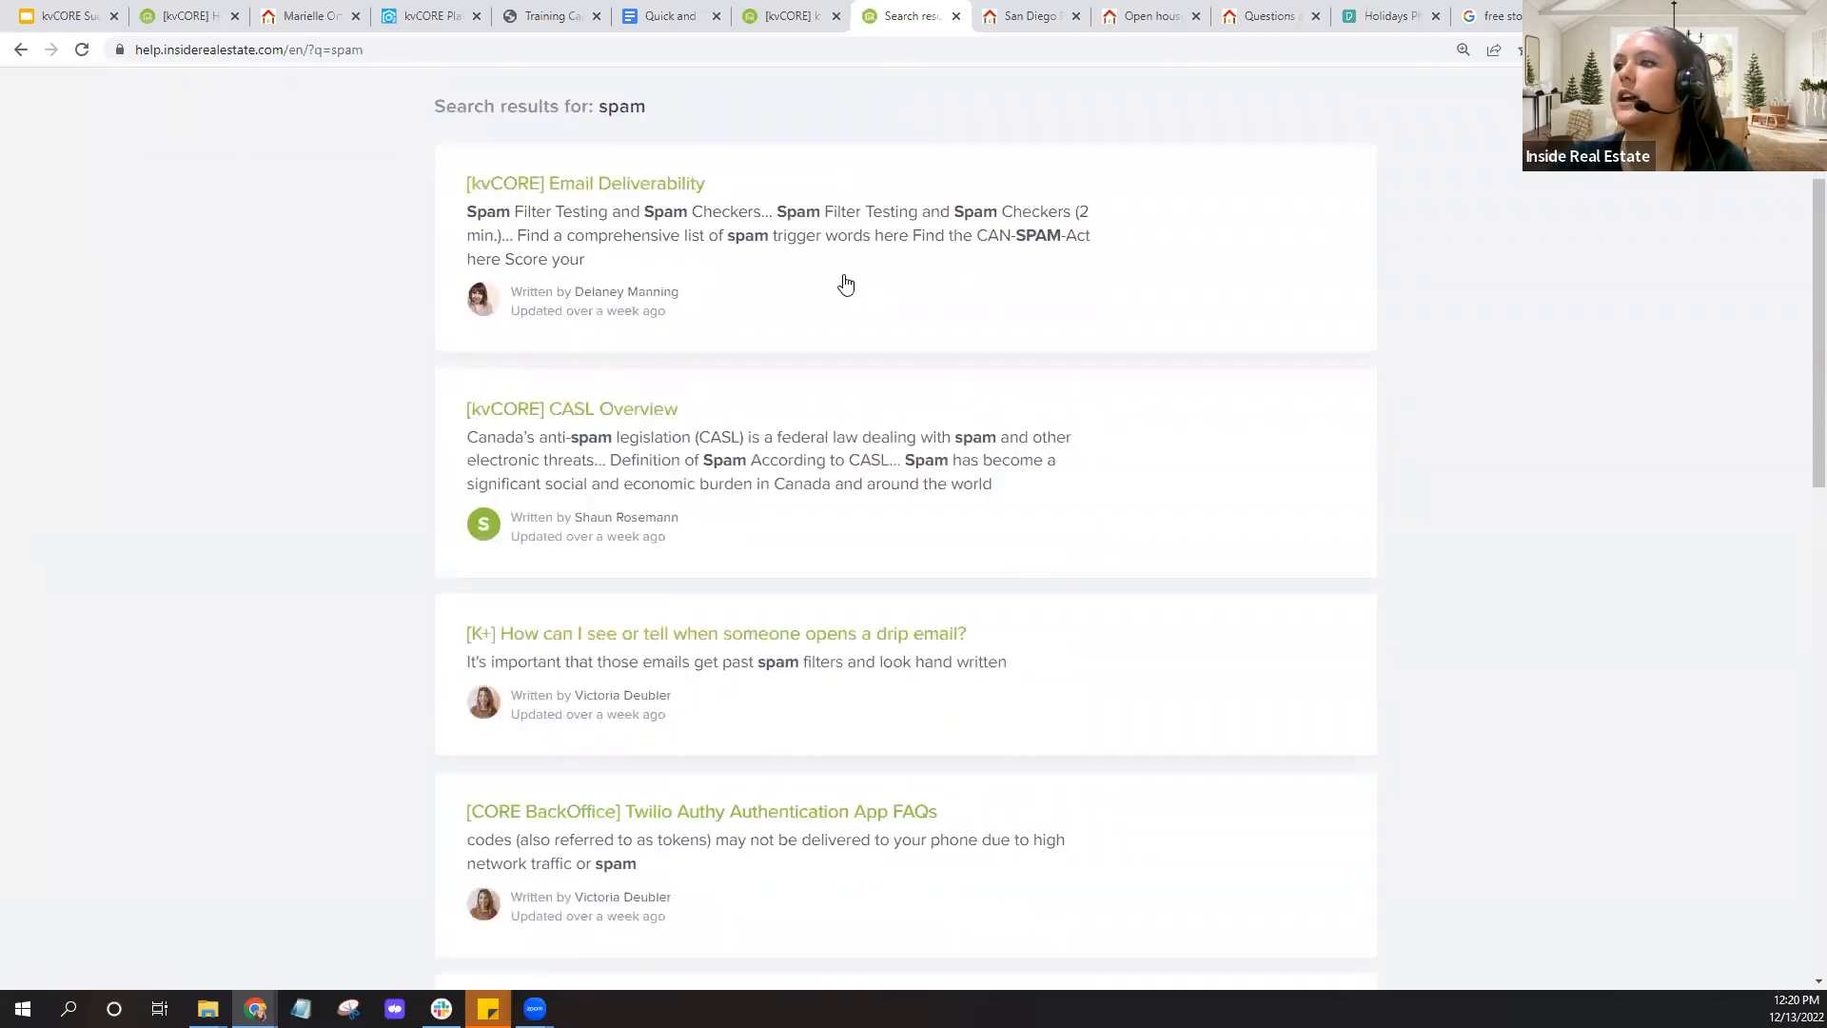
pyautogui.scroll(-9, 845, 283)
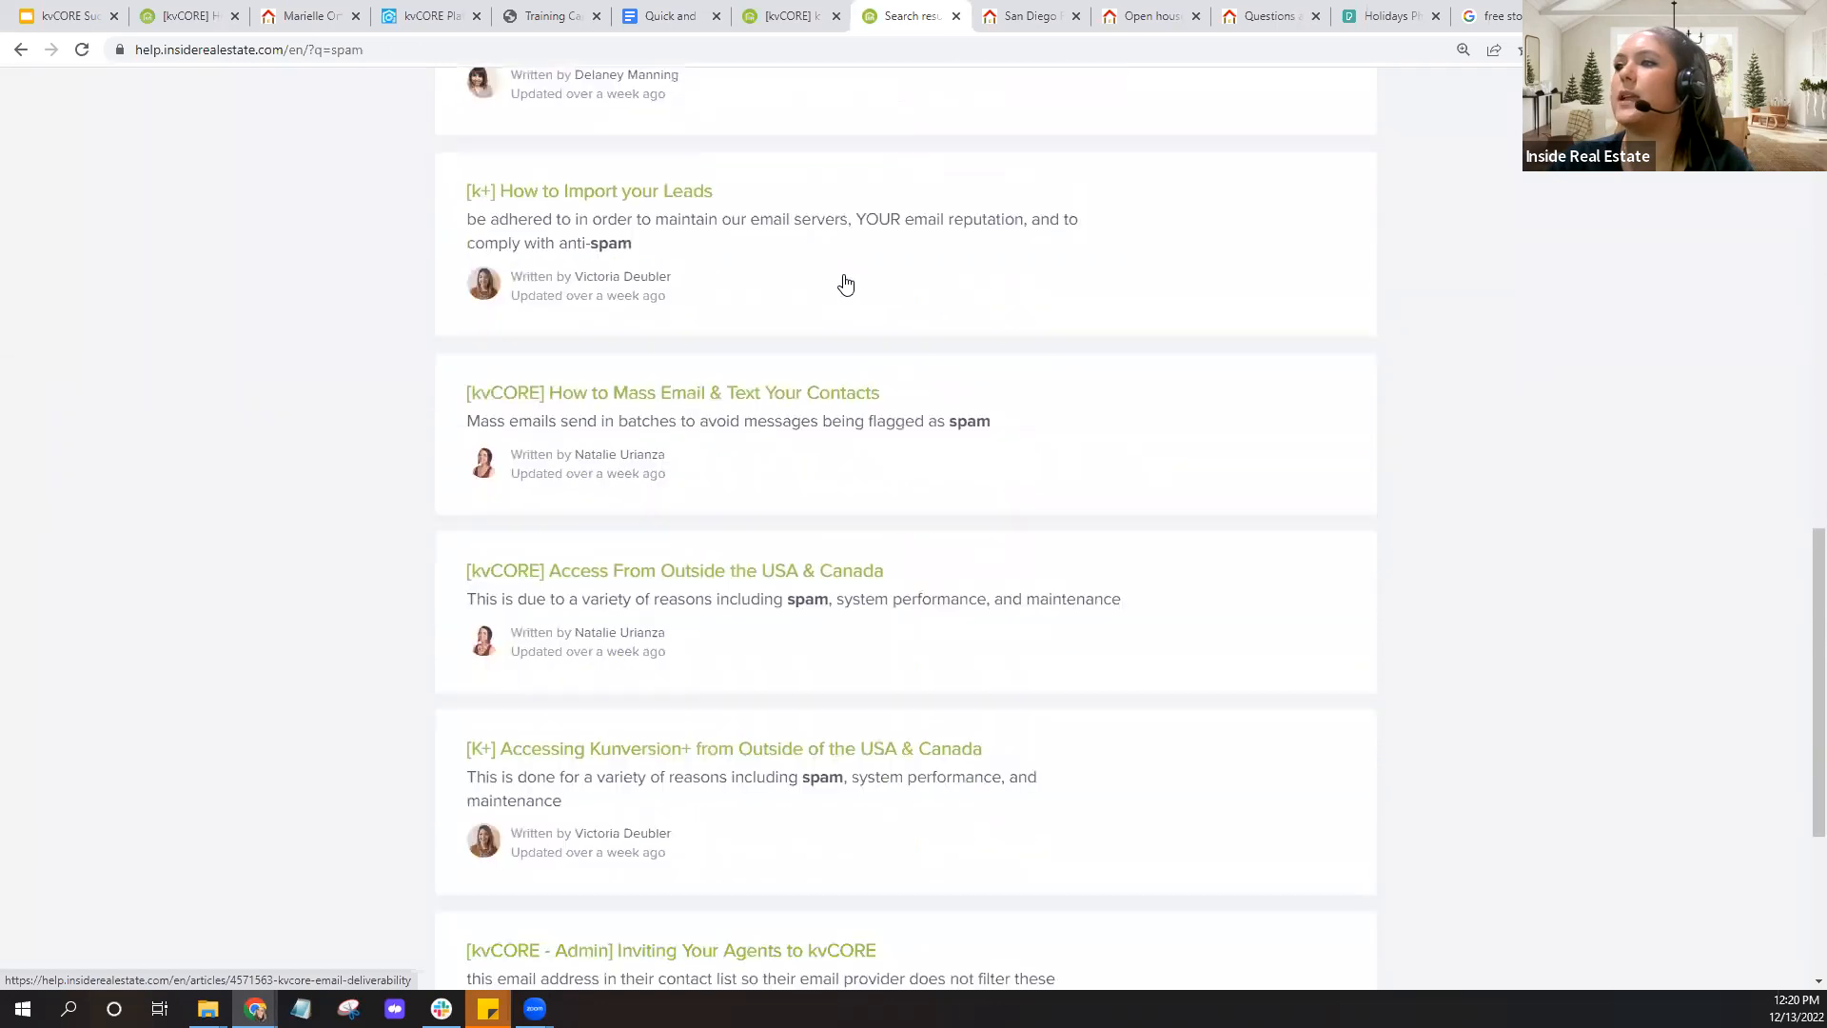
pyautogui.scroll(-2, 845, 282)
pyautogui.scroll(7, 845, 283)
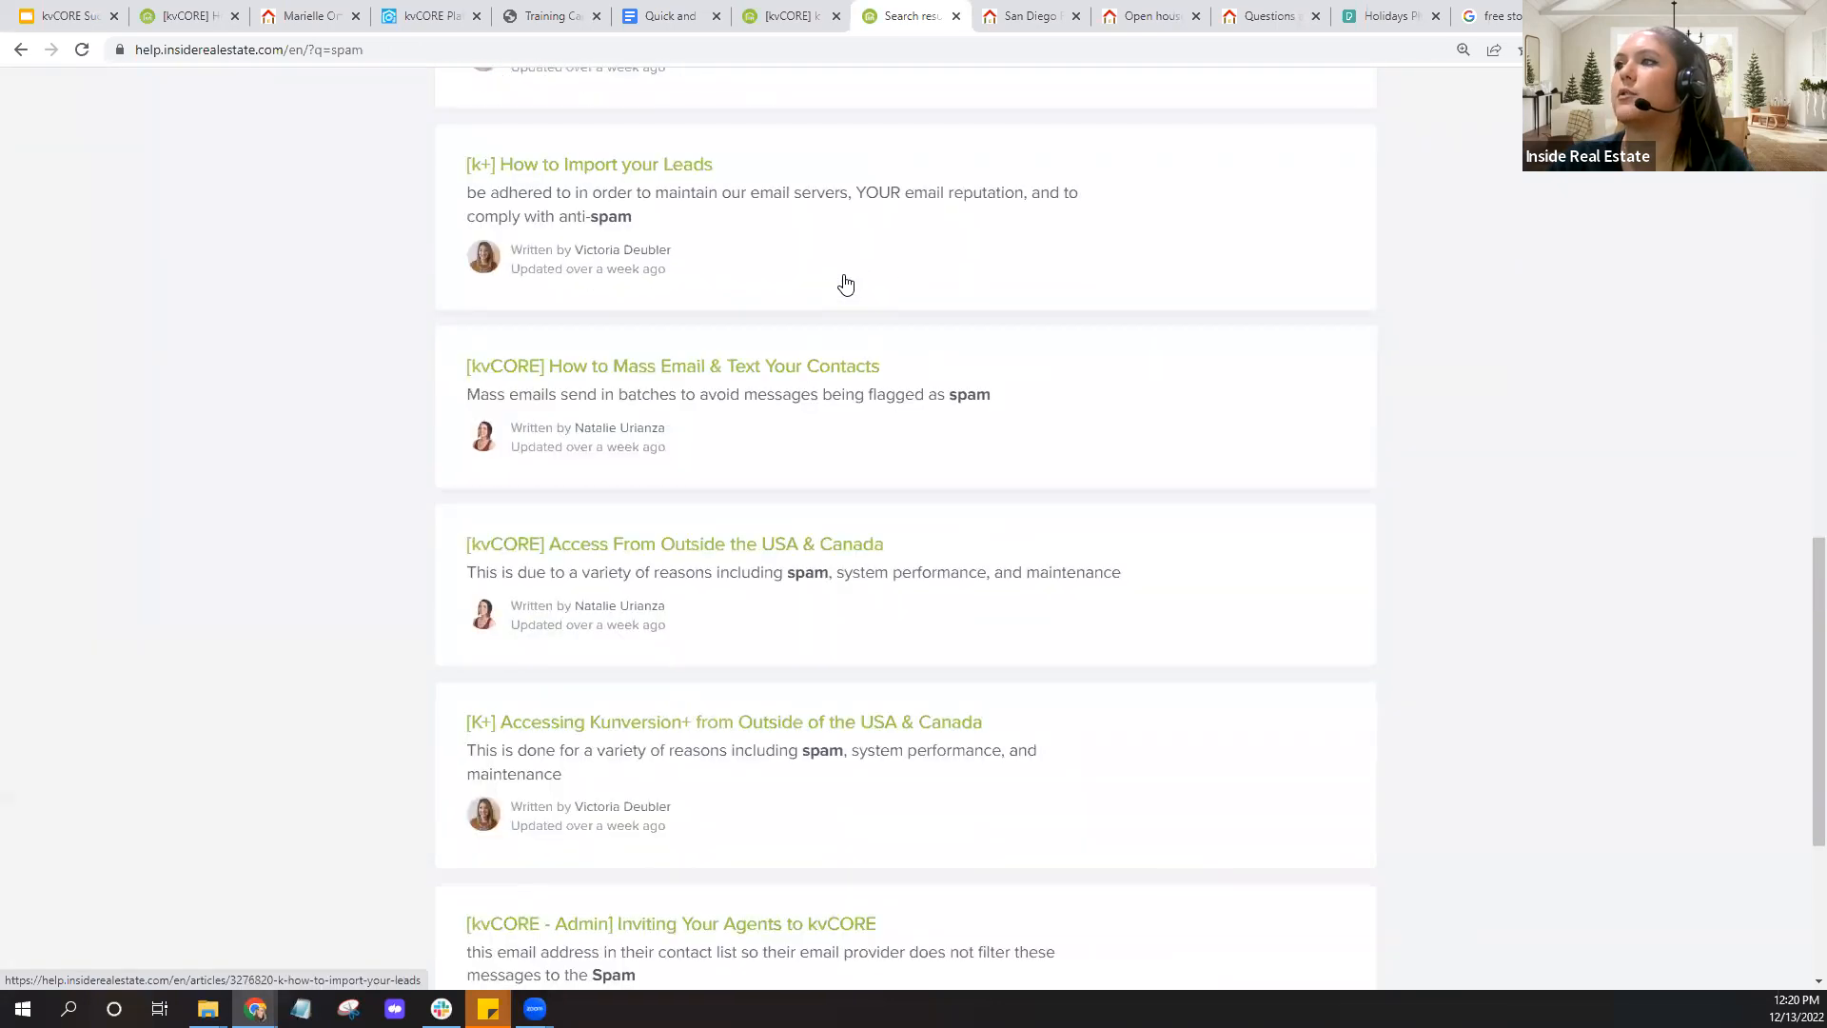
pyautogui.scroll(7, 845, 283)
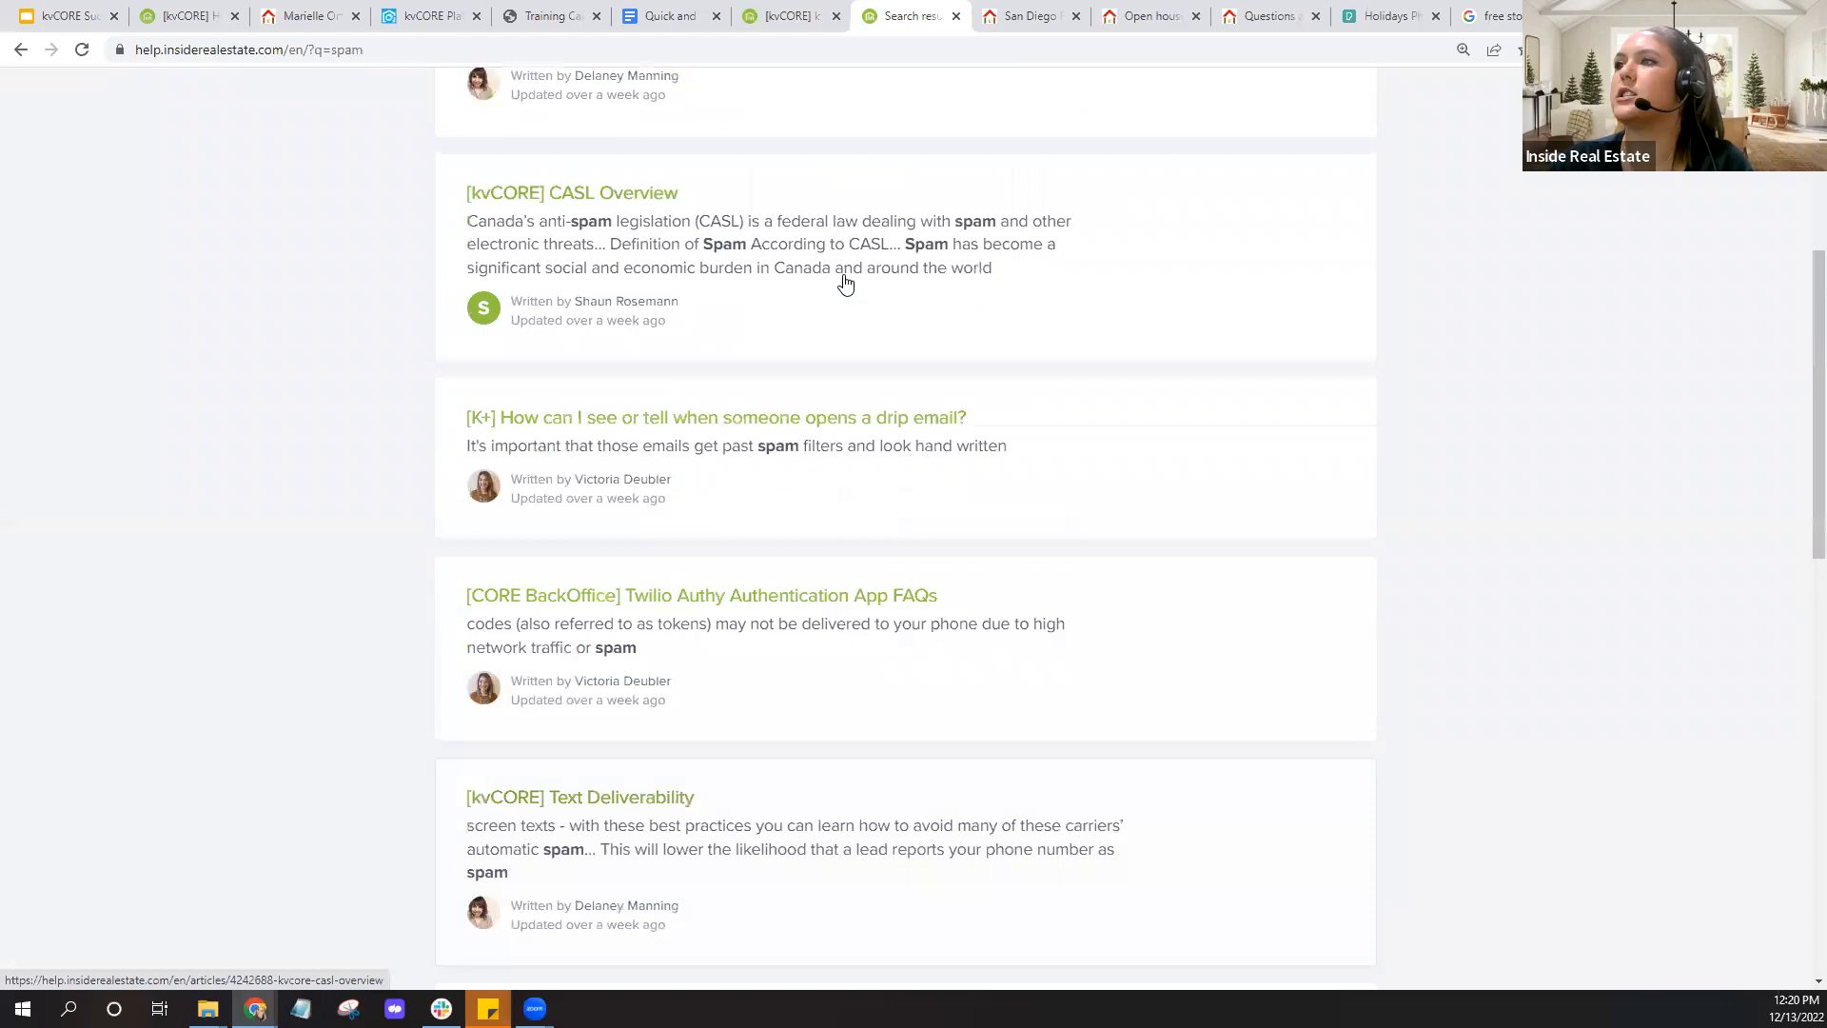
pyautogui.scroll(3, 846, 282)
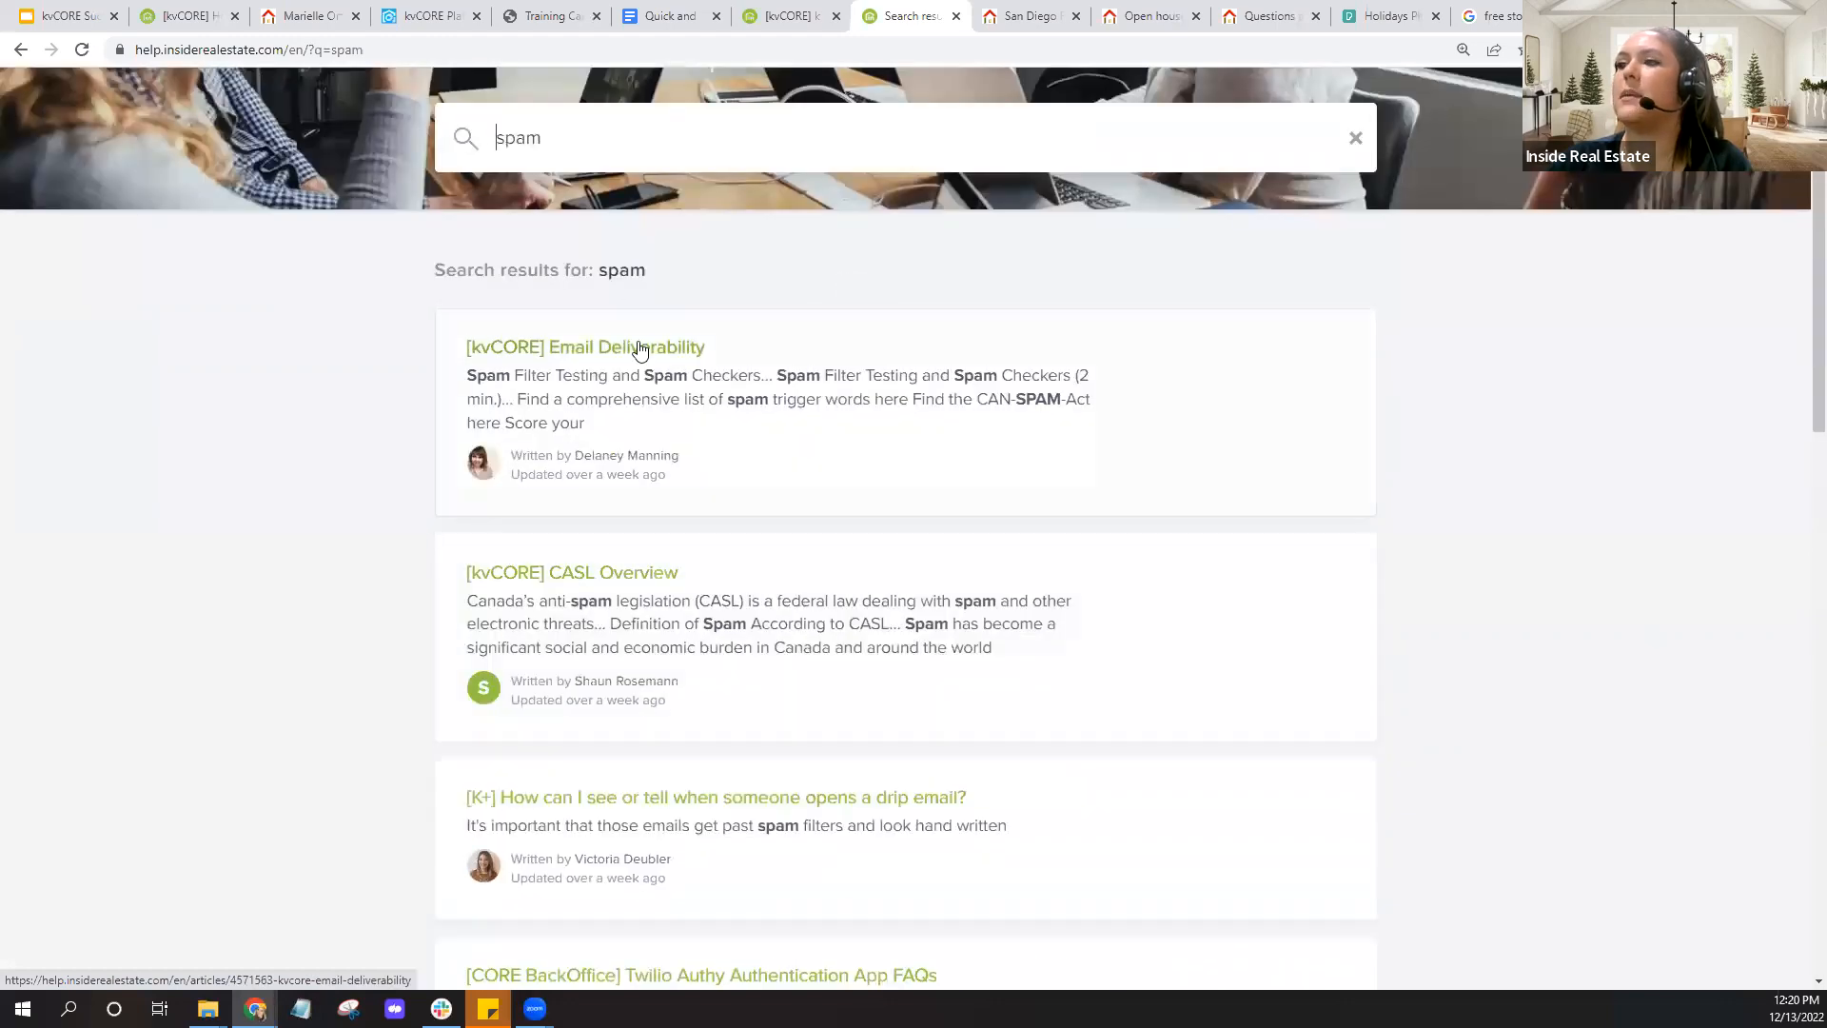
# Open the [kvCORE] Email Deliverability article and copy its web address
pyautogui.click(640, 349)
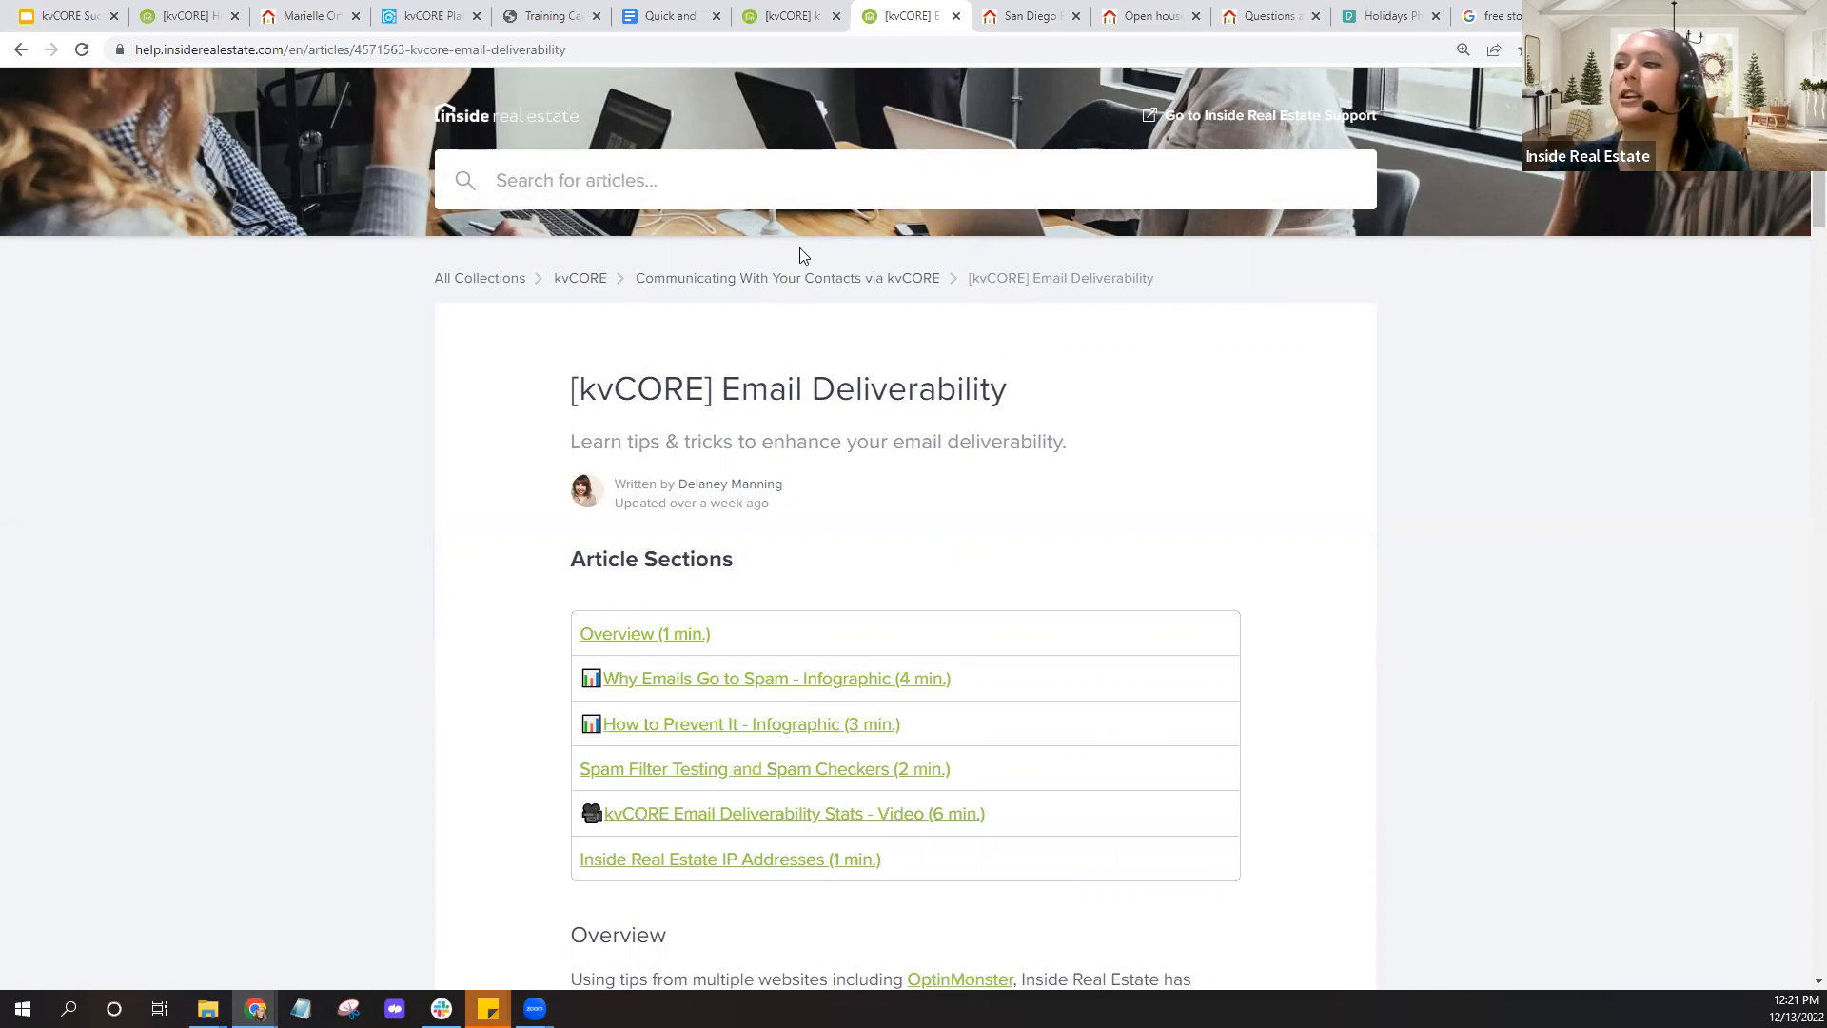
pyautogui.click(510, 52)
pyautogui.rightClick(510, 51)
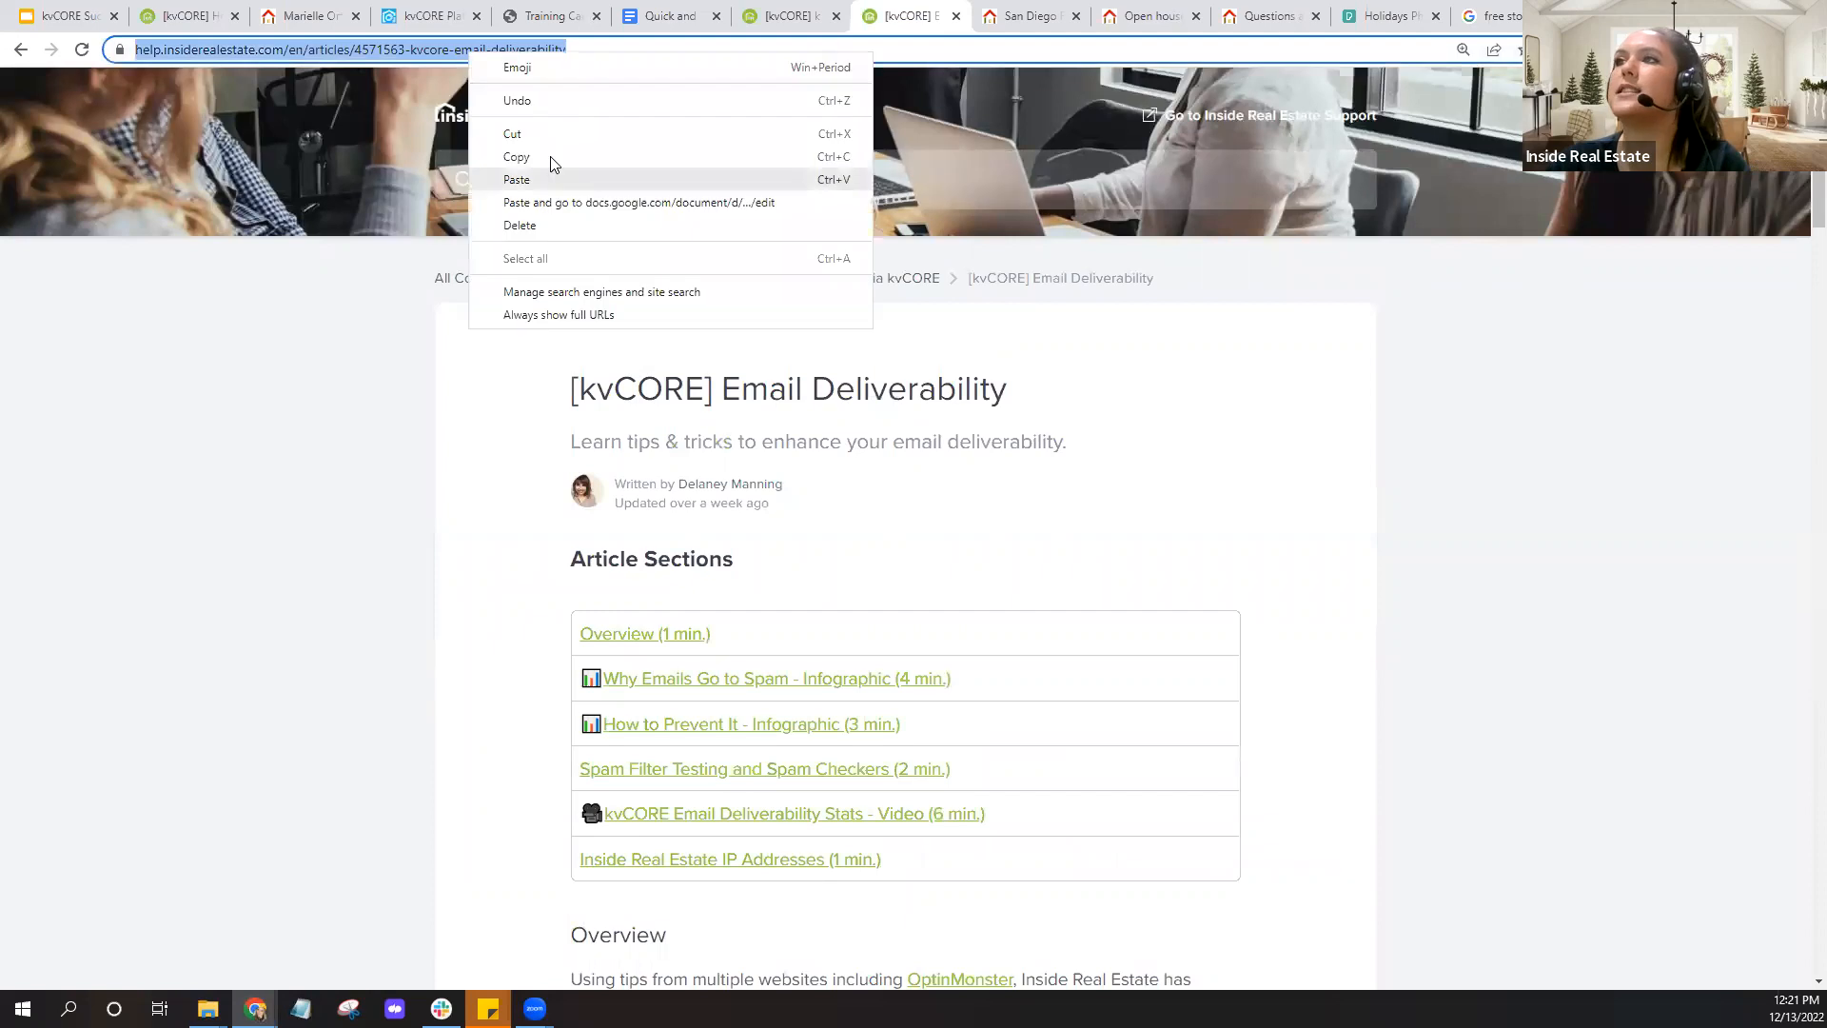
pyautogui.click(510, 157)
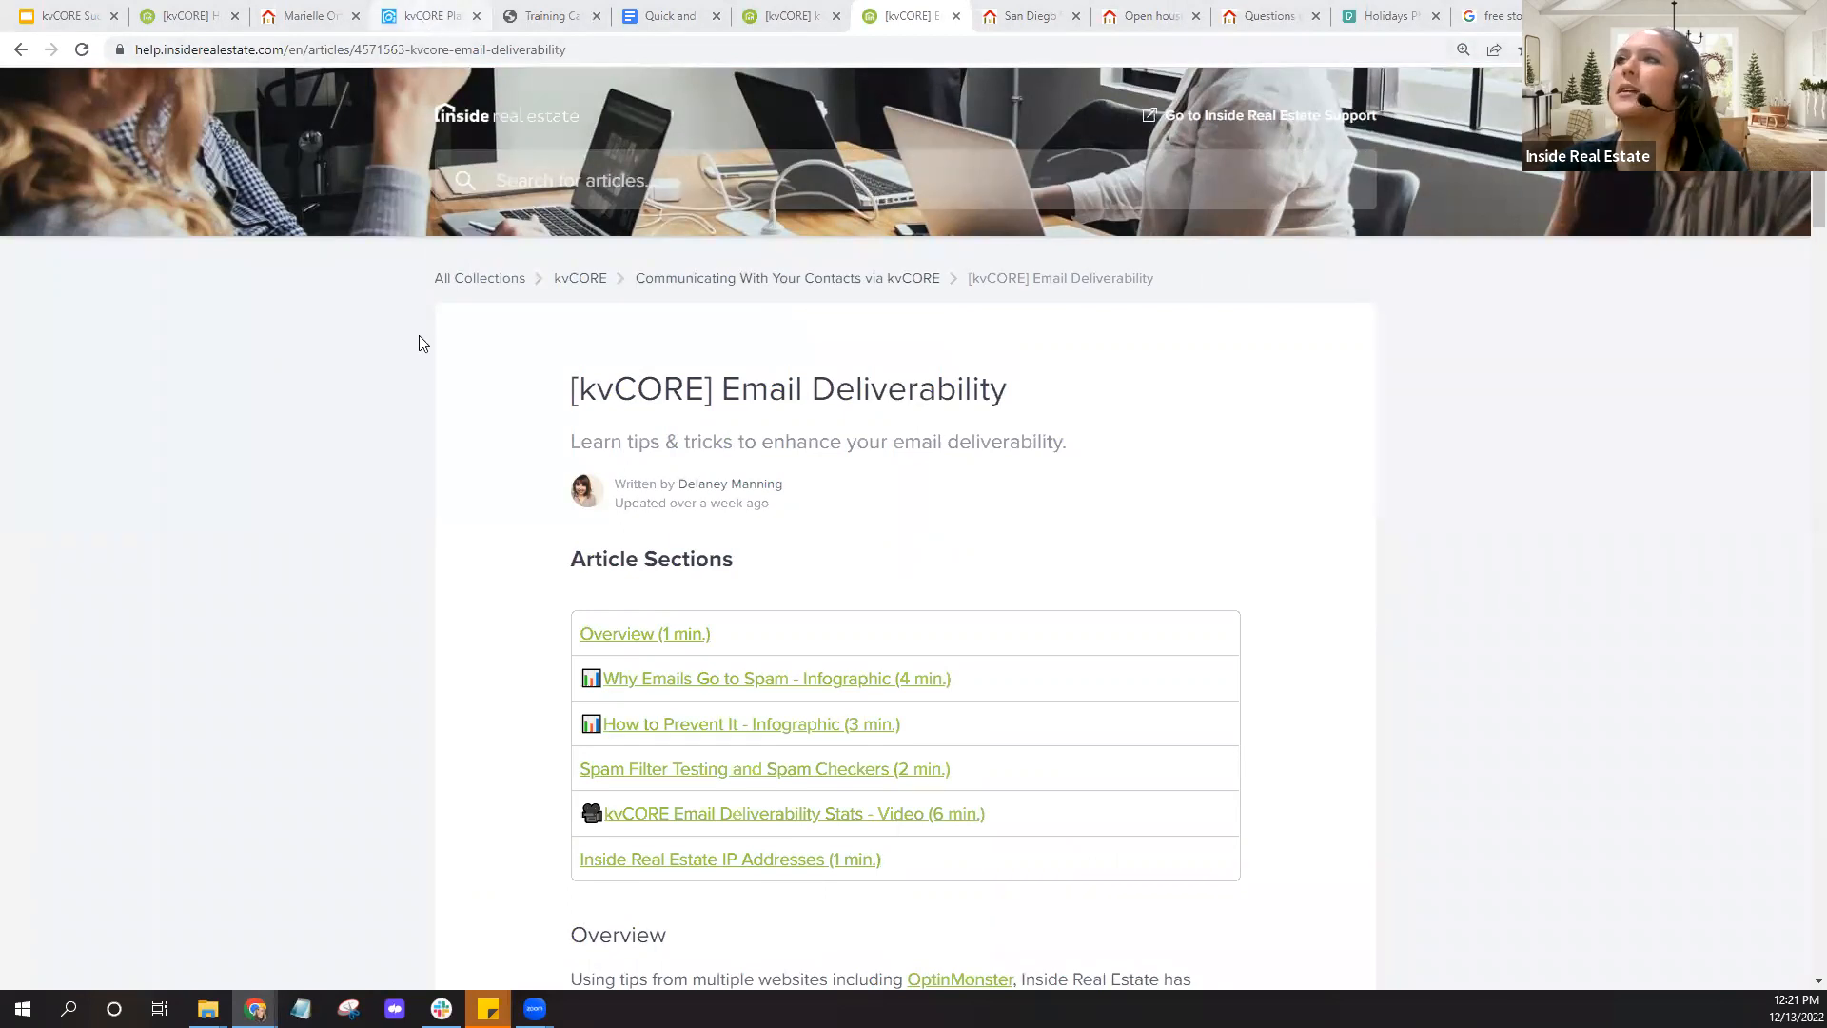
# Return to the kvCORE scheduled email and set its send time to 10:00 am
pyautogui.hotkey('ctrl', '4')
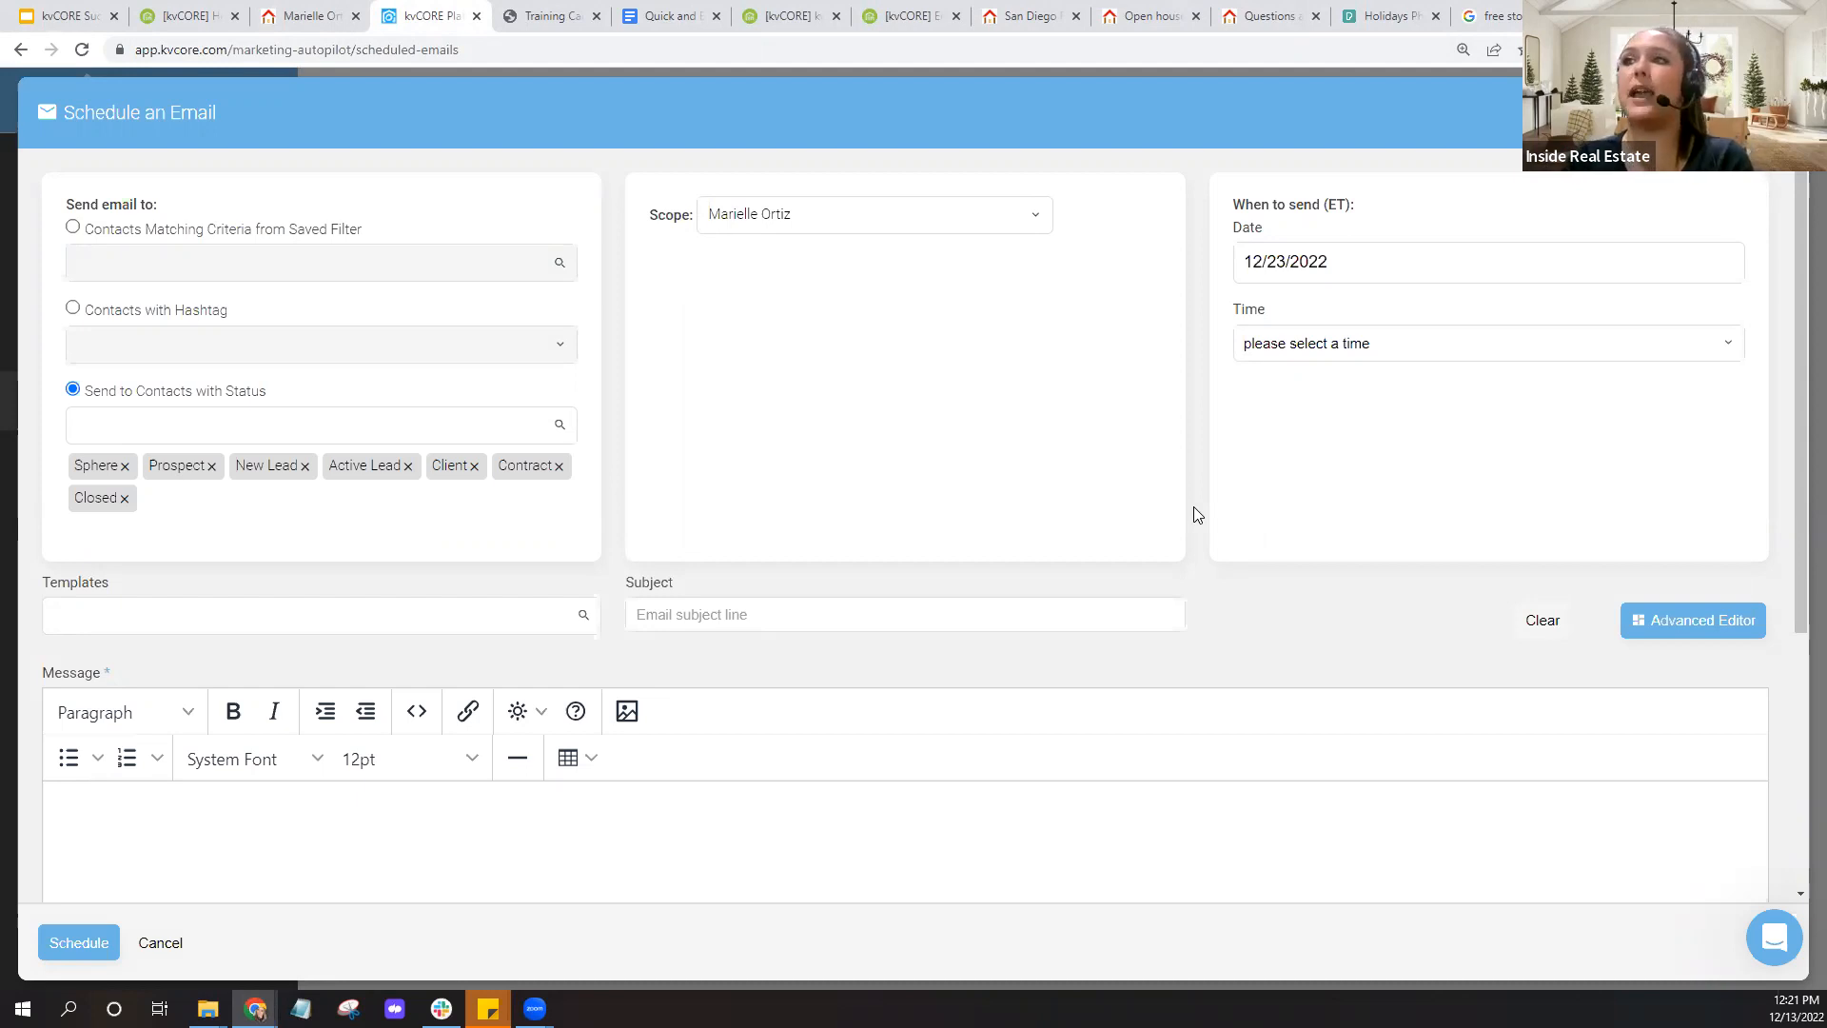
pyautogui.click(1297, 357)
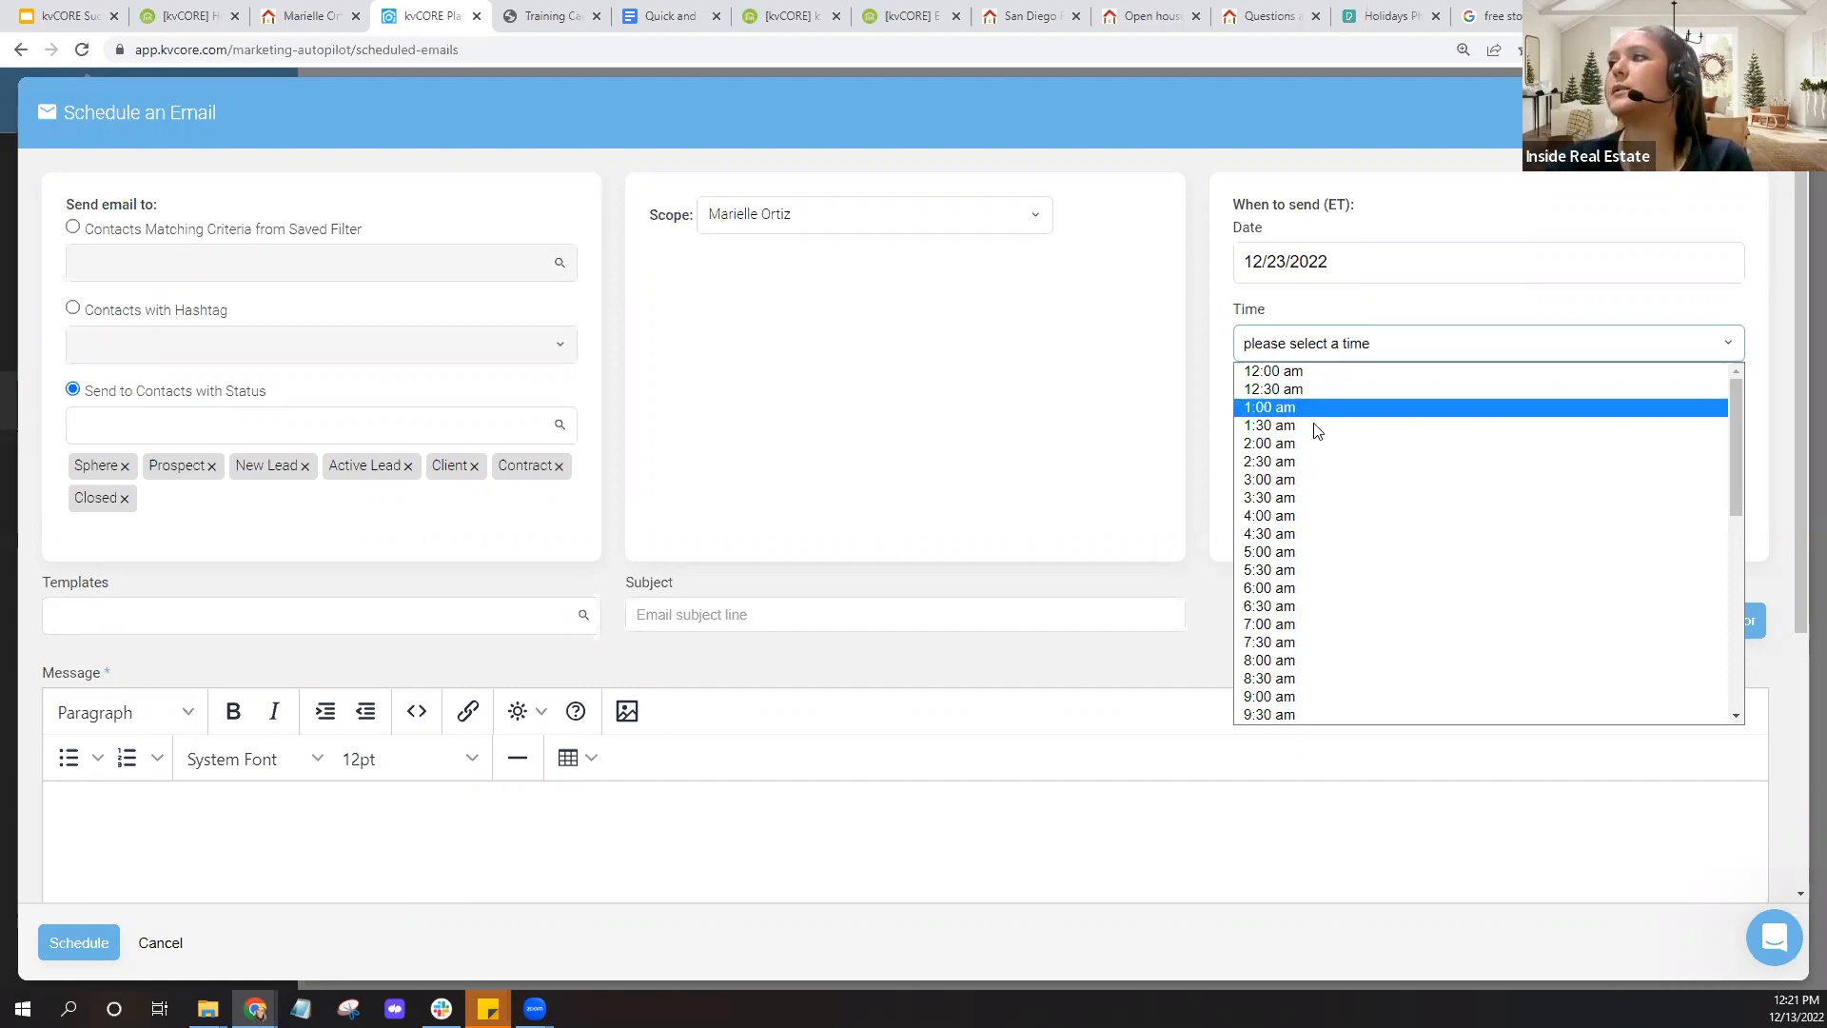
pyautogui.scroll(-2, 1318, 434)
pyautogui.scroll(-2, 1316, 438)
pyautogui.scroll(2, 1311, 389)
pyautogui.scroll(1, 1312, 424)
pyautogui.click(1313, 552)
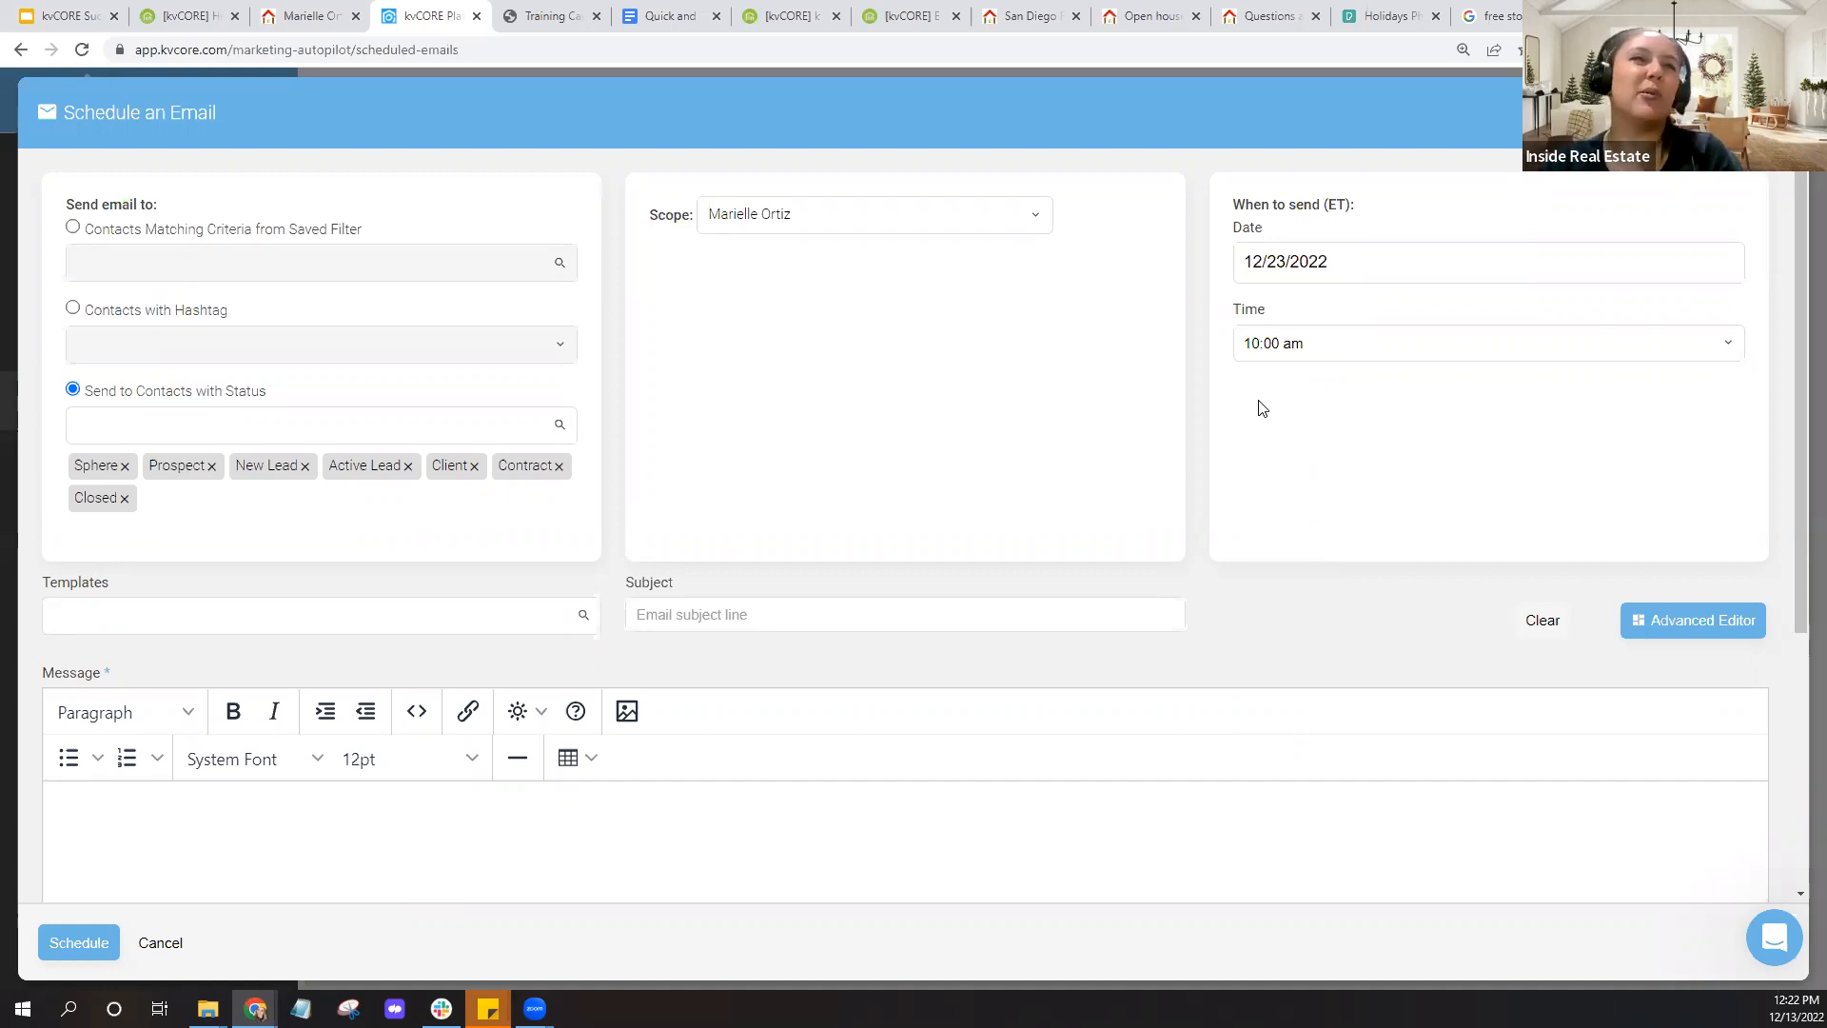
# Search the email templates for "holiday" and apply the Holiday - Happy Holidays 4 template to the message
pyautogui.scroll(-3, 1226, 391)
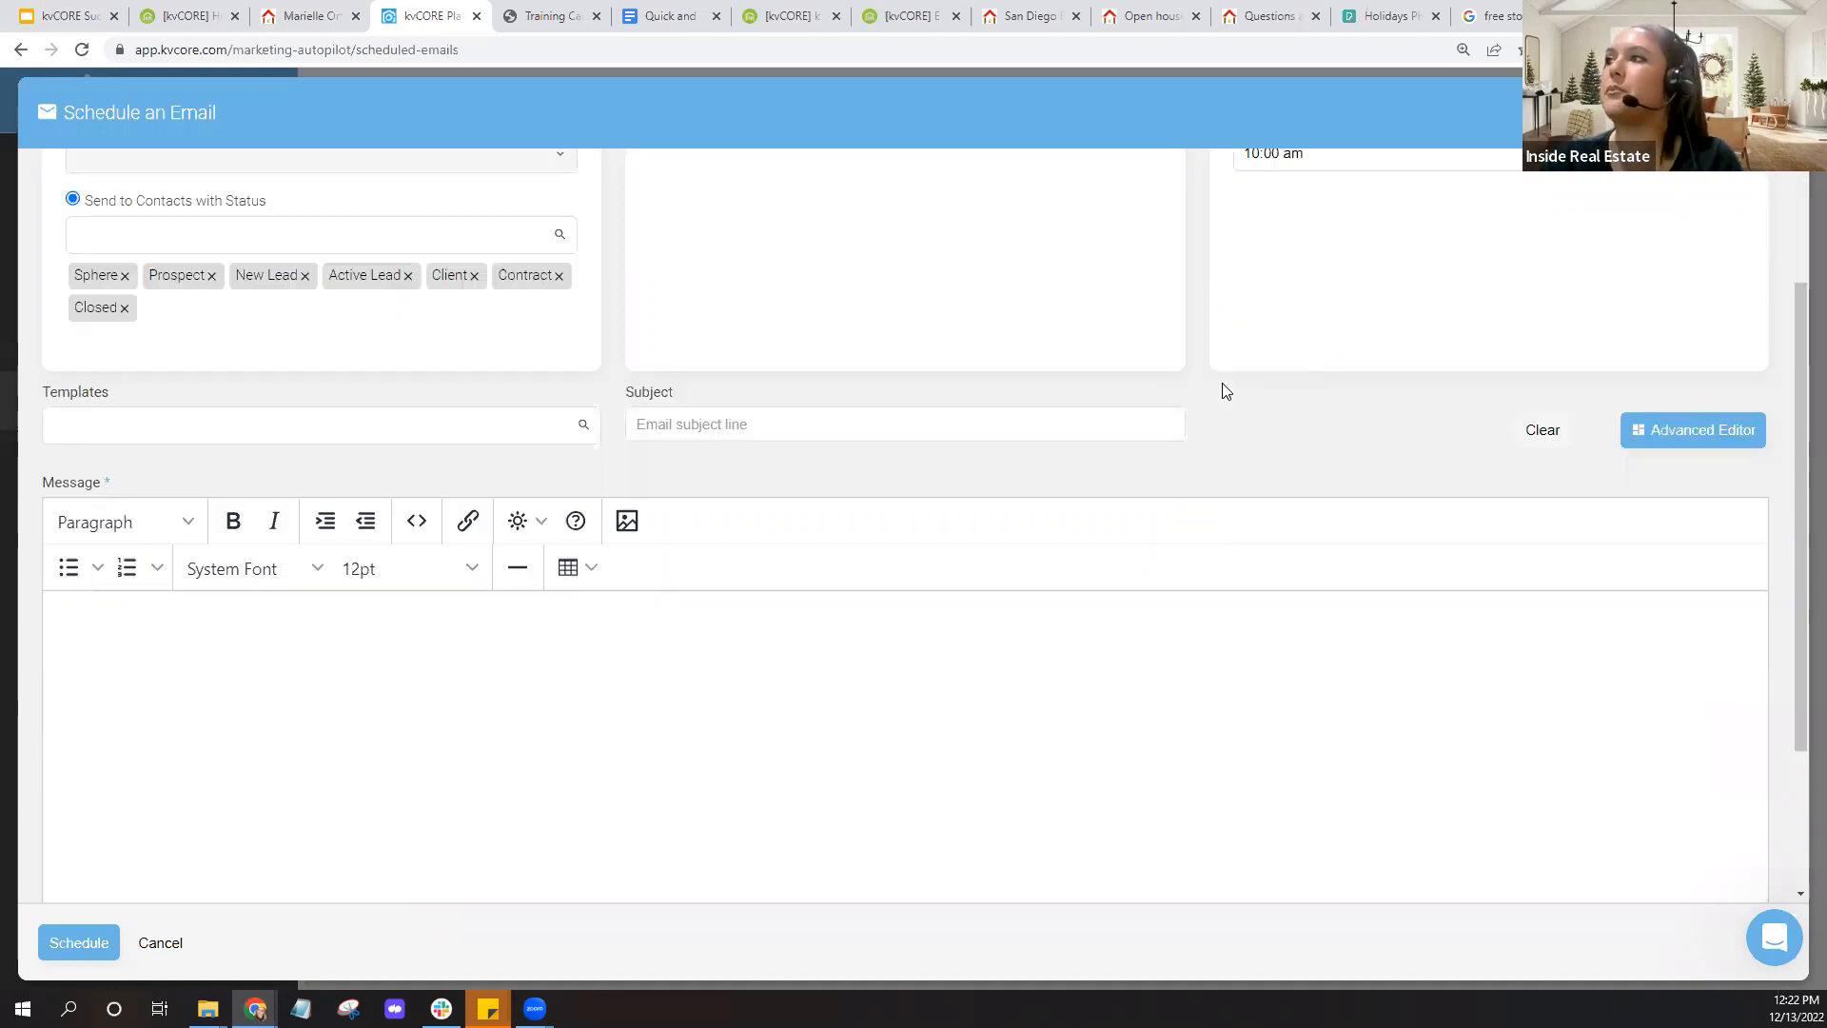
pyautogui.click(398, 333)
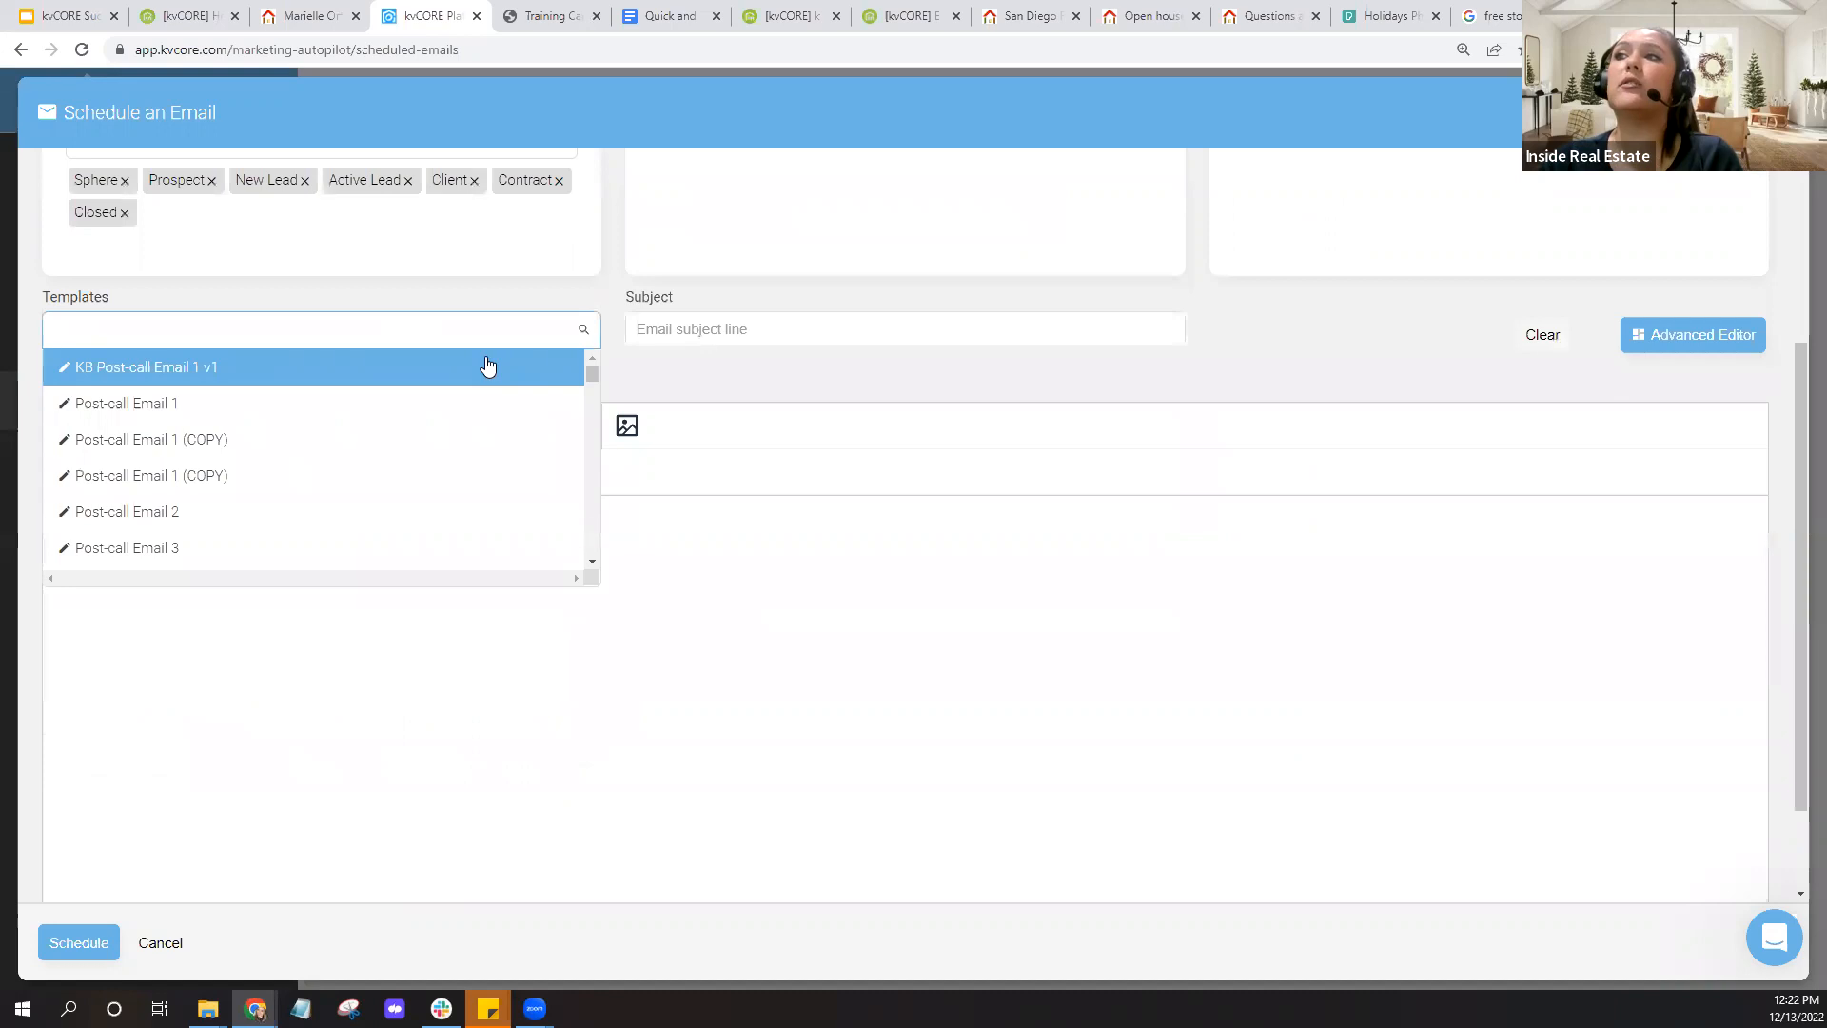
pyautogui.write('holiday')
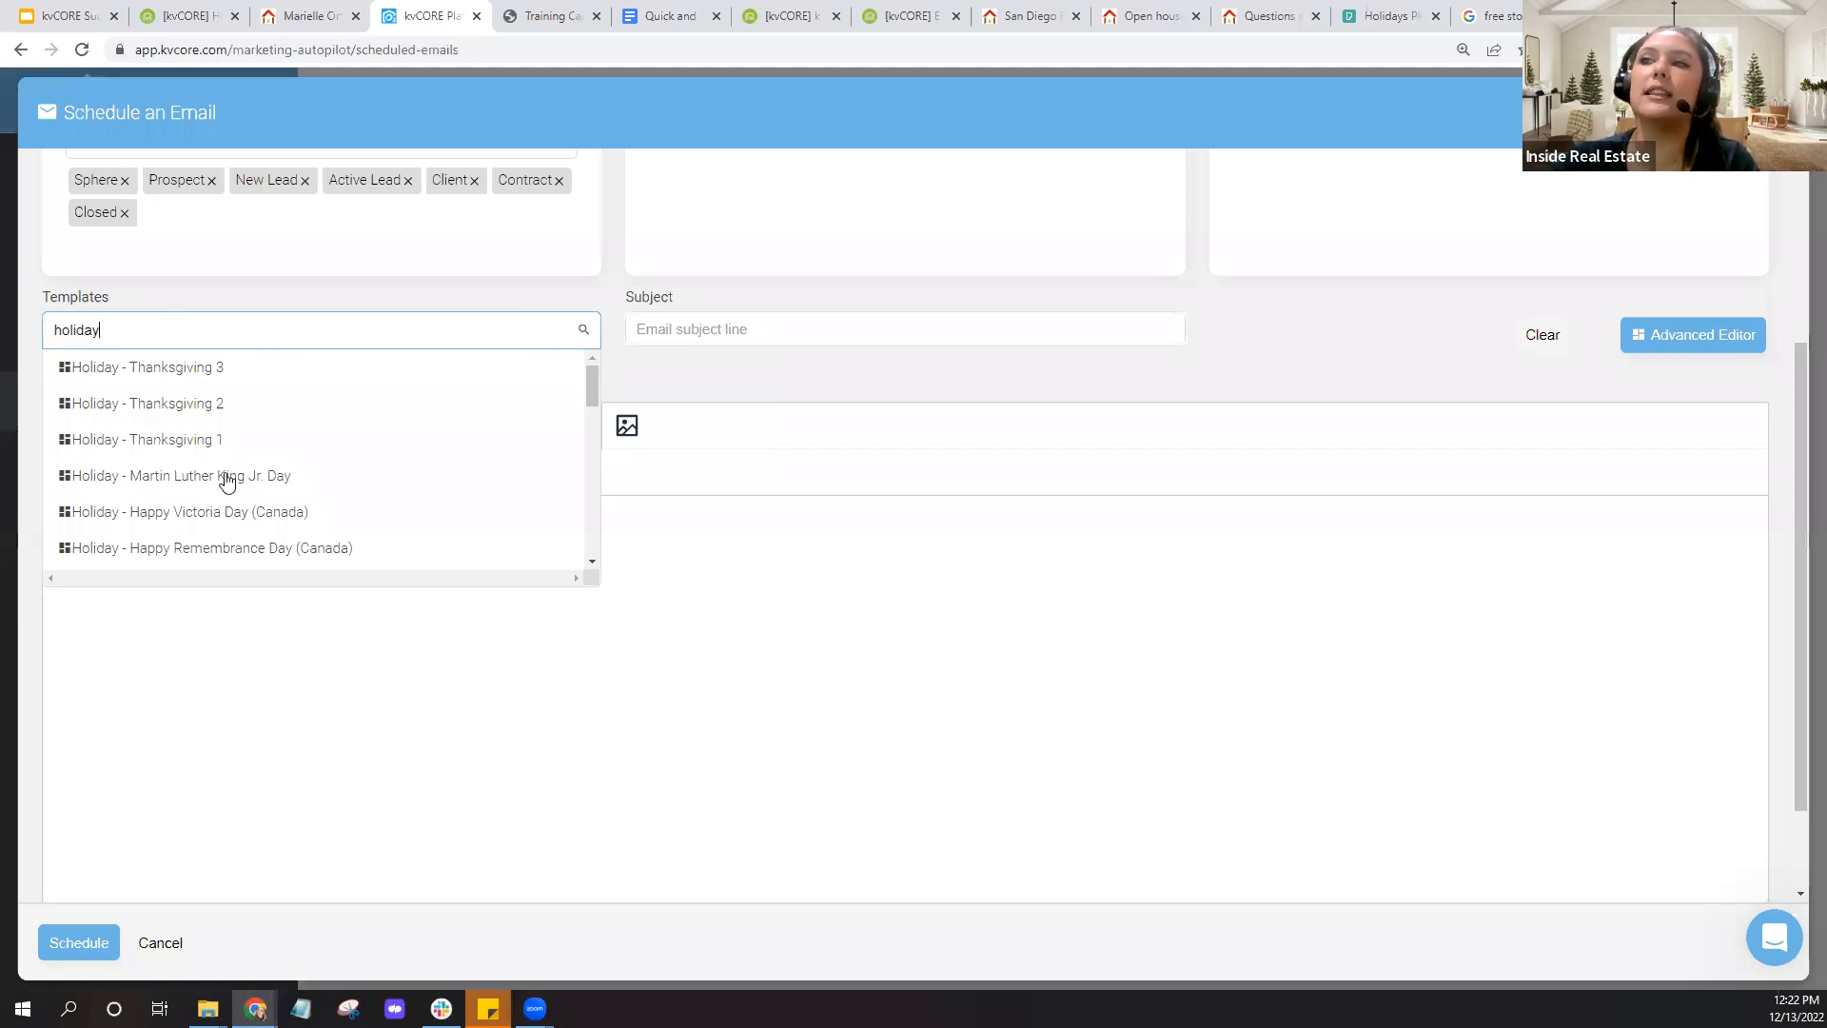
pyautogui.scroll(-1, 334, 400)
pyautogui.scroll(-1, 334, 400)
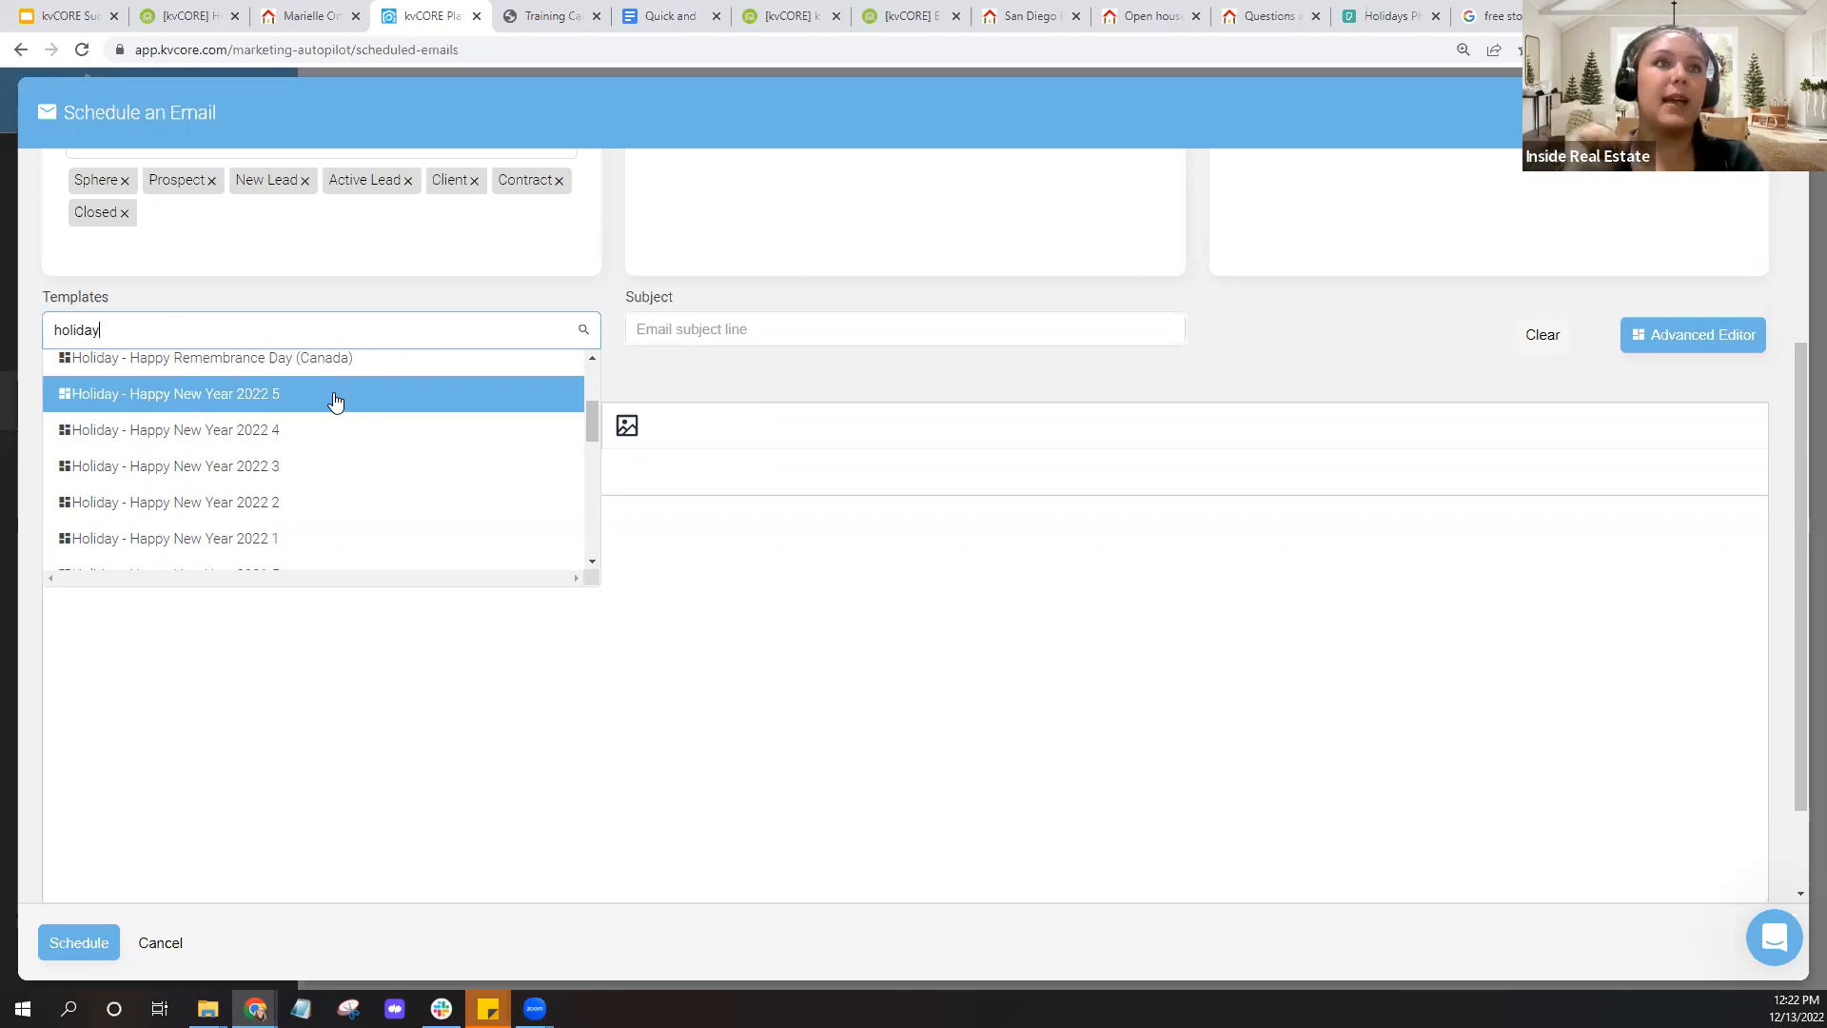
pyautogui.scroll(-3, 335, 400)
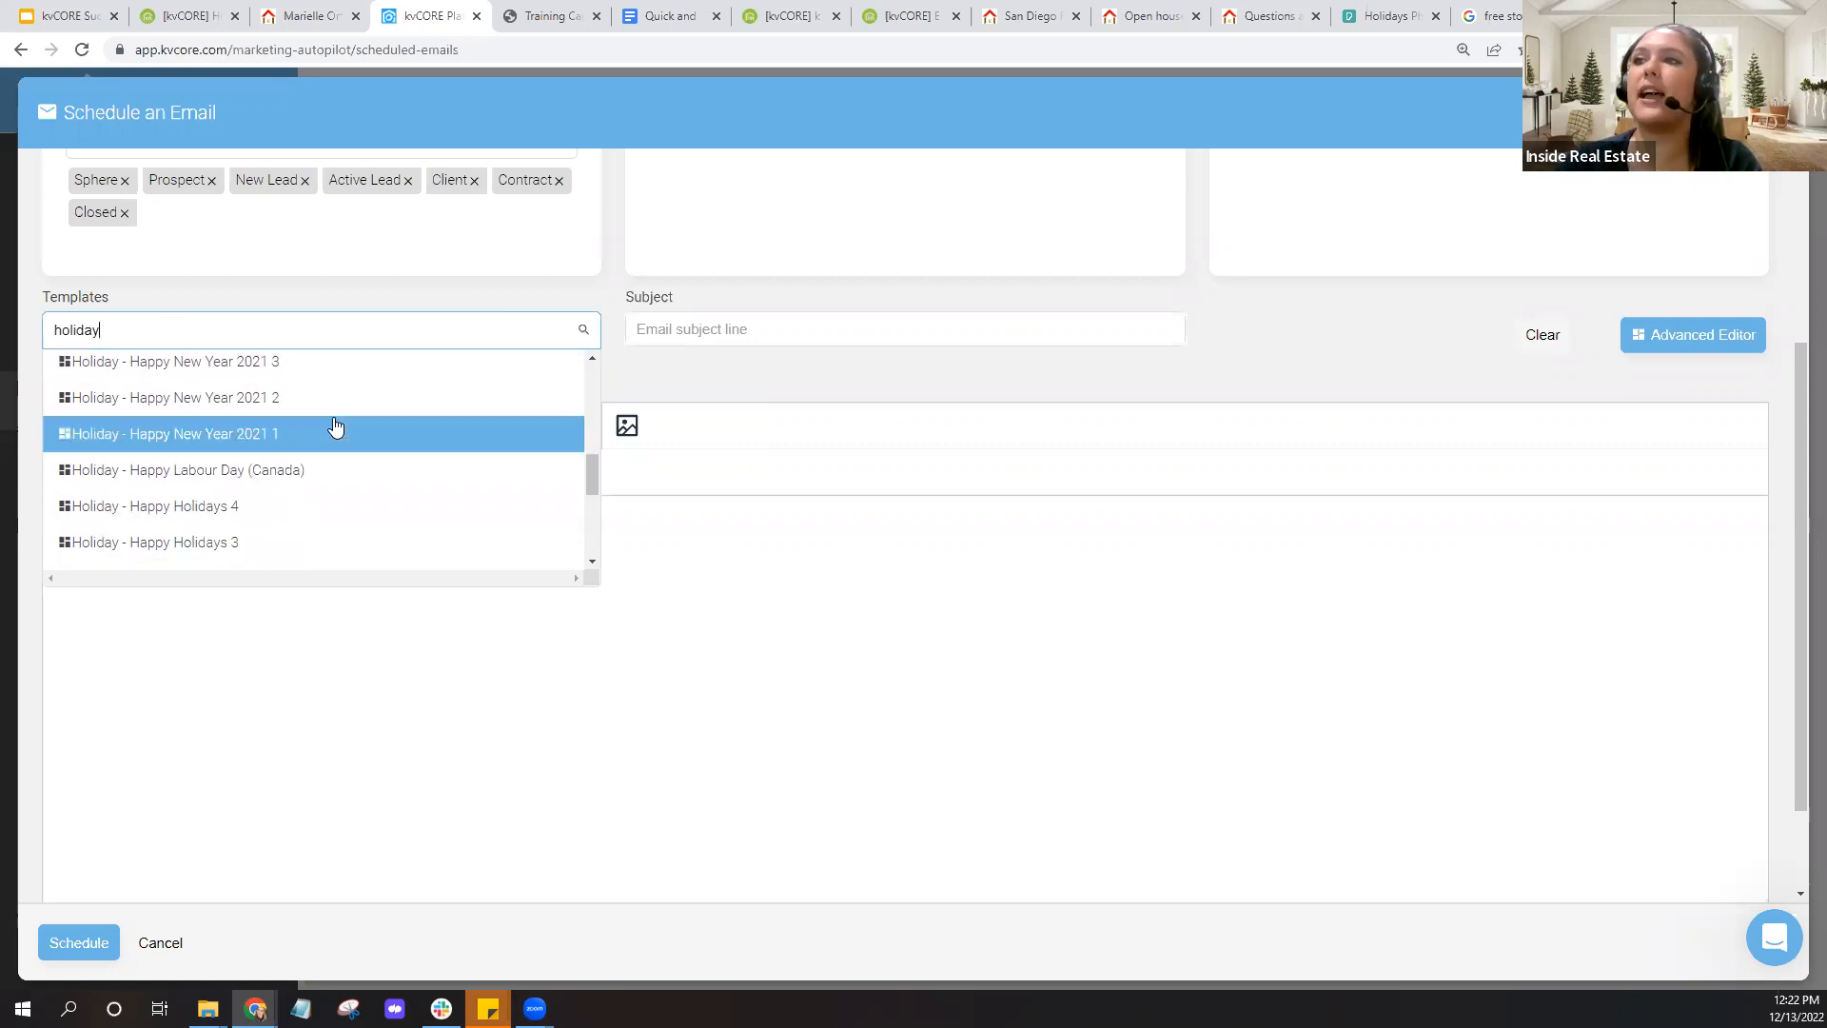
pyautogui.scroll(-2, 367, 410)
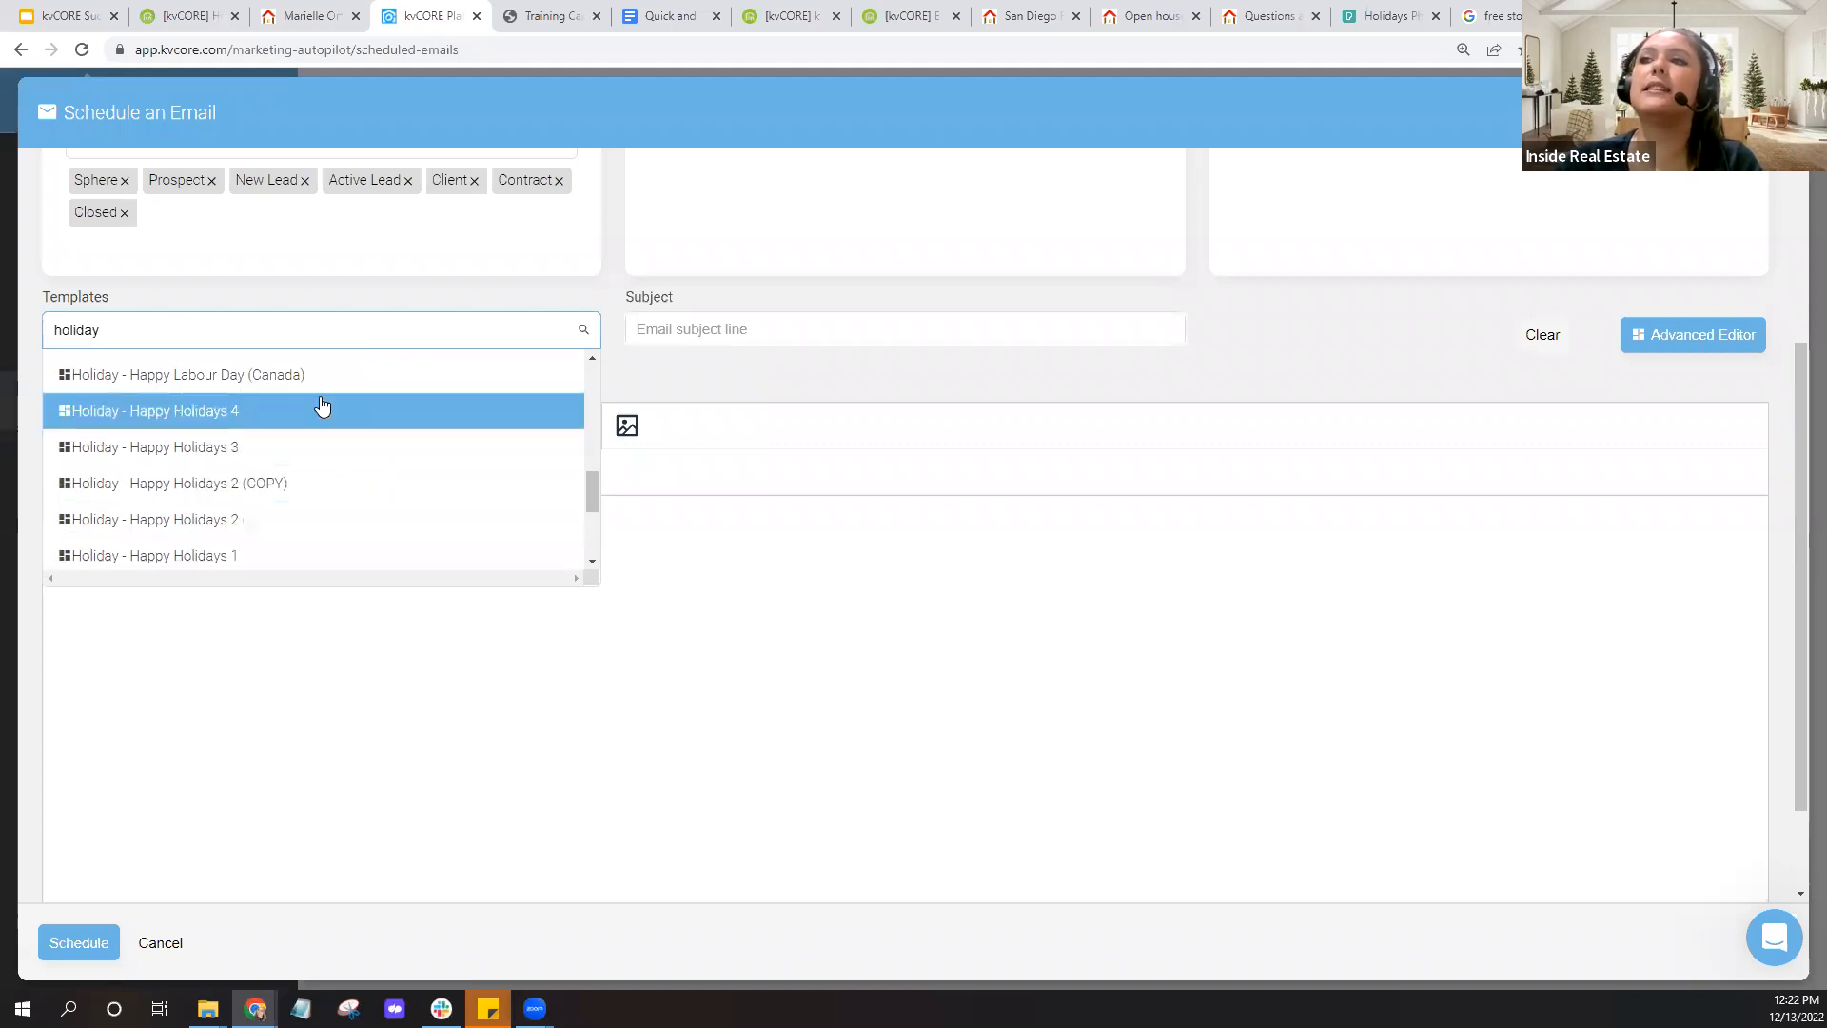
pyautogui.scroll(-2, 298, 441)
pyautogui.scroll(2, 301, 441)
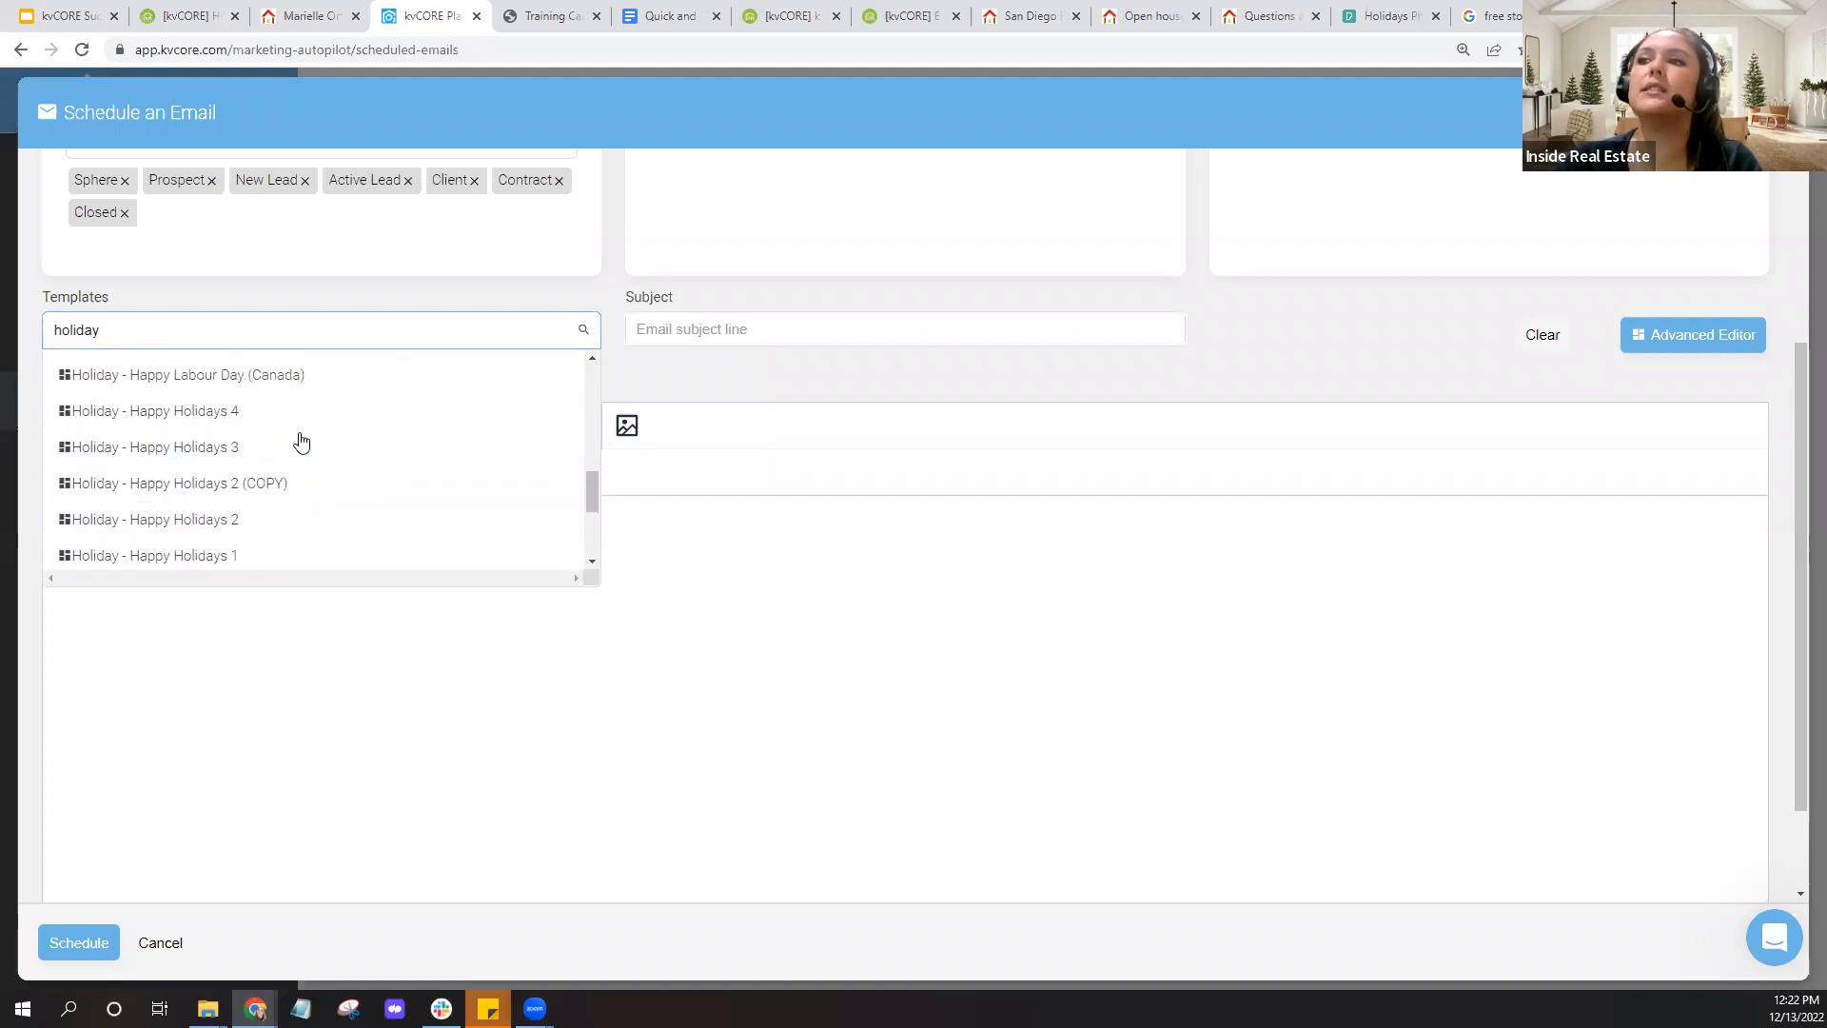
pyautogui.click(253, 412)
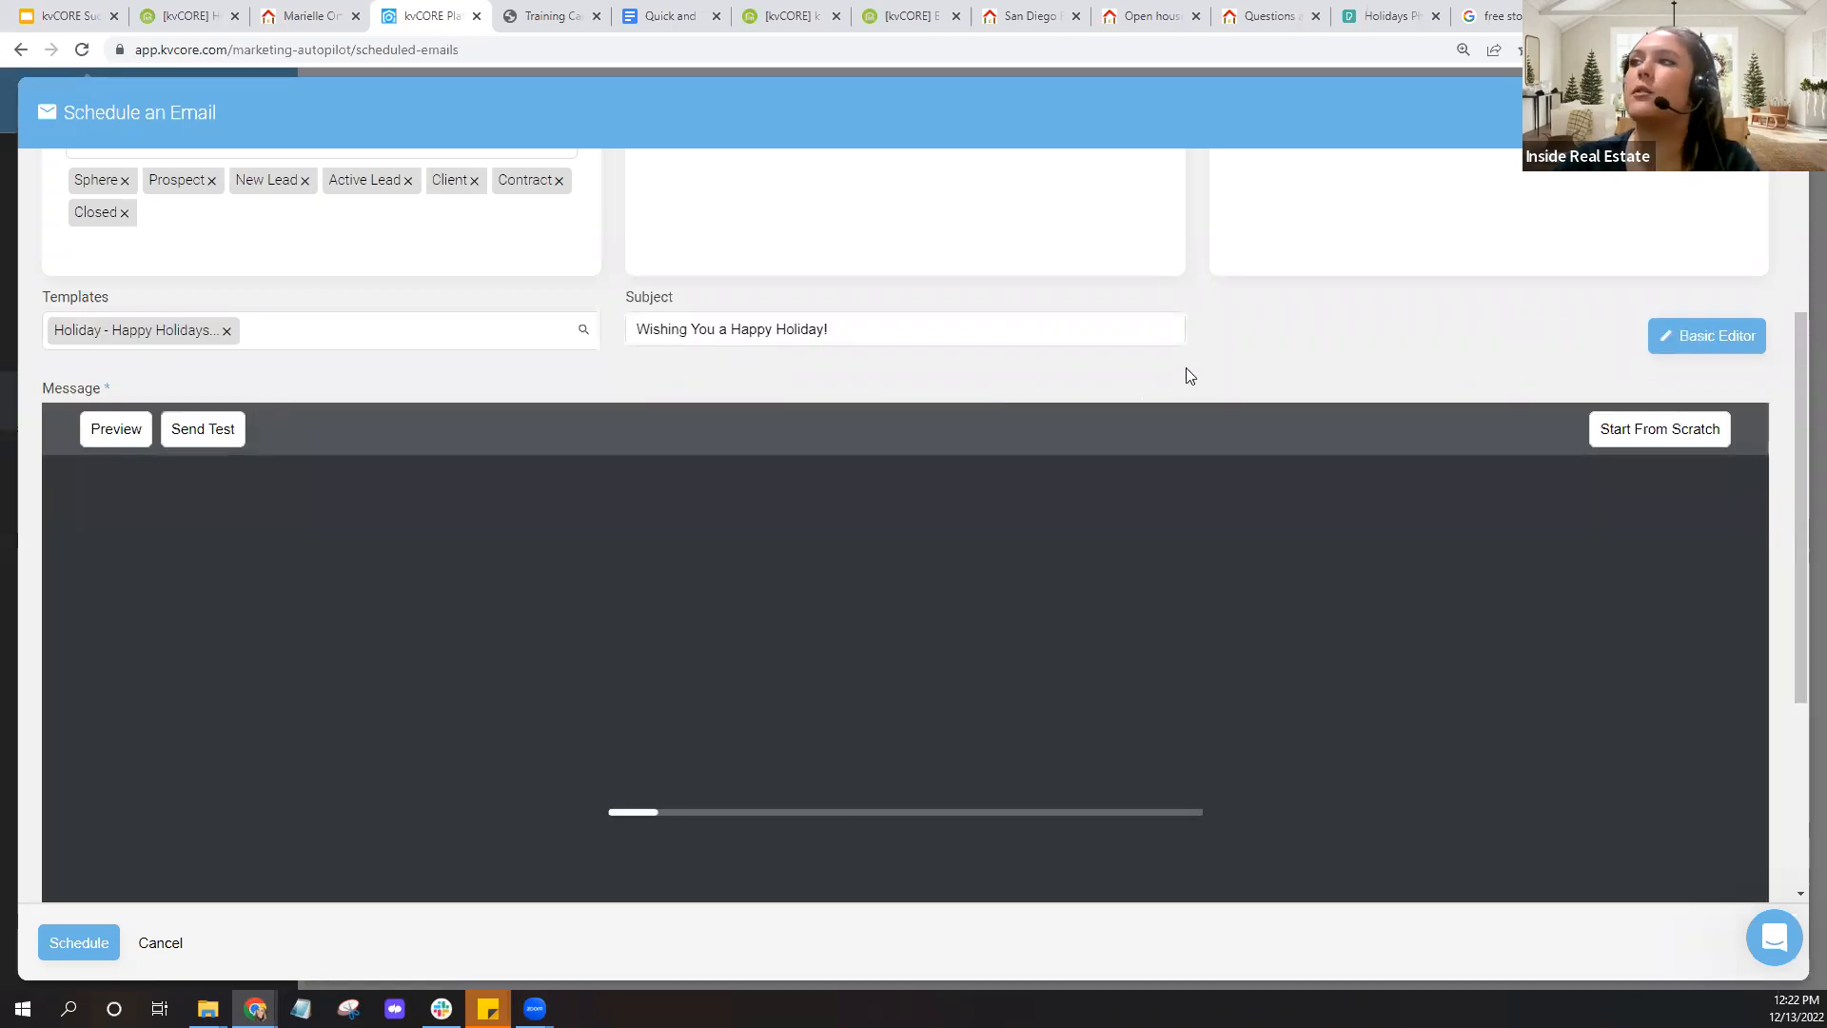
# Review the template's subject line, image, message text and available content blocks
pyautogui.click(802, 323)
pyautogui.moveTo(802, 323); pyautogui.dragTo(844, 346)
pyautogui.click(841, 352)
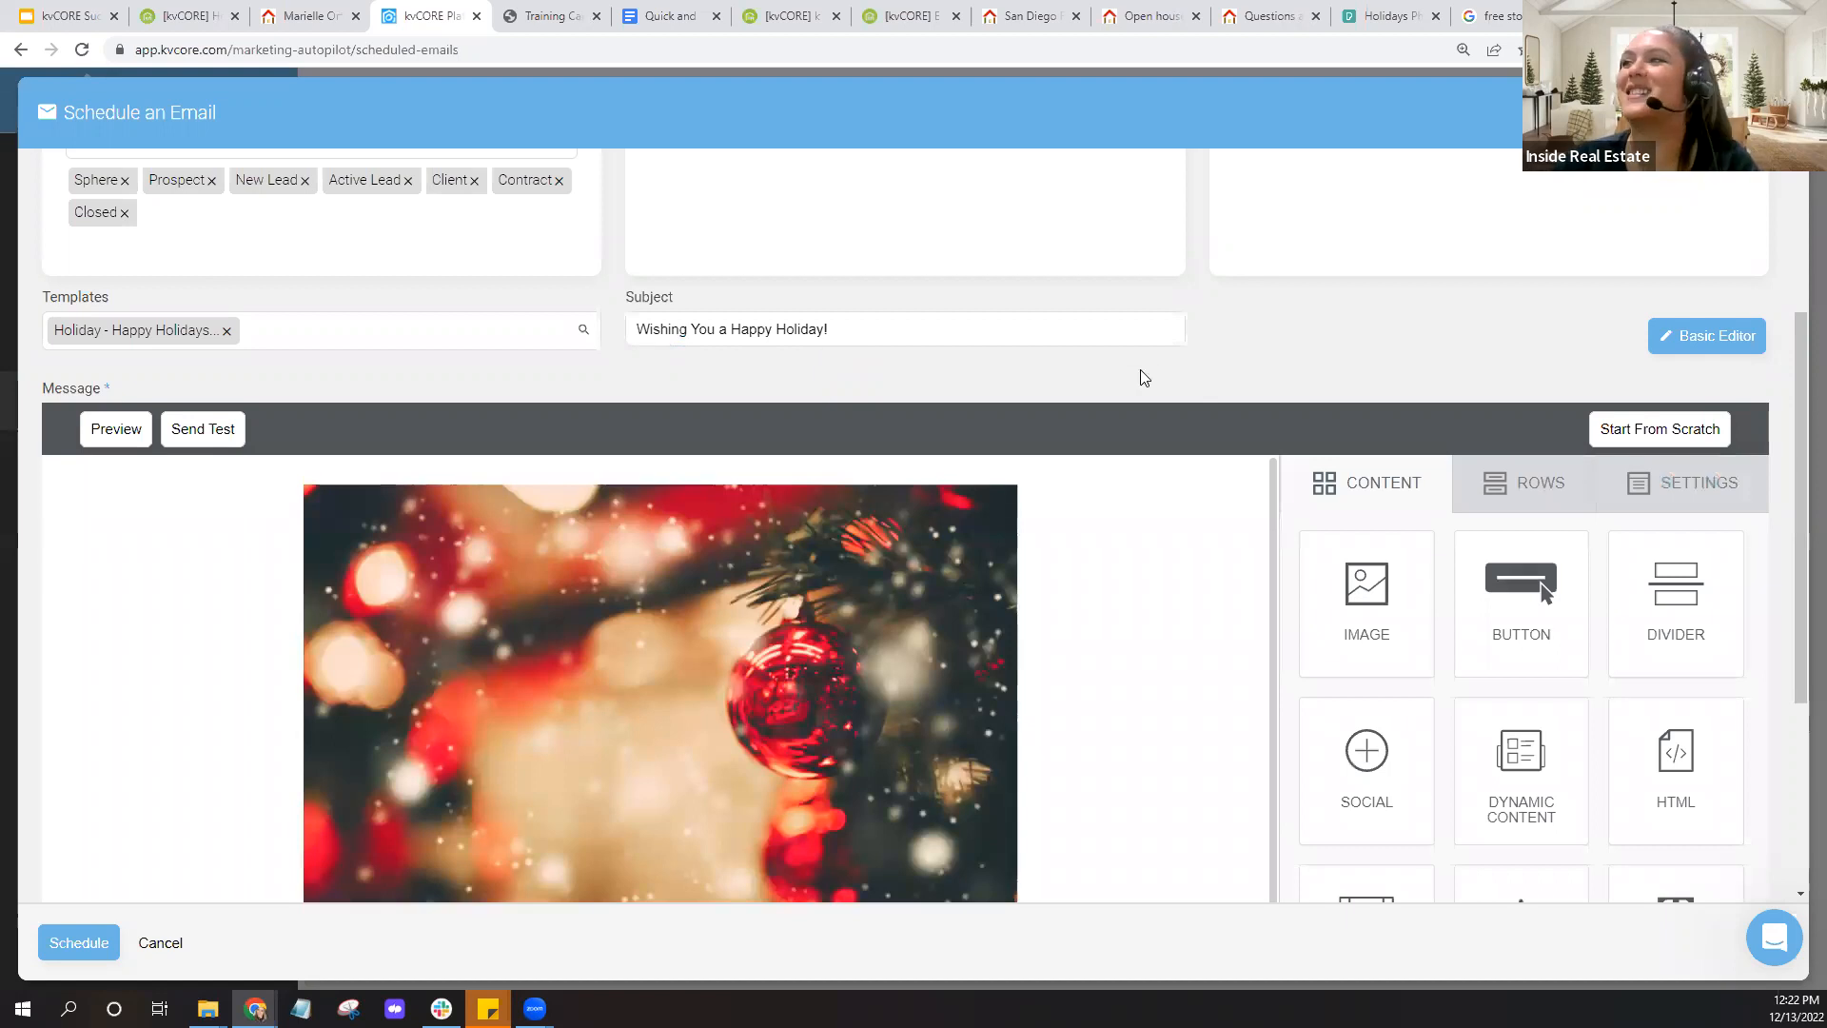
pyautogui.scroll(-4, 1003, 410)
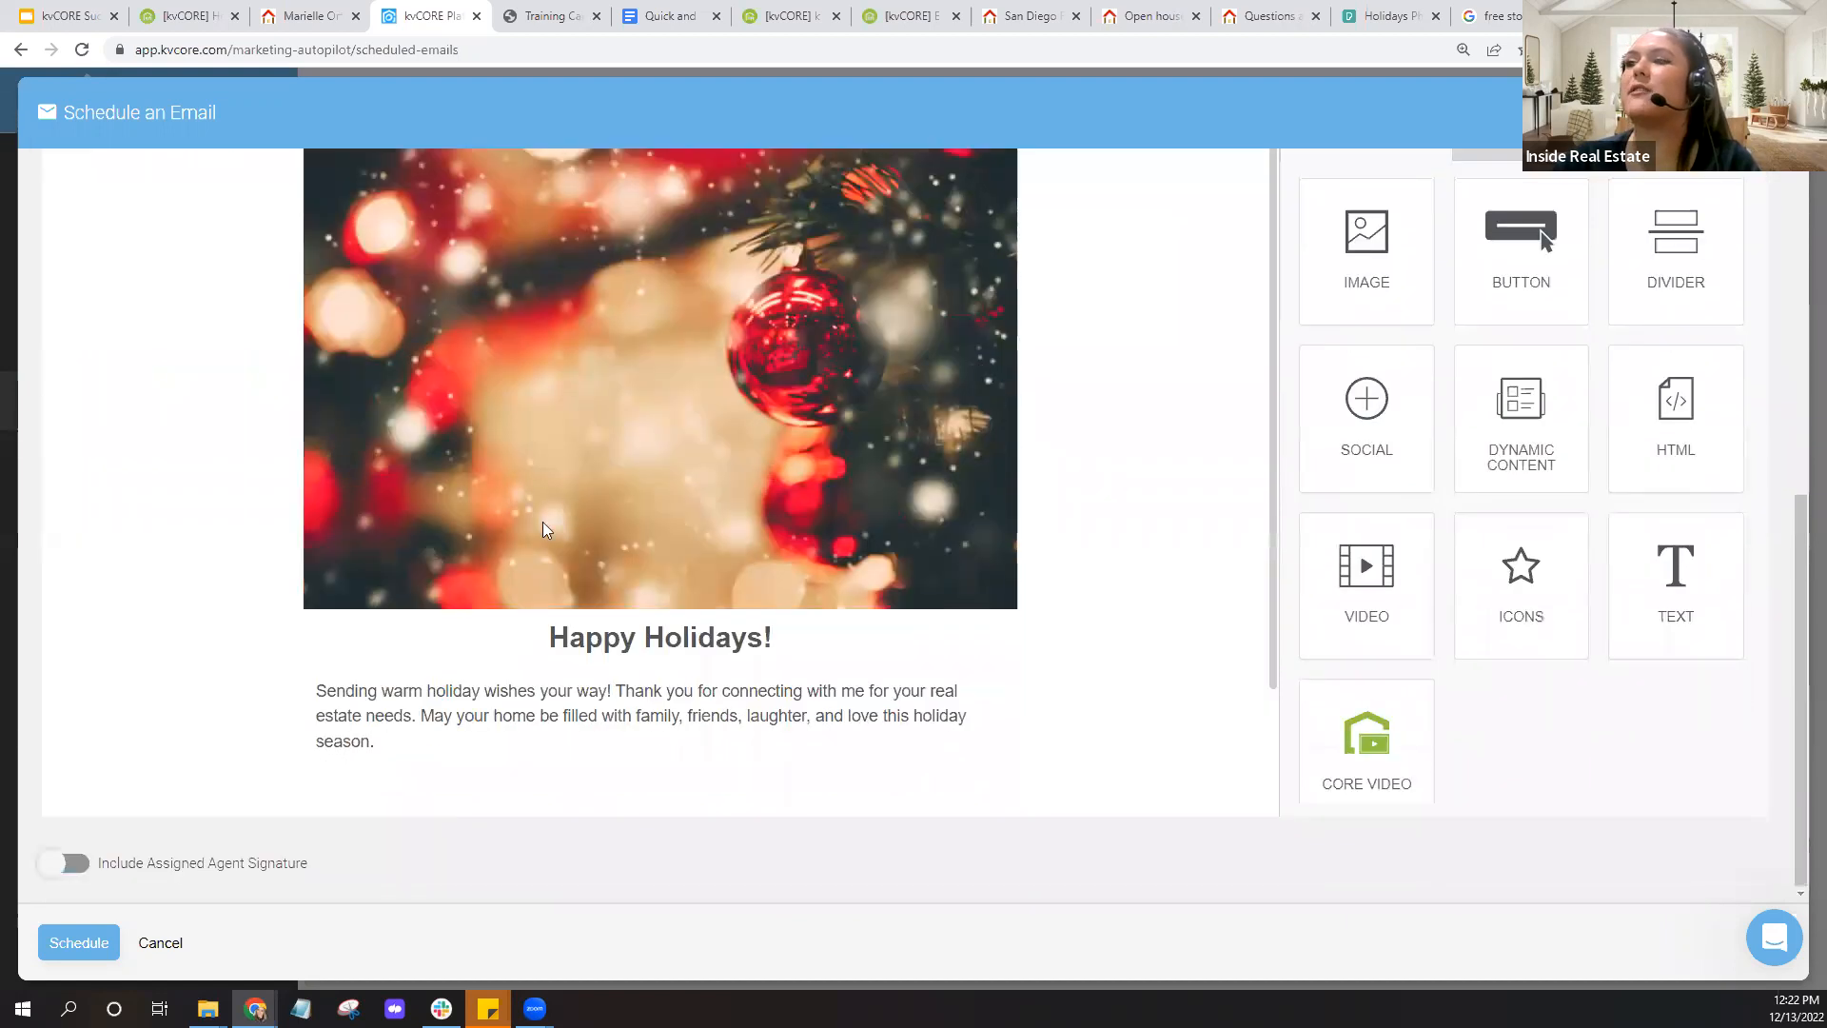
pyautogui.click(353, 742)
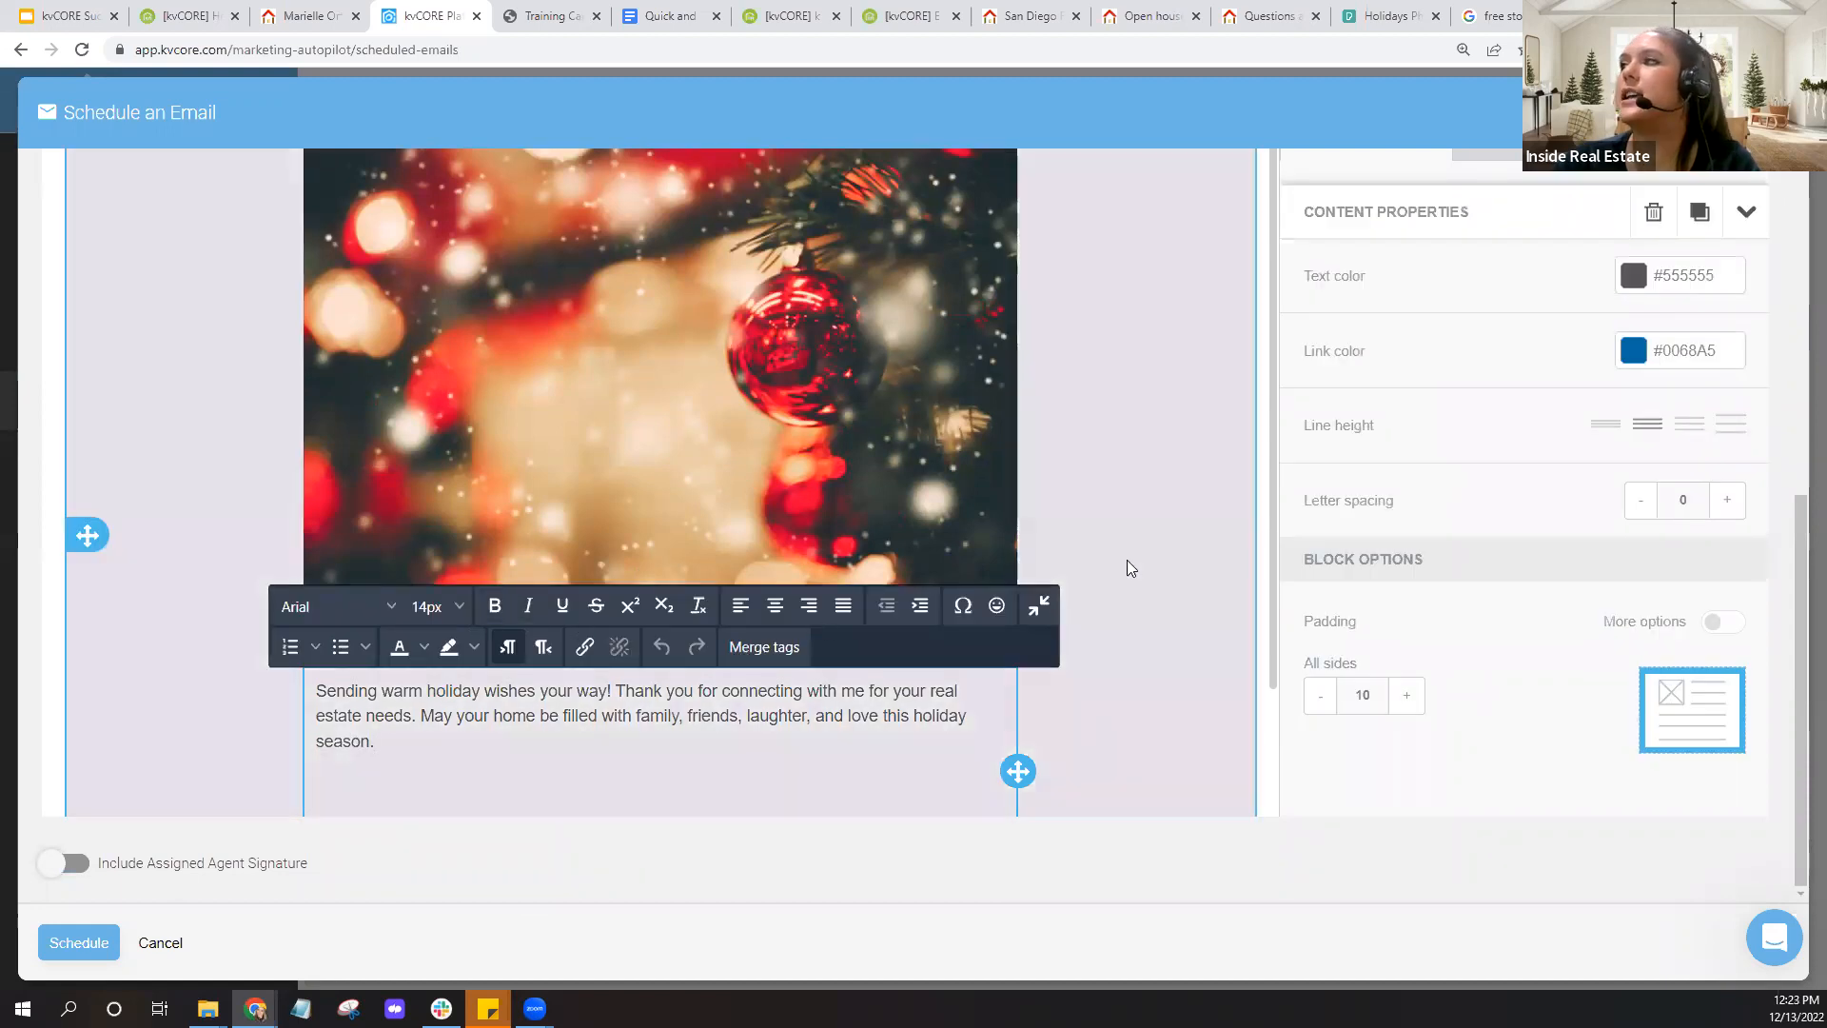
pyautogui.scroll(2, 1127, 561)
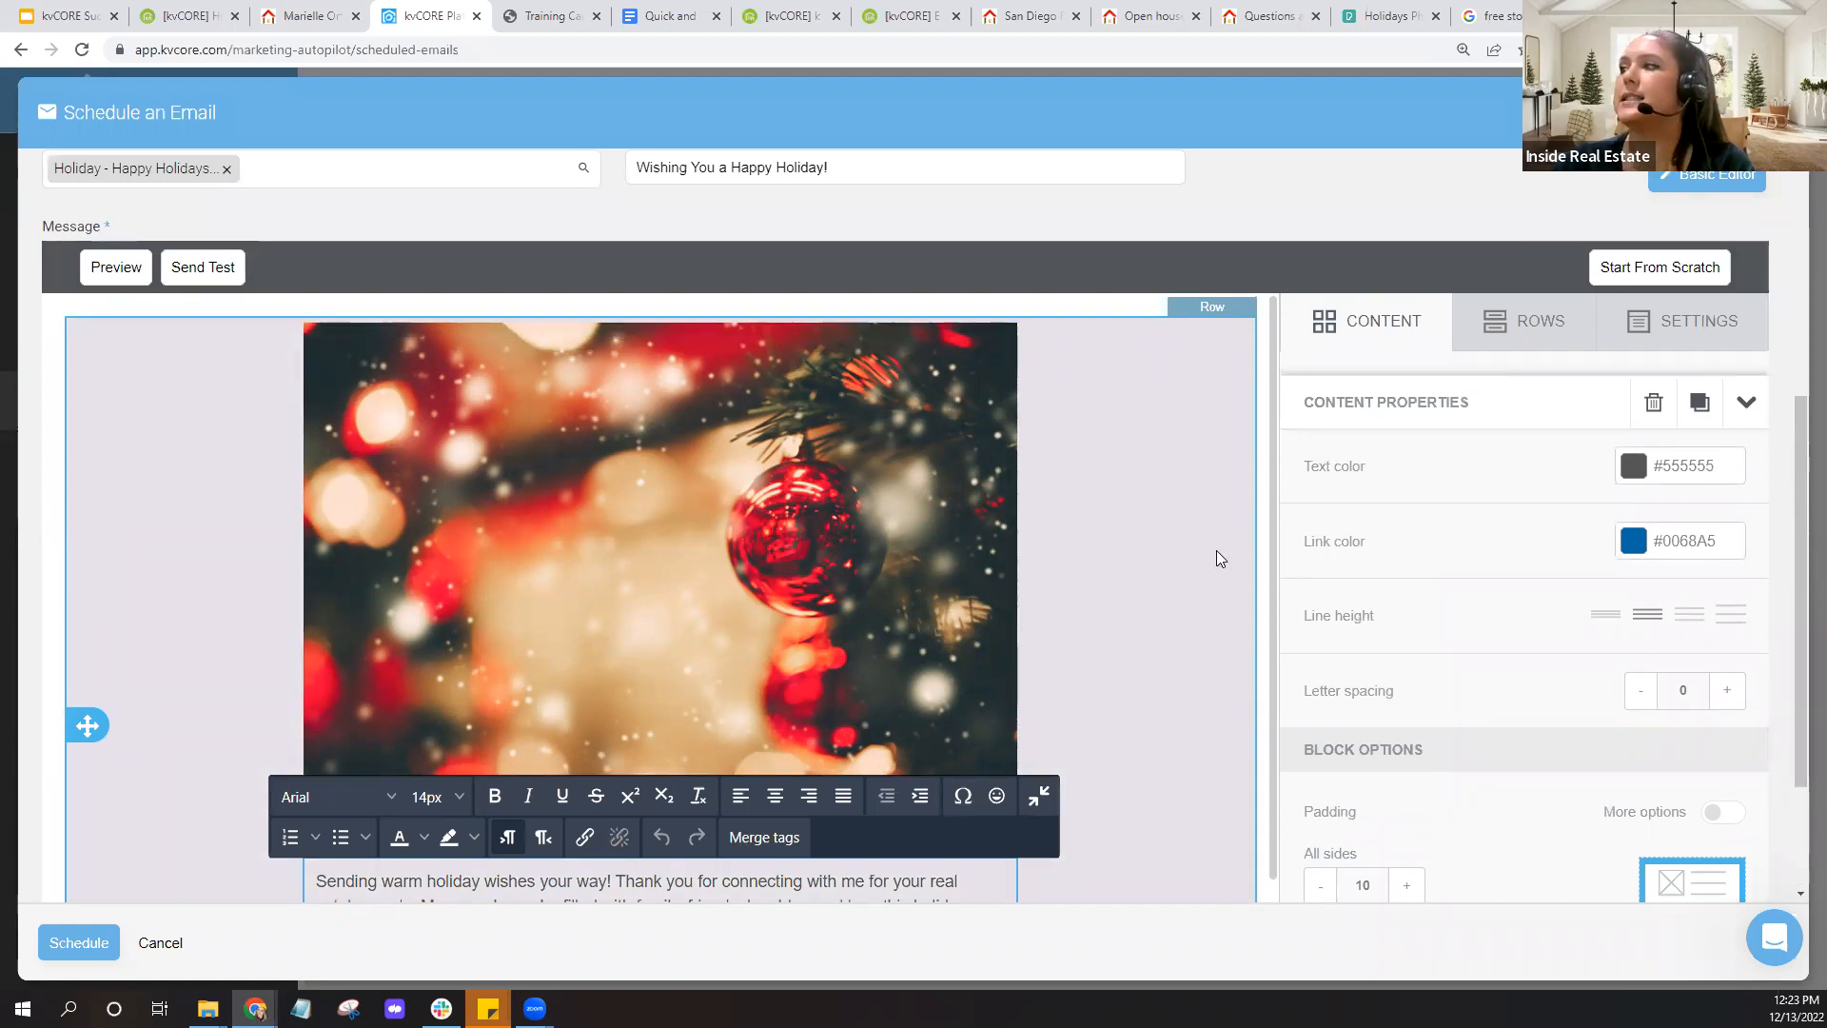
pyautogui.scroll(-1, 1218, 553)
pyautogui.scroll(-1, 1217, 550)
pyautogui.scroll(2, 1217, 550)
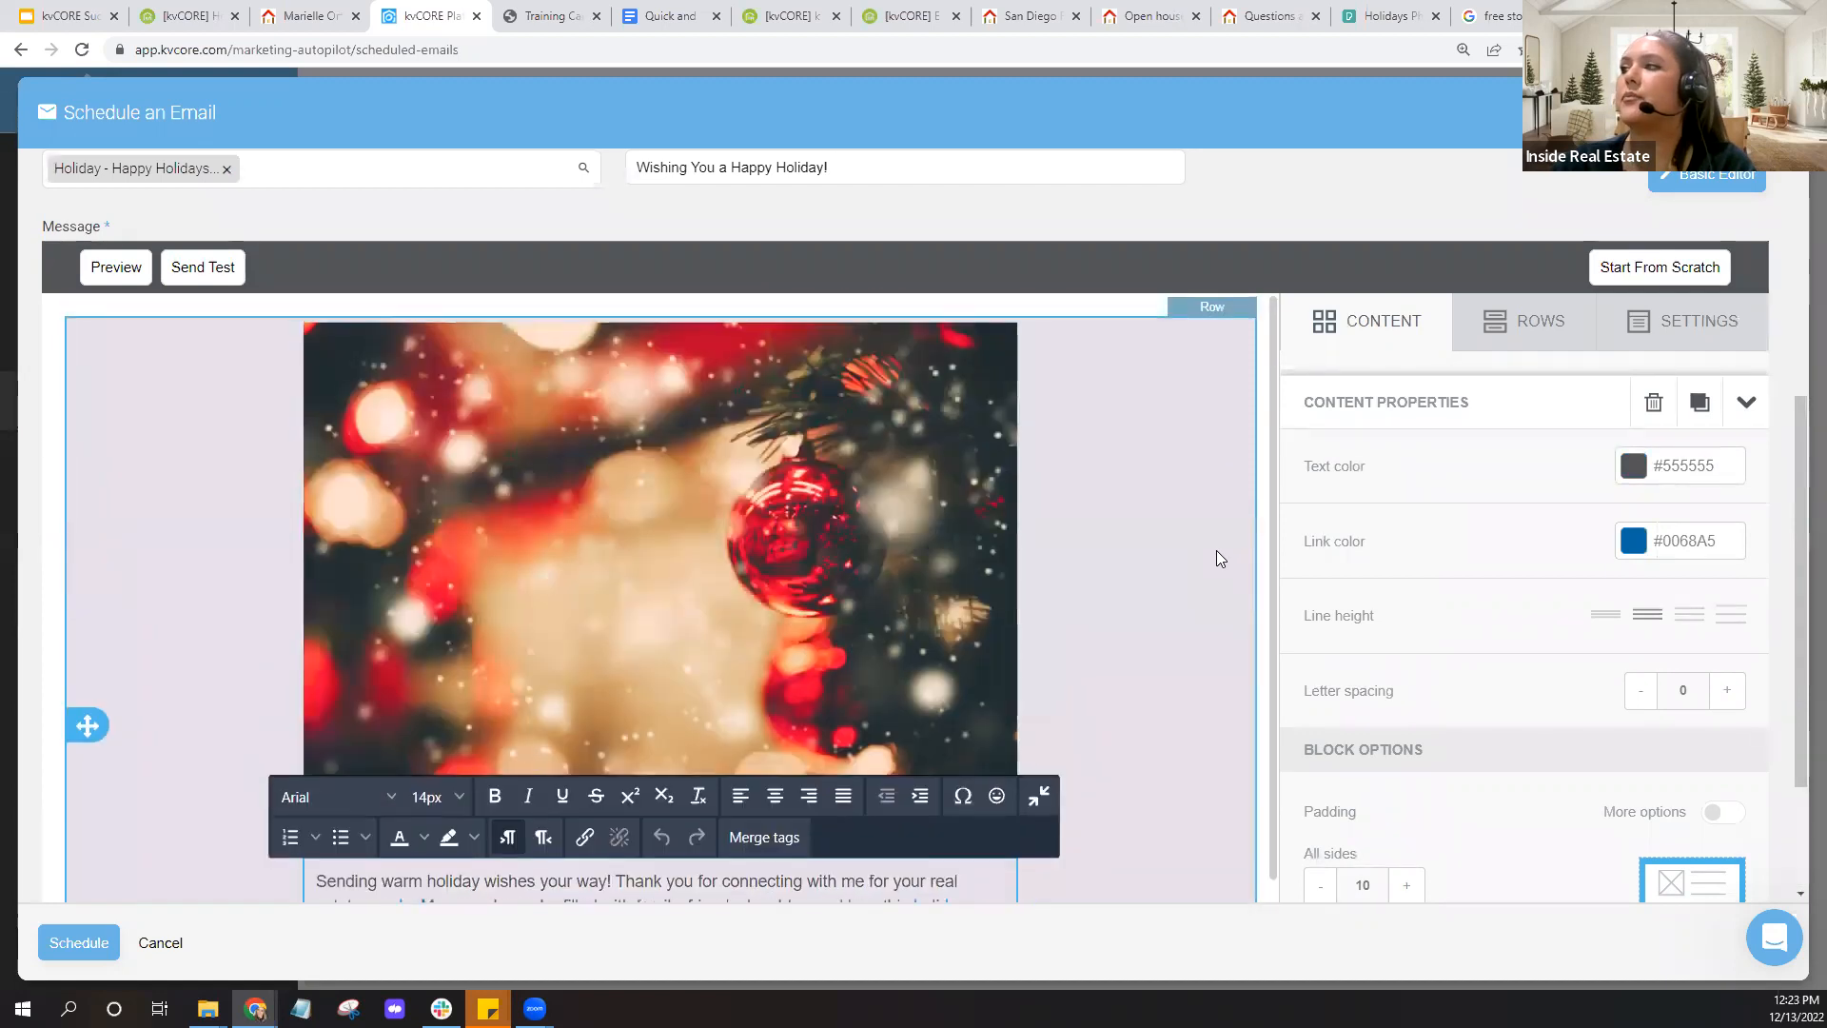
pyautogui.click(1385, 335)
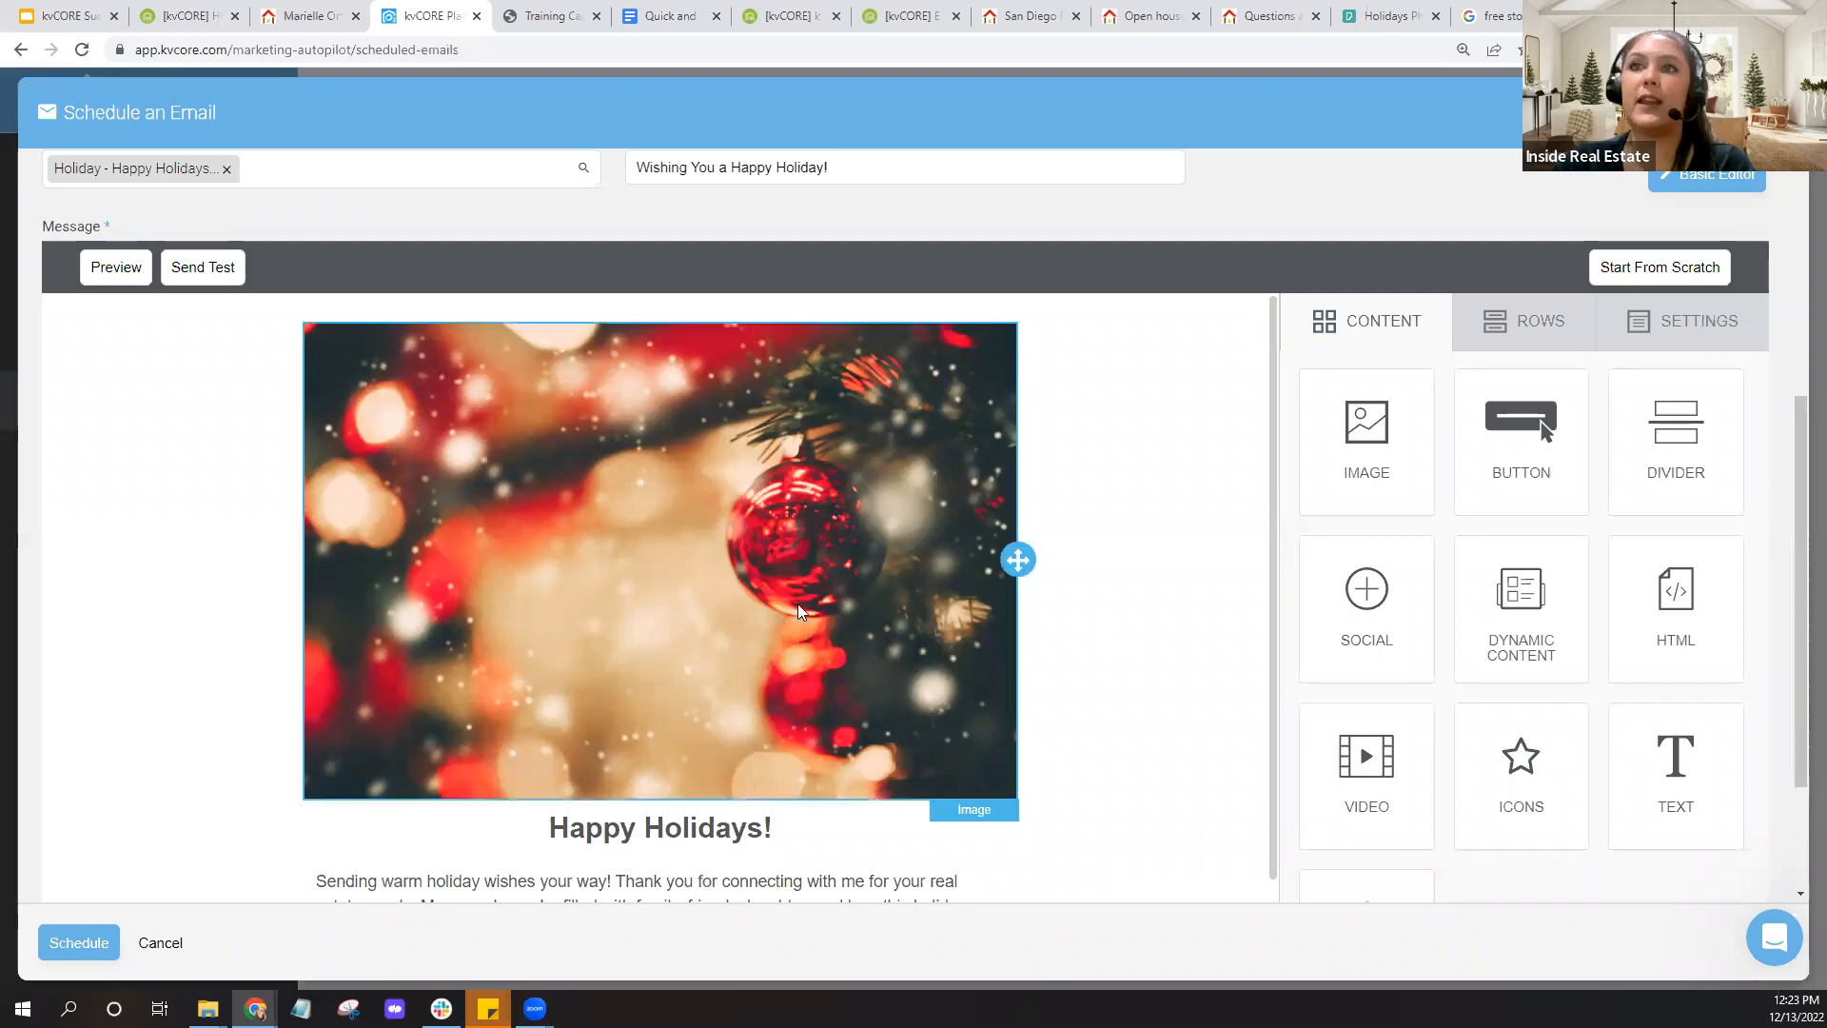
# Delete the Christmas ornament image above the Happy Holidays heading
pyautogui.click(716, 499)
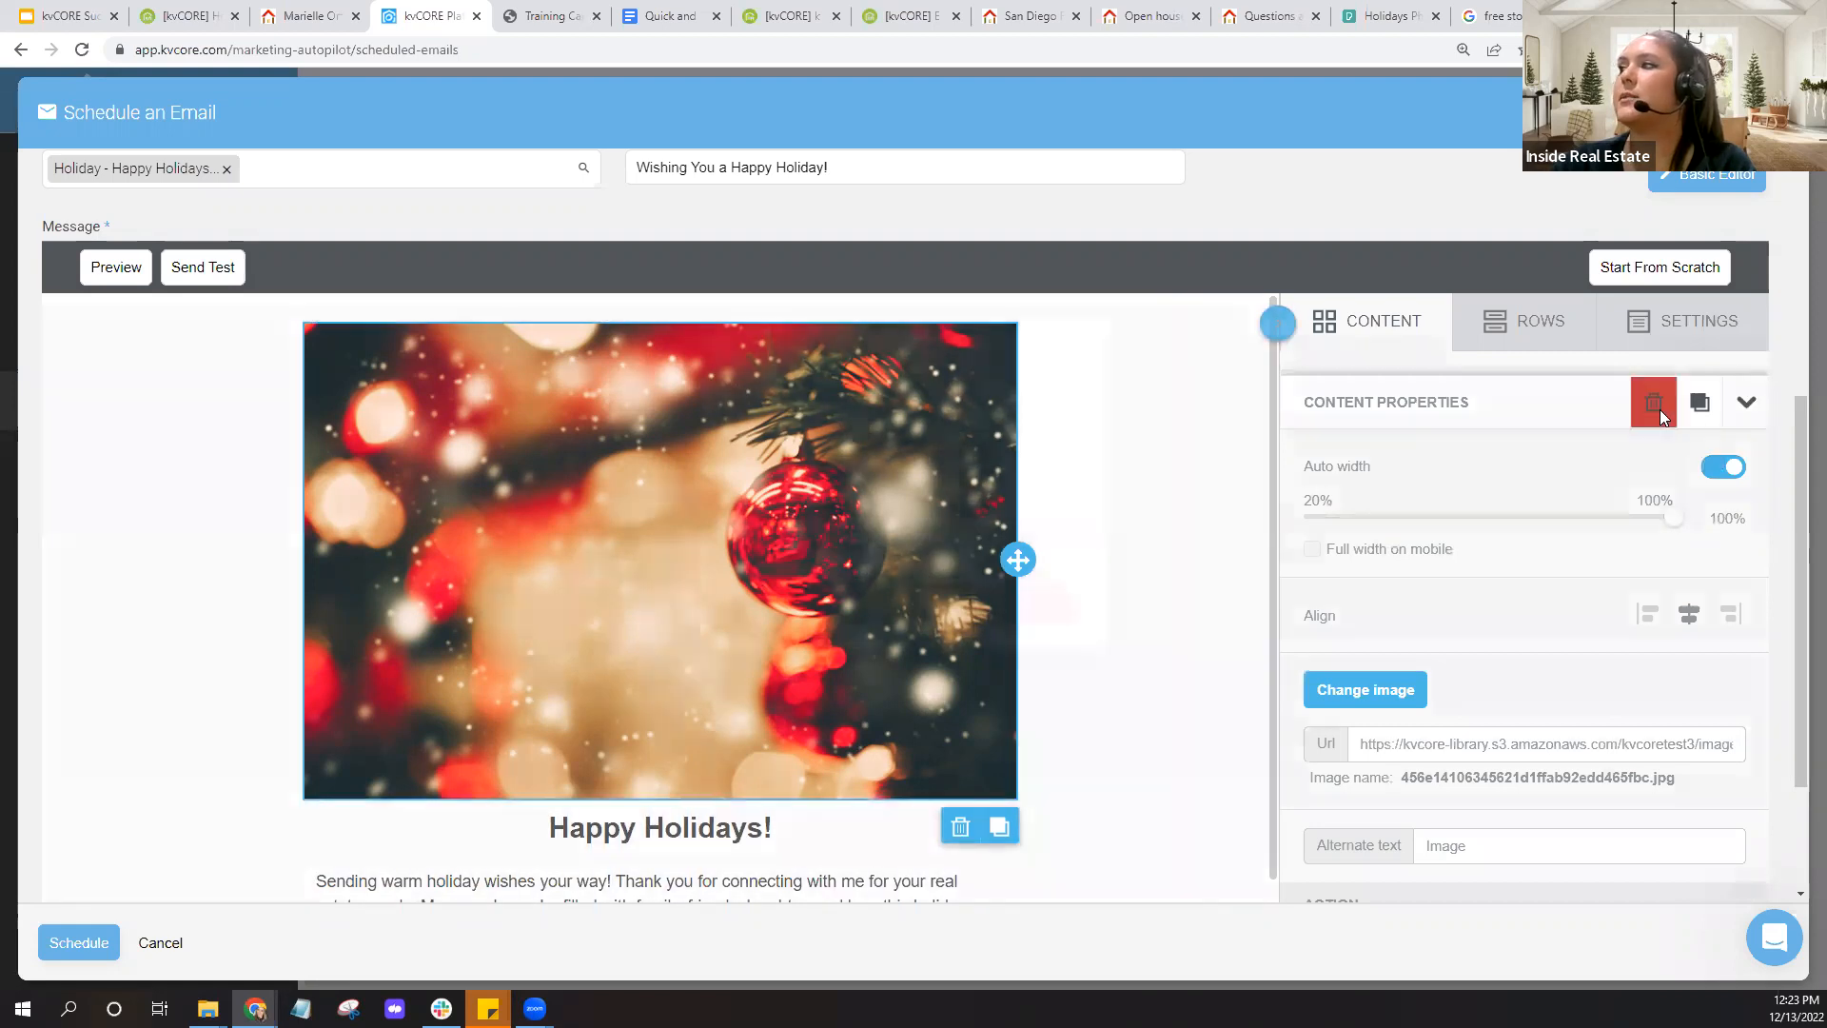
pyautogui.click(1656, 403)
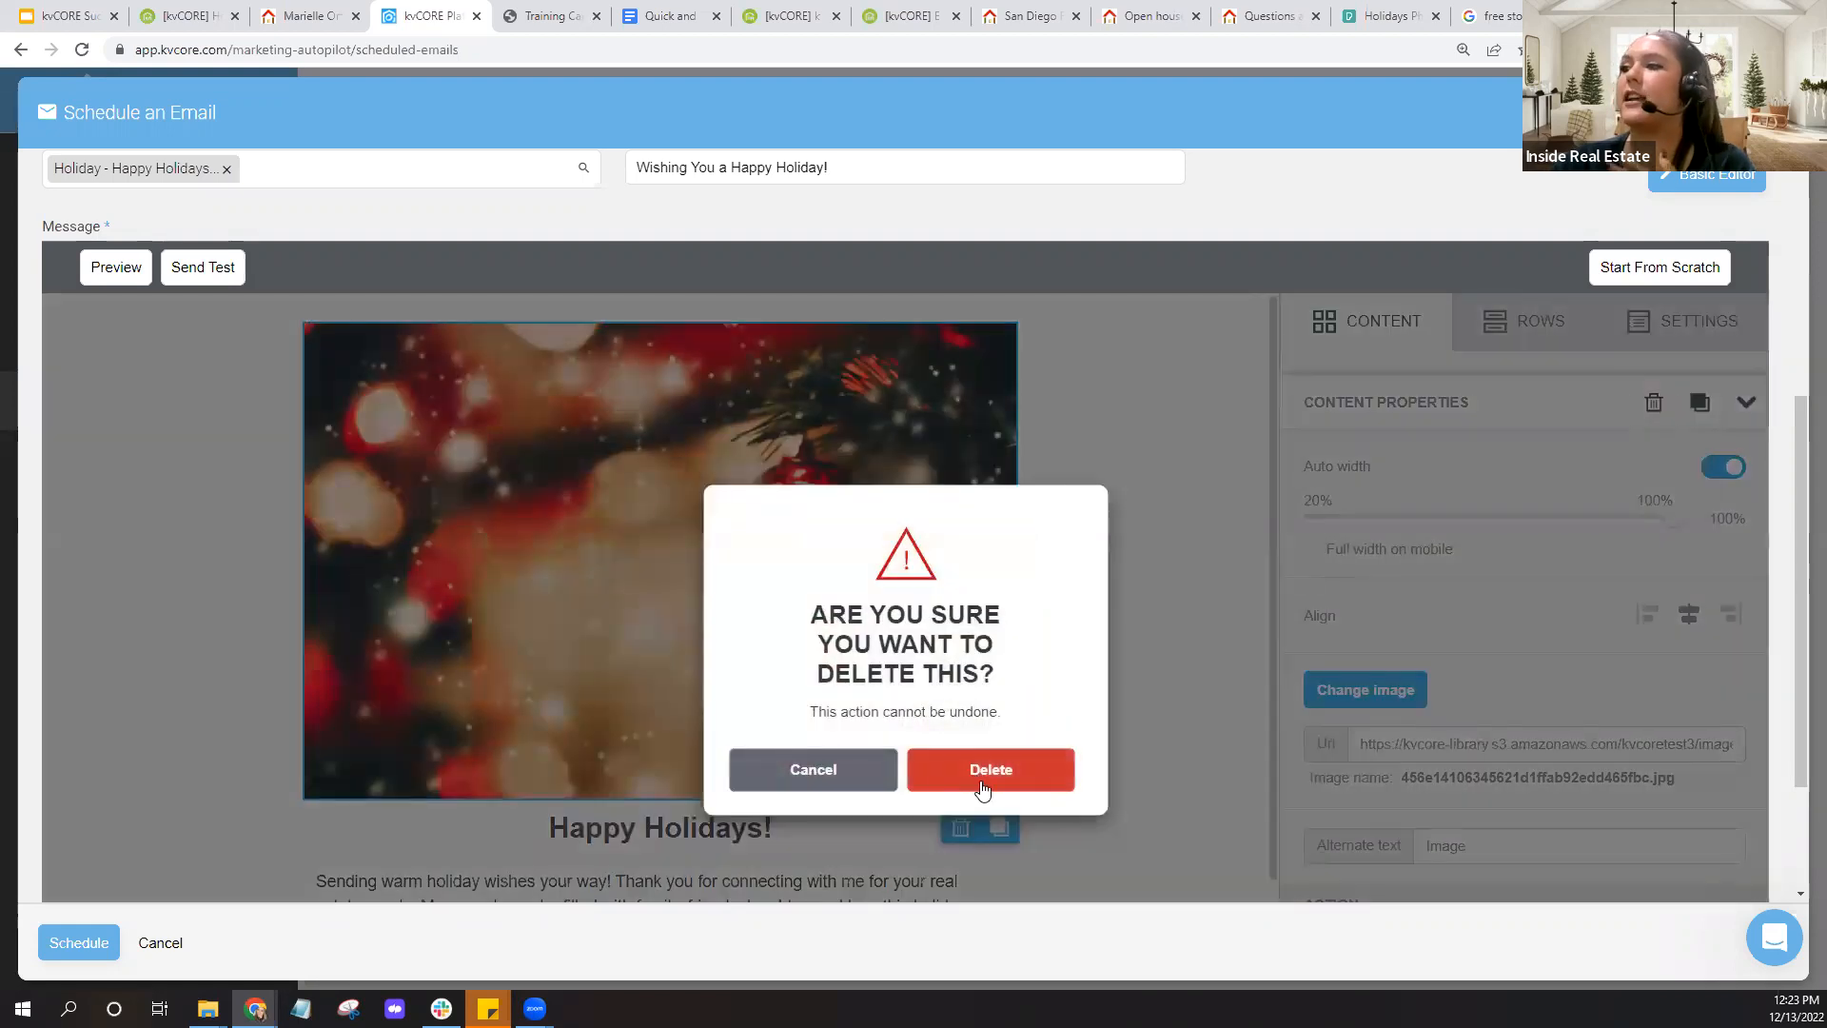
pyautogui.click(983, 791)
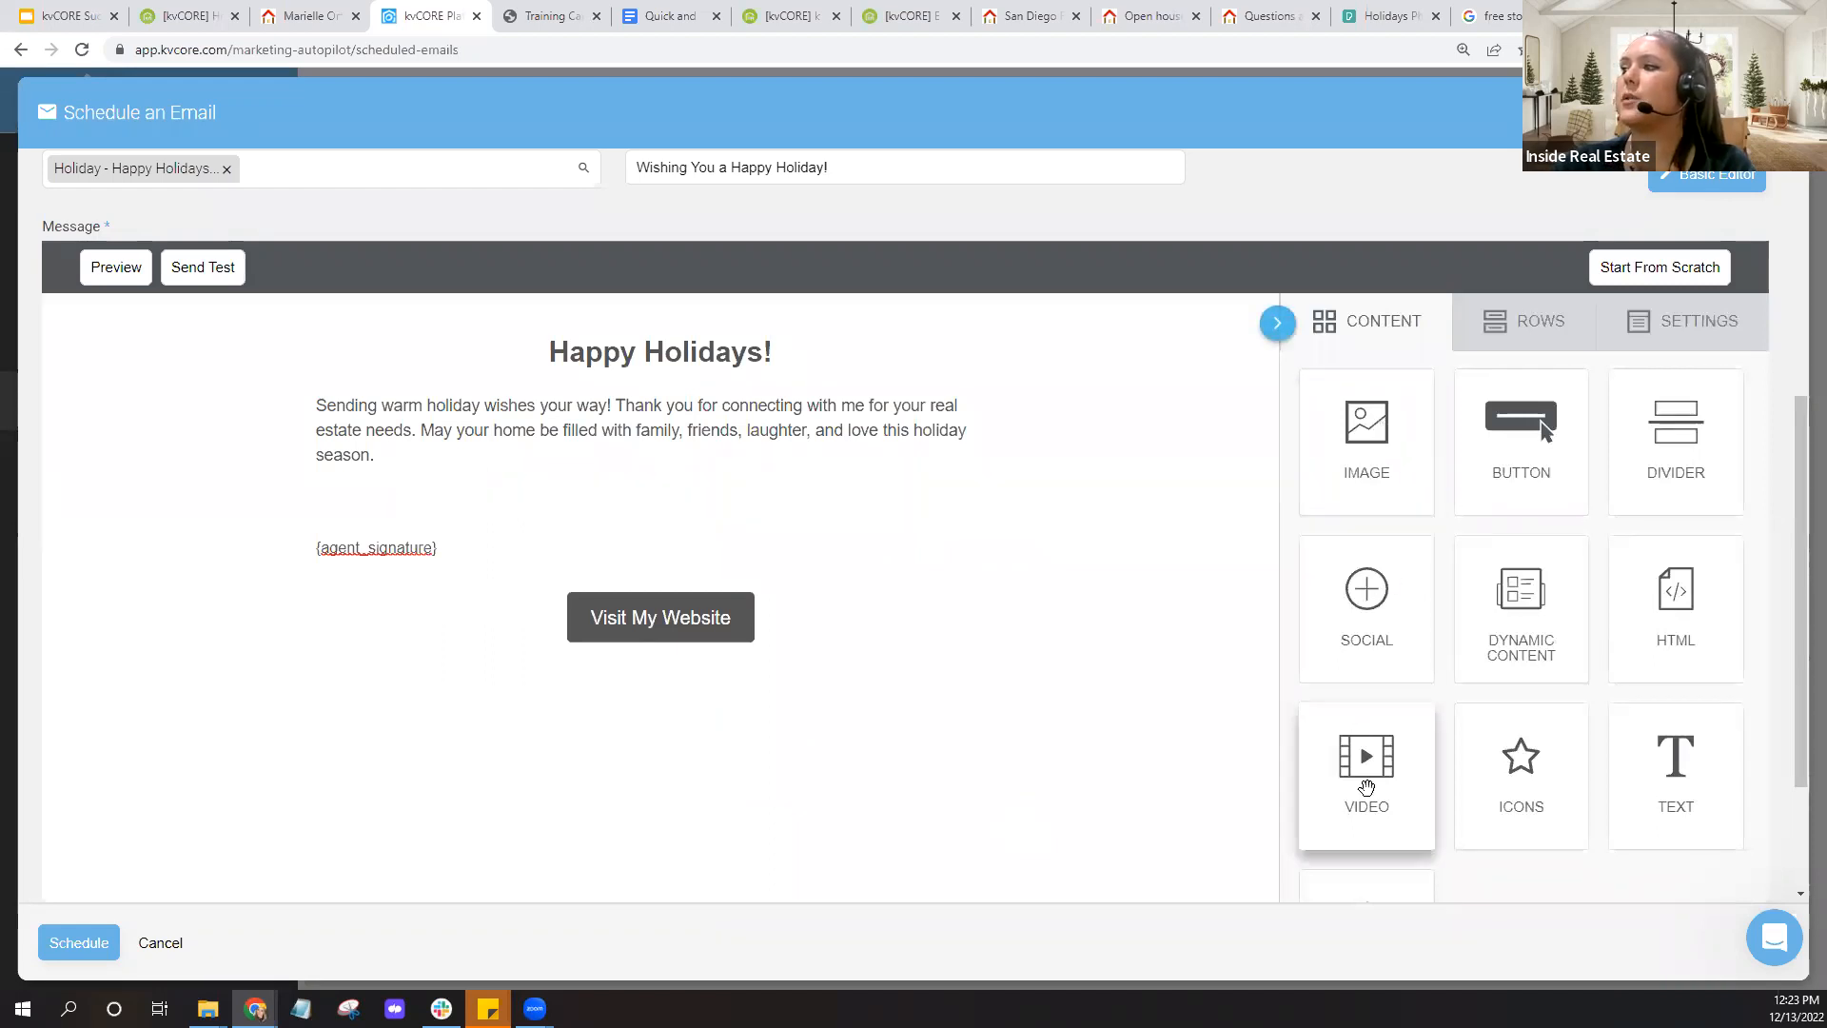
# Add a video block above the Happy Holidays heading and open its URL setting
pyautogui.moveTo(1368, 771); pyautogui.dragTo(1039, 329)
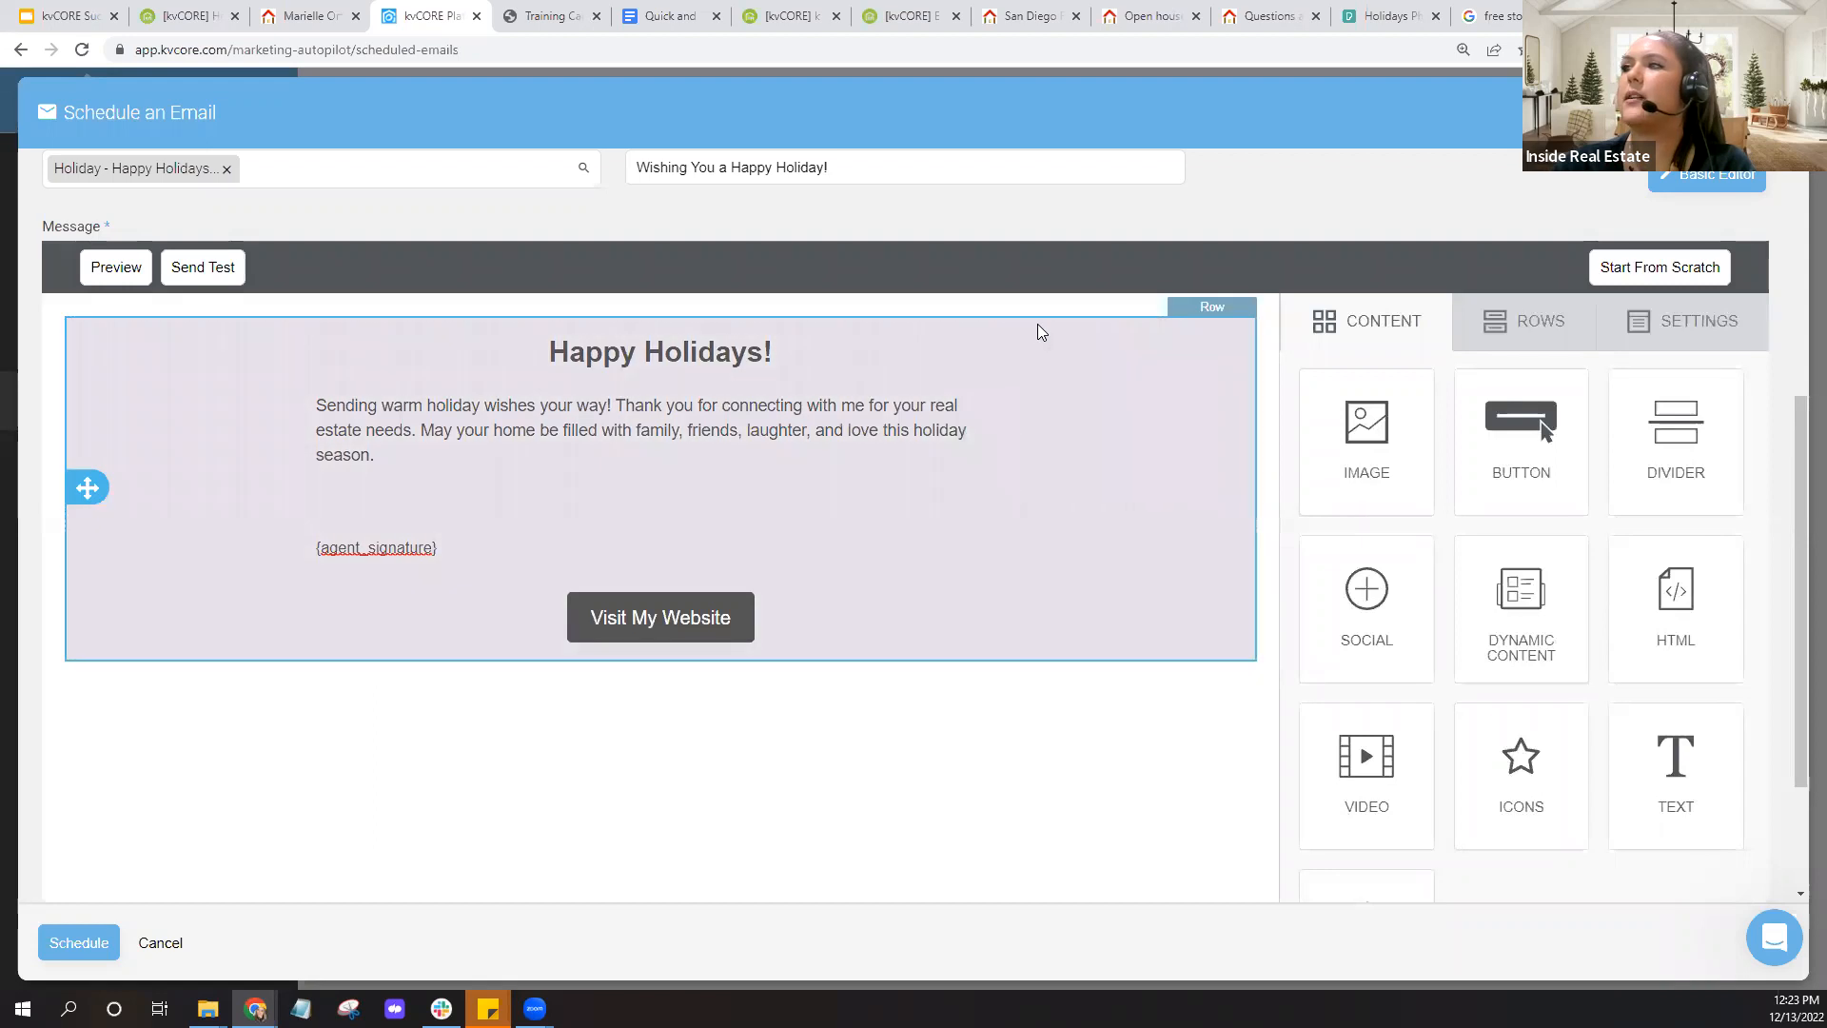
pyautogui.moveTo(1367, 759); pyautogui.dragTo(1021, 318)
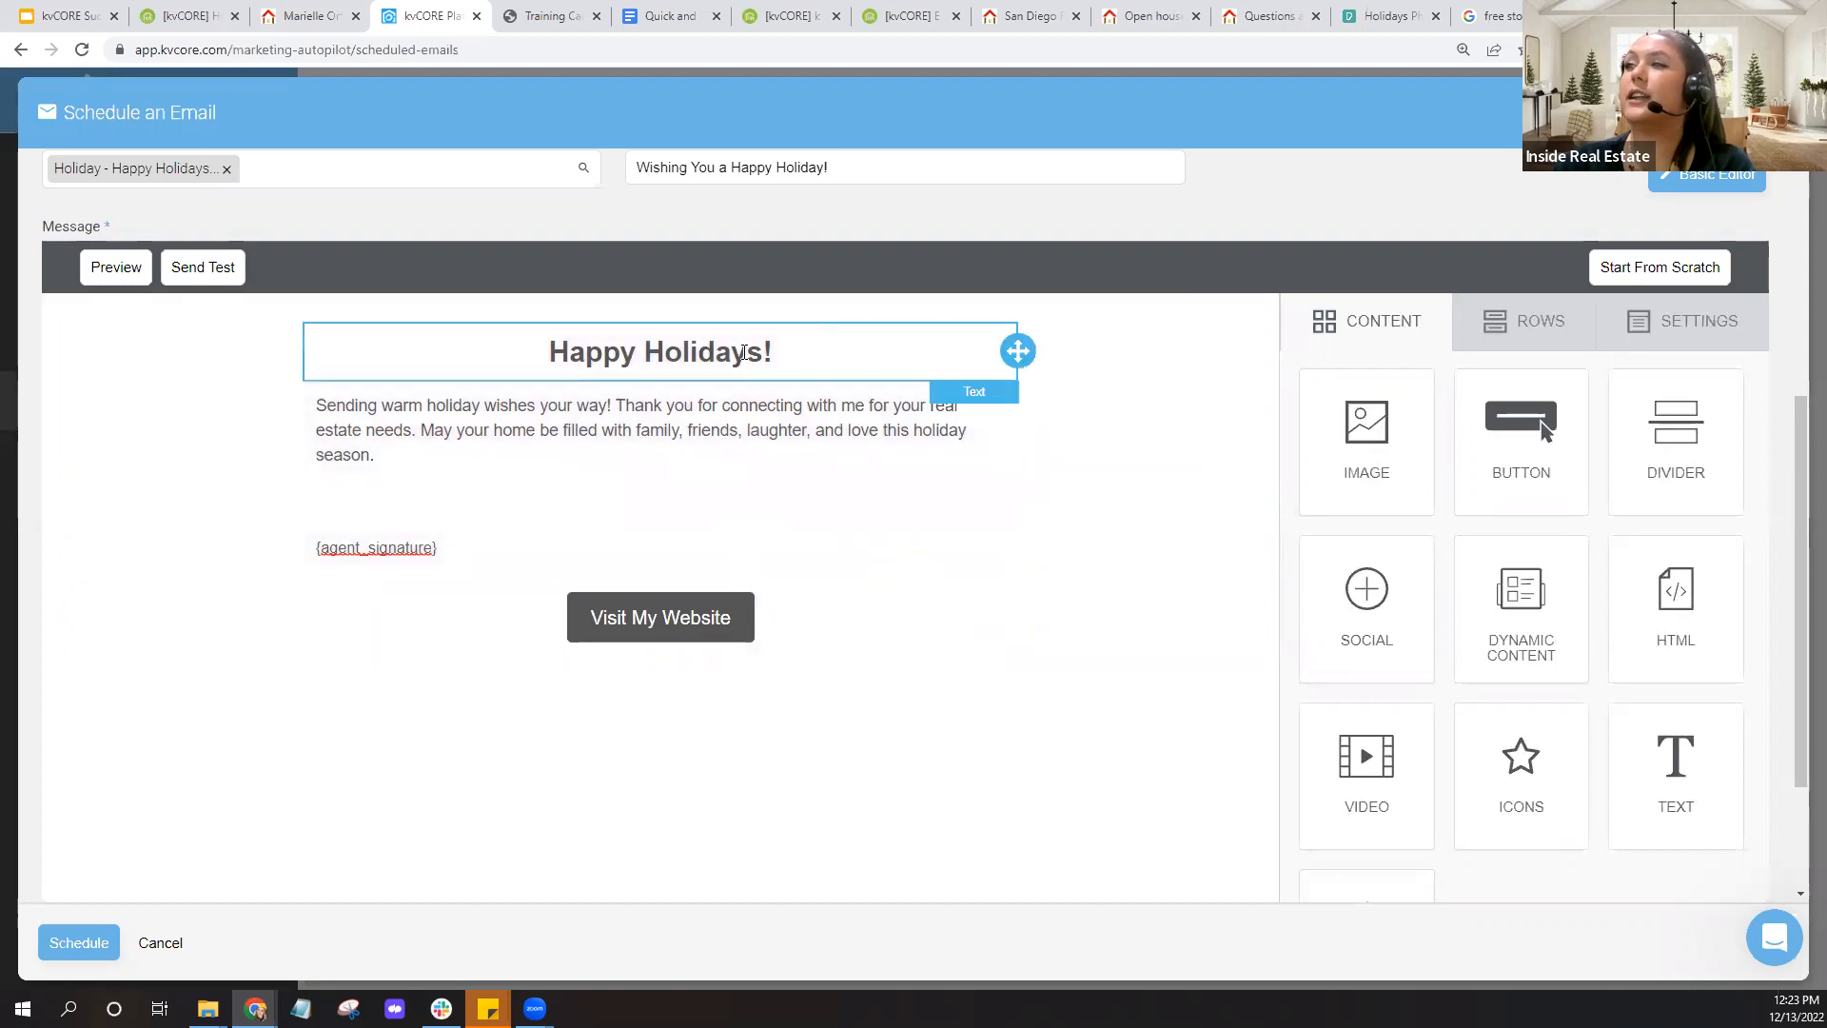
pyautogui.moveTo(1386, 796); pyautogui.dragTo(922, 346)
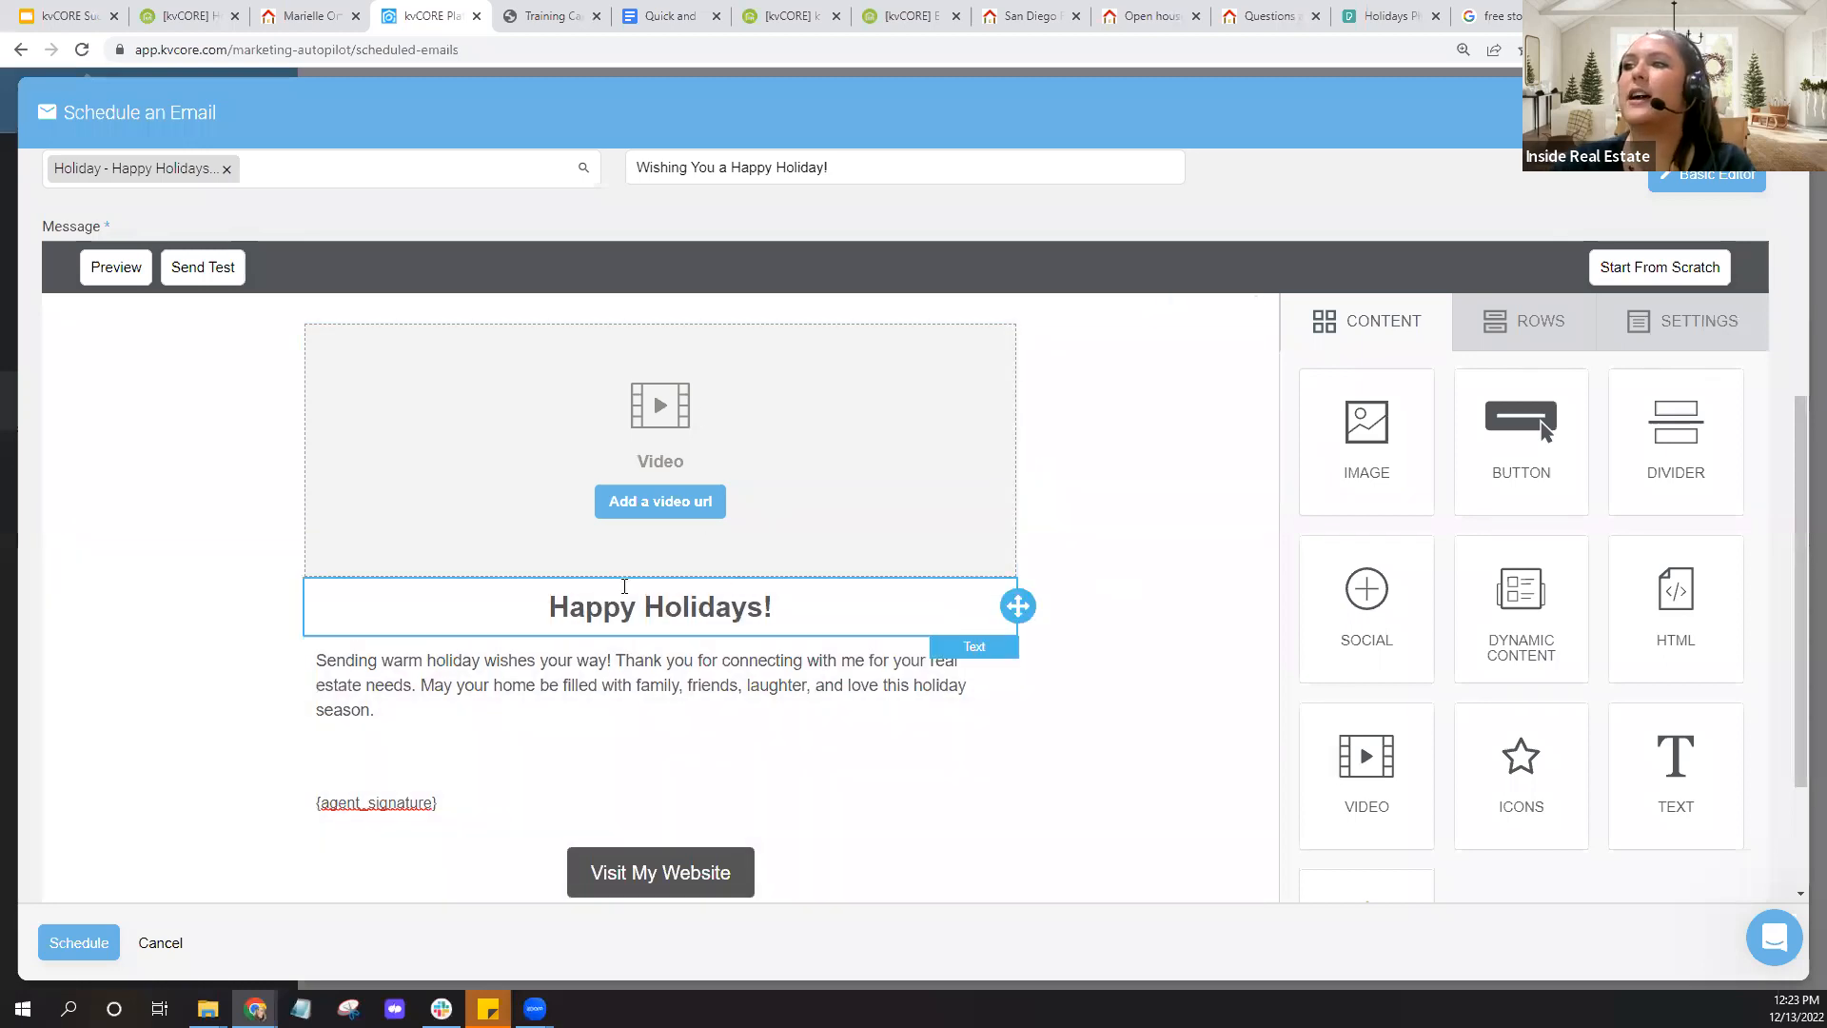
pyautogui.click(693, 518)
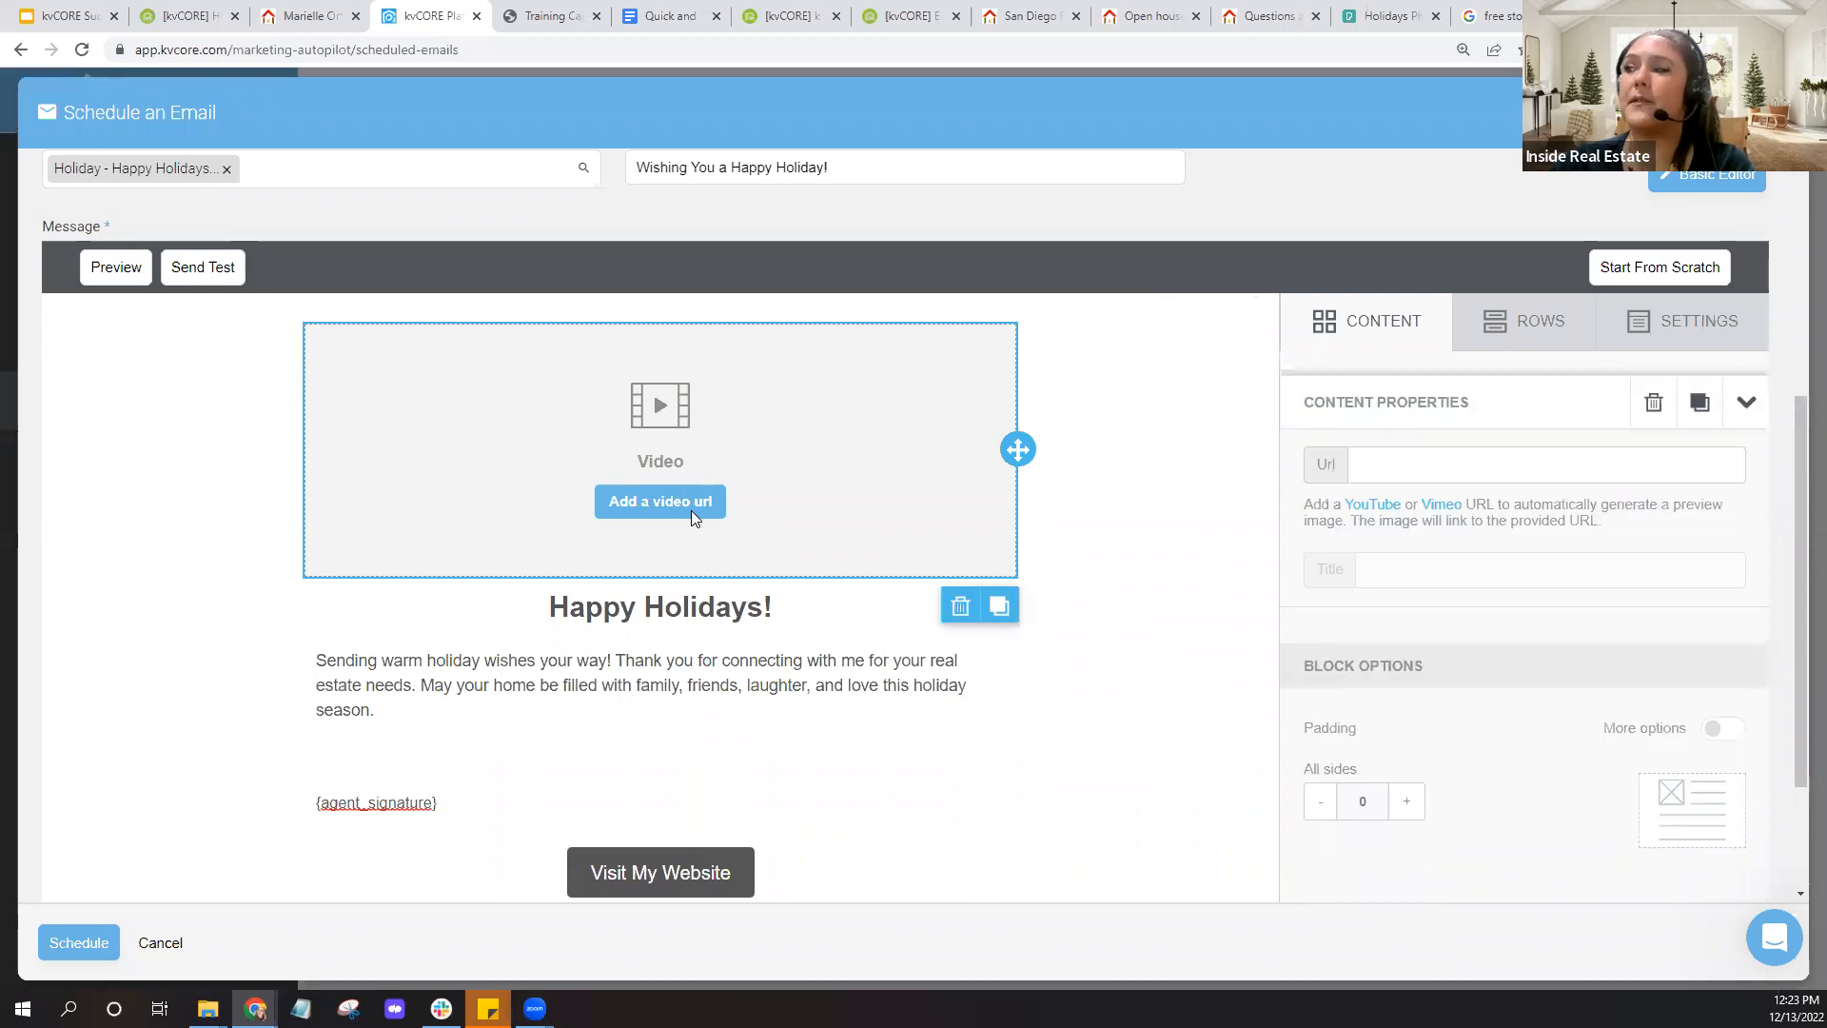
# In the falling snow help article, copy the YouTube link for the "Wishing You a Prosperous New Year" video
pyautogui.click(191, 17)
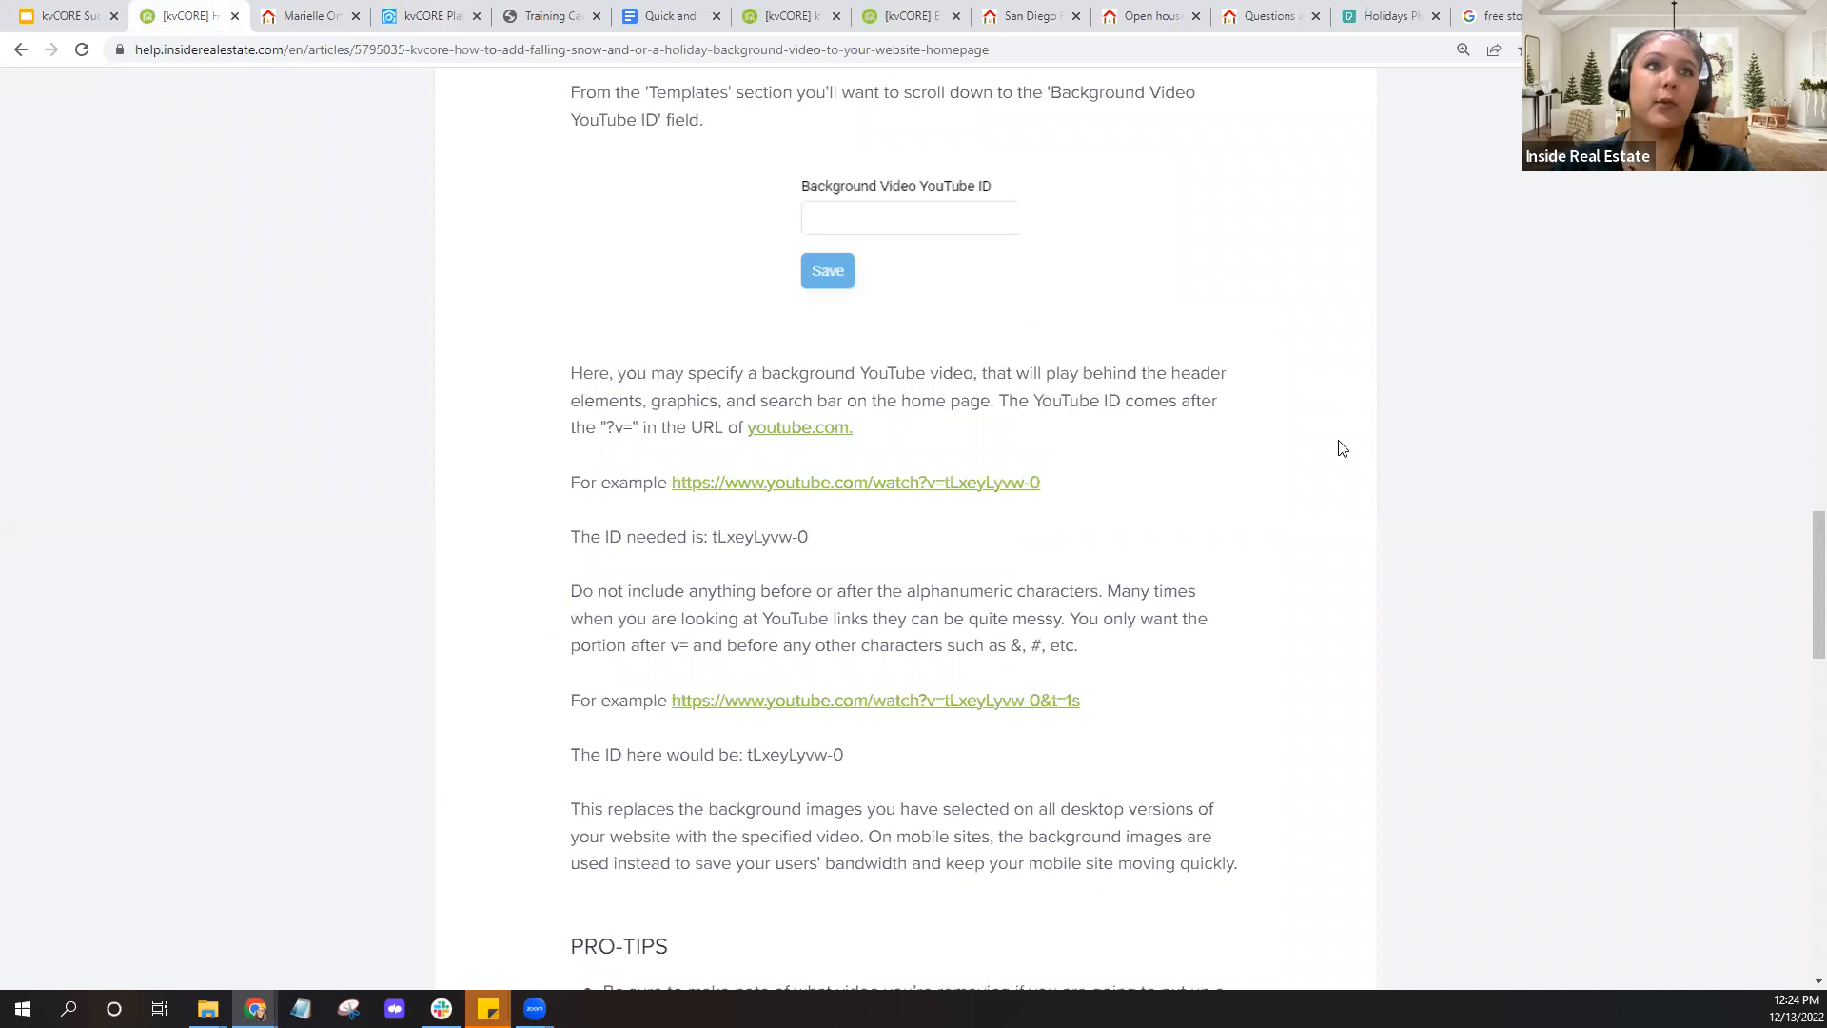
pyautogui.scroll(-10, 1342, 465)
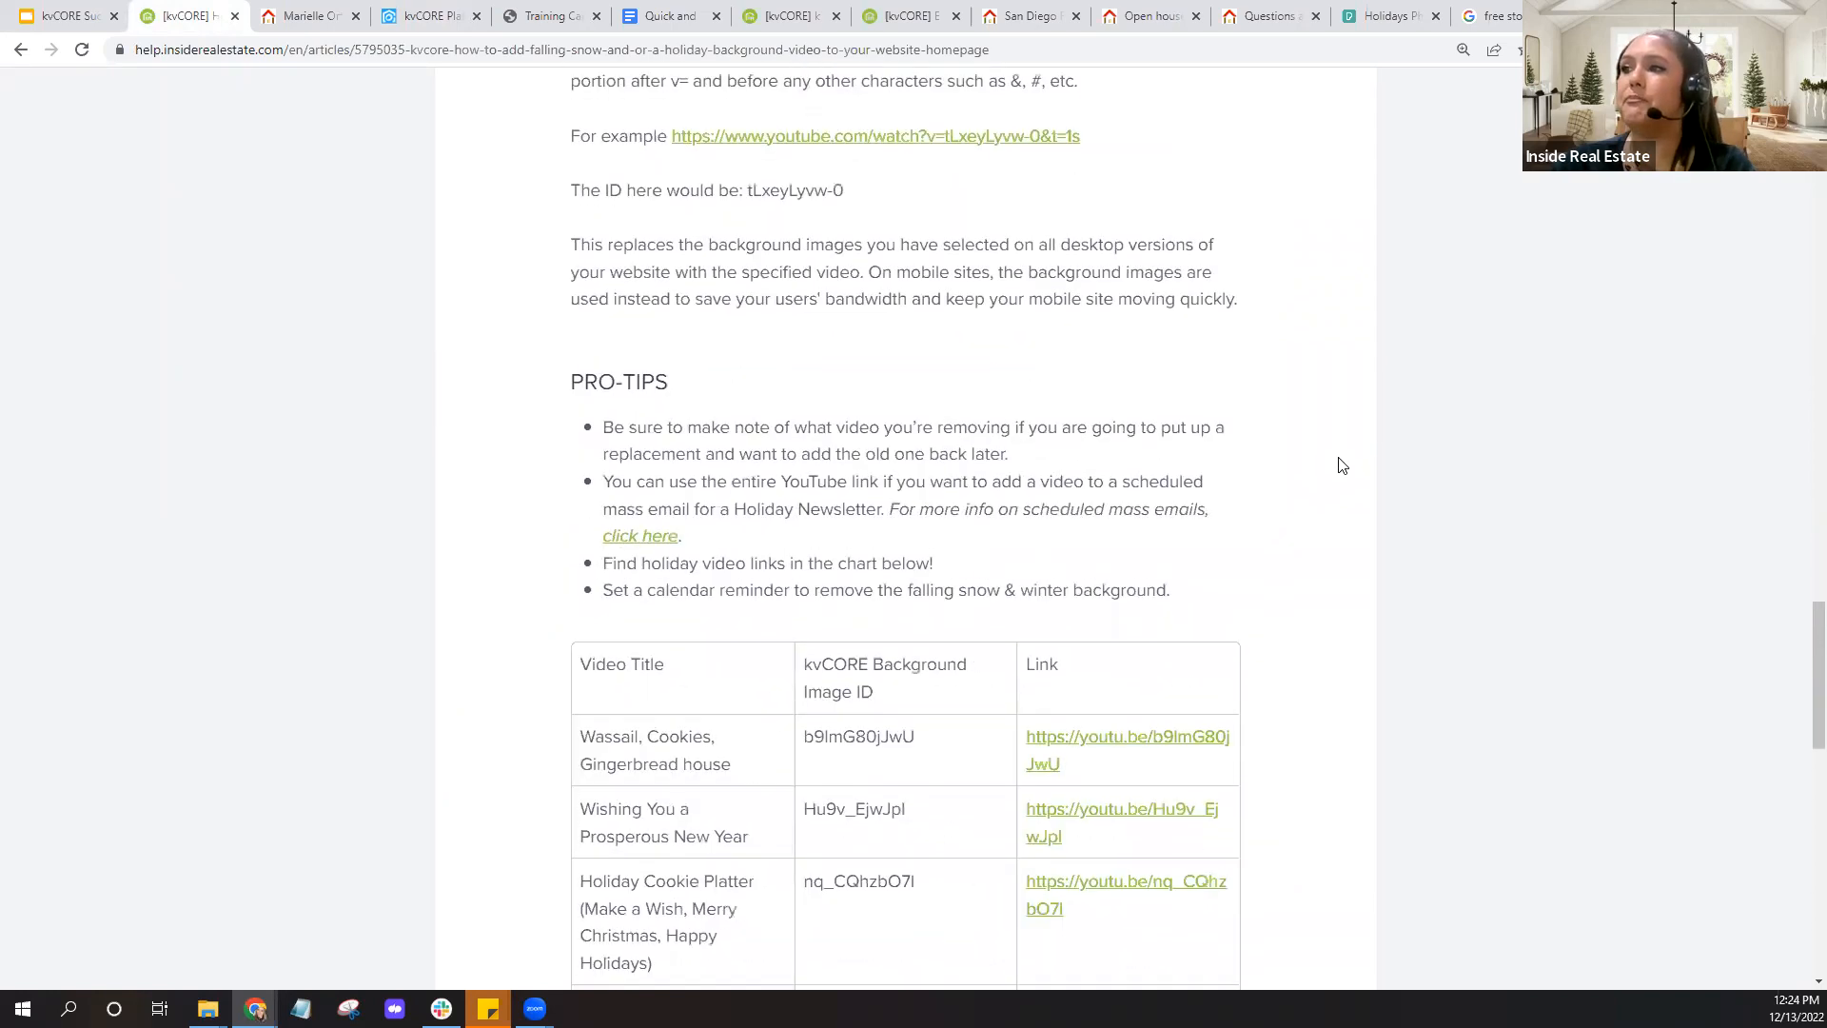
pyautogui.scroll(-1, 1342, 465)
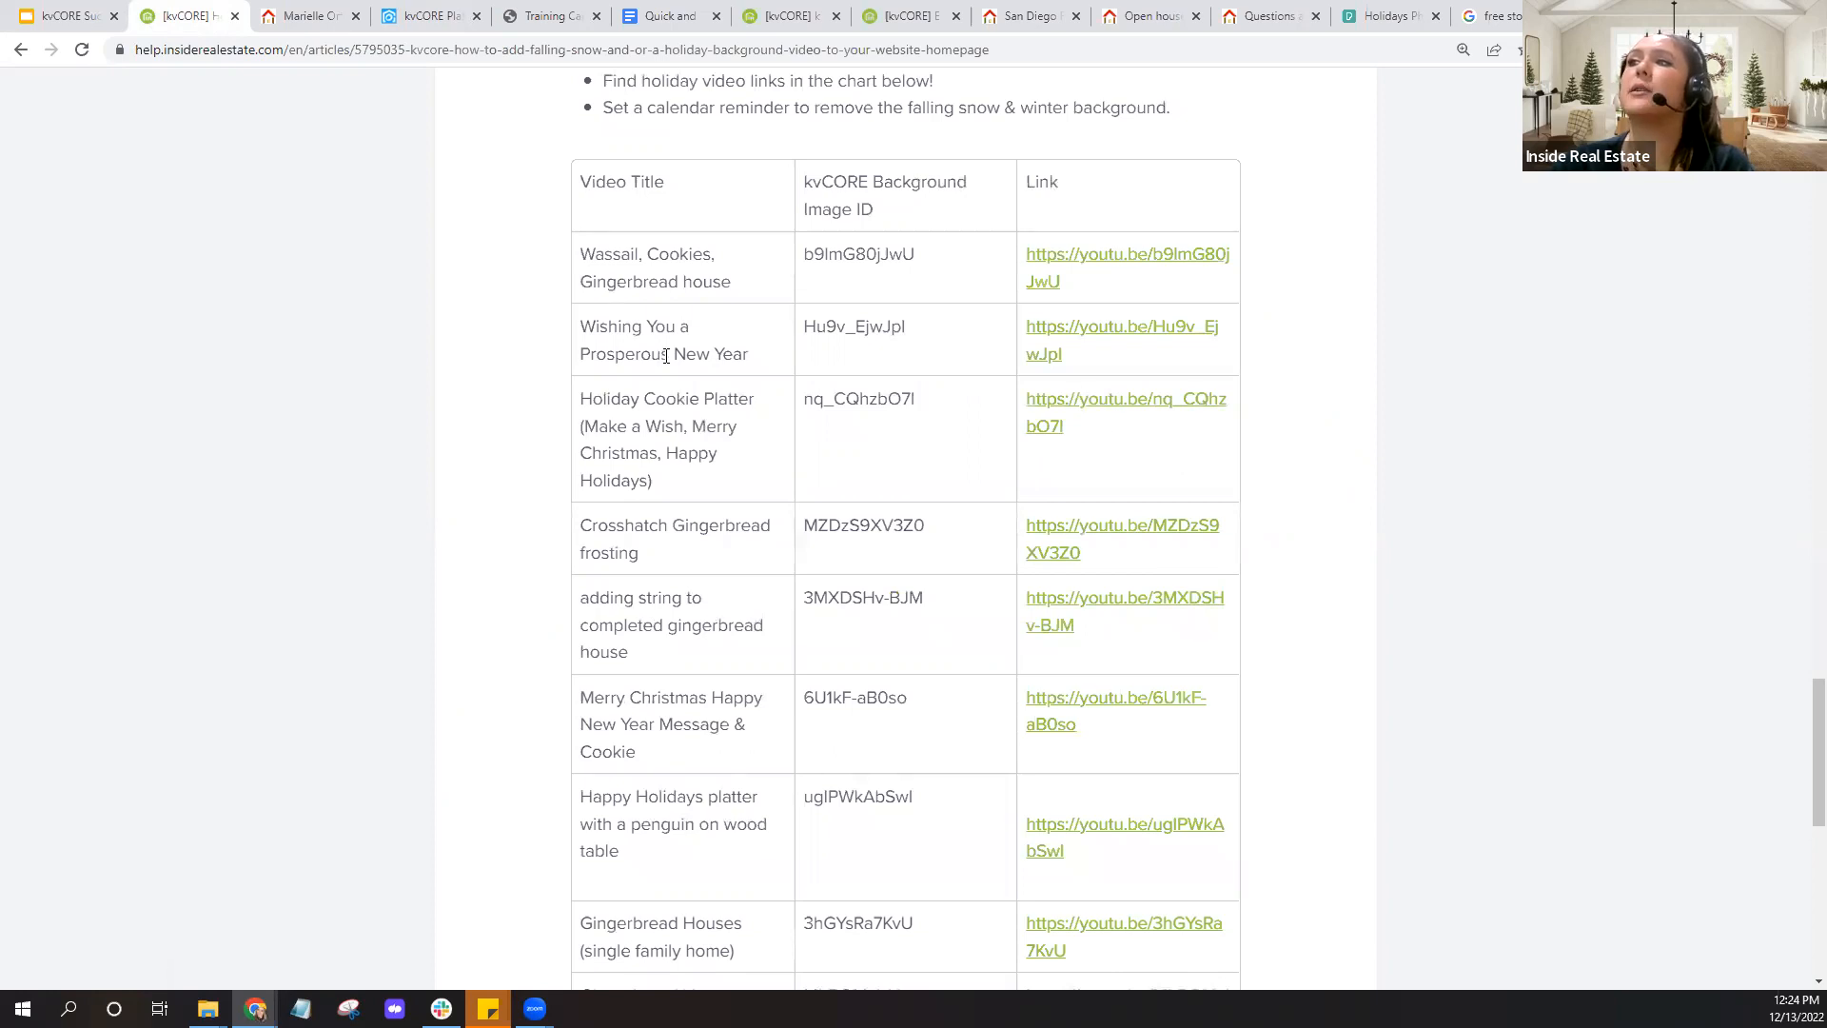
pyautogui.moveTo(1073, 361); pyautogui.dragTo(1037, 339)
pyautogui.rightClick(1037, 339)
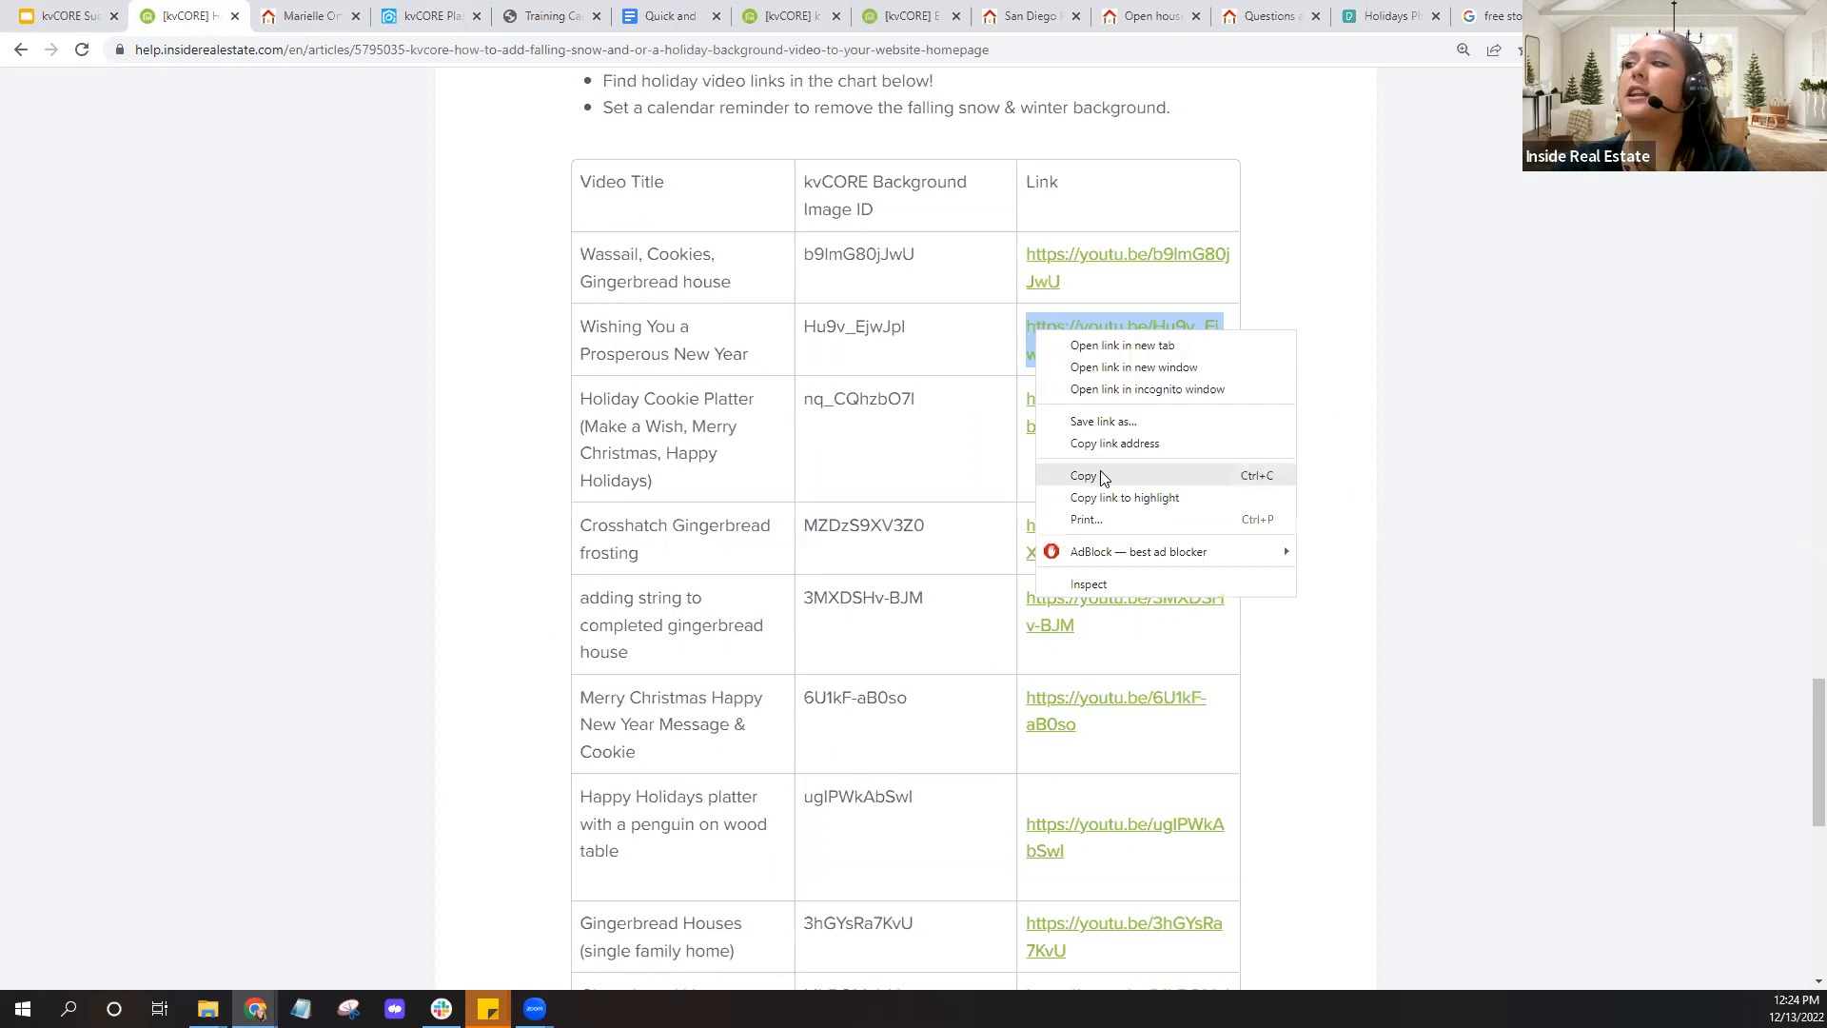
pyautogui.click(1104, 473)
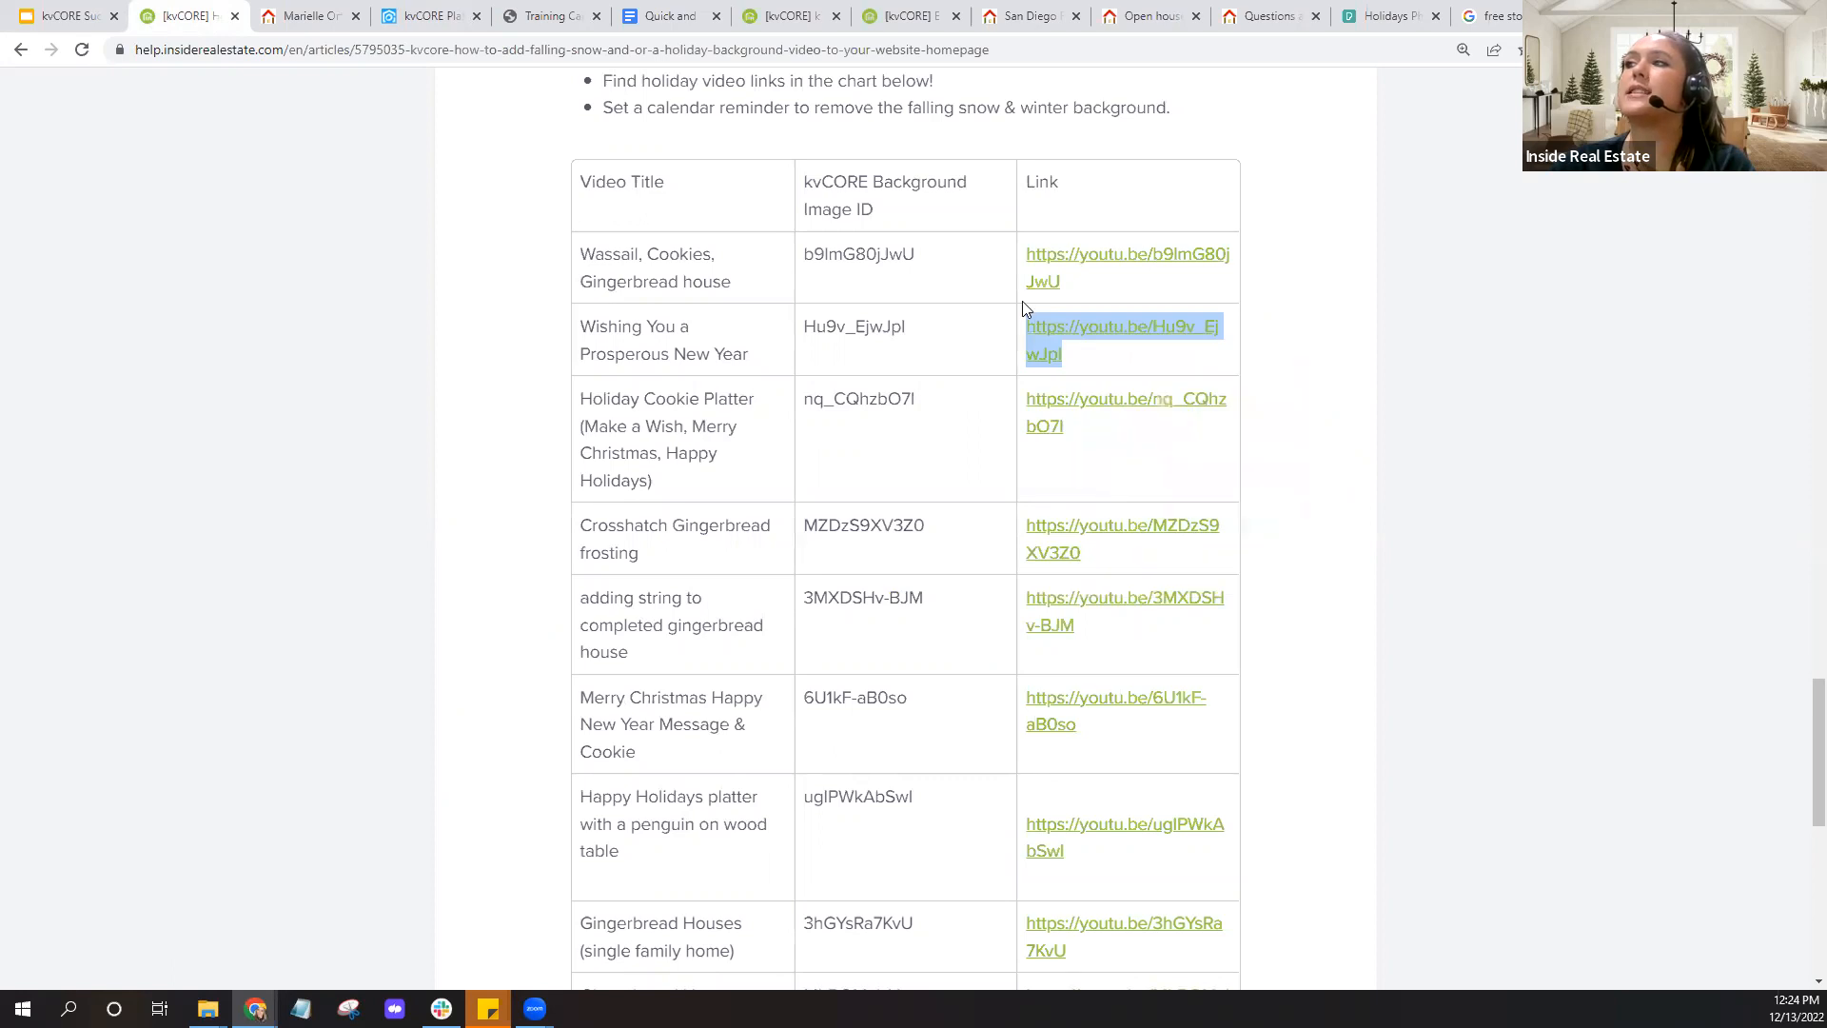
# Return to the scheduled email, paste the copied YouTube link as the video block's URL and check the video preview
pyautogui.click(407, 21)
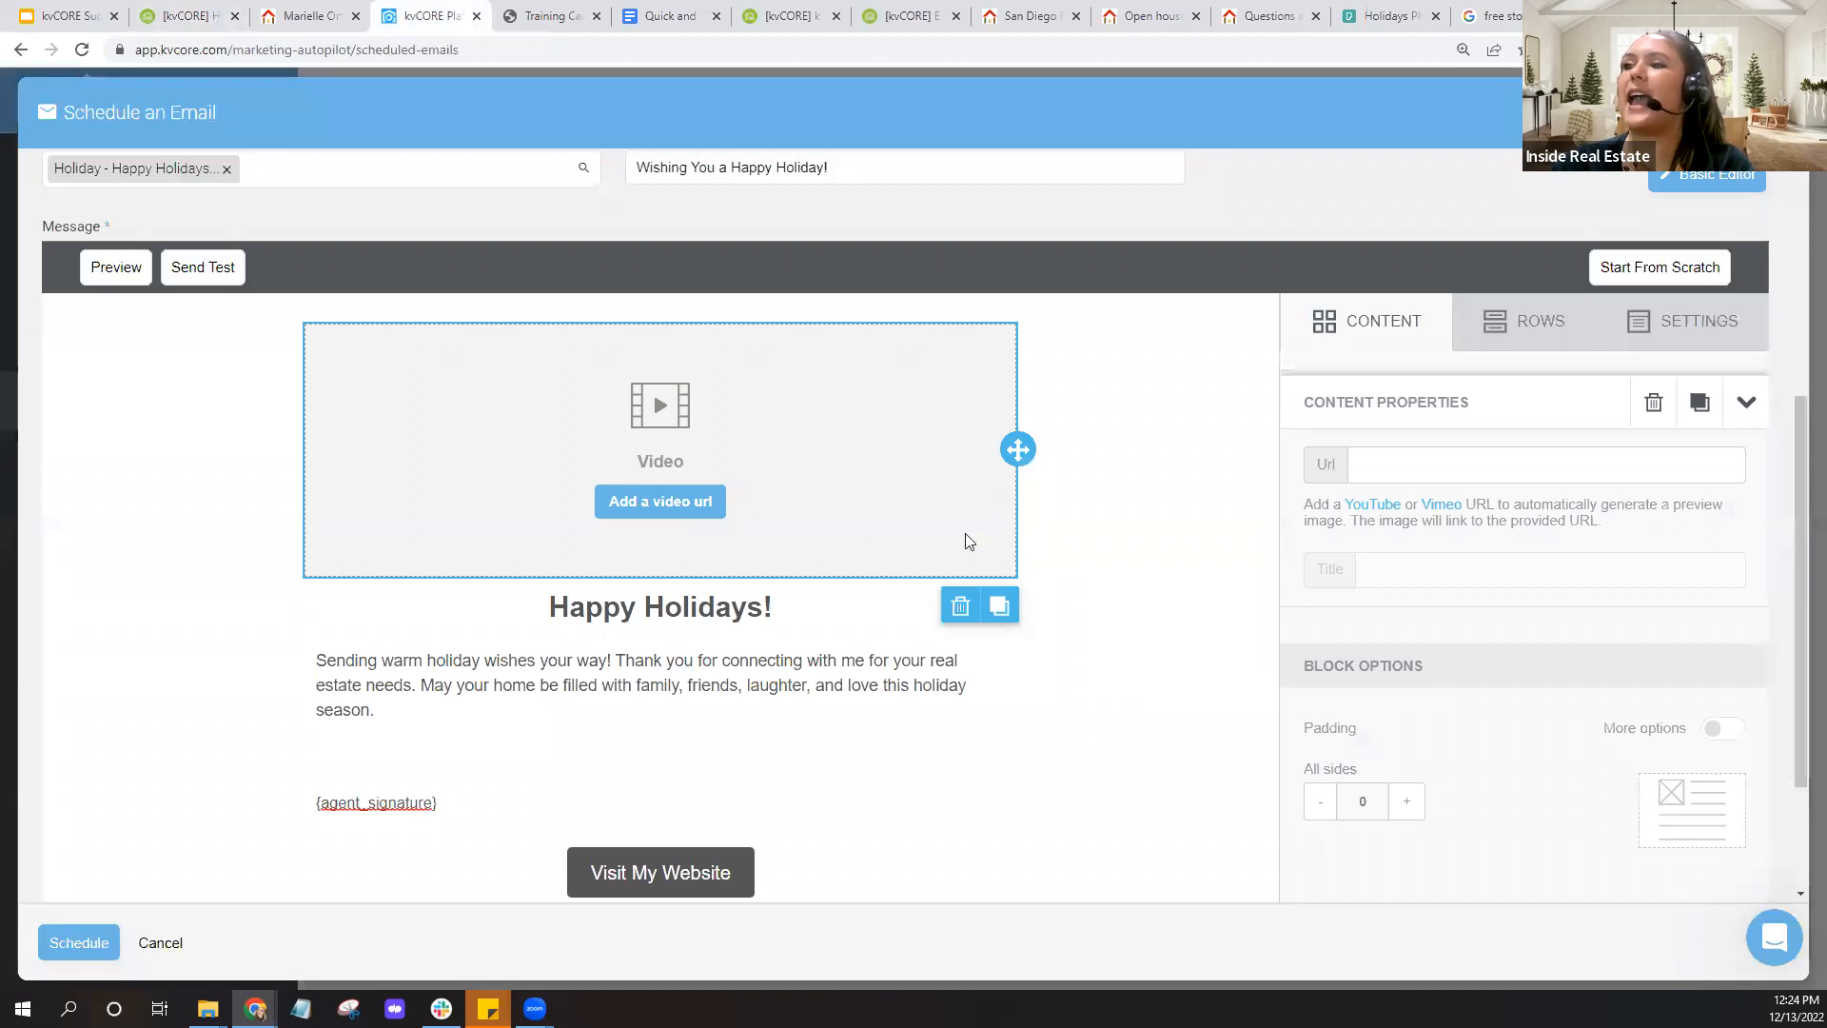
pyautogui.click(1386, 468)
pyautogui.rightClick(1386, 471)
pyautogui.click(1437, 621)
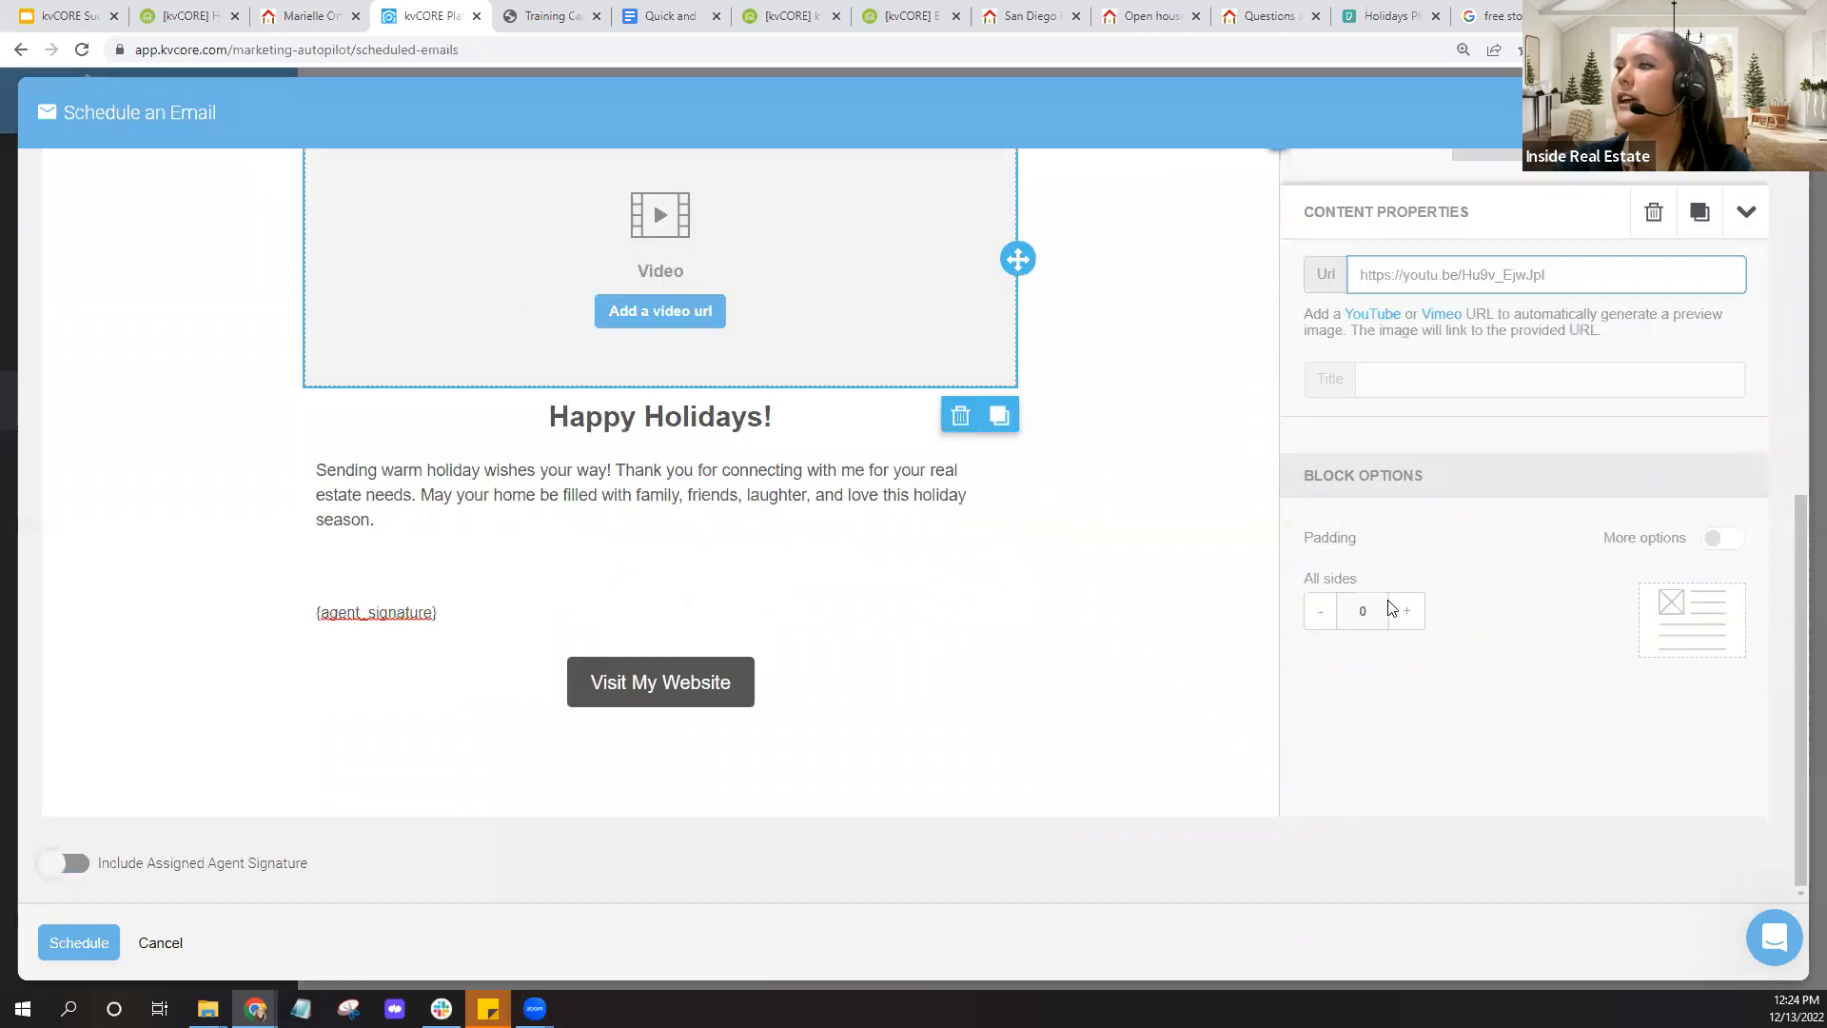
pyautogui.scroll(3, 1389, 607)
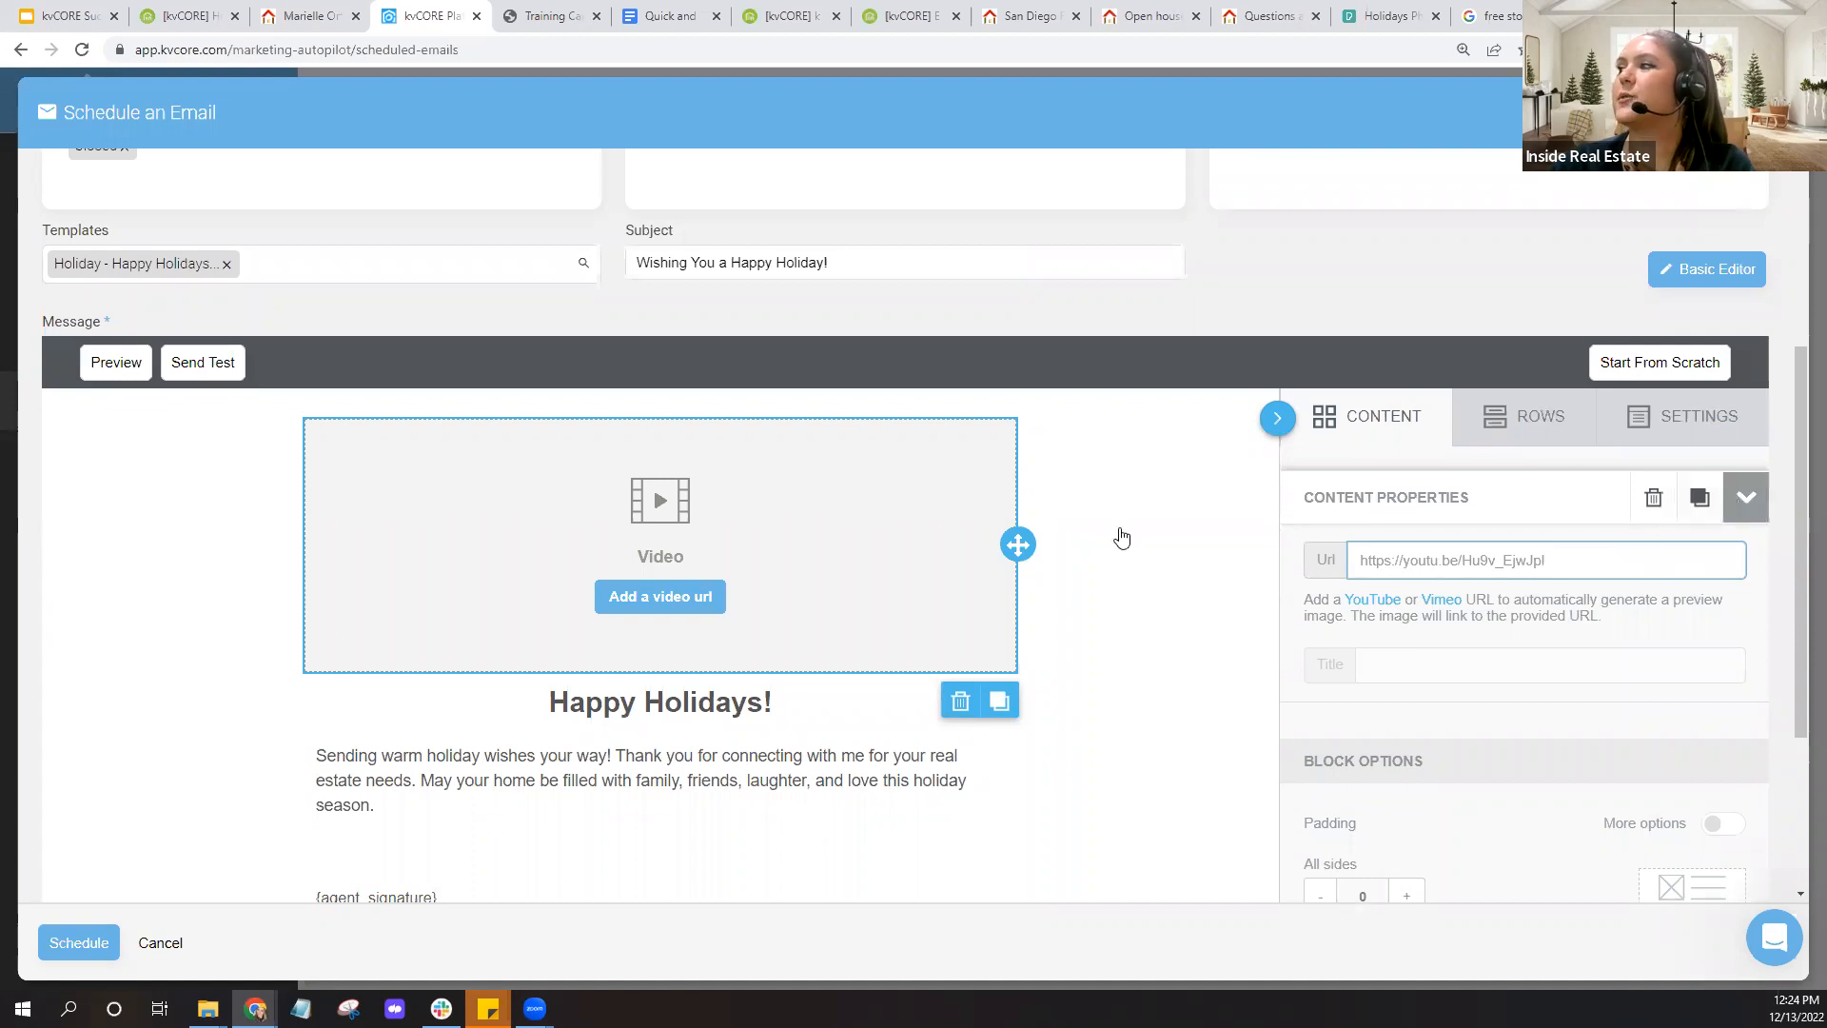
pyautogui.click(1169, 529)
pyautogui.click(1360, 425)
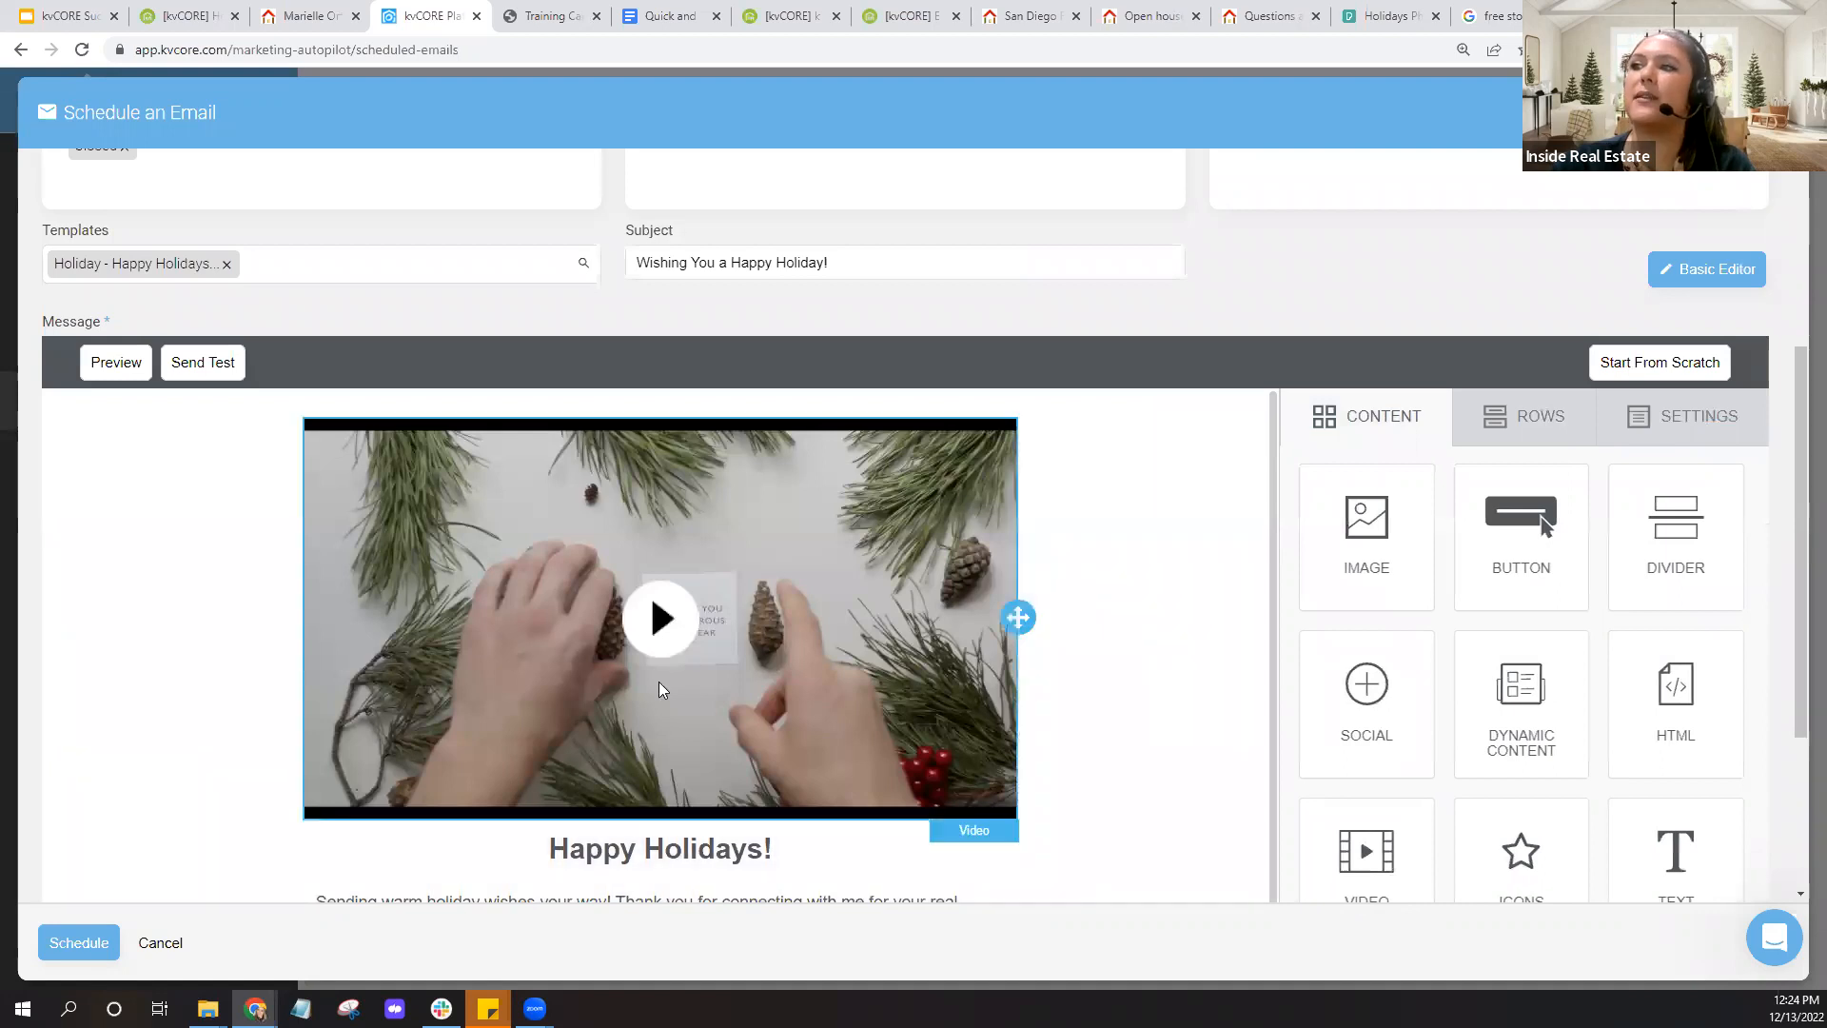
pyautogui.scroll(-1, 1112, 643)
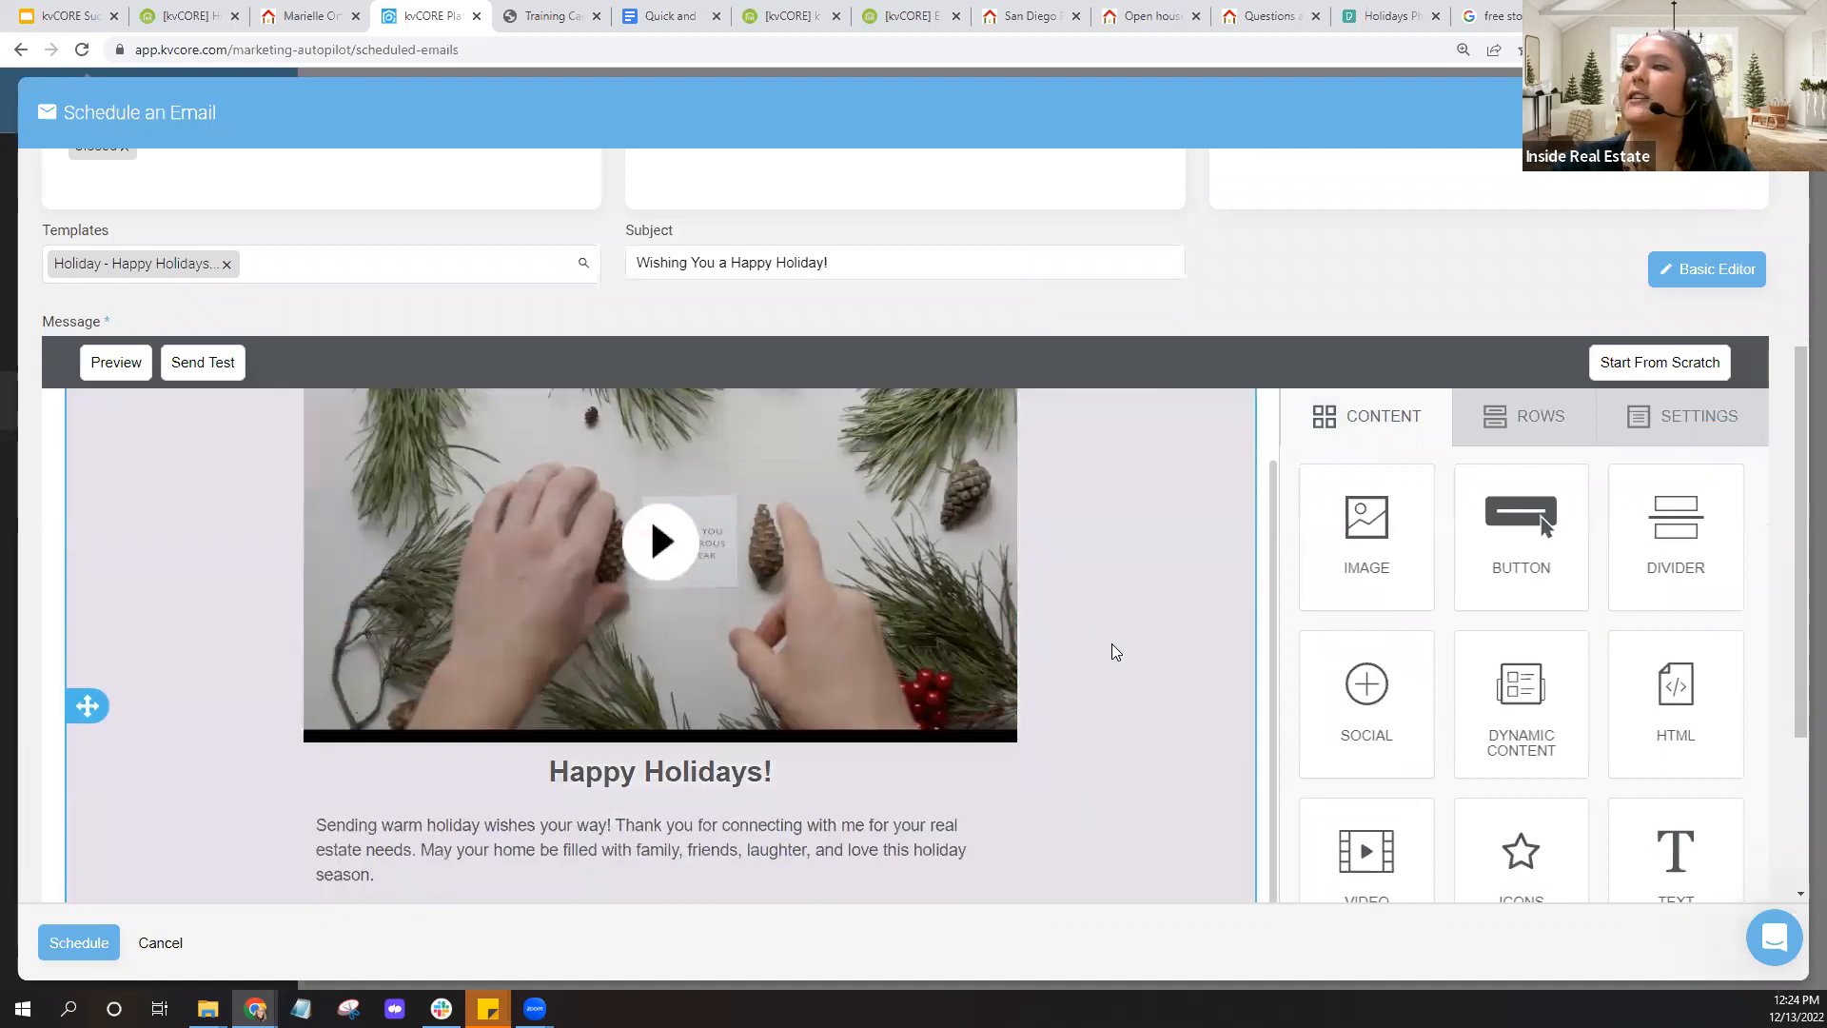
pyautogui.scroll(1, 1112, 644)
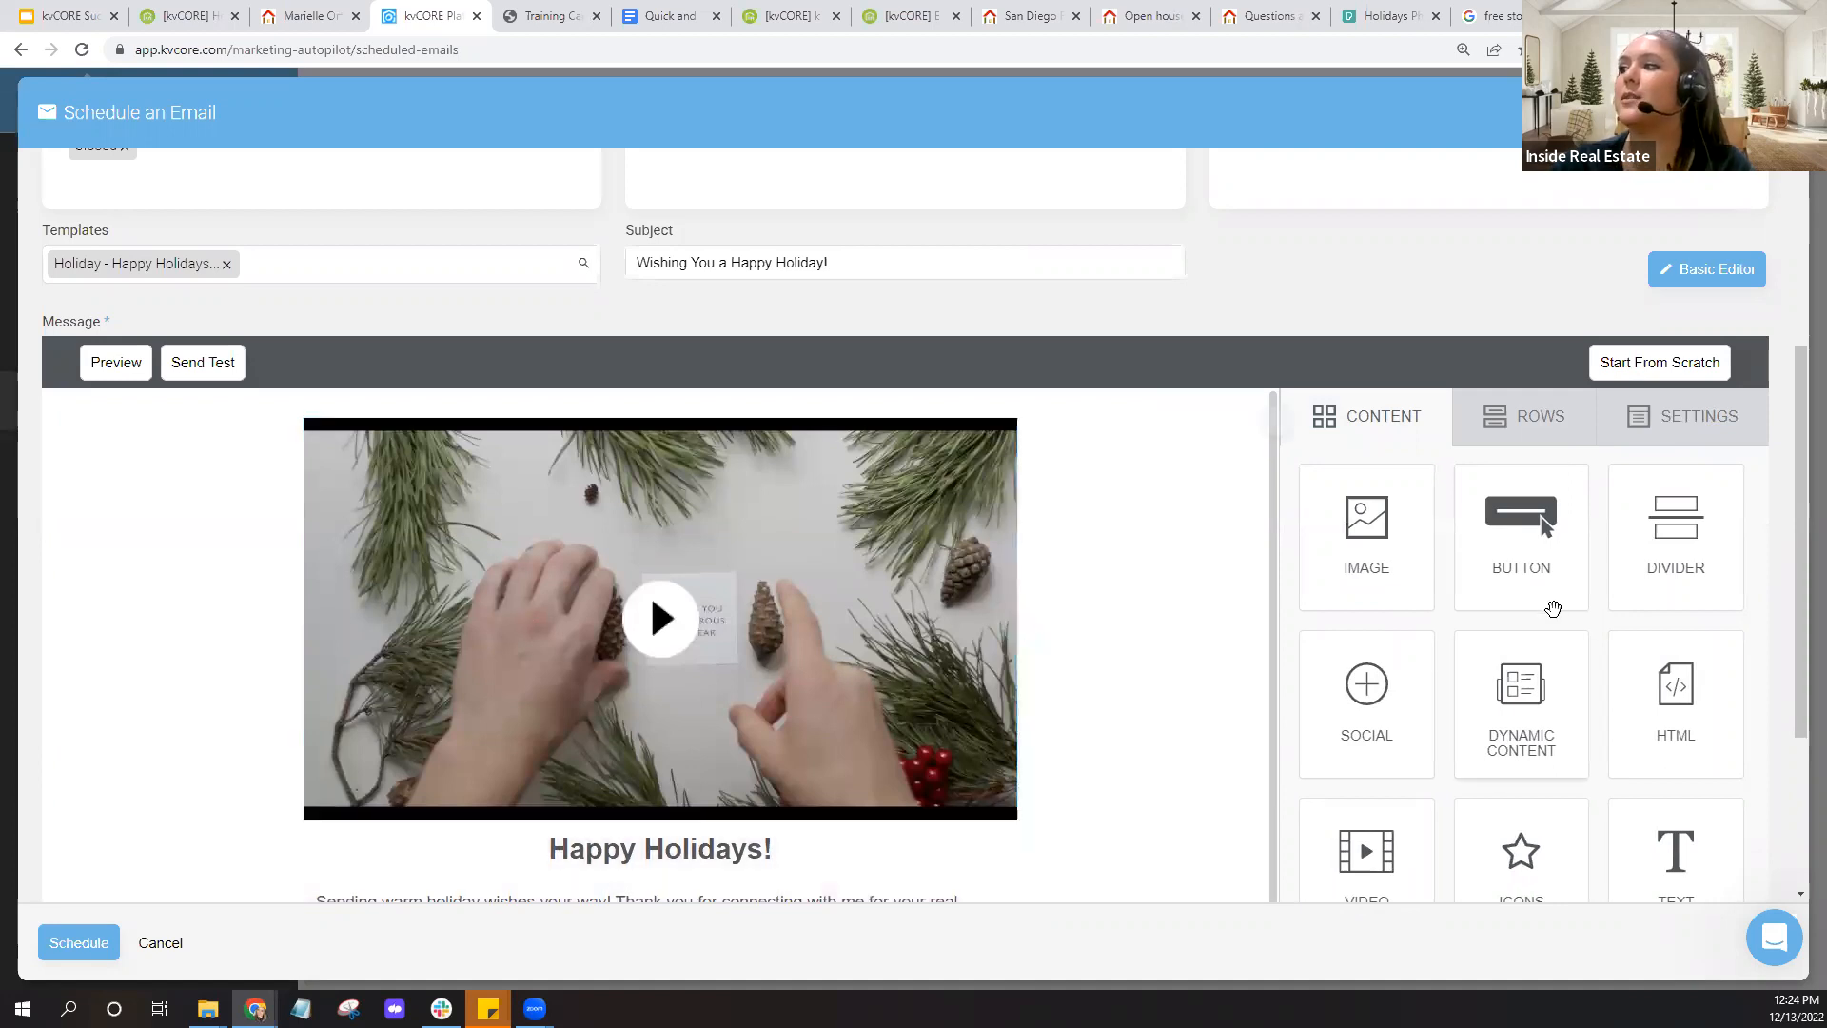
# Insert a button between the Happy Holidays heading and the message text and open its properties
pyautogui.scroll(-1, 1554, 604)
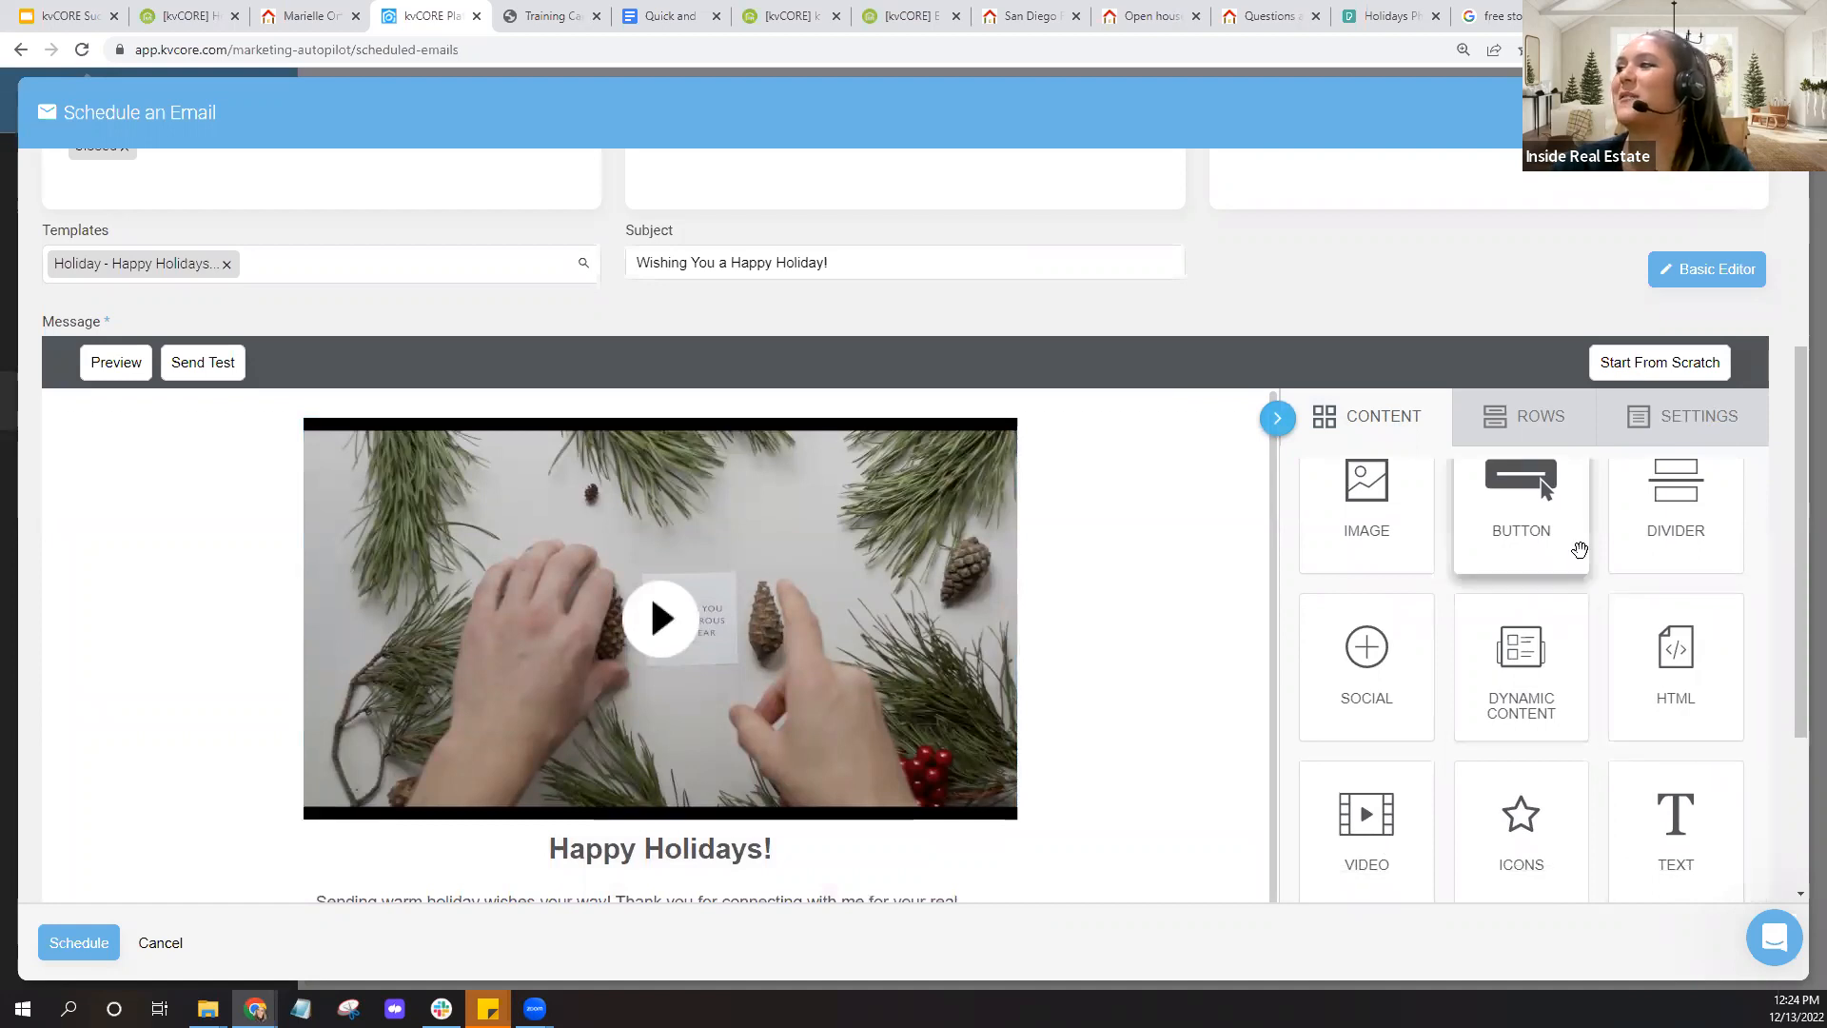
pyautogui.click(1512, 495)
pyautogui.click(1513, 495)
pyautogui.moveTo(1512, 514)
pyautogui.mouseDown()
pyautogui.moveTo(963, 783)
pyautogui.moveTo(900, 674)
pyautogui.moveTo(871, 843)
pyautogui.moveTo(816, 890)
pyautogui.mouseUp()
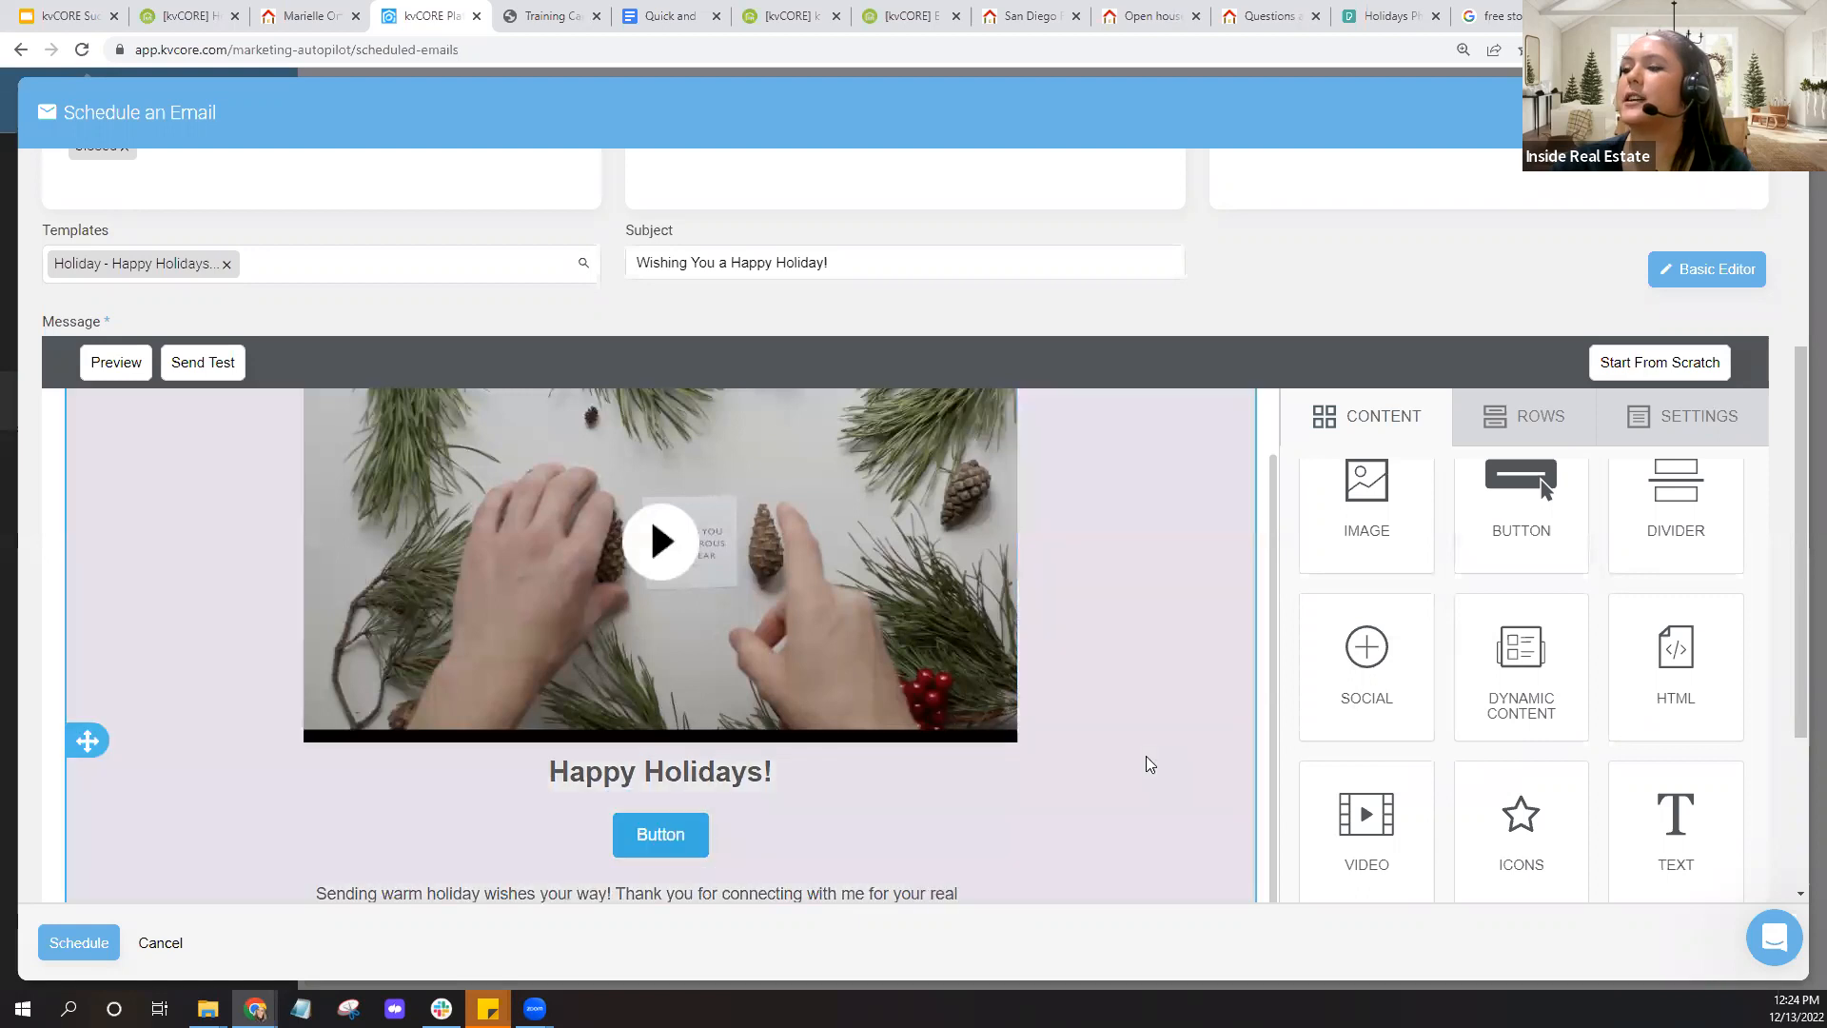
pyautogui.click(679, 849)
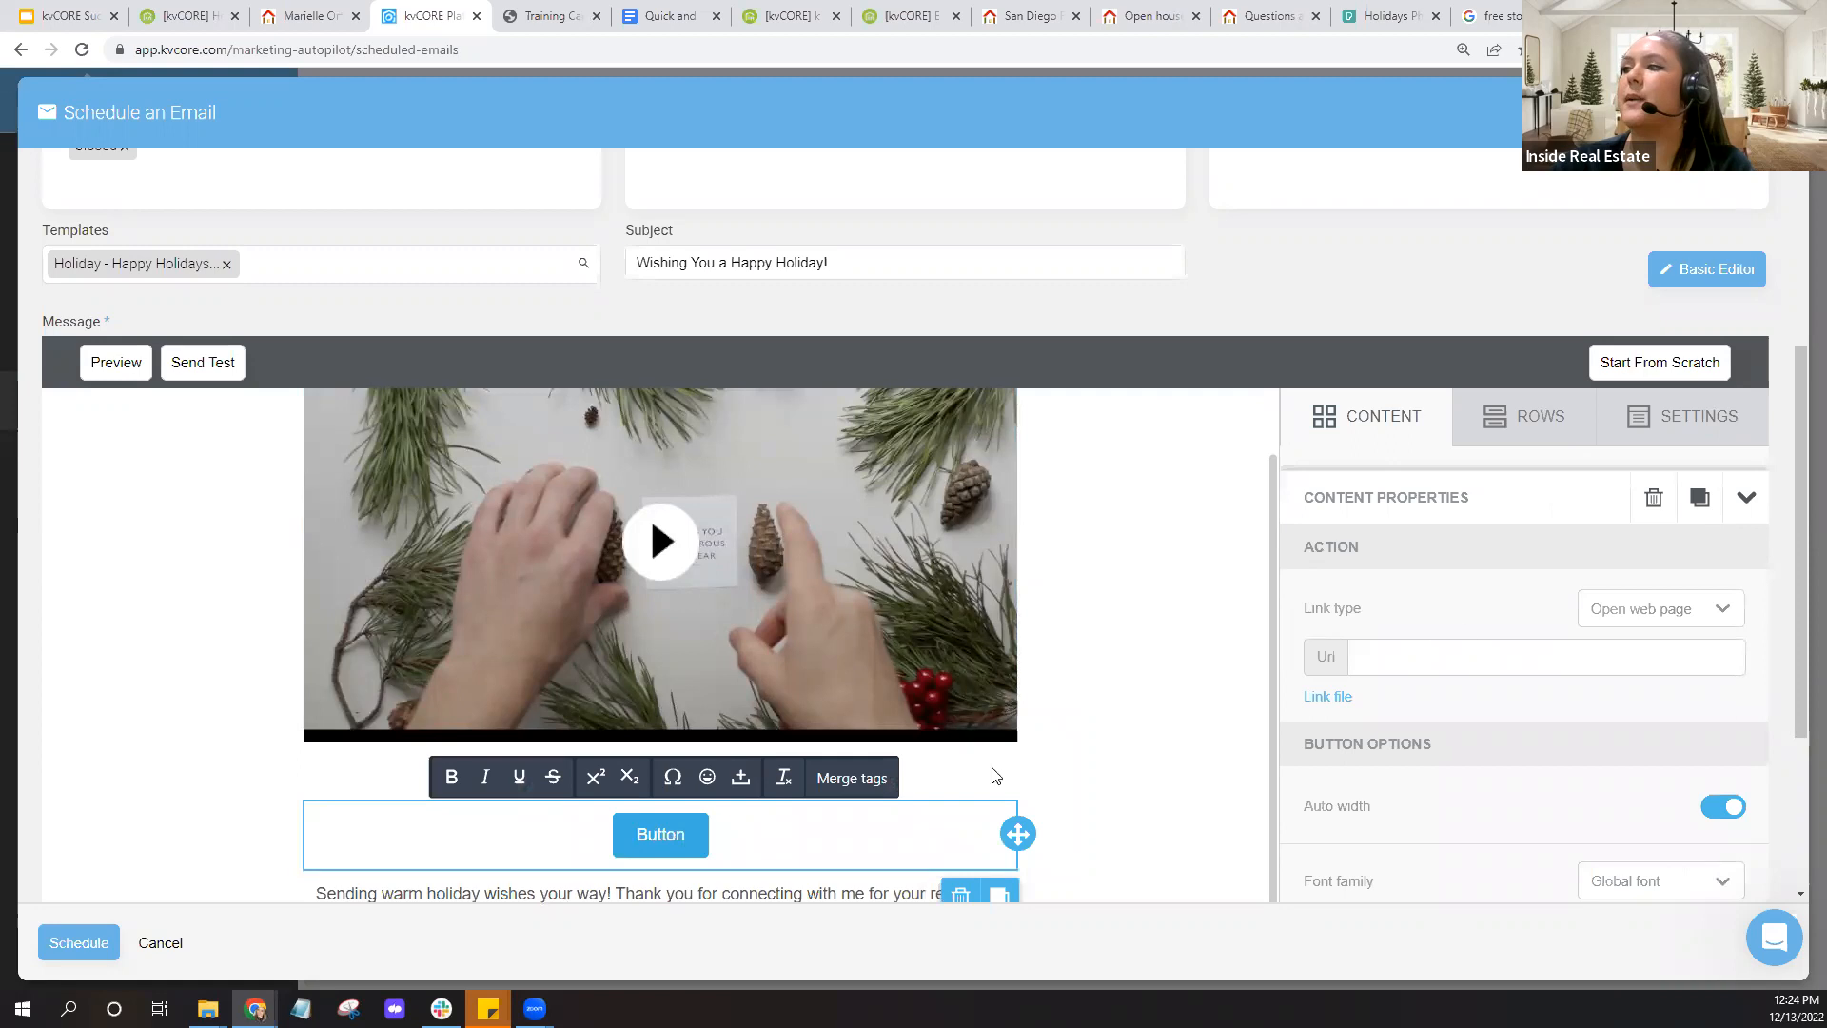
# Set the button's link type to Send SMS and examine its Tel and Message fields
pyautogui.scroll(-1, 1519, 548)
pyautogui.scroll(1, 1520, 552)
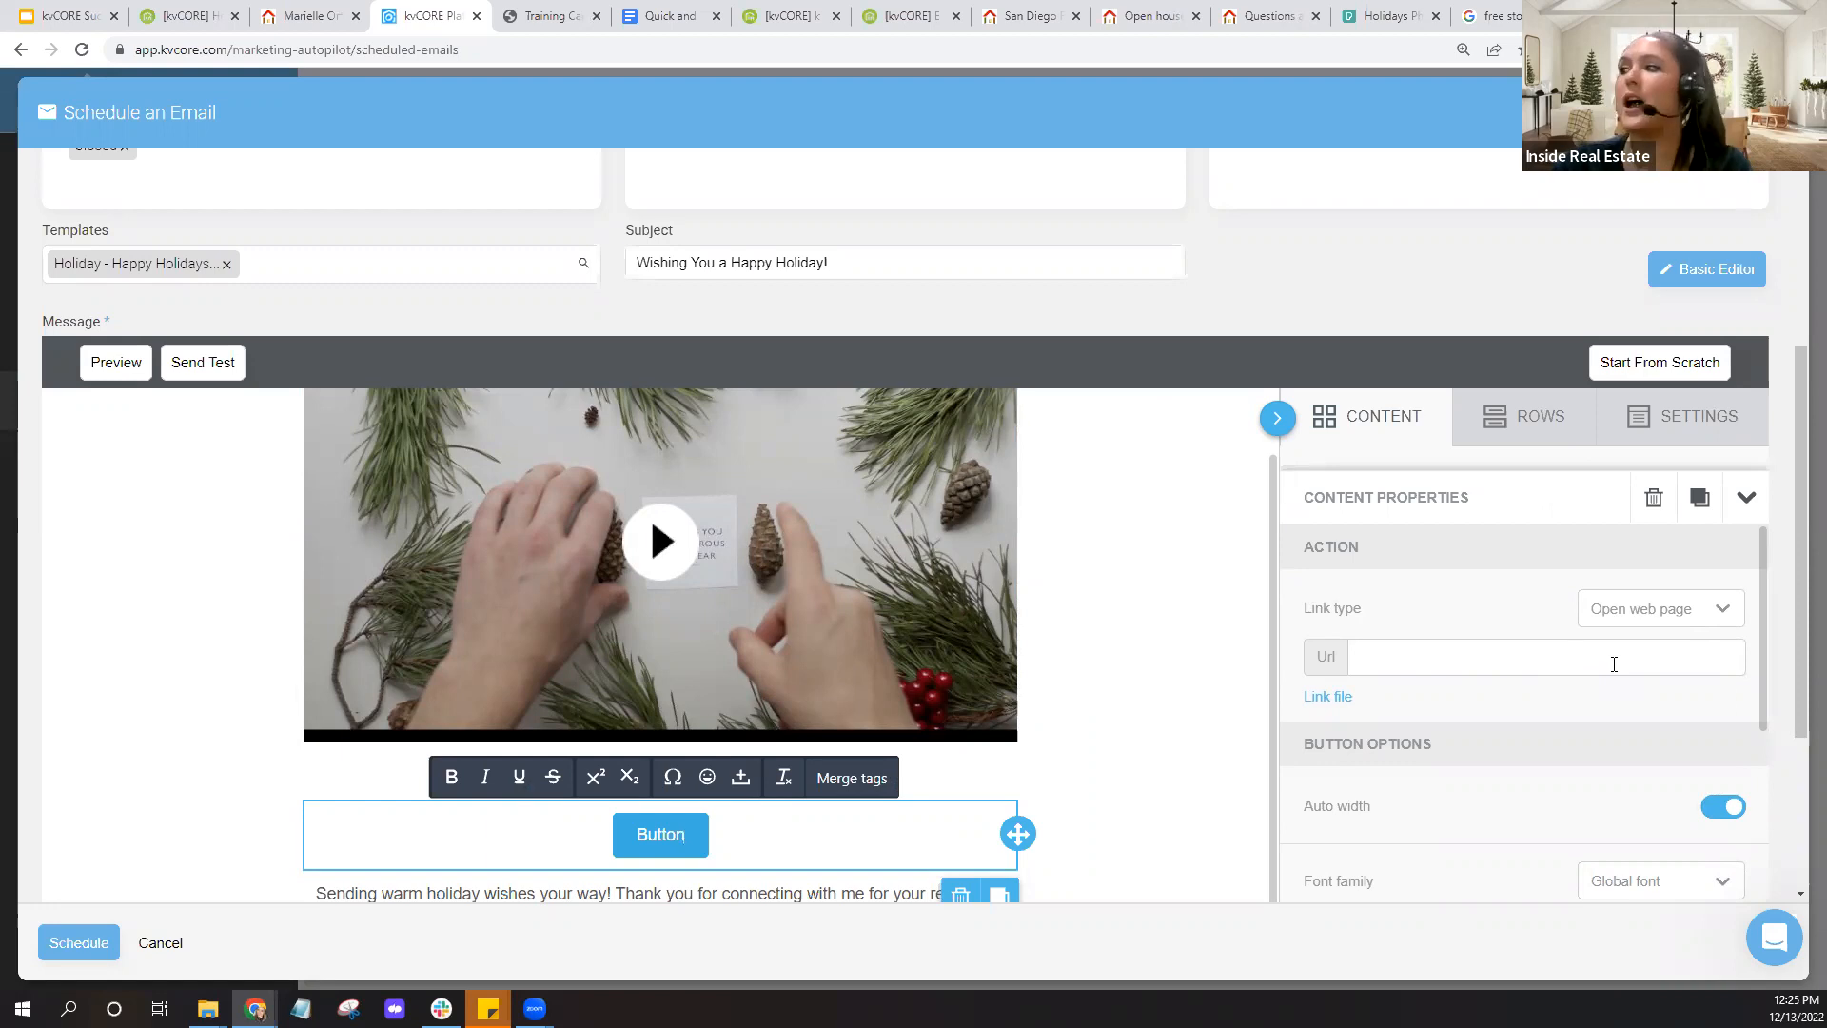
pyautogui.click(1713, 608)
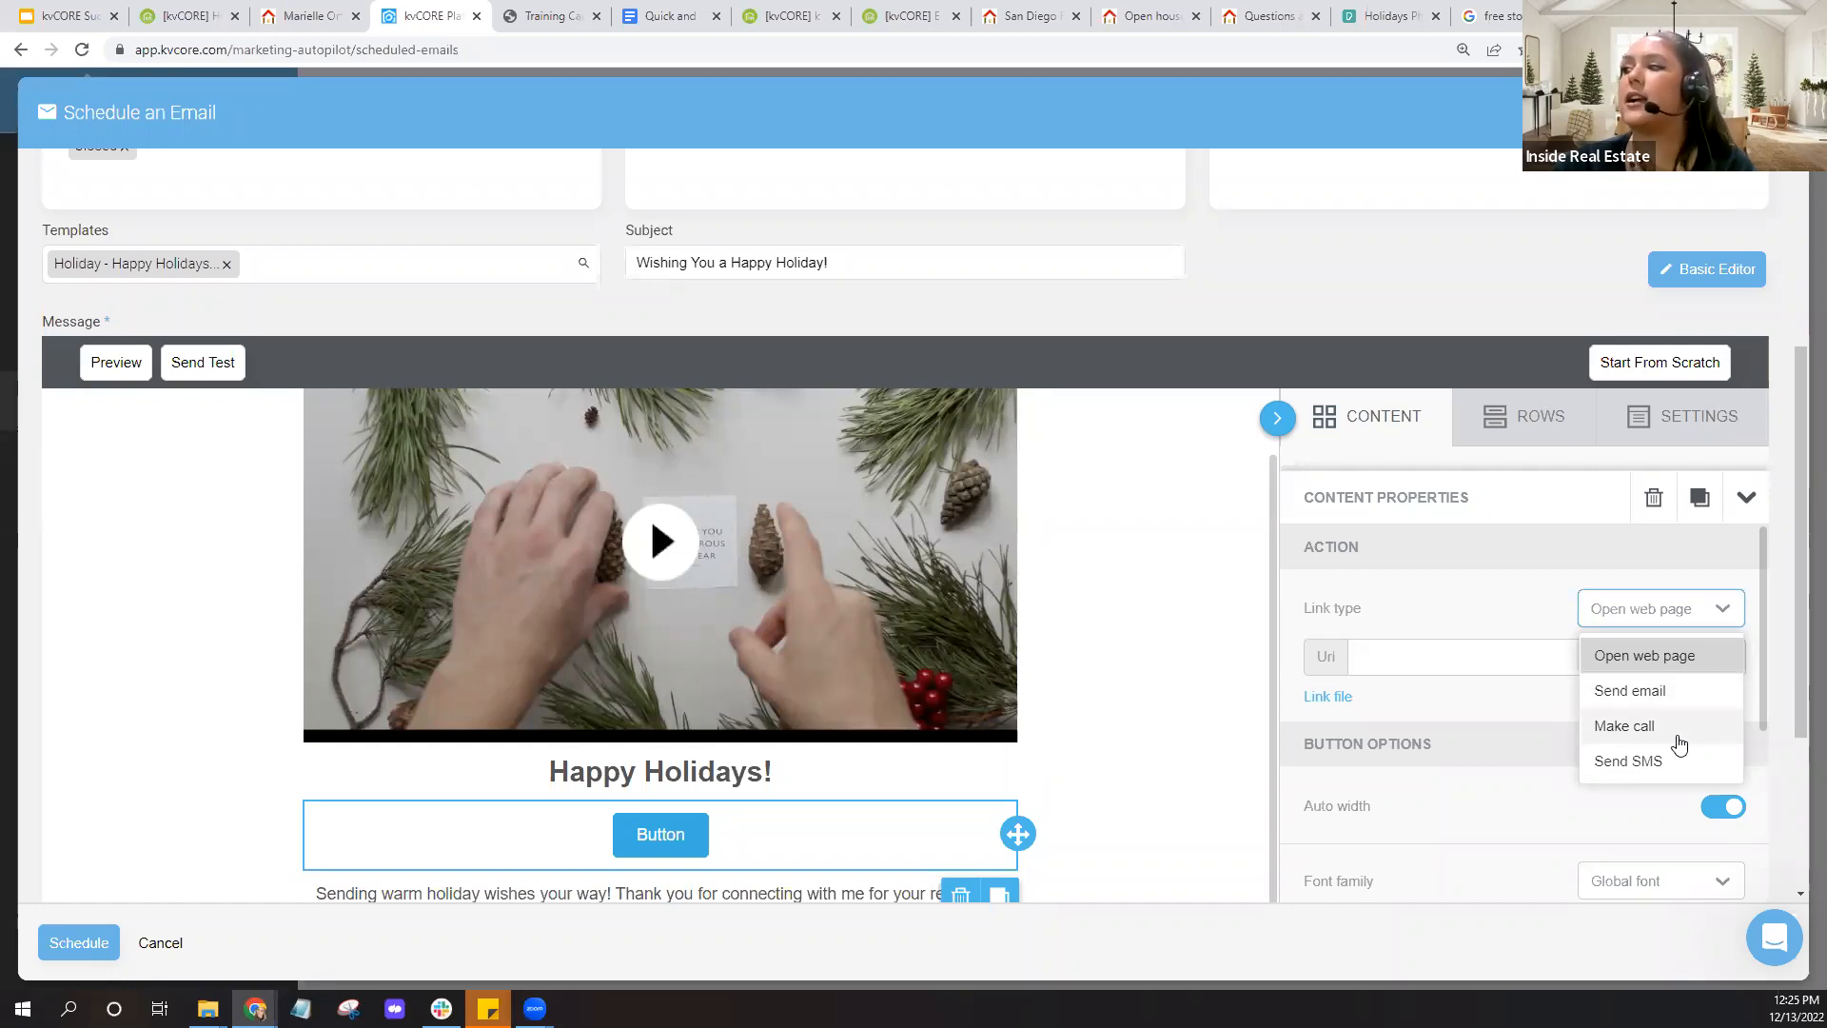
pyautogui.click(1679, 775)
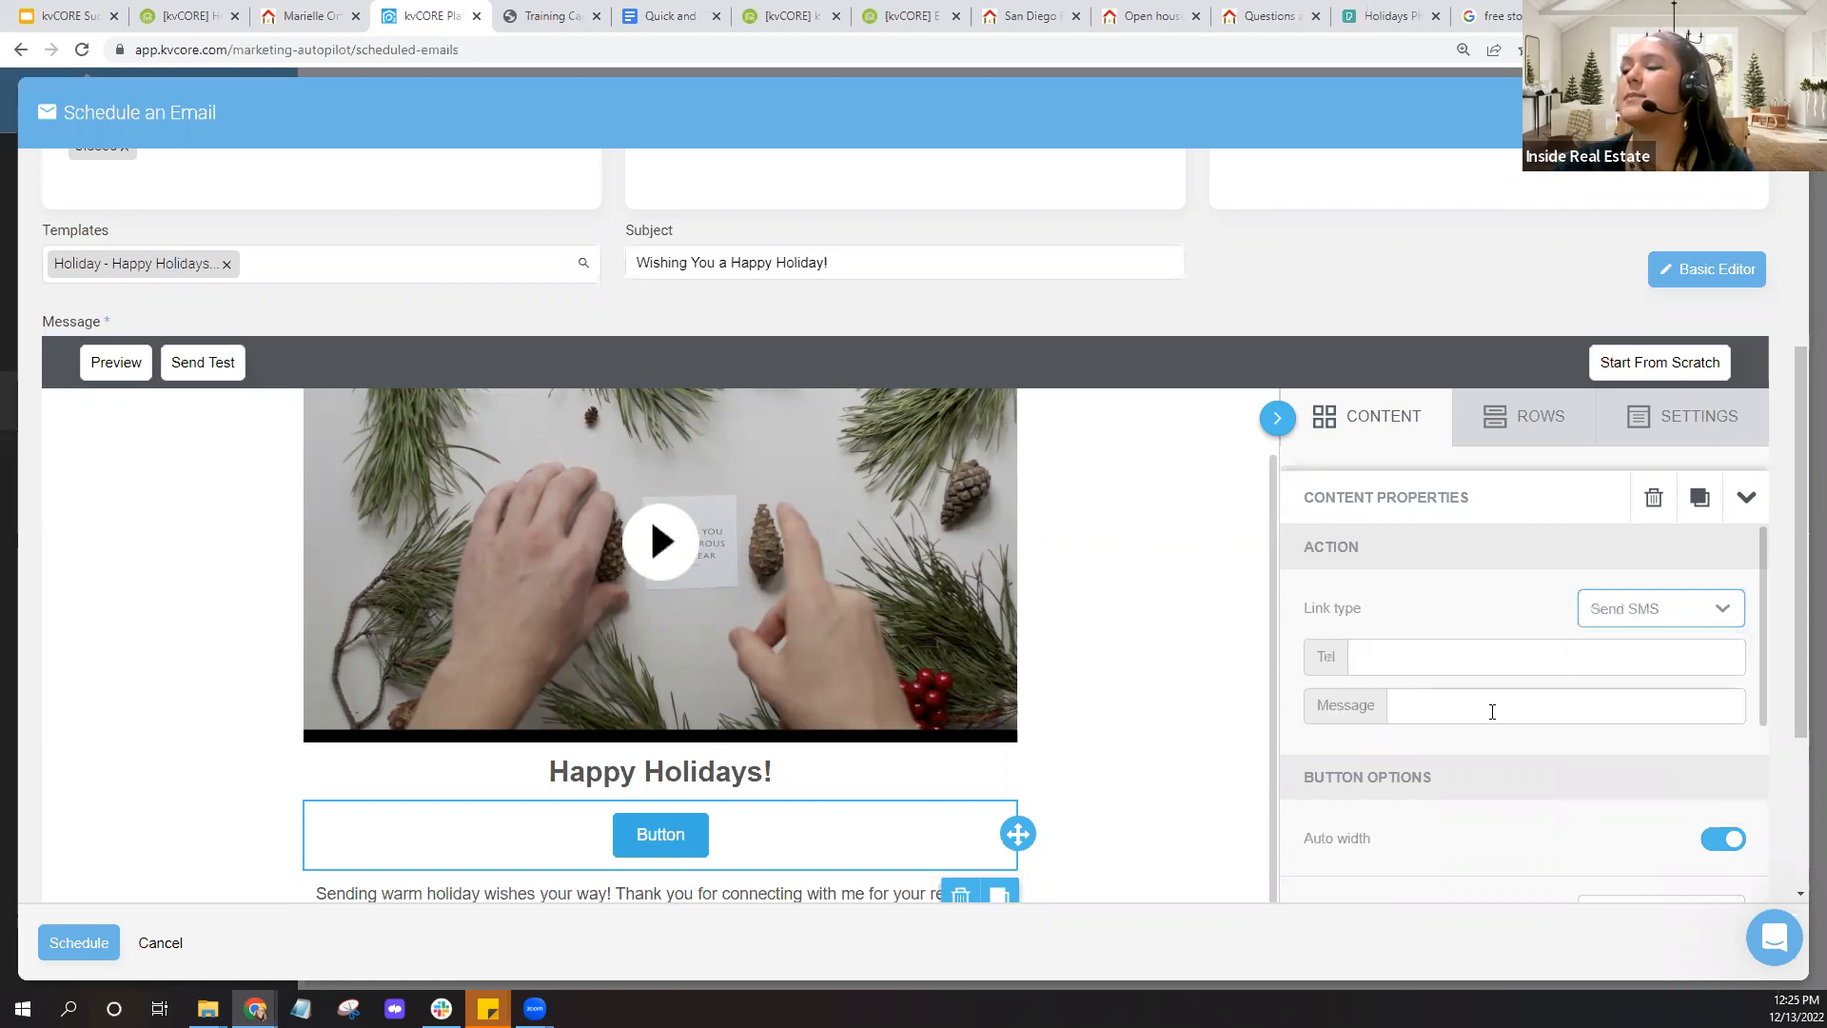
pyautogui.click(1390, 668)
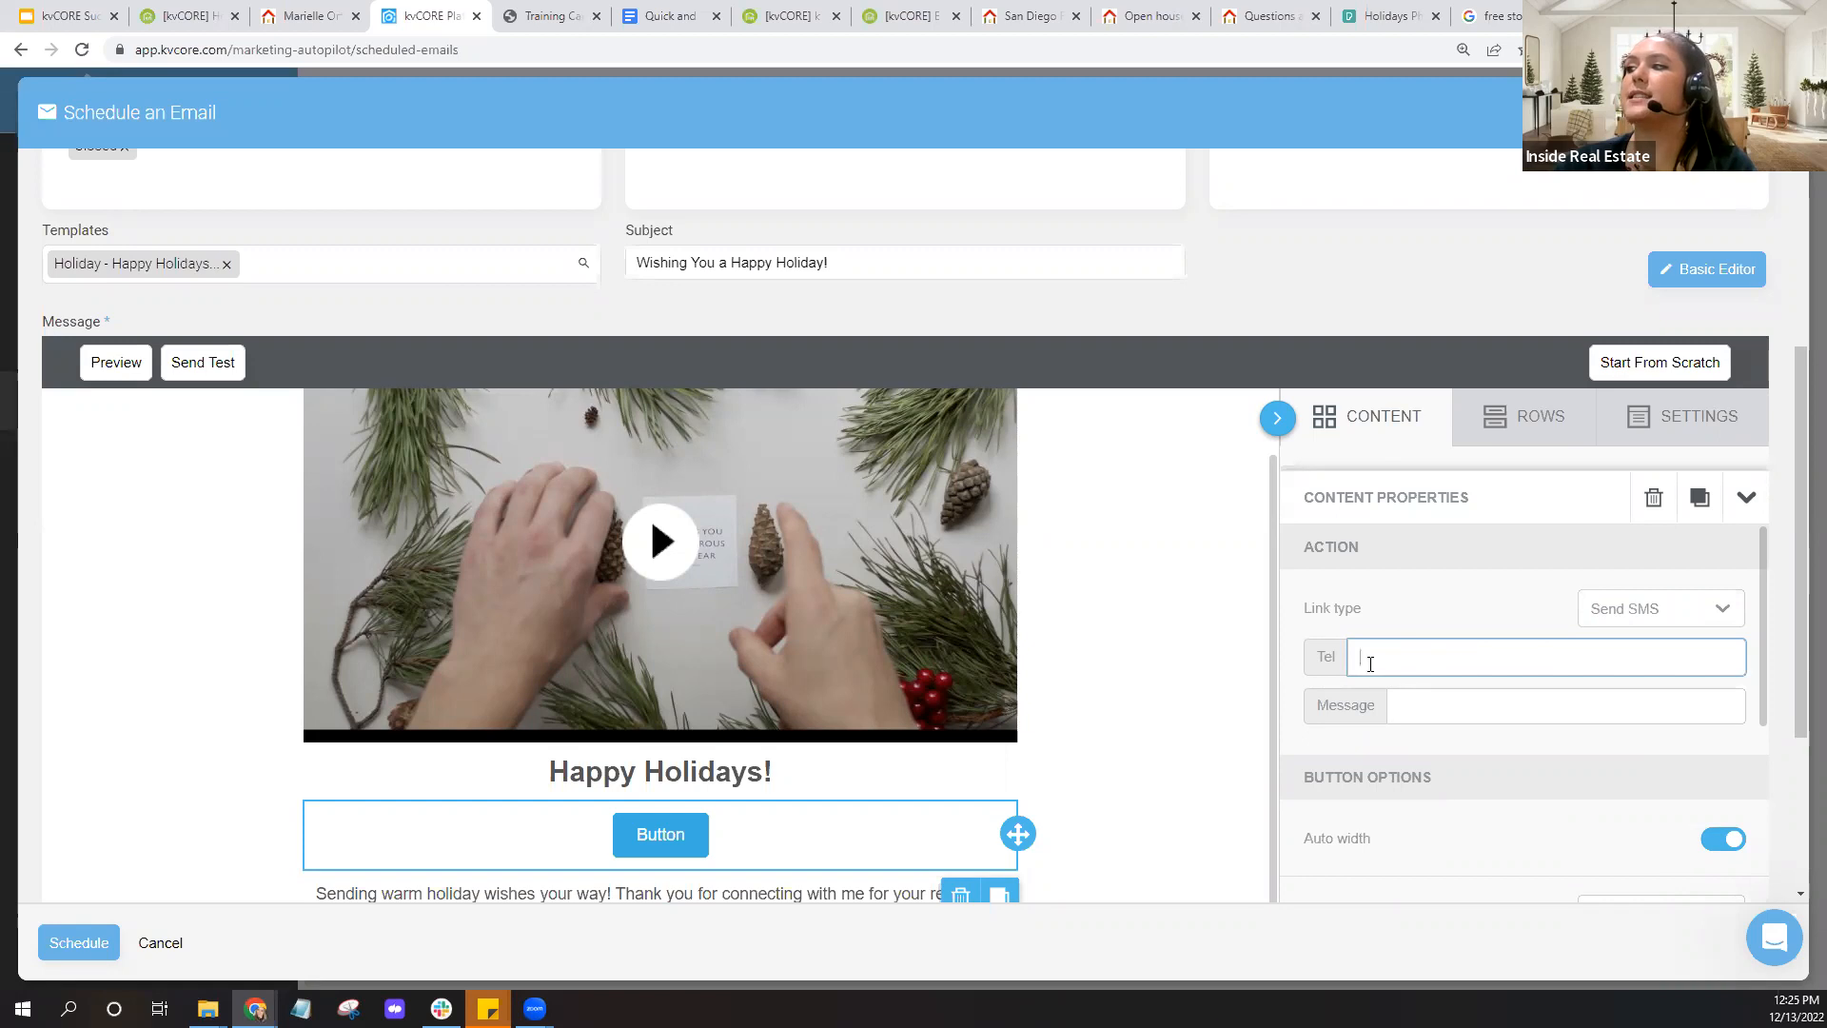
pyautogui.click(1418, 717)
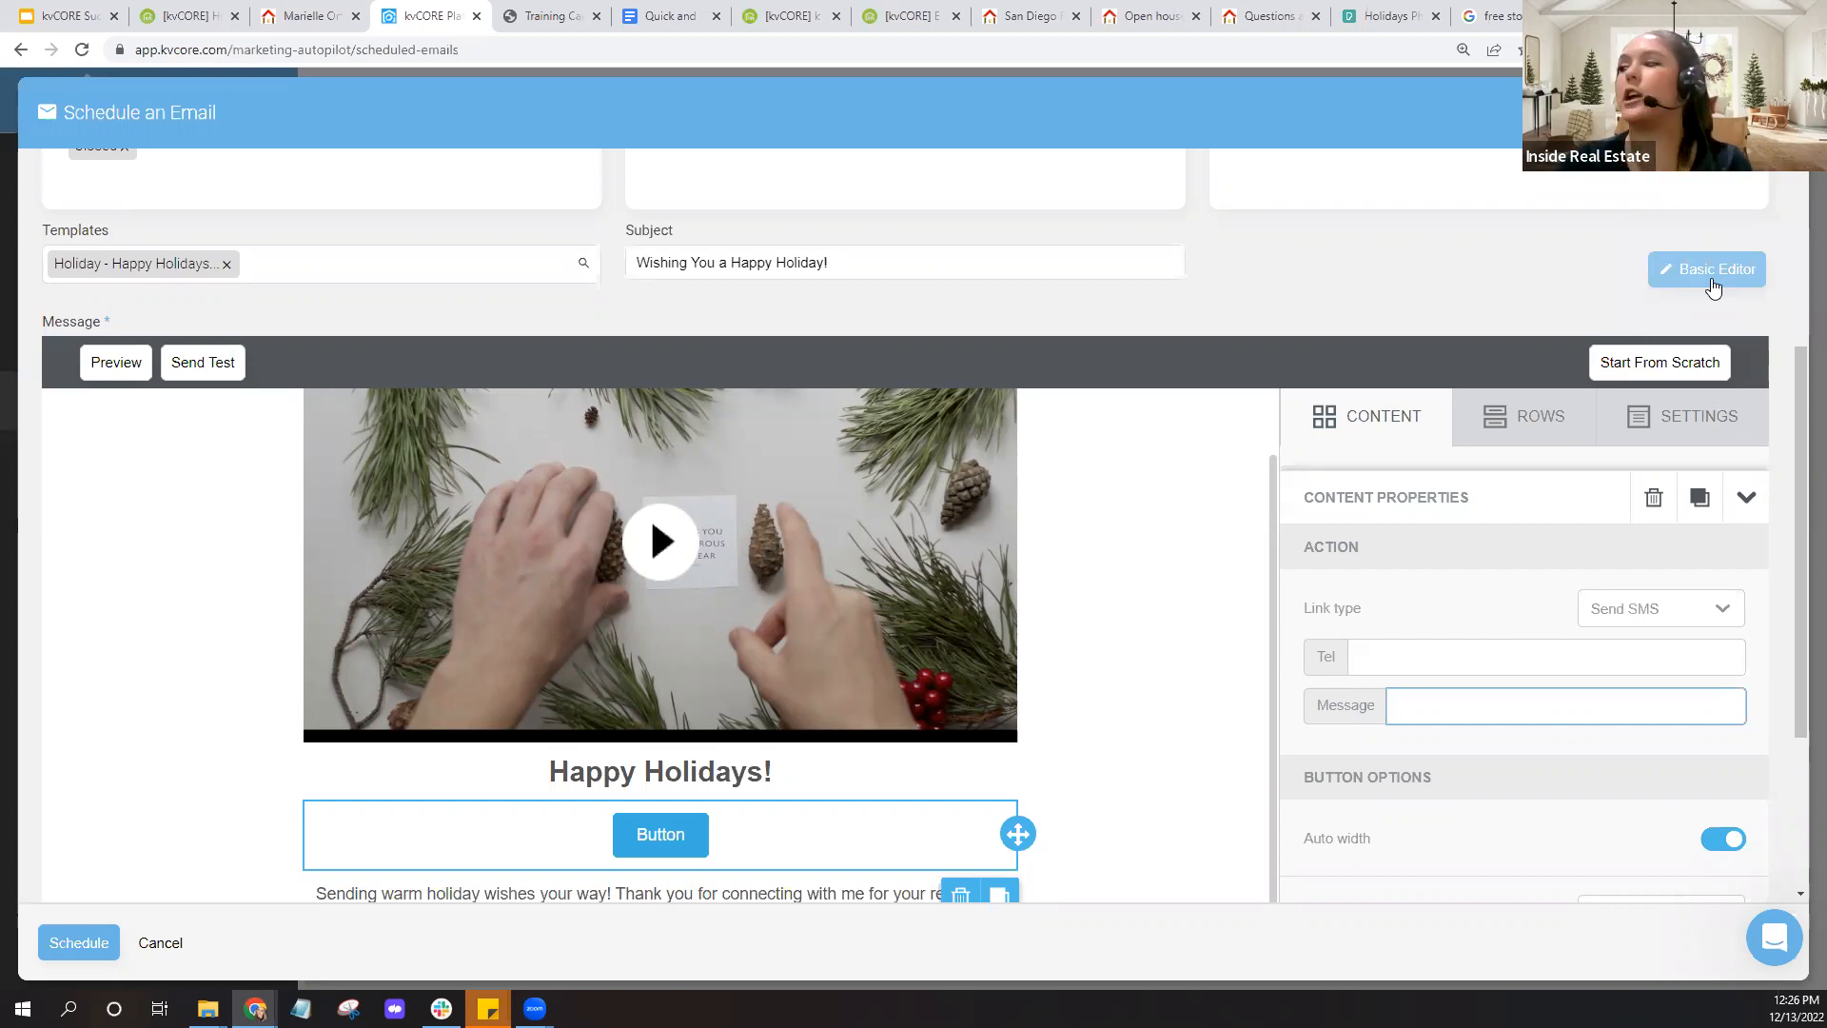
# Switch the message to the basic editor, discarding the current design, and look at the blank message area
pyautogui.click(1713, 285)
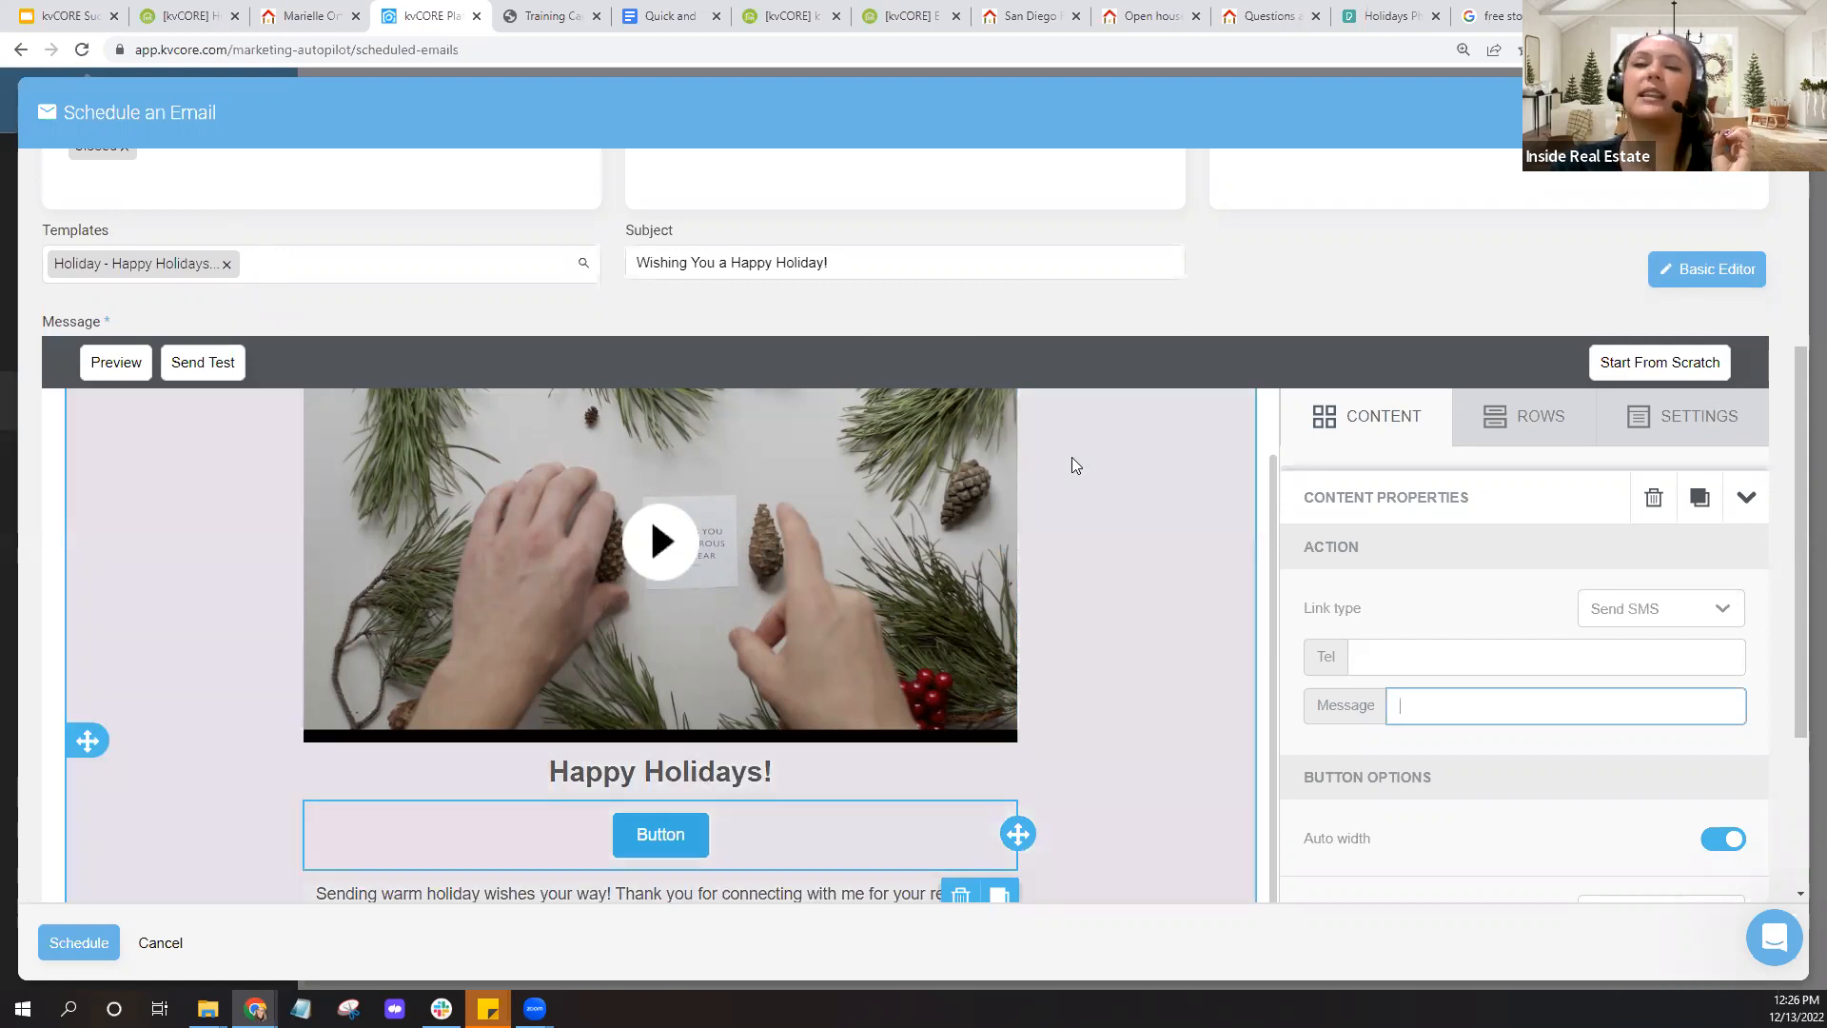
pyautogui.click(1376, 422)
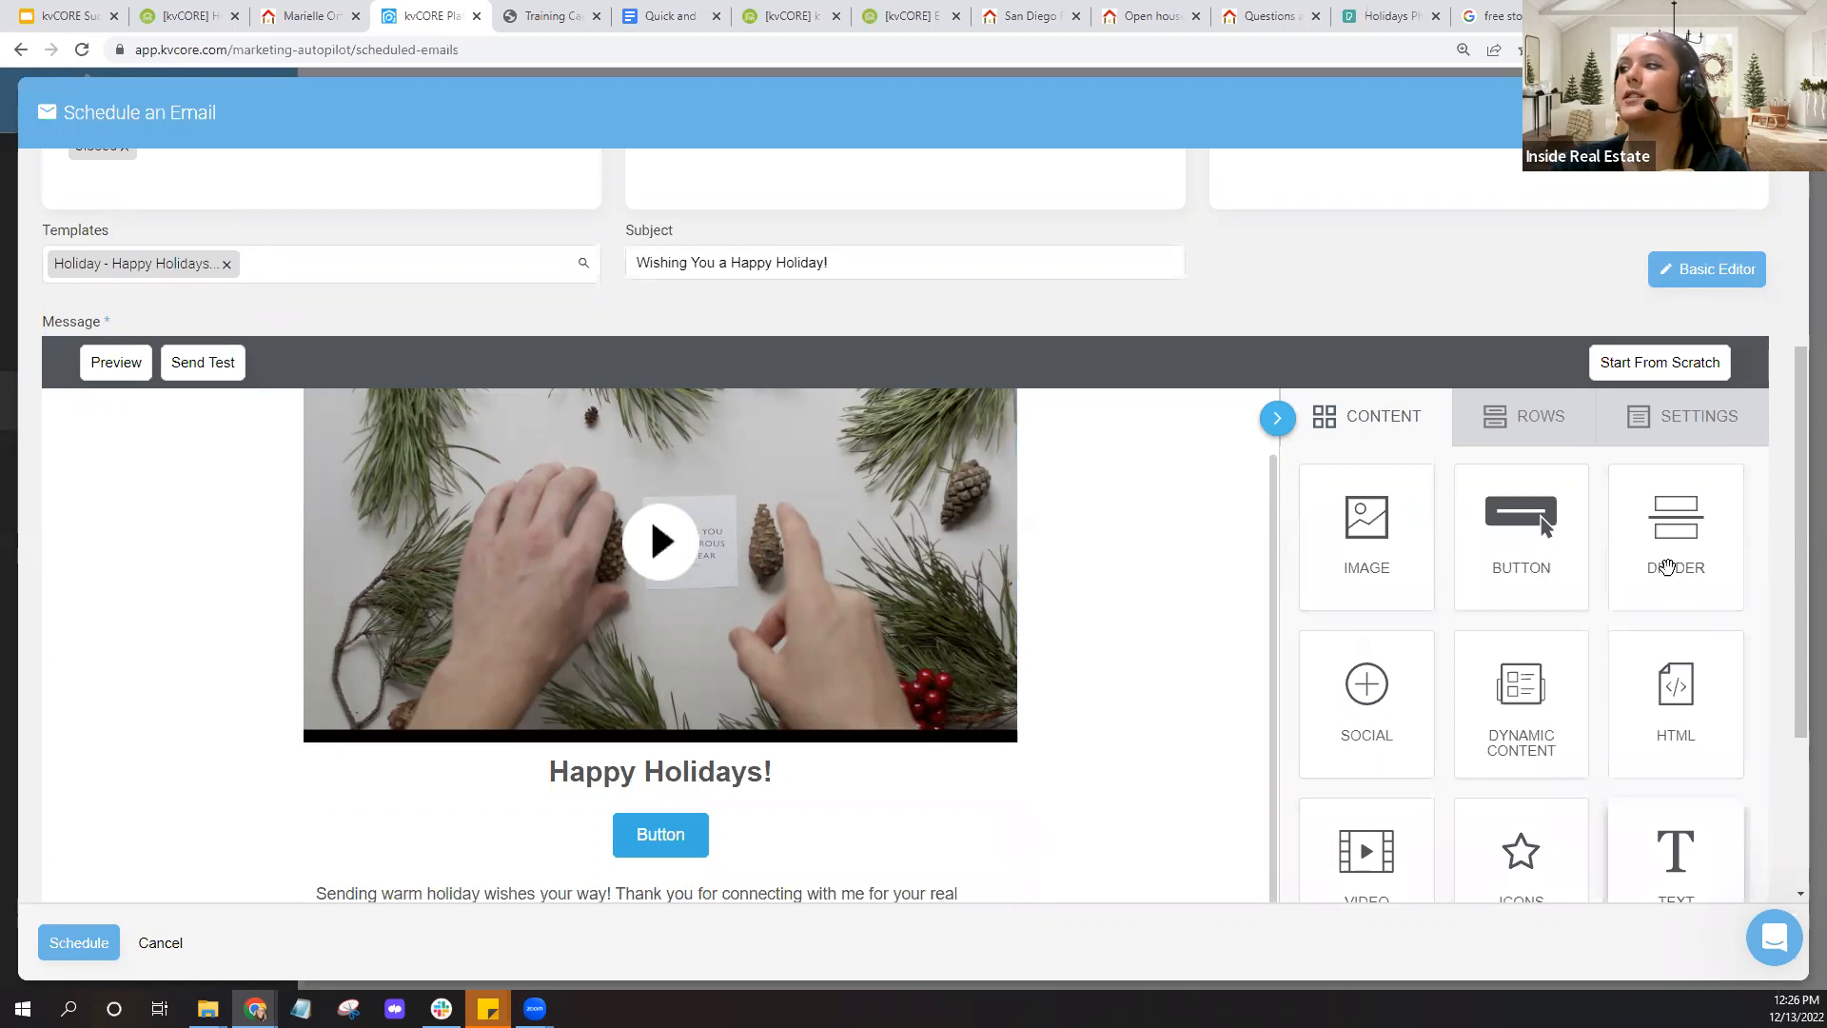
pyautogui.click(1723, 278)
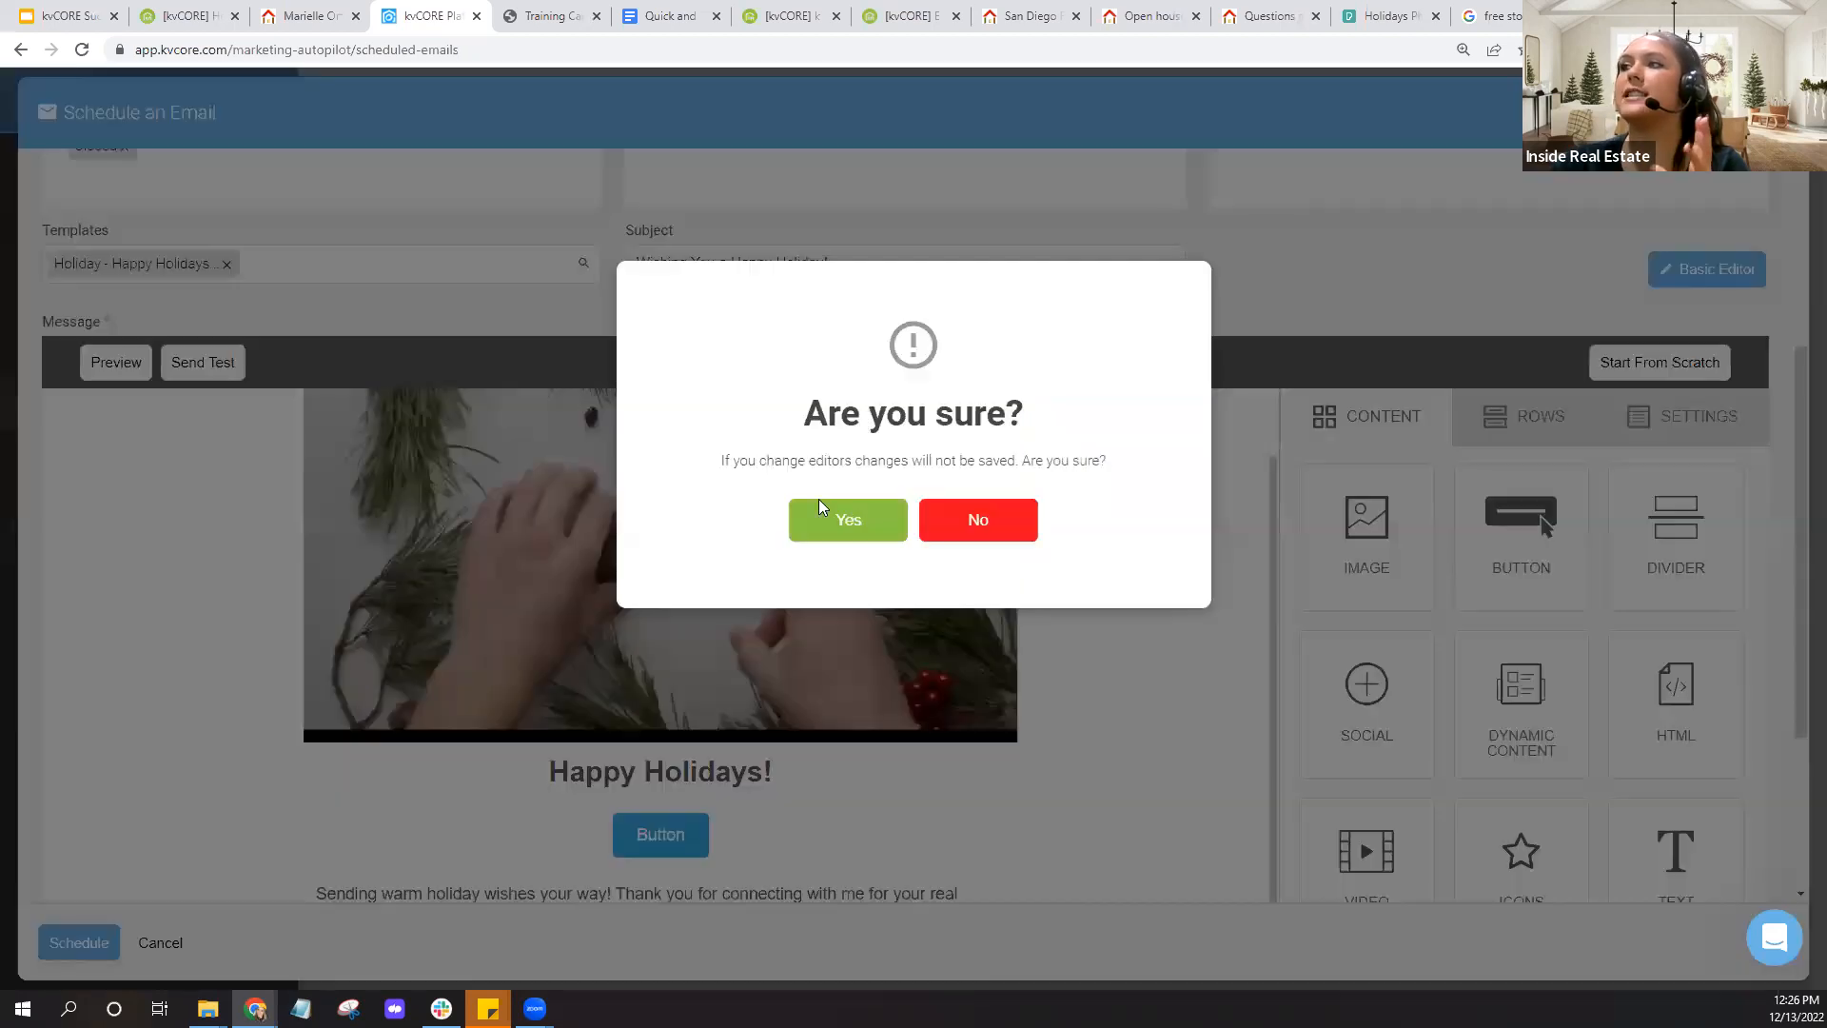
pyautogui.click(837, 519)
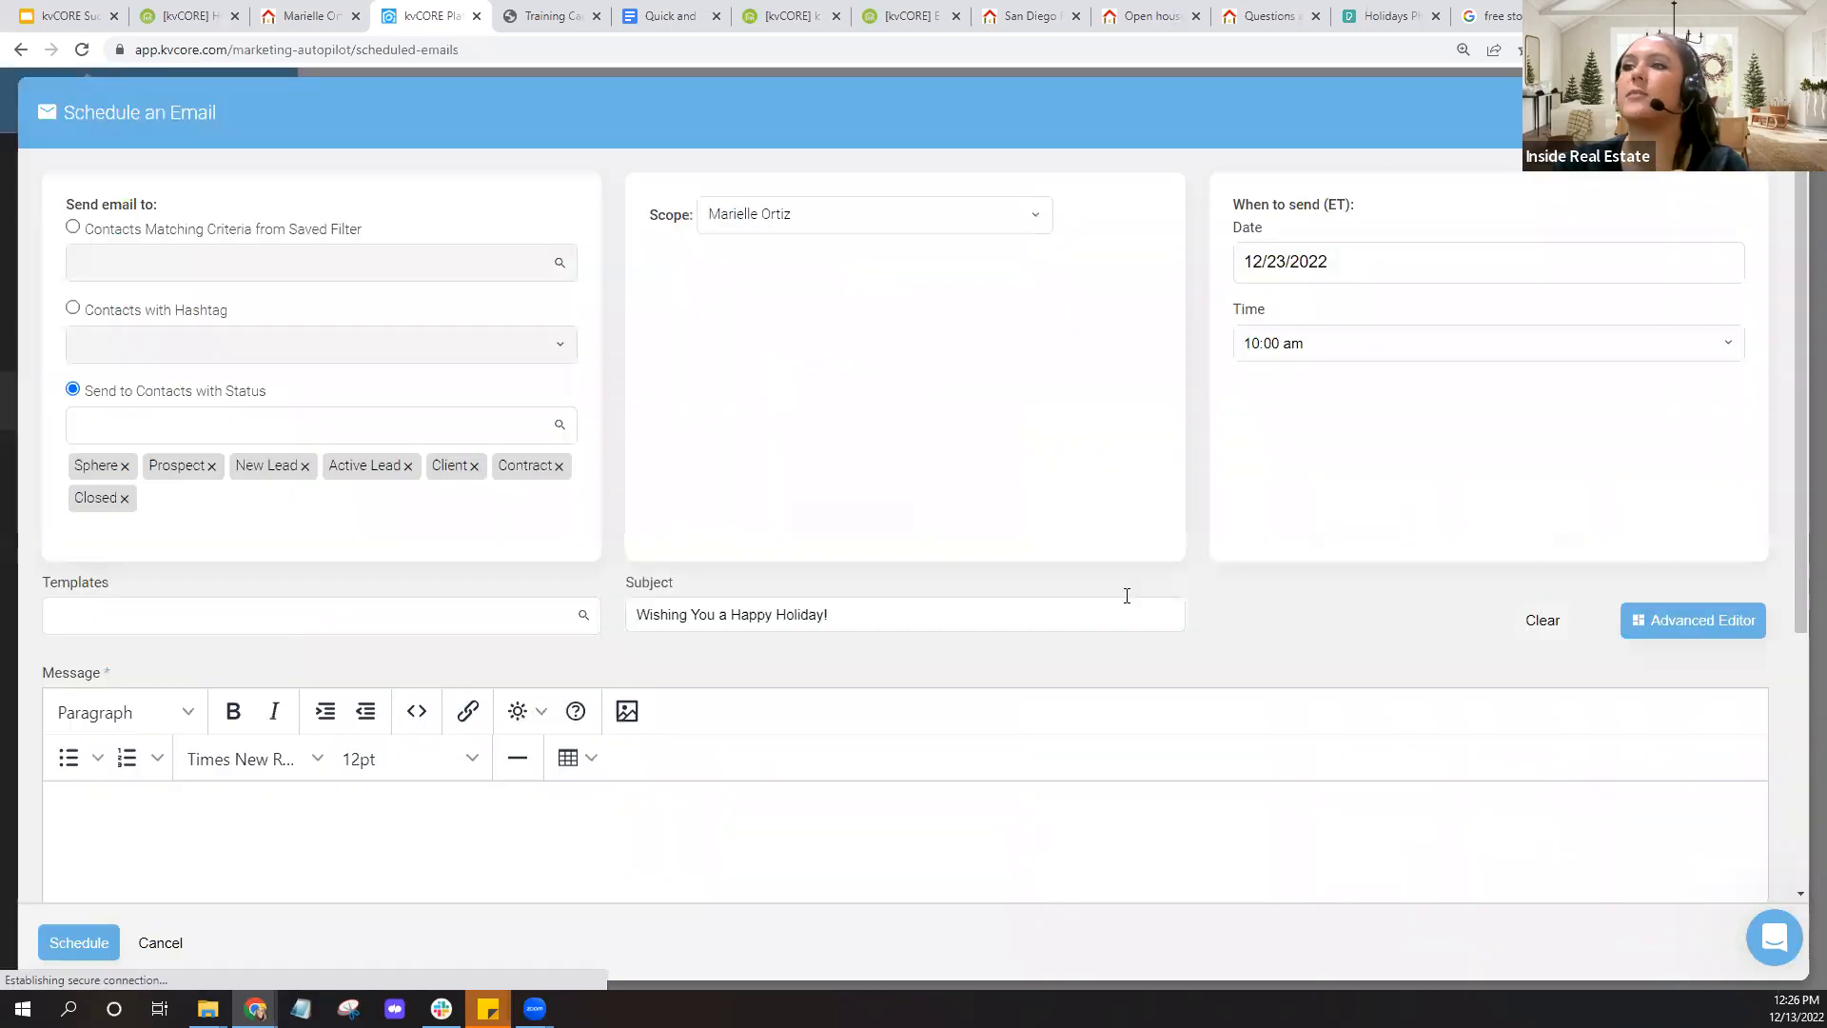
pyautogui.scroll(-3, 1127, 596)
pyautogui.click(334, 595)
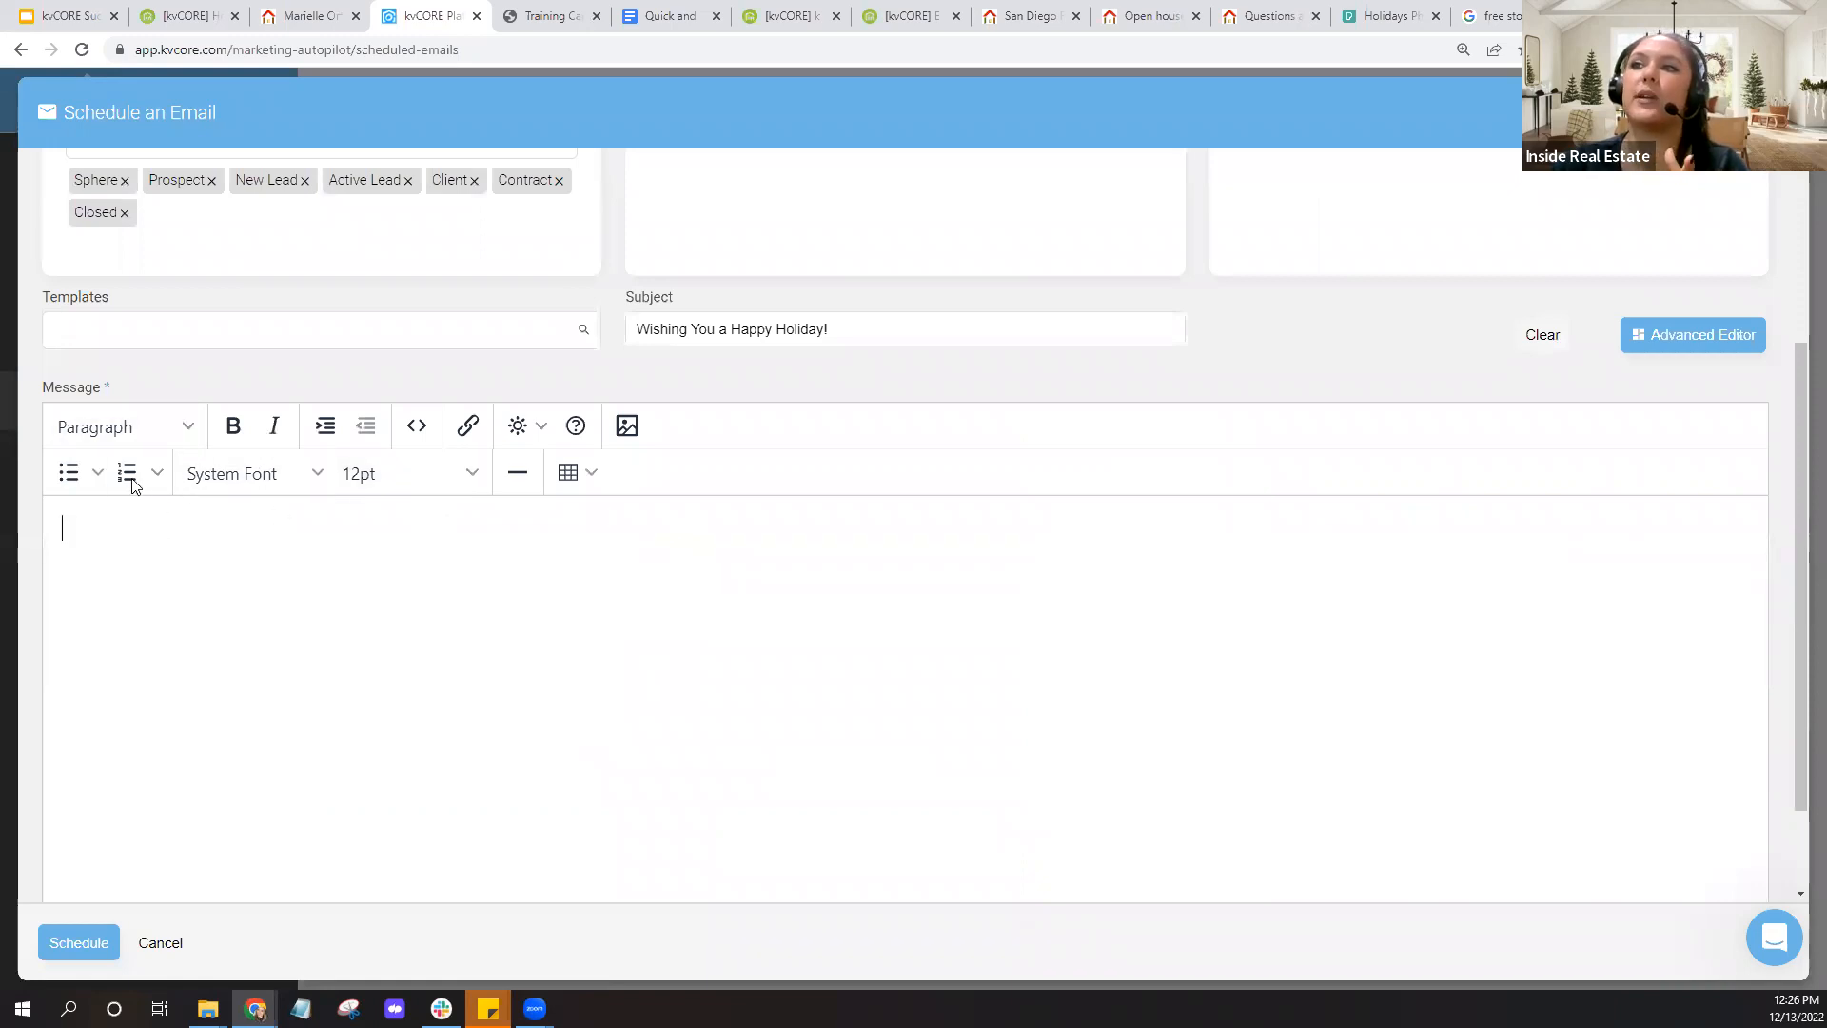
# Return the message to the advanced editor and look through the available content blocks, including Core Video
pyautogui.click(1661, 343)
pyautogui.click(864, 533)
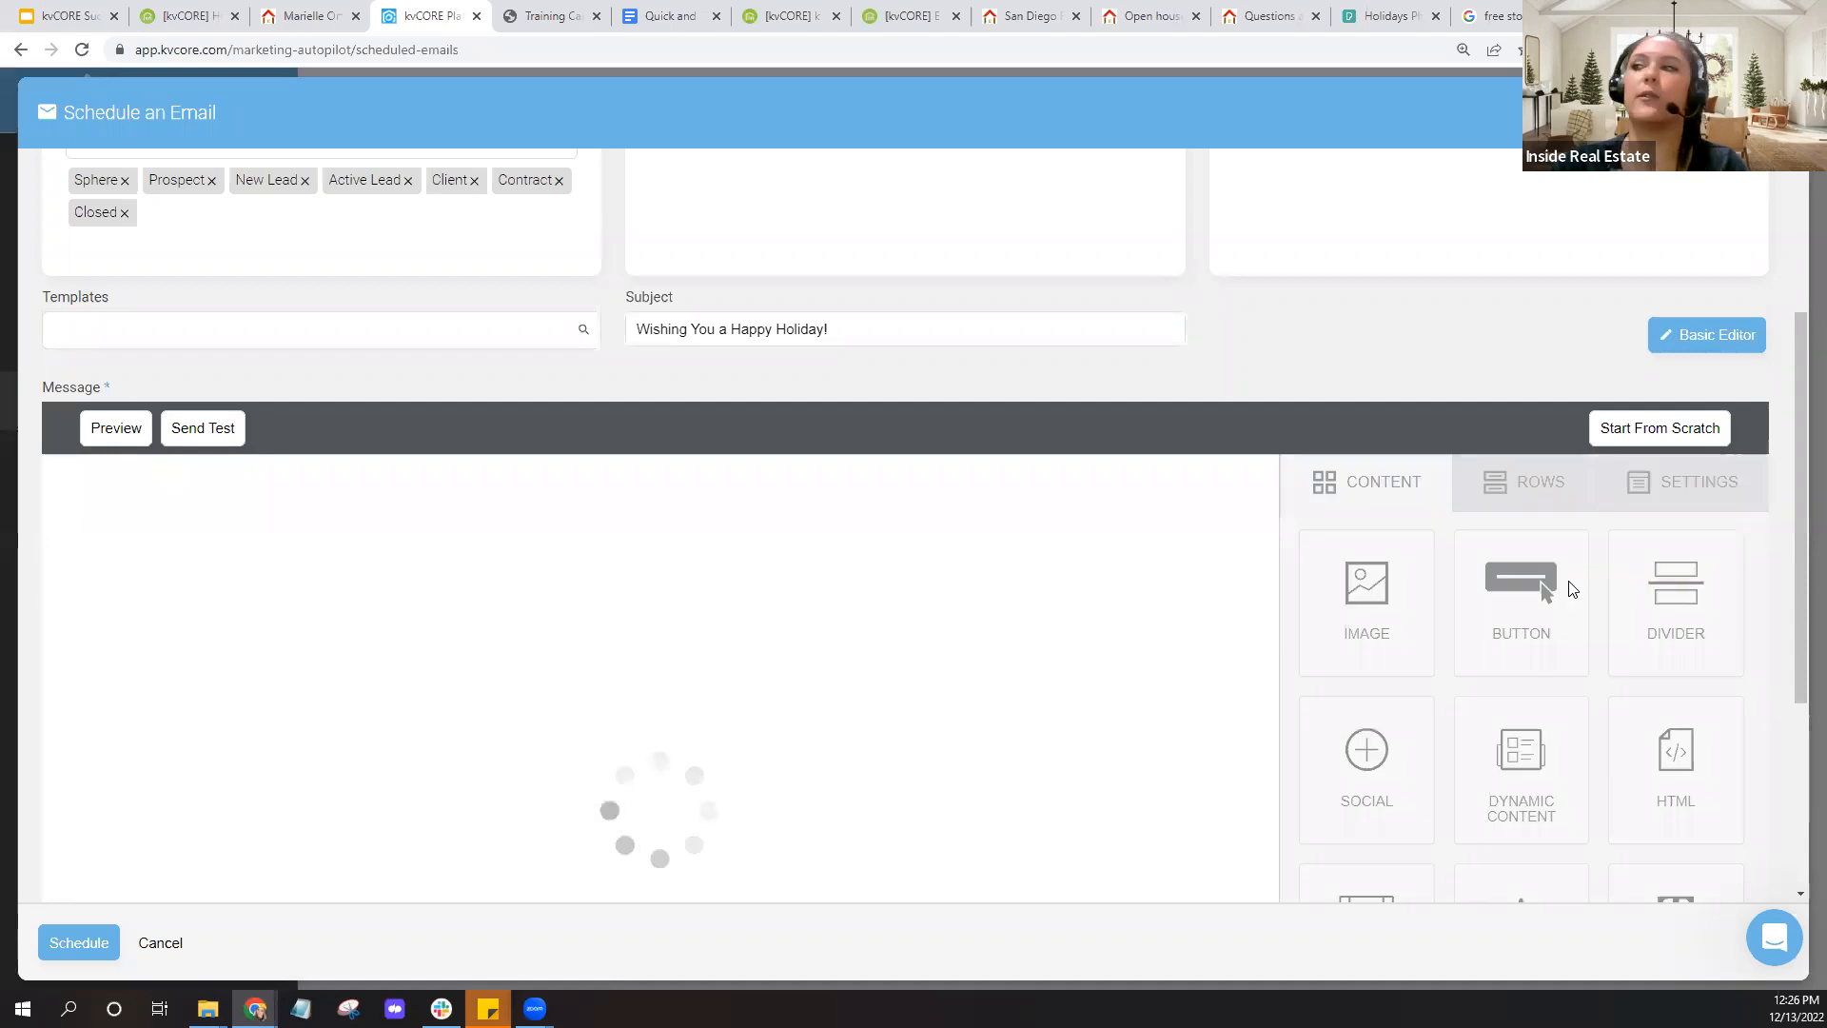
pyautogui.scroll(-1, 1424, 640)
pyautogui.scroll(-2, 1470, 745)
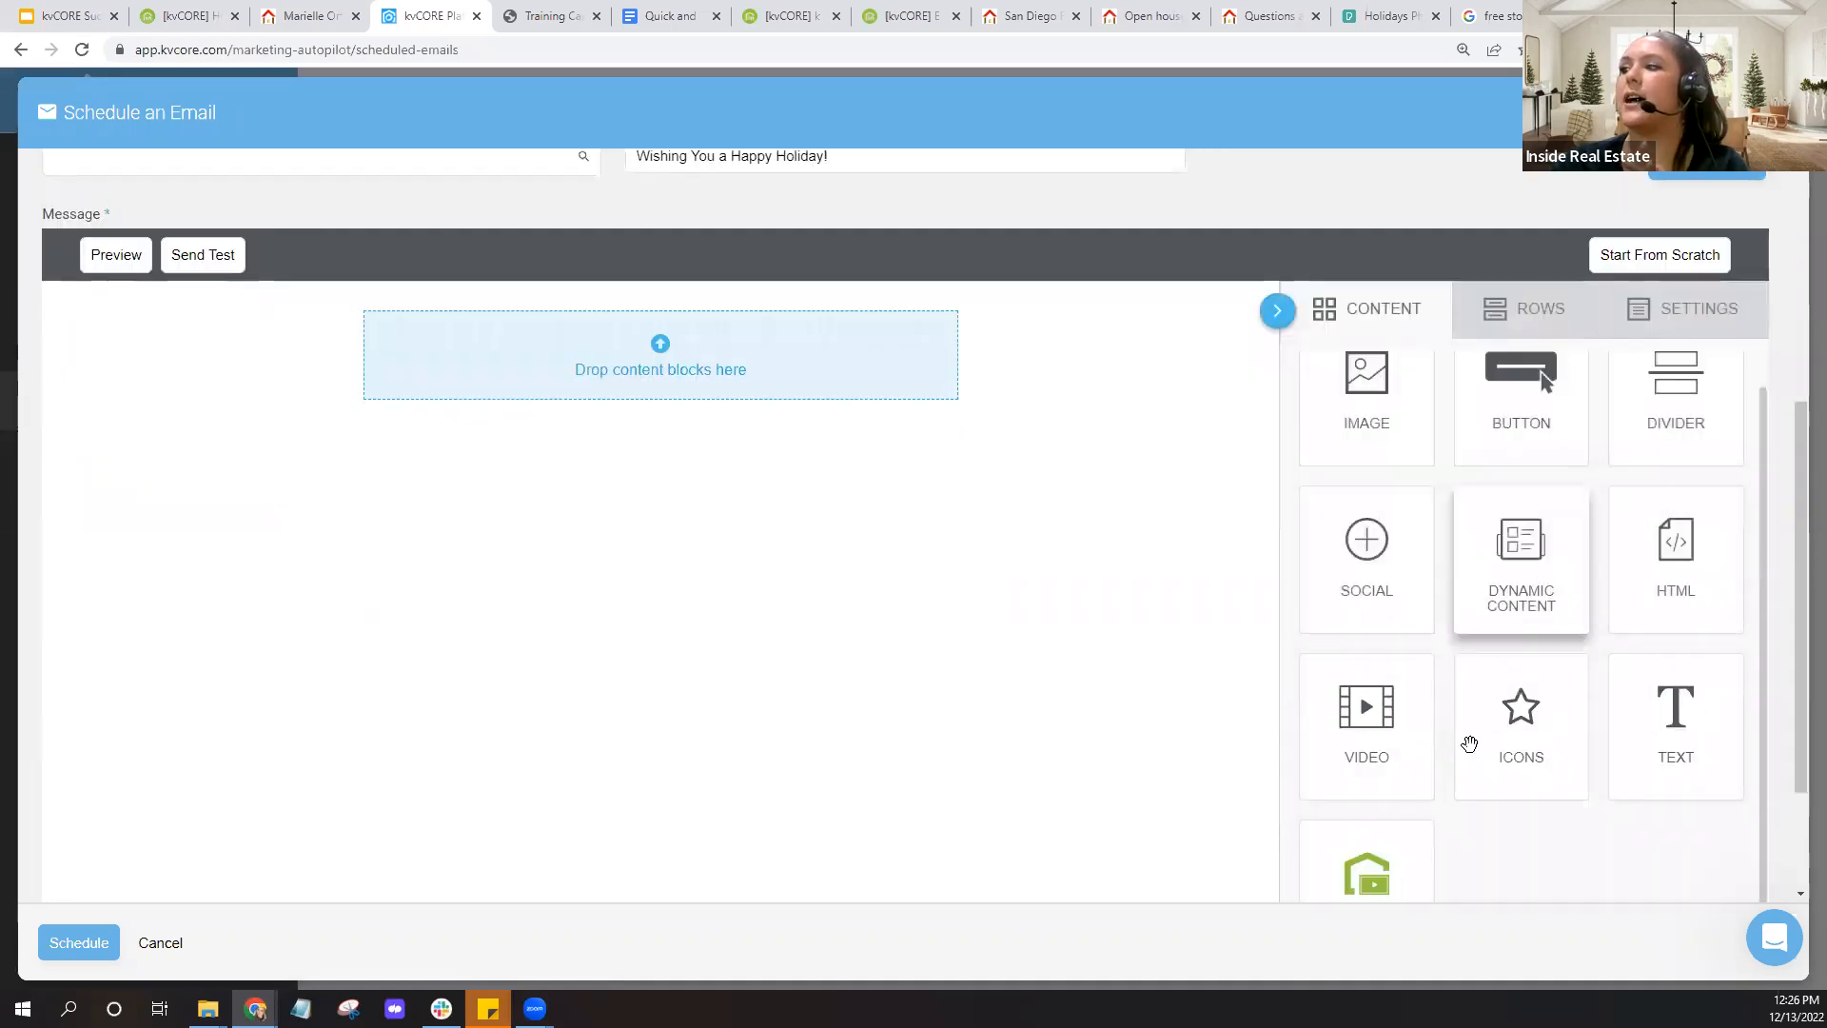
pyautogui.scroll(-2, 1401, 679)
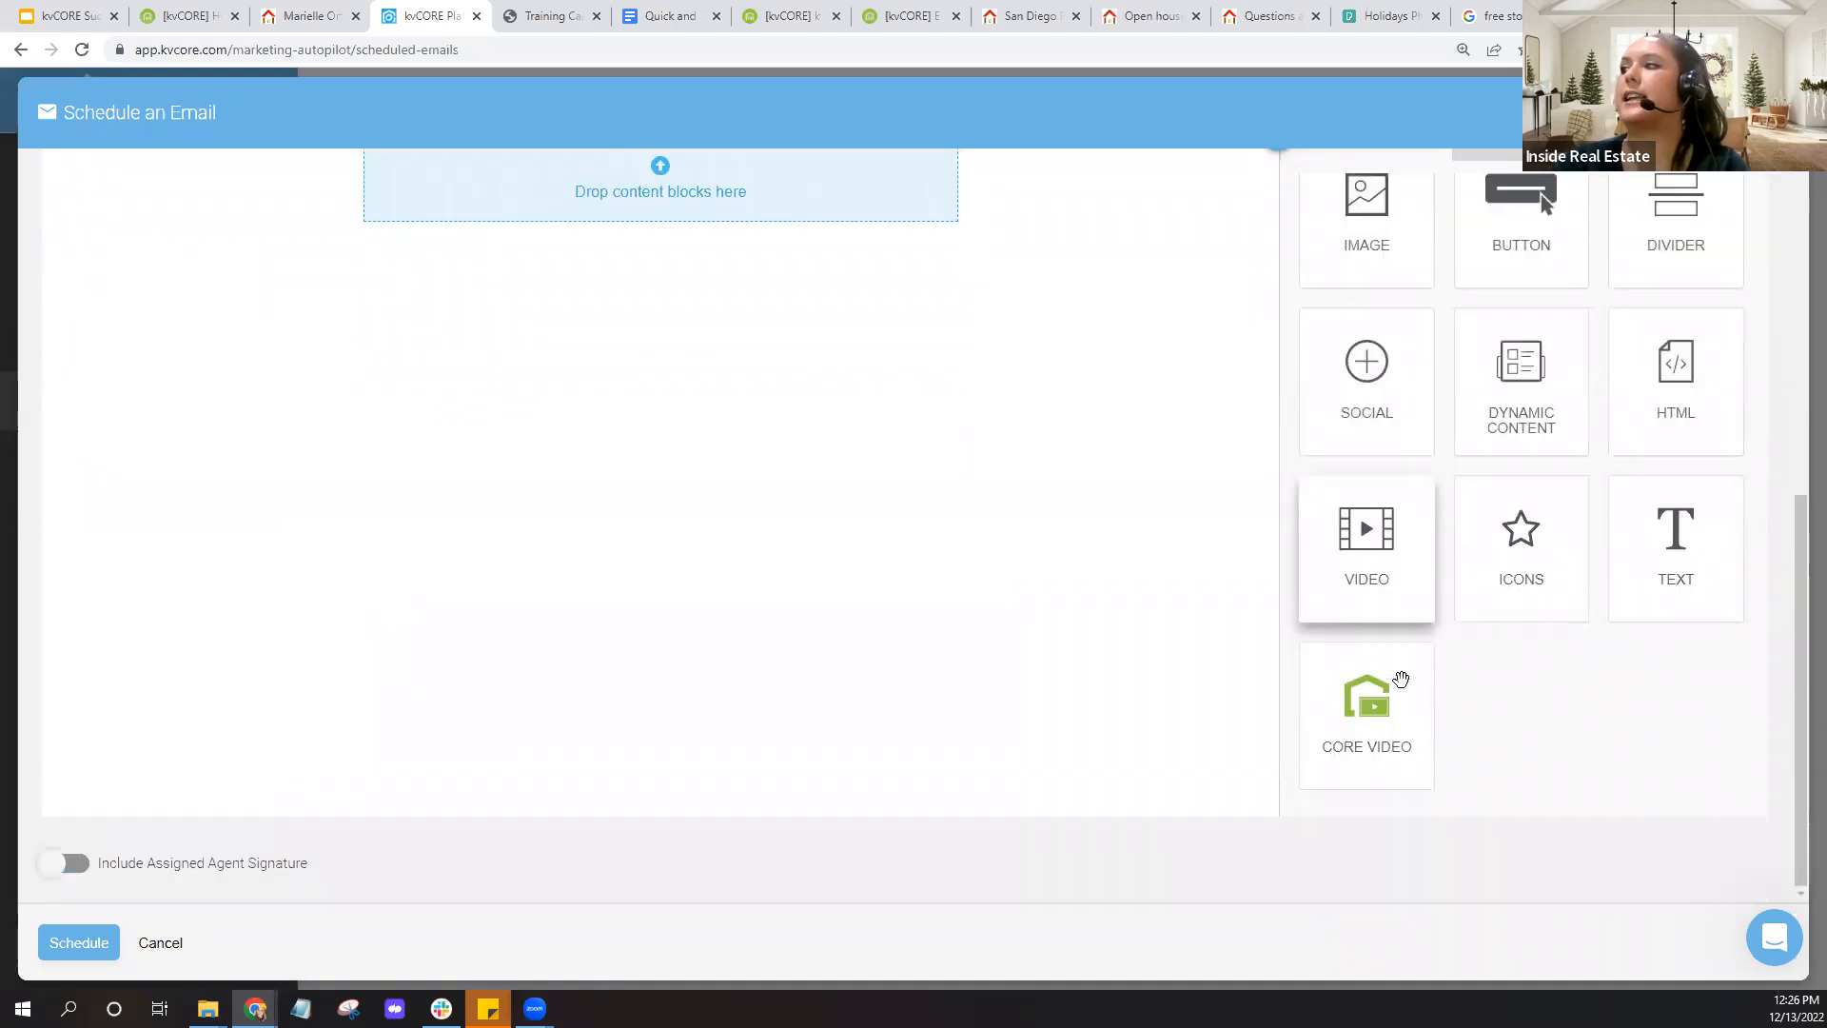
pyautogui.scroll(1, 1567, 694)
pyautogui.scroll(2, 1116, 541)
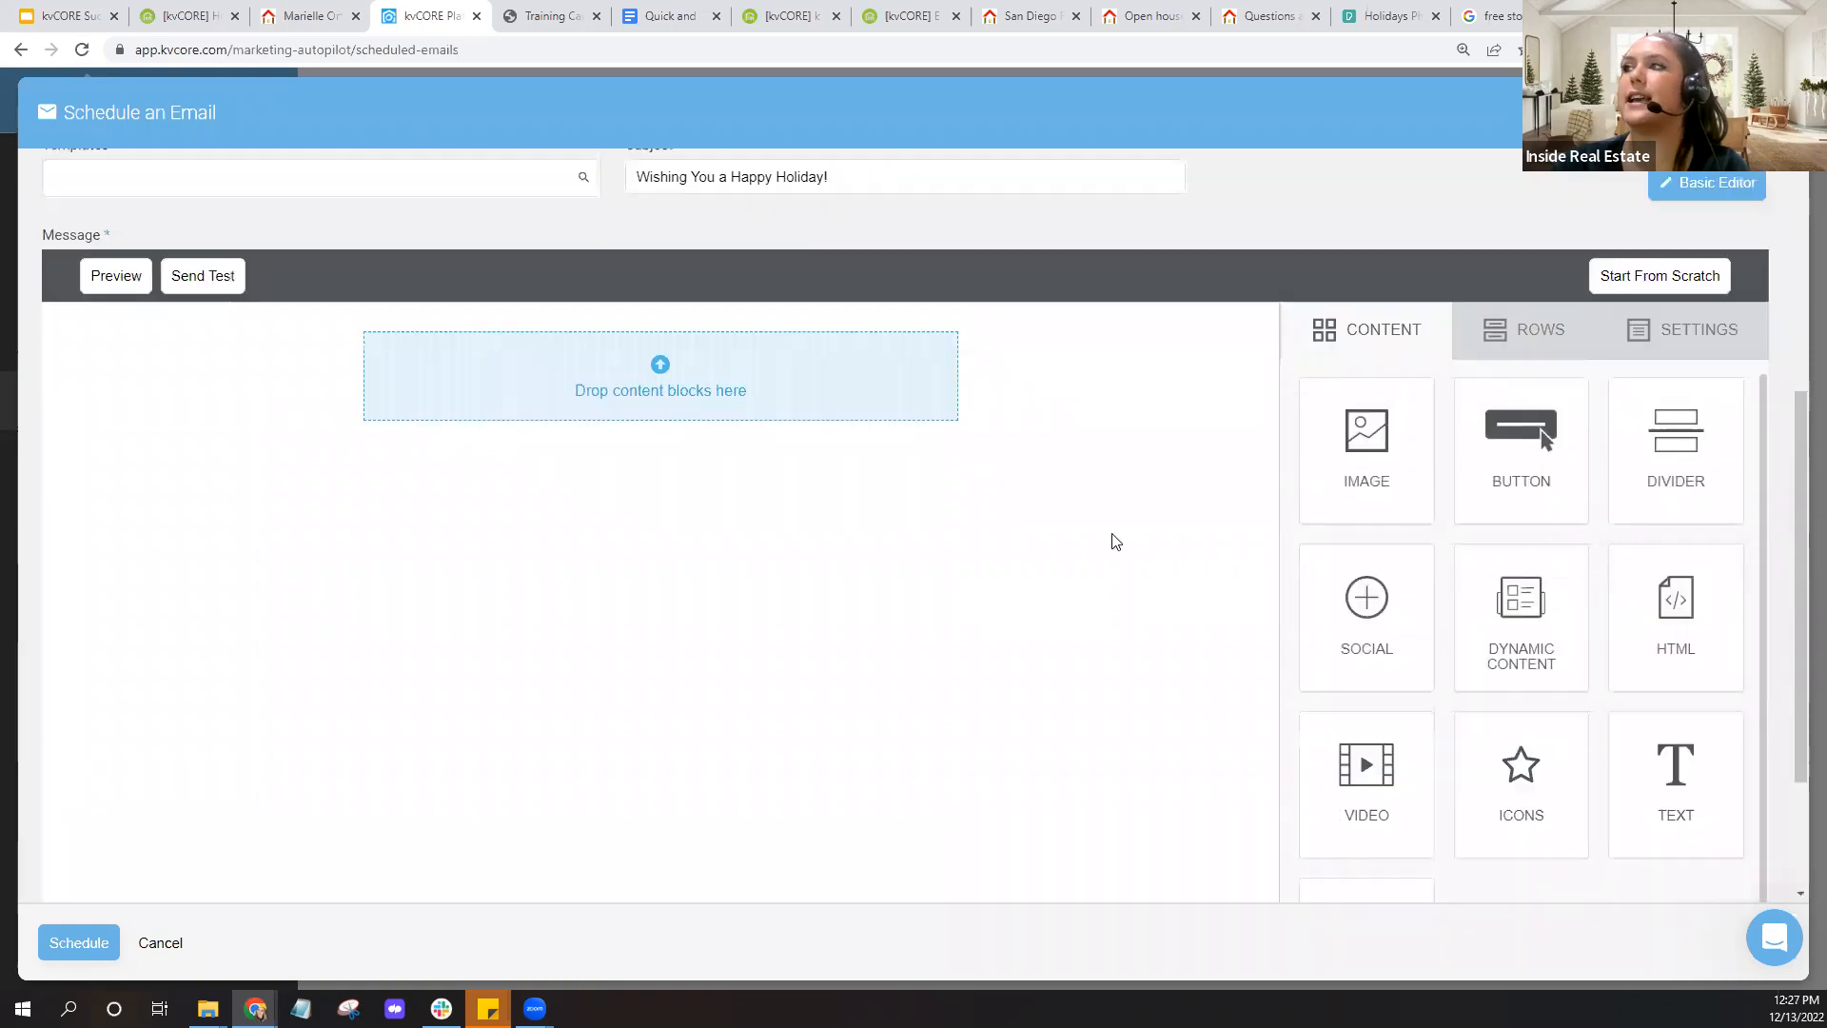
pyautogui.scroll(5, 1117, 542)
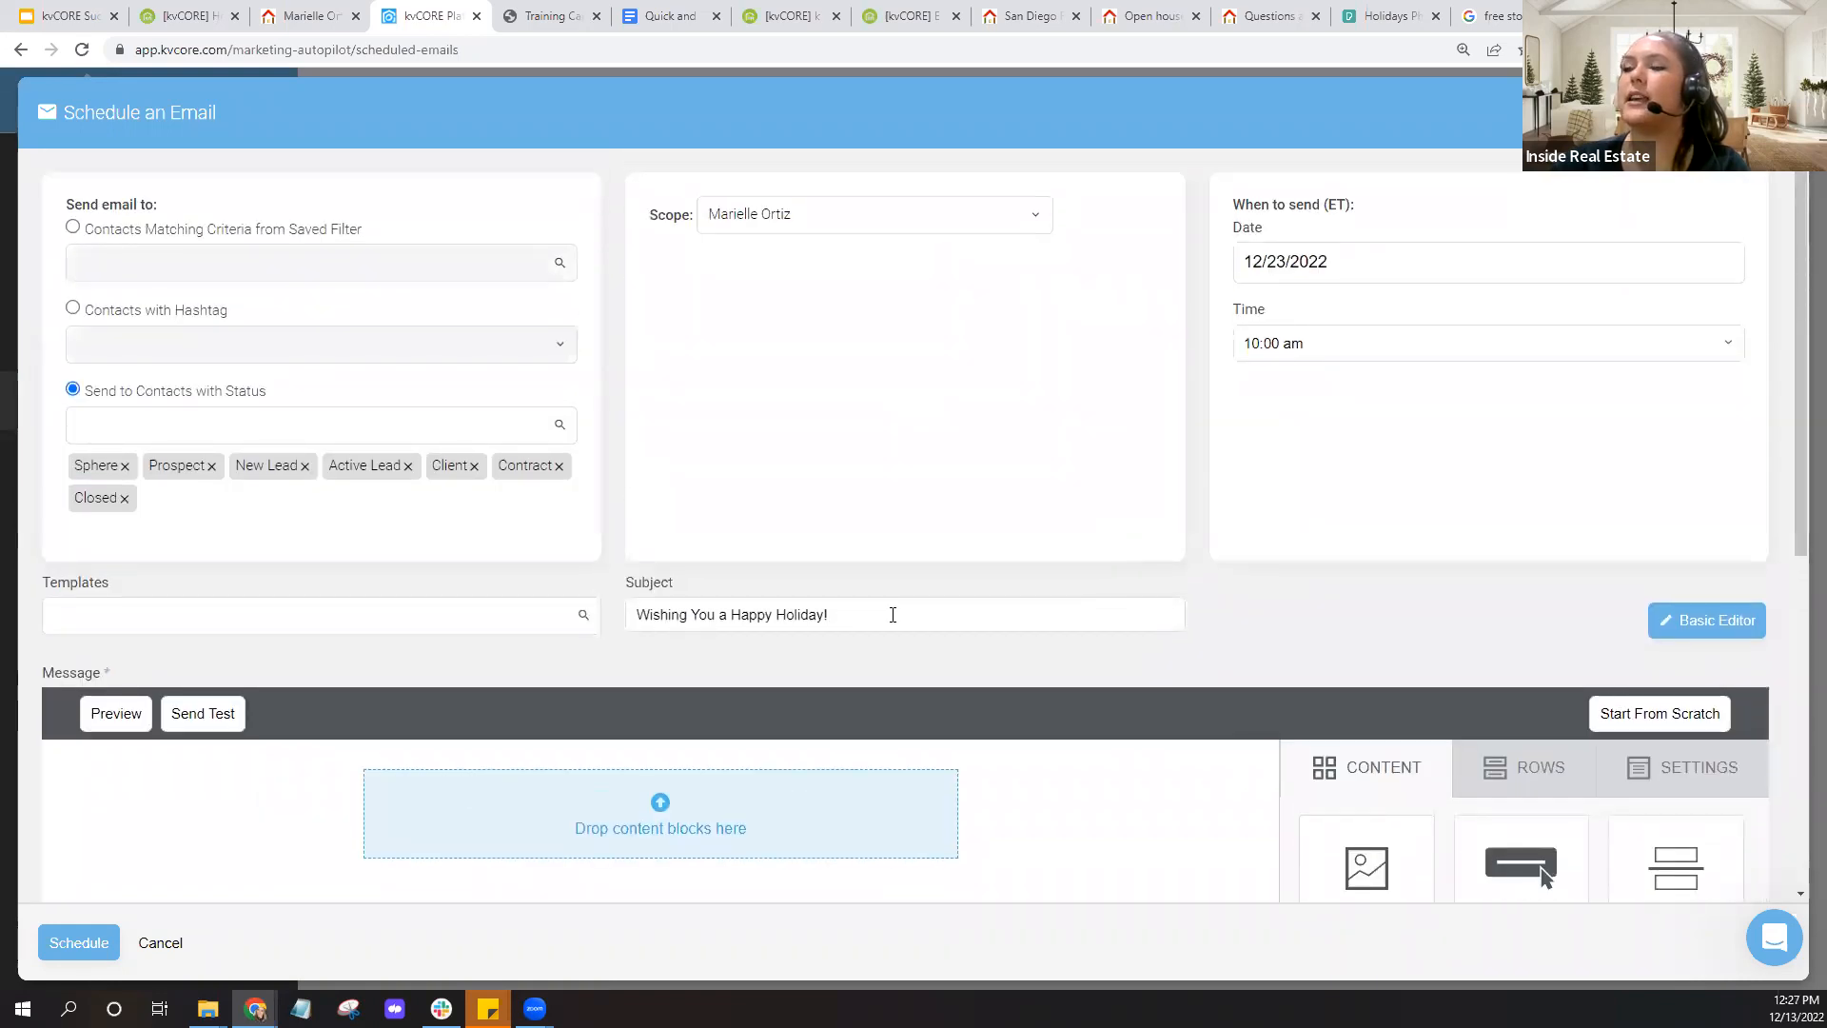
# Search the email templates for "holiday" and apply the Happy Holidays template to the message
pyautogui.click(368, 613)
pyautogui.write('hol')
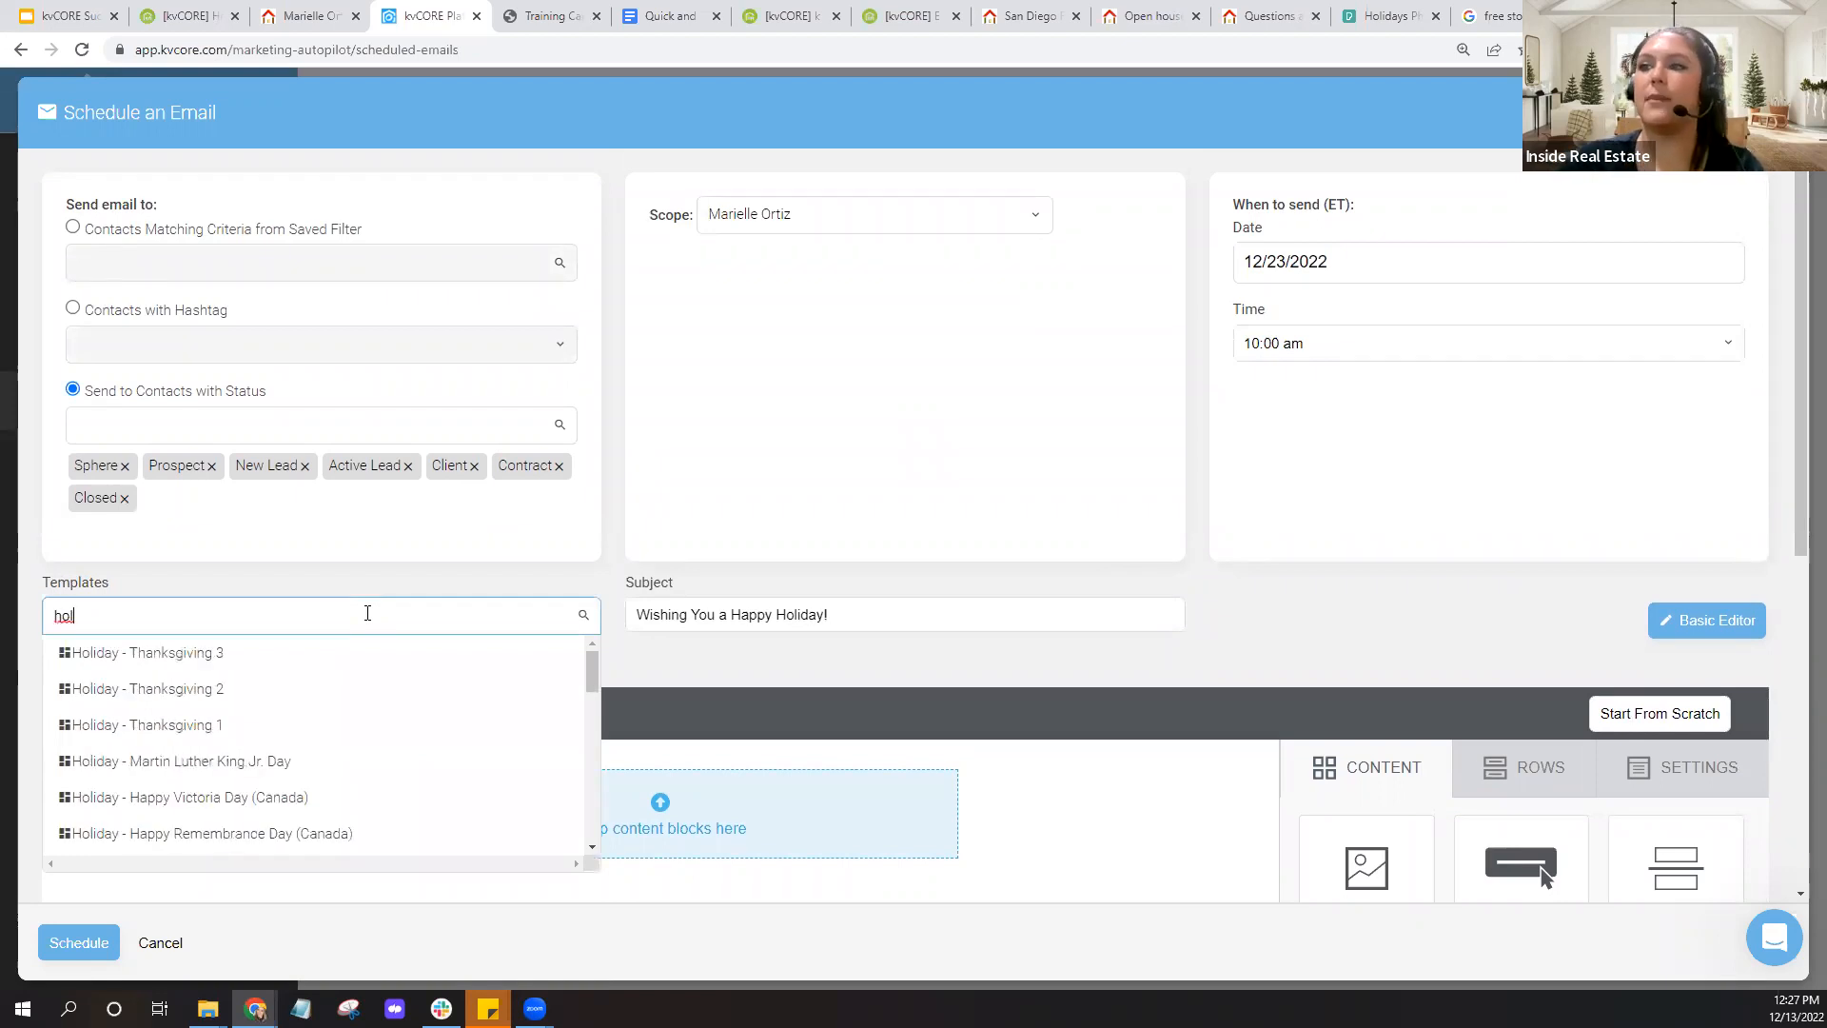
pyautogui.write('i')
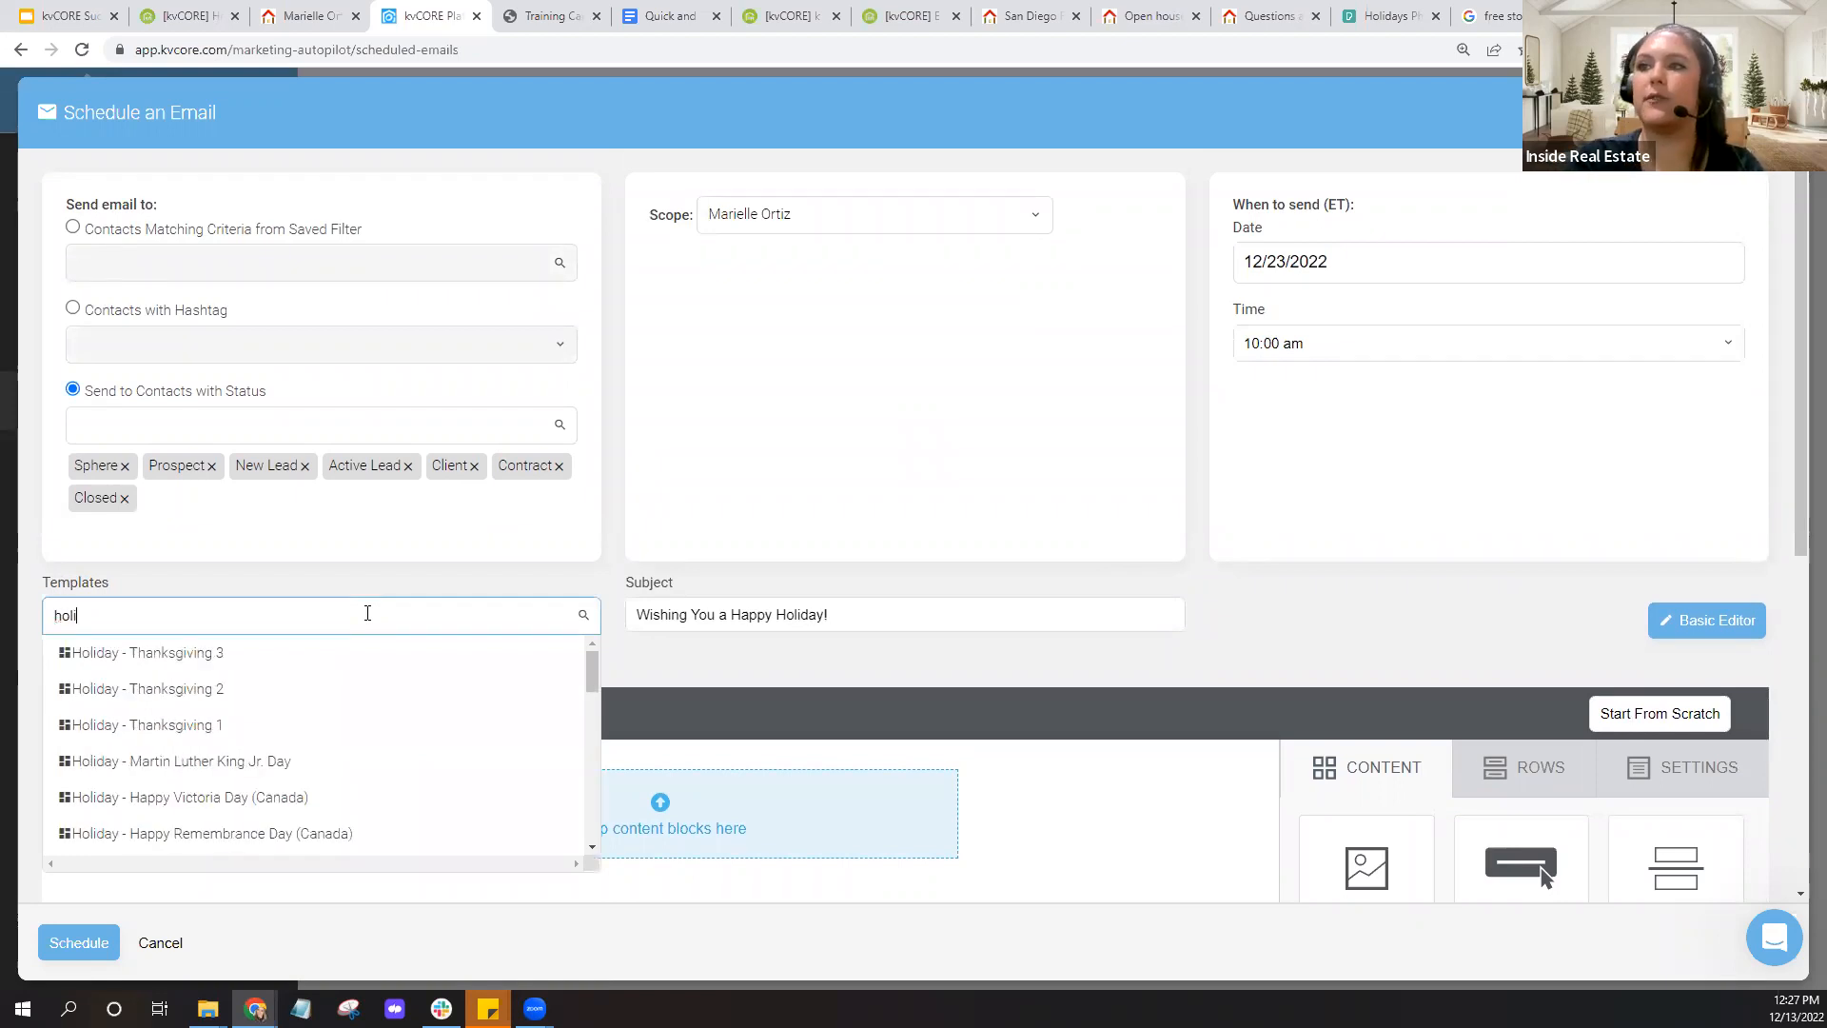
pyautogui.write('day')
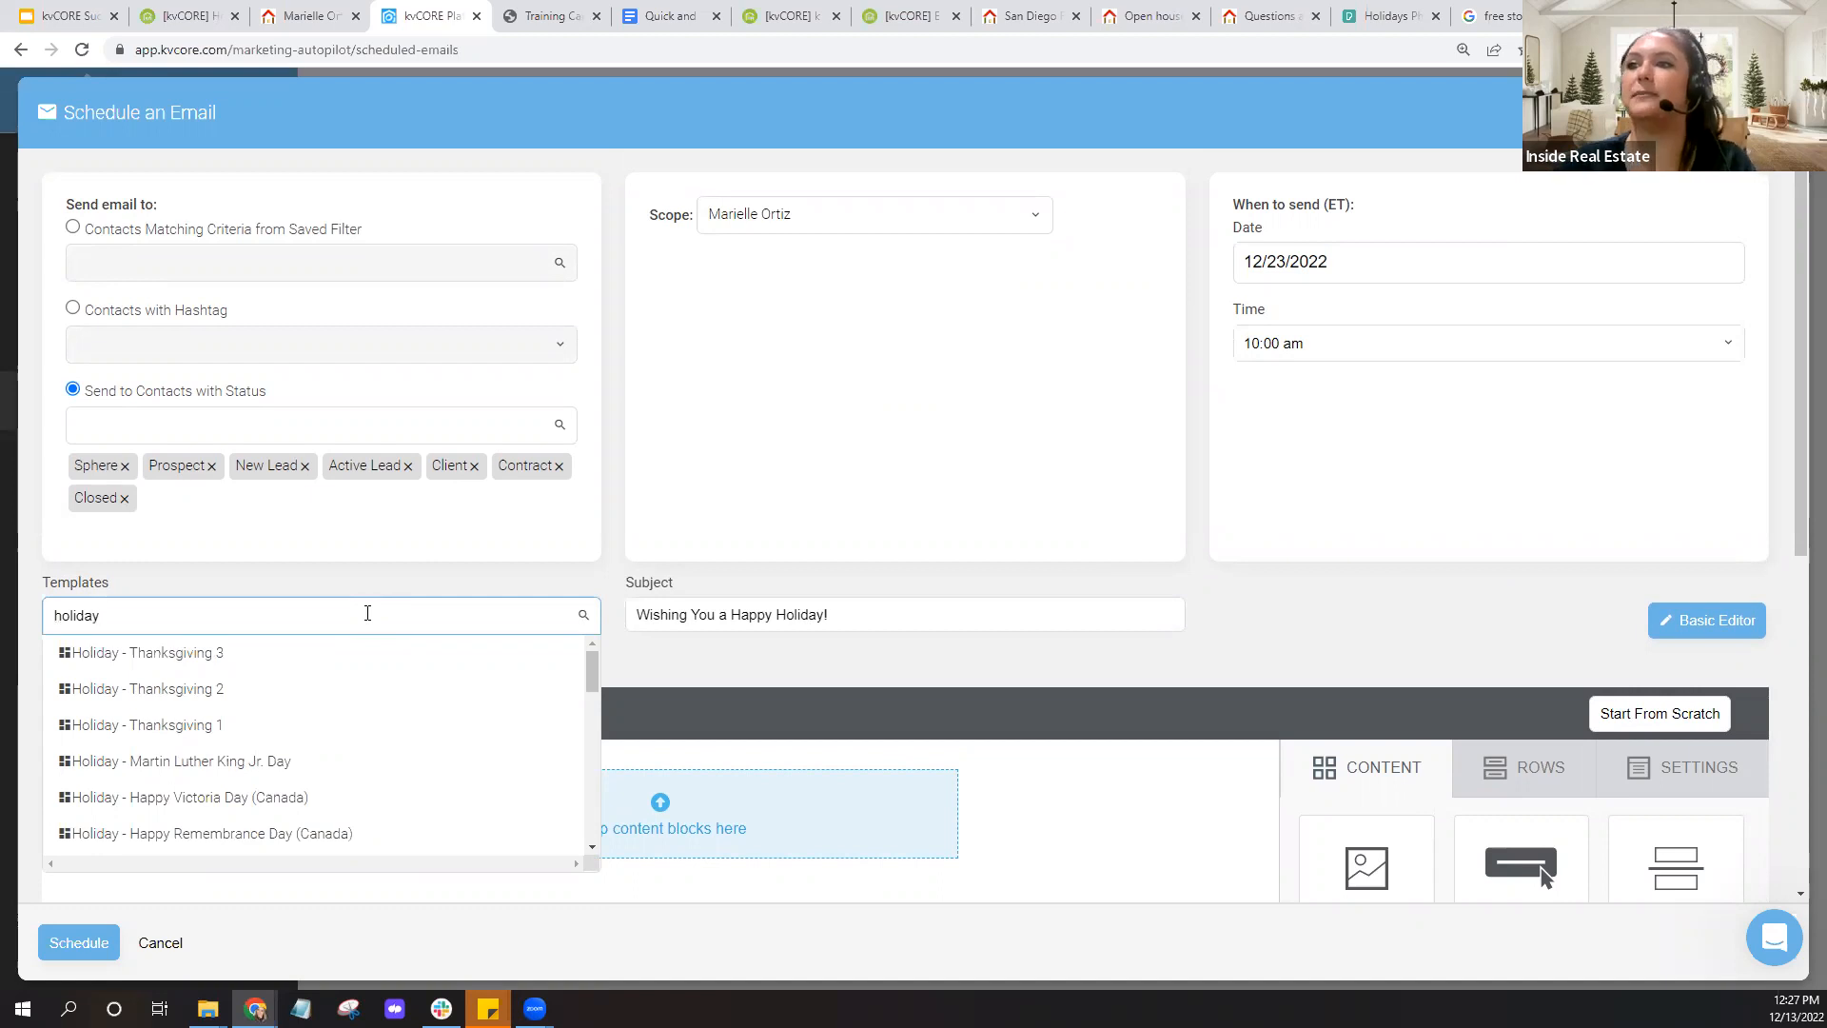
pyautogui.scroll(-3, 371, 673)
pyautogui.scroll(-5, 320, 730)
pyautogui.click(296, 696)
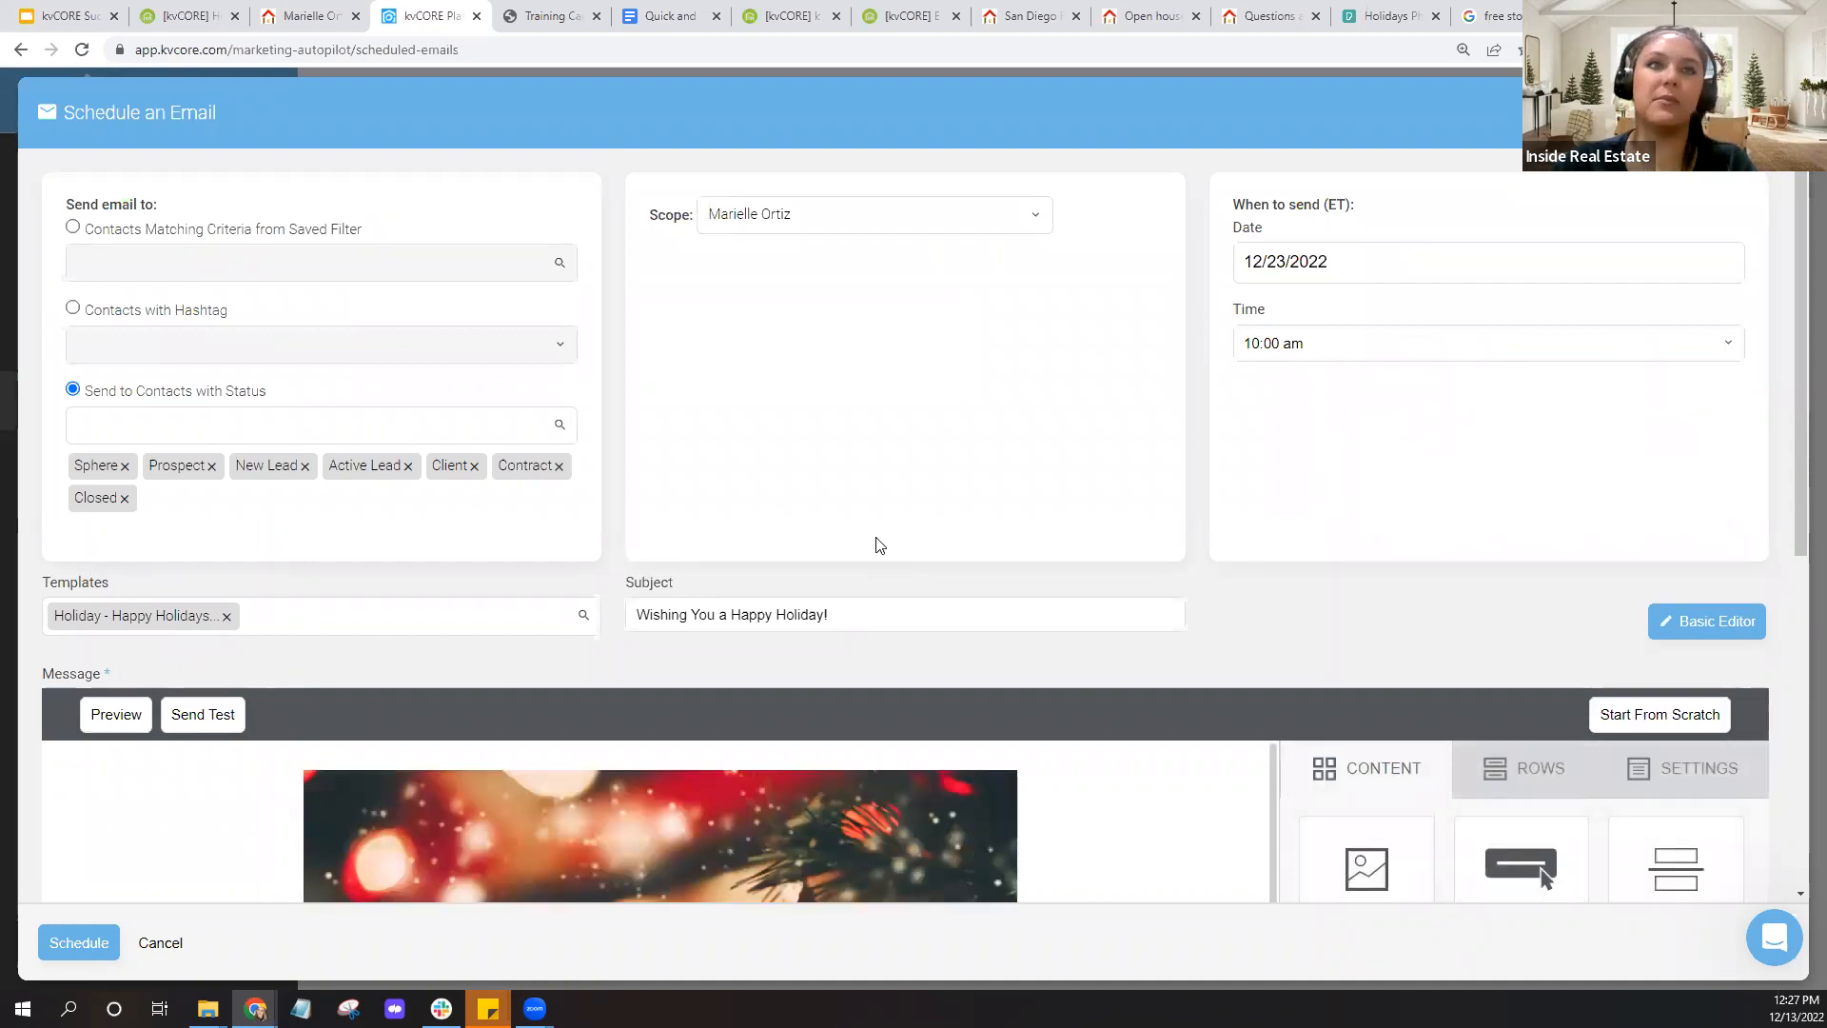
# Review the holiday message, include the assigned agent signature, and schedule the email
pyautogui.scroll(-1, 1284, 630)
pyautogui.scroll(-5, 1284, 630)
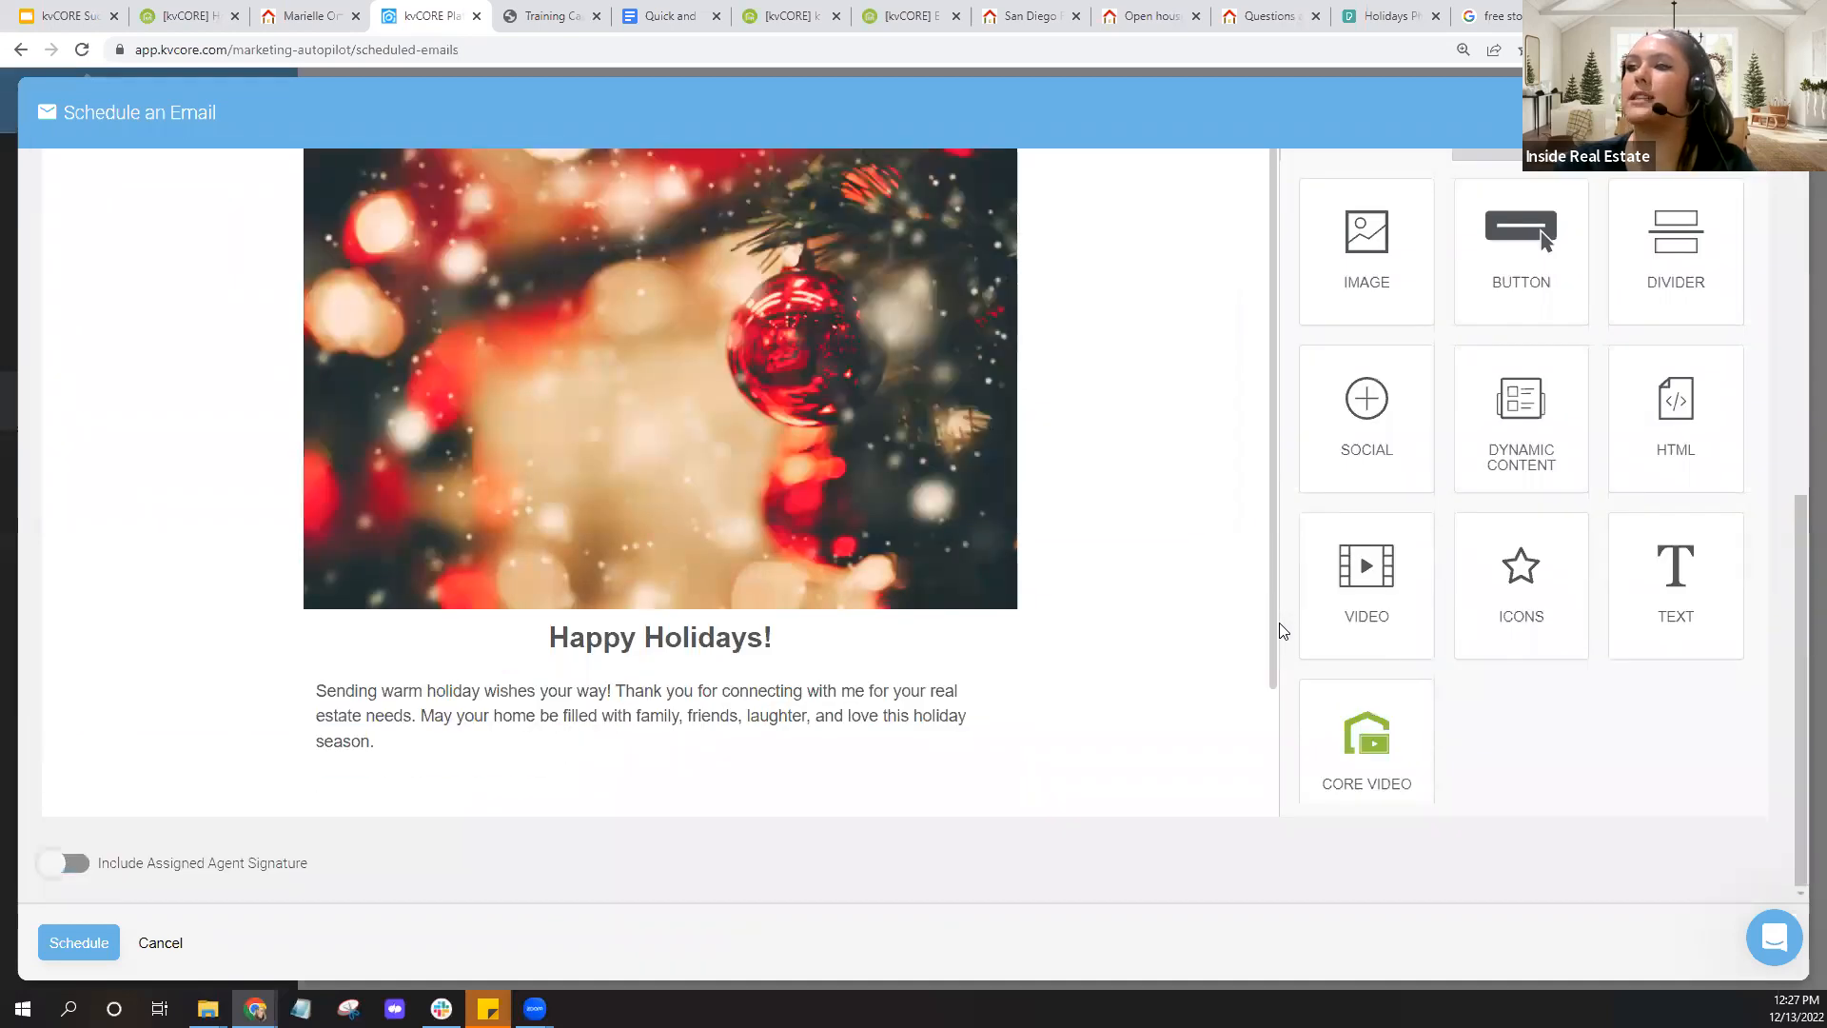
pyautogui.scroll(6, 1255, 659)
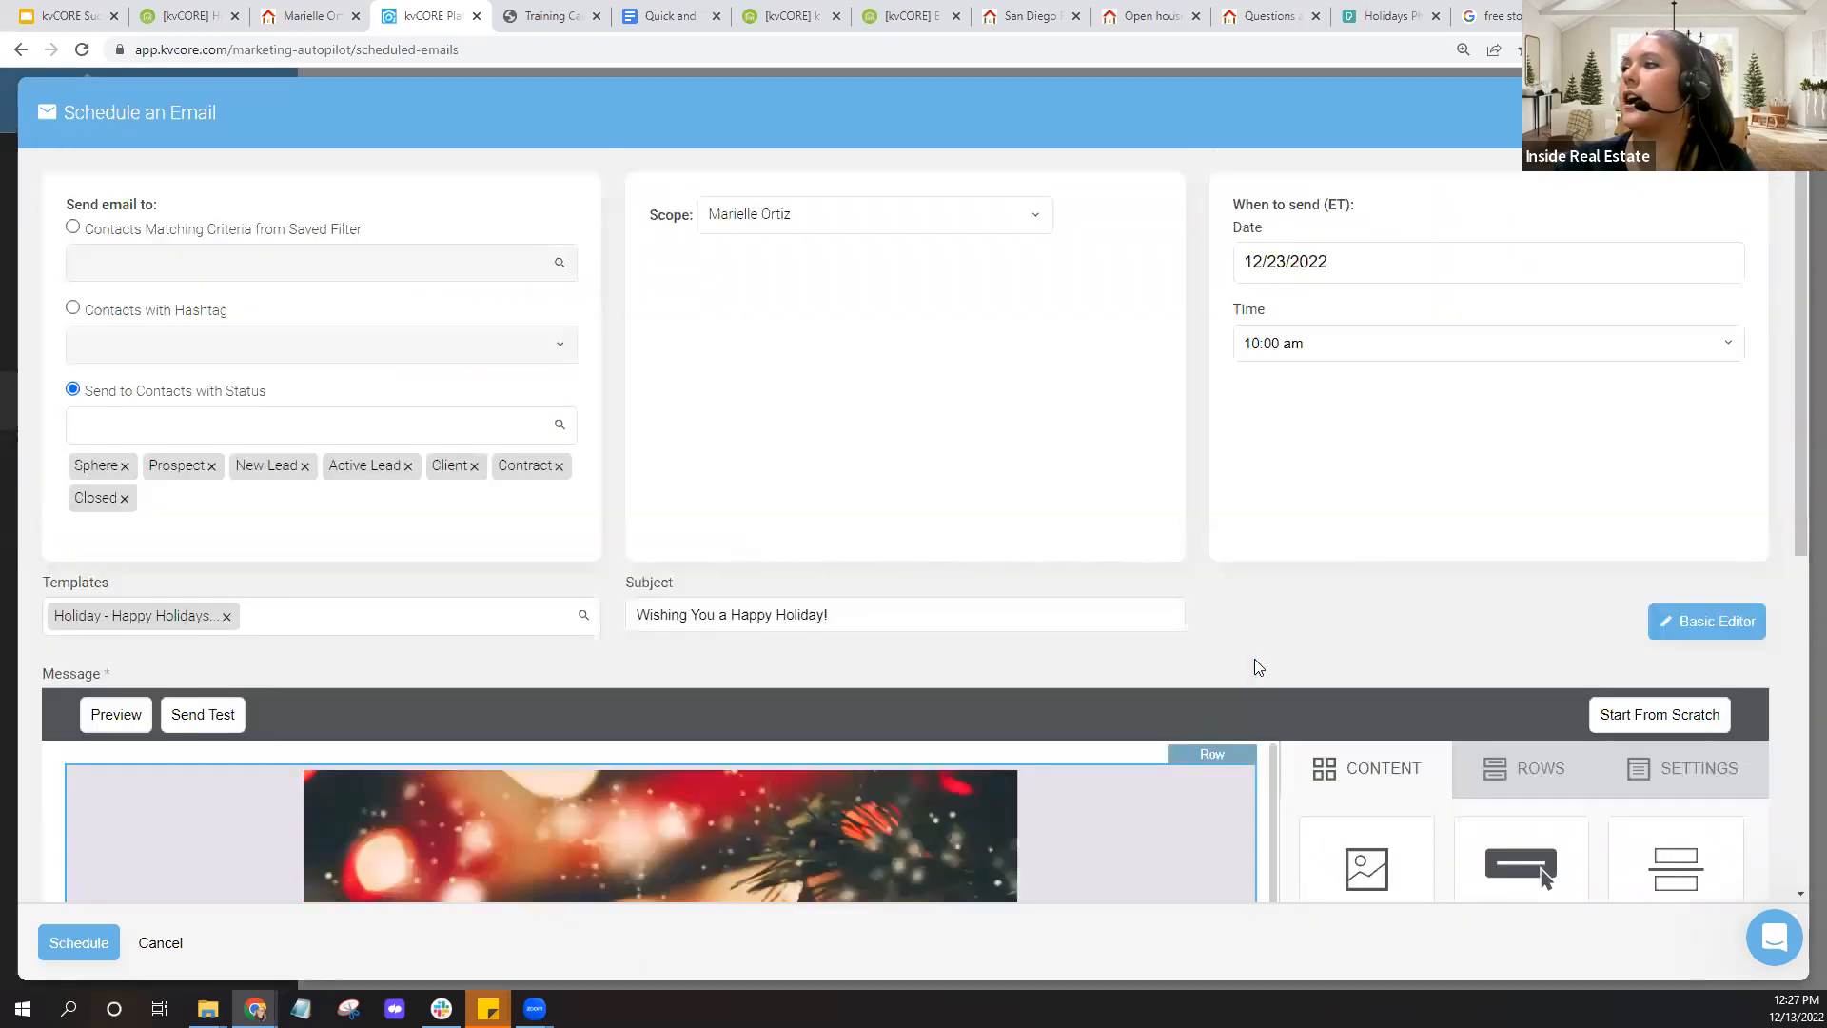
pyautogui.scroll(-6, 1254, 658)
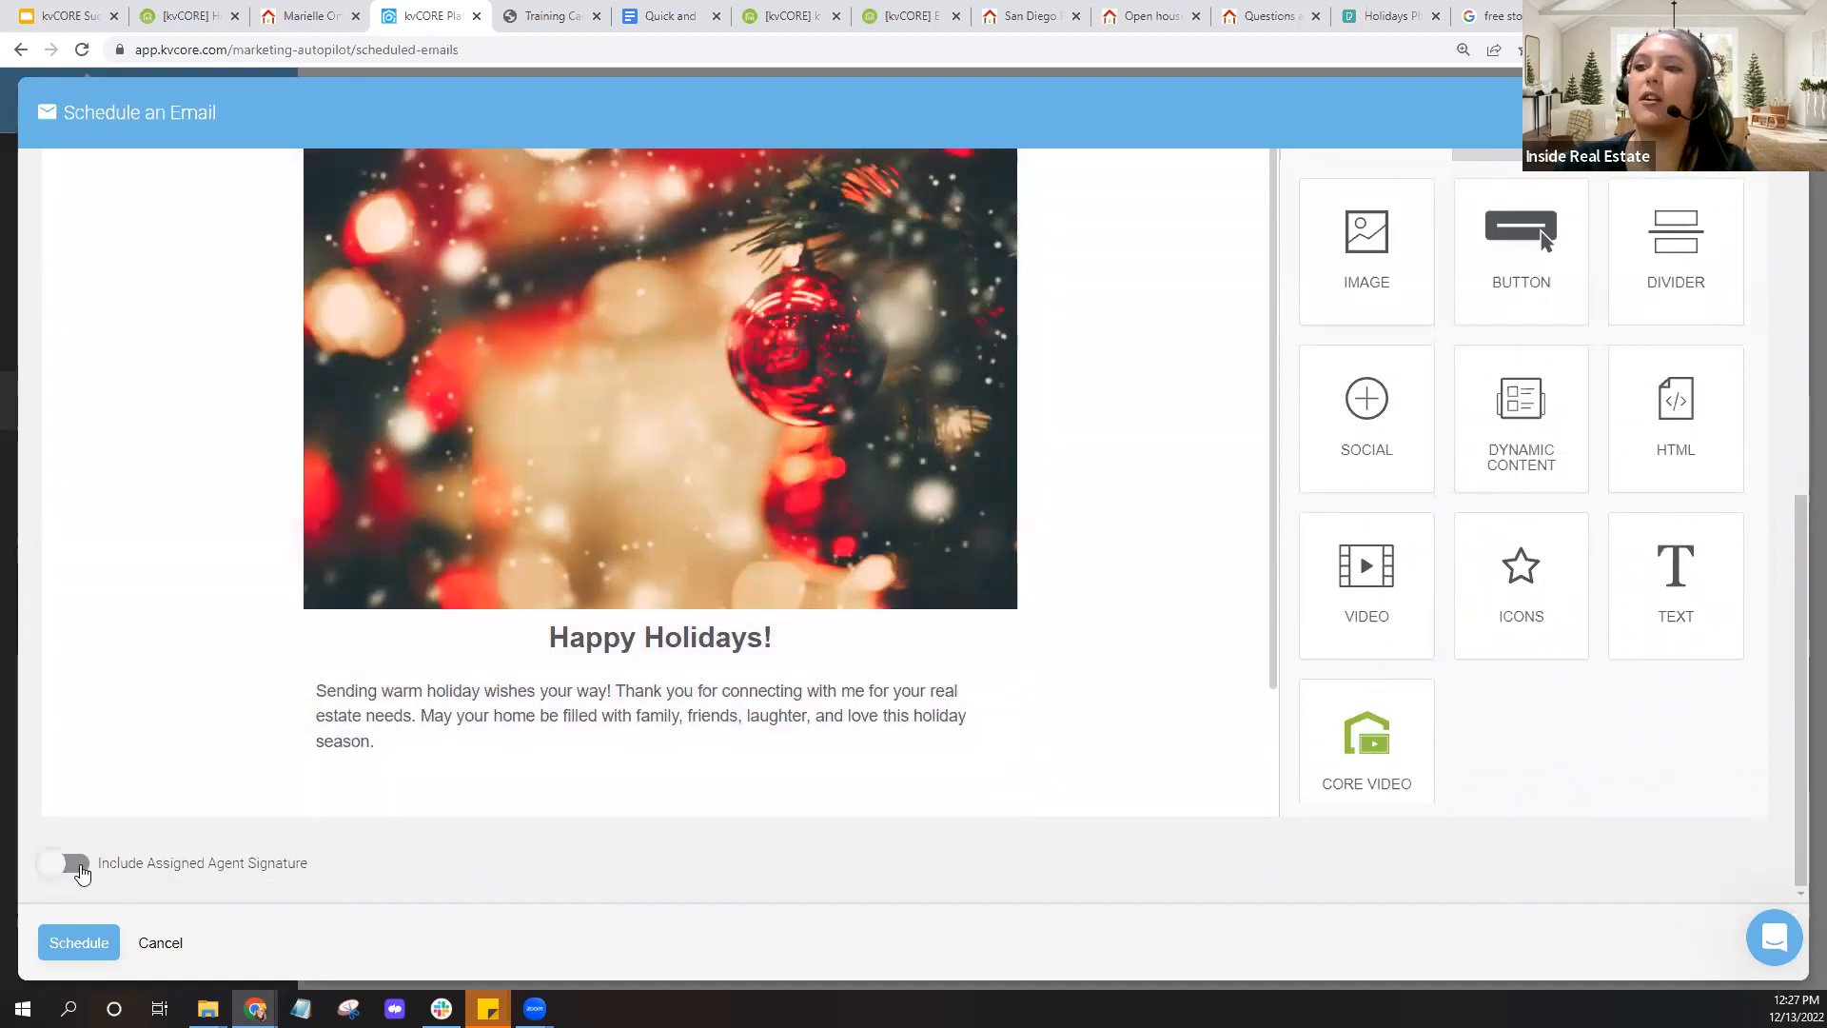
pyautogui.moveTo(104, 873); pyautogui.dragTo(360, 865)
pyautogui.click(363, 872)
pyautogui.click(59, 864)
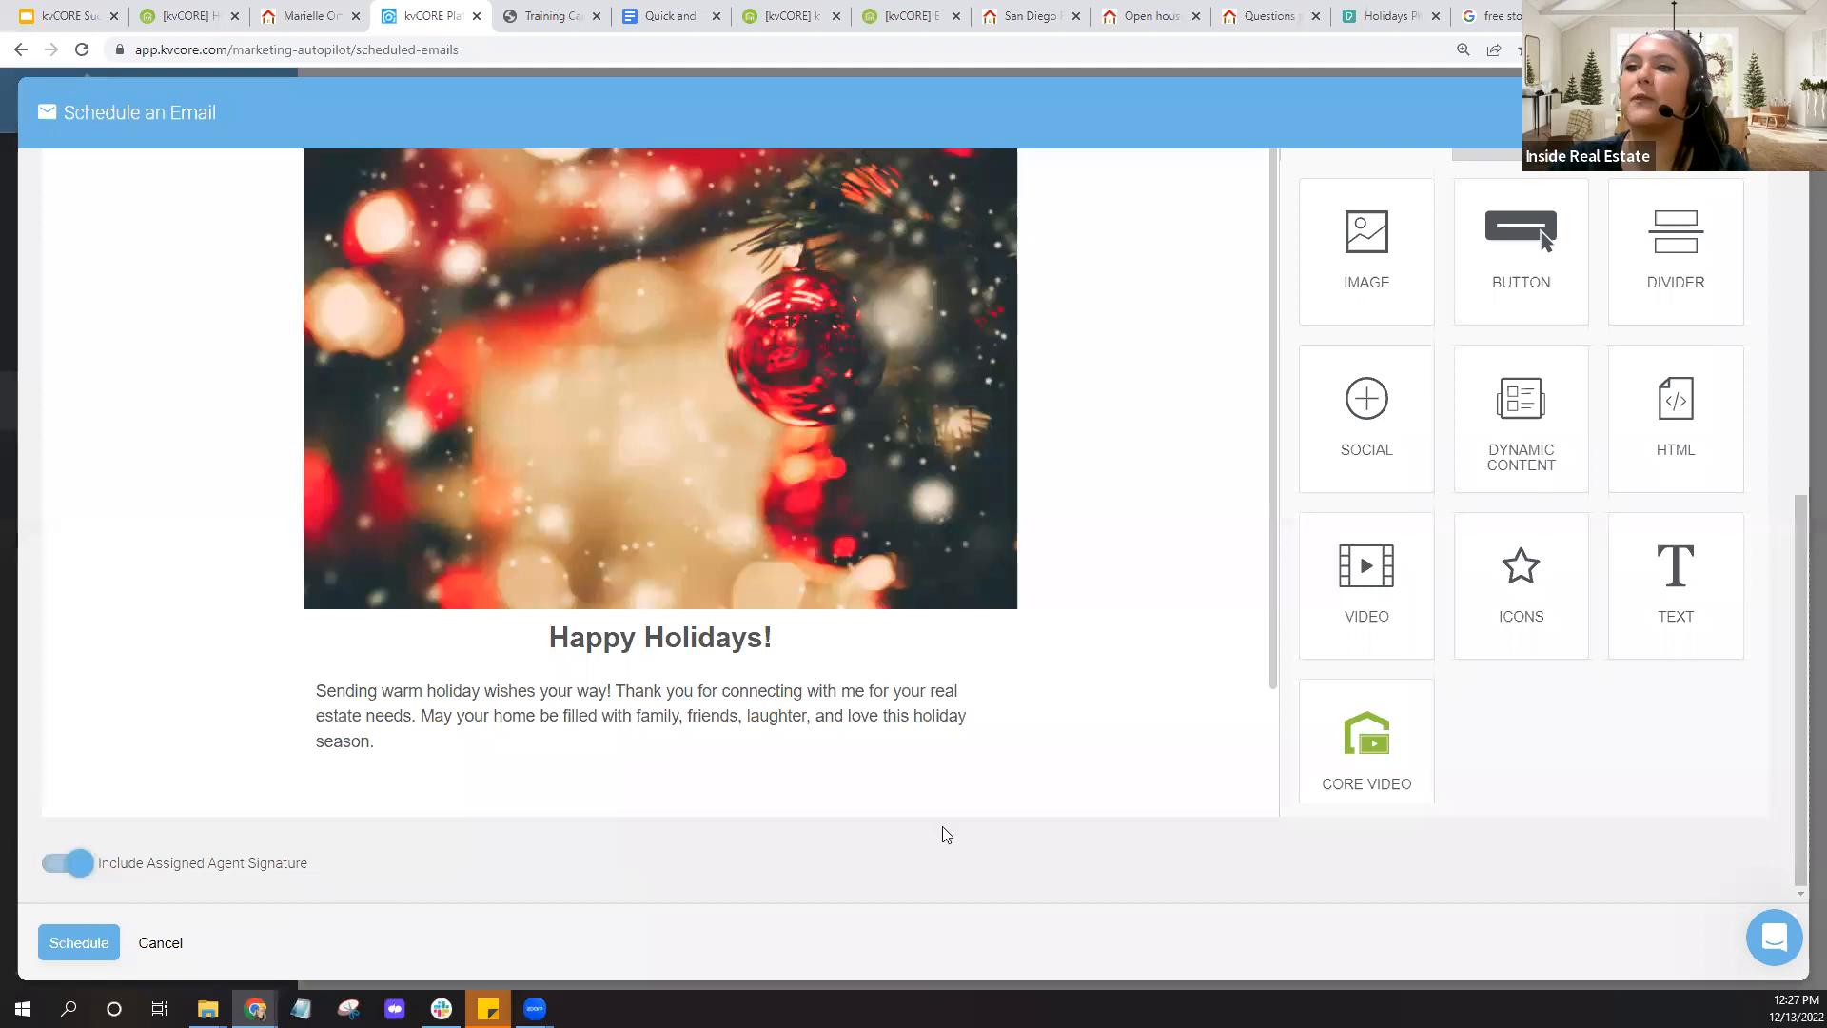
pyautogui.click(58, 949)
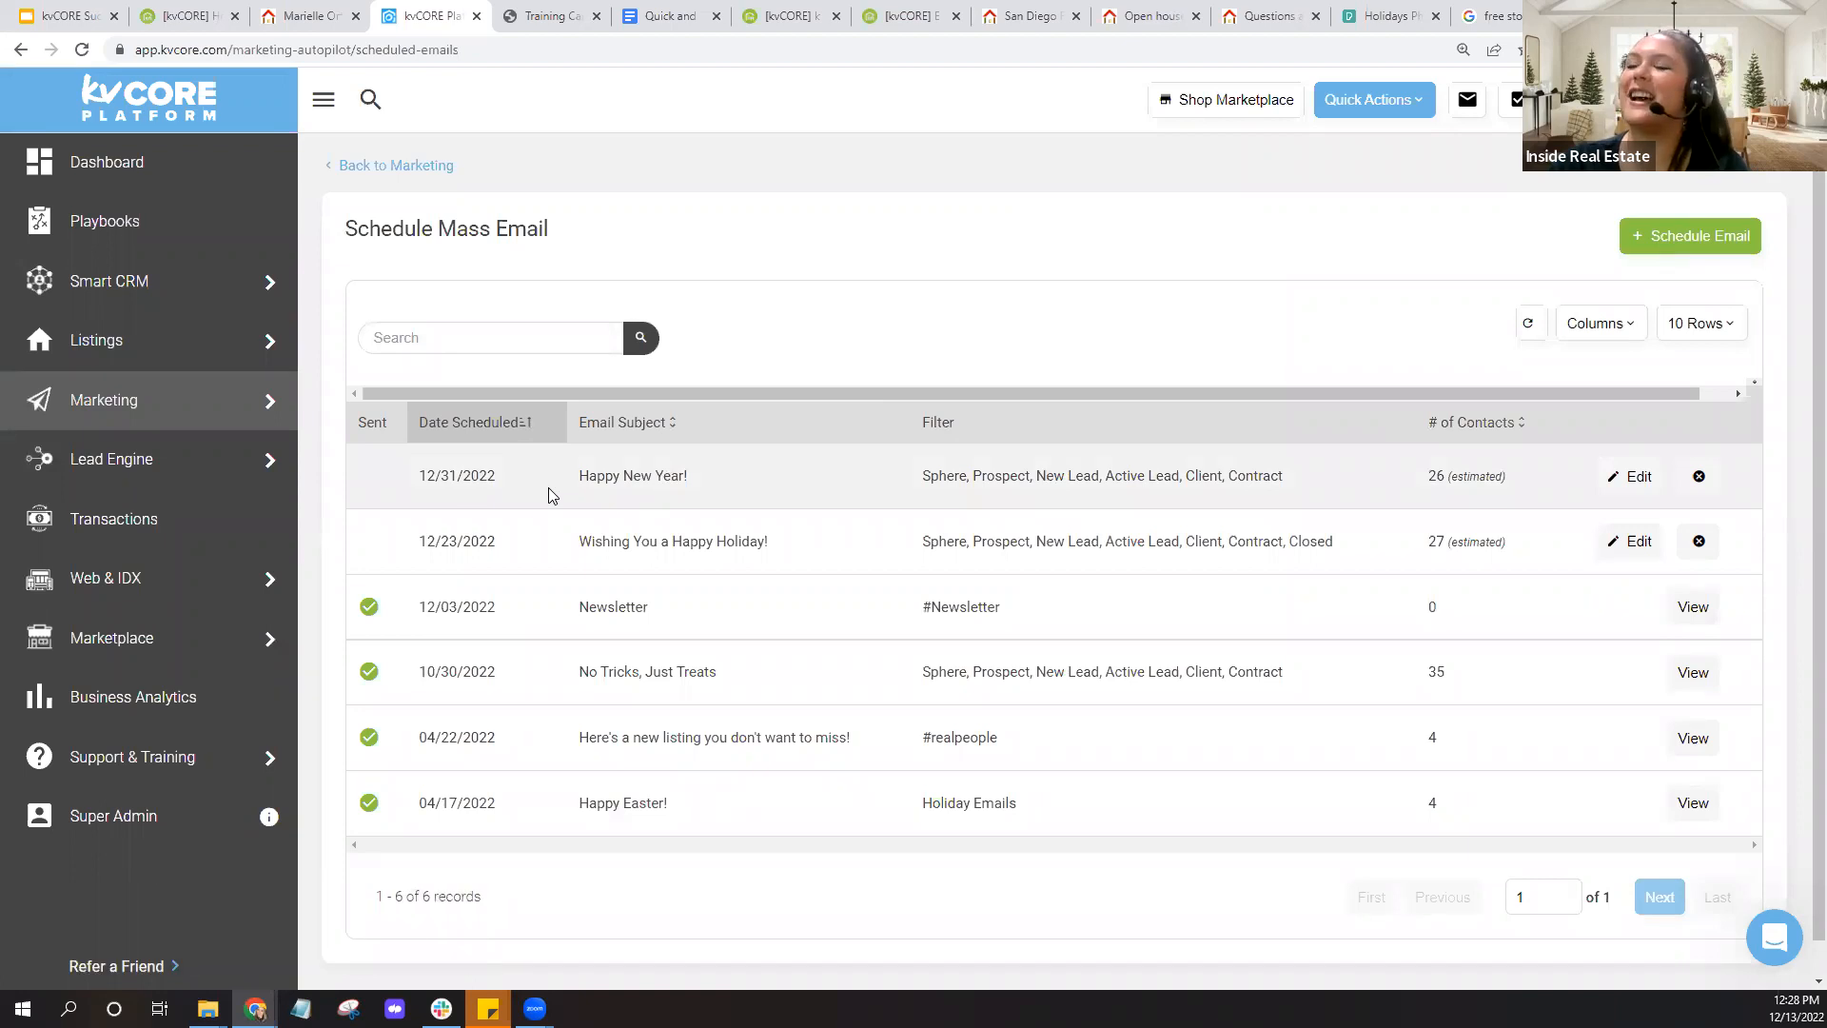
# Check the subjects of the 12/31/2022 and 12/23/2022 scheduled emails and the holiday email's estimated number of contacts
pyautogui.moveTo(580, 473); pyautogui.dragTo(722, 472)
pyautogui.click(721, 472)
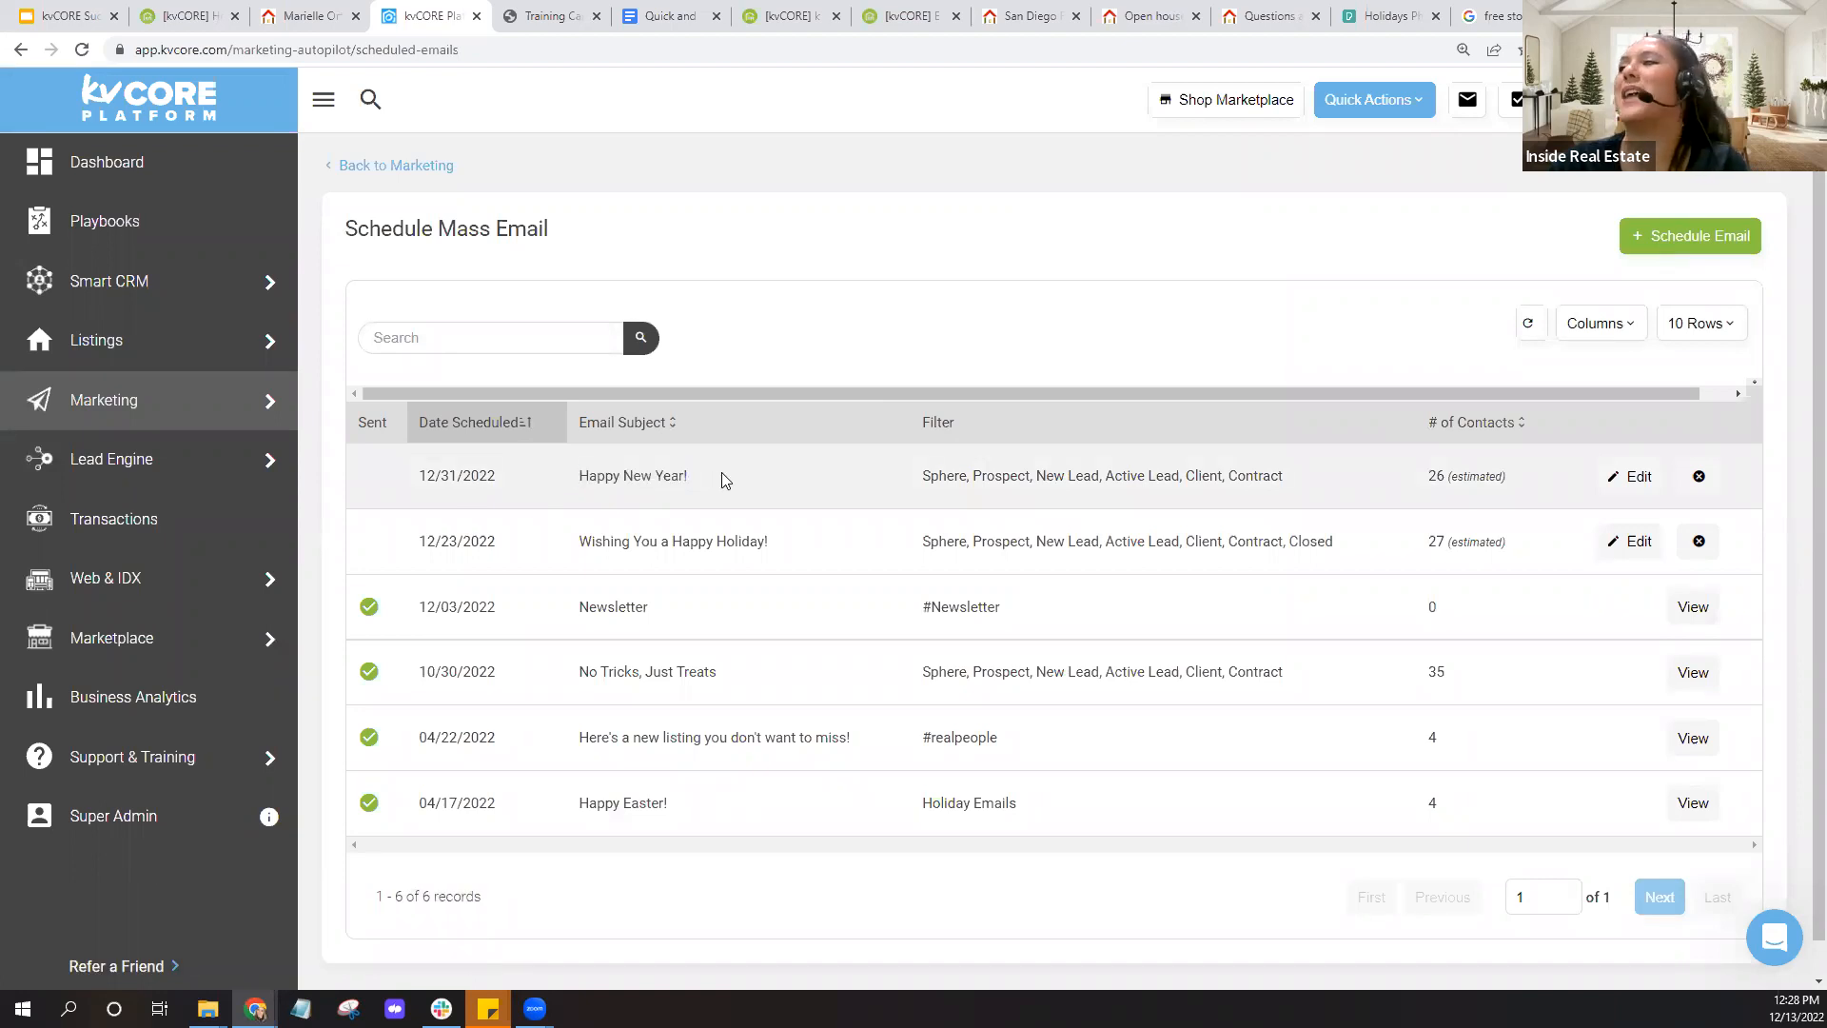
pyautogui.moveTo(578, 540); pyautogui.dragTo(804, 543)
pyautogui.click(807, 502)
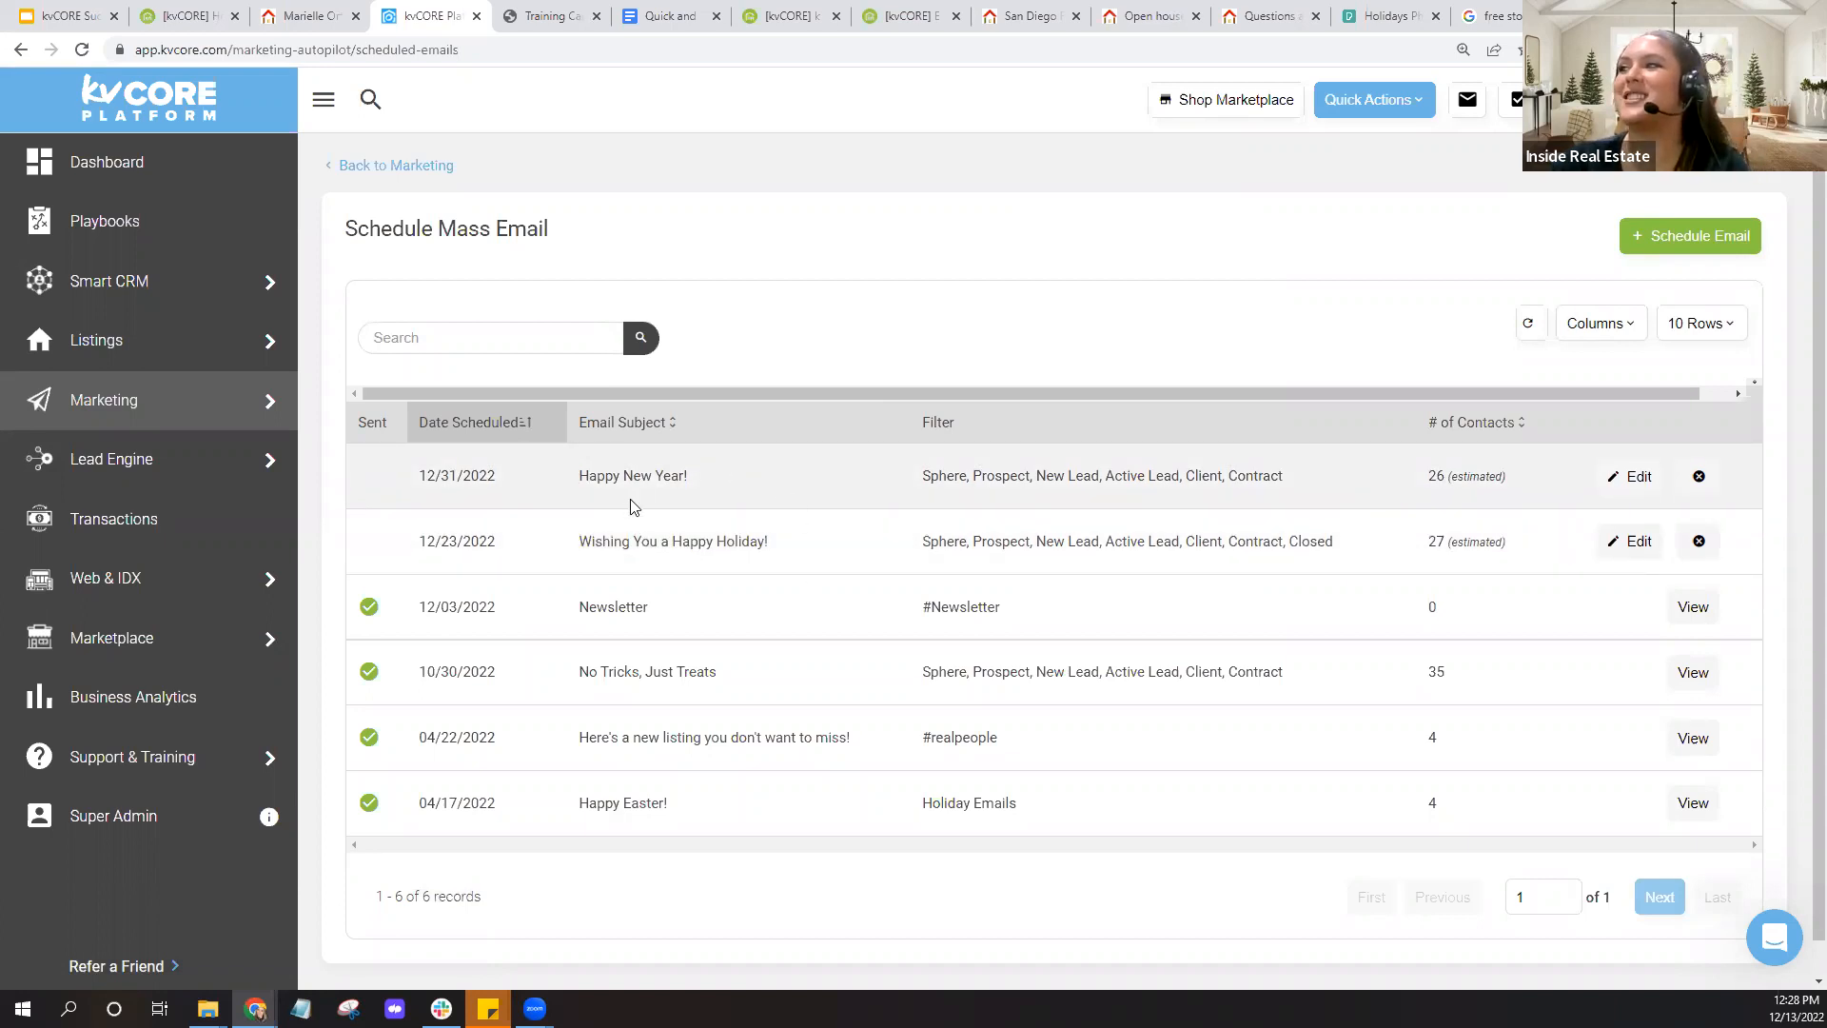
pyautogui.moveTo(575, 556); pyautogui.dragTo(826, 556)
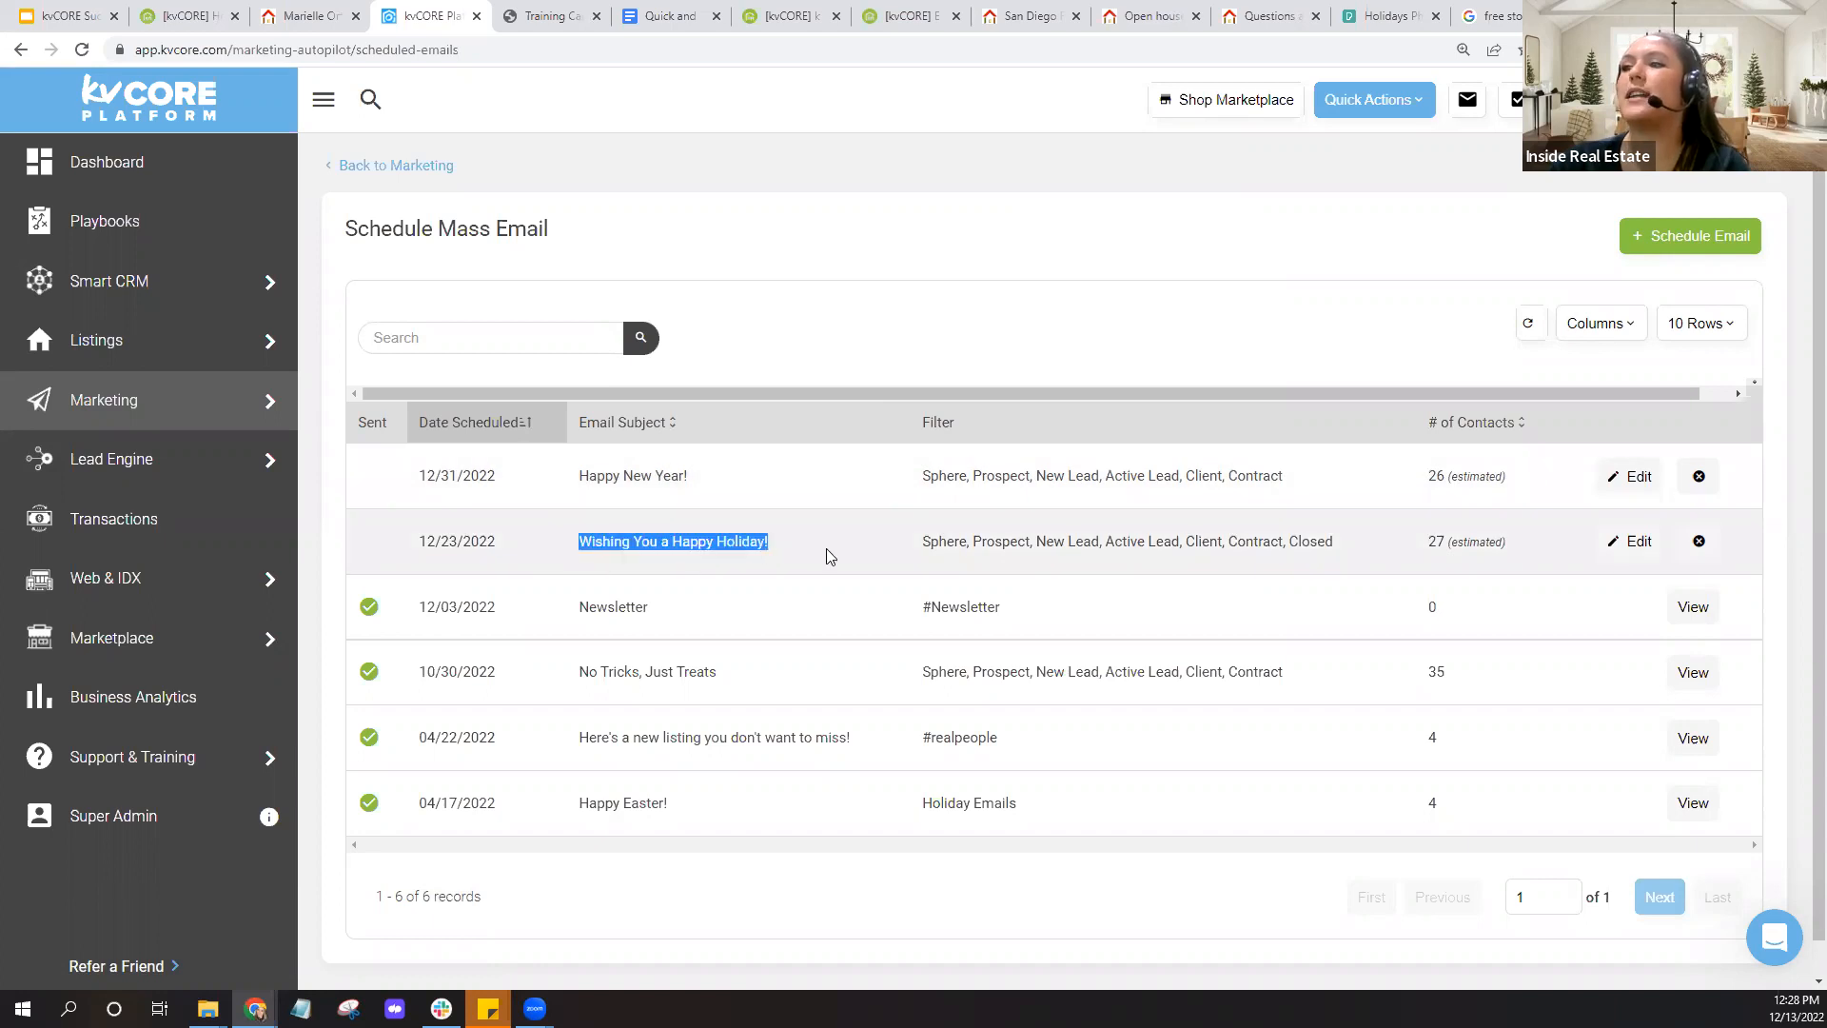
pyautogui.click(826, 556)
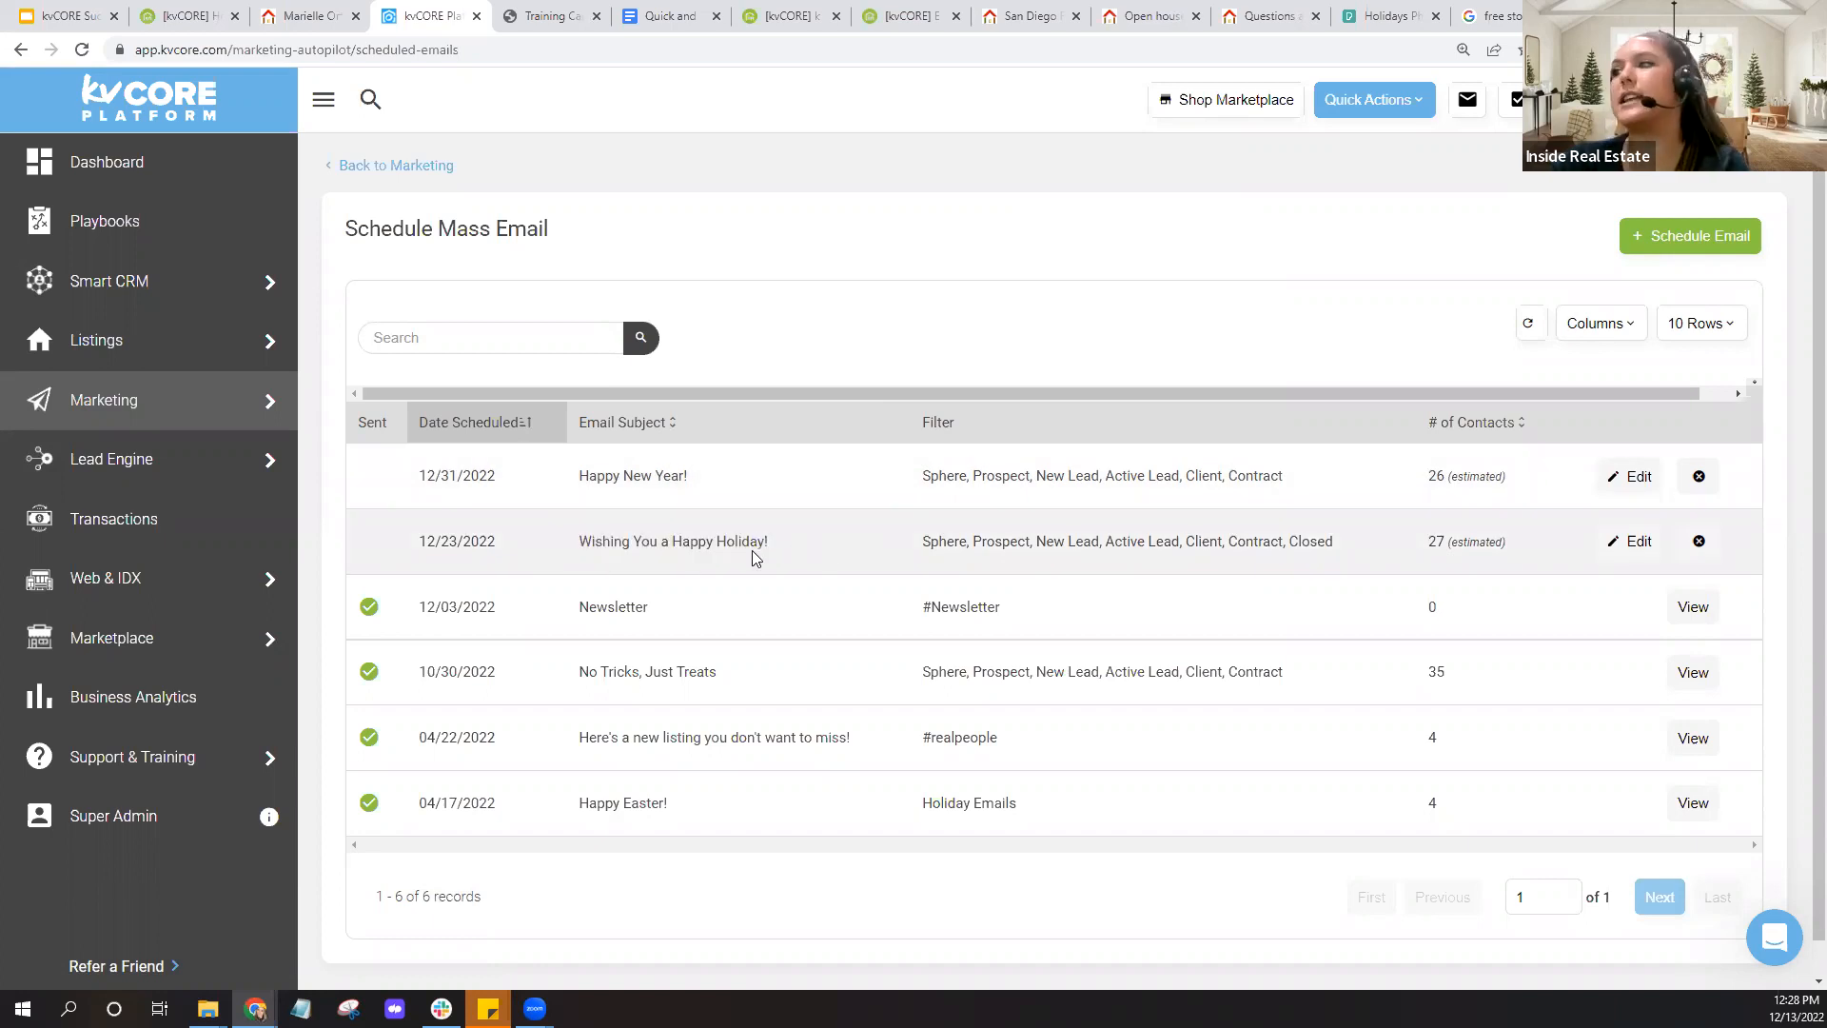
pyautogui.moveTo(1421, 552); pyautogui.dragTo(1517, 552)
pyautogui.click(1517, 552)
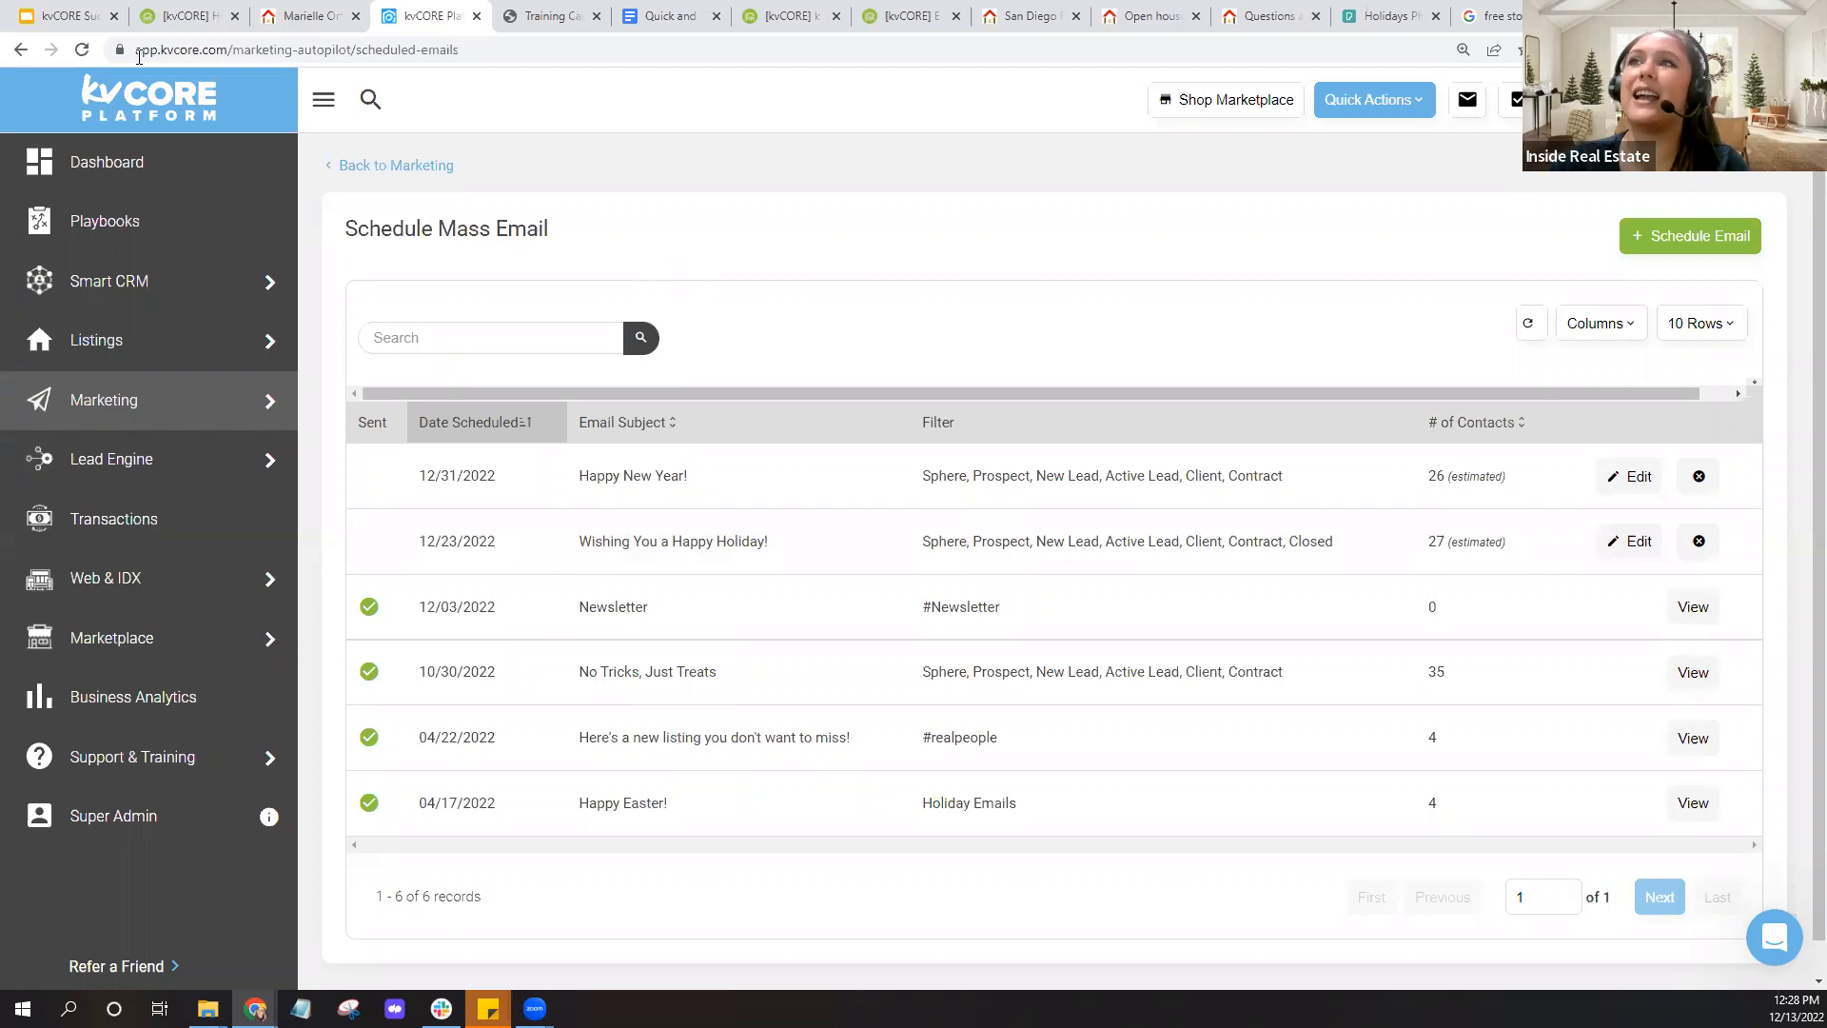
# Check the Q&A slide and switch to the Quick and Easy Holiday Updates document to review its pro-tips, challenge and helpful articles
pyautogui.click(59, 16)
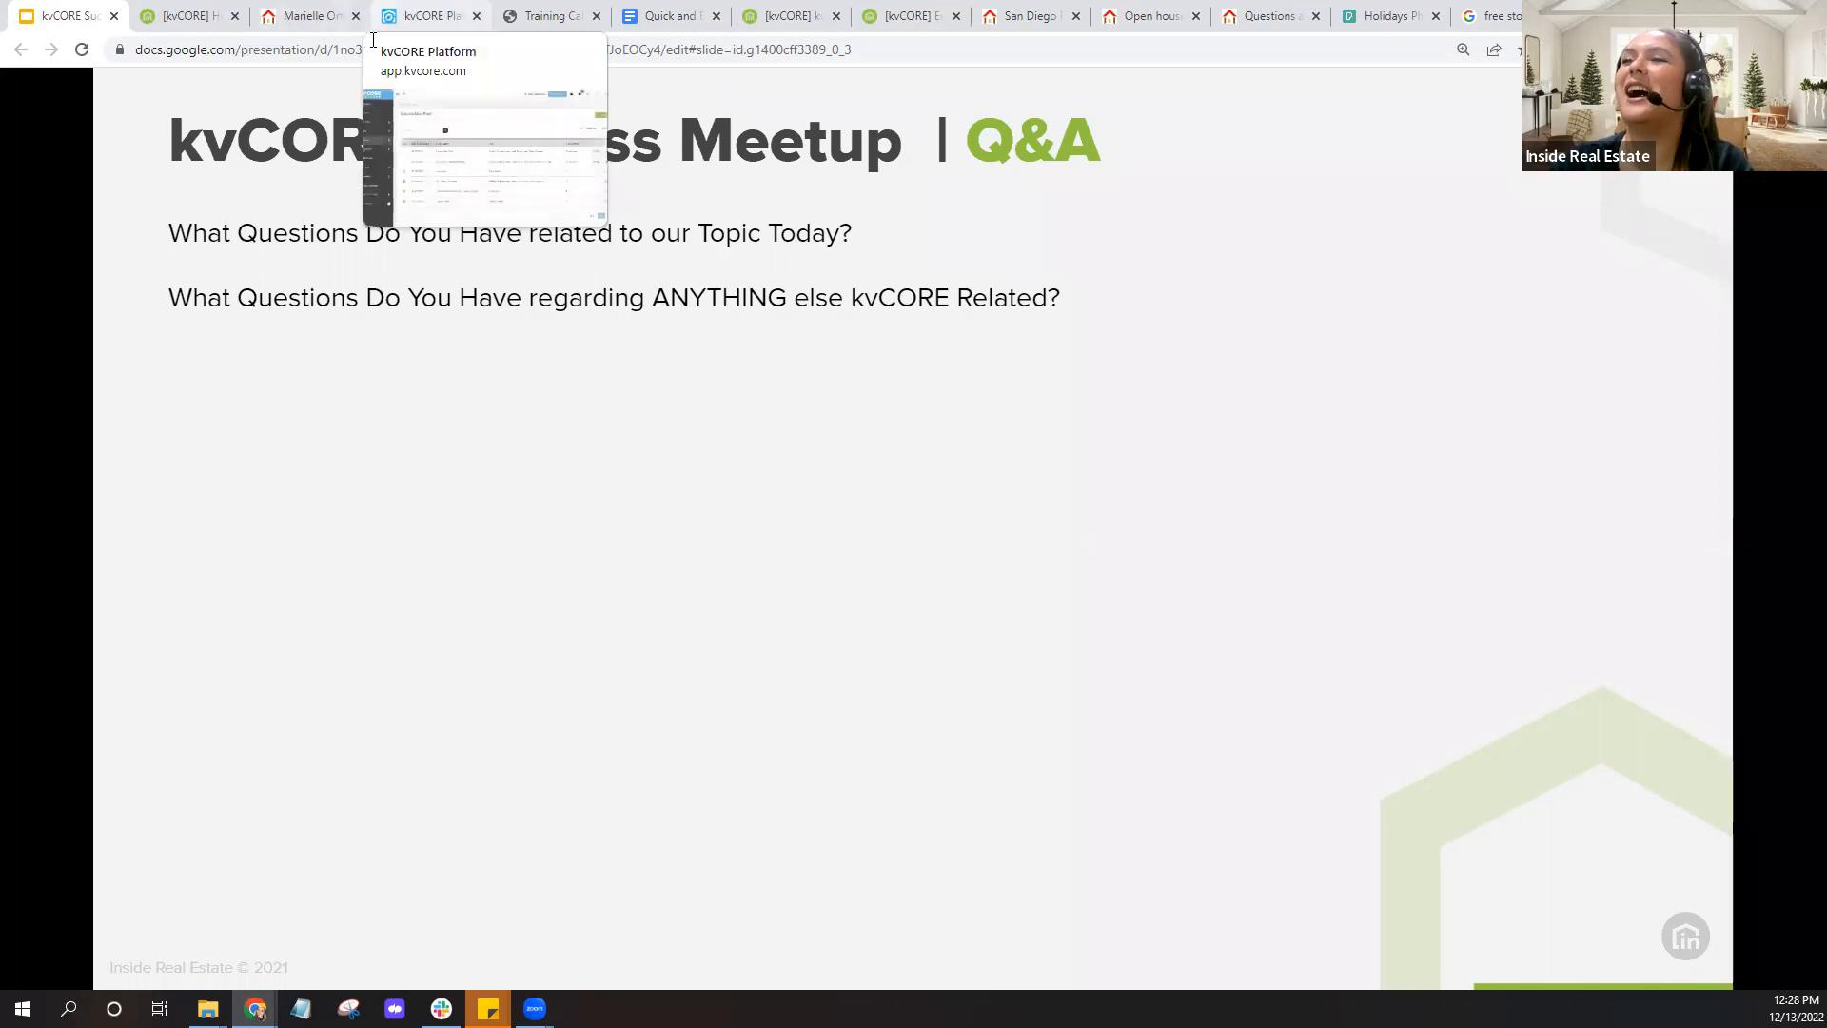
pyautogui.click(668, 16)
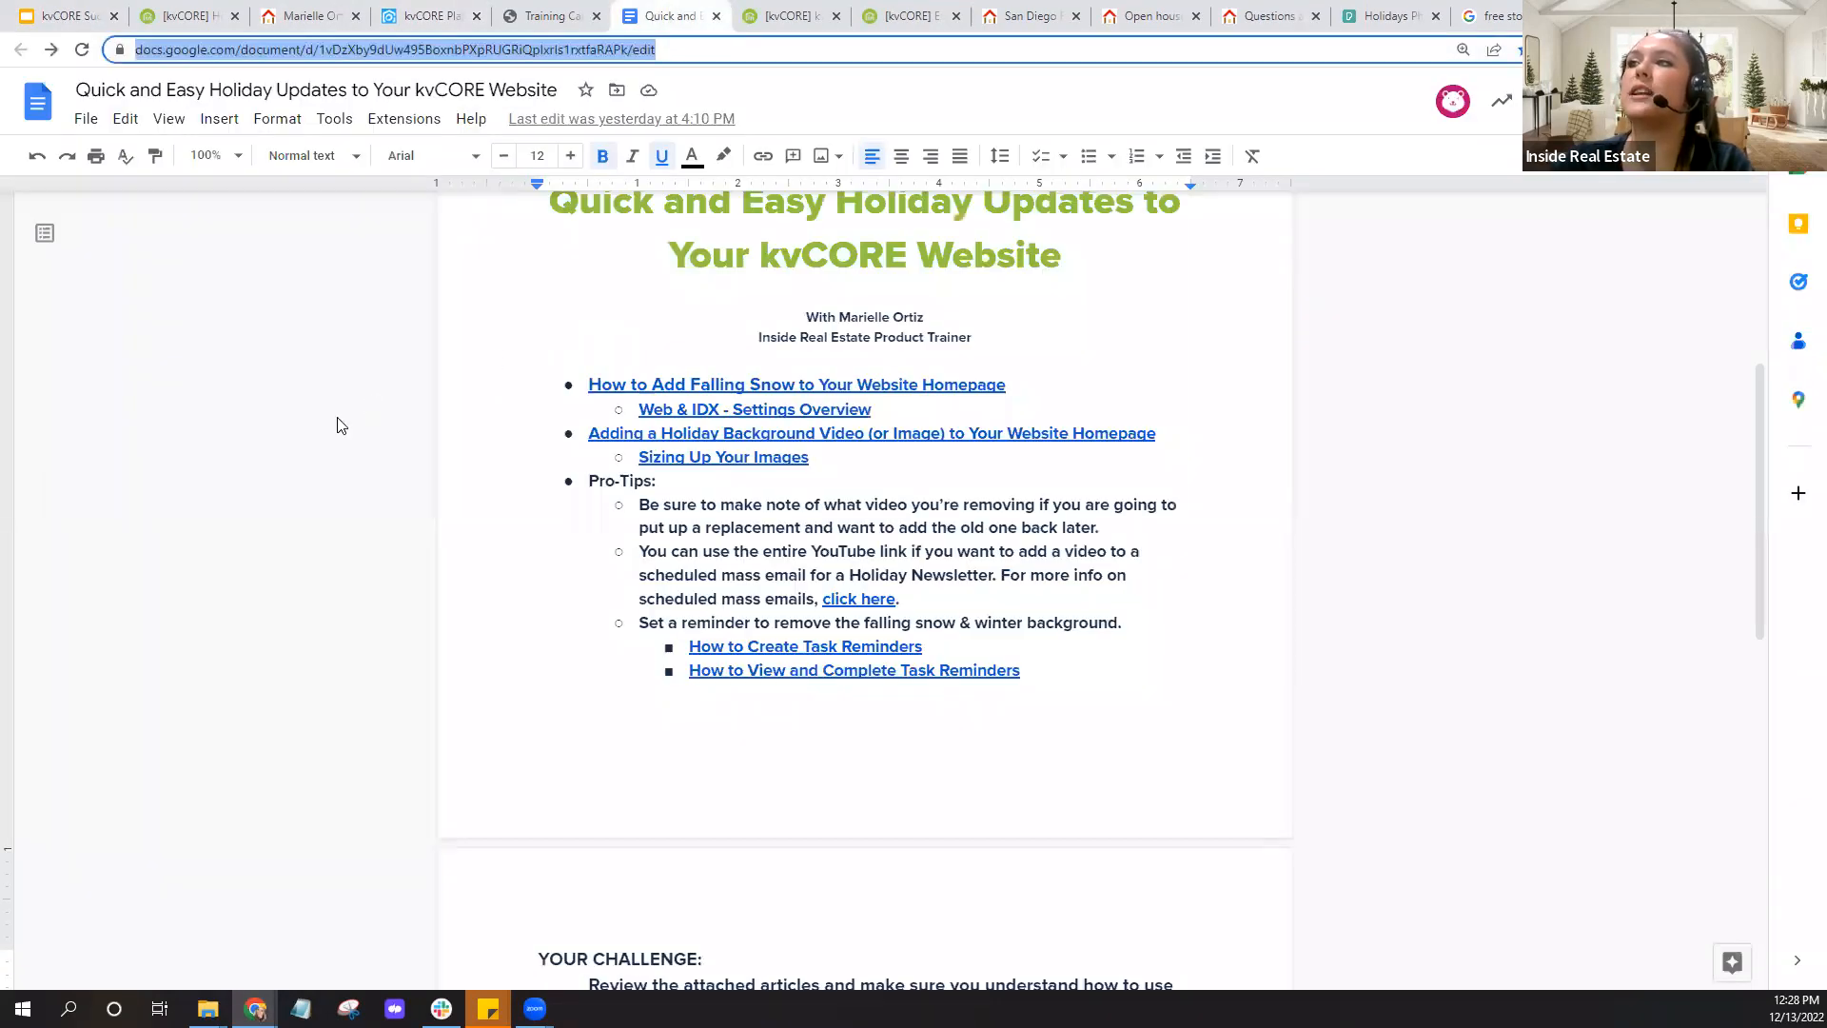
pyautogui.click(339, 415)
pyautogui.click(1492, 470)
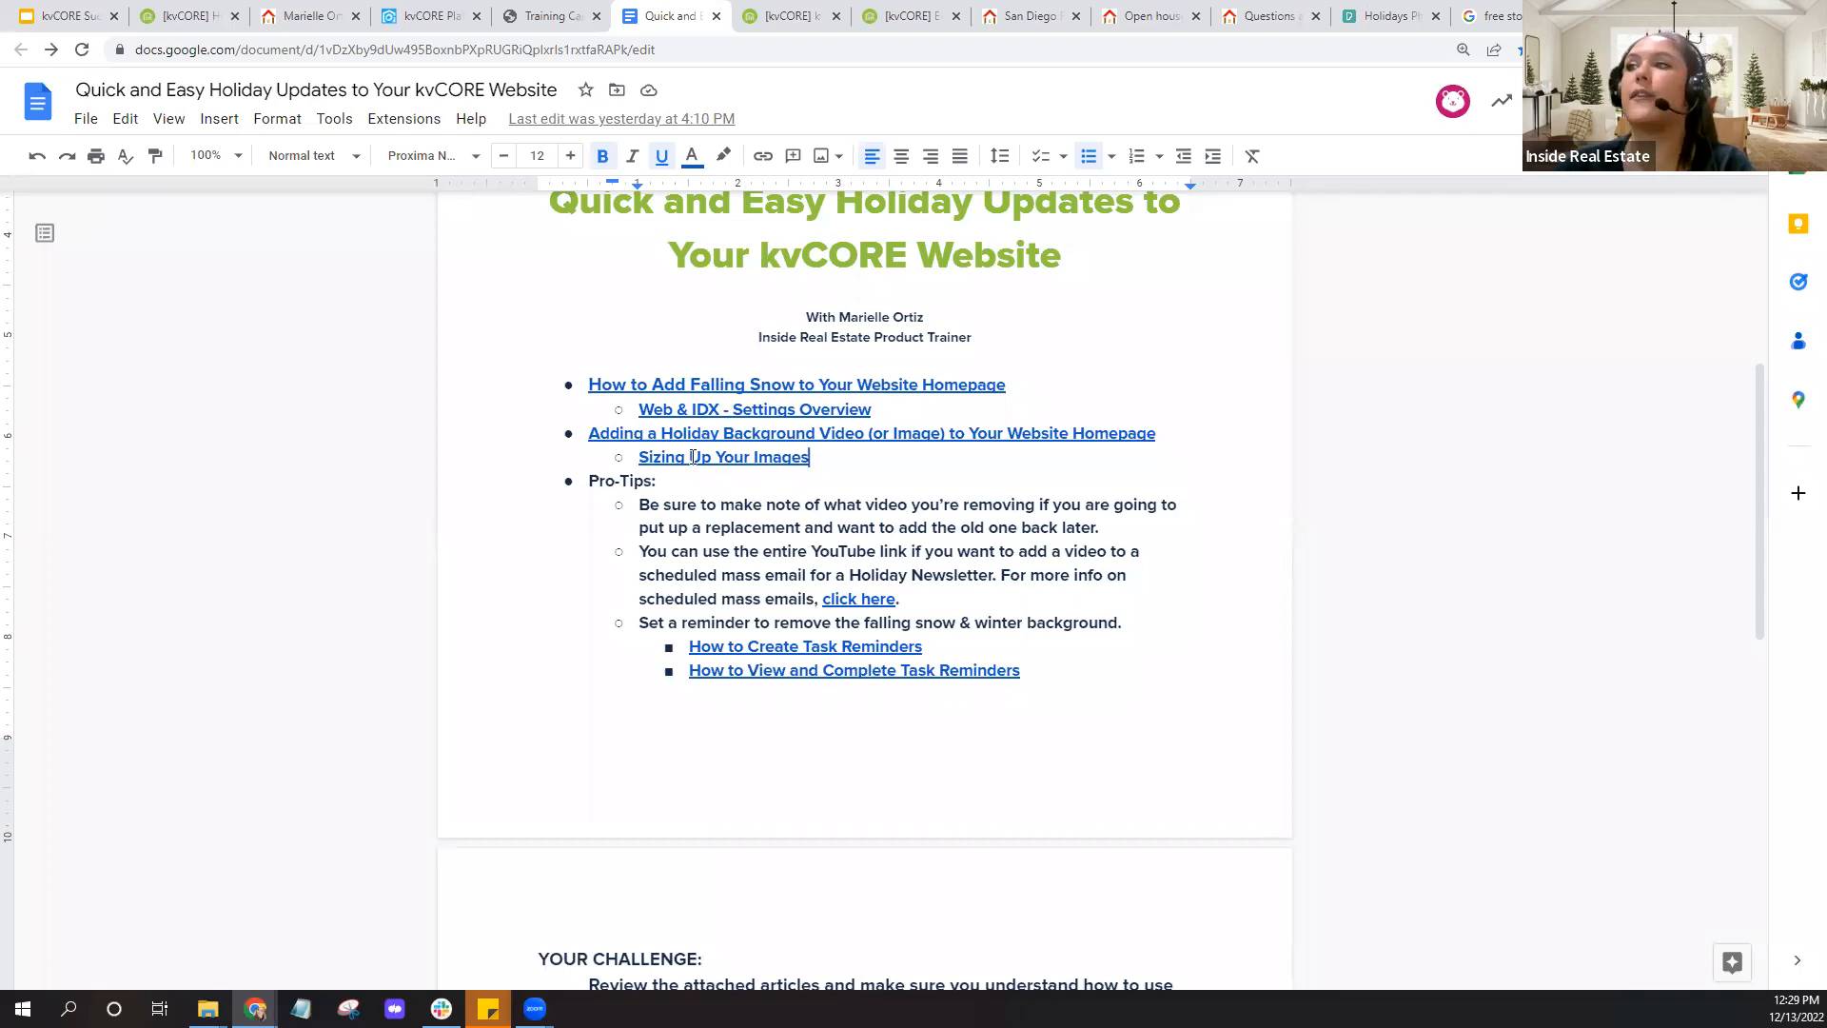
pyautogui.click(825, 602)
pyautogui.moveTo(824, 601); pyautogui.dragTo(919, 604)
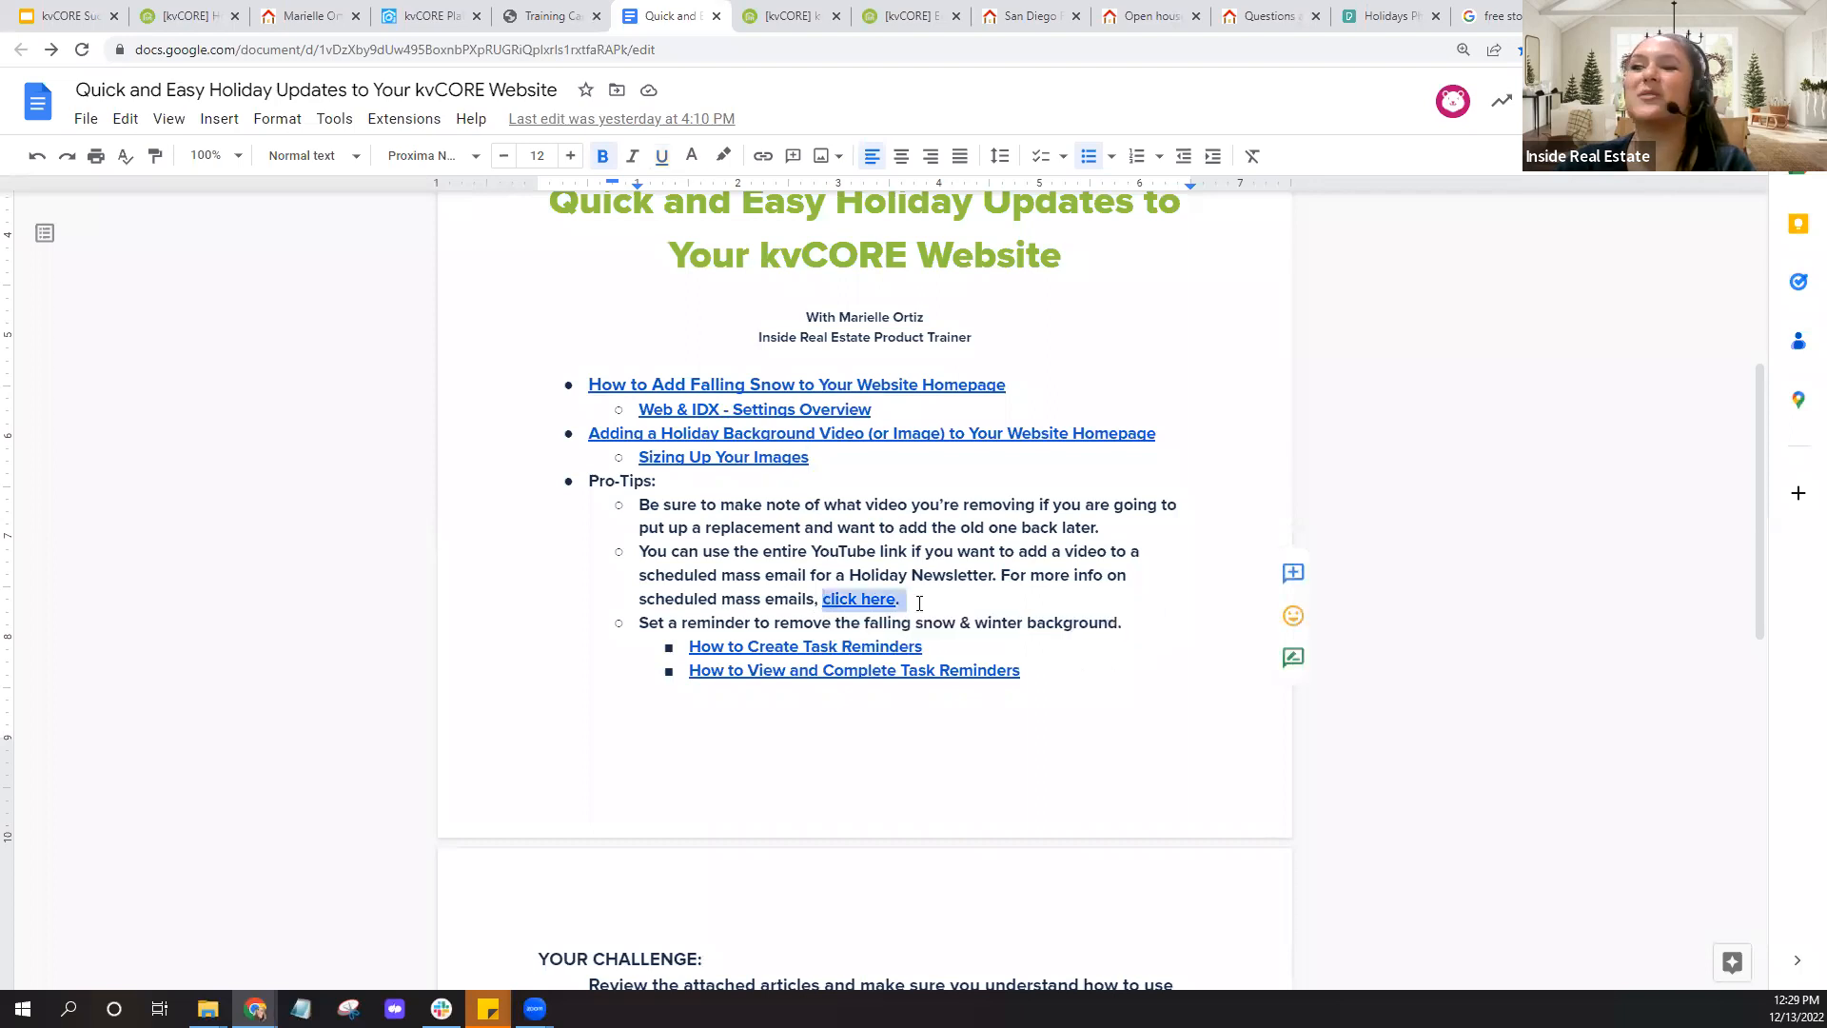
pyautogui.click(1444, 625)
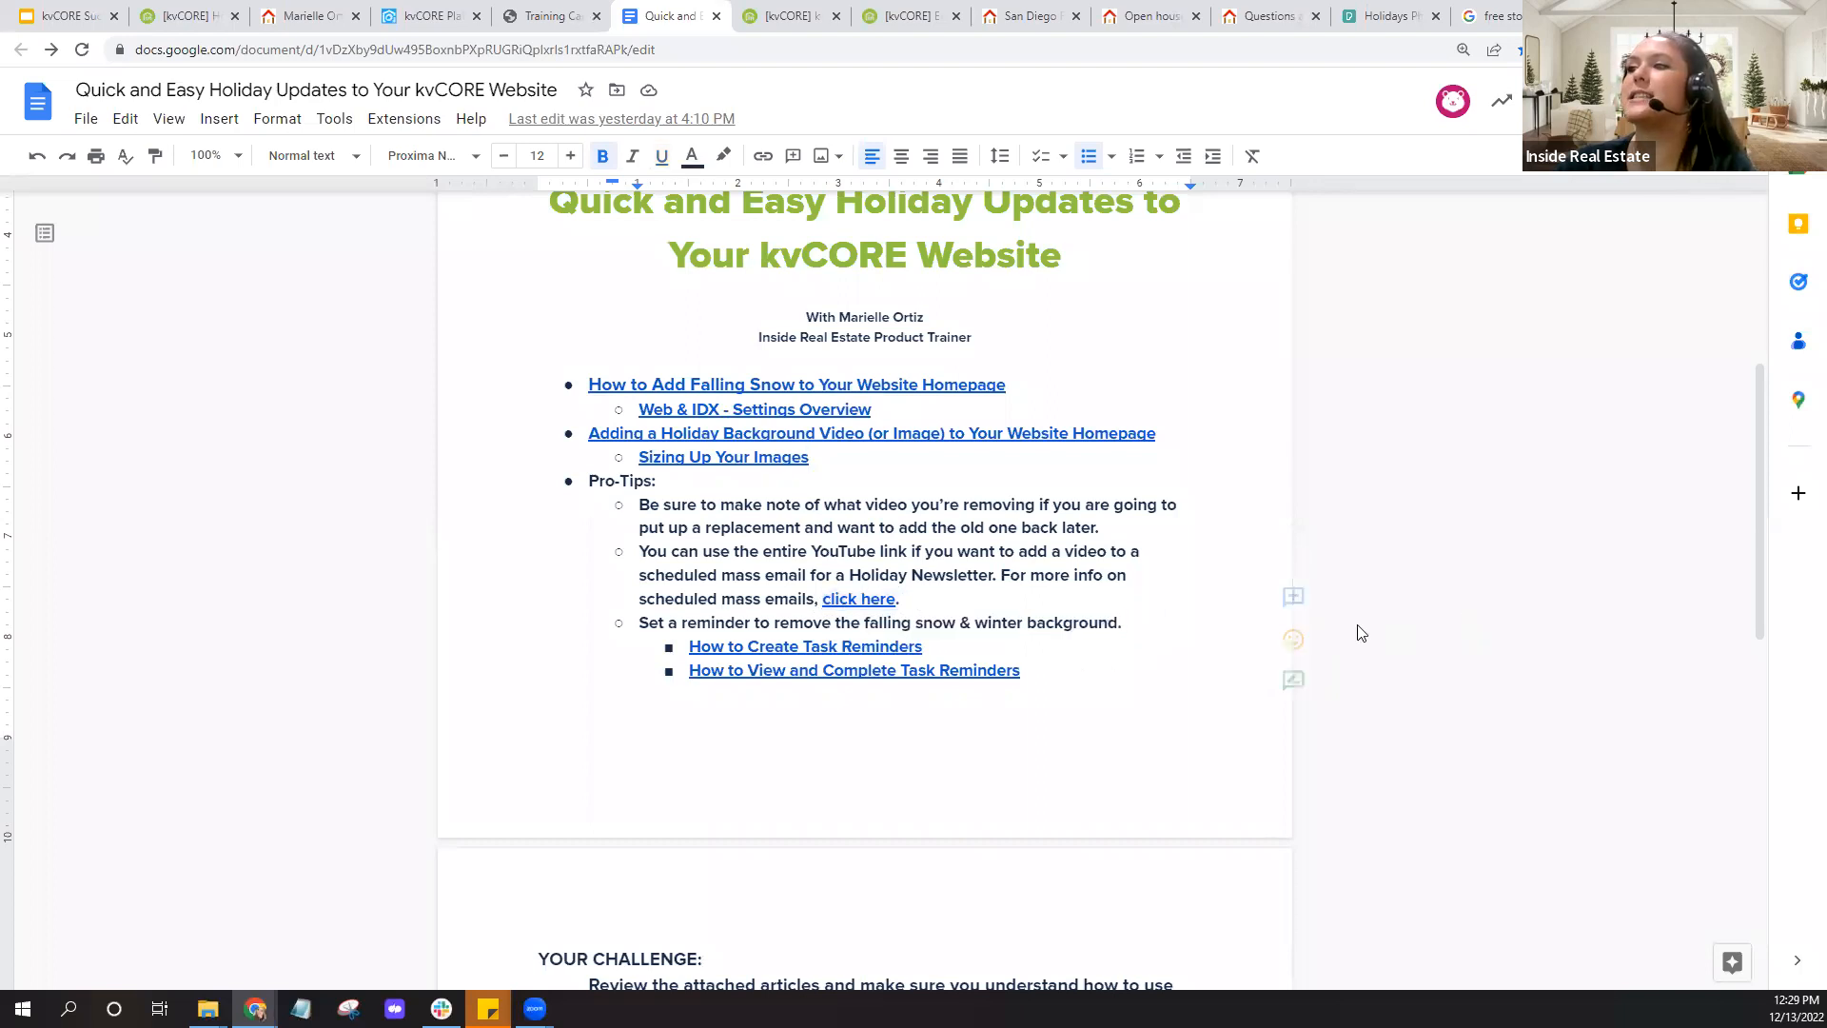
pyautogui.scroll(-3, 1361, 633)
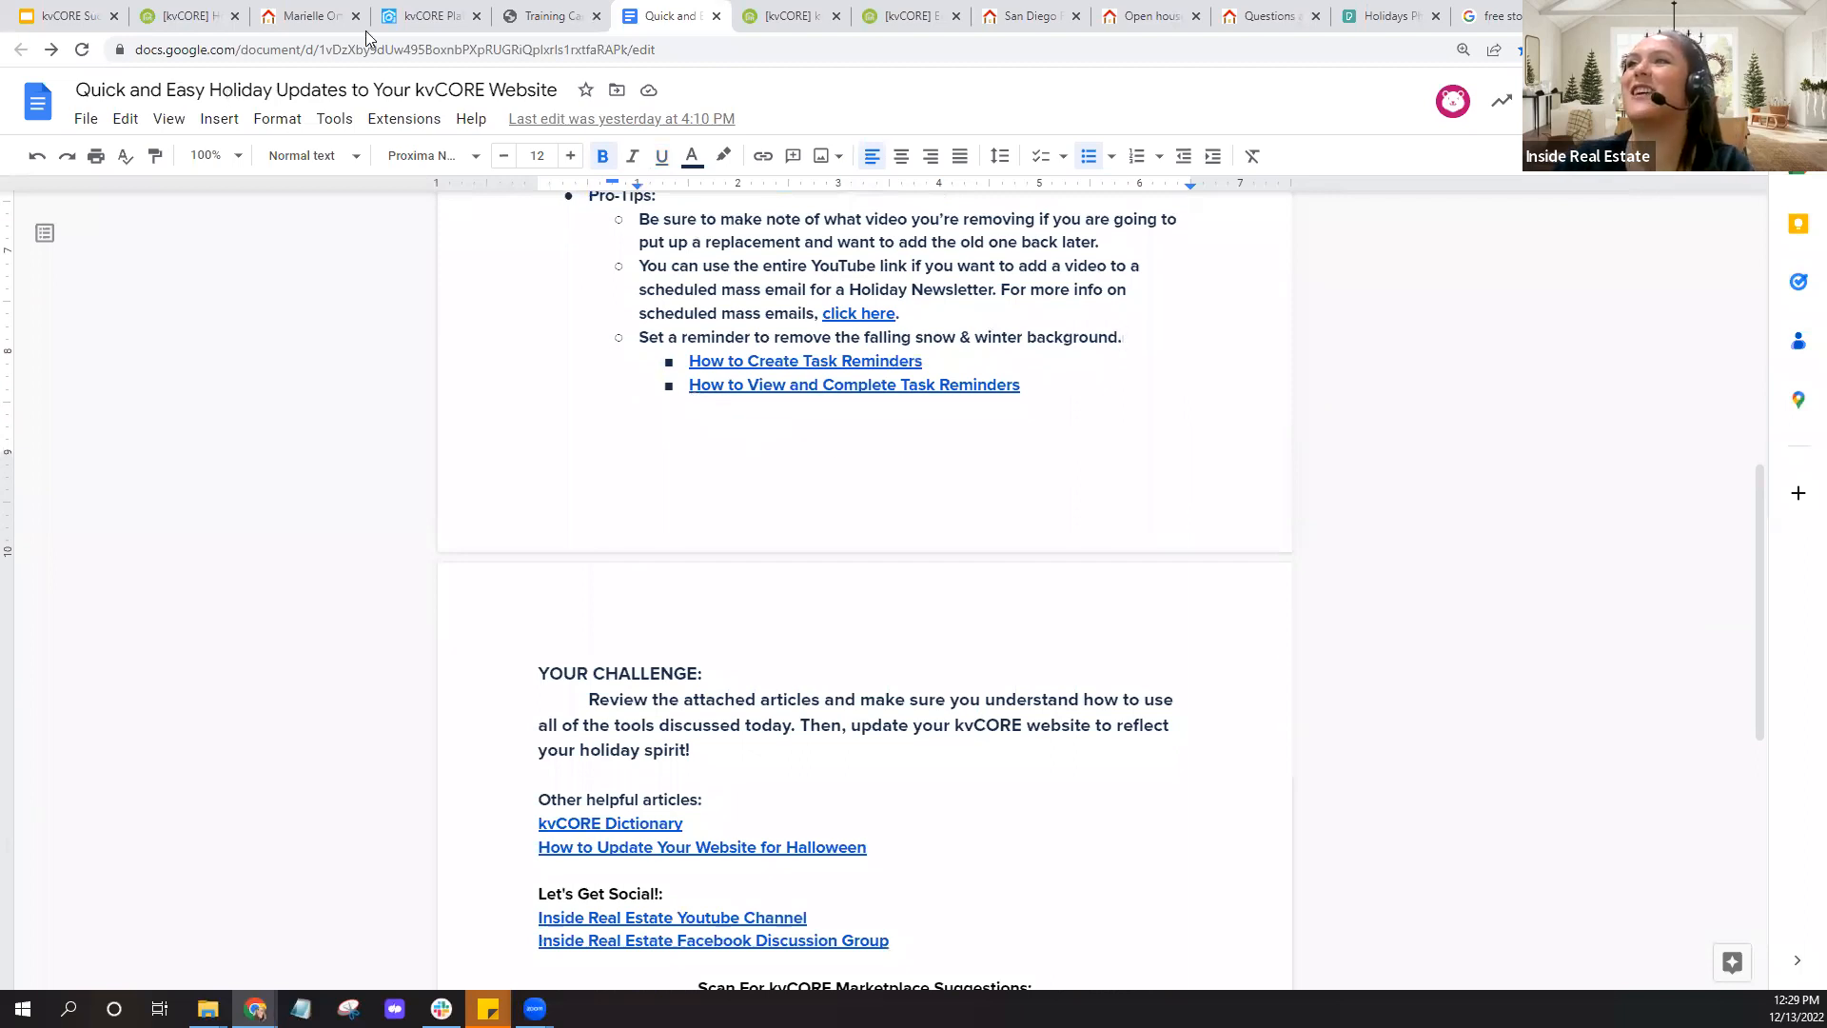
# Switch to the kvCORE platform, start a new task and assign the agent's own contact record to it
pyautogui.click(433, 16)
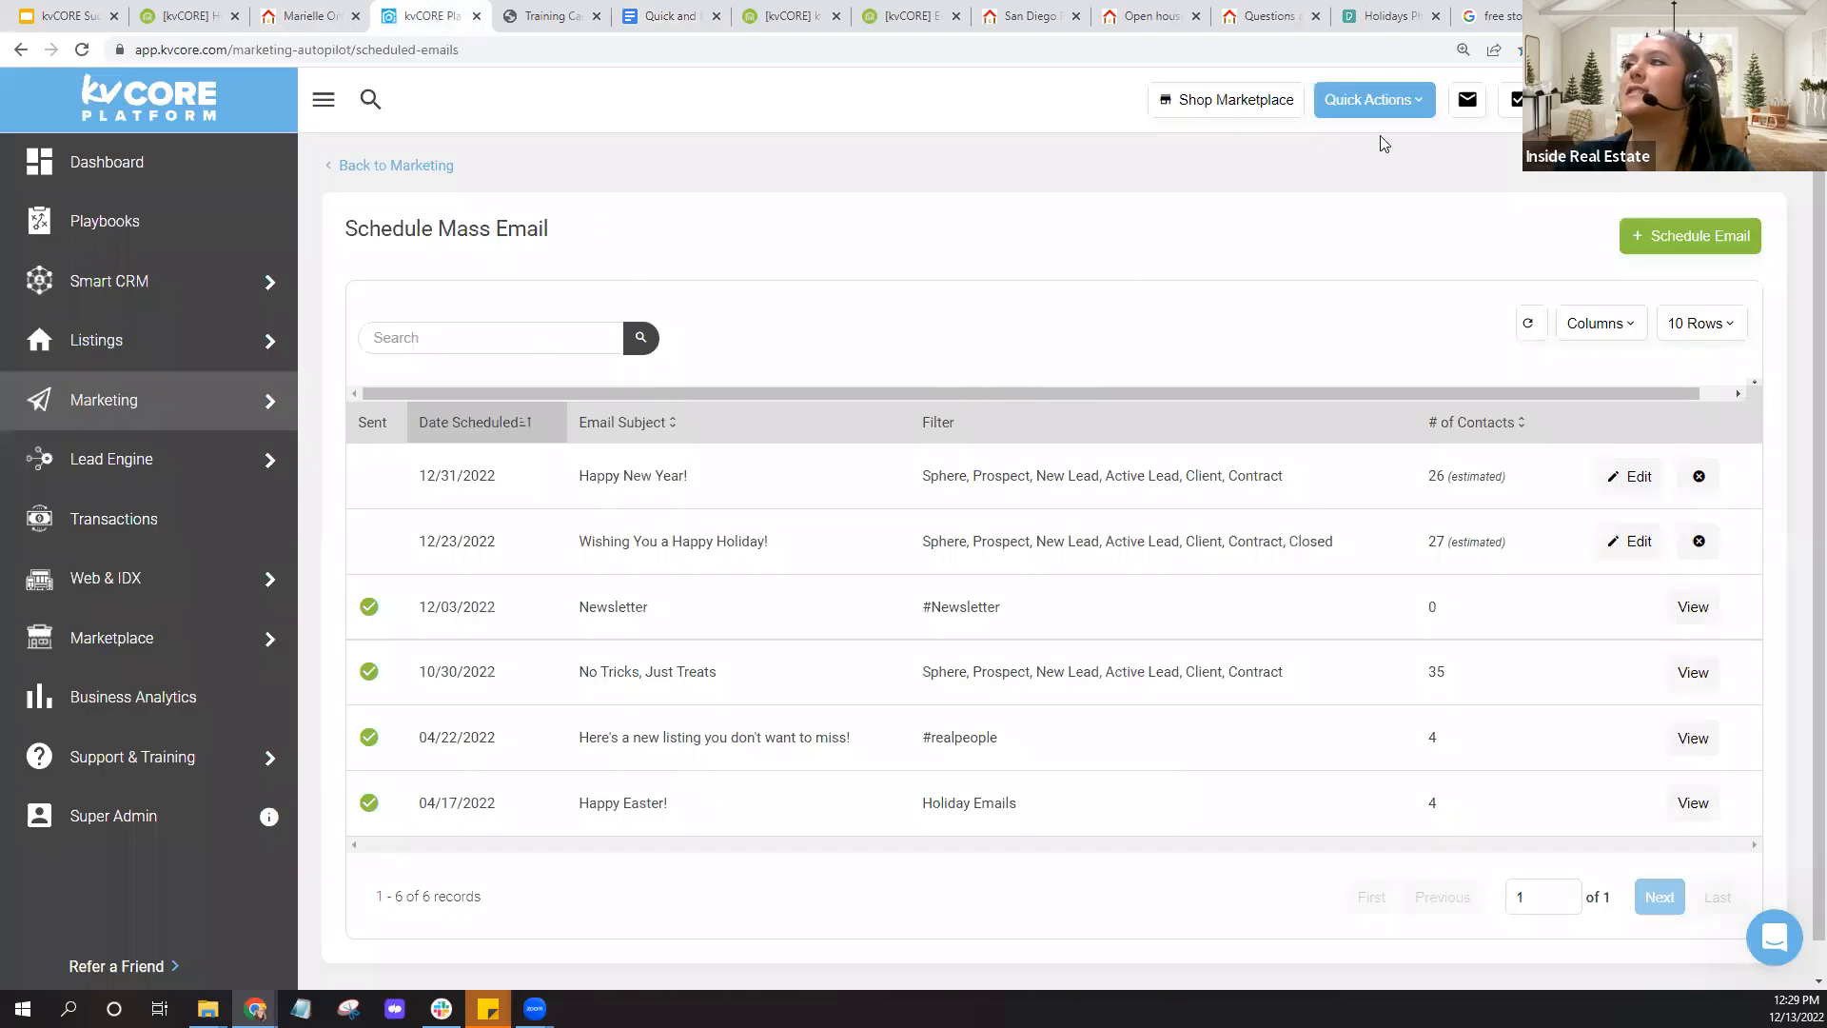
pyautogui.click(1412, 116)
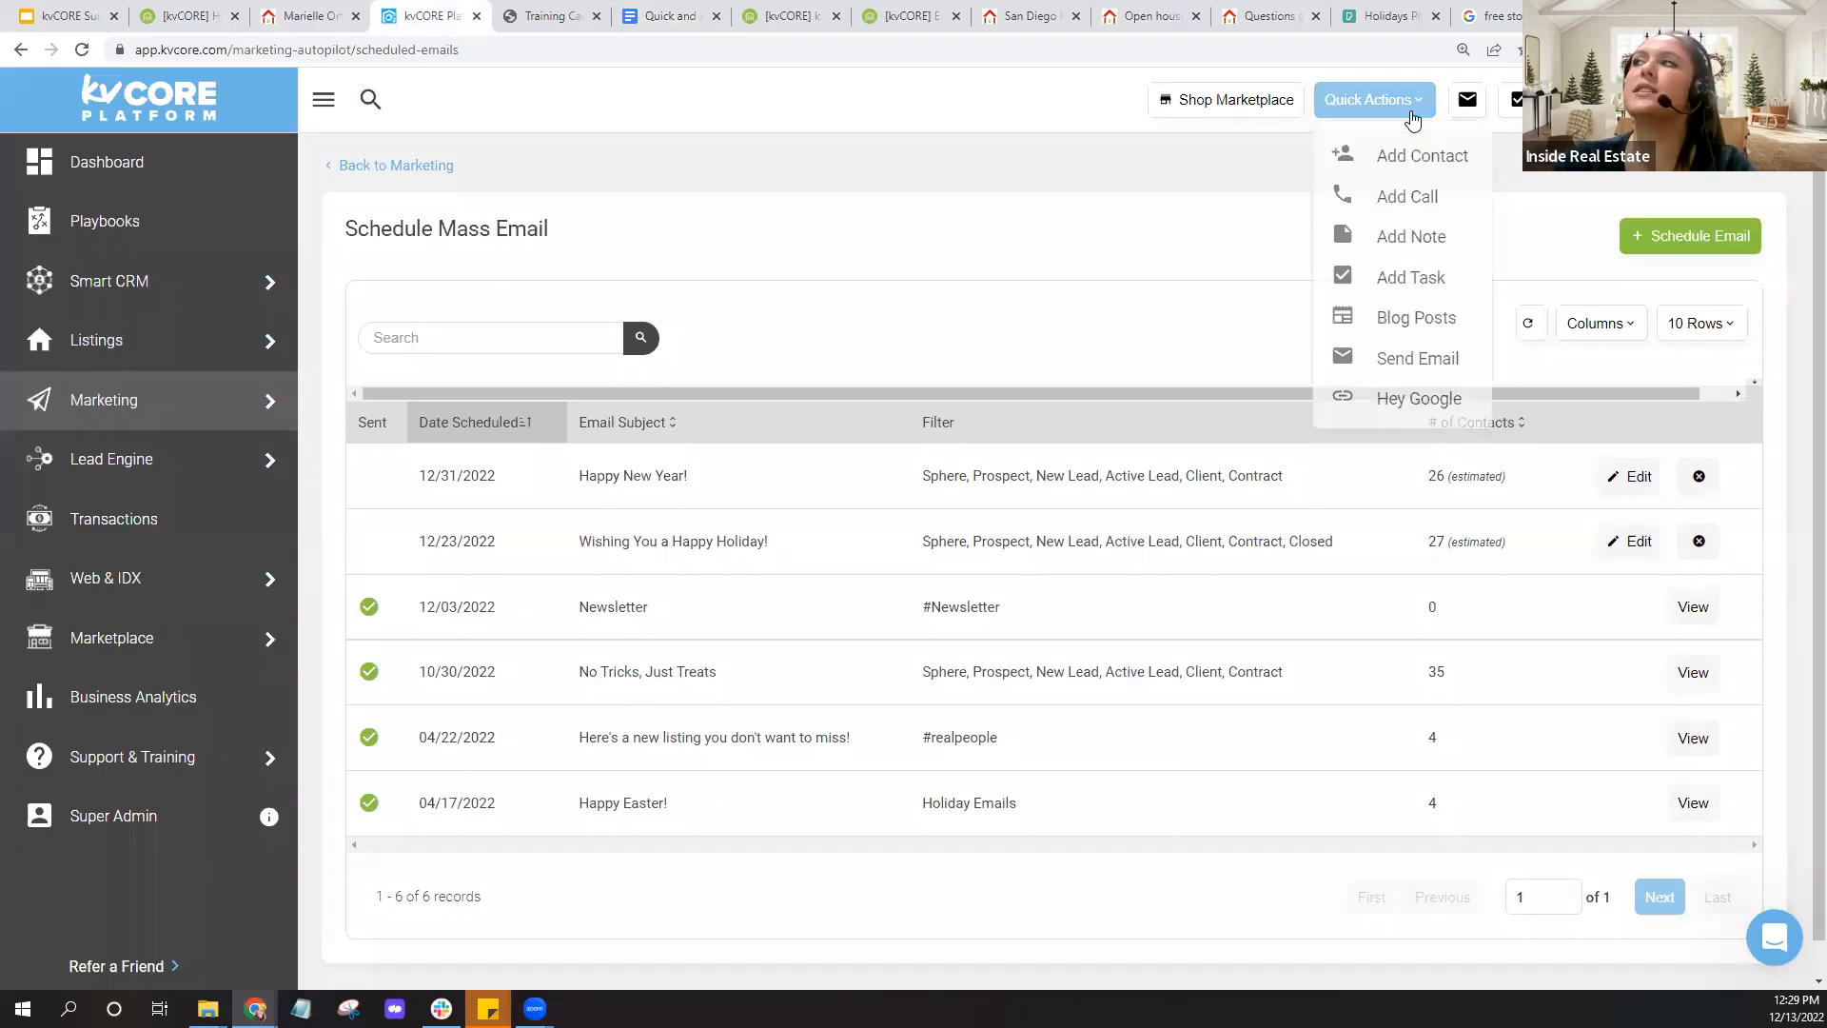
pyautogui.click(1390, 277)
pyautogui.click(790, 295)
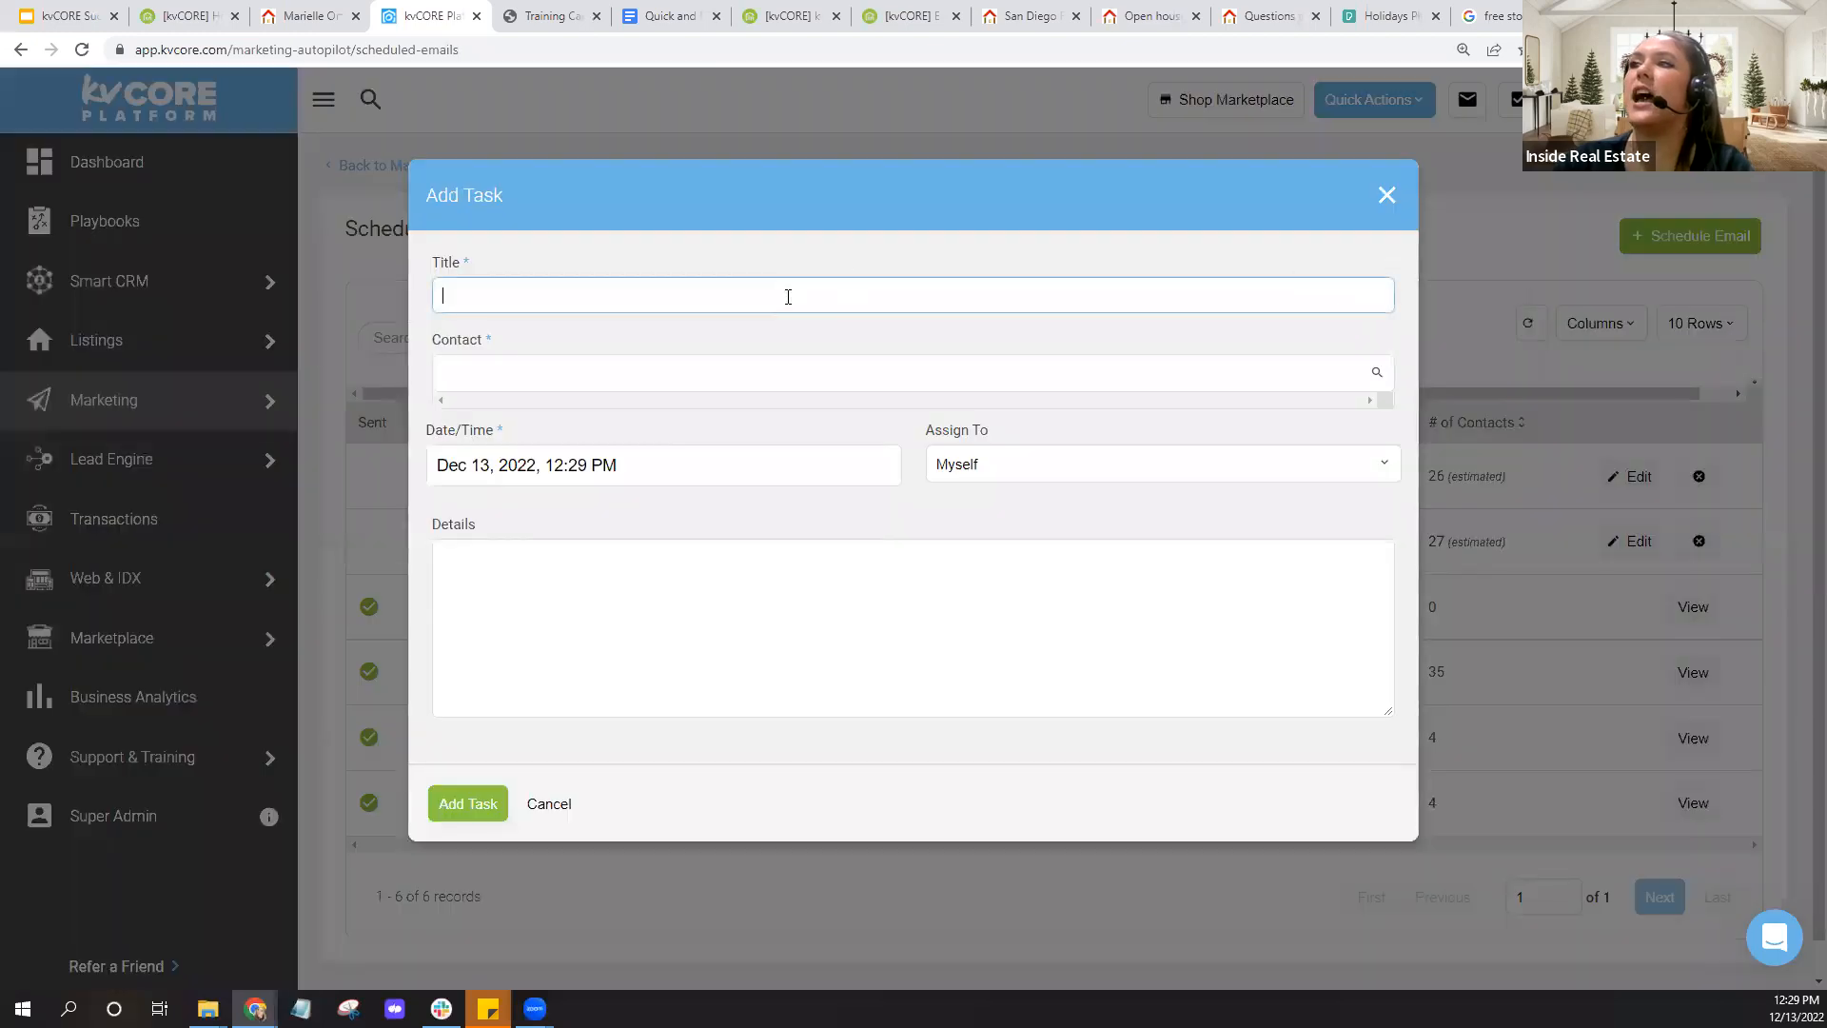
pyautogui.click(728, 370)
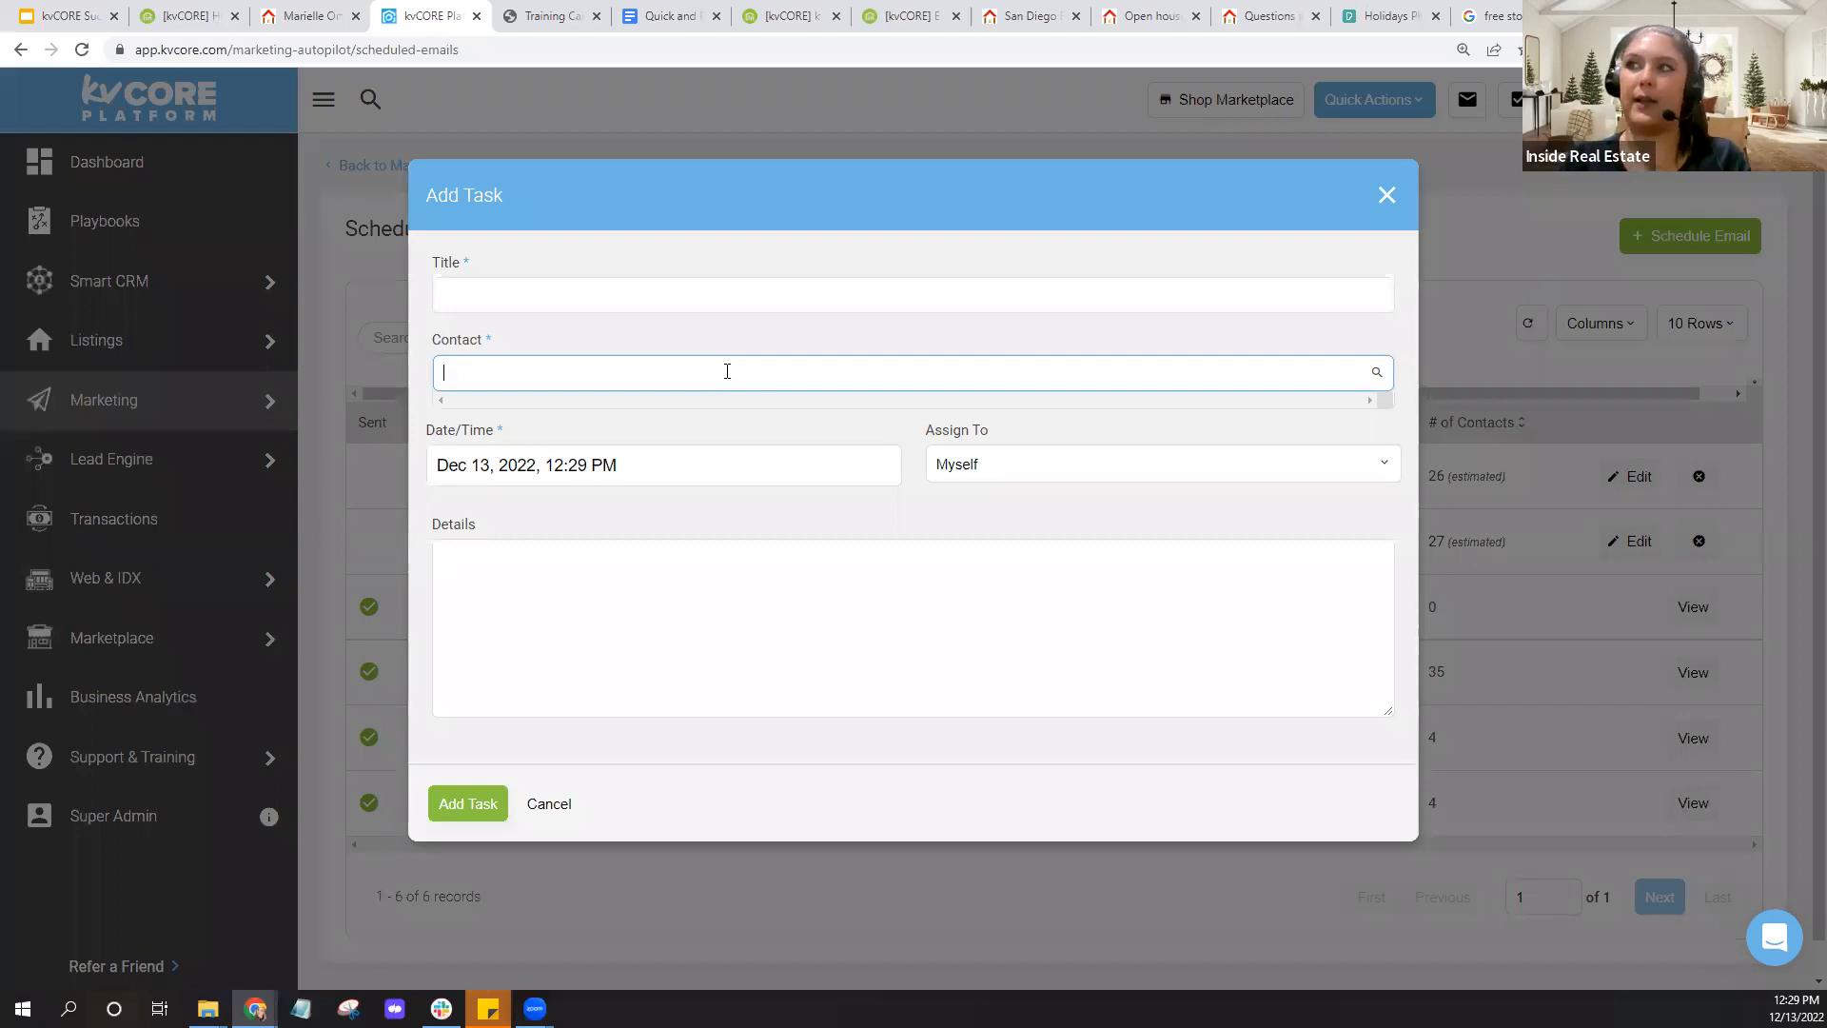
pyautogui.write('marielle')
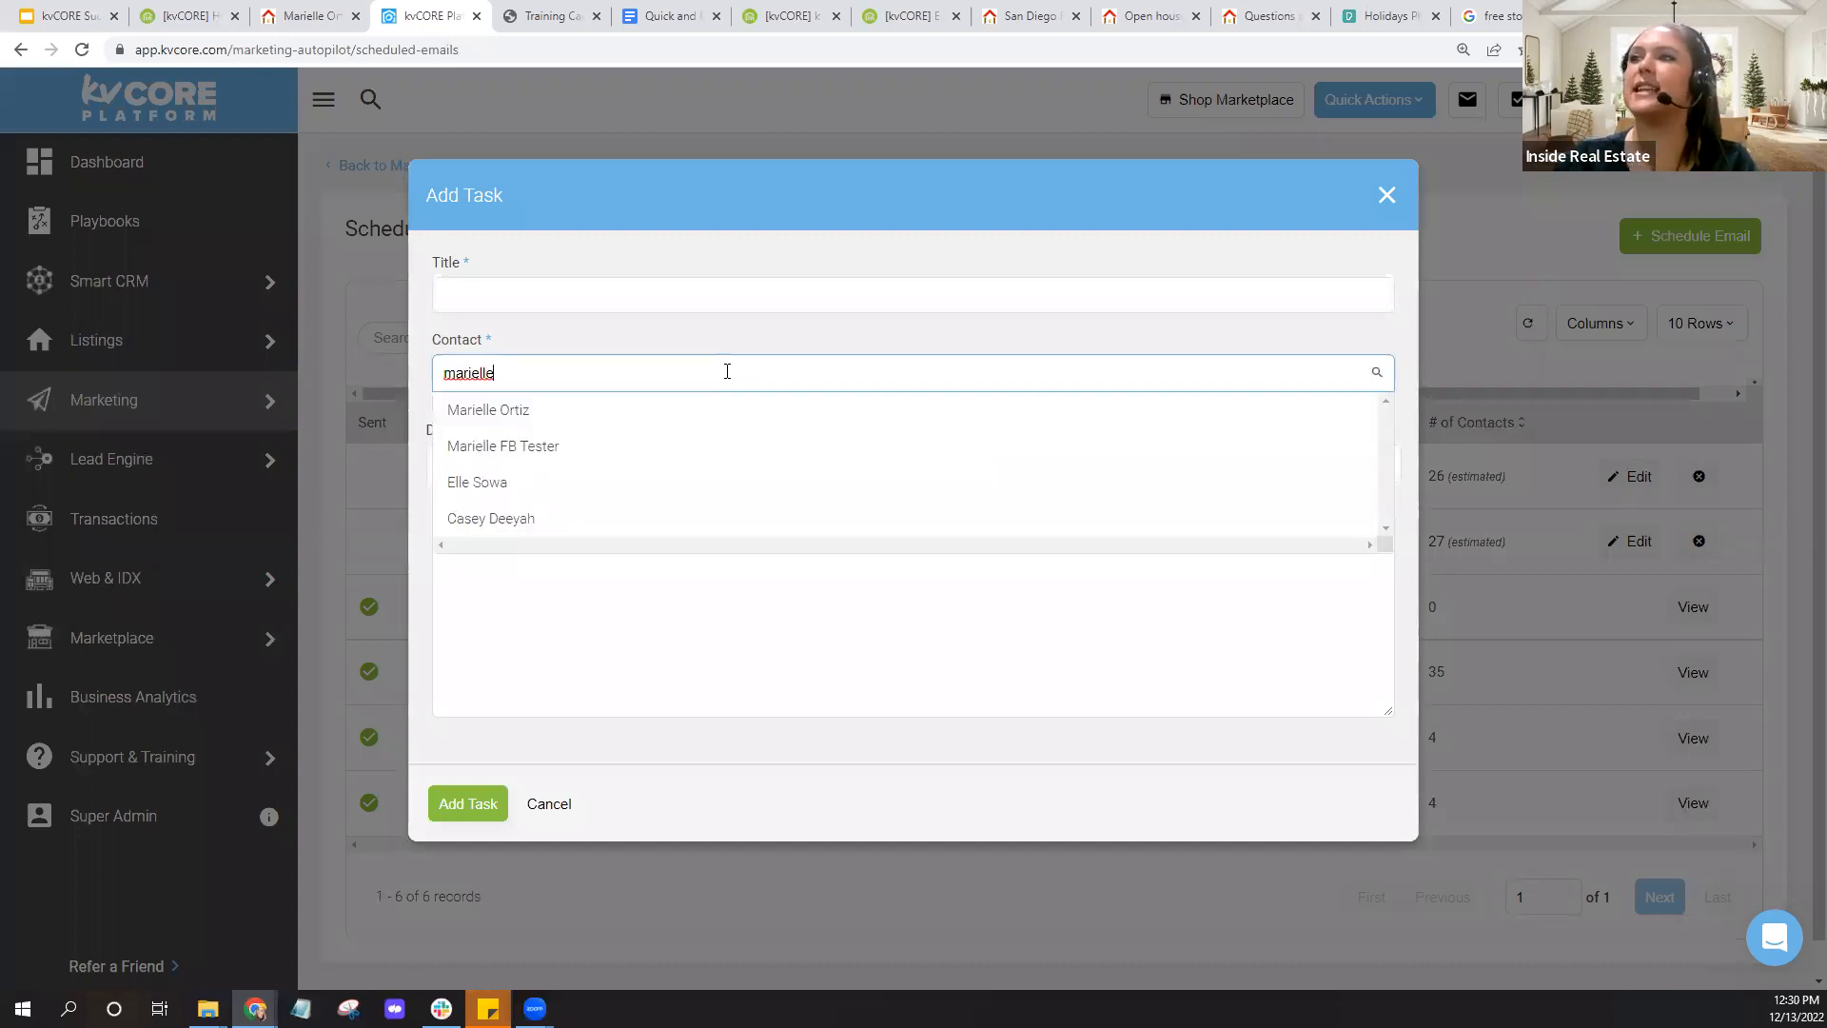
pyautogui.click(600, 409)
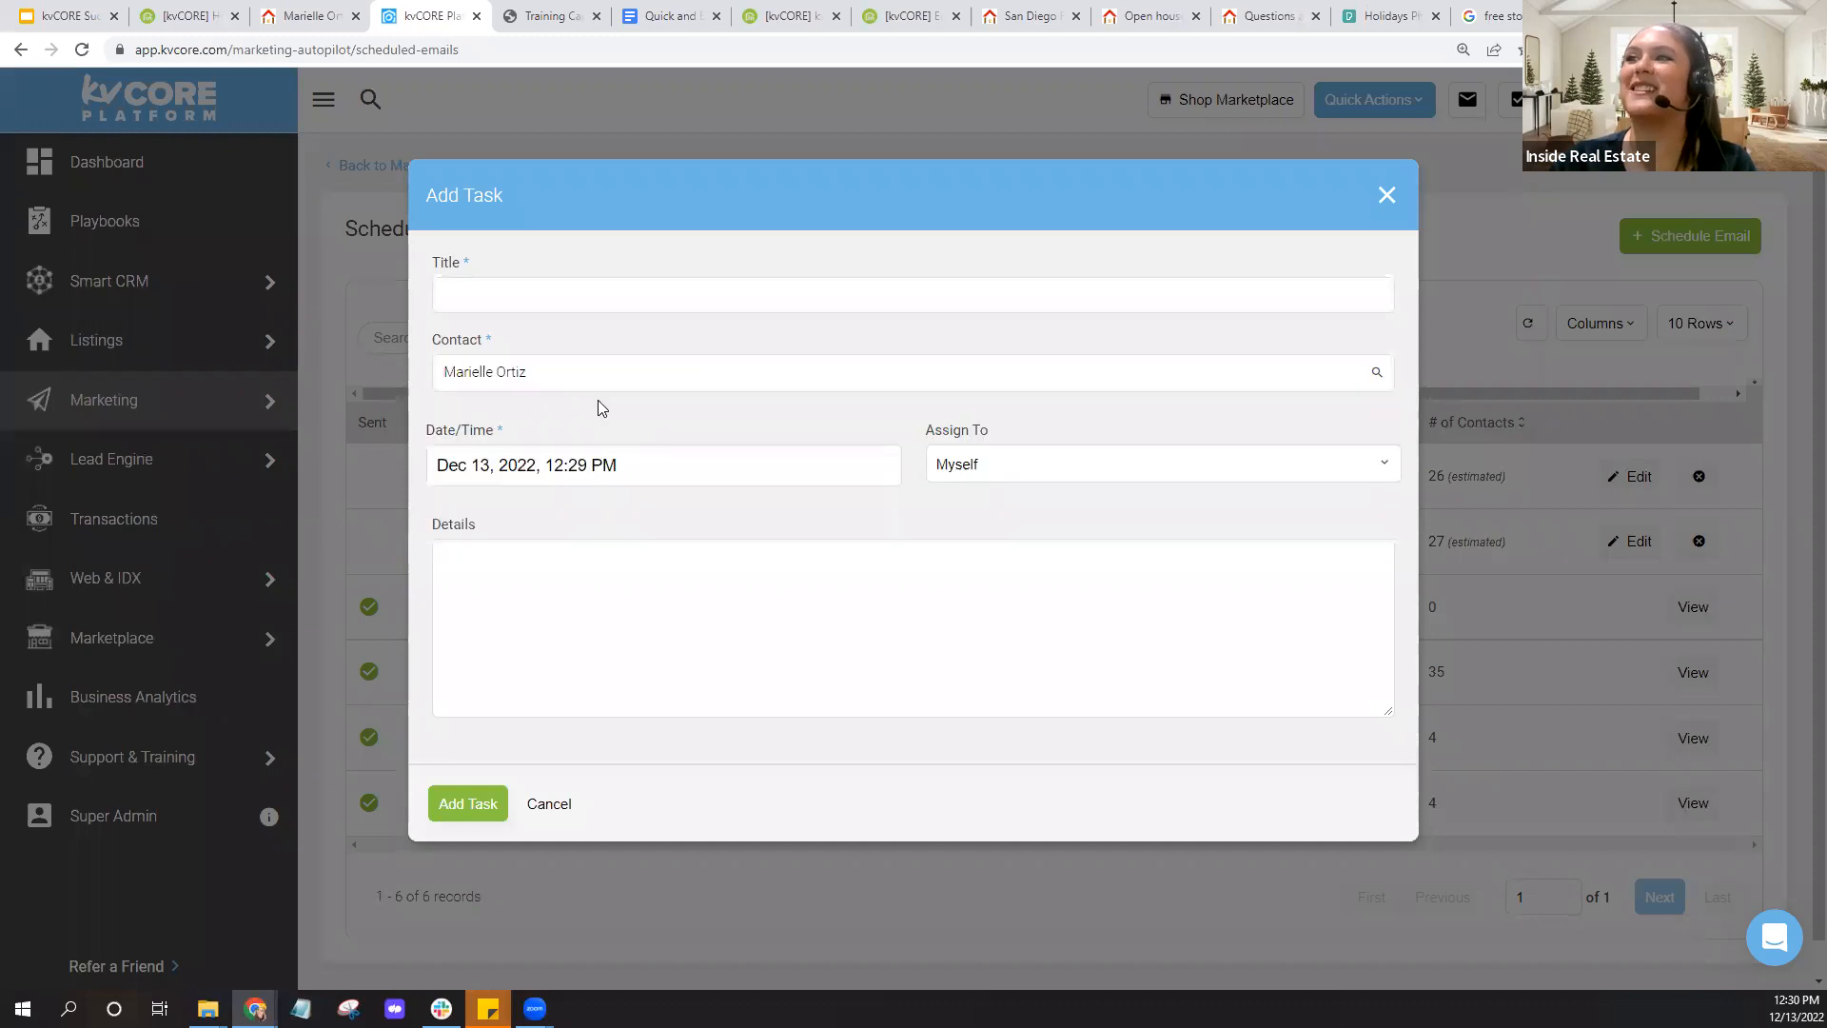
# Title the task "Remove falling snow & holiday website video"
pyautogui.click(491, 296)
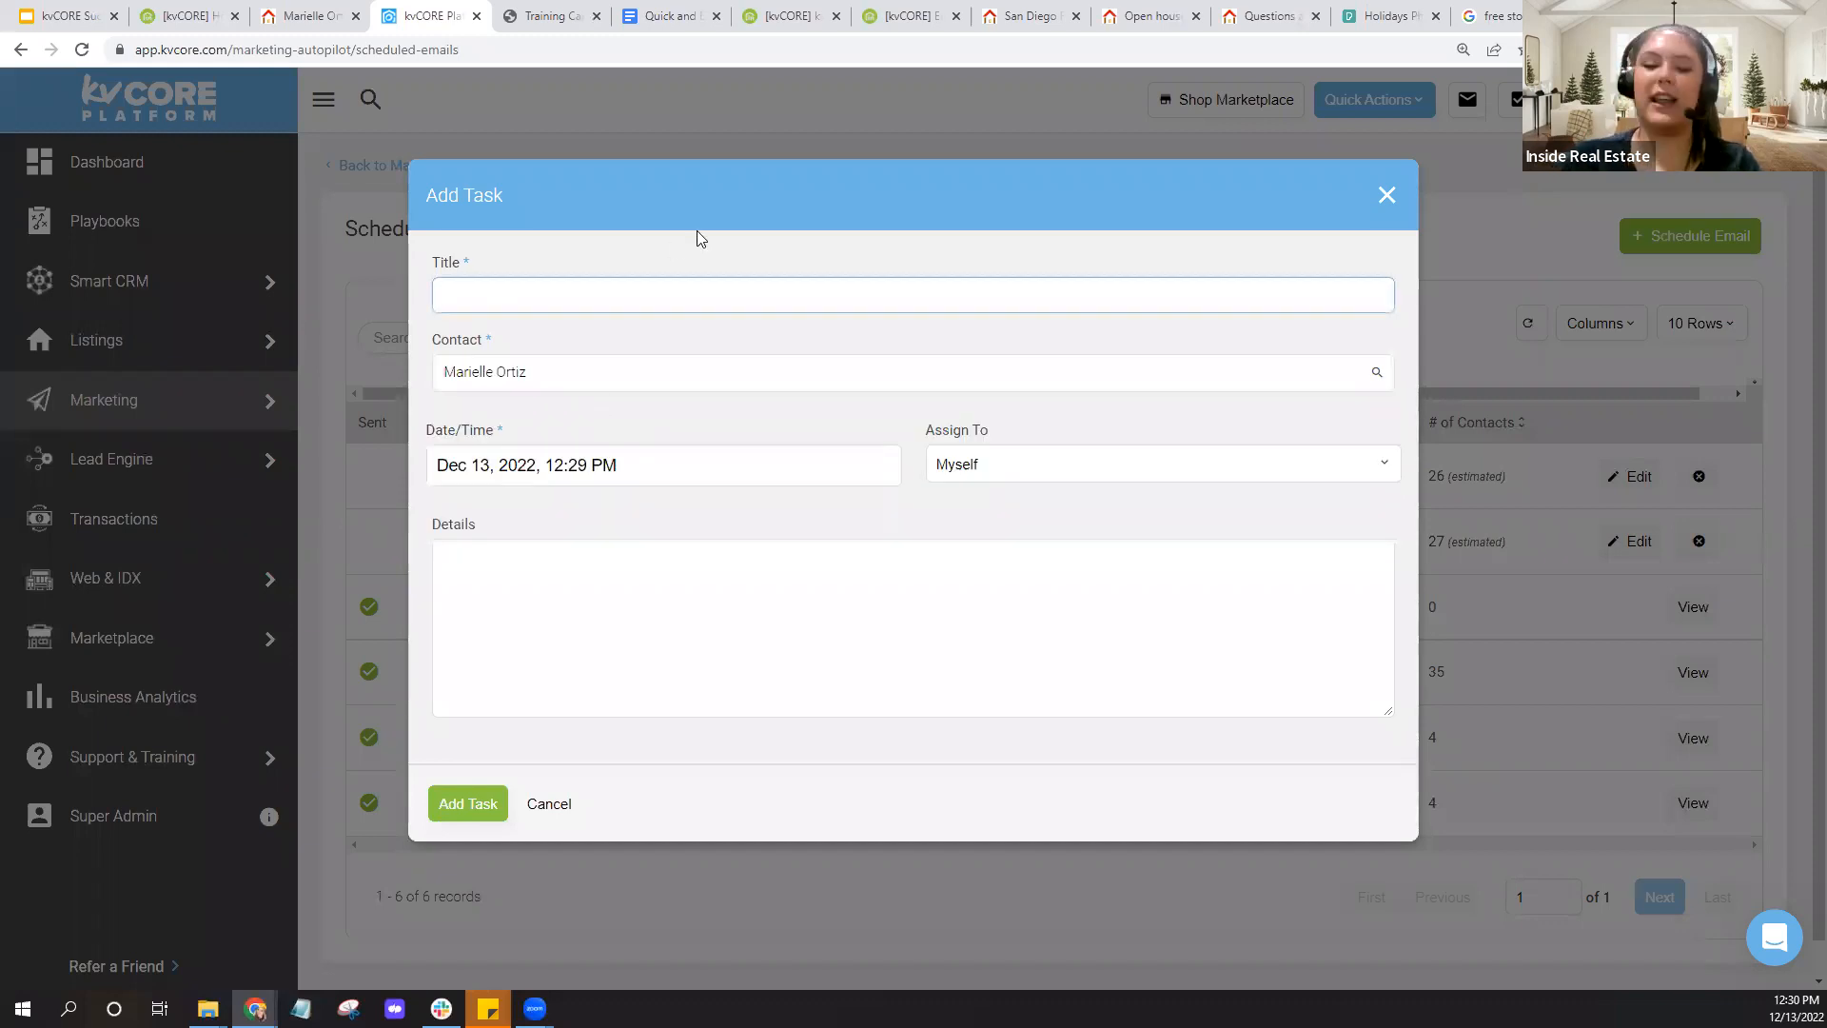
pyautogui.write('Remov')
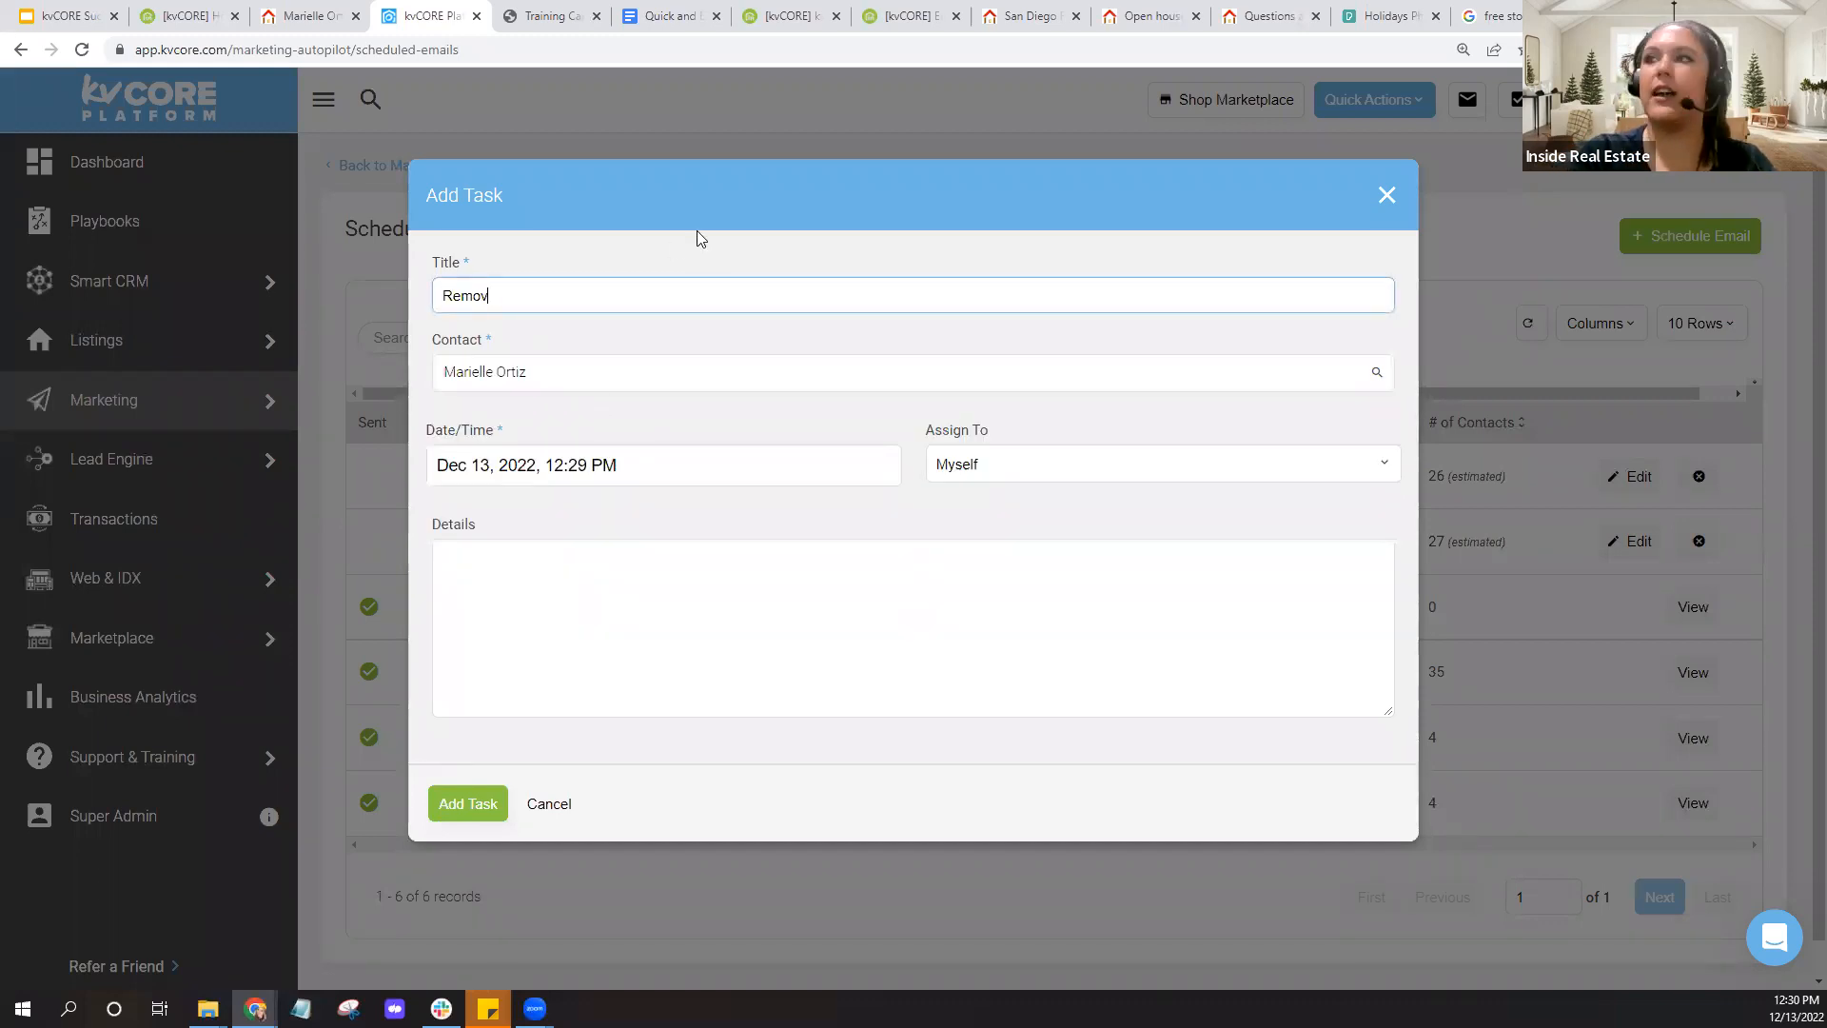
pyautogui.write('e falling')
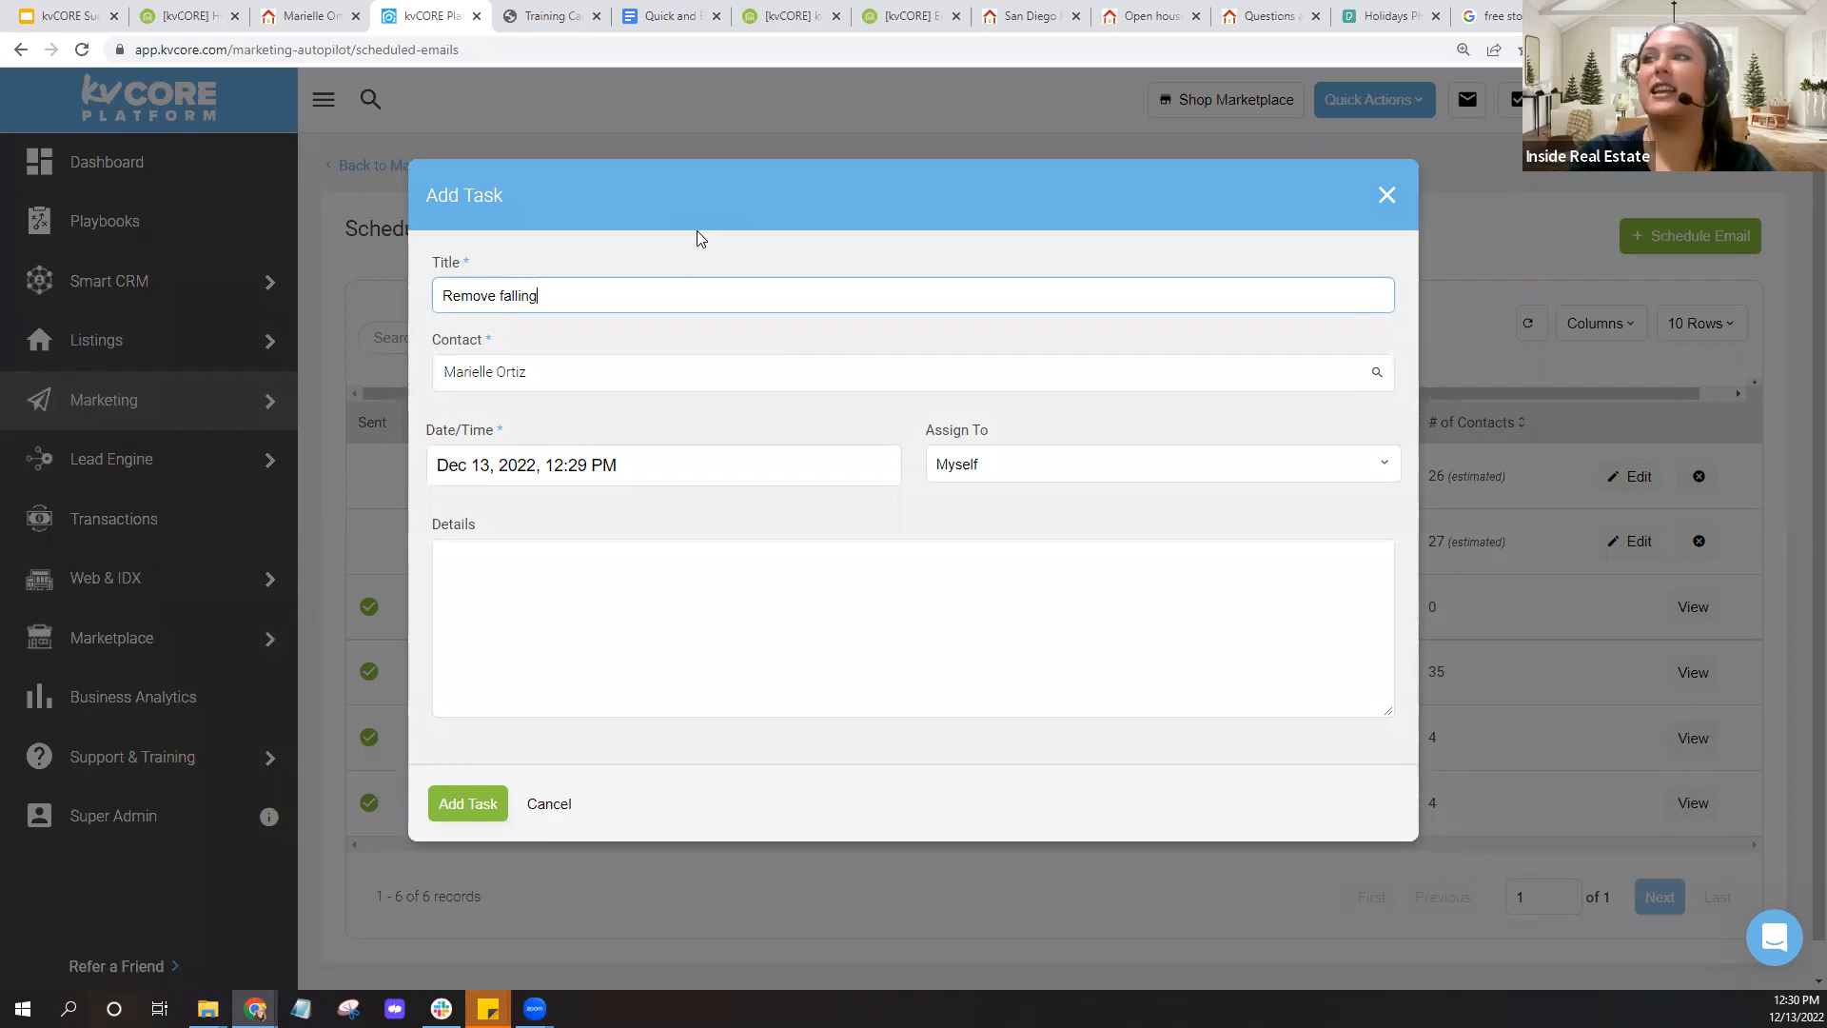
pyautogui.write(' snow & holiday website video')
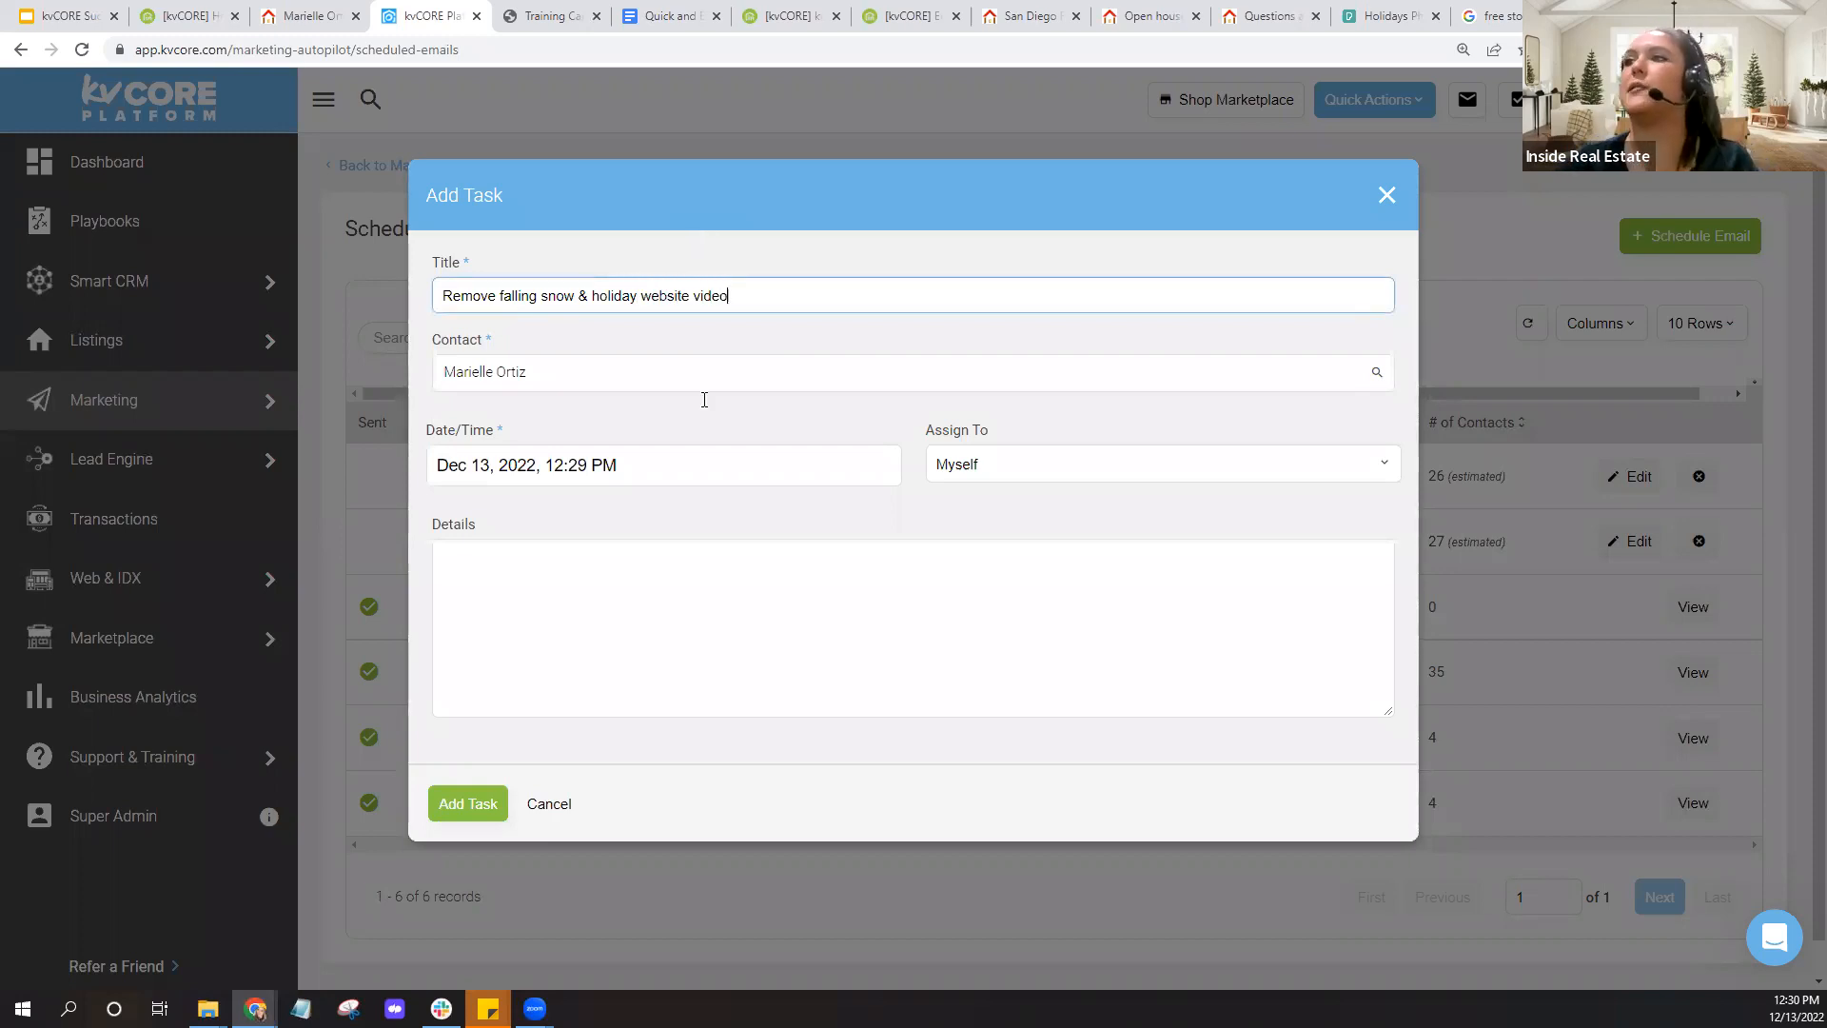
# Set the task's due date to December 30, 2022, keeping the default time, and add the task
pyautogui.click(596, 476)
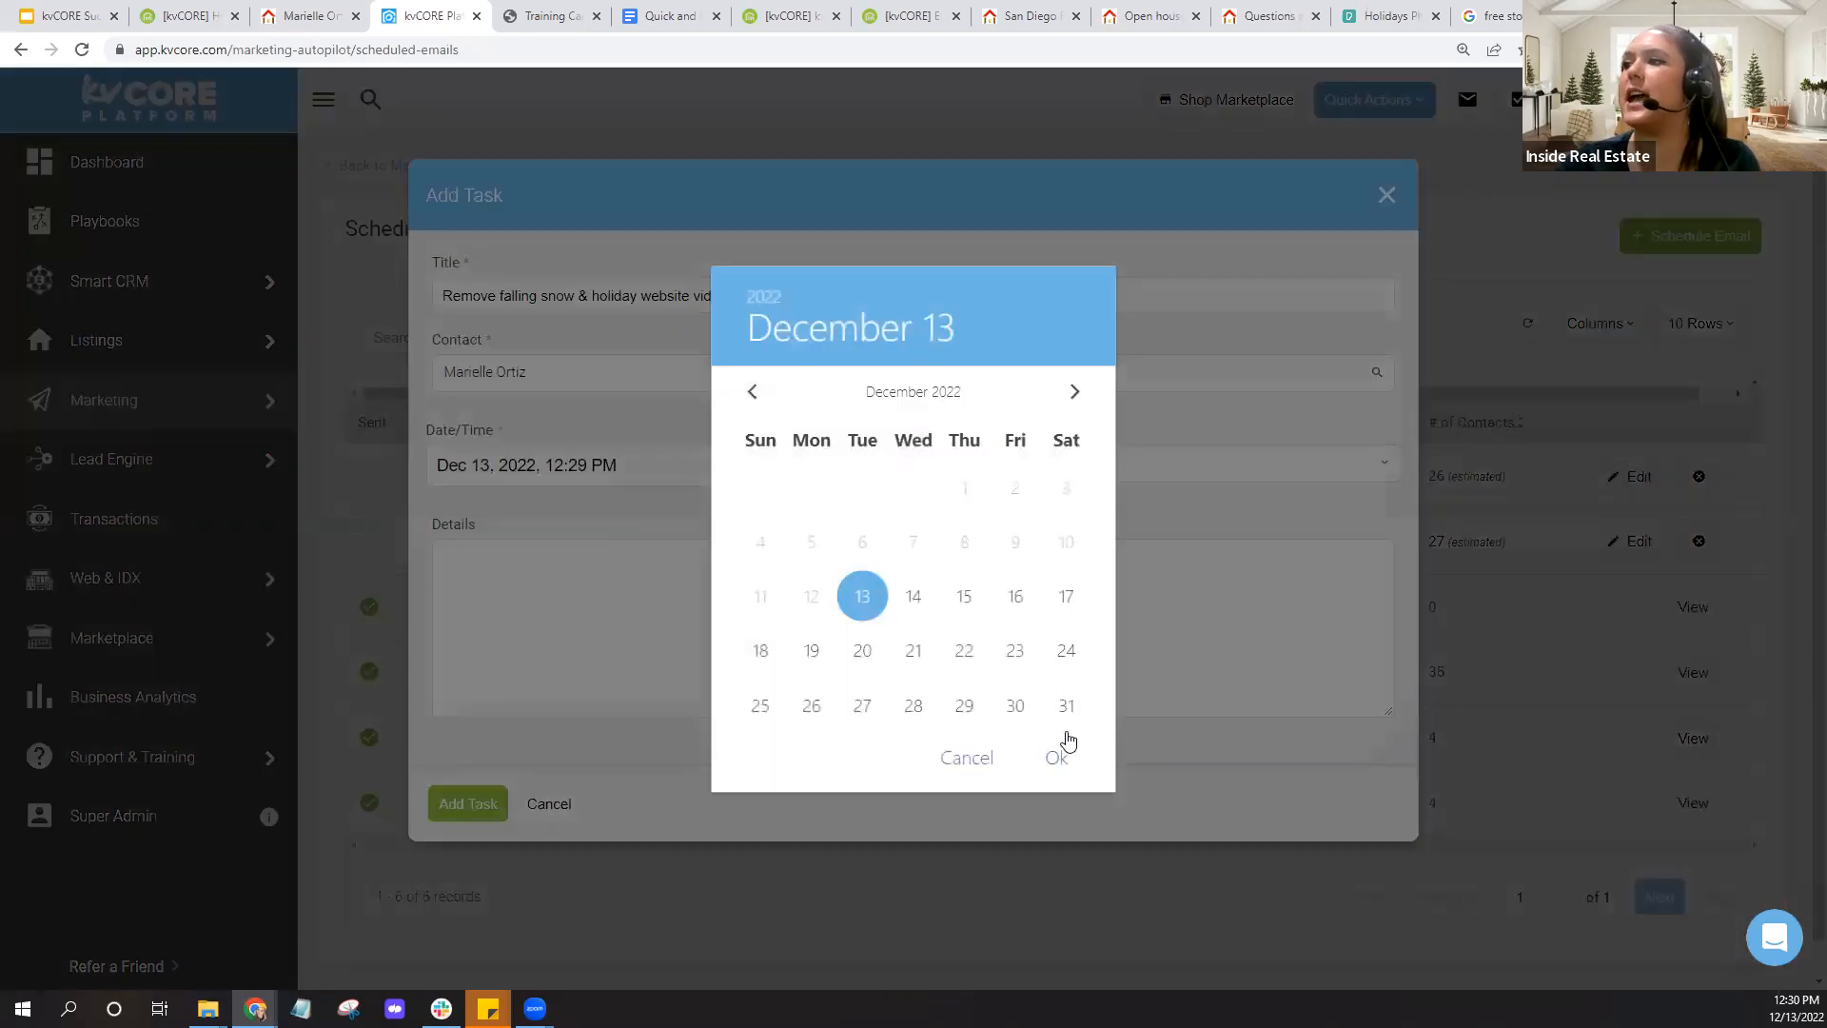
pyautogui.click(1016, 706)
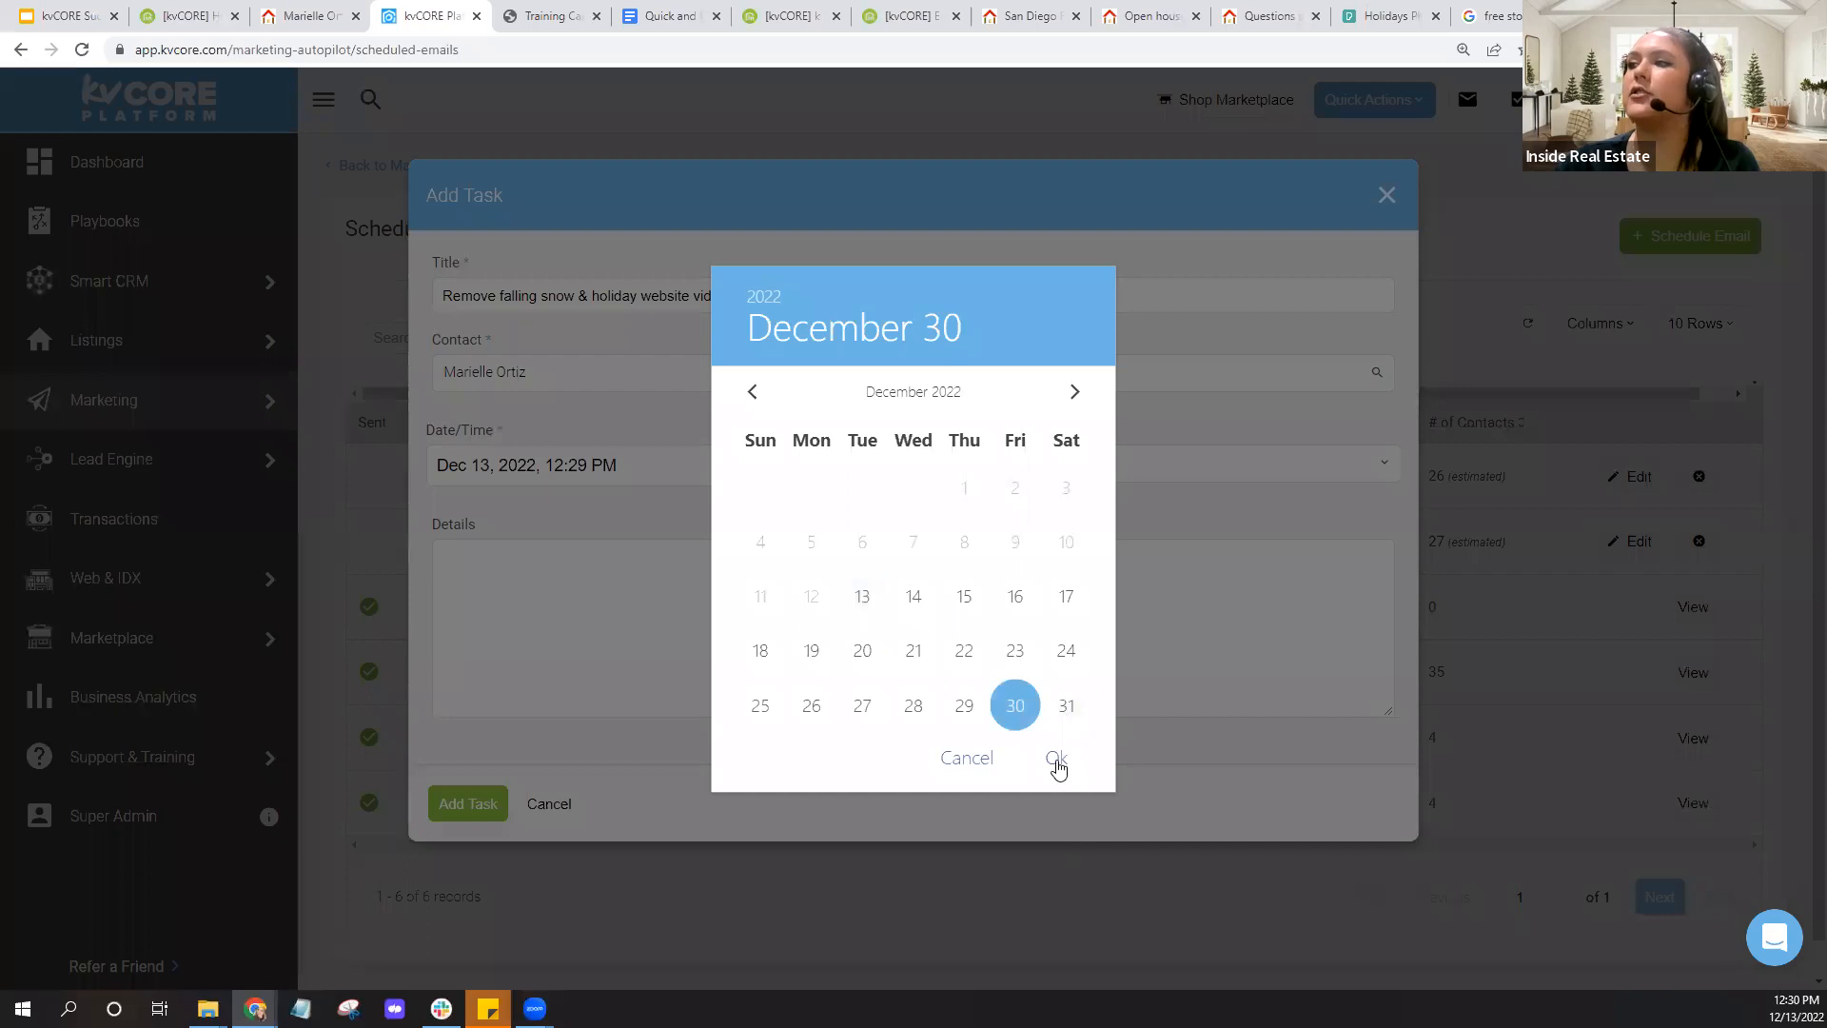
pyautogui.click(1057, 758)
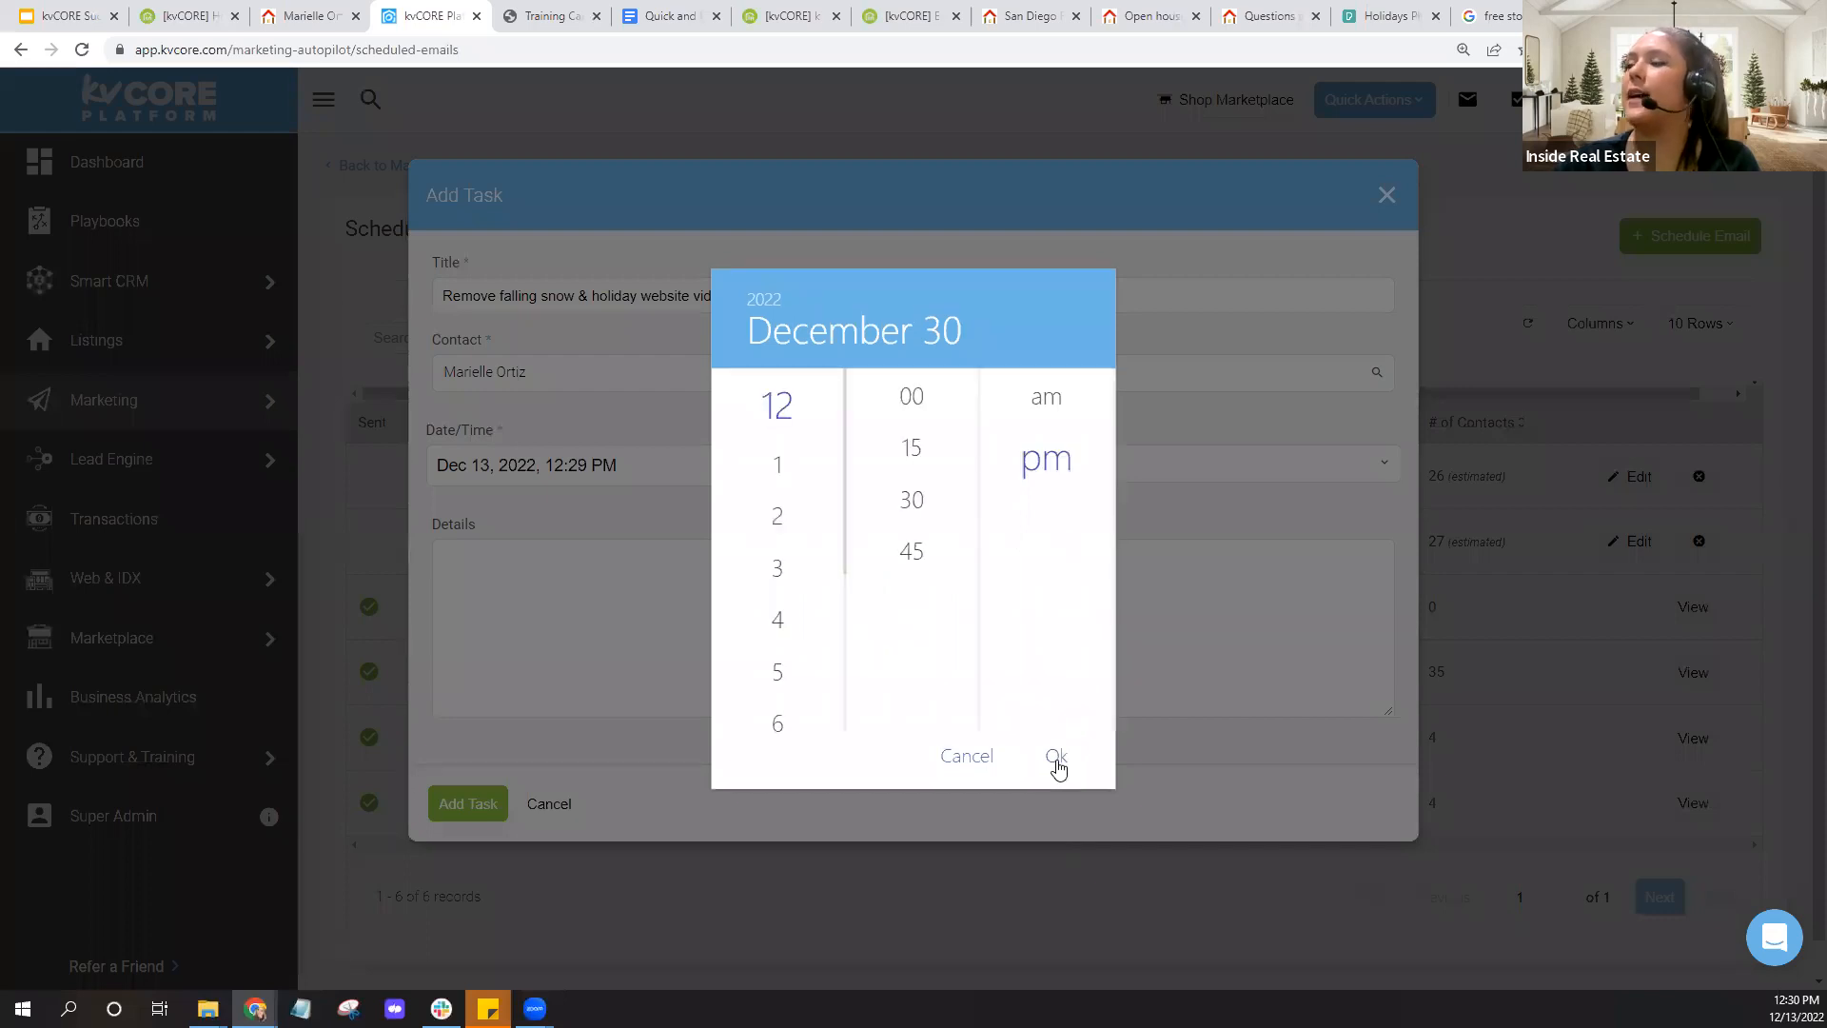
pyautogui.click(1056, 758)
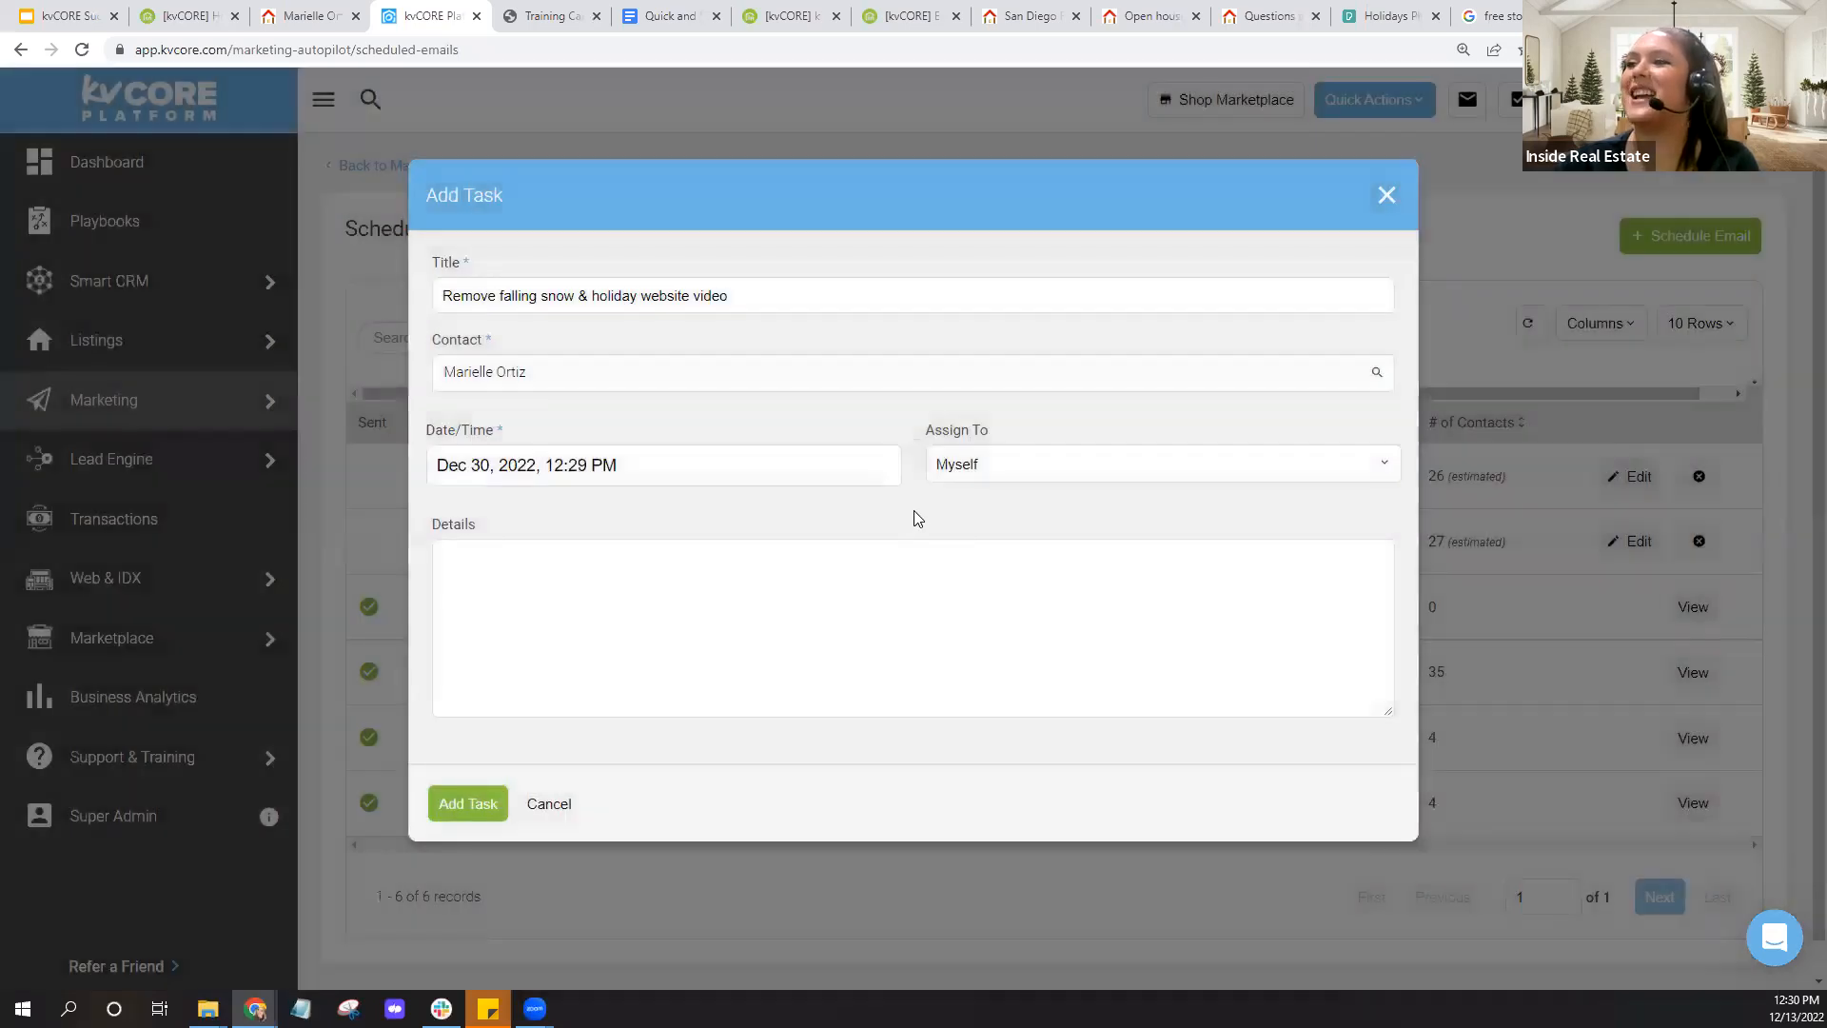
pyautogui.click(487, 805)
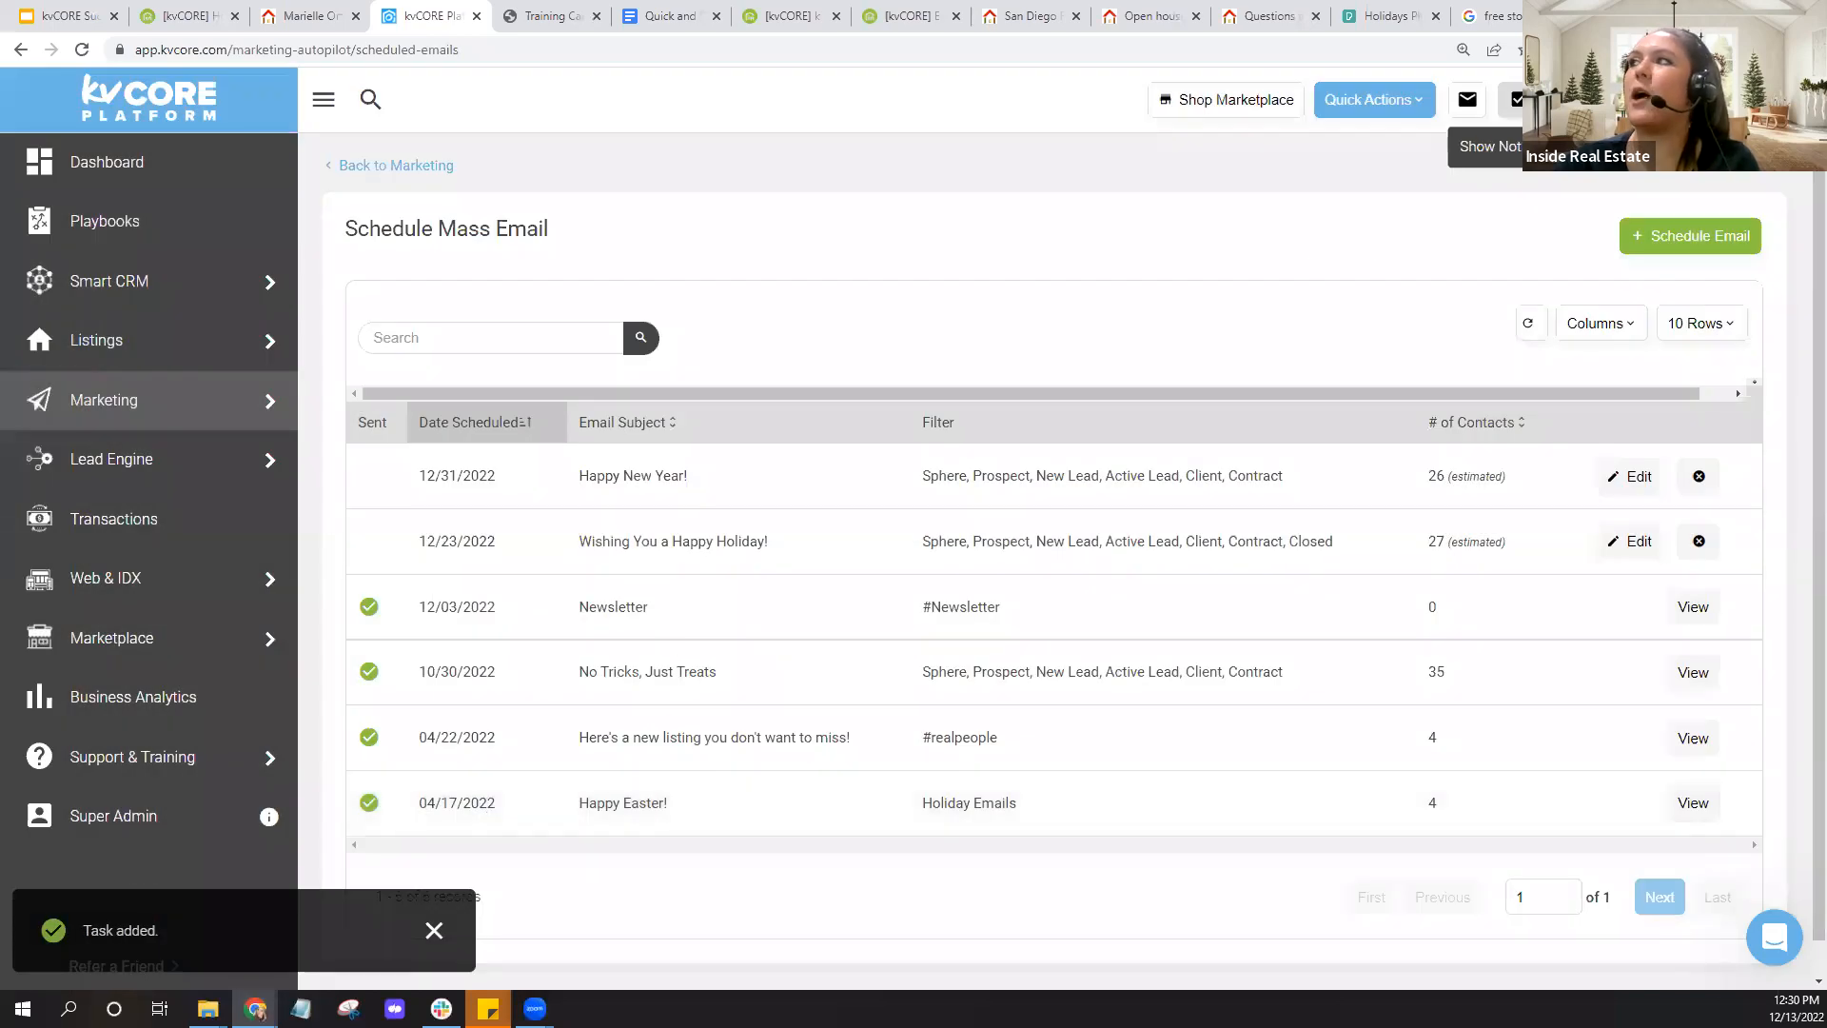
# Look through the incomplete task reminders down to the upcoming snow and video removal task
pyautogui.click(1518, 99)
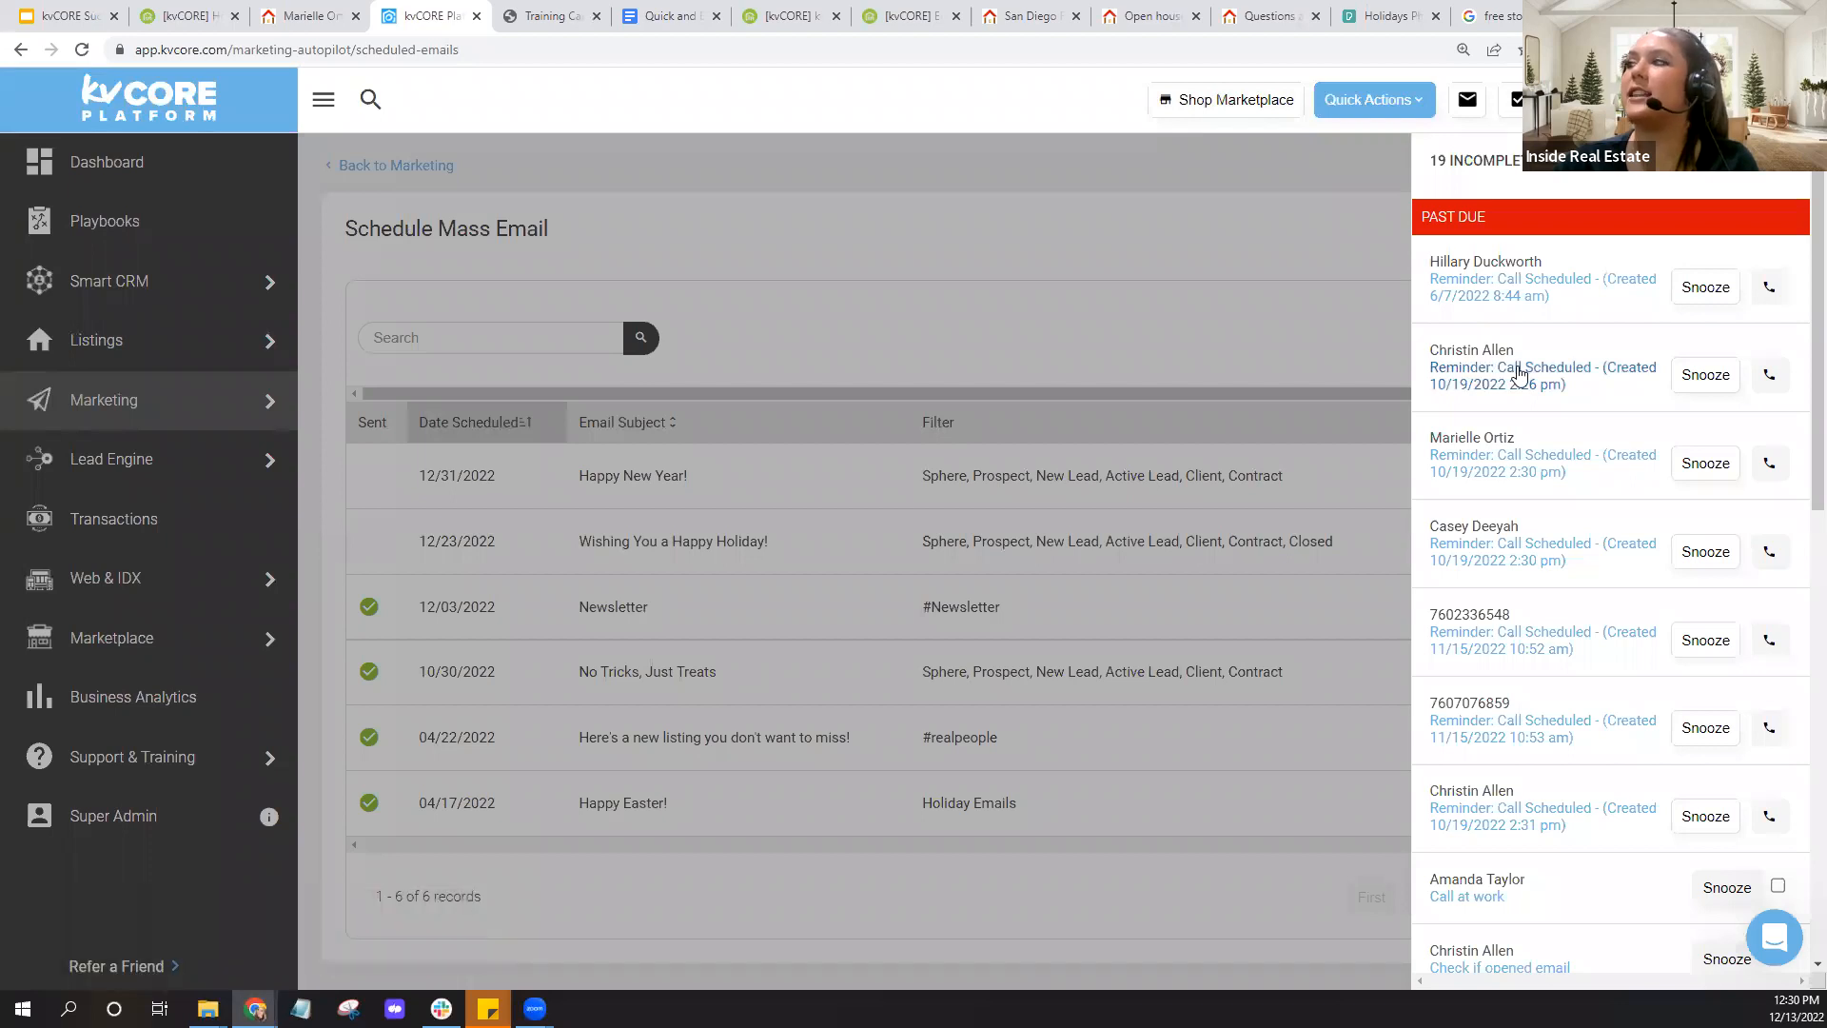
pyautogui.scroll(-6, 1520, 373)
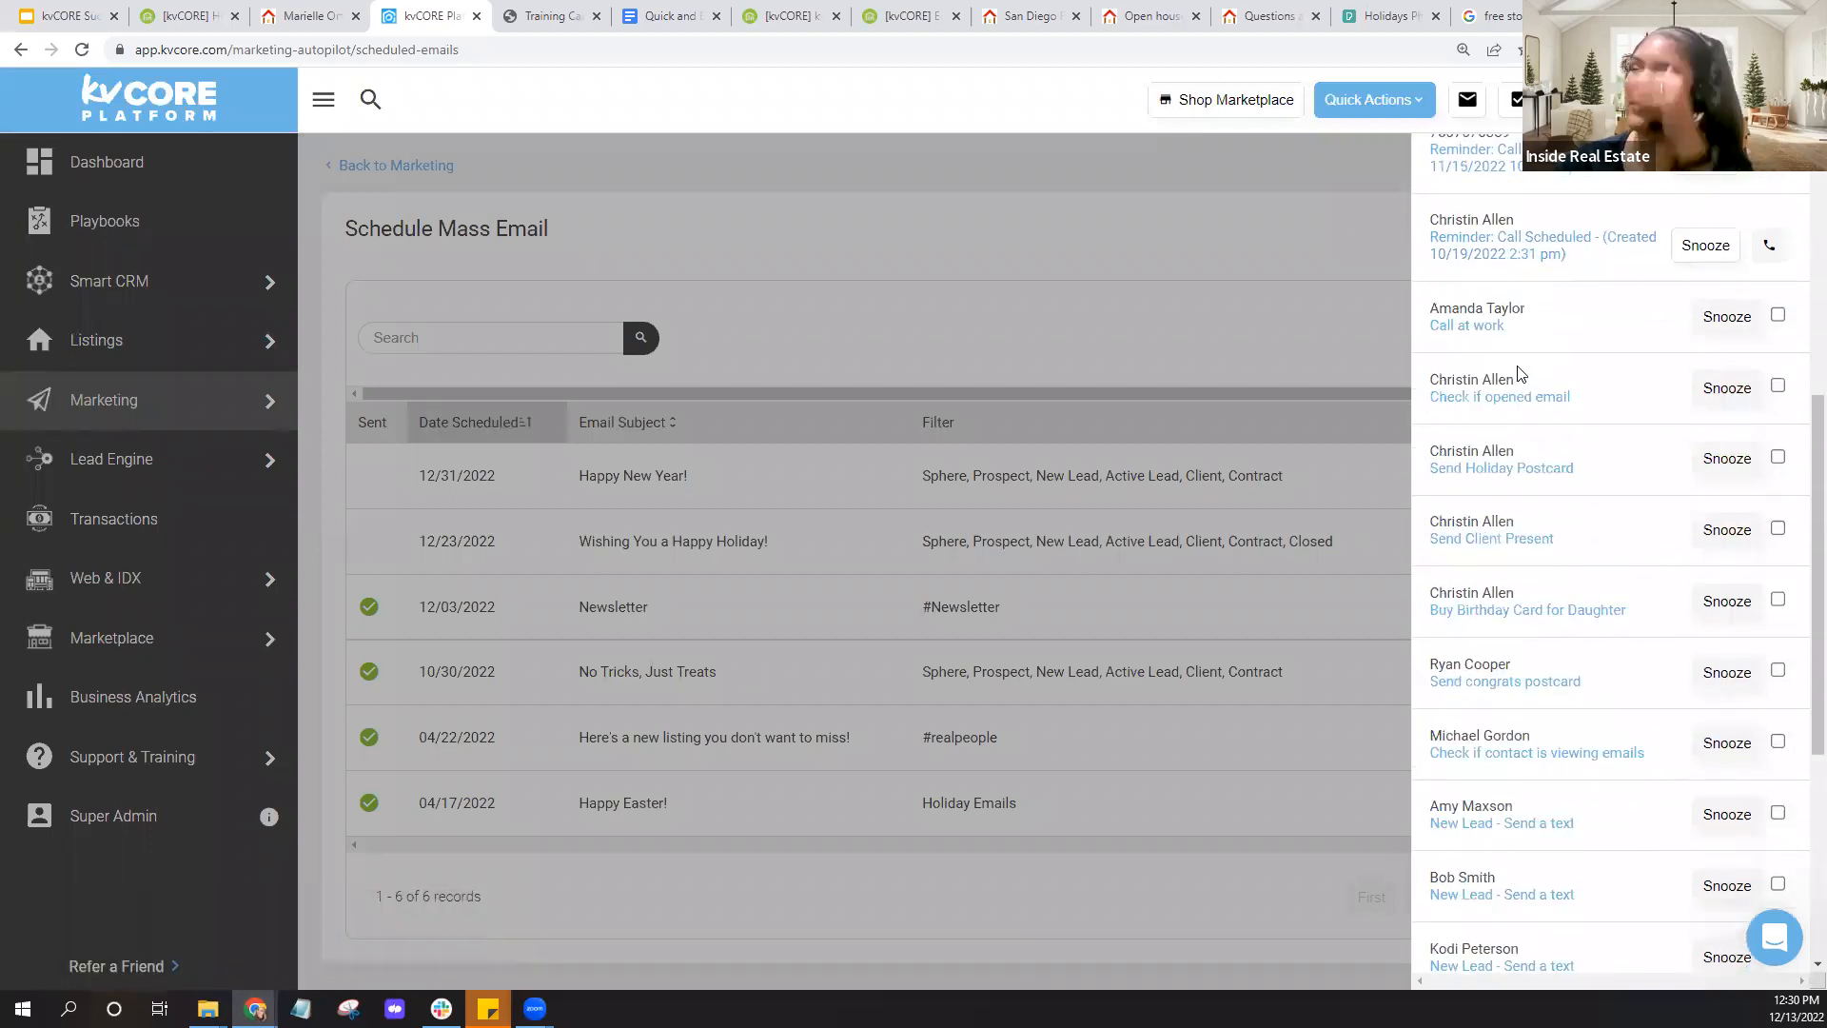
pyautogui.scroll(-5, 1520, 374)
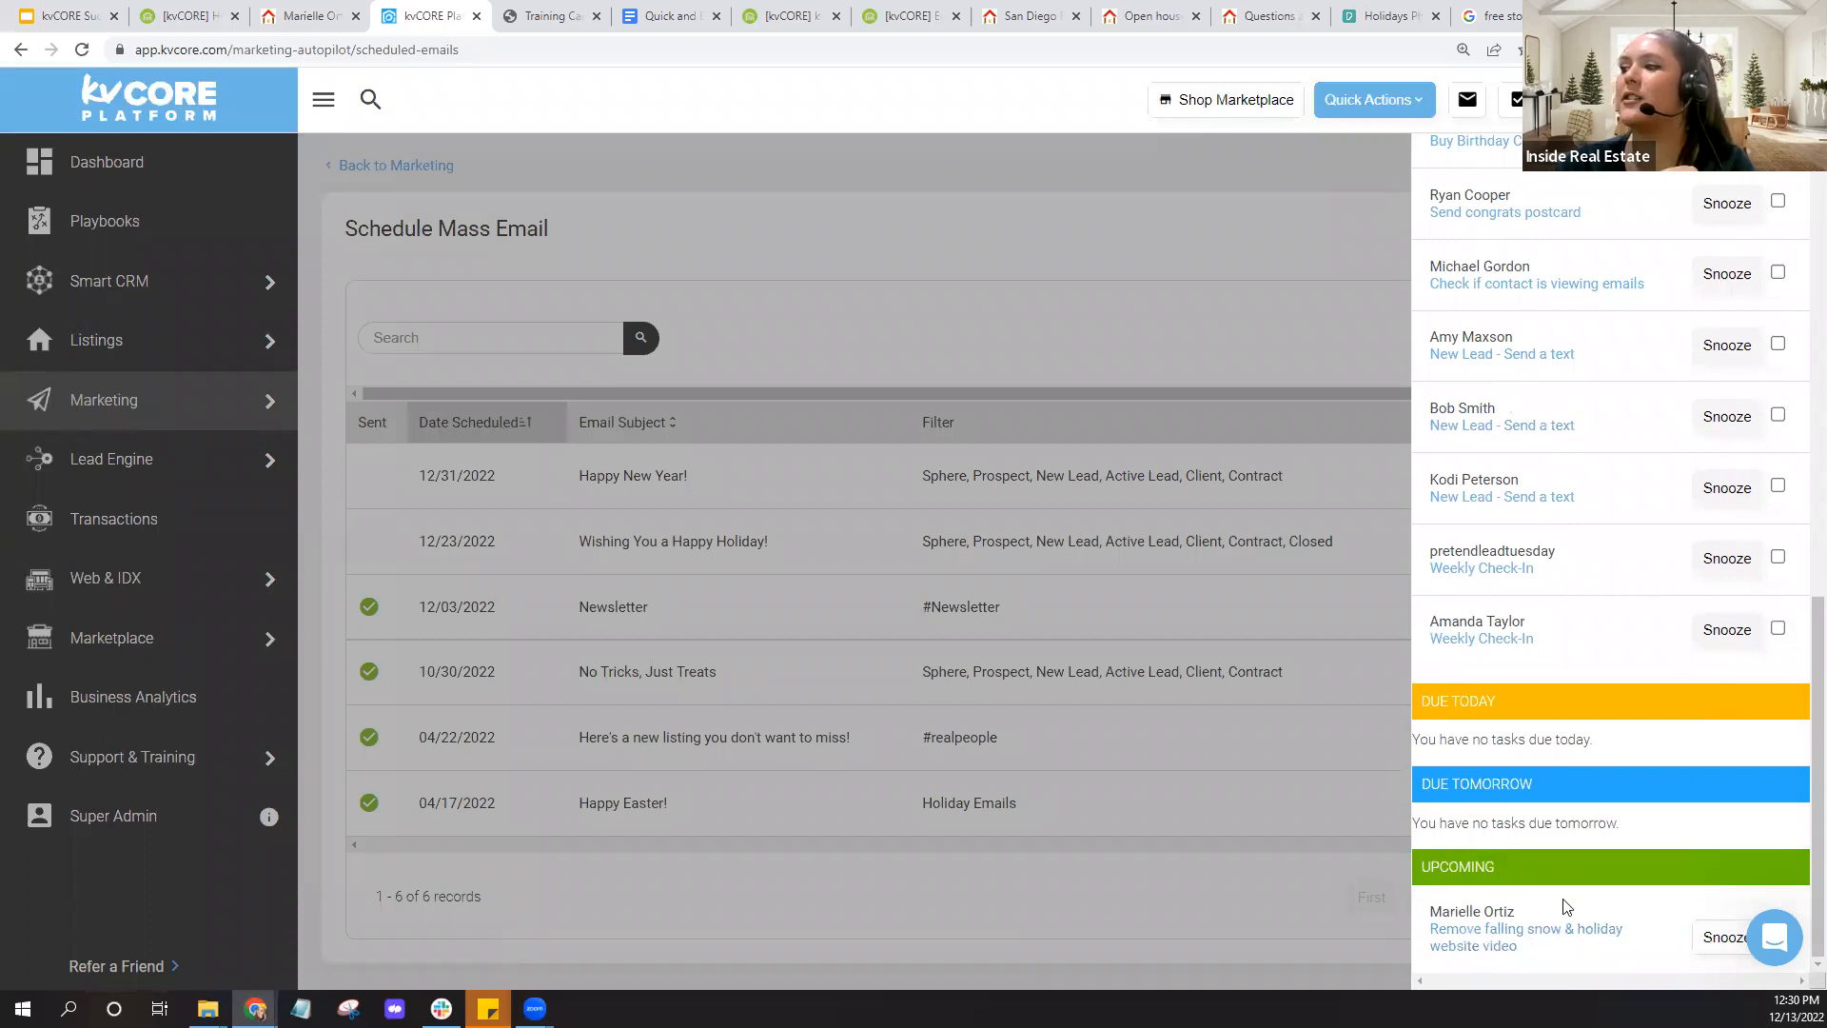
# Go to the dashboard and view the upcoming tasks in its task section
pyautogui.click(203, 163)
pyautogui.click(204, 163)
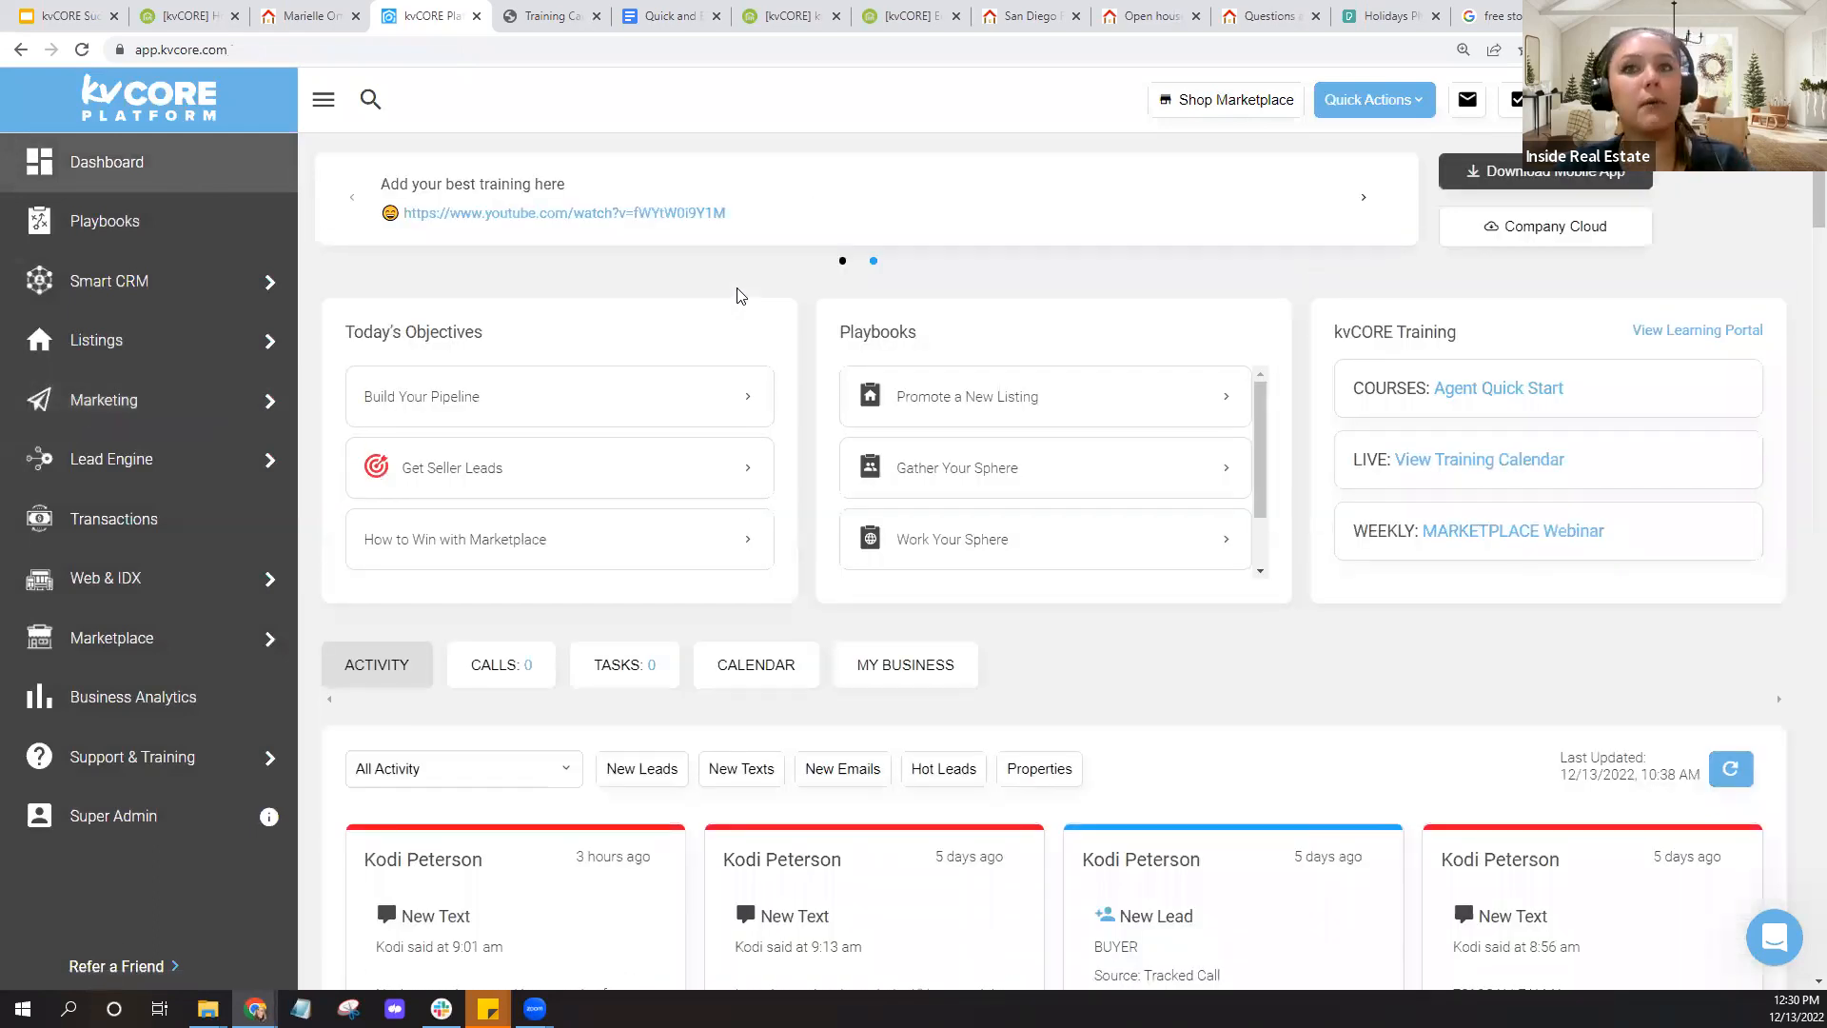
pyautogui.scroll(-2, 742, 296)
pyautogui.click(624, 481)
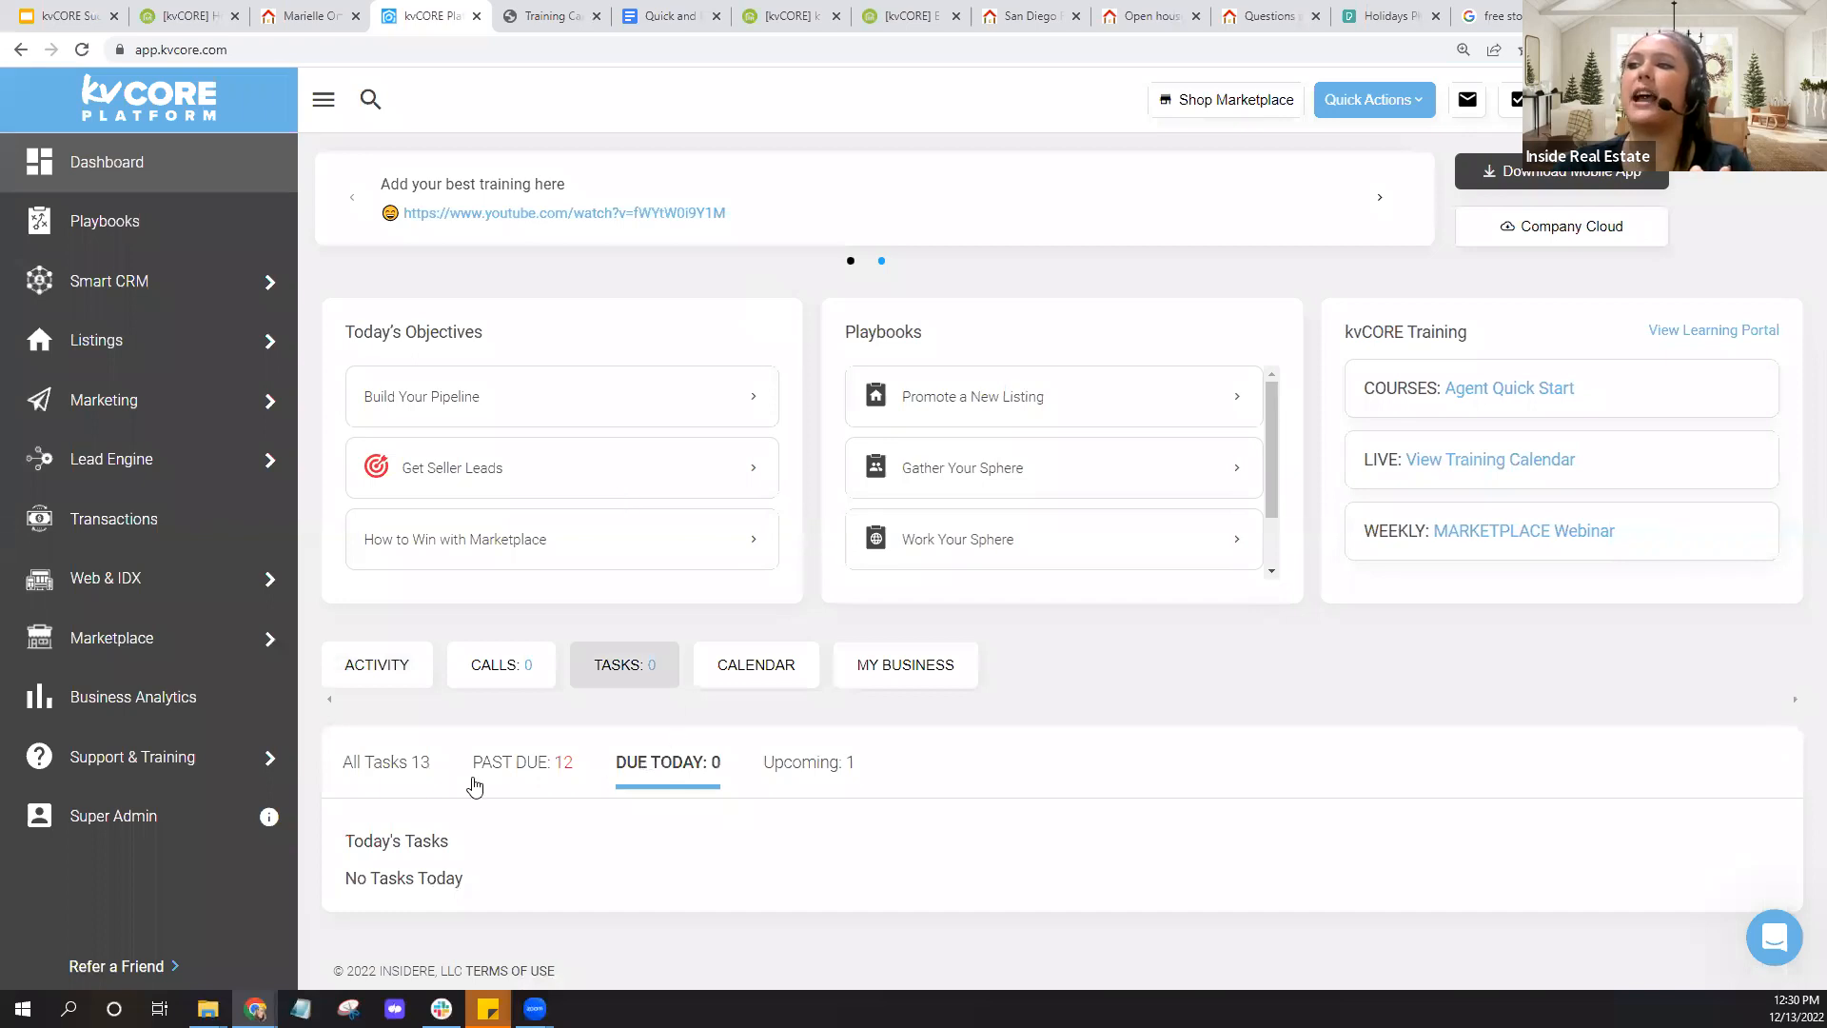
pyautogui.click(808, 761)
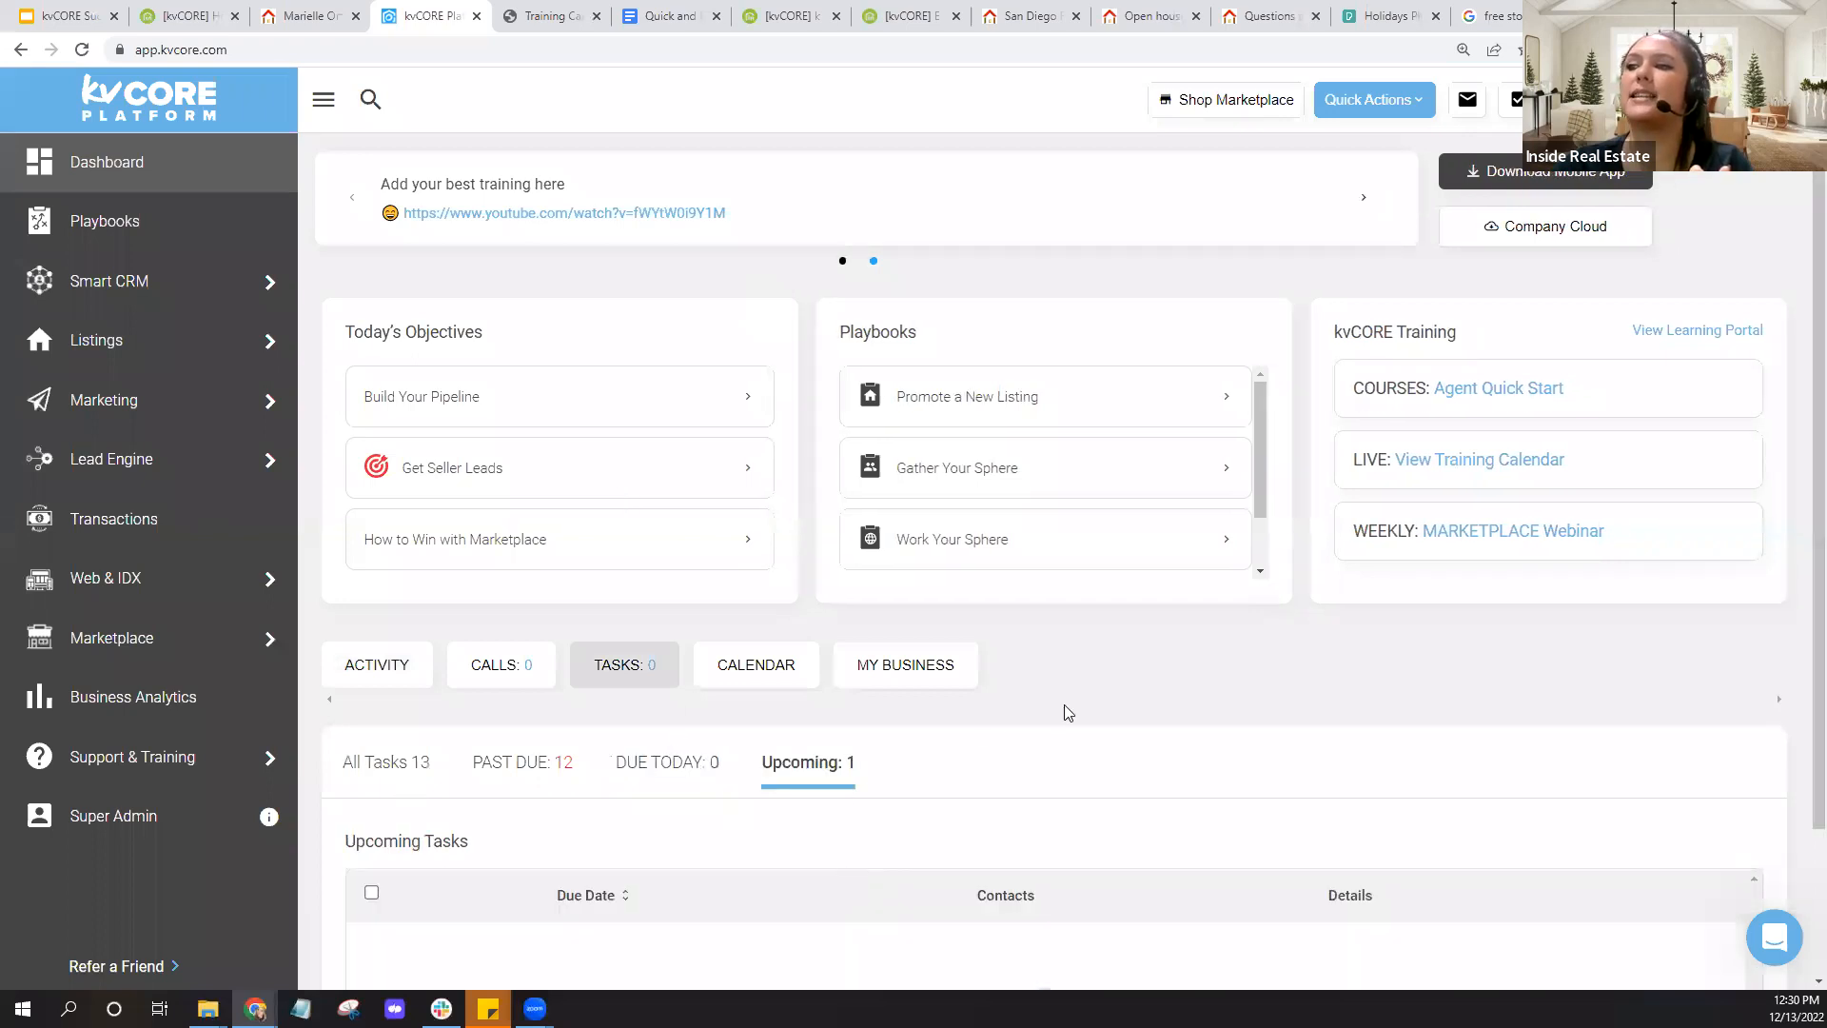
pyautogui.scroll(-2, 1064, 709)
pyautogui.scroll(2, 1050, 596)
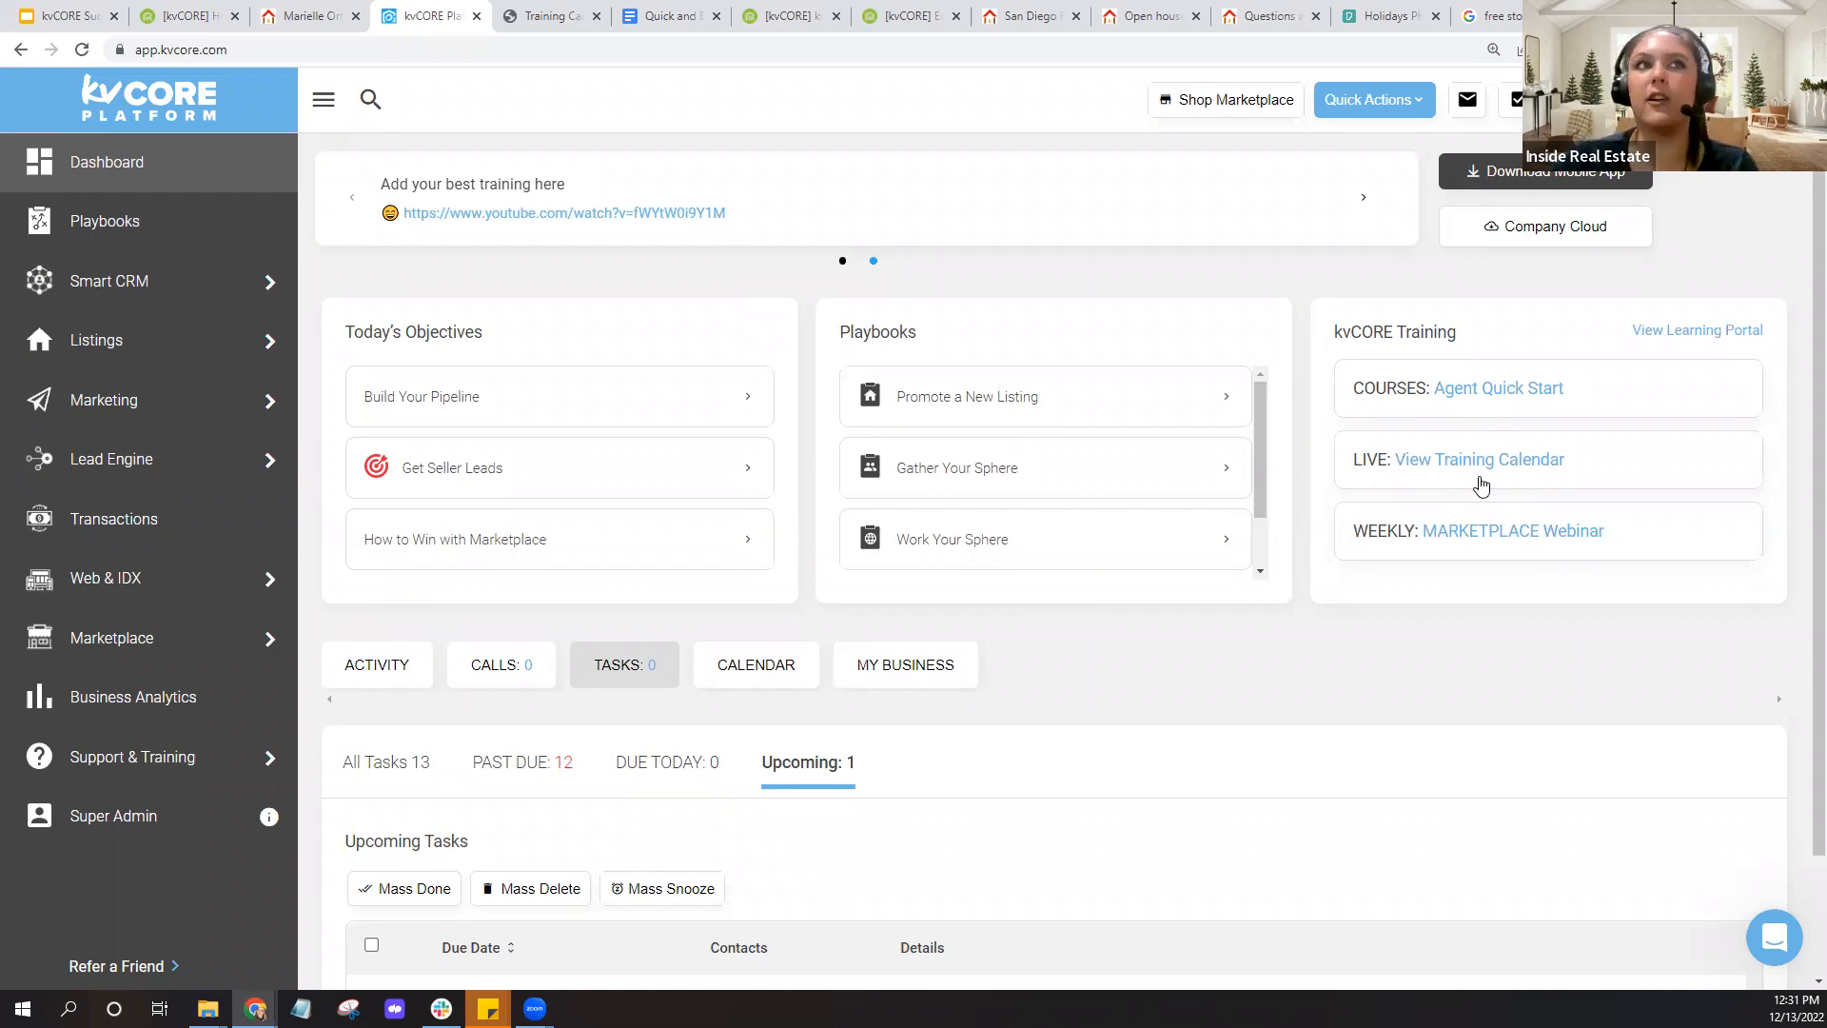
# Check the support chat's help search and messaging options, close it, and view the Support & Training resources
pyautogui.click(1496, 401)
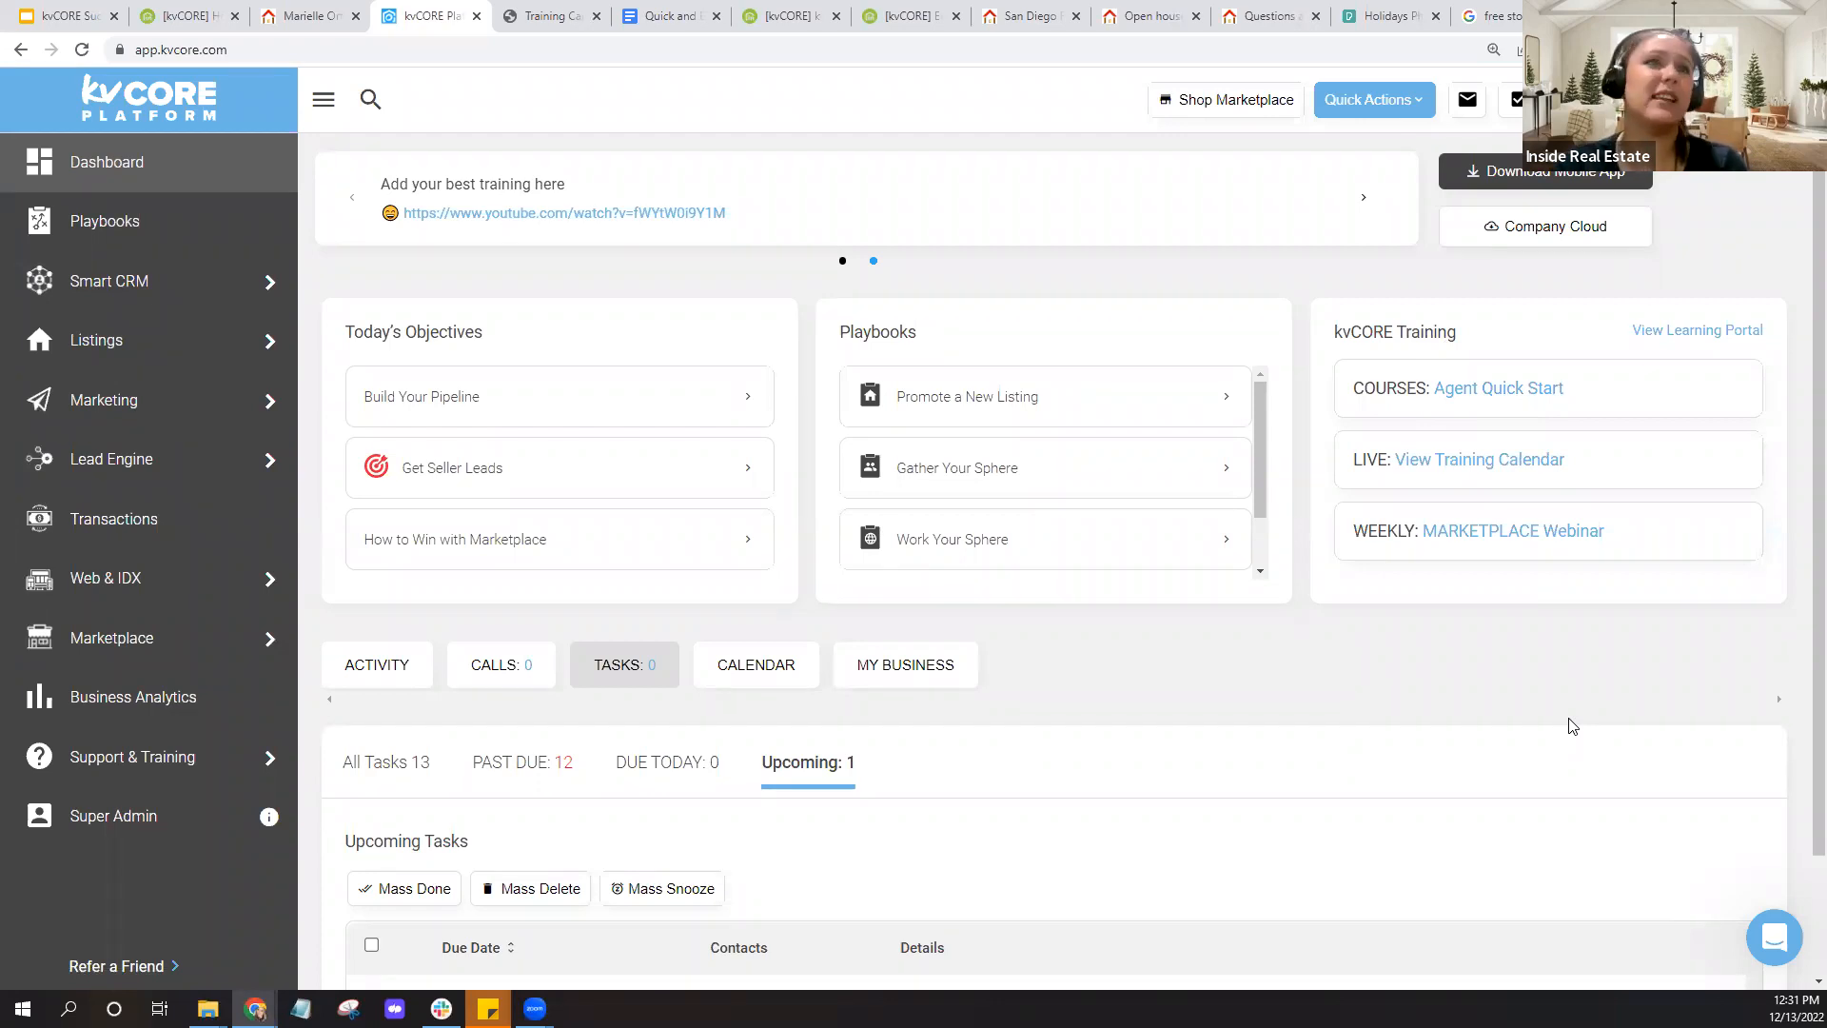
pyautogui.click(1770, 939)
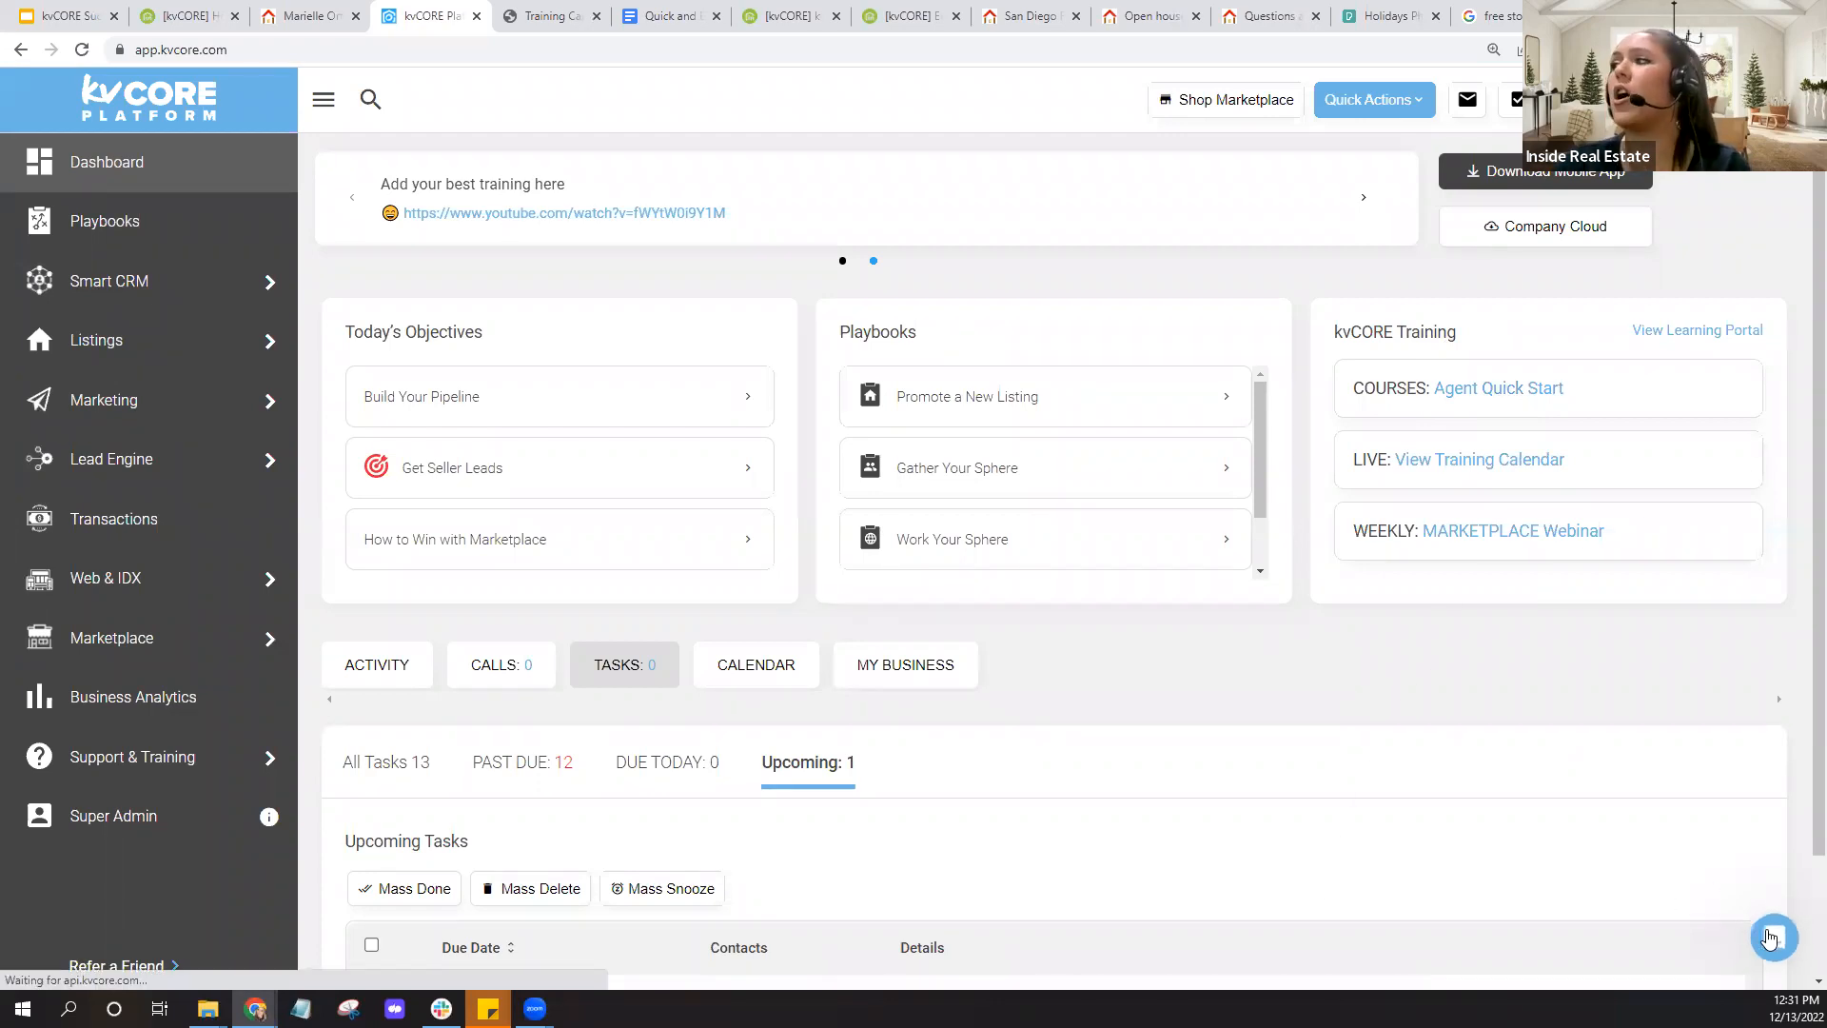
pyautogui.click(1397, 859)
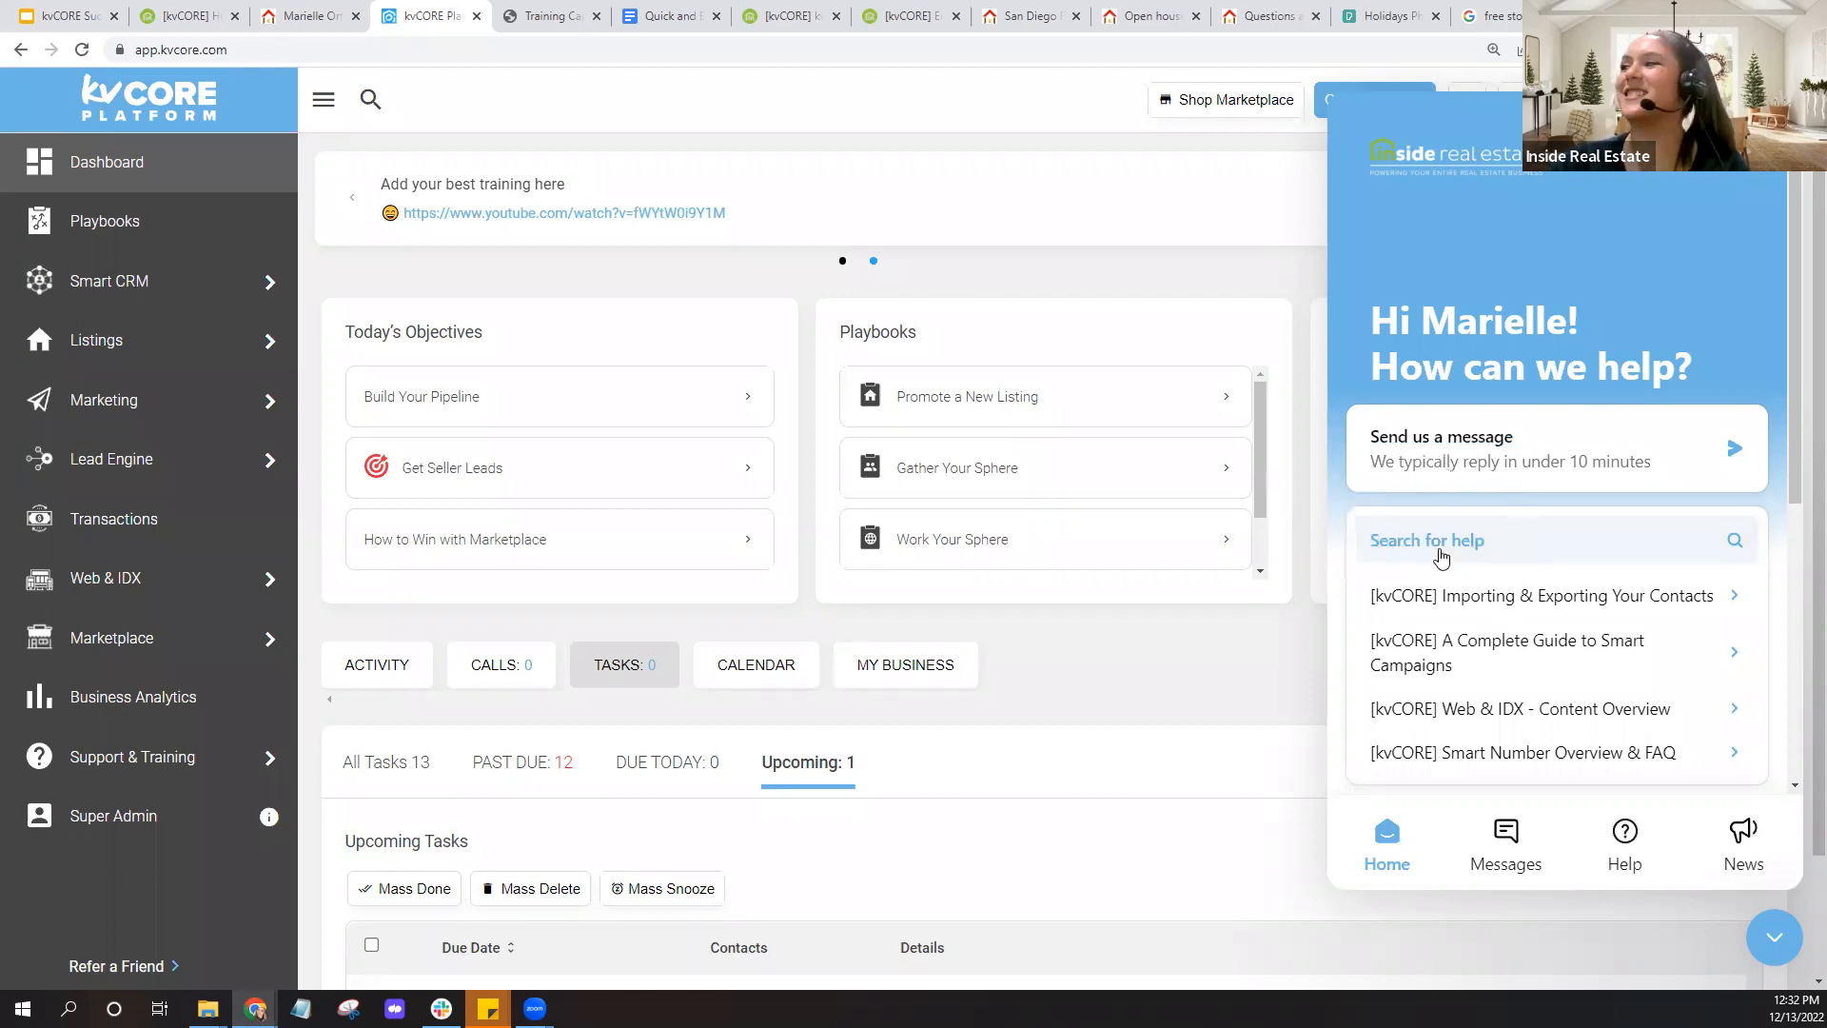
pyautogui.click(1772, 938)
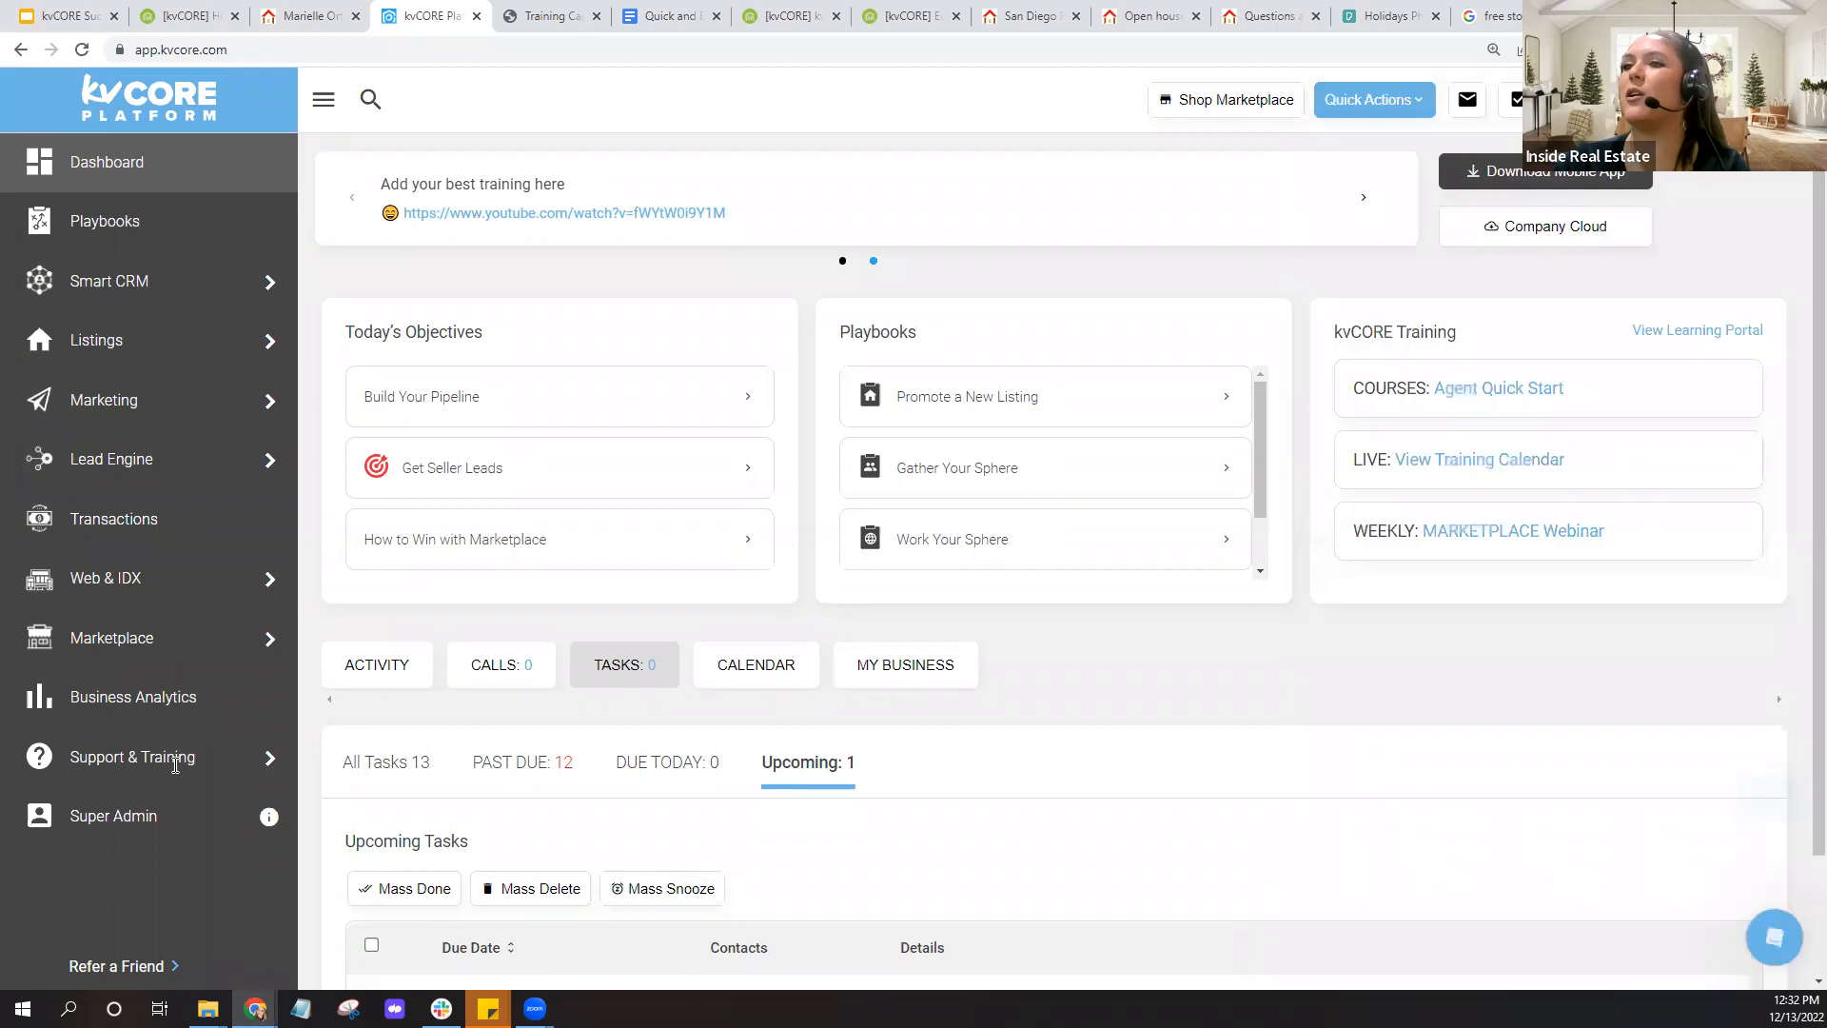
pyautogui.moveTo(175, 765)
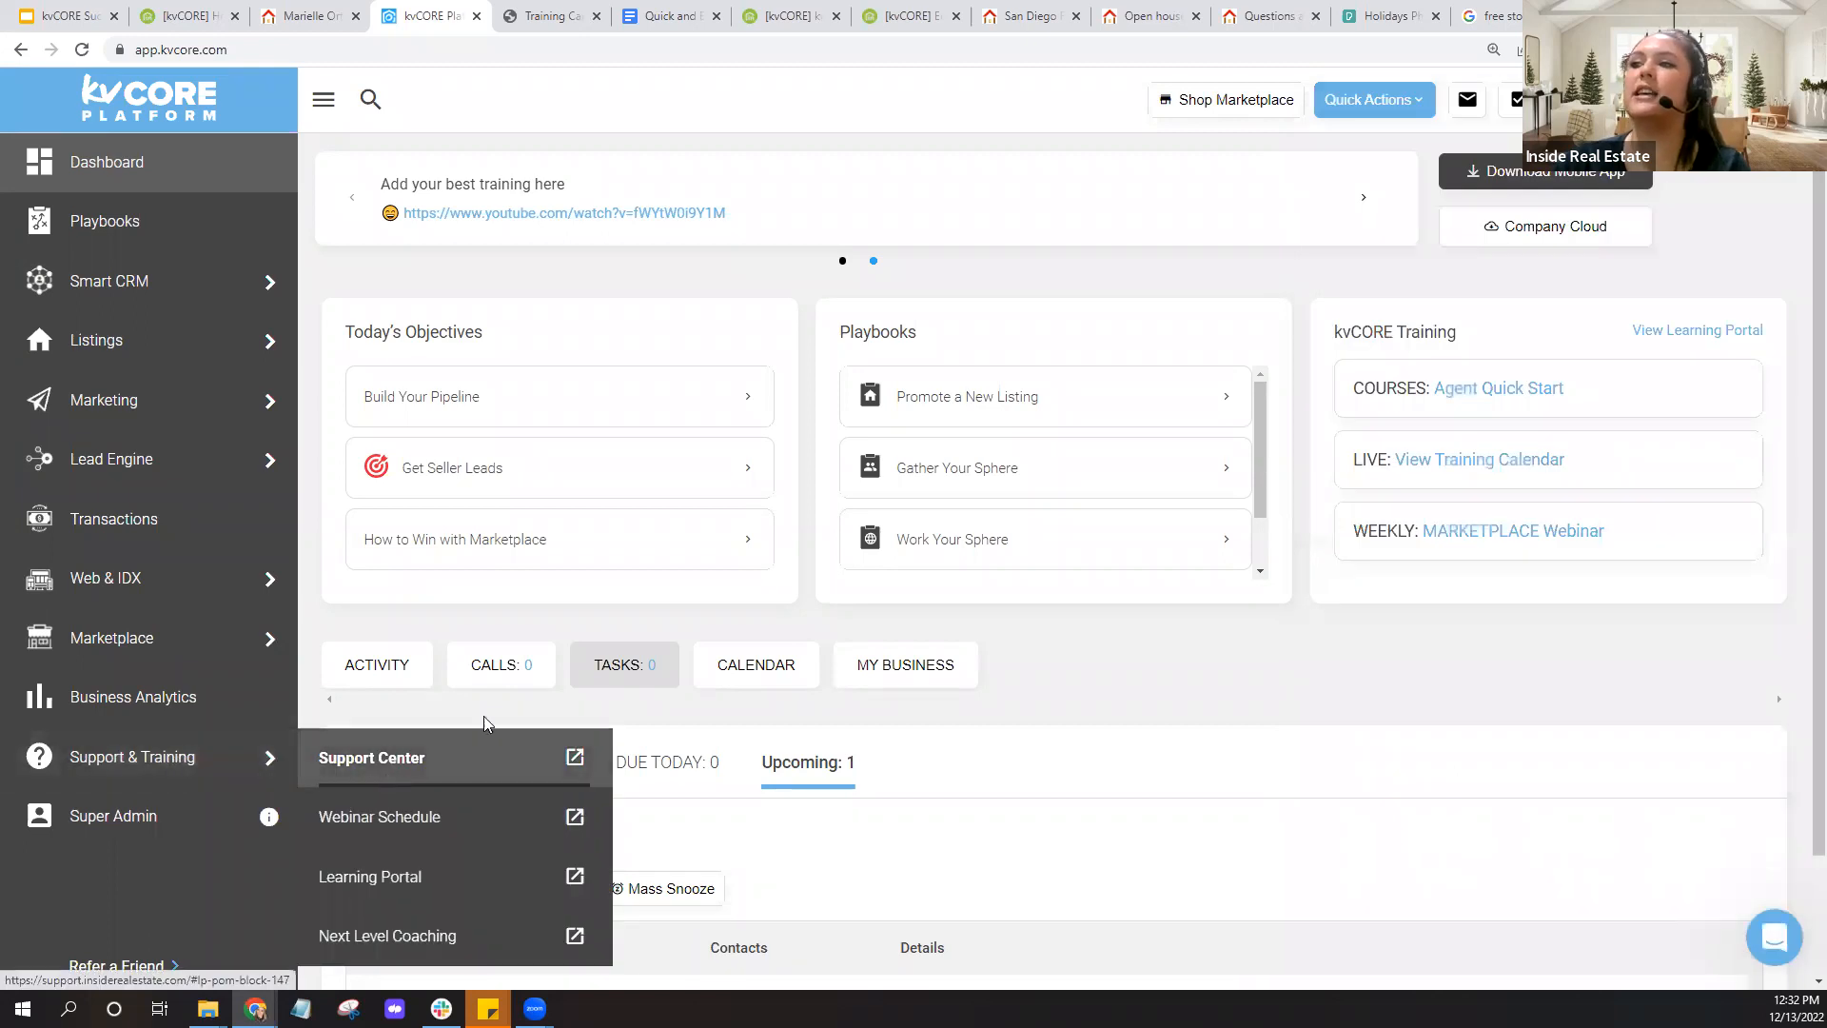